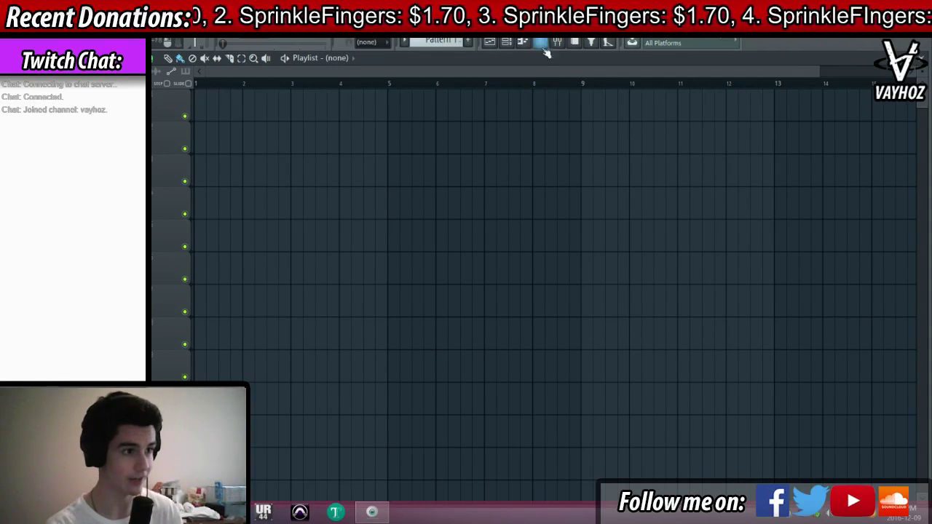
# Open the Battery 4 channel and load Kick08 into cell A1 and DDS_Heavy_048_A# into cell A3
pyautogui.click(506, 41)
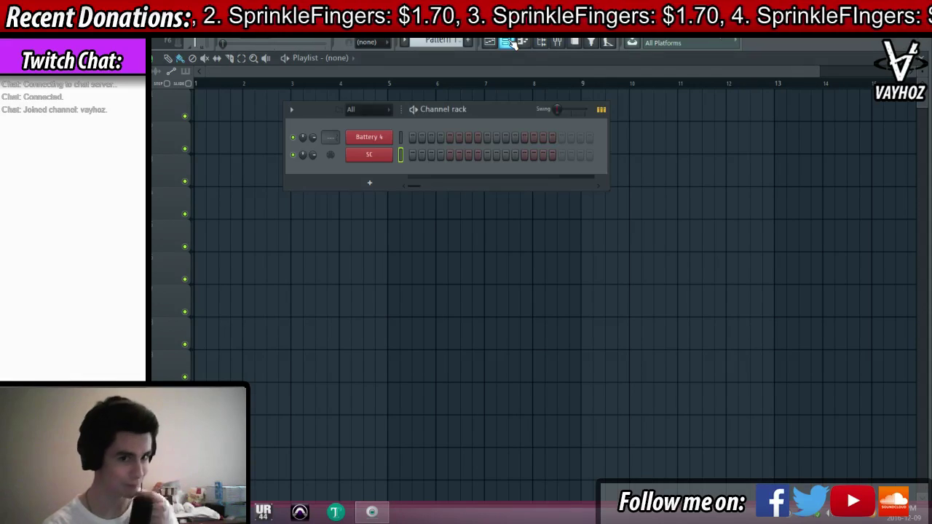
pyautogui.click(401, 138)
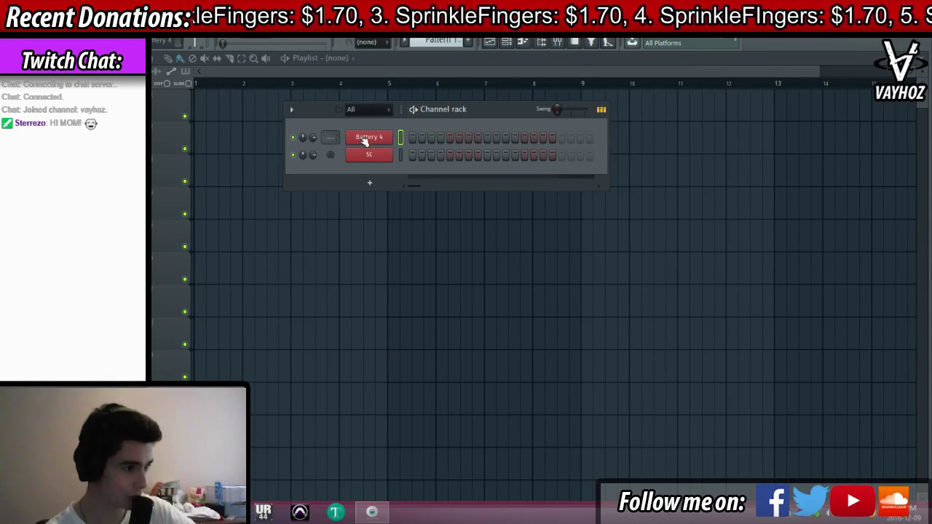
pyautogui.click(369, 137)
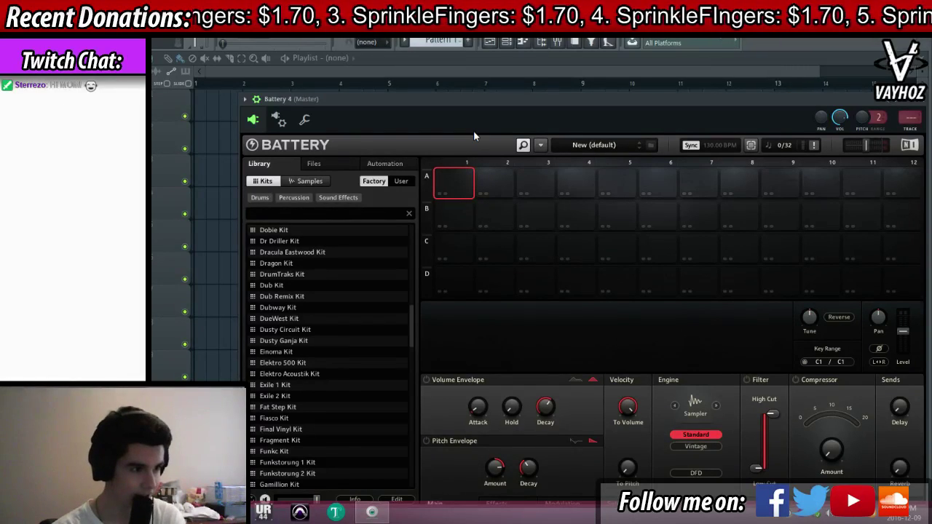
pyautogui.moveTo(473, 130); pyautogui.dragTo(453, 98)
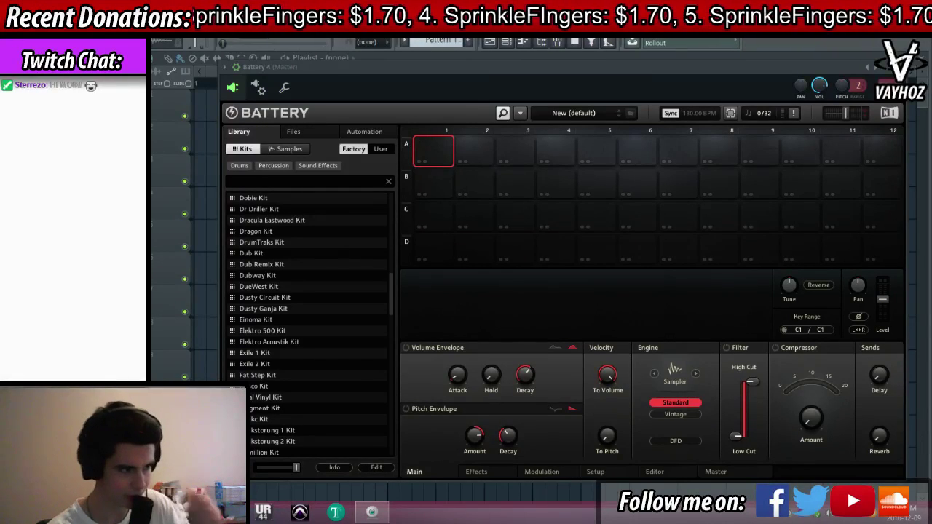
pyautogui.moveTo(384, 178); pyautogui.dragTo(433, 151)
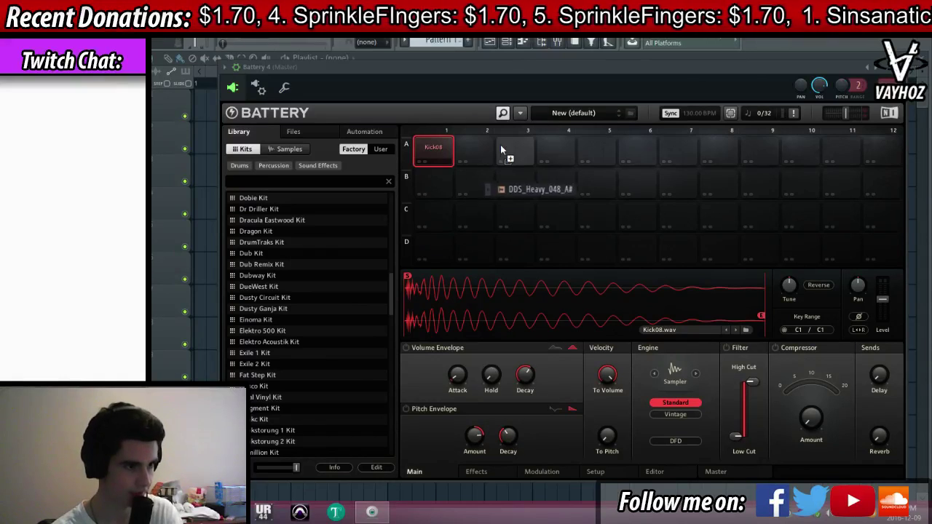
pyautogui.moveTo(502, 148)
pyautogui.mouseDown()
pyautogui.moveTo(509, 157)
pyautogui.moveTo(499, 161)
pyautogui.mouseUp()
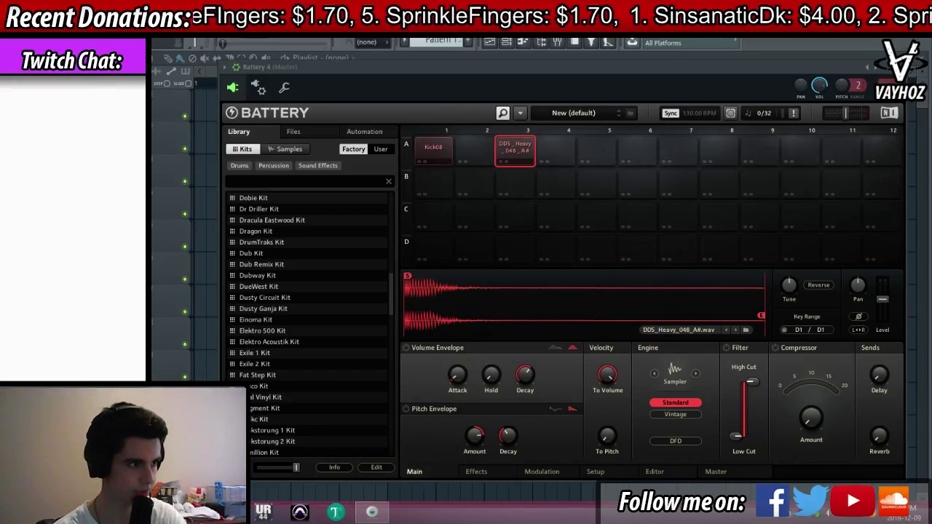
# Load the BHK_PD_Hihat samples (14), (28), (30), (32) and (38) into Battery cells B5 to B9
pyautogui.moveTo(434, 184); pyautogui.dragTo(595, 183)
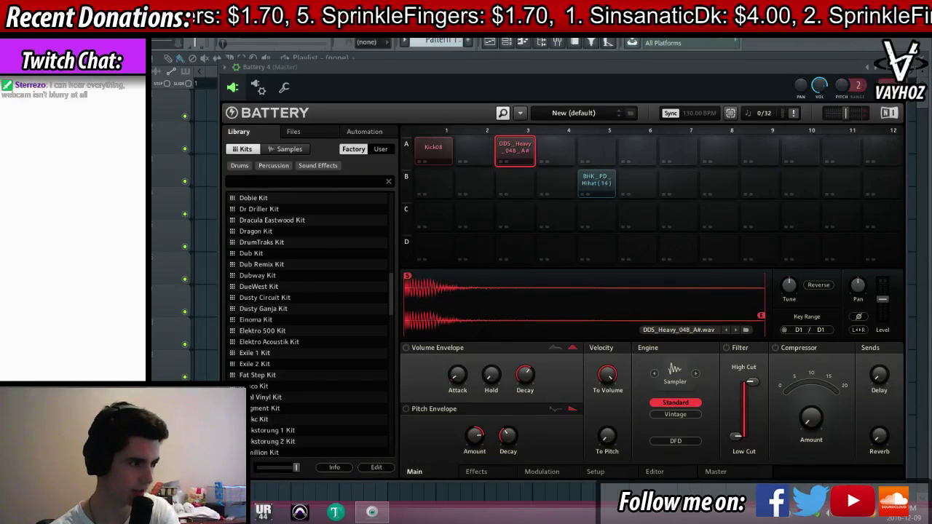
pyautogui.click(596, 184)
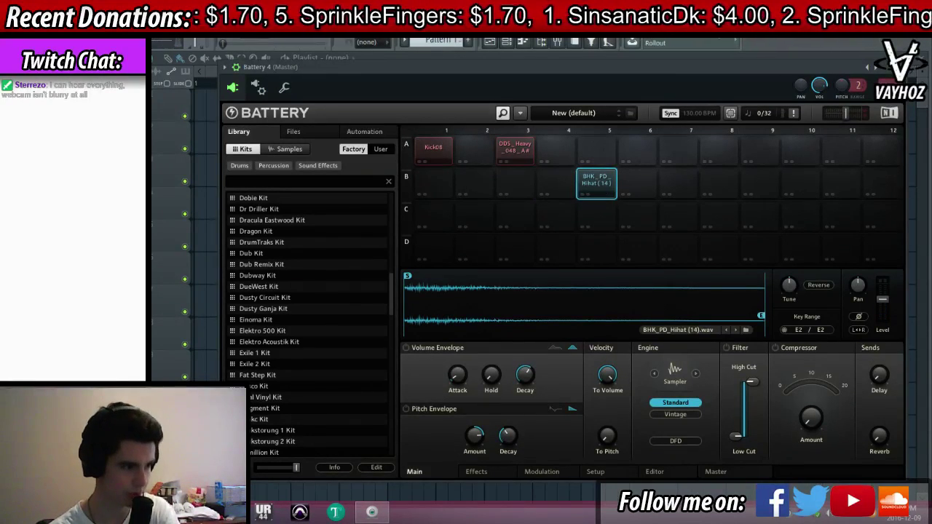
pyautogui.click(596, 184)
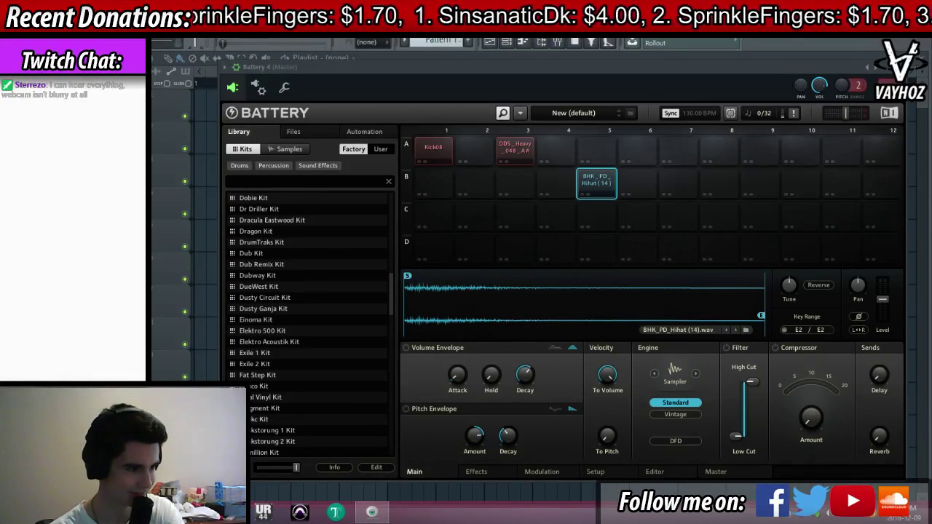
pyautogui.moveTo(80, 313); pyautogui.dragTo(639, 190)
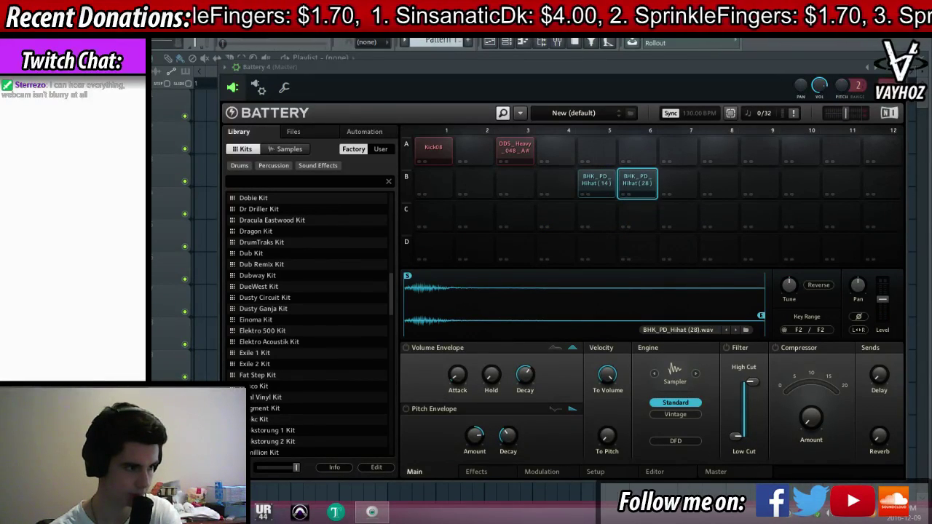
pyautogui.moveTo(379, 288); pyautogui.dragTo(677, 186)
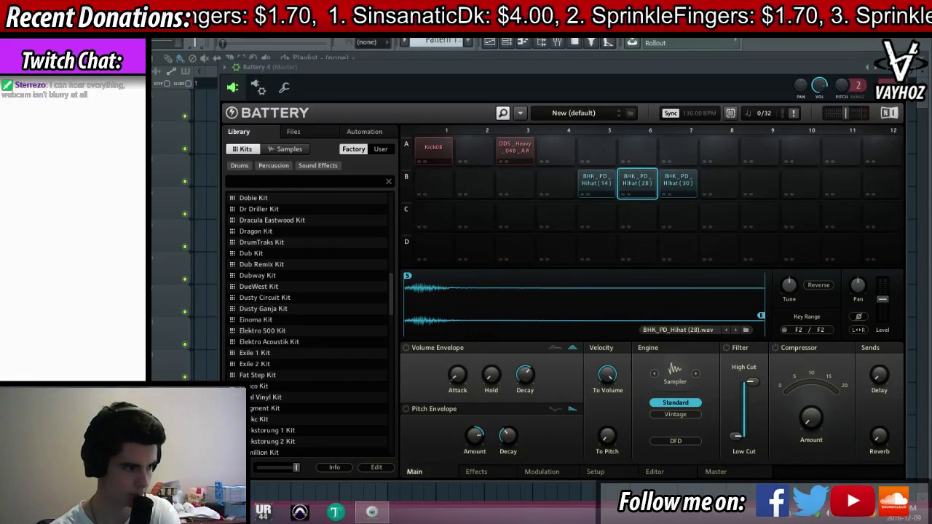
pyautogui.moveTo(379, 288); pyautogui.dragTo(718, 182)
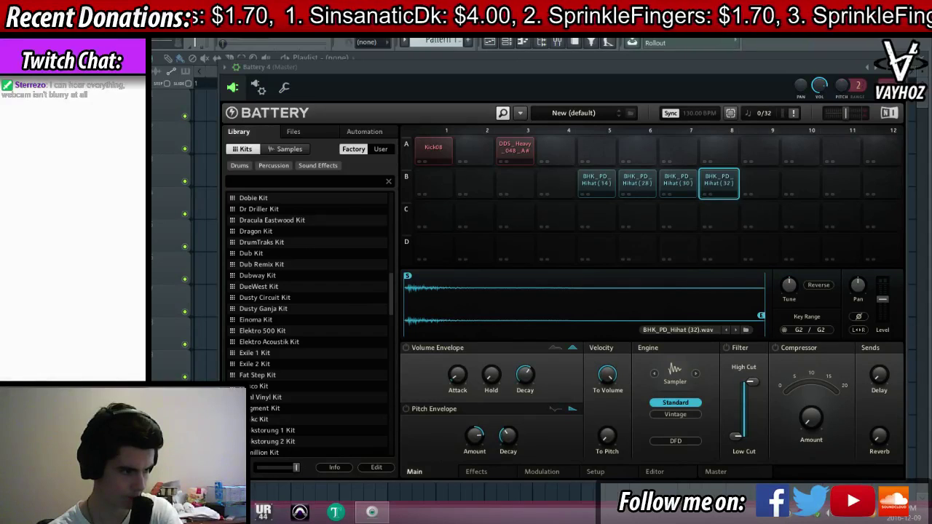
pyautogui.moveTo(359, 366); pyautogui.dragTo(757, 188)
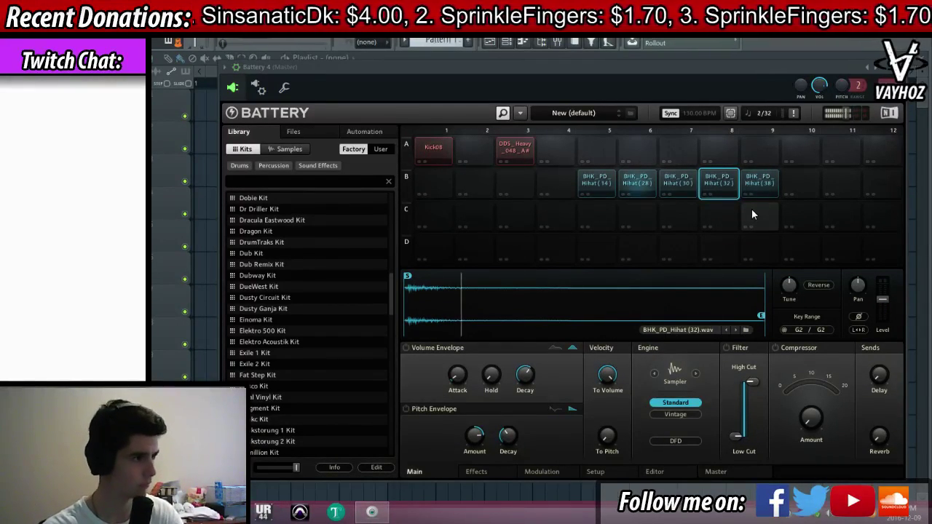
# Set the project tempo to 142 BPM with the Tempo tapper
pyautogui.press('space')
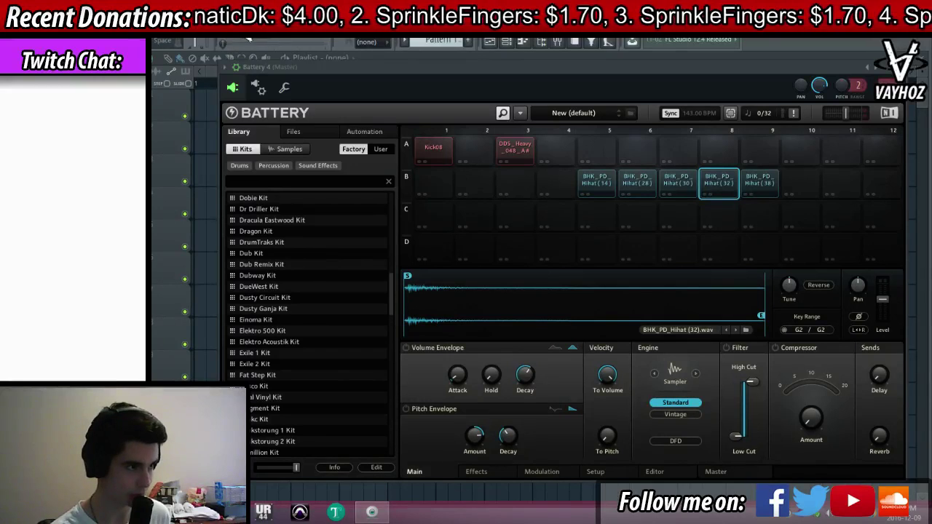
pyautogui.rightClick(307, 32)
pyautogui.click(421, 42)
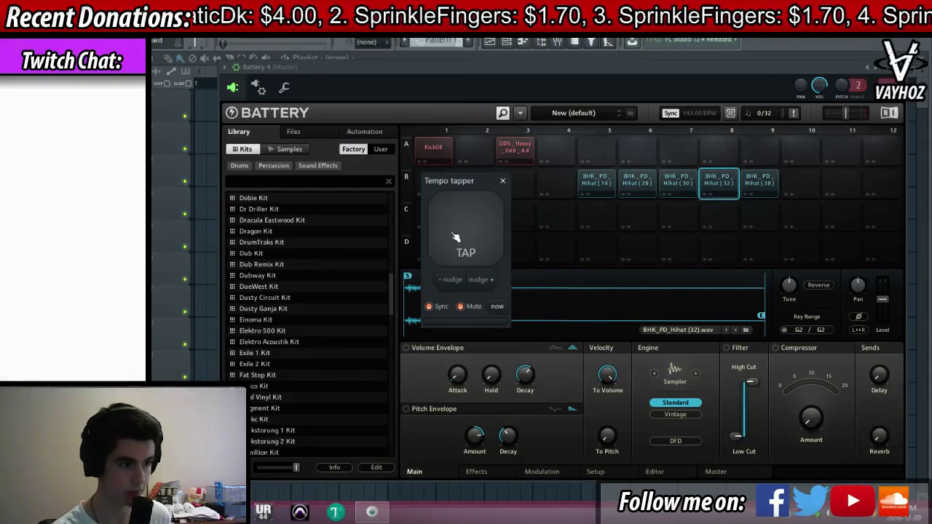
pyautogui.click(471, 216)
pyautogui.click(485, 218)
pyautogui.click(488, 219)
pyautogui.click(488, 218)
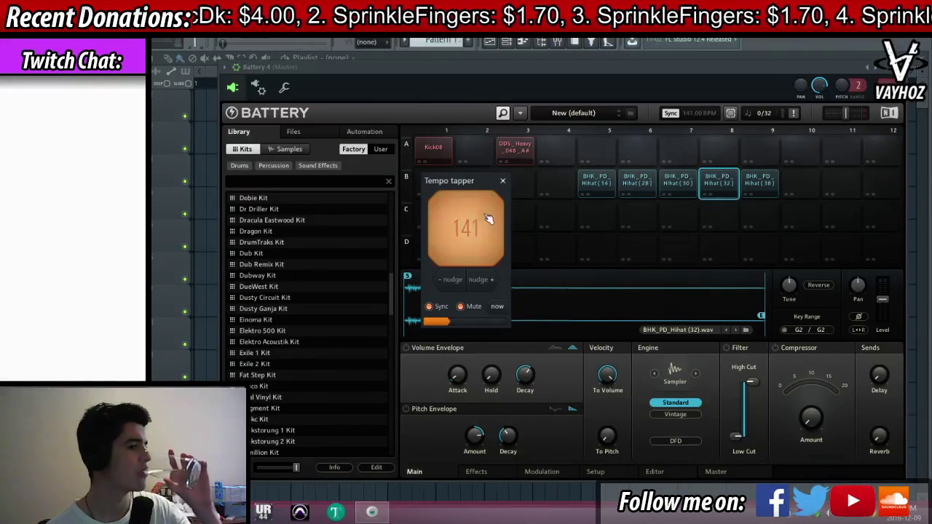
pyautogui.click(487, 218)
pyautogui.click(488, 219)
pyautogui.click(502, 181)
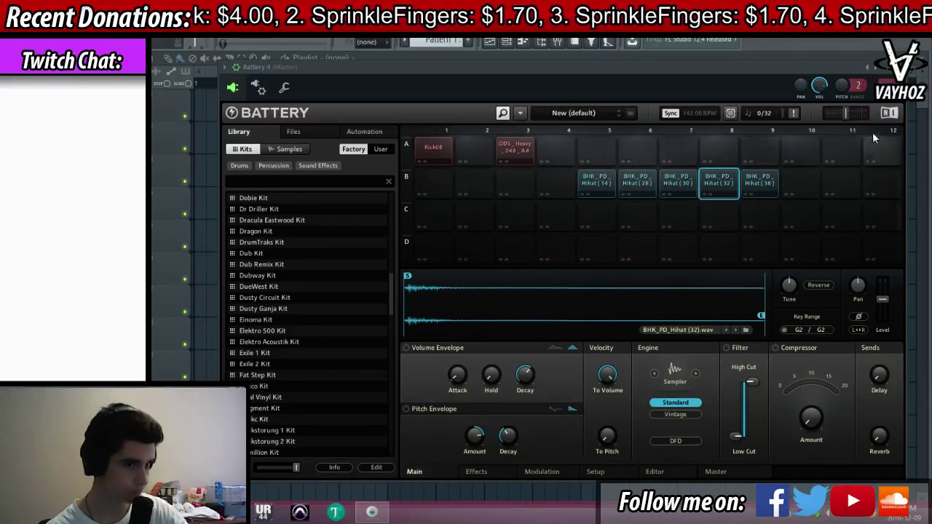
# In Battery 4's piano roll, place C3 notes on beats 1 and 2 and a D3 note on beat 3 of bar 1
pyautogui.click(897, 66)
pyautogui.rightClick(390, 134)
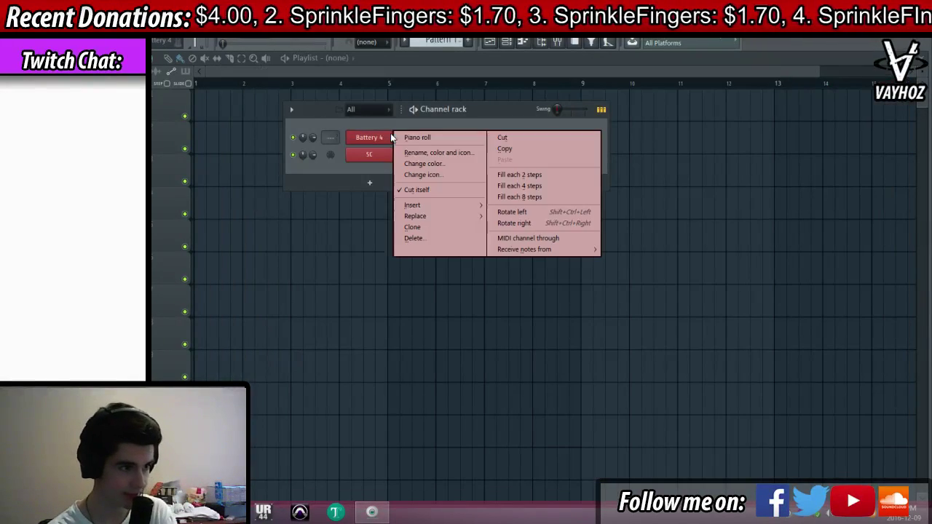
pyautogui.click(426, 137)
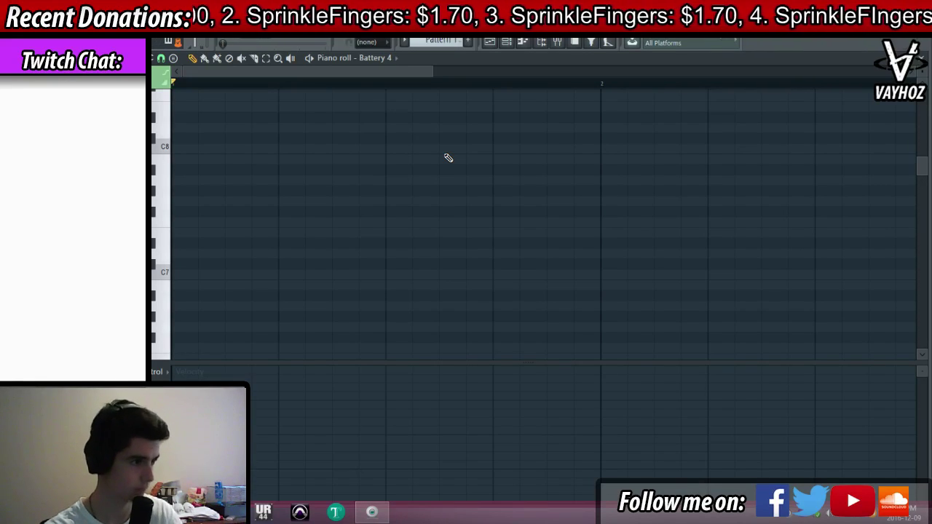
pyautogui.scroll(-10, 318, 225)
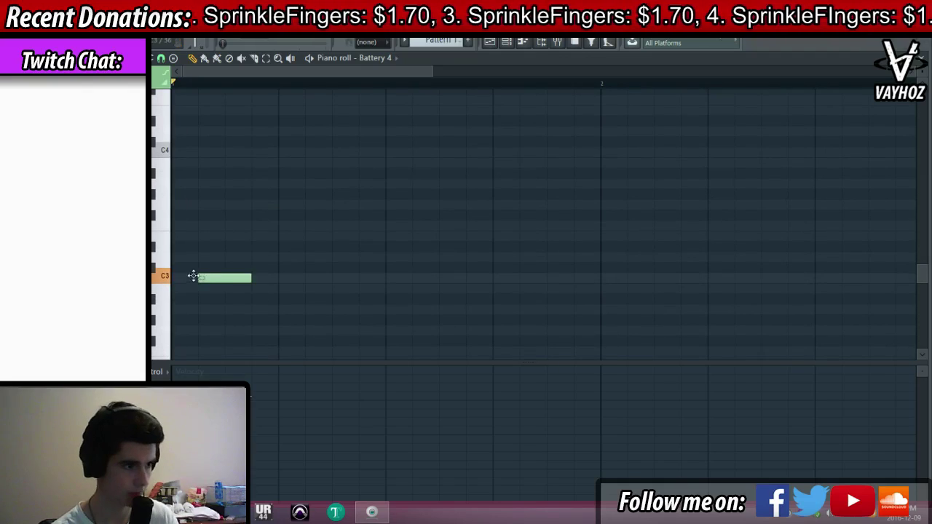
pyautogui.click(298, 278)
pyautogui.moveTo(372, 256); pyautogui.dragTo(399, 253)
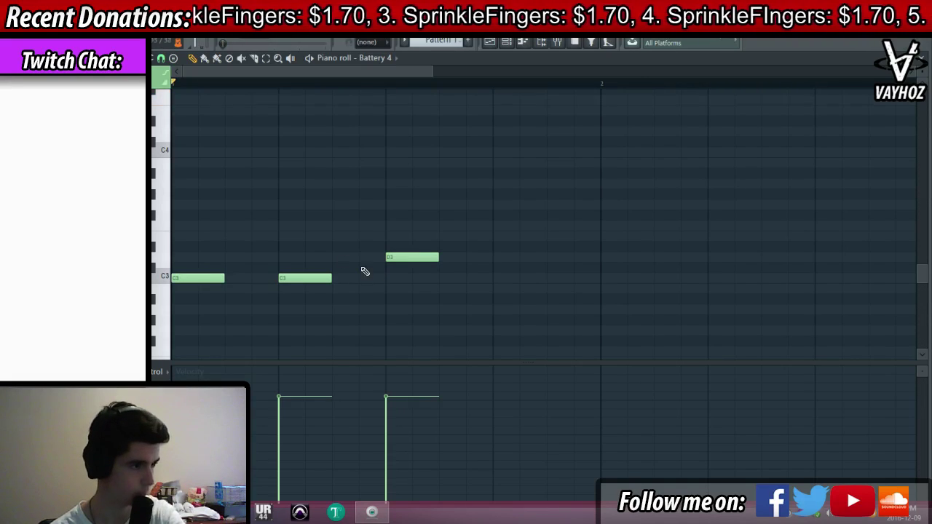
# Add a half-beat G#4 note and a following F4 note on beat 1, giving the F4 a lower velocity, and audition them
pyautogui.scroll(3, 235, 203)
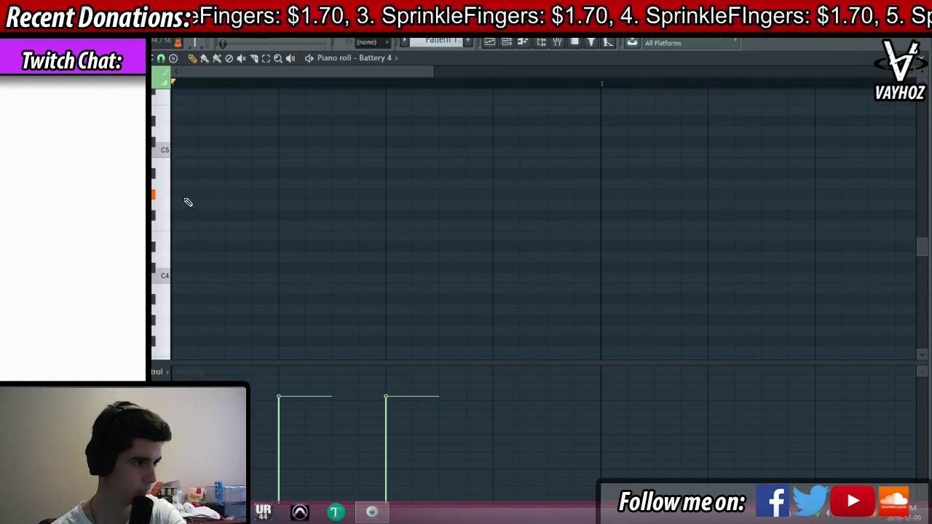
pyautogui.moveTo(225, 219); pyautogui.dragTo(252, 230)
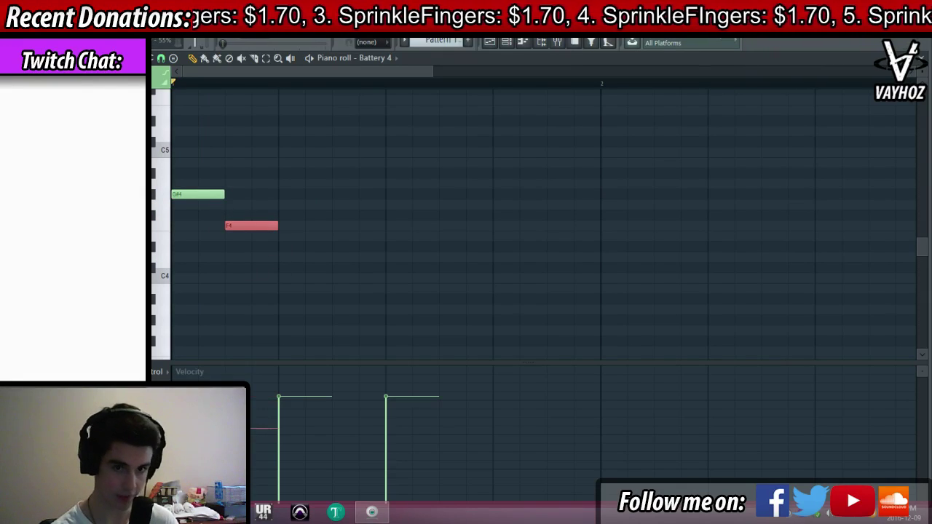
pyautogui.moveTo(236, 428); pyautogui.dragTo(237, 417)
pyautogui.press('space')
pyautogui.press('space')
# Repeat the G#4 and F4 hi-hat pair on every beat across two bars
pyautogui.moveTo(322, 186); pyautogui.dragTo(171, 258)
pyautogui.moveTo(213, 193); pyautogui.dragTo(319, 192)
pyautogui.hotkey('ctrl', 'd')
pyautogui.hotkey('ctrl', 'a')
pyautogui.moveTo(208, 194); pyautogui.dragTo(423, 193)
pyautogui.hotkey('ctrl', 'd')
pyautogui.press('space')
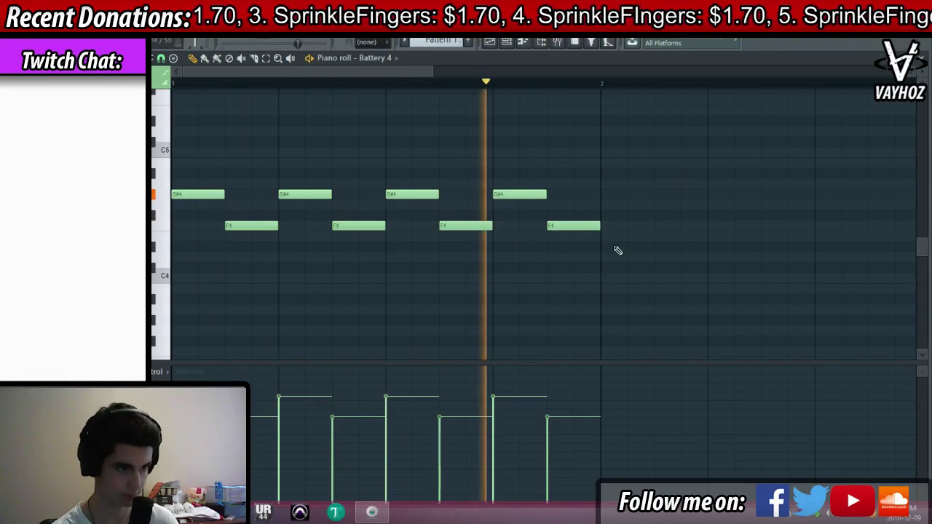
pyautogui.hotkey('ctrl', 'a')
pyautogui.moveTo(210, 194); pyautogui.dragTo(640, 194)
pyautogui.hotkey('ctrl', 'd')
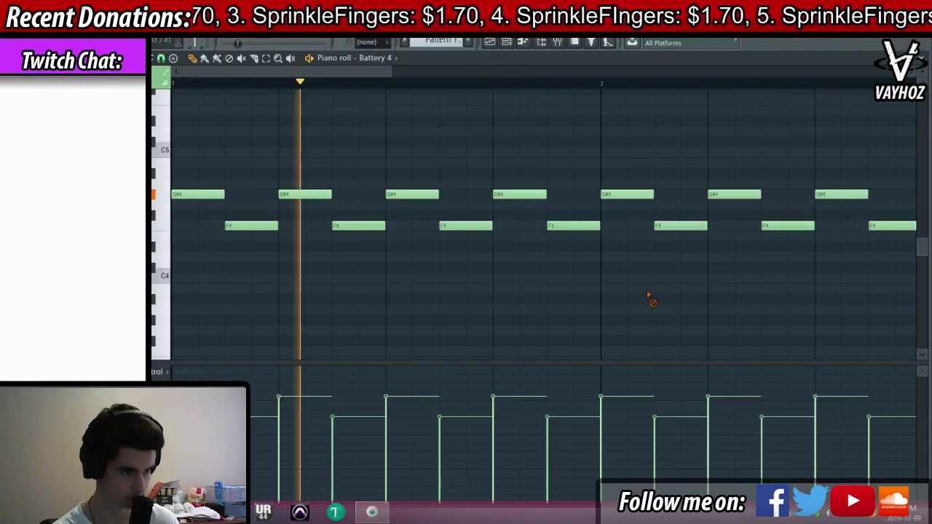
# In bar 2, add a C3 note on beat 2, a D3 on beat 3 and a C3 half a beat after it
pyautogui.scroll(-5, 512, 284)
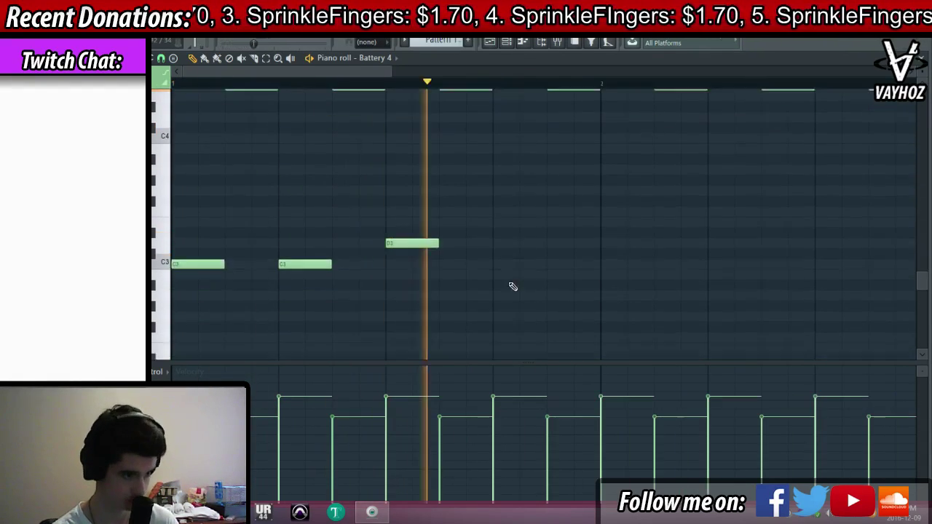
pyautogui.click(708, 247)
pyautogui.click(834, 226)
pyautogui.click(879, 267)
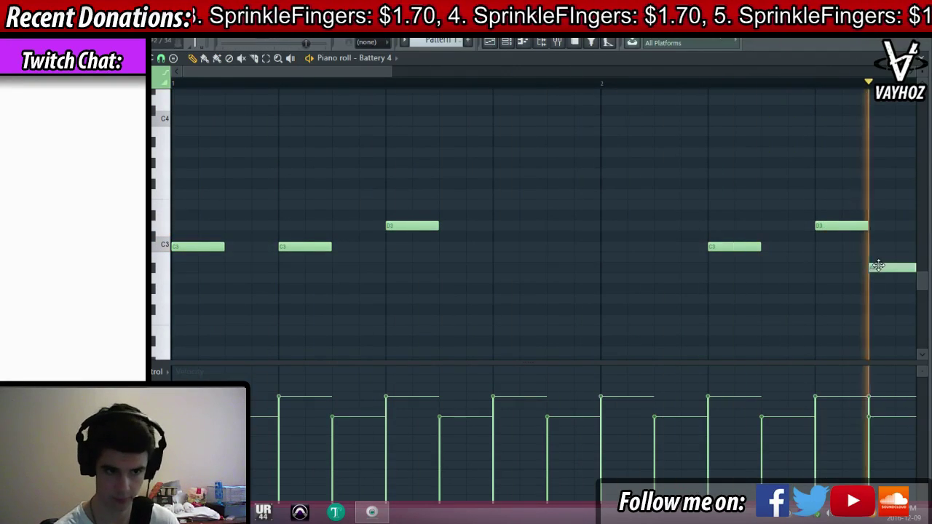
pyautogui.moveTo(878, 266); pyautogui.dragTo(882, 246)
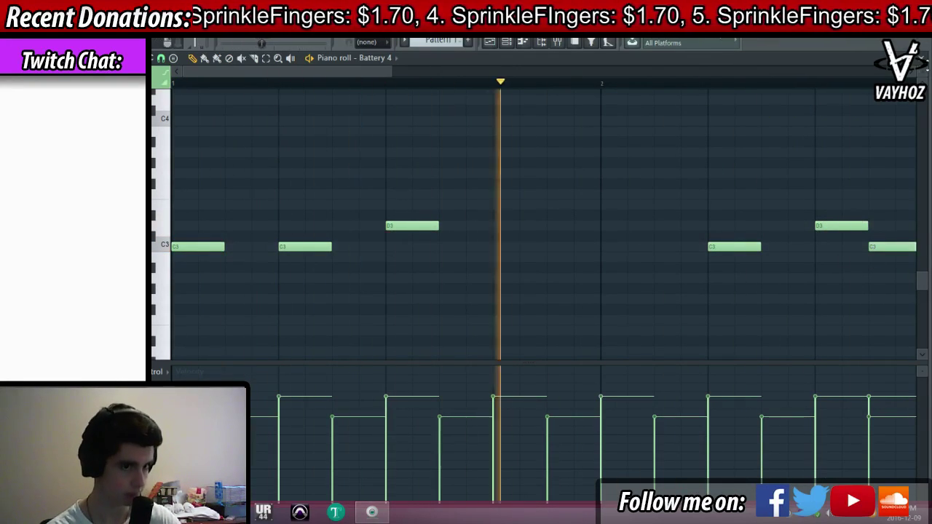
# Place two consecutive Pattern 1 clips on the first playlist track from bar 1 and play them back with the mixer open
pyautogui.click(923, 58)
pyautogui.press('space')
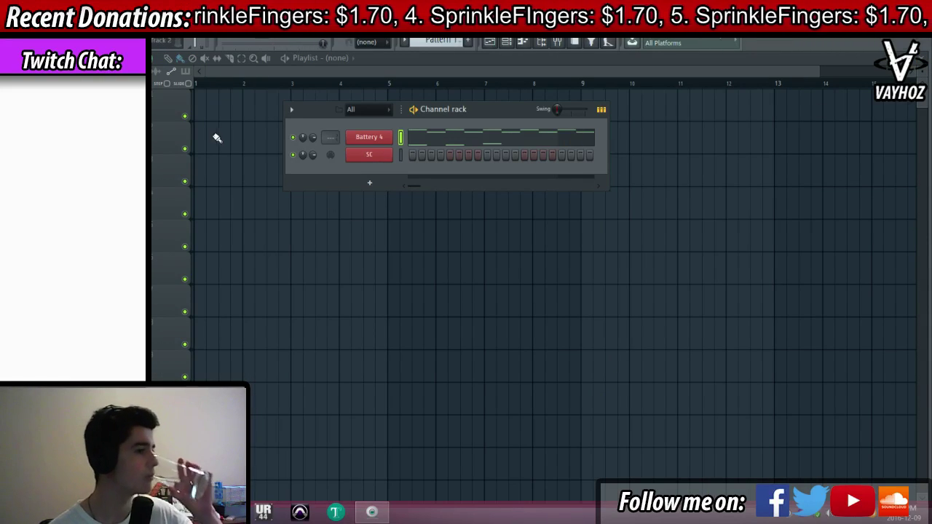
pyautogui.click(211, 105)
pyautogui.click(302, 108)
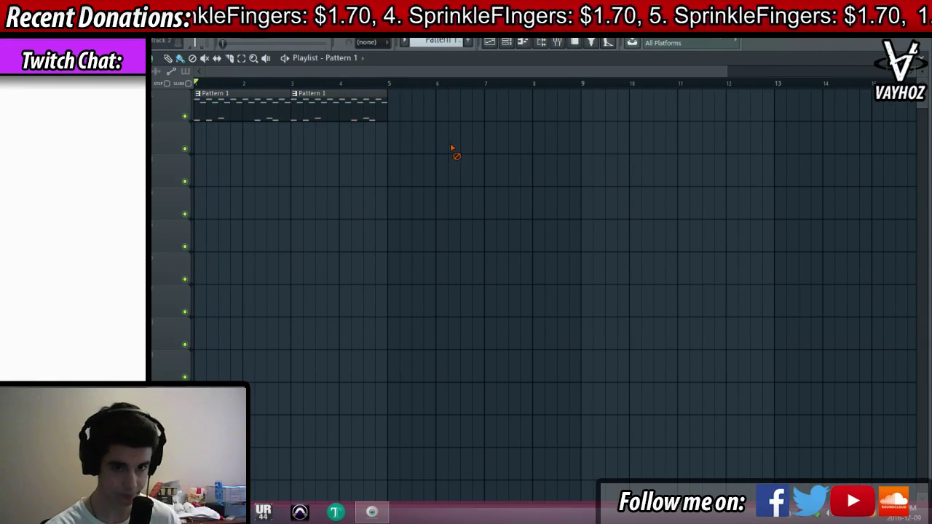
pyautogui.click(572, 43)
pyautogui.press('space')
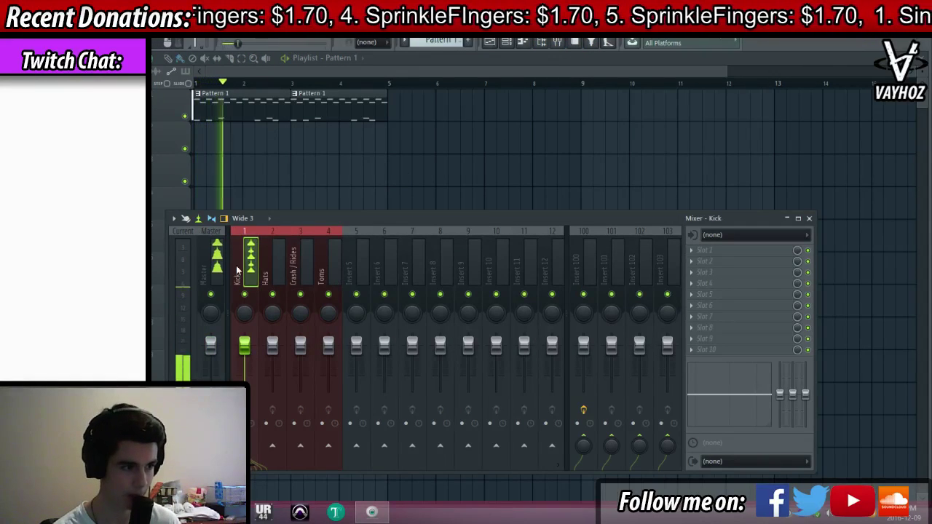
pyautogui.press('space')
# Reopen the Battery 4 plugin and select all row B cells from B1 to B12
pyautogui.press('F6')
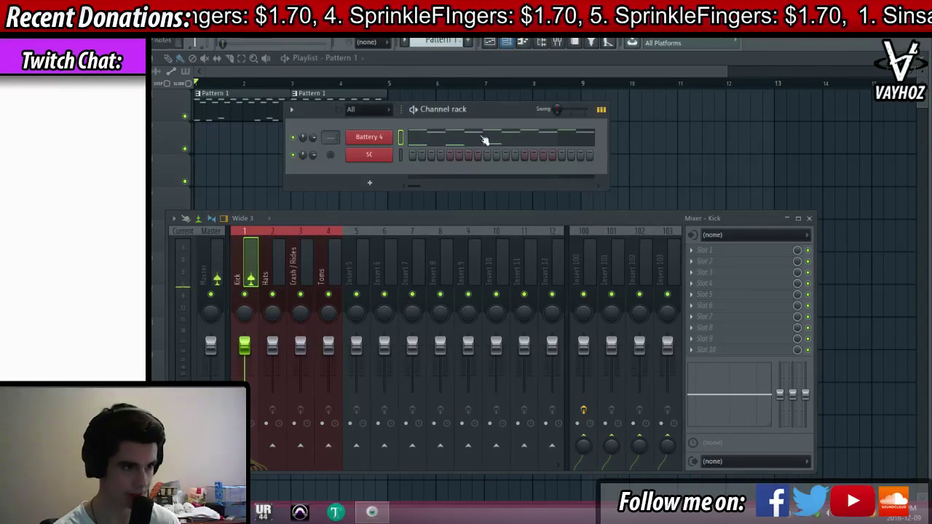
pyautogui.click(388, 142)
pyautogui.click(597, 182)
pyautogui.click(435, 185)
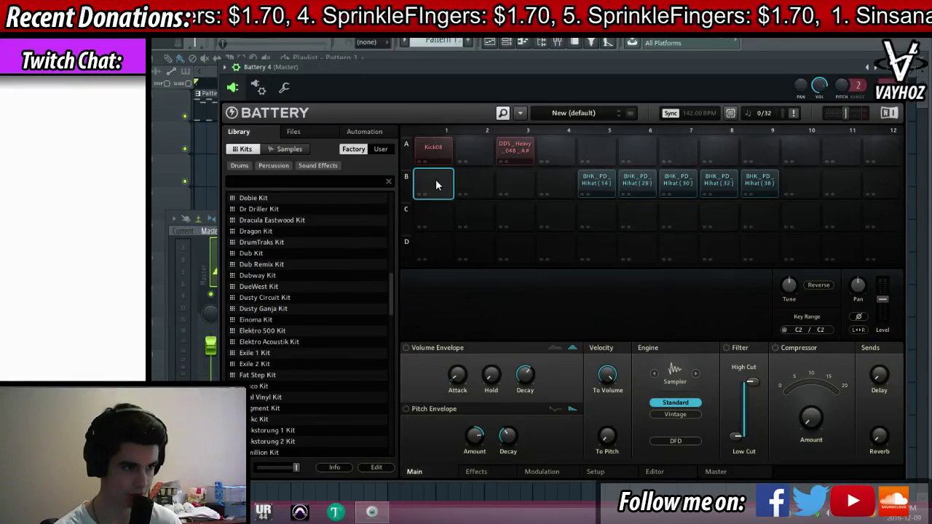
pyautogui.keyDown('shift'); pyautogui.click(884, 183); pyautogui.keyUp('shift')
# Map Battery 4's St 5/6 output to connection 2 and its St 7/8 output to connection 4
pyautogui.click(259, 88)
pyautogui.click(273, 113)
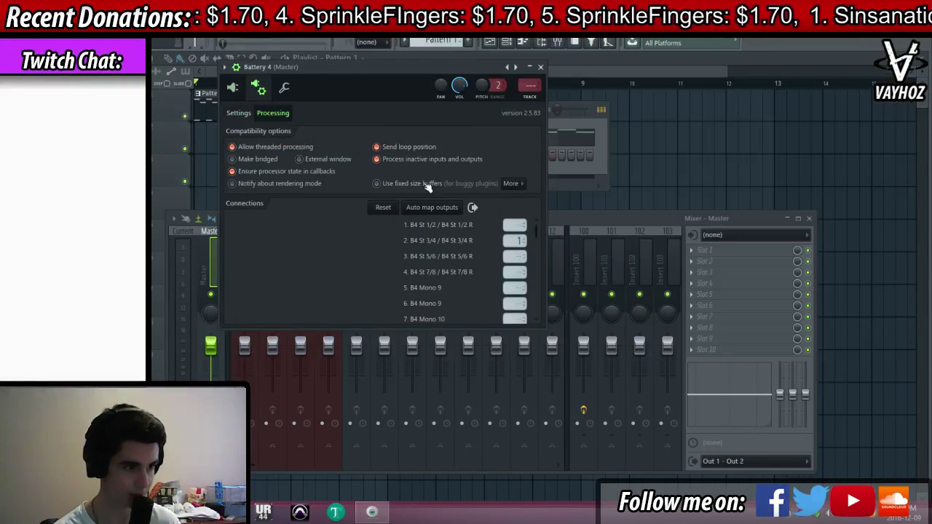
pyautogui.moveTo(515, 256)
pyautogui.mouseDown()
pyautogui.moveTo(515, 248)
pyautogui.moveTo(515, 259)
pyautogui.mouseUp()
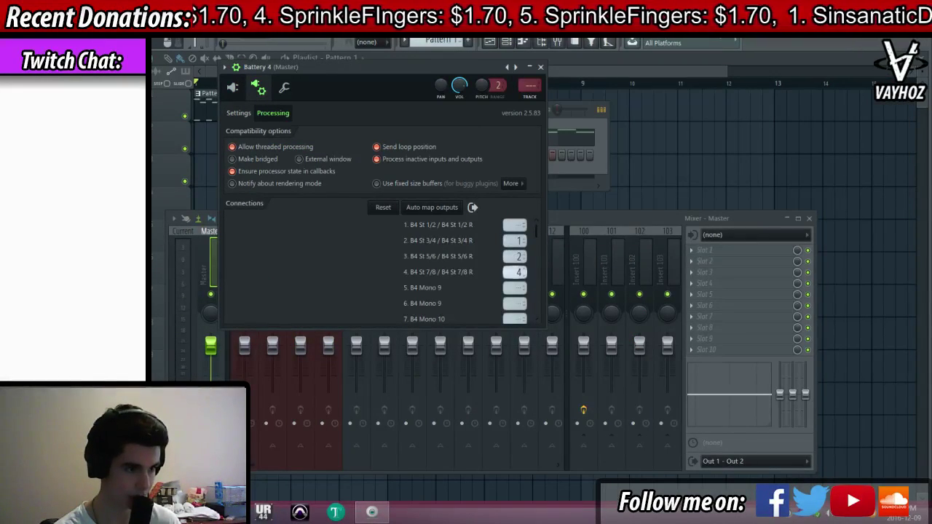
# Route all row B cells from B1 to B12 to the direct output St 5/6
pyautogui.click(232, 88)
pyautogui.click(435, 185)
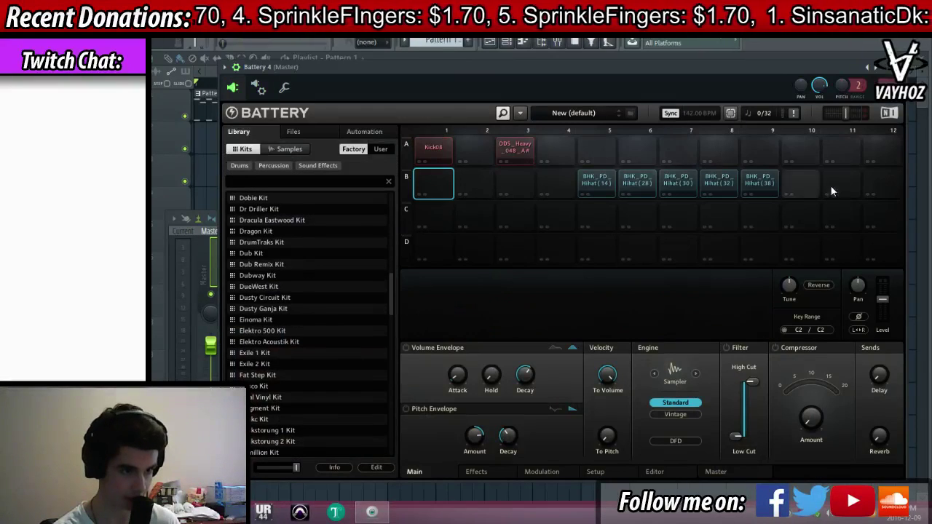
pyautogui.keyDown('shift'); pyautogui.click(888, 177); pyautogui.keyUp('shift')
pyautogui.rightClick(888, 176)
pyautogui.moveTo(864, 307)
pyautogui.moveTo(800, 325)
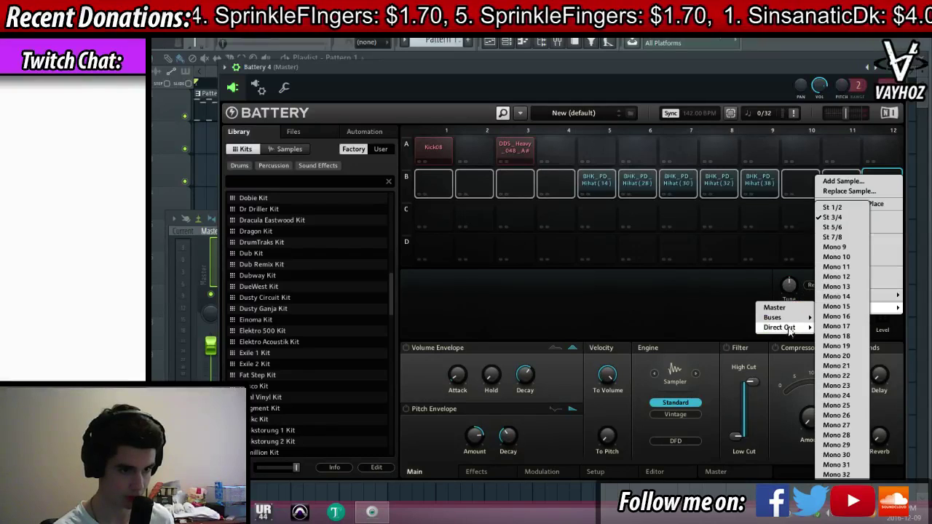
pyautogui.click(847, 230)
# Play the beat and check the signal on the separate Kick and Hats mixer tracks
pyautogui.press('space')
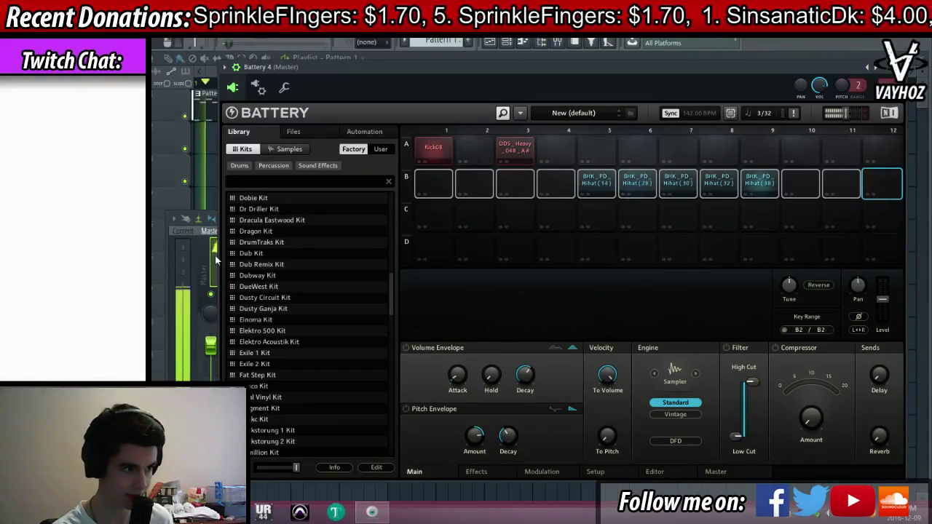
pyautogui.click(216, 260)
pyautogui.click(248, 274)
pyautogui.click(890, 85)
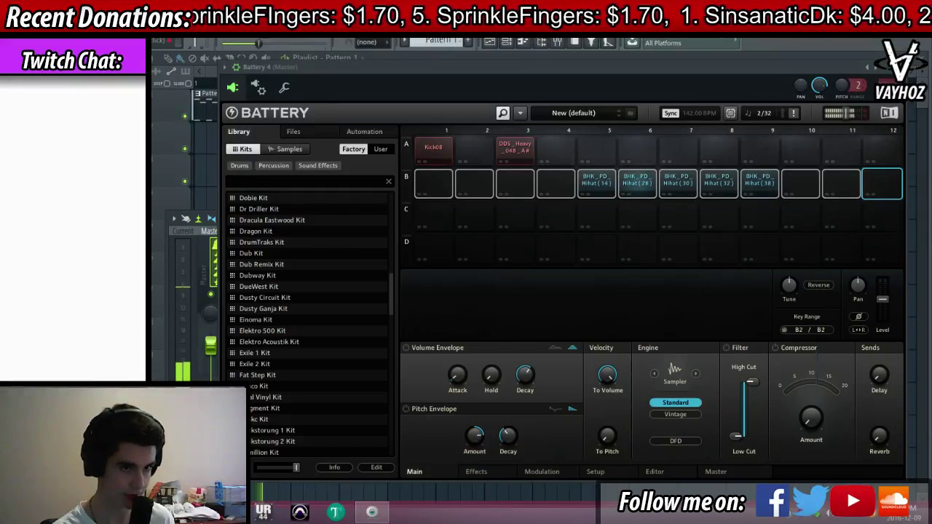
pyautogui.click(209, 253)
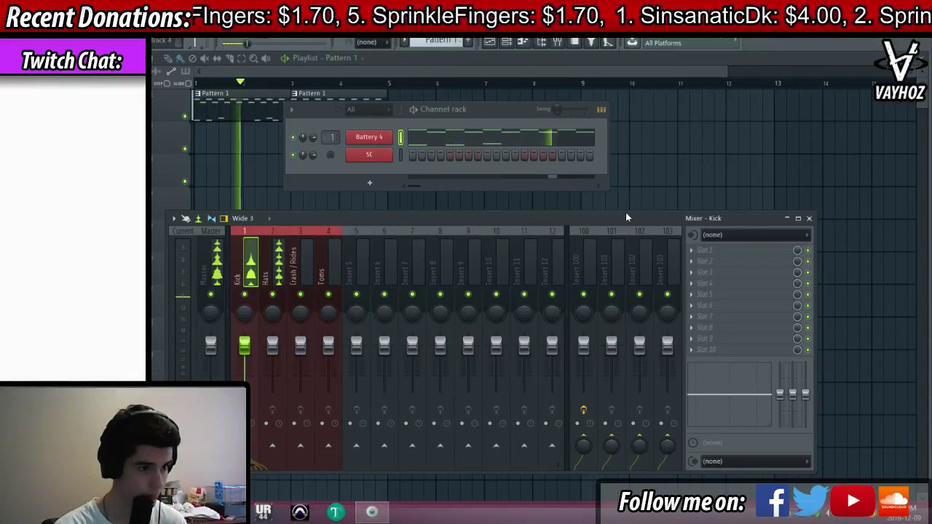
pyautogui.press('space')
# Open the Battery 4 notes of Pattern 1 and copy all C3 and D3 notes
pyautogui.click(468, 41)
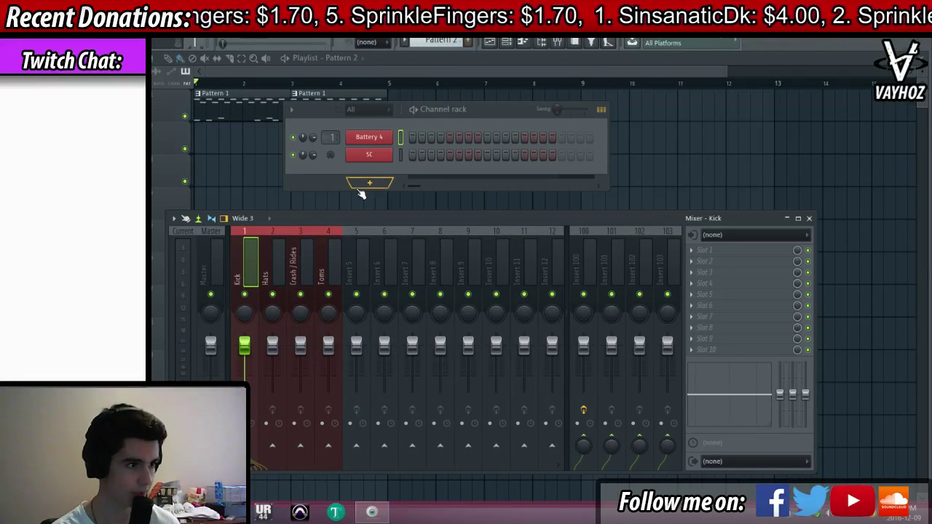
pyautogui.click(199, 93)
pyautogui.click(255, 114)
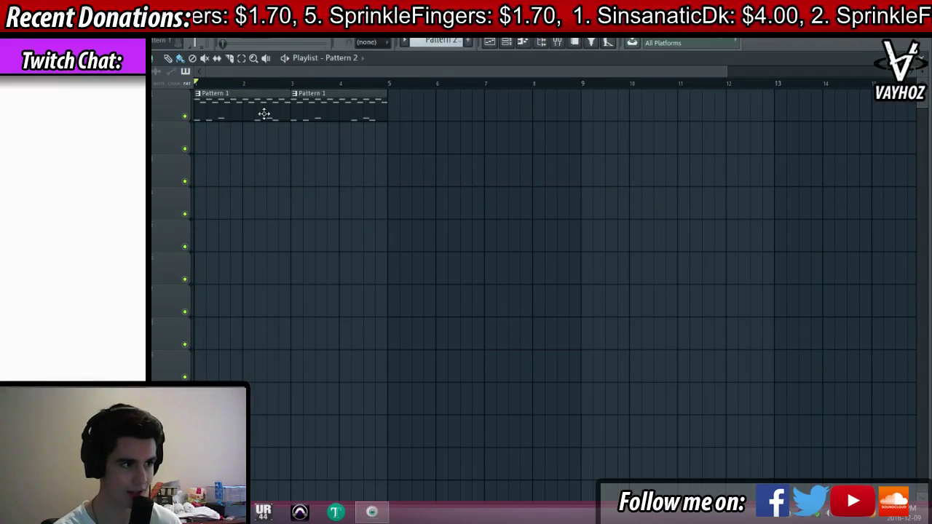
pyautogui.doubleClick(264, 113)
pyautogui.scroll(-5, 631, 89)
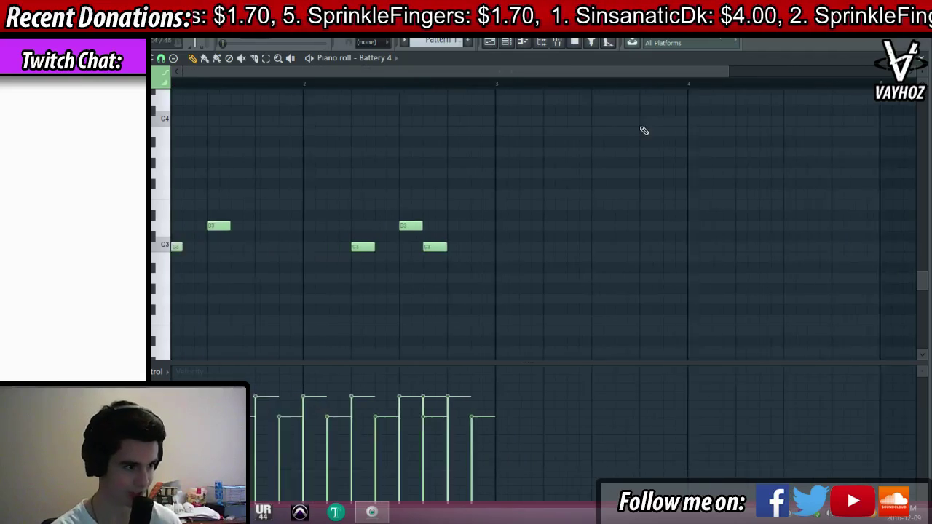
pyautogui.scroll(-2, 644, 130)
pyautogui.moveTo(646, 170); pyautogui.dragTo(174, 308)
pyautogui.press('Escape')
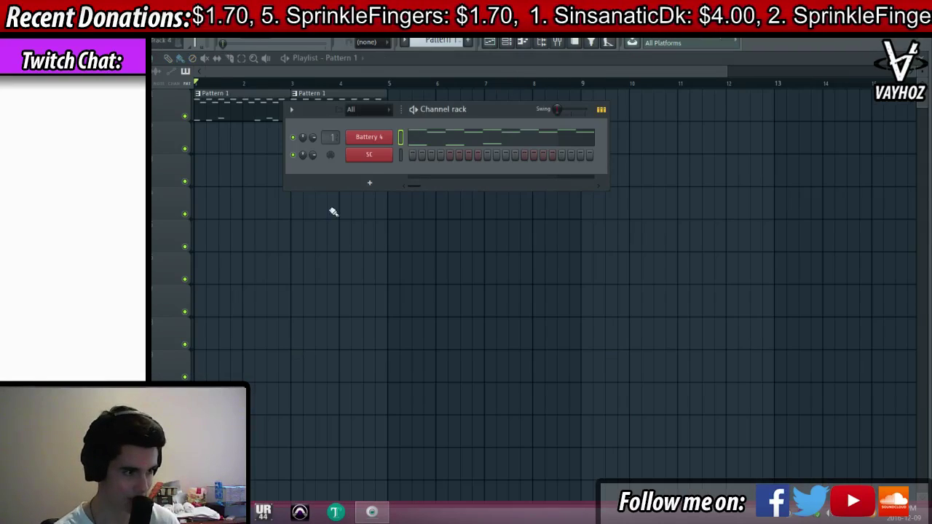
# Paste the copied C3 and D3 notes into the SC channel's piano roll and play them back
pyautogui.rightClick(386, 155)
pyautogui.click(402, 159)
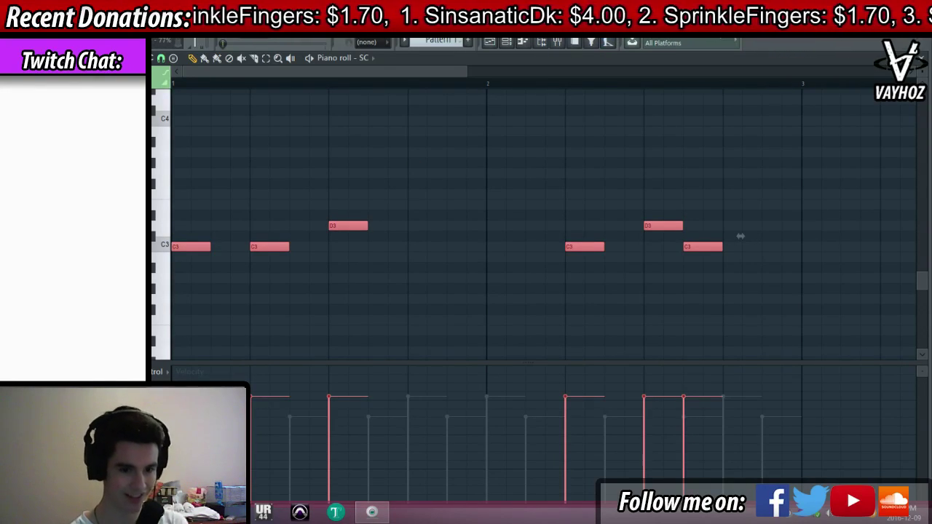
pyautogui.keyDown('ctrl'); pyautogui.click(498, 227); pyautogui.keyUp('ctrl')
pyautogui.press('space')
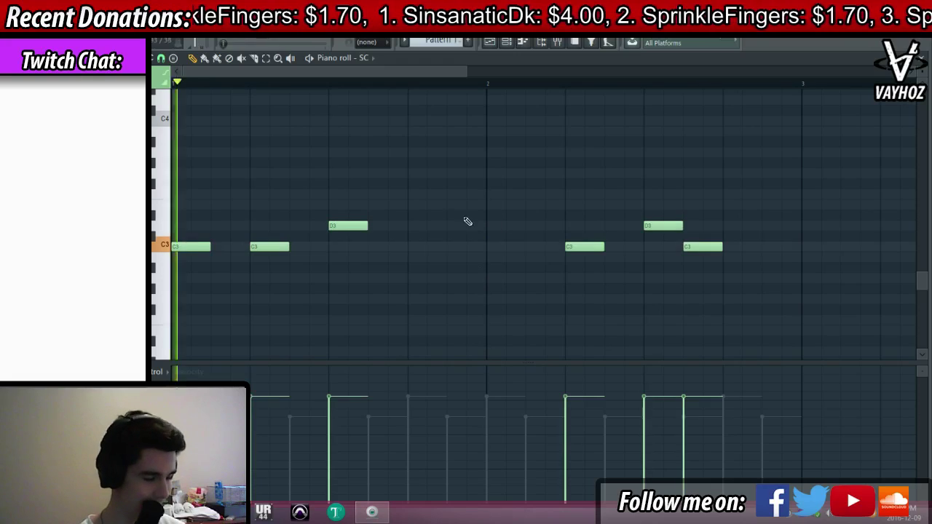
# Create Pattern 2 and add a Massive channel to the channel rack
pyautogui.press('F7')
pyautogui.click(468, 42)
pyautogui.press('Return')
pyautogui.press('space')
pyautogui.click(372, 182)
pyautogui.click(474, 104)
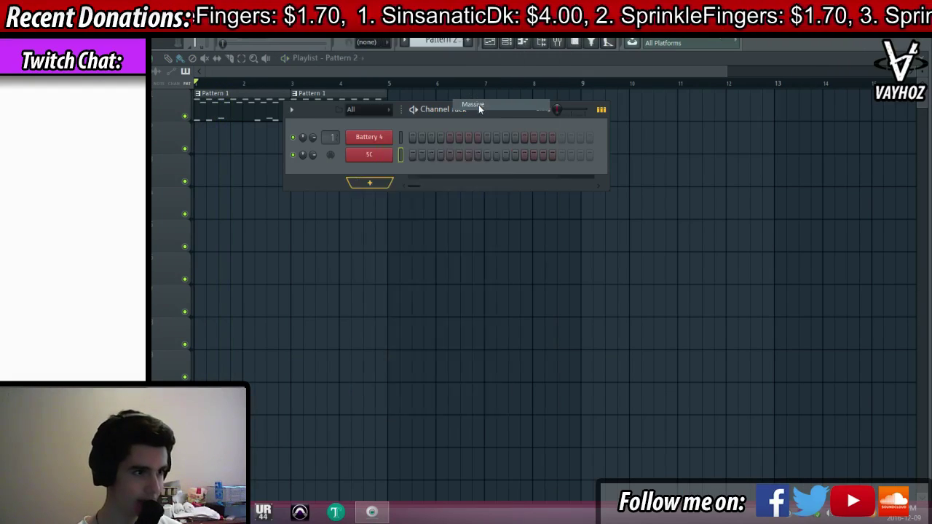
pyautogui.press('Escape')
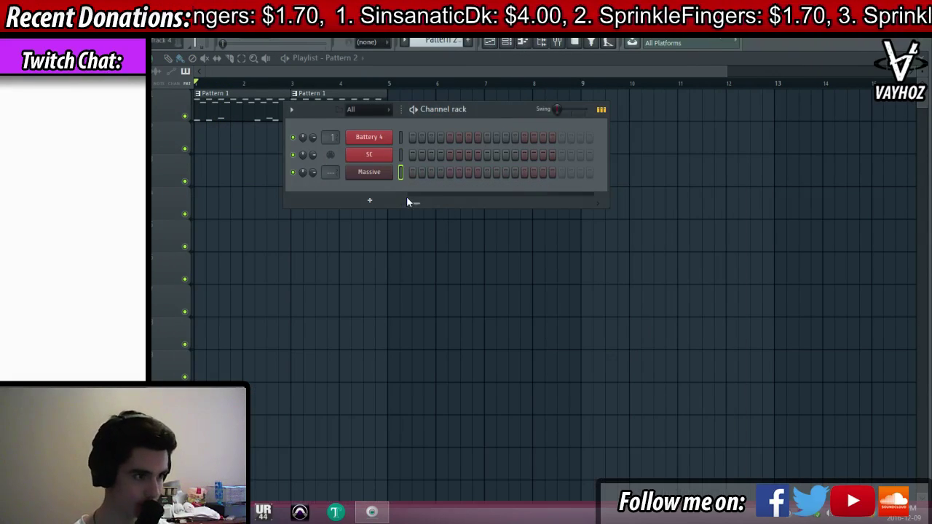
# Add a Sylenth1 [64bit] channel and reposition its window so the whole synth is visible
pyautogui.click(355, 198)
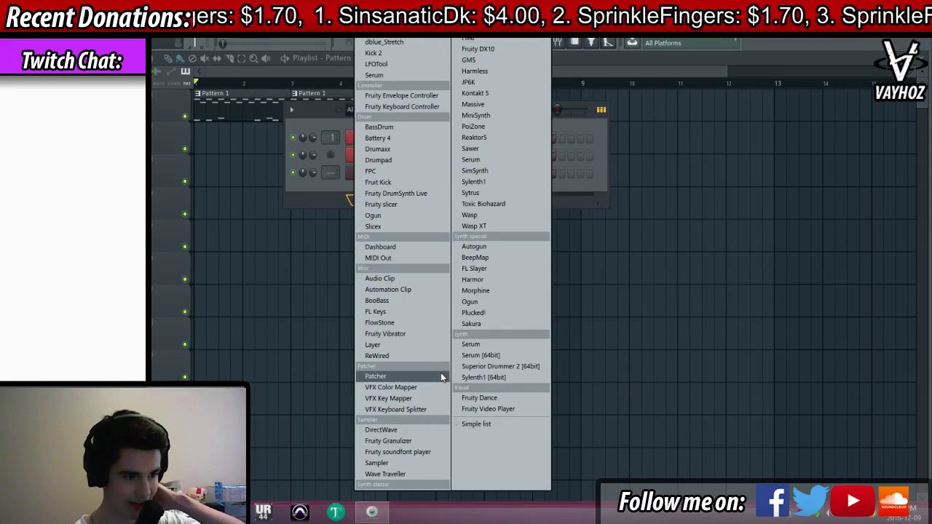
pyautogui.click(509, 379)
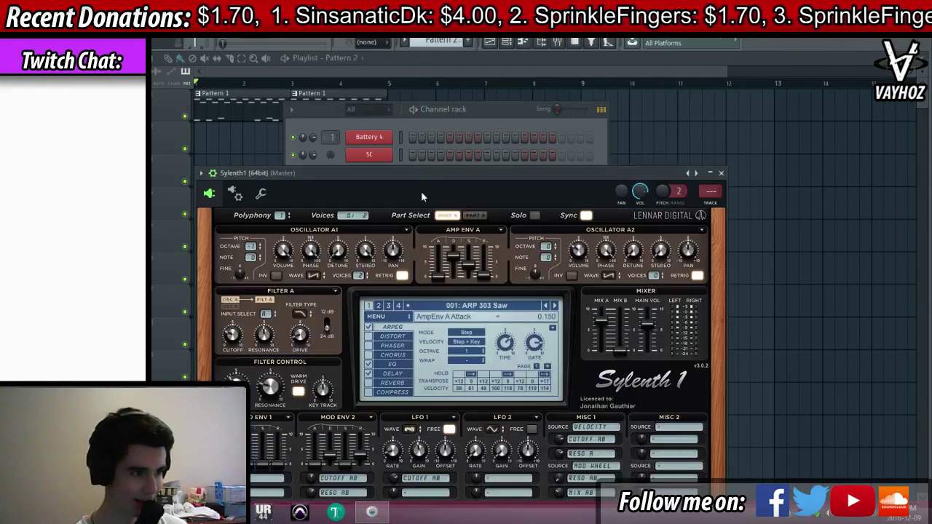
pyautogui.moveTo(421, 193); pyautogui.dragTo(449, 138)
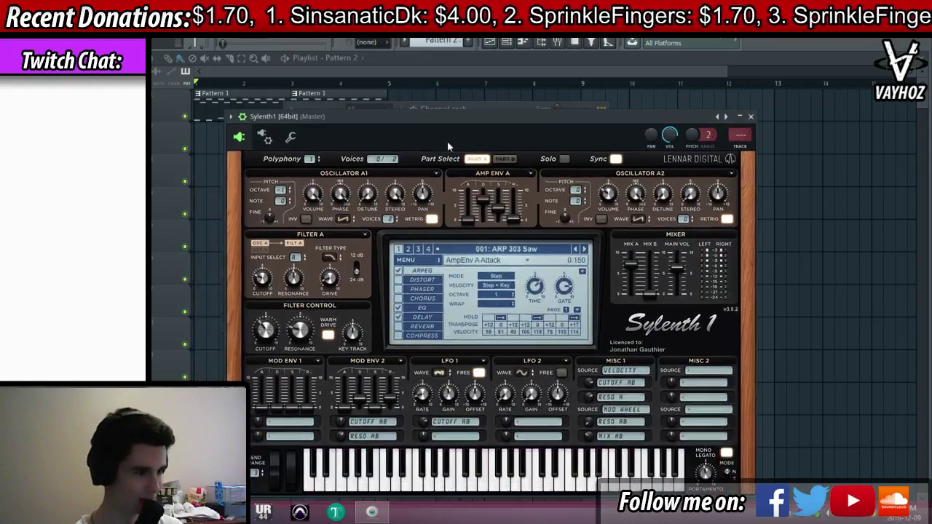
# Clear the ARP 303 Saw preset in Sylenth1 to start from an Init patch
pyautogui.click(514, 250)
pyautogui.click(434, 241)
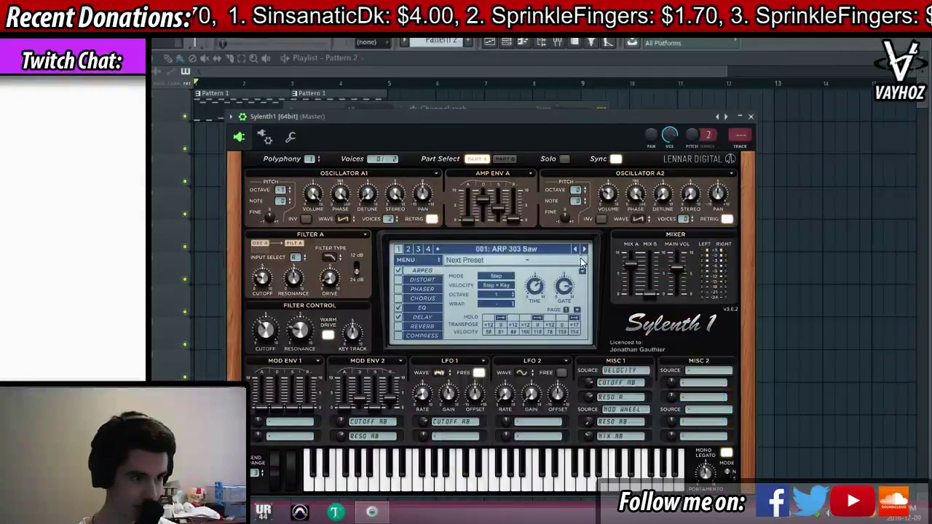
pyautogui.click(412, 260)
pyautogui.moveTo(442, 271)
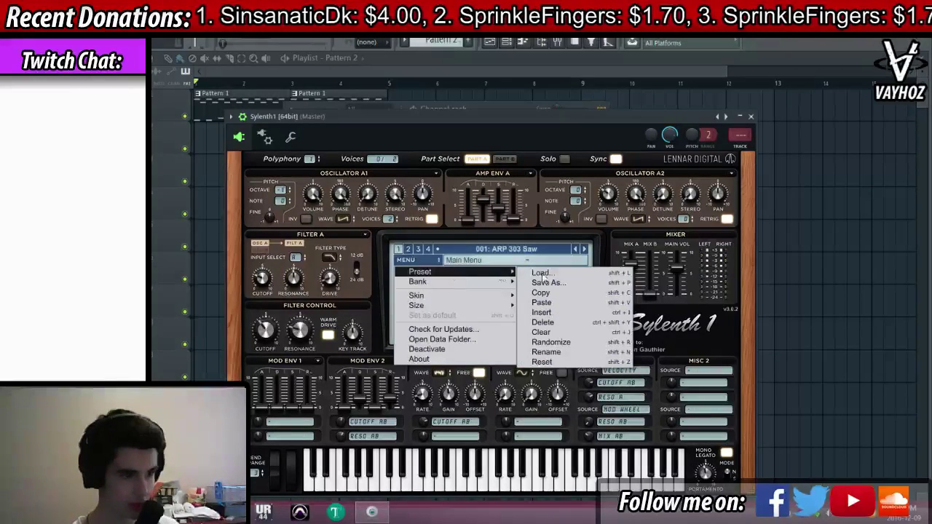
pyautogui.click(559, 333)
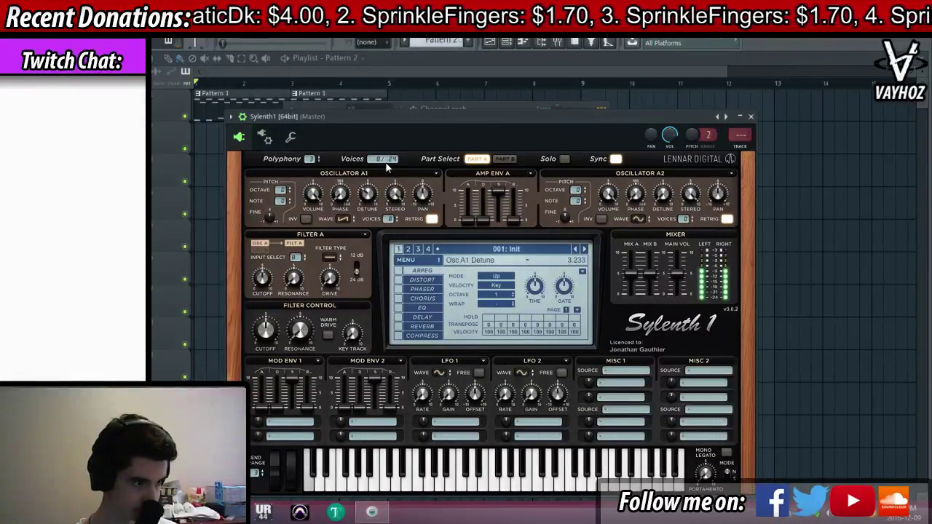
# Turn off retrigger on oscillator A1 and raise the pitch bend range
pyautogui.click(434, 221)
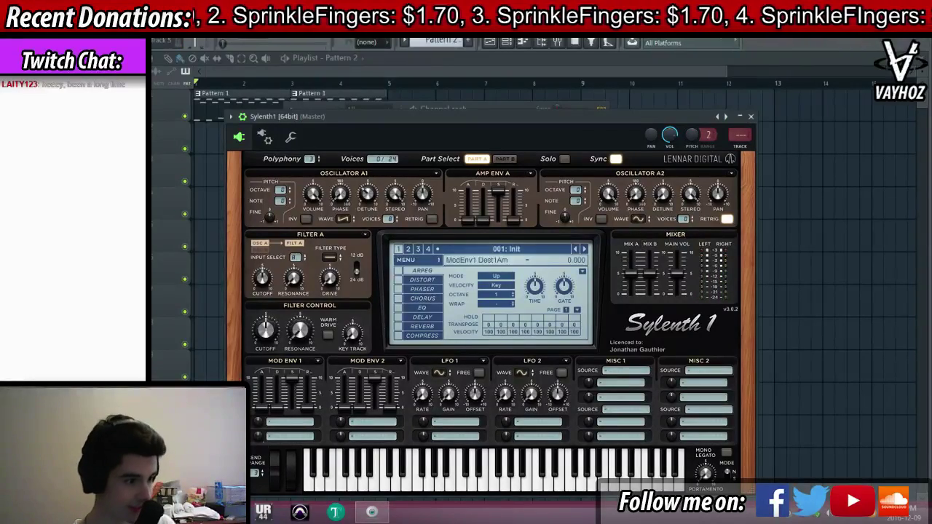
pyautogui.moveTo(443, 114); pyautogui.dragTo(439, 82)
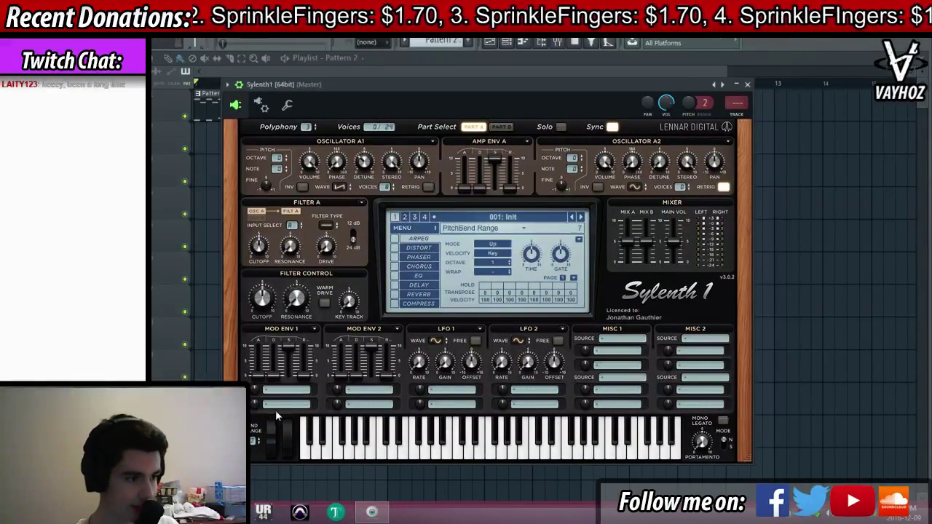
pyautogui.moveTo(283, 405); pyautogui.dragTo(291, 383)
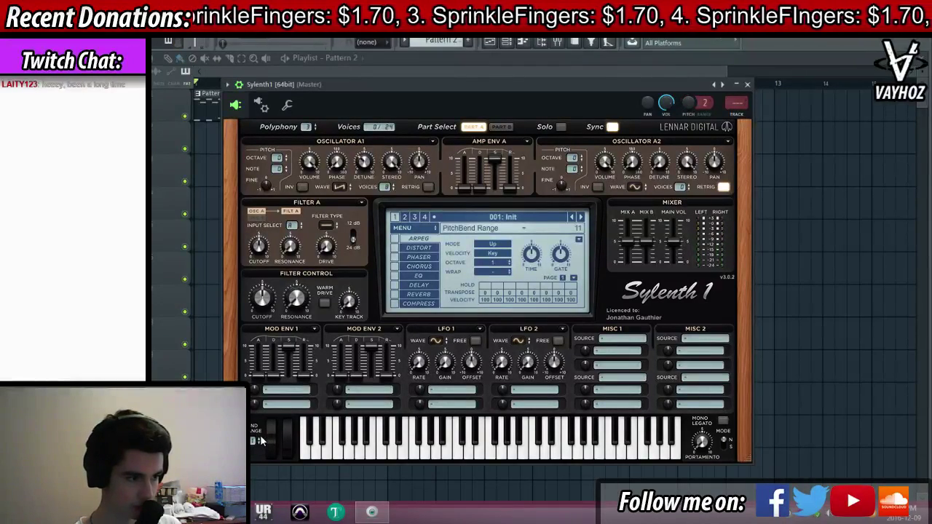
pyautogui.moveTo(252, 446); pyautogui.dragTo(253, 439)
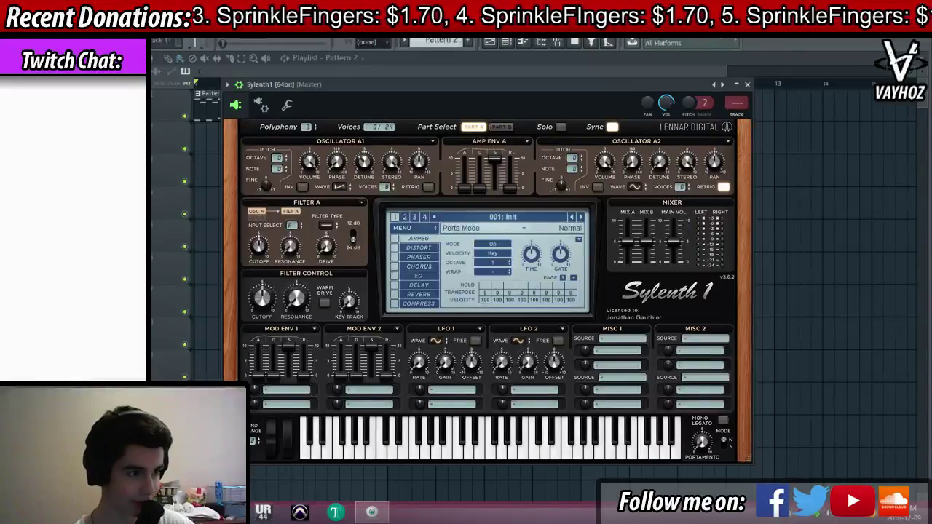
pyautogui.moveTo(372, 107); pyautogui.dragTo(371, 114)
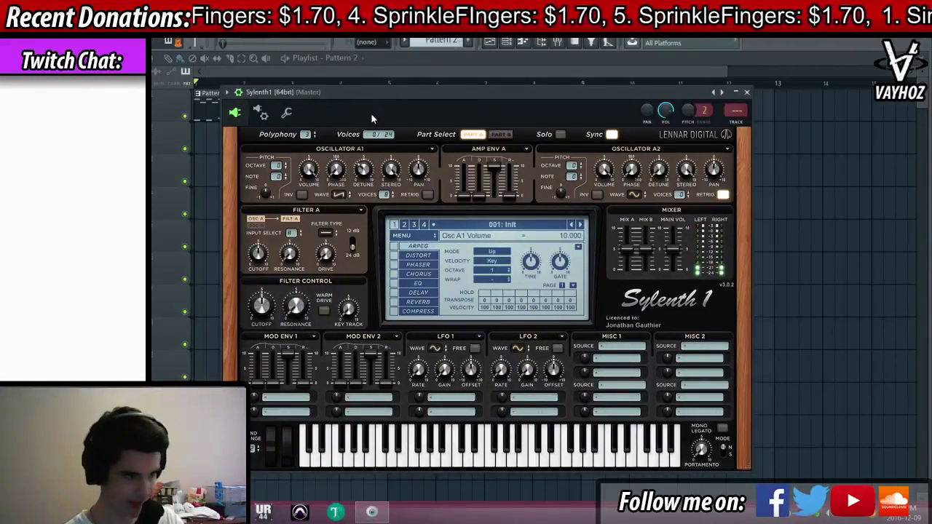
# Set up a low-pass filter A modulated by Mod Env 1 on Cutoff A, with medium decay and low sustain
pyautogui.click(277, 390)
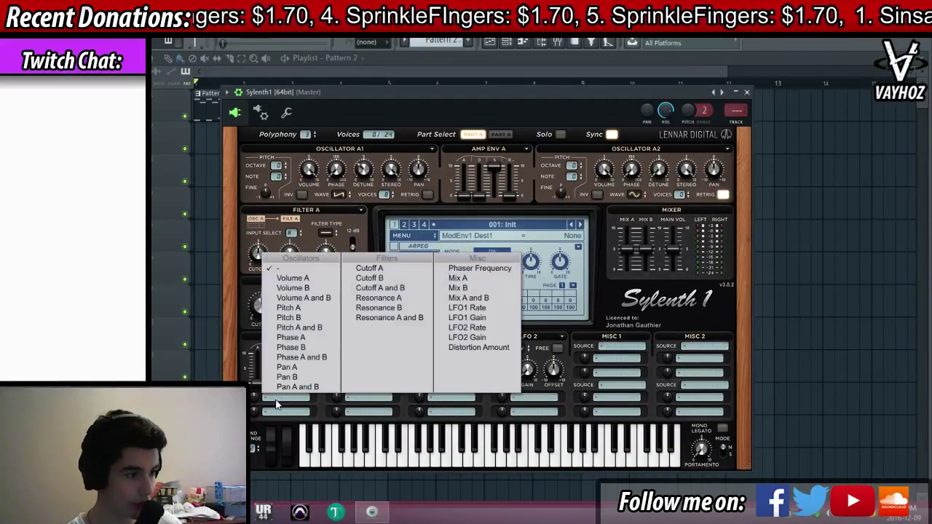
pyautogui.click(369, 268)
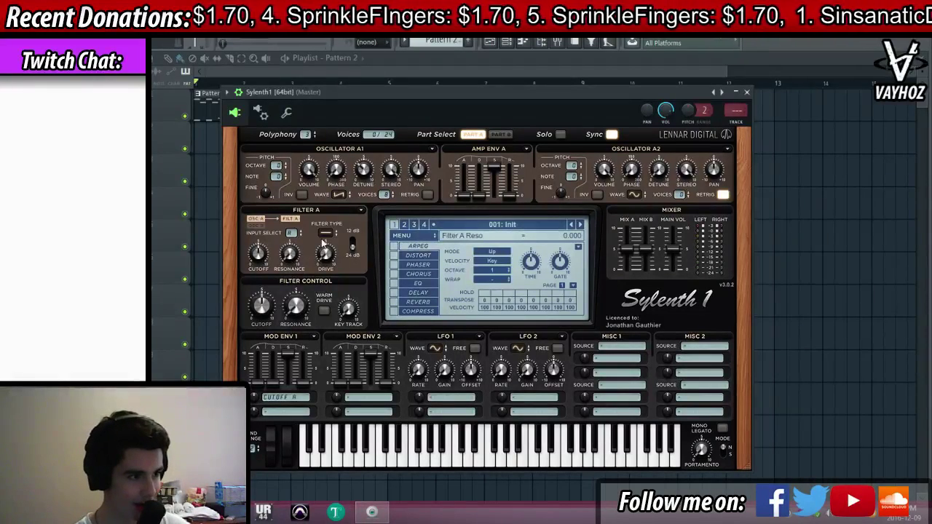
pyautogui.click(325, 234)
pyautogui.click(351, 254)
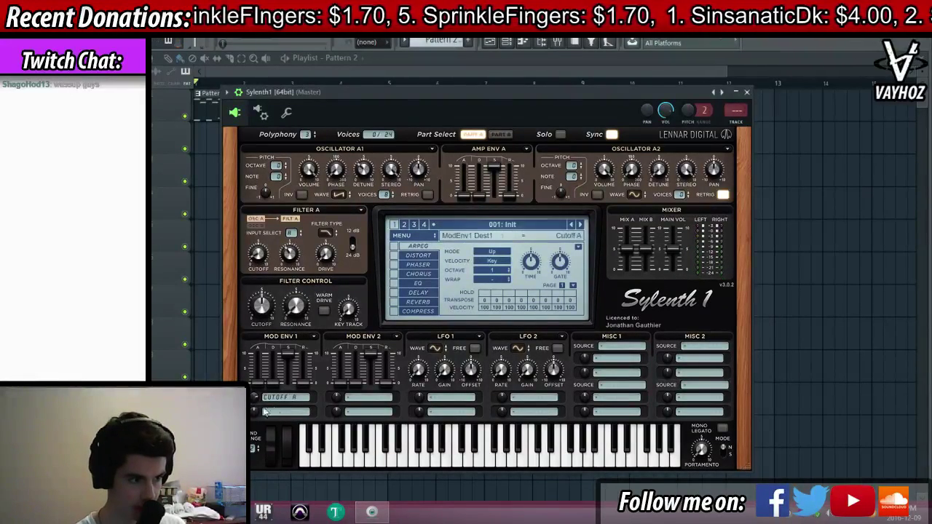
pyautogui.moveTo(273, 383); pyautogui.dragTo(288, 379)
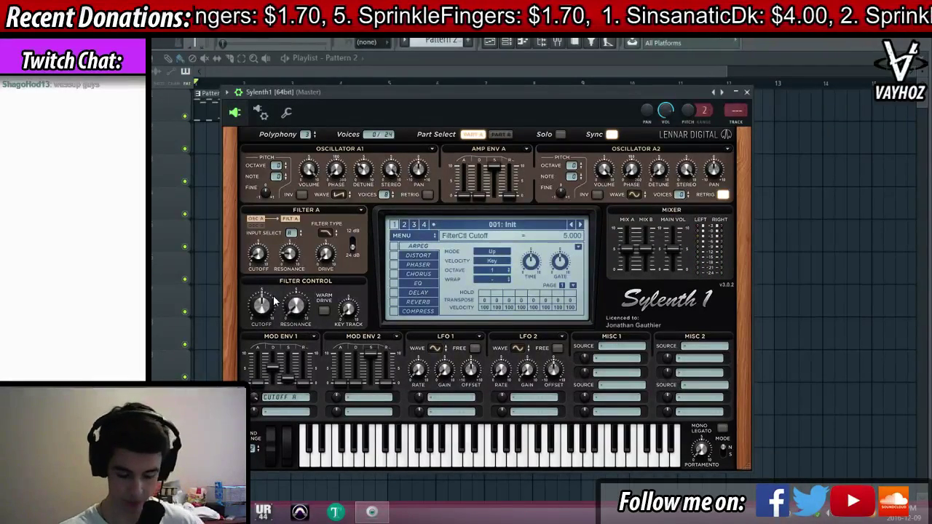
pyautogui.press('F9')
pyautogui.click(704, 258)
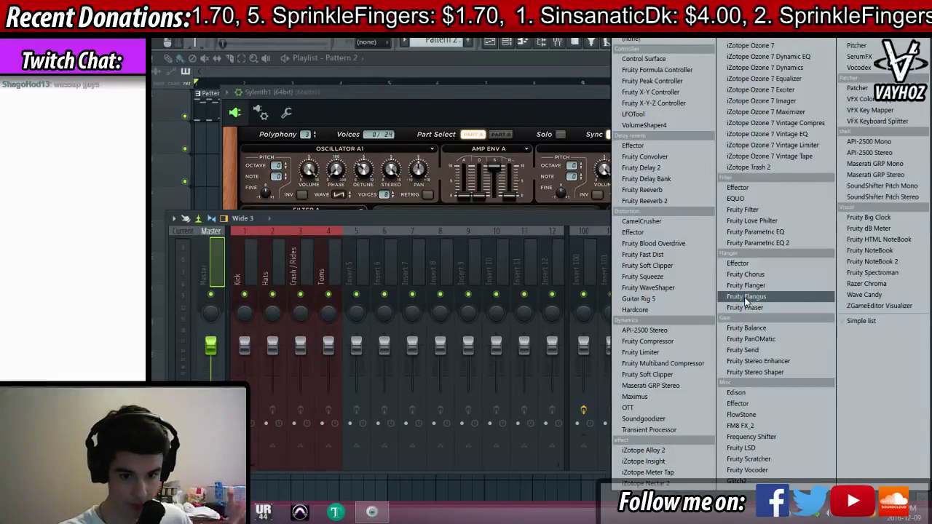
pyautogui.click(463, 299)
# Return to Sylenth1 and set oscillator A2's waveform to Saw
pyautogui.click(552, 108)
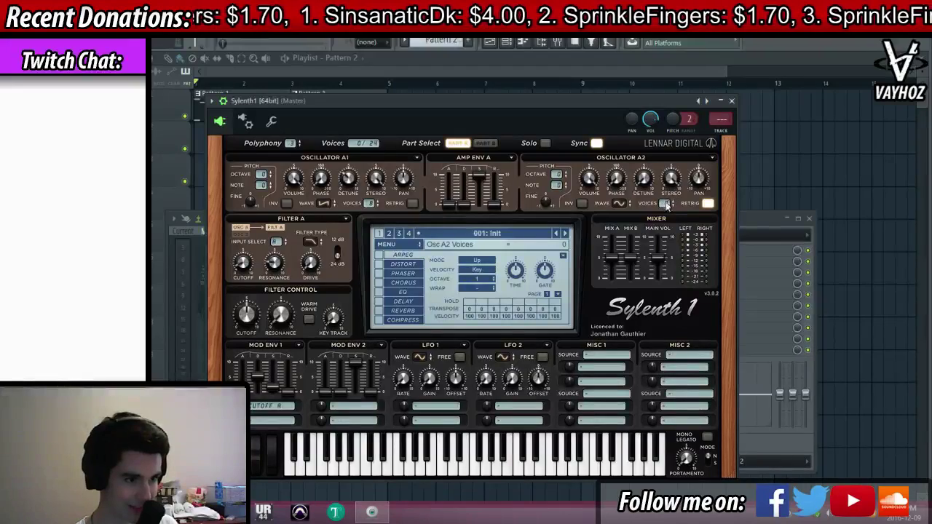
pyautogui.click(618, 203)
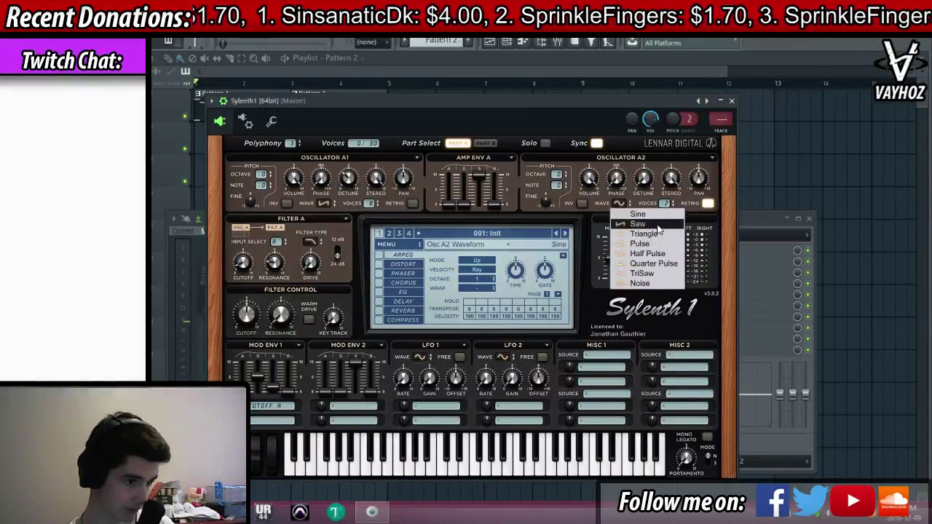
pyautogui.click(637, 223)
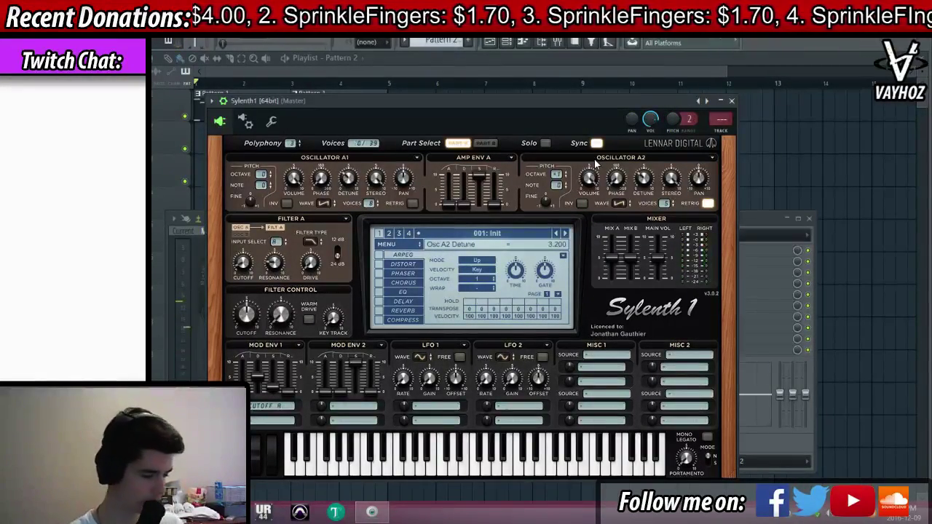
# Close the synth window and open the Sylenth1 channel's piano roll in Pattern 2
pyautogui.press('Escape')
pyautogui.rightClick(383, 189)
pyautogui.click(418, 191)
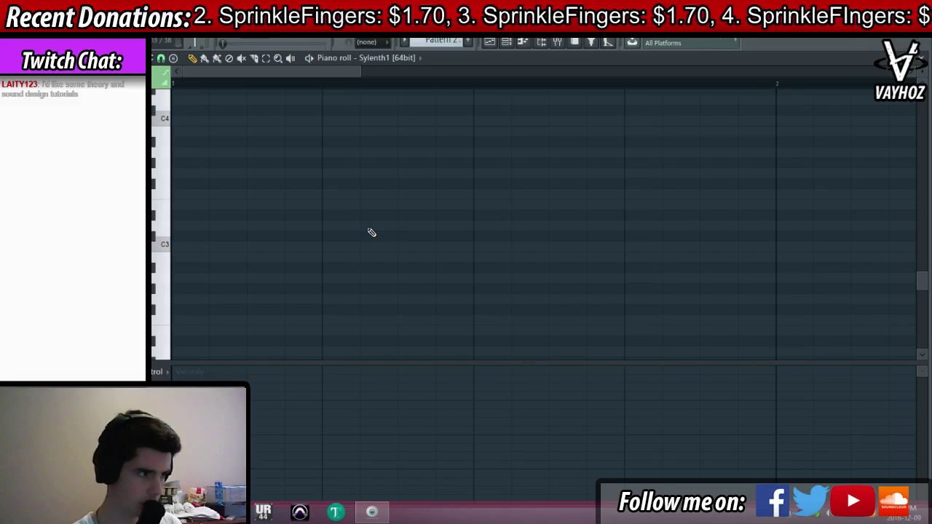
# Draw half-beat C3, C4 and D4 notes at the start of bar 1, followed by a half-beat D#4
pyautogui.click(179, 247)
pyautogui.moveTo(179, 130); pyautogui.dragTo(158, 196)
pyautogui.scroll(2, 187, 129)
pyautogui.click(180, 144)
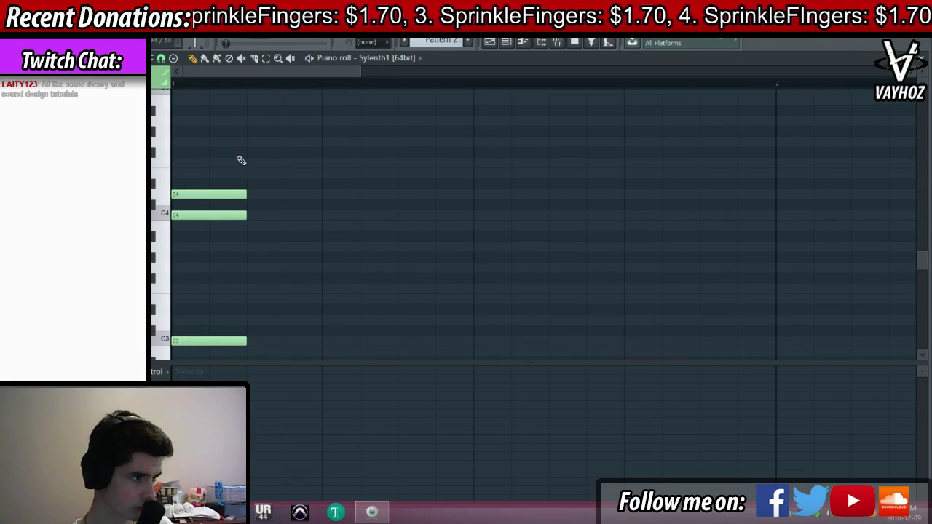
pyautogui.click(259, 184)
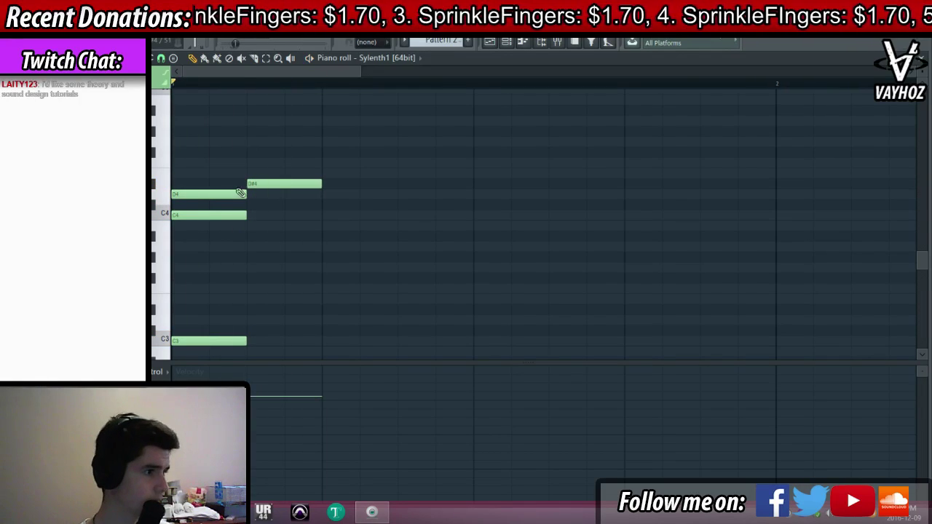
# Lengthen the C3 and C4 notes to one beat and replace the D4 with a half-beat E4 before the D#4
pyautogui.moveTo(228, 180); pyautogui.dragTo(312, 335)
pyautogui.keyDown('ctrl'); pyautogui.click(302, 311); pyautogui.keyUp('ctrl')
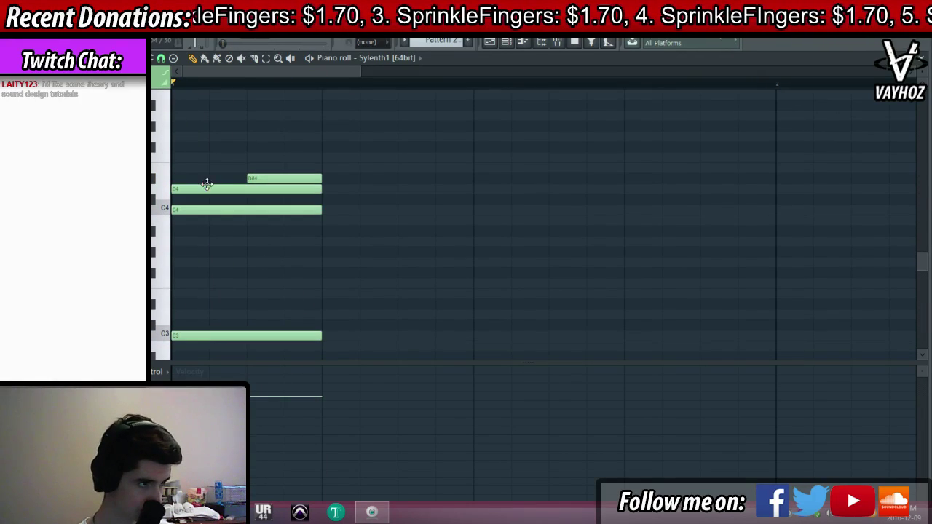
pyautogui.click(177, 168)
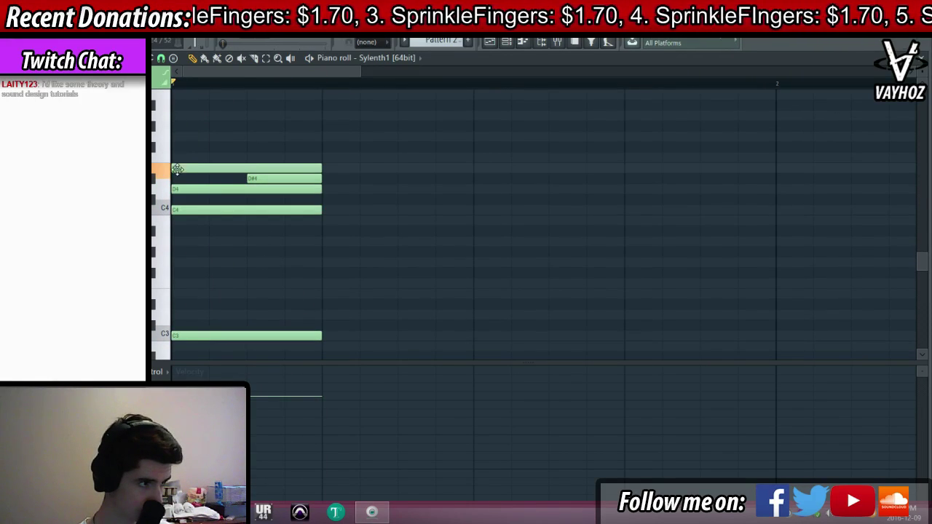
pyautogui.rightClick(246, 188)
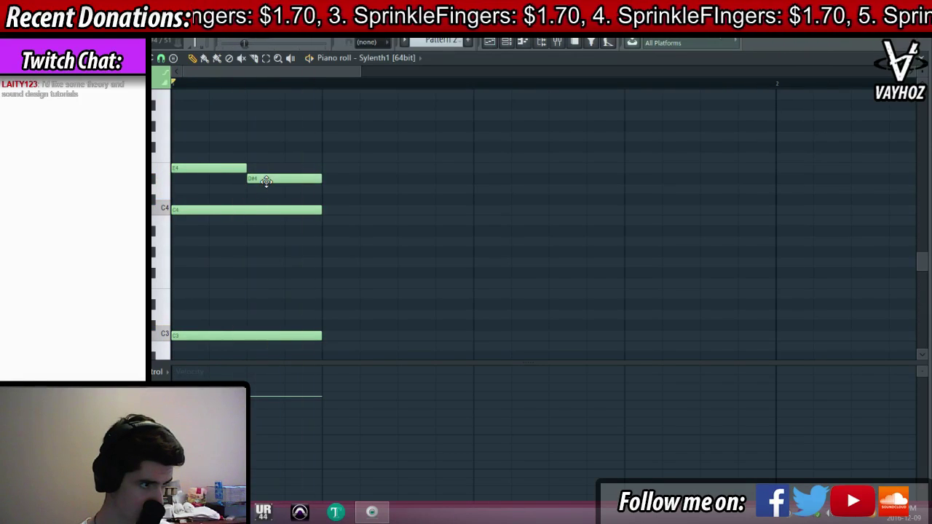
pyautogui.press('space')
# Place a Pattern 2 clip at bar 6 in the playlist and select that bar as the playback range
pyautogui.press('F6')
pyautogui.press('F5')
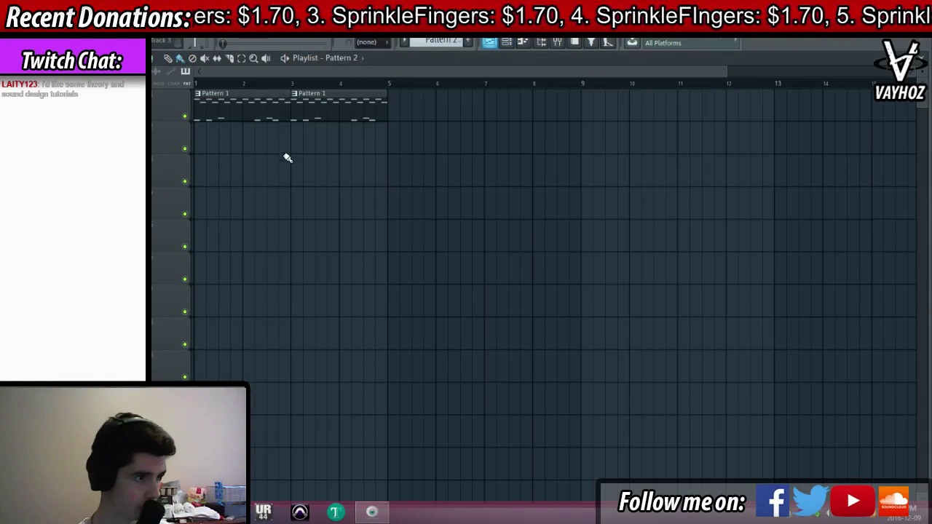
pyautogui.click(452, 110)
pyautogui.click(441, 84)
pyautogui.moveTo(459, 104); pyautogui.dragTo(509, 75)
pyautogui.scroll(3, 443, 88)
# Rename the Sylenth1 channel as Chord Pluck and close its synth window
pyautogui.press('F6')
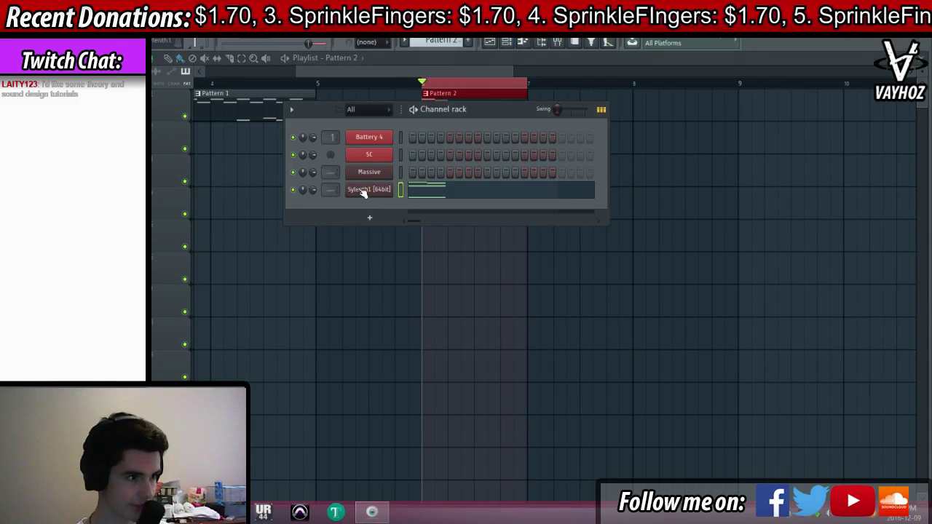
pyautogui.click(362, 191)
pyautogui.press('F2')
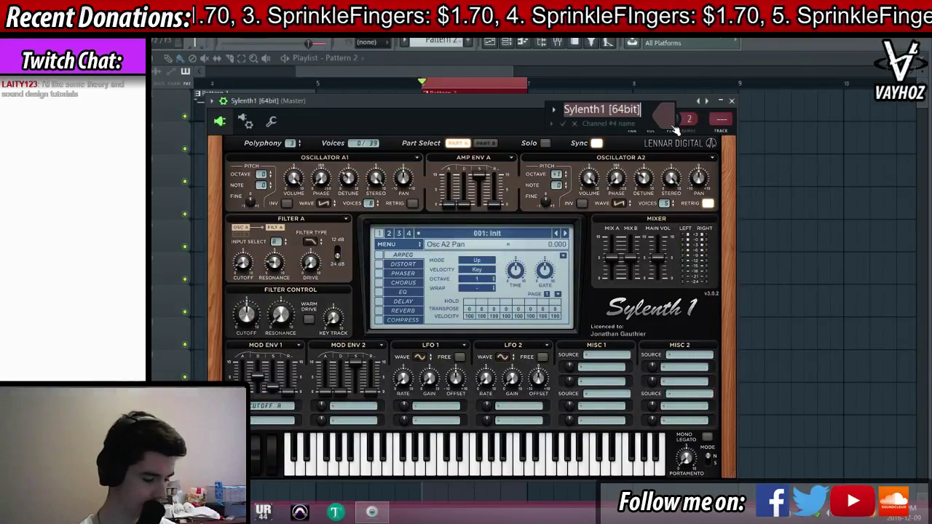
pyautogui.write('Chor')
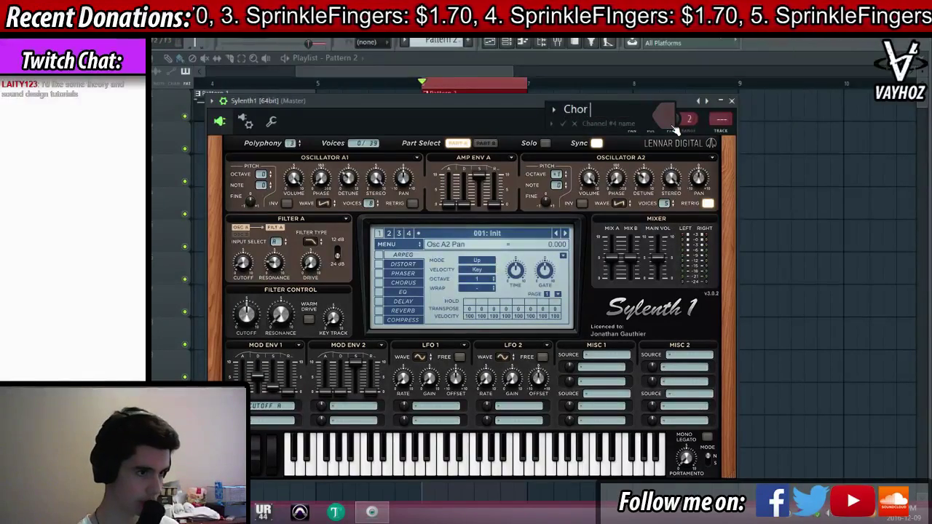
pyautogui.write('d P')
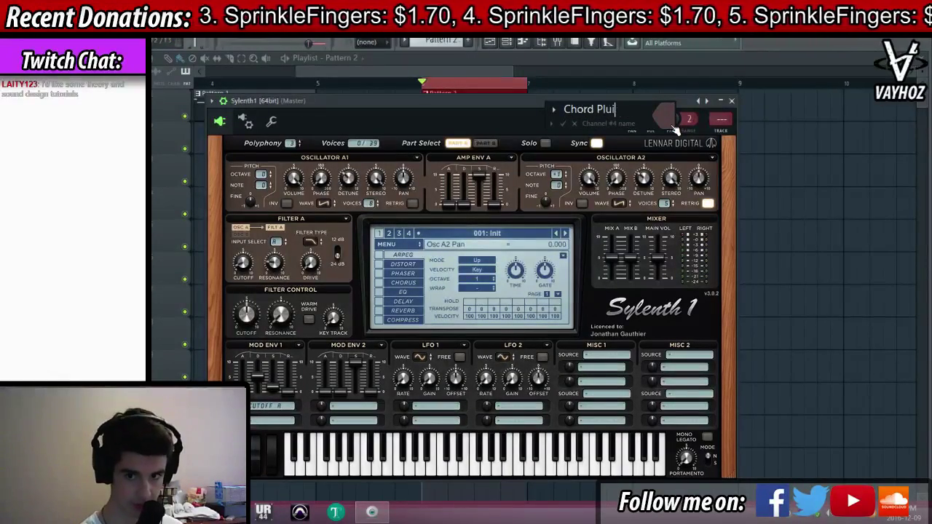
pyautogui.write('lu')
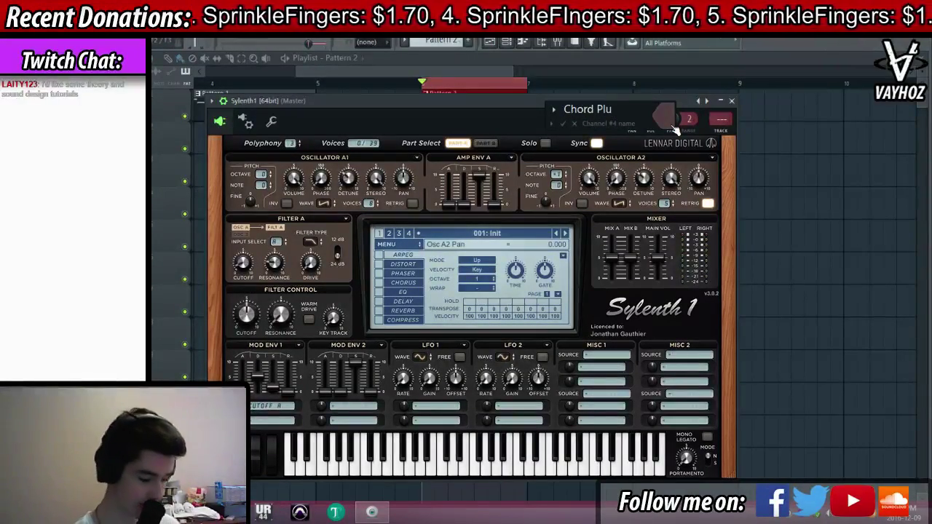
pyautogui.write('ck')
pyautogui.press('Return')
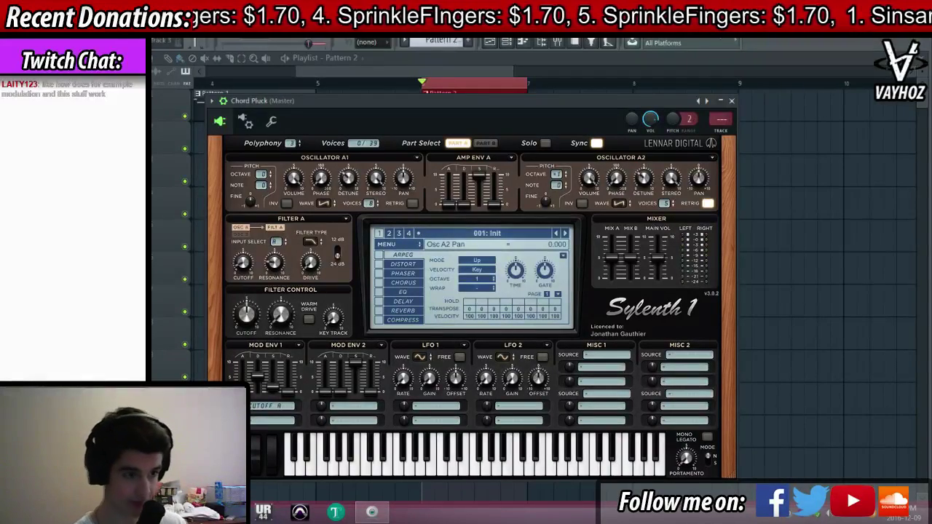
pyautogui.click(732, 101)
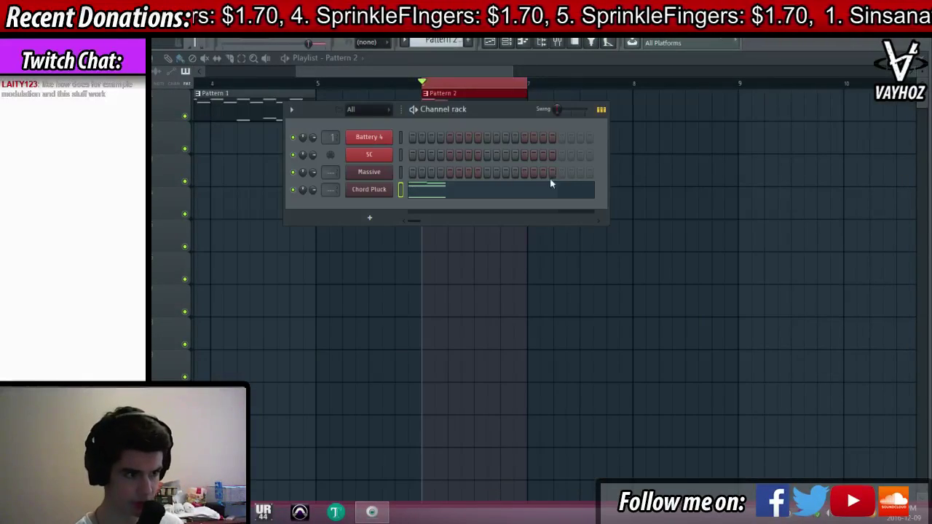
# Reopen the Chord Pluck synth window and create an automation clip for its channel pitch
pyautogui.click(369, 191)
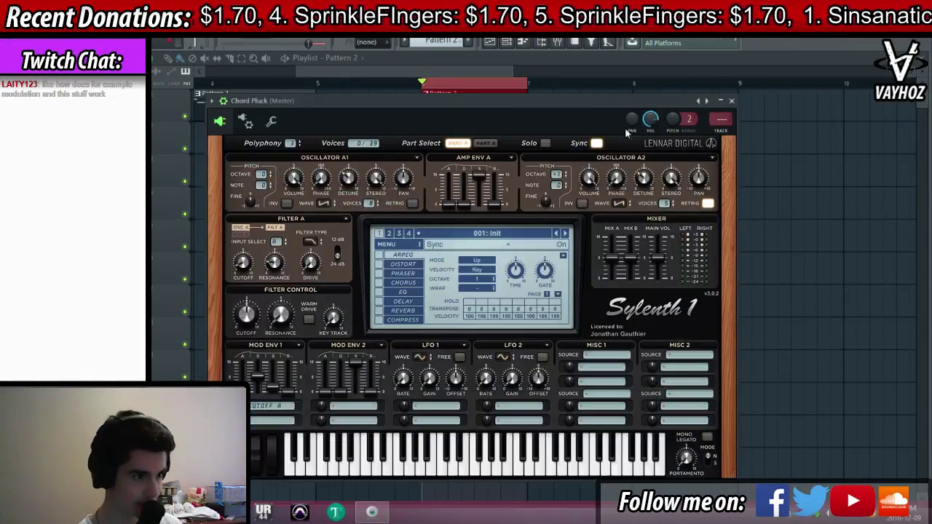
pyautogui.moveTo(514, 121); pyautogui.dragTo(466, 207)
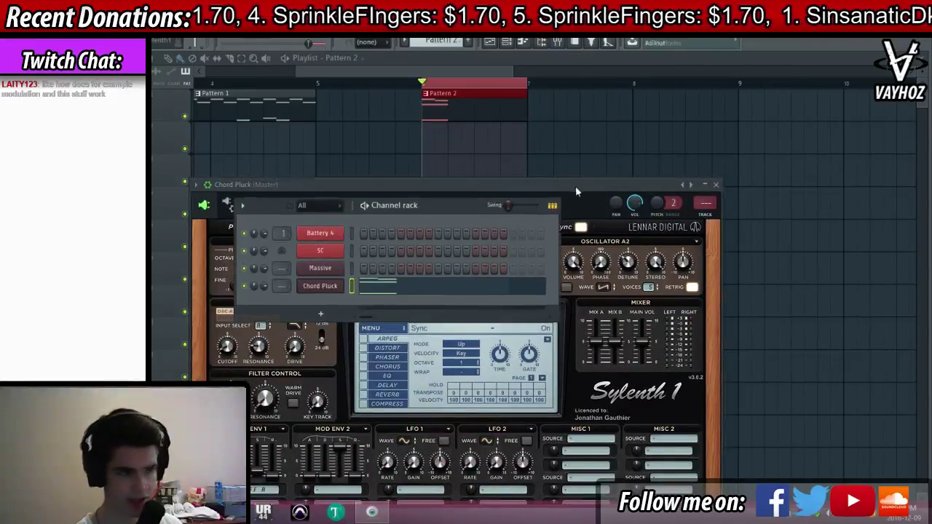
pyautogui.moveTo(575, 186); pyautogui.dragTo(610, 159)
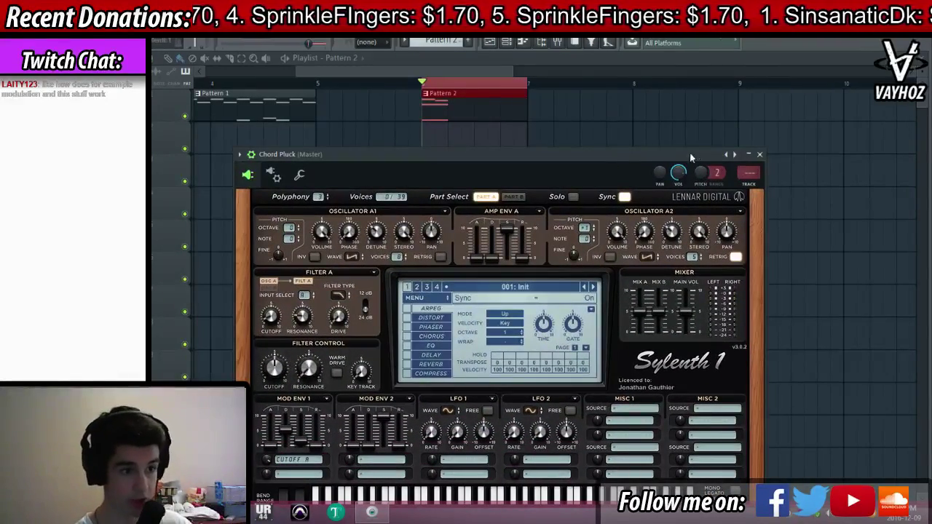
pyautogui.rightClick(699, 172)
pyautogui.click(710, 175)
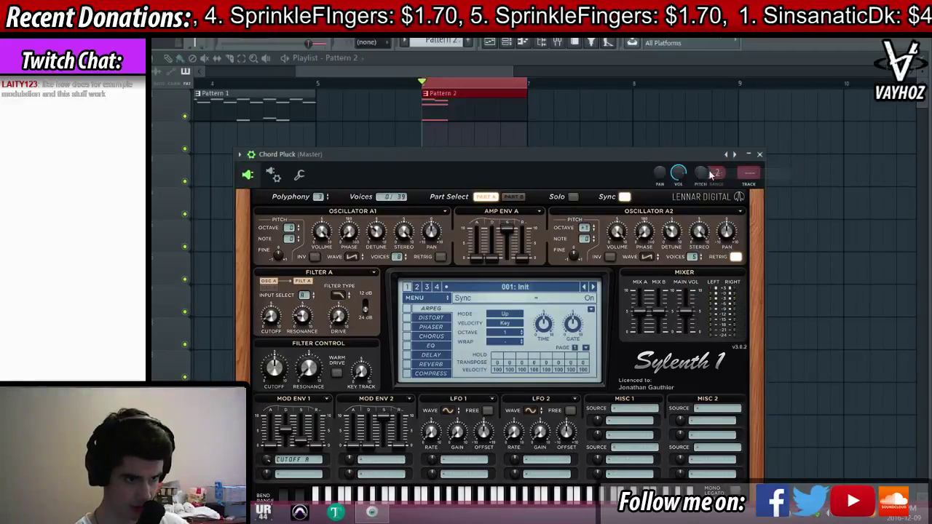
pyautogui.rightClick(683, 173)
pyautogui.click(720, 245)
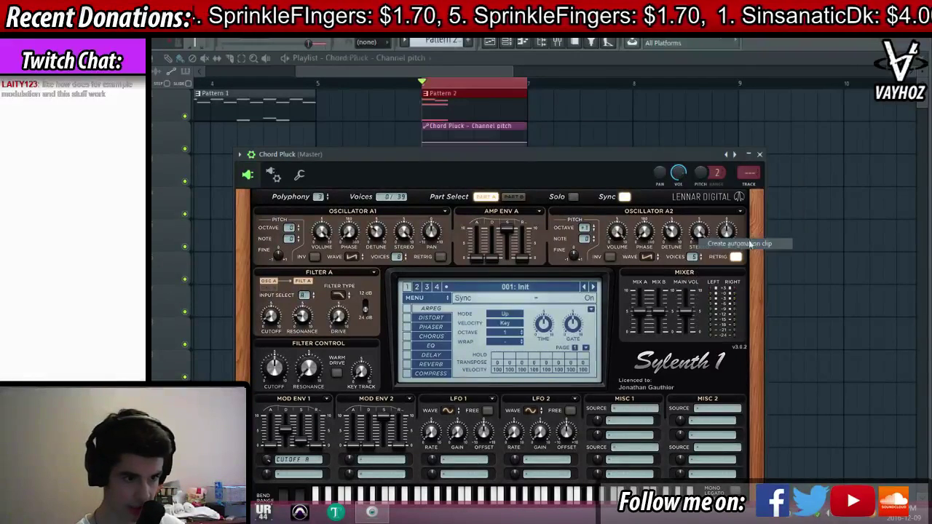
# Shape the channel pitch automation as a ramp from the minimum up to the copied starting value over bar 6's first half beat
pyautogui.press('space')
pyautogui.rightClick(434, 140)
pyautogui.rightClick(437, 139)
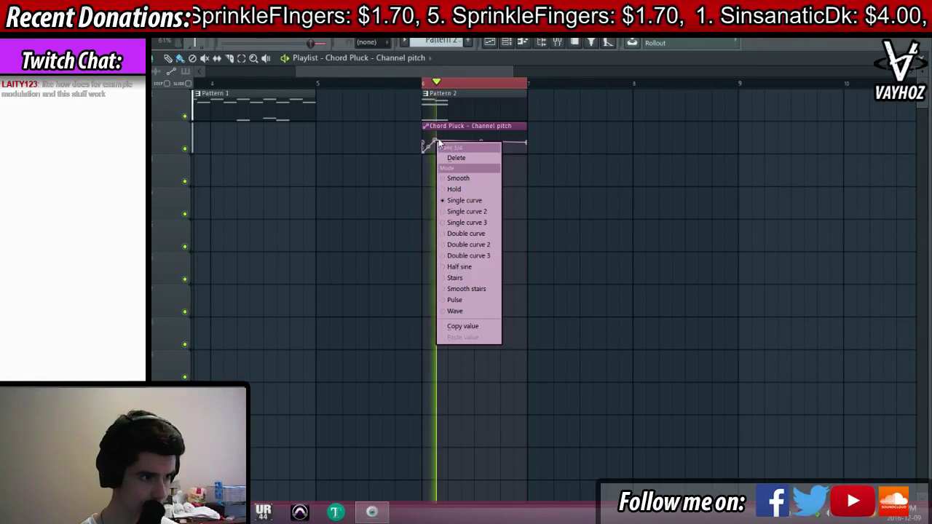
pyautogui.click(435, 153)
pyautogui.press('space')
pyautogui.rightClick(426, 146)
pyautogui.click(451, 328)
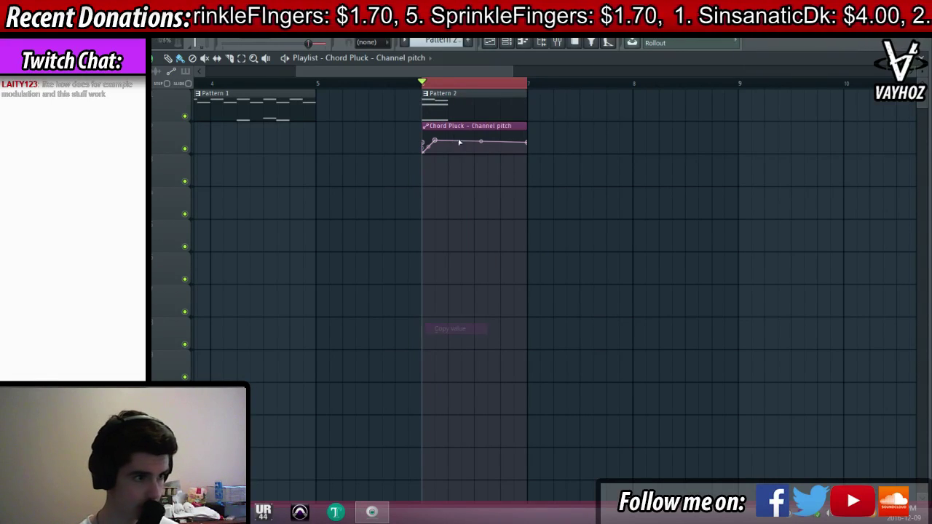
pyautogui.rightClick(436, 142)
pyautogui.click(468, 338)
pyautogui.press('space')
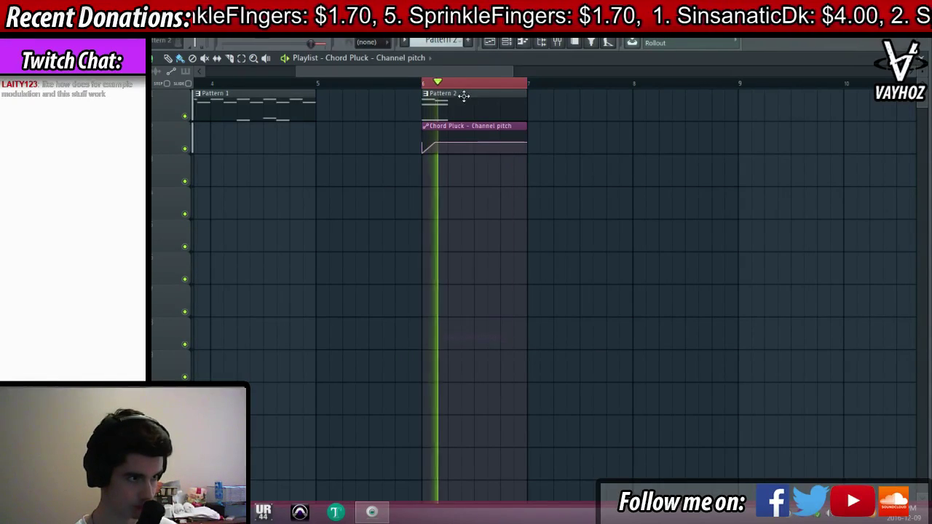
pyautogui.press('space')
# Bring up the Chord Pluck synth window over its piano roll and audition Pattern 2 with the pitch ramp
pyautogui.scroll(3, 441, 93)
pyautogui.doubleClick(441, 93)
pyautogui.press('F6')
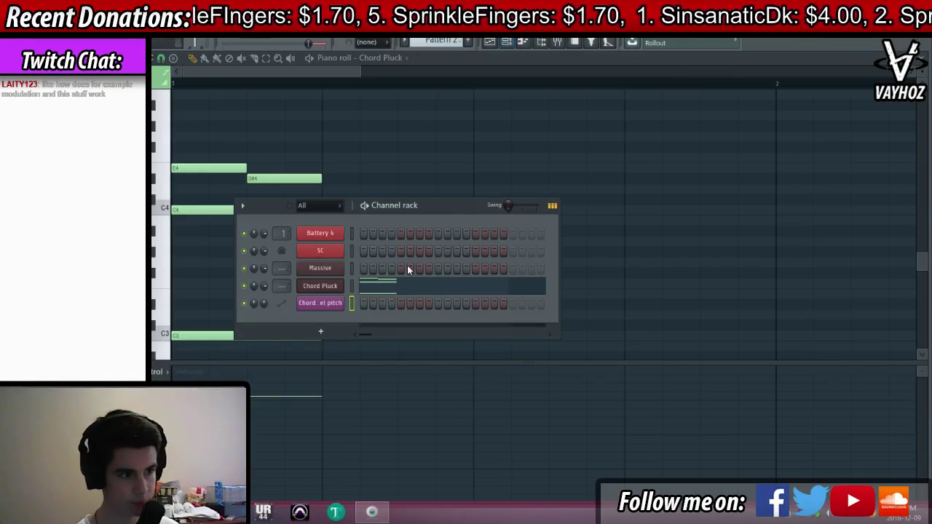
pyautogui.click(339, 287)
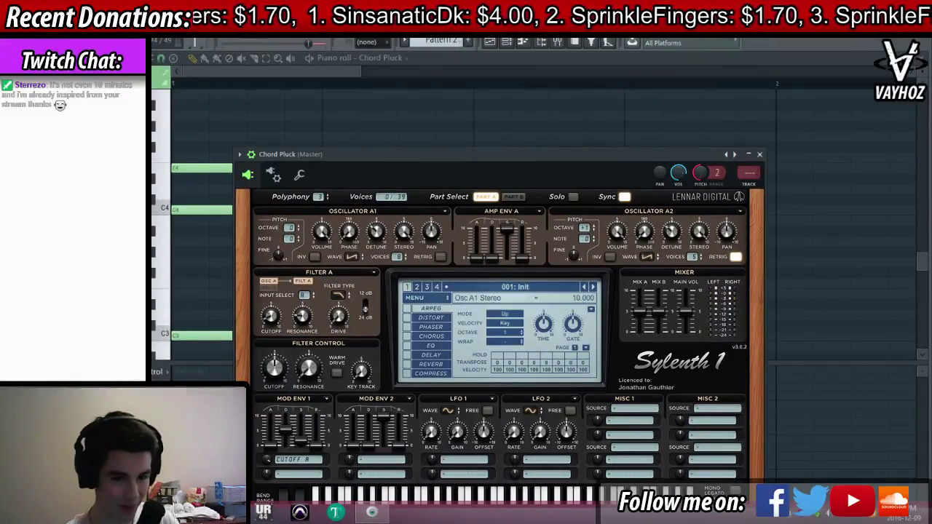
pyautogui.moveTo(595, 172); pyautogui.dragTo(603, 136)
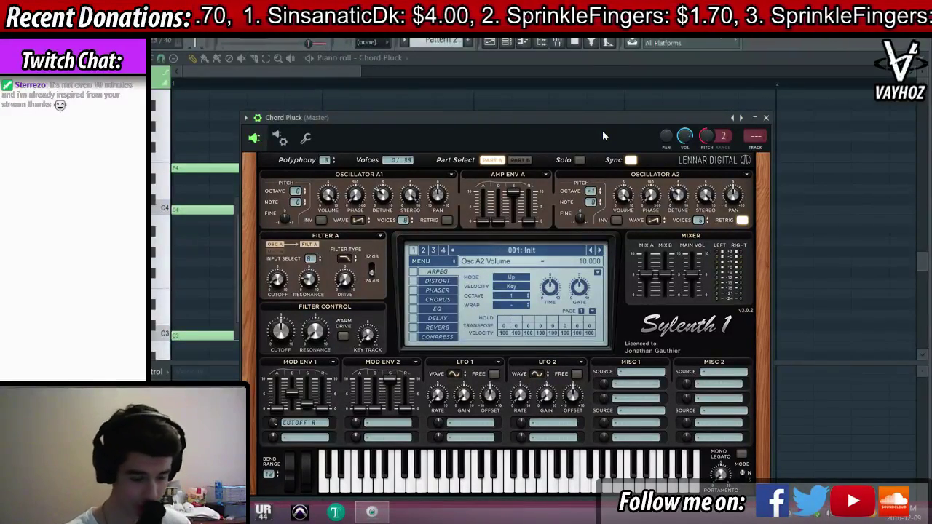
pyautogui.press('space')
pyautogui.press('space')
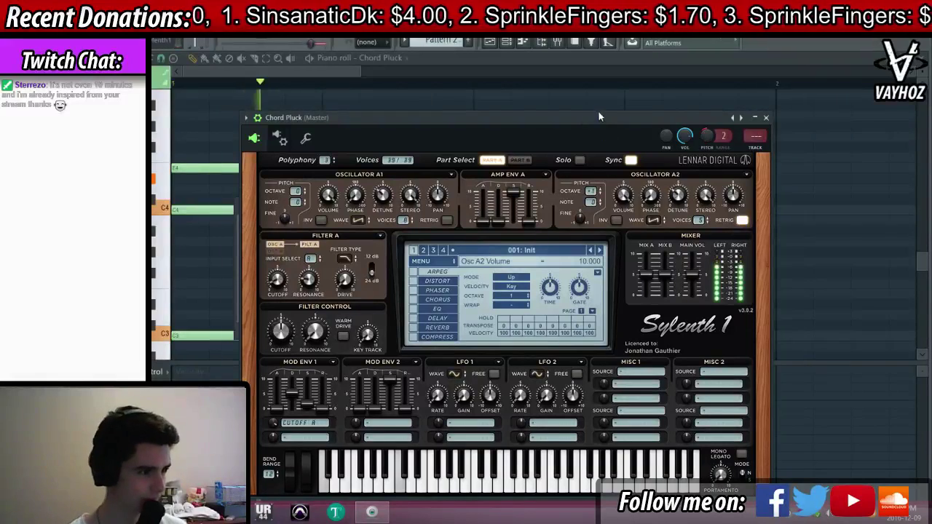
pyautogui.press('space')
# Move the end point of the channel pitch ramp to about three-quarters of a beat into bar 6 and audition it
pyautogui.press('F5')
pyautogui.scroll(2, 477, 90)
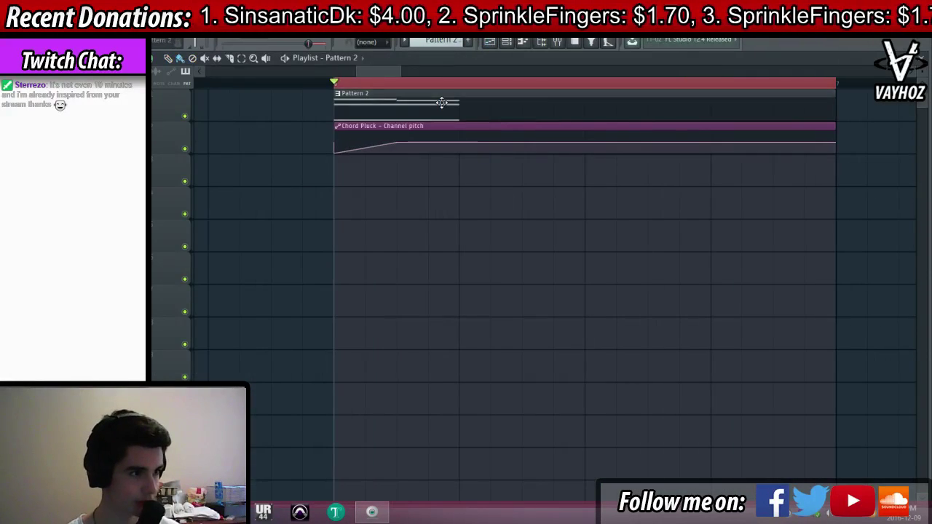
pyautogui.doubleClick(442, 101)
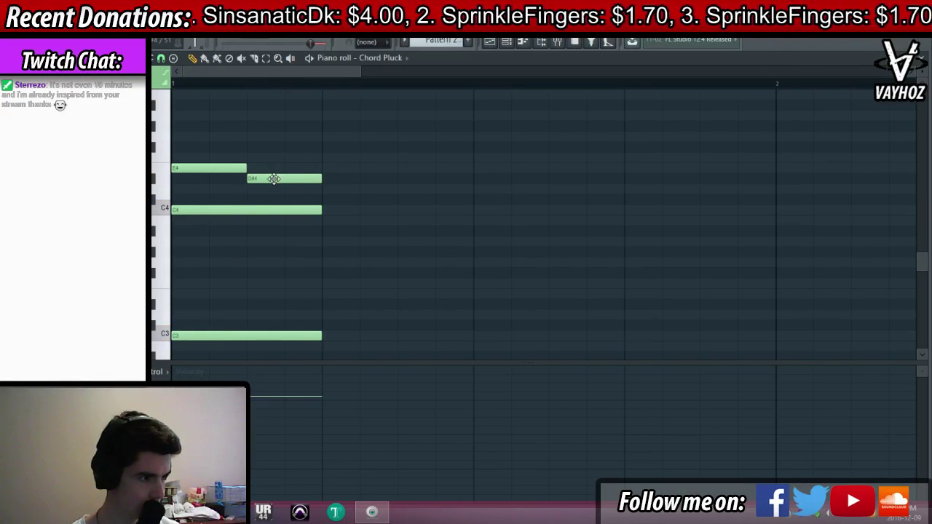
pyautogui.press('F5')
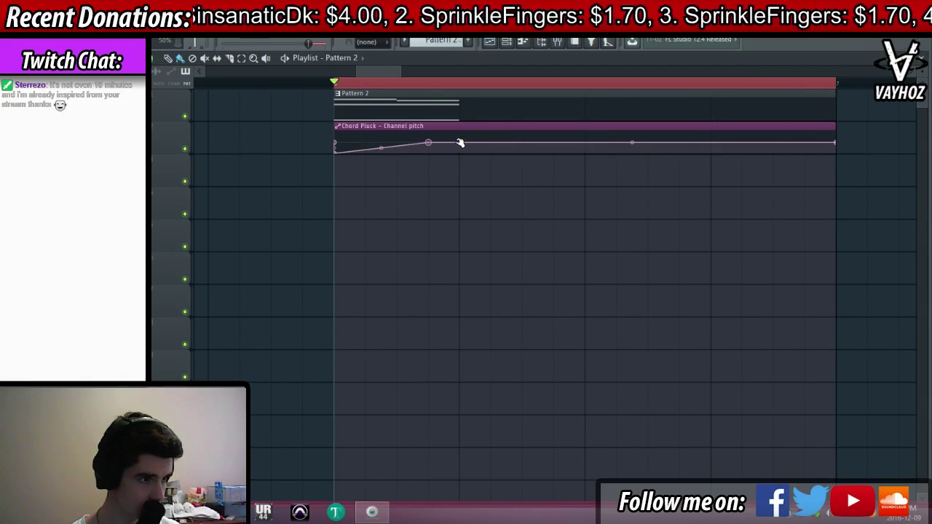
pyautogui.moveTo(460, 142); pyautogui.dragTo(465, 145)
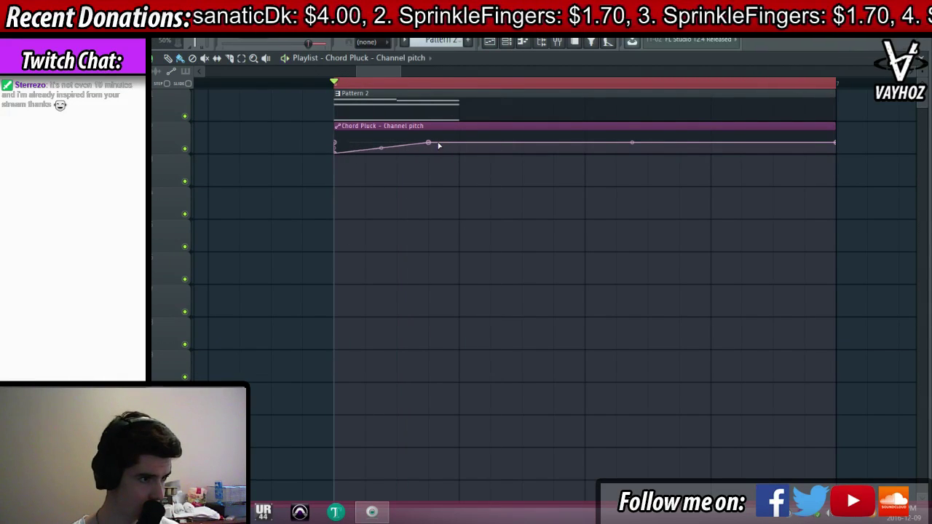
pyautogui.press('space')
pyautogui.press('space')
# Shorten the E4 note in Chord Pluck's piano roll to a quarter beat and audition the change
pyautogui.doubleClick(506, 110)
pyautogui.press('space')
pyautogui.moveTo(279, 180); pyautogui.dragTo(209, 168)
pyautogui.press('space')
pyautogui.press('space')
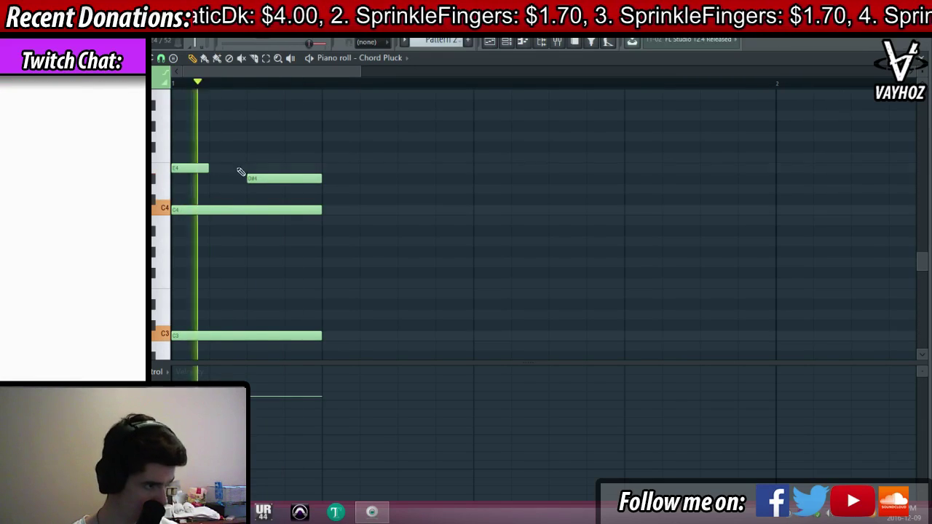
pyautogui.press('space')
# Add half-beat G4 and F4 notes one after the other on beat 2 and audition the melody
pyautogui.click(330, 136)
pyautogui.press('space')
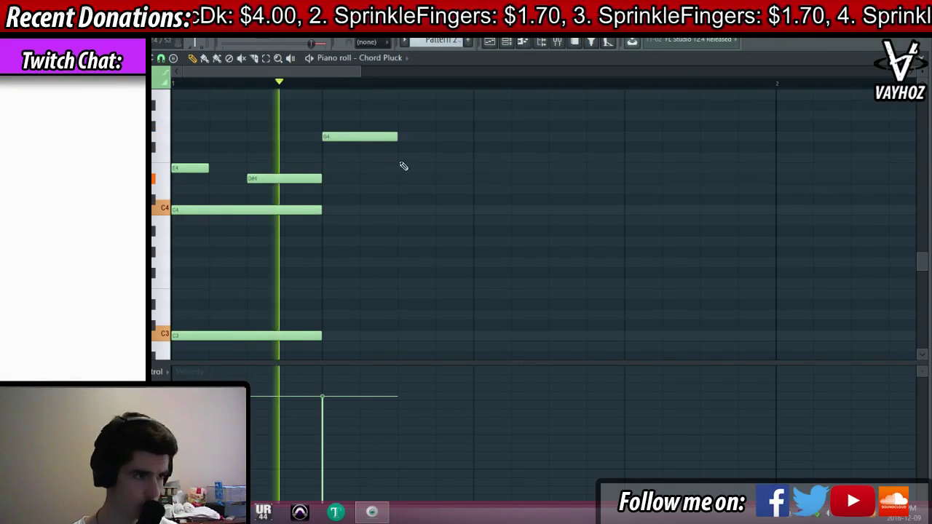
pyautogui.click(404, 157)
pyautogui.press('space')
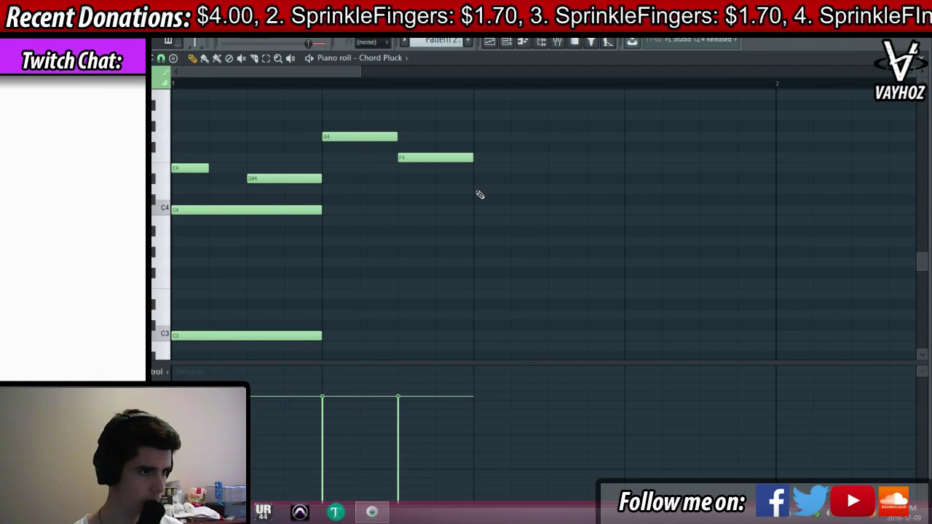
pyautogui.press('space')
pyautogui.press('space')
pyautogui.click(333, 315)
pyautogui.press('space')
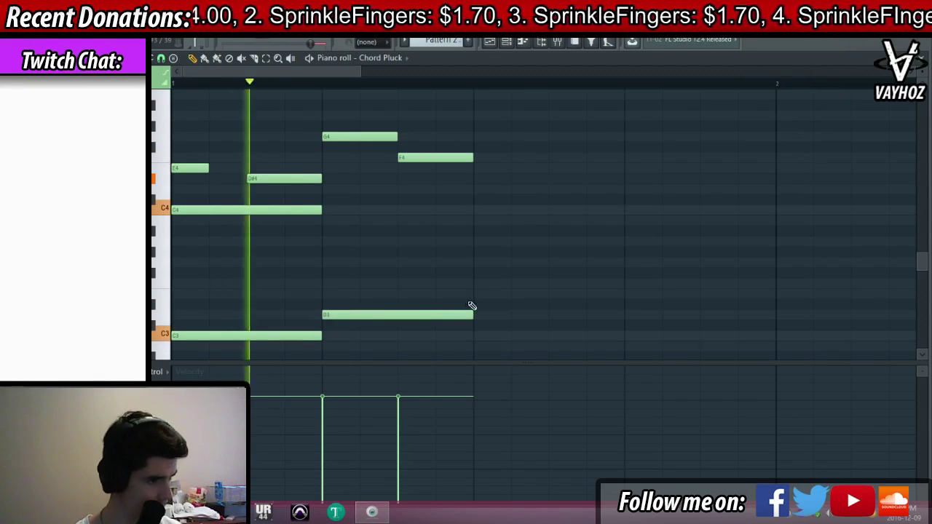
pyautogui.rightClick(466, 313)
# Draw a one-beat chord of D3, D#4 and G4 on beat 3
pyautogui.click(478, 314)
pyautogui.click(474, 188)
pyautogui.press('space')
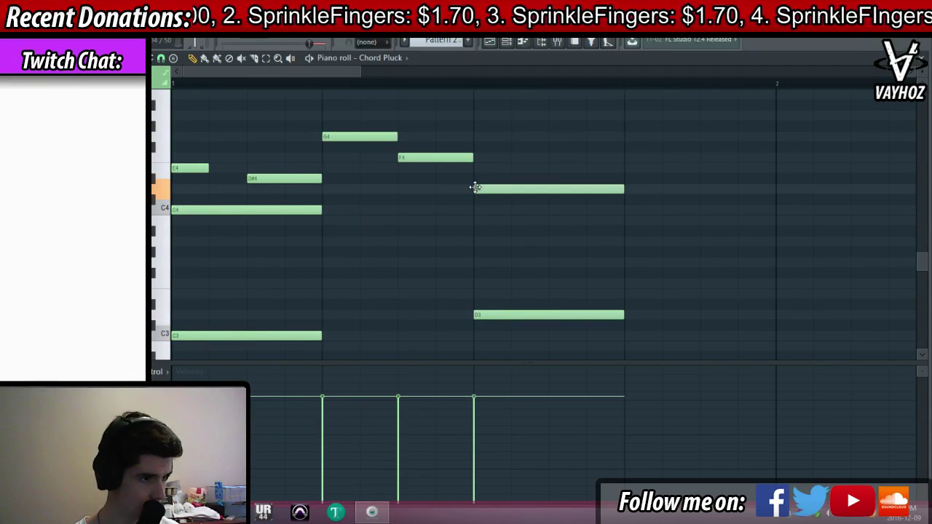
pyautogui.moveTo(475, 188); pyautogui.dragTo(487, 128)
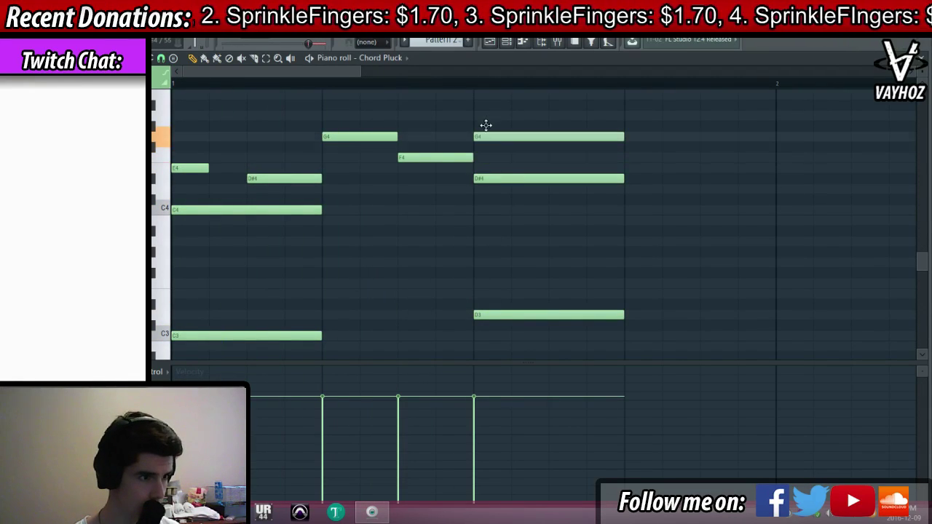
# Delete the G4 from the beat 3 chord and audition the chord with a higher trial note that is removed again
pyautogui.scroll(1, 500, 139)
pyautogui.click(488, 143)
pyautogui.rightClick(489, 146)
pyautogui.press('space')
pyautogui.rightClick(489, 166)
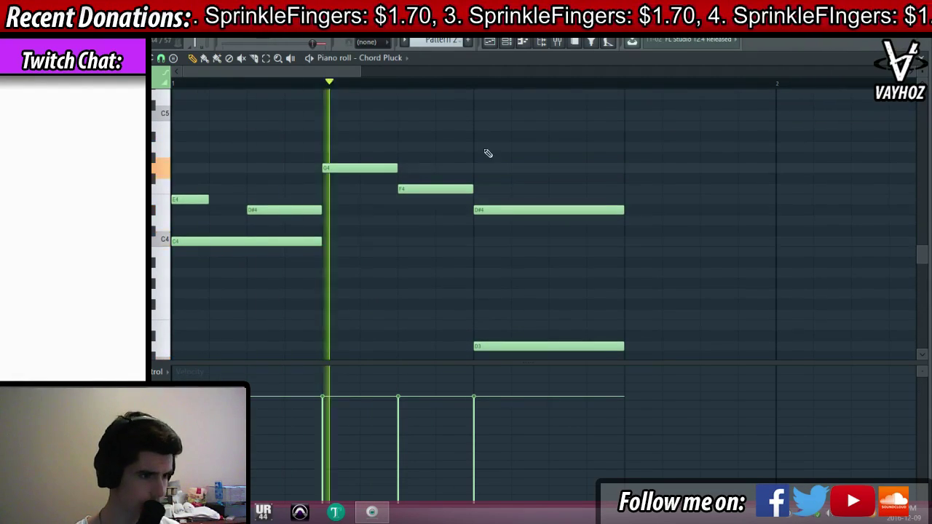
pyautogui.click(491, 138)
pyautogui.press('space')
pyautogui.rightClick(494, 140)
pyautogui.press('space')
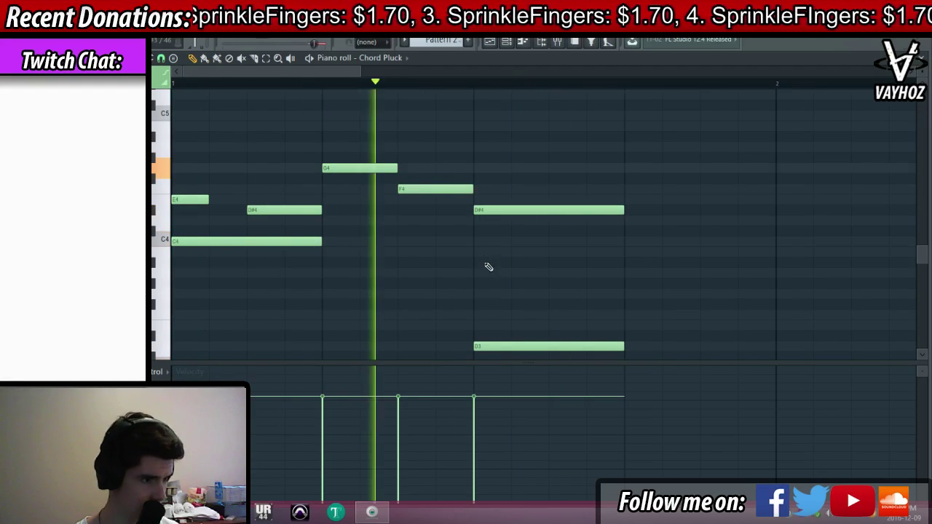
# Add a one-beat A#3 to the chord on beat 3 and audition it
pyautogui.click(493, 261)
pyautogui.press('space')
pyautogui.press('space')
pyautogui.scroll(-3, 568, 210)
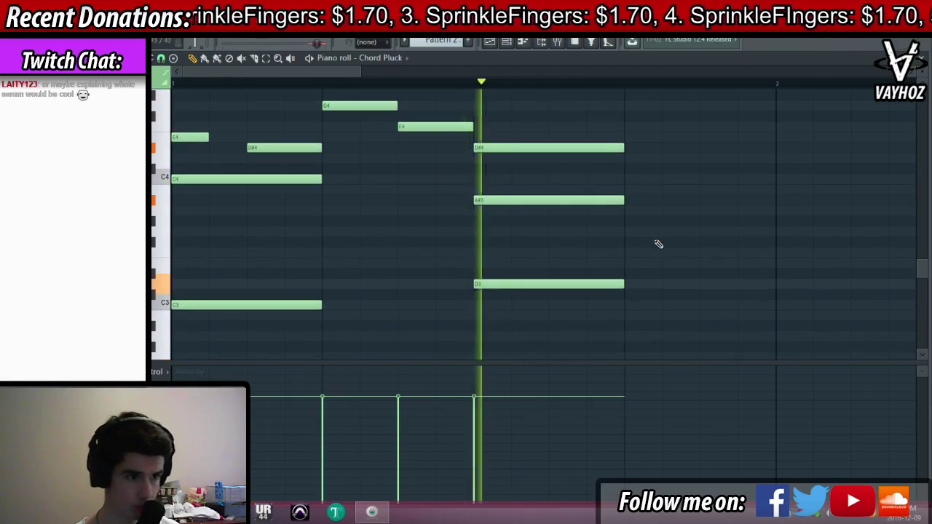
pyautogui.press('space')
# Add half-beat D4, C4 and G#3 notes one after the other from the middle of beat 3 and audition the melody
pyautogui.moveTo(554, 169)
pyautogui.mouseDown()
pyautogui.moveTo(554, 126)
pyautogui.moveTo(558, 155)
pyautogui.mouseUp()
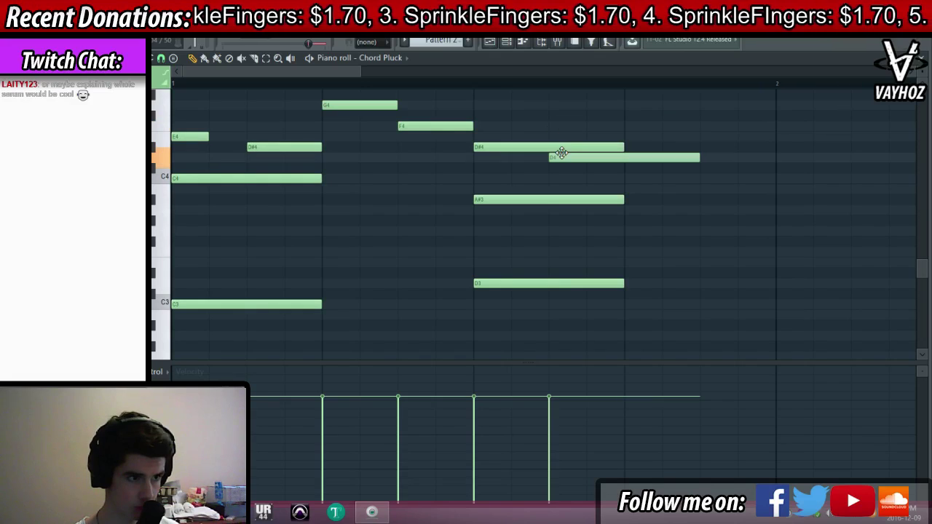
pyautogui.moveTo(700, 159); pyautogui.dragTo(597, 171)
pyautogui.click(641, 180)
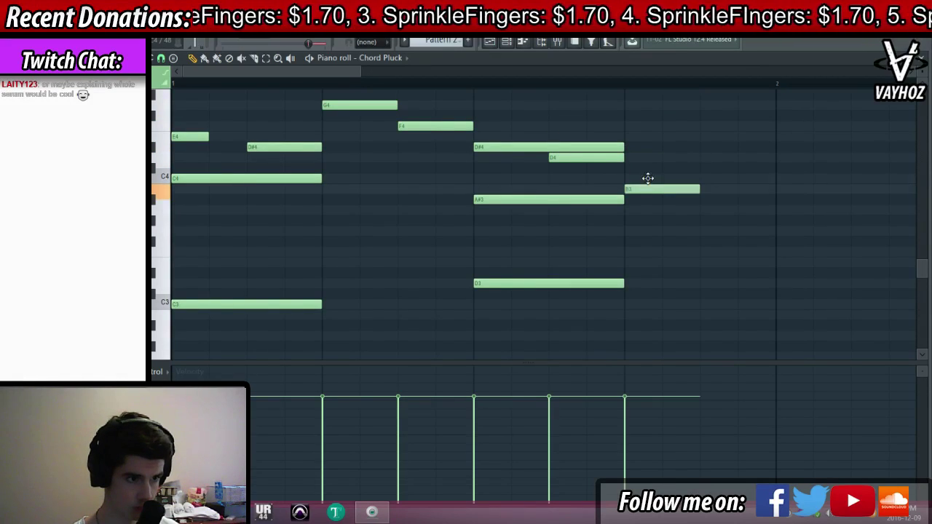
pyautogui.moveTo(695, 220); pyautogui.dragTo(715, 217)
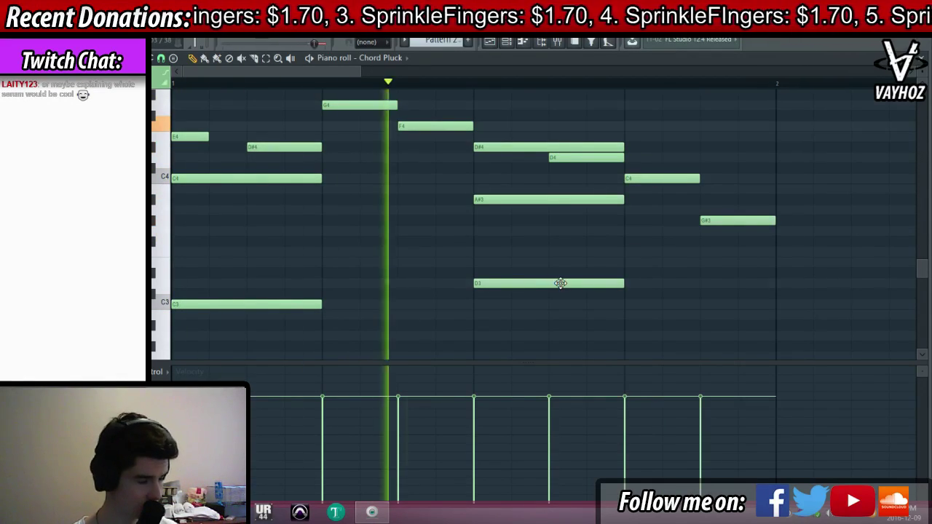
pyautogui.press('space')
# Draw a one-beat chord of A#2, G#3 and C4 at the start of bar 2 and audition it in the piano roll and the playlist
pyautogui.moveTo(785, 331); pyautogui.dragTo(793, 316)
pyautogui.press('space')
pyautogui.scroll(-3, 768, 88)
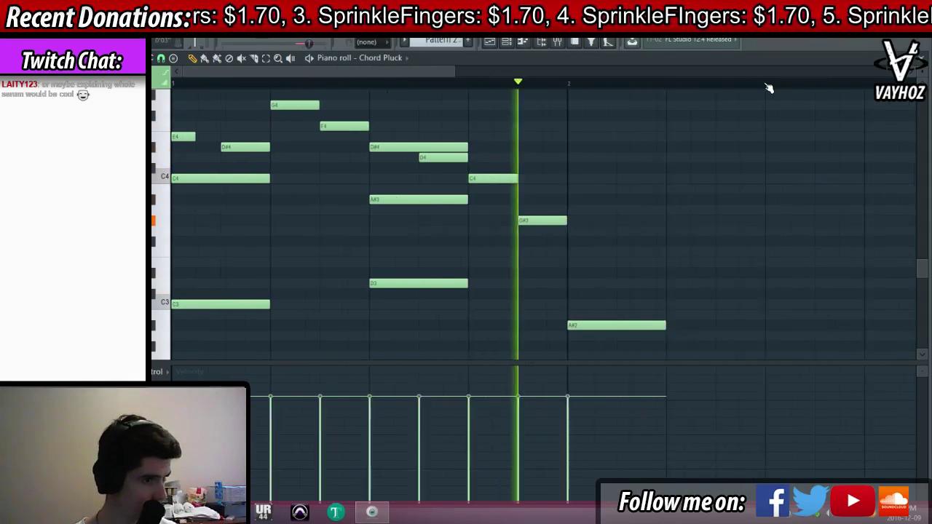
pyautogui.press('space')
pyautogui.moveTo(511, 245); pyautogui.dragTo(514, 217)
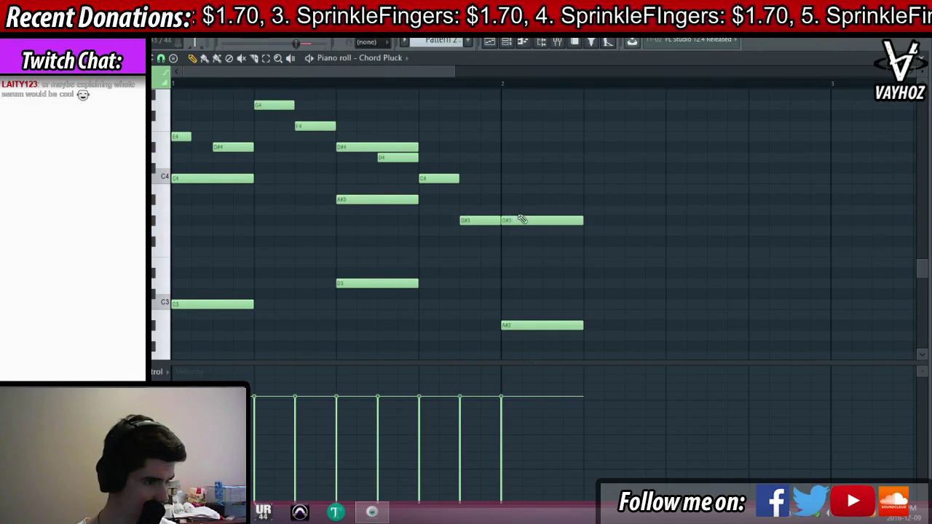
pyautogui.click(505, 178)
pyautogui.press('space')
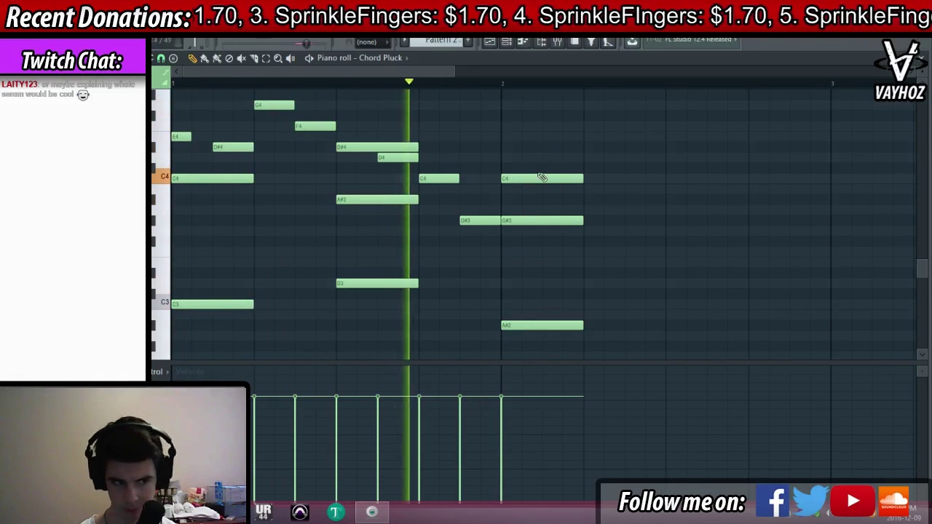
pyautogui.press('space')
pyautogui.press('F5')
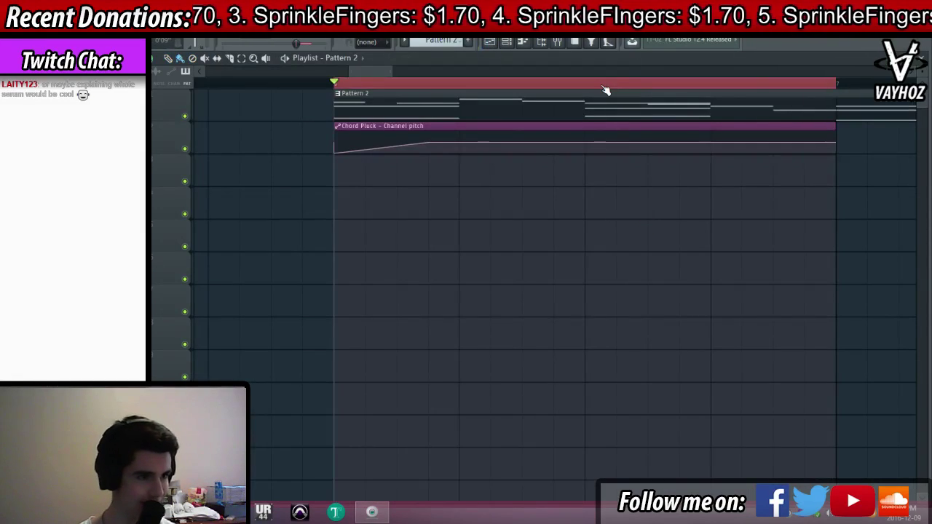
pyautogui.scroll(-5, 605, 90)
pyautogui.press('space')
pyautogui.press('F7')
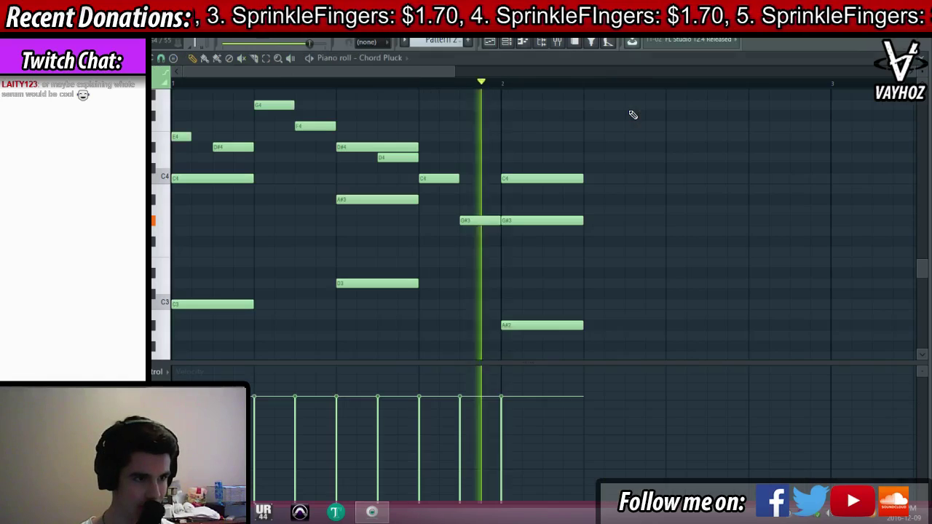
pyautogui.press('space')
# Lower the bass note of the bar 2 chord to G#2, add a one-beat G4 on top and audition it
pyautogui.moveTo(518, 326); pyautogui.dragTo(519, 346)
pyautogui.moveTo(516, 126); pyautogui.dragTo(520, 102)
pyautogui.press('space')
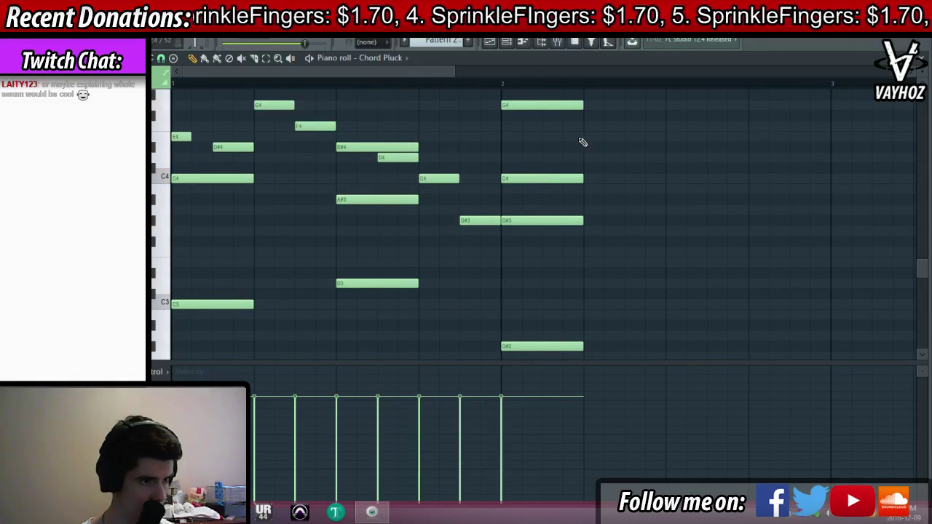
pyautogui.press('space')
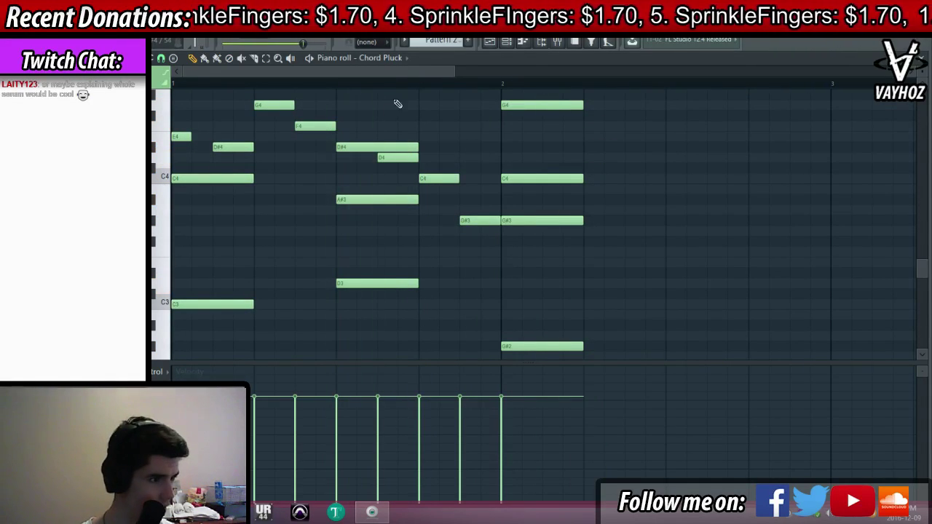
# Copy bar 1's upper melody notes D#4, G4, F4, D#4, D4 and C4 to the matching positions in bar 2 and audition them
pyautogui.moveTo(461, 101); pyautogui.dragTo(564, 177)
pyautogui.hotkey('ctrl', 'd')
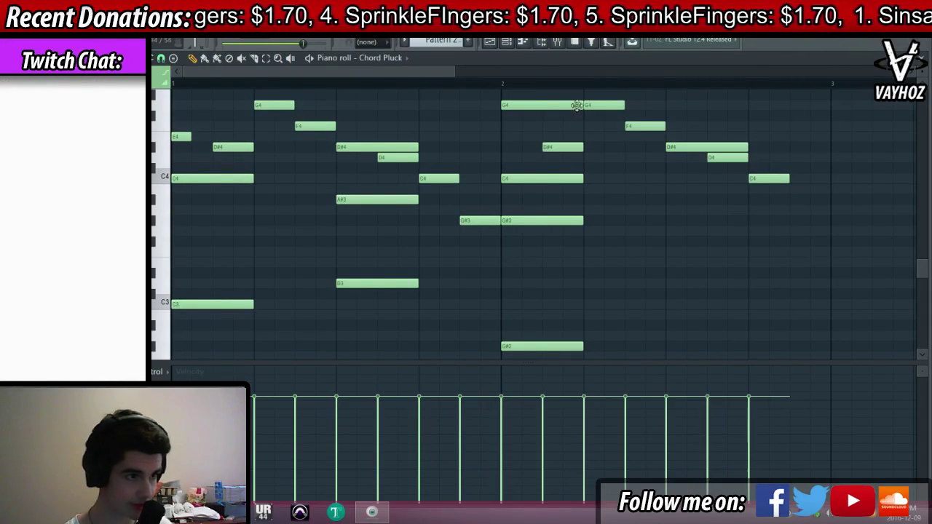
pyautogui.scroll(-3, 609, 91)
pyautogui.scroll(1, 605, 92)
pyautogui.hscroll(-2, 605, 92)
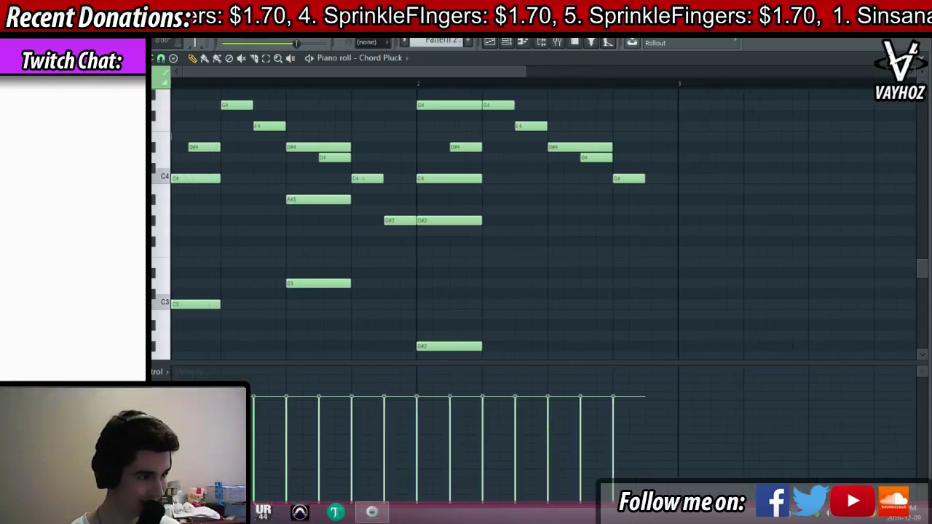
pyautogui.press('space')
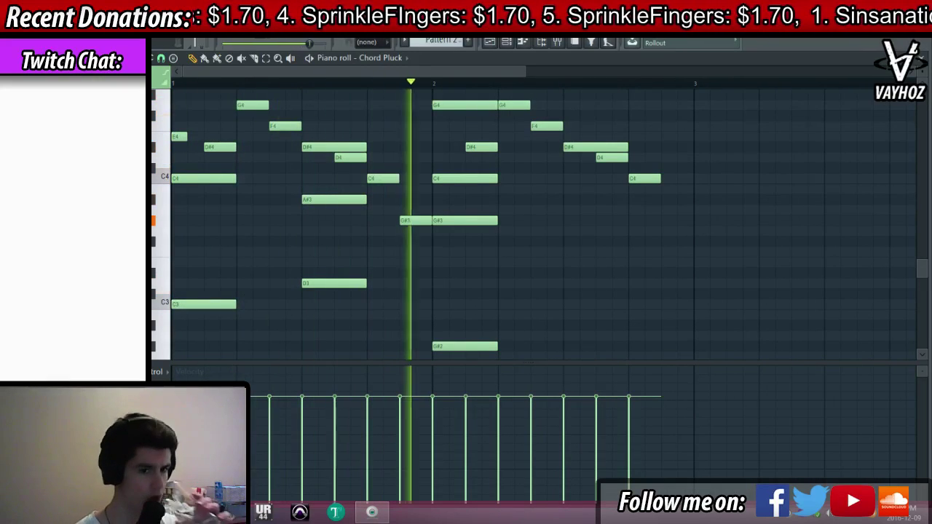
pyautogui.press('space')
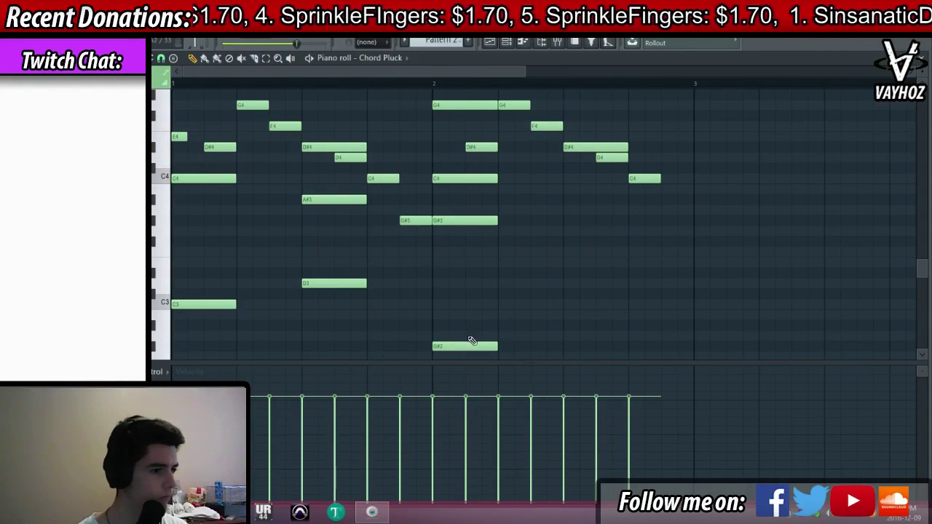
# Draw a one-beat chord of F2, F3, G#3 and C4 on beat 3 of bar 2 and play the part
pyautogui.scroll(-3, 590, 315)
pyautogui.click(568, 315)
pyautogui.moveTo(575, 251); pyautogui.dragTo(565, 156)
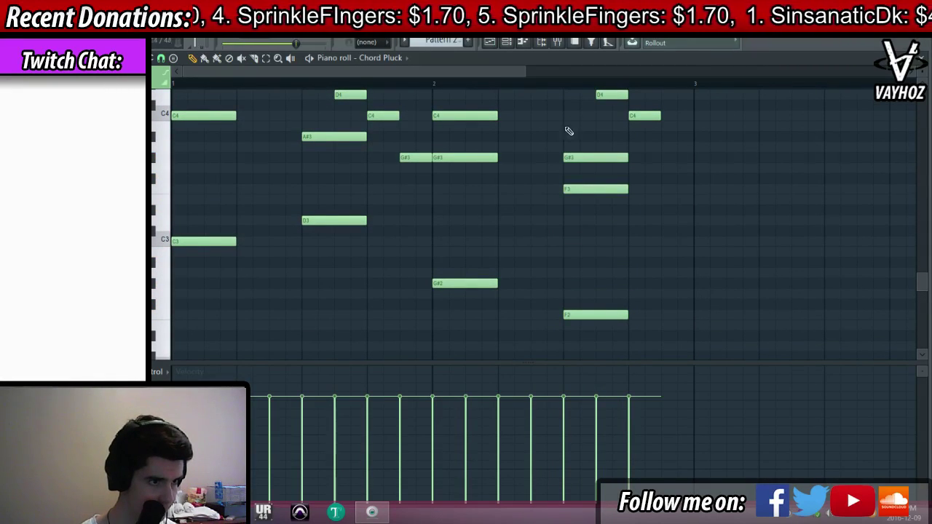
pyautogui.click(565, 115)
pyautogui.press('space')
# Place a second Chord Pluck channel pitch clip at bar 7 of the playlist, directly after the first
pyautogui.press('F5')
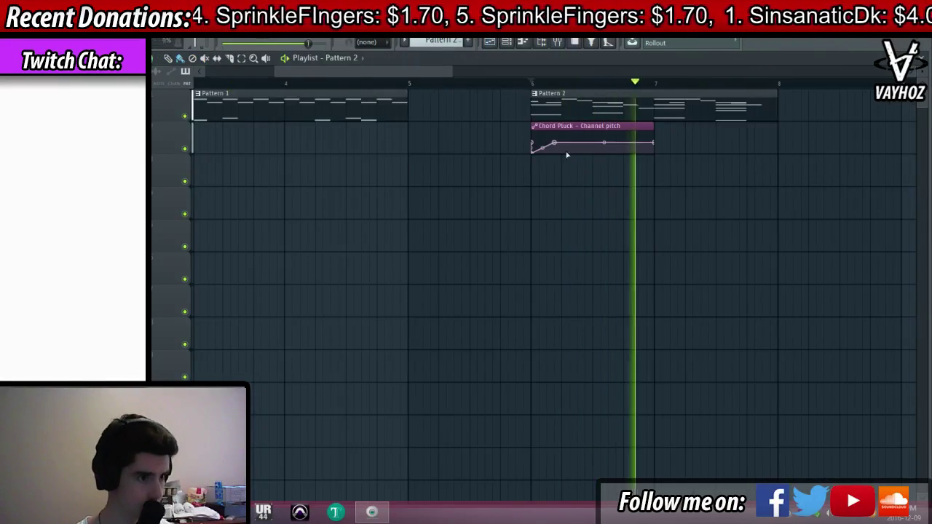
pyautogui.click(664, 134)
pyautogui.press('space')
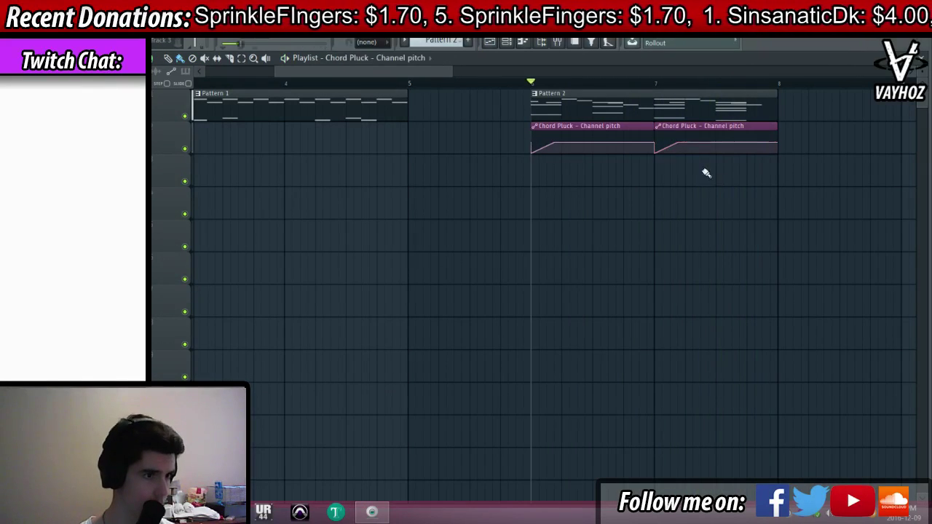
# Add a half-beat G3 at the end of bar 2 in Pattern 2's Chord Pluck piano roll and audition it
pyautogui.doubleClick(721, 118)
pyautogui.click(407, 169)
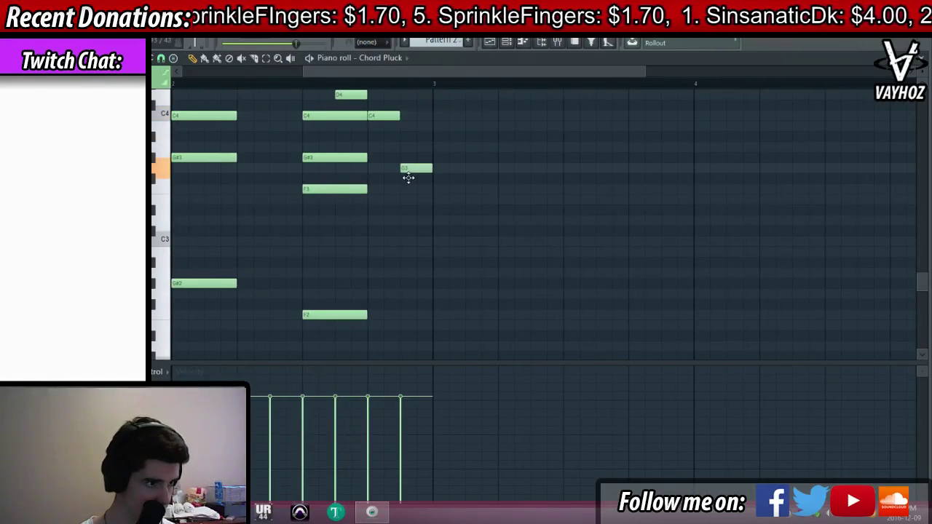
pyautogui.moveTo(407, 183)
pyautogui.mouseDown()
pyautogui.moveTo(409, 204)
pyautogui.moveTo(416, 156)
pyautogui.moveTo(415, 170)
pyautogui.mouseUp()
pyautogui.press('space')
# Duplicate the Pattern 2 clip and its two channel pitch clips to bar 8 of the playlist and audition the arrangement
pyautogui.press('F5')
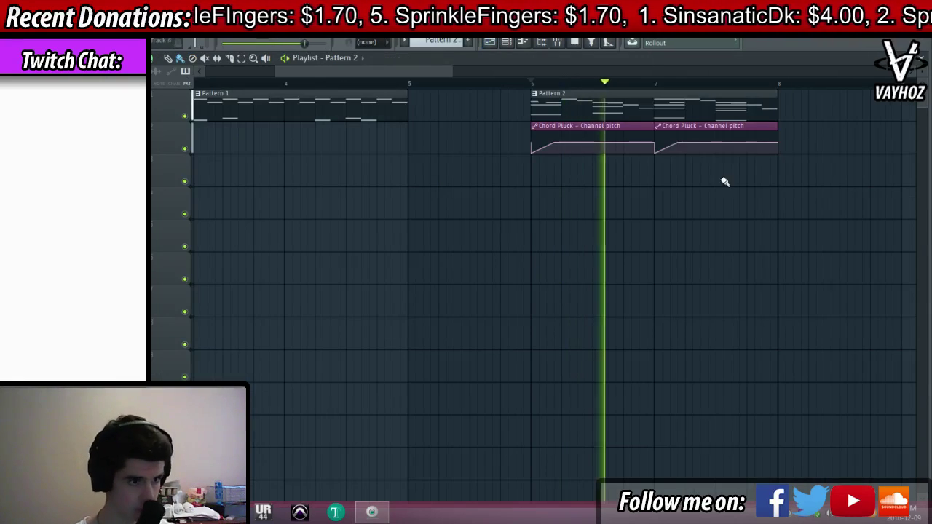
pyautogui.moveTo(810, 90); pyautogui.dragTo(539, 185)
pyautogui.moveTo(578, 109)
pyautogui.mouseDown()
pyautogui.moveTo(837, 104)
pyautogui.moveTo(824, 103)
pyautogui.mouseUp()
pyautogui.press('space')
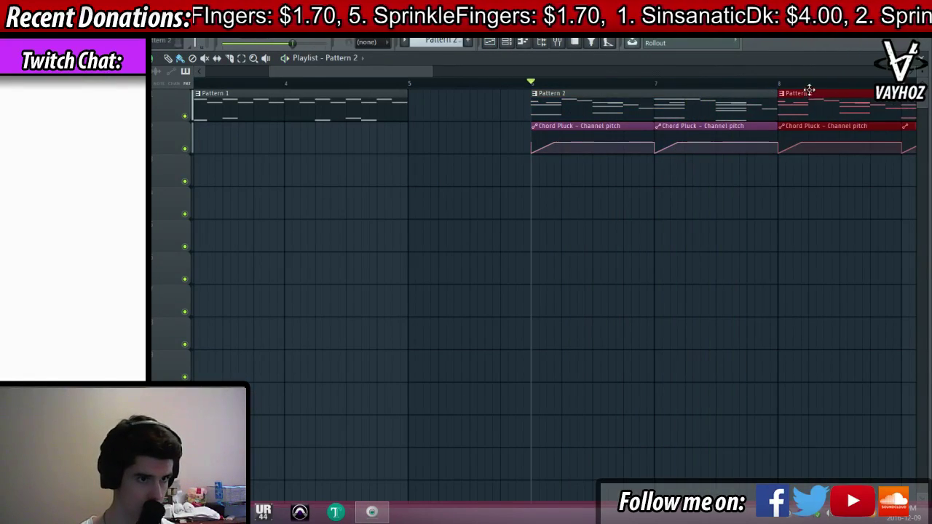
pyautogui.hotkey('ctrl', 'd')
pyautogui.scroll(-2, 822, 91)
pyautogui.press('space')
# Open Chord Pluck's Sylenth1 and try the chorus, delay and reverb effects together while the part plays
pyautogui.doubleClick(664, 109)
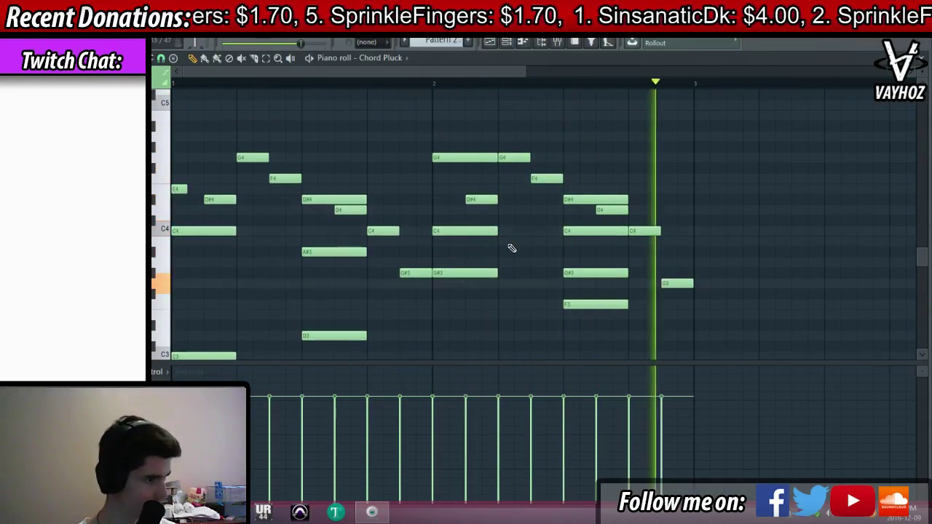
pyautogui.press('F6')
pyautogui.click(329, 286)
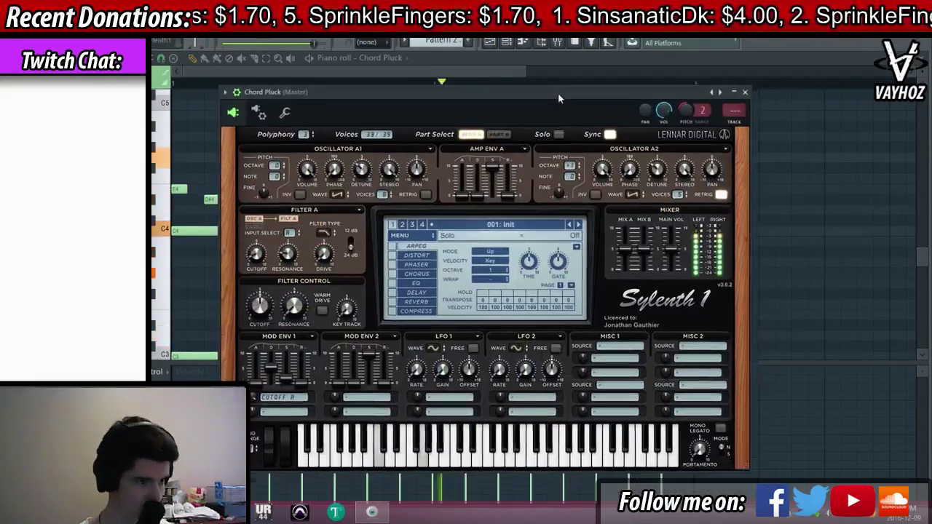
pyautogui.click(391, 270)
pyautogui.click(391, 289)
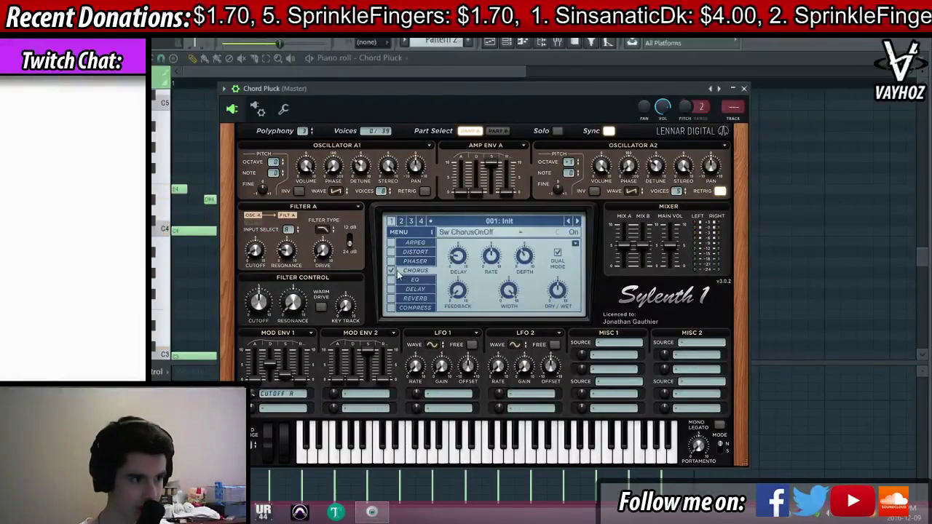
pyautogui.click(391, 299)
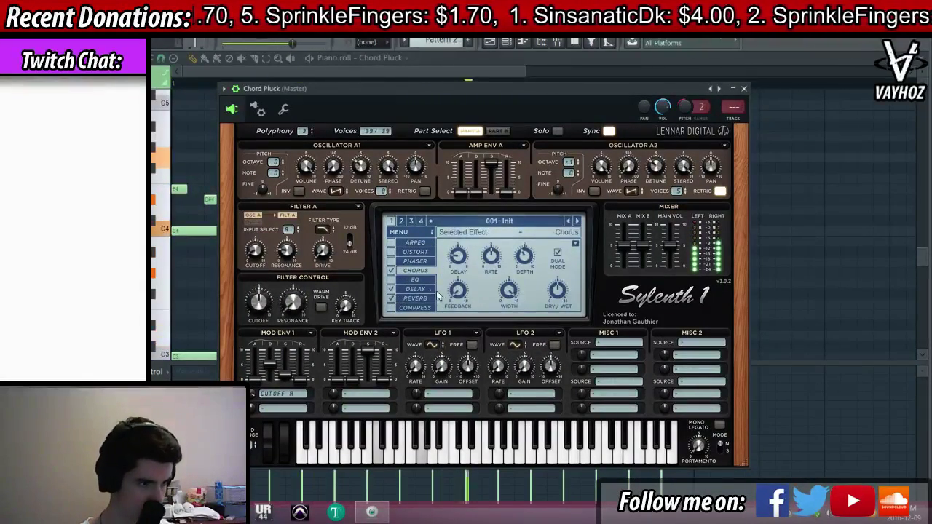
pyautogui.click(426, 289)
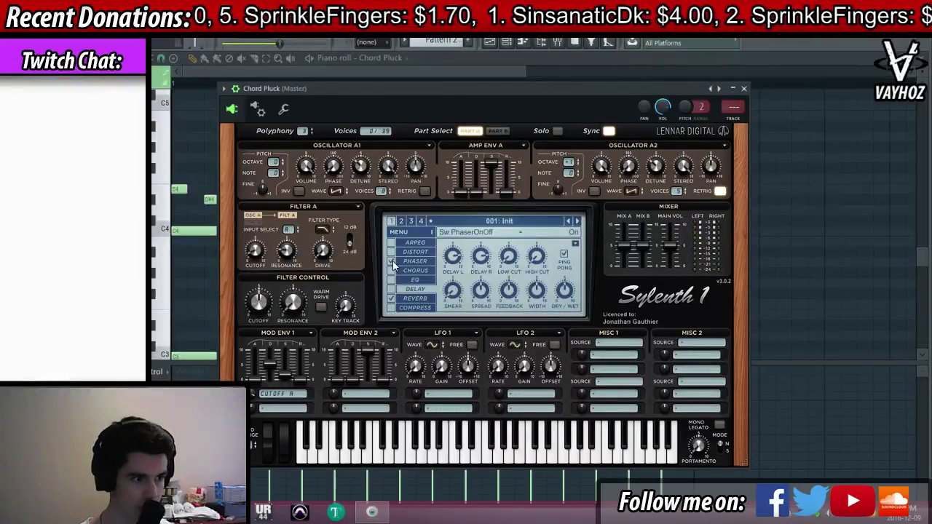
# Keep only the reverb enabled in Sylenth1, leaving the phaser off, and set the reverb damp to about 2.97
pyautogui.click(392, 260)
pyautogui.click(415, 298)
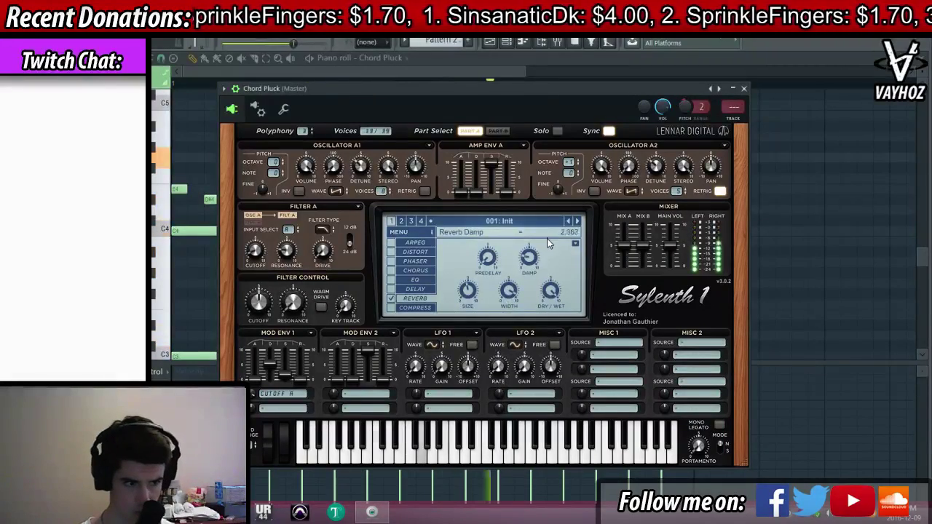
pyautogui.moveTo(514, 334)
pyautogui.mouseDown()
pyautogui.moveTo(501, 353)
pyautogui.moveTo(546, 311)
pyautogui.moveTo(520, 329)
pyautogui.mouseUp()
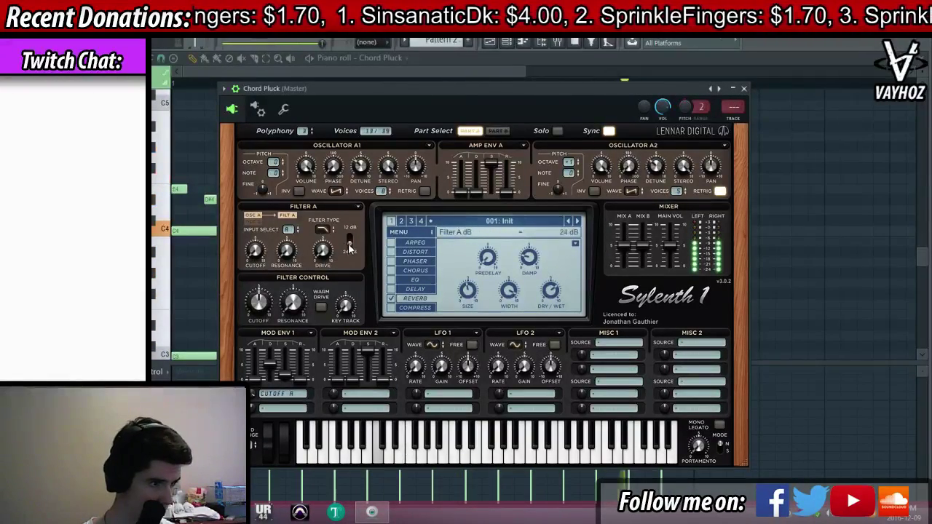
pyautogui.press('space')
# Move the Pattern 2 clips and their channel pitch clips to bar 1 on tracks 3 and 4 and play them with the drums
pyautogui.click(490, 42)
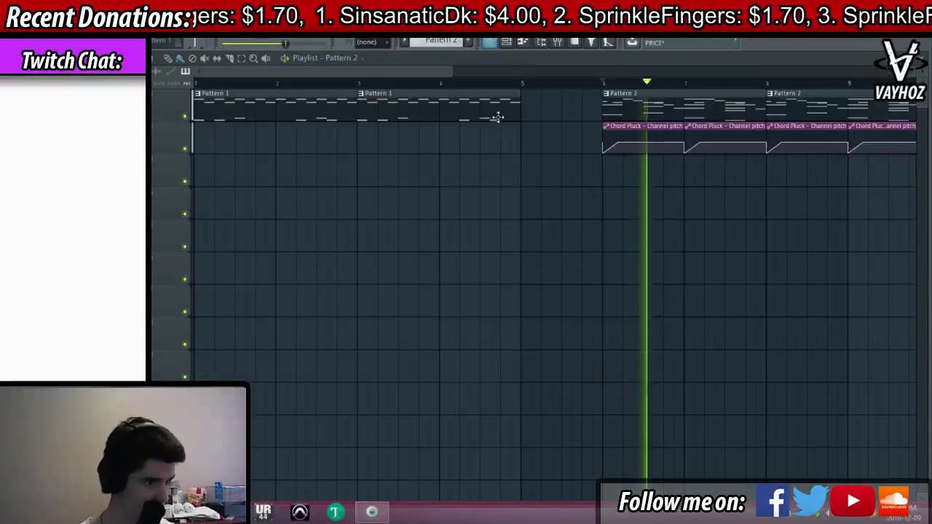
pyautogui.scroll(-1, 705, 90)
pyautogui.scroll(-1, 705, 89)
pyautogui.moveTo(823, 113); pyautogui.dragTo(213, 185)
pyautogui.press('space')
pyautogui.press('space')
pyautogui.keyDown('ctrl'); pyautogui.click(360, 141); pyautogui.keyUp('ctrl')
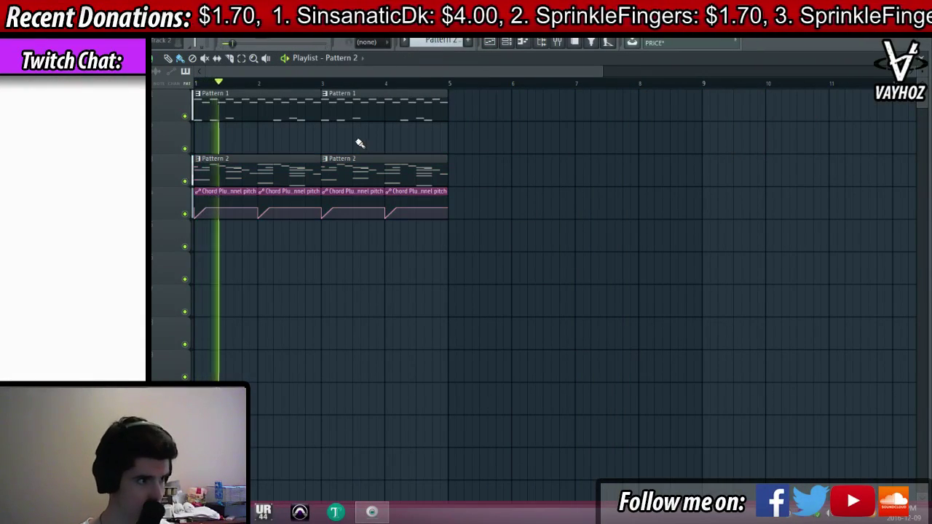
# Route the Chord Pluck channel to mixer track 5
pyautogui.press('F9')
pyautogui.press('F6')
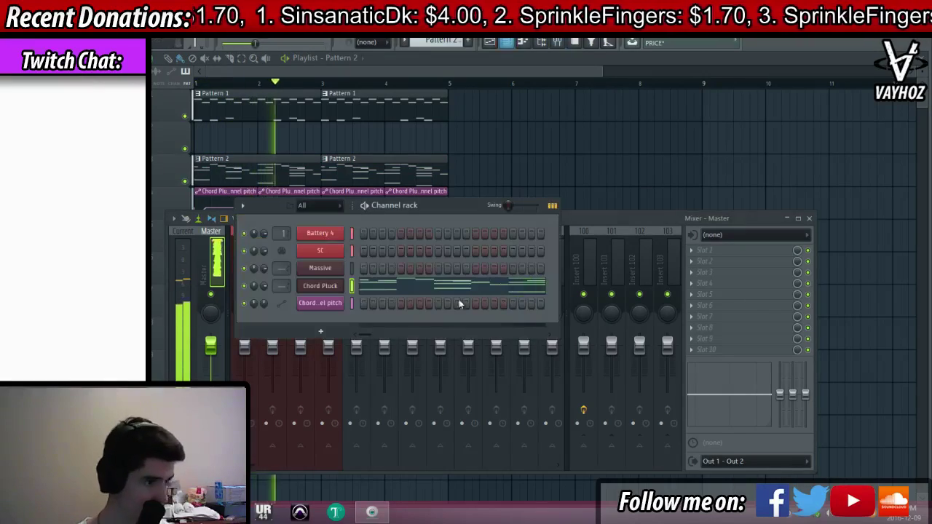
pyautogui.click(323, 285)
pyautogui.hotkey('ctrl', 'l')
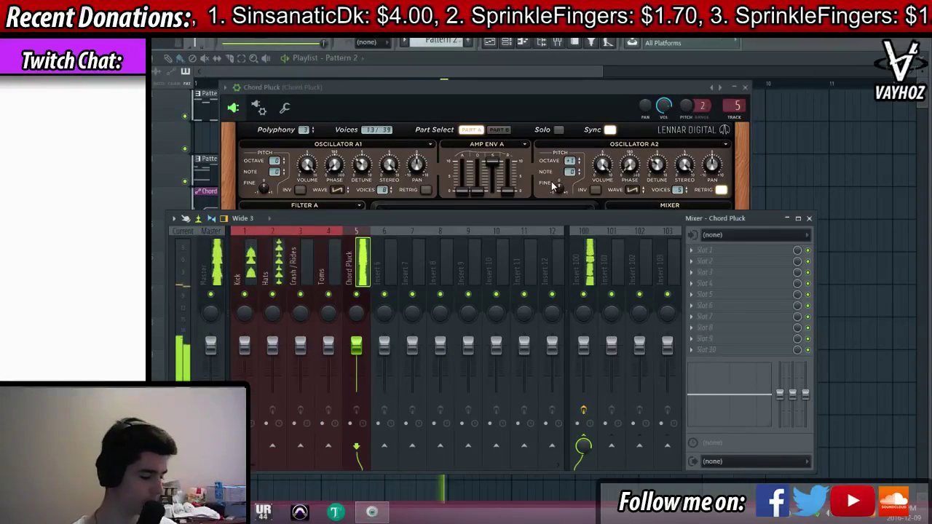
# Close all open windows, bring up the channel rack and create a new empty pattern, Pattern 3
pyautogui.press('F12')
pyautogui.press('F6')
pyautogui.press('F4')
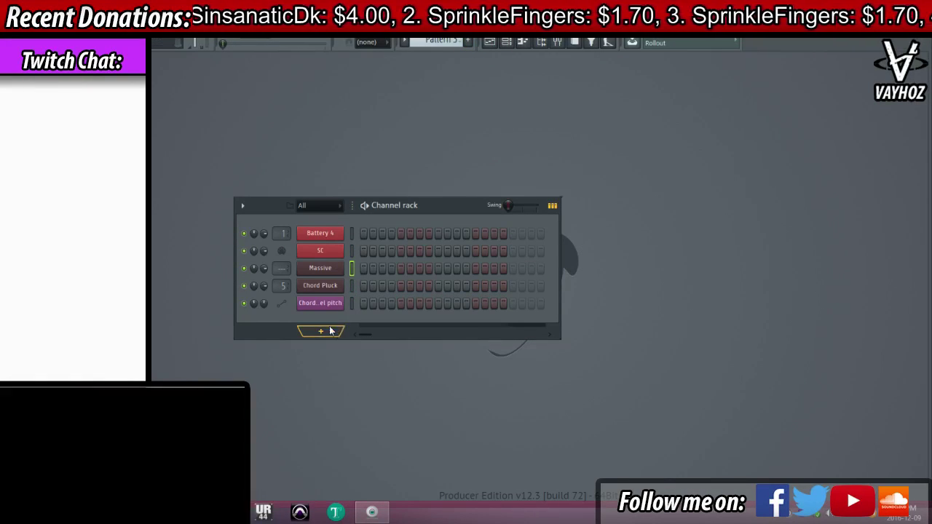
# Add a Serum channel, set oscillator A to 6 unison voices and enable the Hyper/Dimension effect
pyautogui.click(320, 332)
pyautogui.click(466, 160)
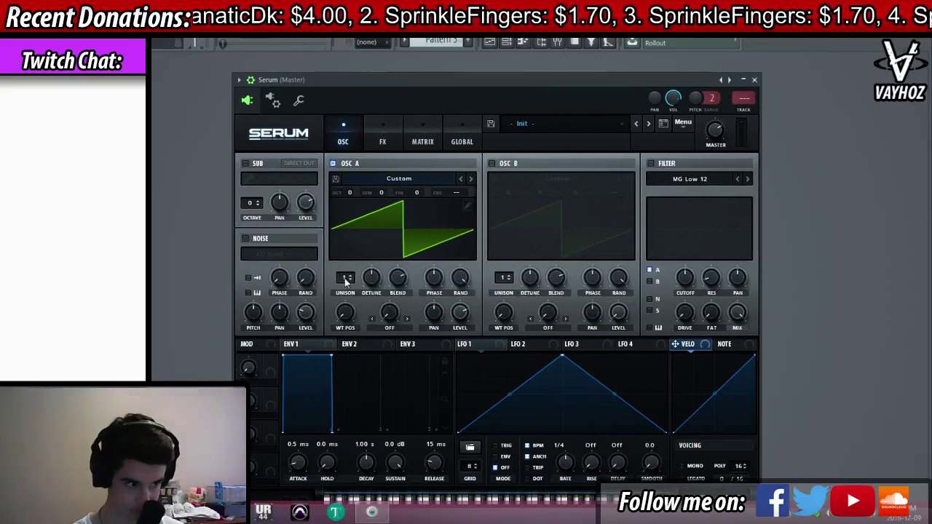
pyautogui.moveTo(345, 277); pyautogui.dragTo(340, 289)
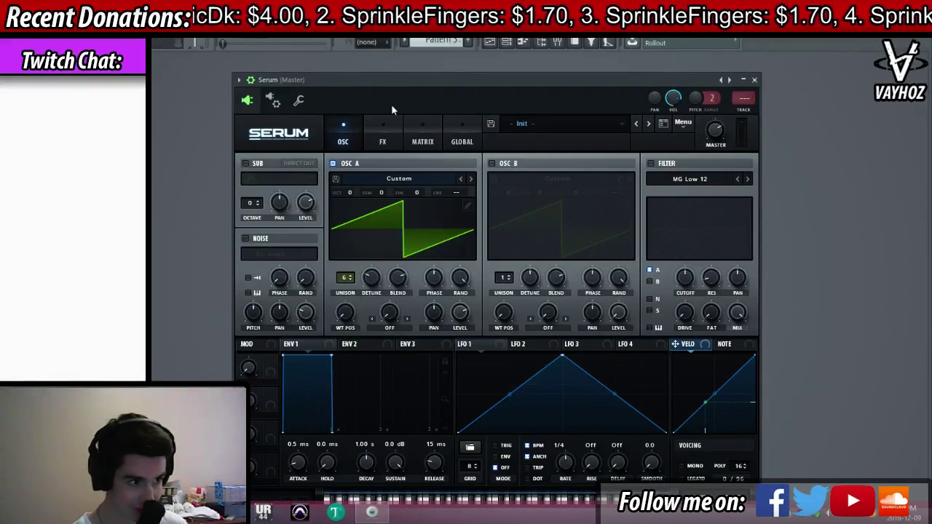
pyautogui.click(379, 146)
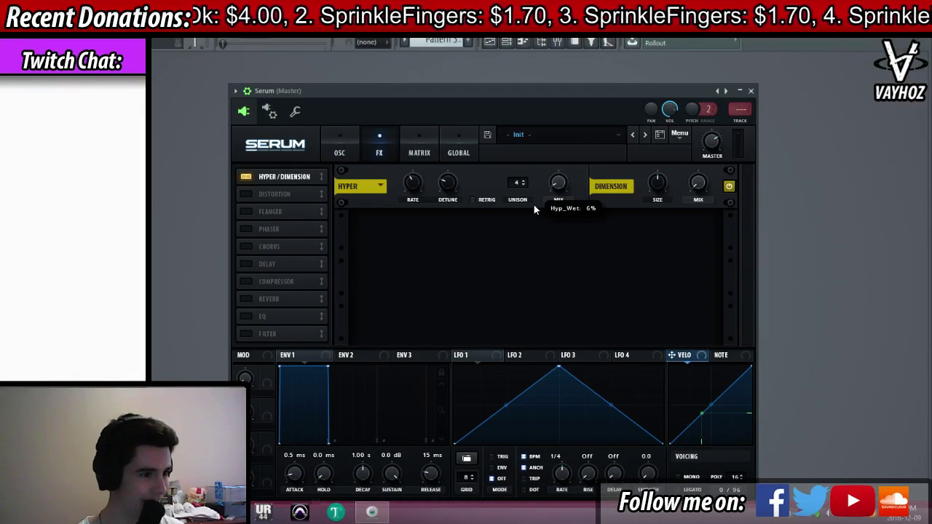
pyautogui.click(346, 143)
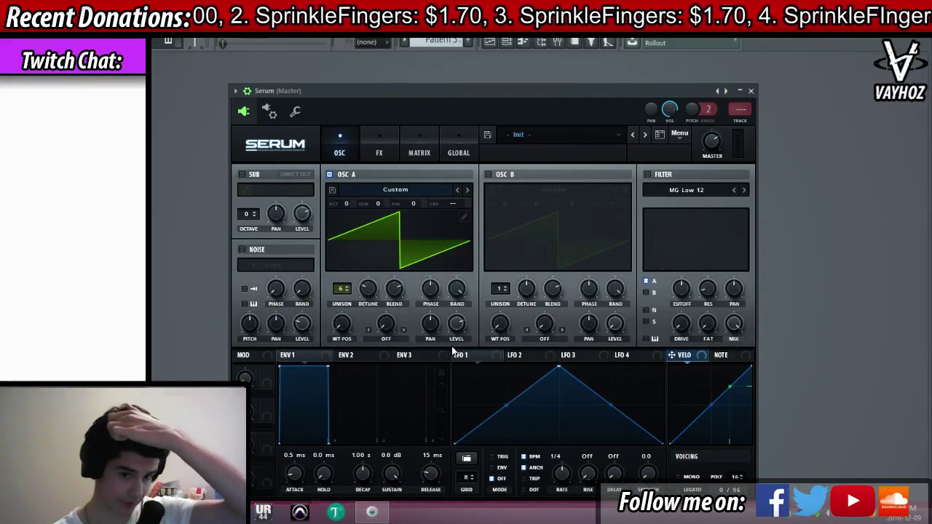
# Set oscillator A's warp mode to Sync (No Window) and modulate it with LFO 1 at a 1/2 rate
pyautogui.click(384, 340)
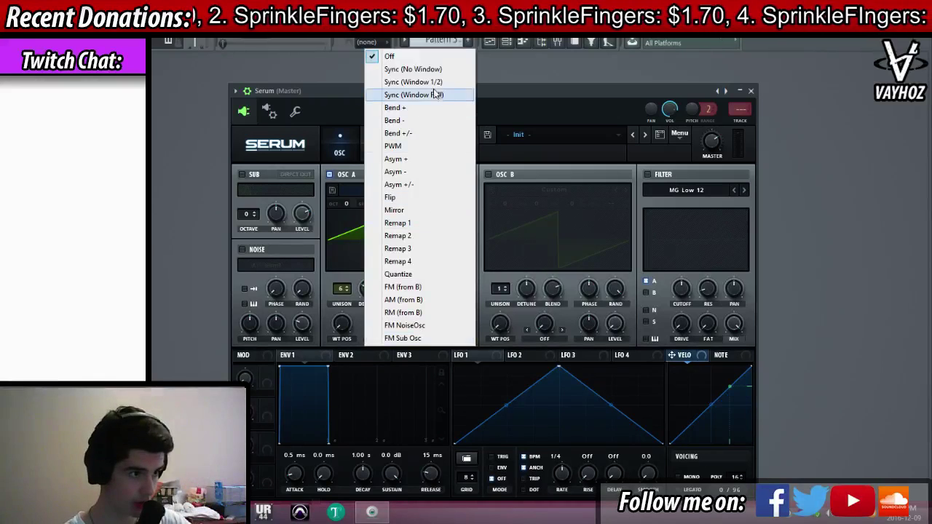
pyautogui.click(430, 68)
pyautogui.moveTo(390, 329); pyautogui.dragTo(388, 326)
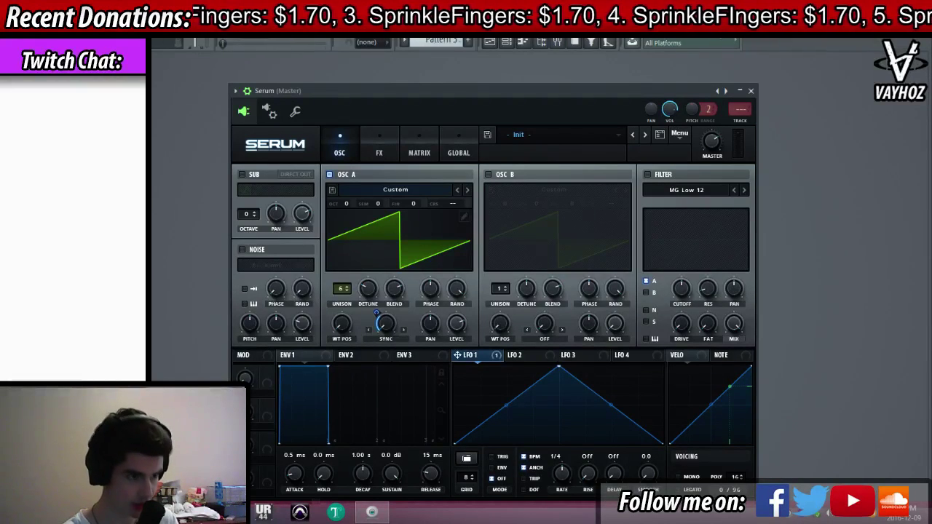
pyautogui.click(399, 337)
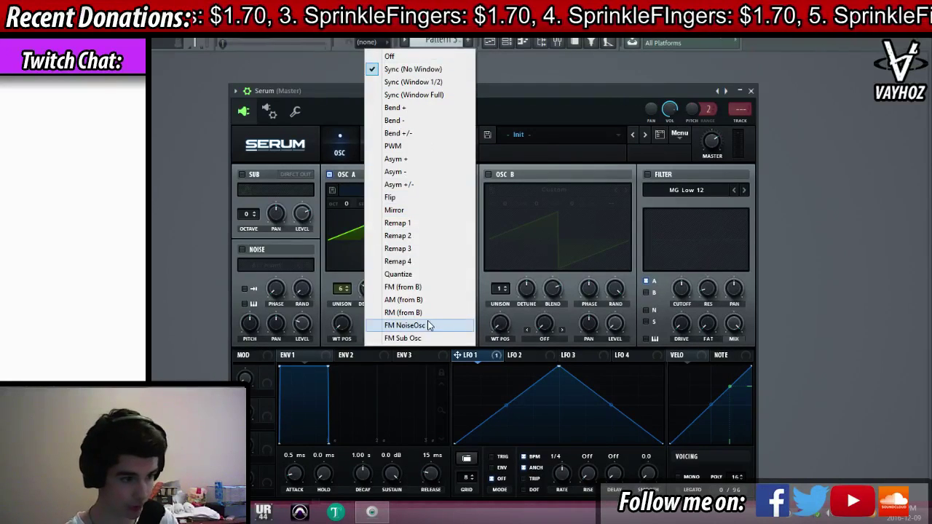
pyautogui.click(545, 128)
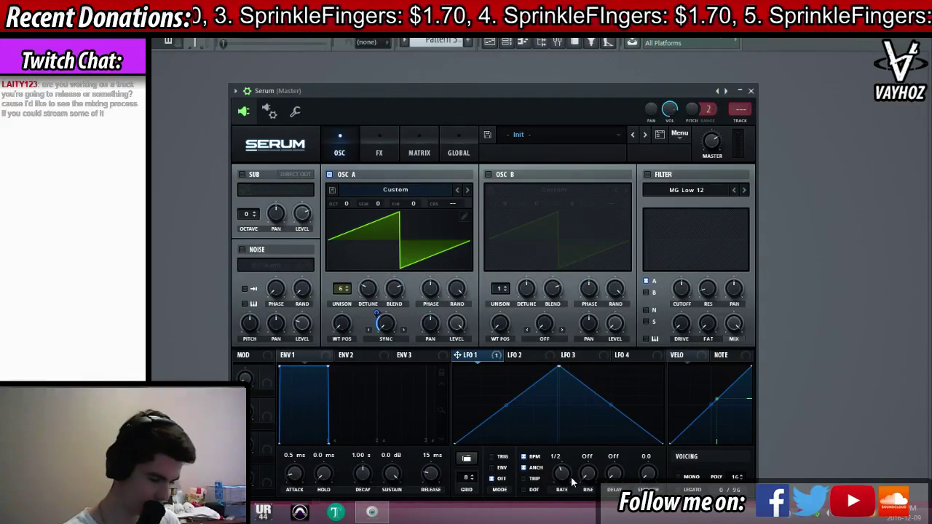
# Rename the Serum channel to Lead, route it to mixer track 6 and lower that track's fader to about -9 dB
pyautogui.press('F2')
pyautogui.write('Lead')
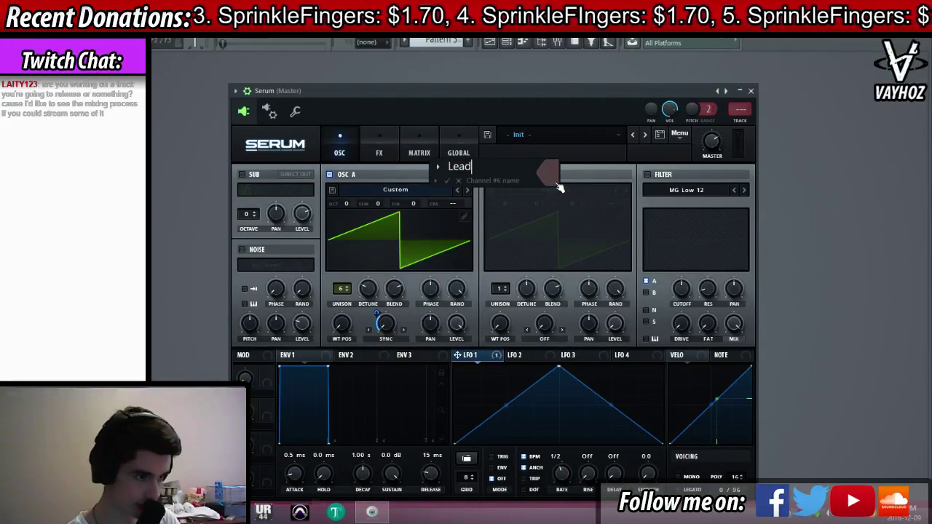
pyautogui.press('Return')
pyautogui.click(740, 123)
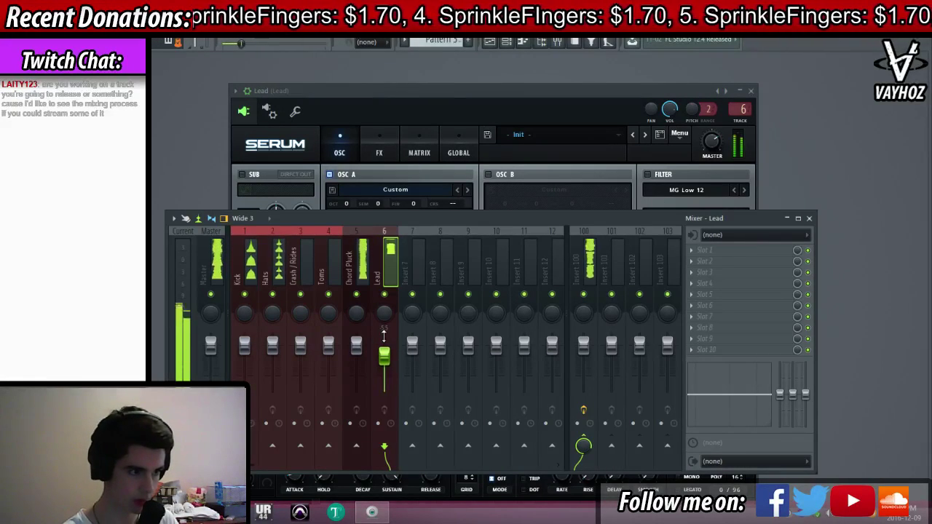
pyautogui.moveTo(385, 358); pyautogui.dragTo(385, 371)
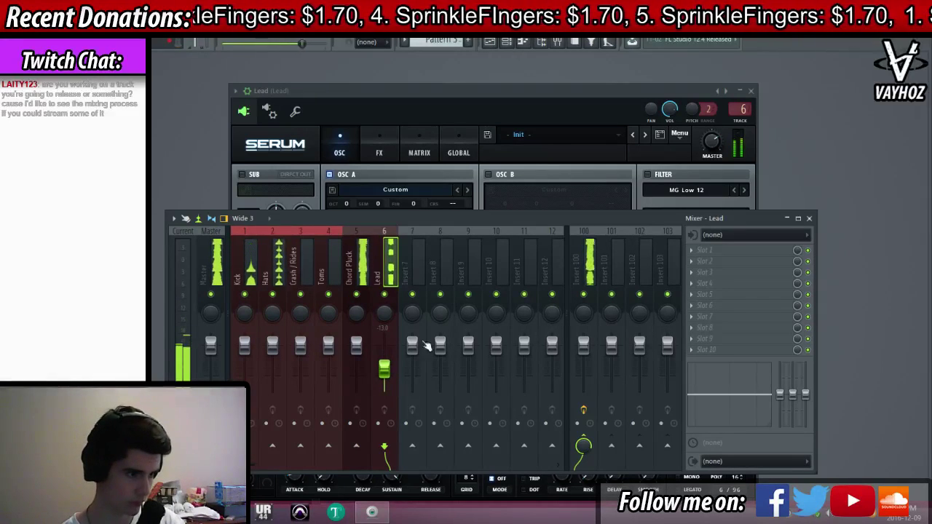
pyautogui.scroll(3, 391, 364)
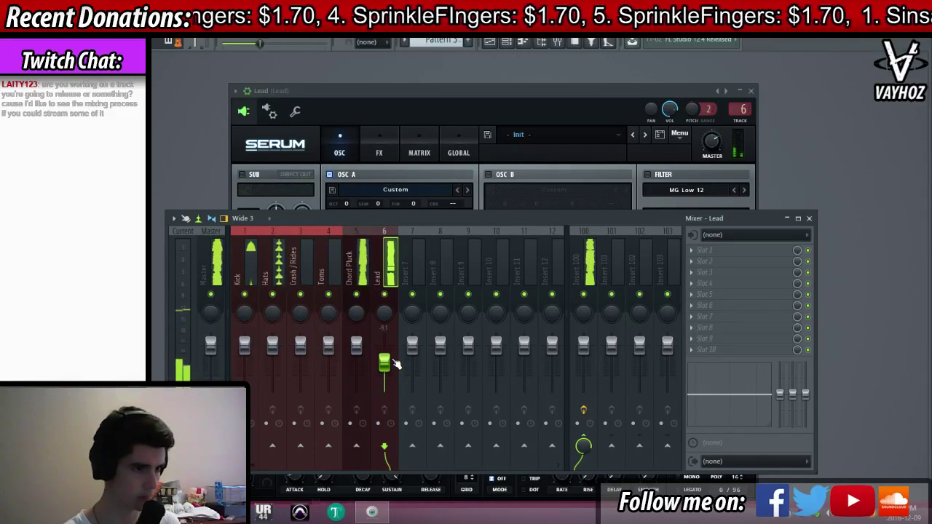
# Make the lead's voicing mono, move LFO 1's peak slightly later and raise oscillator A's Sync amount
pyautogui.click(597, 108)
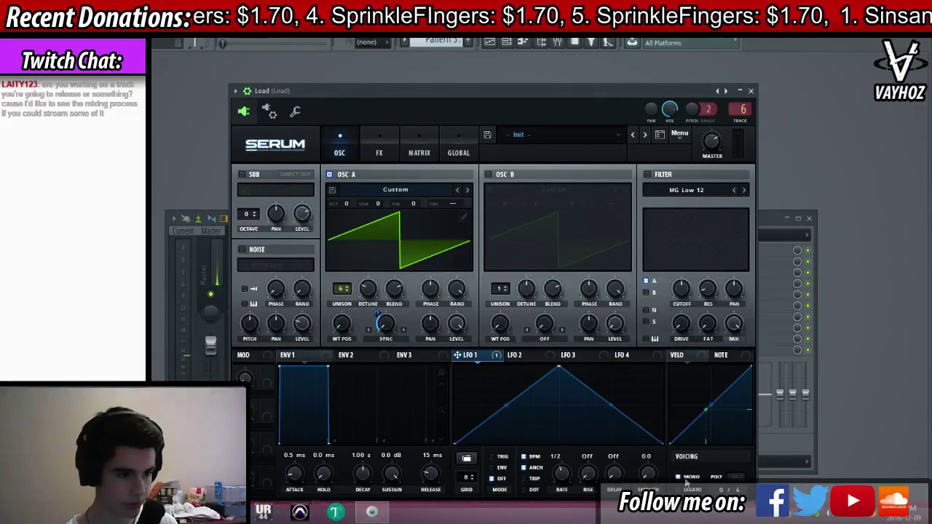
pyautogui.moveTo(580, 107); pyautogui.dragTo(515, 66)
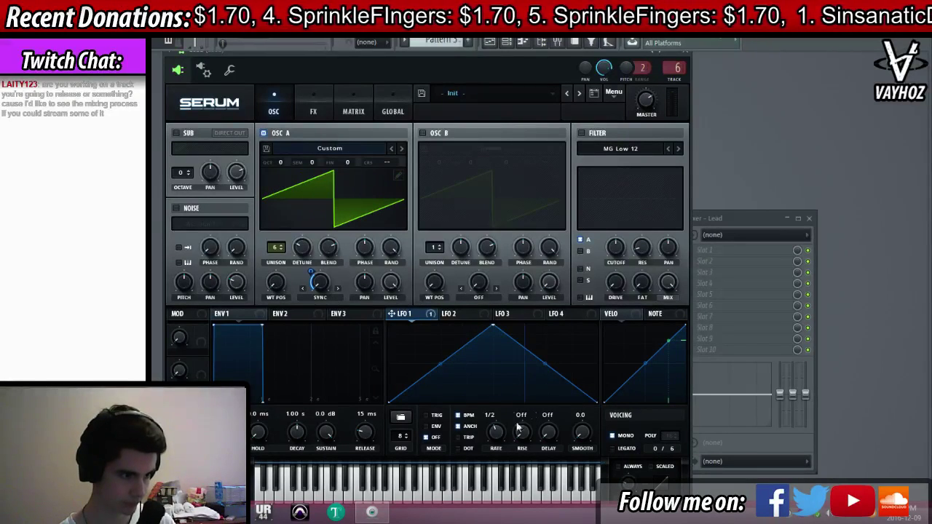
pyautogui.moveTo(493, 326); pyautogui.dragTo(510, 324)
pyautogui.moveTo(322, 282); pyautogui.dragTo(336, 264)
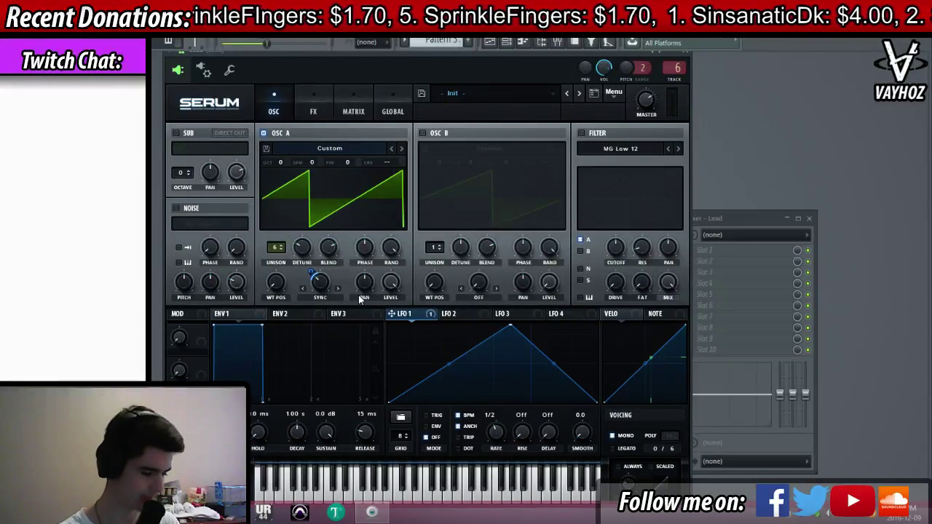
# Play the playlist arrangement with the Lead channel selected to try the lead sound against the drums and chords
pyautogui.press('F5')
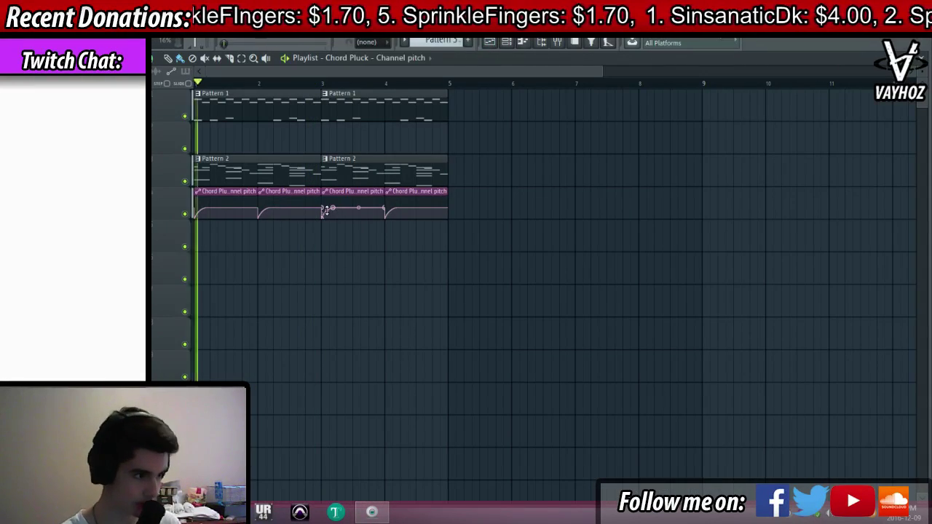
pyautogui.press('space')
pyautogui.press('F6')
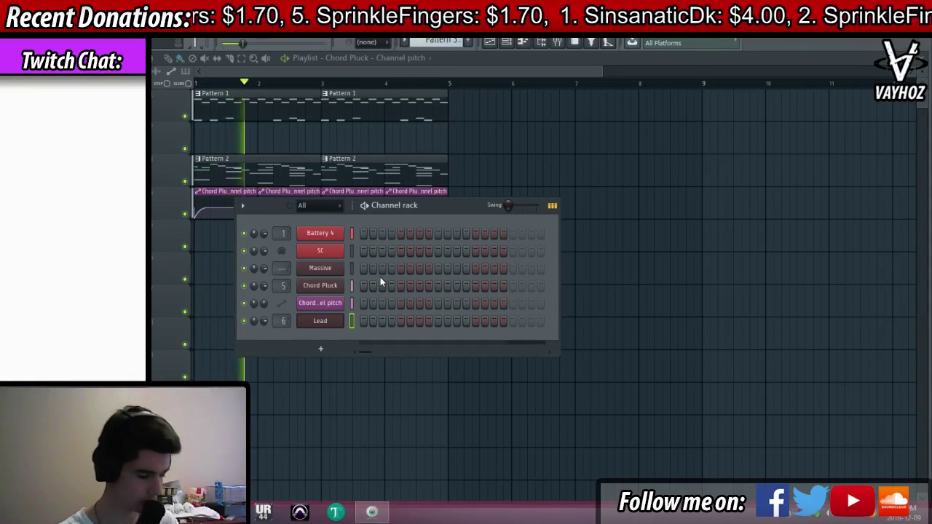
pyautogui.press('space')
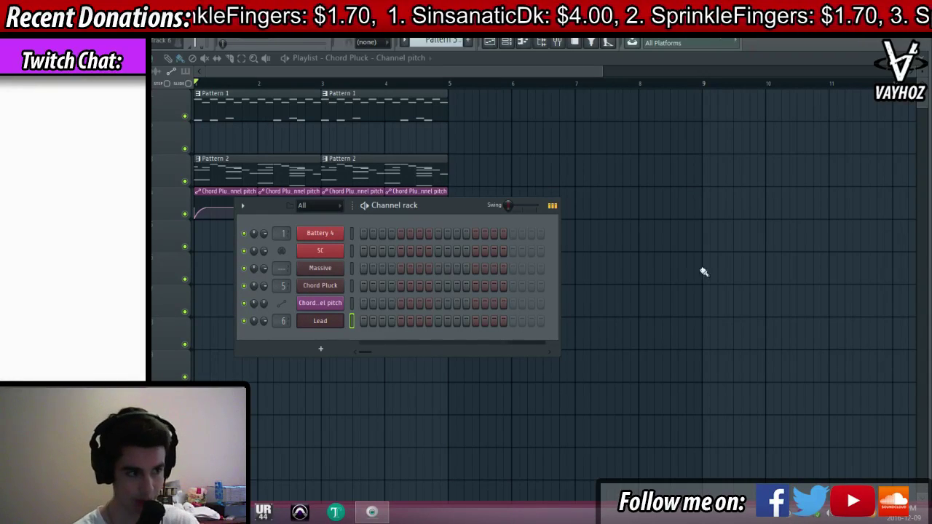
# Enable the lead's MG Low 12 filter and assign LFO 2 to its cutoff
pyautogui.rightClick(321, 321)
pyautogui.click(322, 320)
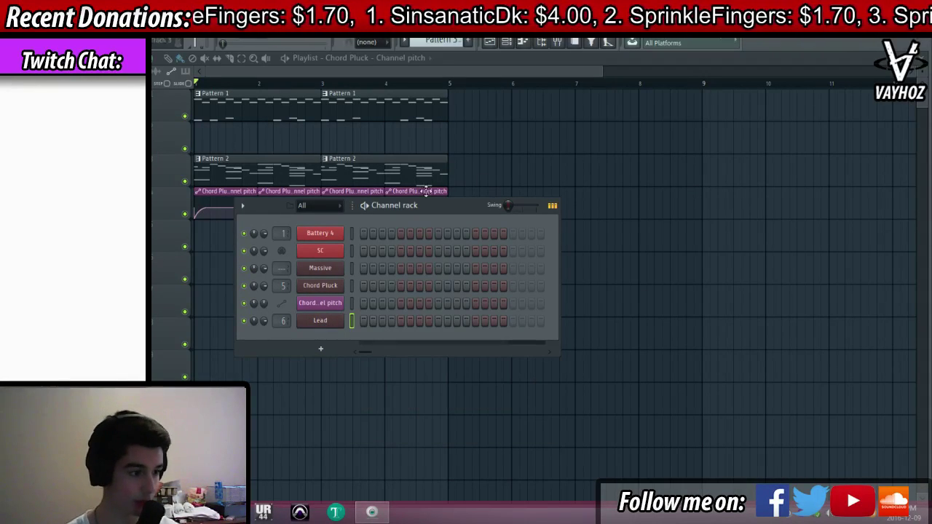
pyautogui.click(321, 320)
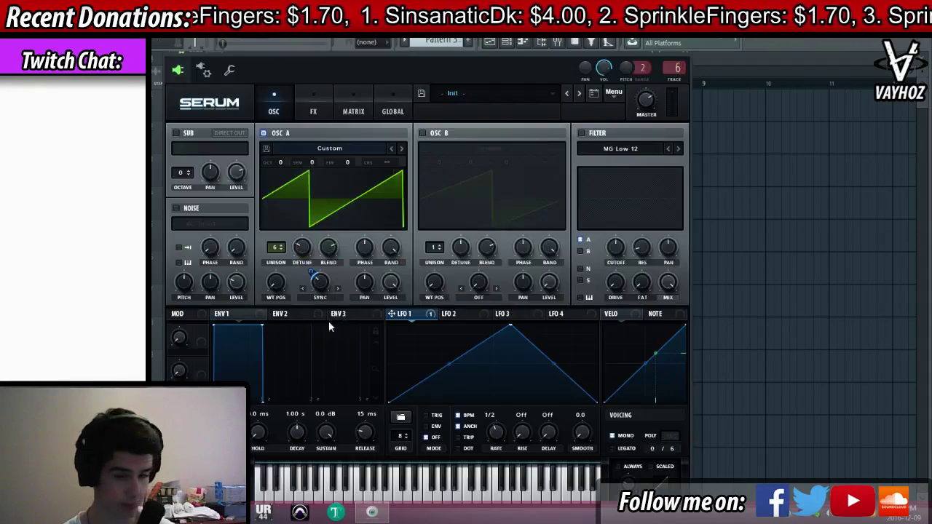
pyautogui.click(603, 132)
pyautogui.click(451, 313)
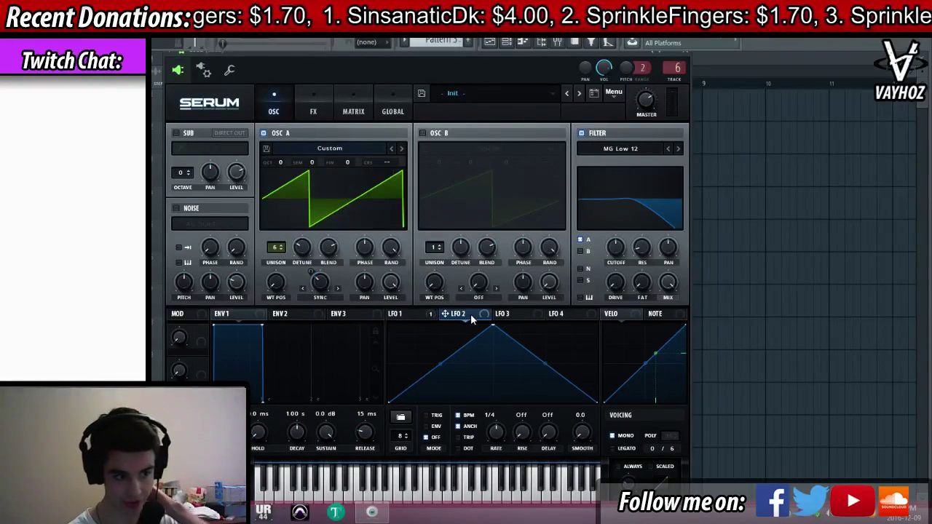
pyautogui.moveTo(445, 313); pyautogui.dragTo(615, 247)
# Switch LFO 2 to Trig mode and reshape it into a downward curve that falls from the start and bends inward
pyautogui.click(436, 415)
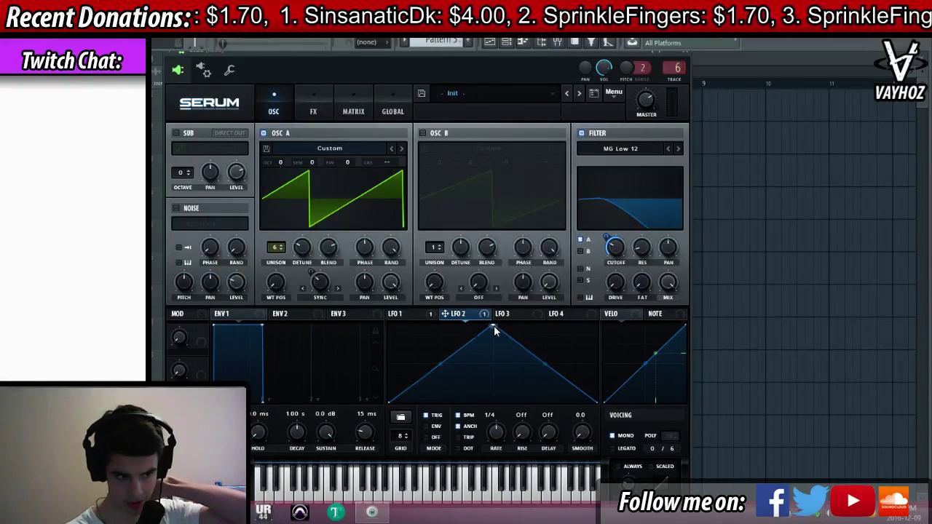
pyautogui.moveTo(493, 326); pyautogui.dragTo(373, 309)
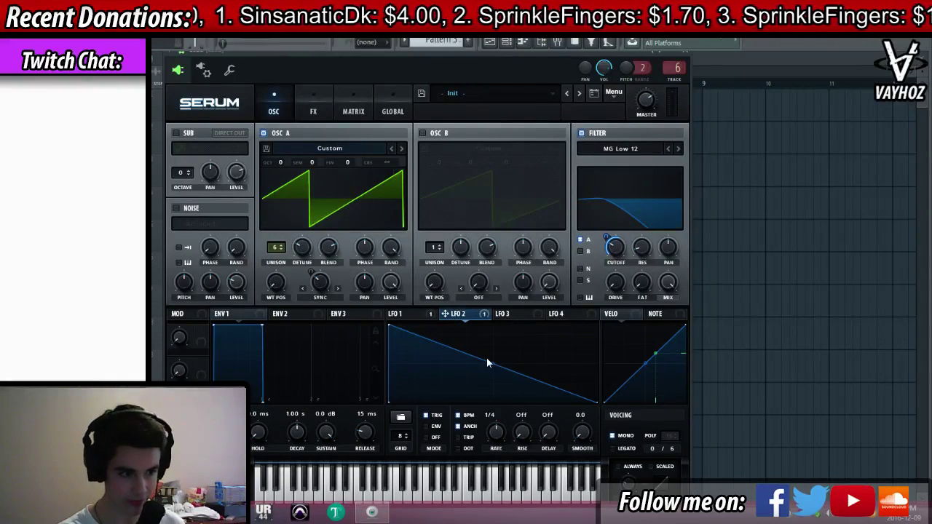
pyautogui.moveTo(486, 357); pyautogui.dragTo(488, 370)
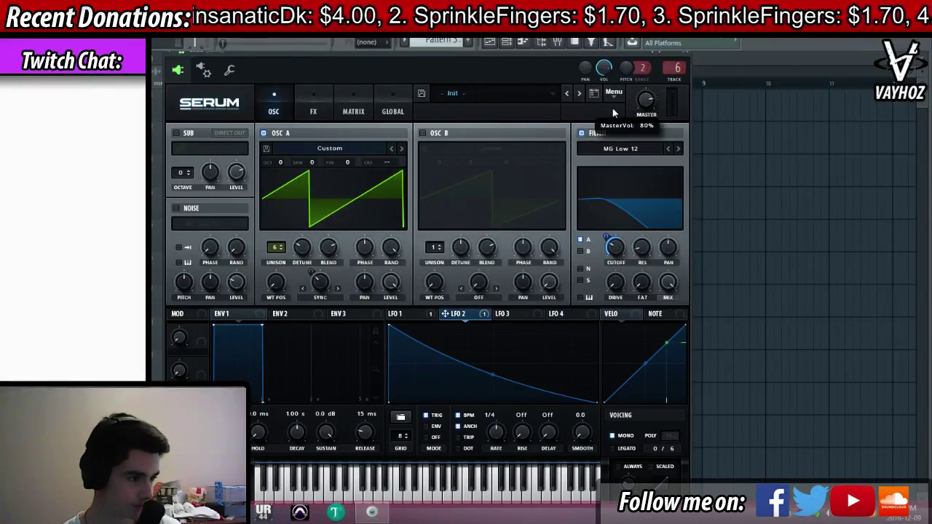
# Raise the Lead mixer fader to about -3.4 dB while playing the arrangement, and solo the Lead track
pyautogui.click(317, 105)
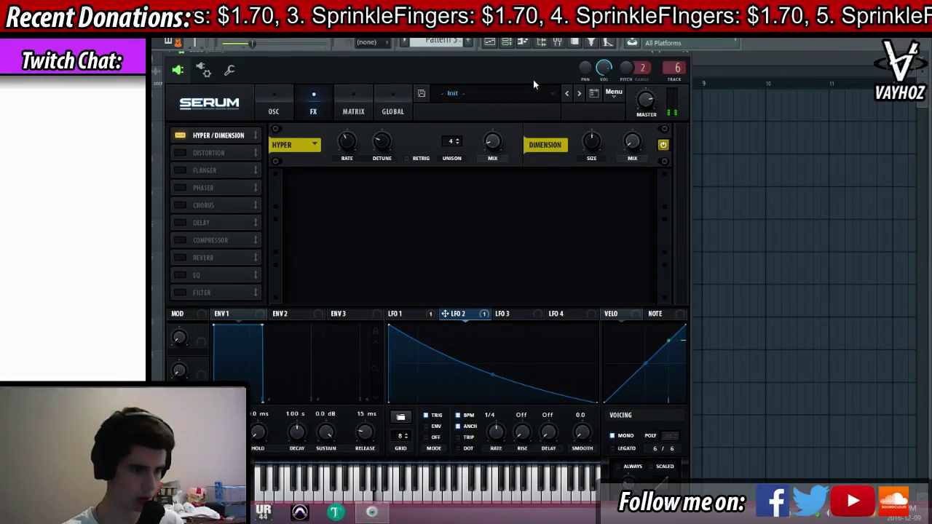
pyautogui.press('Escape')
pyautogui.press('F9')
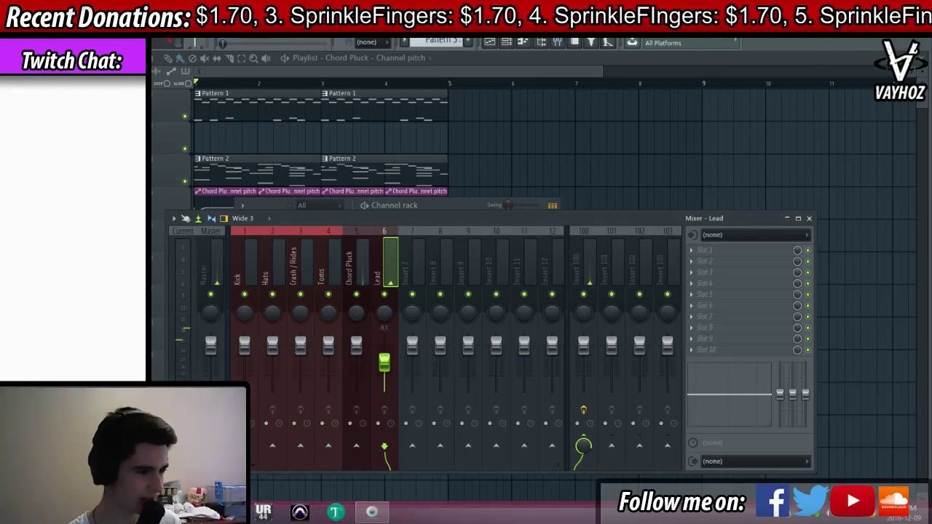
pyautogui.moveTo(385, 365); pyautogui.dragTo(386, 356)
pyautogui.press('space')
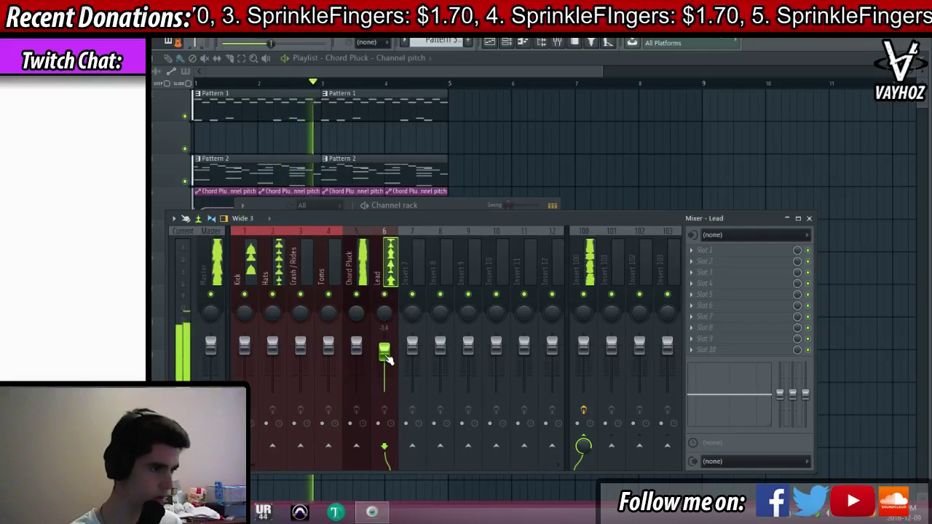
pyautogui.press('space')
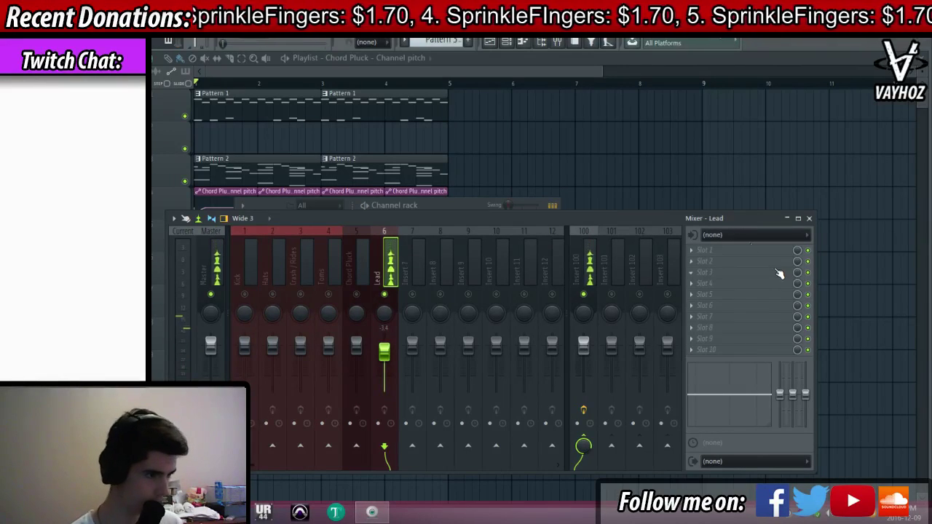
# Unmute Chord Pluck alongside the soloed Lead and rebalance them in playback, lowering Chord Pluck to about -7.0 dB and raising Lead
pyautogui.click(356, 294)
pyautogui.press('space')
pyautogui.moveTo(387, 352); pyautogui.dragTo(370, 358)
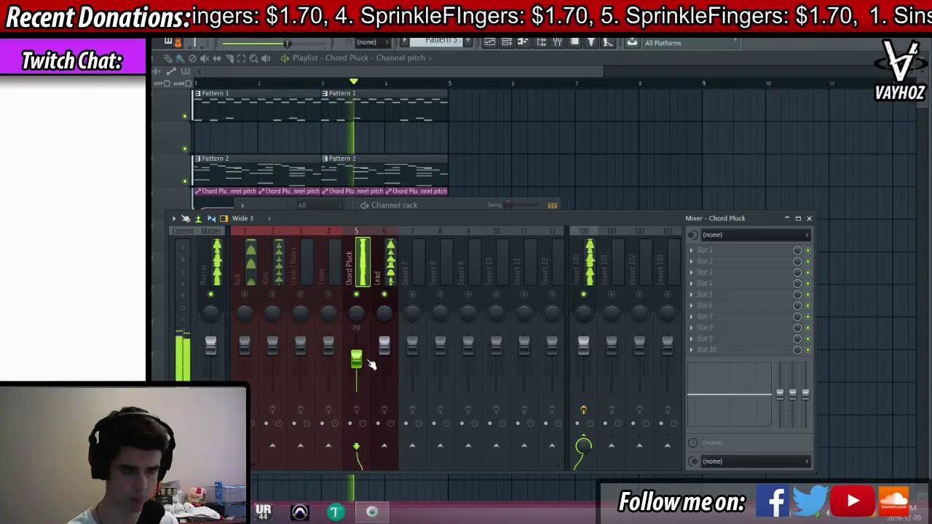
pyautogui.press('F9')
pyautogui.press('space')
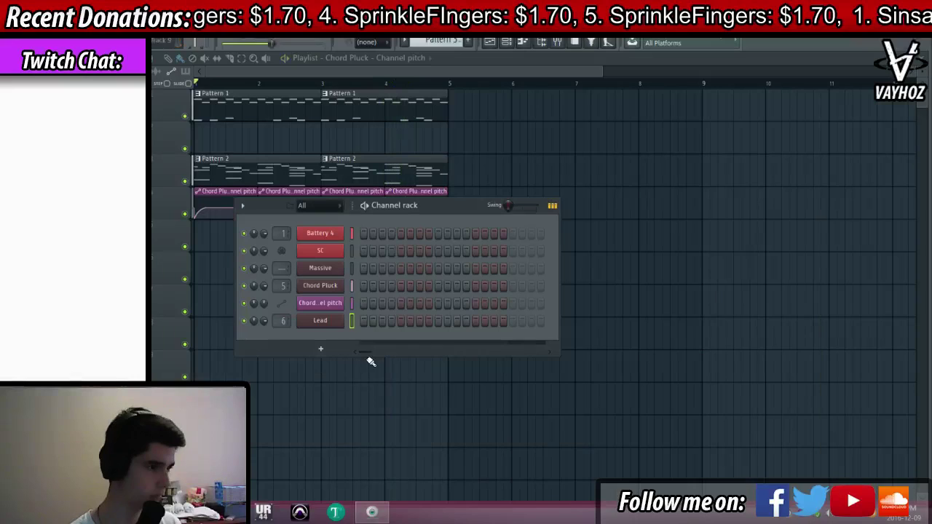
# Open the Lead channel's piano roll in Pattern 3 and place a half-beat C6 note at the start of bar 1
pyautogui.rightClick(346, 326)
pyautogui.click(369, 318)
pyautogui.click(213, 136)
pyautogui.scroll(4, 239, 176)
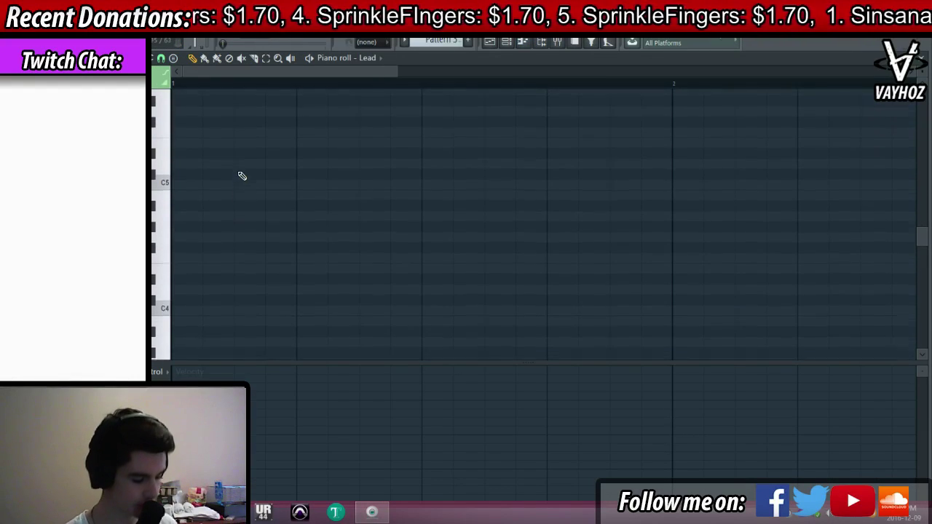
pyautogui.click(213, 156)
pyautogui.moveTo(204, 156); pyautogui.dragTo(183, 105)
# Remove the stray channel pitch clip from playlist track 5 and place a Pattern 3 clip there at bar 1
pyautogui.press('F5')
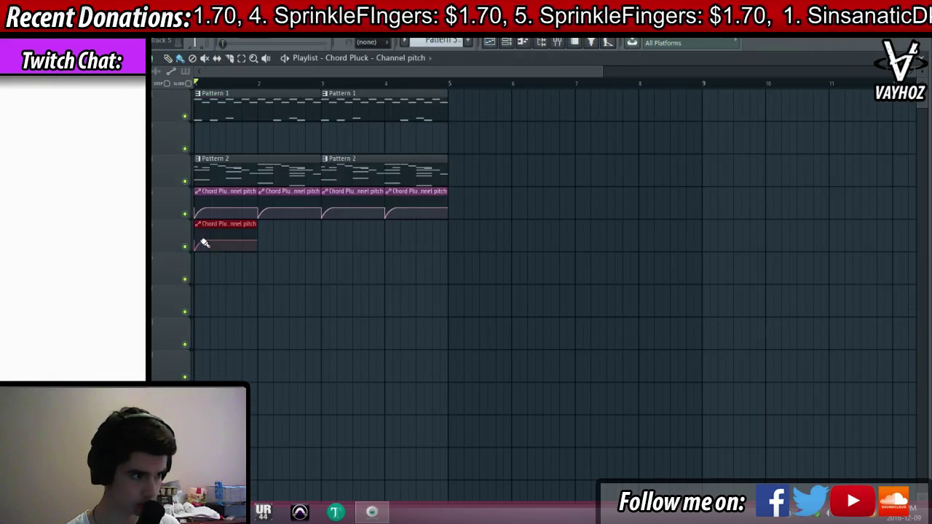
pyautogui.moveTo(205, 244); pyautogui.dragTo(228, 180)
pyautogui.click(184, 72)
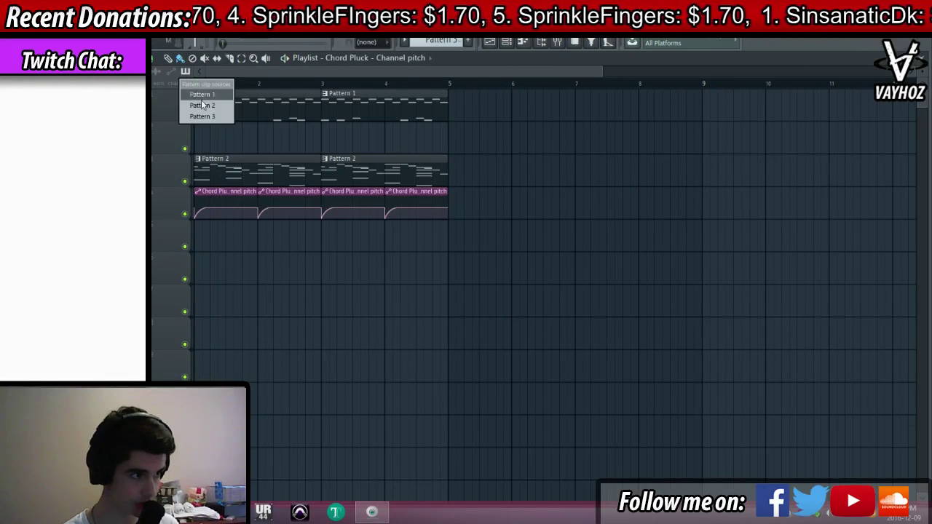
pyautogui.click(206, 117)
pyautogui.click(203, 227)
# In Pattern 3's Lead piano roll, replace the opening note with a C6 note half a beat into bar 1
pyautogui.doubleClick(209, 229)
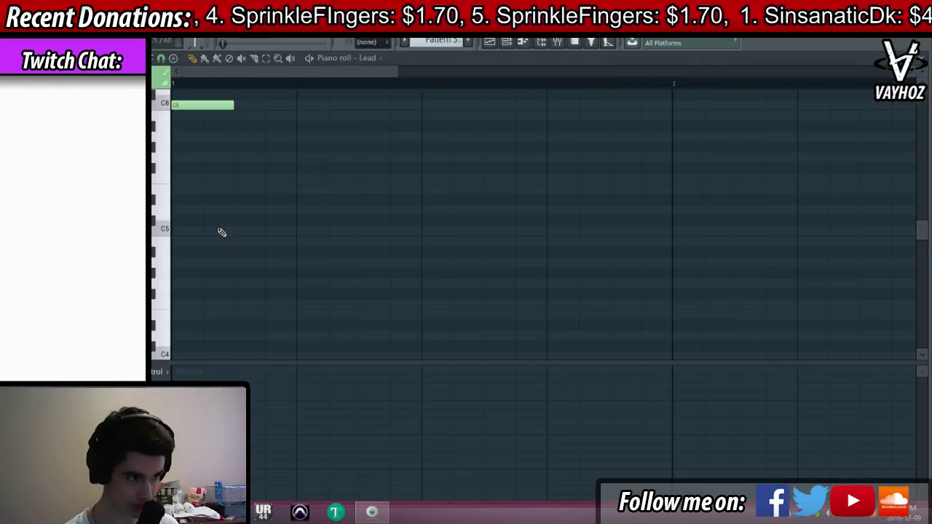
pyautogui.scroll(3, 243, 175)
pyautogui.rightClick(231, 200)
pyautogui.click(251, 198)
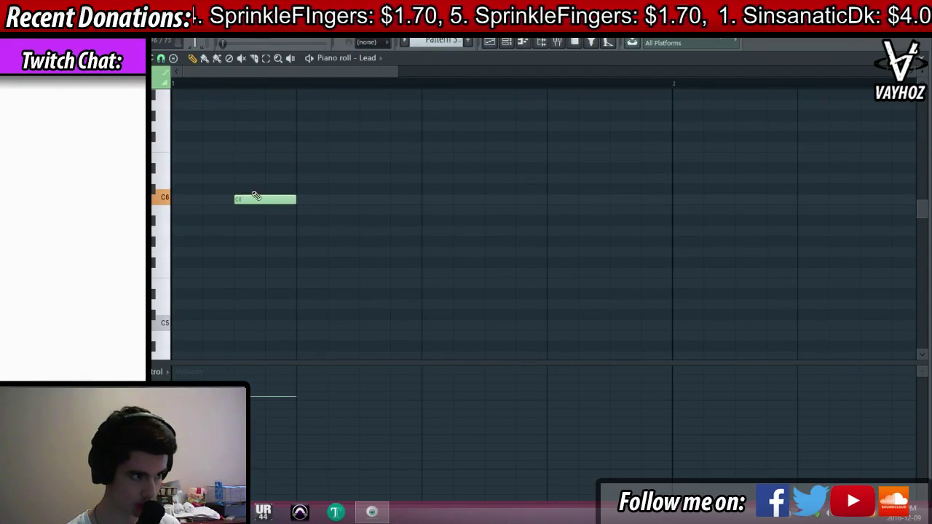
# Add a second half-beat C6 note one and a half beats into bar 1 of the Lead melody
pyautogui.click(360, 209)
pyautogui.rightClick(367, 208)
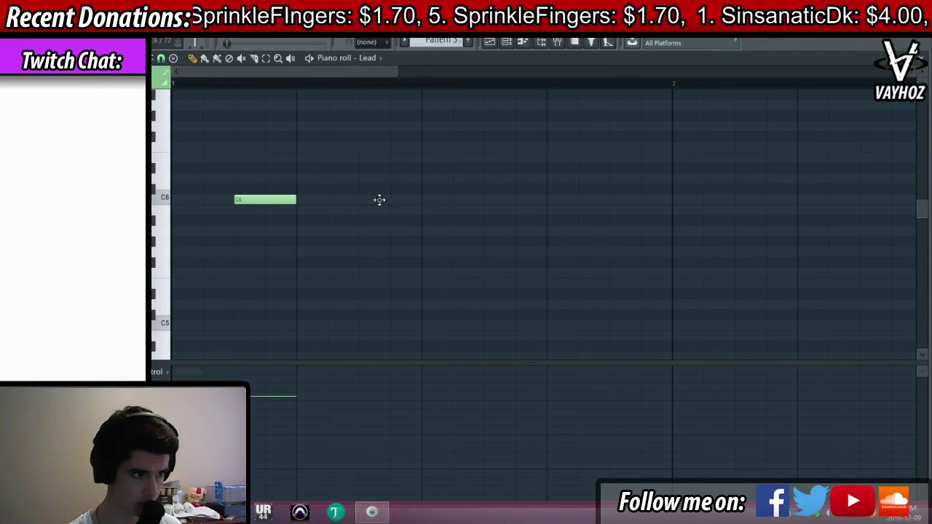
pyautogui.click(371, 199)
pyautogui.click(428, 159)
pyautogui.moveTo(428, 160)
pyautogui.mouseDown()
pyautogui.moveTo(427, 127)
pyautogui.moveTo(431, 148)
pyautogui.mouseUp()
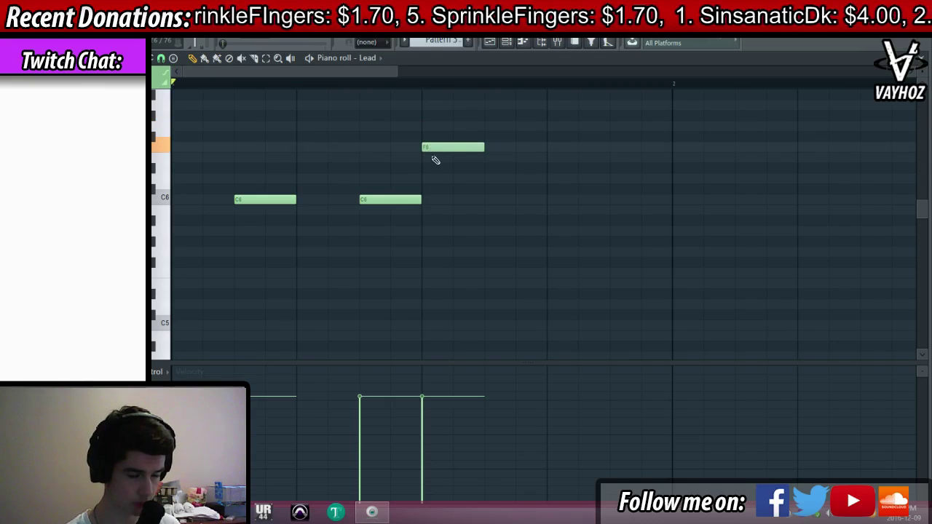
pyautogui.press('space')
pyautogui.click(506, 196)
pyautogui.press('space')
pyautogui.rightClick(505, 200)
pyautogui.rightClick(455, 147)
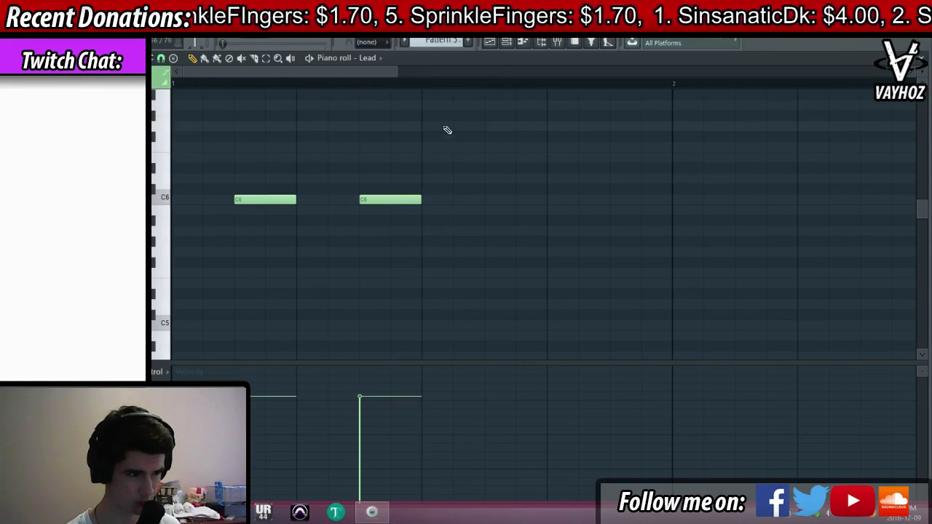
# Continue the melody from beat 3 of bar 1 with consecutive half-beat notes A#6, G6, F6, C6, D#6 and C6
pyautogui.click(447, 128)
pyautogui.press('space')
pyautogui.moveTo(450, 129); pyautogui.dragTo(435, 95)
pyautogui.click(514, 147)
pyautogui.moveTo(515, 147); pyautogui.dragTo(516, 127)
pyautogui.click(553, 147)
pyautogui.click(618, 199)
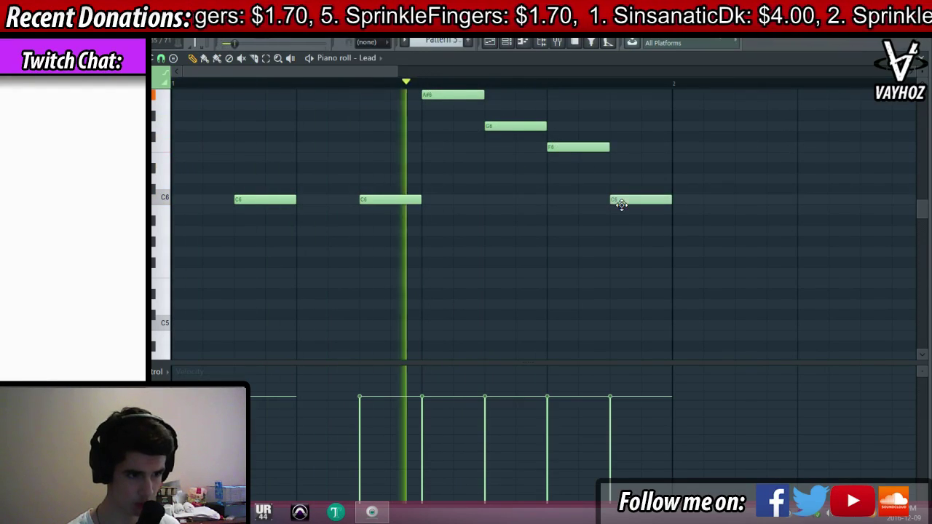
pyautogui.click(697, 167)
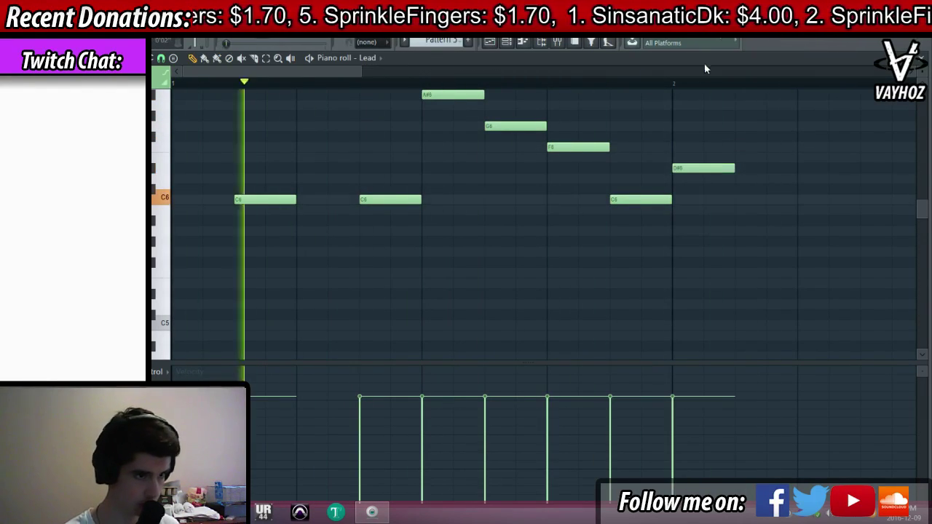
pyautogui.scroll(-1, 697, 87)
pyautogui.scroll(-1, 697, 87)
pyautogui.click(509, 200)
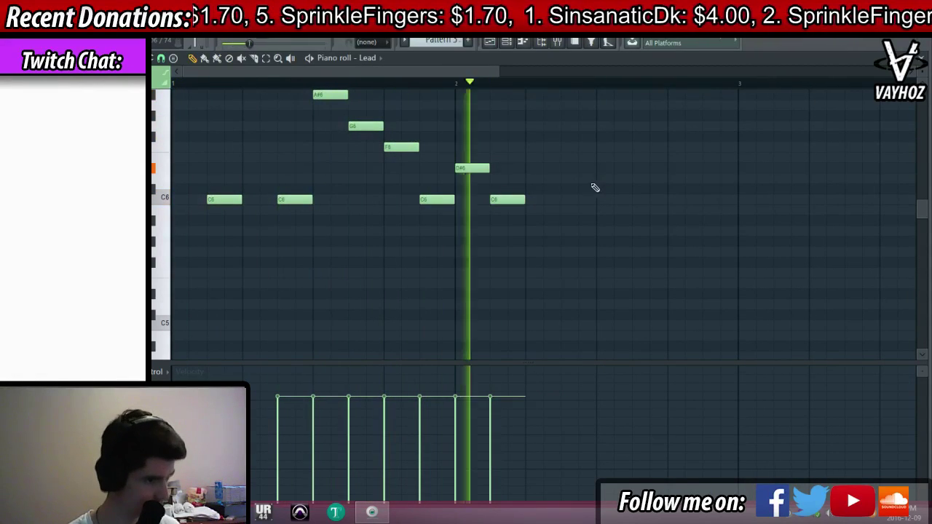
# Duplicate the whole melody phrase so the copy starts one and a half beats into bar 2
pyautogui.moveTo(220, 201)
pyautogui.mouseDown()
pyautogui.moveTo(601, 202)
pyautogui.moveTo(575, 202)
pyautogui.mouseUp()
pyautogui.keyDown('ctrl'); pyautogui.click(645, 83); pyautogui.keyUp('ctrl')
pyautogui.scroll(-2, 588, 210)
pyautogui.scroll(2, 572, 223)
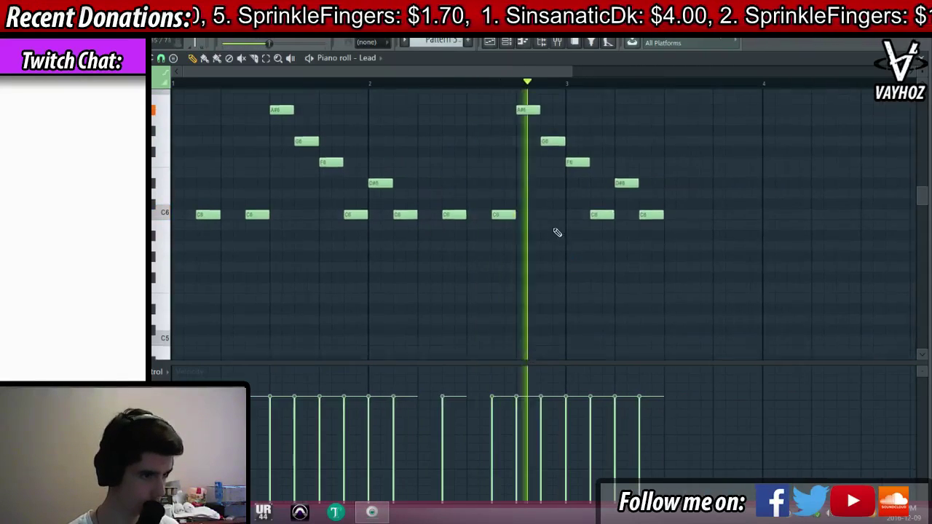
# Delete the copied phrase's first C6 and shift its remaining notes one beat earlier
pyautogui.rightClick(451, 263)
pyautogui.press('space')
pyautogui.moveTo(470, 134); pyautogui.dragTo(751, 314)
pyautogui.hotkey('ctrl', 'z')
pyautogui.press('space')
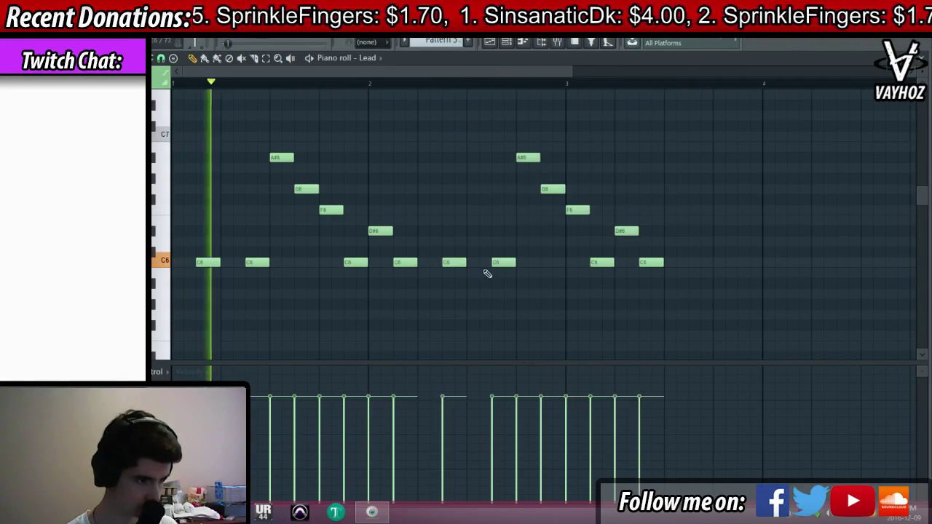
pyautogui.hotkey('ctrl', 'z')
pyautogui.moveTo(501, 265); pyautogui.dragTo(451, 268)
# Lower the copied phrase's descending run in bar 2 to G6, F6 and D#6, and audition it
pyautogui.keyDown('ctrl'); pyautogui.click(473, 275); pyautogui.keyUp('ctrl')
pyautogui.moveTo(478, 157); pyautogui.dragTo(524, 232)
pyautogui.press('space')
pyautogui.press('space')
pyautogui.press('Escape')
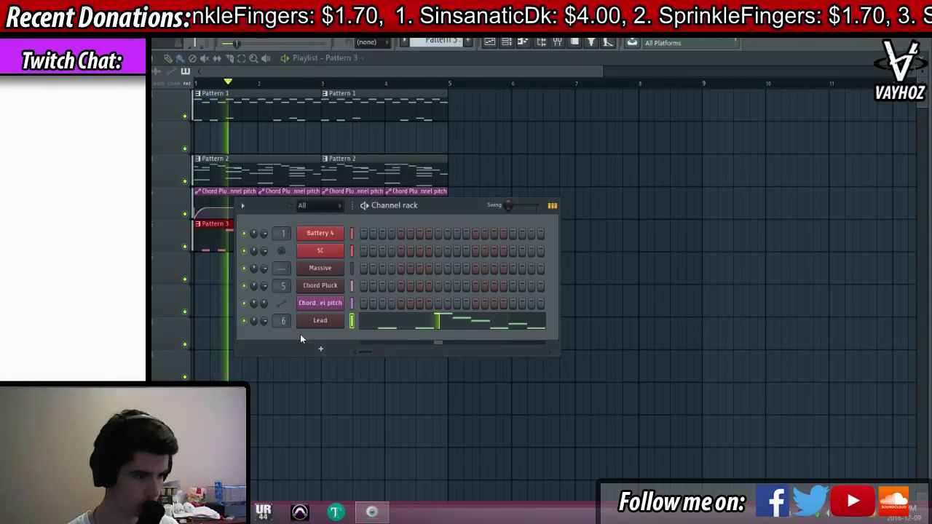
# In the Lead's Serum, set LFO 2 to envelope mode and adjust the filter cutoff
pyautogui.click(320, 321)
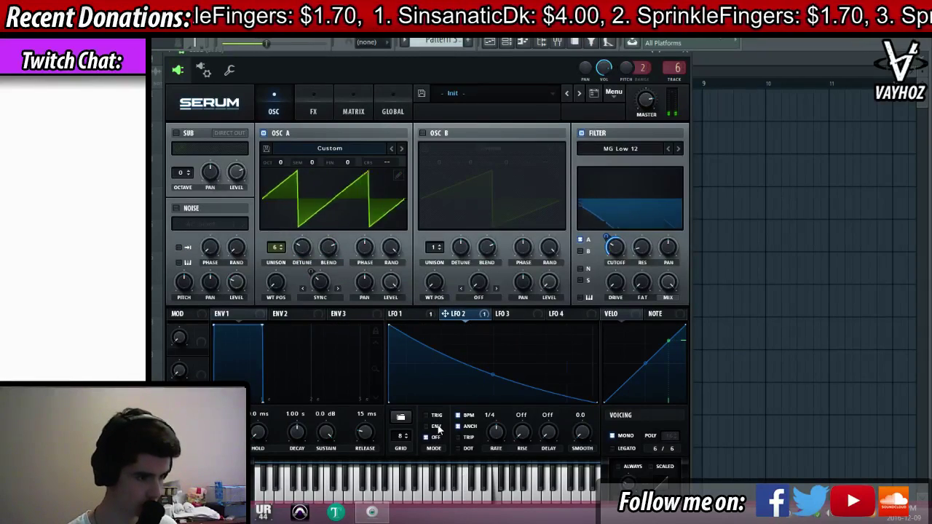
pyautogui.moveTo(621, 255); pyautogui.dragTo(626, 241)
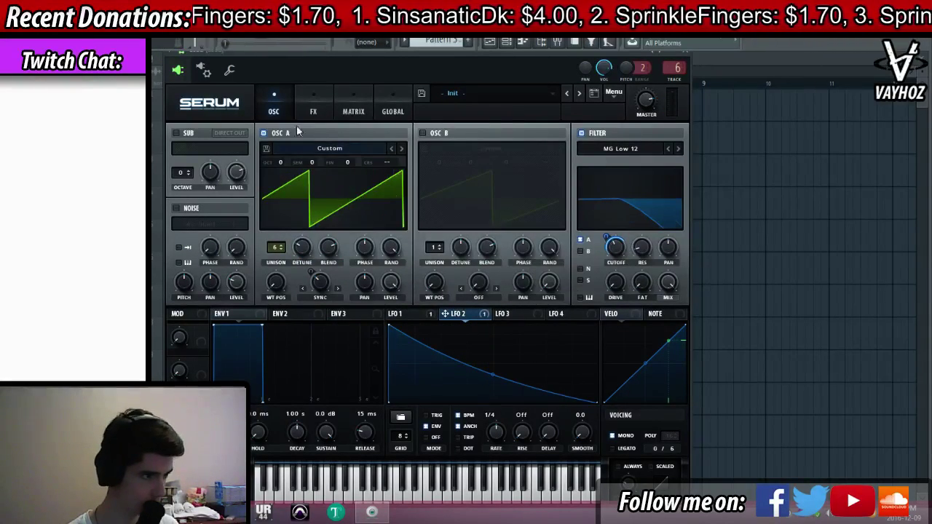
pyautogui.click(313, 110)
pyautogui.click(274, 109)
pyautogui.moveTo(624, 248)
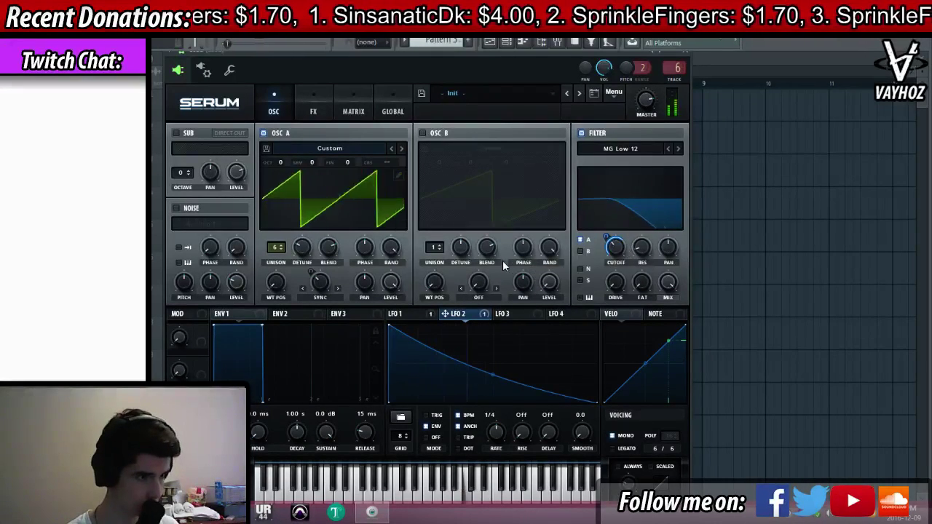
pyautogui.press('Escape')
# In the Lead piano roll, add half-beat notes C5 at the start of bar 1 and G5 on beat 2
pyautogui.click(405, 325)
pyautogui.scroll(-4, 245, 261)
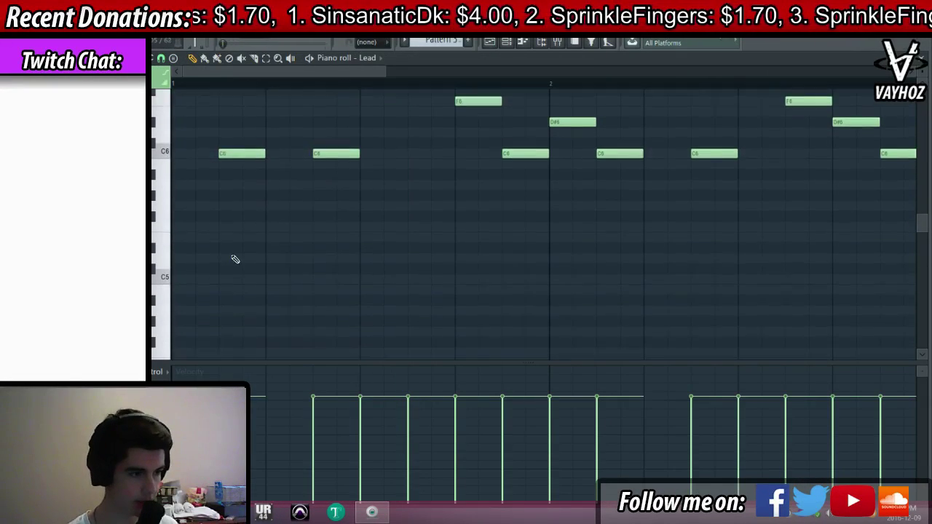
pyautogui.moveTo(179, 208); pyautogui.dragTo(191, 259)
pyautogui.press('space')
pyautogui.click(271, 188)
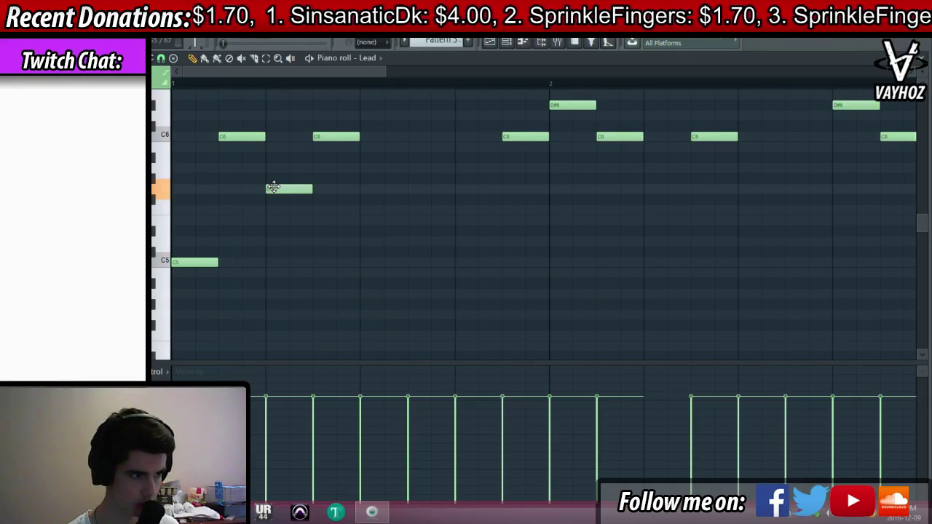
pyautogui.scroll(3, 364, 207)
pyautogui.click(377, 193)
pyautogui.rightClick(377, 193)
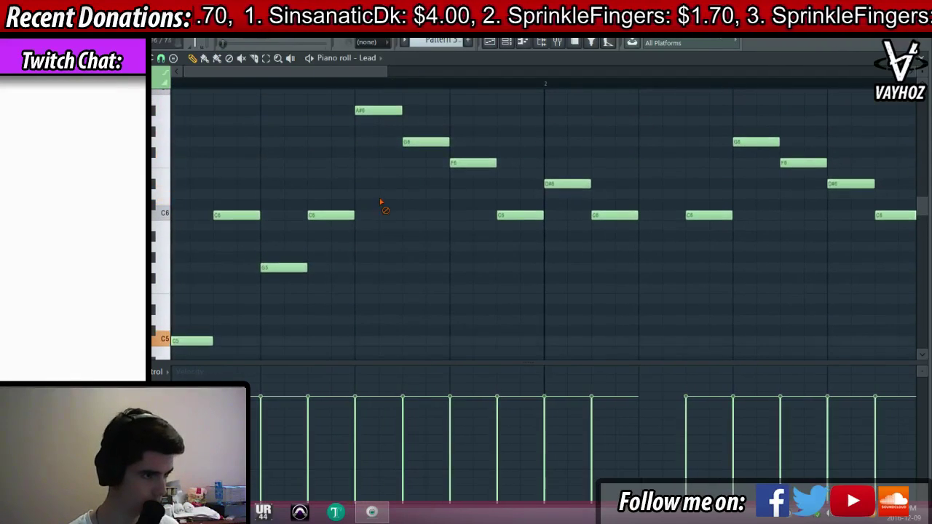
pyautogui.click(422, 280)
pyautogui.rightClick(427, 280)
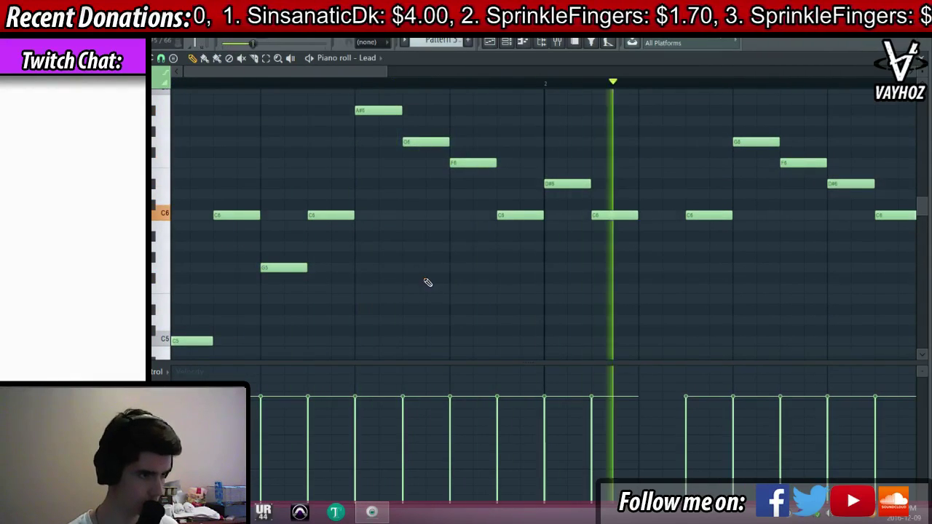
# Fill the gap on beat 2 of bar 2 with a half-beat F5 note and play it back
pyautogui.scroll(-2, 485, 267)
pyautogui.click(647, 235)
pyautogui.moveTo(669, 233); pyautogui.dragTo(670, 257)
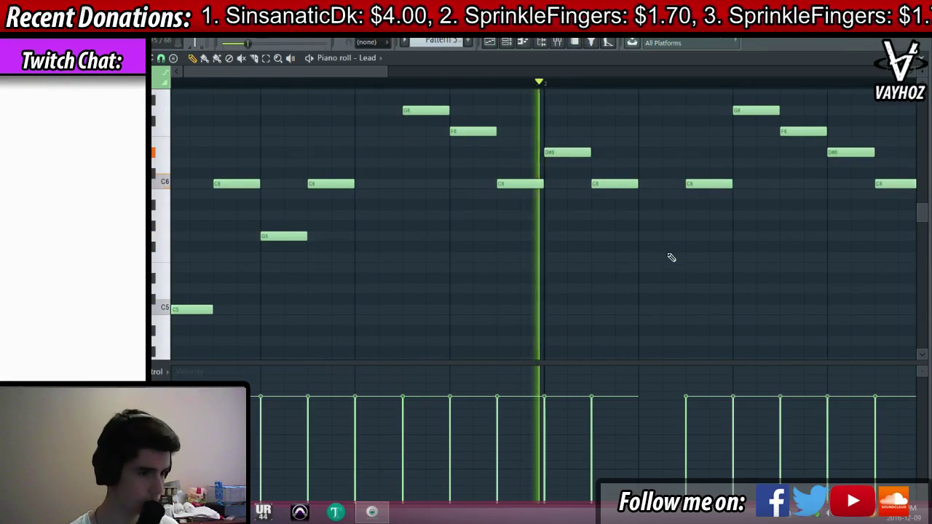
pyautogui.click(633, 84)
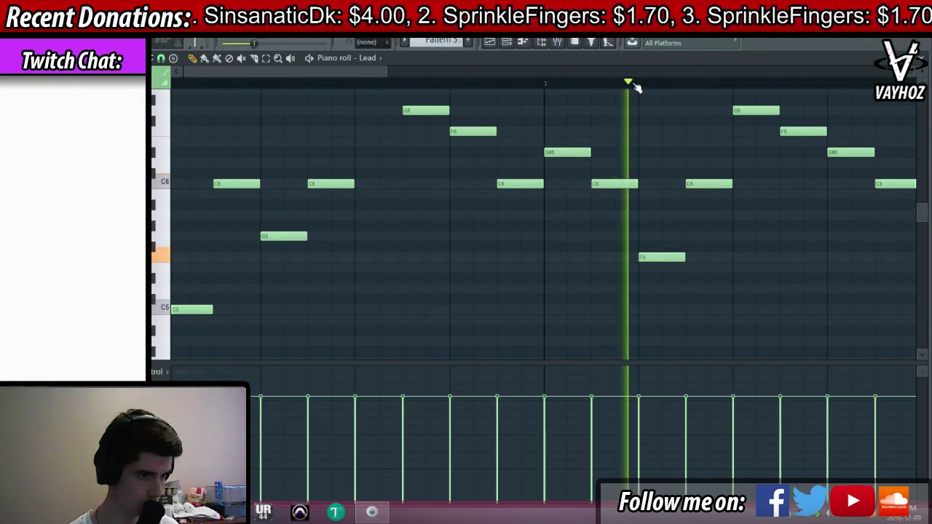
# Audition G5 alternatives in bar 2, settling on G5 for the beat 3 note followed by F6
pyautogui.scroll(-3, 636, 85)
pyautogui.press('space')
pyautogui.press('space')
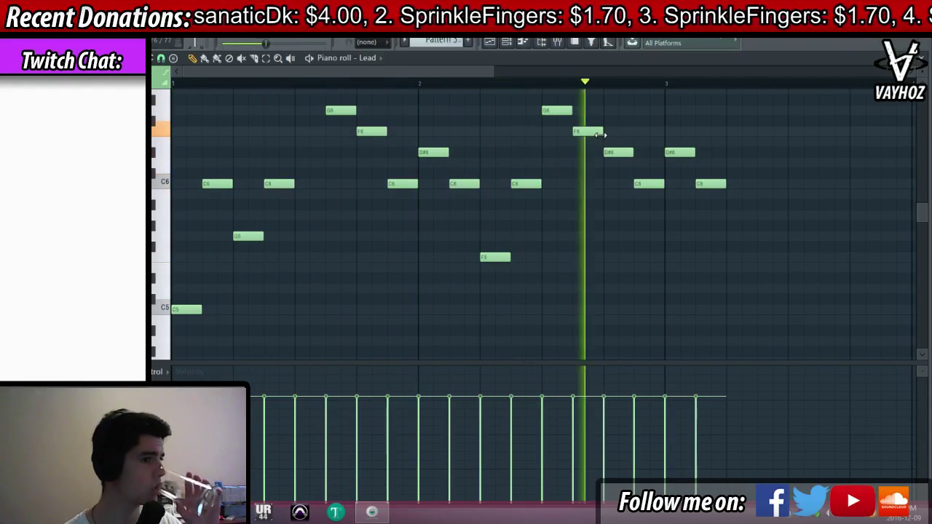
pyautogui.moveTo(586, 131); pyautogui.dragTo(577, 236)
pyautogui.click(455, 84)
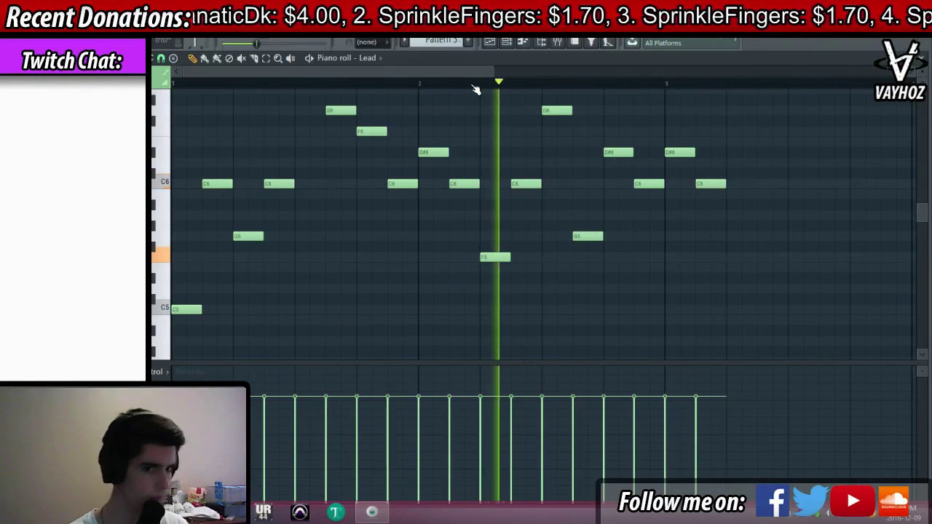
pyautogui.scroll(-2, 476, 88)
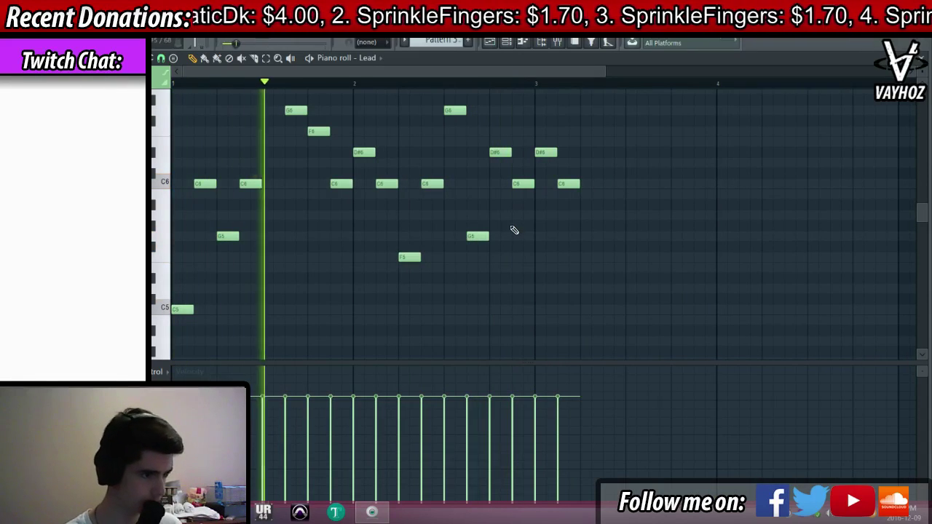
pyautogui.moveTo(478, 235); pyautogui.dragTo(454, 237)
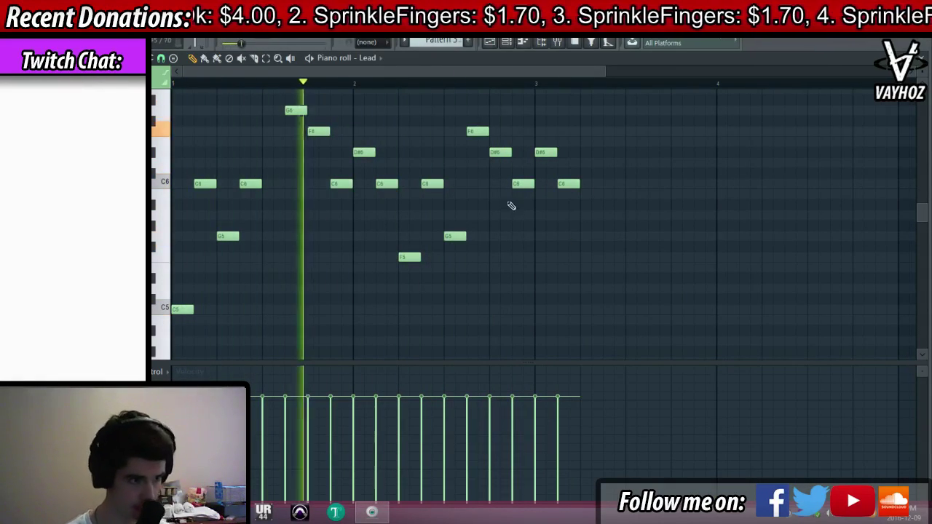
# Delete the two Lead notes extending into bar 3 and place a second Pattern 3 clip at bar 3 of playlist track 5
pyautogui.click(523, 43)
pyautogui.click(559, 44)
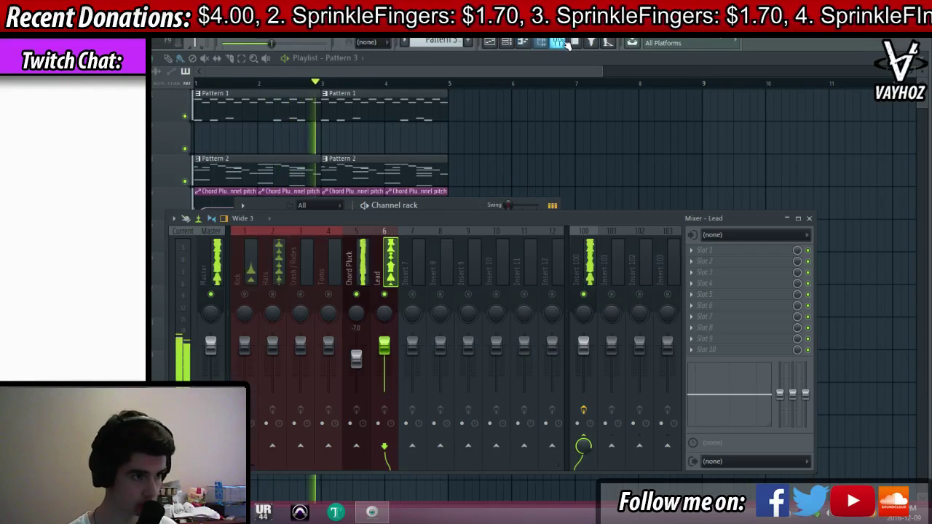
pyautogui.rightClick(512, 115)
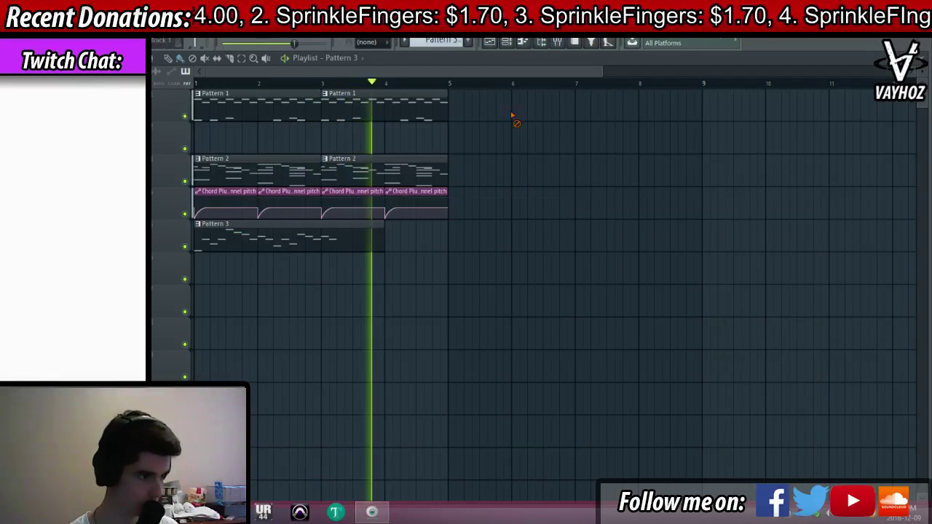
pyautogui.doubleClick(350, 241)
pyautogui.rightClick(211, 152)
pyautogui.rightClick(222, 183)
pyautogui.press('Escape')
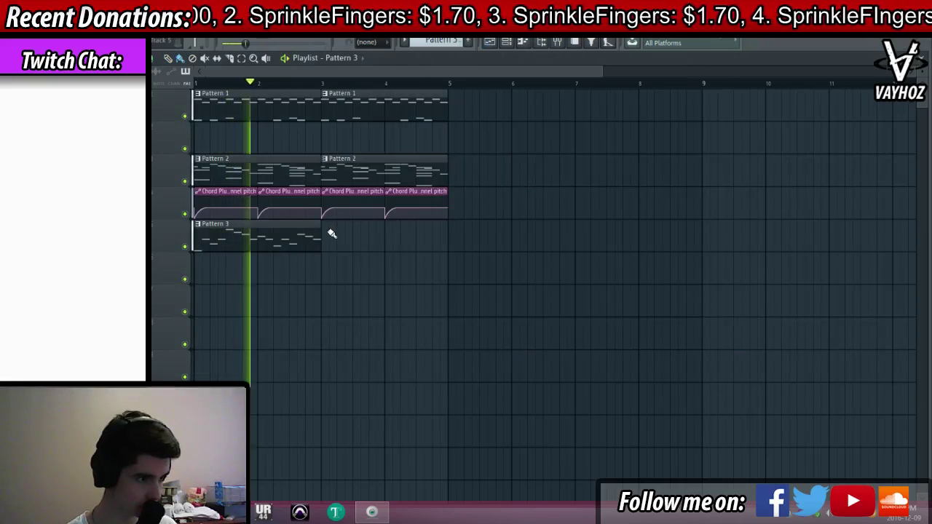
pyautogui.click(333, 234)
# Enable the Hall reverb in the Lead's Serum effects and set its mix to 15%
pyautogui.press('F6')
pyautogui.click(323, 324)
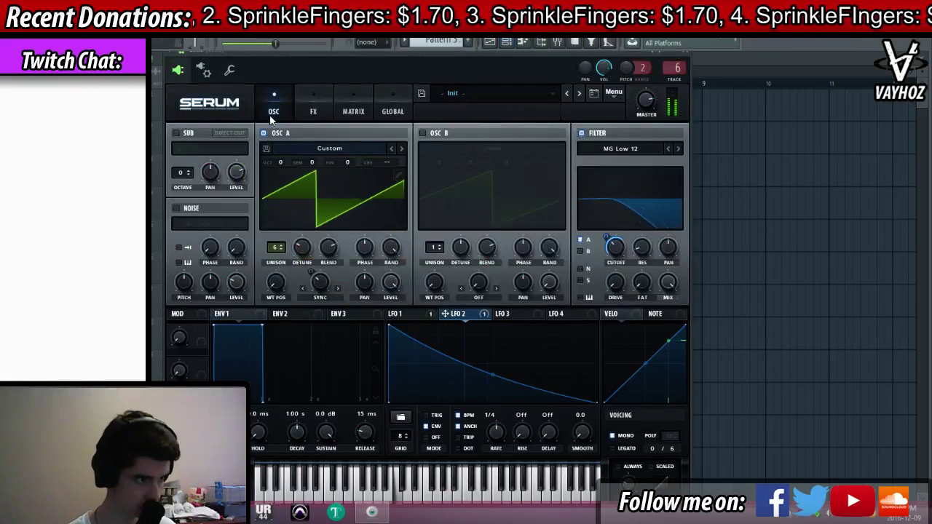
pyautogui.click(313, 107)
pyautogui.click(180, 257)
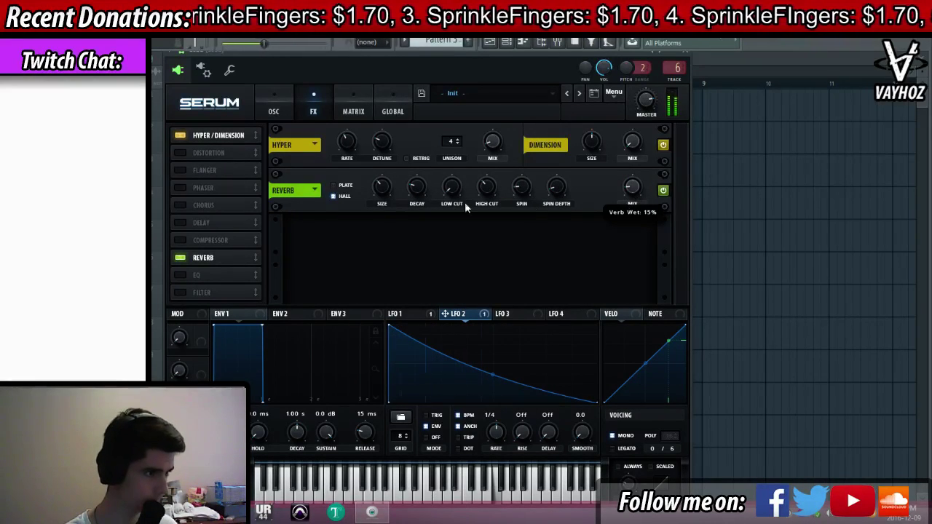
# Enable Serum's compressor with Multiband on, assign LFO 2 to its gain and set the gain to about 3.7 dB
pyautogui.click(181, 239)
pyautogui.click(529, 204)
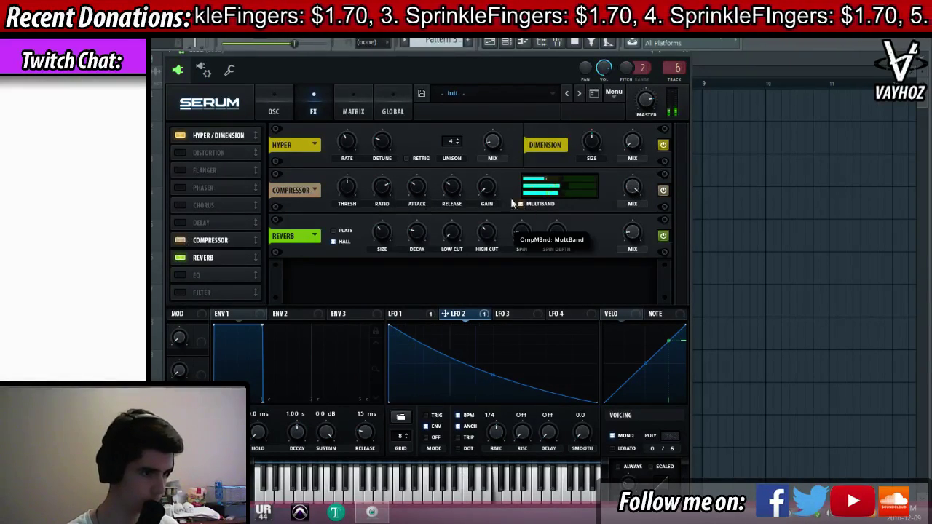
pyautogui.moveTo(489, 182); pyautogui.dragTo(481, 187)
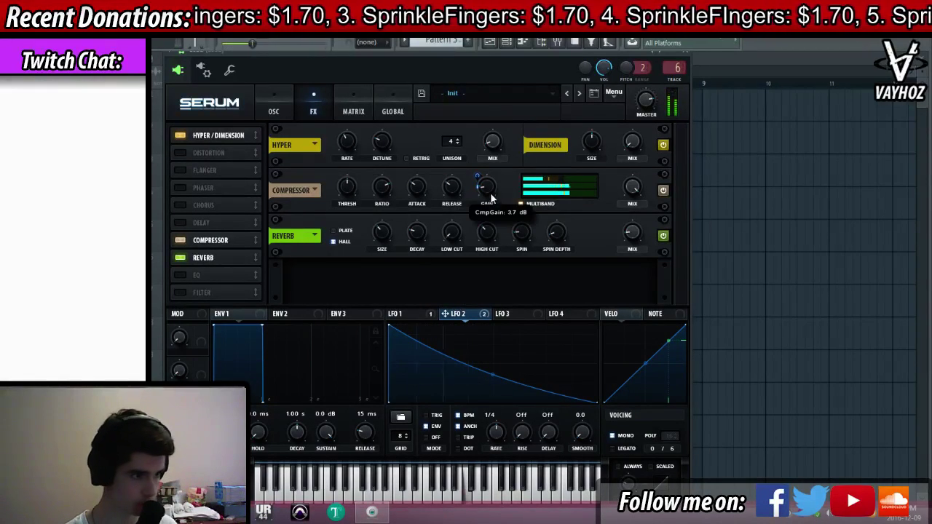
pyautogui.click(273, 111)
pyautogui.press('Escape')
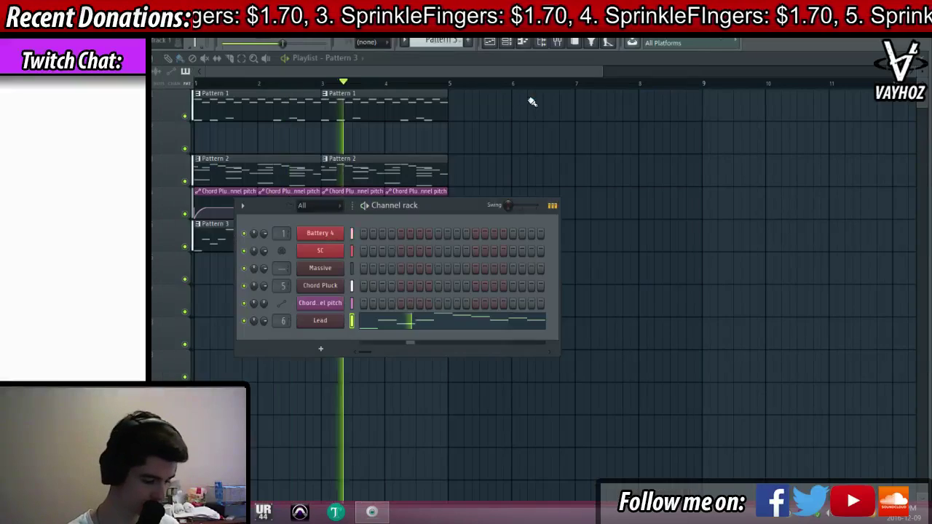
# In Pattern 3's Lead piano roll, lower the bar 1 run starting on beat 3 to G6, F6 and D#6
pyautogui.press('F9')
pyautogui.press('F5')
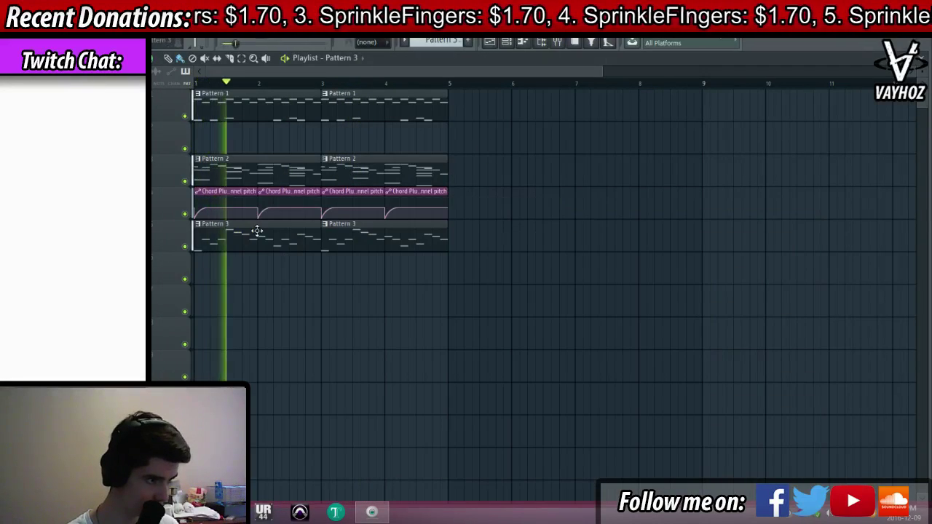
pyautogui.press('space')
pyautogui.doubleClick(259, 230)
pyautogui.hscroll(-3, 269, 224)
pyautogui.scroll(1, 393, 153)
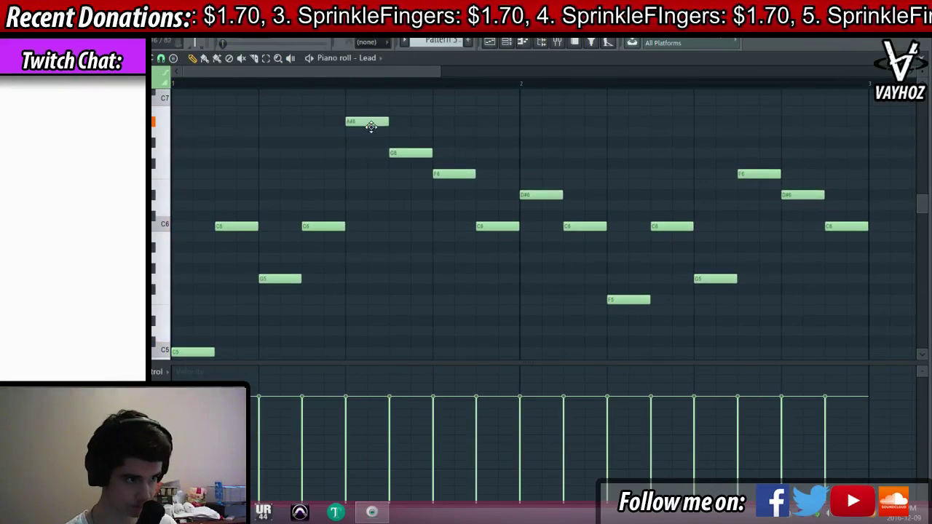
pyautogui.moveTo(370, 123); pyautogui.dragTo(436, 194)
pyautogui.press('space')
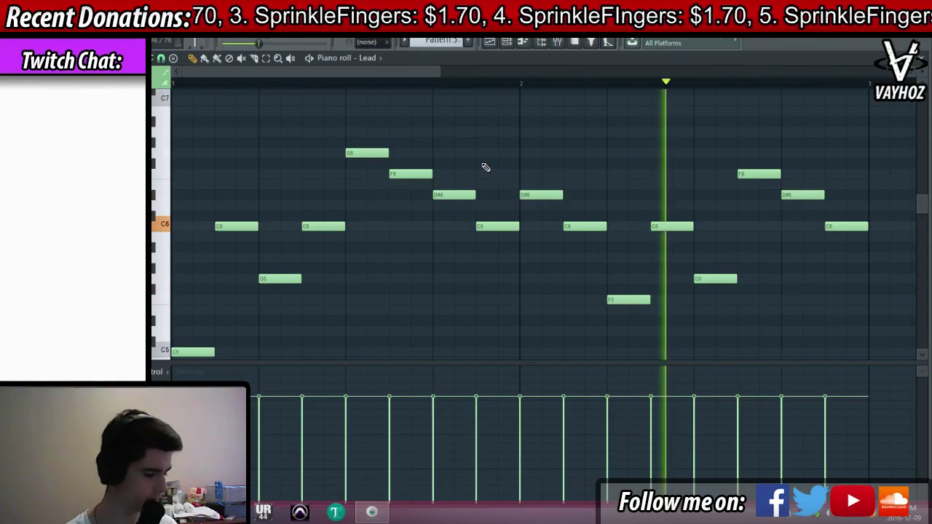
# Lower the Lead mixer fader to about -7.5 dB, fine-tune it during playback, and clear the open windows
pyautogui.press('F9')
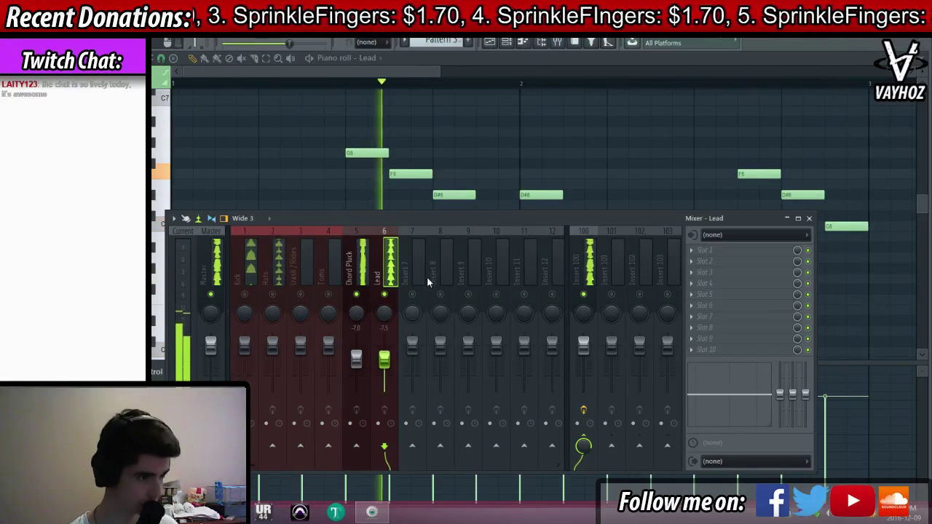
pyautogui.moveTo(385, 359)
pyautogui.mouseDown()
pyautogui.moveTo(357, 348)
pyautogui.moveTo(385, 357)
pyautogui.mouseUp()
pyautogui.rightClick(370, 294)
pyautogui.scroll(1, 373, 301)
pyautogui.press('F12')
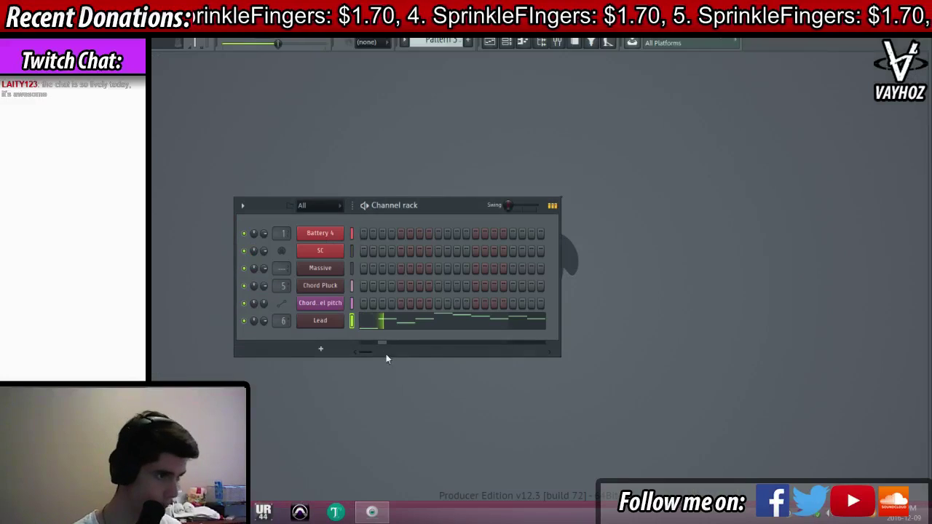
# Start empty Pattern 4, add a new Massive channel and rename it Lead
pyautogui.press('F4')
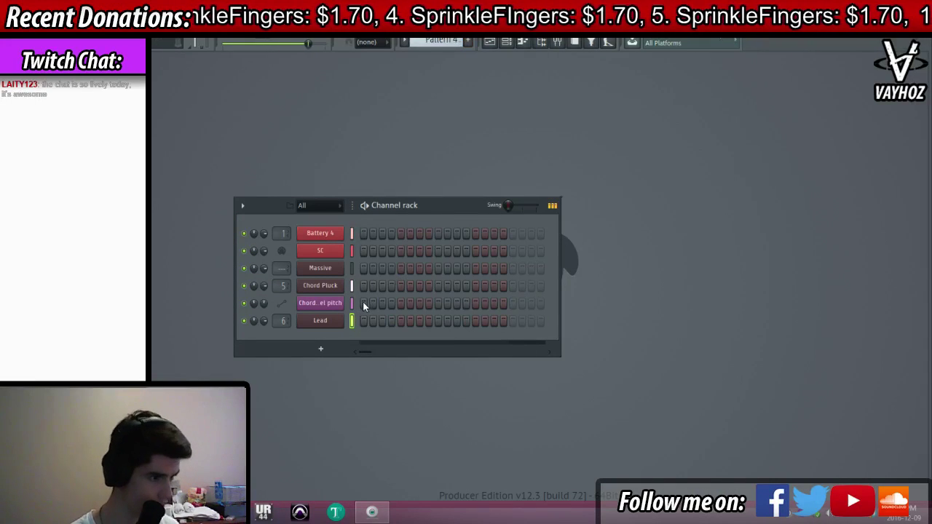
pyautogui.rightClick(342, 300)
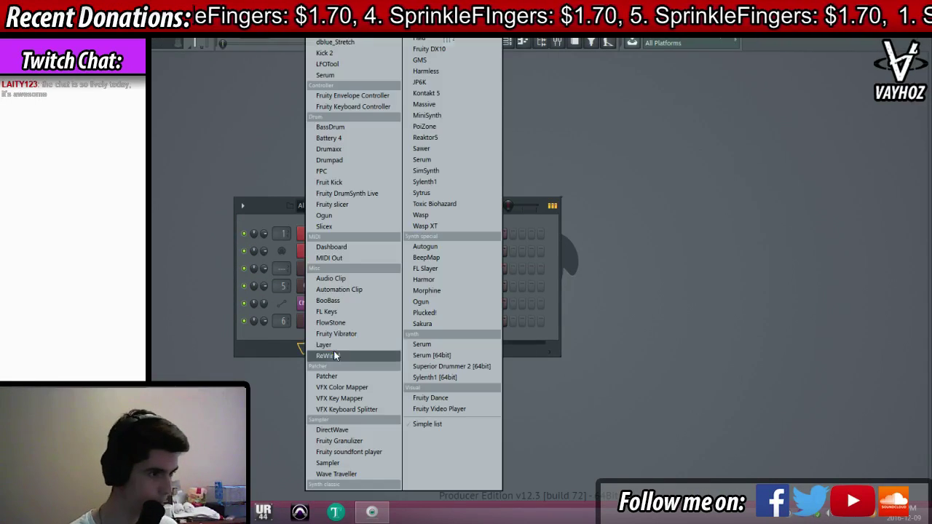
pyautogui.click(471, 106)
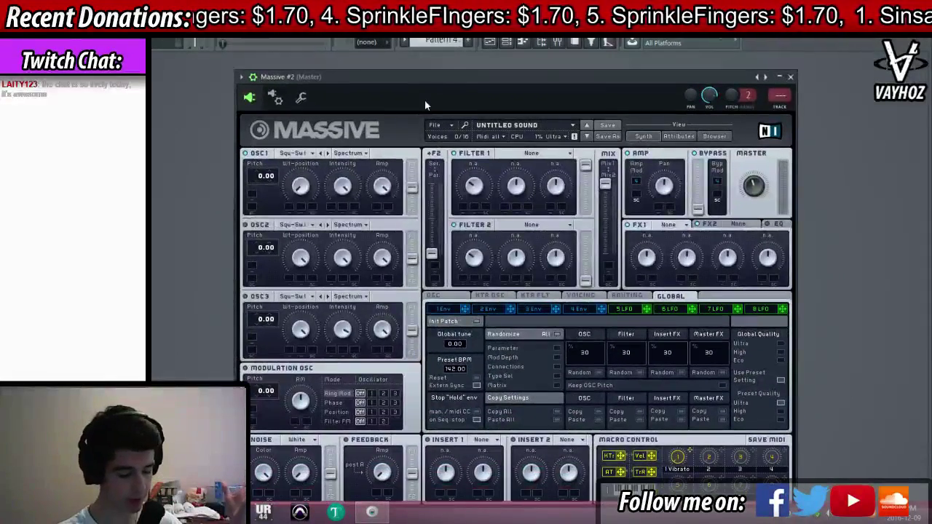
pyautogui.press('F2')
pyautogui.write('Lw')
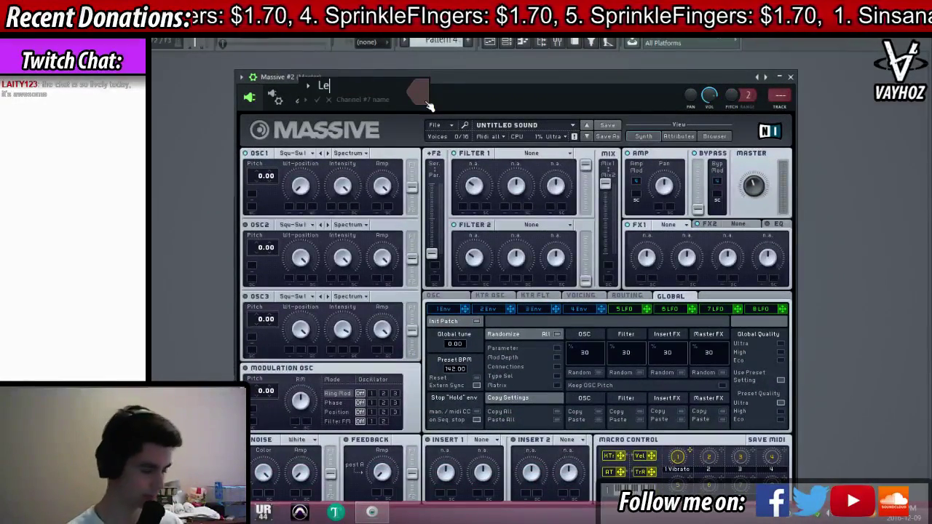
pyautogui.write('ad')
pyautogui.press('Return')
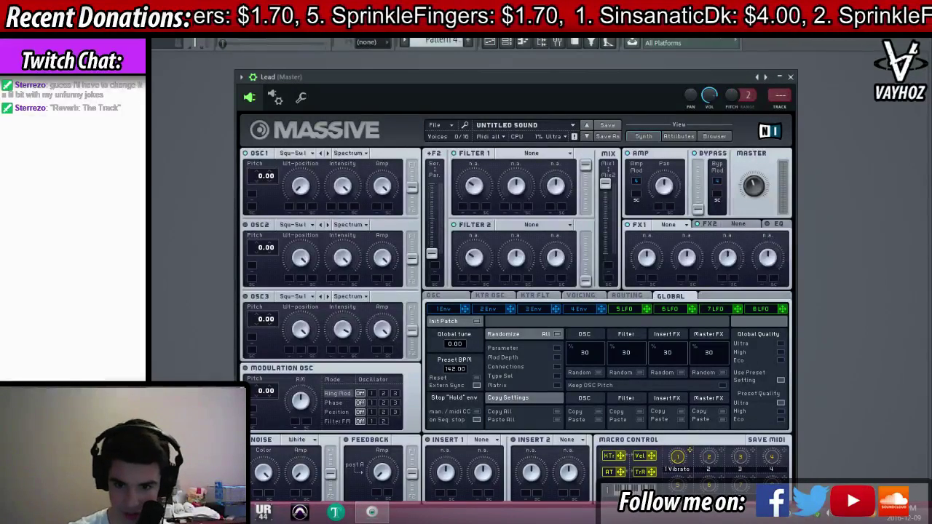
# Set Massive's unisono to 3 voices with the Pitch Cutoff spread on, and load the VA-Sync wavetable in OSC1
pyautogui.moveTo(594, 101); pyautogui.dragTo(595, 93)
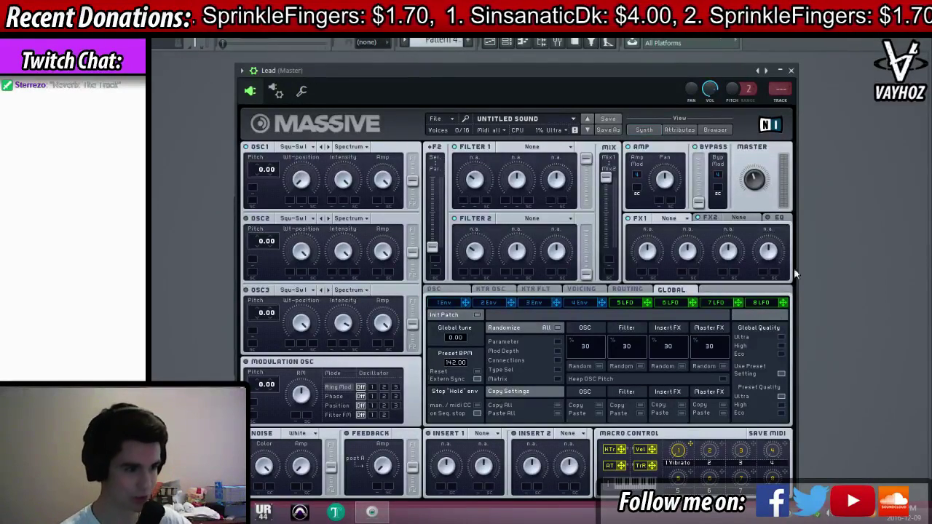
pyautogui.click(590, 291)
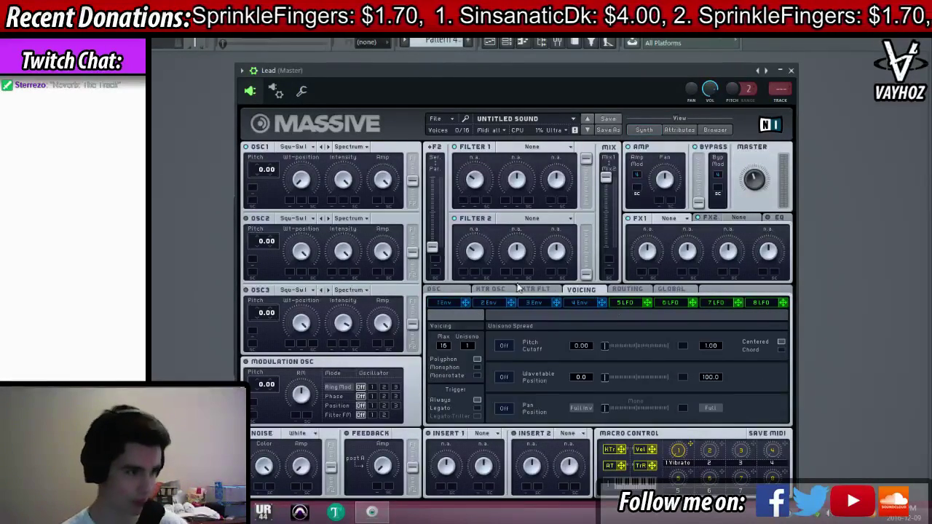
pyautogui.click(507, 345)
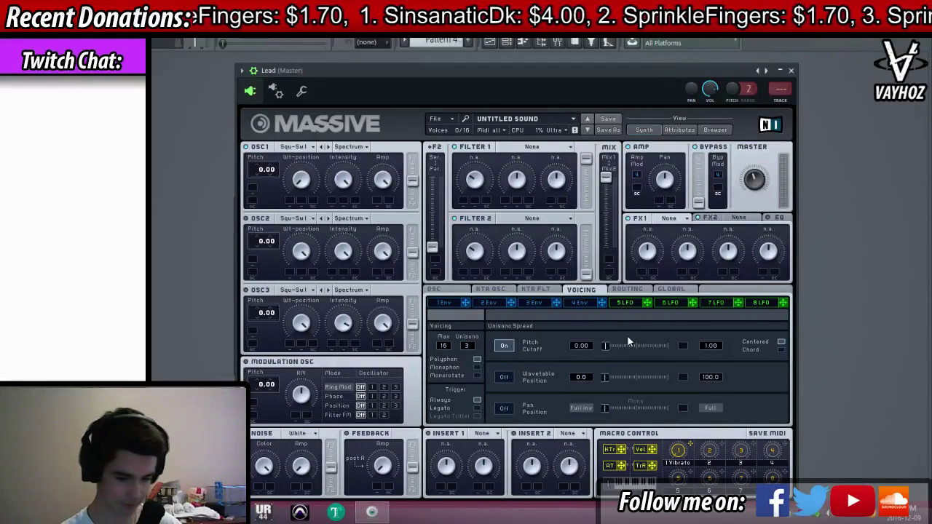
pyautogui.click(302, 147)
pyautogui.click(299, 166)
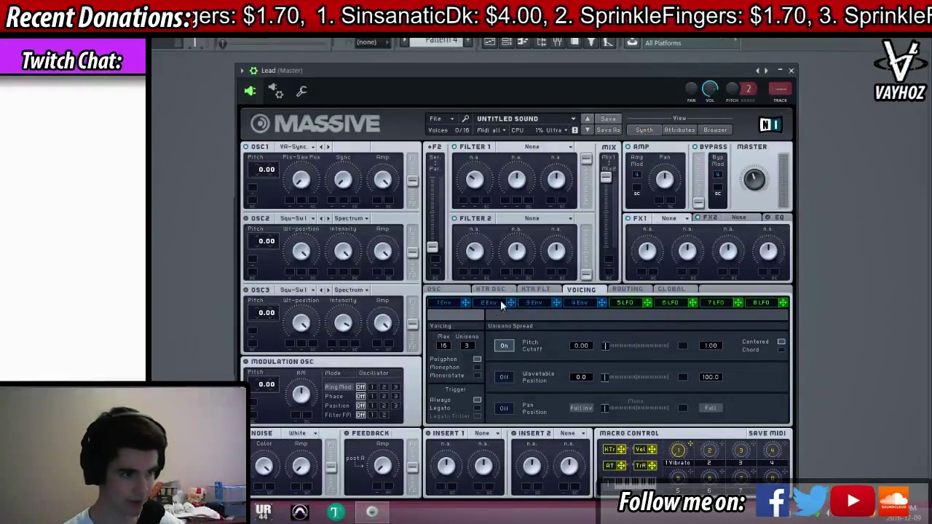
# Modulate OSC1's Sync with LFO 5, crossfade the LFO towards its upper sine curve and turn off its Restart
pyautogui.click(623, 302)
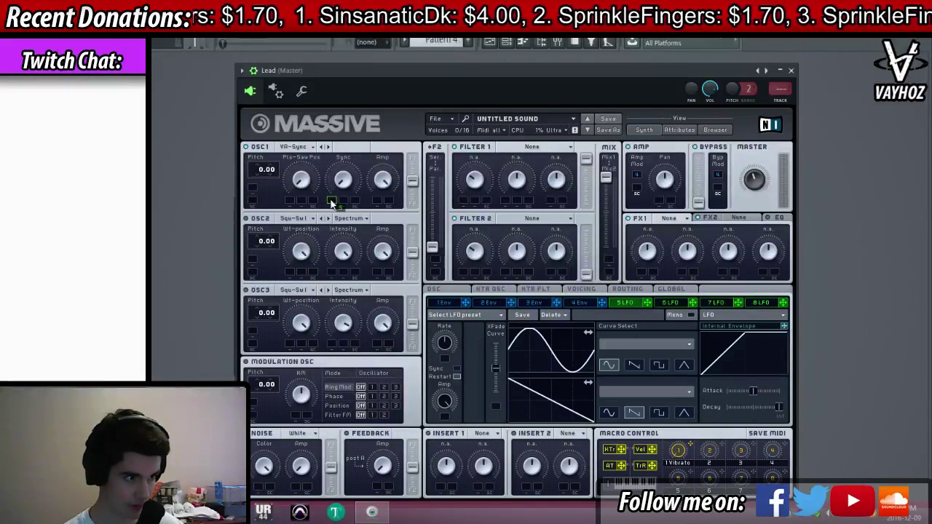
pyautogui.moveTo(331, 202); pyautogui.dragTo(332, 188)
pyautogui.moveTo(345, 181); pyautogui.dragTo(357, 167)
pyautogui.moveTo(495, 369); pyautogui.dragTo(499, 330)
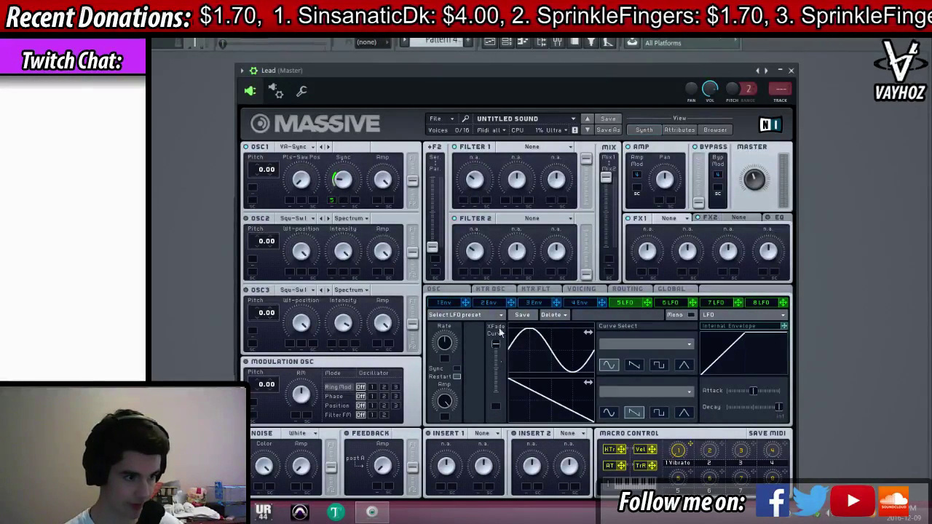
pyautogui.click(457, 376)
pyautogui.click(456, 369)
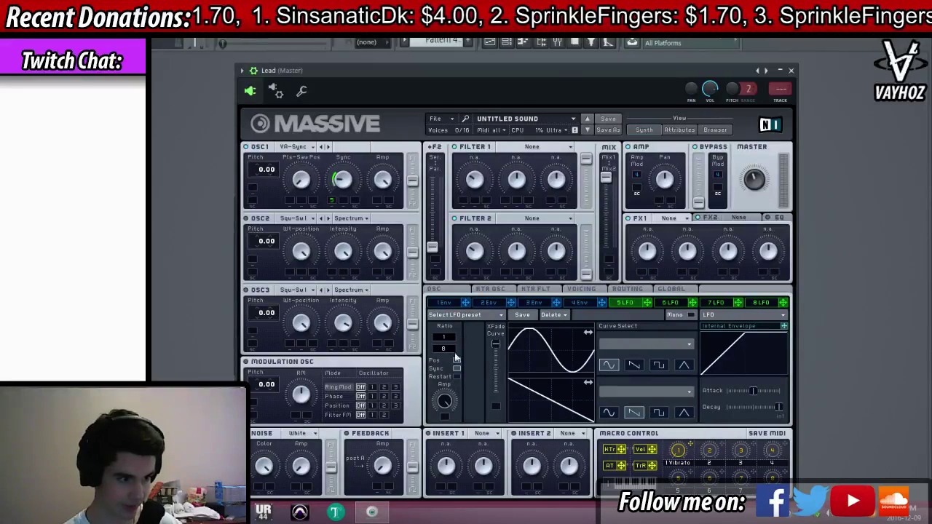
pyautogui.click(457, 368)
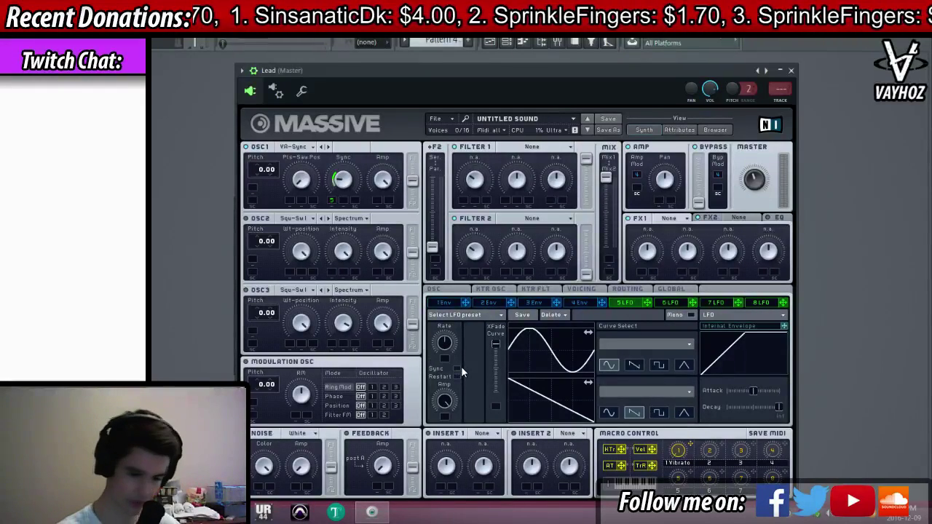
# Set Massive's unisono to 1 voice, lower OSC1's Sync amount and show the oscillator settings page
pyautogui.click(582, 290)
pyautogui.moveTo(468, 346); pyautogui.dragTo(468, 359)
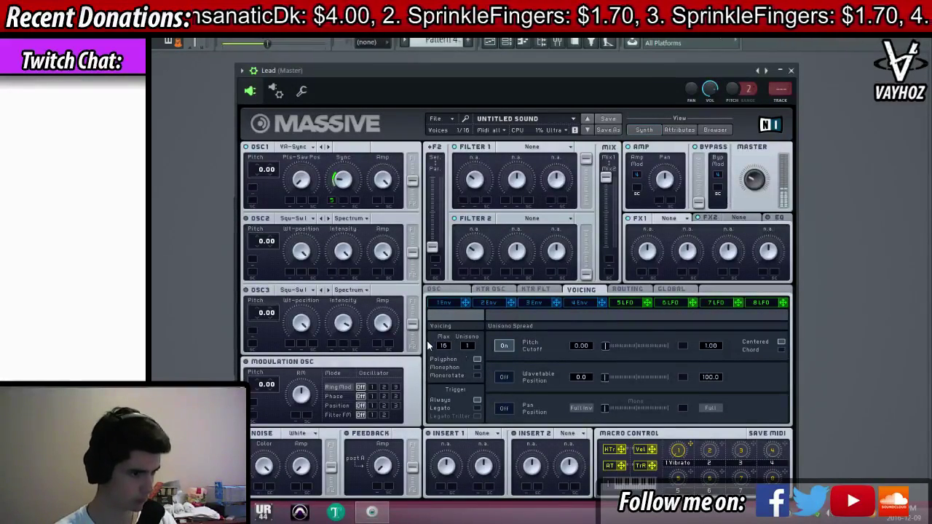
pyautogui.click(618, 303)
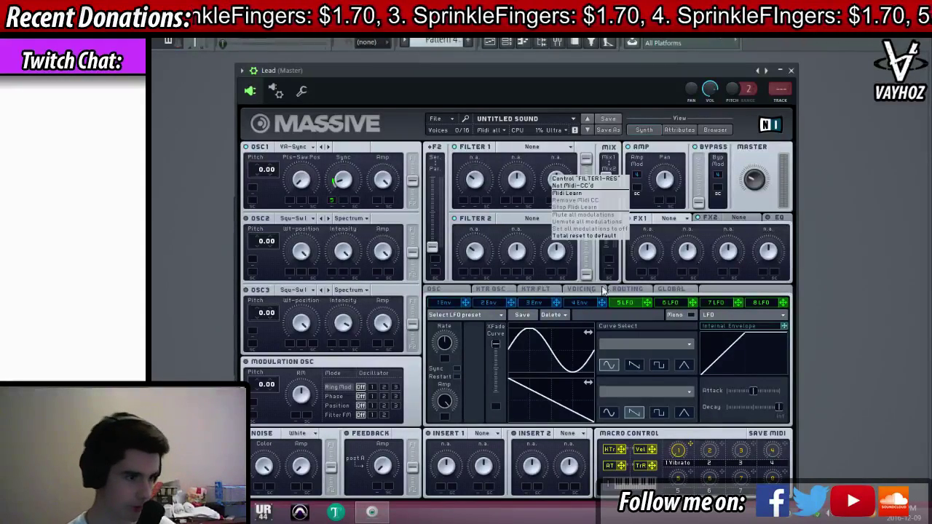
pyautogui.click(581, 289)
pyautogui.click(434, 289)
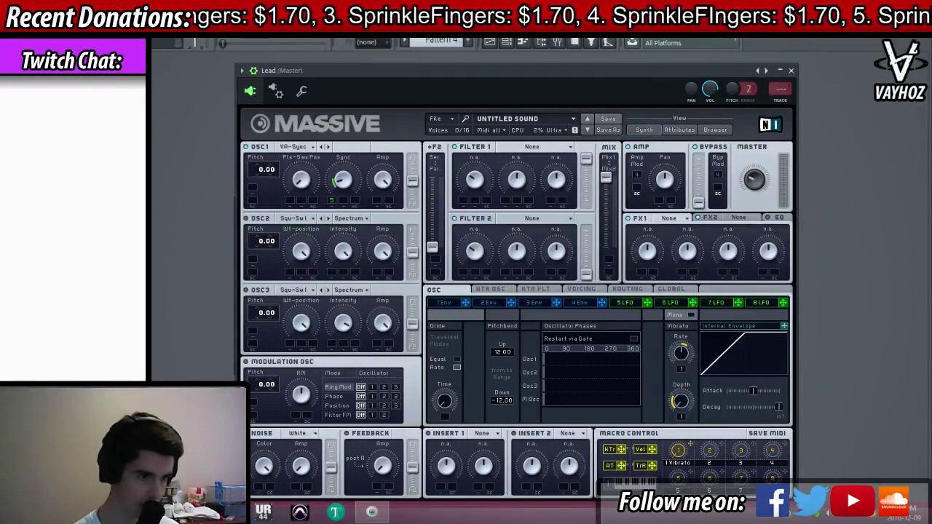
# Load Reverb in FX2 and the synced delay in FX1 of the Massive Lead, with both dry/wet amounts reduced
pyautogui.click(745, 214)
pyautogui.click(748, 224)
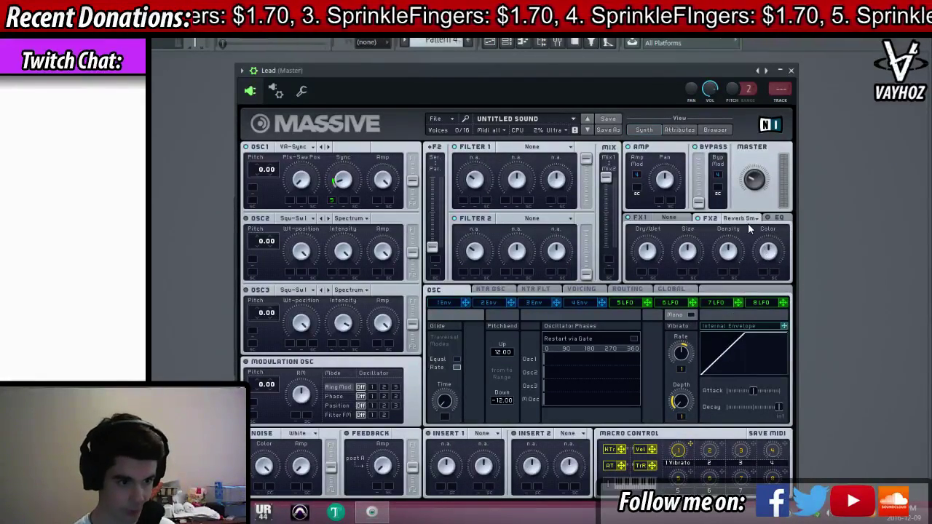
pyautogui.click(742, 217)
pyautogui.click(743, 233)
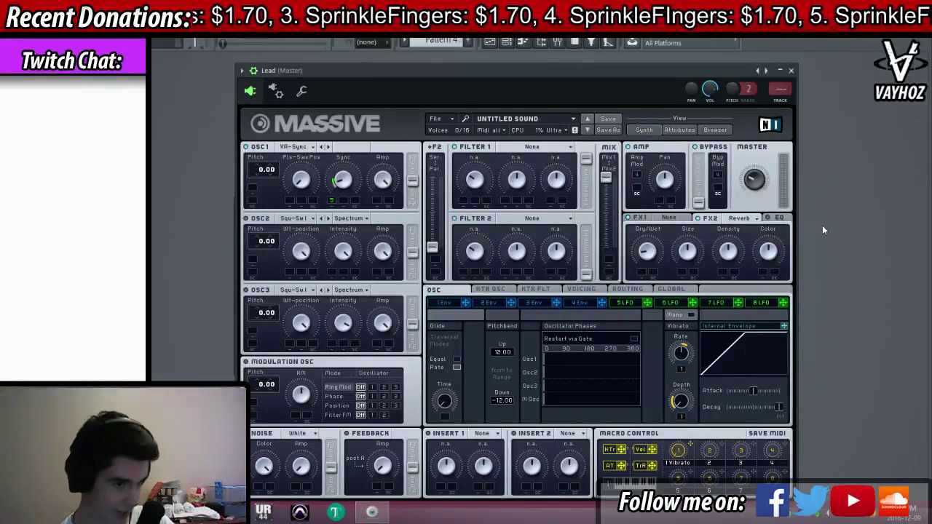
pyautogui.click(775, 220)
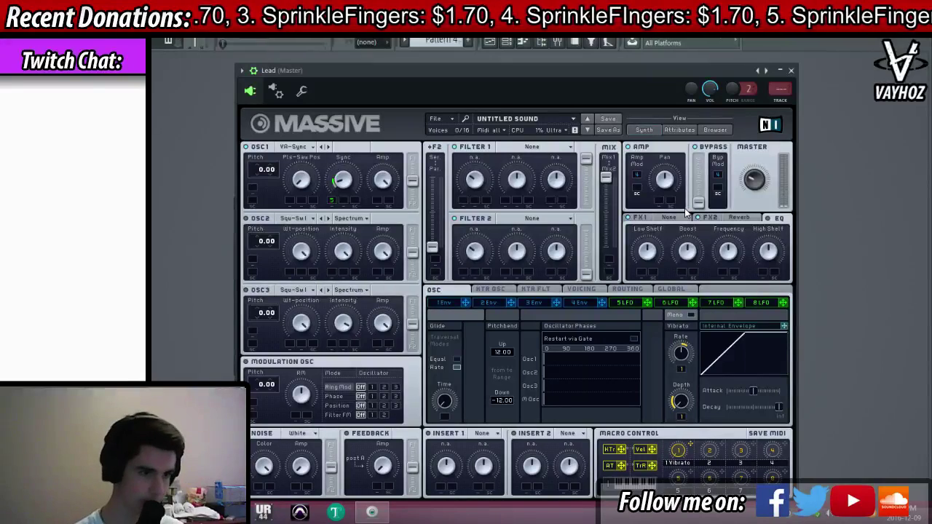
pyautogui.click(673, 218)
pyautogui.click(683, 312)
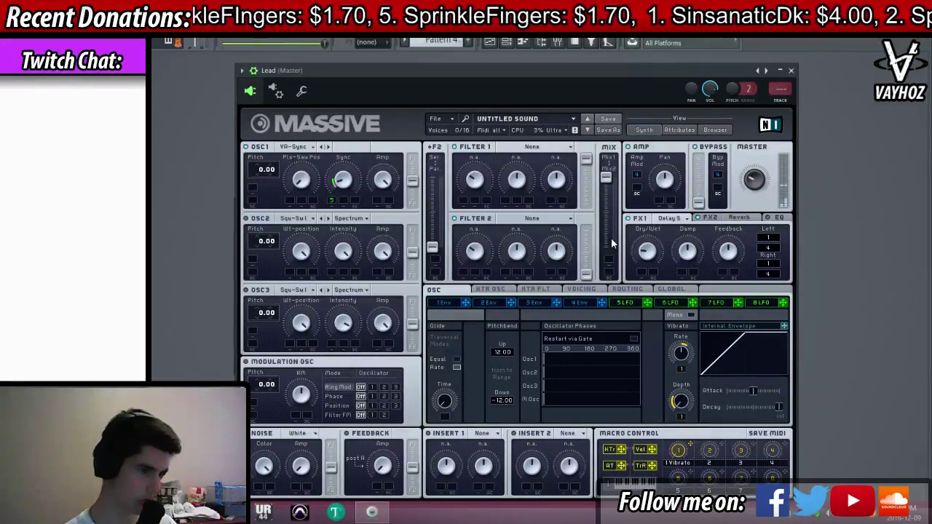
pyautogui.press('Escape')
pyautogui.rightClick(323, 336)
pyautogui.click(351, 335)
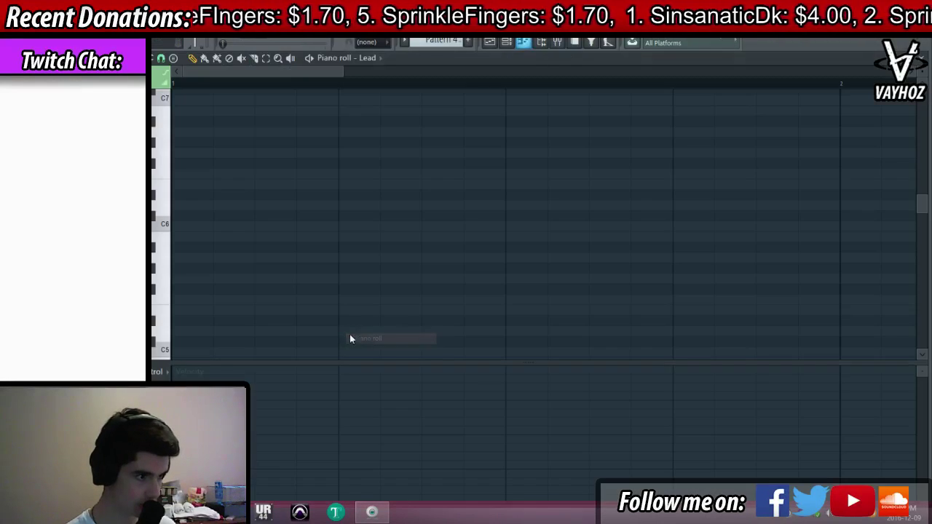
pyautogui.press('Escape')
# Rename the older Serum Lead channel to Arp
pyautogui.rightClick(319, 317)
pyautogui.click(372, 335)
pyautogui.write('Arp')
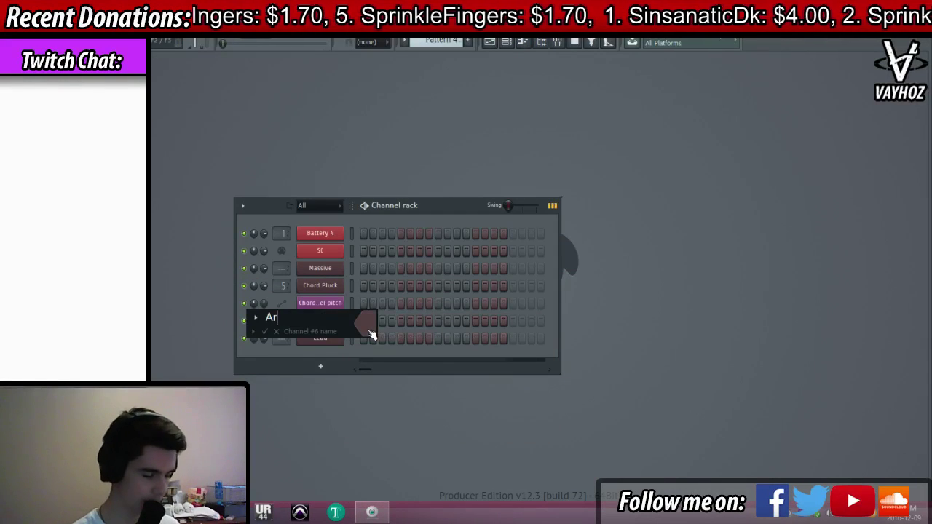
pyautogui.press('Return')
# Rename the Serum channel's mixer track, insert 6, to Arp and close the mixer and plugin windows
pyautogui.press('F9')
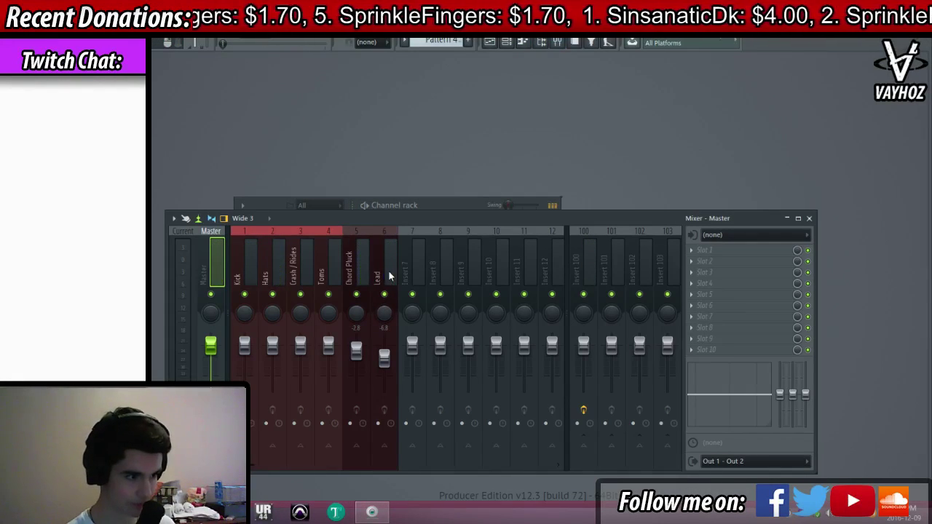
pyautogui.press('F9')
pyautogui.click(342, 319)
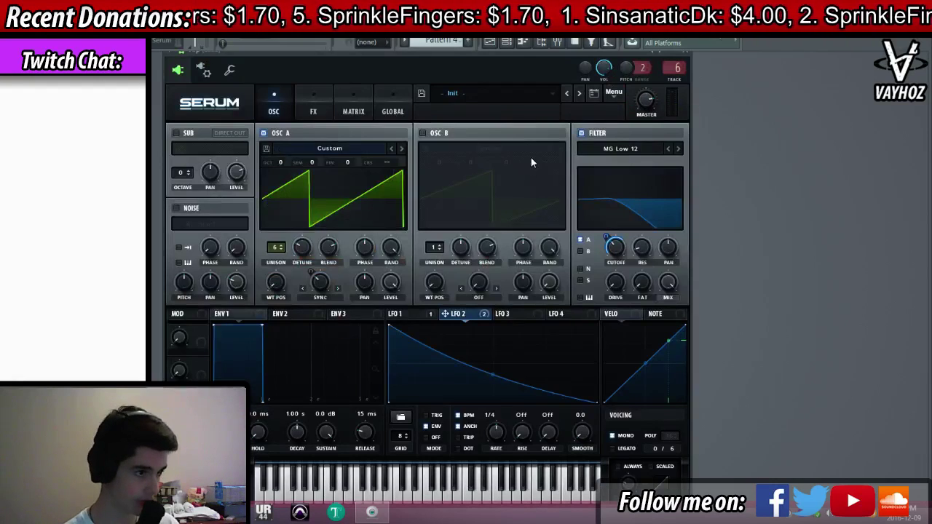
pyautogui.press('F10')
pyautogui.press('F9')
pyautogui.click(651, 75)
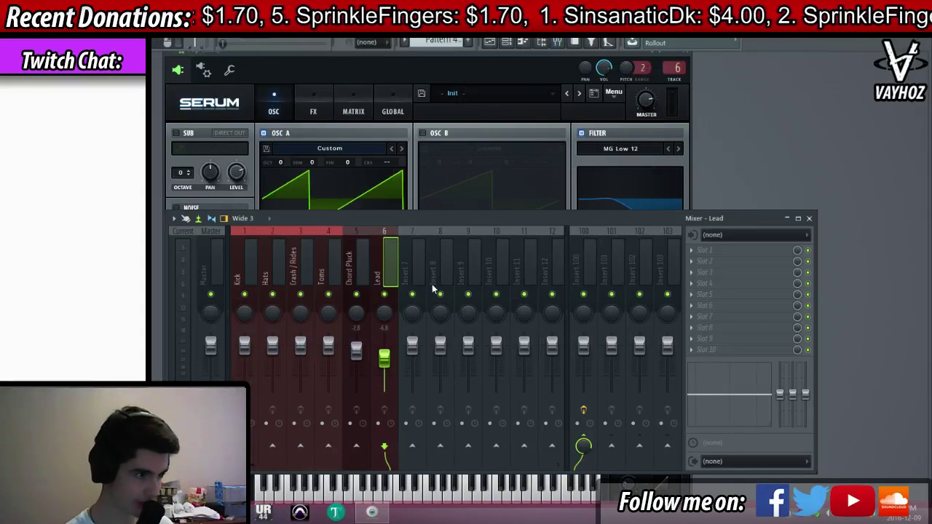
pyautogui.press('F2')
pyautogui.write('Arp')
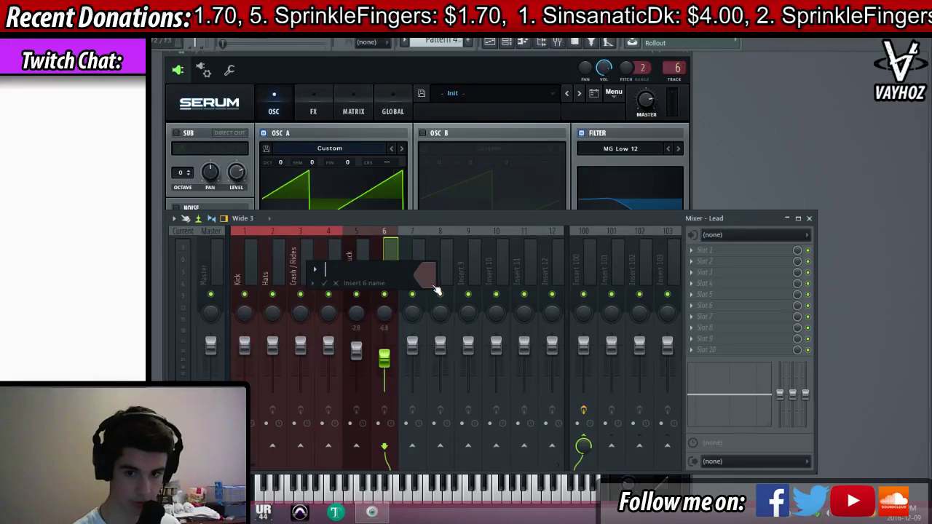
pyautogui.press('Return')
pyautogui.press('Escape')
pyautogui.press('Escape')
# Route the Massive Lead channel to mixer track 7 and close its window
pyautogui.click(313, 340)
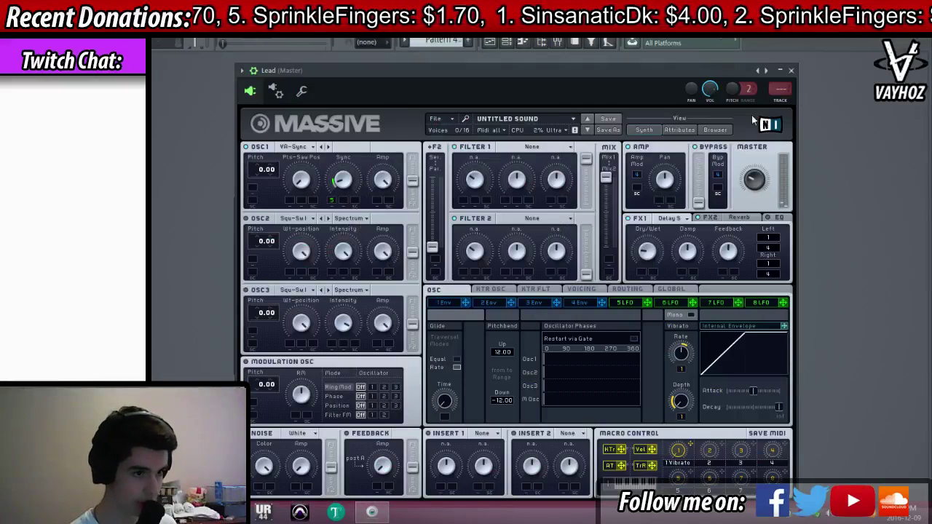
pyautogui.click(789, 102)
pyautogui.press('Escape')
pyautogui.press('Escape')
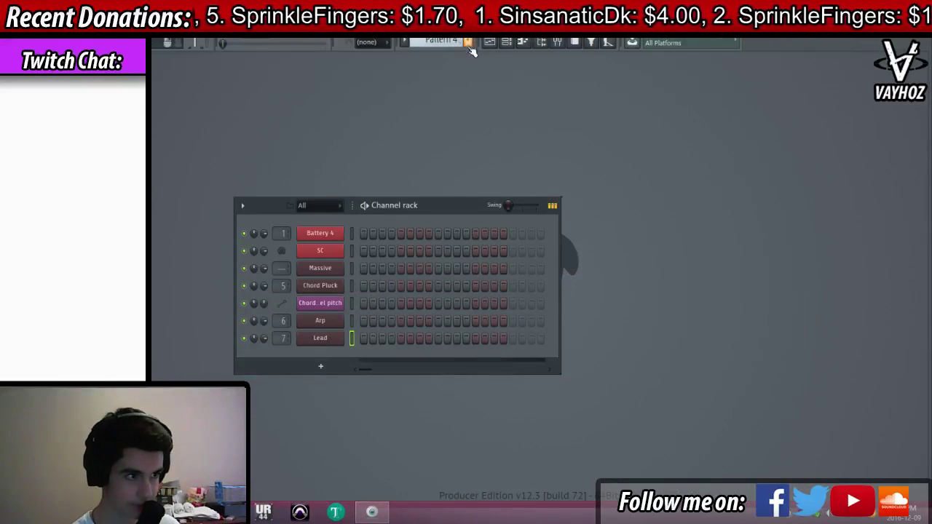
# Open the Massive Lead's empty piano roll in Pattern 4
pyautogui.rightClick(341, 337)
pyautogui.click(380, 337)
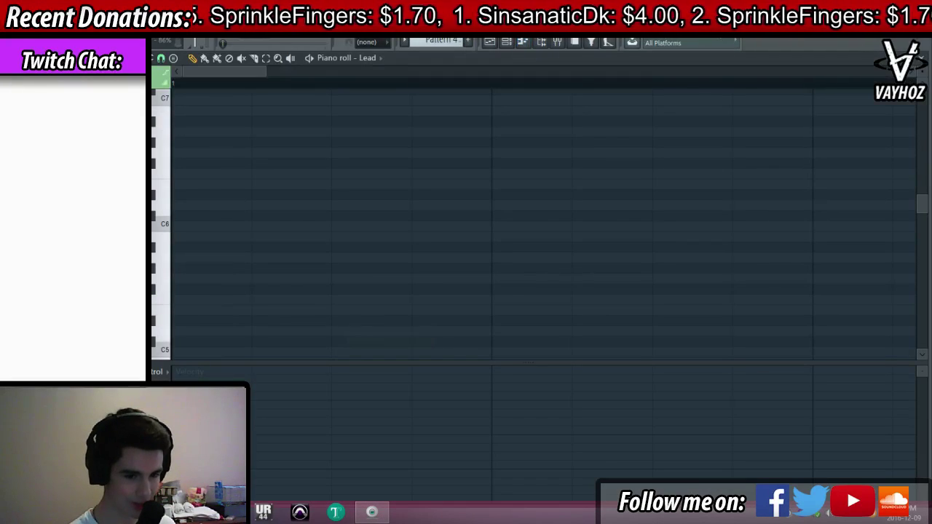
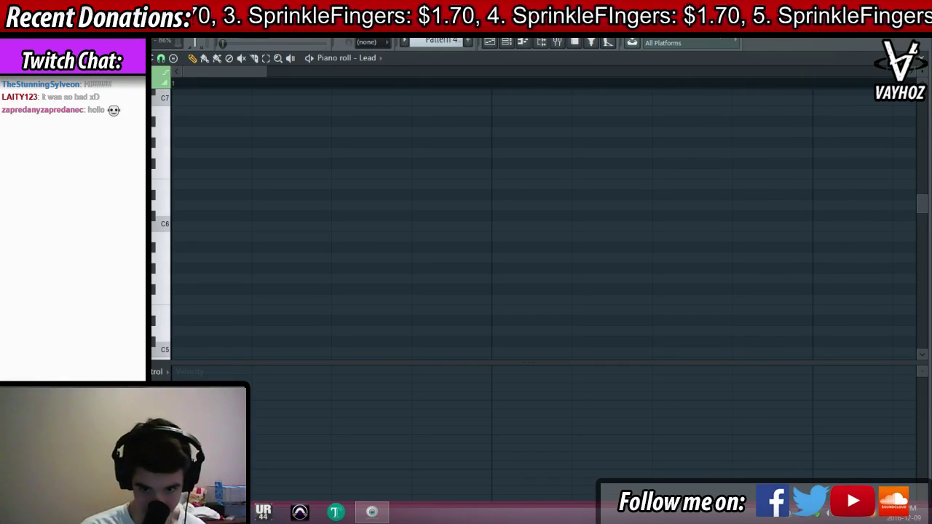
pyautogui.scroll(3, 480, 268)
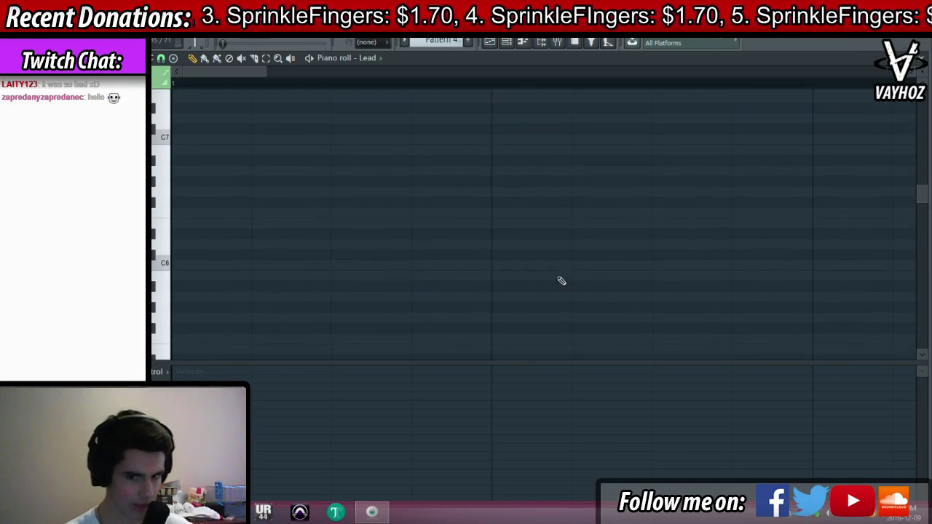
pyautogui.scroll(-2, 618, 256)
pyautogui.press('F7')
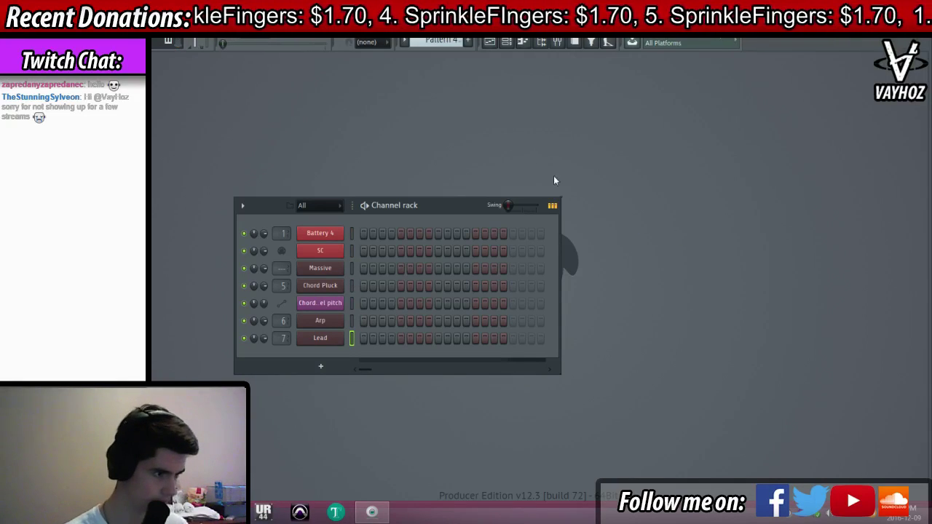
pyautogui.rightClick(341, 337)
pyautogui.click(373, 338)
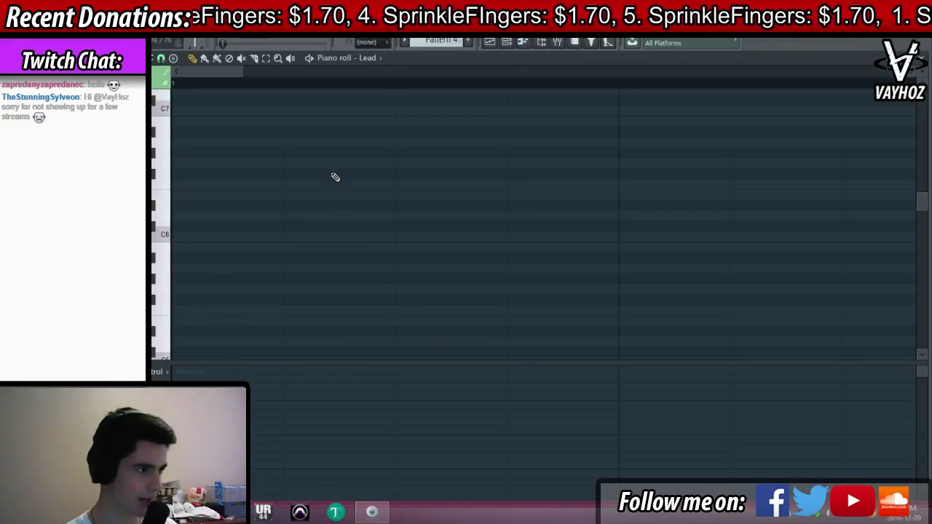
# In the playlist, mute the Pattern 1 and Pattern 3 tracks and play the song
pyautogui.press('F5')
pyautogui.click(187, 117)
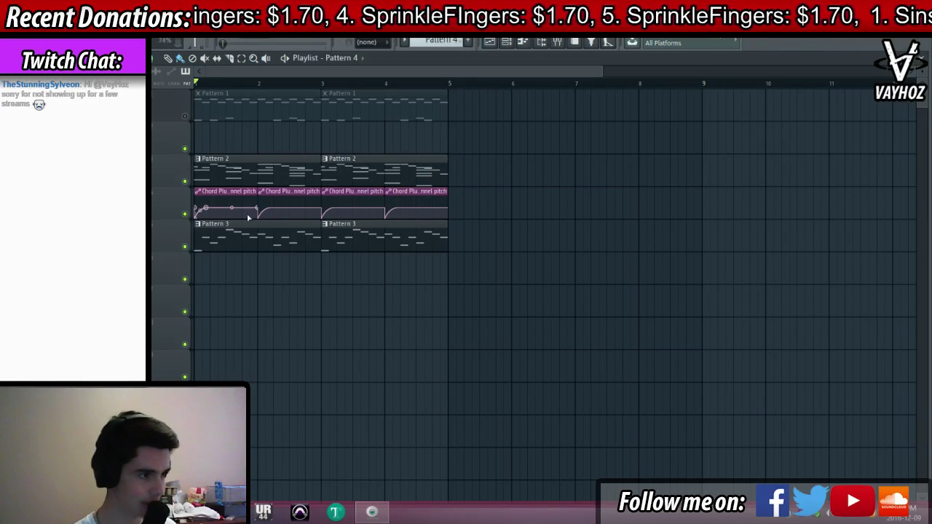
pyautogui.press('space')
pyautogui.click(184, 246)
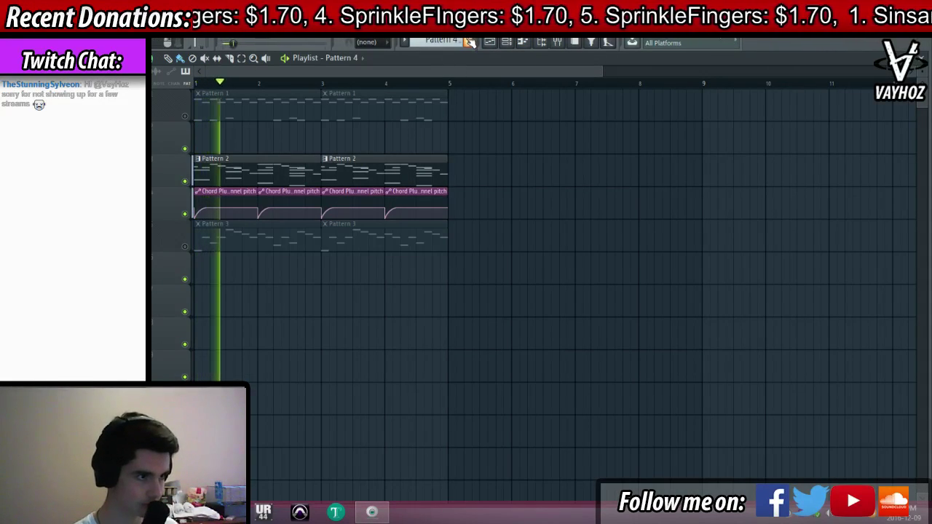
# Unmute the Pattern 3 track in the playlist and check the mixer tracks while the song plays
pyautogui.click(184, 246)
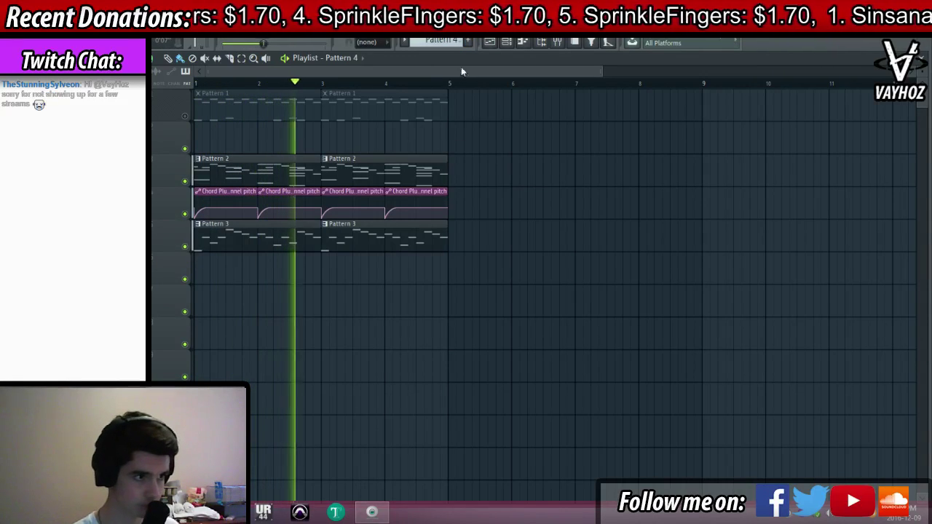
pyautogui.press('F6')
pyautogui.press('F10')
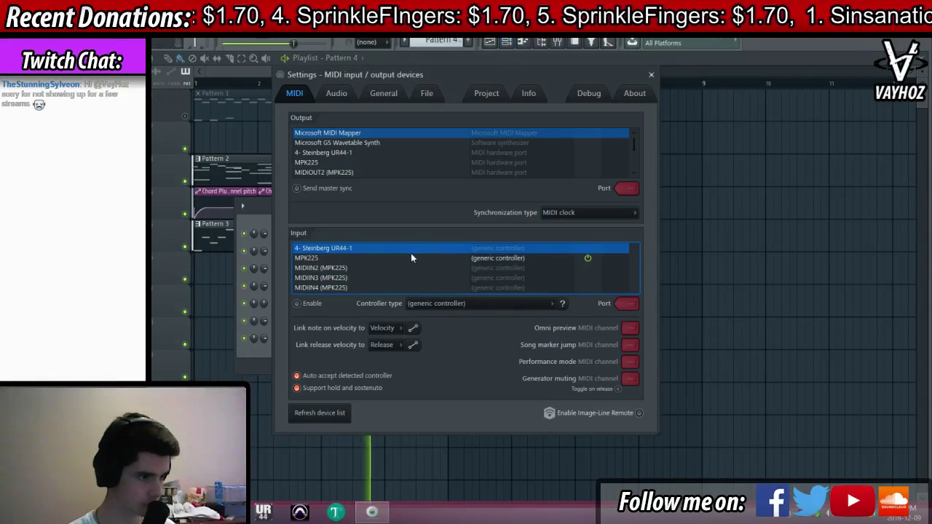
pyautogui.click(651, 76)
pyautogui.press('F9')
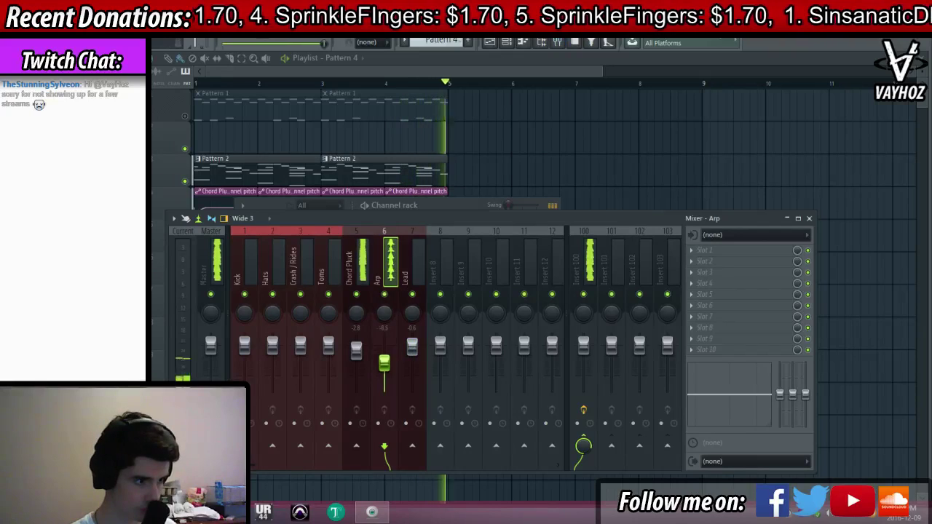
pyautogui.press('F9')
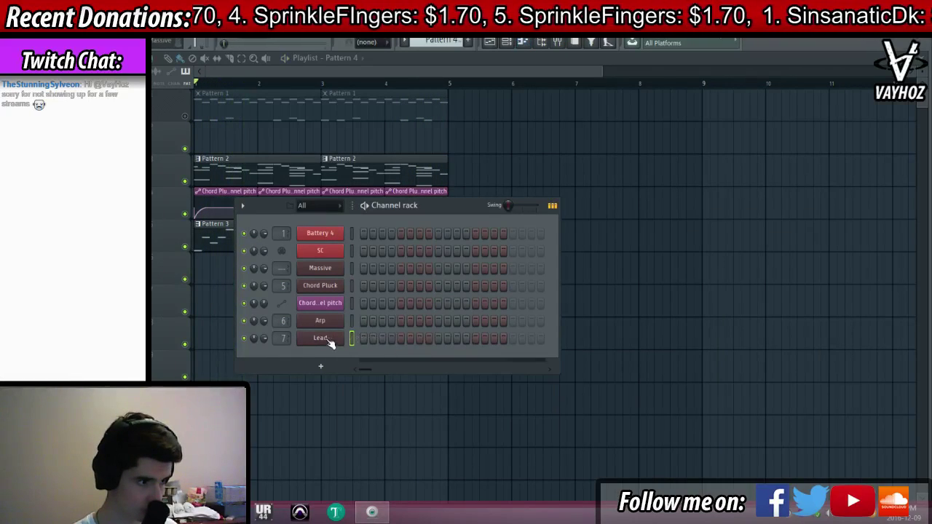
# Open the Lead channel's piano roll in Pattern 4 and try out a starting note
pyautogui.rightClick(320, 338)
pyautogui.click(371, 332)
pyautogui.click(204, 238)
pyautogui.rightClick(204, 239)
pyautogui.click(173, 279)
pyautogui.rightClick(241, 275)
pyautogui.scroll(-6, 240, 300)
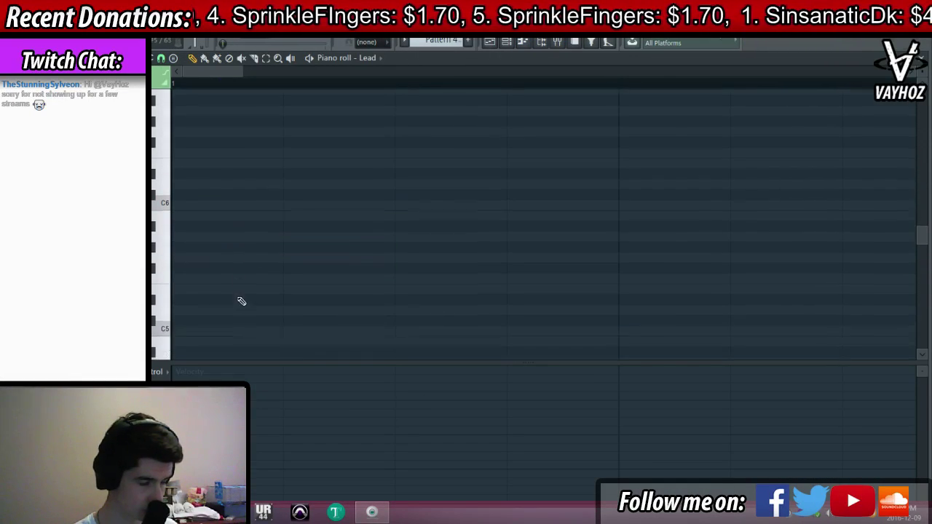
pyautogui.scroll(-2, 232, 272)
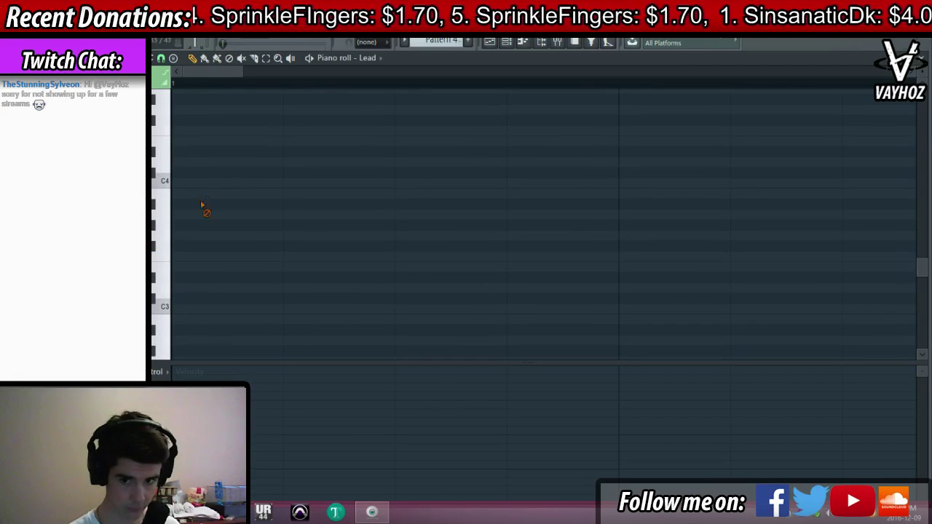
# Draw a one-beat C4 note at the start of the Lead's piano roll
pyautogui.scroll(1, 197, 226)
pyautogui.moveTo(197, 226); pyautogui.dragTo(186, 236)
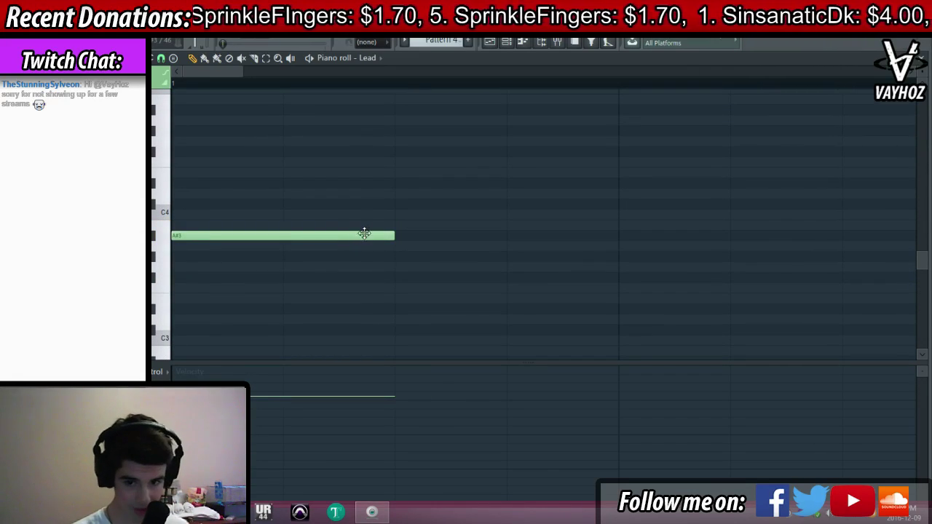
pyautogui.rightClick(295, 236)
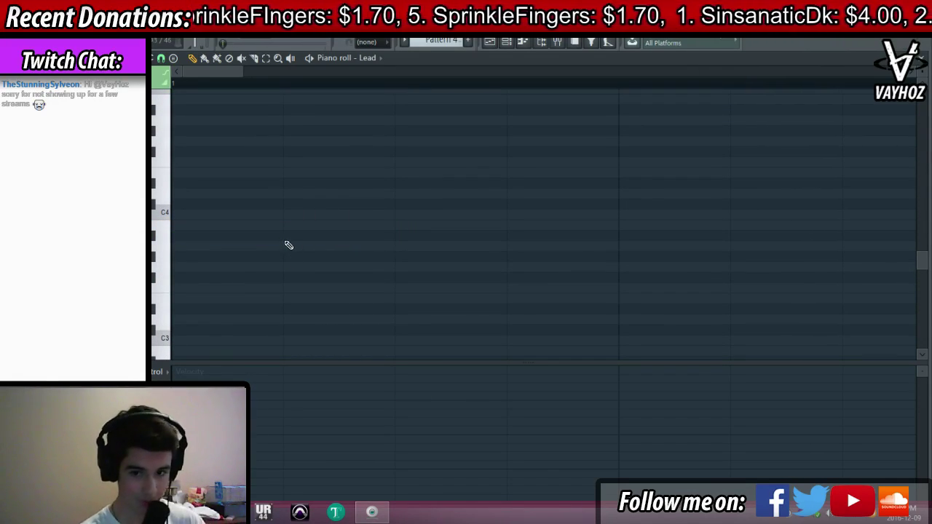
pyautogui.click(191, 204)
pyautogui.rightClick(187, 204)
pyautogui.click(187, 215)
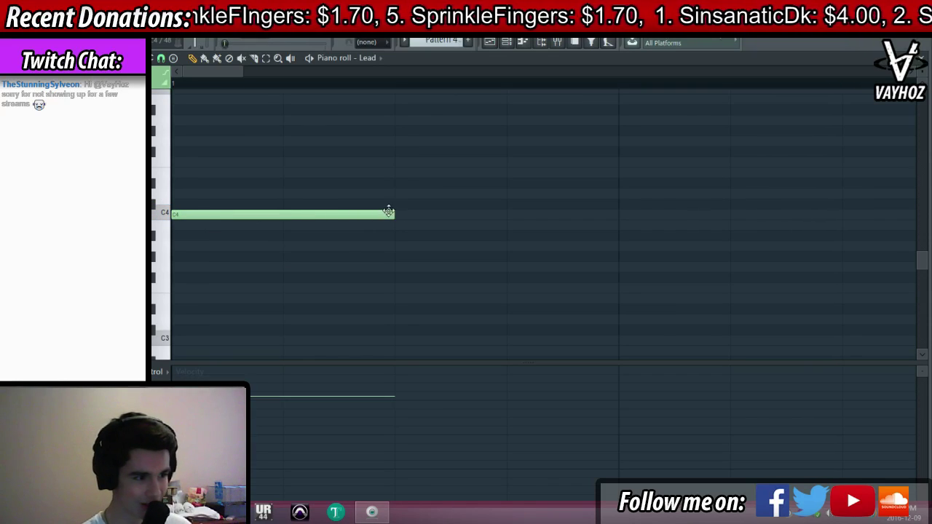
pyautogui.moveTo(394, 214); pyautogui.dragTo(614, 214)
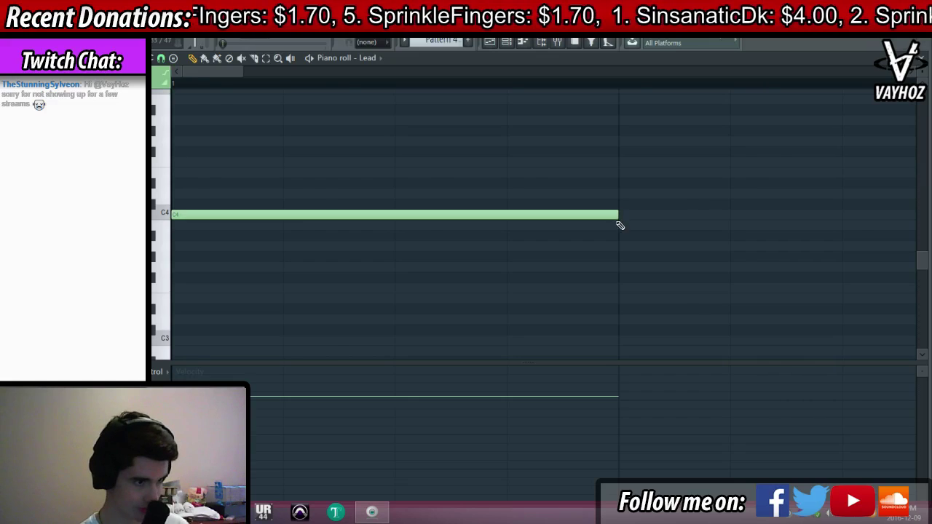
# Place Pattern 4 at bar 1 of the playlist, on the track below Pattern 3, and play the song briefly
pyautogui.press('F5')
pyautogui.click(200, 272)
pyautogui.press('space')
pyautogui.press('F6')
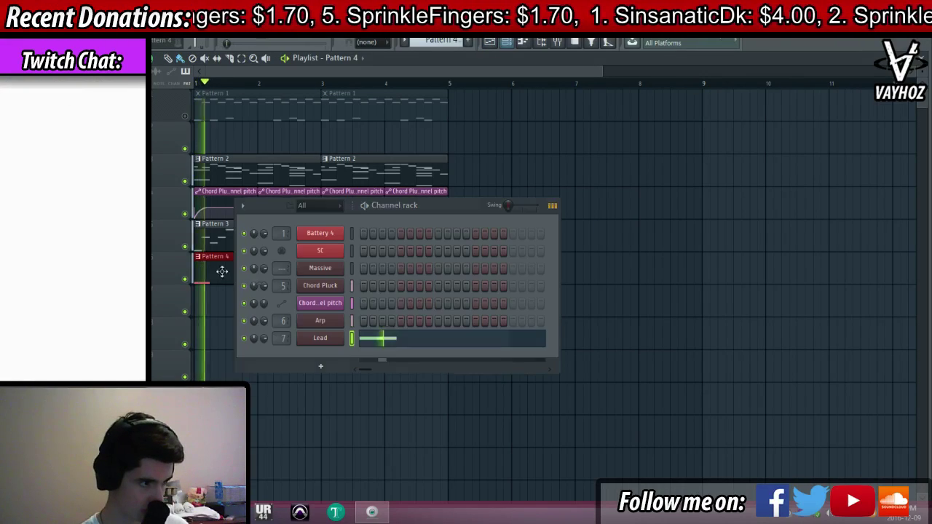
pyautogui.press('space')
# Create an automation clip for the Lead channel's pitch
pyautogui.click(321, 338)
pyautogui.rightClick(733, 88)
pyautogui.click(758, 166)
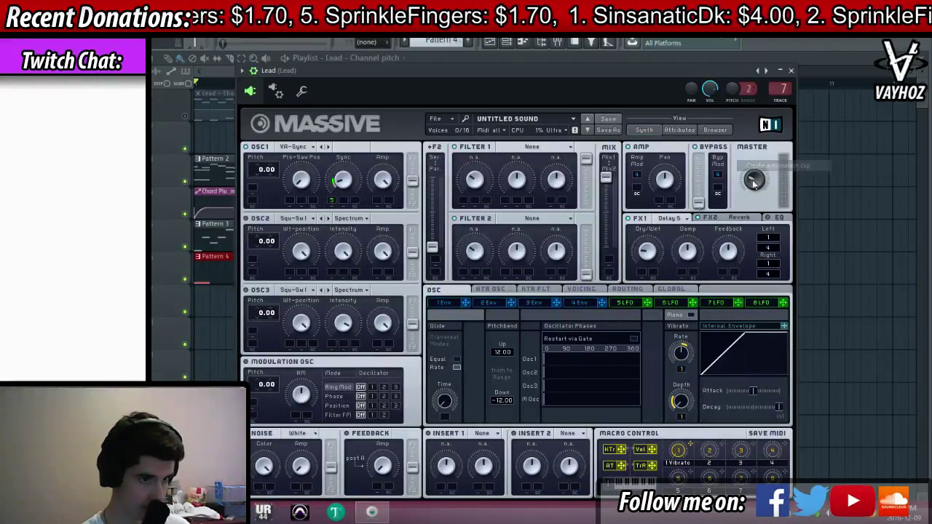
# Unmute the Pattern 1 track and move the Lead pitch automation clip to the track below Pattern 4
pyautogui.press('F5')
pyautogui.click(186, 117)
pyautogui.moveTo(212, 100); pyautogui.dragTo(211, 297)
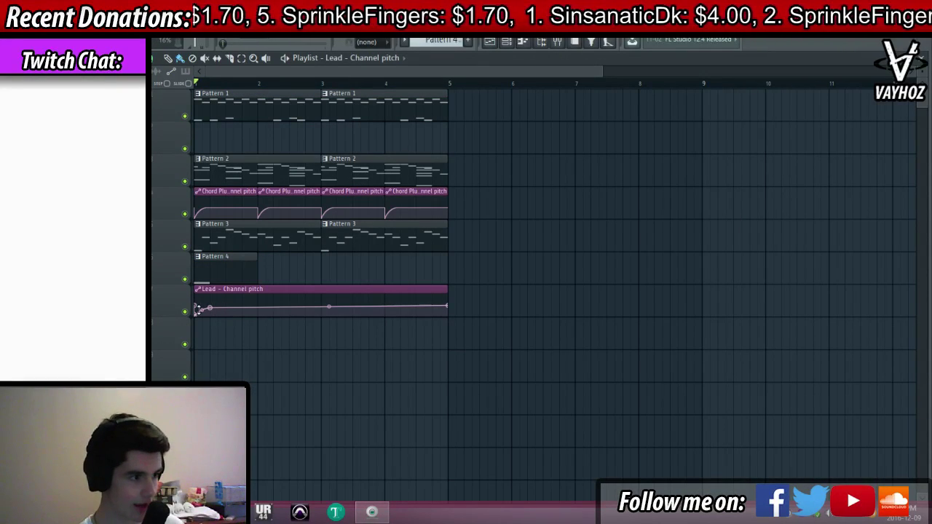
# Copy the 50% value of the Lead pitch clip's end point onto its point at beat 2
pyautogui.rightClick(447, 306)
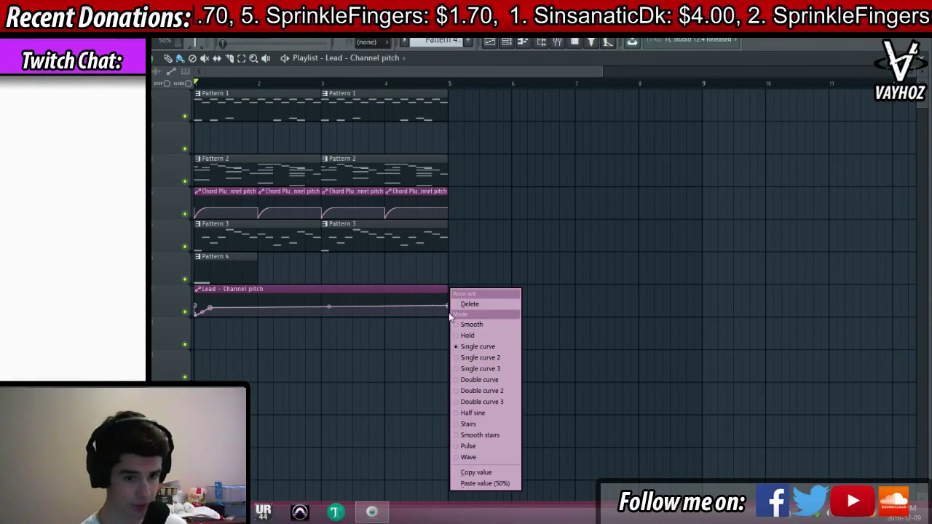
pyautogui.click(499, 473)
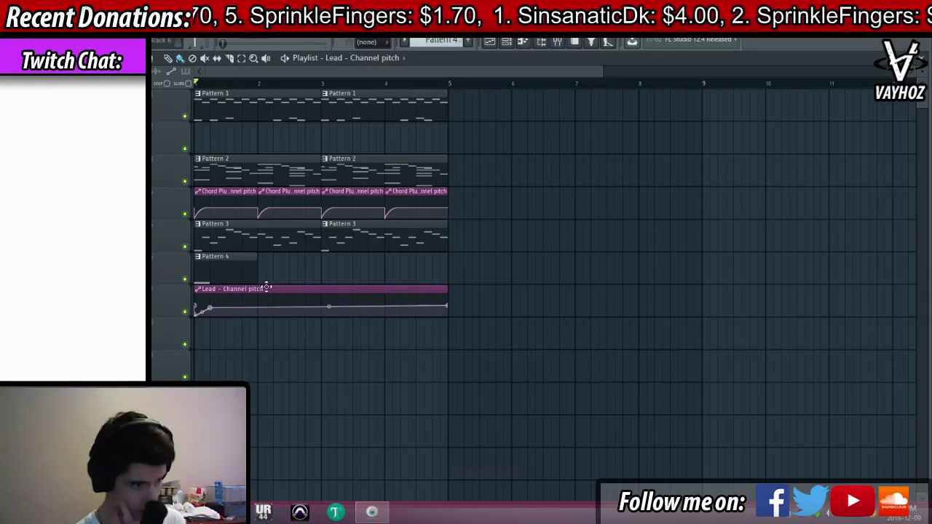
pyautogui.rightClick(209, 309)
pyautogui.click(255, 484)
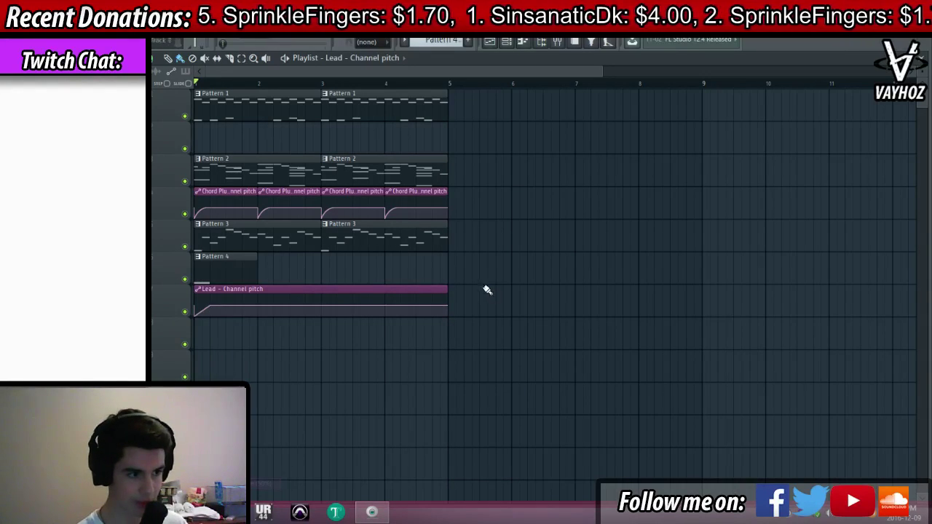
# Delete the Lead pitch clip's end point so the clip is one beat long, and play the song
pyautogui.rightClick(447, 306)
pyautogui.click(458, 313)
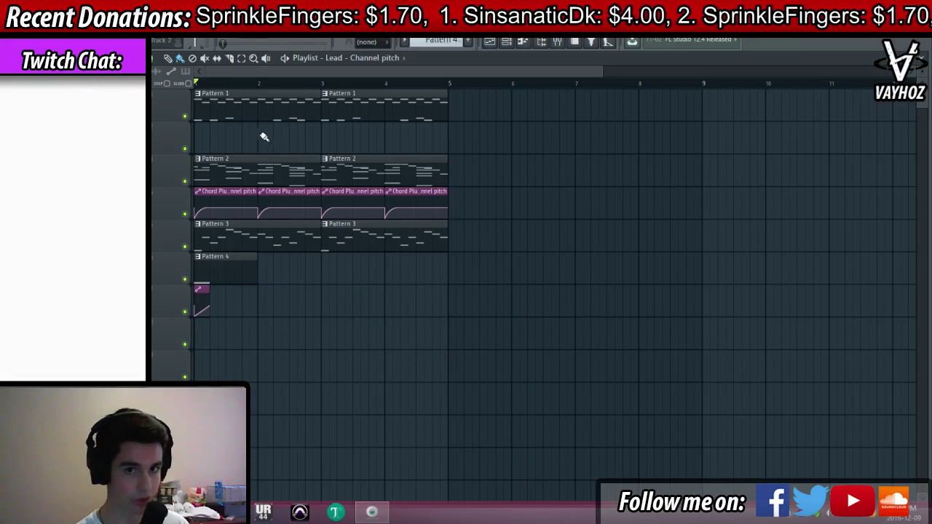
pyautogui.scroll(6, 230, 86)
pyautogui.press('space')
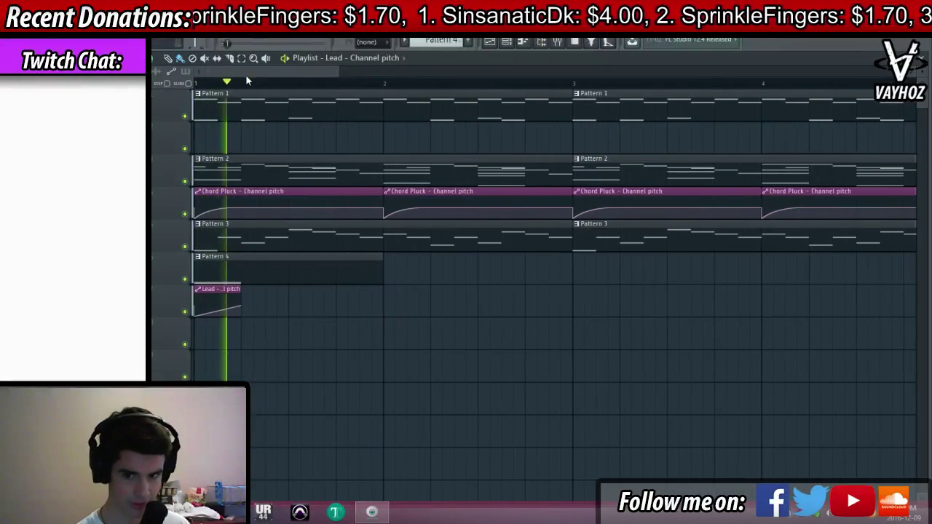
# Change the piano roll's snap setting, raise the Lead's one-beat note in Pattern 4 to C5, and play the song
pyautogui.doubleClick(241, 277)
pyautogui.click(255, 204)
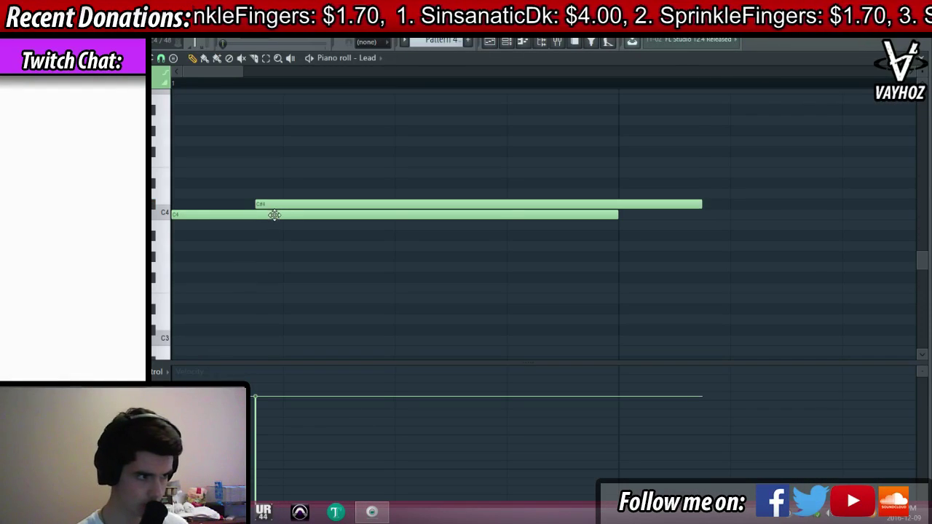
pyautogui.rightClick(273, 205)
pyautogui.click(161, 58)
pyautogui.click(185, 99)
pyautogui.moveTo(254, 215); pyautogui.dragTo(239, 112)
pyautogui.rightClick(246, 115)
pyautogui.moveTo(188, 145); pyautogui.dragTo(164, 150)
pyautogui.press('F5')
pyautogui.press('space')
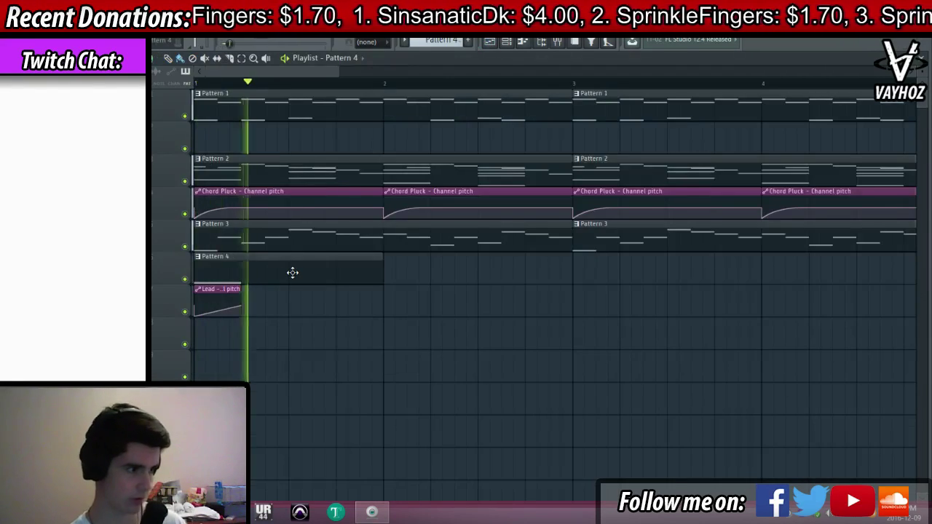
# Bend the Lead pitch clip's ramp into a late-rising curve, shorten the clip to half a beat, and play it
pyautogui.doubleClick(293, 273)
pyautogui.press('F5')
pyautogui.press('space')
pyautogui.moveTo(218, 310); pyautogui.dragTo(223, 308)
pyautogui.press('space')
pyautogui.press('space')
pyautogui.click(241, 273)
pyautogui.press('space')
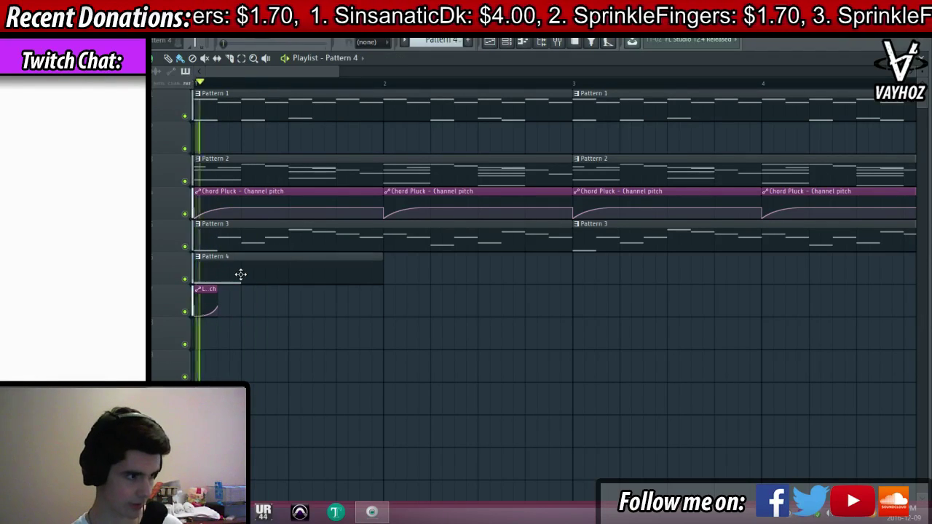
pyautogui.press('F7')
pyautogui.press('space')
pyautogui.press('F5')
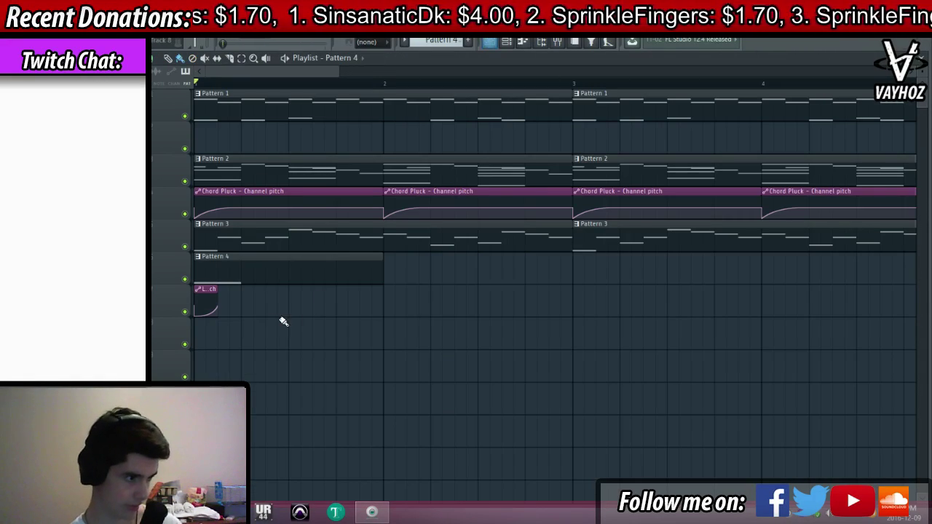
# Lengthen the Lead pitch clip to three quarters of a beat and reopen Pattern 4's piano roll while testing playback
pyautogui.moveTo(217, 307); pyautogui.dragTo(237, 307)
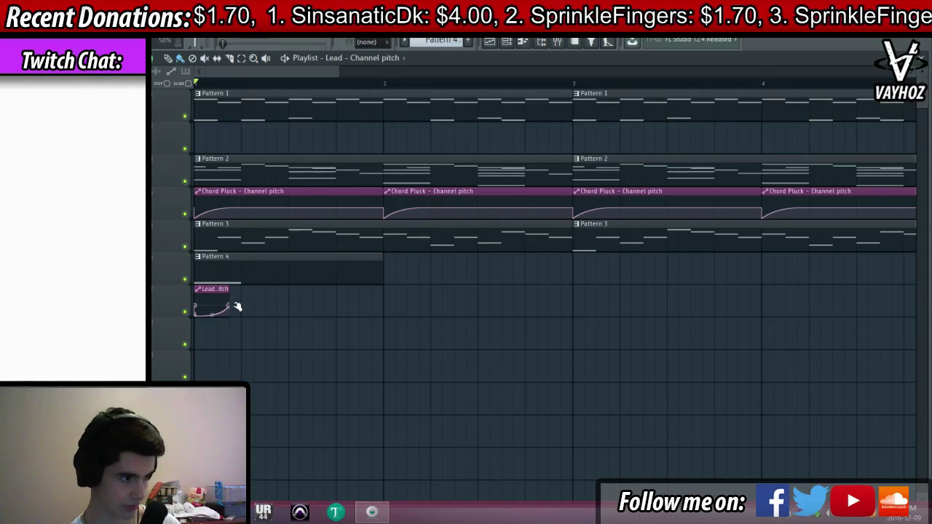
pyautogui.doubleClick(258, 265)
pyautogui.press('space')
pyautogui.press('space')
# Extend the Lead's C5 note to two beats, lengthen the pitch clip to one beat, and play the song
pyautogui.scroll(-4, 545, 83)
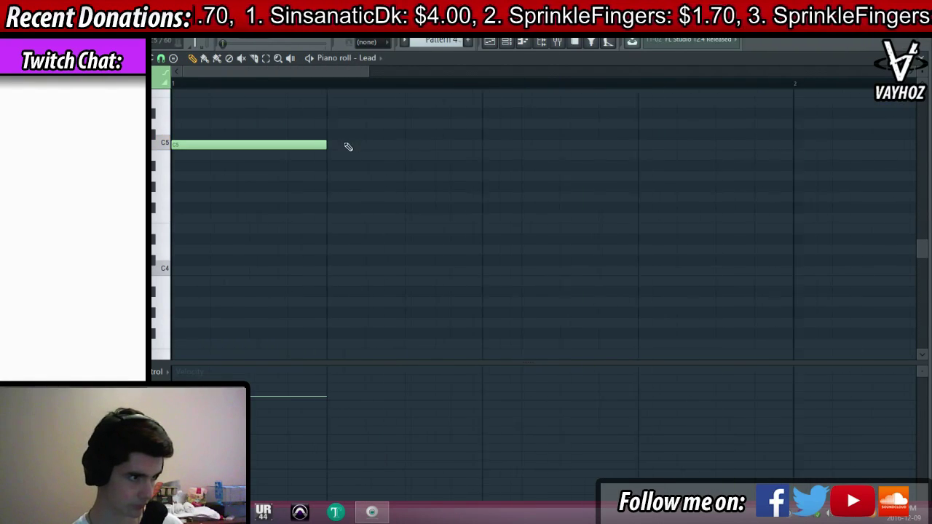
pyautogui.moveTo(348, 146); pyautogui.dragTo(457, 141)
pyautogui.press('F5')
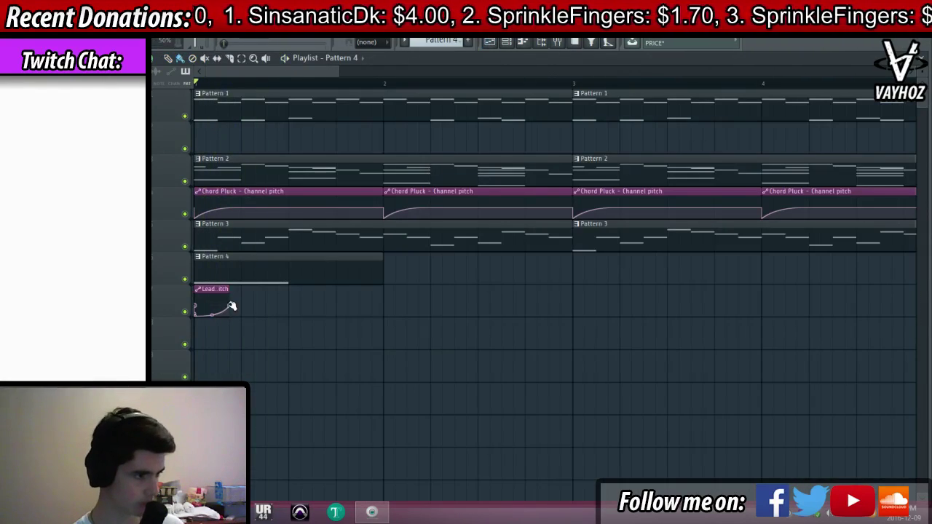
pyautogui.moveTo(230, 306); pyautogui.dragTo(241, 307)
pyautogui.press('space')
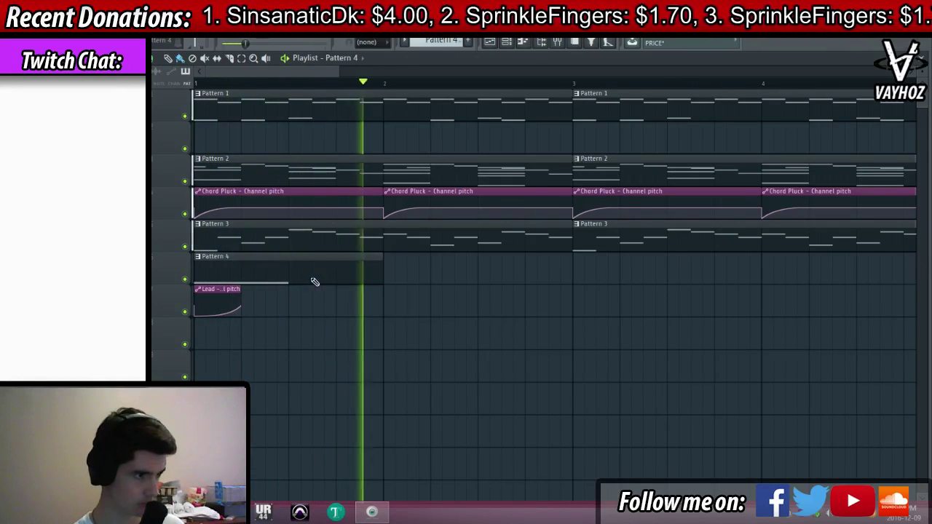
# In the Lead's piano roll, draw descending half-beat notes A#4, A4 and G4 starting on beat 4 of bar 1
pyautogui.doubleClick(315, 281)
pyautogui.scroll(-5, 464, 90)
pyautogui.scroll(4, 337, 202)
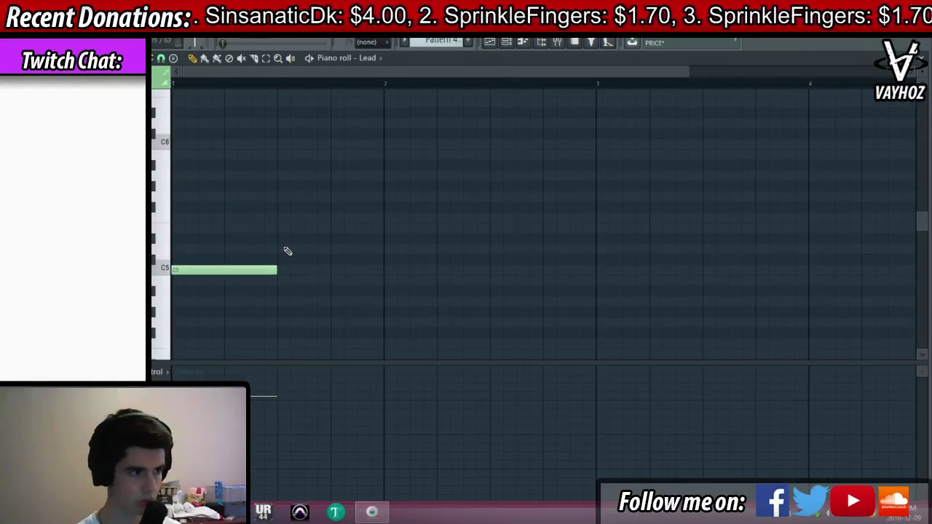
pyautogui.moveTo(279, 291); pyautogui.dragTo(332, 291)
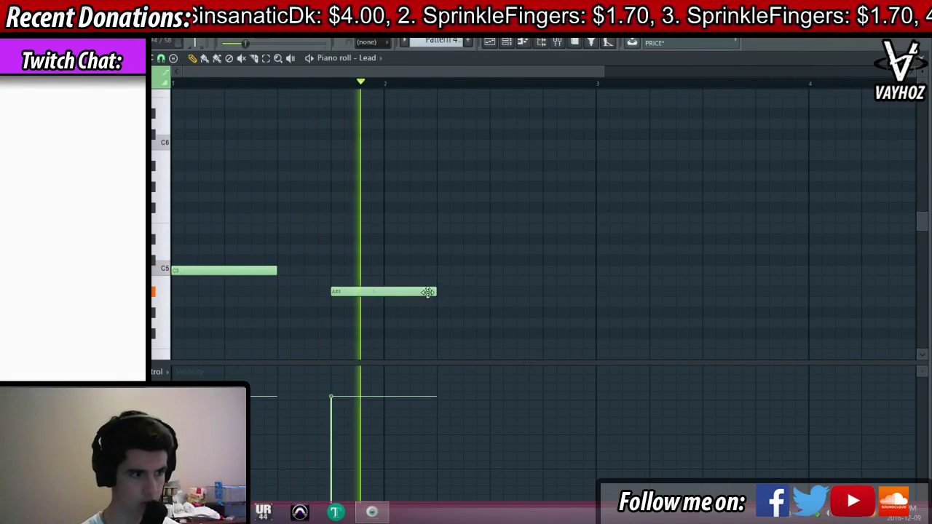
pyautogui.press('space')
pyautogui.moveTo(437, 292); pyautogui.dragTo(366, 301)
pyautogui.scroll(-3, 371, 294)
pyautogui.moveTo(387, 271); pyautogui.dragTo(388, 254)
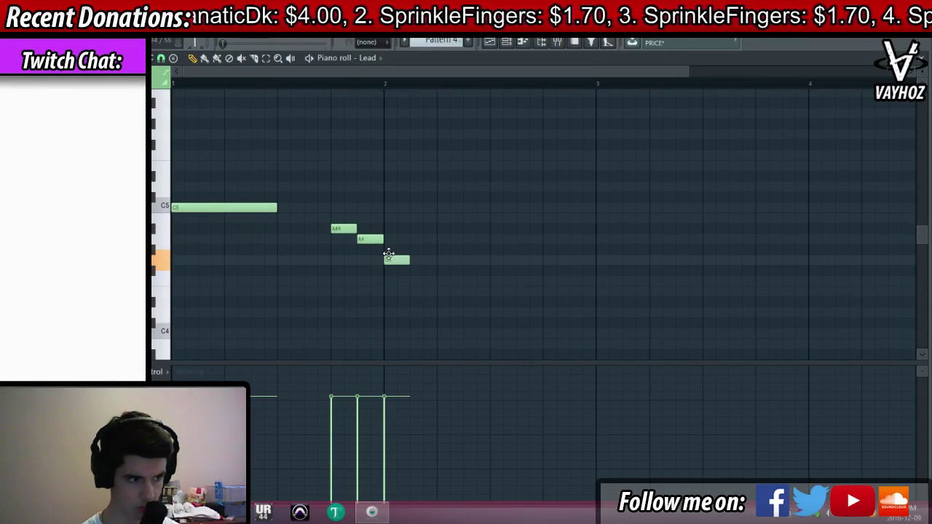
# Continue the descending Lead run in bar 2 with half-beat notes F4, D4, C#4 and C4
pyautogui.click(422, 281)
pyautogui.click(450, 312)
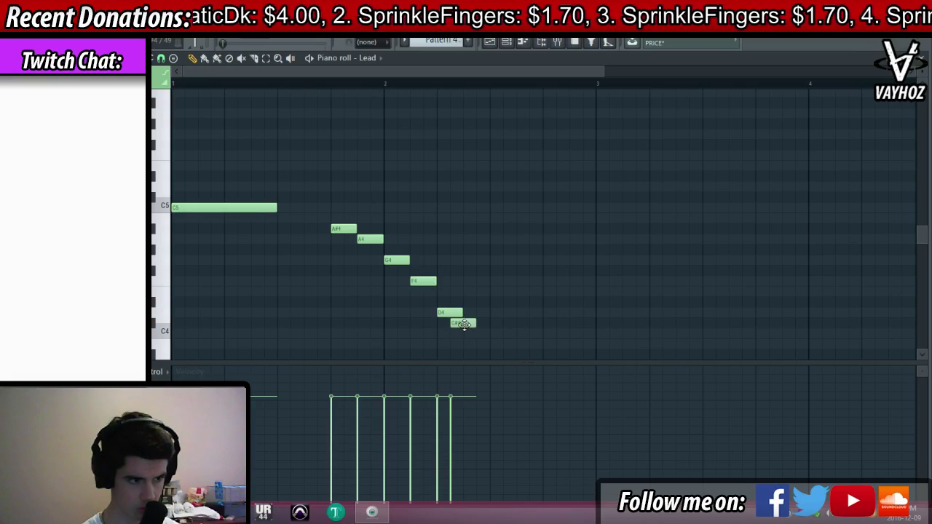
pyautogui.click(470, 323)
pyautogui.click(495, 333)
# Finish the Lead run up to bar 3 with quarter-beat A3 and G3 and half-beat F3 and D3 notes, and play it
pyautogui.scroll(-2, 528, 302)
pyautogui.click(524, 275)
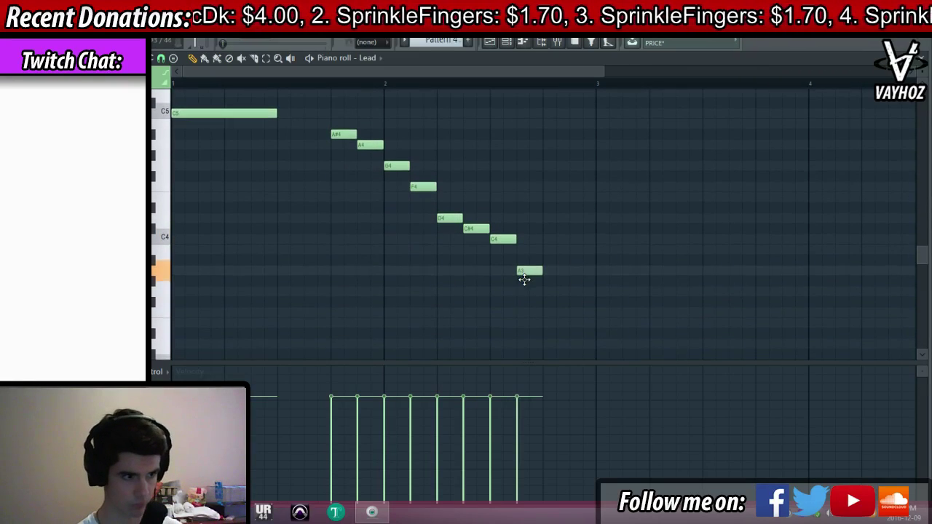
pyautogui.click(536, 292)
pyautogui.click(549, 313)
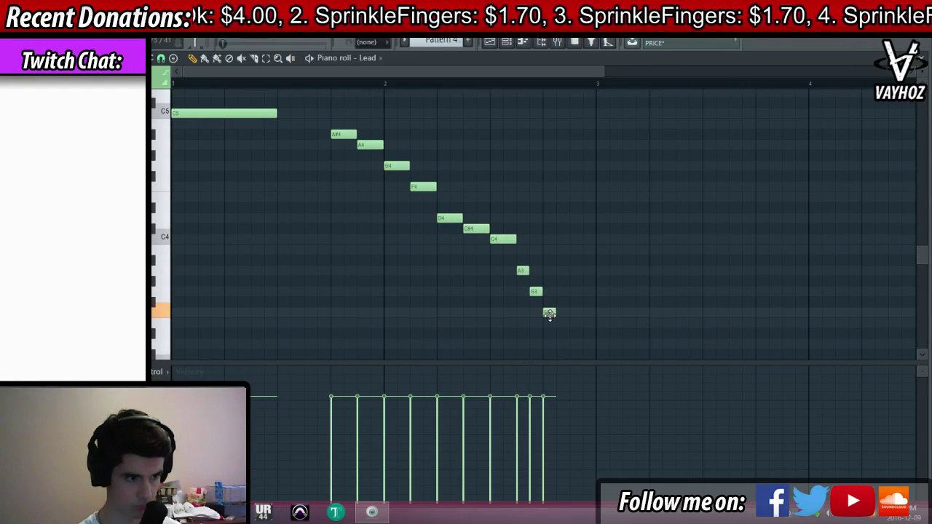
pyautogui.click(572, 334)
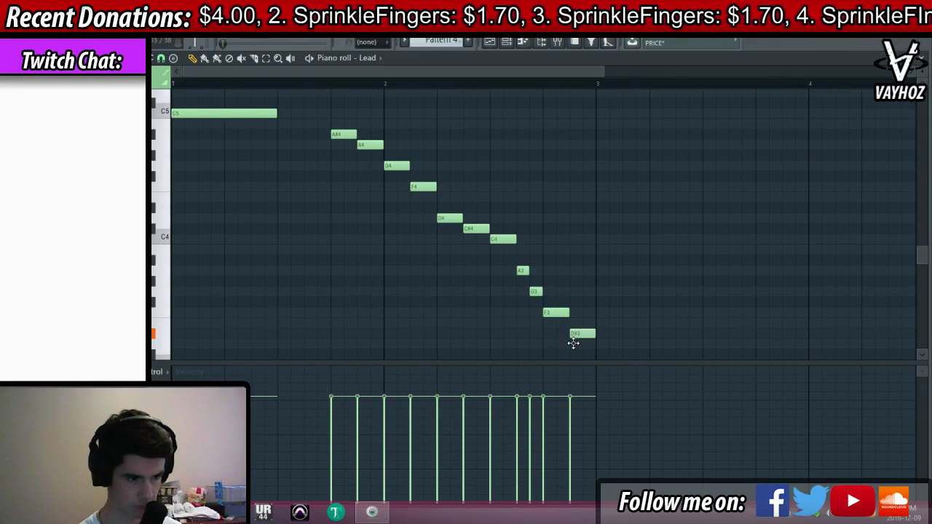
pyautogui.moveTo(573, 343); pyautogui.dragTo(570, 345)
pyautogui.press('space')
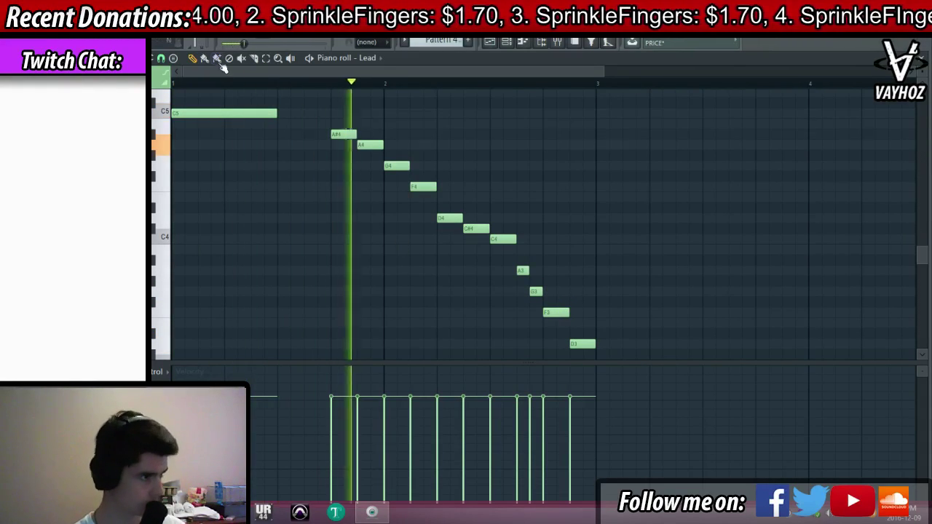
pyautogui.press('space')
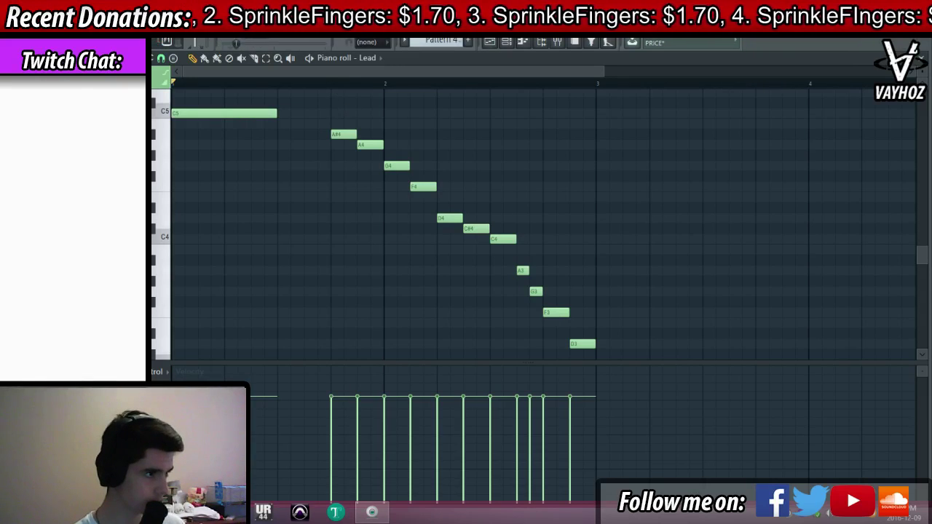
# Lower every Lead note after the A#4 by two semitones, making the run G4 down to C3, and play it
pyautogui.click(336, 84)
pyautogui.press('space')
pyautogui.press('space')
pyautogui.moveTo(370, 145)
pyautogui.mouseDown()
pyautogui.moveTo(370, 166)
pyautogui.moveTo(437, 219)
pyautogui.moveTo(426, 209)
pyautogui.moveTo(441, 235)
pyautogui.moveTo(663, 349)
pyautogui.mouseUp()
pyautogui.press('space')
pyautogui.press('space')
pyautogui.moveTo(478, 225); pyautogui.dragTo(479, 245)
pyautogui.keyDown('ctrl'); pyautogui.click(486, 225); pyautogui.keyUp('ctrl')
pyautogui.click(441, 86)
pyautogui.press('space')
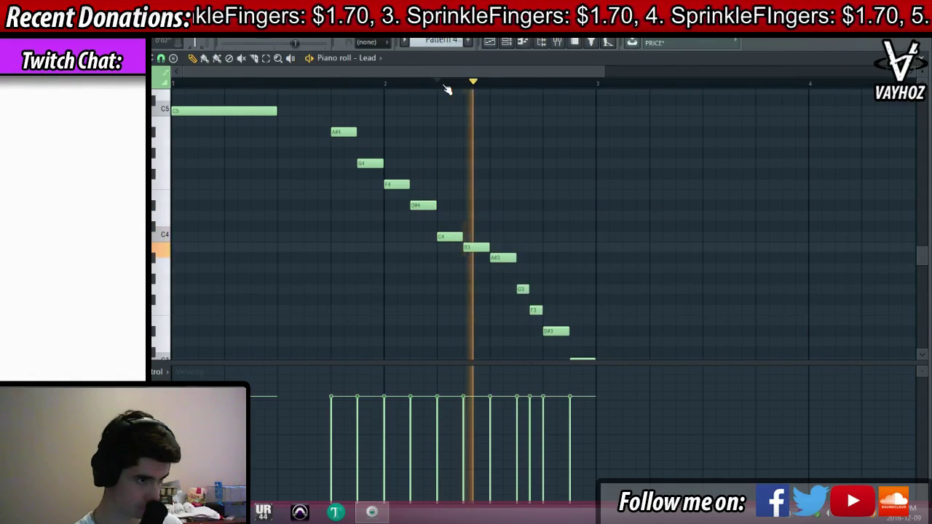
# Play the song, then transpose all the Lead notes in Pattern 4 up one octave, starting from C6
pyautogui.press('space')
pyautogui.press('F5')
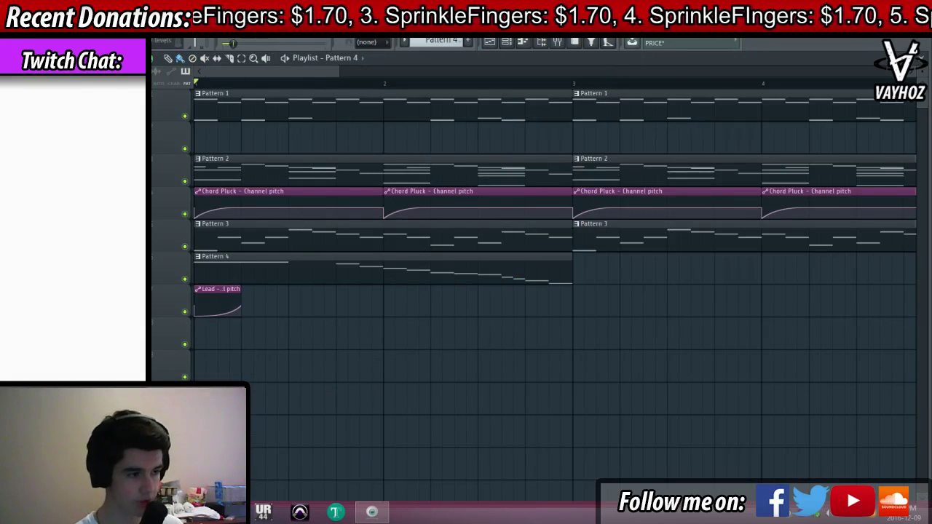
pyautogui.press('space')
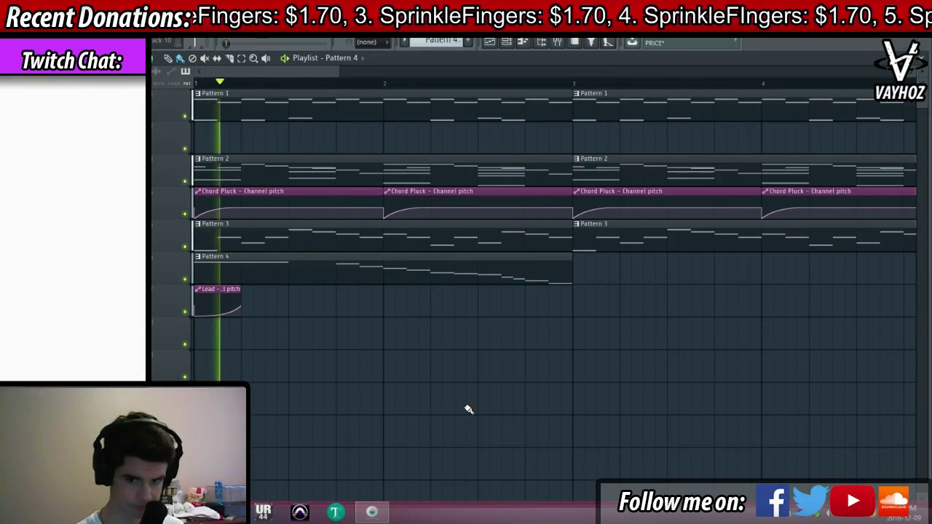
pyautogui.doubleClick(490, 277)
pyautogui.press('space')
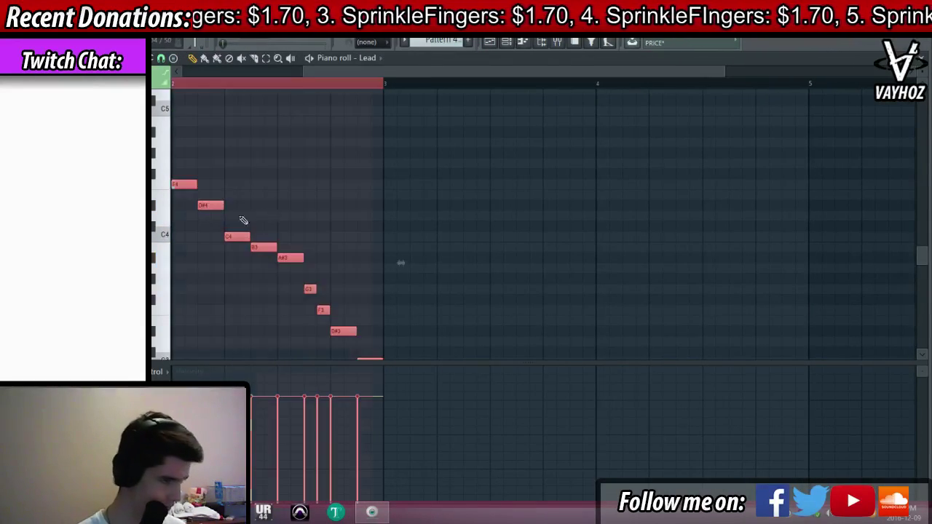
pyautogui.moveTo(243, 220); pyautogui.dragTo(791, 217)
pyautogui.scroll(4, 270, 209)
pyautogui.moveTo(227, 244); pyautogui.dragTo(201, 104)
# Set the mixer levels to -12.1 dB for Arp, -6.3 dB for Chord Pluck and -4.2 dB for Lead during playback
pyautogui.press('F9')
pyautogui.moveTo(384, 363); pyautogui.dragTo(384, 365)
pyautogui.moveTo(357, 350); pyautogui.dragTo(356, 357)
pyautogui.press('space')
pyautogui.moveTo(412, 347); pyautogui.dragTo(413, 353)
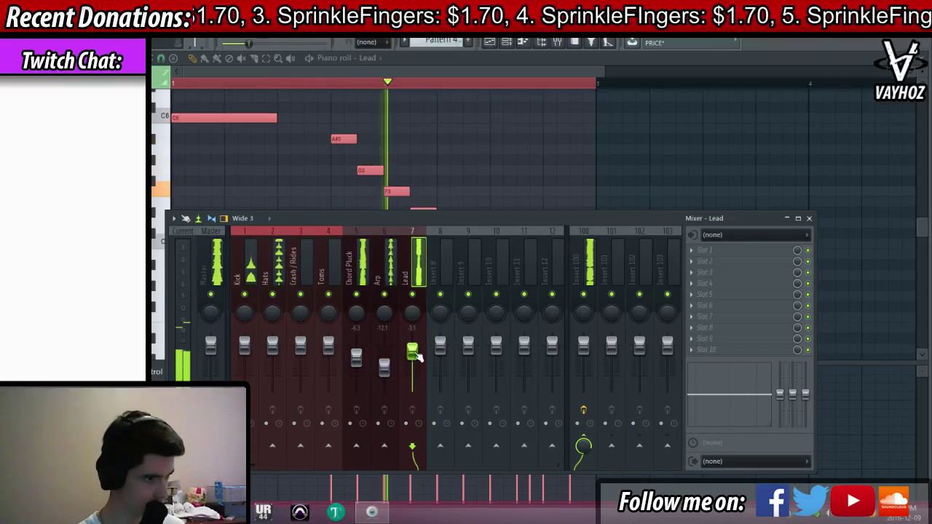
pyautogui.click(442, 169)
pyautogui.press('space')
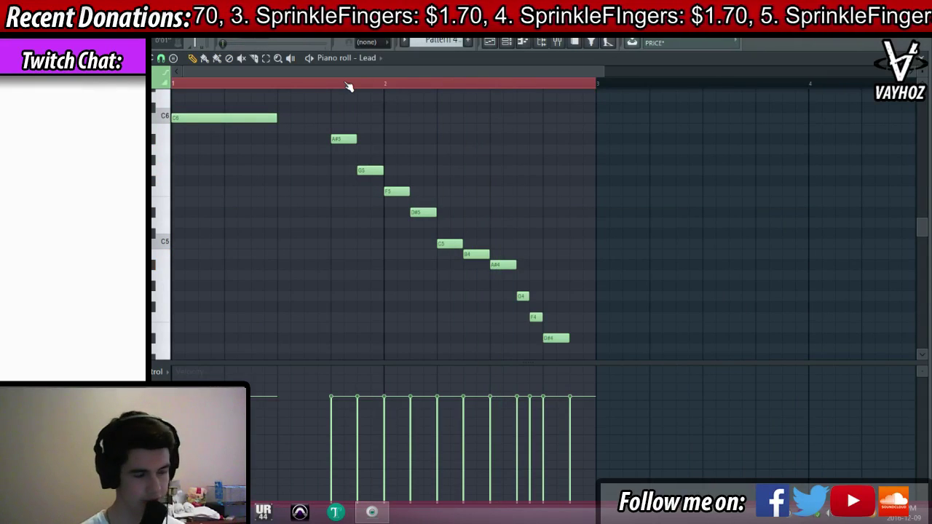
# Play the song from beat 4 of bar 1, lower the Arp mixer track to -15.9 dB and mute it
pyautogui.click(348, 86)
pyautogui.press('F5')
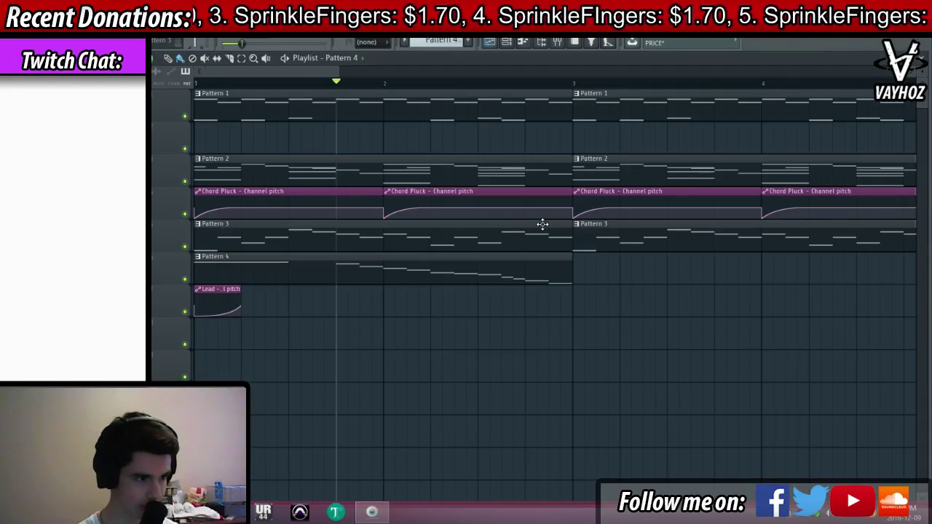
pyautogui.press('space')
pyautogui.press('F9')
pyautogui.moveTo(387, 371); pyautogui.dragTo(391, 372)
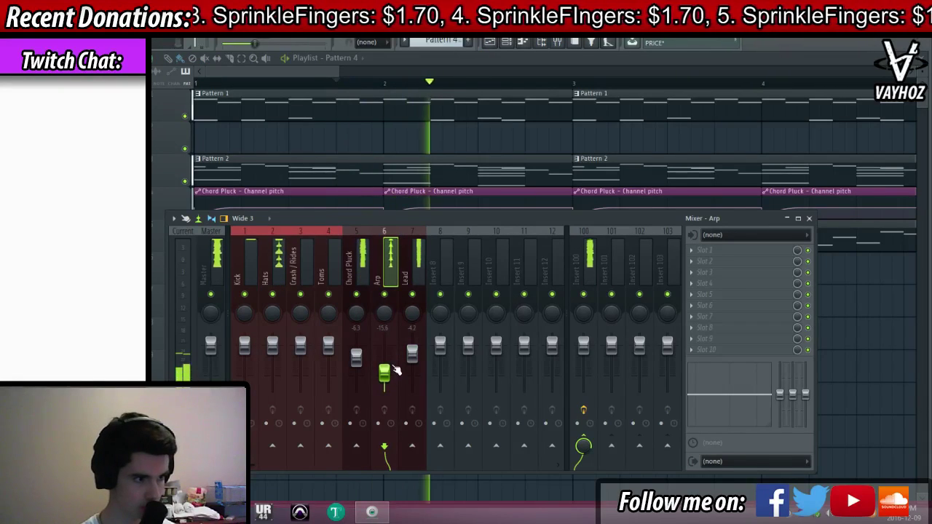
pyautogui.press('space')
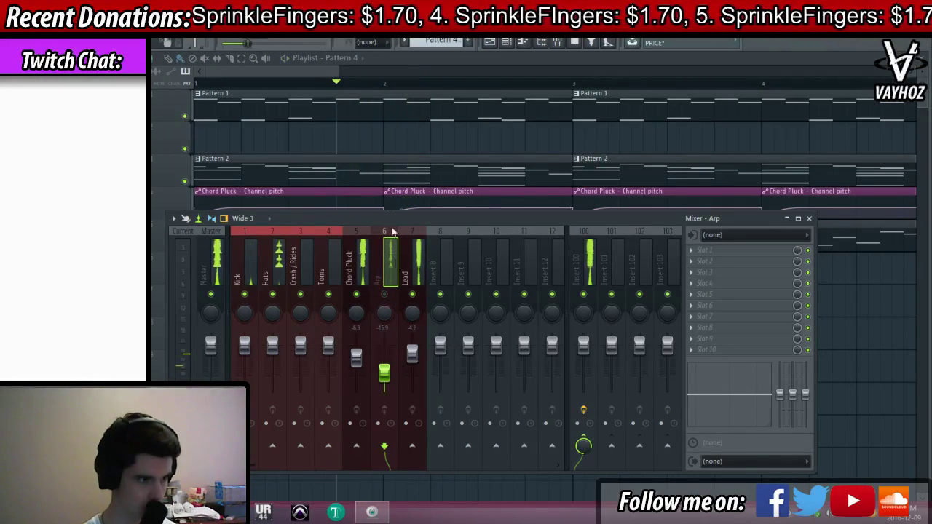
# In Pattern 2's Chord Pluck, extend the C4 on beat 4 of bar 1 to one beat, removing the short lower note after it
pyautogui.click(291, 177)
pyautogui.doubleClick(291, 176)
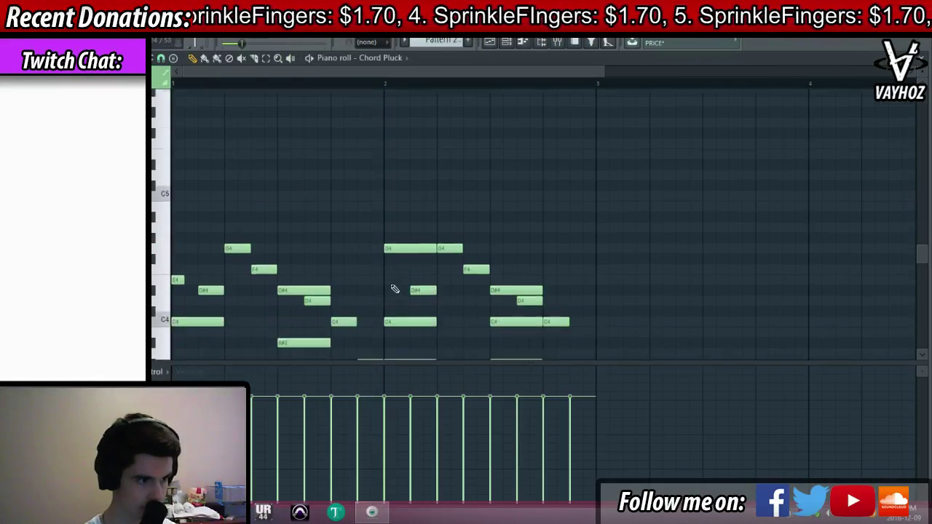
pyautogui.moveTo(356, 245); pyautogui.dragTo(376, 244)
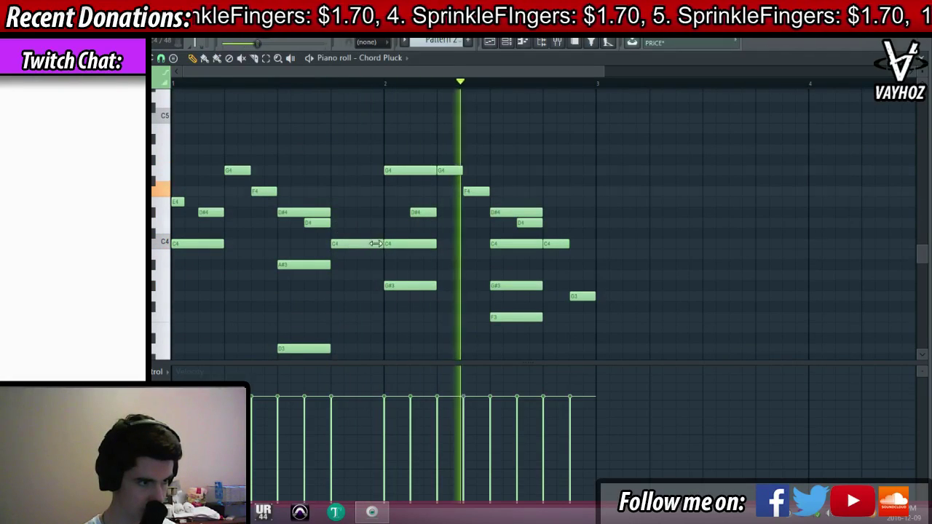
pyautogui.press('space')
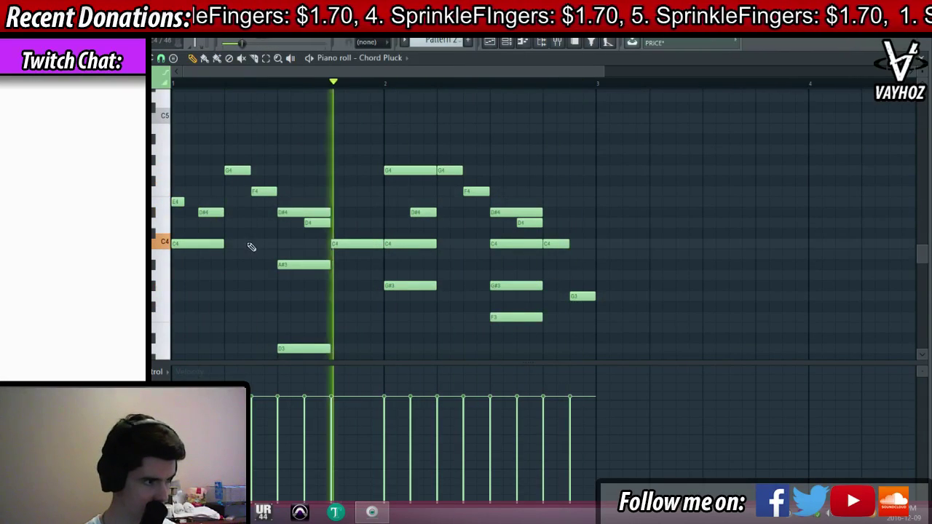
pyautogui.scroll(-4, 251, 233)
pyautogui.scroll(2, 247, 182)
pyautogui.press('space')
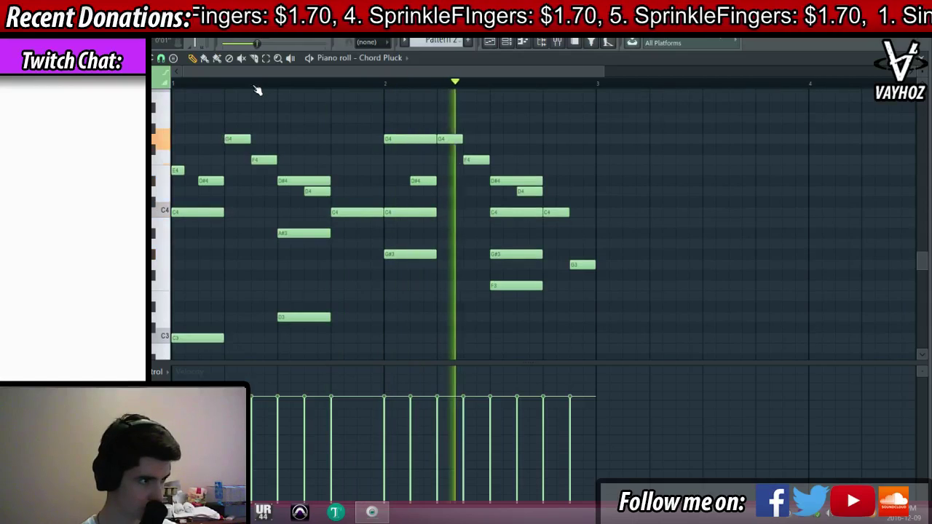
# Play the song, then add a one-beat D#4 note at the start of bar 3 in Pattern 4's Lead
pyautogui.press('F5')
pyautogui.press('space')
pyautogui.rightClick(185, 182)
pyautogui.press('space')
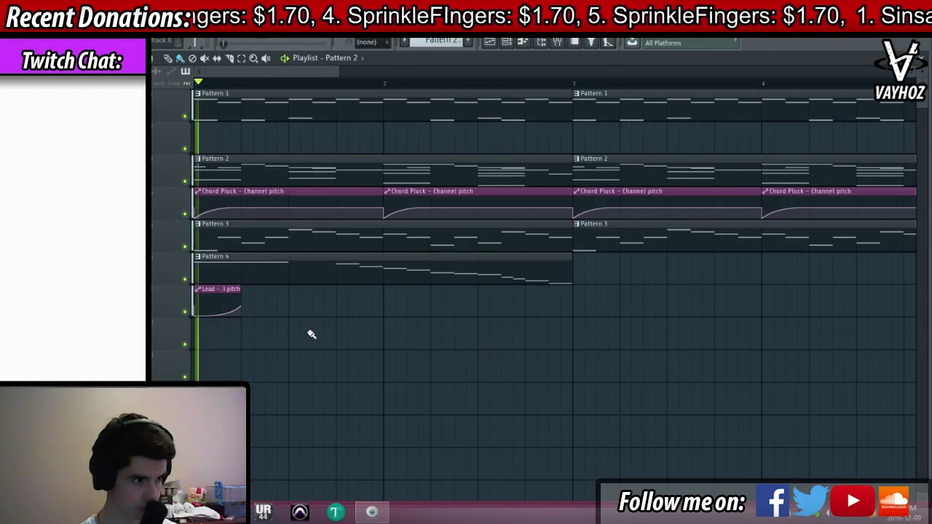
pyautogui.doubleClick(327, 270)
pyautogui.moveTo(415, 113); pyautogui.dragTo(412, 175)
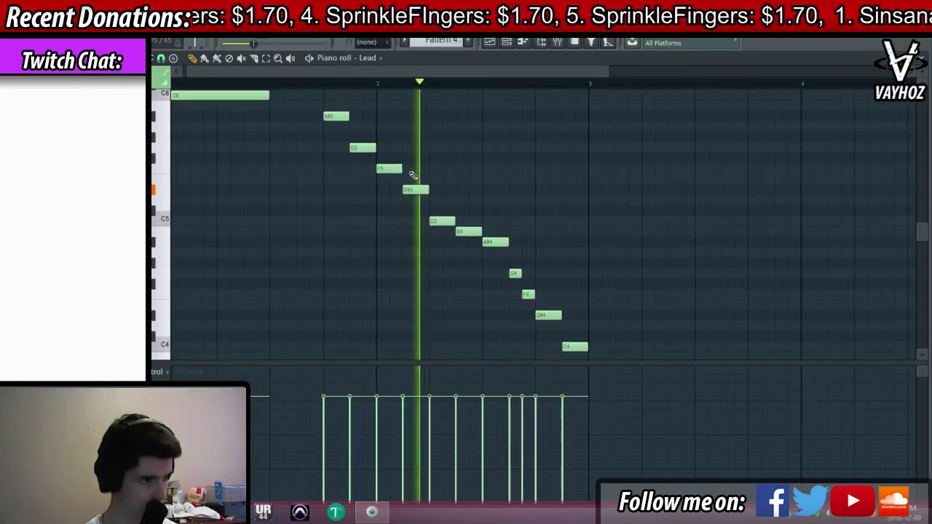
pyautogui.moveTo(549, 179); pyautogui.dragTo(419, 153)
pyautogui.click(458, 299)
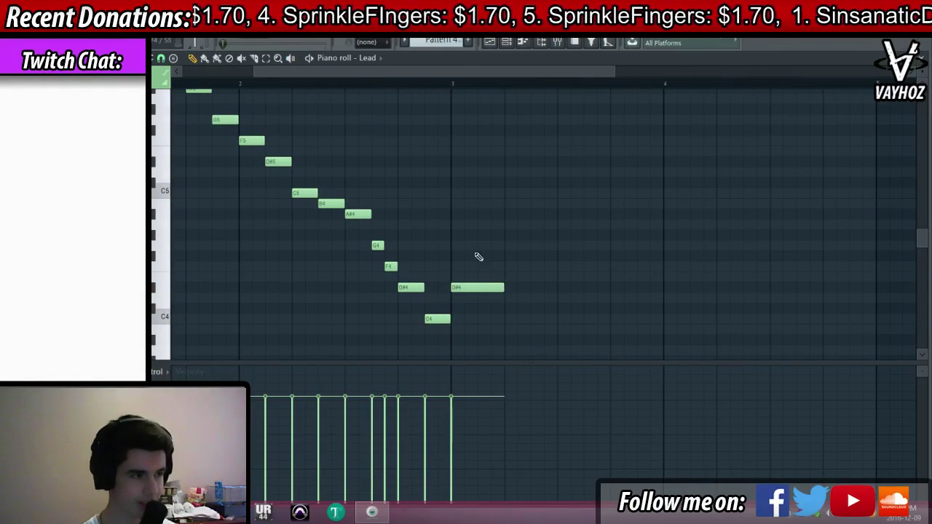
# Try the Lead notes from beat 2 of bar 2 onward an octave higher, play them, and undo the shift
pyautogui.scroll(3, 478, 256)
pyautogui.hscroll(-3, 578, 267)
pyautogui.moveTo(457, 261); pyautogui.dragTo(615, 347)
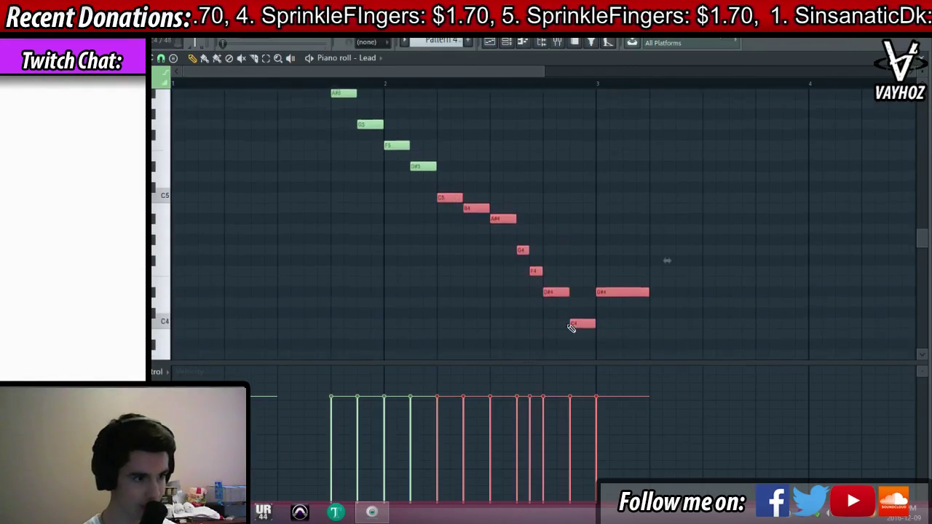
pyautogui.scroll(2, 510, 291)
pyautogui.moveTo(452, 257); pyautogui.dragTo(450, 129)
pyautogui.press('space')
pyautogui.keyDown('ctrl'); pyautogui.click(478, 211); pyautogui.keyUp('ctrl')
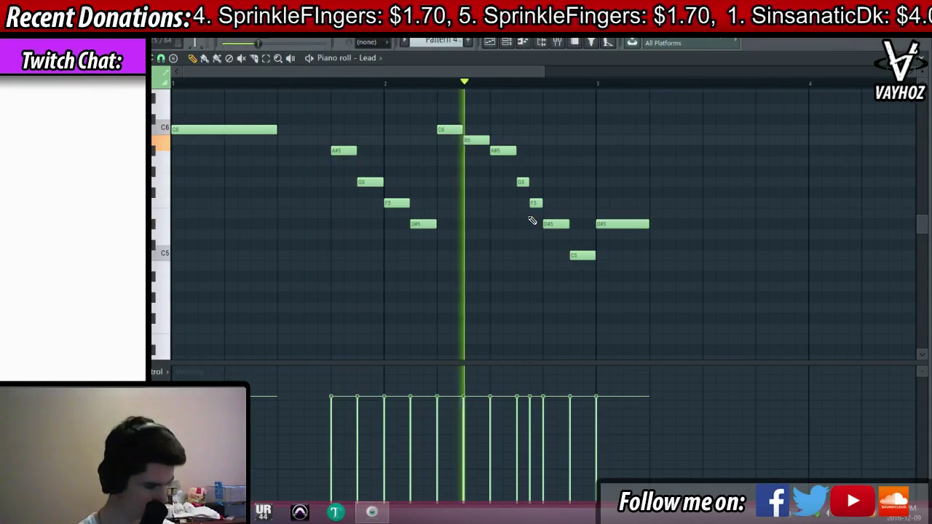
pyautogui.press('space')
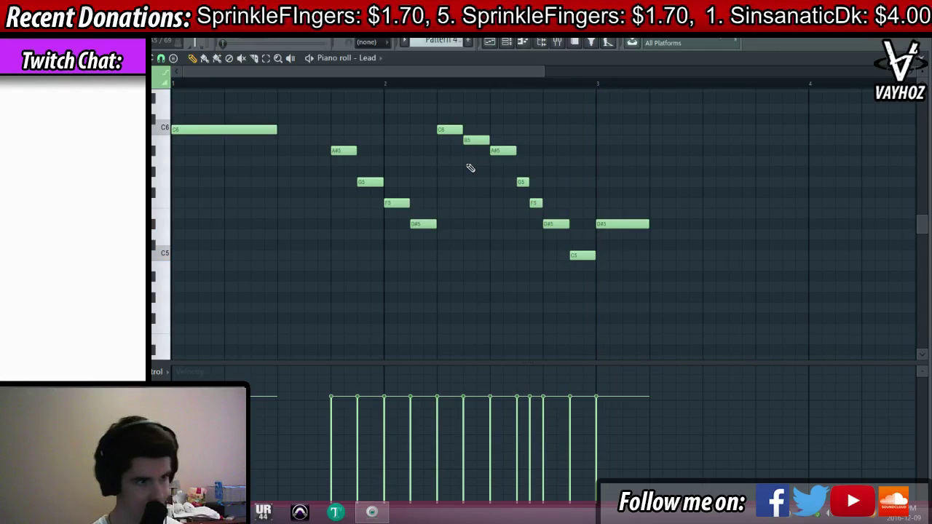
pyautogui.hotkey('ctrl', 'alt', 'z')
pyautogui.hotkey('ctrl', 'alt', 'z')
# Lower the opening Lead note to C5 and the two notes on beat 4 of bar 1 to C5 and D#5, playing the changes
pyautogui.click(454, 85)
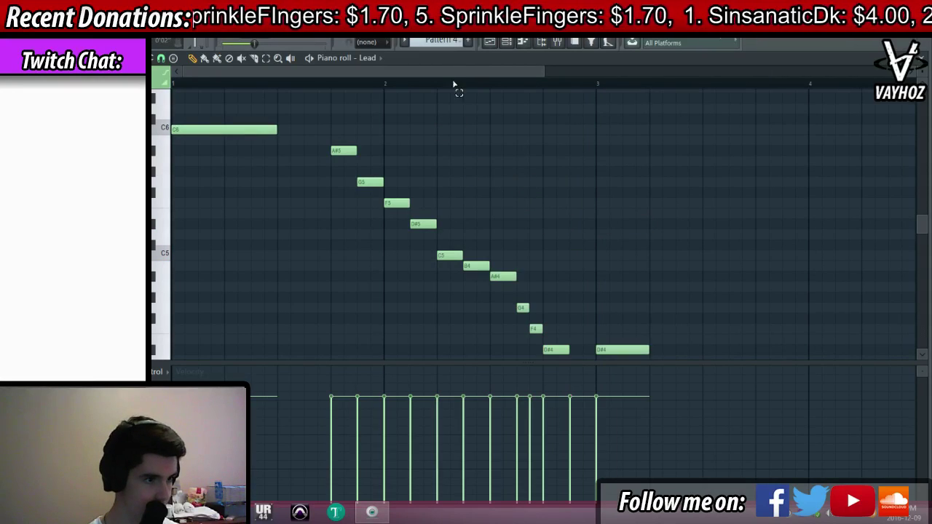
pyautogui.moveTo(261, 131); pyautogui.dragTo(222, 254)
pyautogui.press('space')
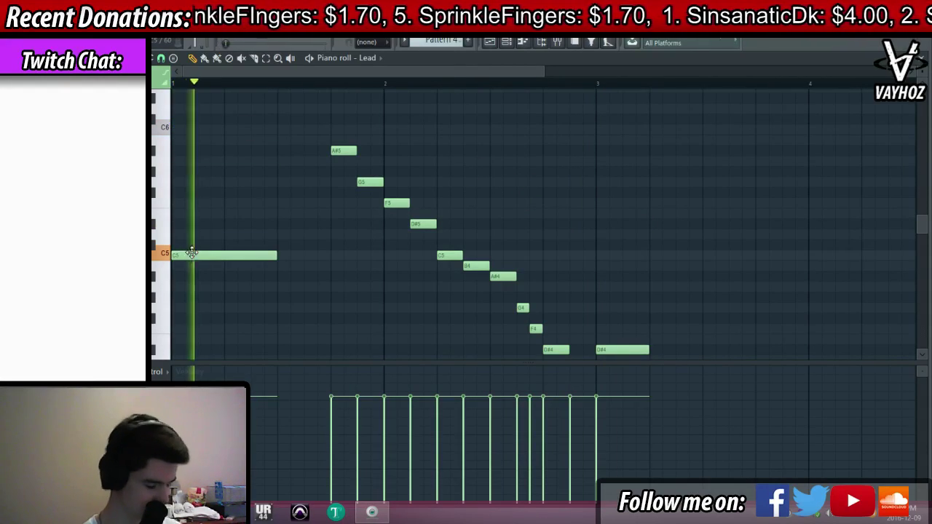
pyautogui.press('space')
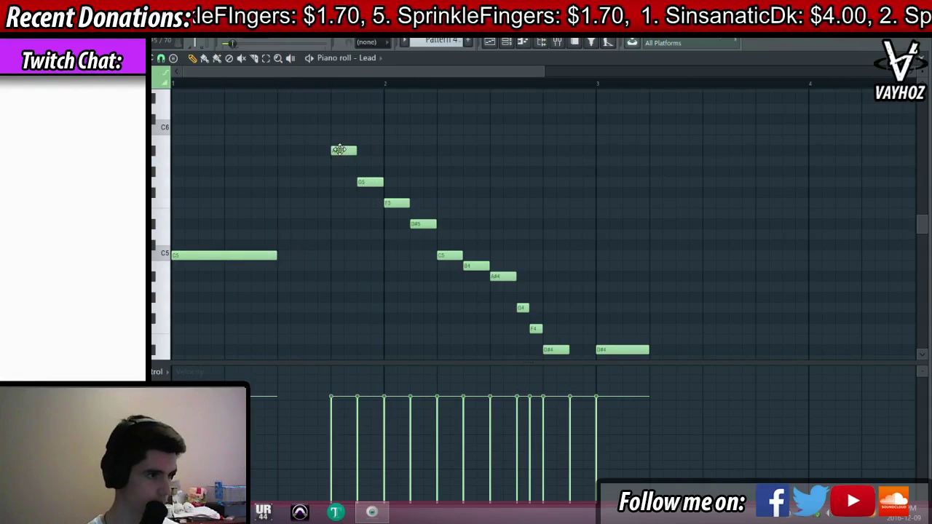
pyautogui.moveTo(339, 150); pyautogui.dragTo(344, 262)
pyautogui.press('space')
pyautogui.moveTo(370, 182); pyautogui.dragTo(371, 224)
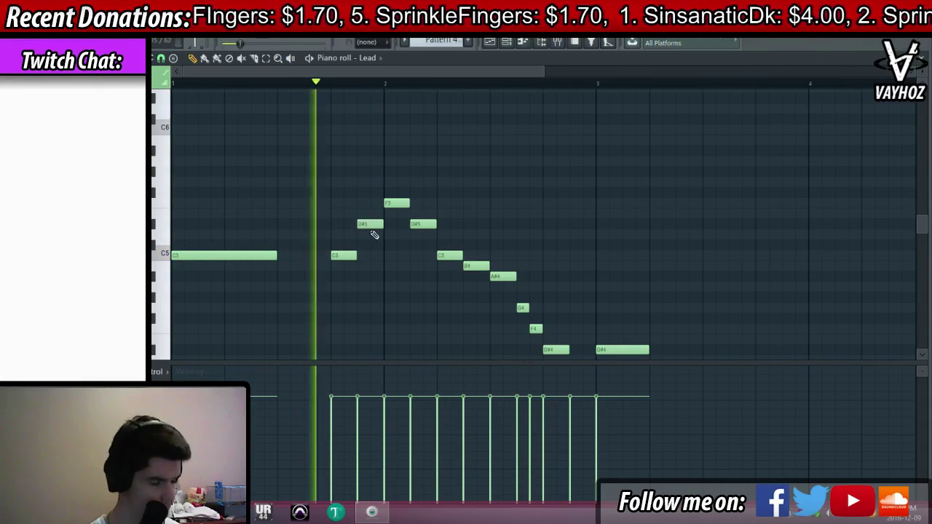
pyautogui.press('space')
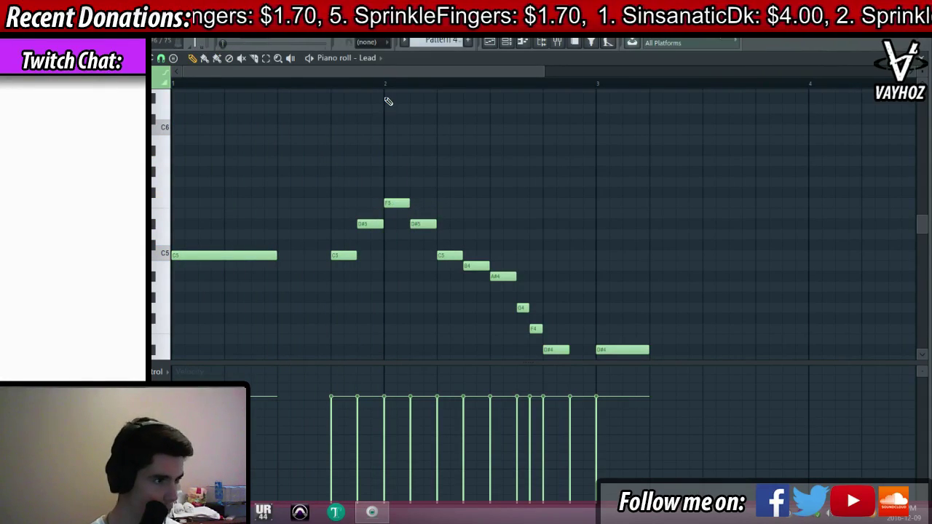
# In Chord Pluck's chord at the start of bar 2, stretch the D#4 to one beat and delete the one-beat G4
pyautogui.press('F5')
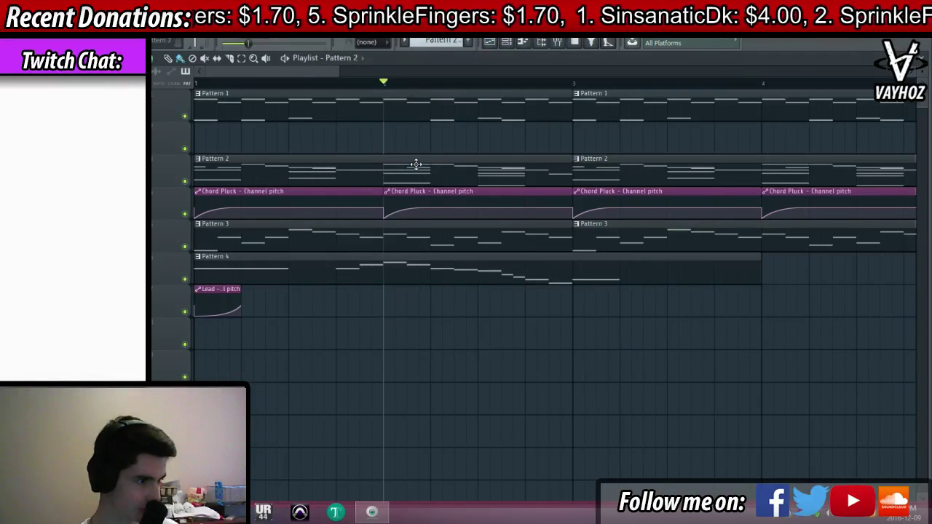
pyautogui.doubleClick(416, 164)
pyautogui.moveTo(327, 262); pyautogui.dragTo(701, 206)
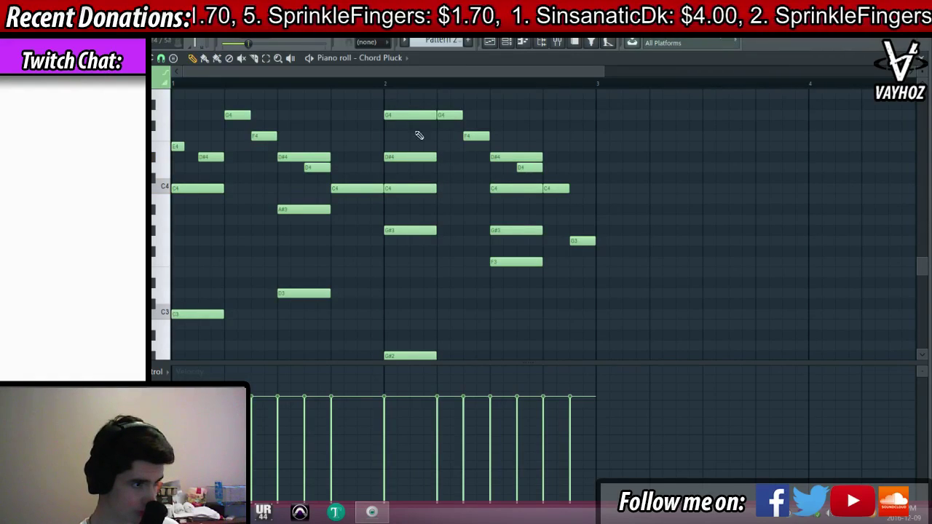
pyautogui.press('space')
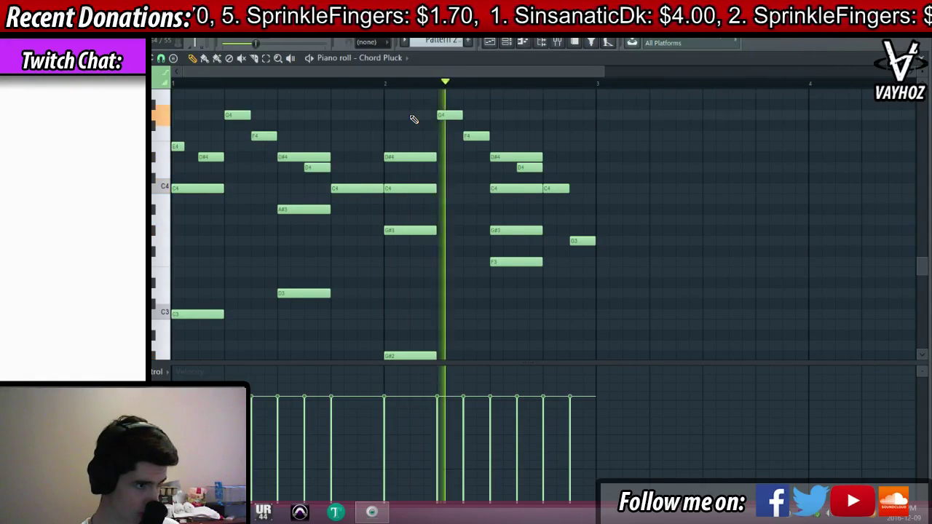
pyautogui.press('F5')
pyautogui.press('space')
pyautogui.press('space')
# Steepen the initial rise of the Chord Pluck pitch curve and shorten its clips to two beats each
pyautogui.moveTo(401, 210); pyautogui.dragTo(402, 204)
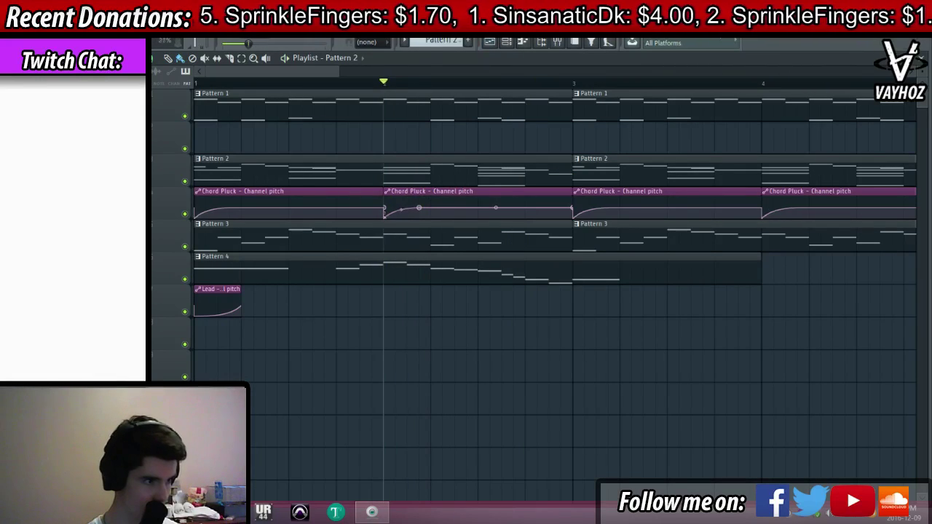
pyautogui.press('space')
pyautogui.press('space')
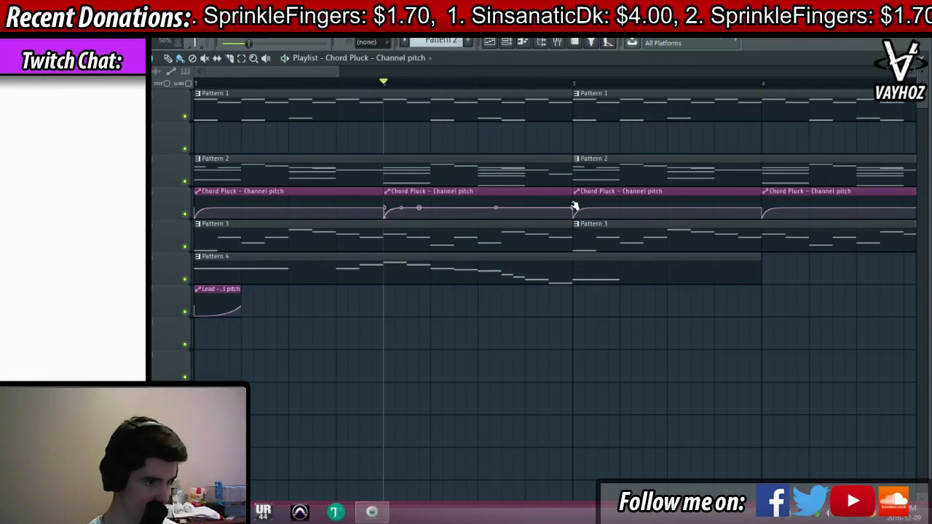
pyautogui.moveTo(573, 205); pyautogui.dragTo(479, 221)
pyautogui.scroll(-2, 495, 88)
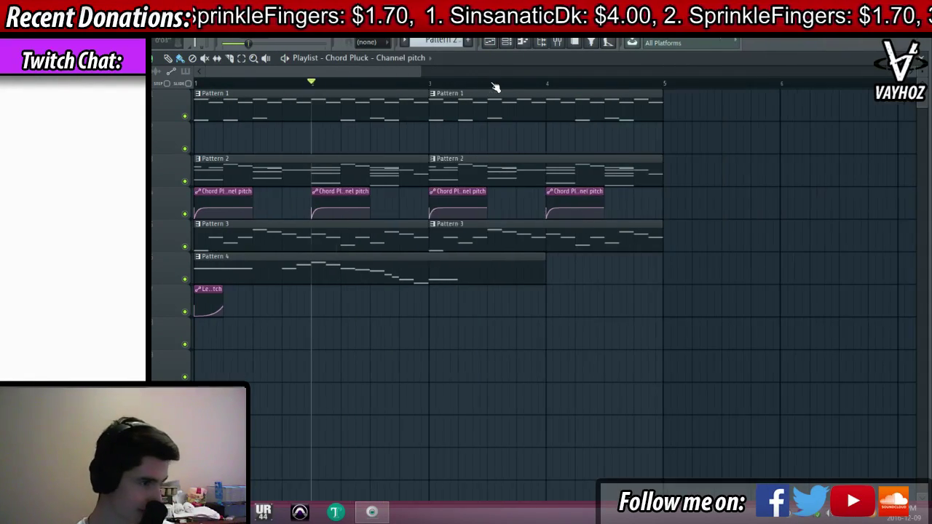
# Place additional two-beat Chord Pluck pitch clips on beat 3 of bars 1 to 4 and play the song
pyautogui.click(378, 203)
pyautogui.press('space')
pyautogui.click(495, 203)
pyautogui.click(609, 203)
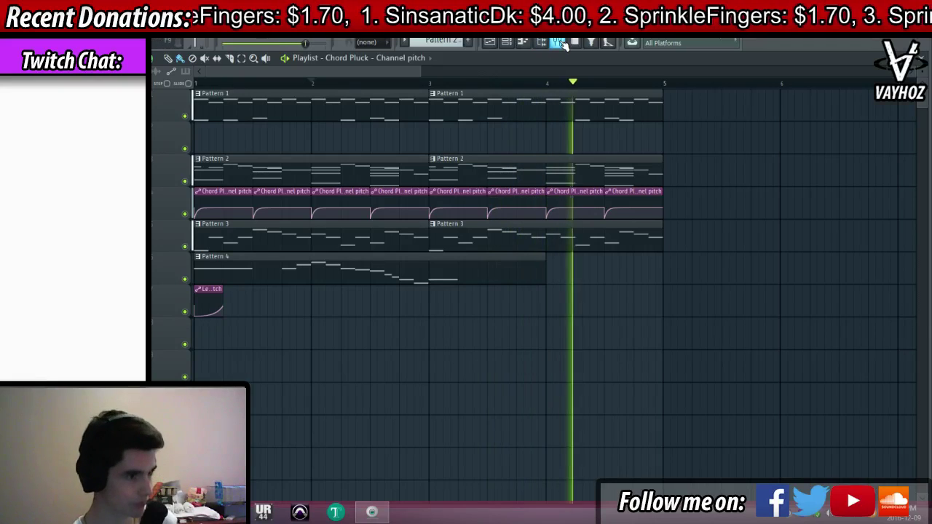
# Remove the Chord Pluck pitch clips on beat 3 of all four bars and play the song
pyautogui.rightClick(285, 192)
pyautogui.press('space')
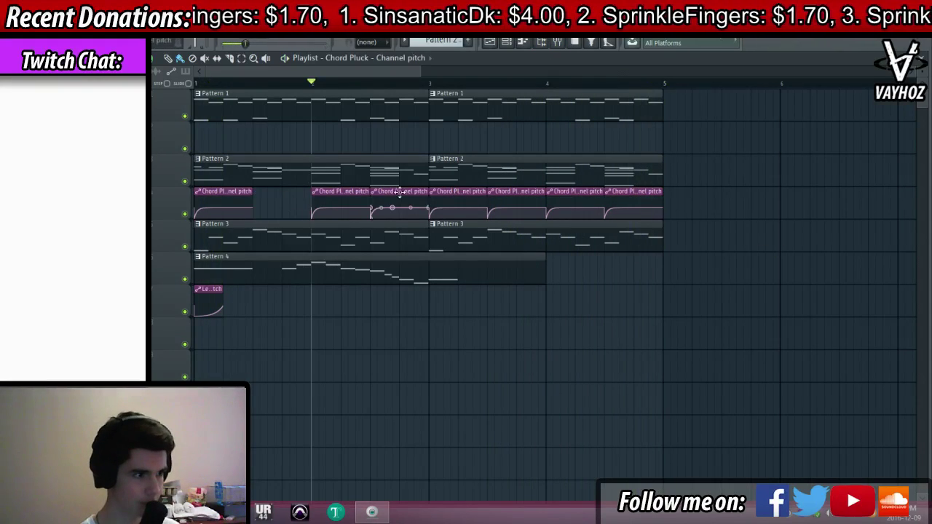
pyautogui.rightClick(400, 192)
pyautogui.press('space')
pyautogui.rightClick(529, 198)
pyautogui.rightClick(646, 195)
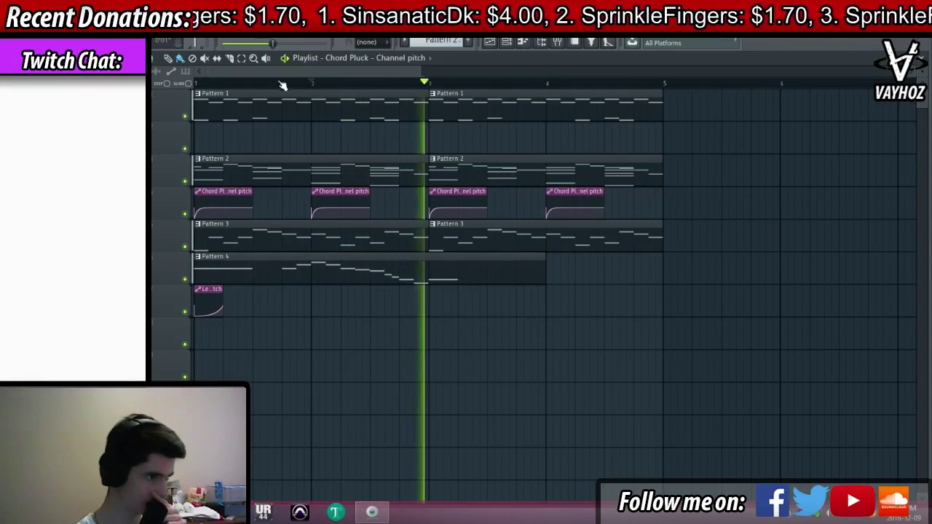
# Unmute the Arp mixer track and set its level to -13.8 dB
pyautogui.press('F9')
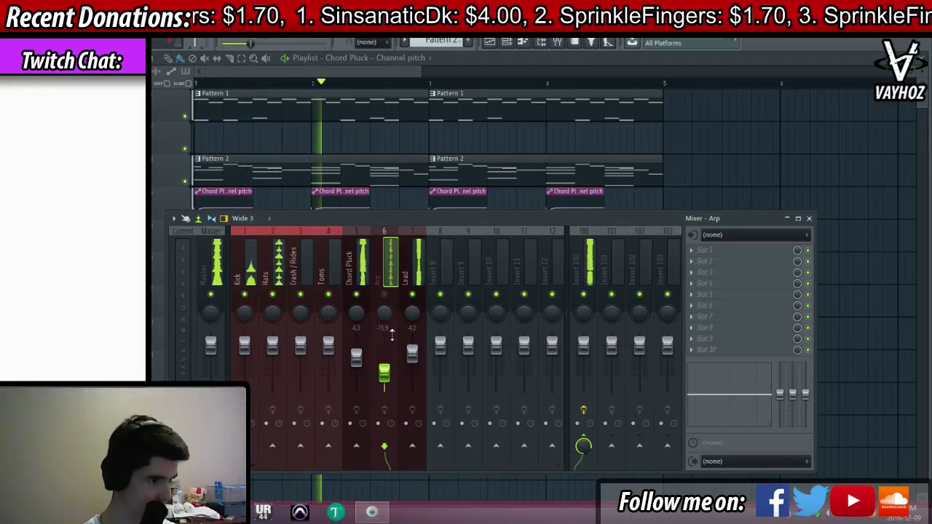
pyautogui.click(384, 295)
pyautogui.moveTo(386, 374); pyautogui.dragTo(385, 370)
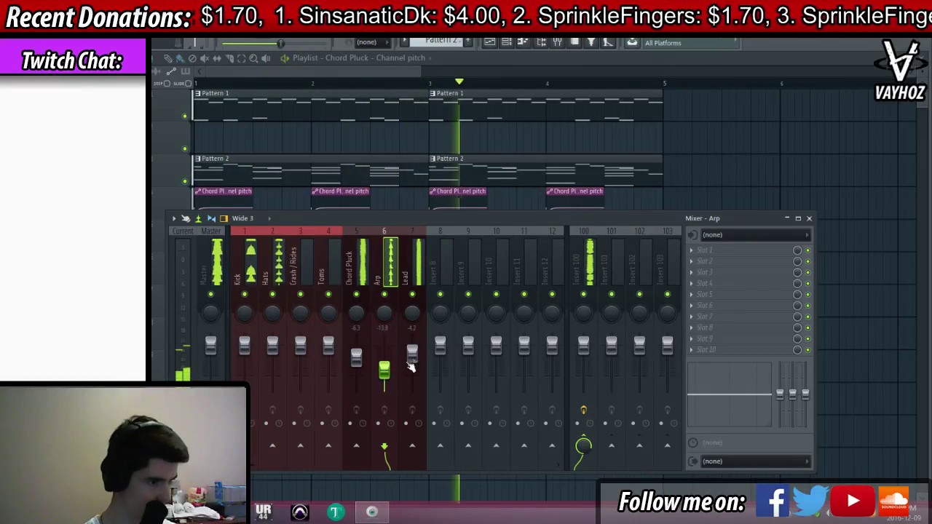
# Examine the Lead melody's held note at bar 3 in the piano roll, then return to the playlist
pyautogui.press('F9')
pyautogui.press('space')
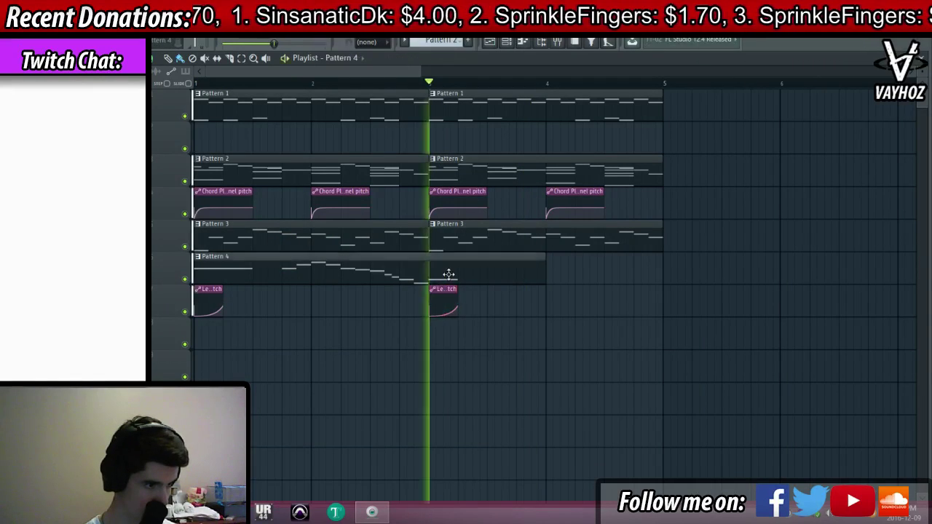
pyautogui.doubleClick(447, 273)
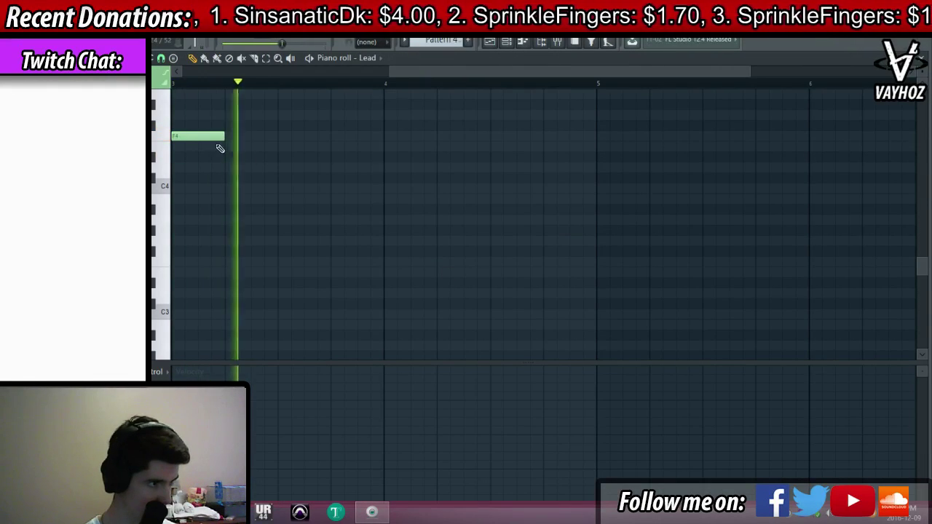
pyautogui.press('space')
pyautogui.press('F5')
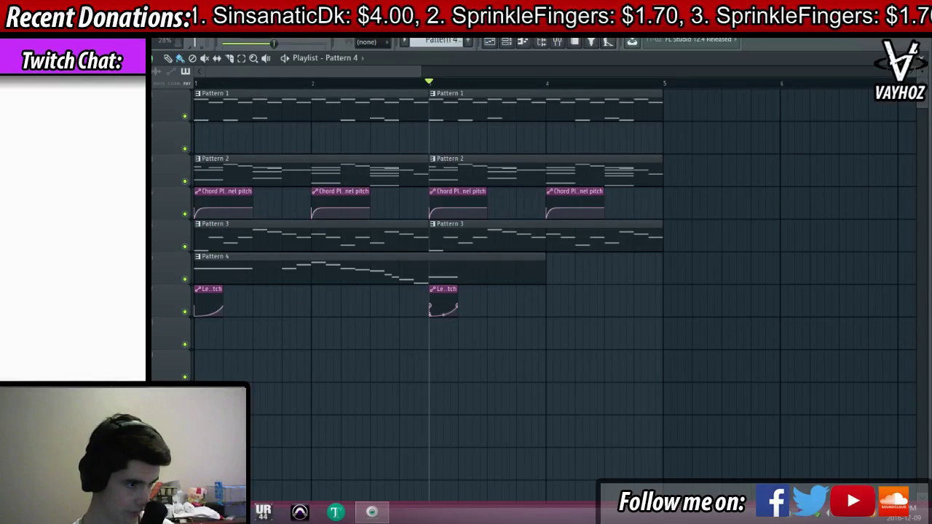
# Add a point just before the end of the Lead pitch curve and paste the end point's 50% value onto it
pyautogui.press('space')
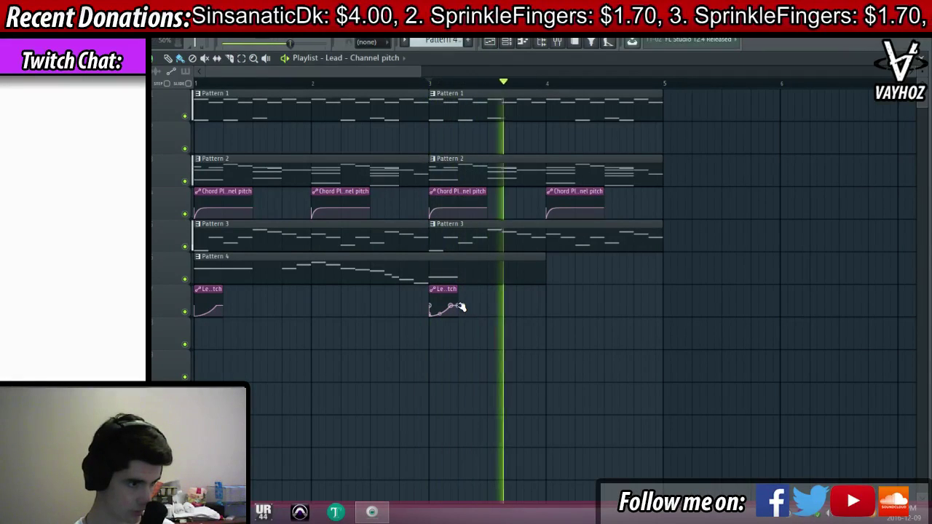
pyautogui.rightClick(459, 307)
pyautogui.click(495, 472)
pyautogui.press('space')
pyautogui.rightClick(445, 306)
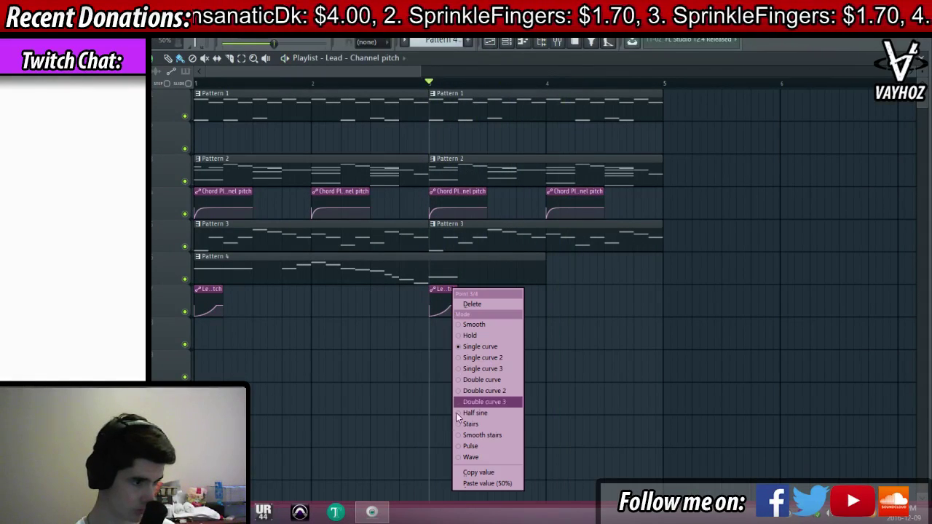
pyautogui.click(482, 481)
# Straighten the rising segment of the Lead pitch curve into a linear ramp and play the song from bar 1
pyautogui.press('space')
pyautogui.press('space')
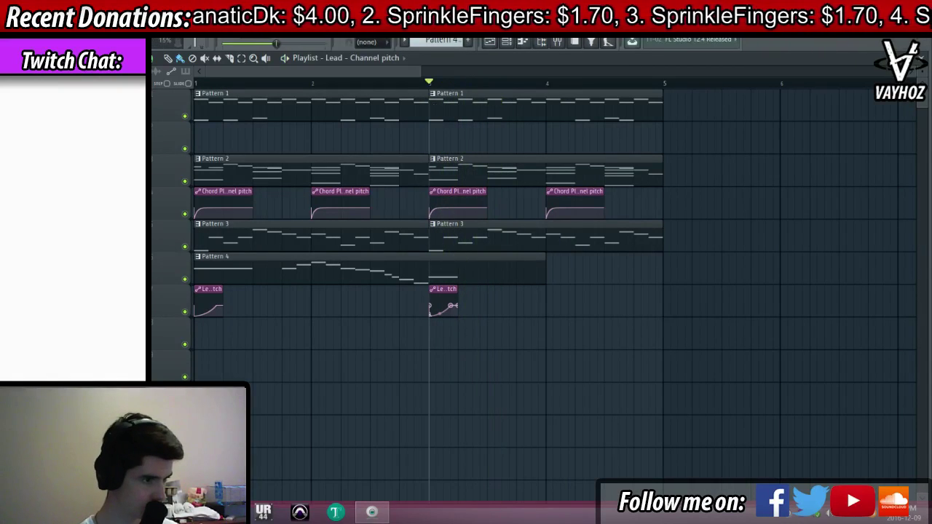
pyautogui.press('space')
pyautogui.press('space')
pyautogui.press('space')
pyautogui.press('space')
pyautogui.click(195, 83)
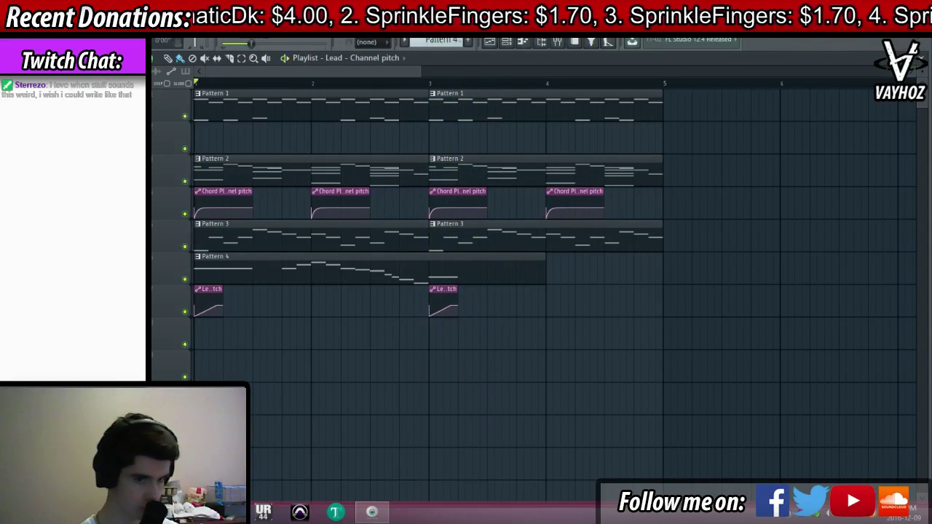
pyautogui.press('space')
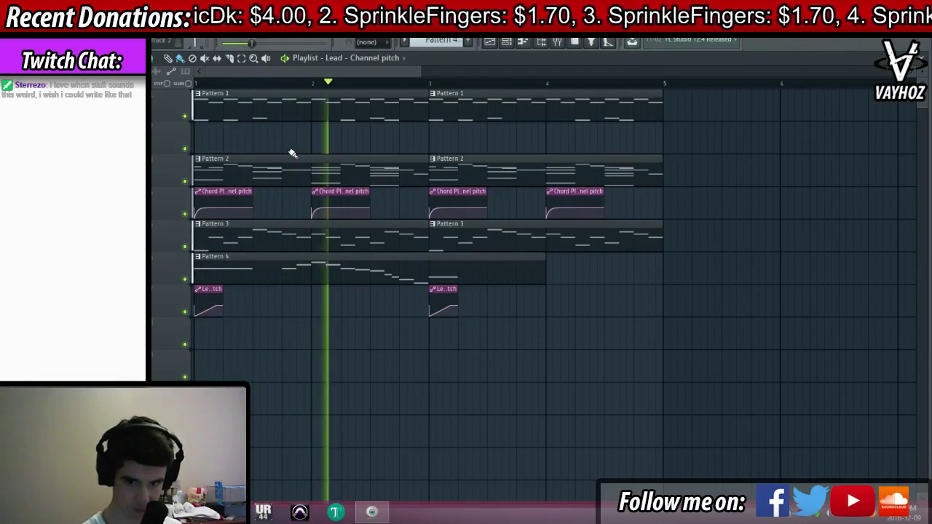
# Lower the Arp mixer track to -15.4 dB and the Lead to -5.1 dB, then solo Chord Pluck
pyautogui.press('F9')
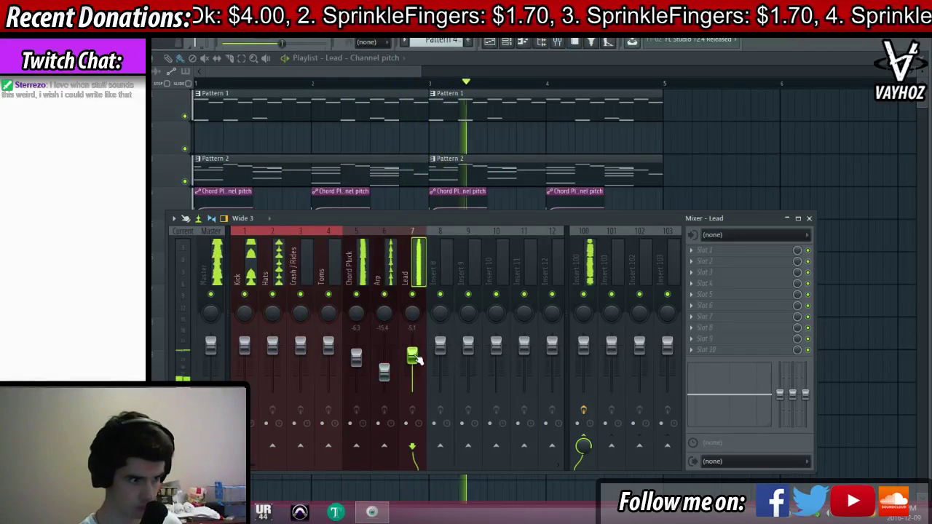
pyautogui.click(361, 266)
pyautogui.press('s')
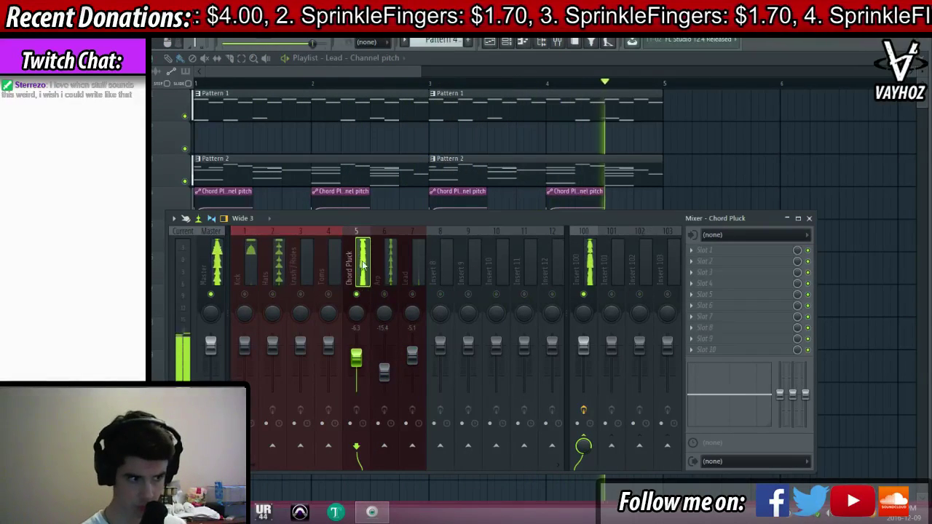
pyautogui.press('space')
# Open the Chord Pluck synth, play the soloed part and adjust Filter A's cutoff and its Mod Env 1 modulation amount to 7.533
pyautogui.press('F6')
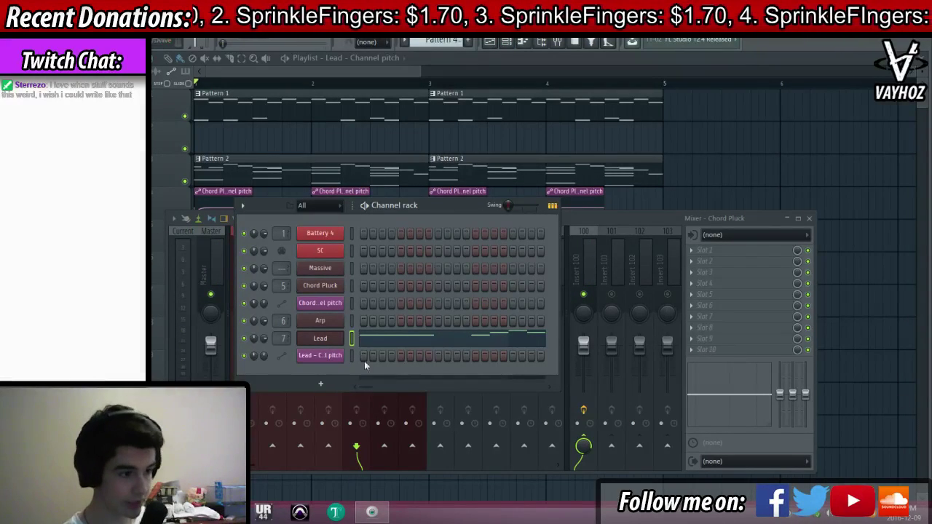
pyautogui.click(323, 286)
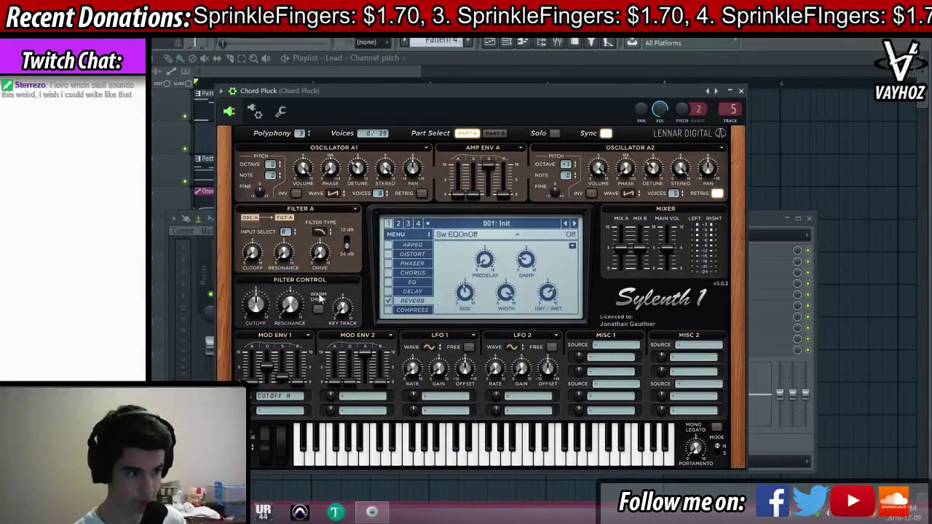
pyautogui.moveTo(434, 107); pyautogui.dragTo(593, 137)
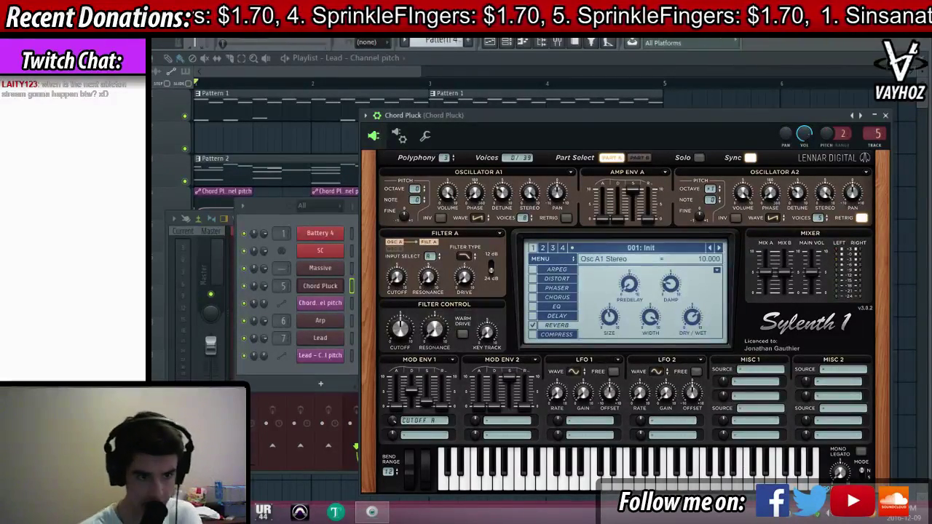
pyautogui.moveTo(705, 132); pyautogui.dragTo(688, 124)
pyautogui.click(539, 318)
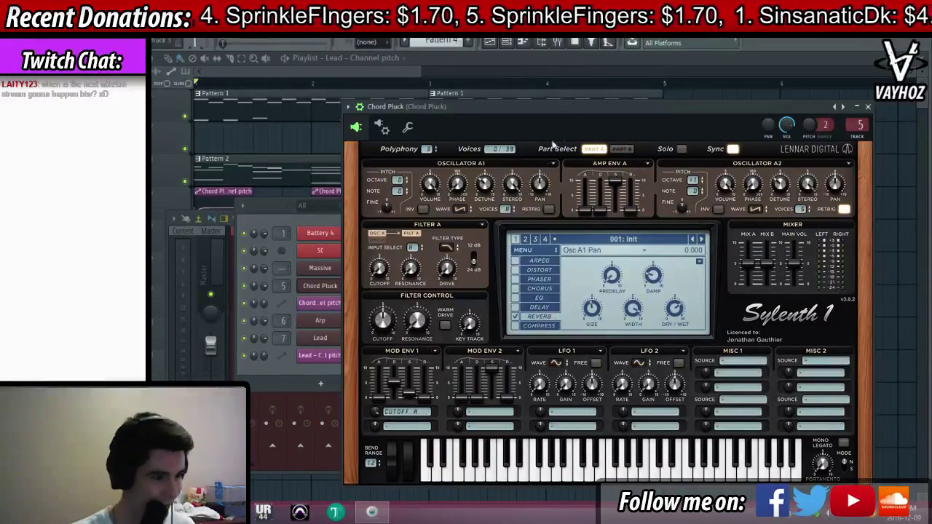
pyautogui.moveTo(551, 134); pyautogui.dragTo(546, 133)
pyautogui.press('space')
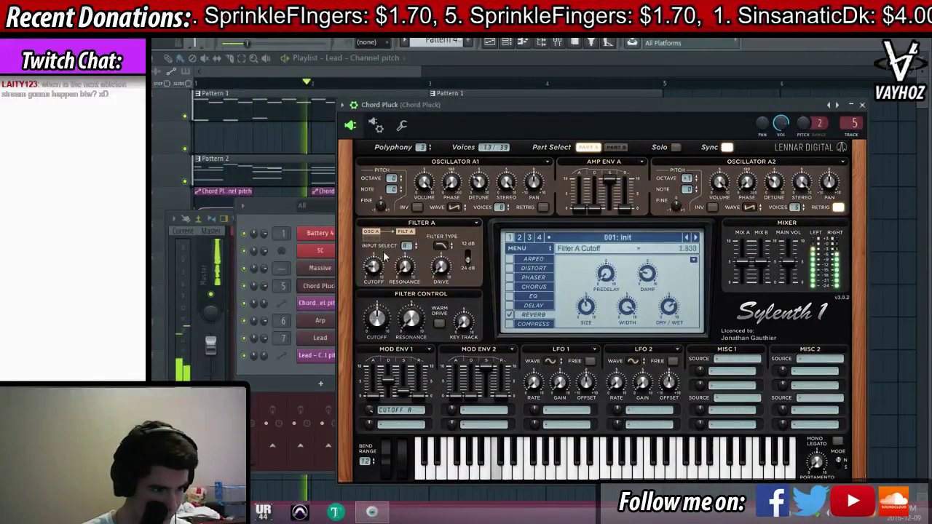
pyautogui.moveTo(384, 253); pyautogui.dragTo(366, 284)
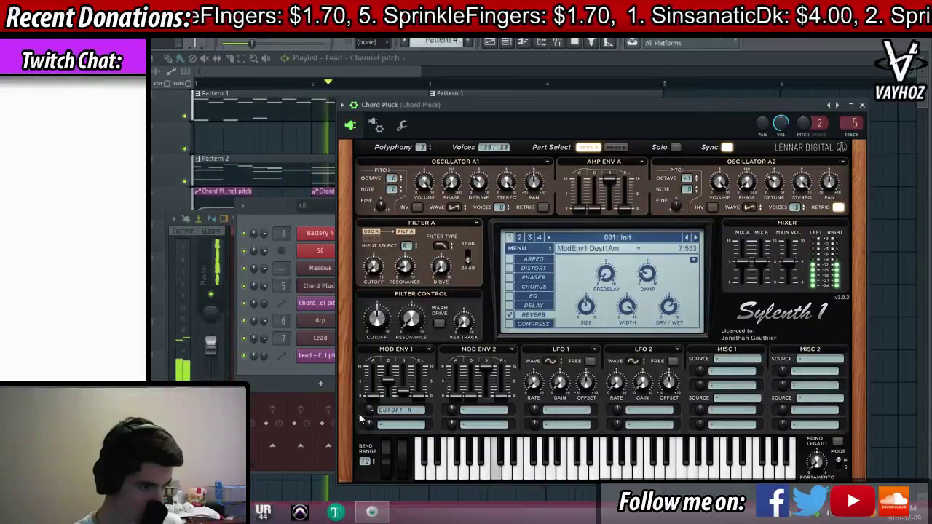
# Adjust Mod Env 1 on the Chord Pluck synth, then lengthen the Amp Env A decay to about 5.9 and lower its sustain
pyautogui.moveTo(360, 418); pyautogui.dragTo(364, 416)
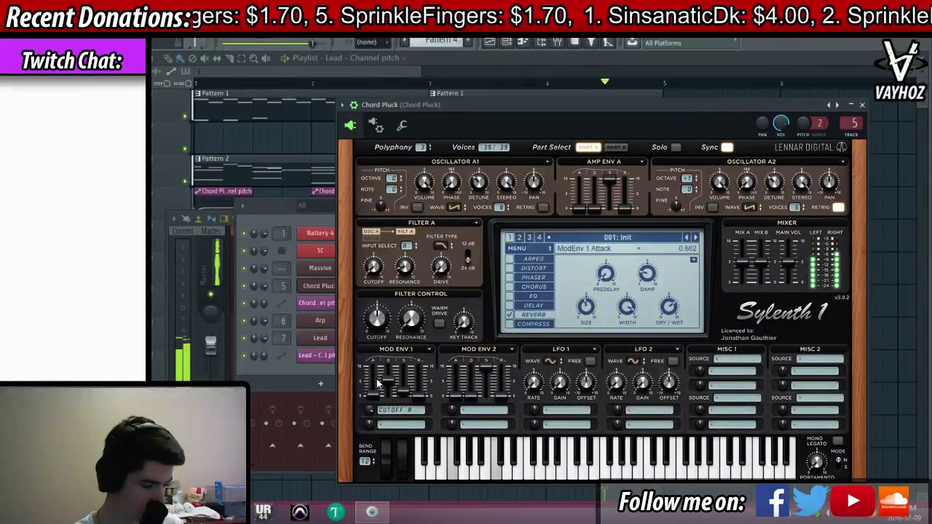
pyautogui.moveTo(417, 255); pyautogui.dragTo(406, 275)
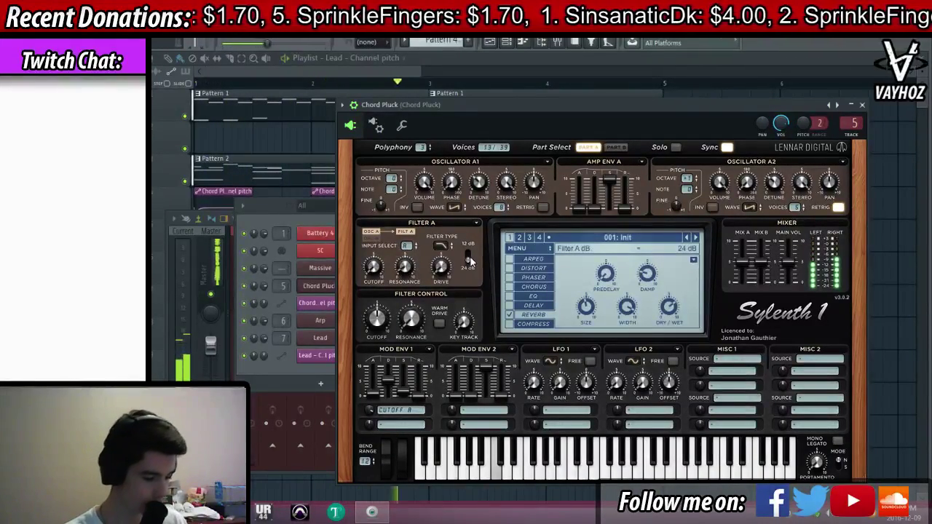
pyautogui.press('F9')
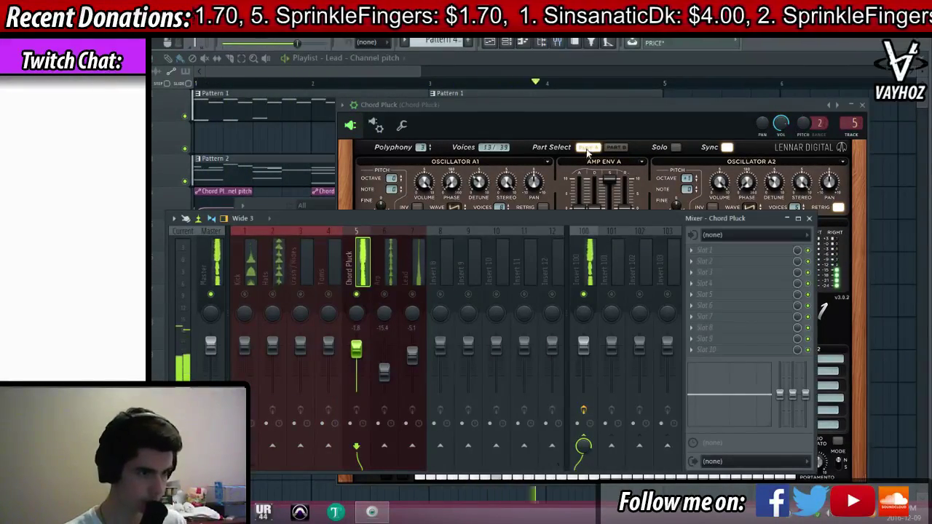
pyautogui.click(619, 195)
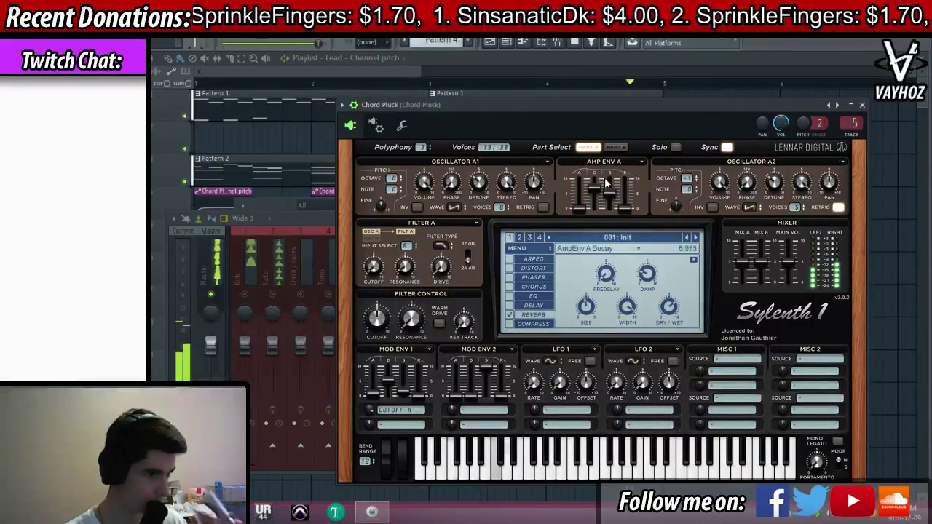
pyautogui.moveTo(610, 194); pyautogui.dragTo(623, 188)
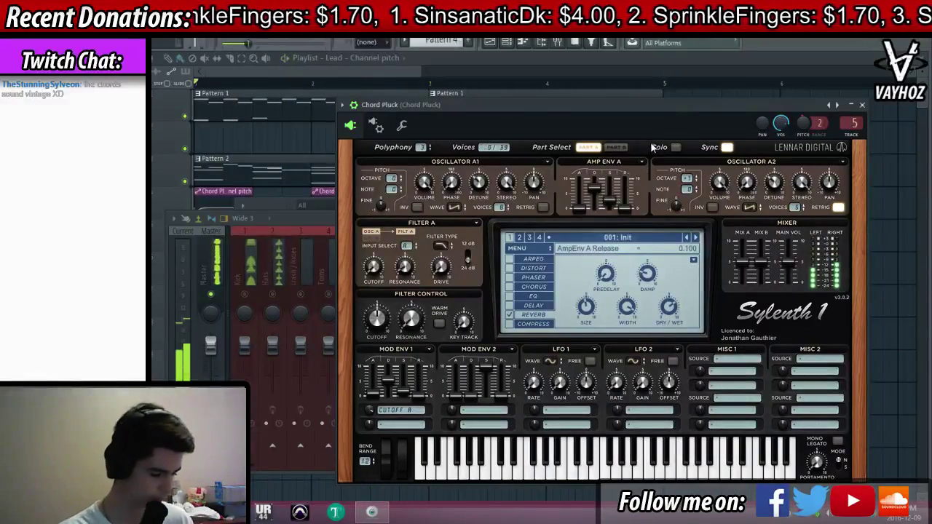
pyautogui.press('Escape')
# Raise the Arp mixer track to -11.7 dB and load Fruity Parametric EQ 2 in its first effect slot
pyautogui.moveTo(383, 372); pyautogui.dragTo(383, 365)
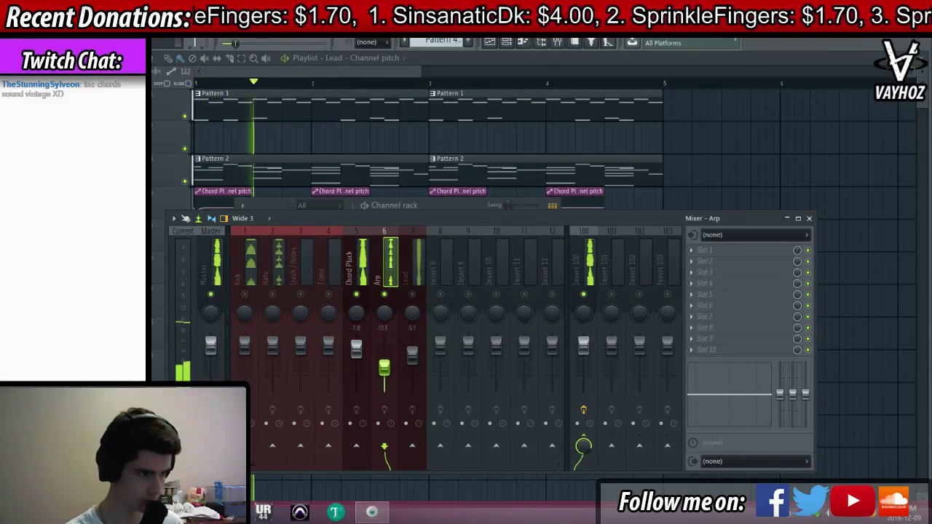
pyautogui.click(716, 255)
pyautogui.click(787, 250)
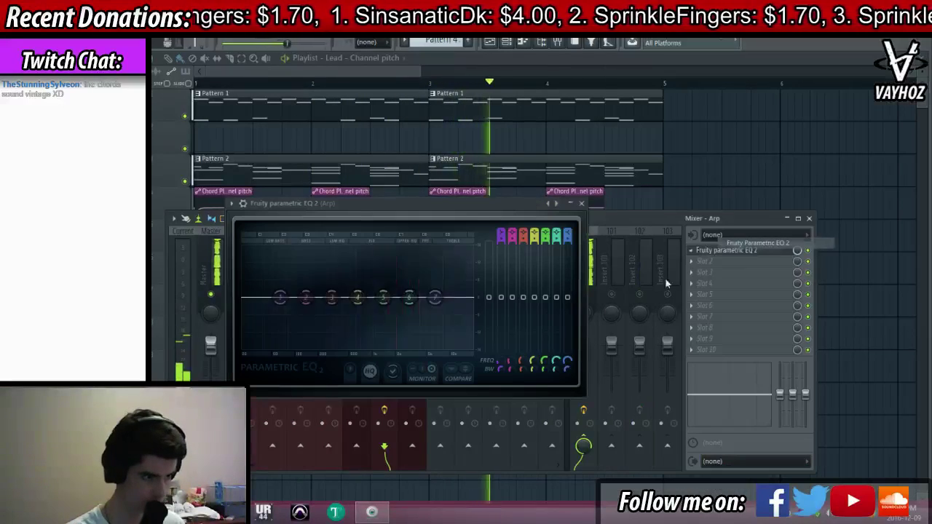
# Make band 1 of the Arp EQ a steep high-pass filter and move its cutoff up to about band 2's position
pyautogui.rightClick(279, 300)
pyautogui.moveTo(304, 329)
pyautogui.click(330, 358)
pyautogui.rightClick(279, 300)
pyautogui.click(329, 340)
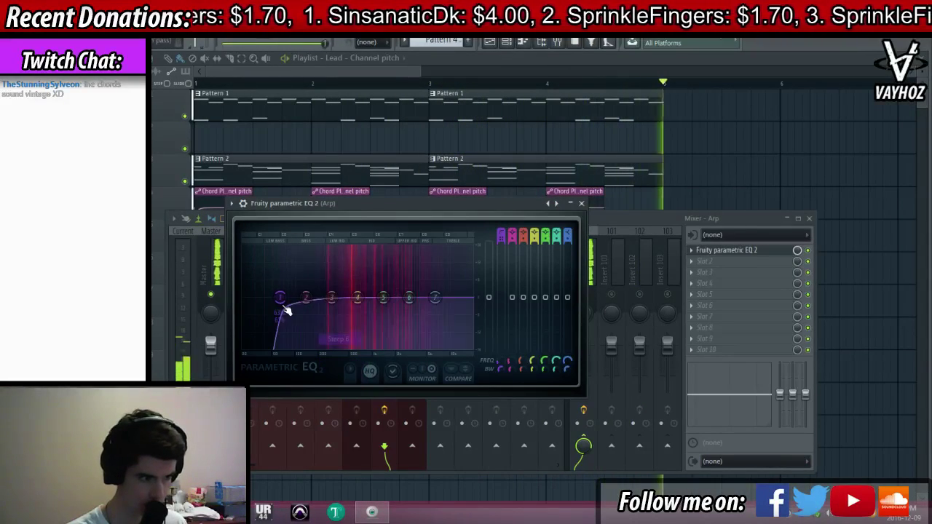
pyautogui.moveTo(282, 300); pyautogui.dragTo(309, 300)
pyautogui.click(581, 204)
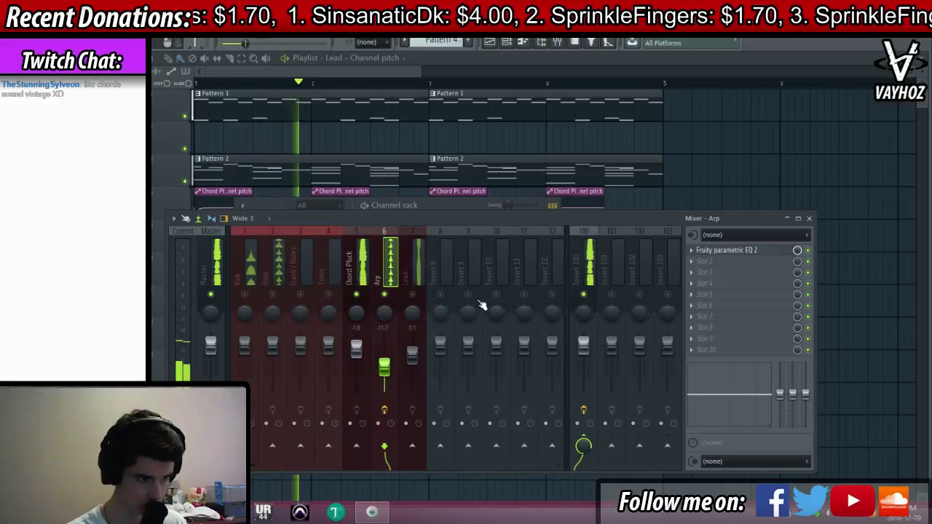
# Add Fruity Parametric EQ 2 to the Lead track and move band 6 higher in frequency with a slight cut
pyautogui.click(413, 286)
pyautogui.click(722, 251)
pyautogui.click(777, 244)
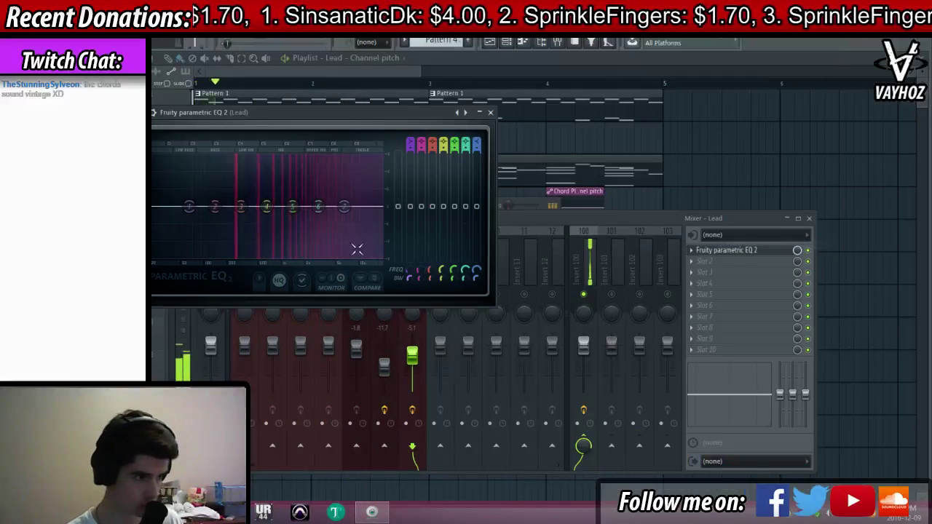
pyautogui.moveTo(319, 207); pyautogui.dragTo(338, 210)
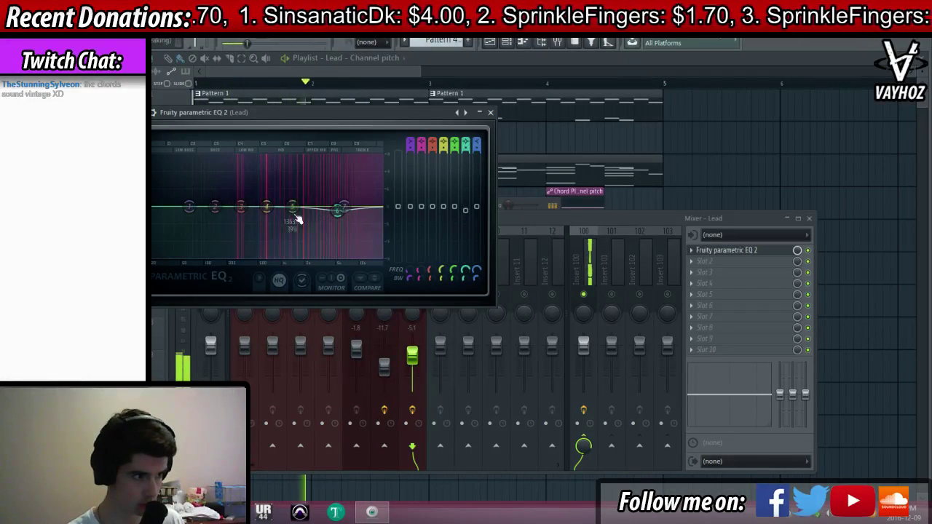
# Make band 1 of the Lead EQ a high-pass filter with a steep order and close the EQ
pyautogui.rightClick(190, 209)
pyautogui.moveTo(207, 238)
pyautogui.click(250, 270)
pyautogui.rightClick(190, 209)
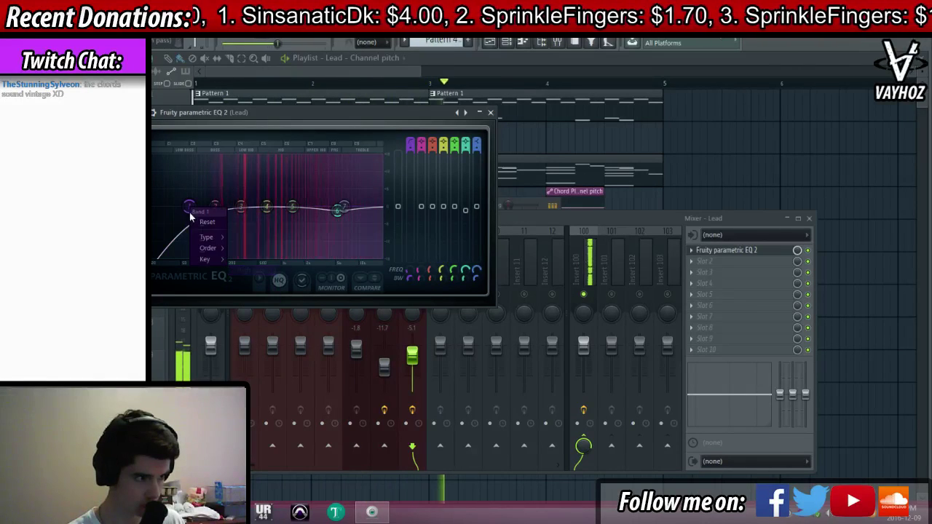
pyautogui.click(247, 249)
pyautogui.click(491, 113)
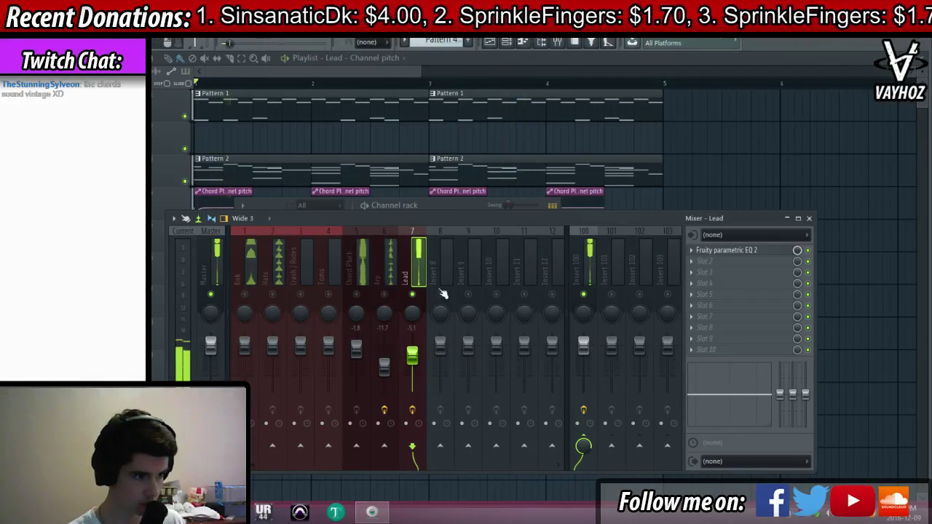
# Balance Chord Pluck at -2.8 dB and Lead at -4.6 dB, and cut band 7 of the Lead EQ slightly
pyautogui.press('space')
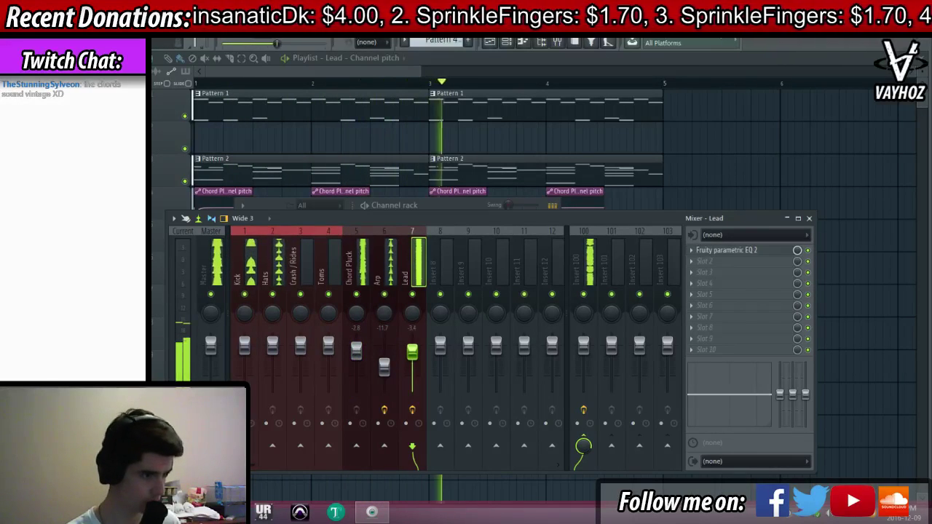
pyautogui.click(726, 250)
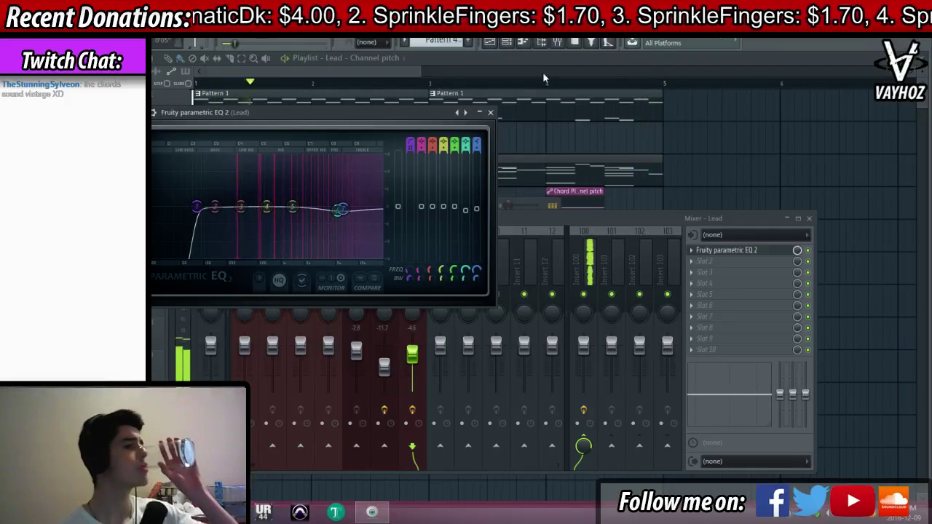
# Create the new empty Pattern 5 and close the open windows to leave only the playlist
pyautogui.click(508, 42)
pyautogui.click(468, 41)
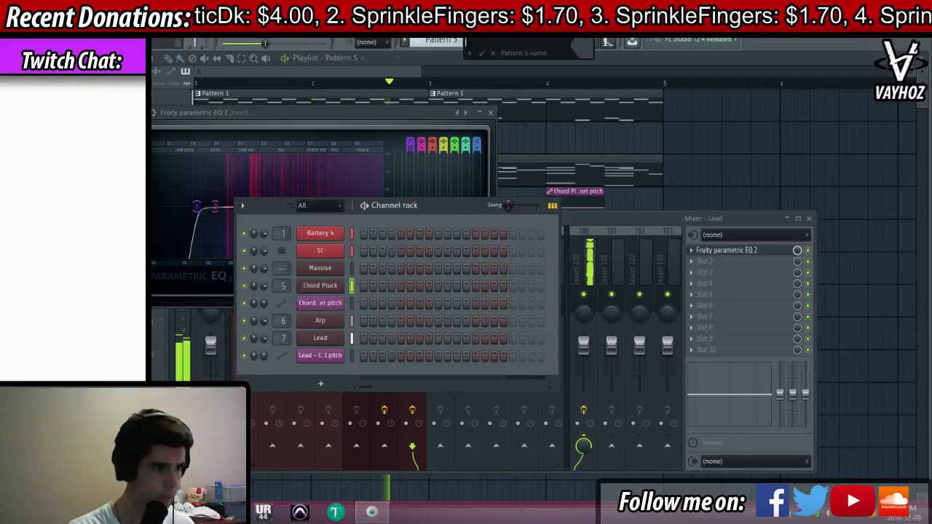
pyautogui.press('F12')
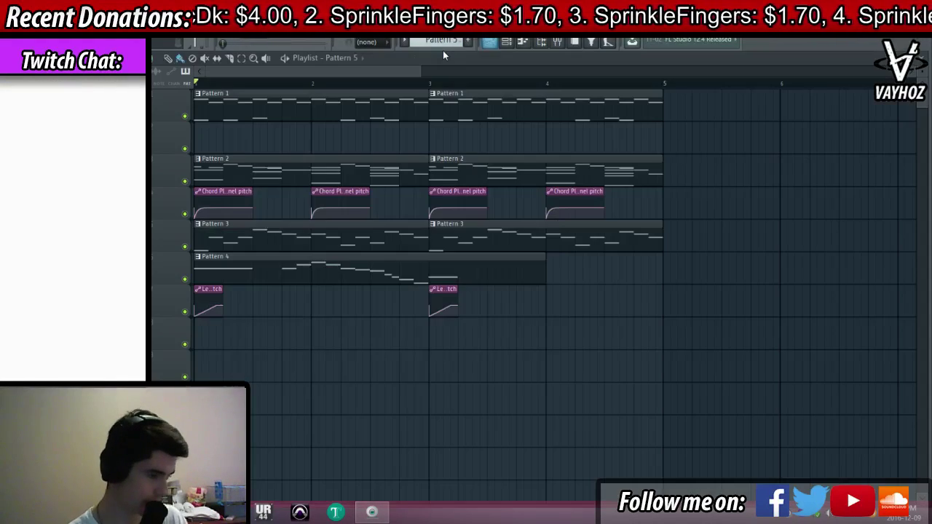
pyautogui.press('F6')
# Place the BHK_PD_Hihat (52) sample on the first playlist track, shortly before bar 7
pyautogui.moveTo(613, 159); pyautogui.dragTo(298, 213)
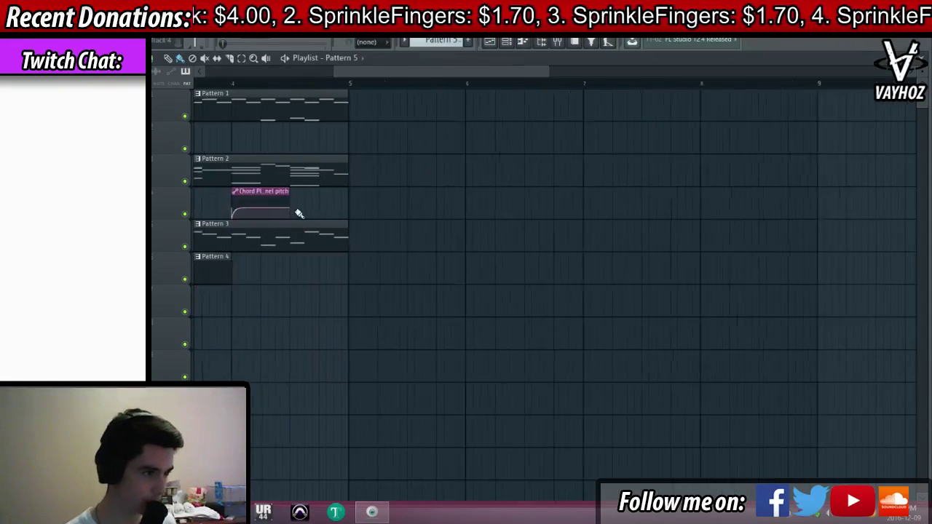
pyautogui.hscroll(2, 298, 214)
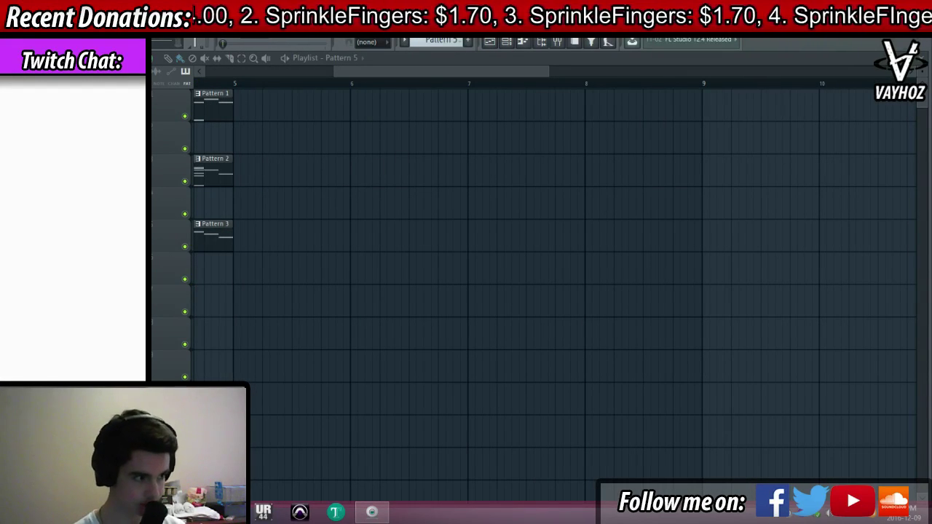
pyautogui.moveTo(80, 306); pyautogui.dragTo(447, 102)
pyautogui.scroll(3, 447, 109)
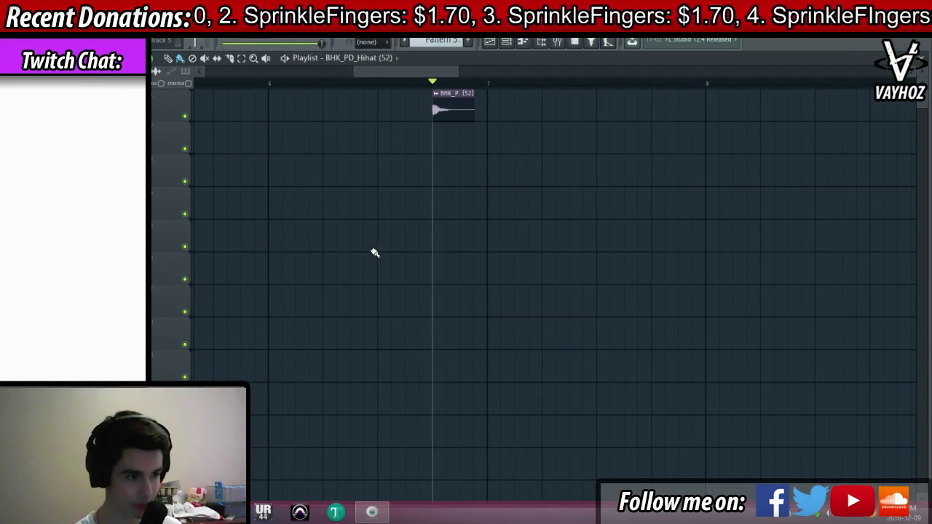
# Reverse the BHK_PD_Hihat (52) sample and time-stretch it so its clip ends shortly before bar 14
pyautogui.doubleClick(453, 109)
pyautogui.click(324, 261)
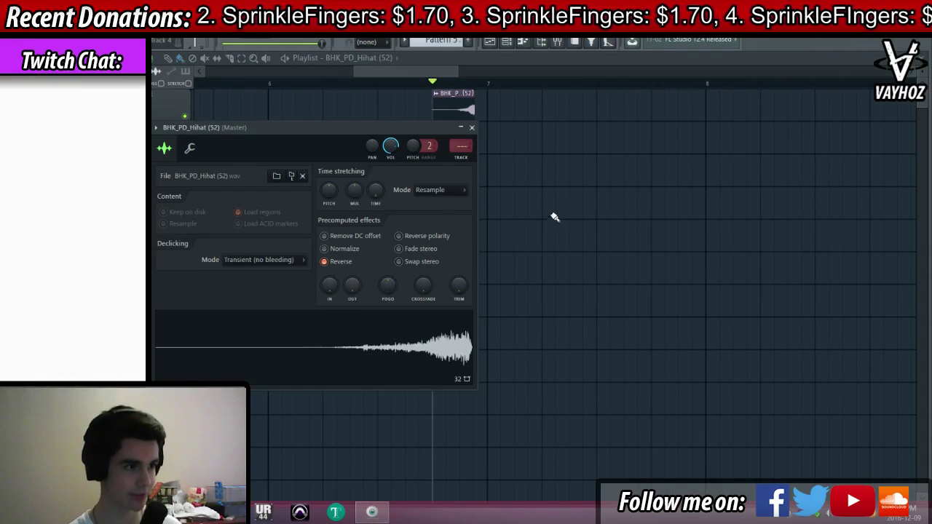
pyautogui.press('Escape')
pyautogui.doubleClick(468, 110)
pyautogui.moveTo(375, 191); pyautogui.dragTo(375, 175)
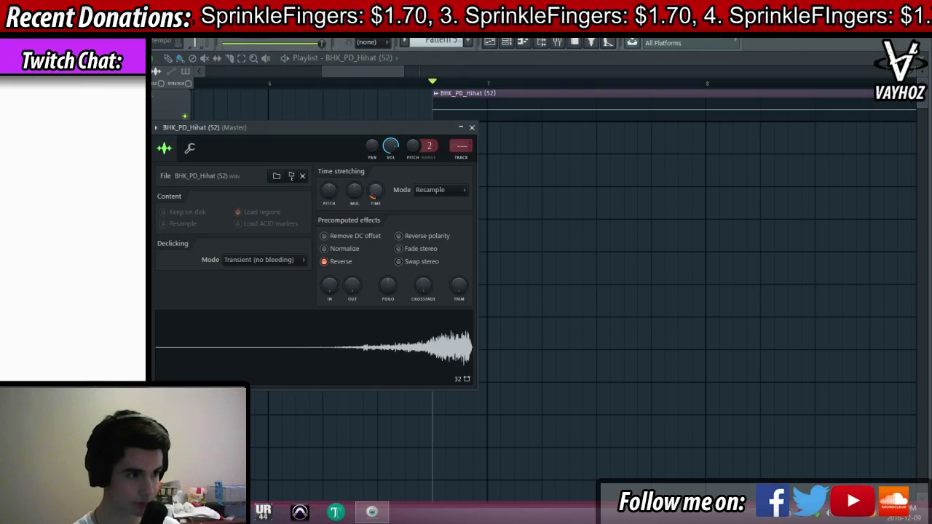
pyautogui.press('Escape')
pyautogui.hscroll(4, 736, 72)
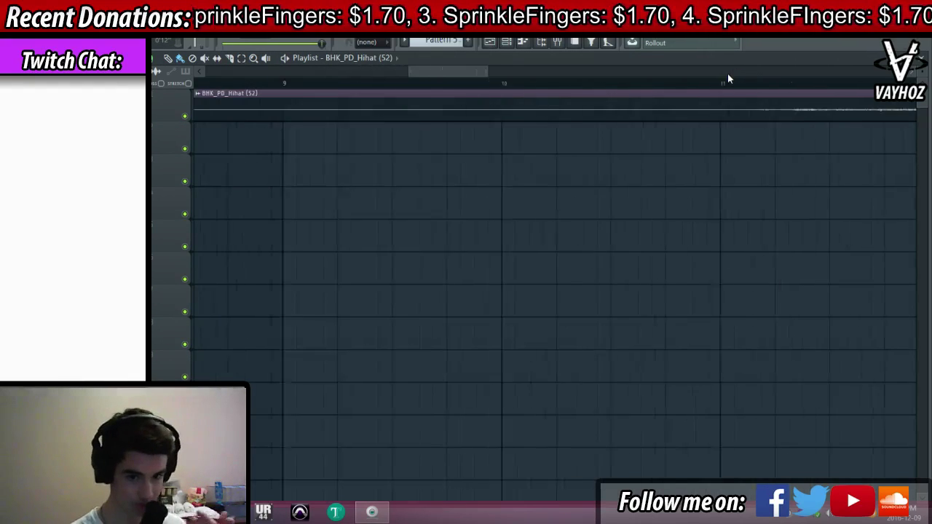
pyautogui.scroll(-5, 721, 83)
# Shorten the reversed hi-hat's time stretch so its clip ends between bars 10 and 11, and play it from about bar 10
pyautogui.click(587, 82)
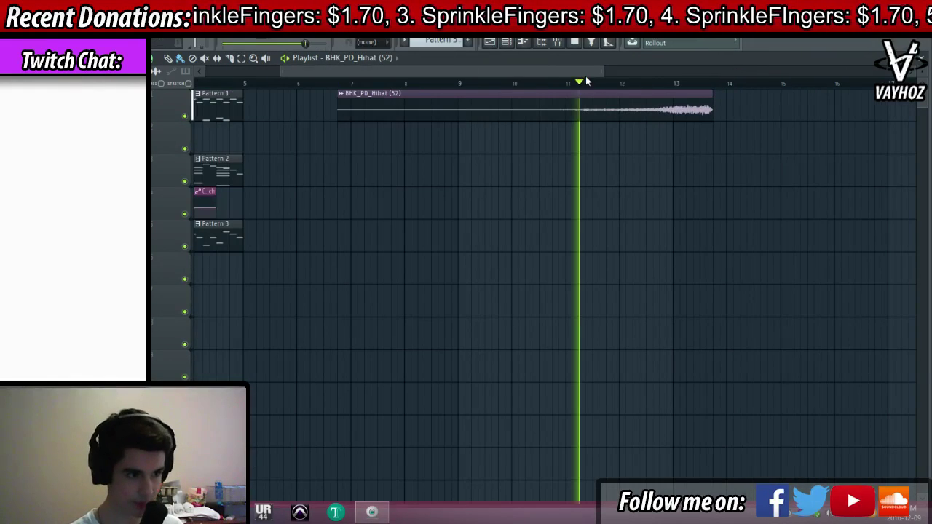
pyautogui.doubleClick(634, 102)
pyautogui.press('space')
pyautogui.moveTo(374, 192); pyautogui.dragTo(374, 197)
pyautogui.click(515, 83)
pyautogui.press('space')
# Change the hi-hat sample's time-stretching mode to Stretch and audition the result
pyautogui.doubleClick(524, 99)
pyautogui.press('space')
pyautogui.press('space')
pyautogui.press('space')
pyautogui.click(434, 193)
pyautogui.click(439, 224)
pyautogui.press('space')
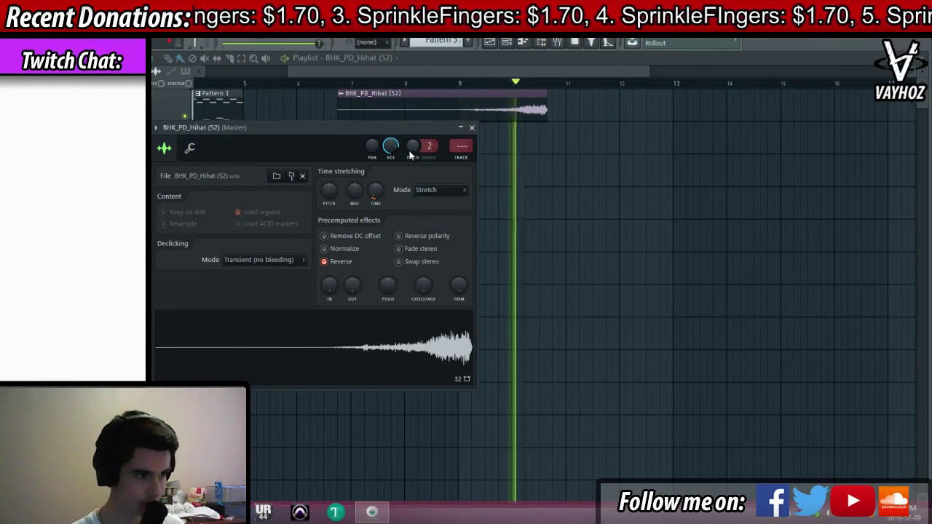
# Lower the hi-hat sample's volume and lengthen its time stretch so the clip ends just past bar 12, auditioning it
pyautogui.press('space')
pyautogui.press('space')
pyautogui.press('space')
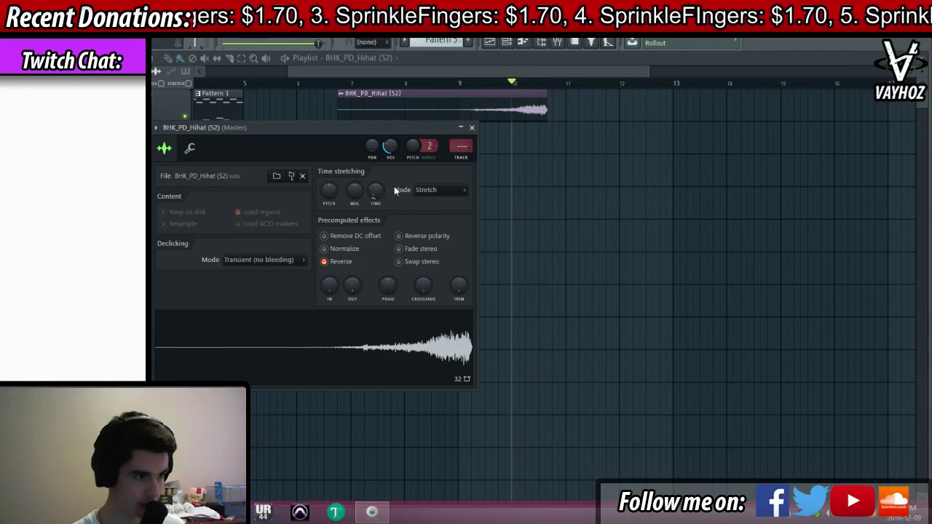
pyautogui.press('space')
pyautogui.press('space')
pyautogui.moveTo(375, 190); pyautogui.dragTo(375, 179)
pyautogui.press('space')
# Set the hi-hat sample's pitch range to 12 and raise its pitch while auditioning it
pyautogui.moveTo(429, 148)
pyautogui.mouseDown()
pyautogui.moveTo(429, 134)
pyautogui.moveTo(417, 134)
pyautogui.mouseUp()
pyautogui.press('space')
pyautogui.press('space')
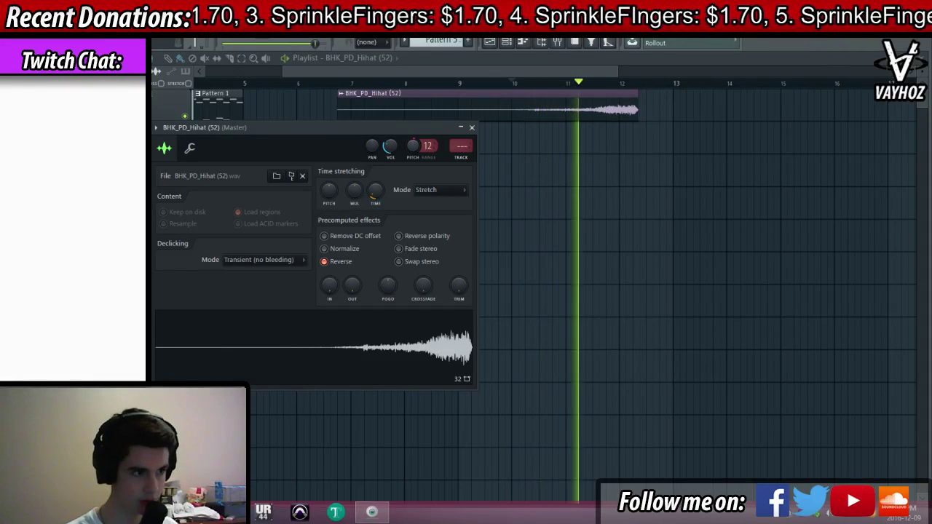
pyautogui.moveTo(414, 147); pyautogui.dragTo(414, 139)
pyautogui.press('space')
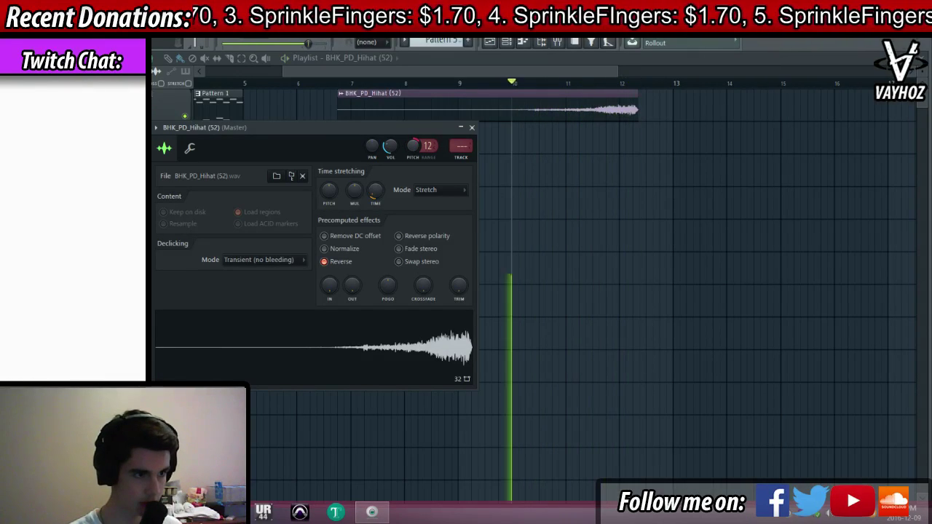
pyautogui.press('space')
# Route the hi-hat sample to mixer track 8, load Fruity Reeverb 2 in its first effect slot, and close the windows
pyautogui.click(470, 162)
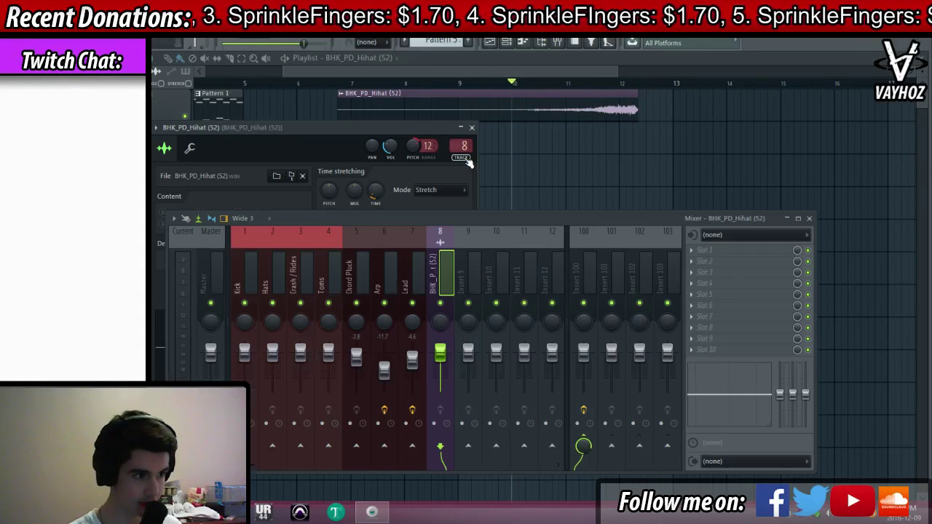
pyautogui.click(741, 251)
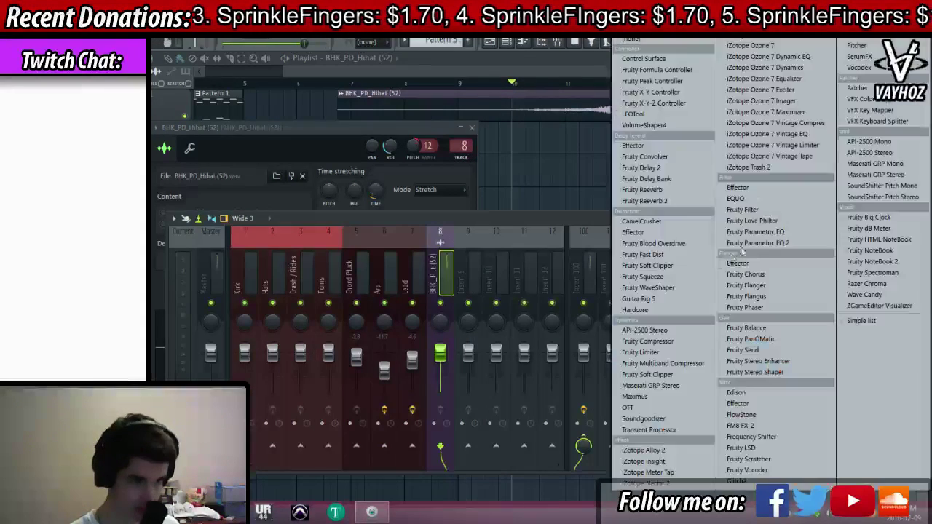
pyautogui.click(653, 202)
pyautogui.press('F12')
# Play back the final part of the reversed hi-hat clip from about the middle of bar 11
pyautogui.click(338, 82)
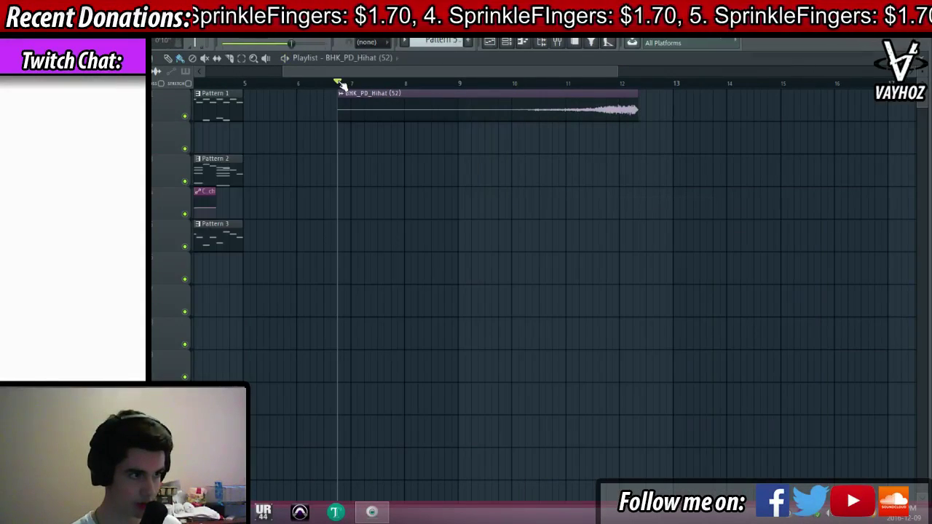
pyautogui.click(563, 42)
pyautogui.click(599, 82)
pyautogui.press('space')
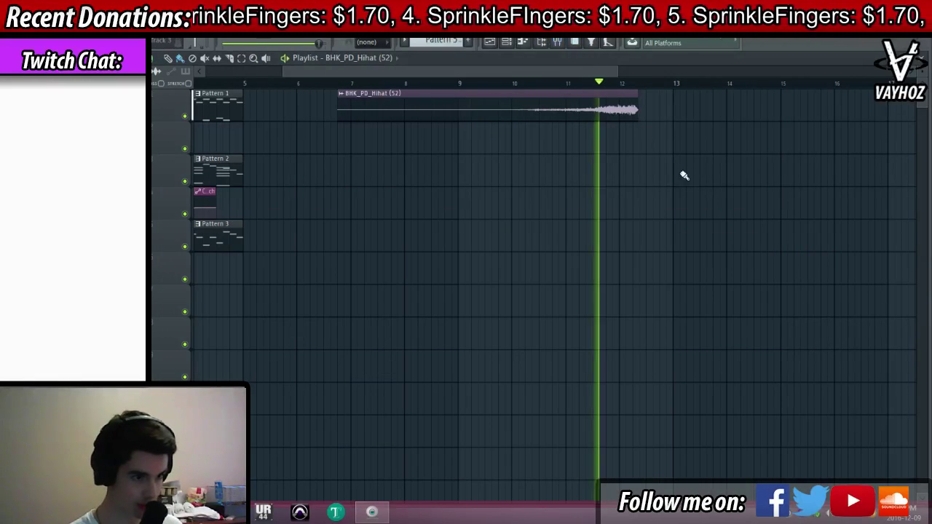
pyautogui.press('space')
# Raise the wet level of Fruity Reeverb 2 on the hi-hat track and return the playback position to the clip's start
pyautogui.press('F9')
pyautogui.click(717, 250)
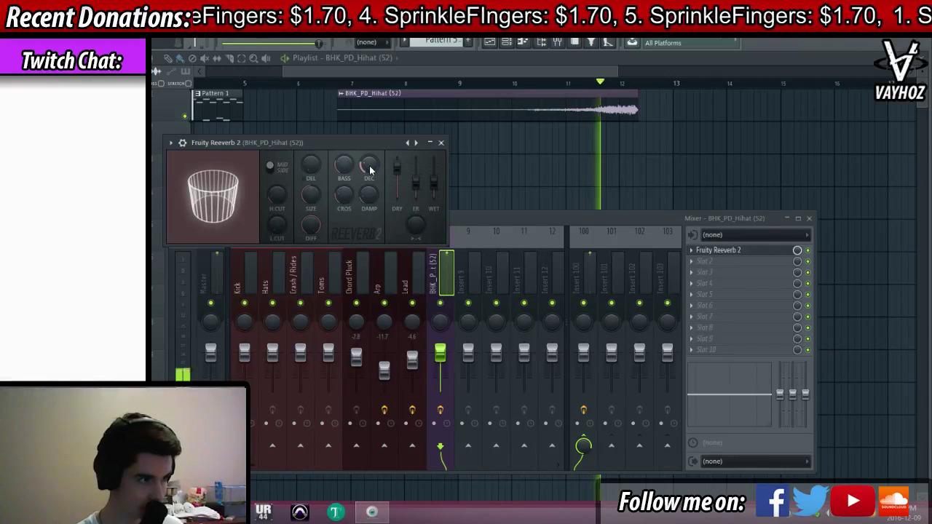
pyautogui.press('space')
pyautogui.press('space')
pyautogui.moveTo(433, 182); pyautogui.dragTo(434, 167)
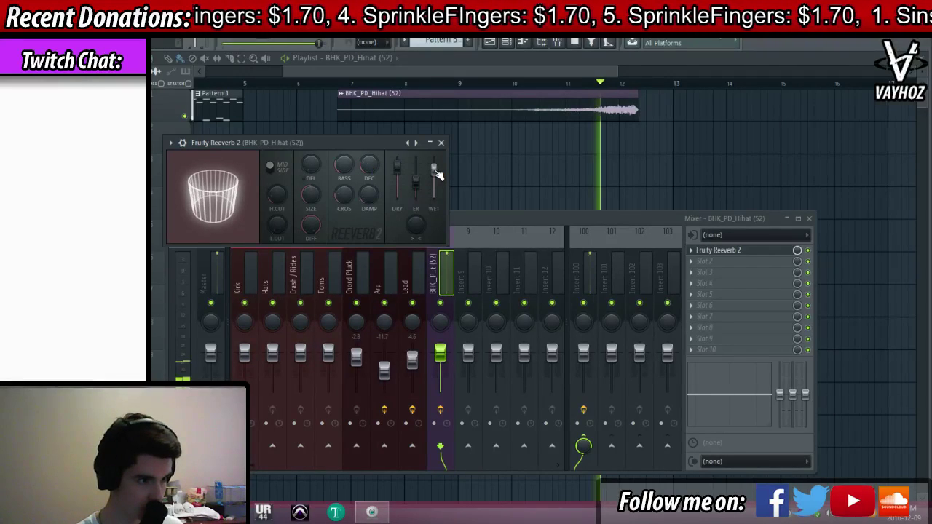
pyautogui.click(345, 83)
pyautogui.press('F9')
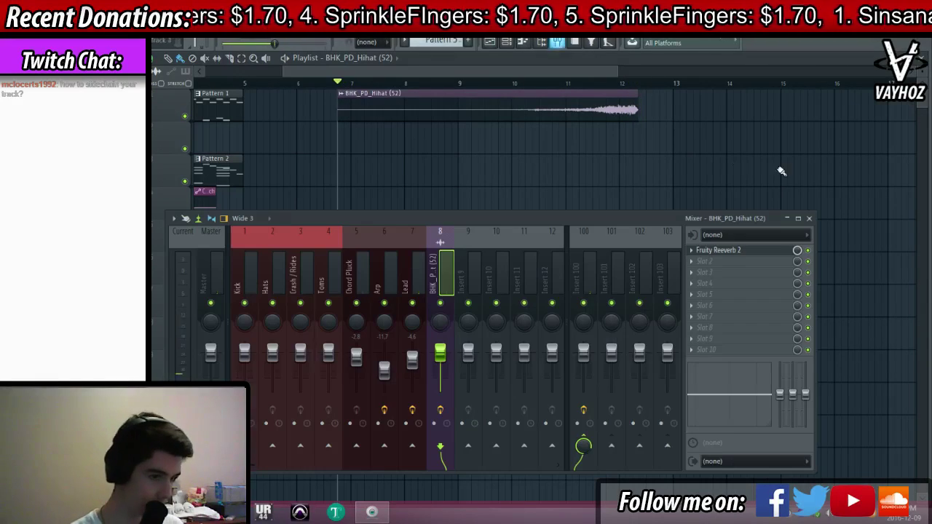
# Load Edison in the second effect slot of the hi-hat mixer track and record the reversed clip's playback
pyautogui.click(722, 267)
pyautogui.click(772, 404)
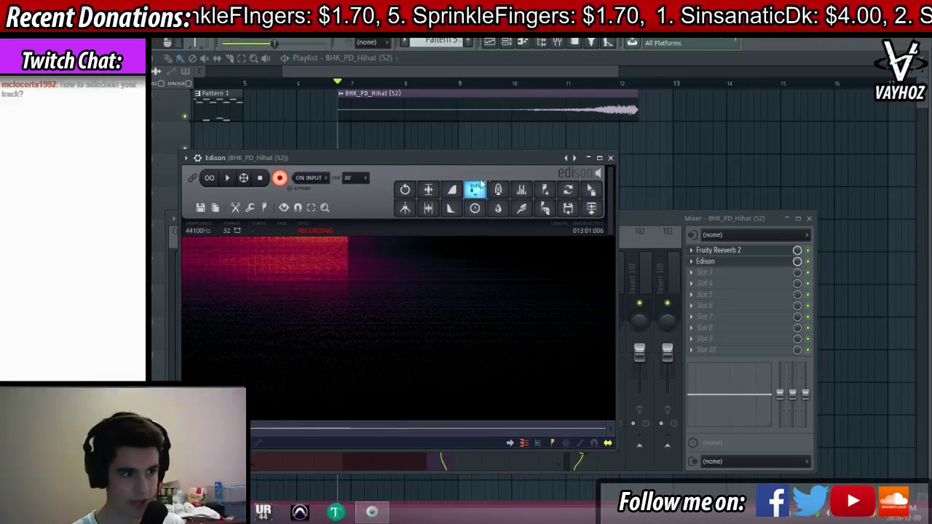
pyautogui.moveTo(496, 173); pyautogui.dragTo(503, 147)
pyautogui.press('space')
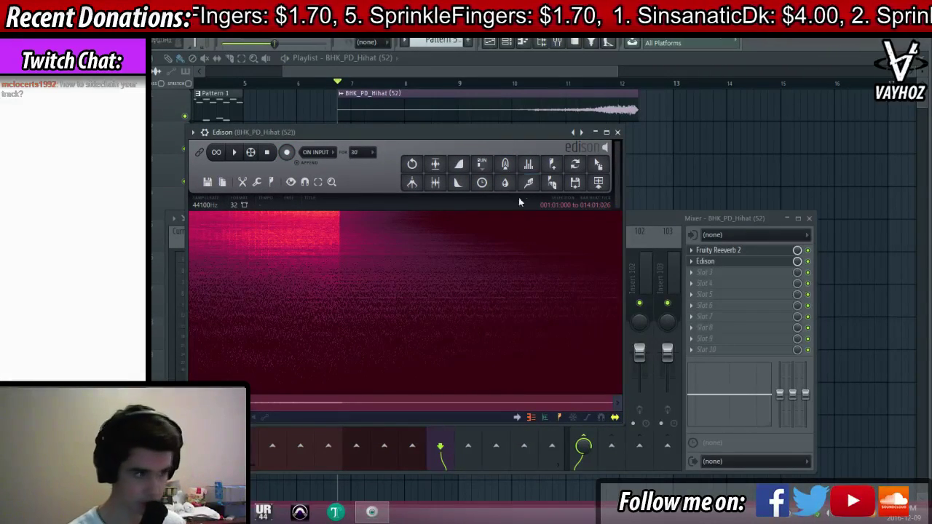
# Normalize the Edison recording and fade out its tail
pyautogui.click(435, 163)
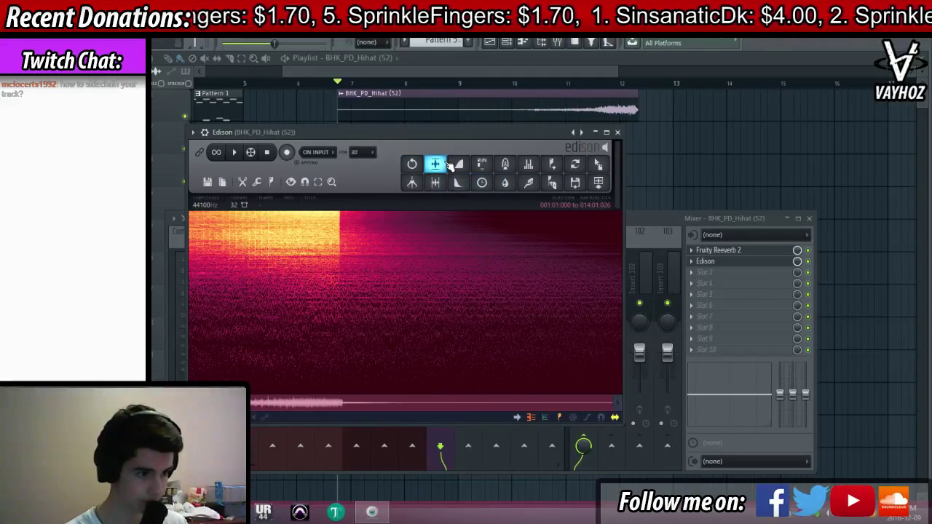
pyautogui.moveTo(501, 272); pyautogui.dragTo(624, 254)
pyautogui.click(460, 182)
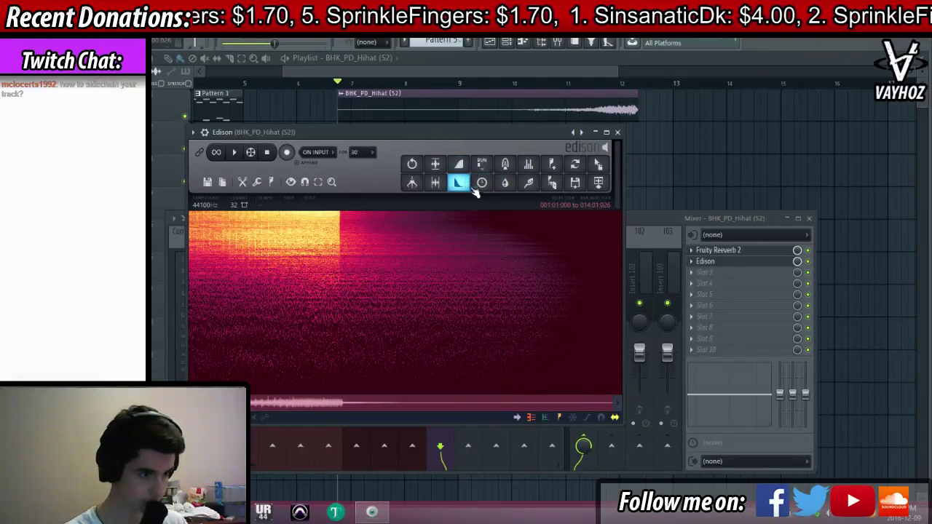
# Undo the fade-out, the normalizing and the recording itself in Edison
pyautogui.press('space')
pyautogui.hotkey('ctrl', 'z')
pyautogui.hotkey('ctrl', 'z')
pyautogui.hotkey('ctrl', 'z')
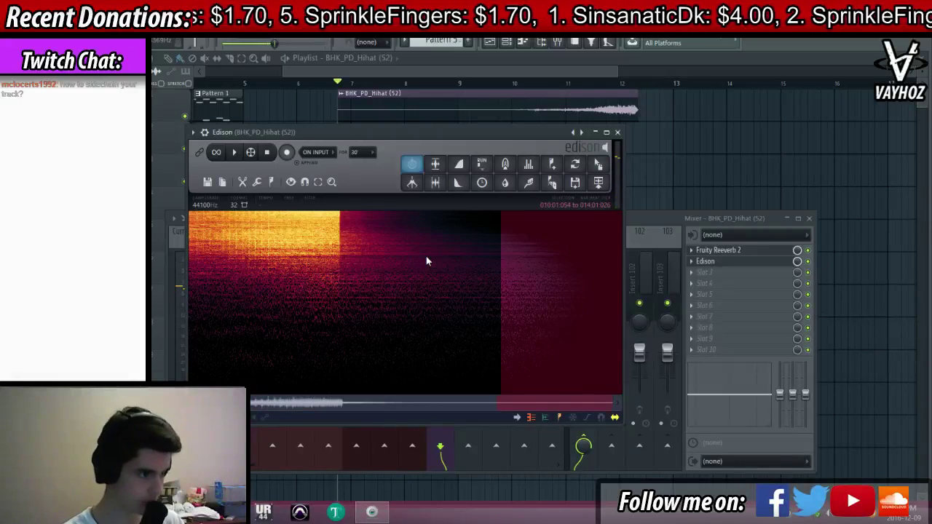
pyautogui.hotkey('ctrl', 'z')
pyautogui.hotkey('ctrl', 'z')
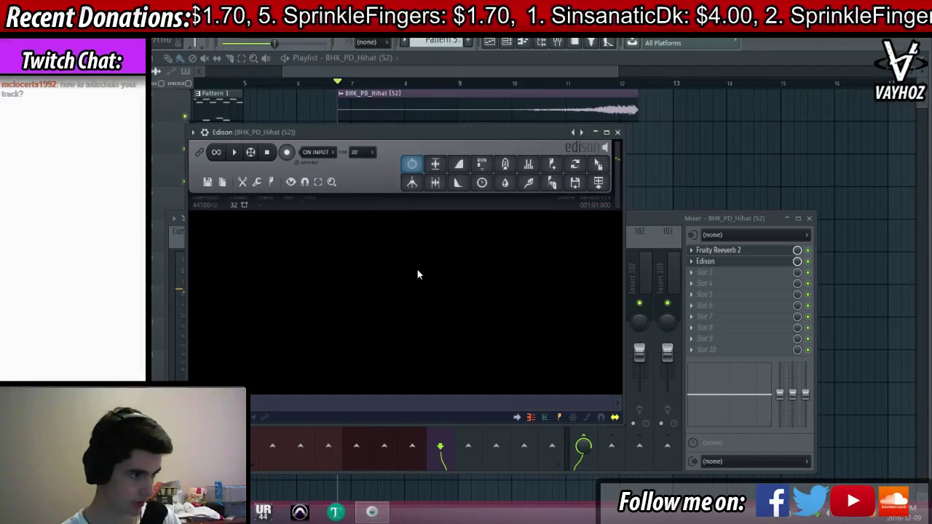
# Set Edison's recording mode to Now, record the reversed hi-hat with its reverb tail again, and normalize the take
pyautogui.click(317, 151)
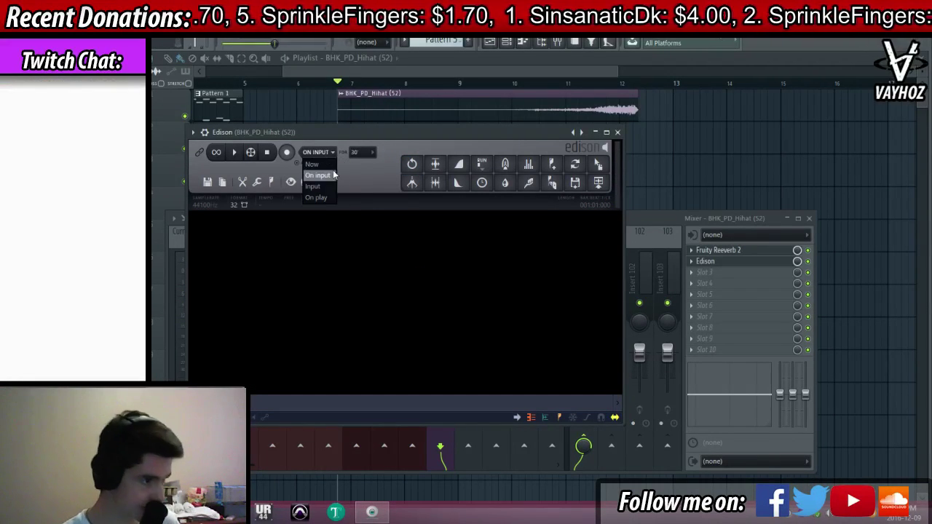
pyautogui.click(320, 164)
pyautogui.click(286, 151)
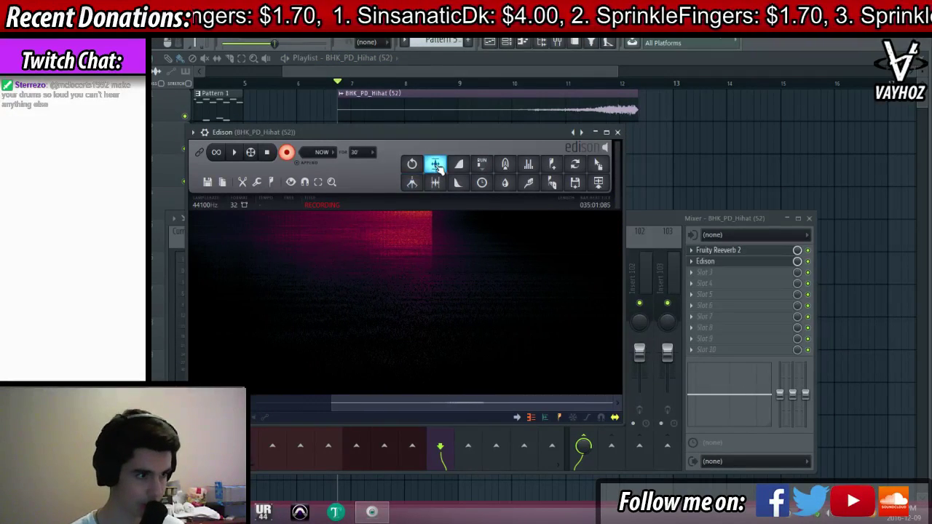
pyautogui.press('space')
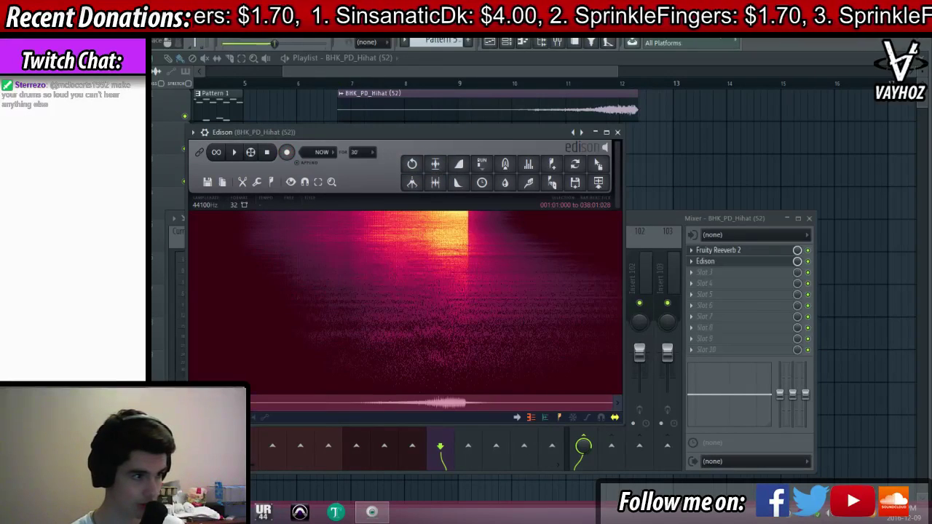
# Delete the silence at the start of the Edison recording and place the sample on playlist track 7
pyautogui.moveTo(241, 251)
pyautogui.mouseDown()
pyautogui.moveTo(189, 252)
pyautogui.moveTo(229, 251)
pyautogui.mouseUp()
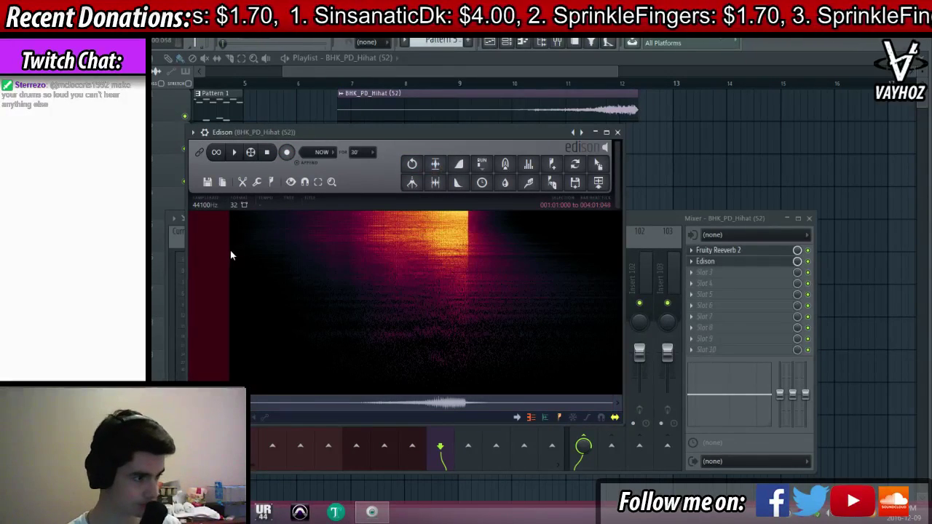
pyautogui.press('Delete')
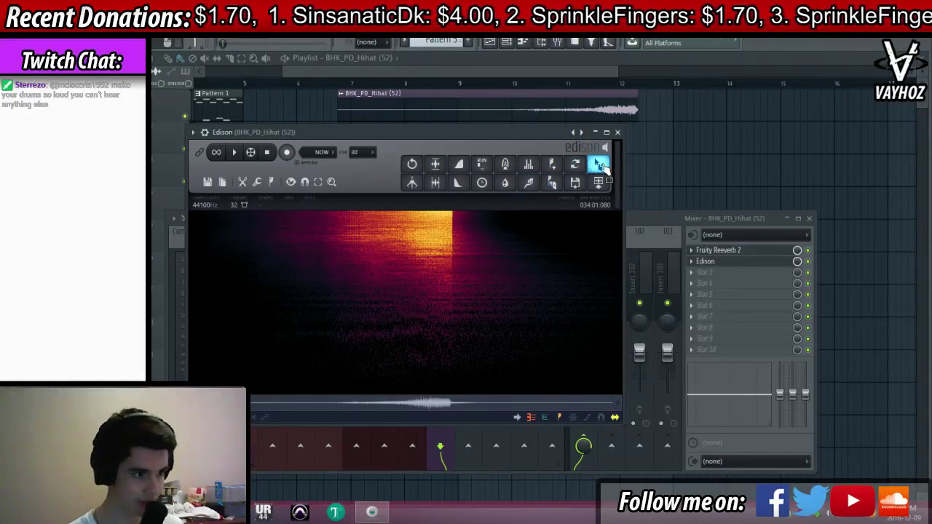
pyautogui.moveTo(599, 165); pyautogui.dragTo(314, 313)
# Close the new sample's channel settings and delete the original hi-hat clip from playlist track 1
pyautogui.doubleClick(413, 289)
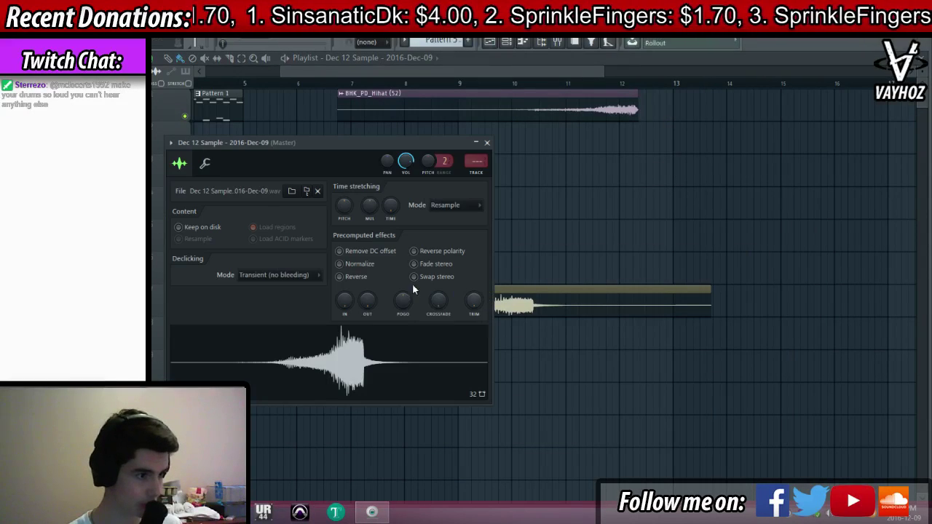
pyautogui.press('Escape')
pyautogui.rightClick(532, 104)
pyautogui.scroll(-3, 527, 83)
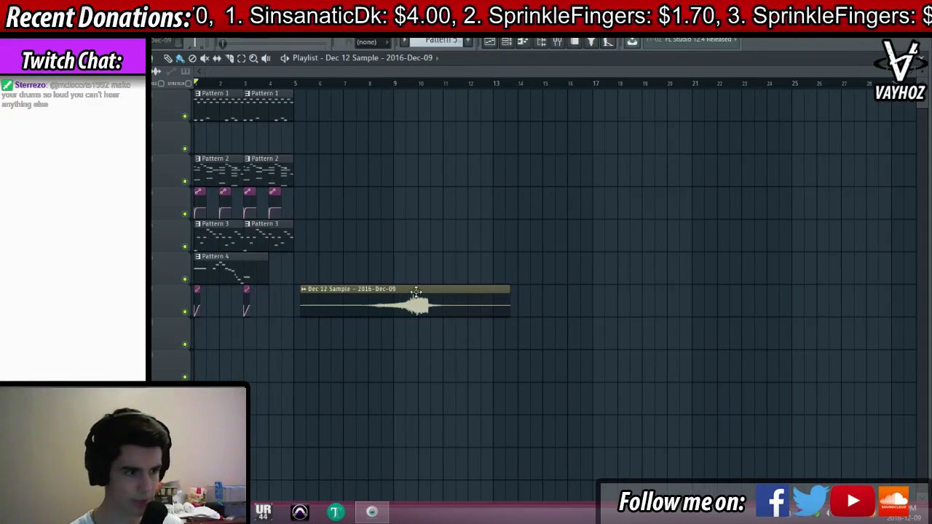
# Reverse the recorded sample and play it back from about the middle of bar 7
pyautogui.doubleClick(435, 291)
pyautogui.click(475, 158)
pyautogui.click(358, 83)
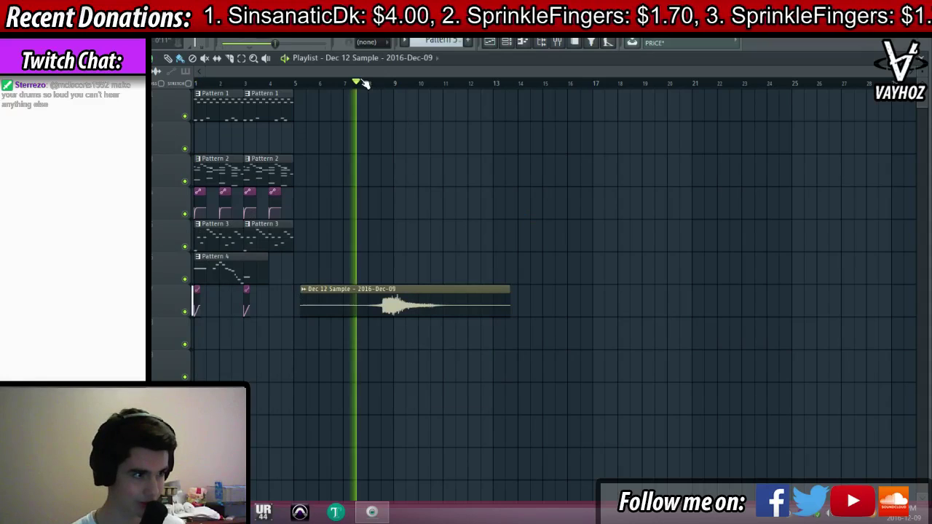
pyautogui.scroll(2, 361, 84)
pyautogui.scroll(2, 381, 91)
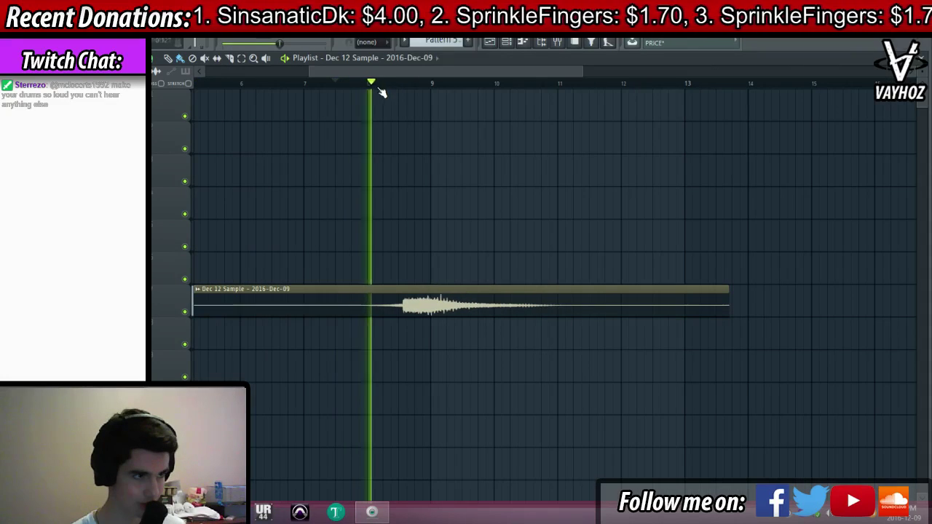
pyautogui.press('space')
# Rename the recorded sample's channel to Effect /1 and route it to mixer track 9
pyautogui.doubleClick(437, 300)
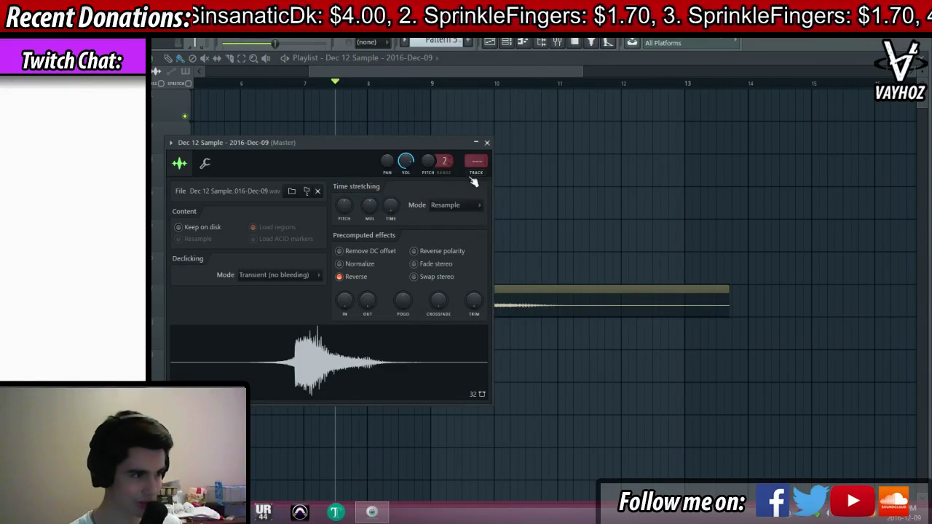
pyautogui.press('F2')
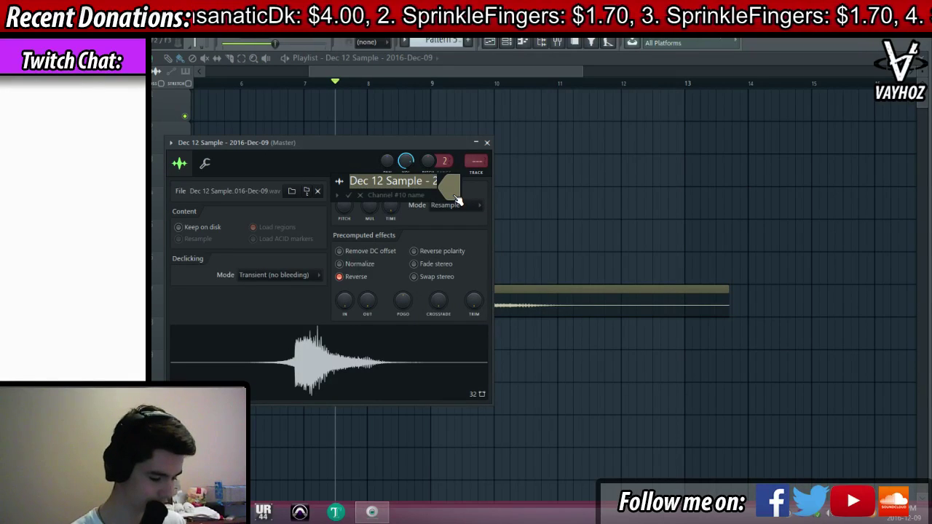
pyautogui.write('F')
pyautogui.write('ffec')
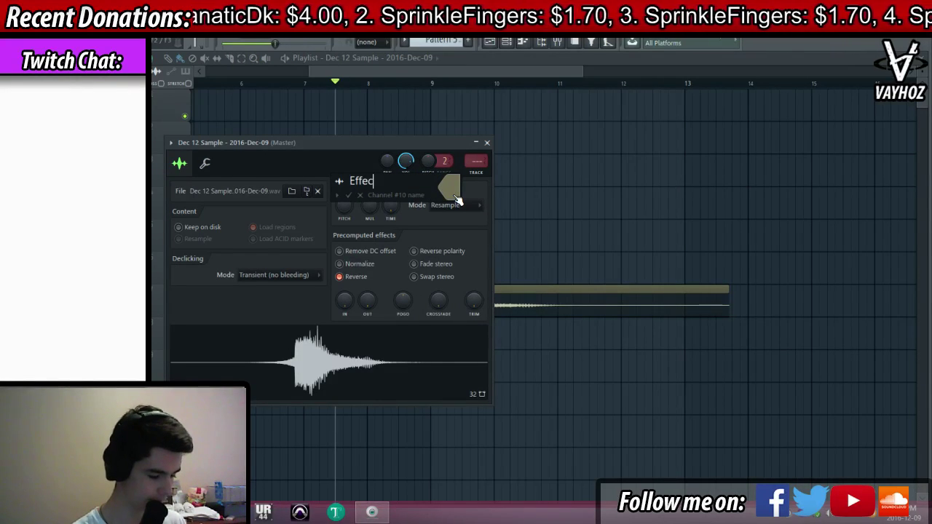
pyautogui.write('t /1')
pyautogui.press('Return')
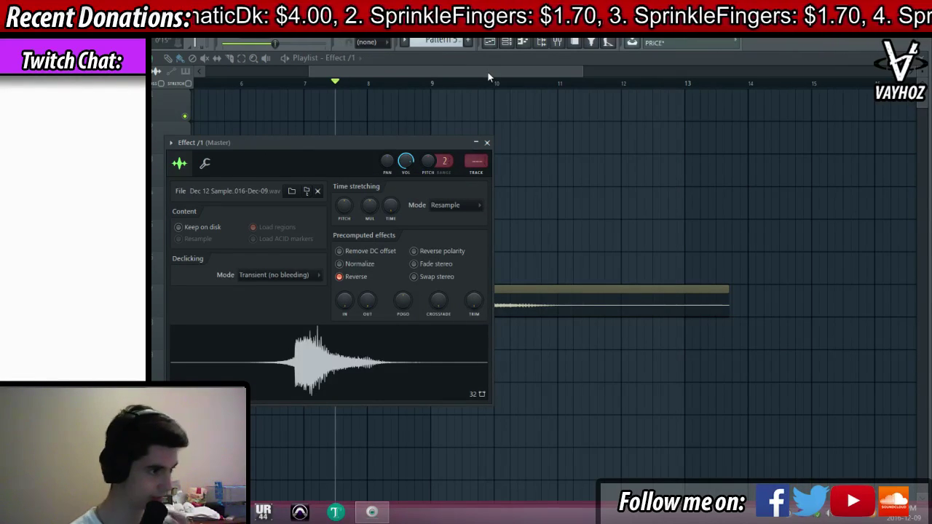
pyautogui.click(477, 174)
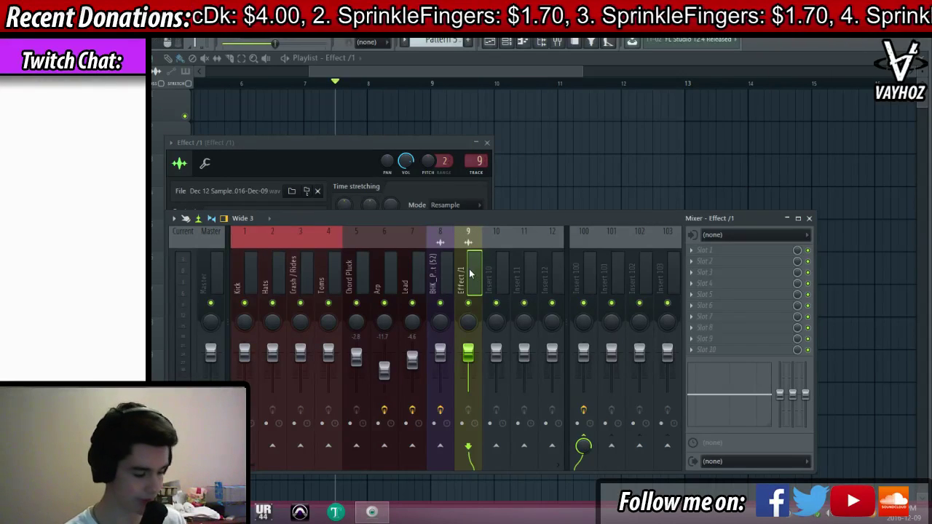
pyautogui.press('Escape')
pyautogui.press('Escape')
# Trim the Effect /1 clip to start at its loud onset in about the middle of bar 8, and play it back
pyautogui.scroll(5, 398, 90)
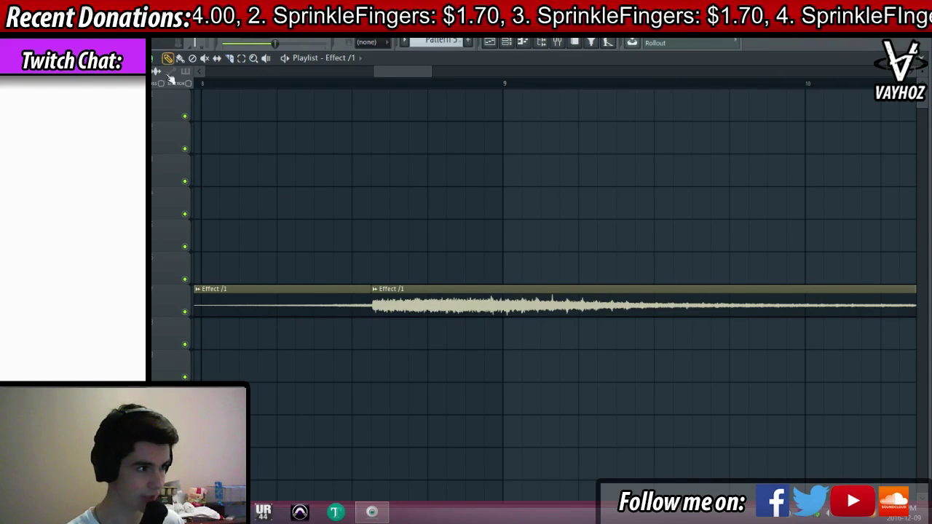
pyautogui.click(350, 83)
pyautogui.scroll(-5, 350, 84)
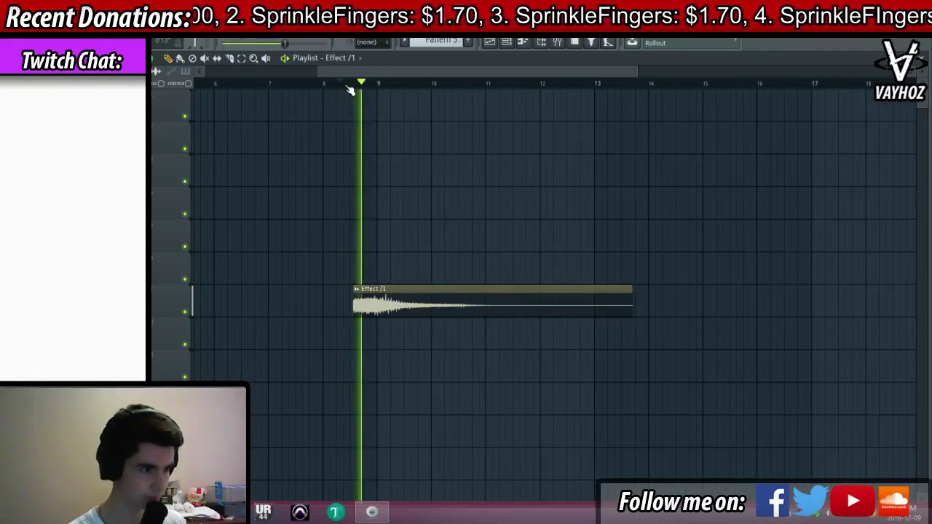
pyautogui.press('space')
# Lower the Effect /1 channel's volume and close its settings
pyautogui.doubleClick(424, 306)
pyautogui.press('space')
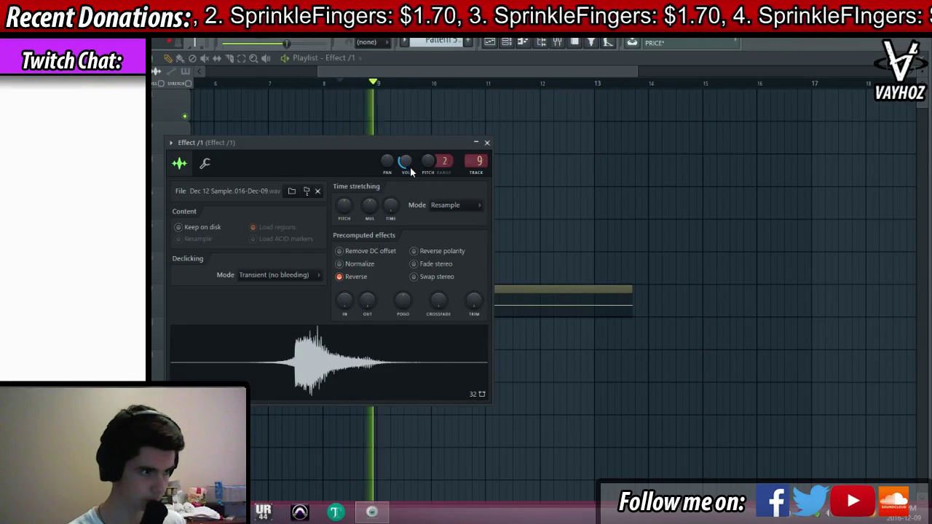
pyautogui.click(487, 142)
# Slice the Effect /1 clip at bar 9, delete the part before the cut, and audition the remainder
pyautogui.press('space')
pyautogui.click(372, 83)
pyautogui.press('space')
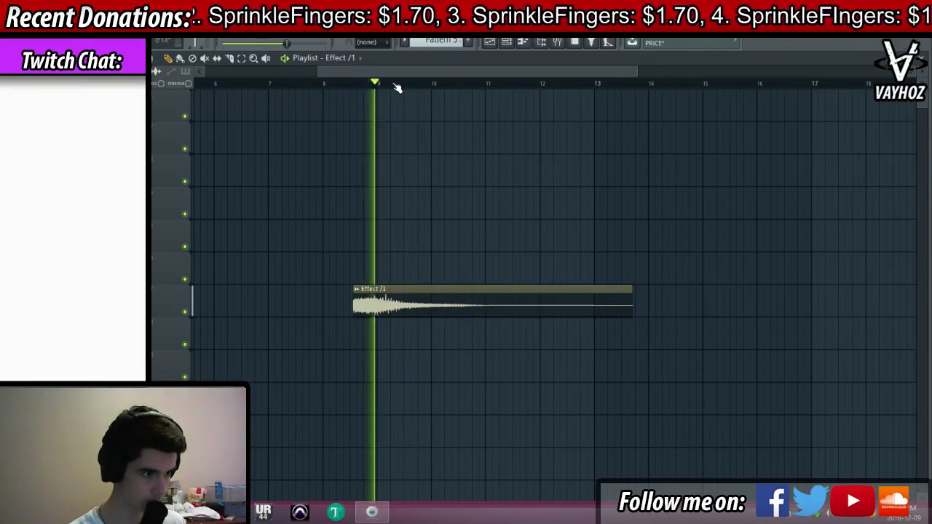
pyautogui.scroll(5, 397, 86)
pyautogui.press('space')
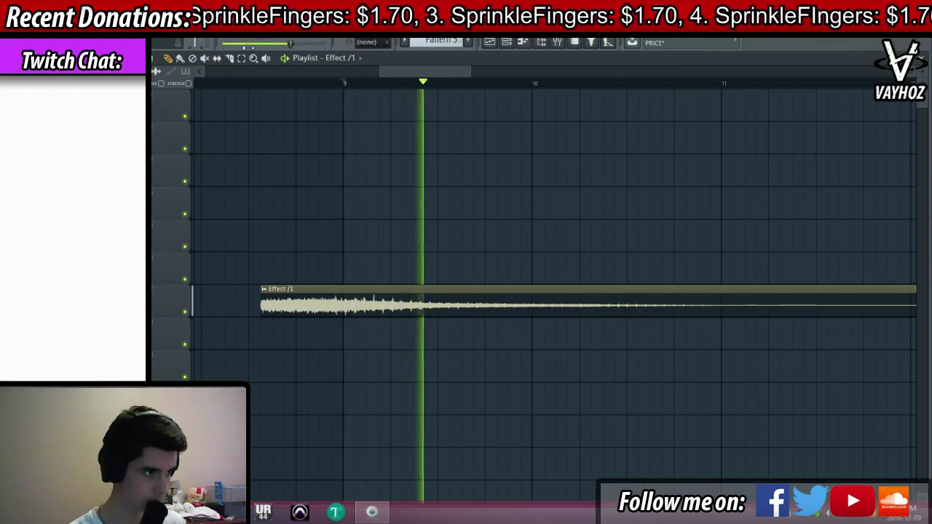
pyautogui.press('space')
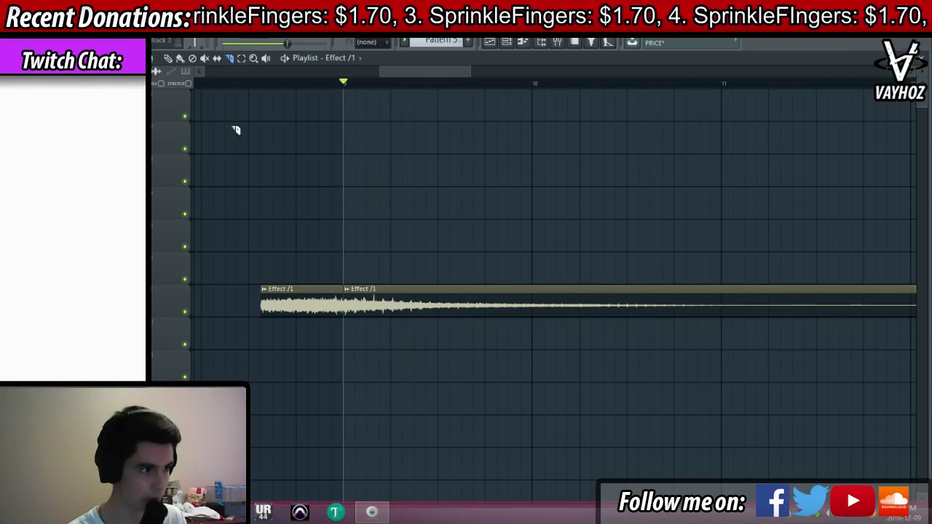
pyautogui.rightClick(320, 308)
pyautogui.press('space')
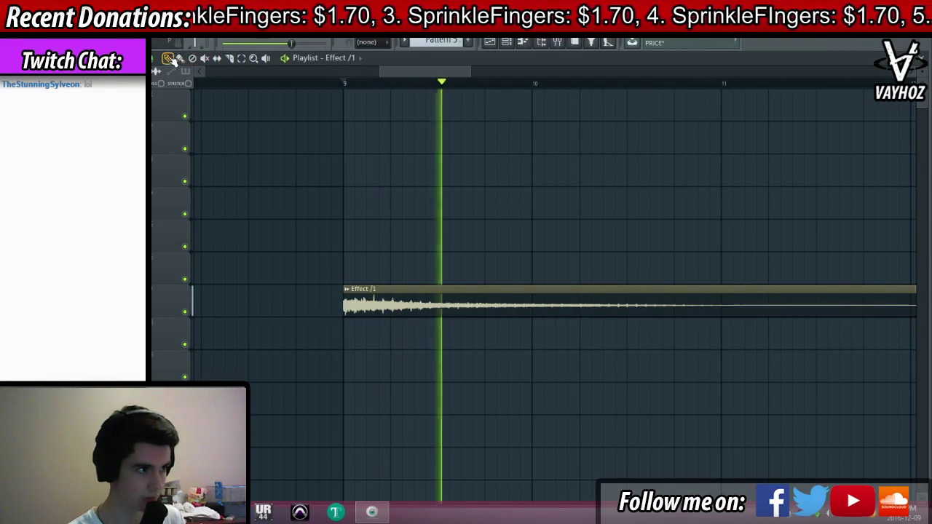
# Move the trimmed Effect /1 clip to playlist track 8 so it starts at bar 1 under the patterns
pyautogui.rightClick(456, 306)
pyautogui.press('space')
pyautogui.scroll(-4, 439, 83)
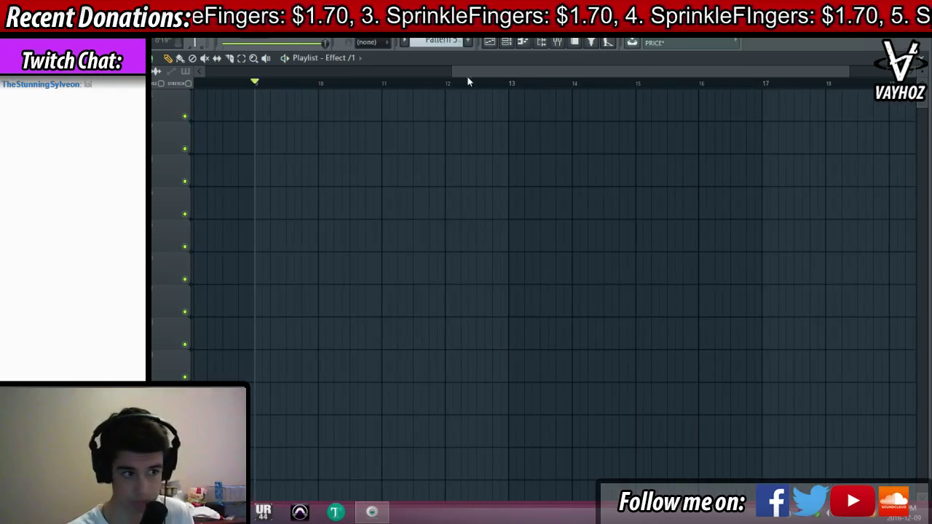
pyautogui.hscroll(-6, 468, 78)
pyautogui.click(251, 332)
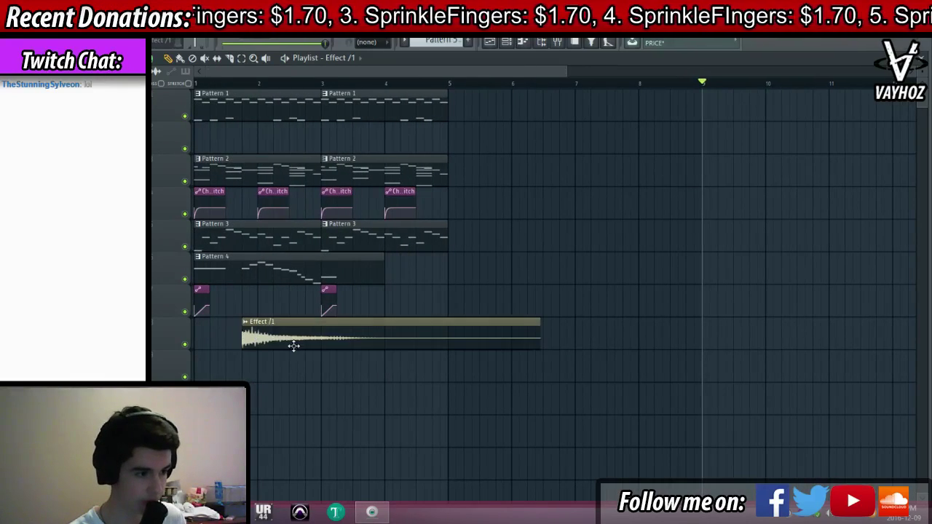
pyautogui.moveTo(294, 343); pyautogui.dragTo(245, 344)
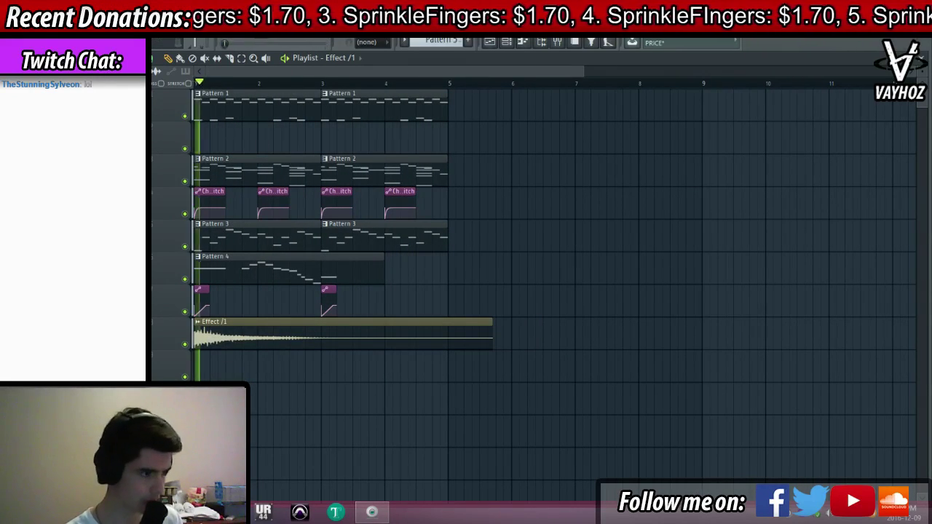
# Play the arrangement from the start and reset the Effect /1 channel's volume to its default
pyautogui.press('space')
pyautogui.doubleClick(293, 320)
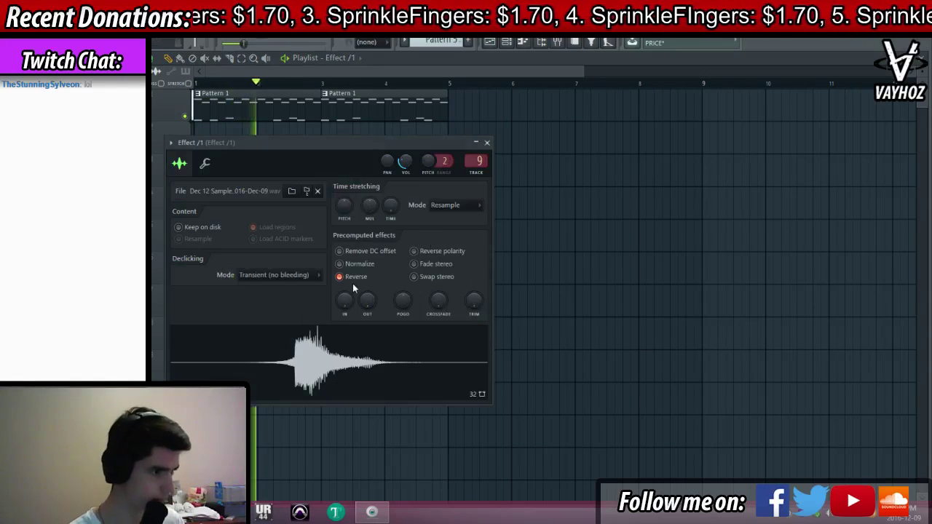
pyautogui.press('space')
pyautogui.rightClick(407, 160)
pyautogui.click(427, 166)
# Solo mixer track 9 to audition Effect /1, lower its fader to about -13 dB, and check it with all tracks playing
pyautogui.press('F9')
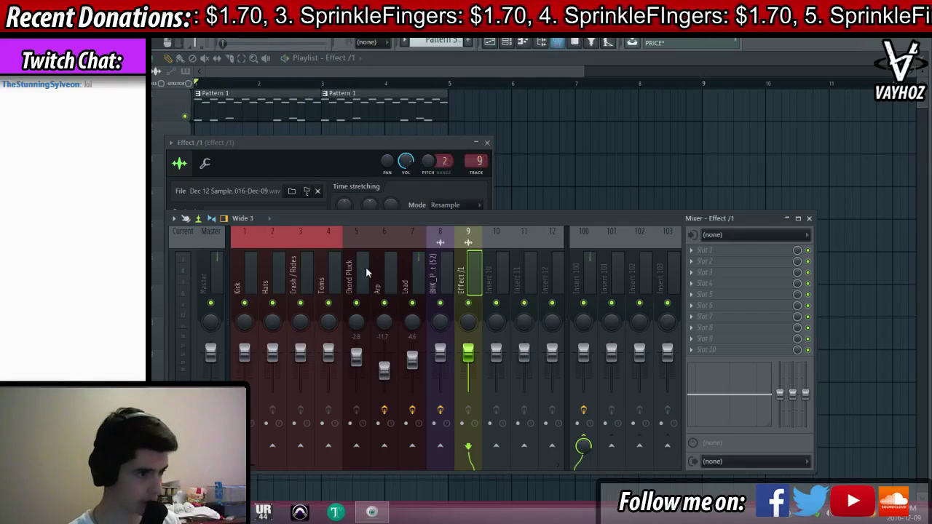
pyautogui.rightClick(469, 303)
pyautogui.press('space')
pyautogui.moveTo(469, 353); pyautogui.dragTo(469, 377)
pyautogui.rightClick(470, 370)
pyautogui.click(503, 333)
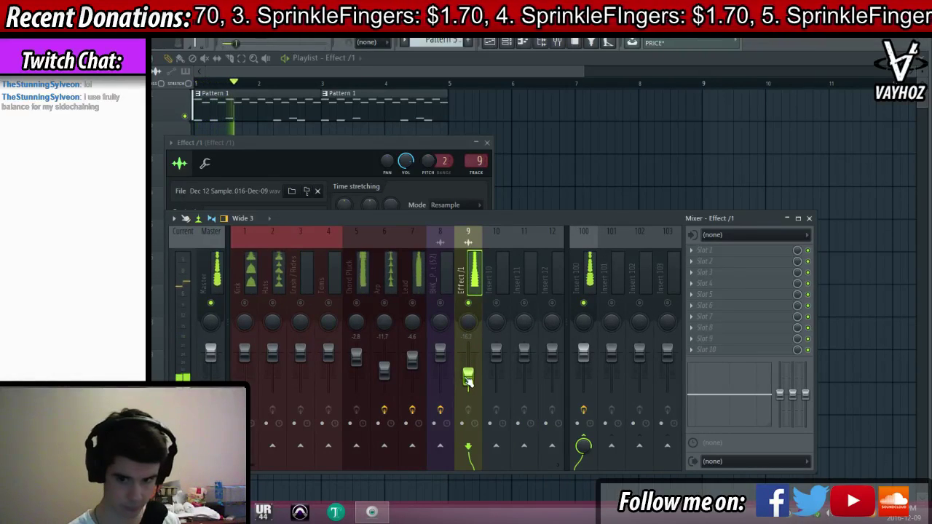
pyautogui.press('space')
pyautogui.press('space')
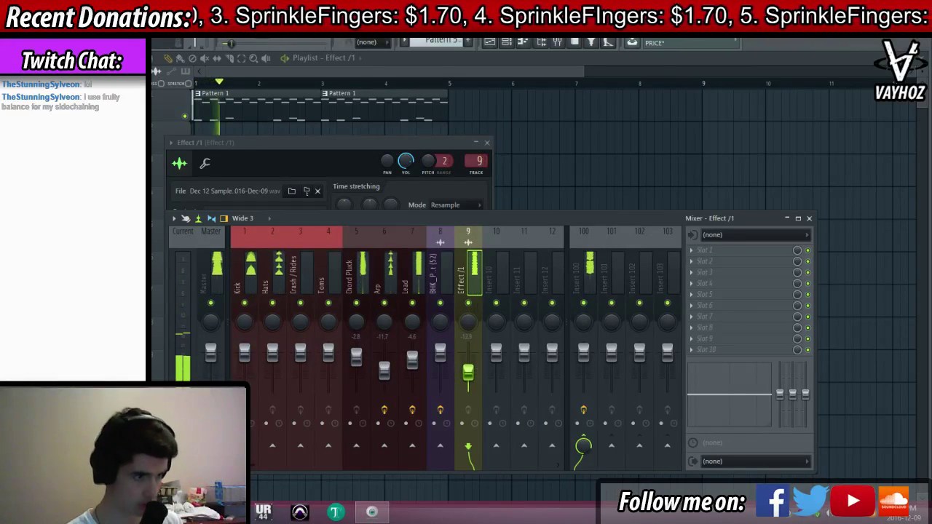
pyautogui.rightClick(541, 173)
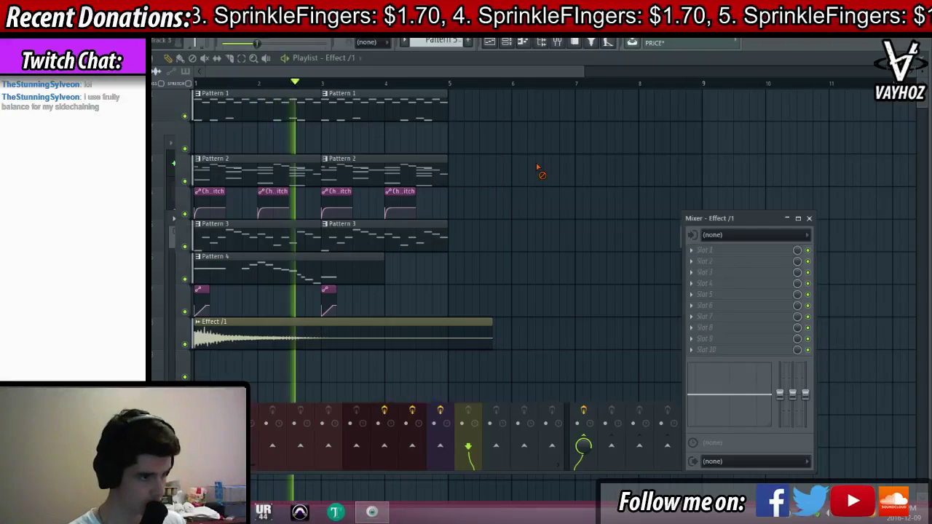
# Reverse the Effect /1 sample in its channel settings and play the arrangement with it
pyautogui.doubleClick(355, 329)
pyautogui.press('space')
pyautogui.rightClick(499, 254)
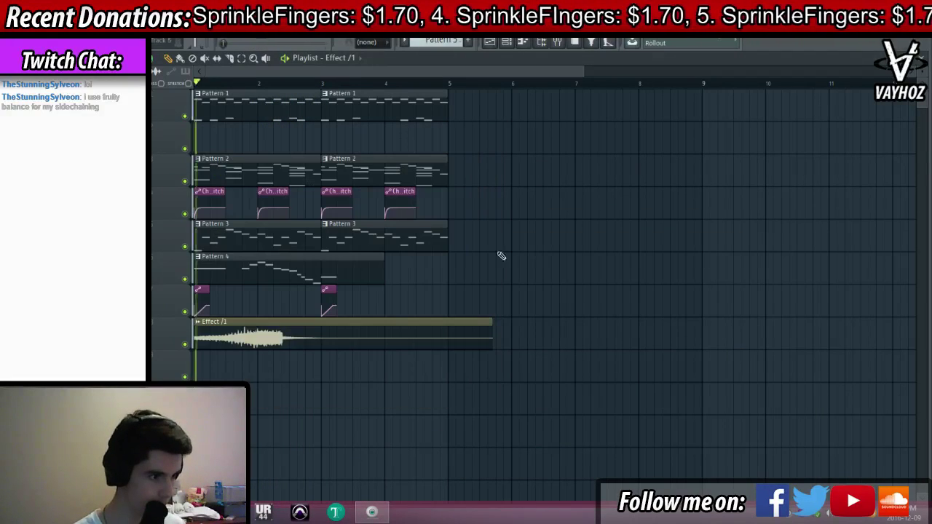
pyautogui.press('space')
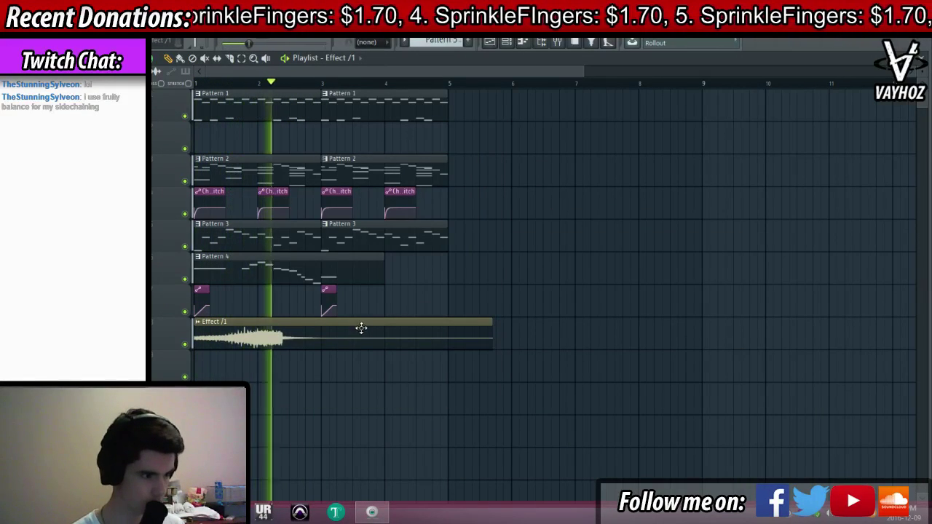
# Reposition and extend the Effect /1 clip so it starts at bar 1 and its reversed swell peaks right before bar 5
pyautogui.moveTo(357, 329); pyautogui.dragTo(511, 324)
pyautogui.press('space')
pyautogui.moveTo(361, 337); pyautogui.dragTo(193, 357)
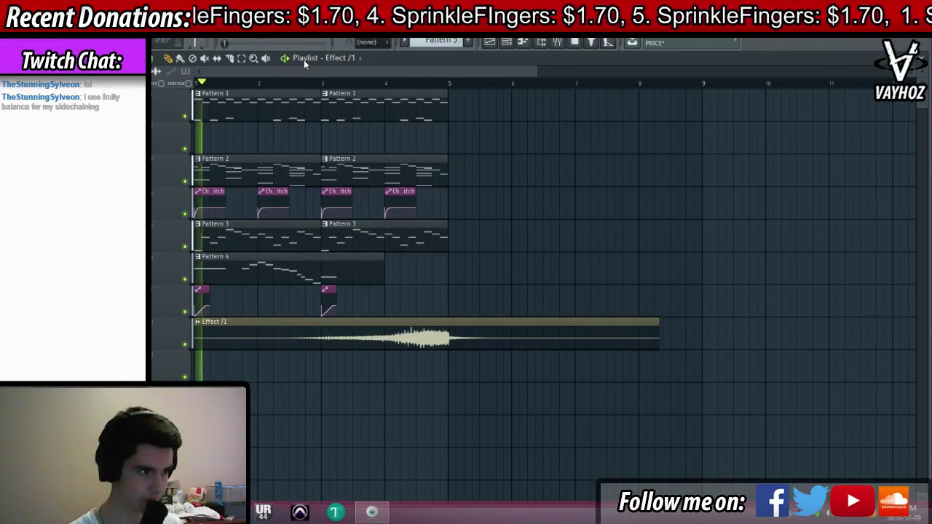
# Play the arrangement and lower the Effect /1 mixer fader to about -30.7 dB
pyautogui.press('space')
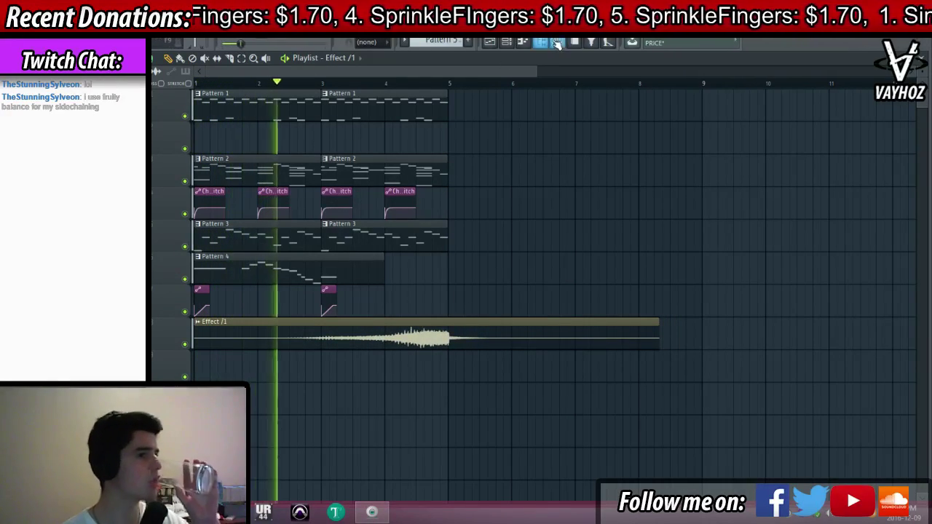
pyautogui.press('F9')
pyautogui.moveTo(472, 377); pyautogui.dragTo(475, 390)
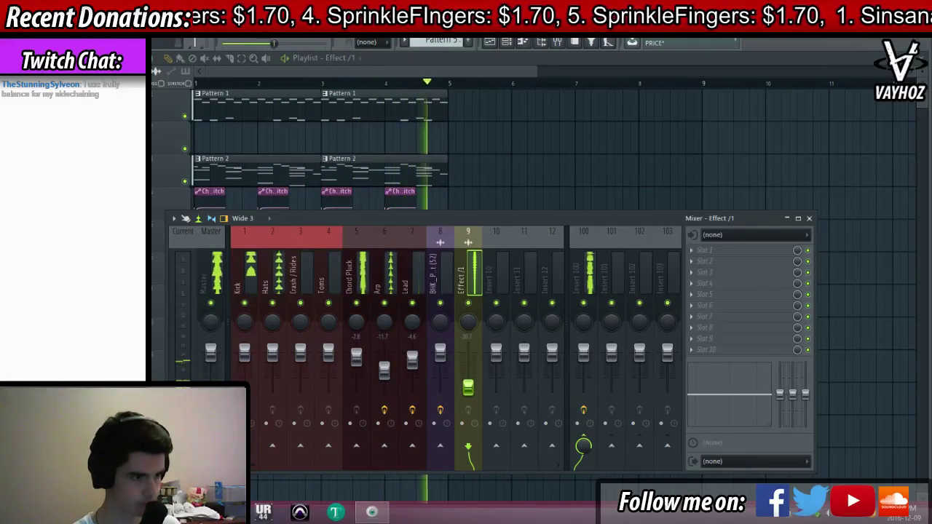
# Trim the end of the Effect /1 clip to bar 5 and stop playback
pyautogui.press('F9')
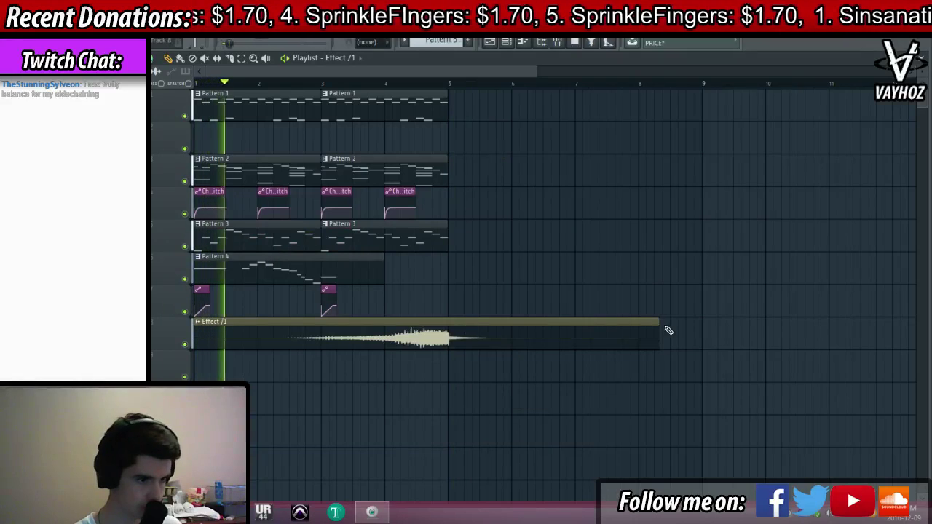
pyautogui.moveTo(658, 335); pyautogui.dragTo(446, 343)
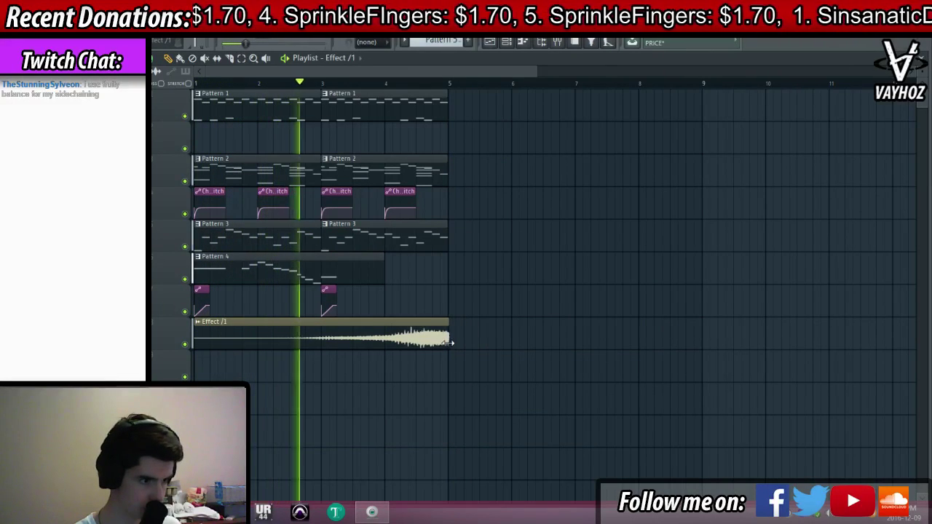
pyautogui.press('space')
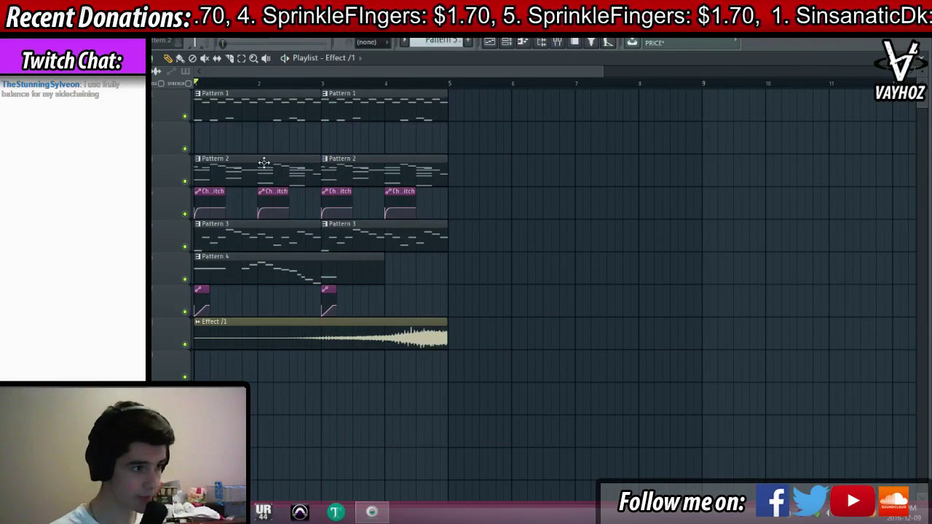
# Solo the Chord Pluck mixer track and load Fruity Parametric EQ 2 into its first effect slot
pyautogui.press('F9')
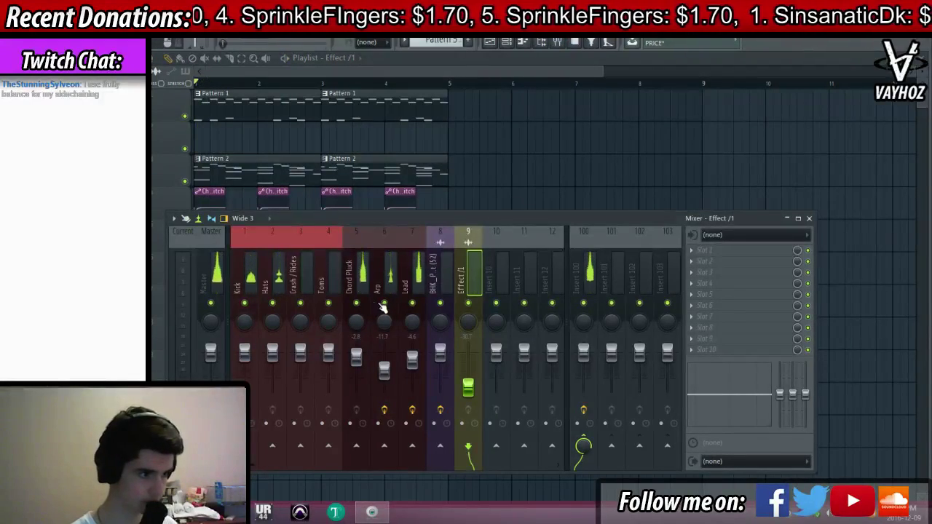
pyautogui.click(359, 304)
pyautogui.click(712, 251)
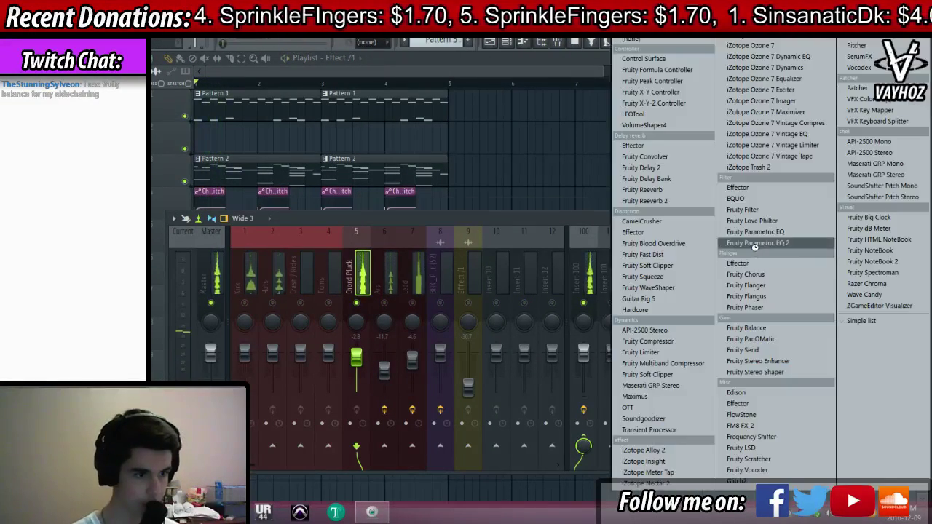
pyautogui.click(756, 244)
# Turn EQ band 1 into a steep high-pass filter and raise its cutoff to band 2's frequency while the chords play
pyautogui.press('space')
pyautogui.rightClick(280, 299)
pyautogui.moveTo(296, 327)
pyautogui.click(327, 363)
pyautogui.rightClick(281, 299)
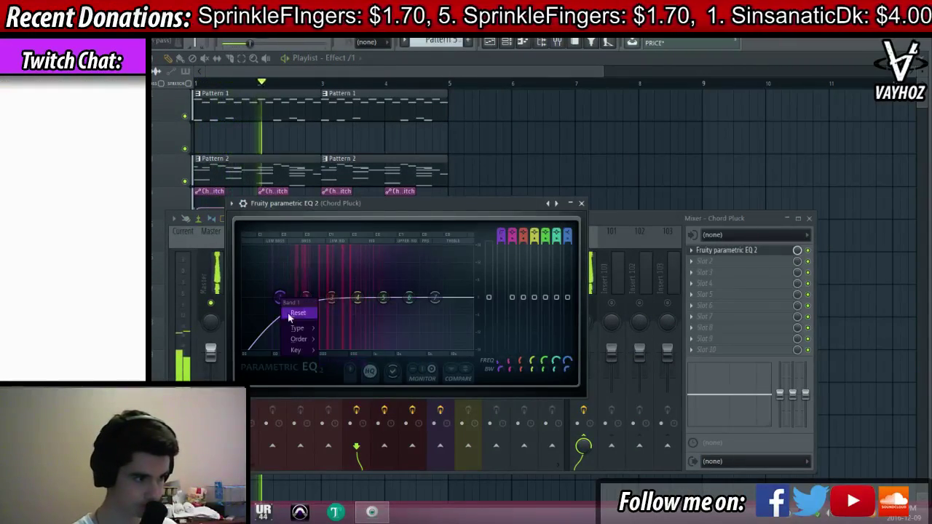
pyautogui.click(332, 338)
pyautogui.moveTo(282, 298); pyautogui.dragTo(305, 298)
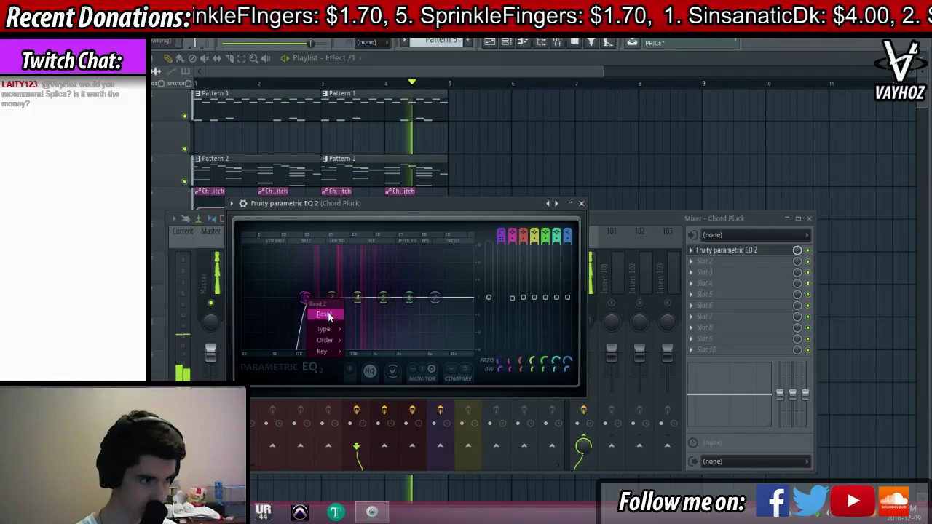
# Cut EQ band 4 slightly at about 1067 Hz, close the equalizer and stop playback
pyautogui.moveTo(356, 298); pyautogui.dragTo(375, 301)
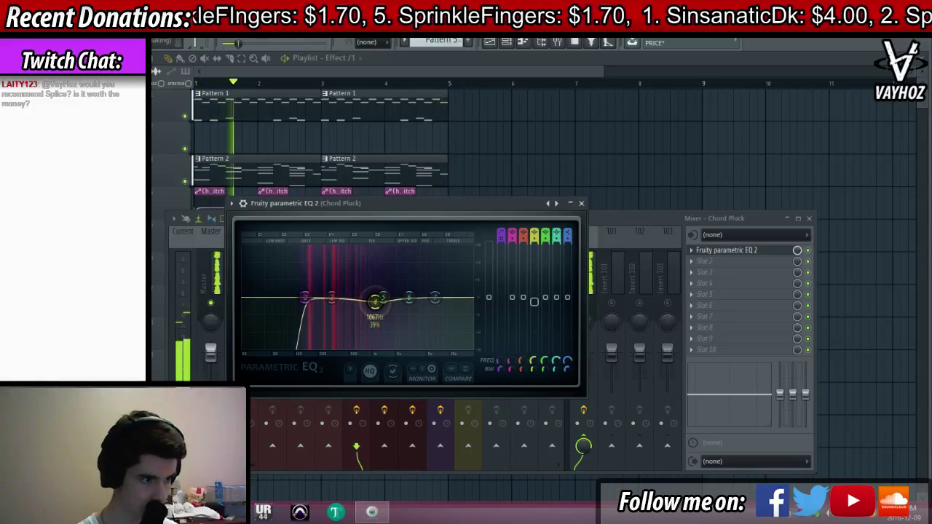
pyautogui.press('Escape')
pyautogui.press('space')
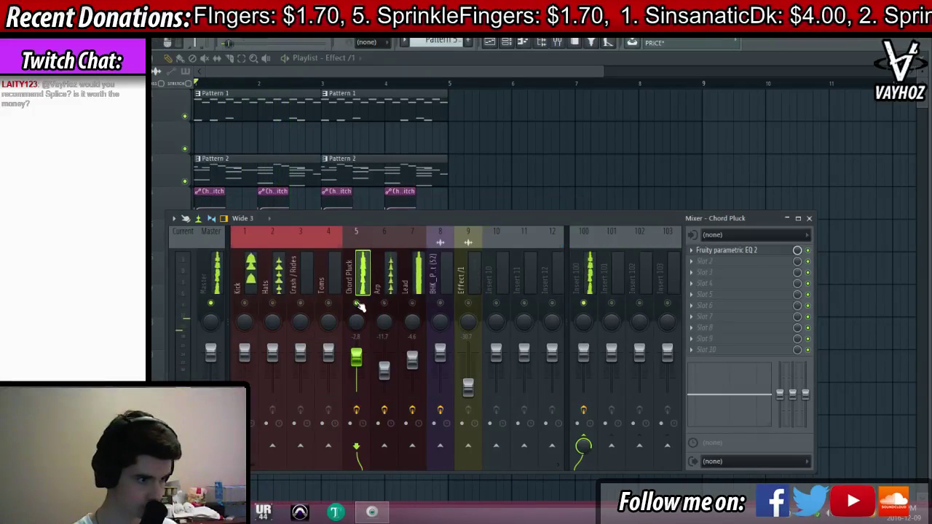
# Check the Chord Pluck notes in Pattern 2, return to Pattern 5 and add a Kontakt 5 channel
pyautogui.press('F9')
pyautogui.click(326, 170)
pyautogui.doubleClick(279, 169)
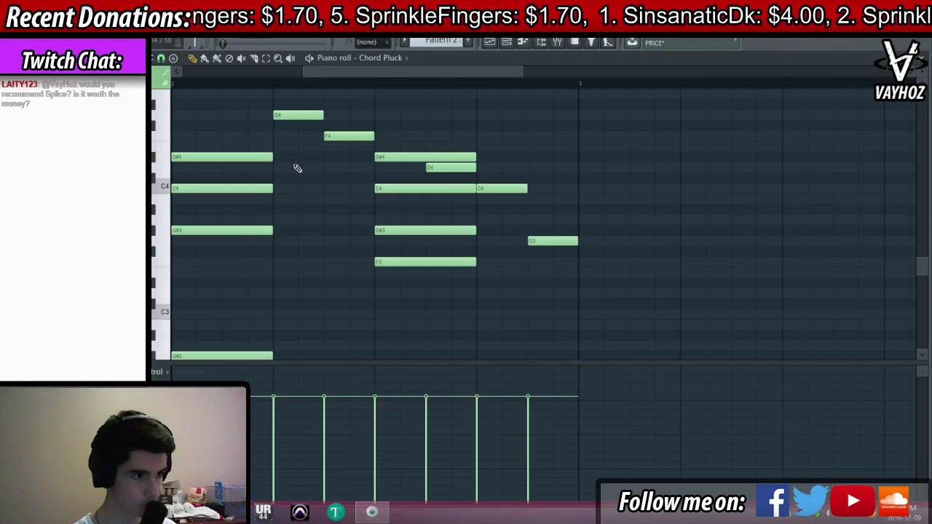
pyautogui.press('Escape')
pyautogui.click(468, 42)
pyautogui.click(325, 353)
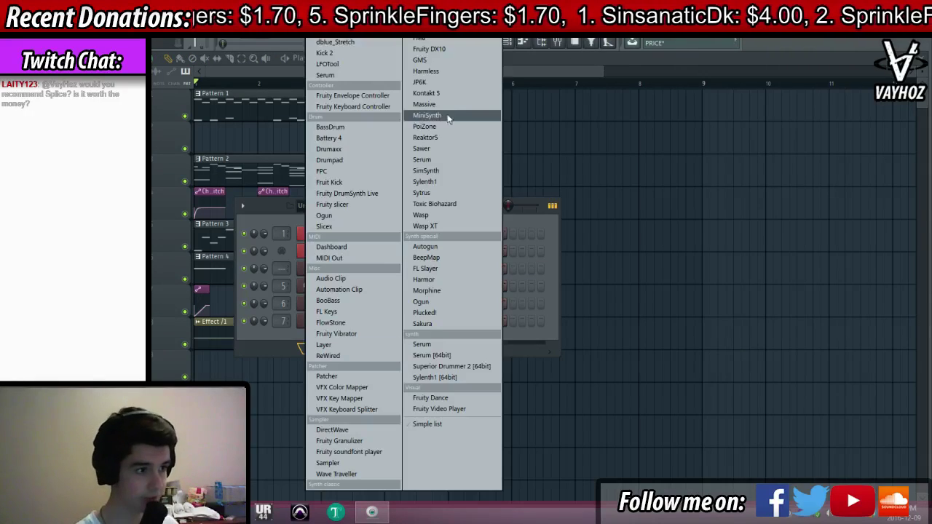
pyautogui.click(453, 102)
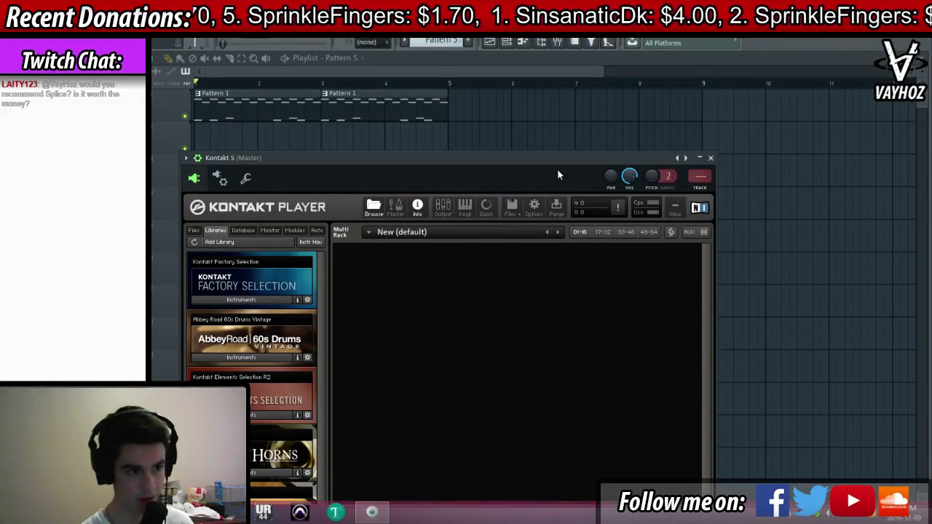
# Load the Classic Bass instrument from the Band bass folder of the Kontakt Elements Selection R2 library
pyautogui.moveTo(557, 168); pyautogui.dragTo(566, 97)
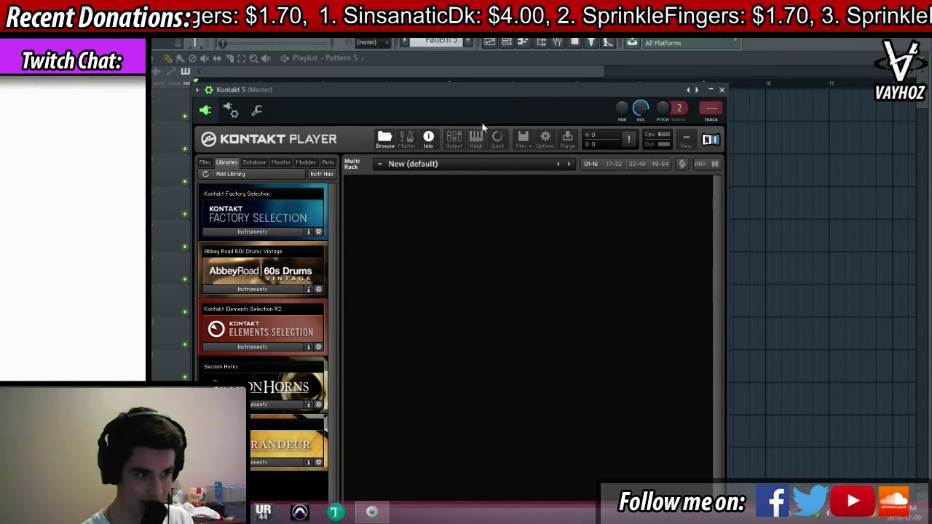
pyautogui.moveTo(497, 95); pyautogui.dragTo(500, 86)
pyautogui.click(277, 339)
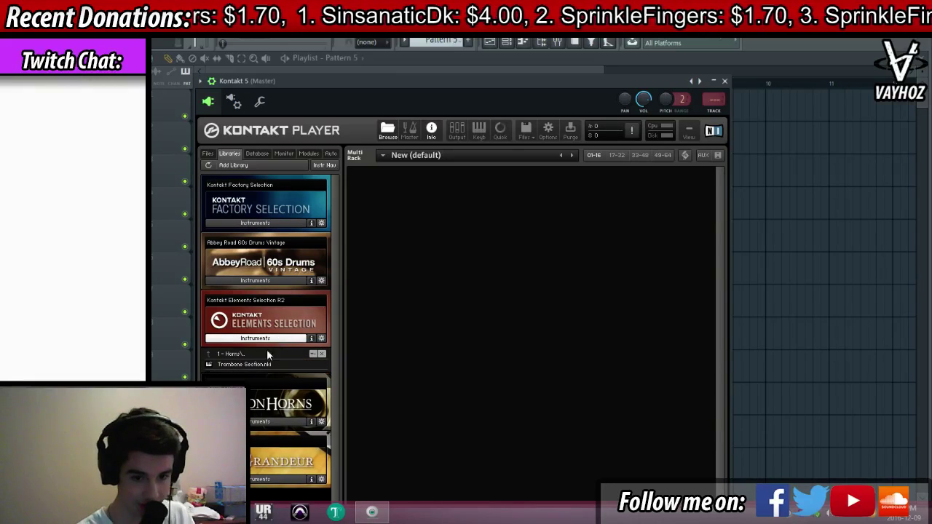
pyautogui.click(265, 354)
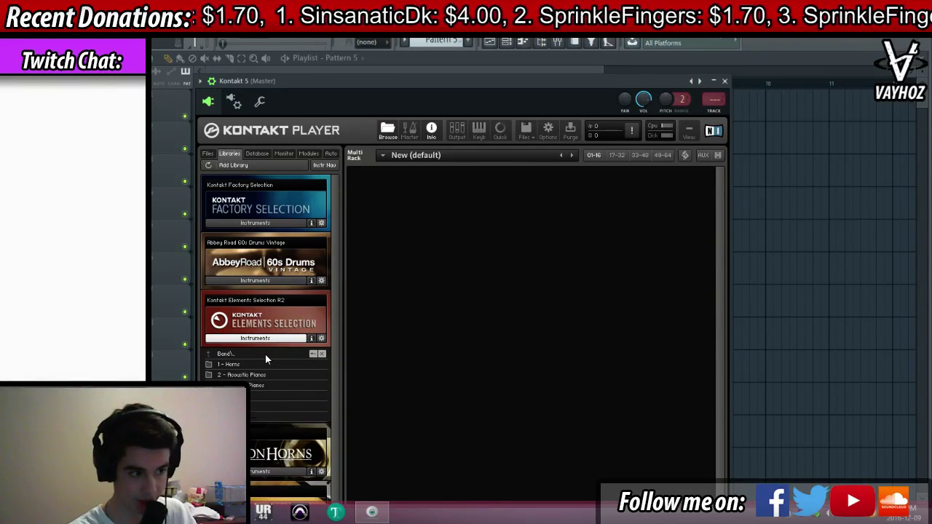
pyautogui.click(258, 415)
pyautogui.doubleClick(291, 361)
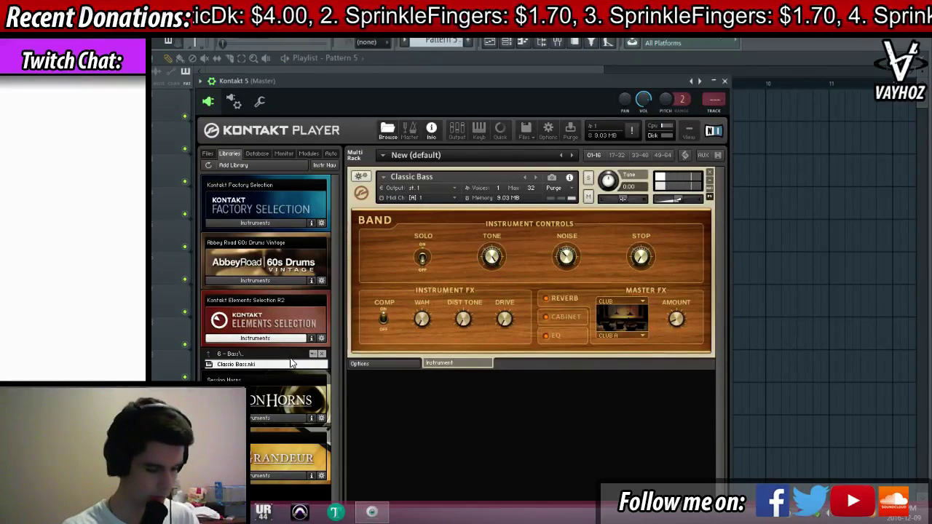
# Solo playlist track 3, enable tracks 4, 6 and 7 alongside it, and play the chords with the lead
pyautogui.rightClick(815, 191)
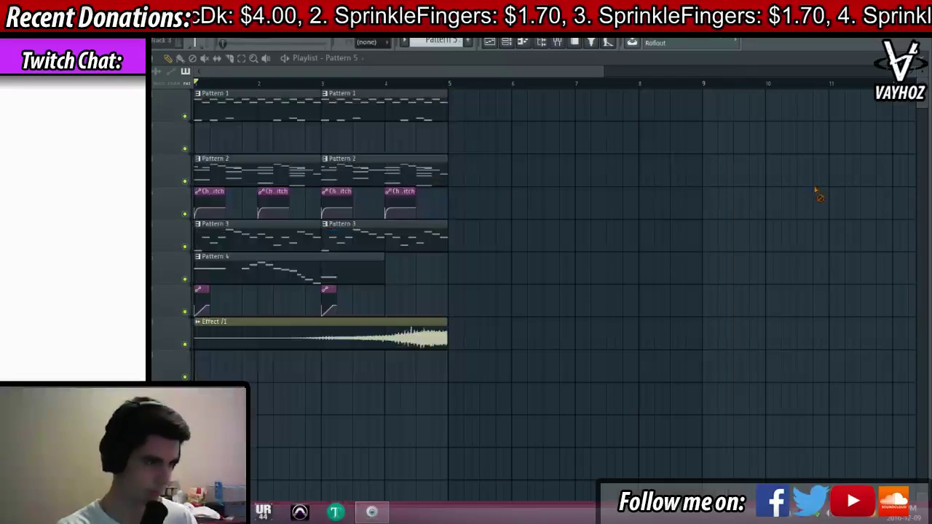
pyautogui.rightClick(185, 180)
pyautogui.press('space')
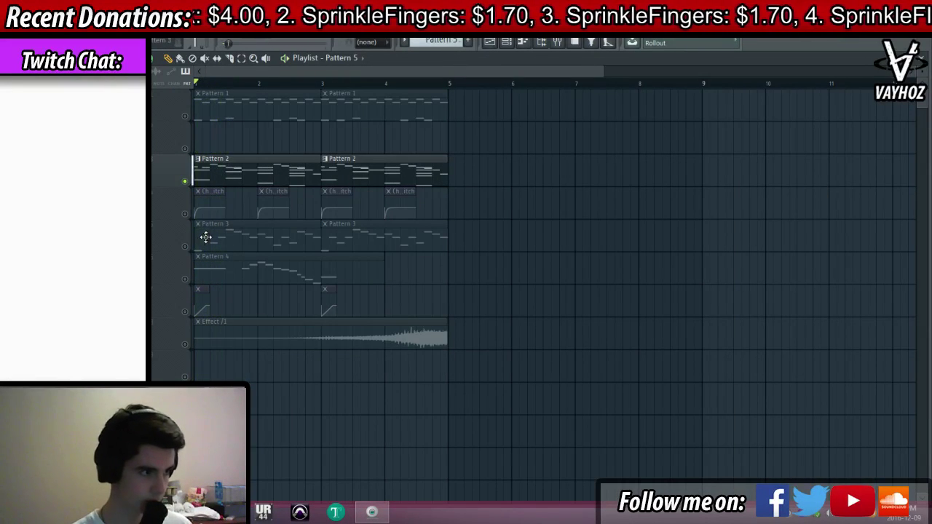
pyautogui.click(185, 213)
pyautogui.click(185, 279)
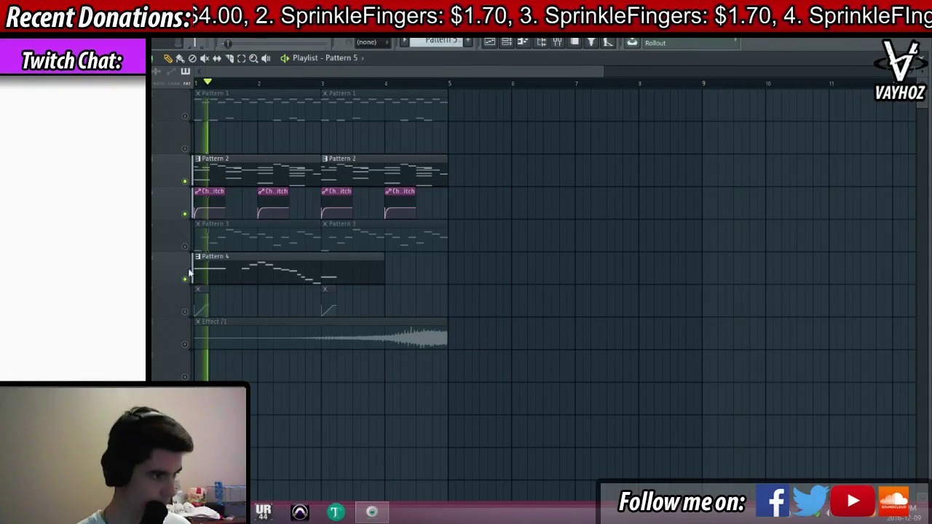
pyautogui.click(184, 312)
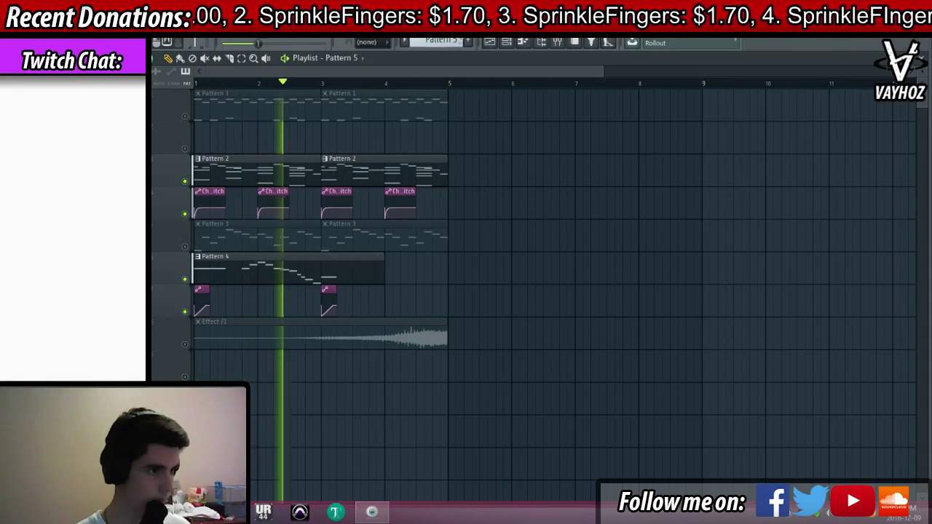
# Enter a C3 note at the start of the Kontakt 5 piano roll and place Pattern 5 at bar 1 of playlist track 2
pyautogui.press('F6')
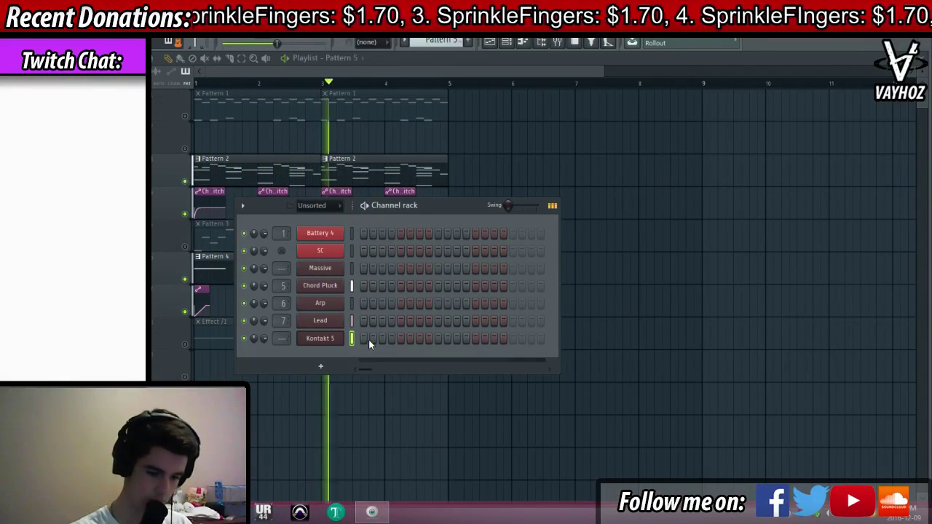
pyautogui.press('space')
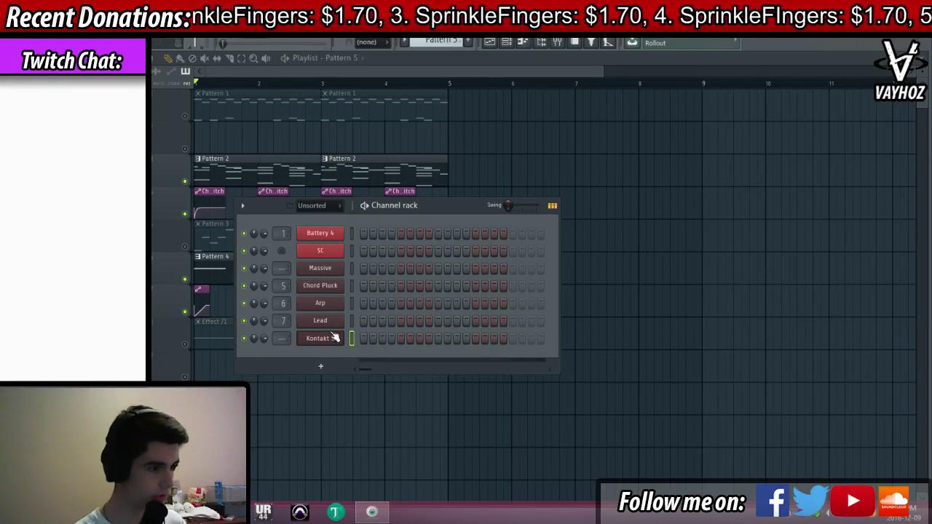
pyautogui.rightClick(334, 338)
pyautogui.click(364, 337)
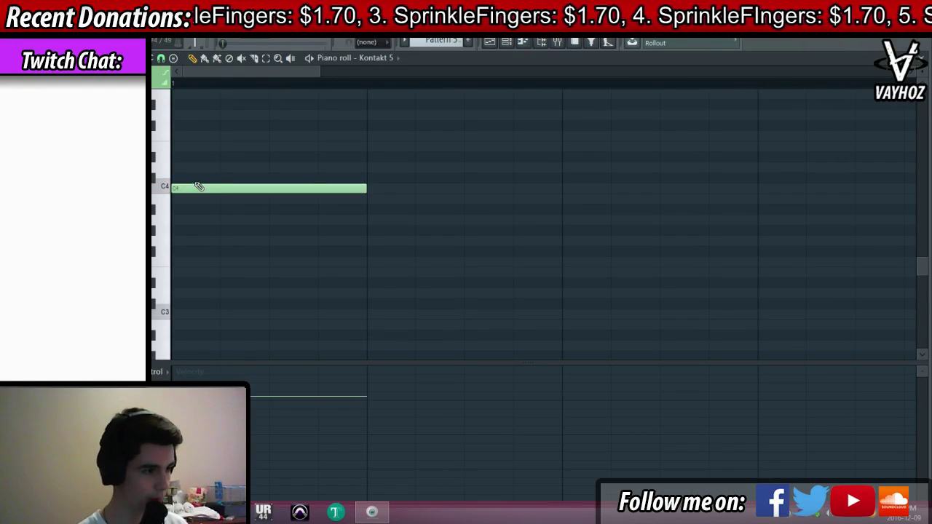
pyautogui.moveTo(174, 305); pyautogui.dragTo(170, 319)
pyautogui.press('F5')
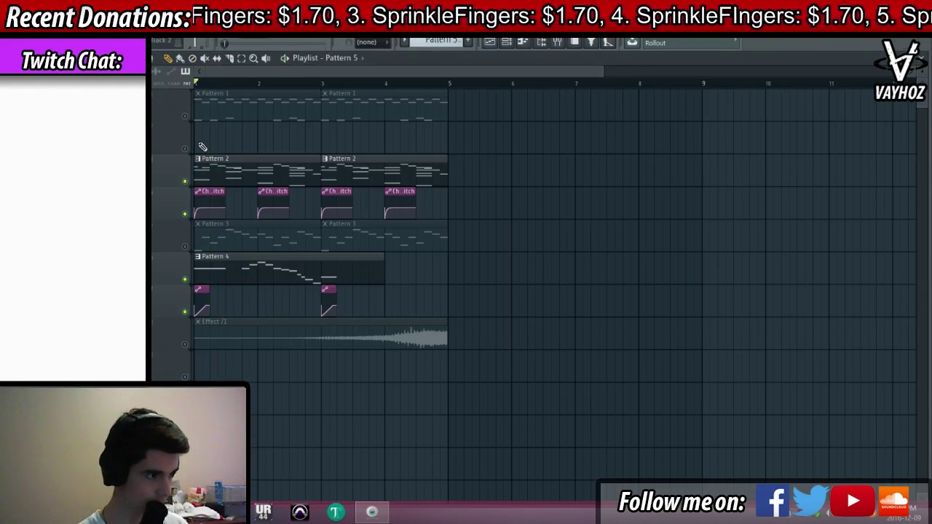
pyautogui.doubleClick(199, 146)
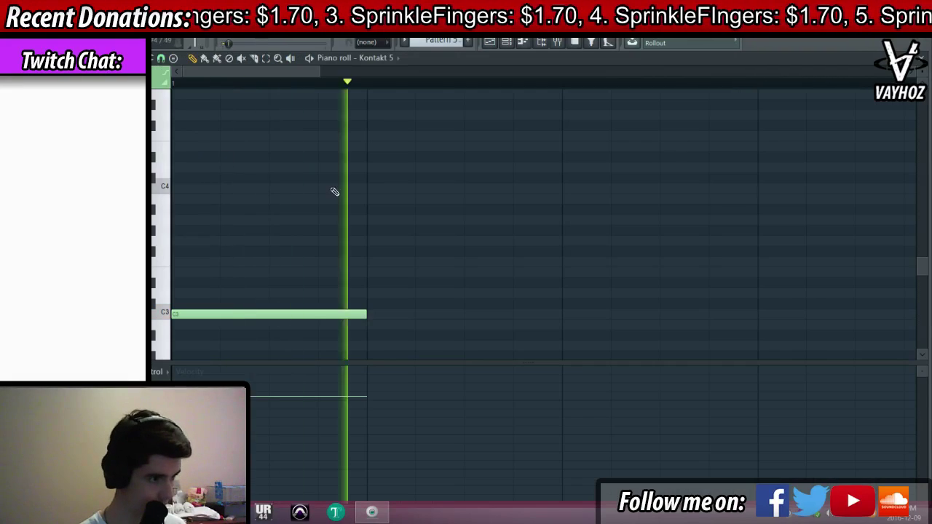
# Lengthen the C3 note to two beats and add a two-beat G3 note right after it, auditioning along the way
pyautogui.moveTo(407, 313); pyautogui.dragTo(561, 314)
pyautogui.click(578, 197)
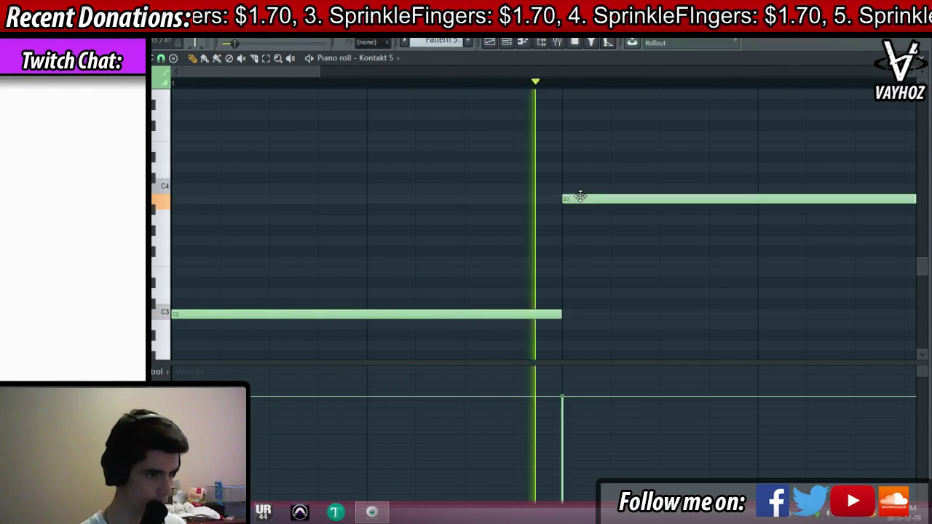
pyautogui.moveTo(603, 196)
pyautogui.mouseDown()
pyautogui.moveTo(600, 227)
pyautogui.moveTo(600, 170)
pyautogui.moveTo(600, 184)
pyautogui.mouseUp()
pyautogui.press('space')
pyautogui.press('space')
pyautogui.scroll(-2, 640, 90)
pyautogui.scroll(-2, 641, 92)
pyautogui.press('space')
pyautogui.moveTo(445, 189); pyautogui.dragTo(462, 243)
pyautogui.press('space')
pyautogui.press('space')
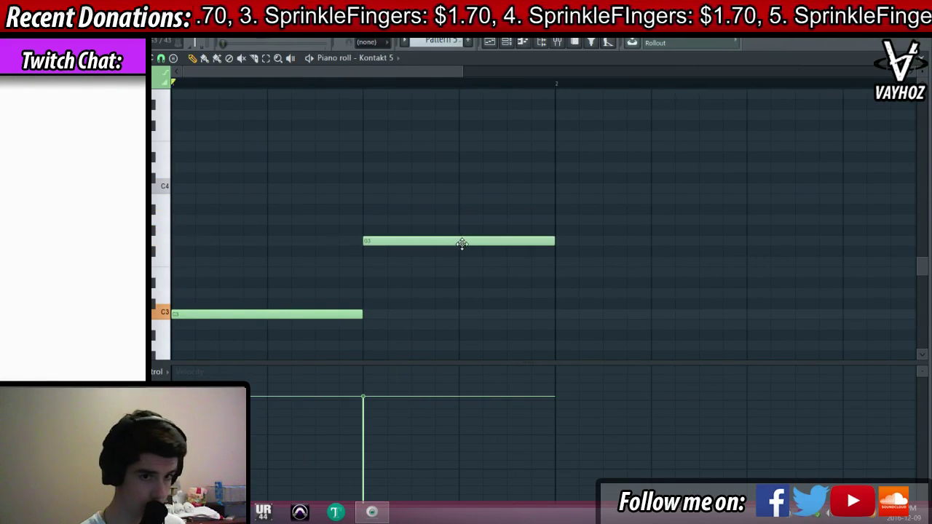
# Remove the extra note placed at bar 2 and shorten the G3 note to one beat
pyautogui.click(556, 241)
pyautogui.rightClick(557, 241)
pyautogui.press('space')
pyautogui.moveTo(554, 241); pyautogui.dragTo(459, 241)
pyautogui.press('space')
# Add a half-beat G4 note just before bar 2 and play the bass line
pyautogui.click(472, 125)
pyautogui.moveTo(472, 125); pyautogui.dragTo(521, 114)
pyautogui.press('space')
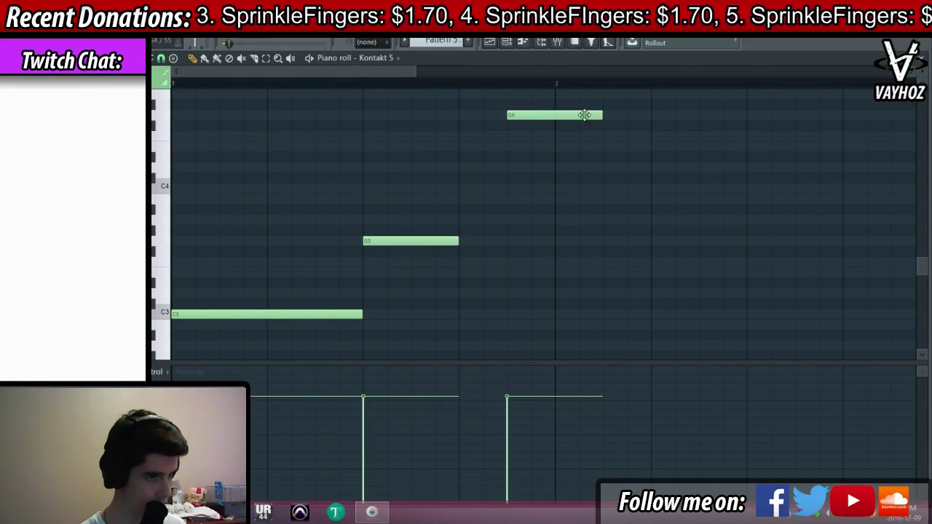
pyautogui.press('space')
# Add a G#3 note at bar 2 and lengthen it to one beat
pyautogui.click(561, 230)
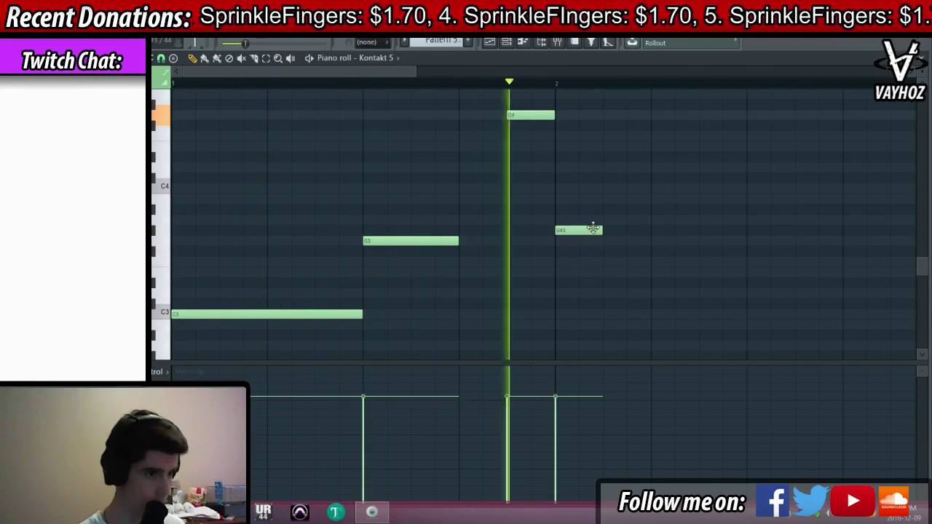
pyautogui.press('space')
pyautogui.moveTo(592, 227); pyautogui.dragTo(638, 223)
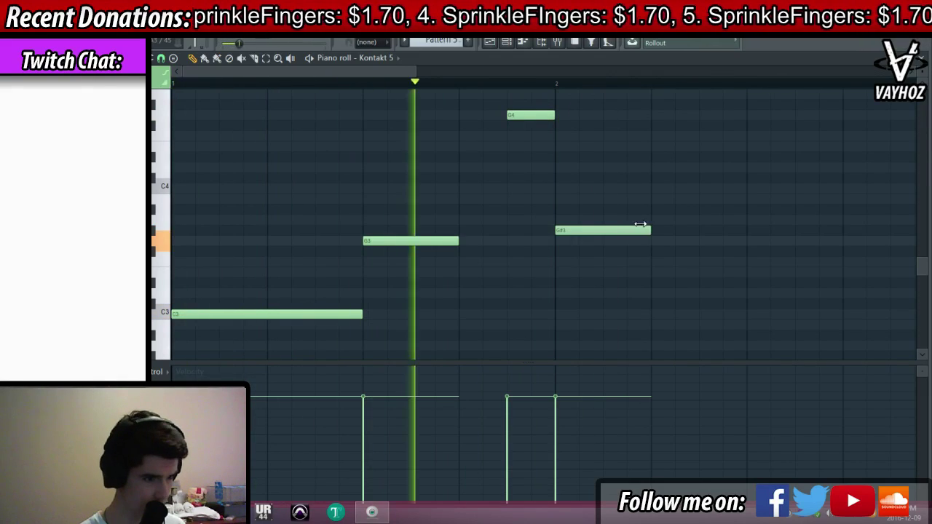
# Continue the bass line after the G#3 note with half-beat notes F4, D#4, A#3, G3, D#3 and F3 up to bar 3
pyautogui.click(697, 135)
pyautogui.press('space')
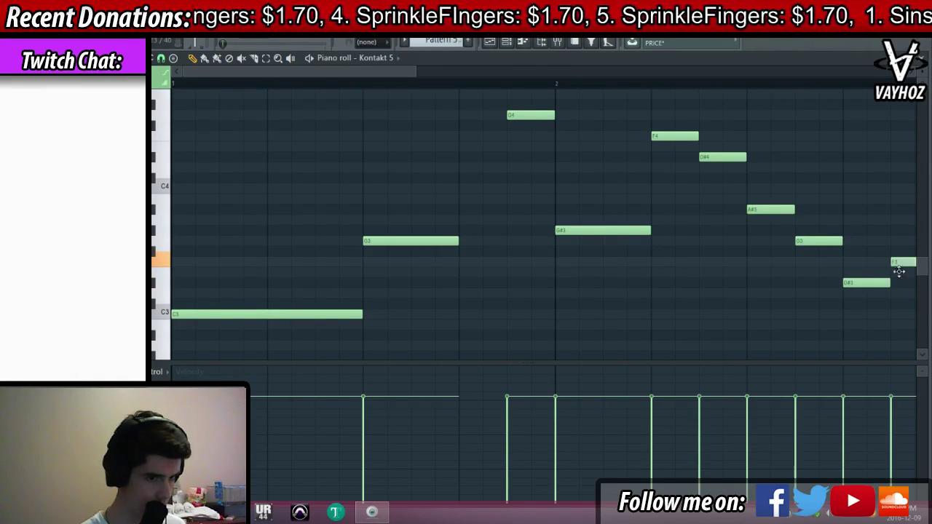
pyautogui.scroll(-5, 760, 83)
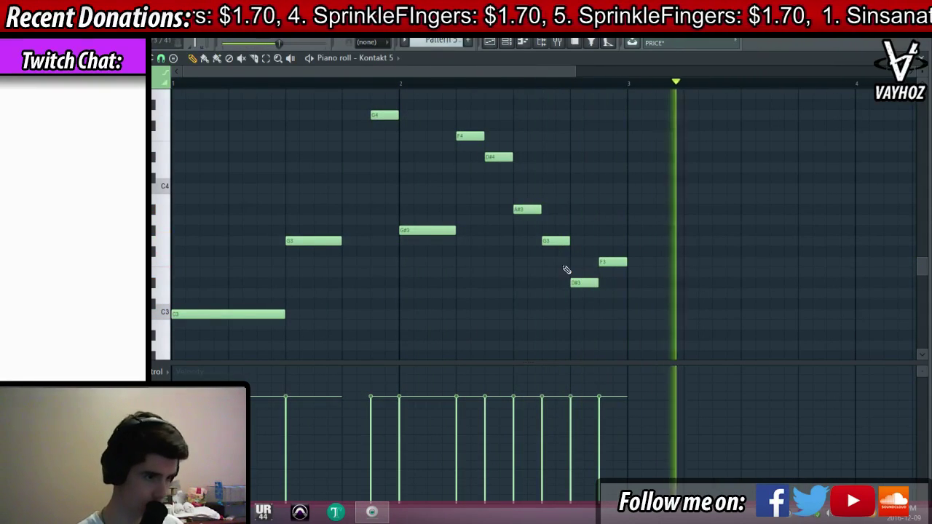
# Shorten the bass line's opening C3 note to one beat and place a second Pattern 5 clip at bar 3 of the playlist
pyautogui.press('F5')
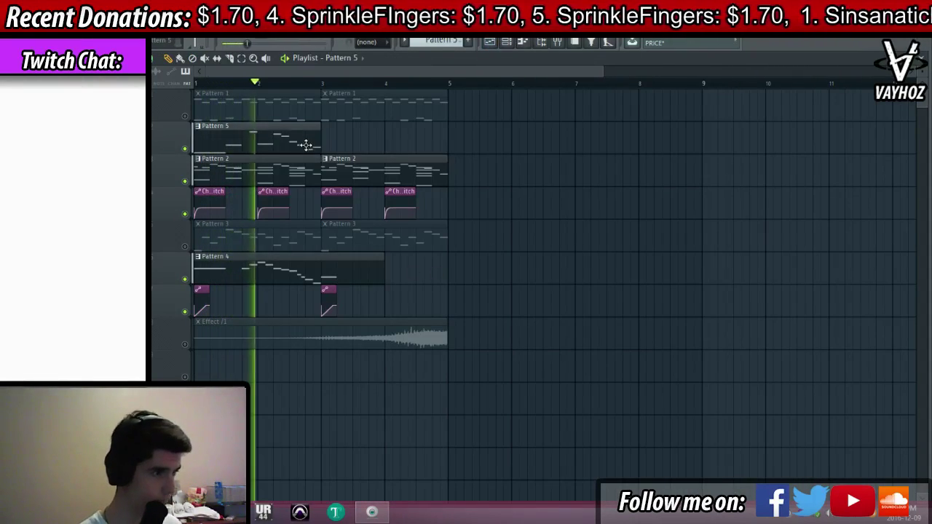
pyautogui.press('F7')
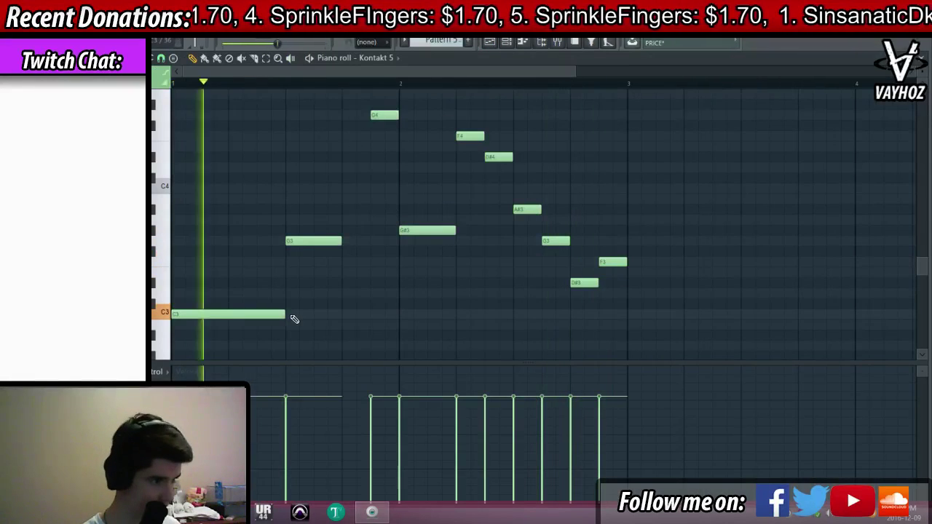
pyautogui.moveTo(285, 315); pyautogui.dragTo(249, 315)
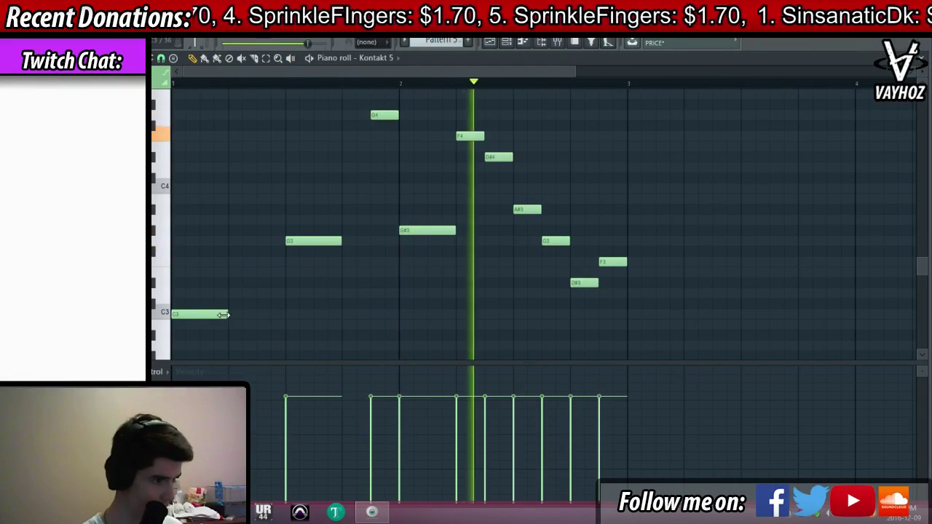
pyautogui.press('space')
pyautogui.press('F7')
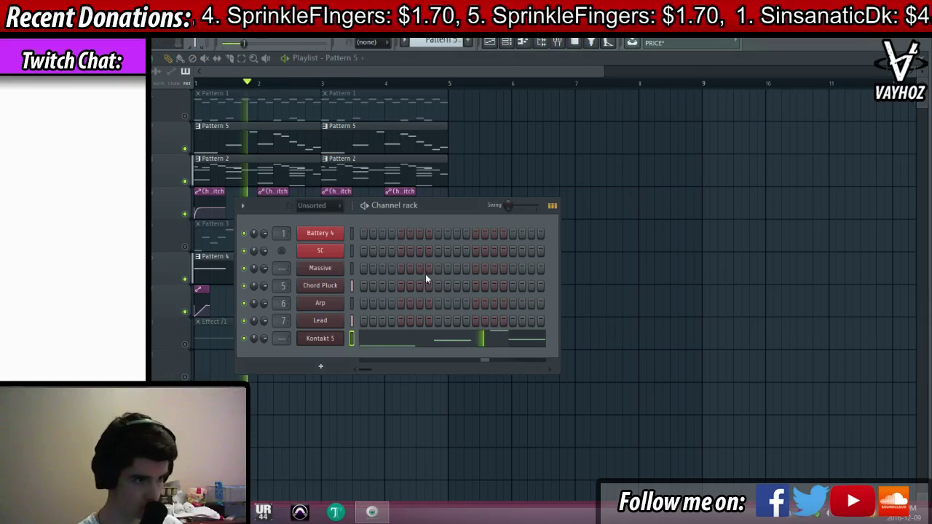
# Rename the Kontakt 5 channel to Bass and route it to mixer track 10
pyautogui.click(320, 338)
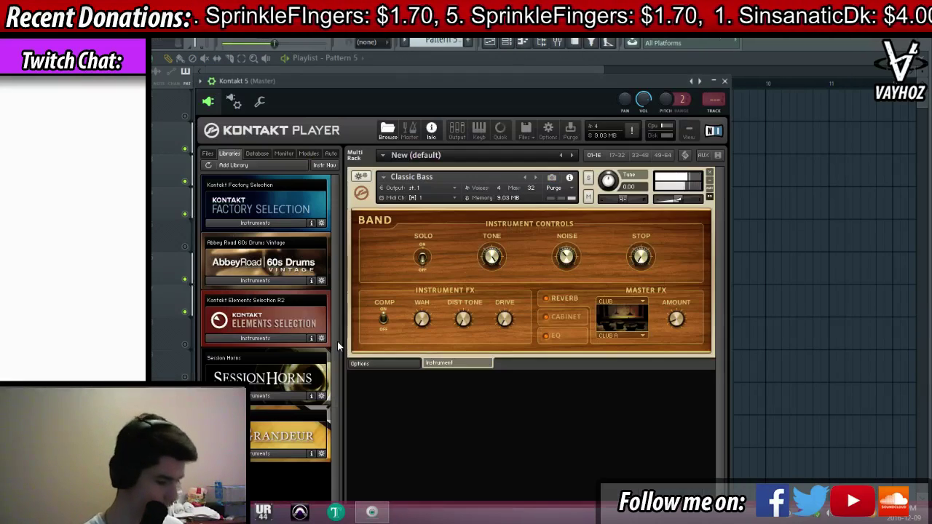
pyautogui.press('F2')
pyautogui.write('Bas')
pyautogui.press('Return')
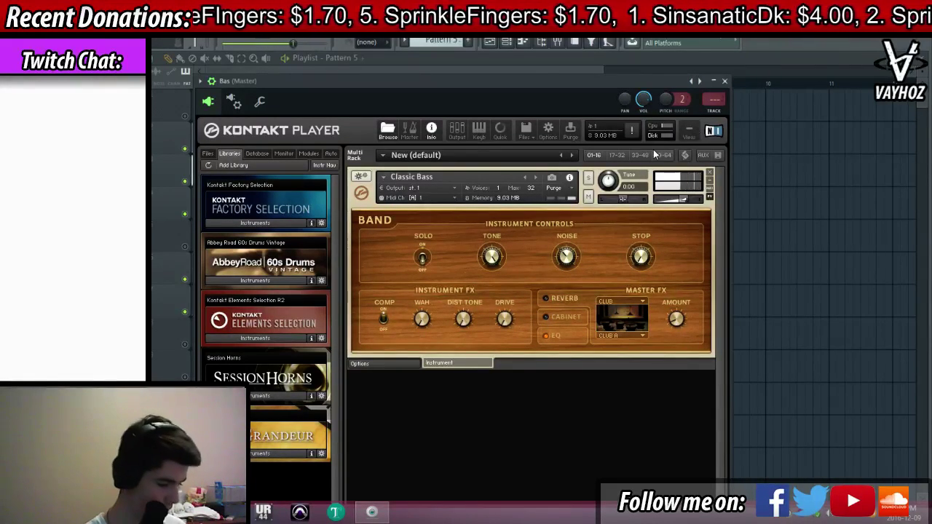
pyautogui.press('F2')
pyautogui.press('Right')
pyautogui.write('s')
pyautogui.press('Return')
pyautogui.click(714, 102)
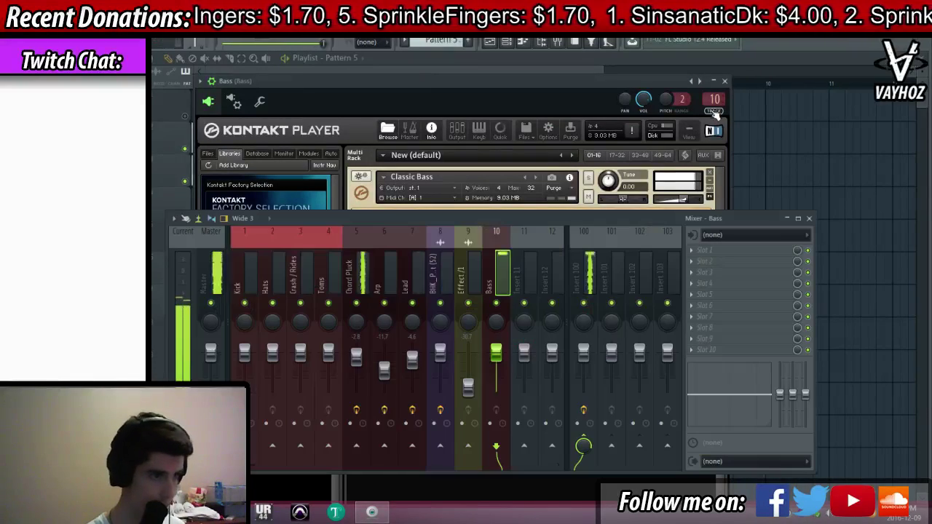
# Add OTT with reduced depth to slot 3 of the Bass mixer track and lower the track's volume to -8.7 dB
pyautogui.rightClick(501, 300)
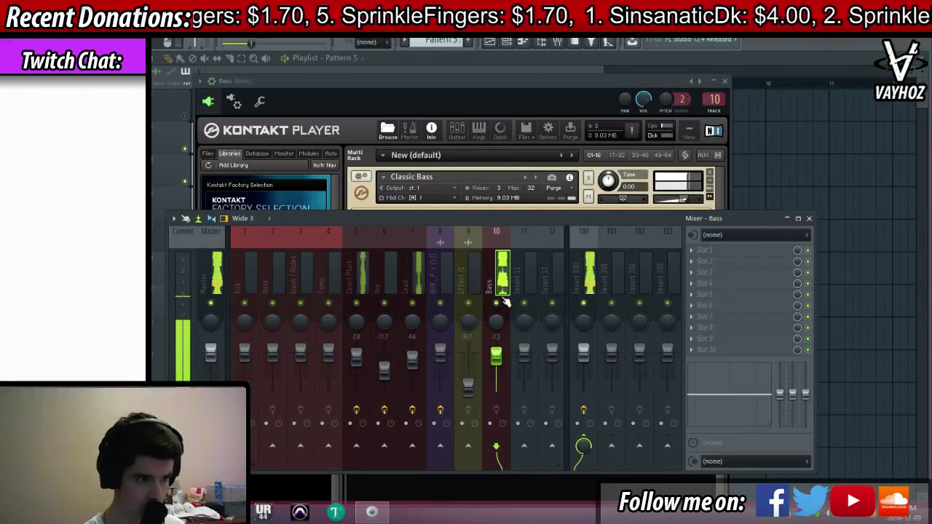
pyautogui.click(710, 272)
pyautogui.click(626, 405)
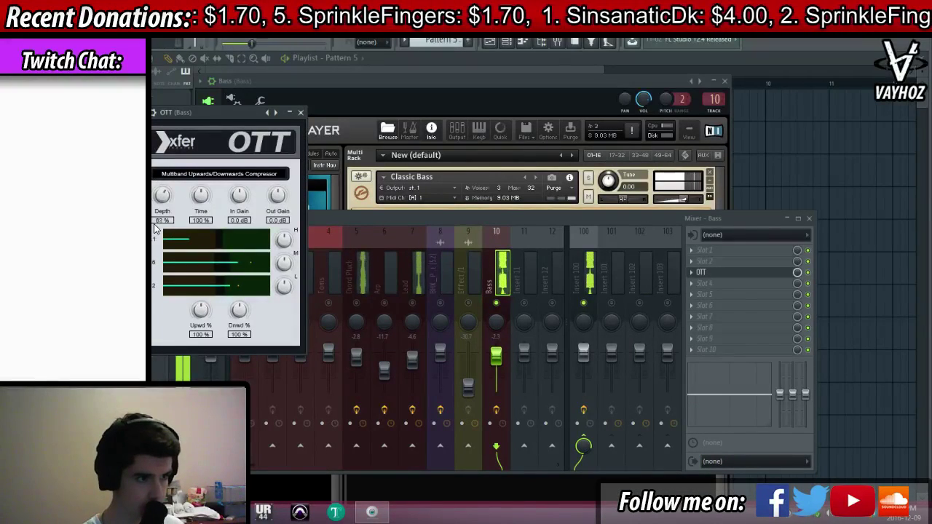
pyautogui.click(725, 291)
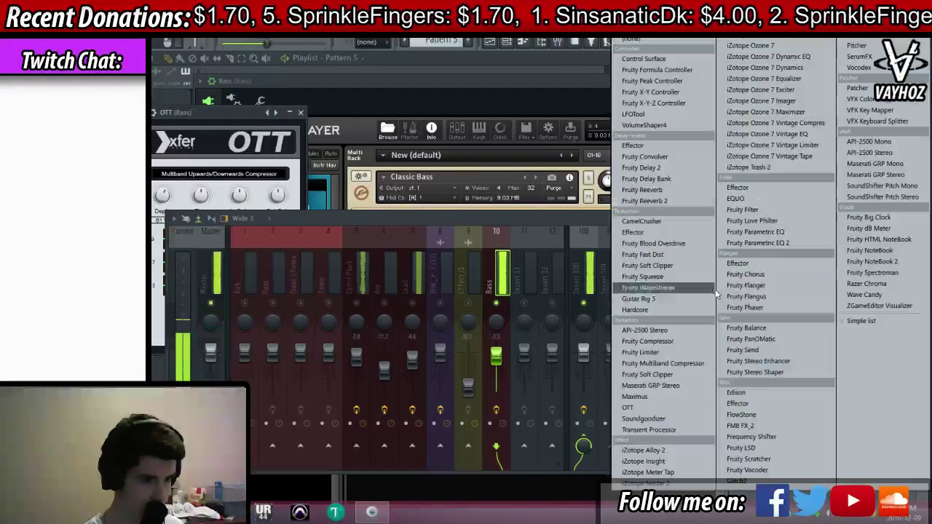
pyautogui.click(567, 266)
pyautogui.rightClick(500, 303)
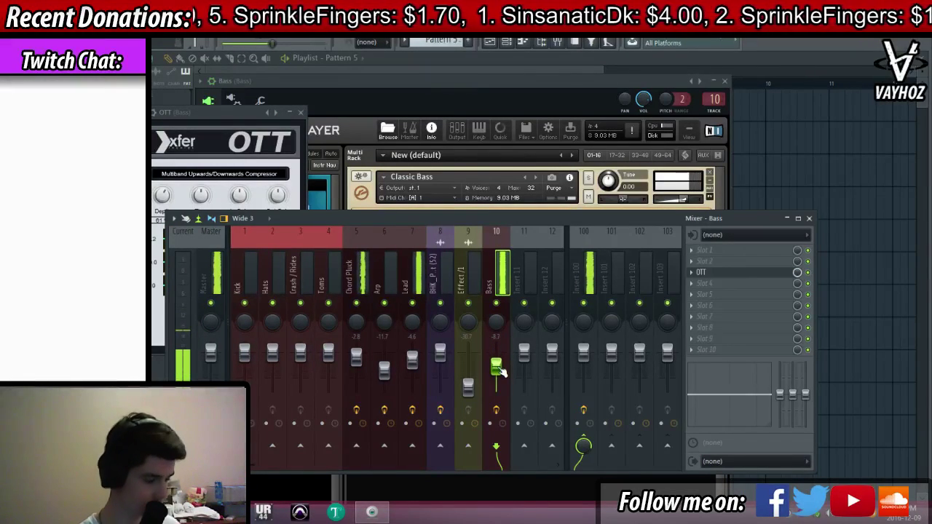
pyautogui.press('F9')
pyautogui.press('F5')
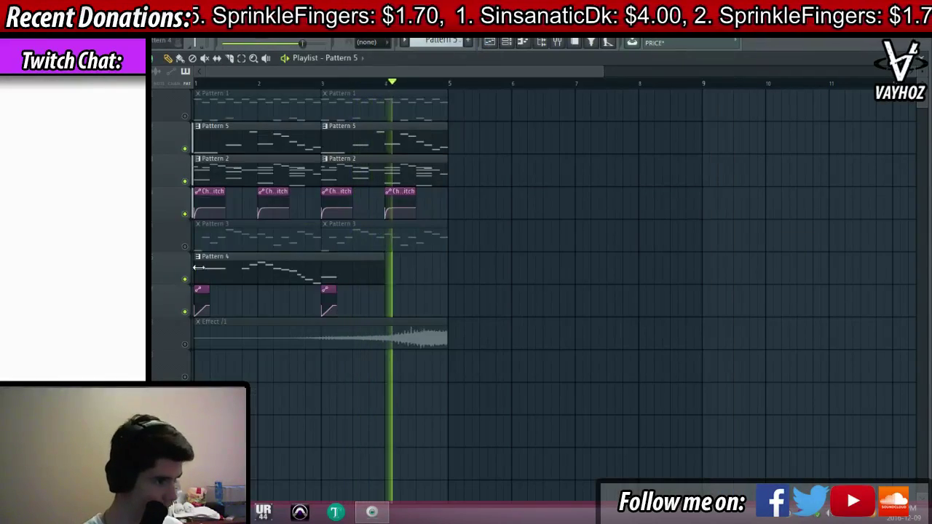
# Solo the Chord Pluck track and lower its synth's amp envelope A sustain and decay, setting the decay to about 3.7
pyautogui.press('F9')
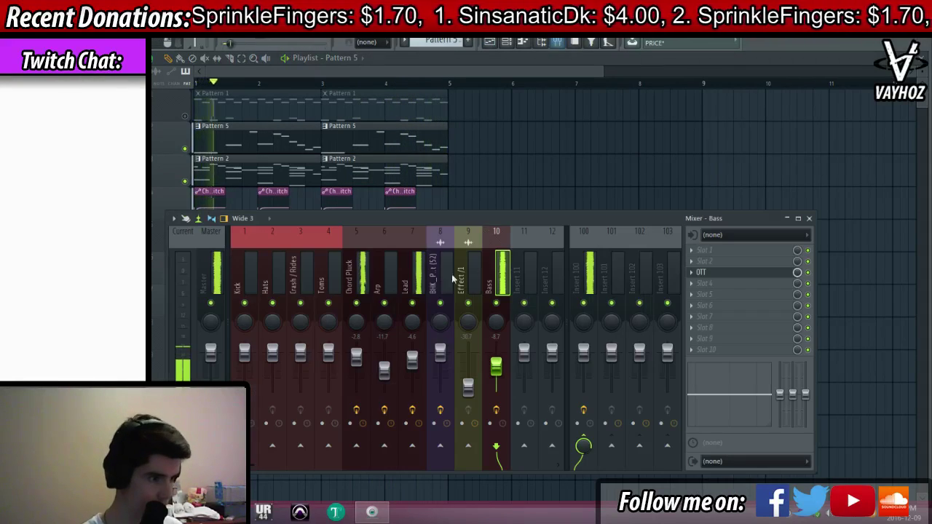
pyautogui.rightClick(356, 303)
pyautogui.press('F6')
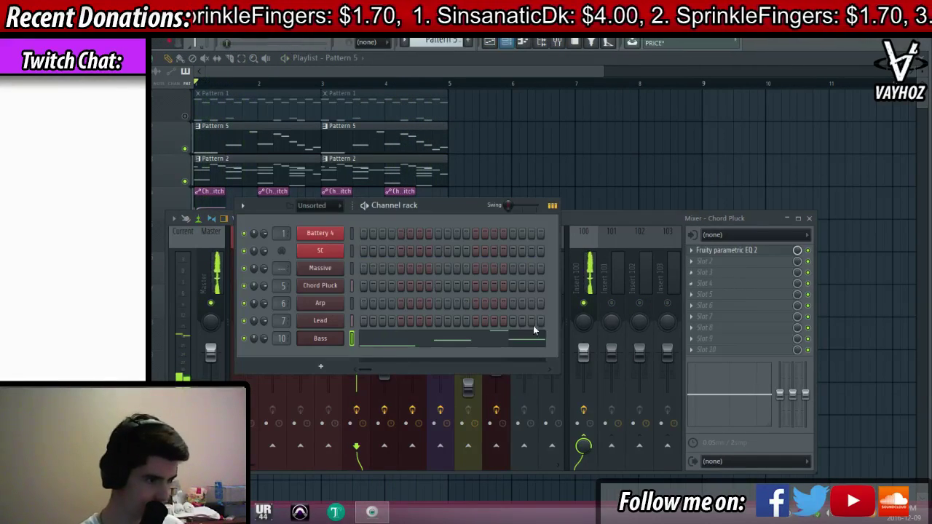
pyautogui.click(335, 289)
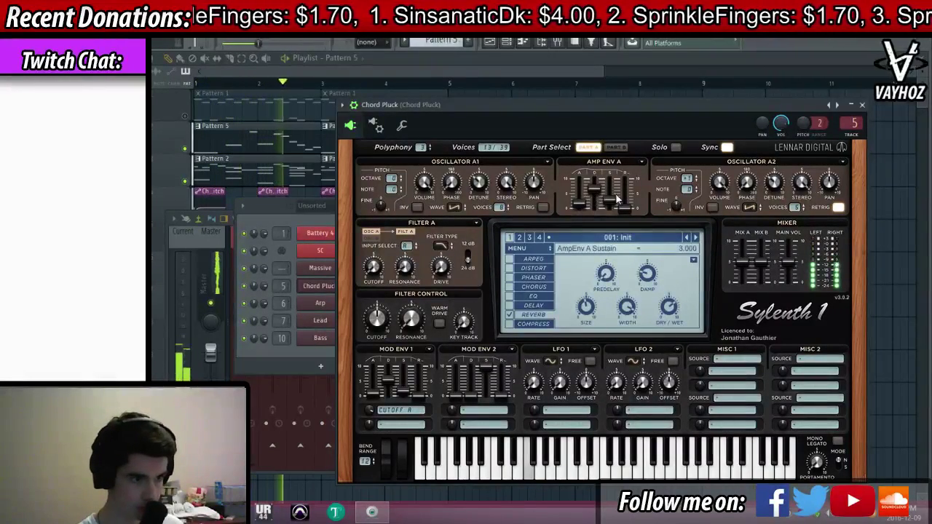
pyautogui.moveTo(591, 199); pyautogui.dragTo(605, 206)
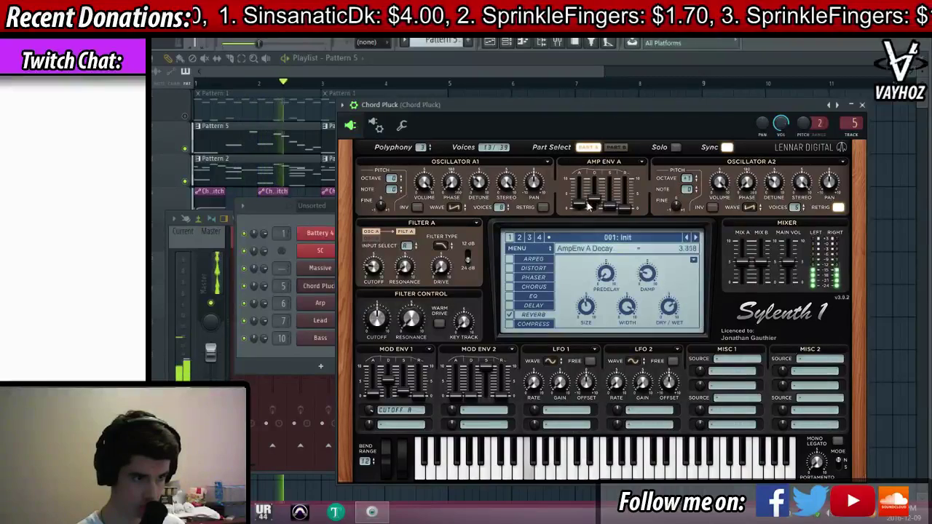
pyautogui.moveTo(584, 200); pyautogui.dragTo(595, 195)
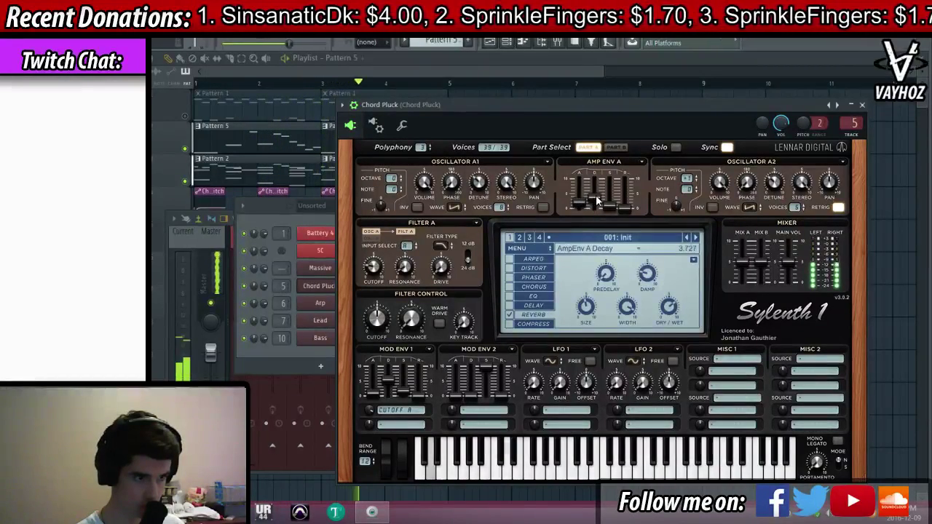
pyautogui.press('F9')
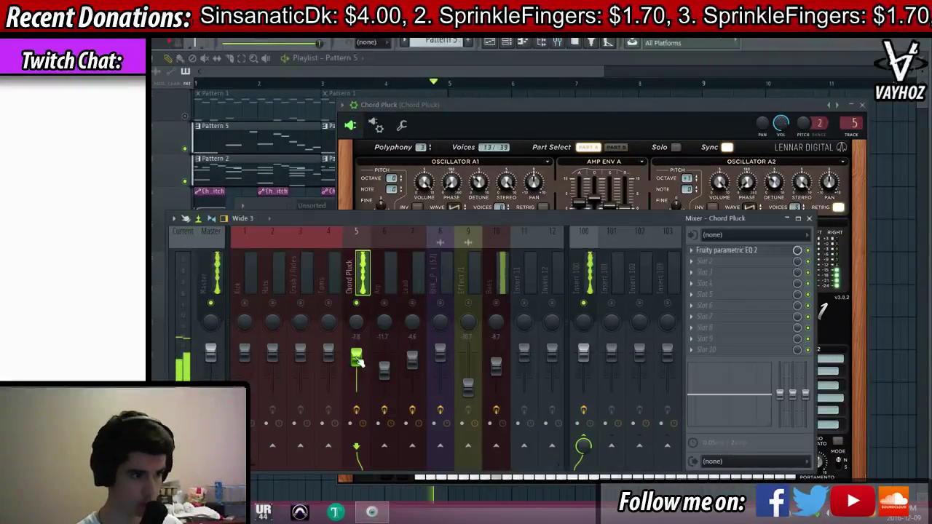
pyautogui.click(675, 120)
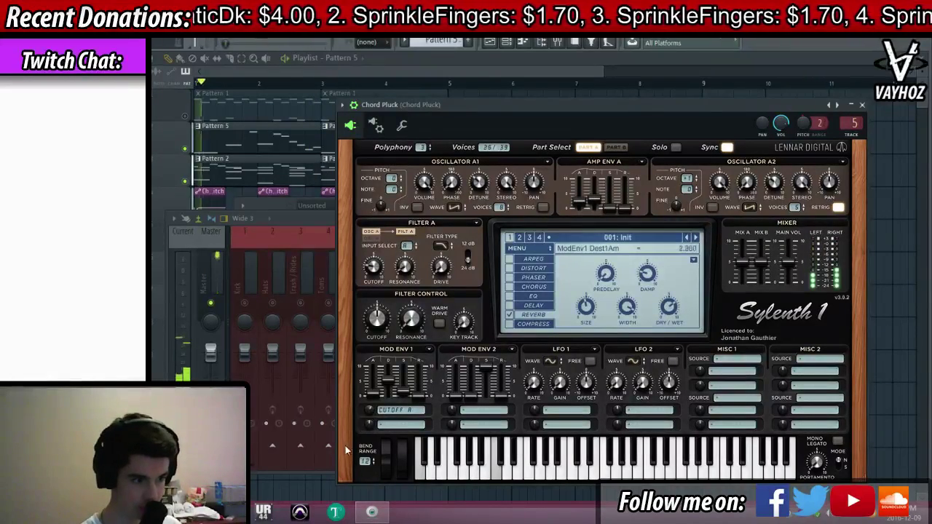
# Try the Chord Pluck with Filter A bypassed while varying the amp envelope A decay, and return the filter to Lowpass
pyautogui.click(442, 246)
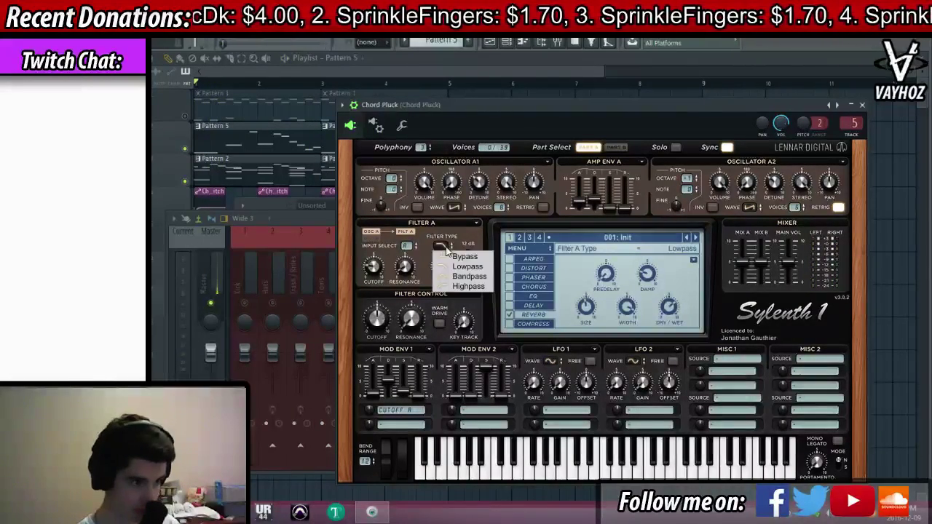
pyautogui.click(479, 267)
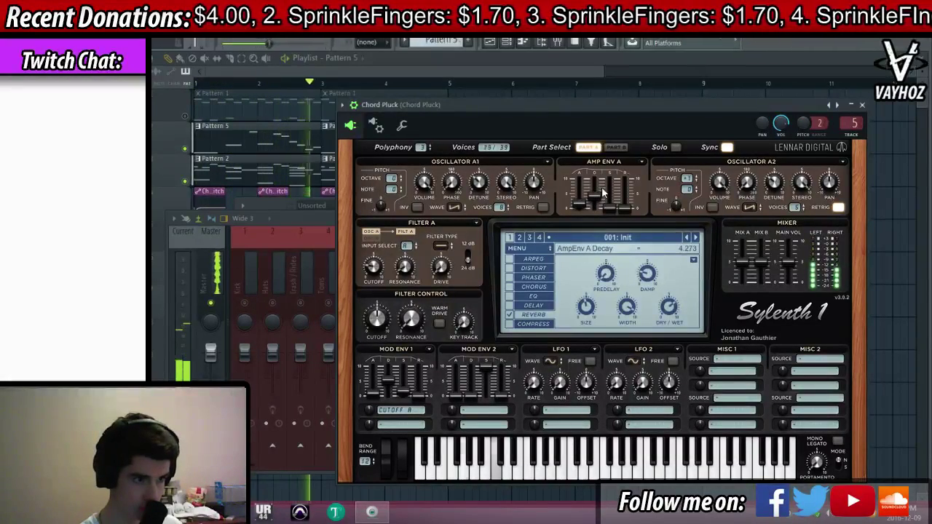
pyautogui.moveTo(579, 206); pyautogui.dragTo(589, 195)
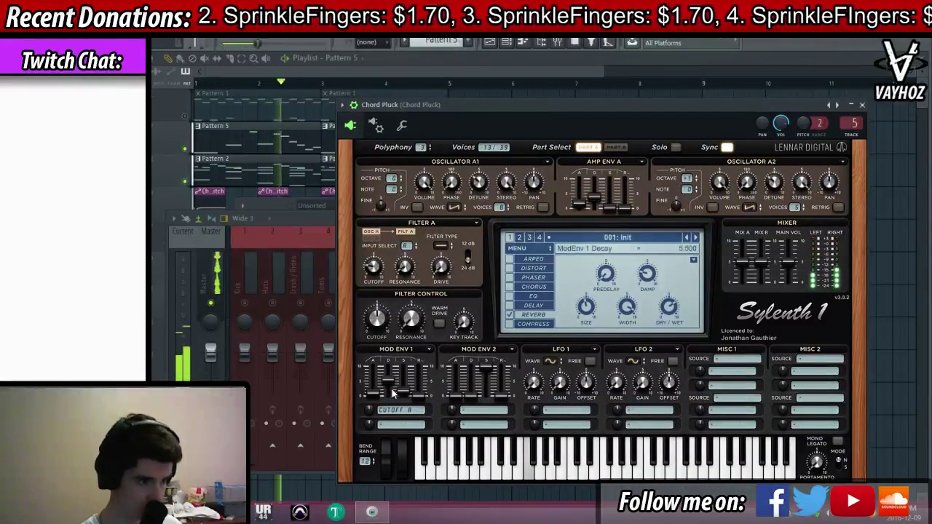
pyautogui.click(442, 246)
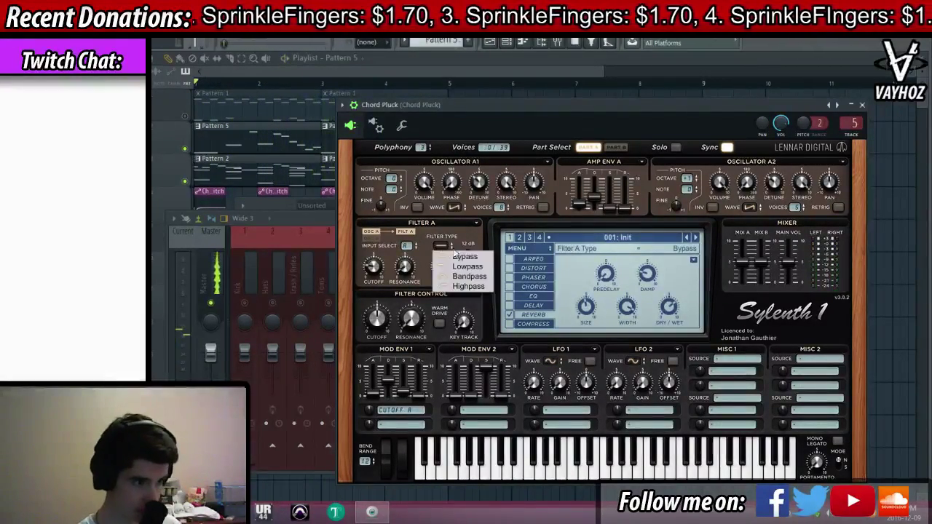
pyautogui.click(466, 267)
# Adjust the Chord Pluck's mod envelope 1, check its parametric EQ, then unsolo its mixer track with the volume raised
pyautogui.moveTo(393, 380); pyautogui.dragTo(396, 371)
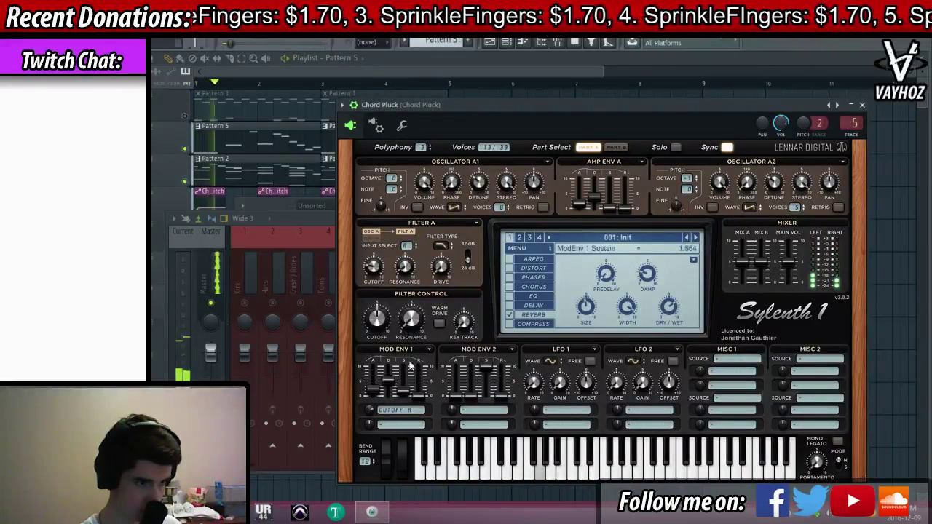
pyautogui.click(862, 104)
pyautogui.click(761, 249)
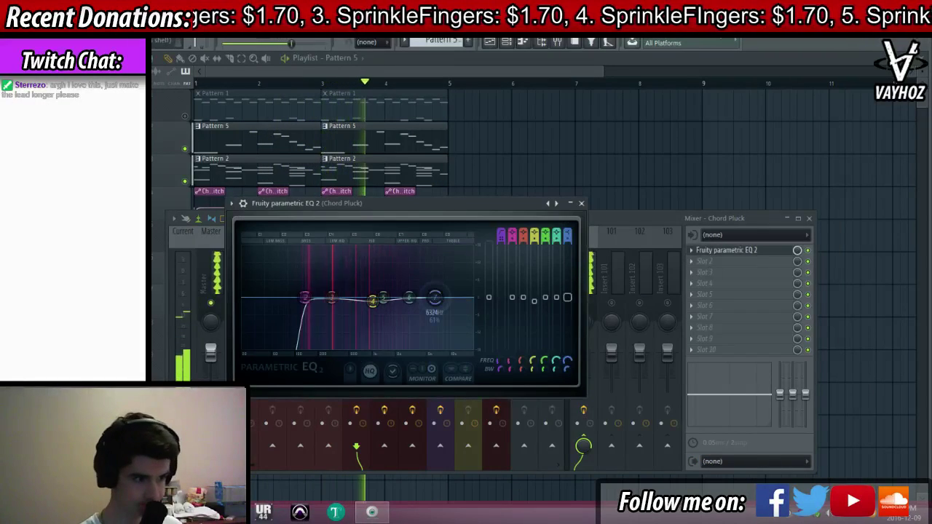
pyautogui.press('Escape')
pyautogui.rightClick(357, 303)
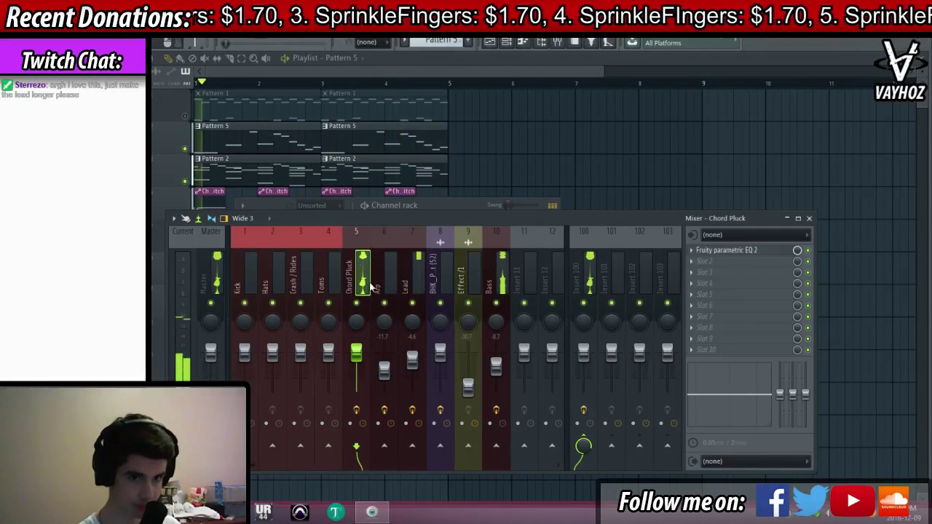
pyautogui.rightClick(568, 171)
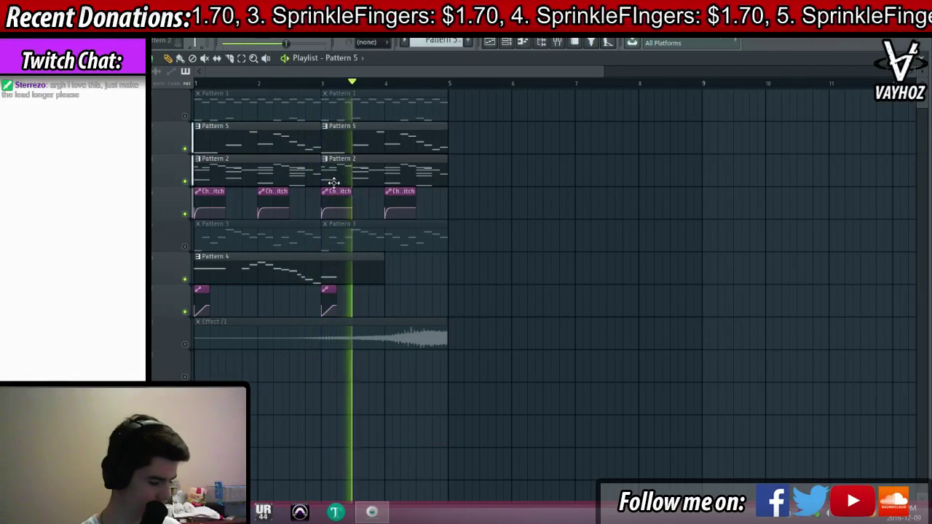
# Play the arrangement and set the Chord Pluck's amp envelope A attack to about 1.5
pyautogui.press('F6')
pyautogui.click(327, 288)
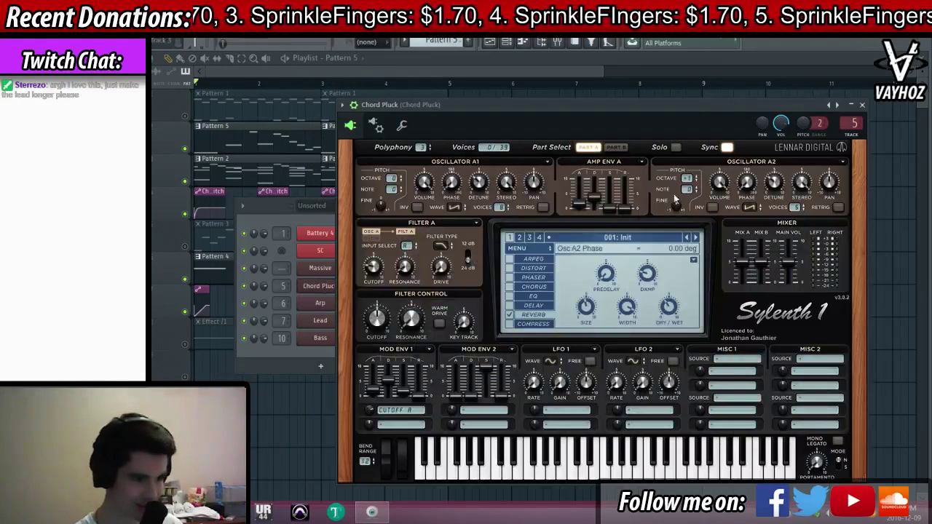
pyautogui.press('space')
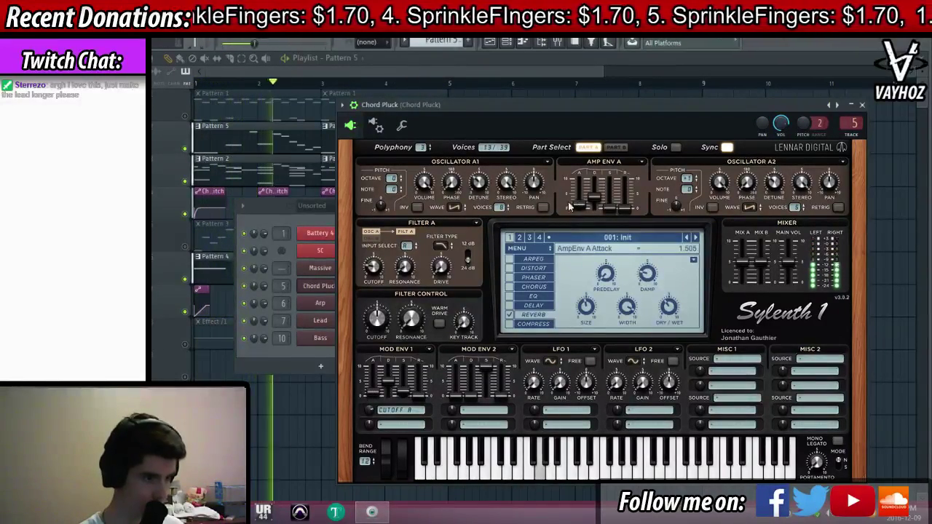
pyautogui.press('Escape')
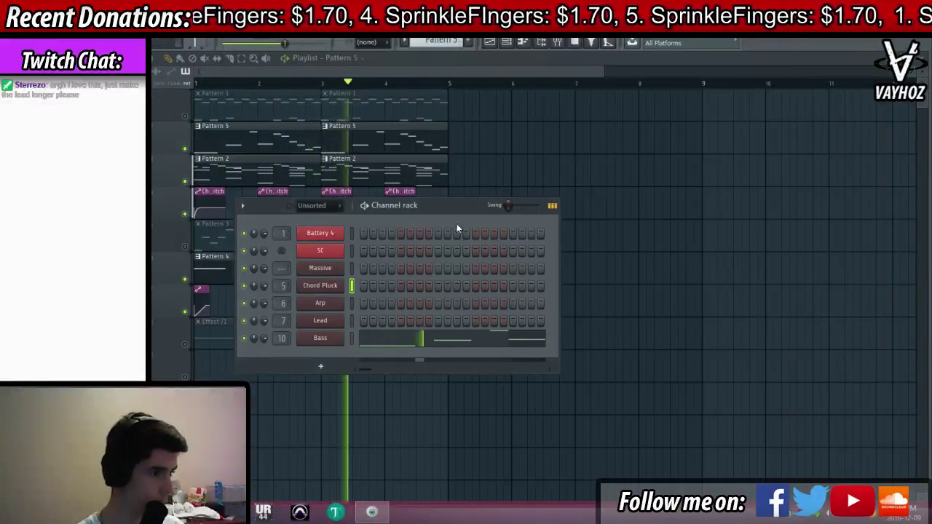
# Enable all playlist tracks again, including Pattern 1, Pattern 3 and Effect /1, and play the full arrangement with the mixer open
pyautogui.press('F9')
pyautogui.click(474, 276)
pyautogui.click(491, 275)
pyautogui.press('F6')
pyautogui.press('F5')
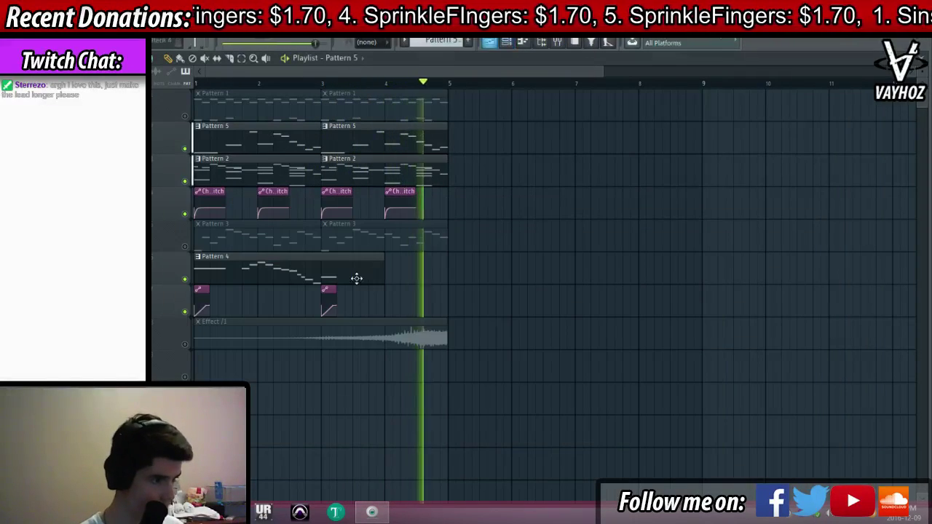
pyautogui.rightClick(187, 313)
pyautogui.rightClick(186, 313)
pyautogui.press('space')
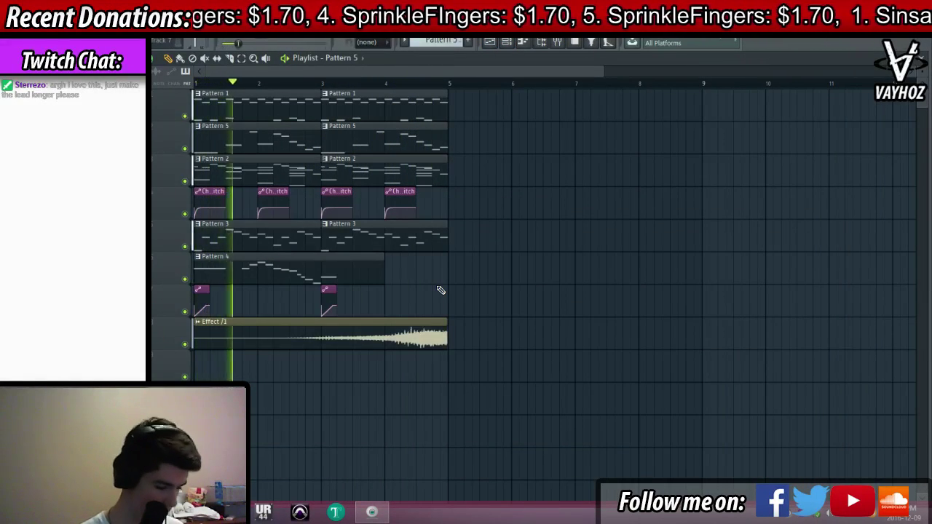
pyautogui.press('F9')
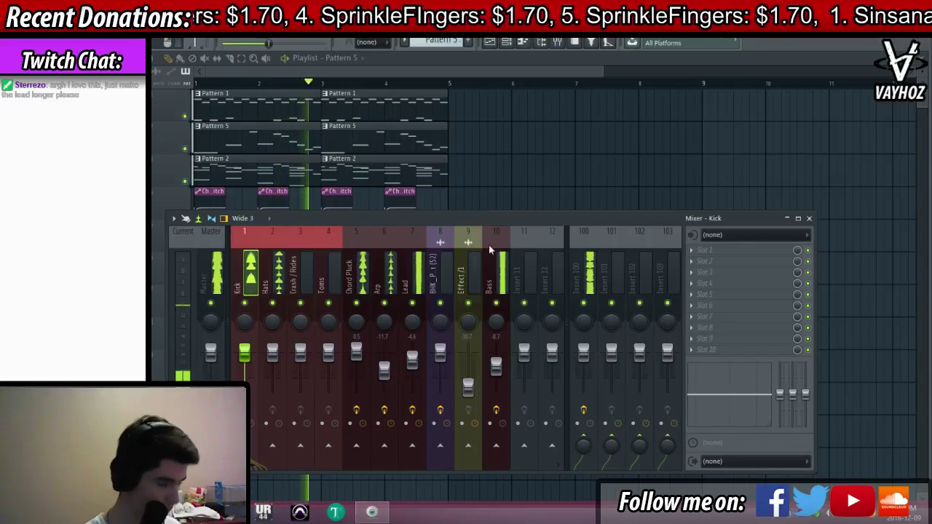
# Extend the Effect /1 clip into bar 8 and duplicate all the pattern and automation clips so the copies start at bar 5
pyautogui.press('F9')
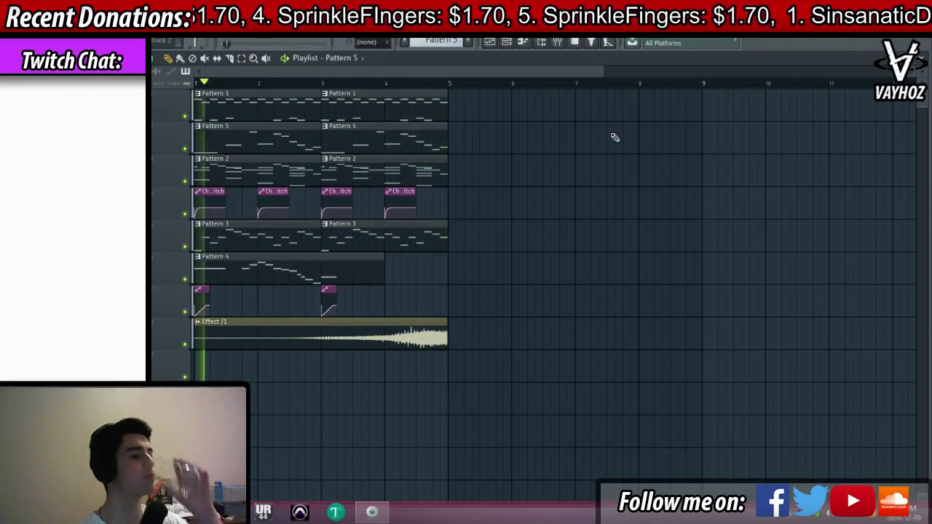
pyautogui.press('space')
pyautogui.moveTo(447, 324); pyautogui.dragTo(685, 320)
pyautogui.moveTo(473, 298); pyautogui.dragTo(194, 91)
pyautogui.hotkey('ctrl', 'b')
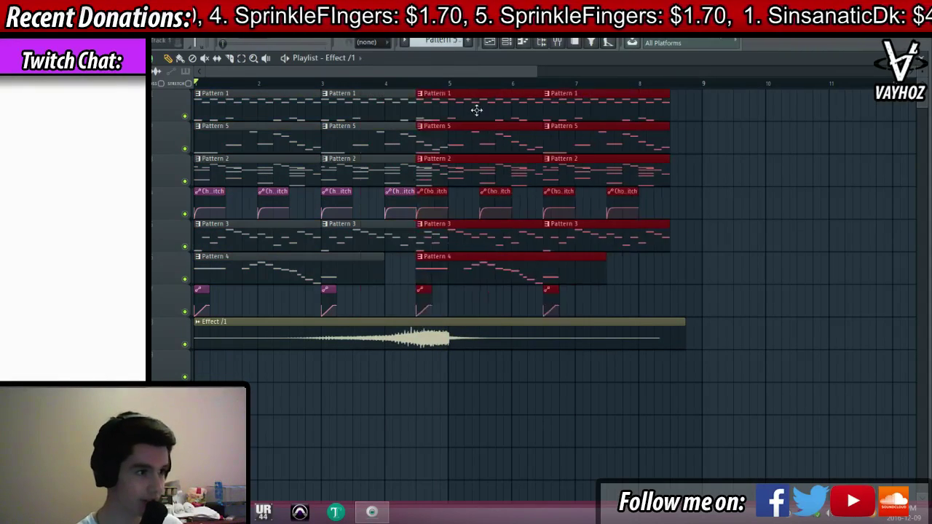
pyautogui.keyDown('ctrl'); pyautogui.click(498, 367); pyautogui.keyUp('ctrl')
# Play the transition from bar 4 into the duplicated section at bar 5 several times
pyautogui.click(397, 84)
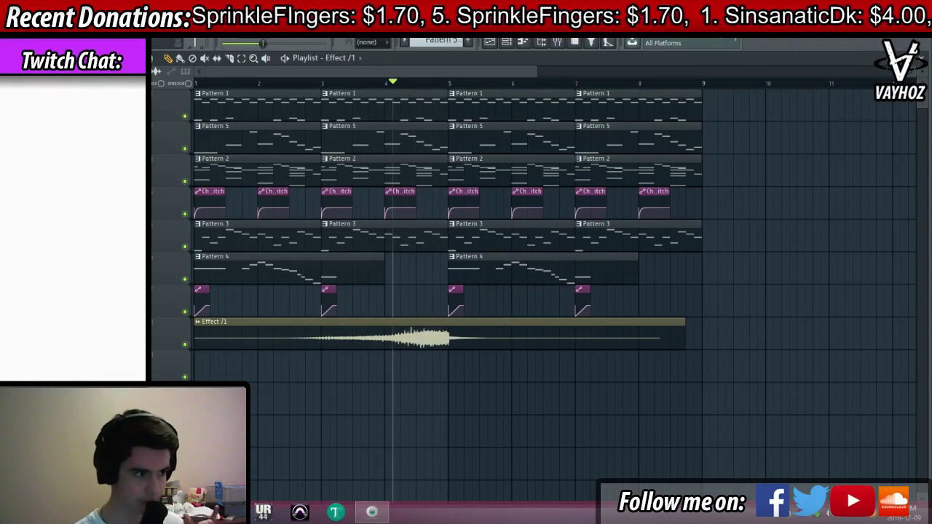
pyautogui.press('space')
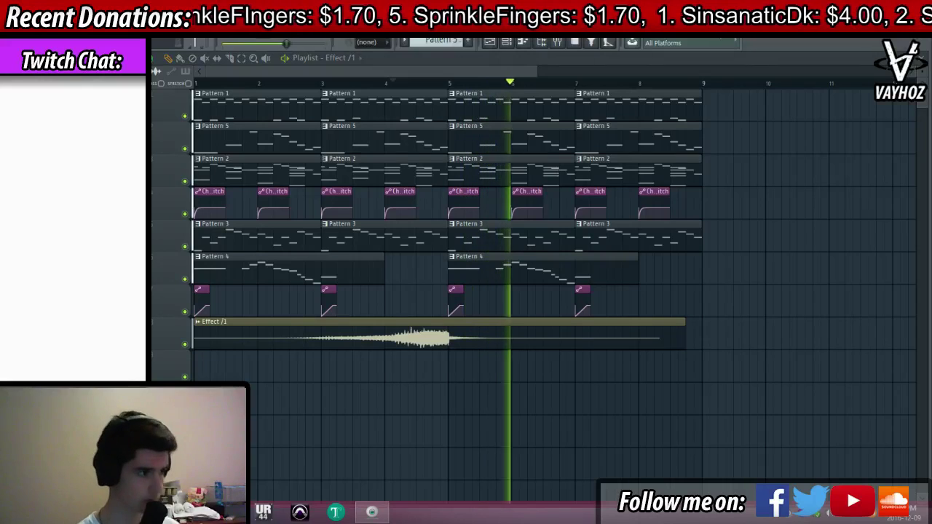
pyautogui.press('space')
pyautogui.press('space')
pyautogui.press('space')
pyautogui.press('space')
pyautogui.press('space')
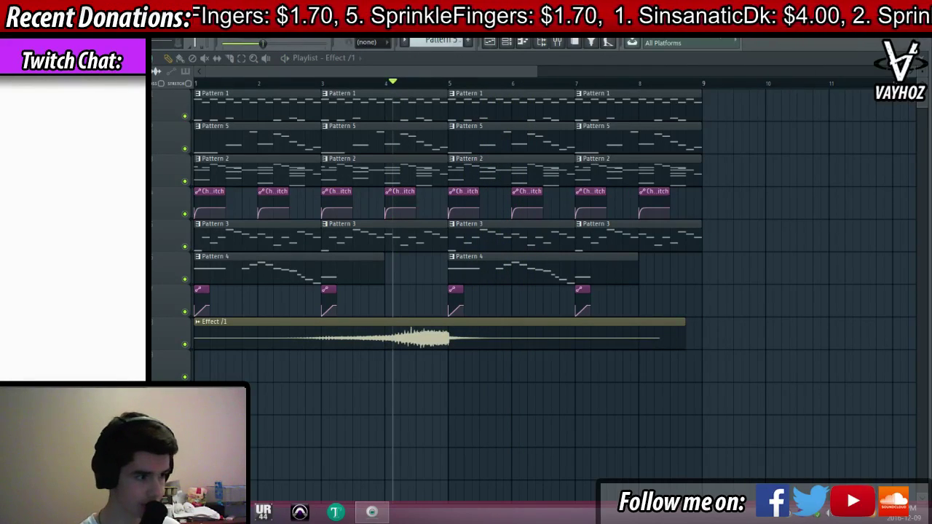
# Add a VES2 Crash 47 clip at bar 5, routed to the Crash / Rides mixer track 3 with its channel volume lowered
pyautogui.doubleClick(419, 345)
pyautogui.click(509, 191)
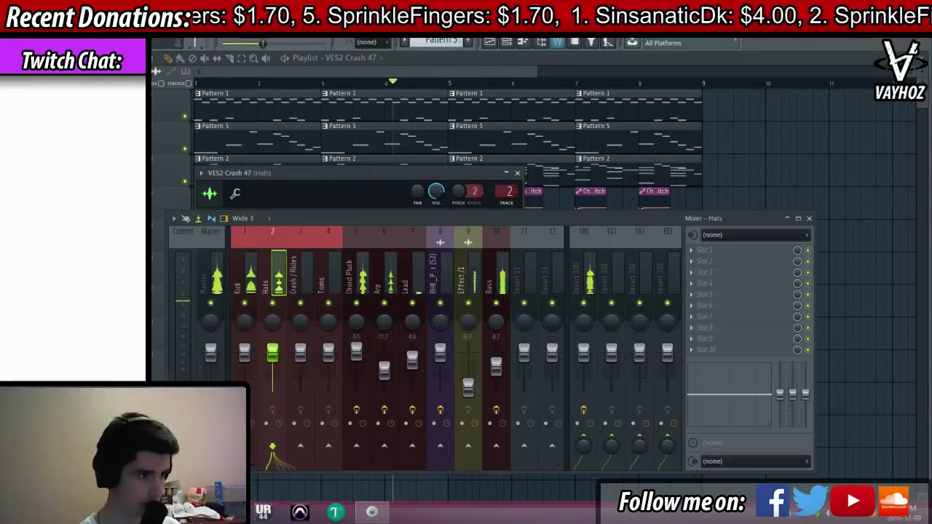
pyautogui.moveTo(507, 186); pyautogui.dragTo(506, 182)
pyautogui.press('space')
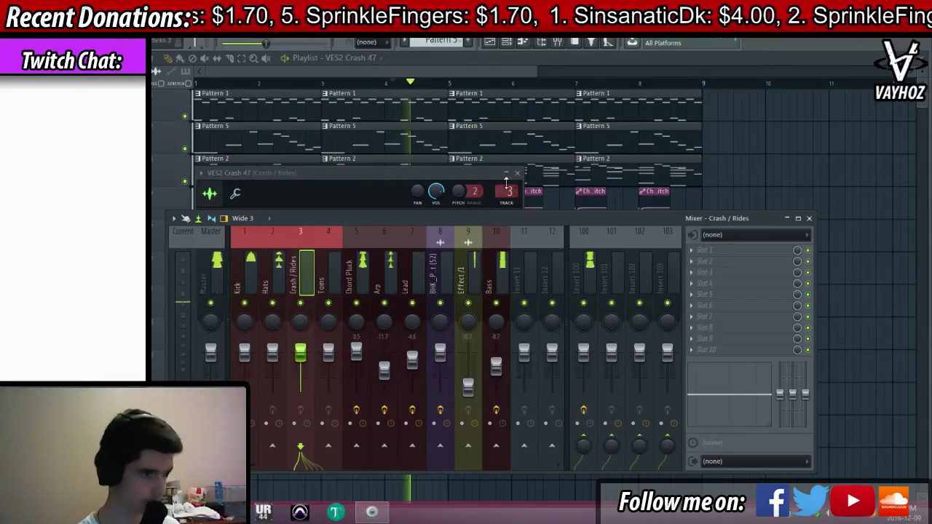
pyautogui.press('space')
pyautogui.moveTo(437, 193); pyautogui.dragTo(437, 207)
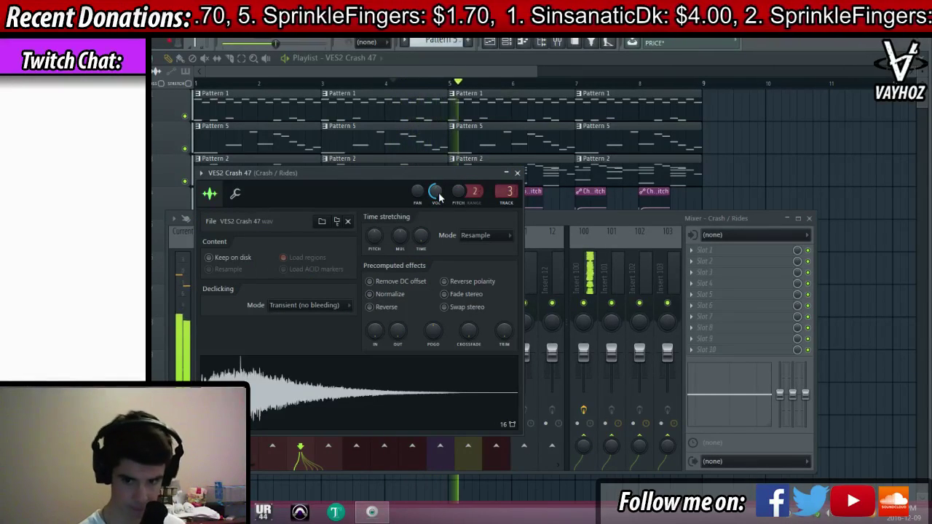
# Lower the Bass mixer track's volume to -9.9 dB
pyautogui.click(552, 233)
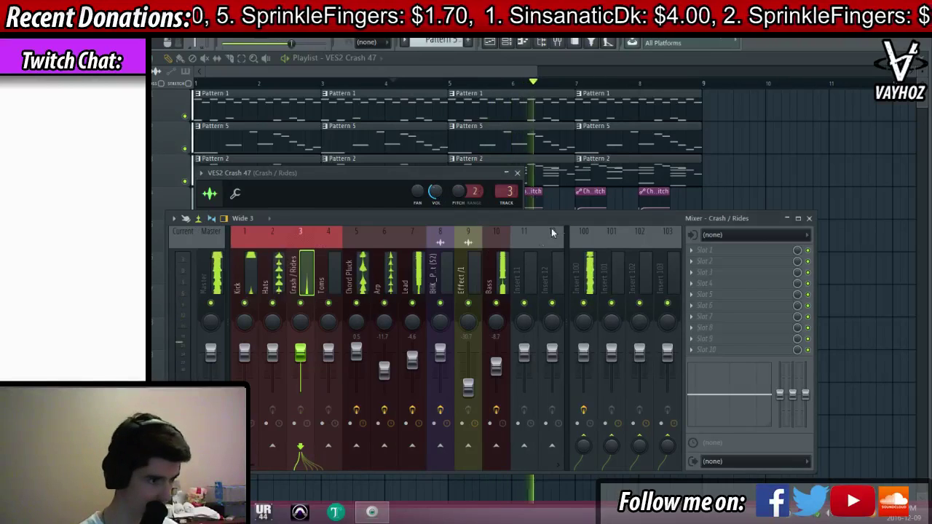
pyautogui.click(495, 323)
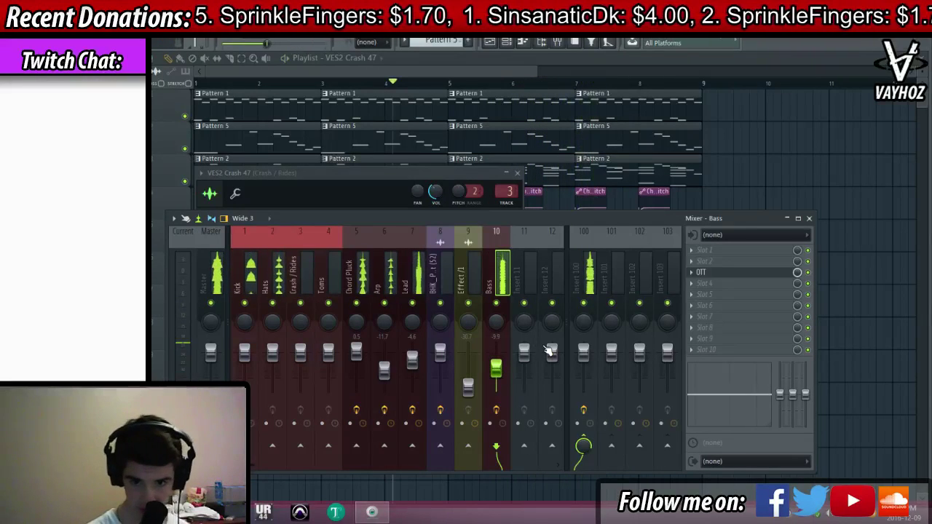
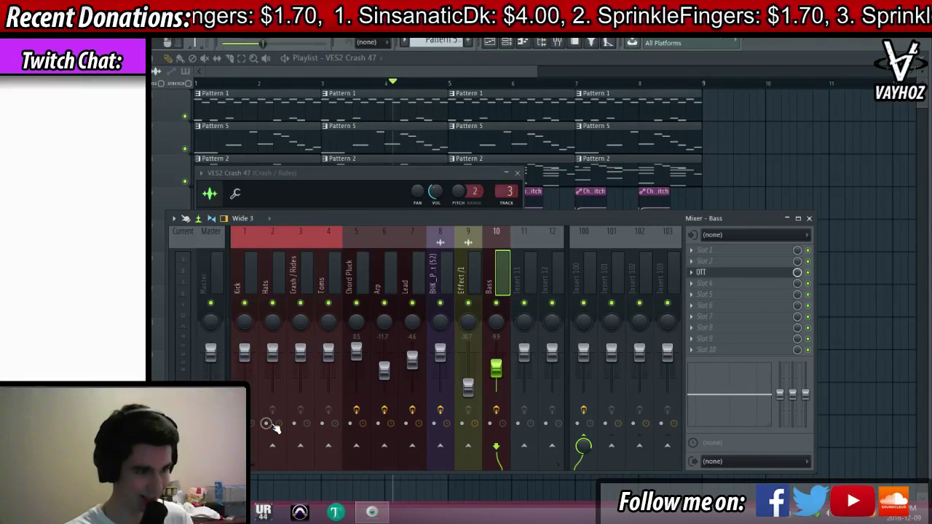
pyautogui.click(242, 276)
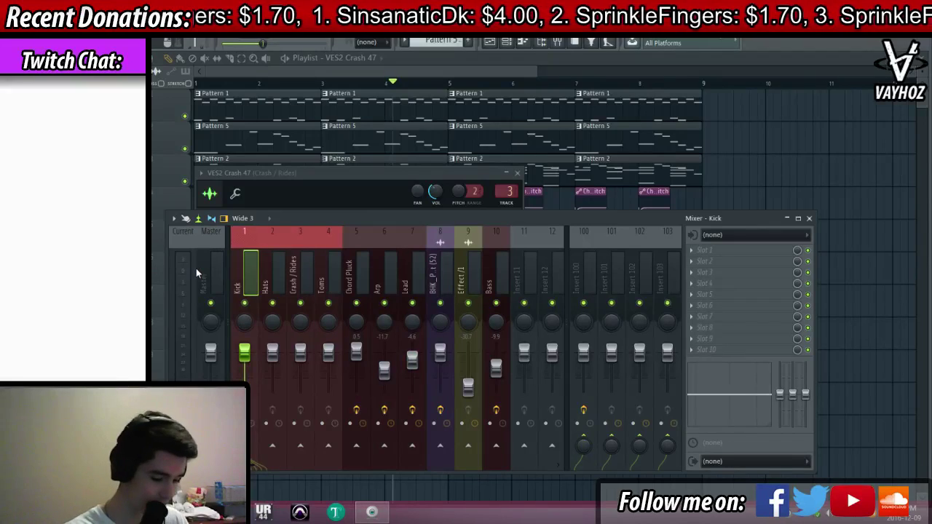
# Clear the open windows back to the playlist and show all channel groups in the channel rack
pyautogui.press('F12')
pyautogui.press('F5')
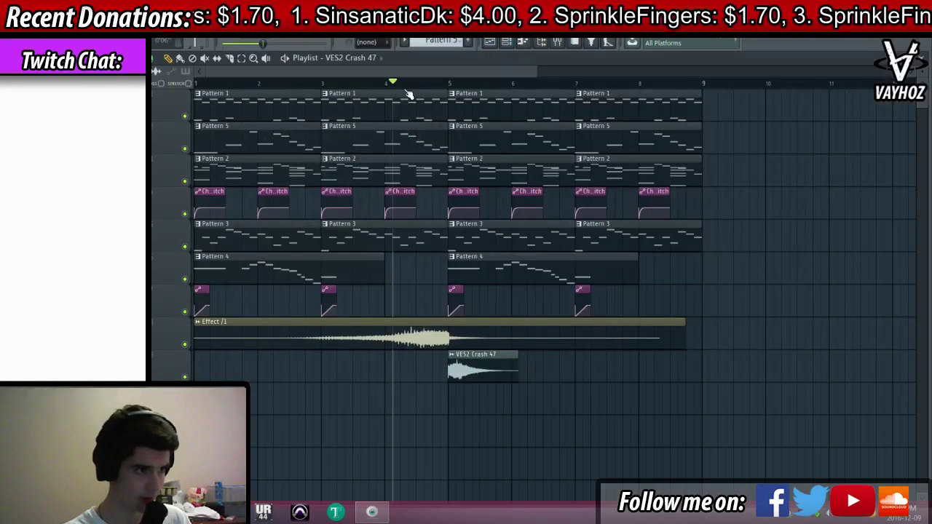
pyautogui.press('F6')
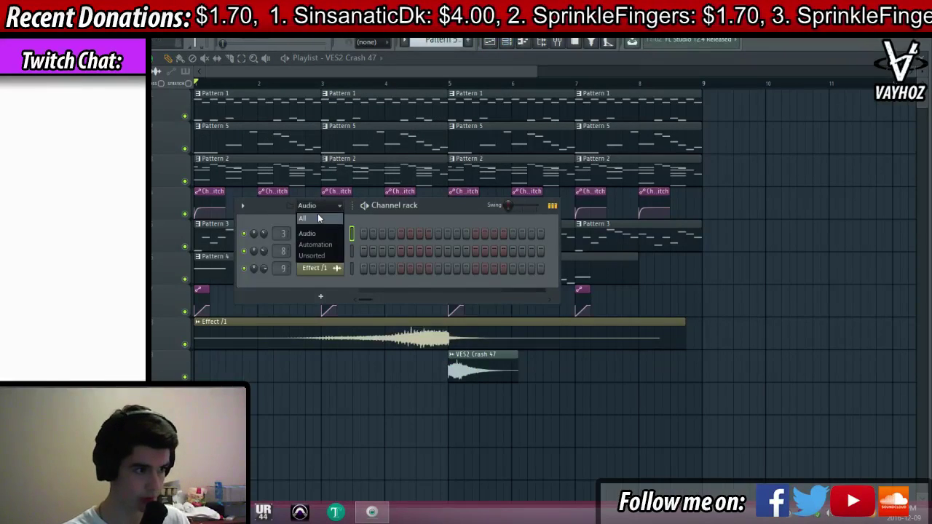
pyautogui.click(317, 218)
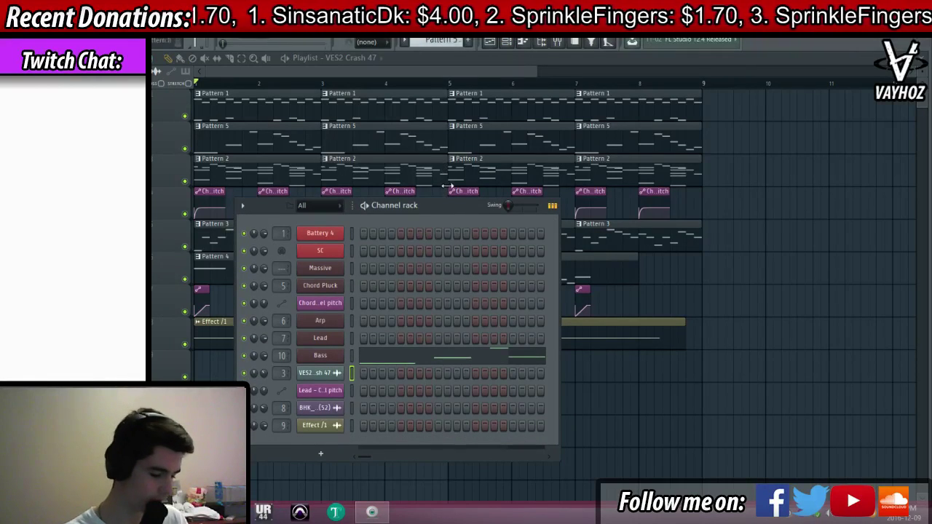
# Examine the LFOTool volume curve on mixer Insert 100, and return to the playlist
pyautogui.press('F9')
pyautogui.click(589, 280)
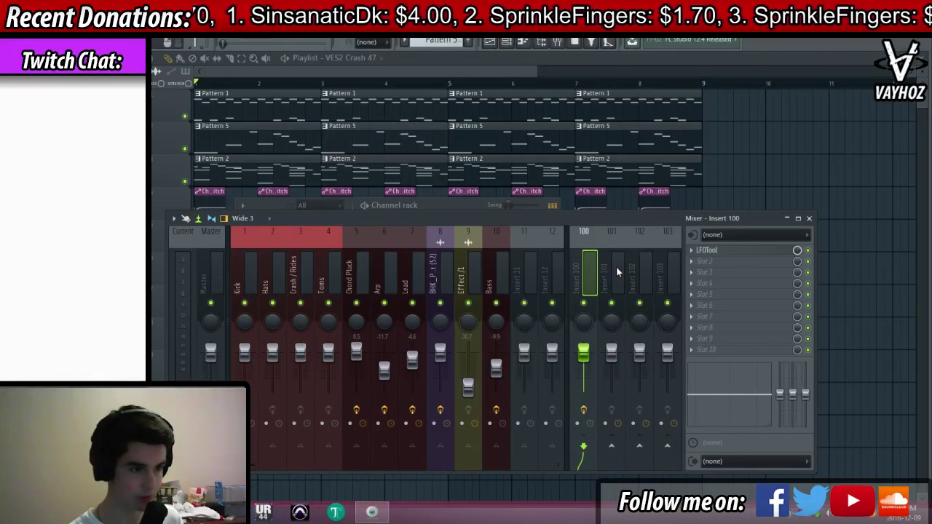
pyautogui.click(733, 250)
pyautogui.moveTo(421, 149); pyautogui.dragTo(443, 150)
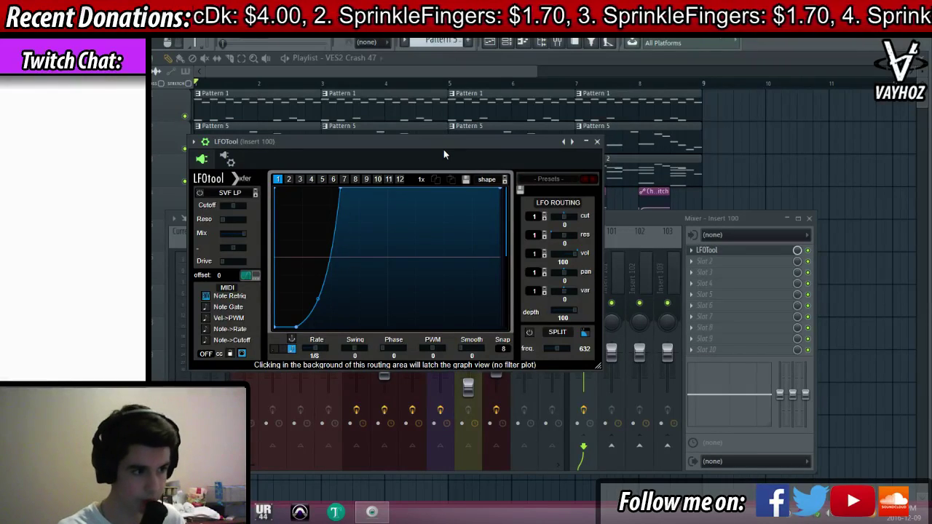
pyautogui.moveTo(444, 150); pyautogui.dragTo(455, 148)
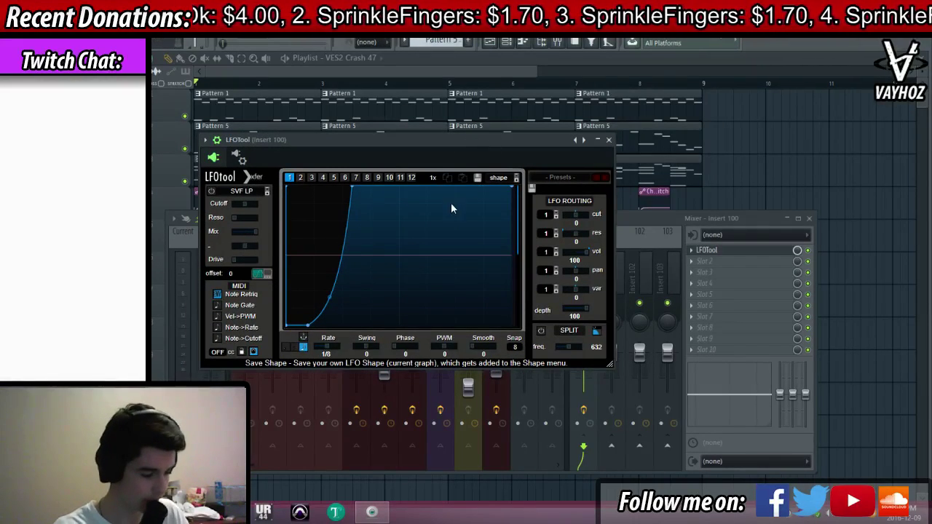
pyautogui.press('Escape')
pyautogui.press('Escape')
pyautogui.press('Escape')
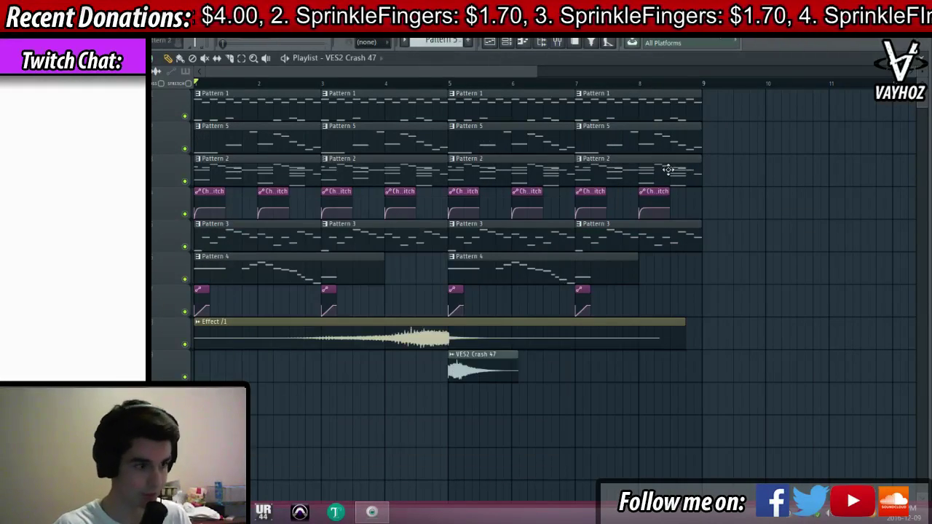
# Add a VES2 Crash 45 clip at bar 1, routed to the Crash / Rides mixer track 3 with its channel volume lowered
pyautogui.press('space')
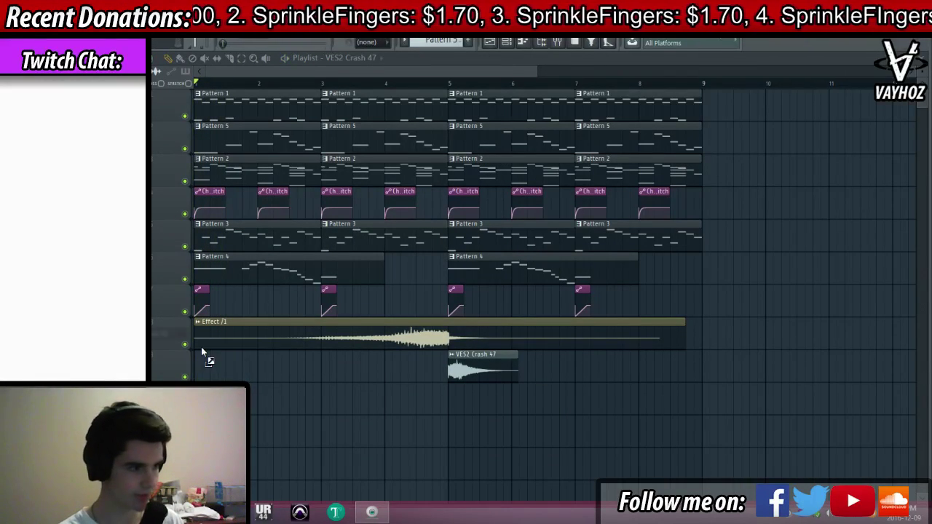
pyautogui.moveTo(203, 352); pyautogui.dragTo(205, 369)
pyautogui.doubleClick(213, 372)
pyautogui.press('F9')
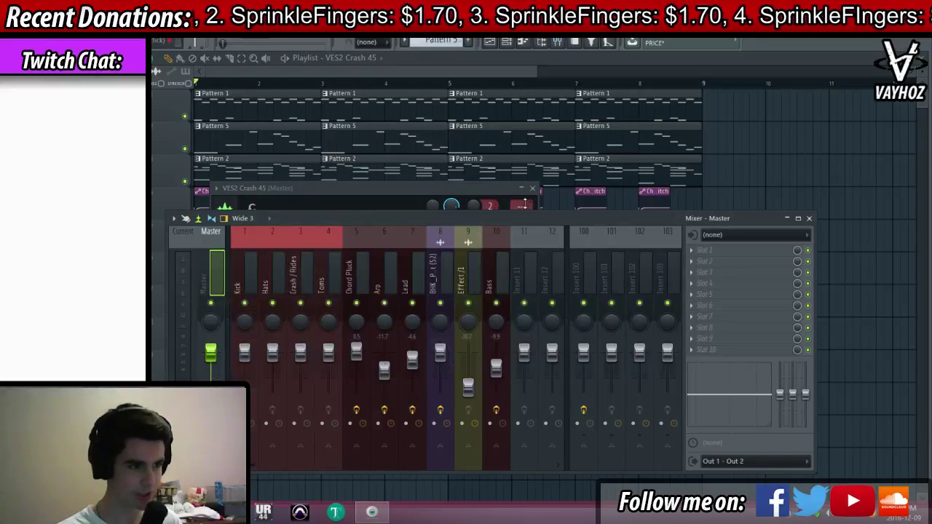
pyautogui.moveTo(522, 206)
pyautogui.mouseDown()
pyautogui.moveTo(523, 182)
pyautogui.moveTo(523, 211)
pyautogui.mouseUp()
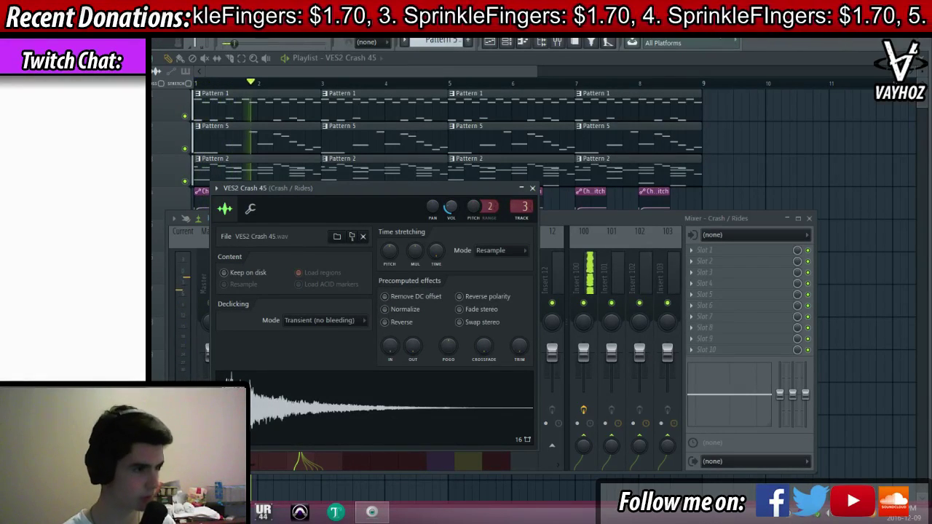
pyautogui.click(533, 189)
pyautogui.press('F9')
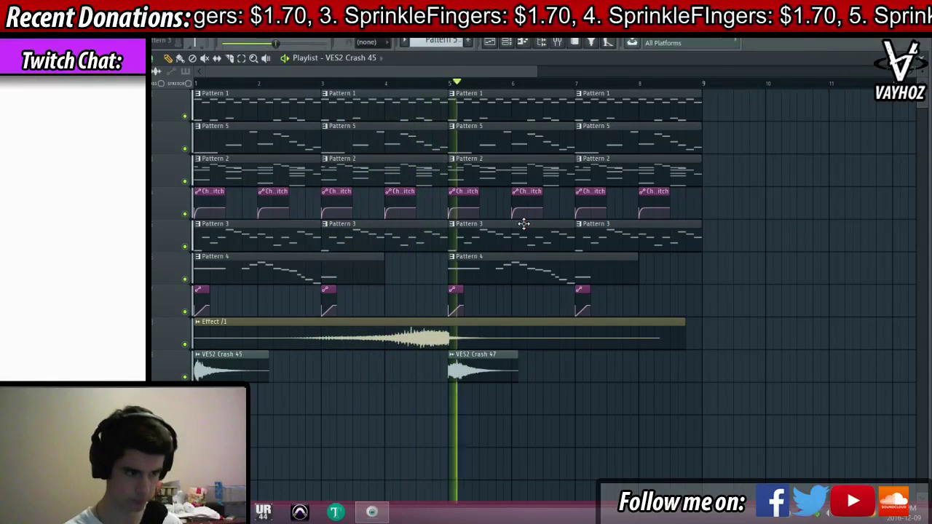
# Place another VES2 Crash 45 clip one beat after the start of bar 5, on the track below VES2 Crash 47
pyautogui.press('space')
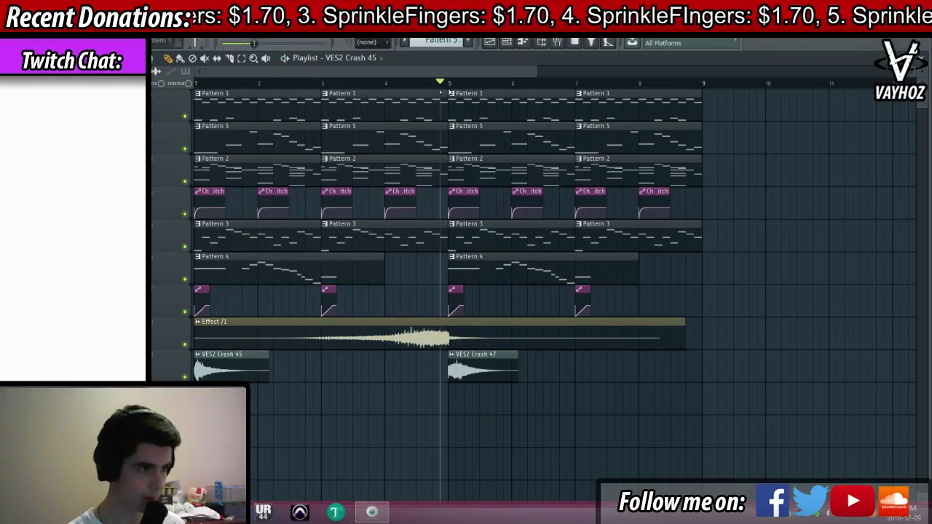
pyautogui.click(462, 399)
pyautogui.moveTo(478, 367)
pyautogui.mouseDown()
pyautogui.moveTo(503, 367)
pyautogui.moveTo(477, 368)
pyautogui.mouseUp()
pyautogui.moveTo(480, 401); pyautogui.dragTo(496, 401)
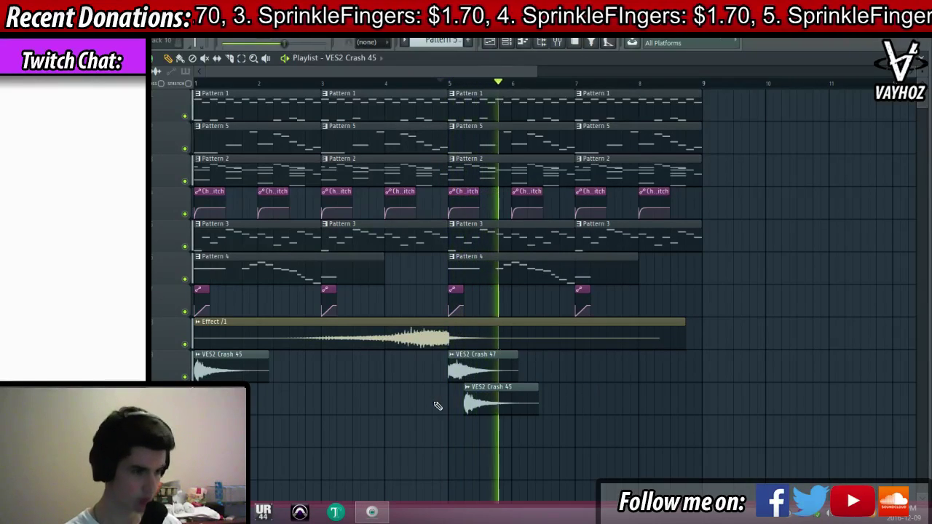
# Shorten the VES2 Crash 47 sample's tail with its fade-out setting and check it during playback
pyautogui.press('space')
pyautogui.click(475, 369)
pyautogui.doubleClick(480, 361)
pyautogui.press('space')
pyautogui.moveTo(399, 332); pyautogui.dragTo(397, 324)
pyautogui.press('space')
pyautogui.press('space')
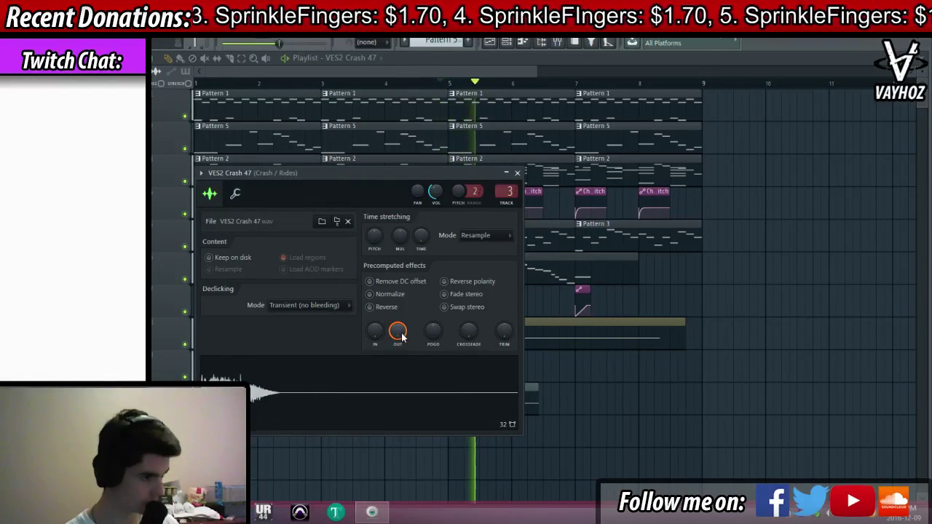
pyautogui.rightClick(554, 407)
# Move the second VES2 Crash 45 clip to the middle of bar 5 and play the arrangement from bar 5
pyautogui.press('space')
pyautogui.scroll(4, 460, 85)
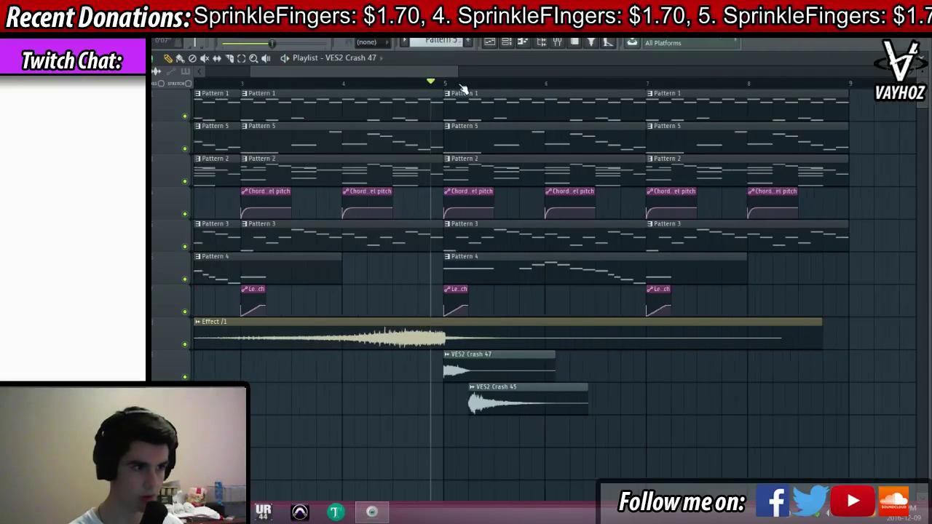
pyautogui.click(453, 86)
pyautogui.press('space')
pyautogui.scroll(3, 457, 86)
pyautogui.press('space')
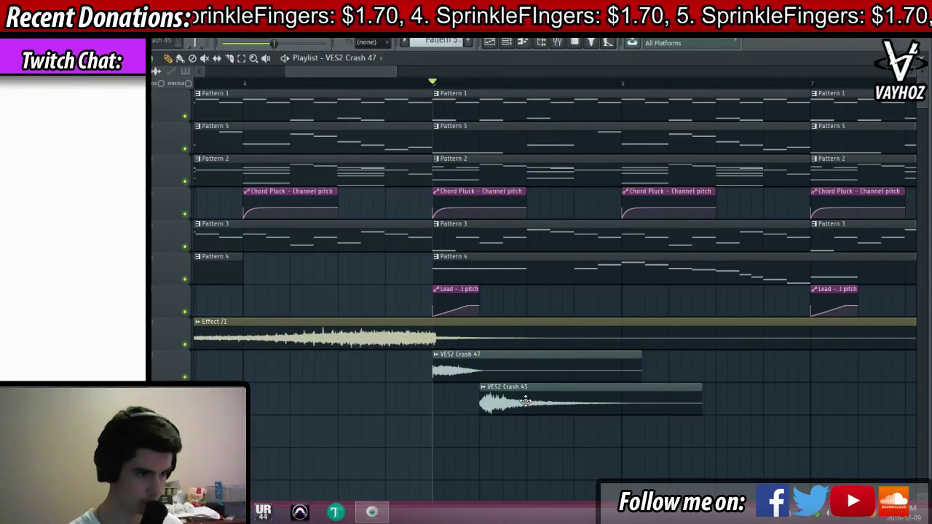
pyautogui.moveTo(526, 401); pyautogui.dragTo(587, 404)
pyautogui.press('space')
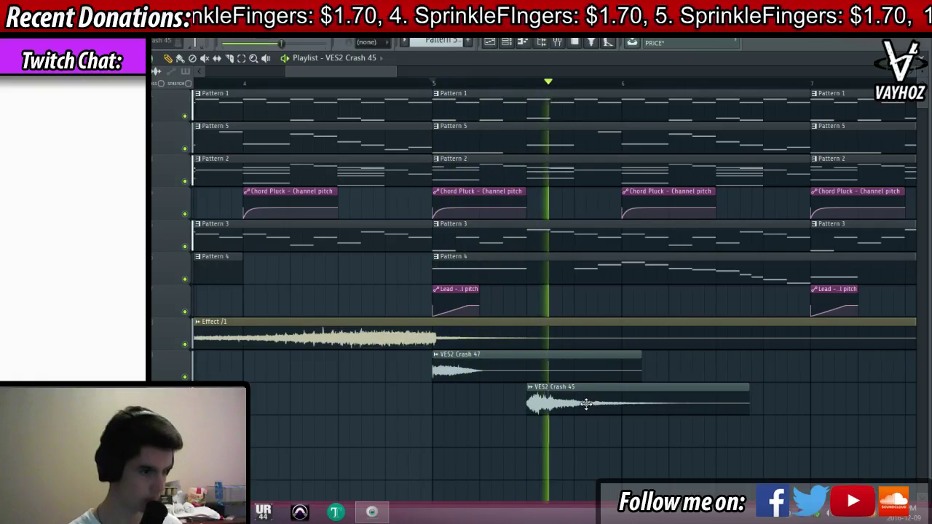
pyautogui.press('space')
# Try playing bar 5 without the VES2 Crash 47 clip, and restore the clip
pyautogui.rightClick(495, 368)
pyautogui.press('space')
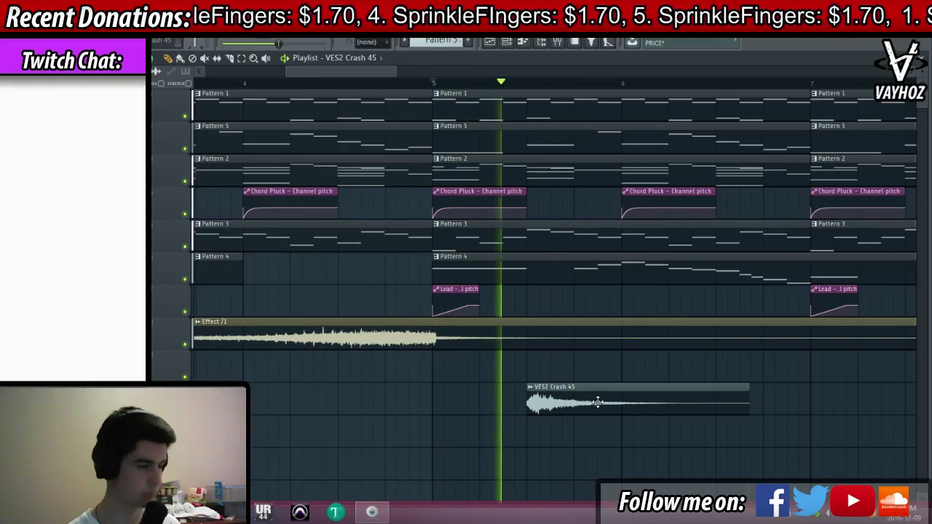
pyautogui.press('space')
pyautogui.hotkey('ctrl', 'z')
# Play the start of bar 5 repeatedly to judge the two layered crashes
pyautogui.press('space')
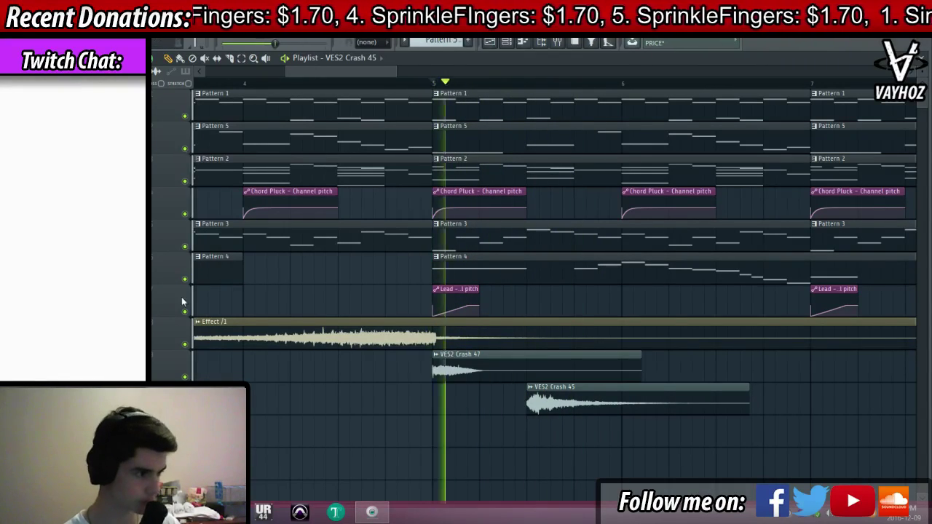
pyautogui.press('space')
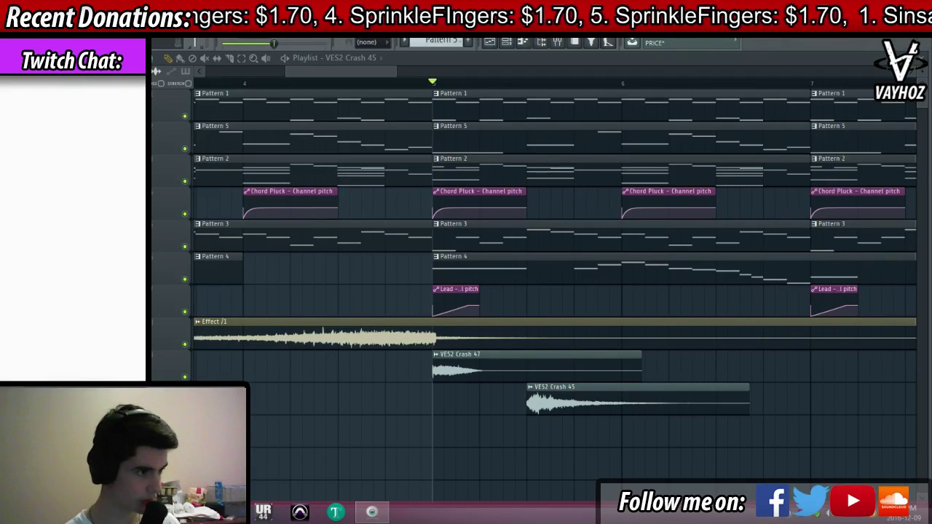
pyautogui.press('space')
pyautogui.press('space')
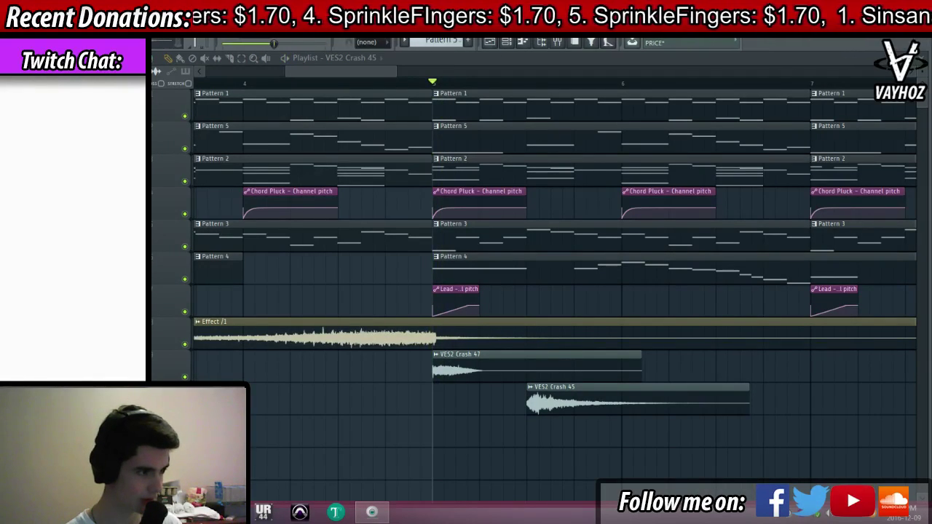
pyautogui.press('space')
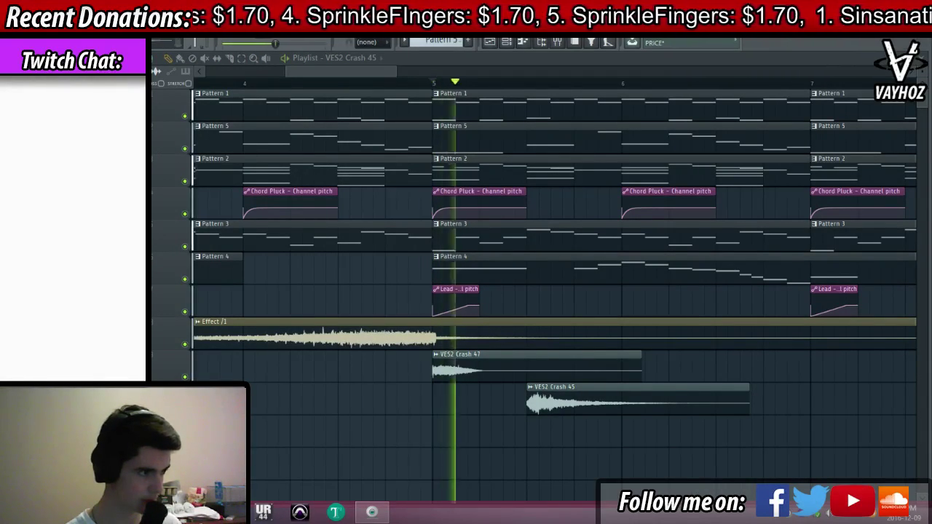
pyautogui.press('space')
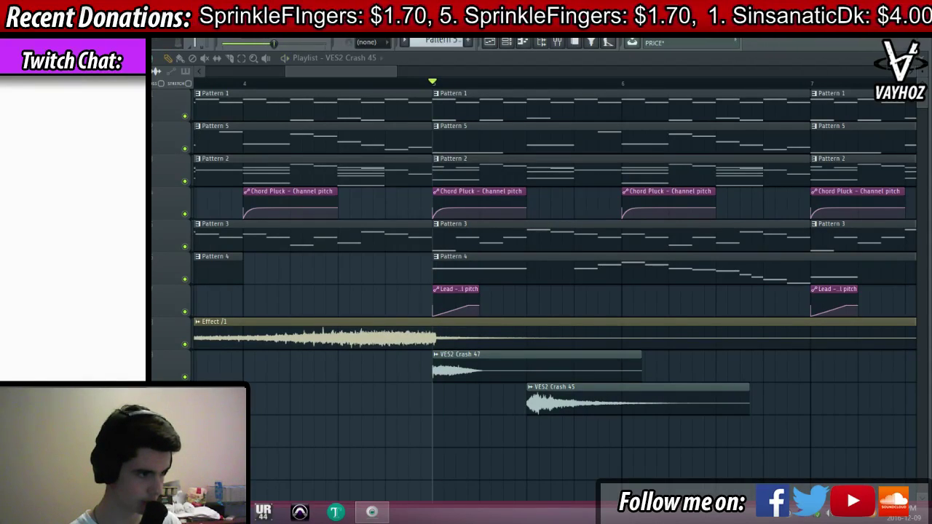
# Add the VES2 Crash 26 sample at the start of bar 5 on the track below VES2 Crash 45 and route it to Crash / Rides
pyautogui.moveTo(88, 408); pyautogui.dragTo(481, 431)
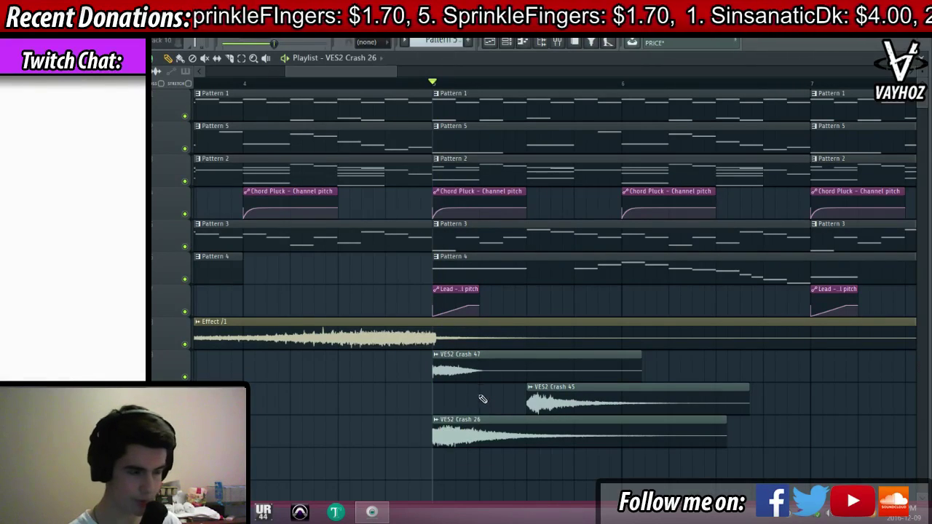
pyautogui.doubleClick(490, 435)
pyautogui.press('F9')
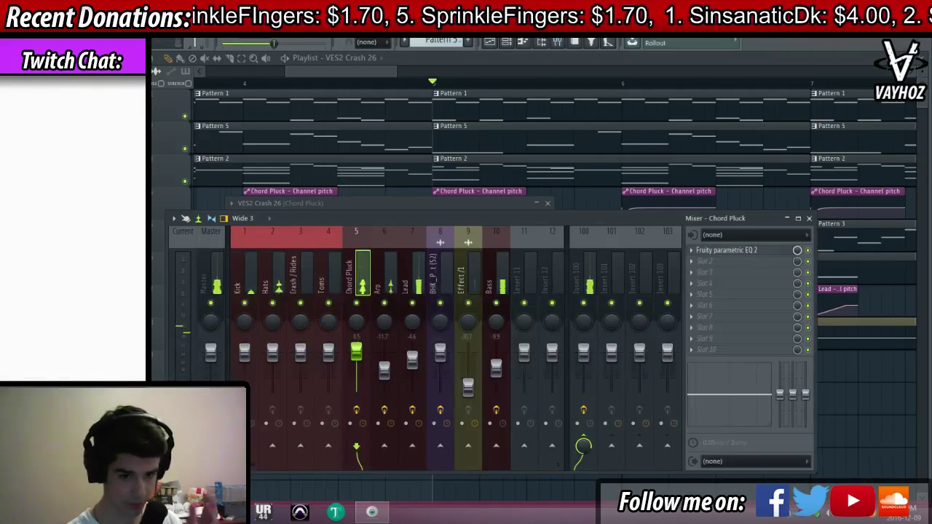
pyautogui.click(300, 273)
pyautogui.hotkey('ctrl', 'l')
pyautogui.press('space')
pyautogui.press('space')
pyautogui.press('F9')
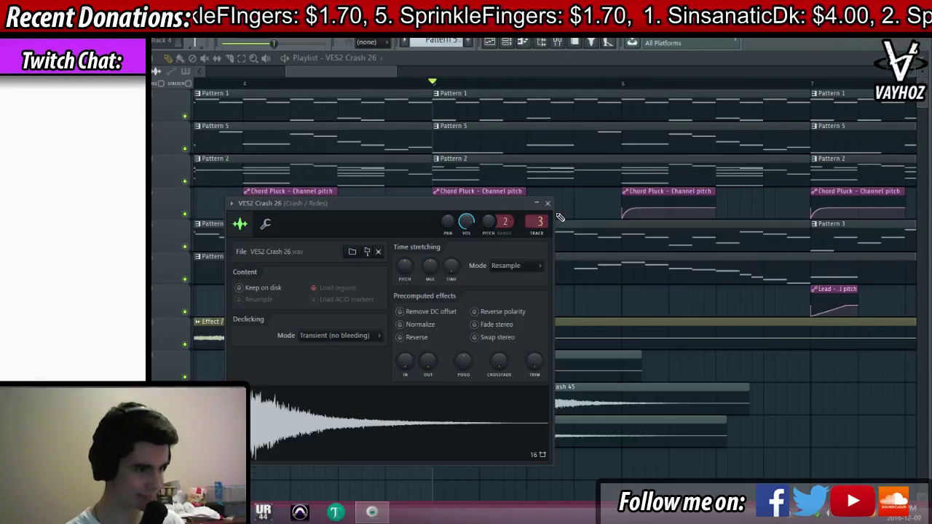
# Lower the VES2 Crash 26 sample's volume and play the start of bar 5 to judge its level
pyautogui.moveTo(466, 221); pyautogui.dragTo(466, 230)
pyautogui.press('space')
pyautogui.press('space')
pyautogui.press('space')
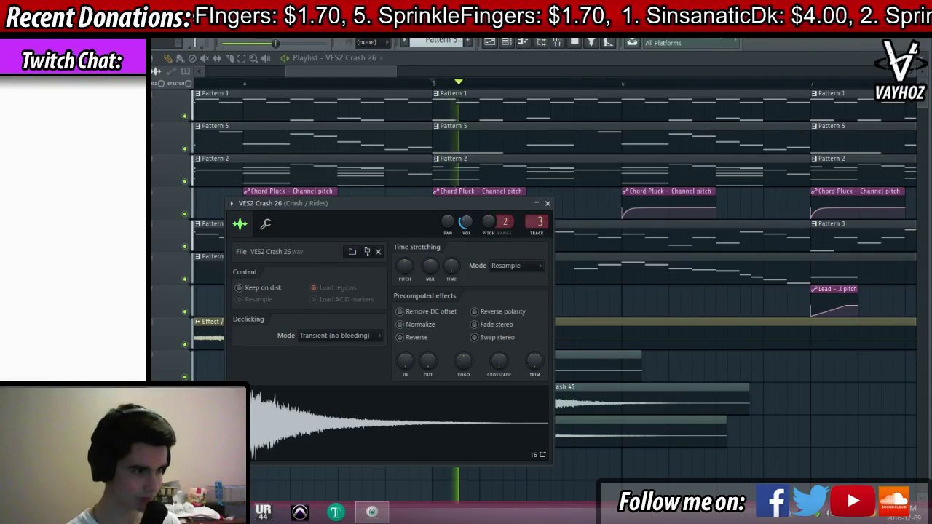
pyautogui.press('space')
pyautogui.press('space')
# Replace the VES2 Crash 45 clip with the sm101_imp_exp_light_15 sample on beat 2 of bar 5 and play it
pyautogui.click(602, 397)
pyautogui.moveTo(603, 397); pyautogui.dragTo(553, 396)
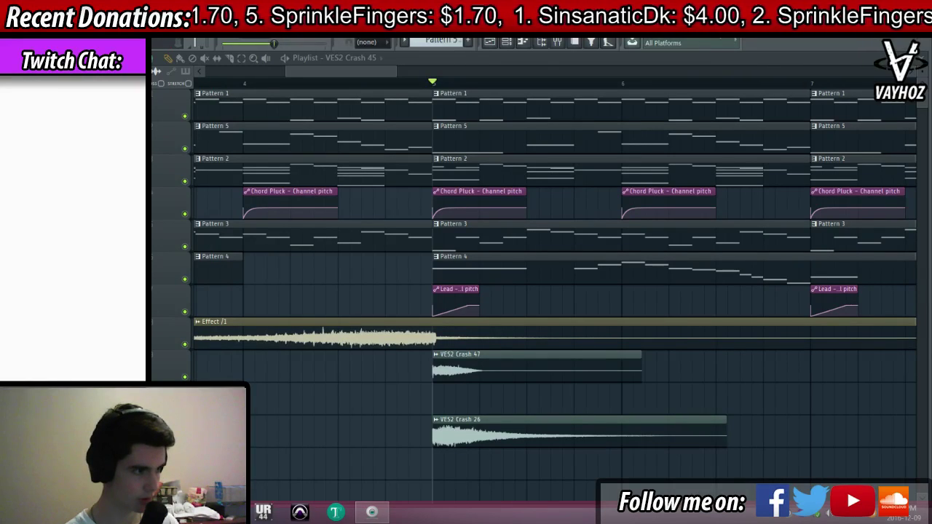
pyautogui.moveTo(80, 291); pyautogui.dragTo(534, 395)
pyautogui.press('space')
pyautogui.press('space')
# Time-stretch the sm101_imp_exp_light_15 sample down to about one bar and check it during playback
pyautogui.doubleClick(535, 396)
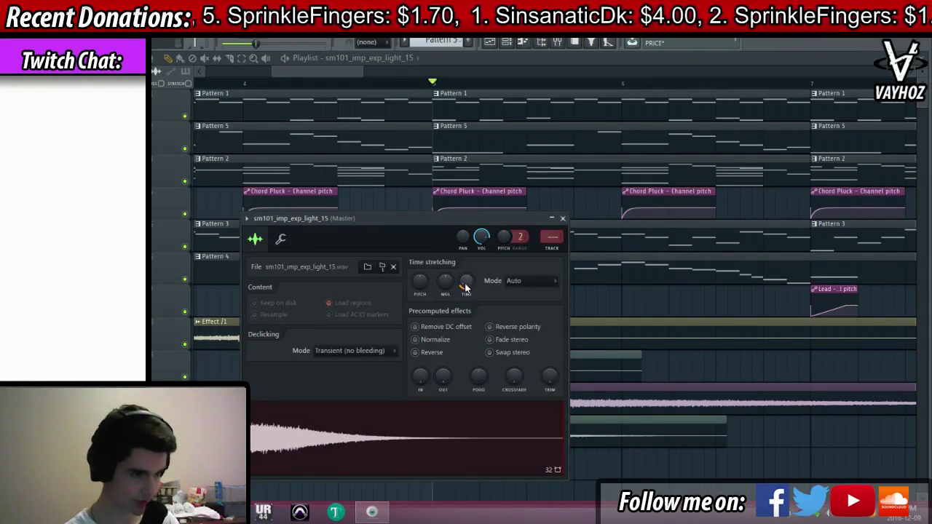
pyautogui.moveTo(466, 286); pyautogui.dragTo(466, 297)
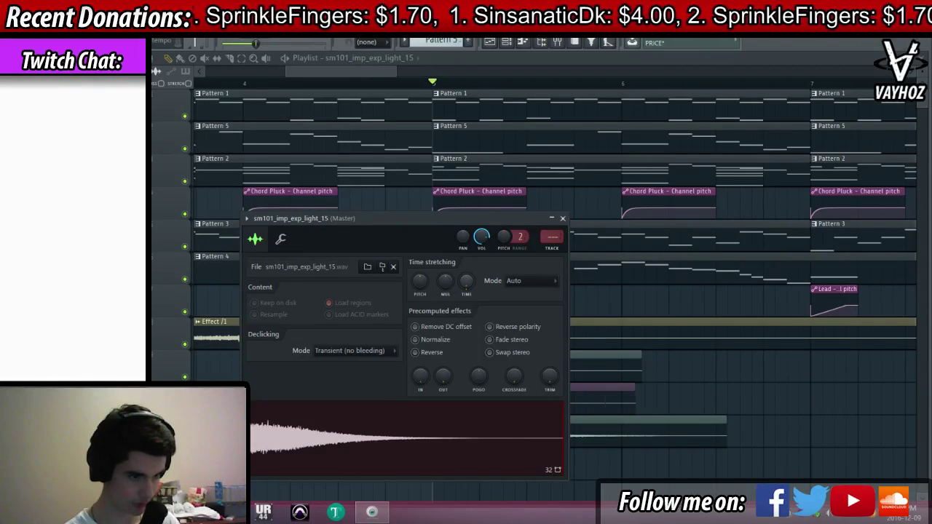
pyautogui.press('space')
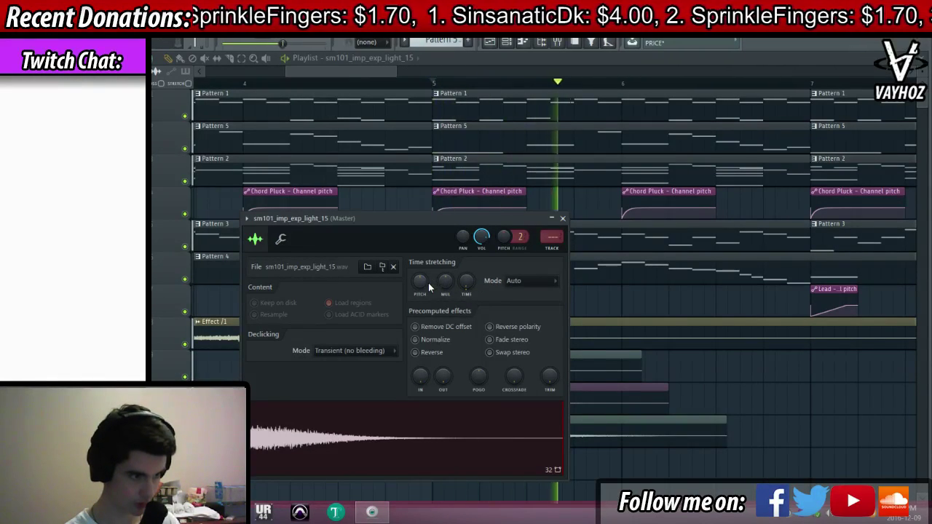
pyautogui.press('space')
pyautogui.rightClick(419, 282)
pyautogui.click(449, 287)
pyautogui.press('space')
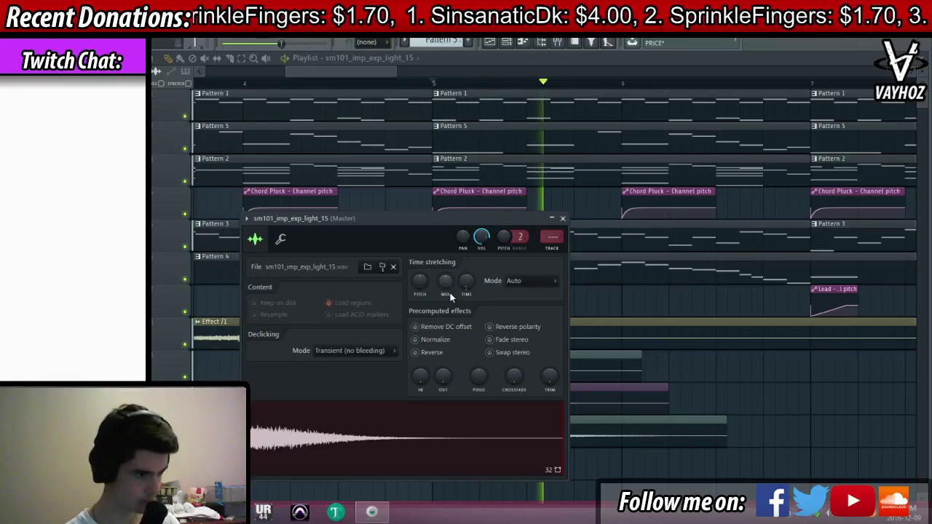
pyautogui.press('space')
# Apply a strong fade-out to the sm101_imp_exp_light_15 sample and normalize it, keeping its settings clear of the crash clips
pyautogui.moveTo(443, 375); pyautogui.dragTo(421, 276)
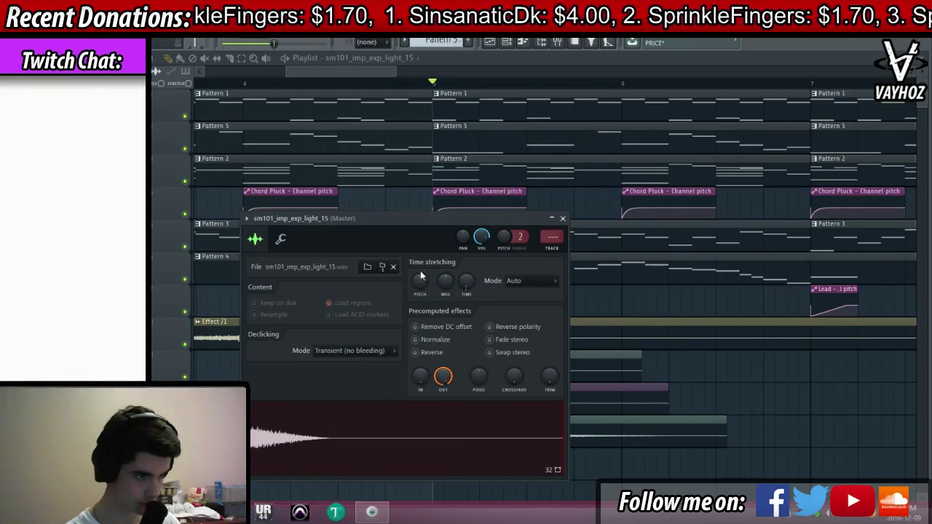
pyautogui.moveTo(408, 217); pyautogui.dragTo(775, 49)
pyautogui.press('space')
pyautogui.press('space')
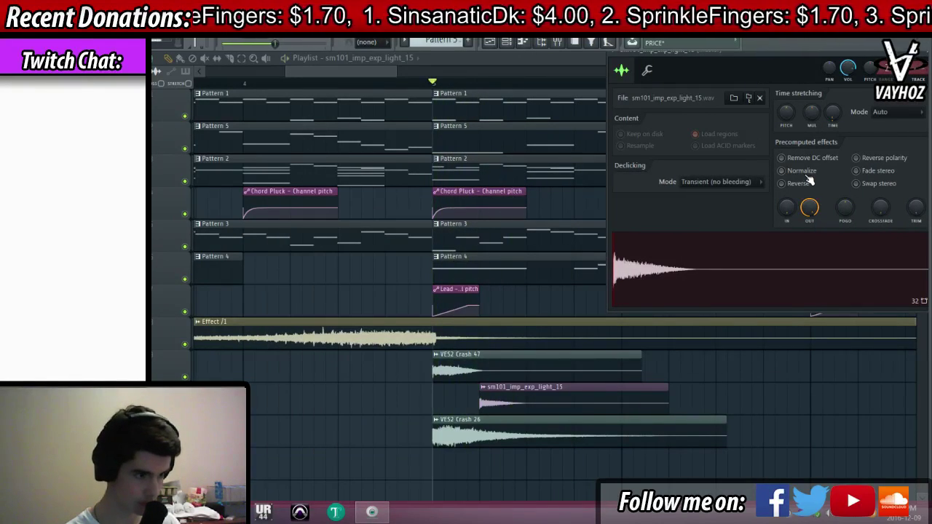
pyautogui.click(807, 173)
pyautogui.press('space')
pyautogui.press('space')
pyautogui.moveTo(780, 57); pyautogui.dragTo(720, 85)
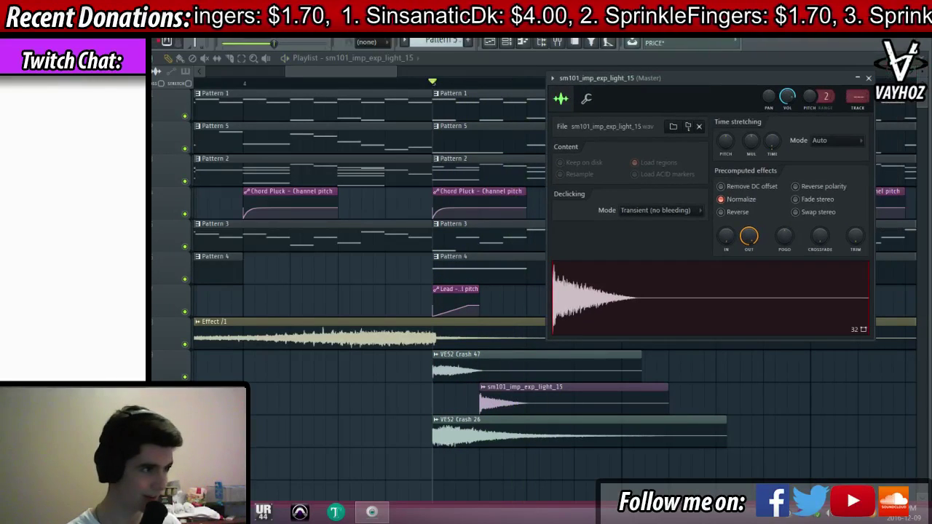
# Route the sm101_imp_exp_light_15 sample to the Crash / Rides mixer track and play bar 5 with the mixer shown
pyautogui.rightClick(191, 28)
pyautogui.click(206, 33)
pyautogui.press('space')
pyautogui.press('space')
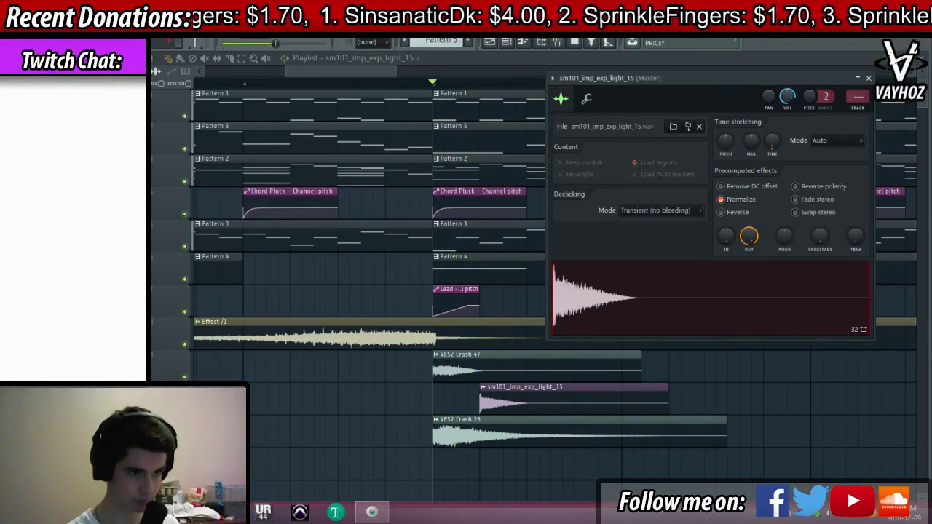
pyautogui.press('F9')
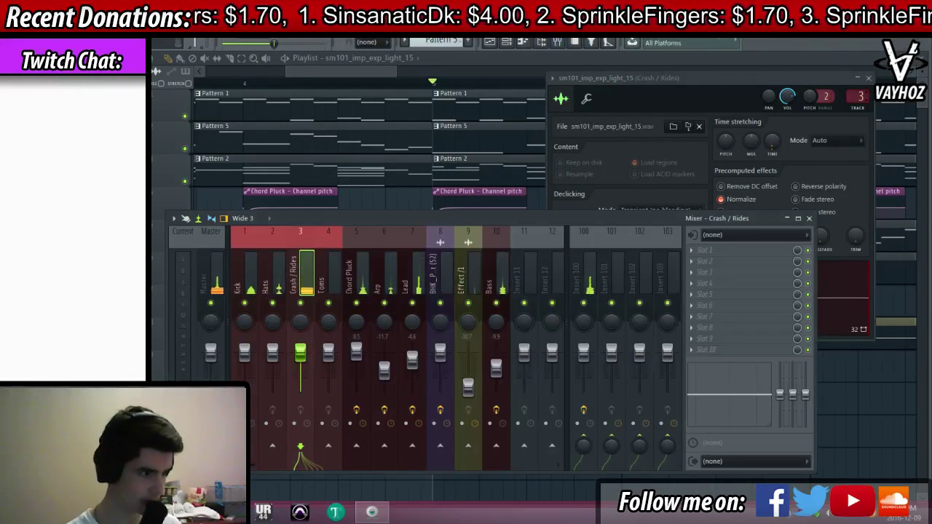
pyautogui.press('space')
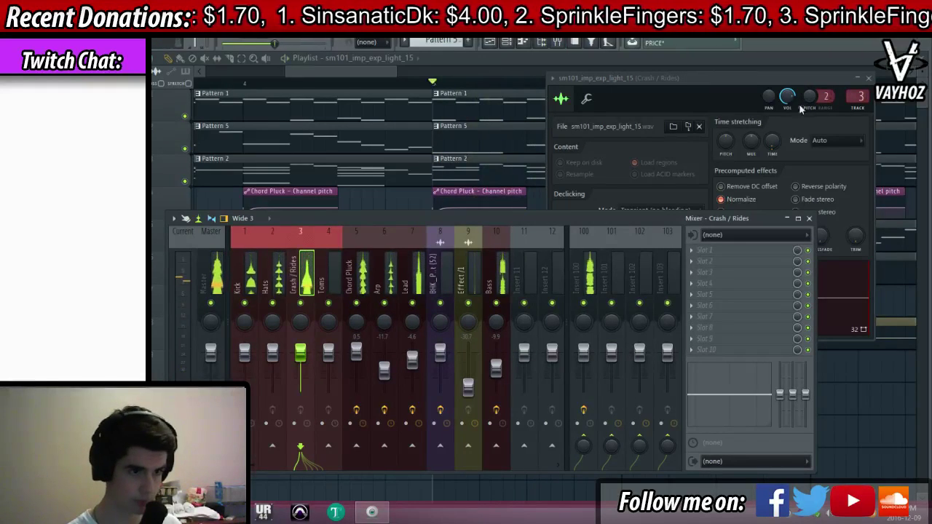
# Lower the sm101_imp_exp_light_15 sample's volume slightly and reduce its fade-out to a moderate amount, checking it in playback
pyautogui.click(799, 103)
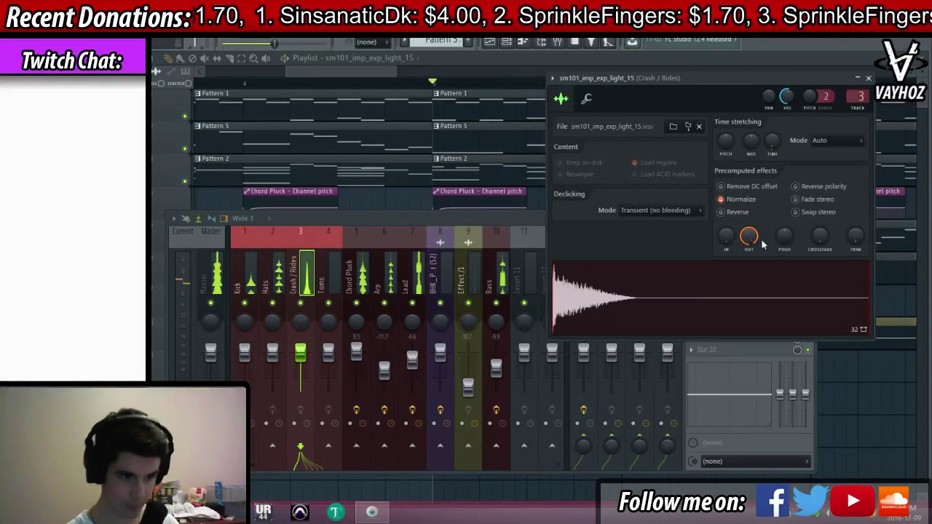
pyautogui.moveTo(753, 235); pyautogui.dragTo(753, 313)
pyautogui.press('space')
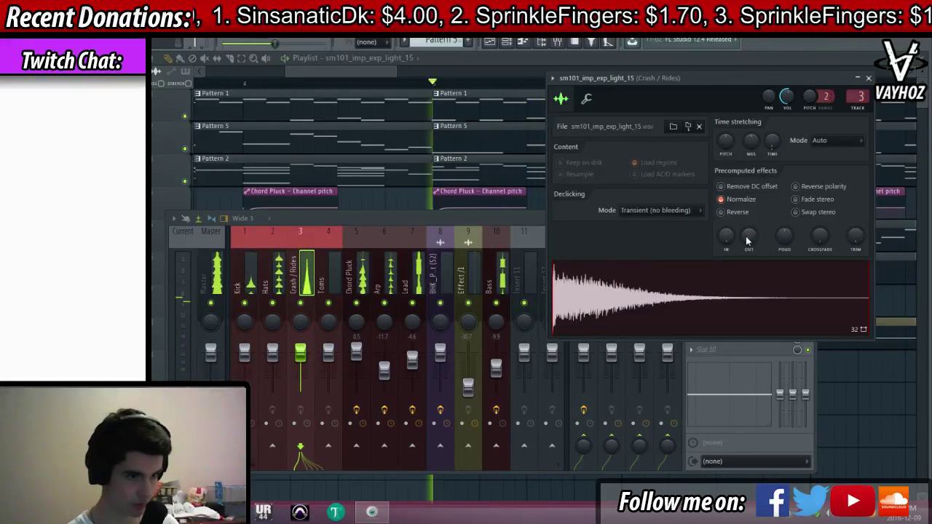
pyautogui.moveTo(747, 241); pyautogui.dragTo(745, 224)
pyautogui.press('space')
pyautogui.press('space')
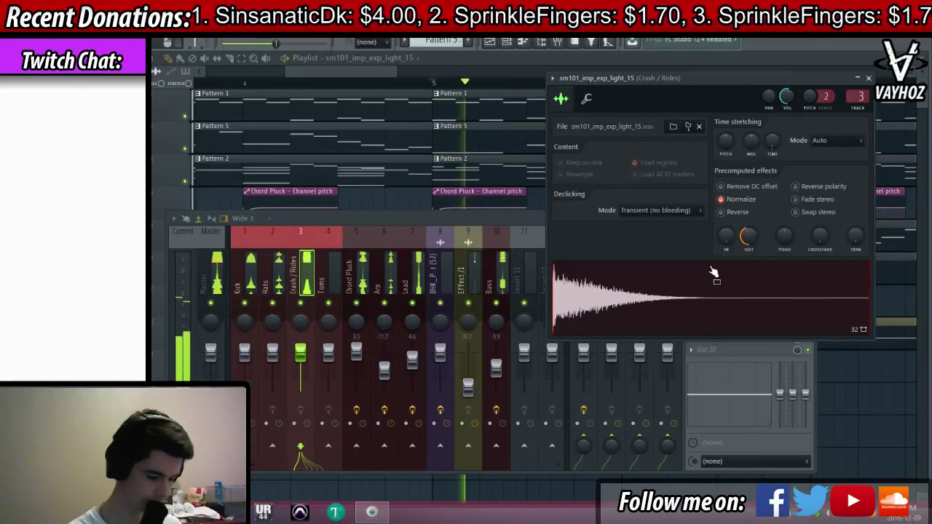
# Close the sample settings, solo the Hats mixer track, and set playback to start from bar 1
pyautogui.press('F12')
pyautogui.press('F9')
pyautogui.press('F5')
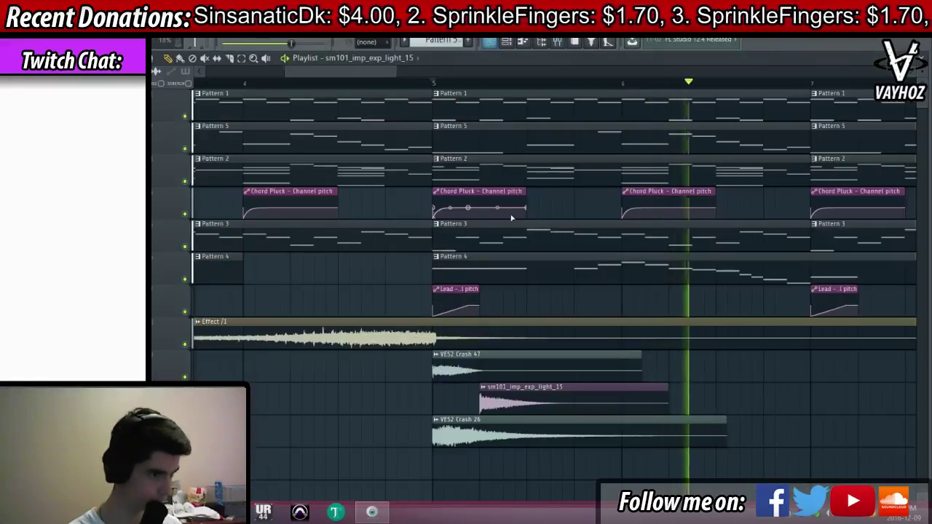
pyautogui.press('F9')
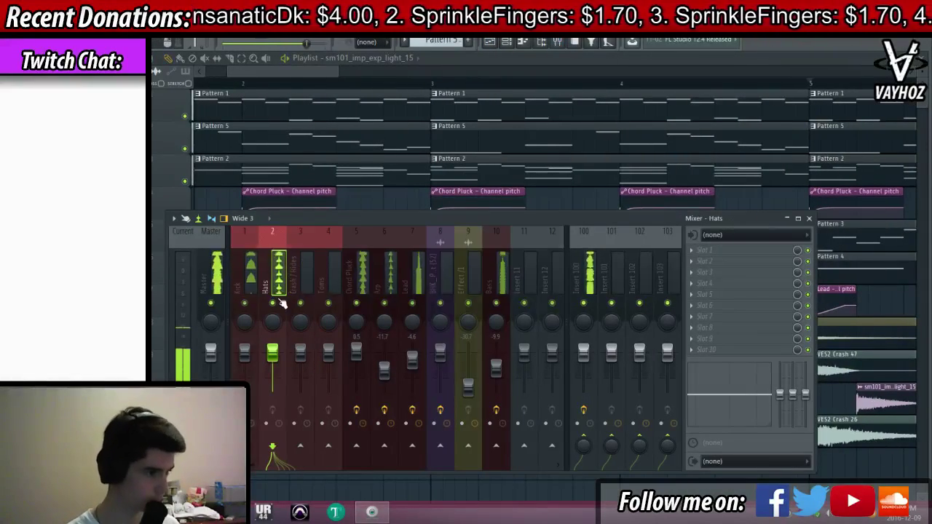
pyautogui.scroll(-3, 493, 91)
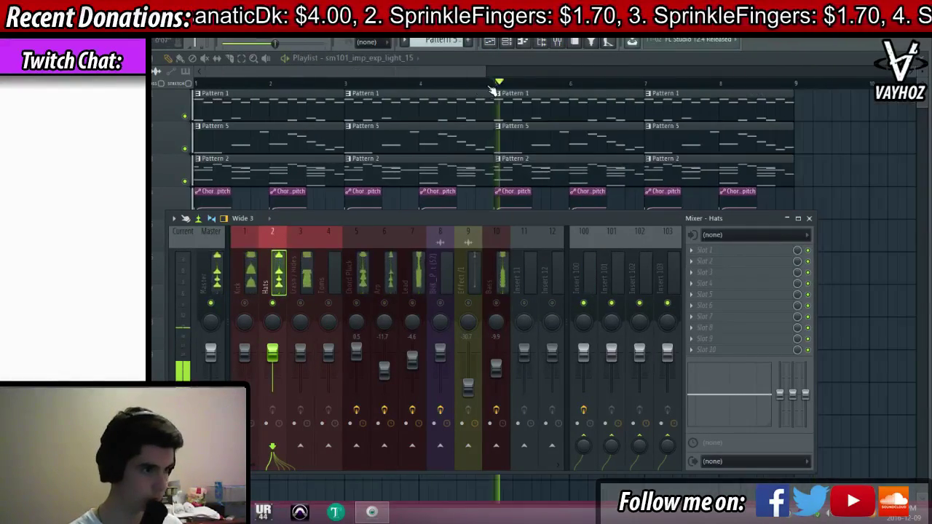
pyautogui.click(197, 83)
pyautogui.press('F9')
pyautogui.press('space')
# Add Fruity Parametric EQ 2 to the first effect slot of the Hats track and reset its band 7
pyautogui.click(749, 250)
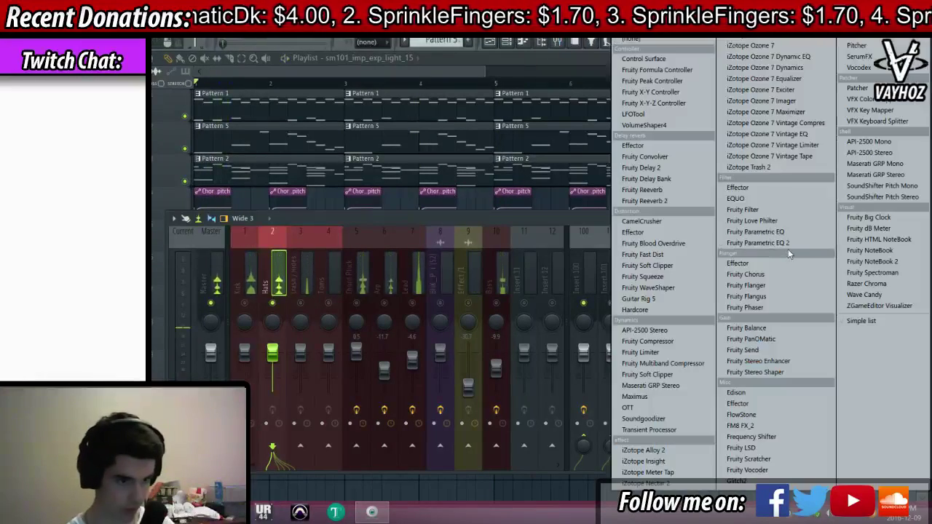
pyautogui.click(786, 244)
pyautogui.rightClick(348, 199)
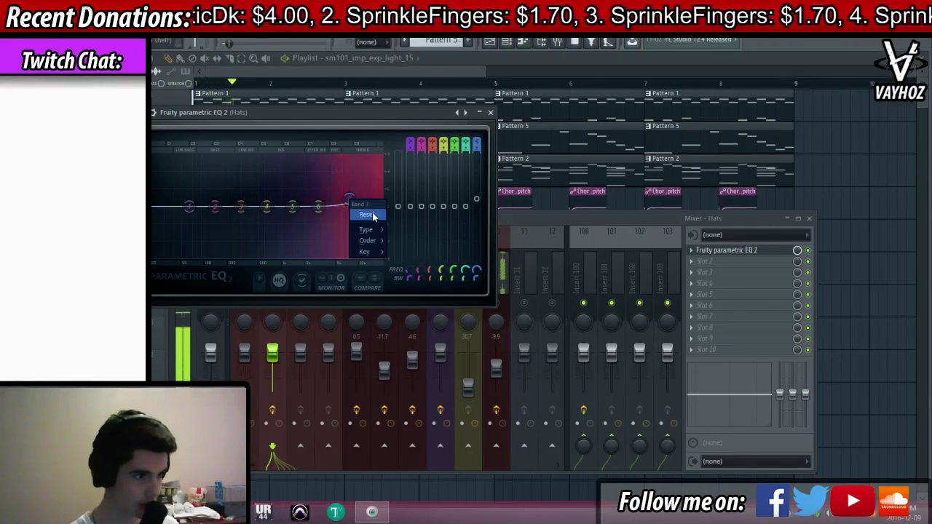
pyautogui.click(373, 215)
pyautogui.press('space')
# Make band 7 of the Hats EQ a Steep 8 low-pass near the top of the spectrum and dip the highs slightly with band 4
pyautogui.rightClick(344, 208)
pyautogui.moveTo(362, 238)
pyautogui.click(394, 248)
pyautogui.rightClick(344, 207)
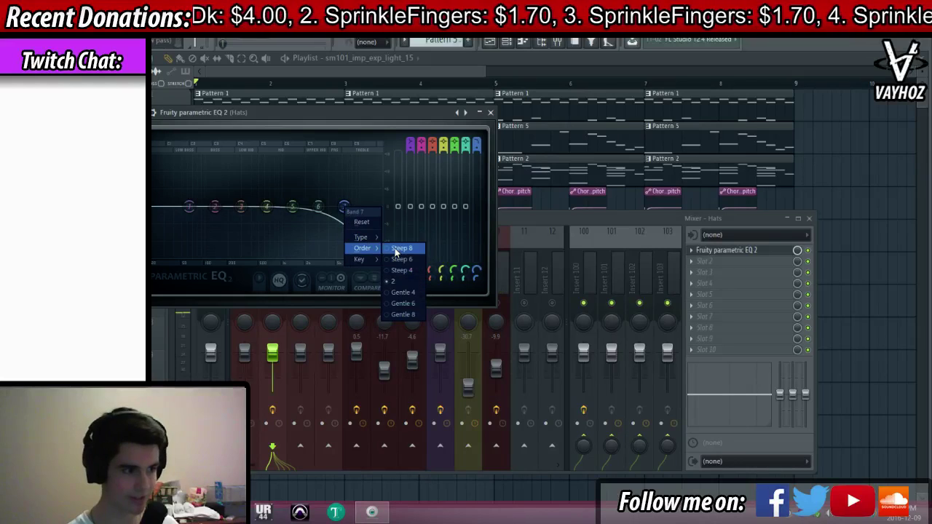
pyautogui.click(397, 253)
pyautogui.moveTo(343, 208); pyautogui.dragTo(374, 206)
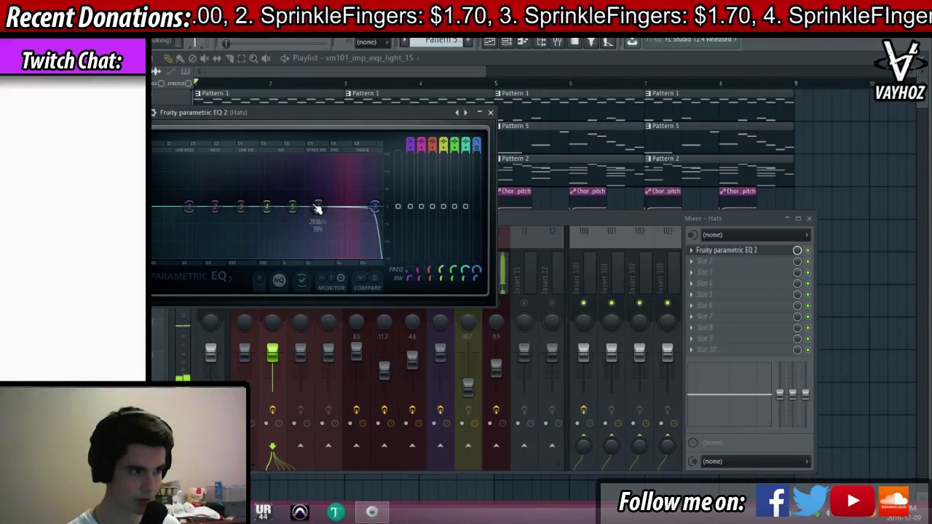
pyautogui.moveTo(318, 209); pyautogui.dragTo(339, 218)
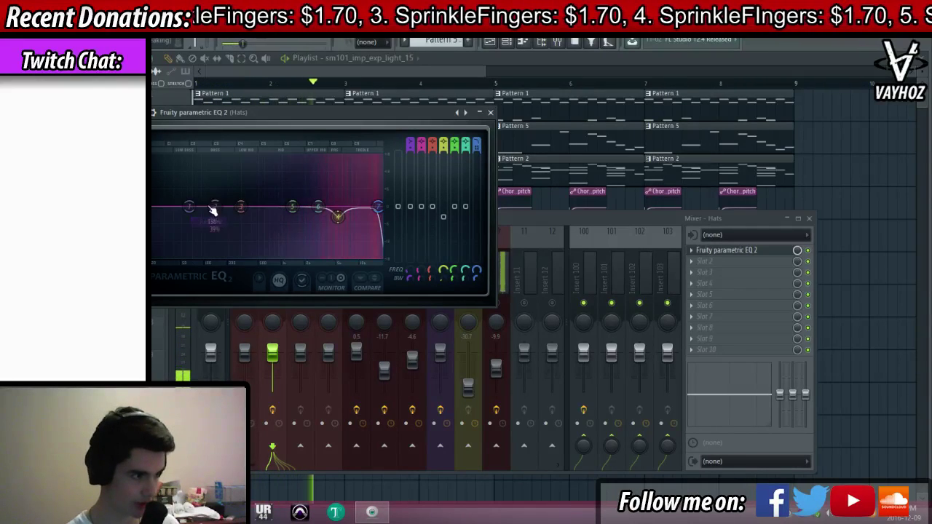
# Turn band 1 of the Hats EQ into a Steep 8 high-pass and raise its cutoff to about 400 Hz
pyautogui.moveTo(210, 236)
pyautogui.click(235, 268)
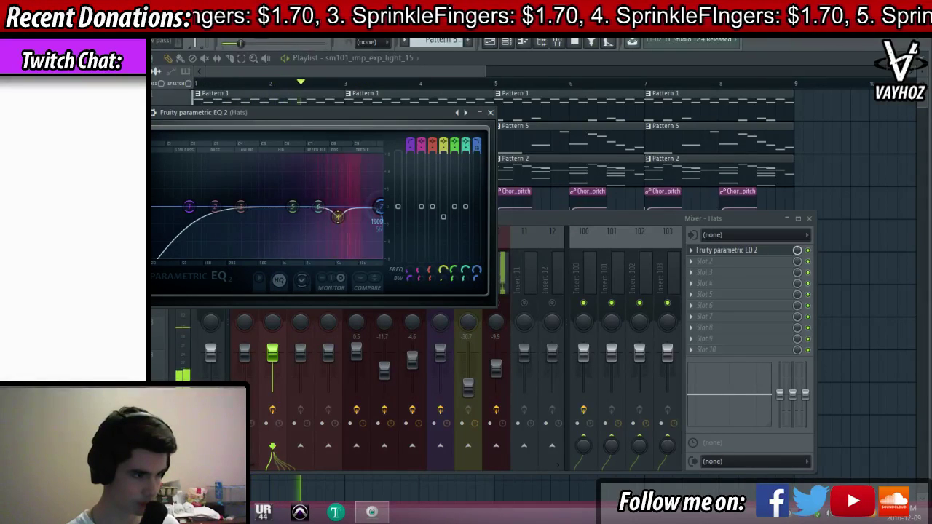
pyautogui.rightClick(189, 207)
pyautogui.moveTo(209, 248)
pyautogui.click(243, 250)
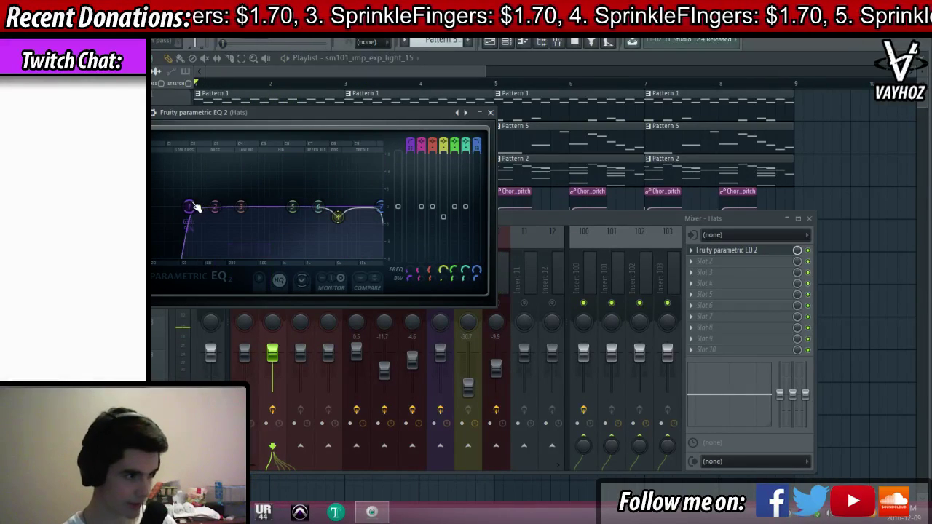
pyautogui.moveTo(192, 206); pyautogui.dragTo(251, 206)
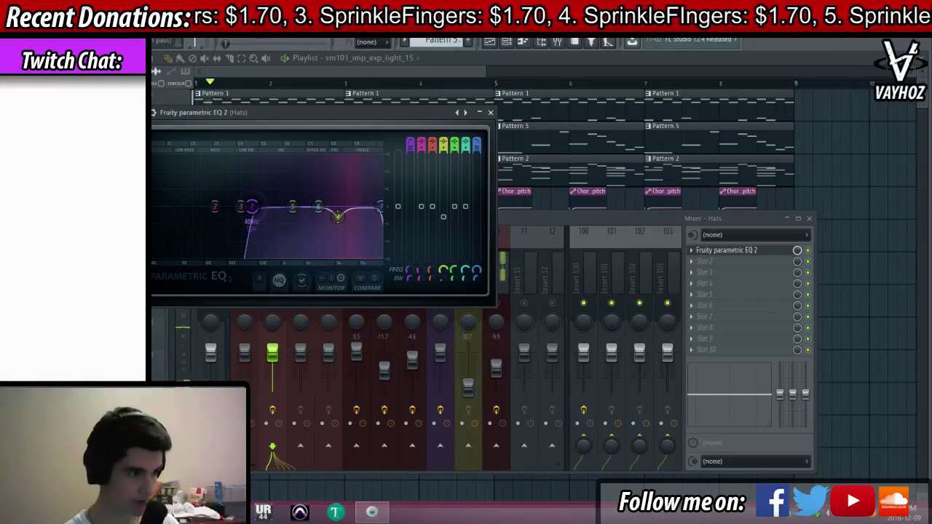
# Try a Steep 6 slope on the Hats high-pass, settle on Gentle 4, and raise the cutoff further into the mids
pyautogui.rightClick(248, 207)
pyautogui.moveTo(271, 250)
pyautogui.click(307, 260)
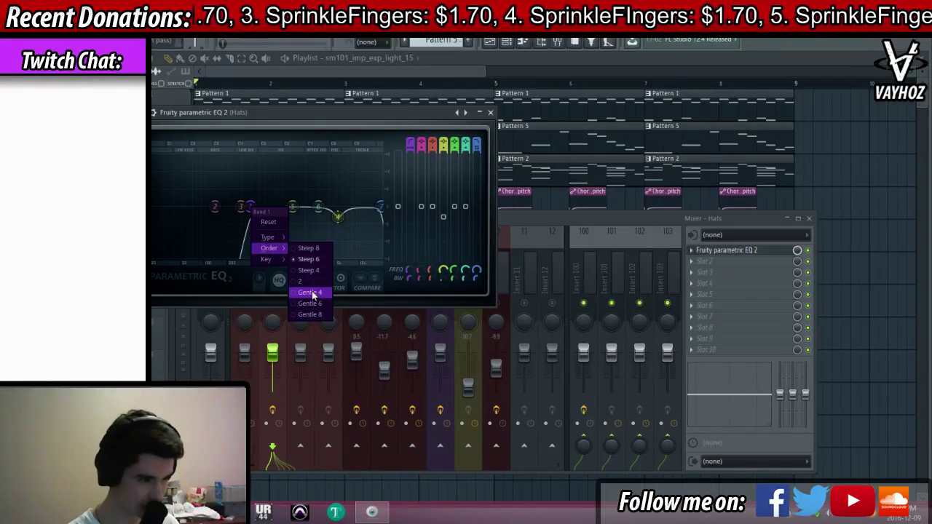
pyautogui.click(311, 291)
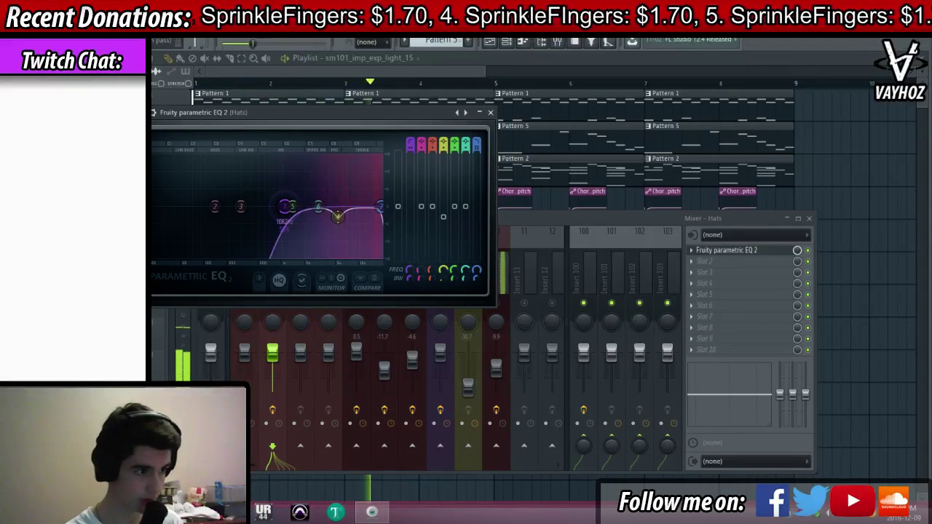
pyautogui.moveTo(251, 207); pyautogui.dragTo(270, 207)
# Close the Hats EQ, unsolo the track, and lower its level to -1.7 dB while the full mix plays
pyautogui.press('space')
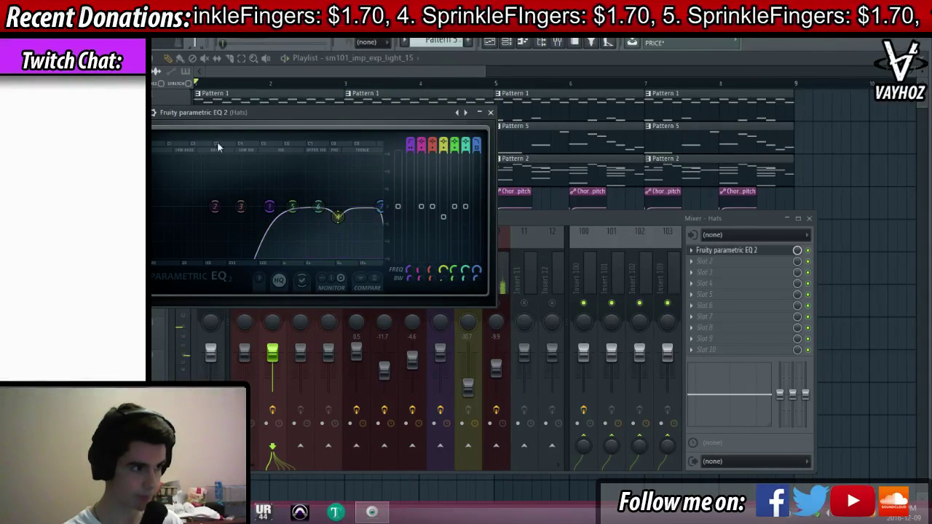
pyautogui.click(491, 113)
pyautogui.rightClick(272, 303)
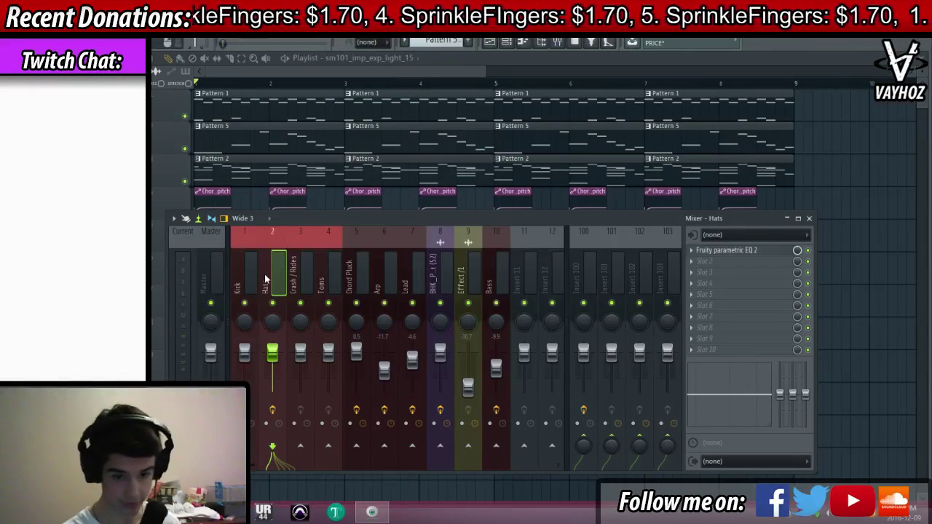
pyautogui.press('space')
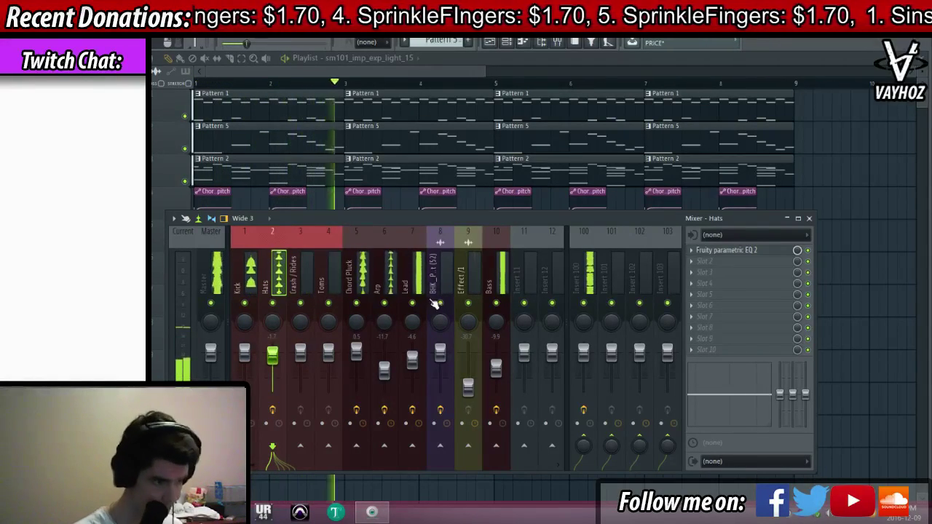
# Solo the Lead mixer track and play it from bar 1
pyautogui.click(419, 268)
pyautogui.press('space')
pyautogui.press('space')
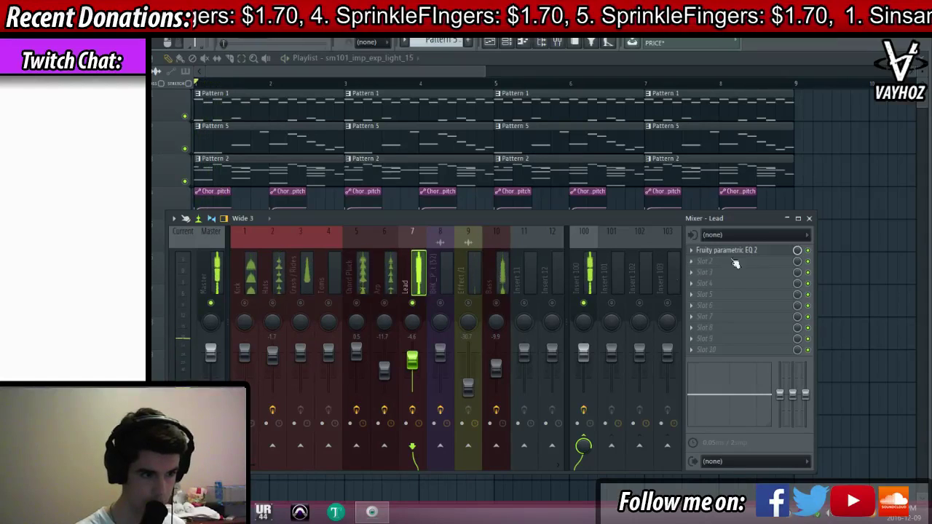
# Solo the Chord Pluck mixer track and open its Fruity Parametric EQ 2
pyautogui.click(499, 287)
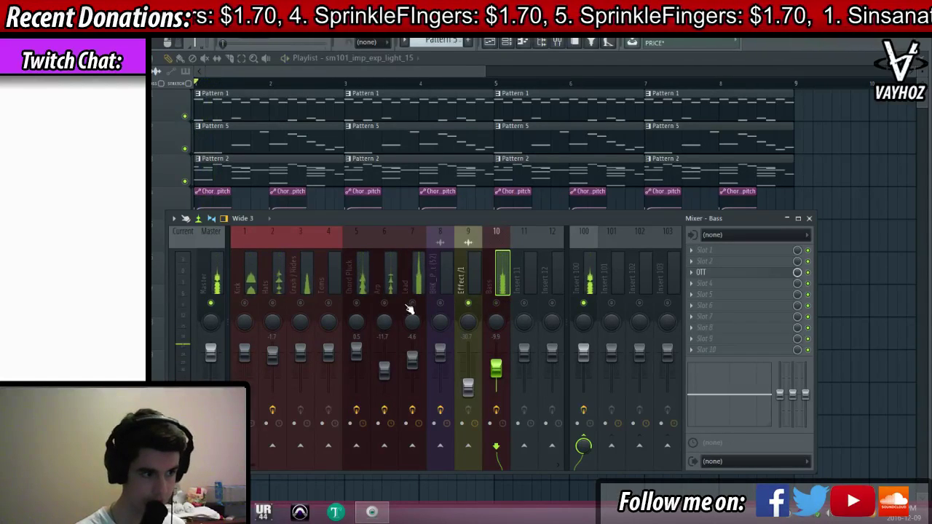
pyautogui.click(390, 312)
pyautogui.click(360, 302)
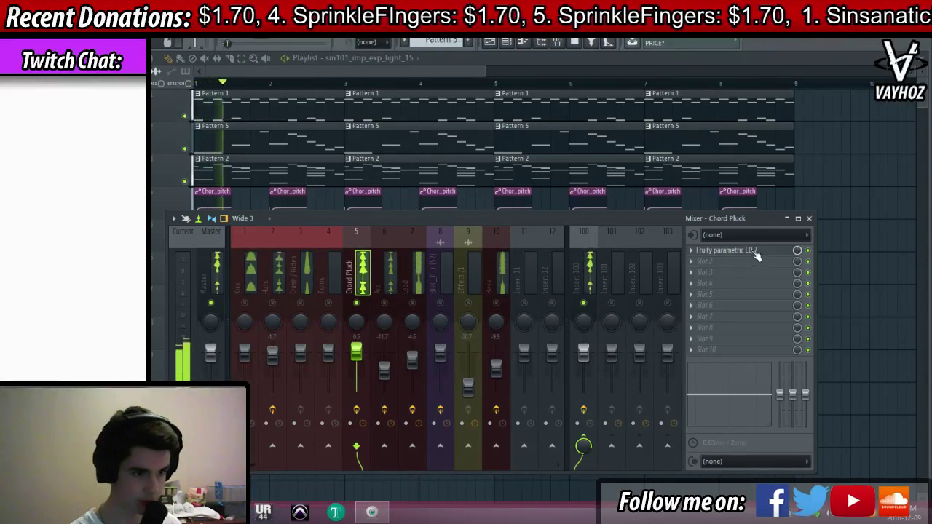
pyautogui.click(755, 252)
# Show all channels in the channel rack, open the Chord Pluck synth, and adjust its Filter A cutoff to 5.633 during playback
pyautogui.press('F6')
pyautogui.click(324, 207)
pyautogui.click(314, 220)
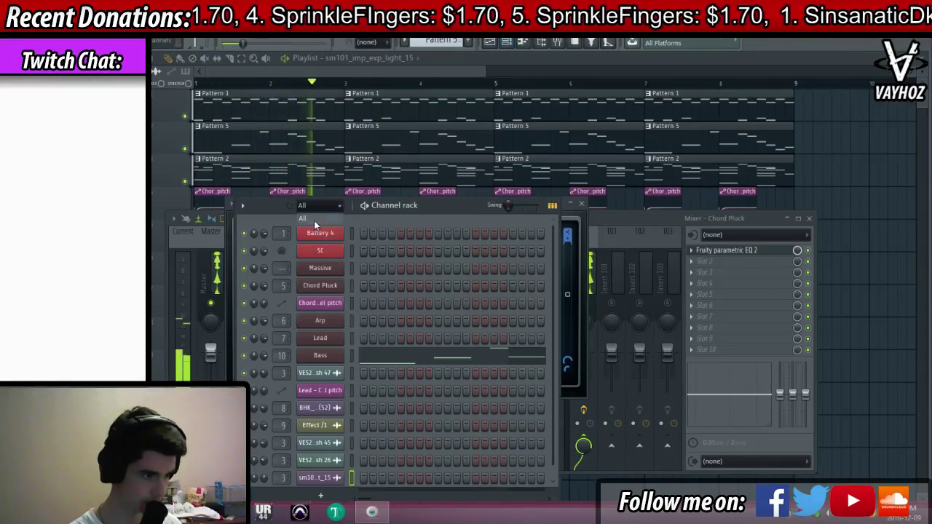
pyautogui.click(313, 220)
pyautogui.click(321, 355)
pyautogui.press('Escape')
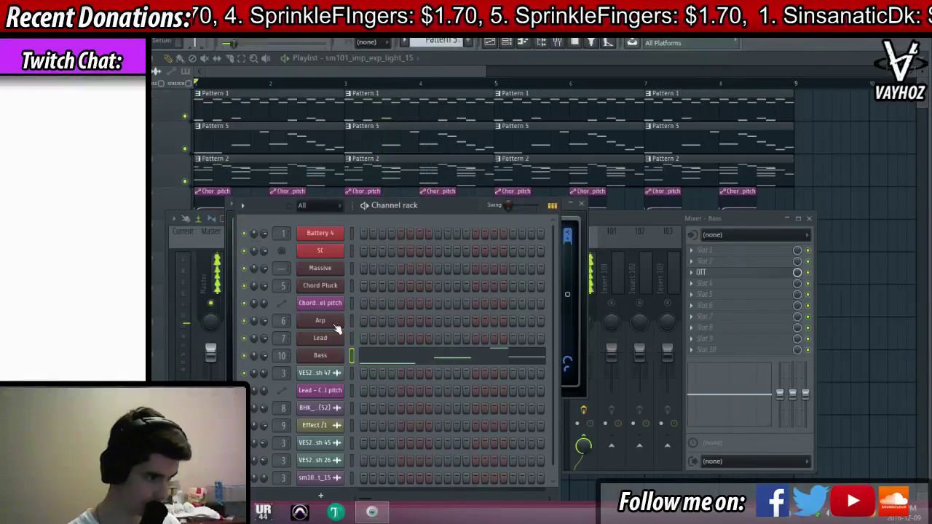
pyautogui.click(340, 288)
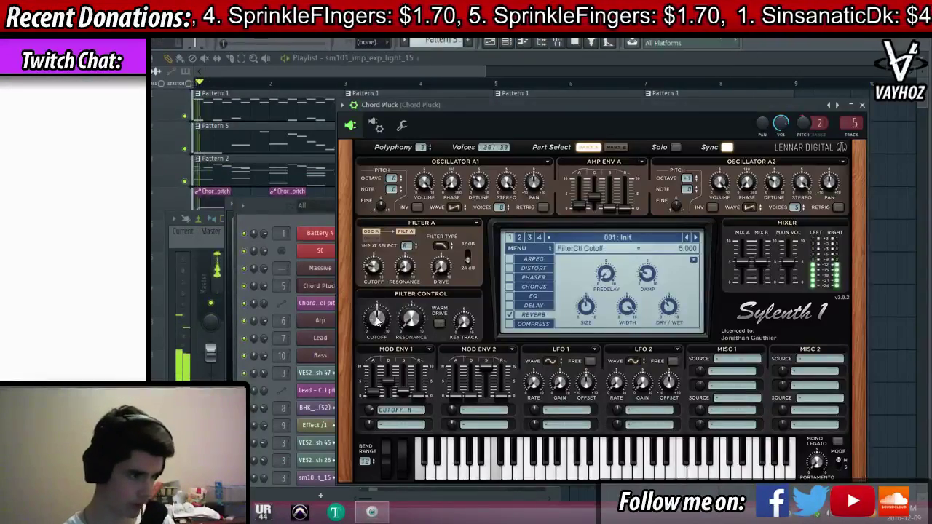
pyautogui.press('space')
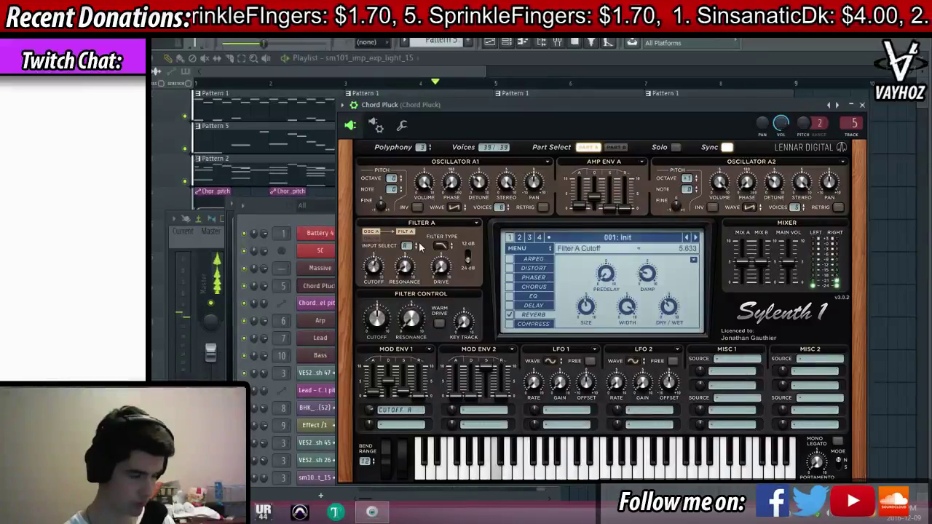
# Close the synth, unsolo the Chord Pluck mixer track, and lower its level to -0.3 dB
pyautogui.press('Escape')
pyautogui.press('F9')
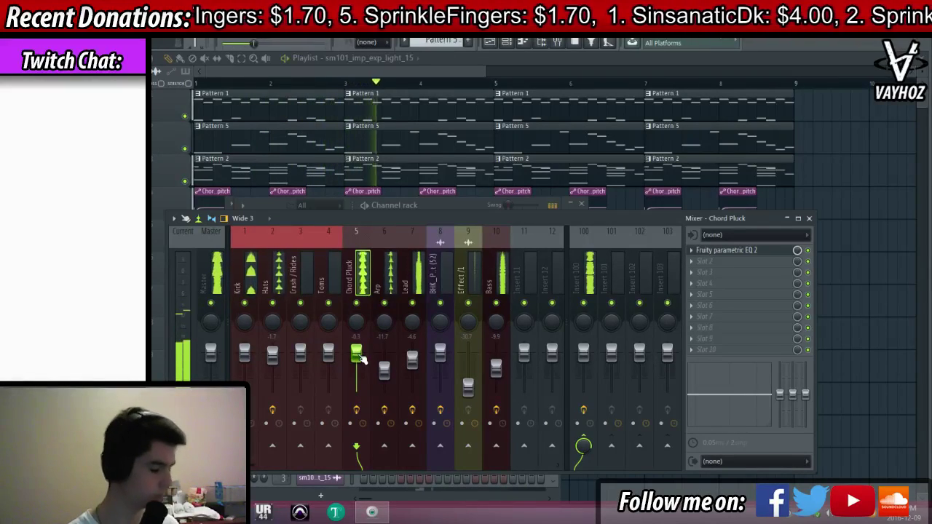
pyautogui.press('F9')
pyautogui.press('F6')
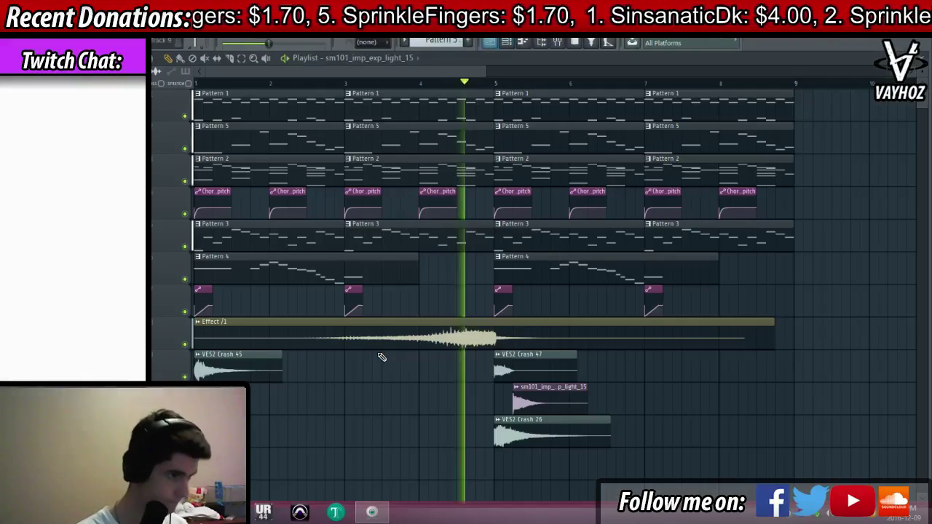
# Lower the Crash / Rides mixer track to about -10.3 dB while playing the section leading into bar 5
pyautogui.scroll(-2, 421, 246)
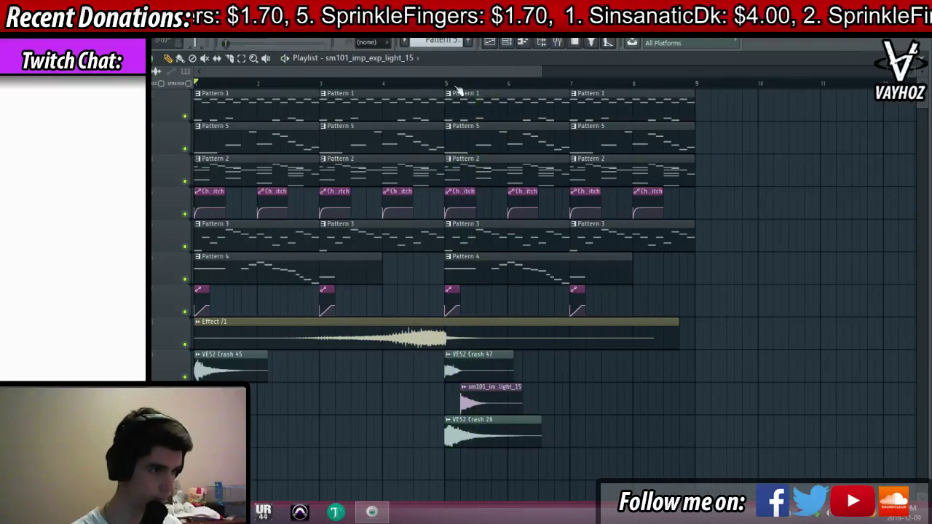
pyautogui.press('F9')
pyautogui.click(303, 272)
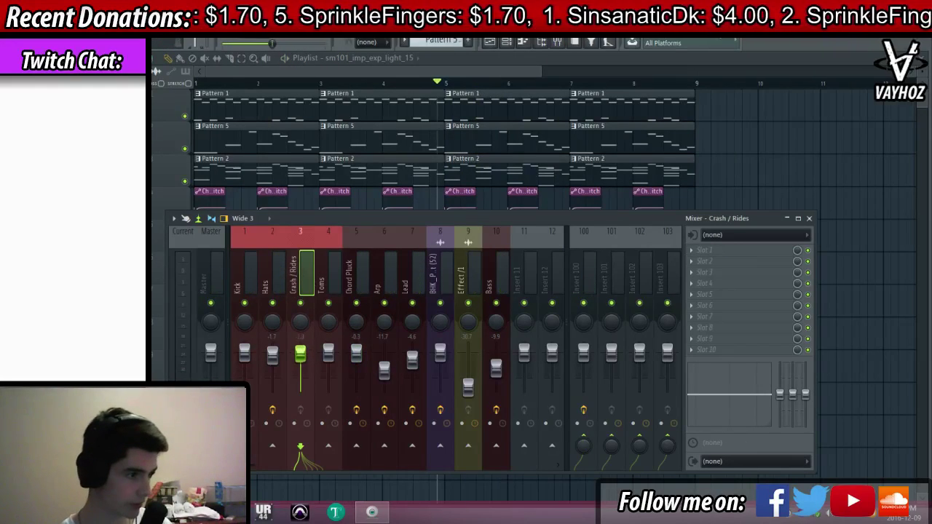
pyautogui.press('space')
pyautogui.moveTo(300, 352); pyautogui.dragTo(301, 371)
pyautogui.press('space')
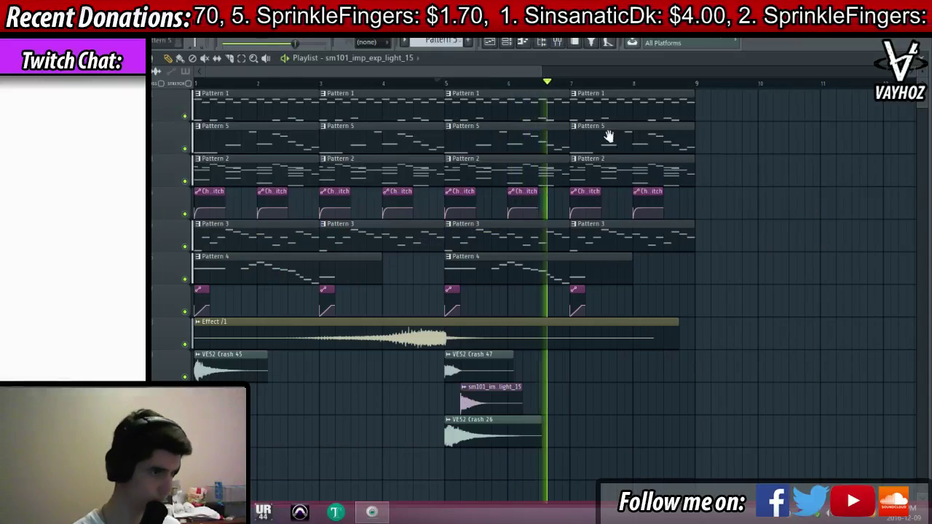
# Replace the VES2 Crash 45 sample at bar 1 with sm101_imp_exp_light_17 and close the open windows
pyautogui.press('F9')
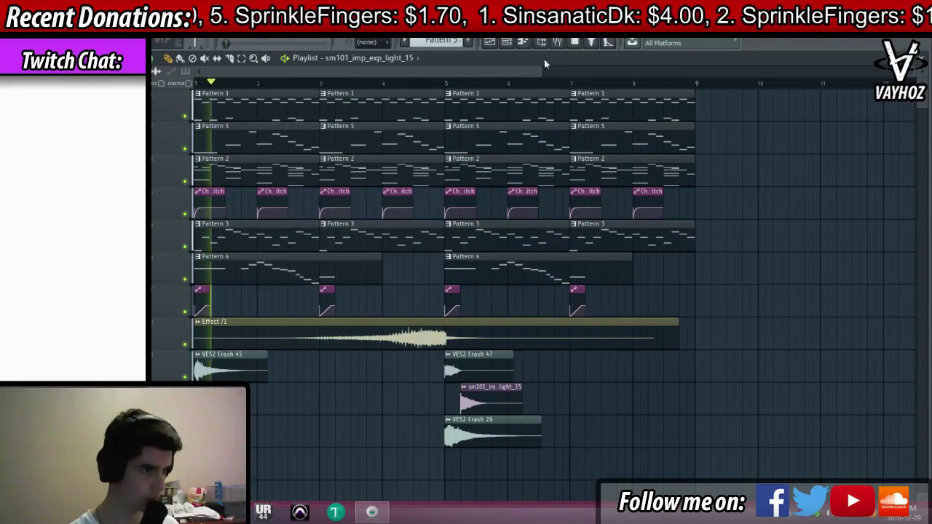
pyautogui.doubleClick(209, 371)
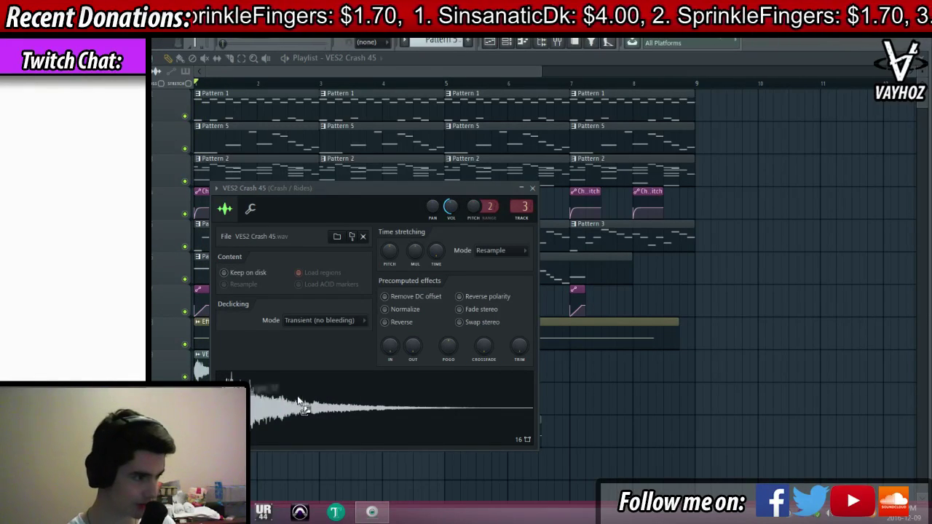
pyautogui.moveTo(298, 401); pyautogui.dragTo(301, 406)
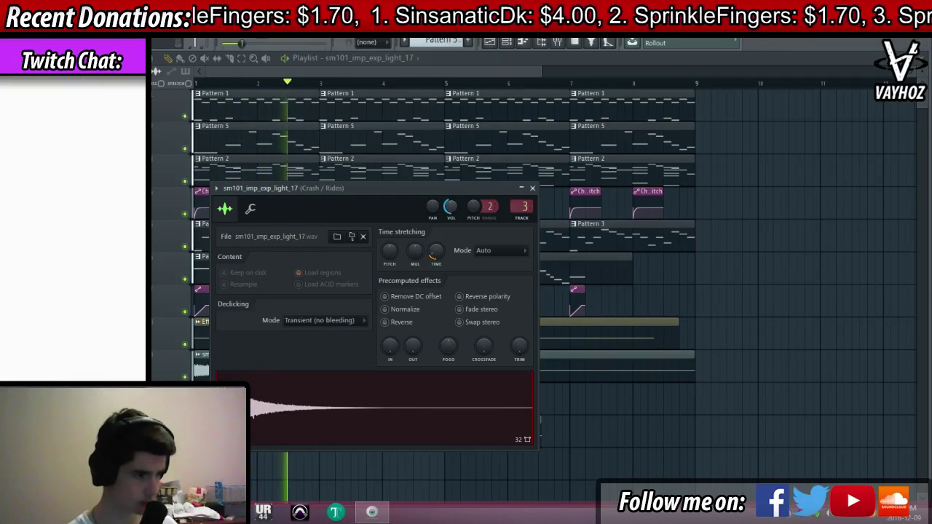
pyautogui.press('F12')
# Raise the Bass mixer track's level to -7.0 dB and solo the track
pyautogui.press('F9')
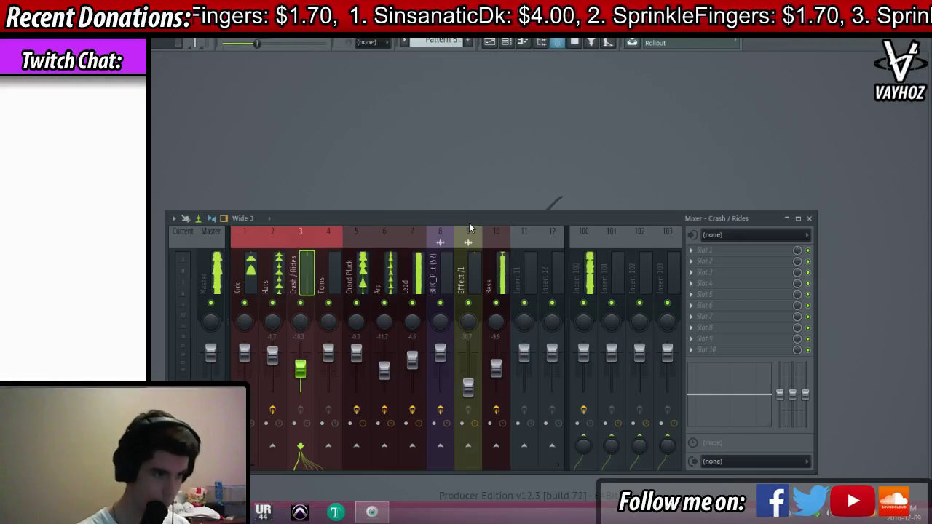
pyautogui.click(491, 277)
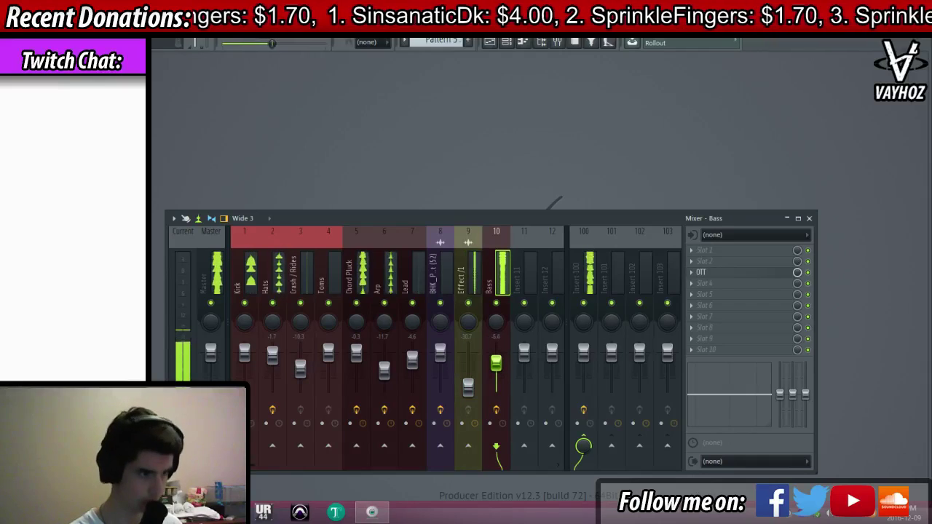
pyautogui.moveTo(496, 363); pyautogui.dragTo(496, 364)
pyautogui.rightClick(497, 301)
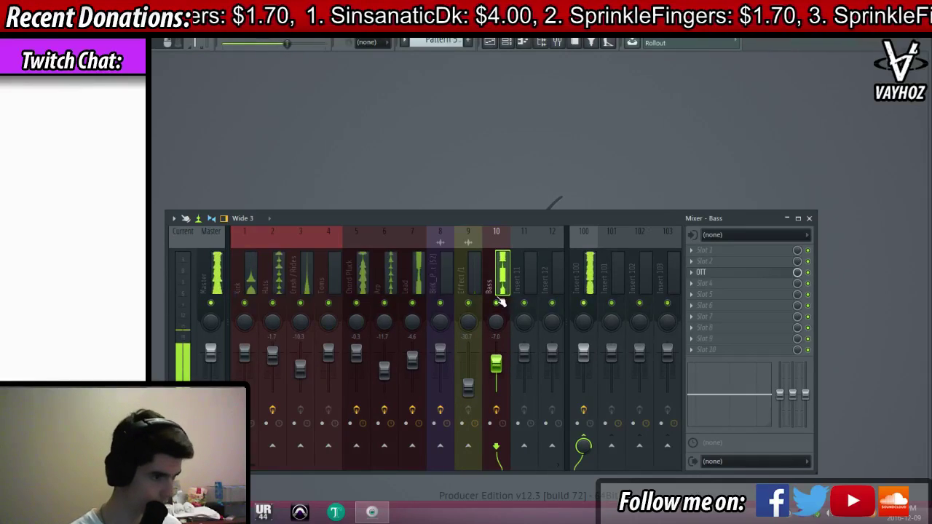
# Add Fruity Parametric EQ 2 to the Bass track's fifth effect slot and make band 1 a high-pass
pyautogui.click(707, 294)
pyautogui.click(789, 241)
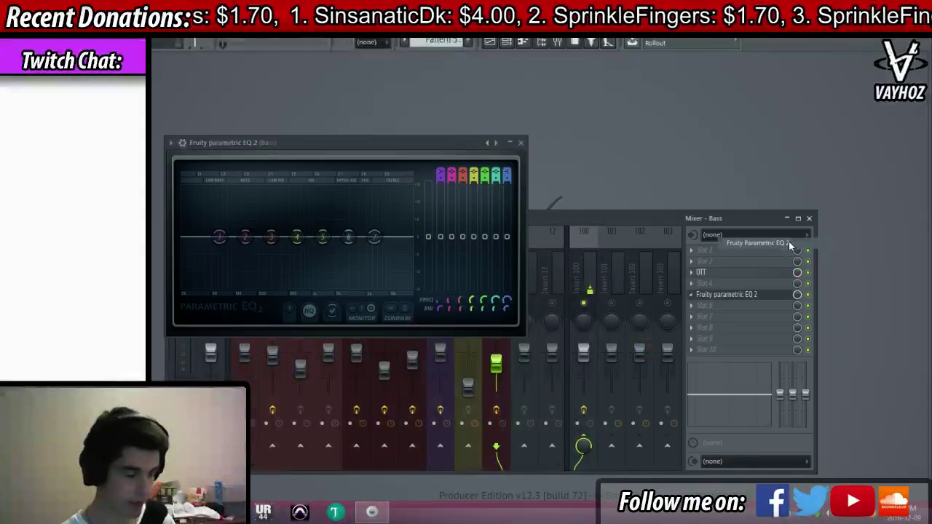
pyautogui.rightClick(220, 238)
pyautogui.click(272, 301)
# Set the Bass high-pass slope to Steep 8, sweep its cutoff up toward the mids, and close the EQ
pyautogui.rightClick(219, 238)
pyautogui.moveTo(239, 278)
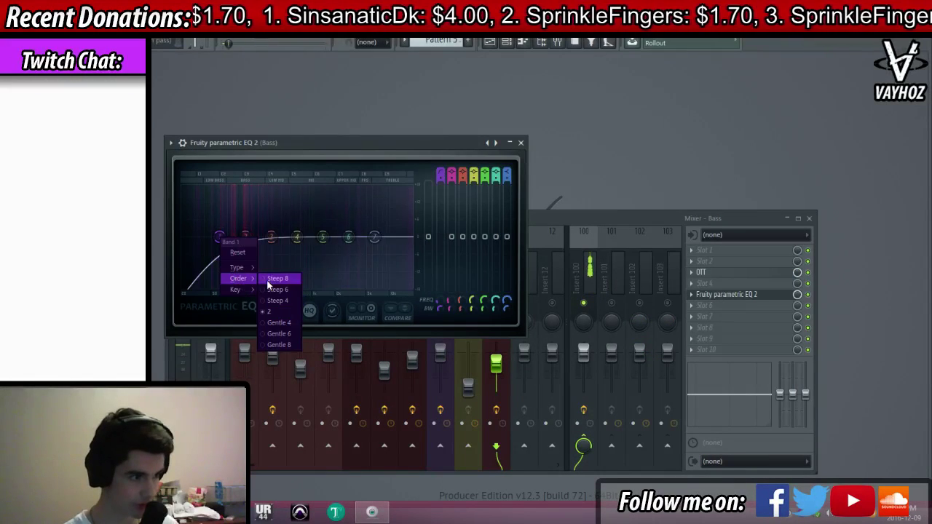
pyautogui.click(267, 279)
pyautogui.moveTo(220, 238); pyautogui.dragTo(308, 241)
pyautogui.press('Escape')
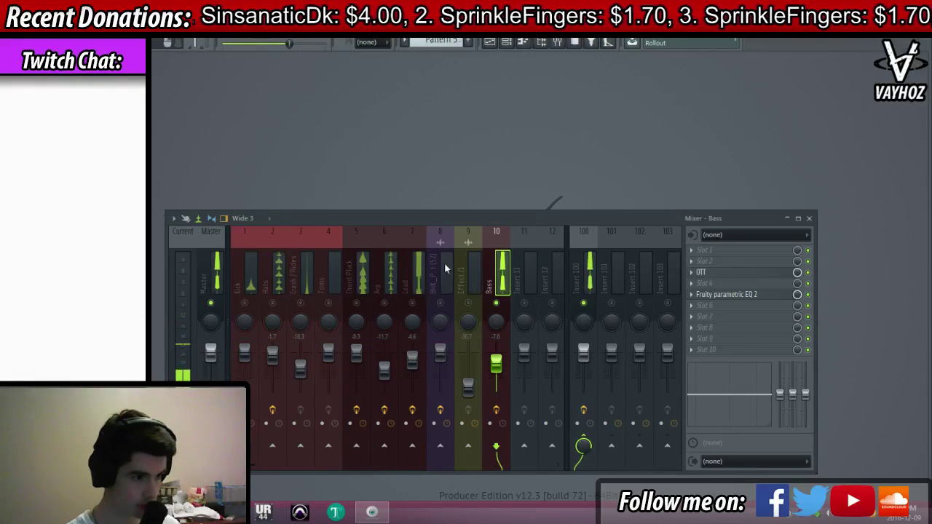
# Solo the Pattern 5 track in the playlist, audition it, and copy the pattern's Bass notes
pyautogui.press('F5')
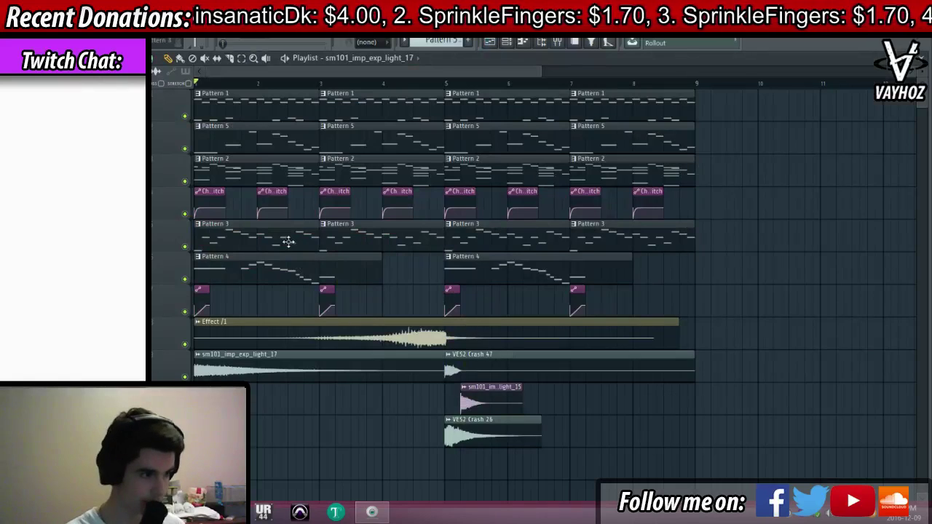
pyautogui.rightClick(185, 149)
pyautogui.press('space')
pyautogui.doubleClick(225, 143)
pyautogui.press('Escape')
pyautogui.press('space')
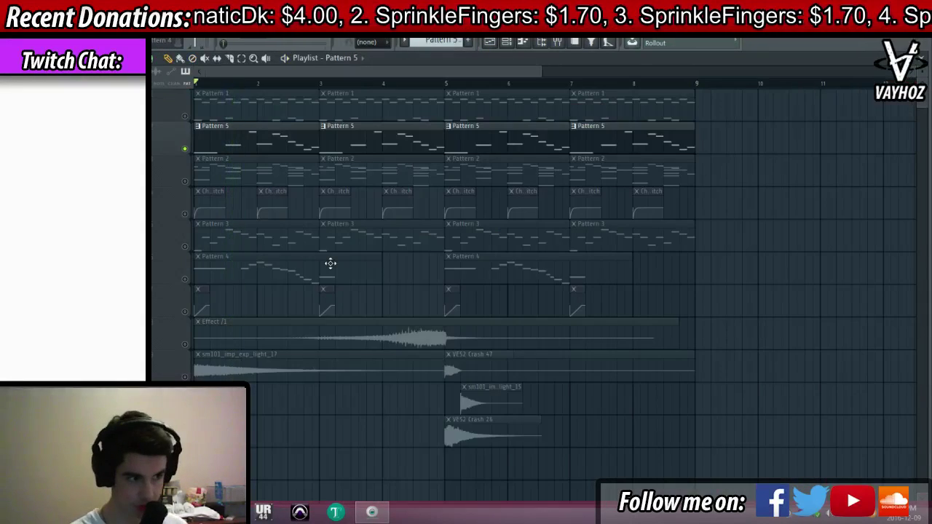
# Add a new Massive synth channel to the channel rack
pyautogui.press('F6')
pyautogui.click(322, 500)
pyautogui.click(461, 103)
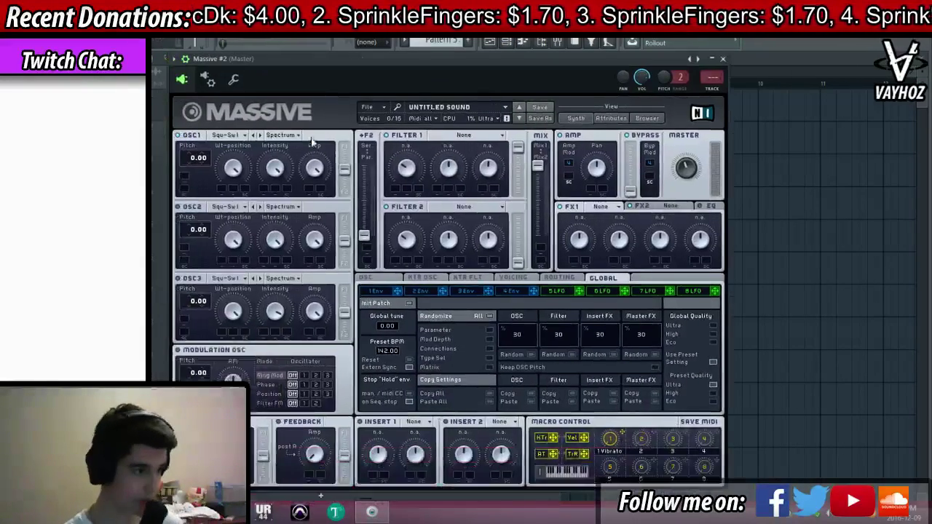
# Set OSC1 and OSC2 to the Sin-Square wavetable, tune OSC2 to 19.00, and modulate both pitches by 24.00 with envelope 1
pyautogui.click(226, 135)
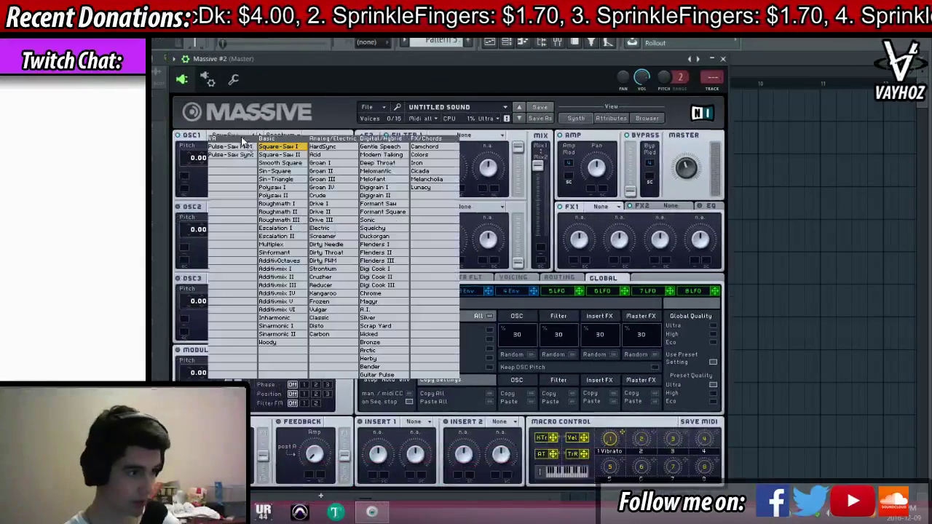
pyautogui.click(284, 179)
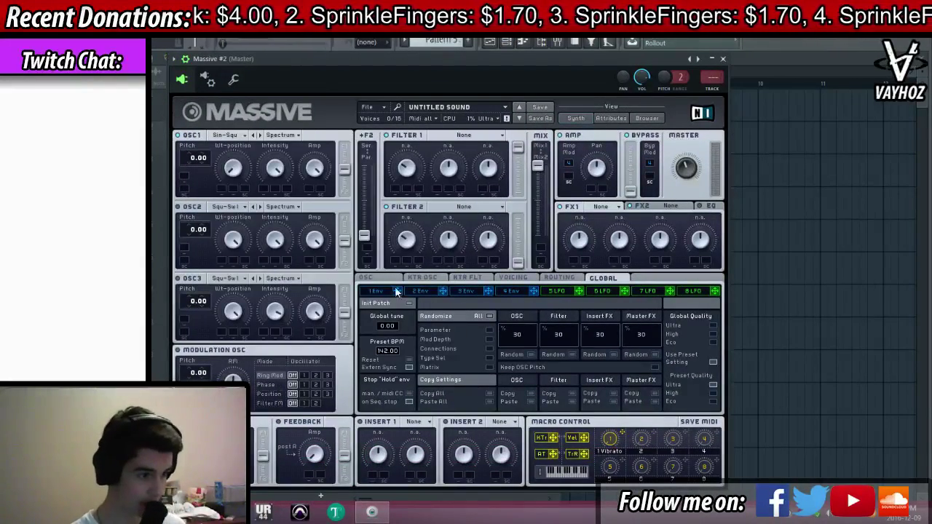
pyautogui.click(232, 207)
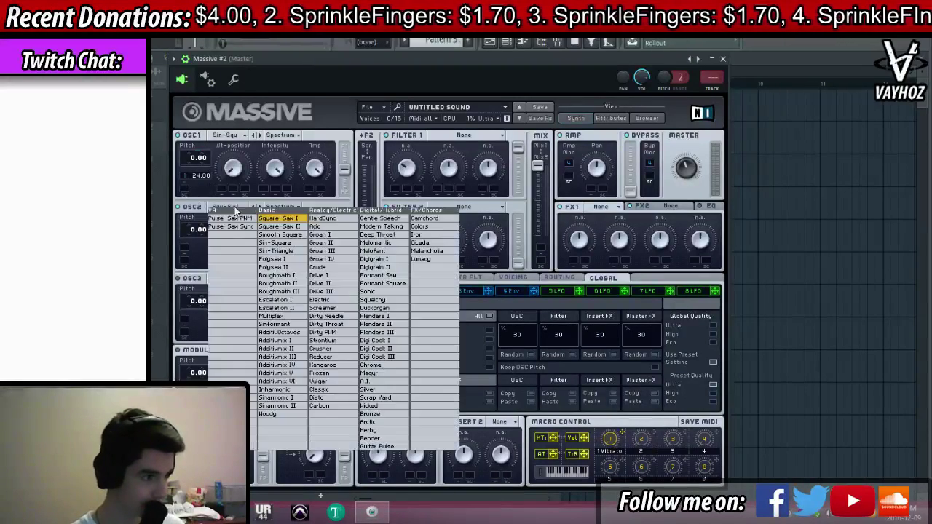
pyautogui.click(271, 245)
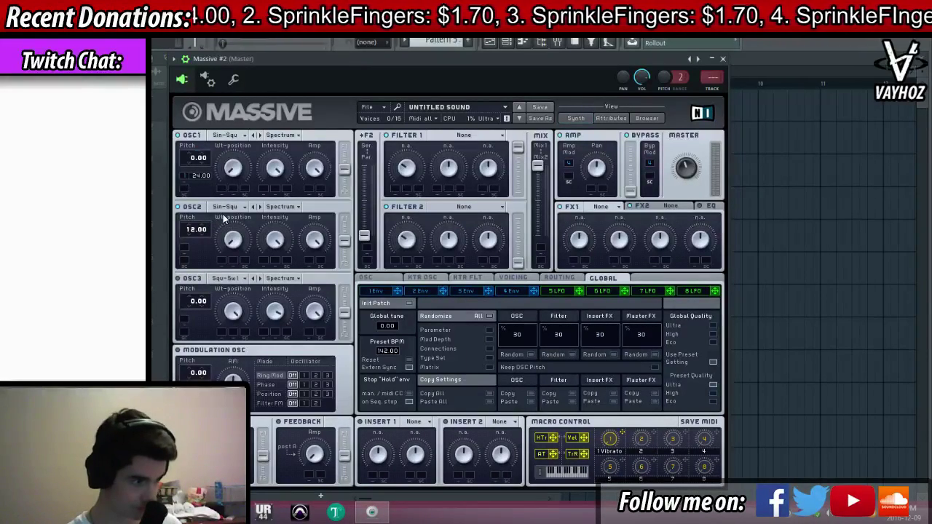
pyautogui.moveTo(238, 209); pyautogui.dragTo(238, 206)
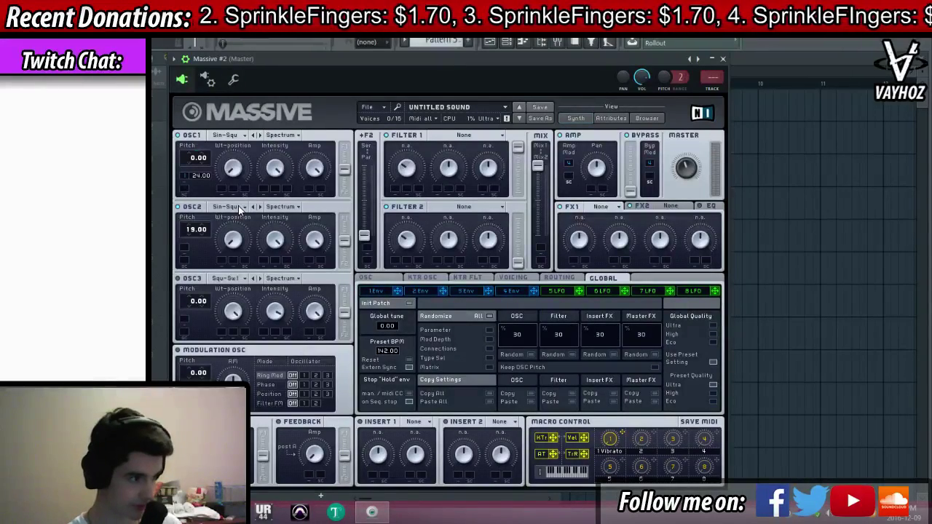
pyautogui.click(371, 291)
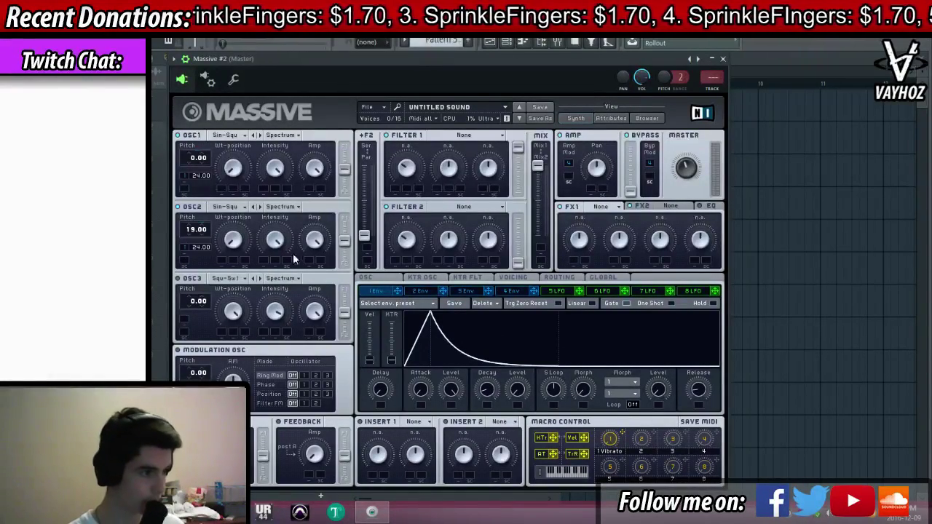
# Paste the Bass notes into the Massive #2 piano roll and play them back
pyautogui.press('Escape')
pyautogui.rightClick(339, 474)
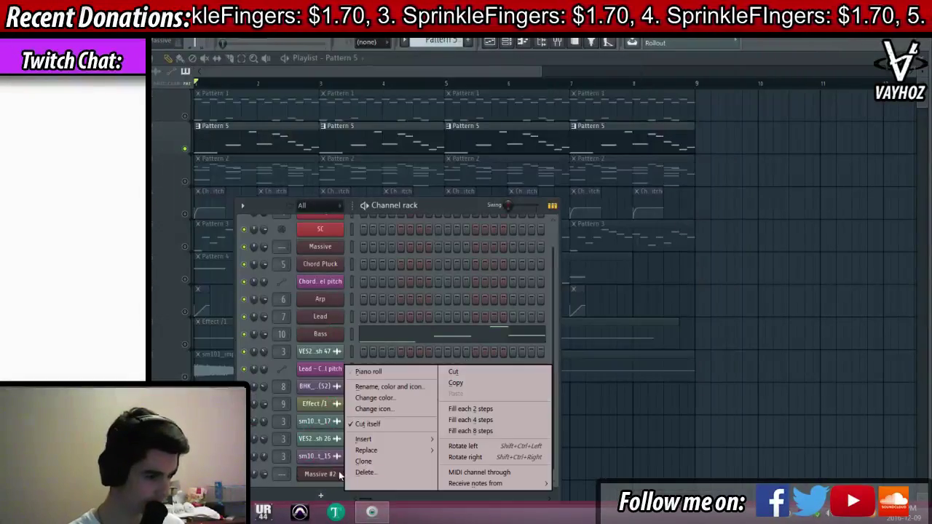
pyautogui.click(407, 373)
pyautogui.press('space')
pyautogui.press('Escape')
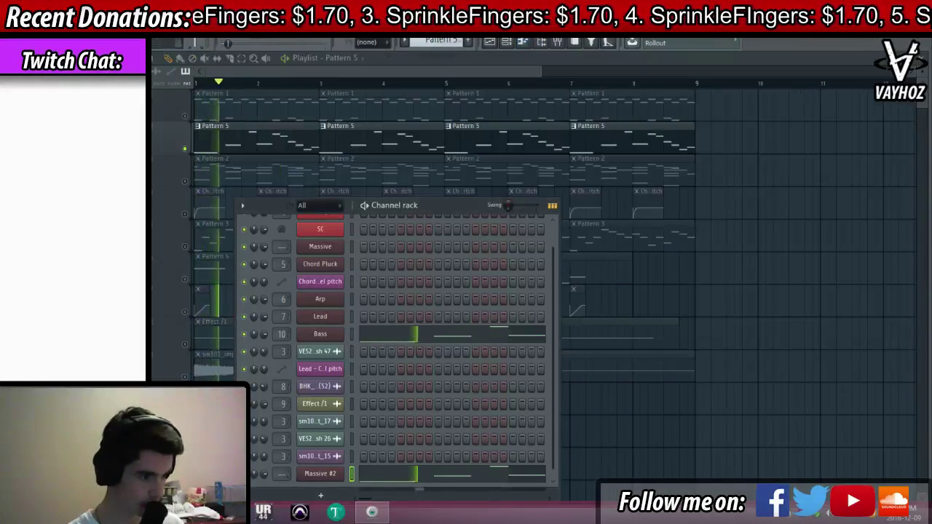
# Tune Massive #2's OSC1 to -12.00 and OSC2 to 7.00, and reduce both envelope pitch modulations to 12.00
pyautogui.click(335, 474)
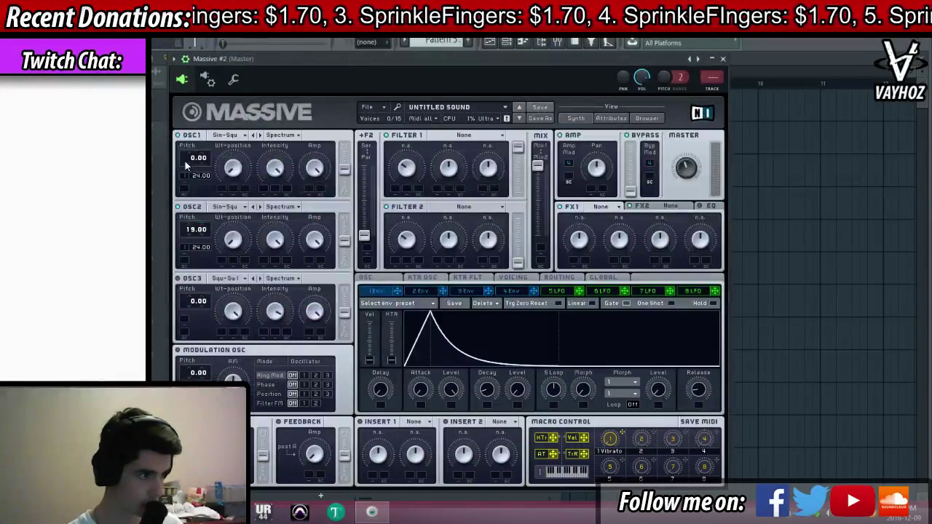
pyautogui.moveTo(191, 160); pyautogui.dragTo(182, 169)
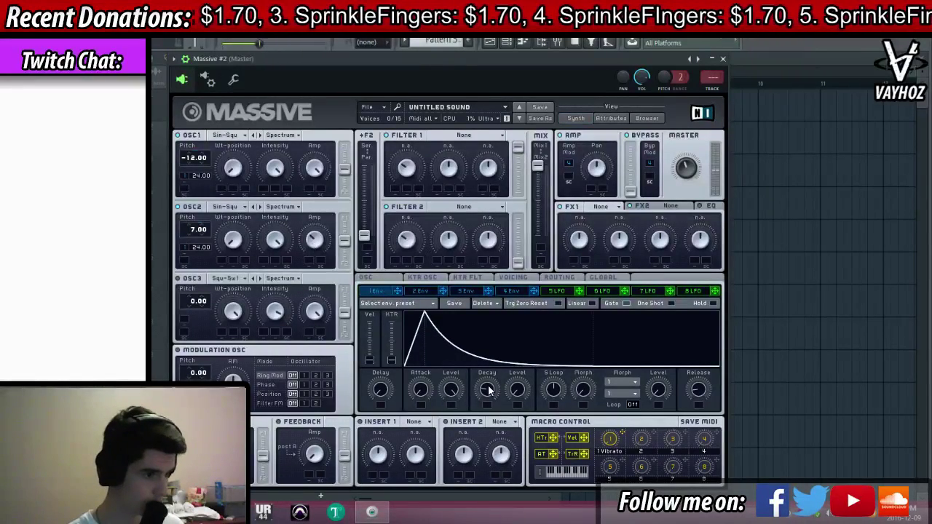
pyautogui.moveTo(197, 251); pyautogui.dragTo(195, 259)
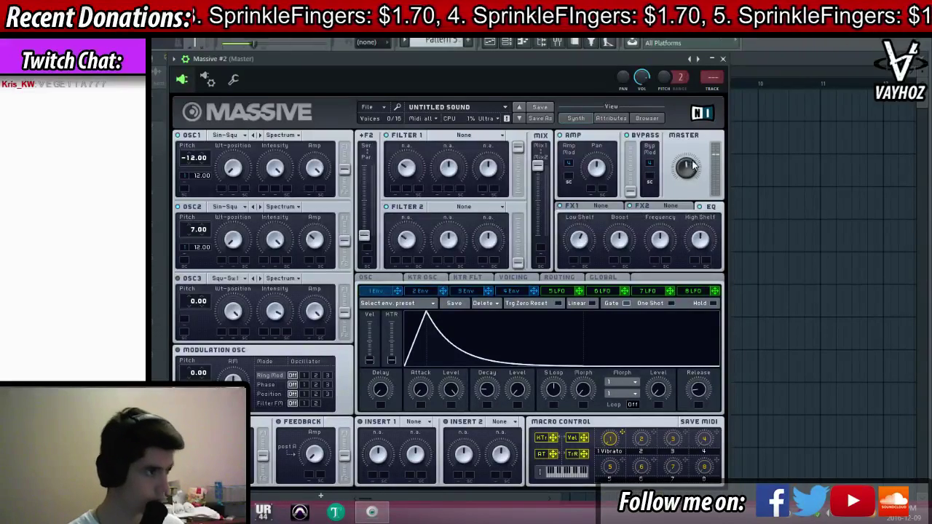
# Rename the Massive #2 channel to Sub and route it to mixer track 11
pyautogui.click(683, 206)
pyautogui.click(612, 204)
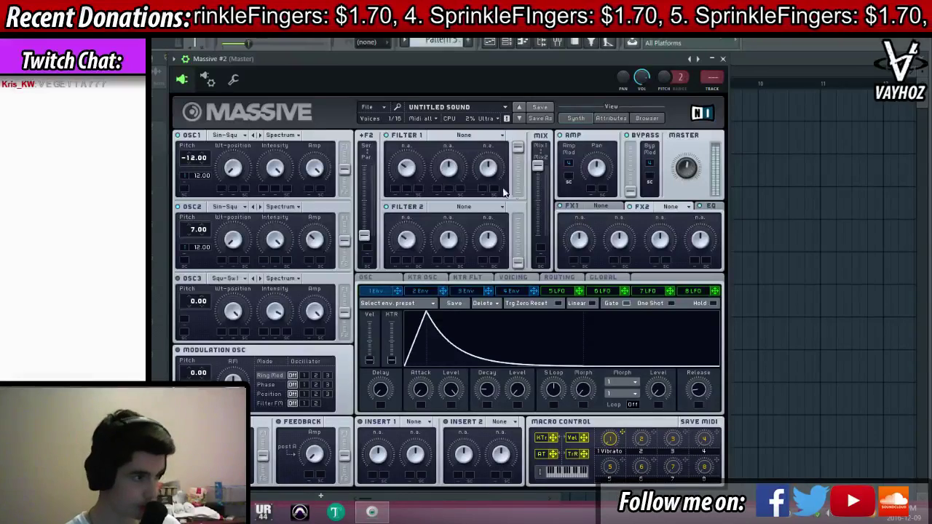
pyautogui.press('F2')
pyautogui.write('Sub')
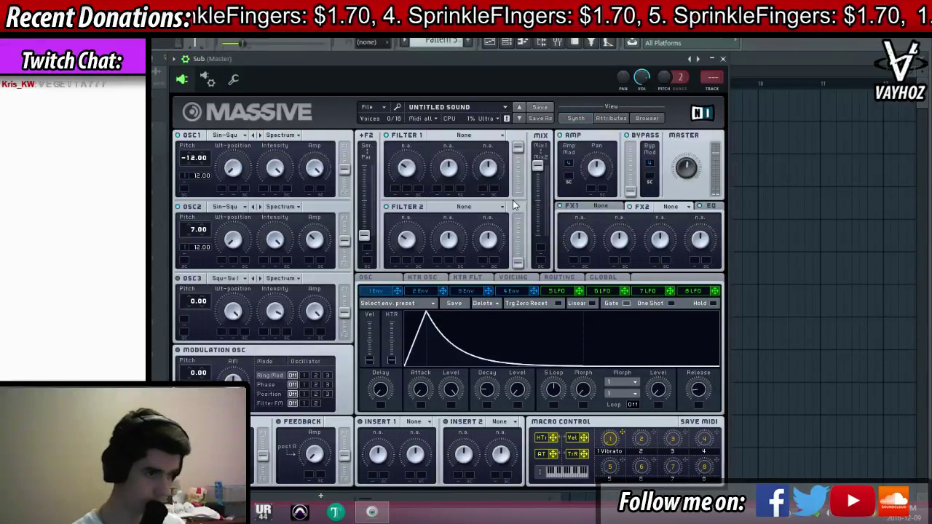
pyautogui.click(717, 89)
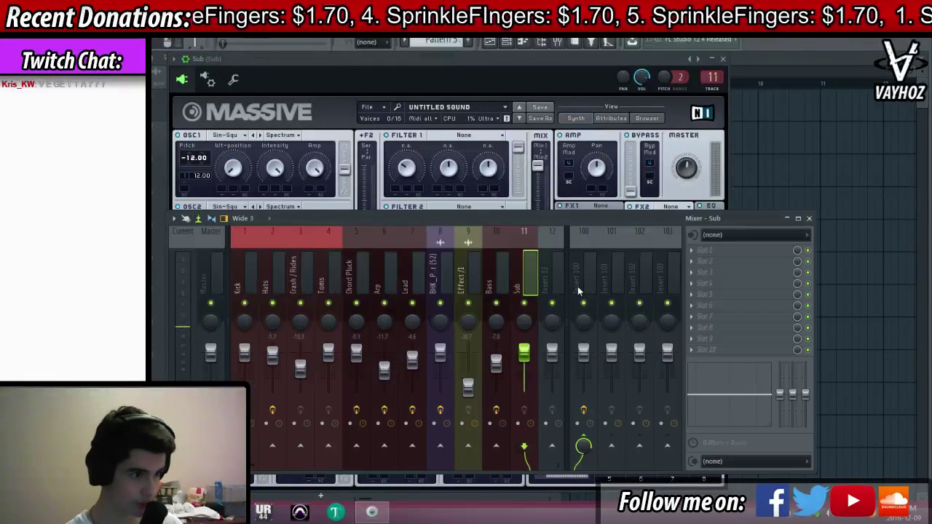
pyautogui.press('Escape')
pyautogui.press('Escape')
# Play the bass pattern and lower the Sub mixer track's fader to roughly match the Bass fader
pyautogui.press('space')
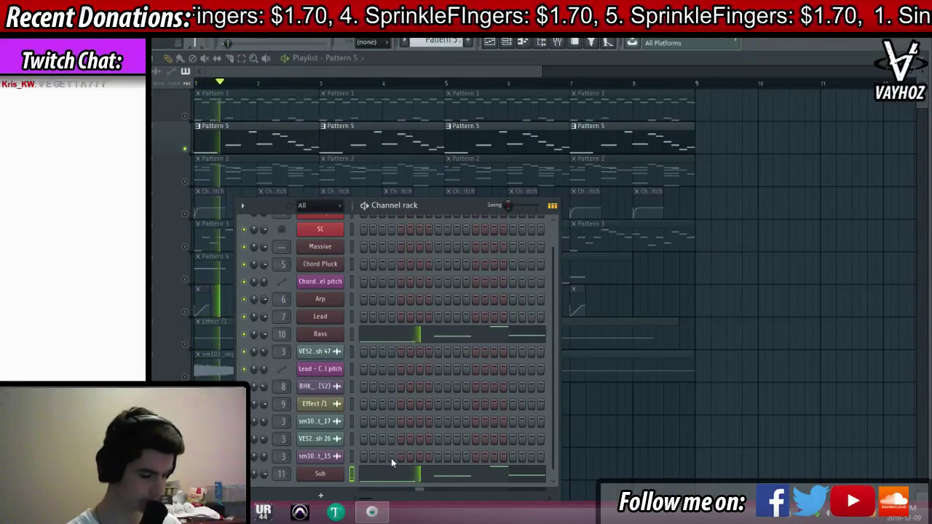
pyautogui.press('F9')
pyautogui.moveTo(523, 353); pyautogui.dragTo(523, 366)
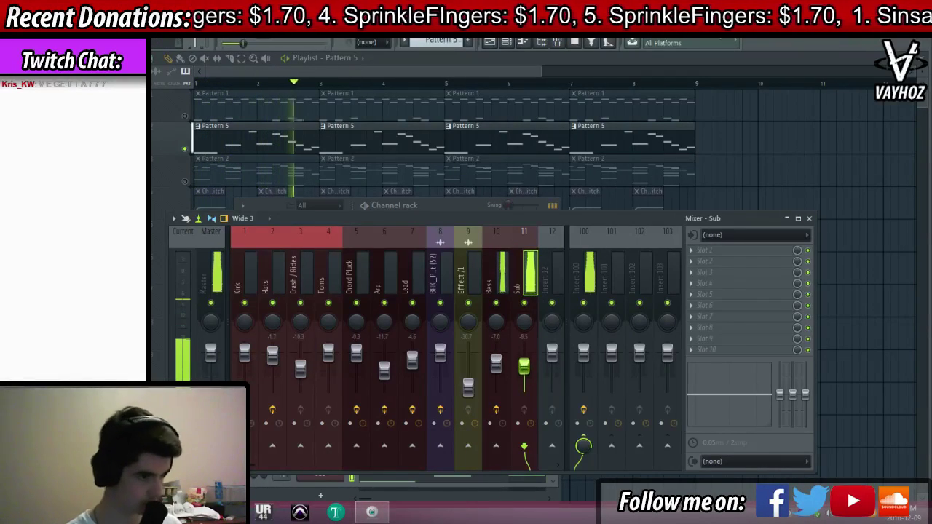
pyautogui.press('F6')
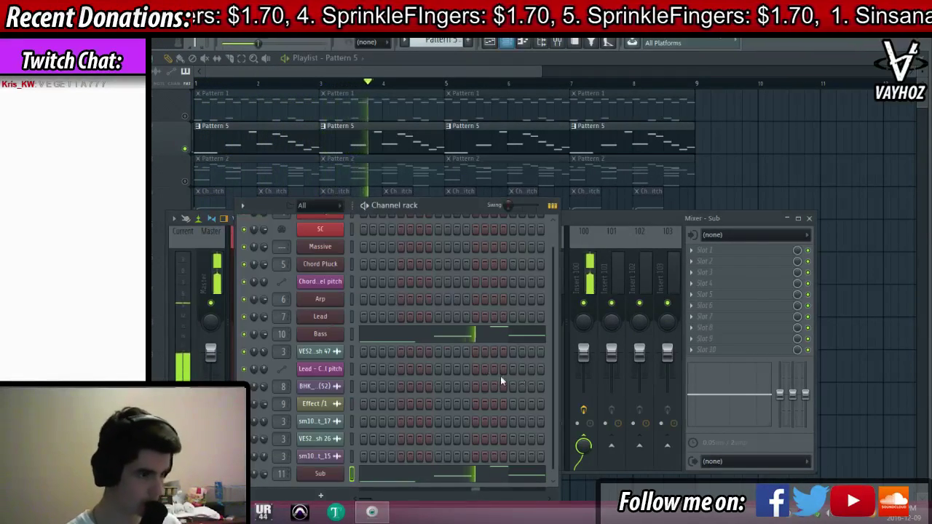
# Raise the Effect /1 clip's mixer level to about -24.7 dB and return to the playlist
pyautogui.press('F5')
pyautogui.doubleClick(266, 333)
pyautogui.press('F9')
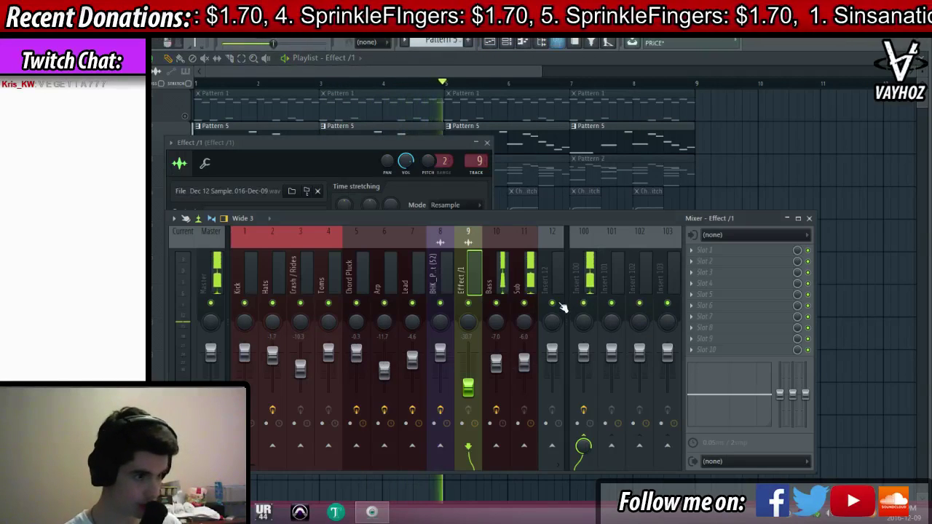
pyautogui.moveTo(472, 386); pyautogui.dragTo(473, 381)
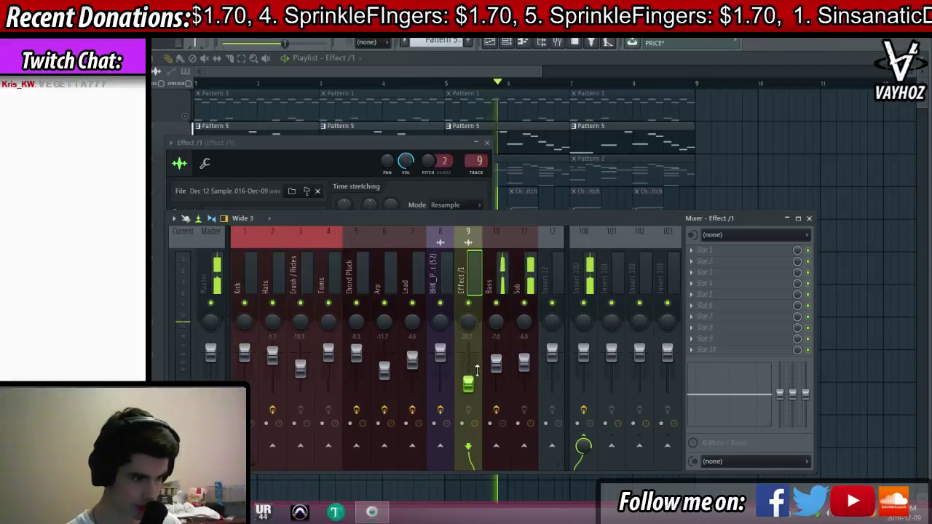
pyautogui.click(583, 436)
pyautogui.click(210, 445)
pyautogui.press('F12')
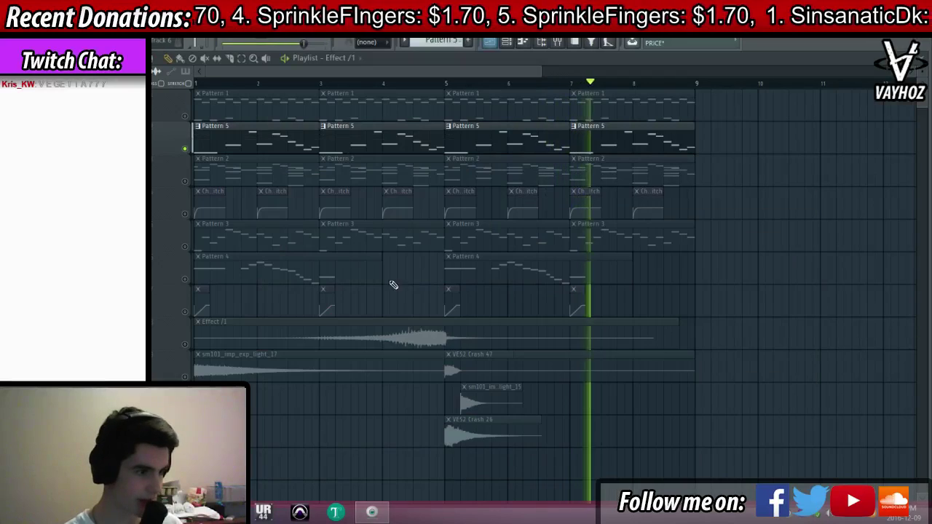
# Unmute all playlist tracks, play the full arrangement and check the Lead track in the mixer
pyautogui.rightClick(186, 345)
pyautogui.press('space')
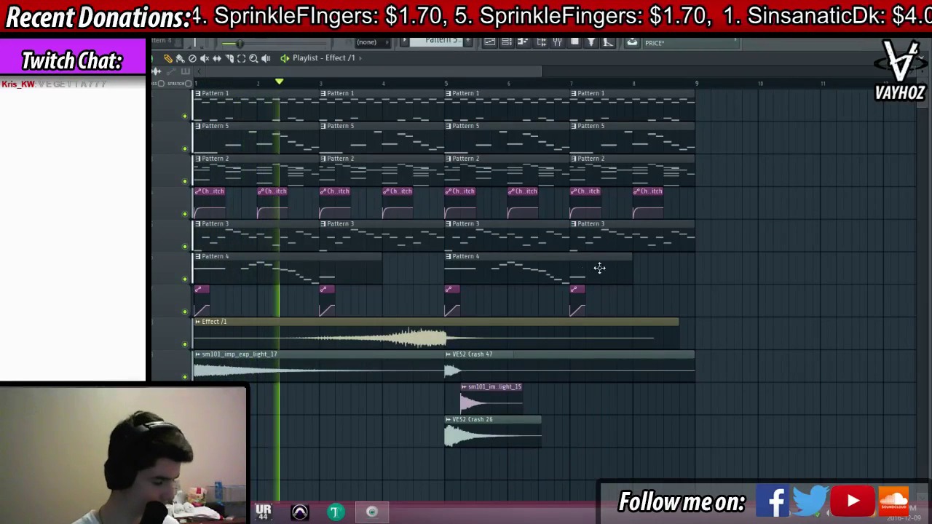
pyautogui.press('F9')
pyautogui.click(420, 270)
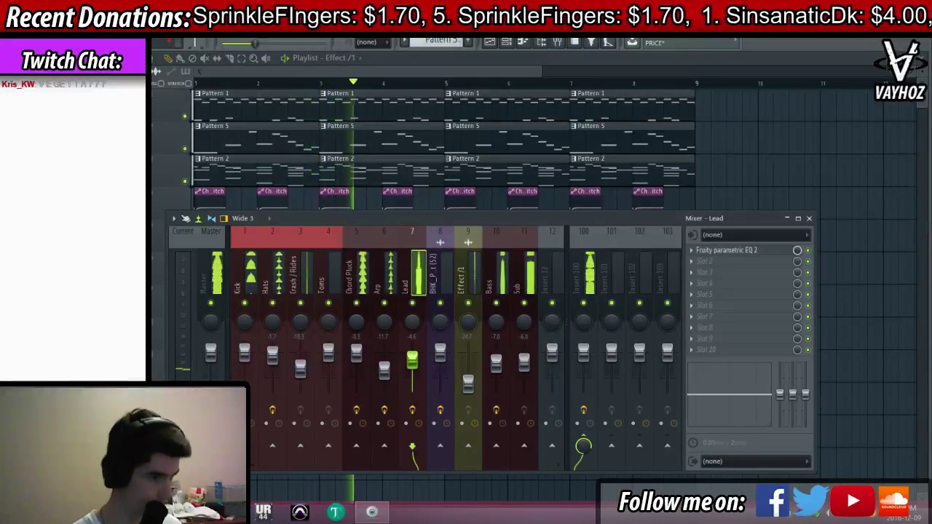
pyautogui.click(319, 84)
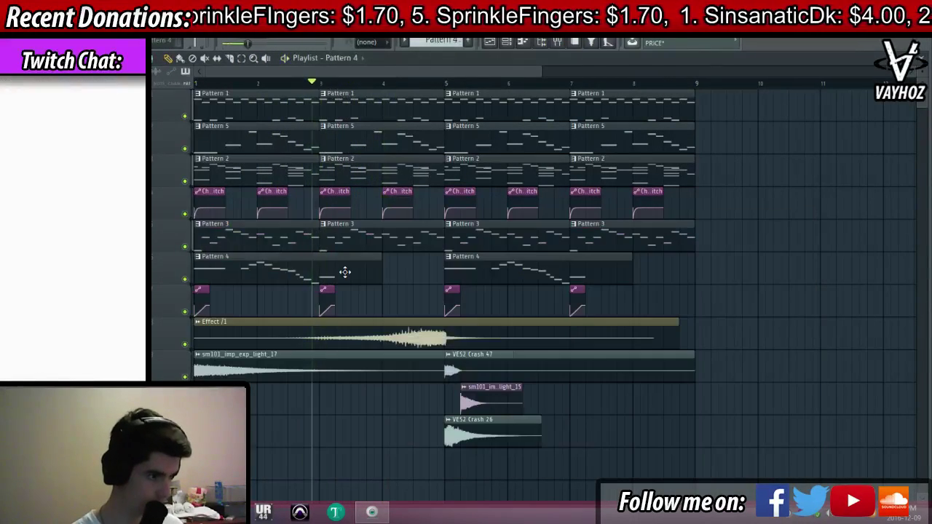
# Open the Lead notes of Pattern 4 and add D#4, F4, D#4, F4 and G4 in the second half of bar 3
pyautogui.doubleClick(345, 272)
pyautogui.scroll(-5, 576, 92)
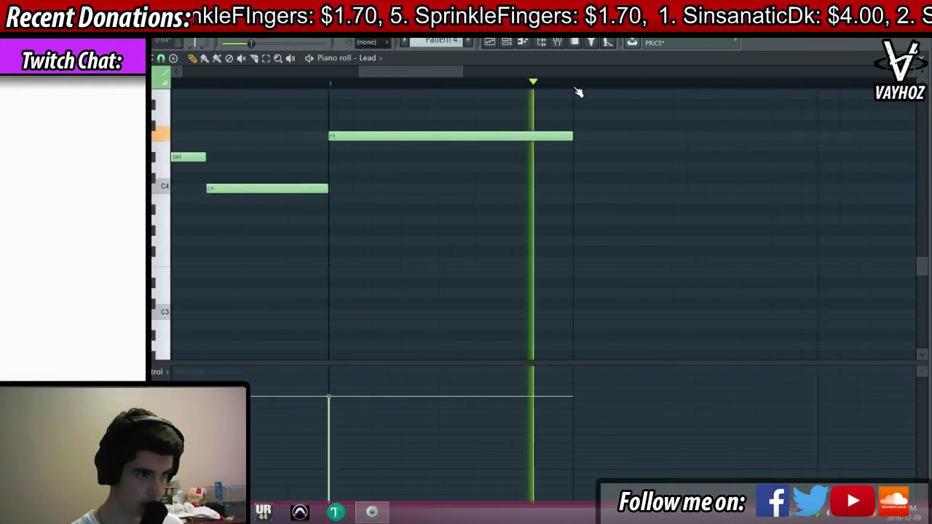
pyautogui.click(636, 158)
pyautogui.moveTo(697, 158); pyautogui.dragTo(656, 158)
pyautogui.click(693, 137)
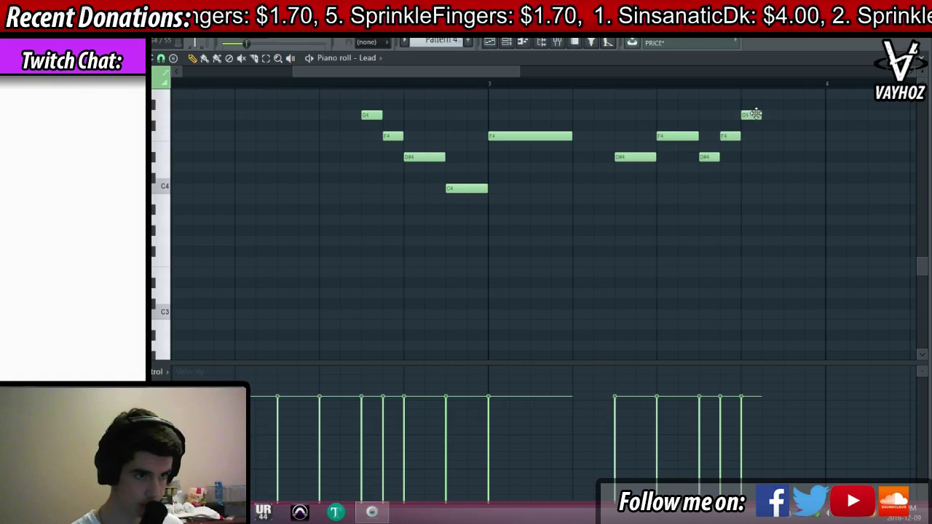
# Lengthen the new G4, continue the rising line with A#4, A#4 and C5 into bar 4, and play it back
pyautogui.scroll(3, 801, 126)
pyautogui.click(792, 141)
pyautogui.scroll(3, 832, 148)
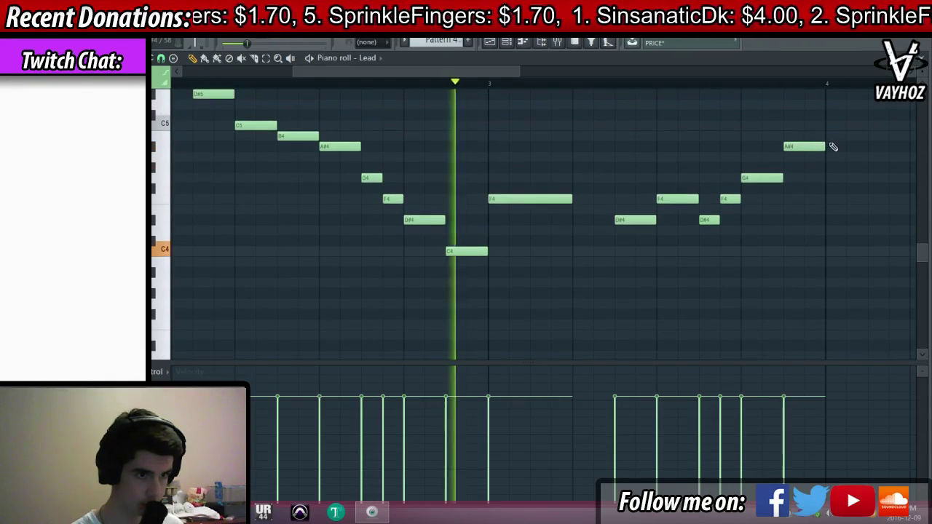
pyautogui.click(839, 173)
pyautogui.click(870, 156)
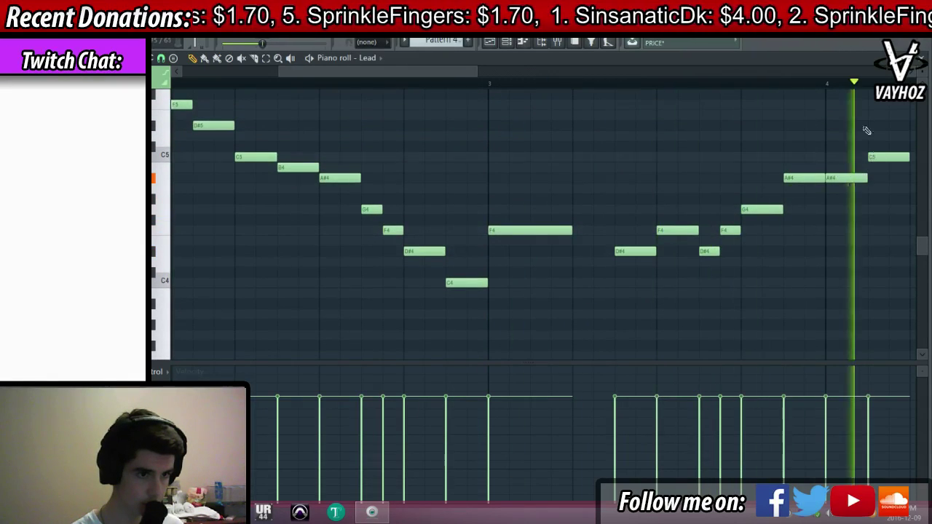
pyautogui.scroll(-3, 850, 89)
pyautogui.press('space')
pyautogui.press('space')
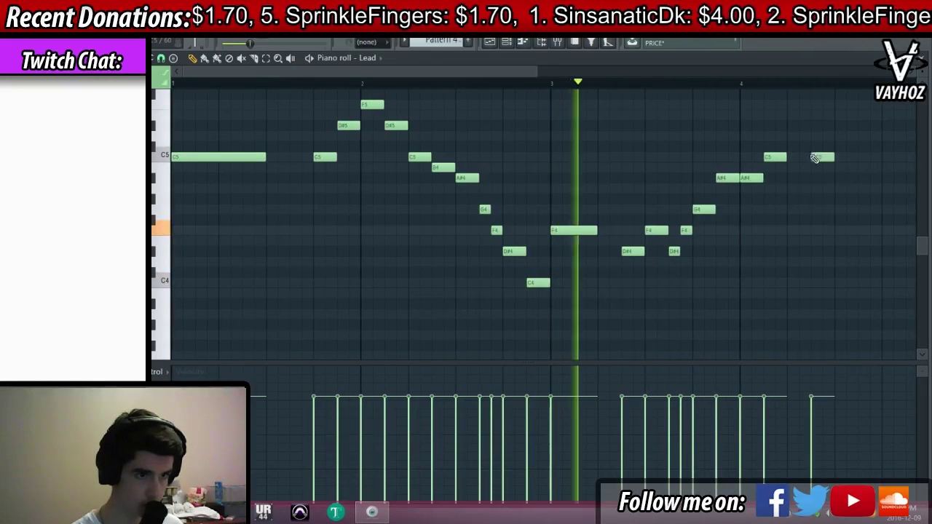
# Sustain the final C5 through most of bar 4 and remove the trial G#5 note above it
pyautogui.moveTo(790, 157); pyautogui.dragTo(831, 155)
pyautogui.scroll(2, 856, 162)
pyautogui.click(835, 134)
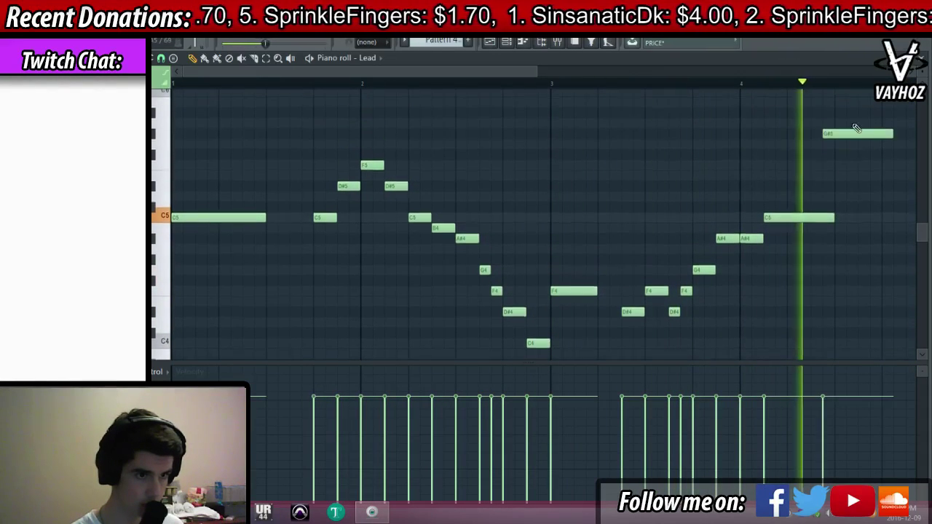
pyautogui.rightClick(867, 138)
pyautogui.press('space')
pyautogui.press('space')
pyautogui.moveTo(834, 220)
pyautogui.mouseDown()
pyautogui.moveTo(893, 228)
pyautogui.moveTo(832, 220)
pyautogui.mouseUp()
pyautogui.click(844, 218)
pyautogui.rightClick(844, 219)
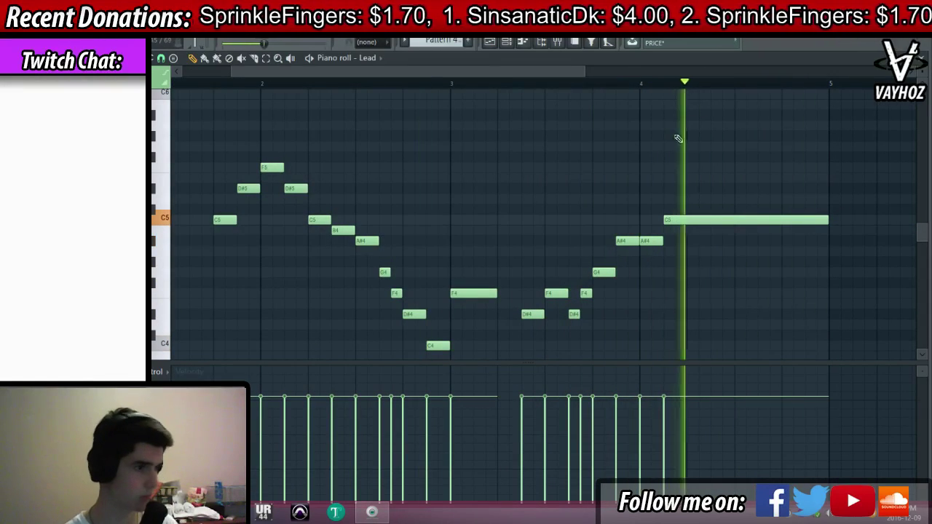
pyautogui.moveTo(825, 219); pyautogui.dragTo(780, 219)
# Play the arrangement and try the Lead mixer track's level at about -3.3 dB, then undo the last change
pyautogui.press('F5')
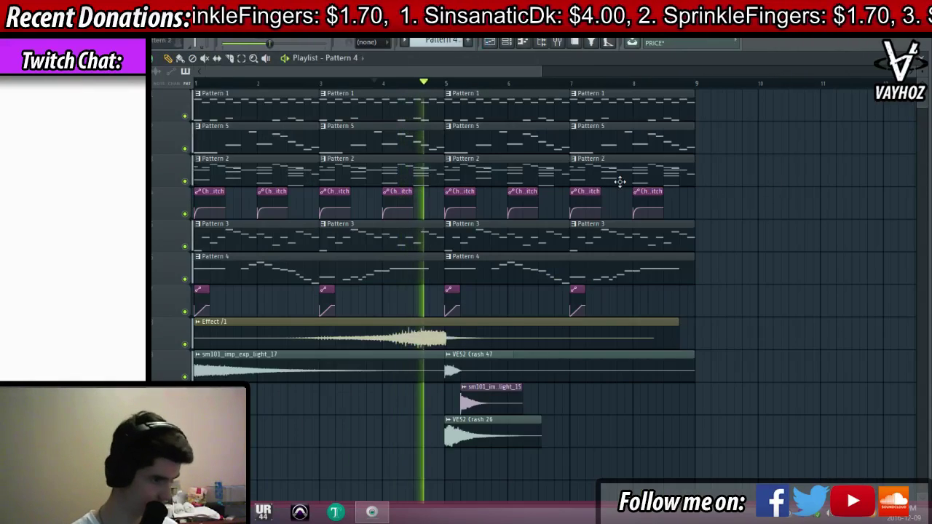
pyautogui.press('F9')
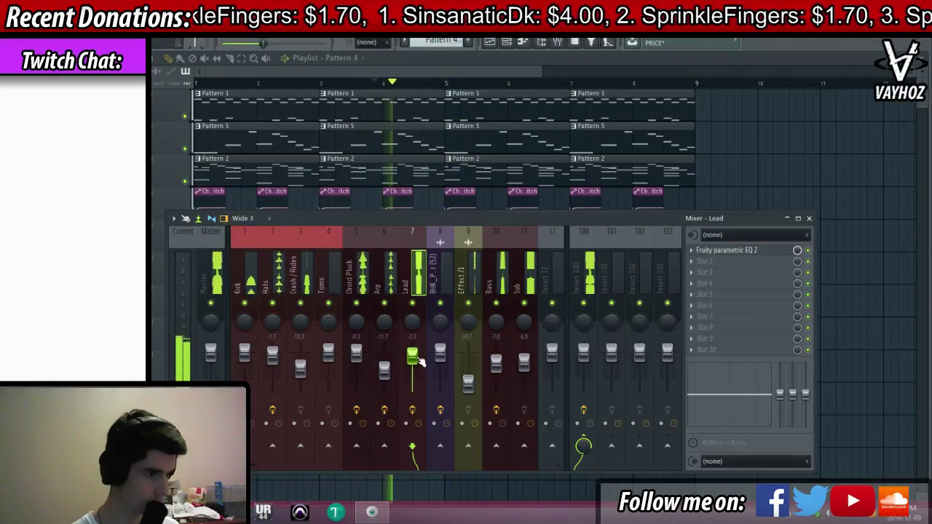
pyautogui.press('F9')
pyautogui.hotkey('ctrl', 'z')
pyautogui.press('space')
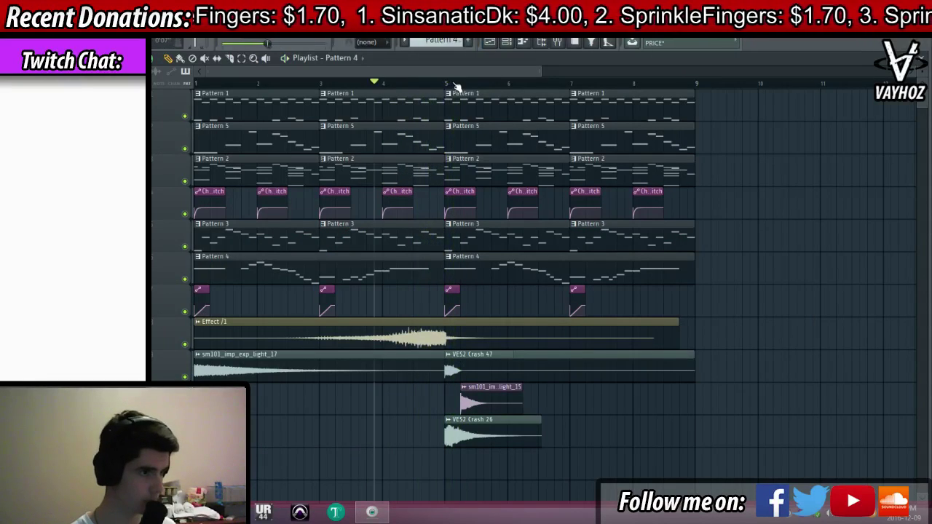
# Play from the start, make the Pattern 4 clip at bar 5 unique and open its Lead notes
pyautogui.moveTo(456, 86); pyautogui.dragTo(192, 83)
pyautogui.press('space')
pyautogui.click(448, 257)
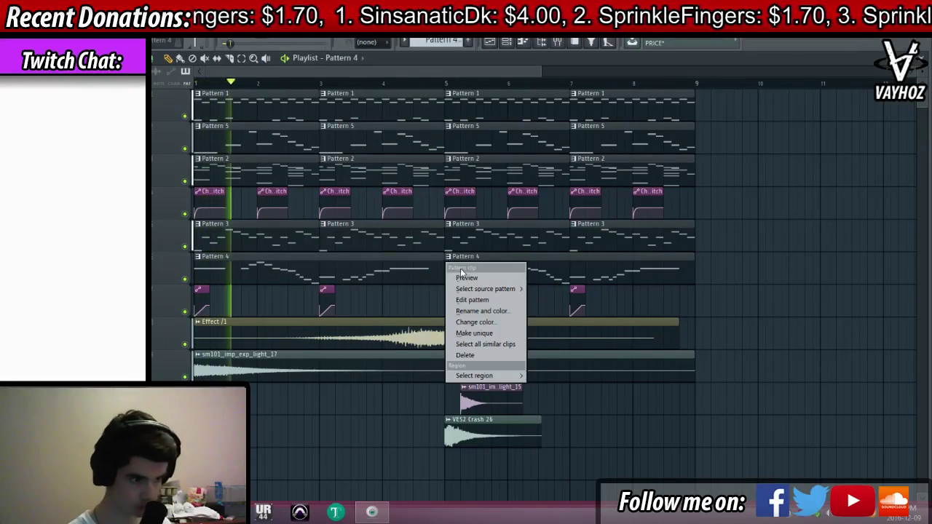
pyautogui.click(480, 327)
pyautogui.doubleClick(509, 274)
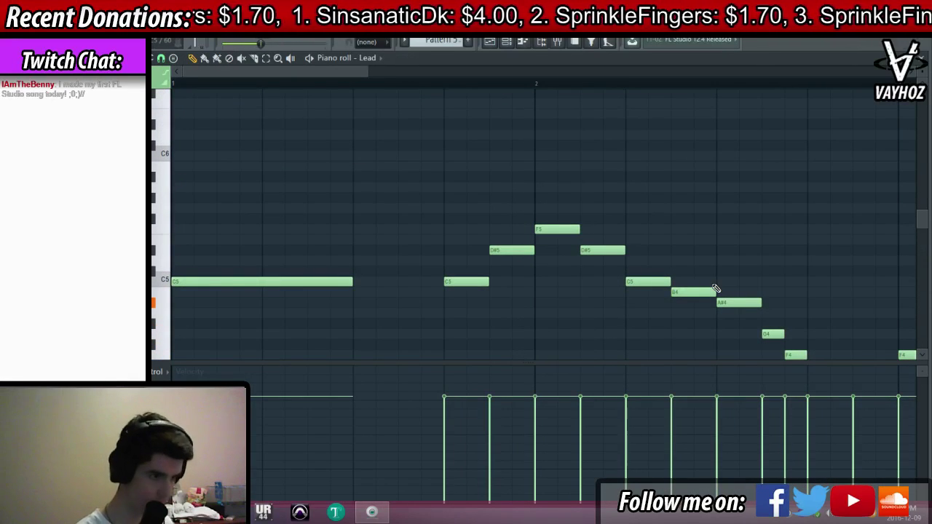
# Move the opening Lead note up to G5 and the following three notes to F5, G5 and A#5
pyautogui.moveTo(323, 281); pyautogui.dragTo(193, 212)
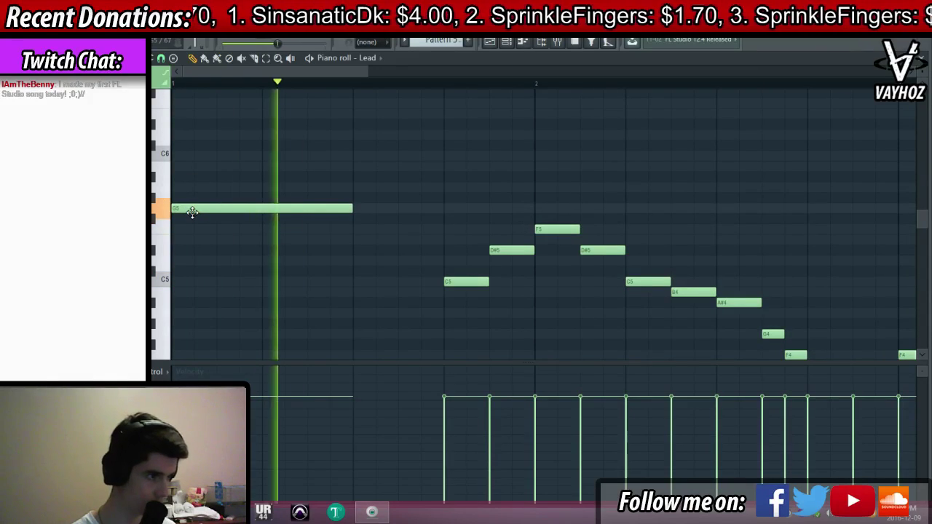
pyautogui.moveTo(466, 279); pyautogui.dragTo(510, 210)
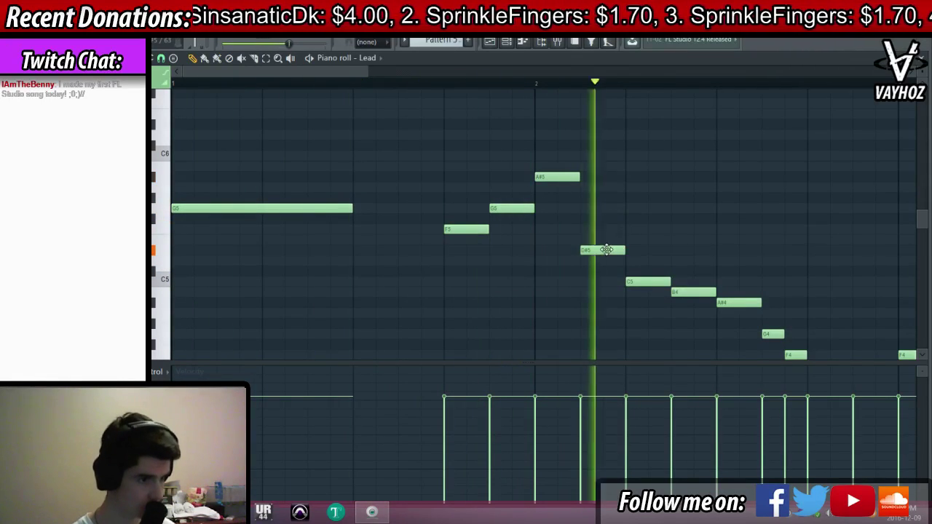
pyautogui.press('space')
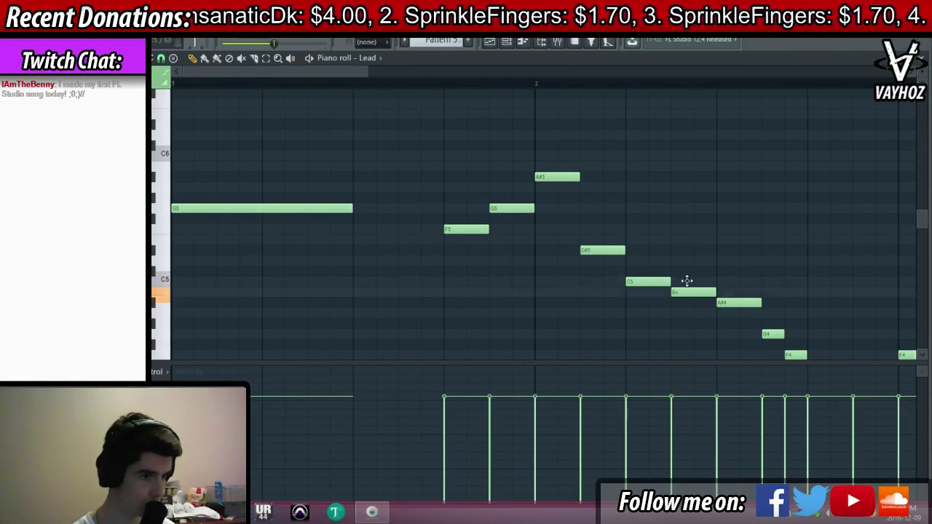
# Move the B4 and A#4 notes in bar 2 to G5 and F5, and replace the short notes after them with D#5
pyautogui.moveTo(675, 294); pyautogui.dragTo(673, 215)
pyautogui.moveTo(735, 293); pyautogui.dragTo(732, 221)
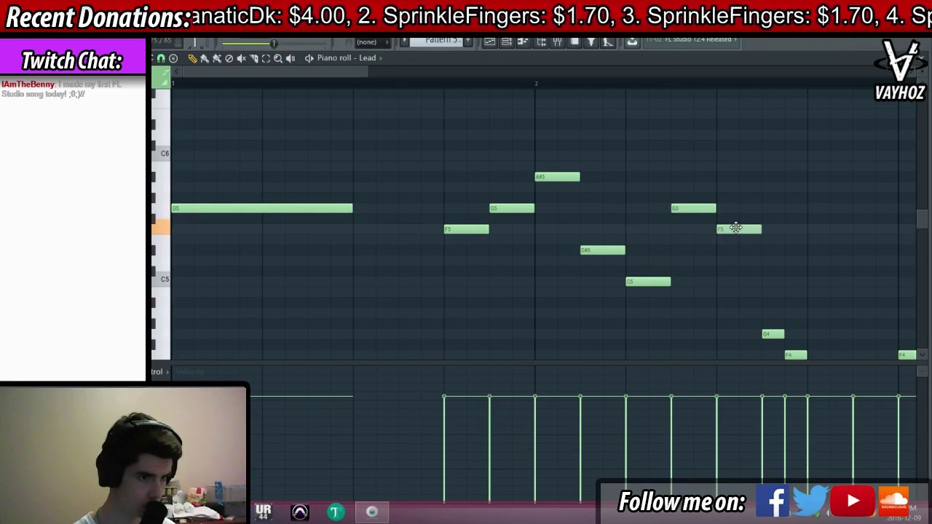
pyautogui.moveTo(754, 260); pyautogui.dragTo(781, 249)
pyautogui.rightClick(779, 335)
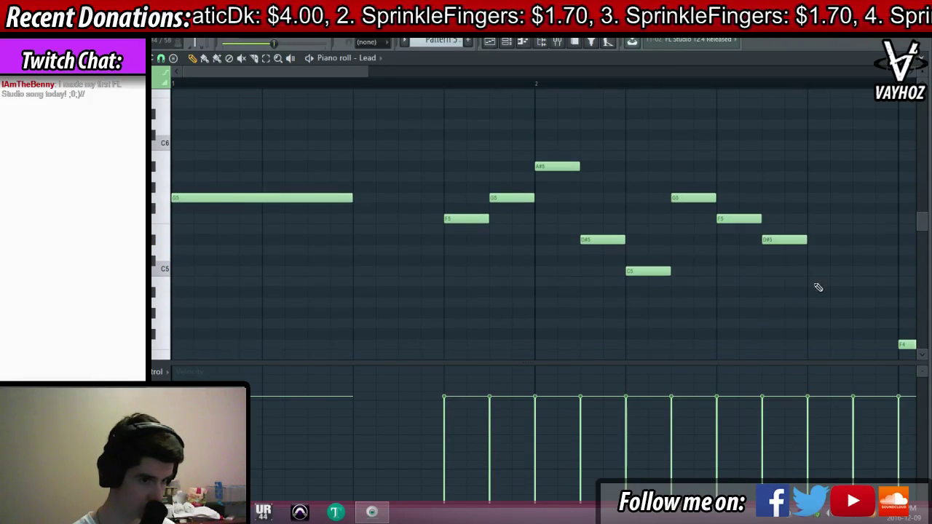
# End bar 2 with D5 and A#4, and replace the start of bar 3 with a longer G4 note
pyautogui.click(813, 247)
pyautogui.scroll(-2, 834, 251)
pyautogui.click(858, 241)
pyautogui.rightClick(841, 302)
pyautogui.rightClick(876, 335)
pyautogui.moveTo(852, 318); pyautogui.dragTo(560, 118)
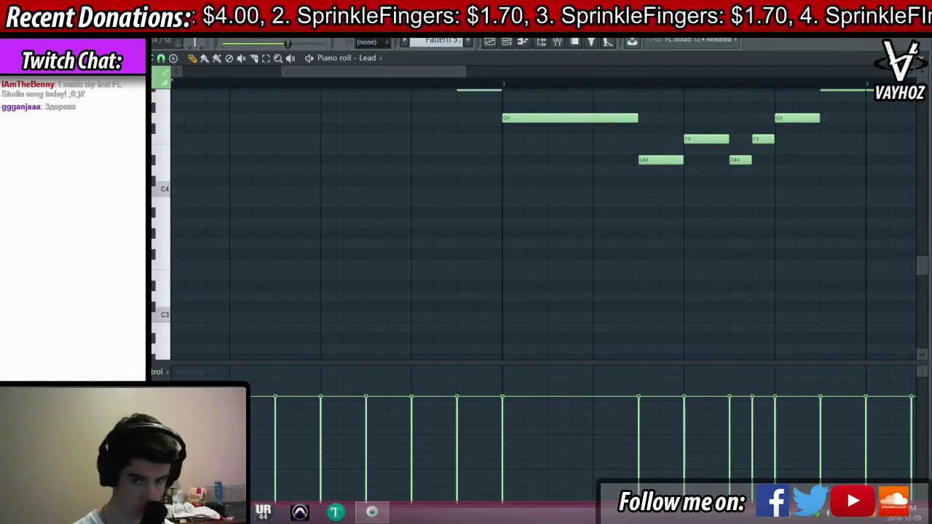
pyautogui.moveTo(510, 171); pyautogui.dragTo(277, 284)
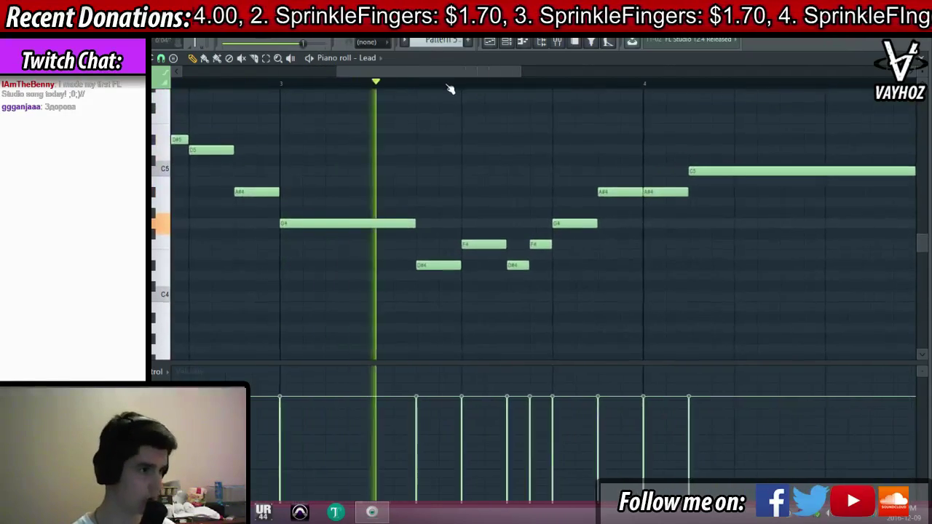
# Delete the short F4 and the G4 late in bar 3, and lengthen the second D#4 to match its neighbours
pyautogui.scroll(-2, 450, 89)
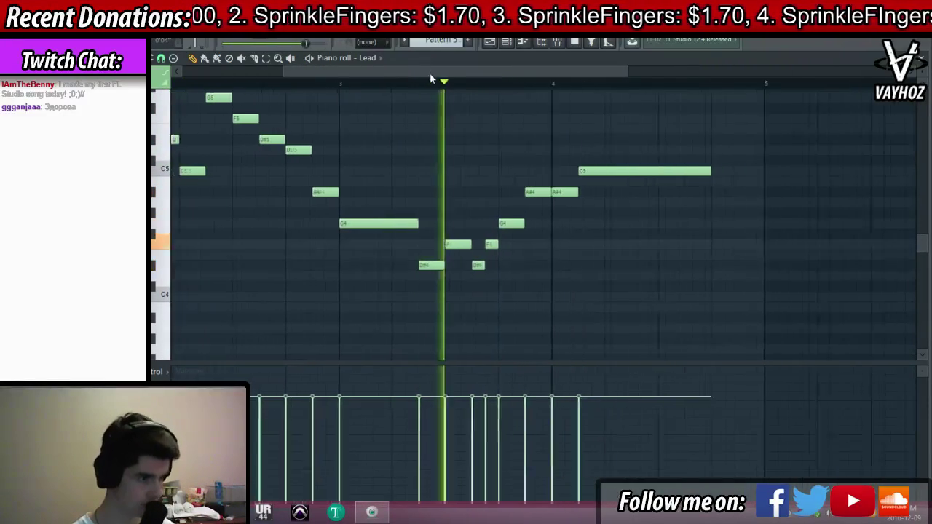
pyautogui.scroll(-2, 430, 74)
pyautogui.press('space')
pyautogui.rightClick(336, 246)
pyautogui.press('space')
pyautogui.moveTo(315, 266); pyautogui.dragTo(329, 266)
pyautogui.press('space')
pyautogui.rightClick(340, 268)
pyautogui.click(328, 266)
pyautogui.press('space')
pyautogui.rightClick(347, 222)
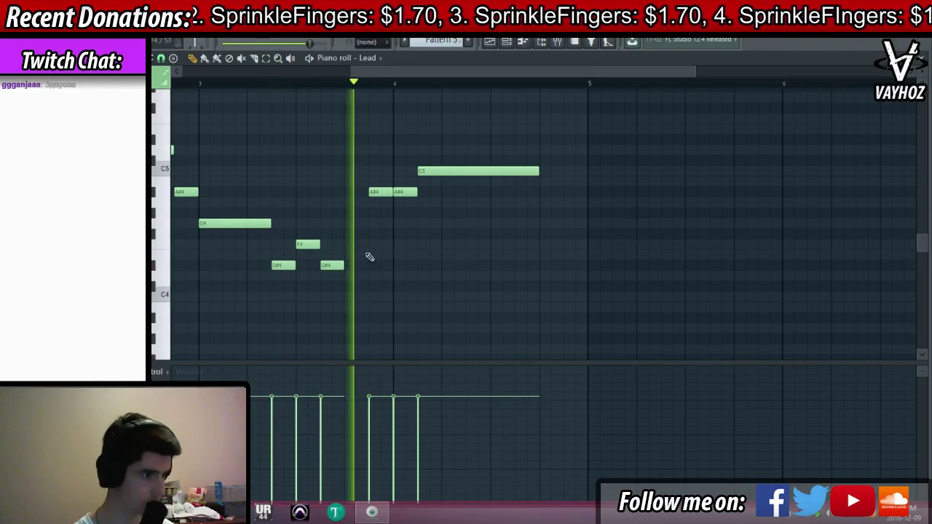
# Keep a single A#4 at the end of bar 3 and delete the repeated A#4 at the start of bar 4
pyautogui.press('space')
pyautogui.rightClick(377, 192)
pyautogui.moveTo(376, 222); pyautogui.dragTo(379, 191)
pyautogui.press('space')
pyautogui.rightClick(399, 191)
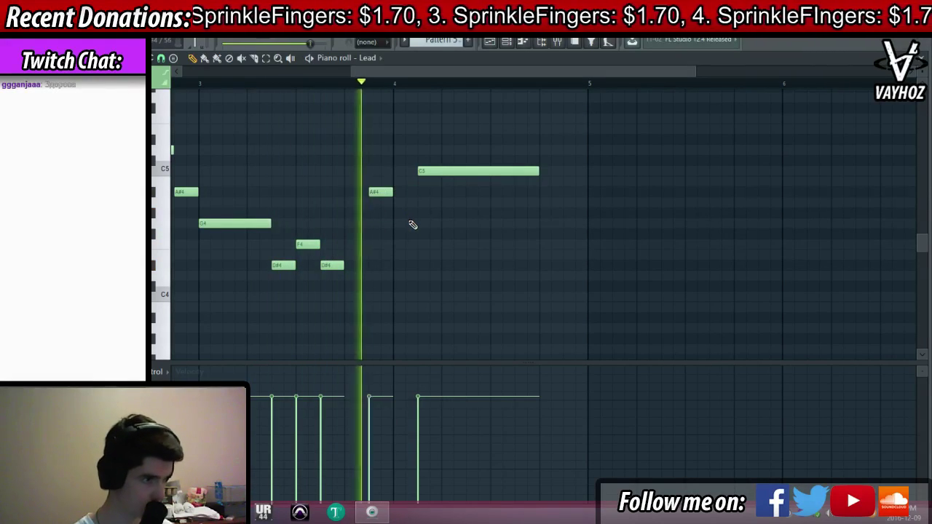
pyautogui.rightClick(402, 214)
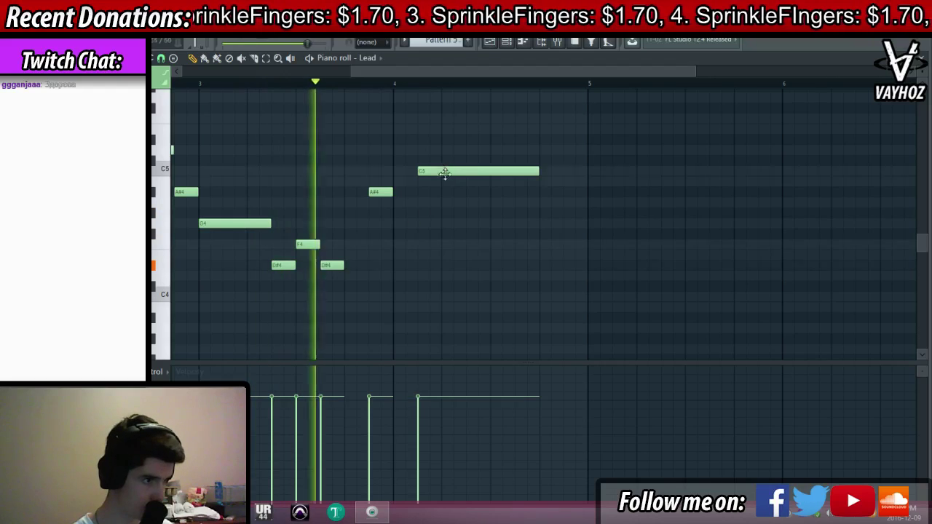
# Move the long C5 to G4 at the start of bar 4, and place another Lead pitch automation clip at bar 8
pyautogui.moveTo(444, 173); pyautogui.dragTo(420, 216)
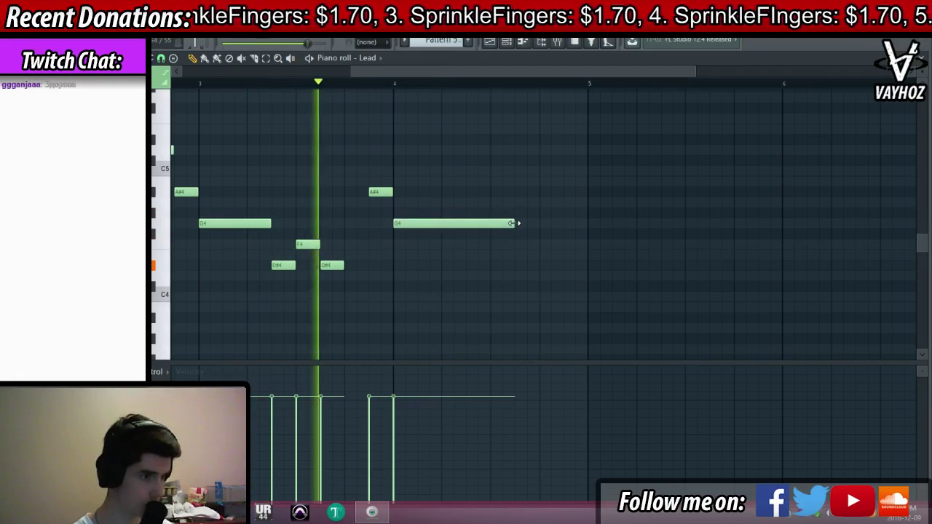
pyautogui.press('F5')
pyautogui.press('space')
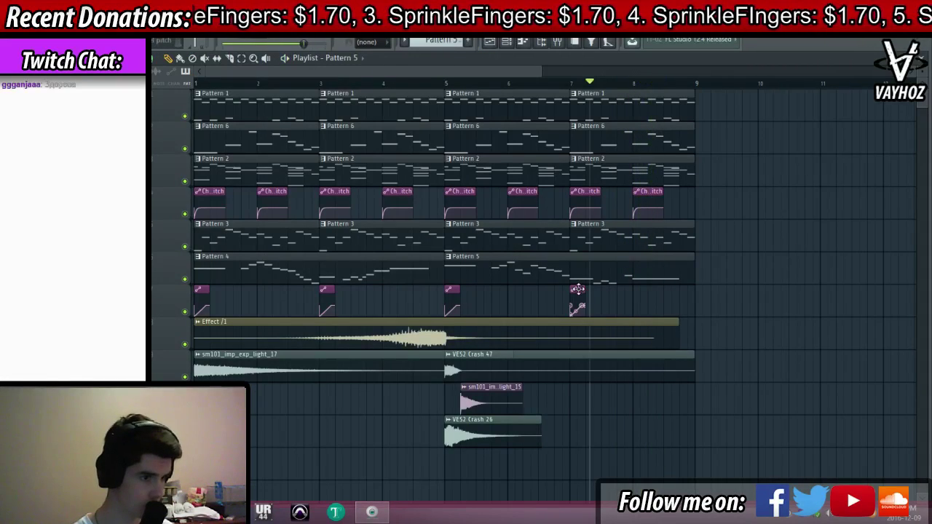
pyautogui.click(579, 289)
pyautogui.press('space')
pyautogui.click(639, 303)
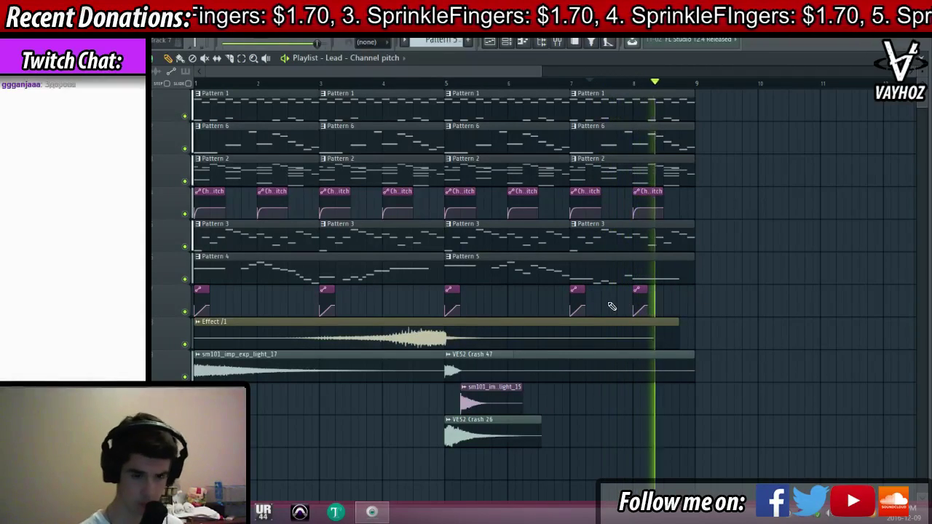
# Reopen Pattern 5's Lead notes, adjust the length of the bar 4 G4, and add short G5 and F5 notes after it
pyautogui.click(671, 261)
pyautogui.press('space')
pyautogui.press('space')
pyautogui.press('F7')
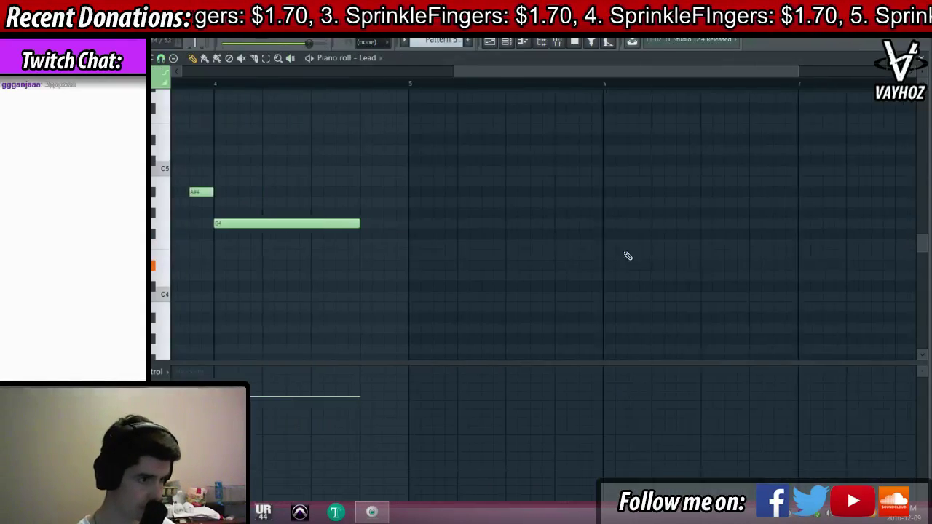
pyautogui.moveTo(312, 225); pyautogui.dragTo(267, 225)
pyautogui.moveTo(276, 158); pyautogui.dragTo(289, 99)
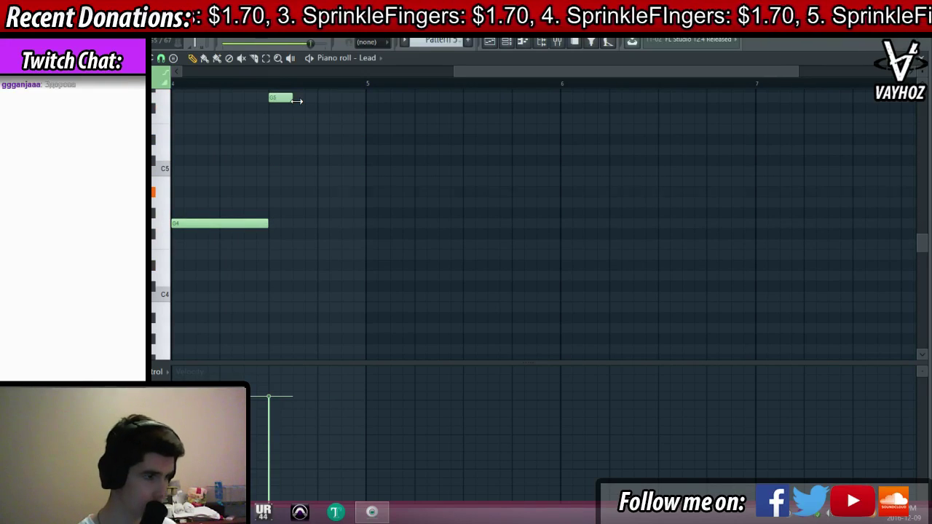
pyautogui.press('space')
pyautogui.scroll(3, 318, 153)
pyautogui.click(299, 150)
pyautogui.press('space')
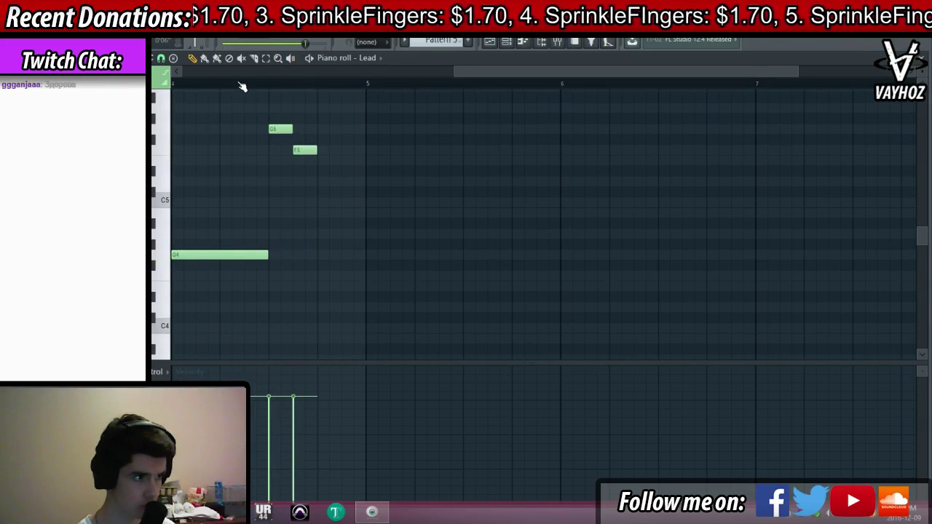
# Place the bar 4 G5 and F5 directly after a shortened G4, and add a D#5 of equal length behind them
pyautogui.press('space')
pyautogui.scroll(3, 232, 91)
pyautogui.press('space')
pyautogui.moveTo(296, 255); pyautogui.dragTo(254, 255)
pyautogui.moveTo(312, 130); pyautogui.dragTo(283, 130)
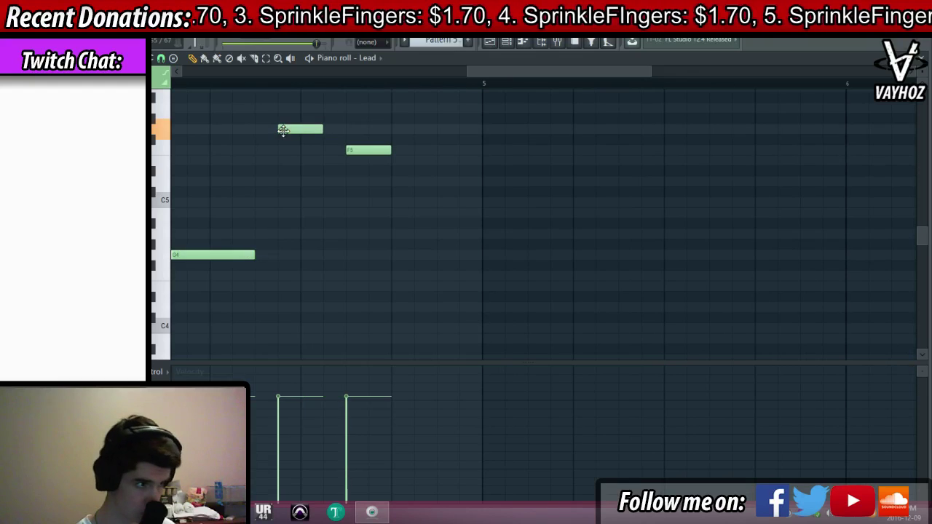
pyautogui.moveTo(361, 150)
pyautogui.mouseDown()
pyautogui.moveTo(316, 150)
pyautogui.moveTo(383, 150)
pyautogui.moveTo(361, 173)
pyautogui.mouseUp()
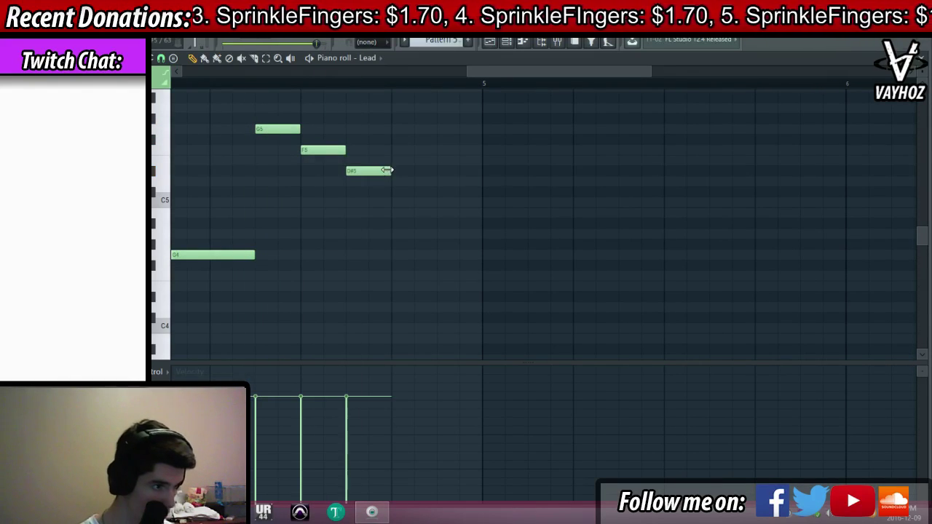
# Shorten the new D#5 to one step and set the piano roll snap to 1/4 step
pyautogui.click(163, 61)
pyautogui.click(231, 121)
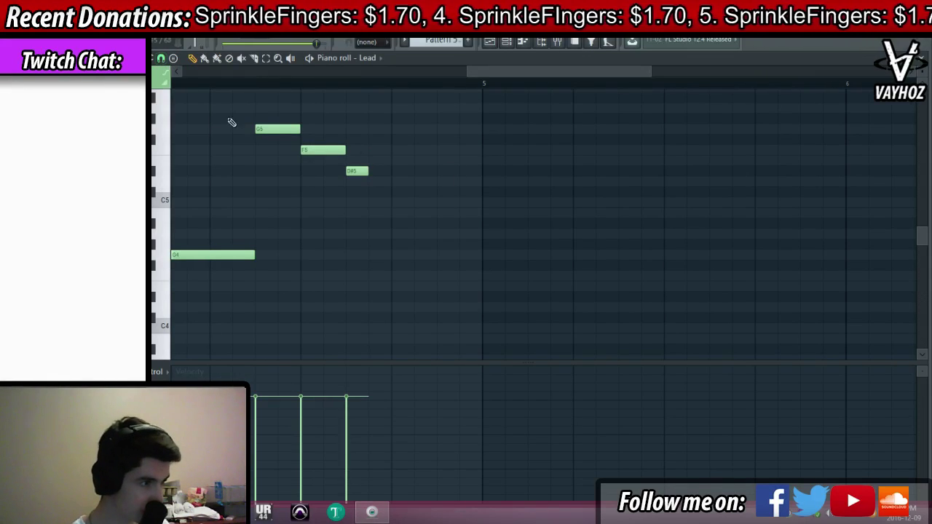
pyautogui.click(164, 70)
pyautogui.click(162, 63)
pyautogui.click(161, 59)
pyautogui.click(162, 59)
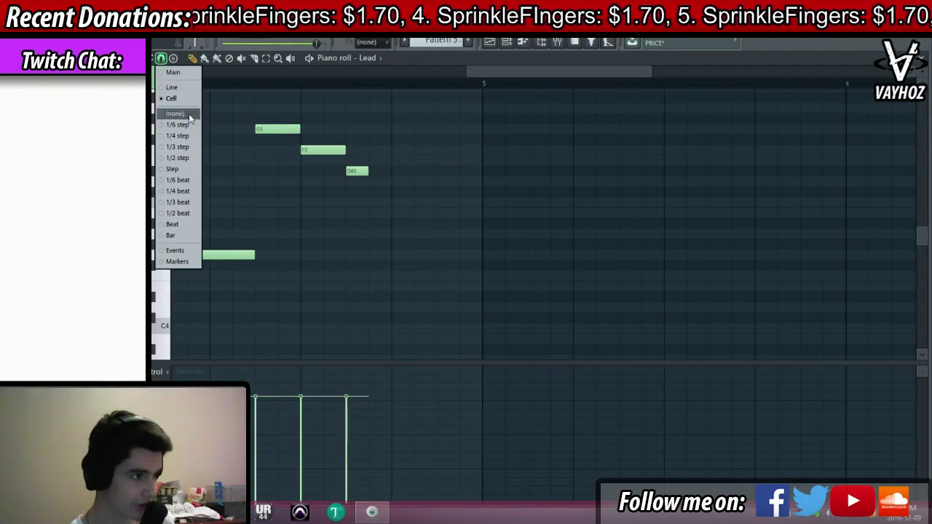
pyautogui.click(177, 136)
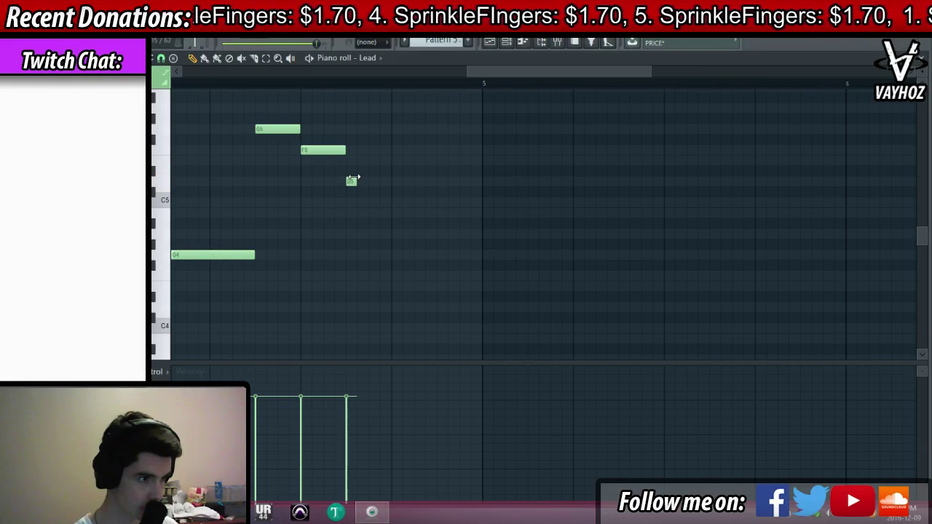
# Build a fast trill of half-step-long D5, D#5, D5 and D#5 notes after the F5 in bar 4
pyautogui.doubleClick(363, 182)
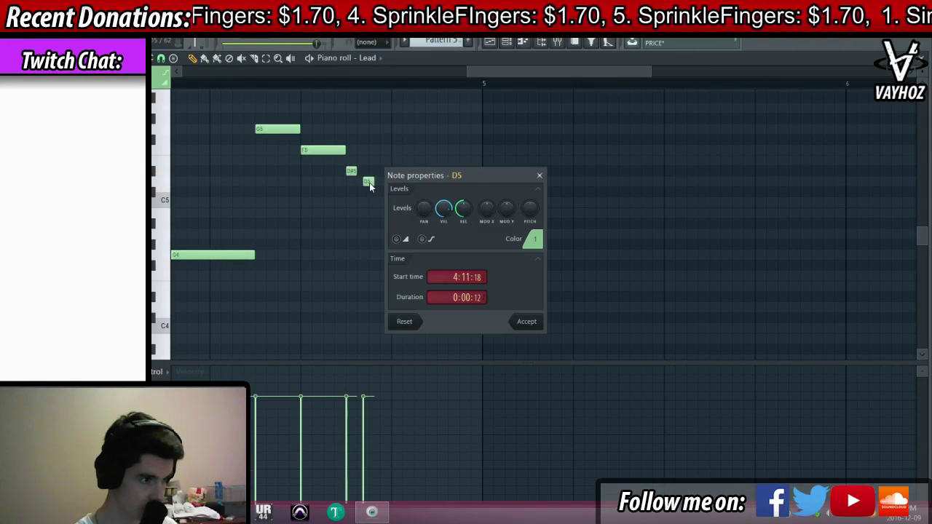
pyautogui.click(369, 184)
pyautogui.moveTo(368, 182); pyautogui.dragTo(357, 182)
pyautogui.press('space')
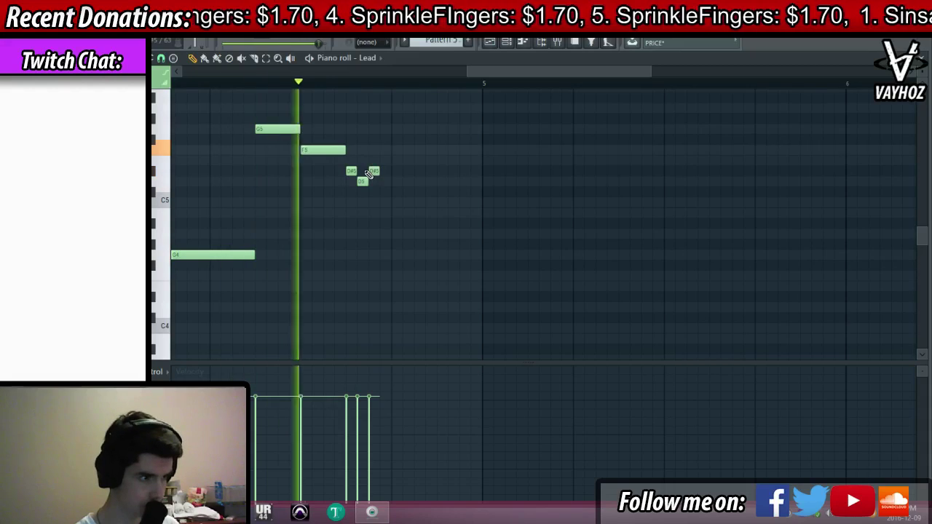
pyautogui.press('space')
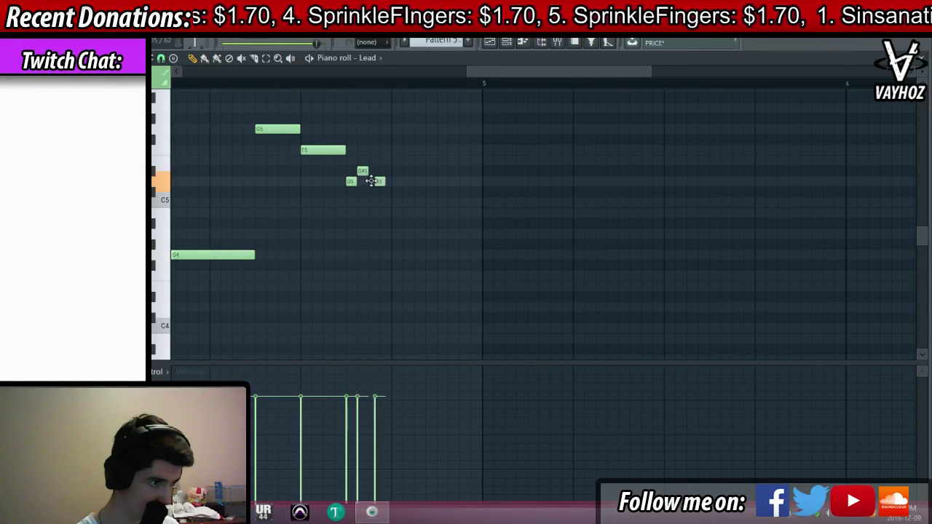
pyautogui.click(382, 171)
pyautogui.press('space')
pyautogui.press('space')
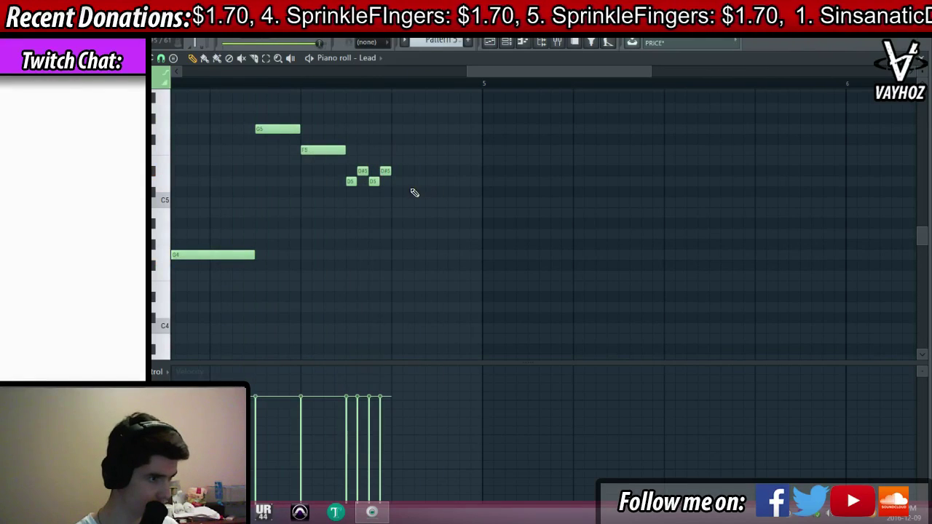
# Fill the last beat of bar 4 with a C5 and a B4 note
pyautogui.press('space')
pyautogui.moveTo(398, 193); pyautogui.dragTo(460, 214)
pyautogui.press('space')
pyautogui.press('space')
pyautogui.click(439, 201)
pyautogui.press('space')
pyautogui.press('space')
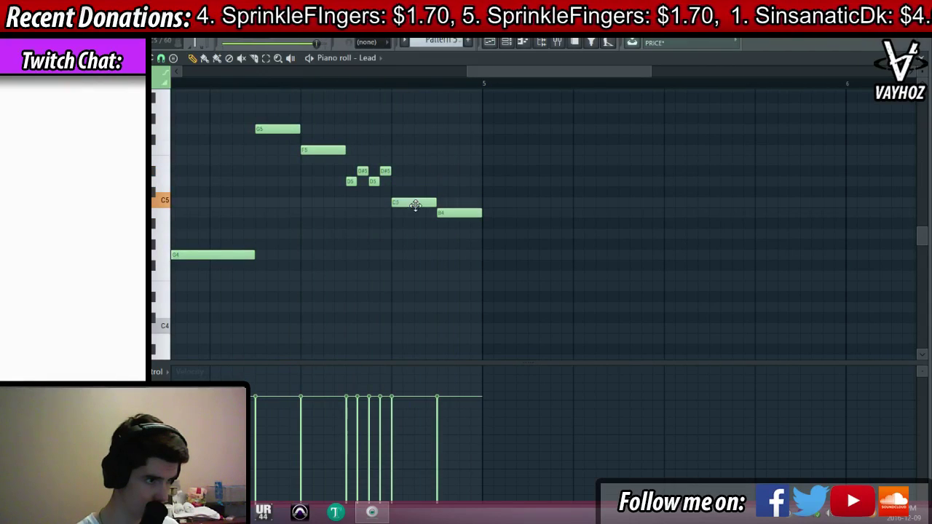
# Lower the last two notes of bar 4 to A#4 and G4, and set the piano roll snap to Cell
pyautogui.moveTo(462, 253); pyautogui.dragTo(467, 256)
pyautogui.press('space')
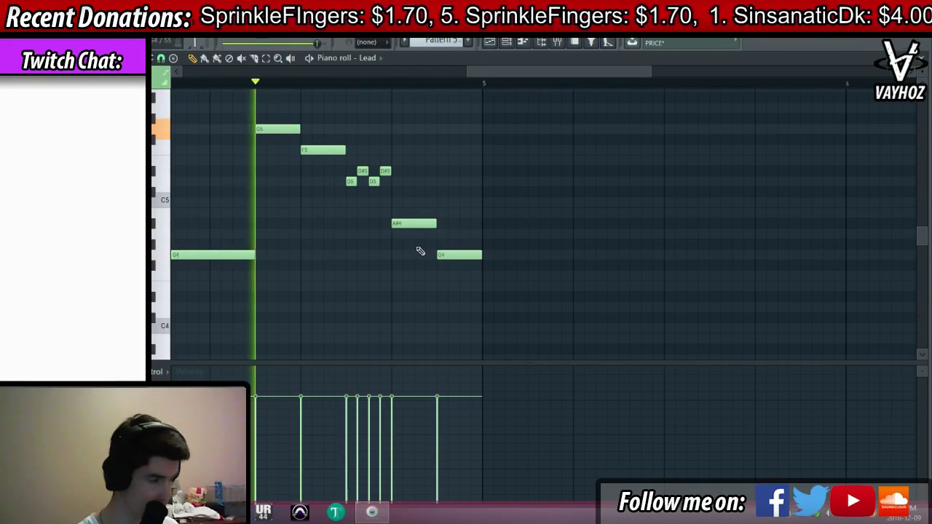
pyautogui.press('space')
pyautogui.click(162, 59)
pyautogui.click(175, 98)
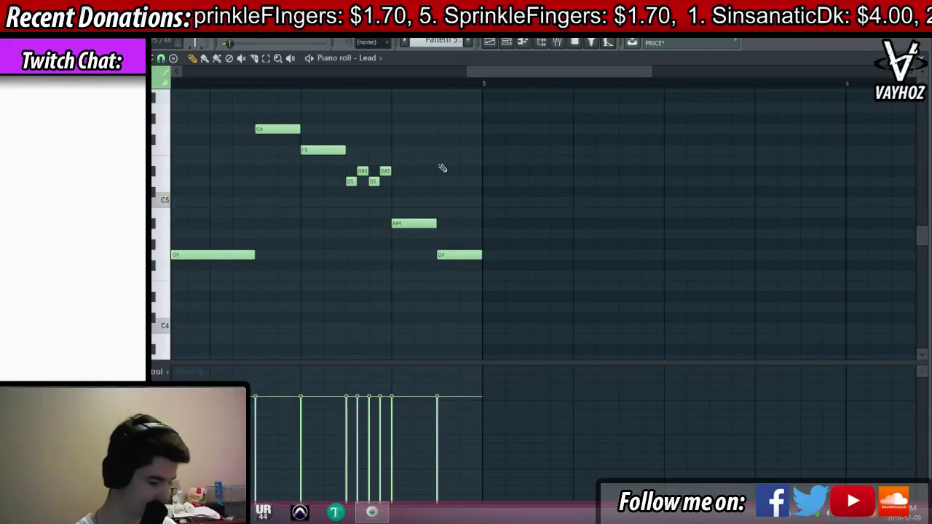
# Shift the entire playlist arrangement four bars later so it starts at bar 5
pyautogui.press('F5')
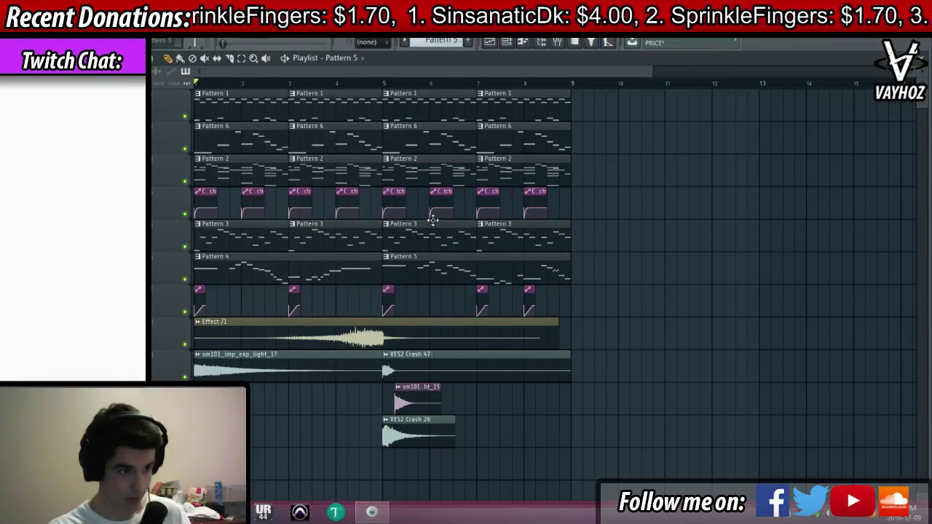
pyautogui.hotkey('ctrl', 'a')
pyautogui.moveTo(221, 94); pyautogui.dragTo(410, 97)
pyautogui.keyDown('ctrl'); pyautogui.click(430, 86); pyautogui.keyUp('ctrl')
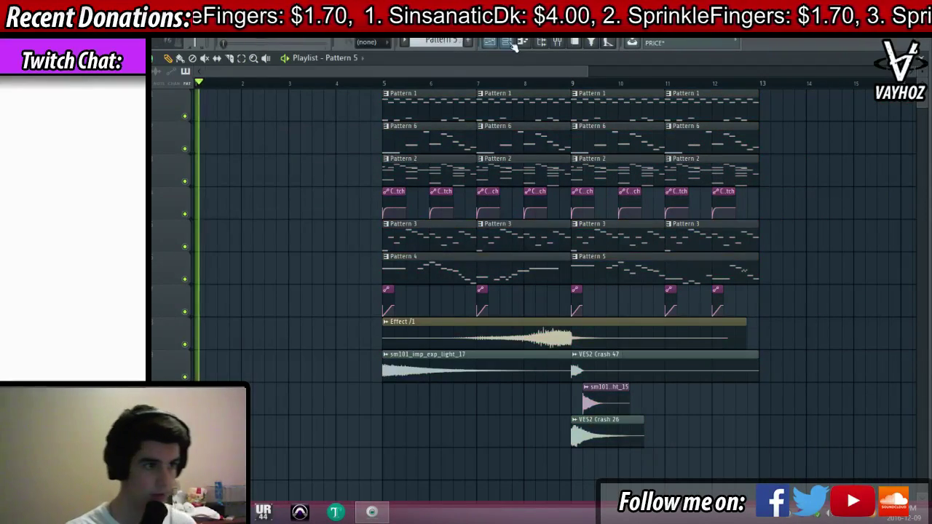
# Place Pattern 2 clips at bars 1 and 3 to fill the empty intro
pyautogui.click(206, 168)
pyautogui.press('space')
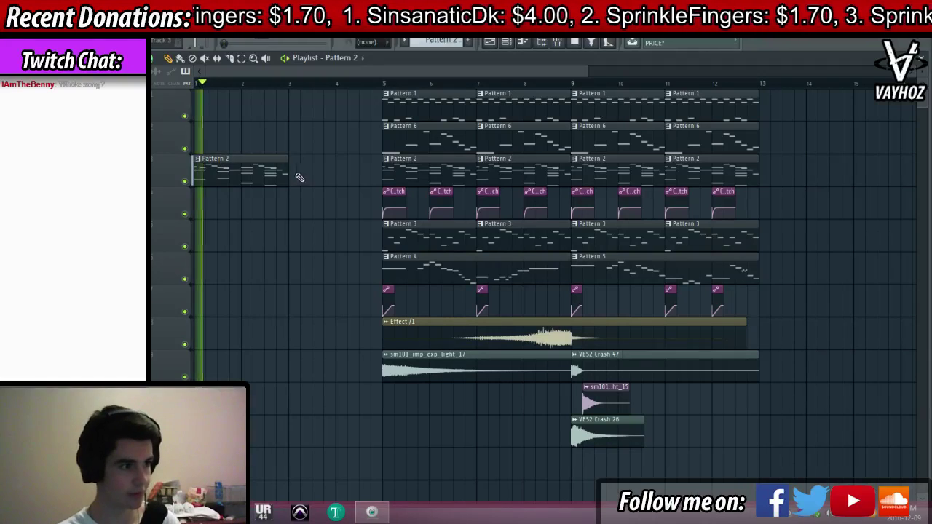
pyautogui.click(298, 171)
# Inspect the Fruity parametric EQ 2 curve on the Chord Pluck mixer track
pyautogui.press('F9')
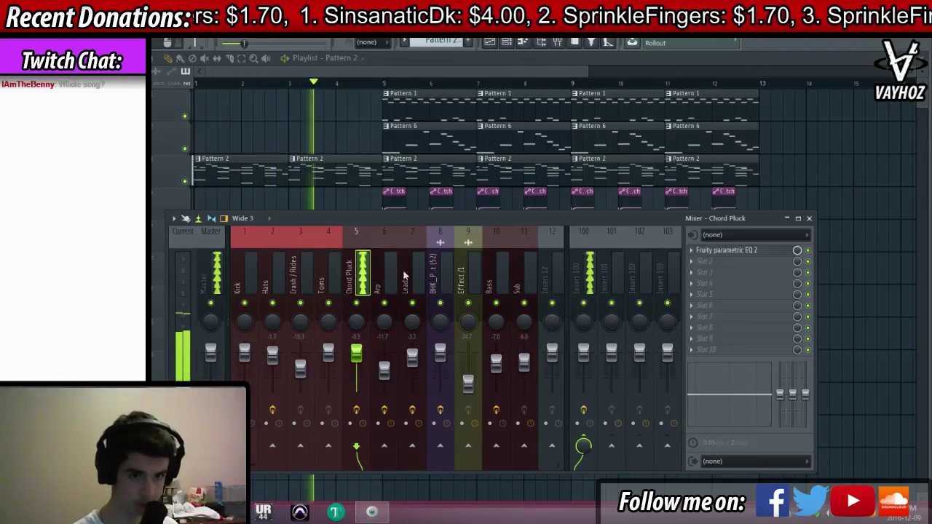
pyautogui.press('space')
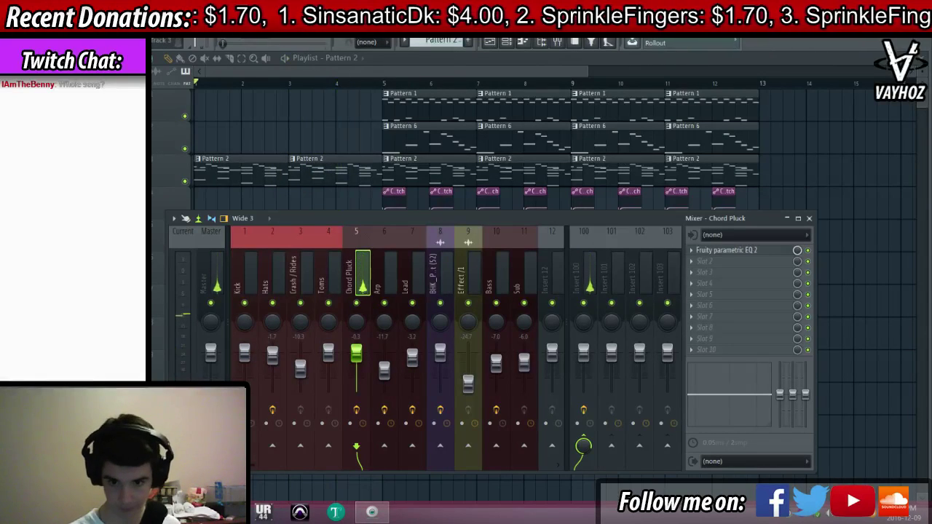
pyautogui.press('F9')
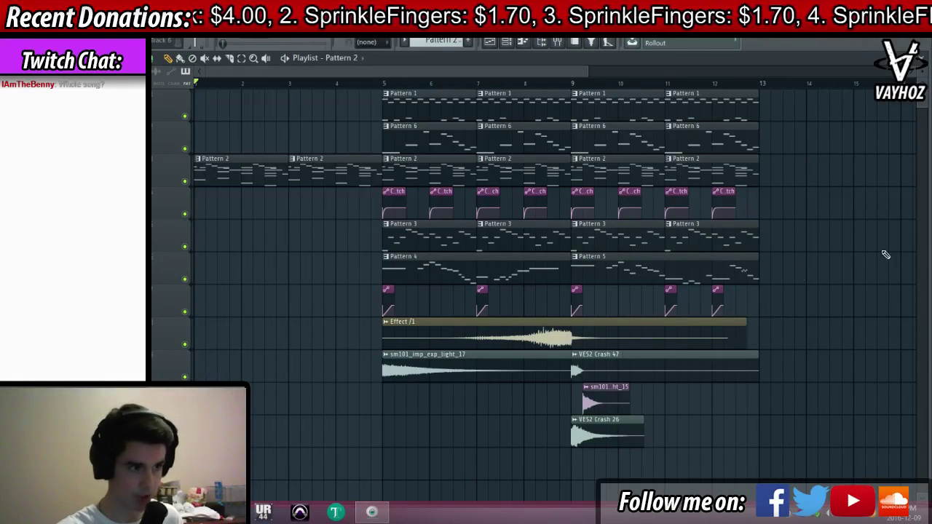
pyautogui.press('F9')
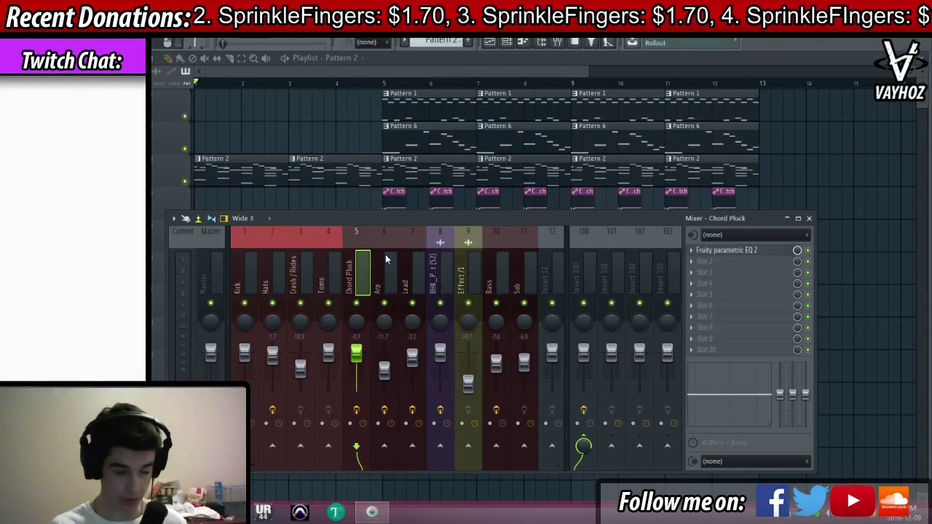
pyautogui.click(735, 273)
pyautogui.click(753, 235)
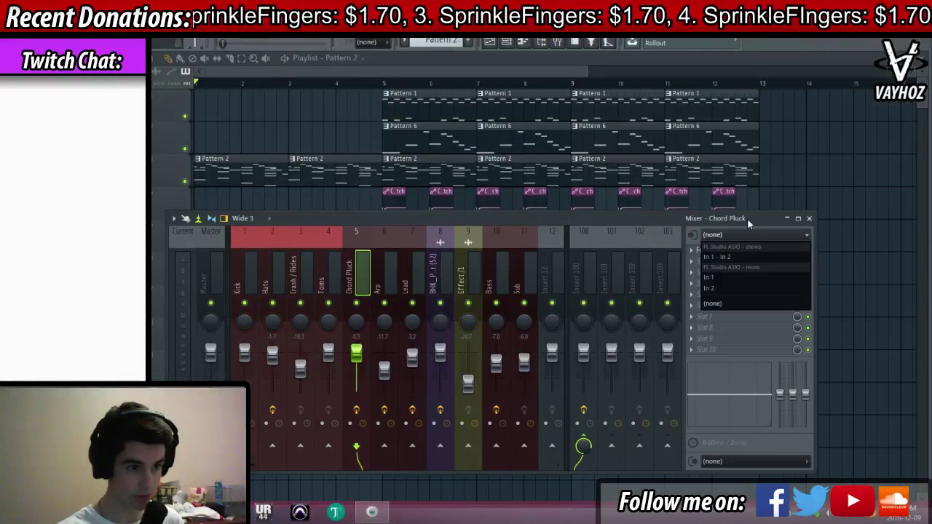
pyautogui.click(748, 220)
pyautogui.click(747, 252)
pyautogui.click(747, 251)
pyautogui.click(747, 251)
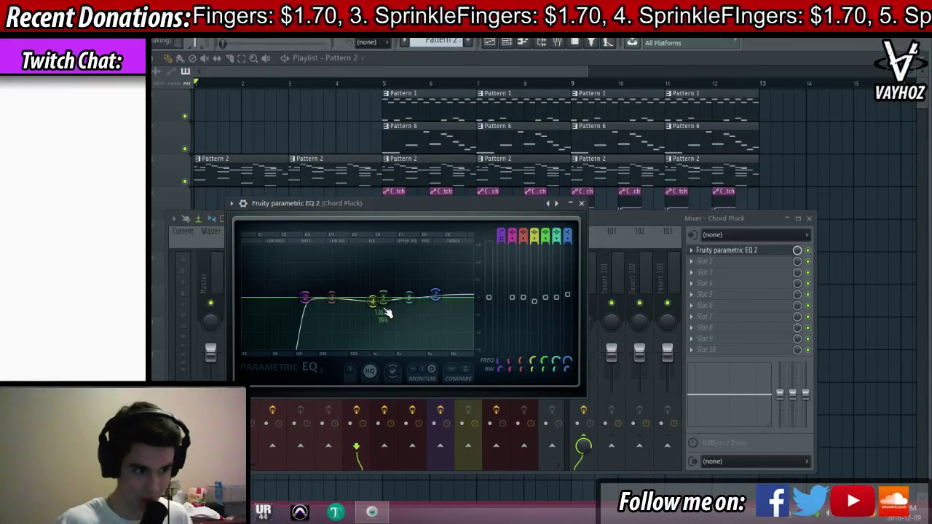
pyautogui.click(582, 204)
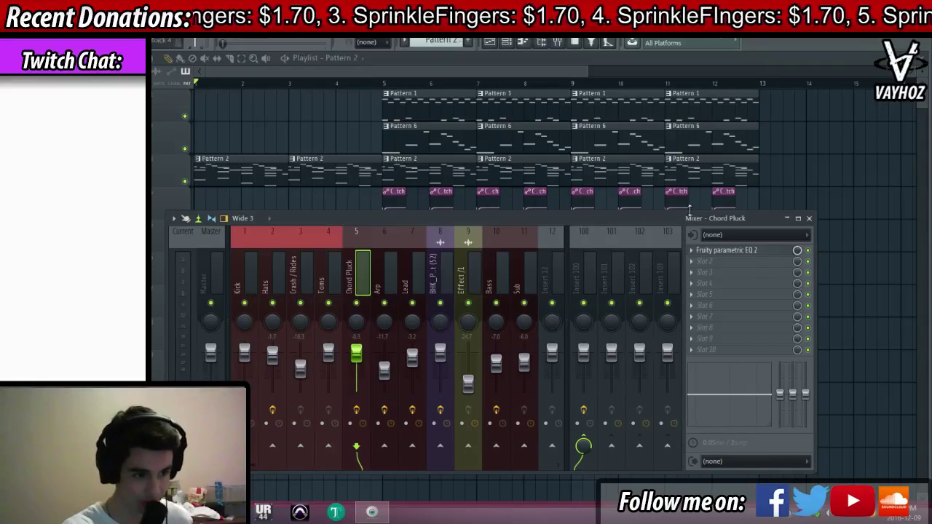
# Set the Chord Pluck's Filter A cutoff to about 5.07 in Sylenth1 and create an automation clip for it
pyautogui.press('space')
pyautogui.press('F6')
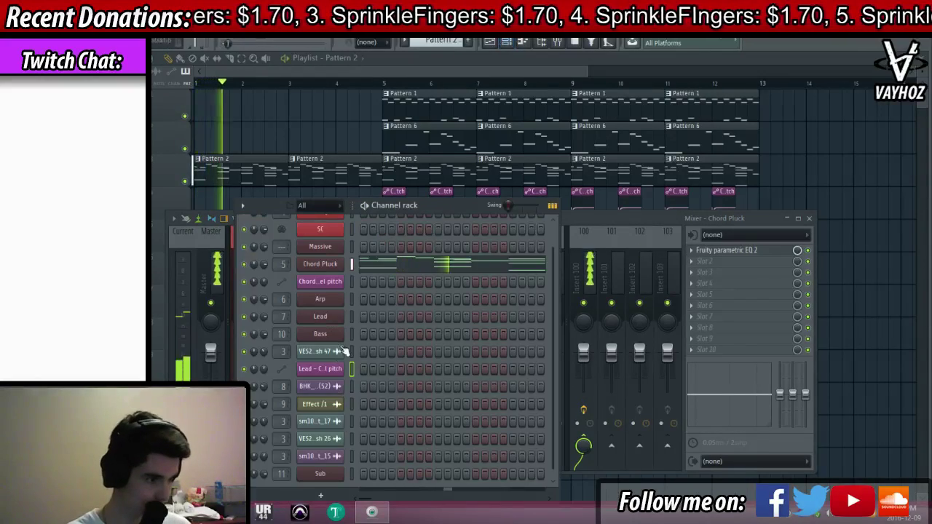
pyautogui.click(334, 267)
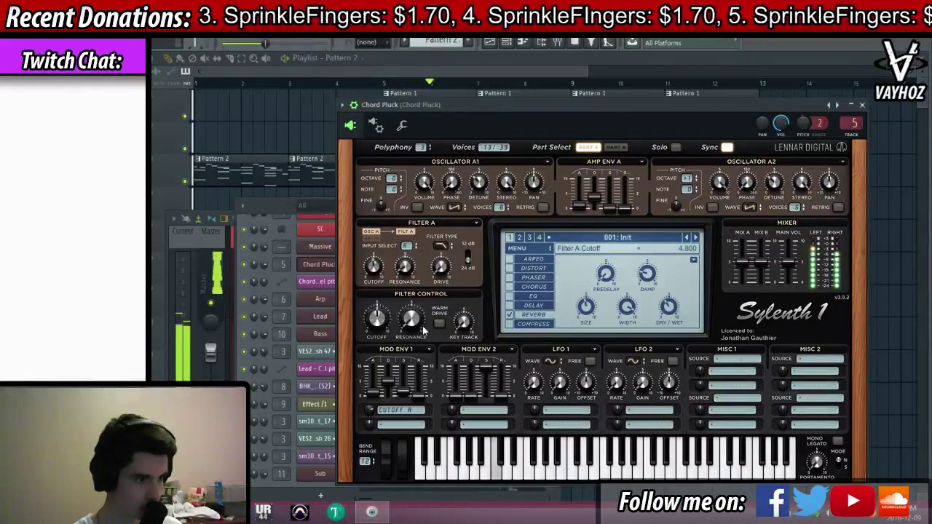
pyautogui.press('space')
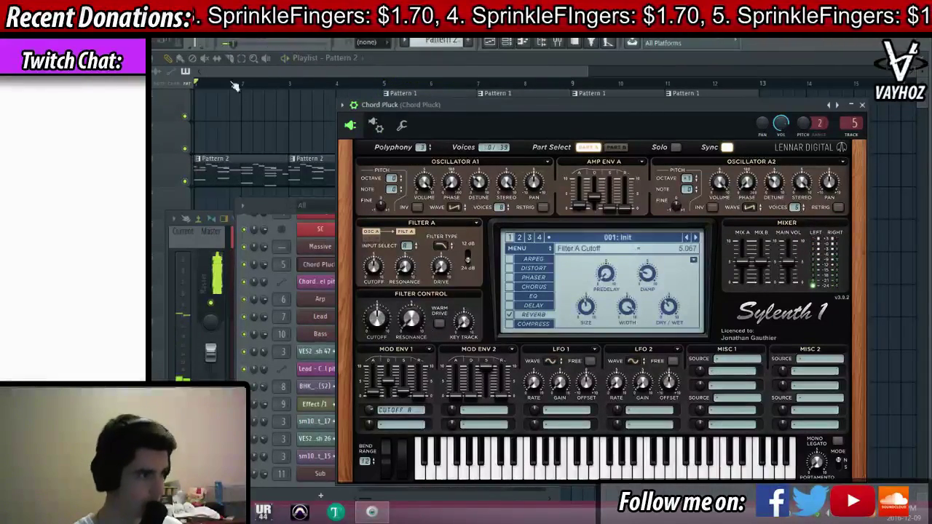
pyautogui.click(166, 40)
pyautogui.moveTo(208, 141)
pyautogui.click(320, 211)
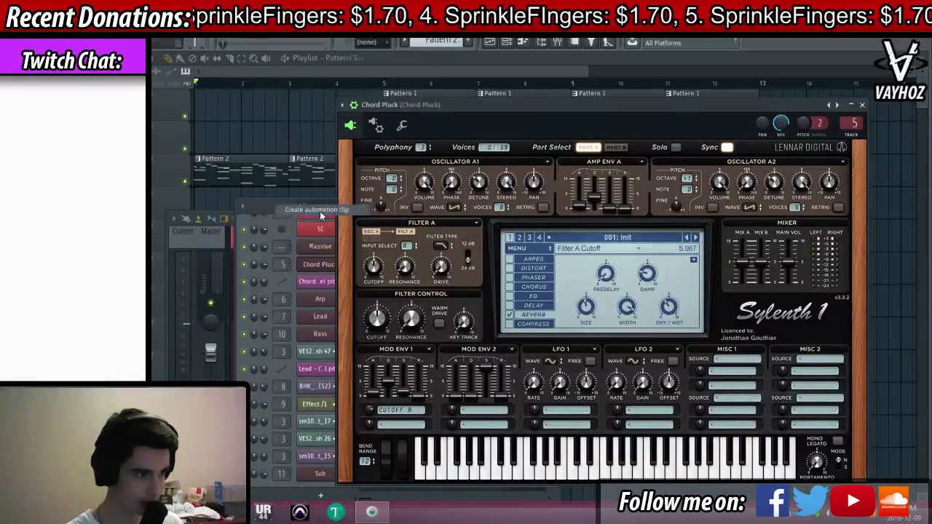
# Copy the starting value of the Filter A Cutoff automation clip and paste it (51%) onto a new point at bar 5
pyautogui.scroll(-2, 397, 408)
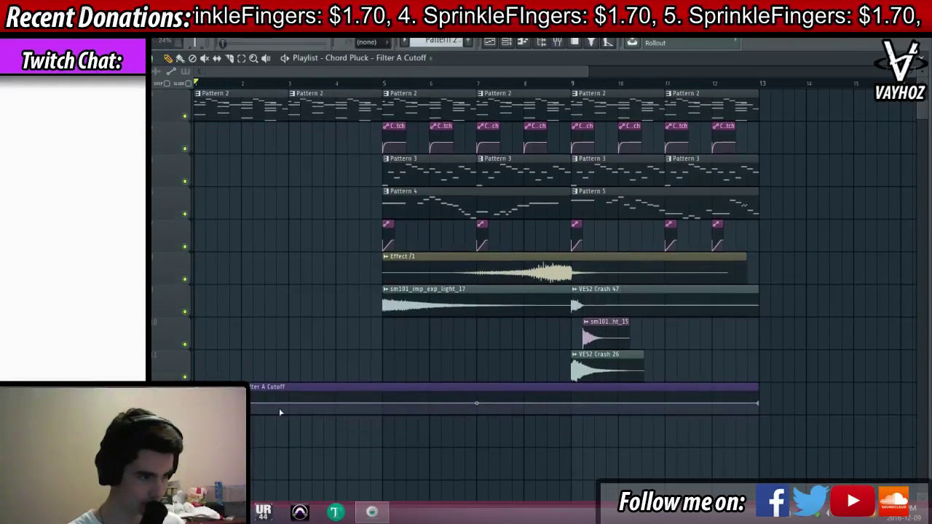
pyautogui.rightClick(193, 400)
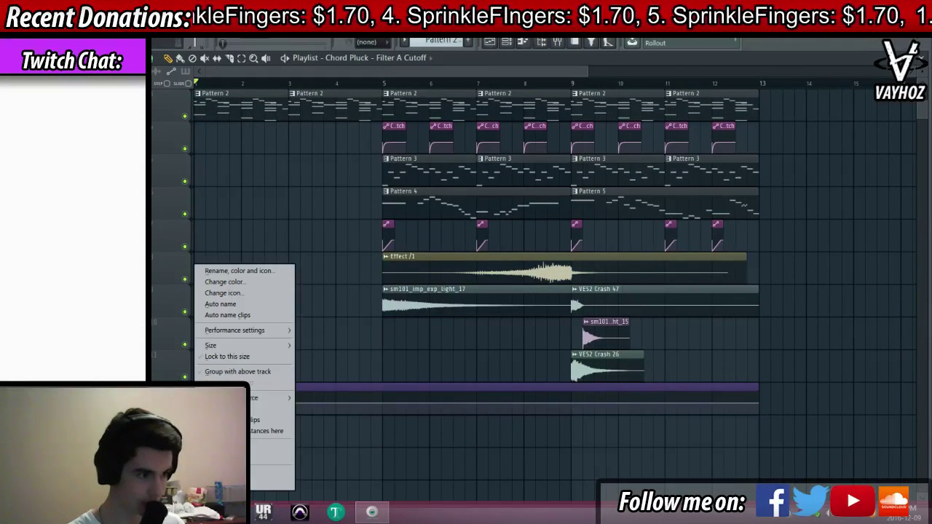
pyautogui.click(307, 316)
pyautogui.rightClick(196, 402)
pyautogui.click(236, 473)
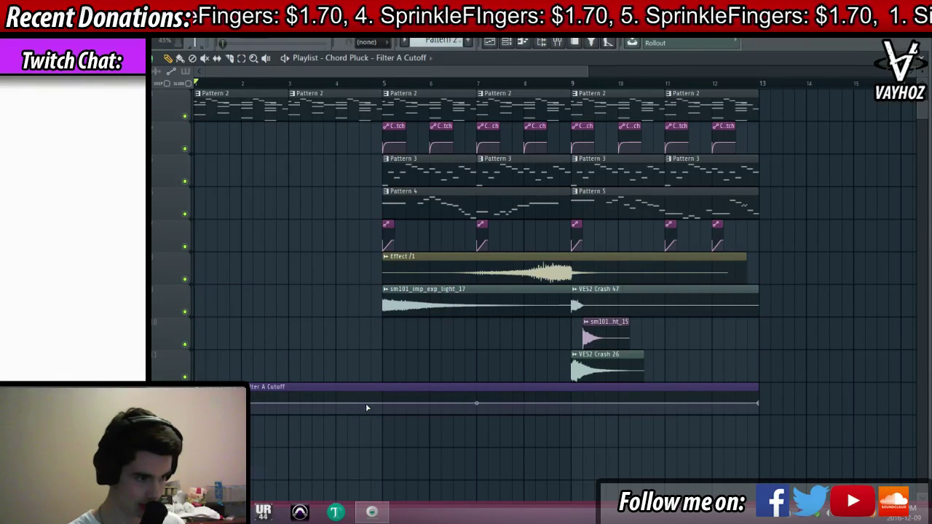
pyautogui.rightClick(381, 404)
pyautogui.rightClick(373, 405)
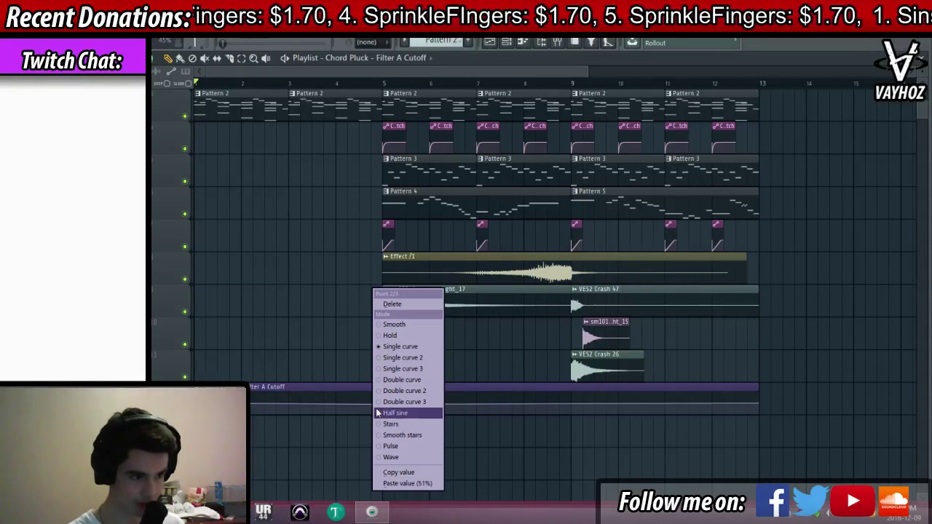
pyautogui.click(428, 483)
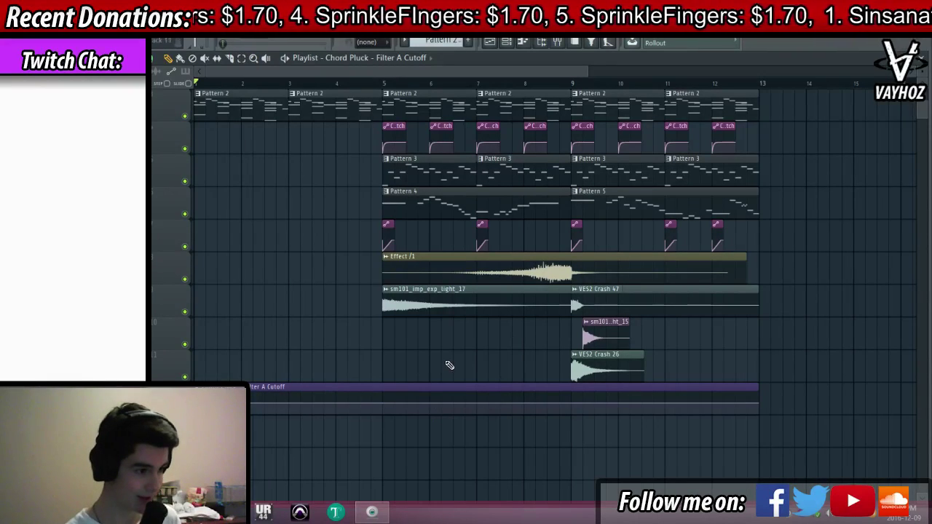
# Lower the start of the cutoff automation, remove the trial point at bar 3, and bend the ramp into a curve rising to bar 5
pyautogui.moveTo(289, 404); pyautogui.dragTo(302, 423)
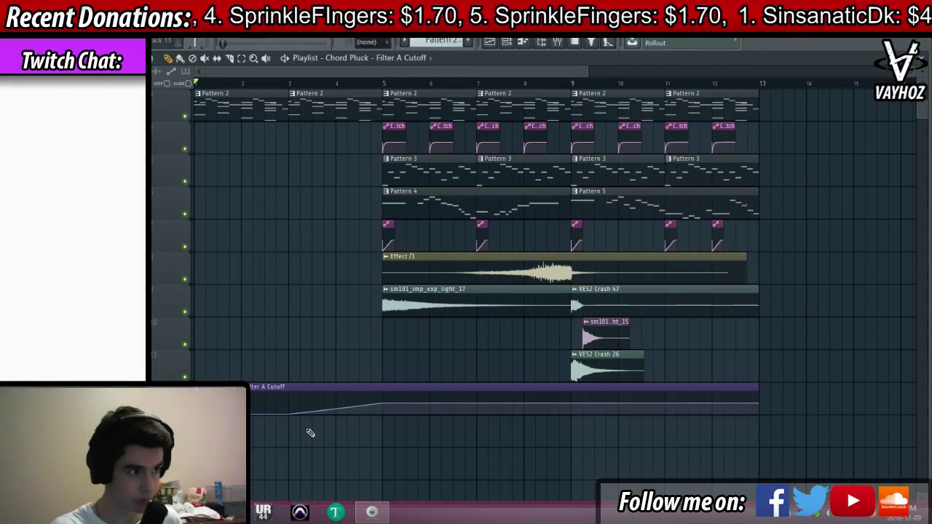
pyautogui.press('space')
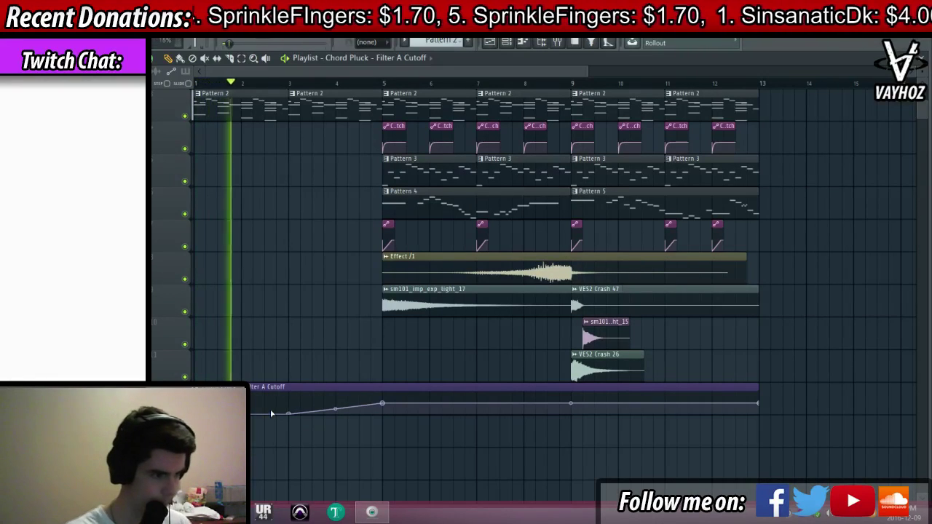
pyautogui.rightClick(289, 411)
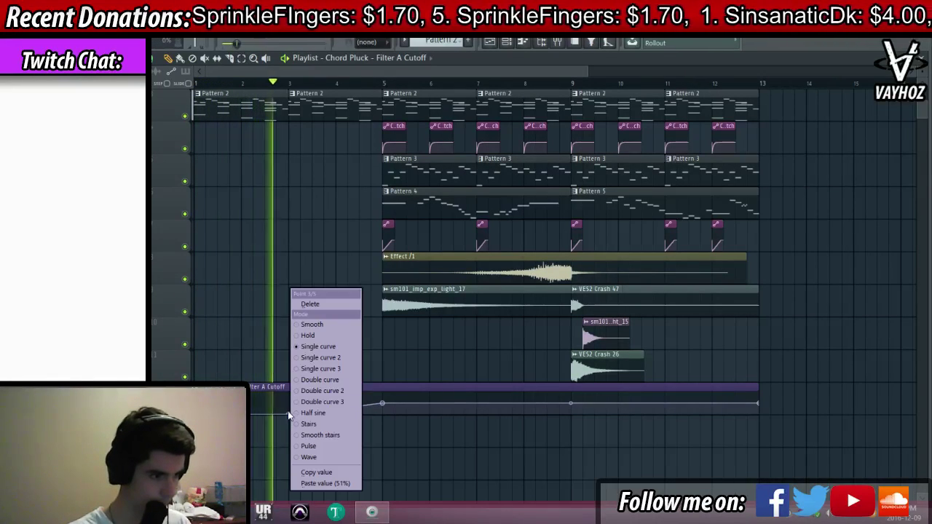
pyautogui.click(330, 302)
pyautogui.press('space')
pyautogui.press('space')
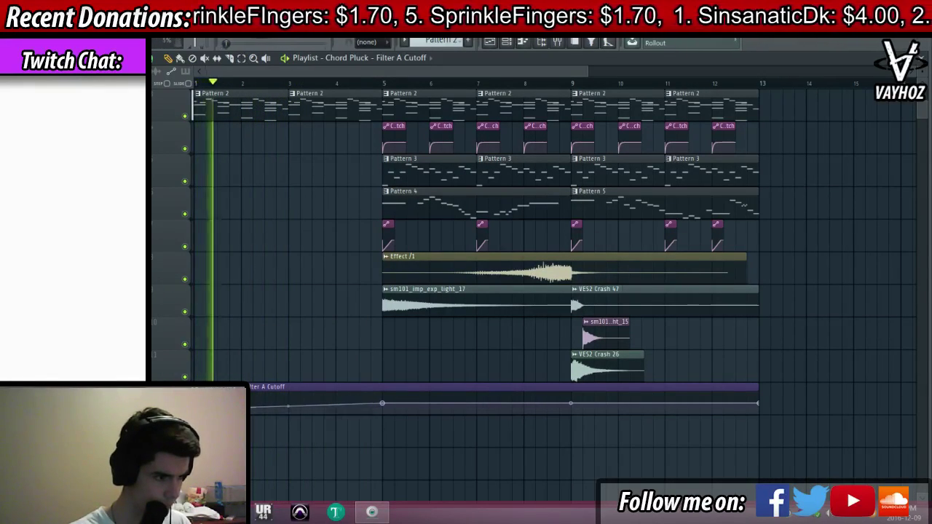
pyautogui.press('space')
pyautogui.press('space')
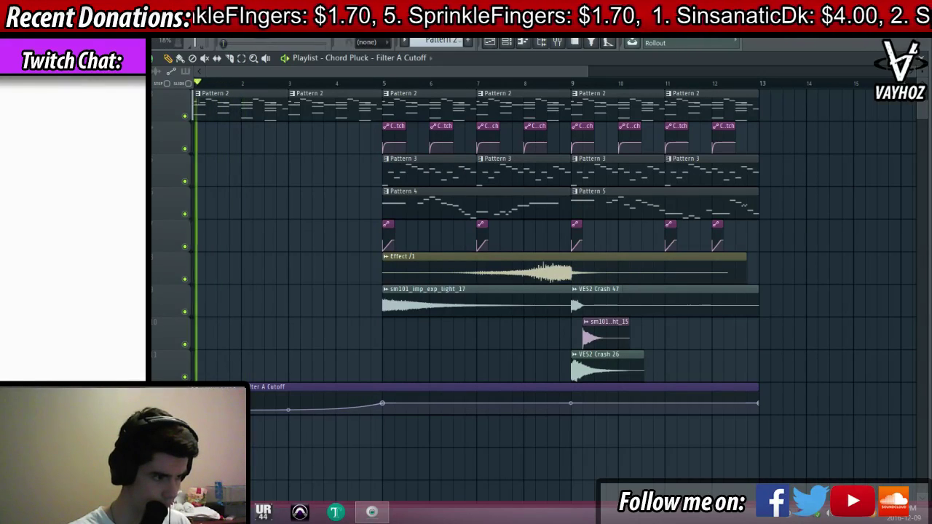
# Play the intro from the start and check the channel rack and mixer while listening to the filter rise
pyautogui.press('F9')
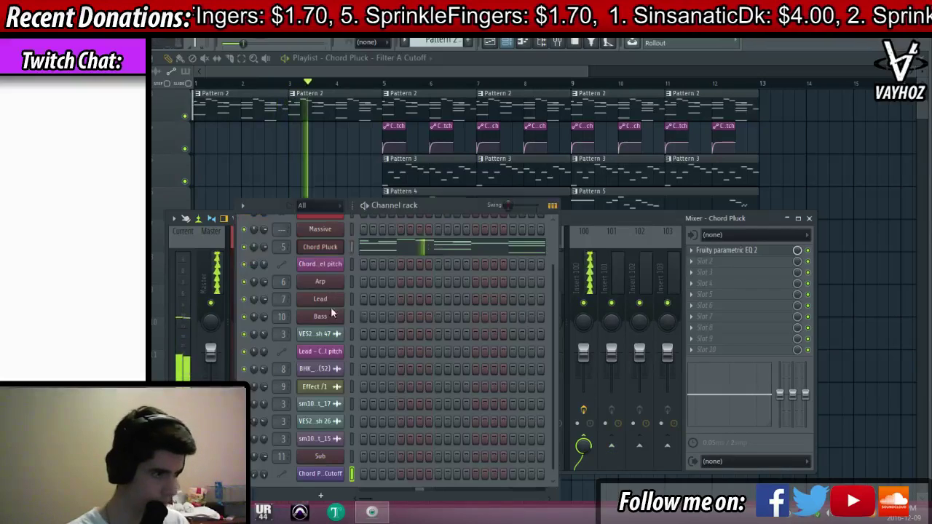
pyautogui.press('F6')
pyautogui.press('F6')
pyautogui.press('F9')
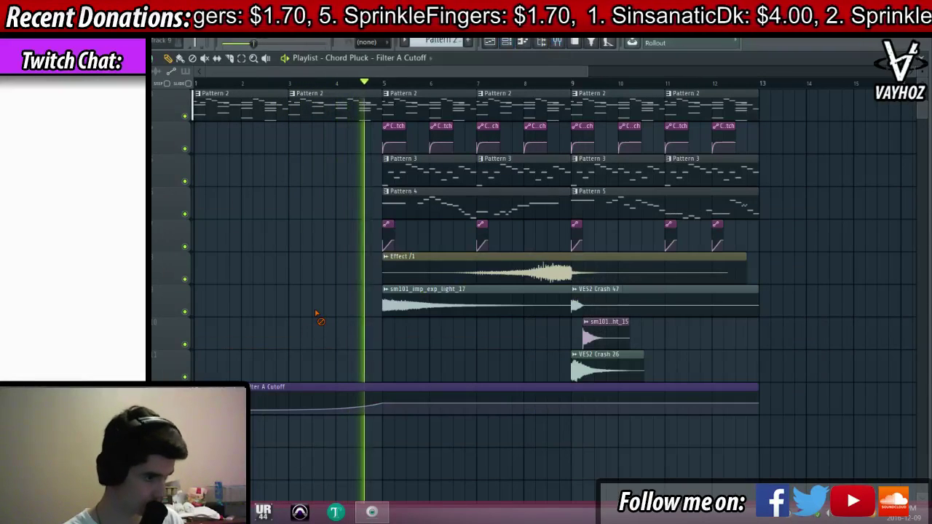
pyautogui.press('space')
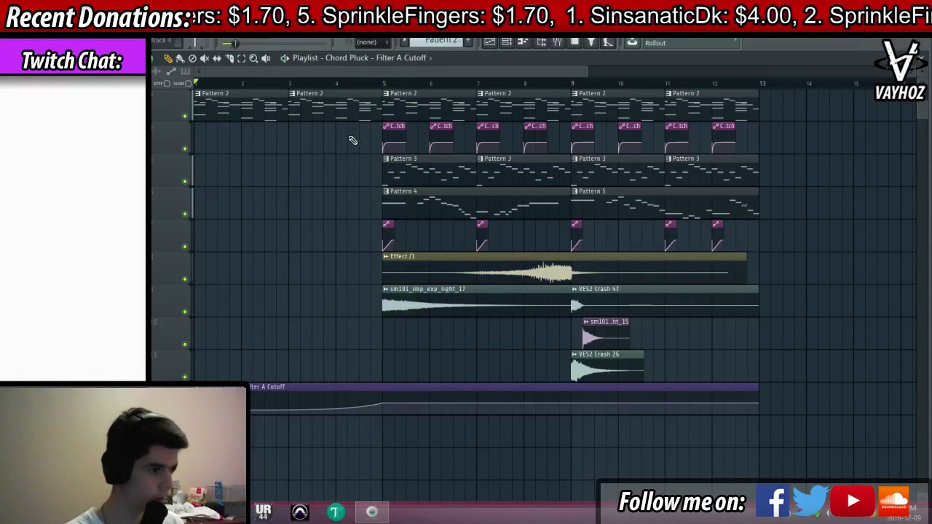
pyautogui.press('space')
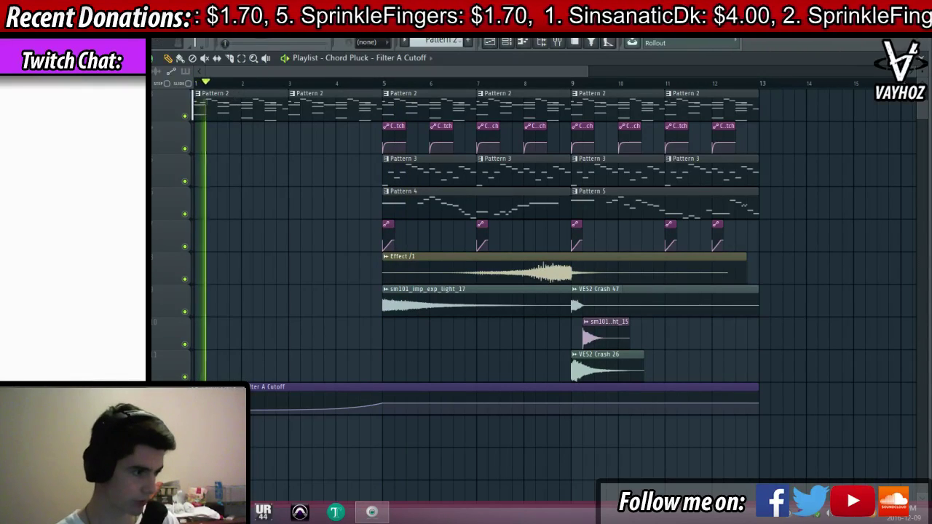
# Reshape the cutoff automation to stay low and nearly flat through the intro and jump straight up at bar 5
pyautogui.moveTo(290, 415); pyautogui.dragTo(290, 413)
pyautogui.rightClick(374, 411)
pyautogui.moveTo(377, 412); pyautogui.dragTo(387, 411)
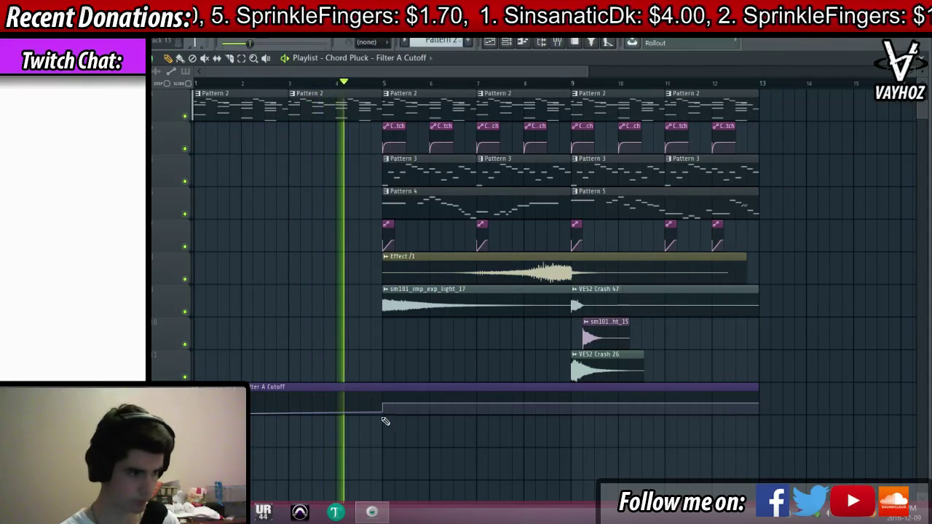
pyautogui.moveTo(385, 415); pyautogui.dragTo(388, 413)
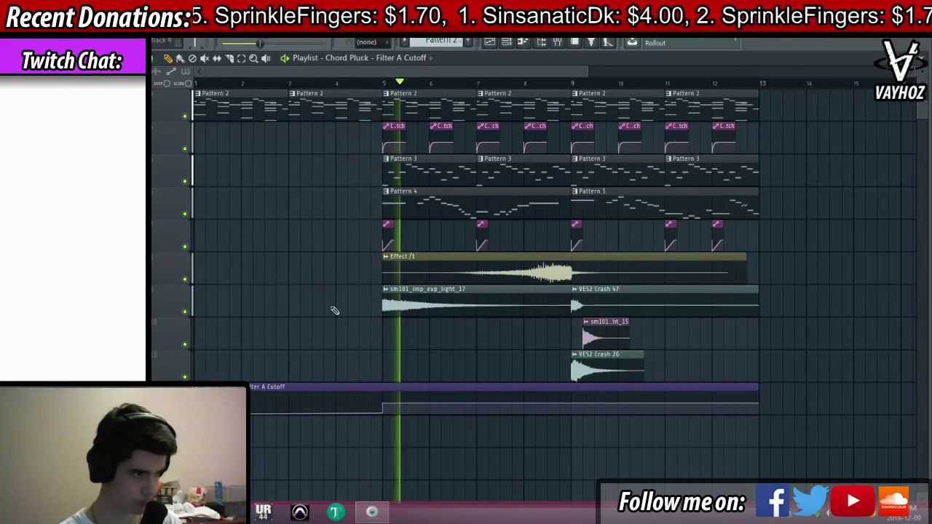
# Replay the intro from bar 1 and bring up the mixer with the Chord Pluck track
pyautogui.press('space')
pyautogui.press('space')
pyautogui.scroll(1, 311, 232)
pyautogui.scroll(2, 311, 232)
pyautogui.press('F9')
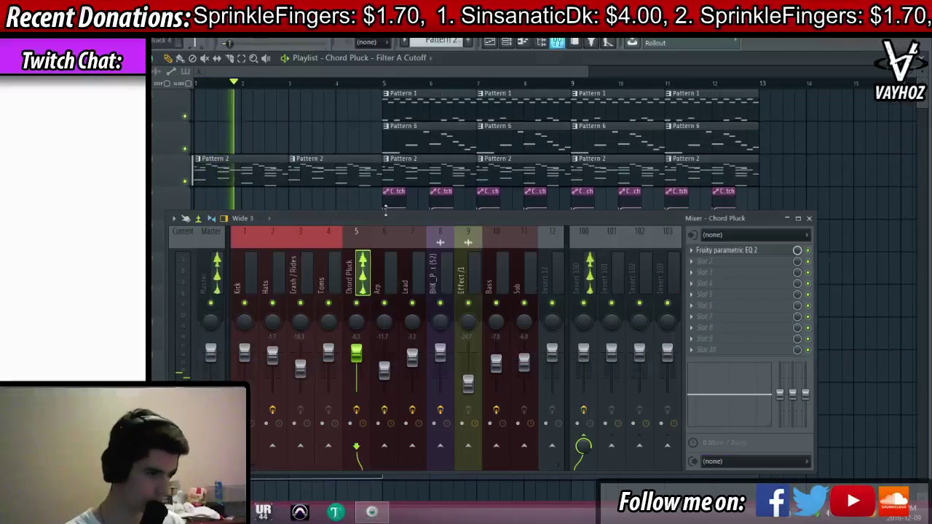
# Send the Chord Pluck track to mixer Insert 101 and load Fruity Reeverb 2 in that insert's first effect slot
pyautogui.click(612, 445)
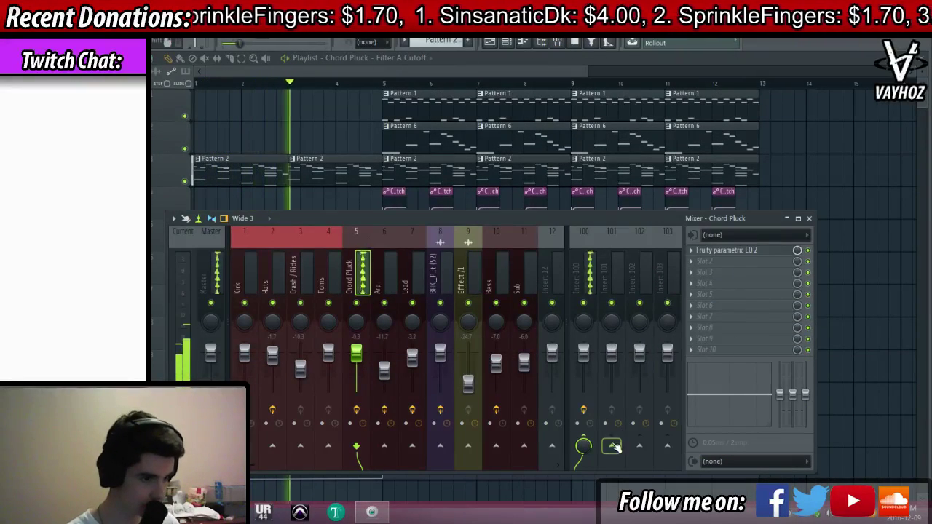
pyautogui.click(611, 277)
pyautogui.click(720, 249)
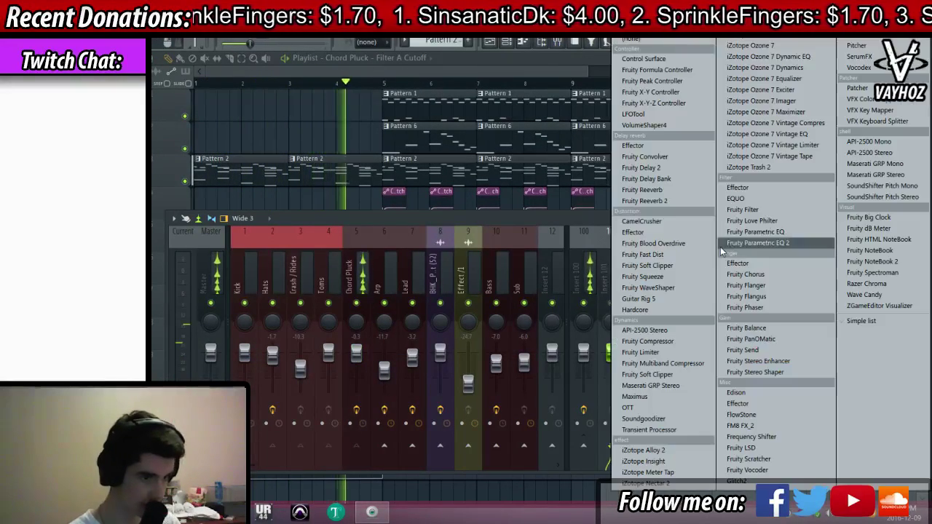
pyautogui.click(665, 194)
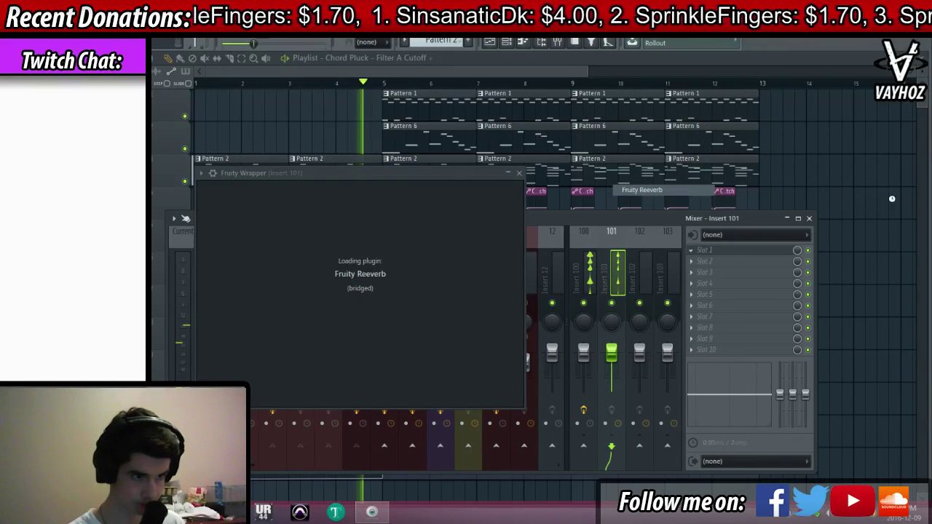
pyautogui.click(721, 261)
pyautogui.moveTo(719, 257)
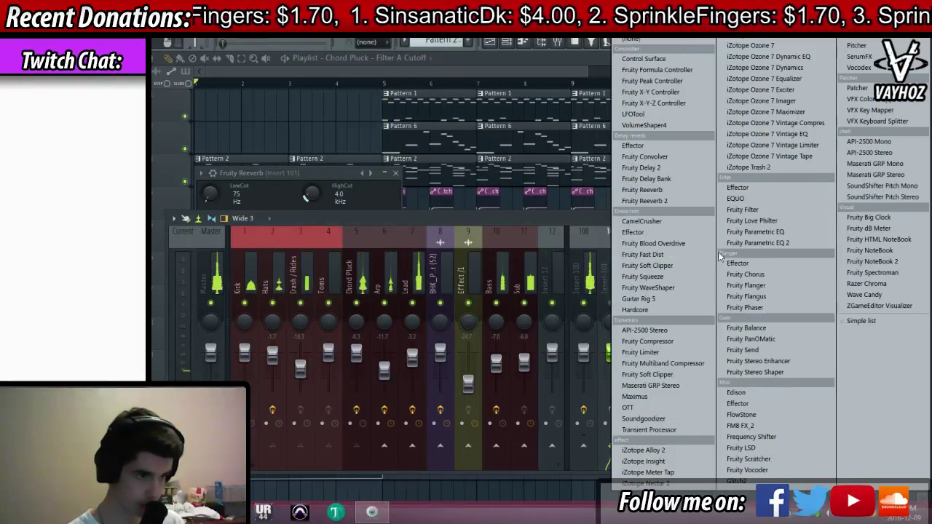
pyautogui.click(680, 202)
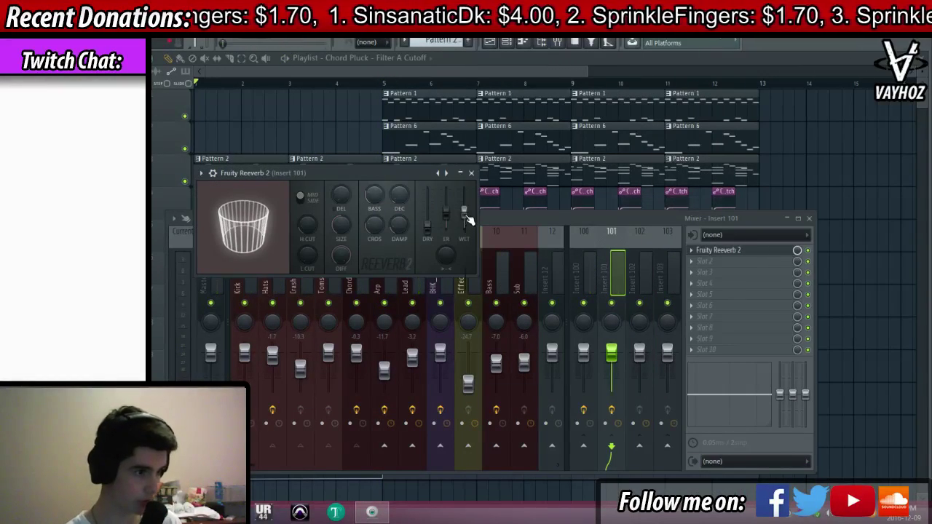
# Play the song and check the Chord Pluck mixer track and its reverb send, ending with playback stopped
pyautogui.press('space')
pyautogui.click(300, 280)
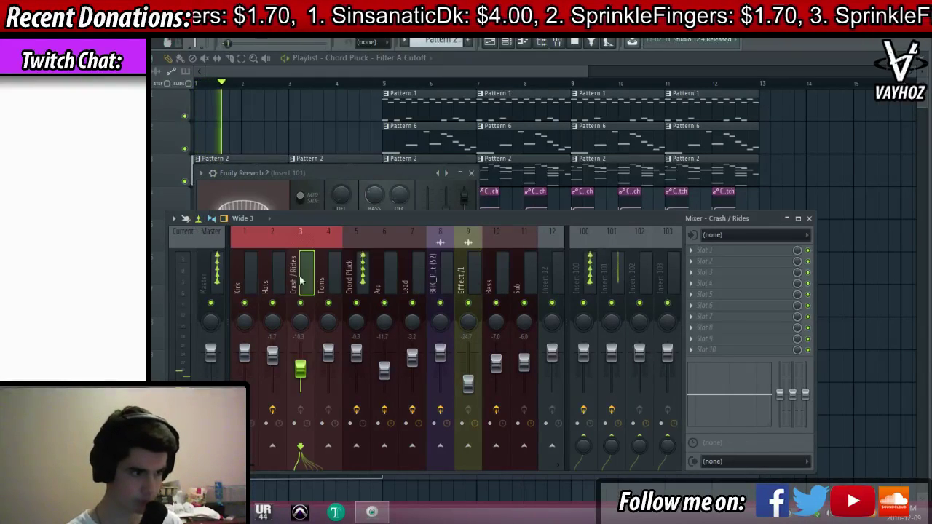
pyautogui.click(357, 275)
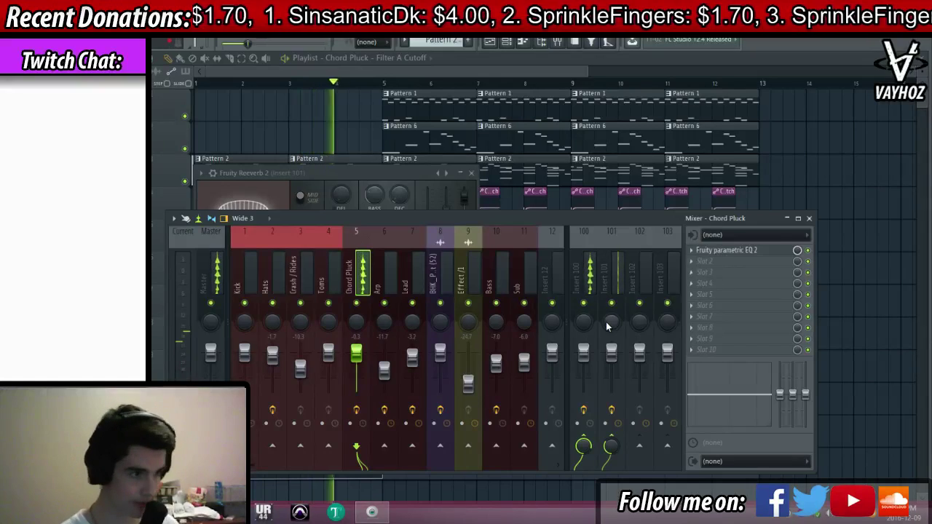
pyautogui.press('F5')
pyautogui.press('space')
# Switch to the empty Pattern 7 and add a Kontakt 5 instrument to the channel rack
pyautogui.click(468, 43)
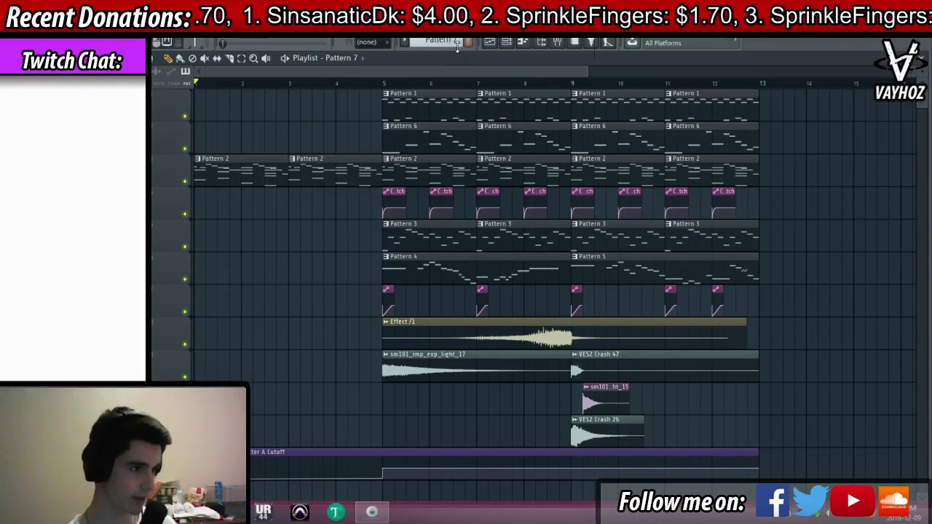
pyautogui.press('F6')
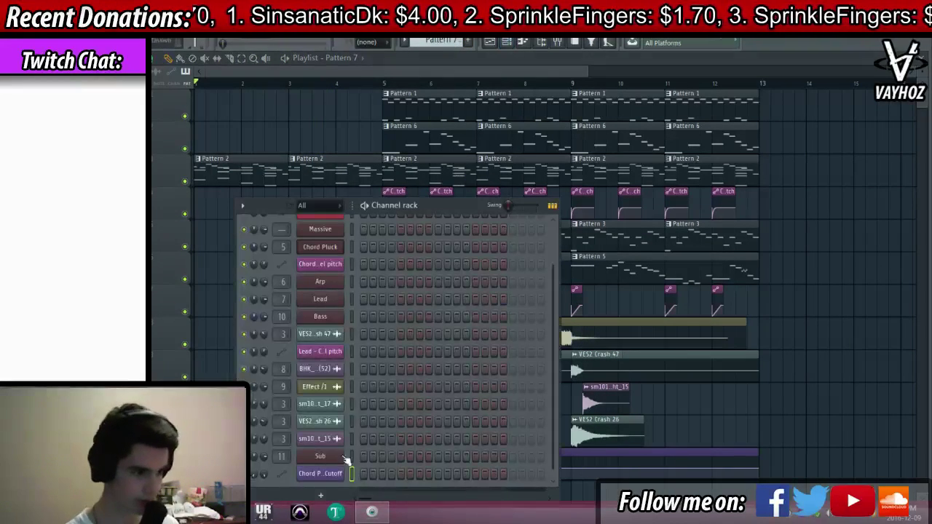
pyautogui.click(320, 496)
pyautogui.click(470, 93)
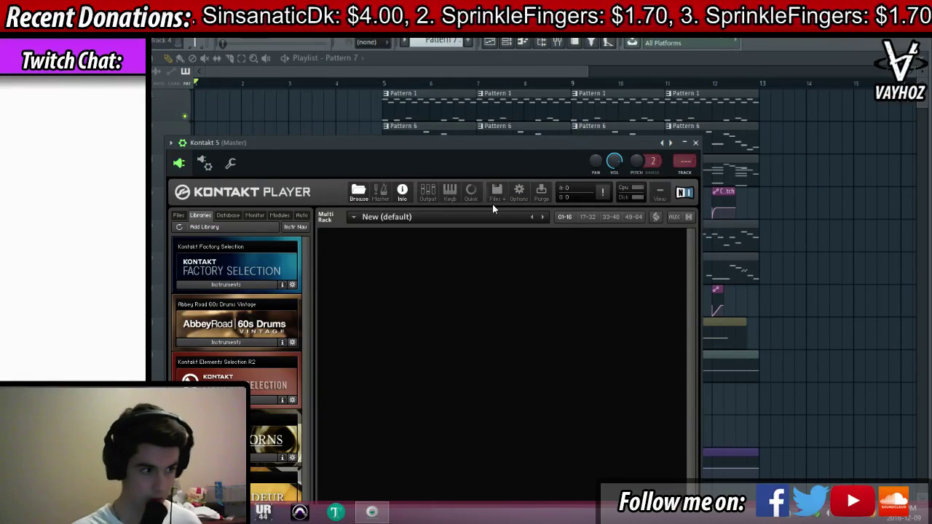
# Try the Mark I Classic electric piano from Kontakt Elements Selection R2, and remove it from the rack
pyautogui.moveTo(490, 152); pyautogui.dragTo(538, 83)
pyautogui.click(311, 215)
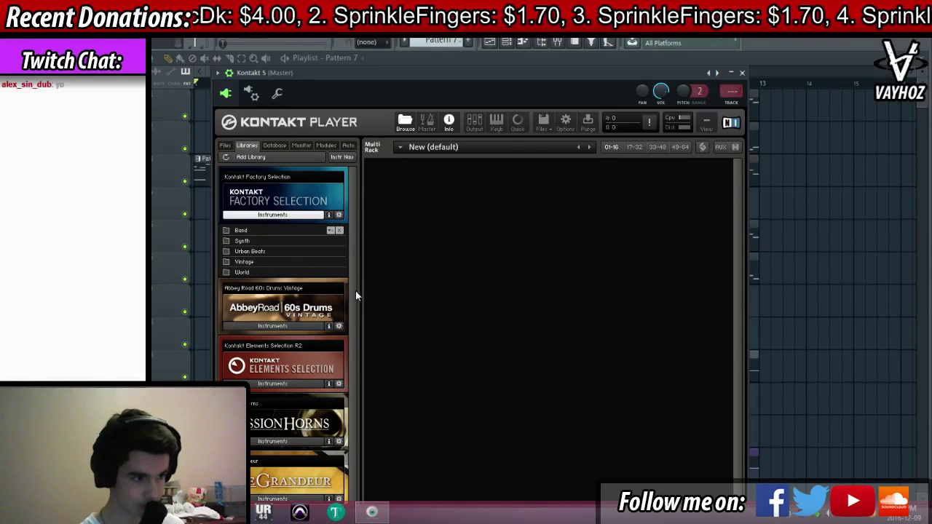
pyautogui.moveTo(431, 94); pyautogui.dragTo(444, 71)
pyautogui.click(307, 303)
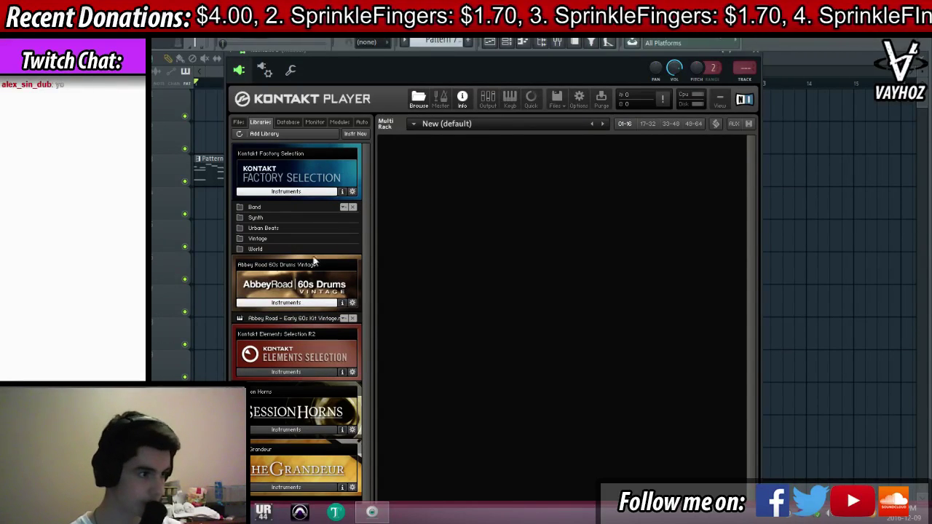
pyautogui.click(293, 430)
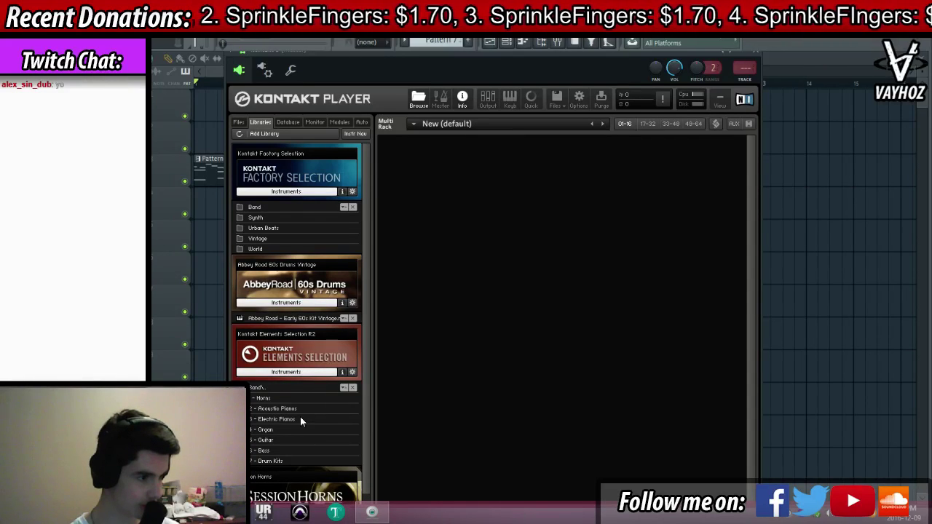
pyautogui.doubleClick(297, 419)
pyautogui.doubleClick(306, 402)
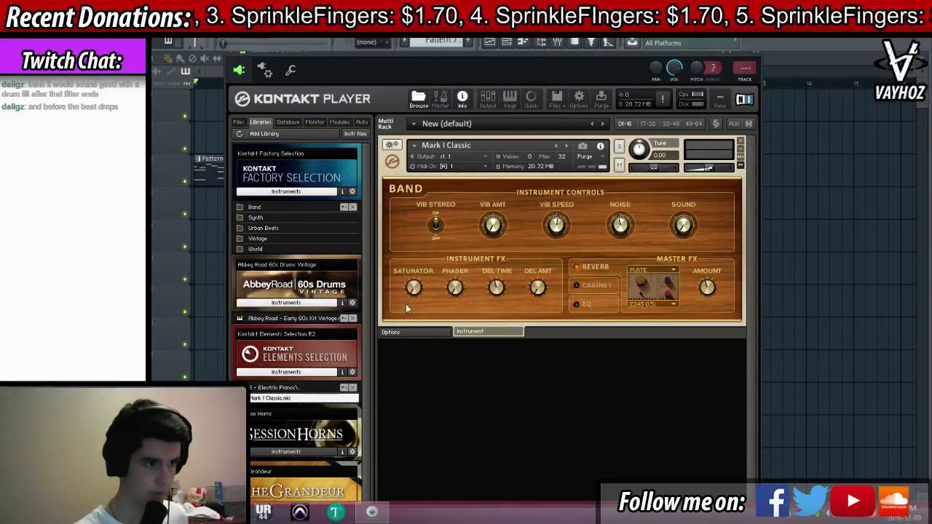
pyautogui.click(740, 138)
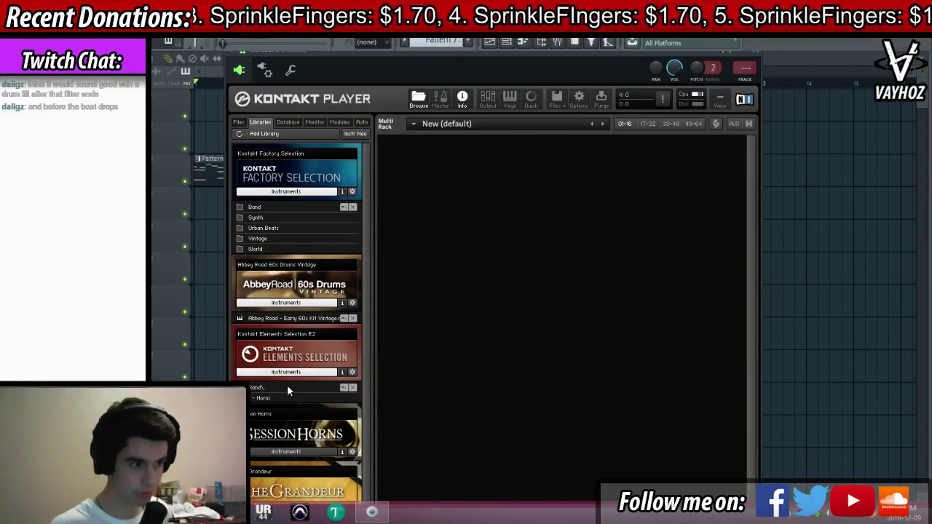
# Load the Kalimba instrument from the World metallophones in Kontakt Elements Selection R2
pyautogui.click(301, 386)
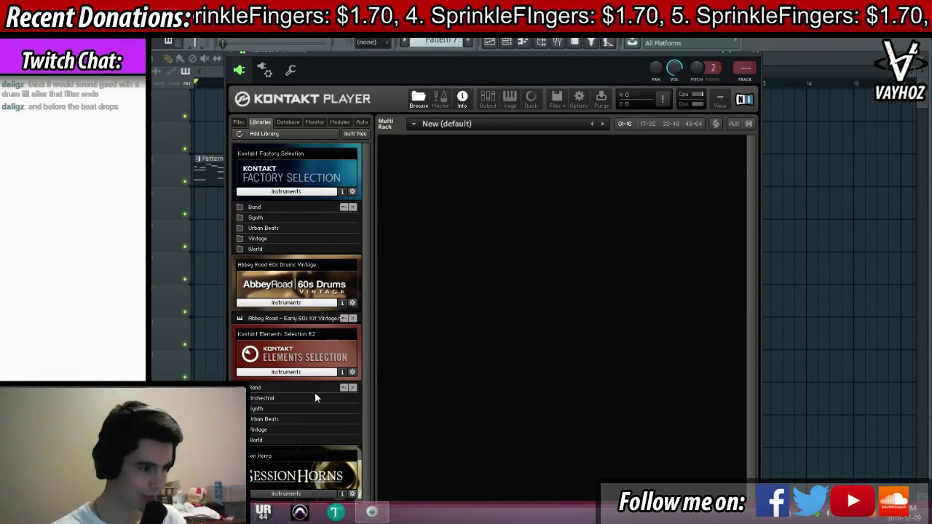
pyautogui.click(294, 401)
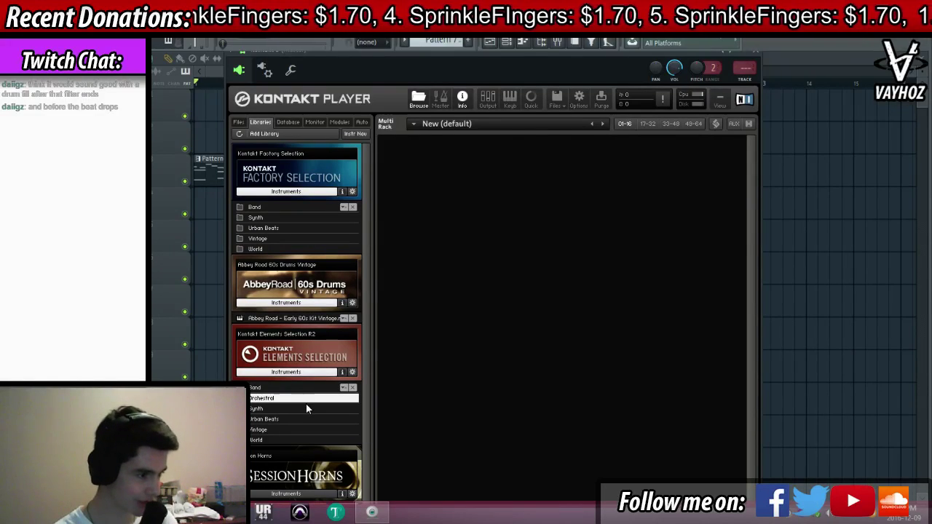
pyautogui.click(284, 421)
pyautogui.click(284, 431)
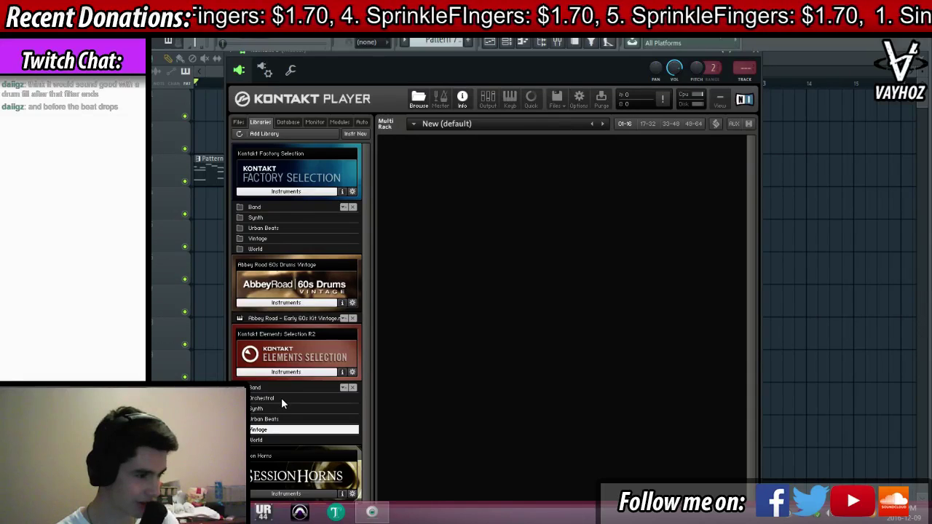
pyautogui.click(284, 421)
pyautogui.doubleClick(276, 439)
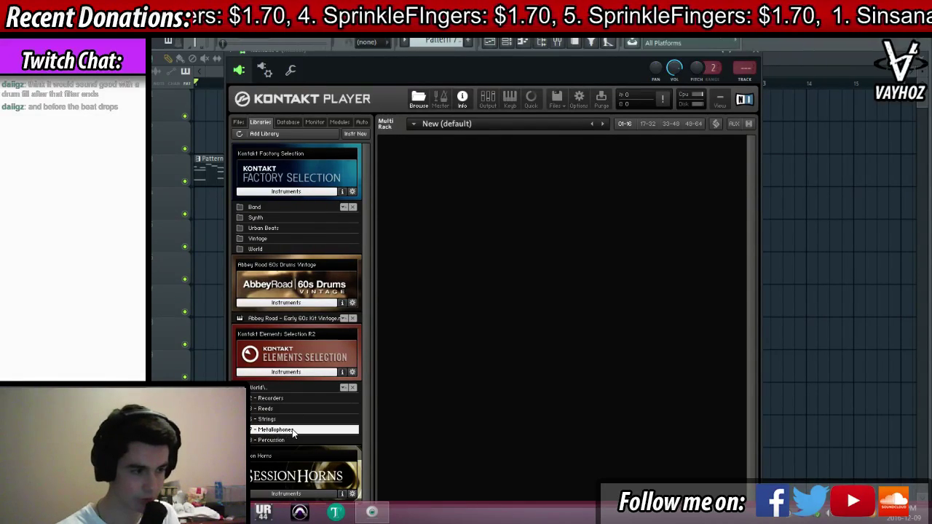
pyautogui.doubleClick(292, 429)
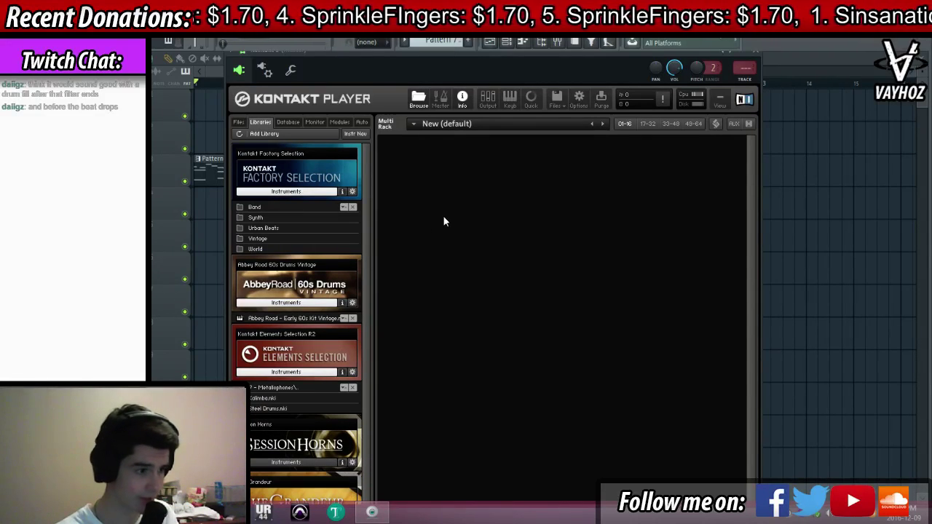
pyautogui.doubleClick(297, 399)
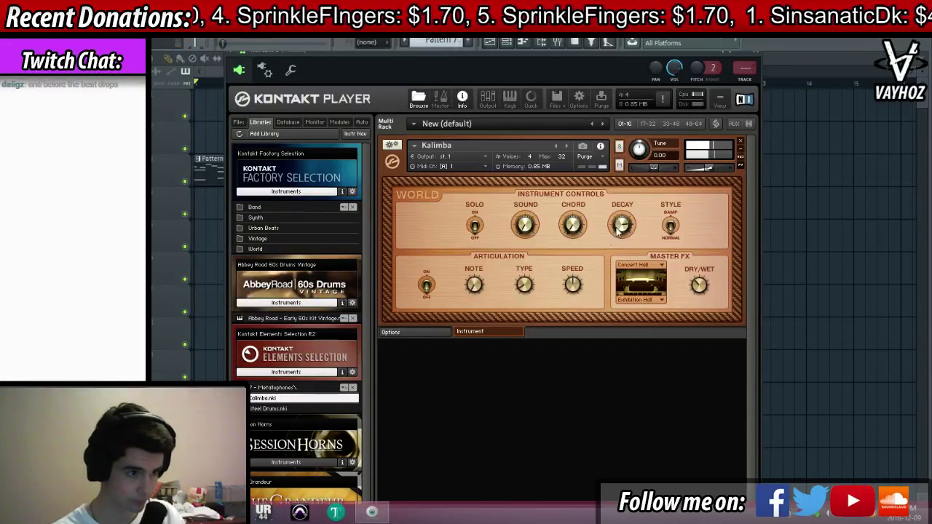
# Shorten the Kalimba's decay, set its chord control to Fifth and close the Kontakt window
pyautogui.moveTo(625, 231); pyautogui.dragTo(595, 258)
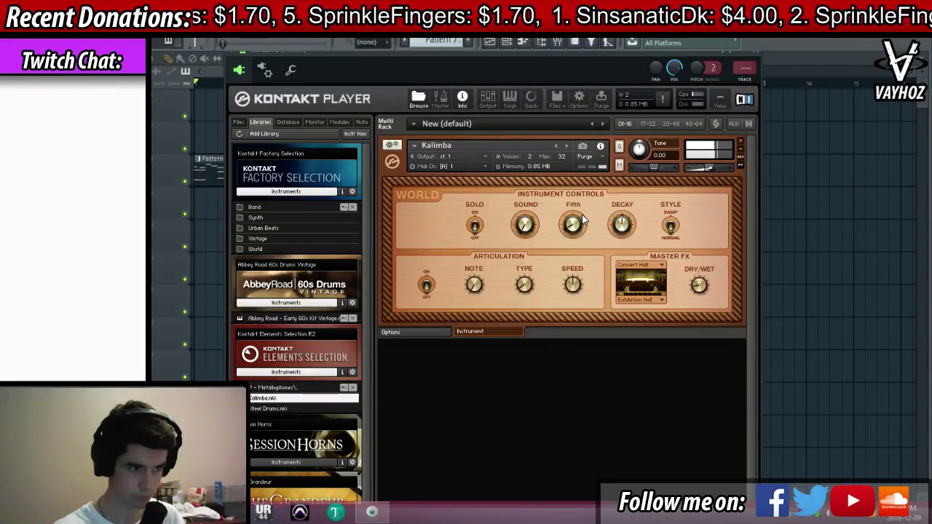
pyautogui.press('Escape')
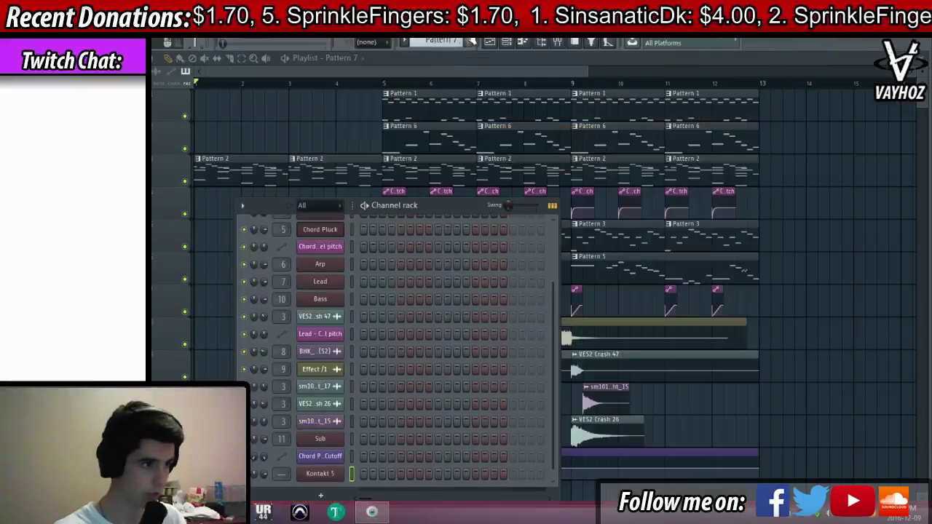
# Open the Kontakt 5 piano roll for Pattern 7 and draw three spaced C5 notes from the start of bar 1
pyautogui.rightClick(331, 474)
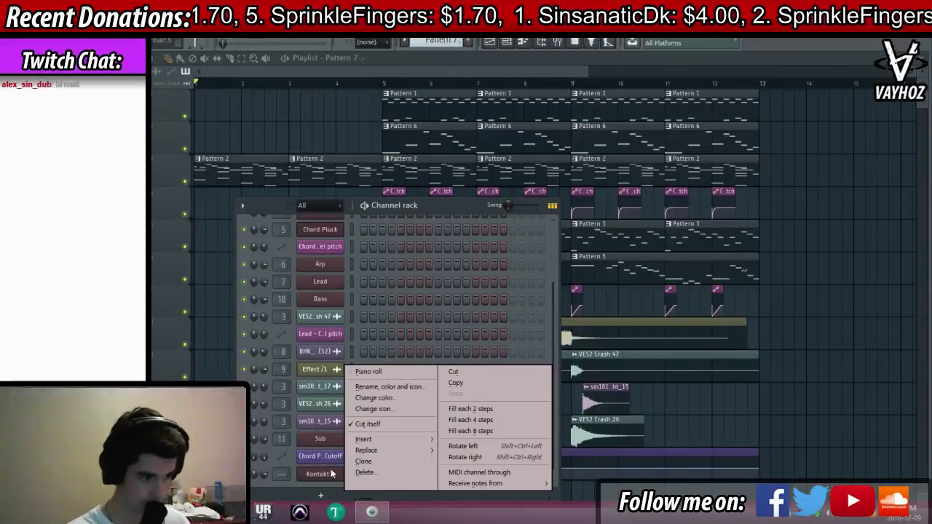
pyautogui.click(392, 371)
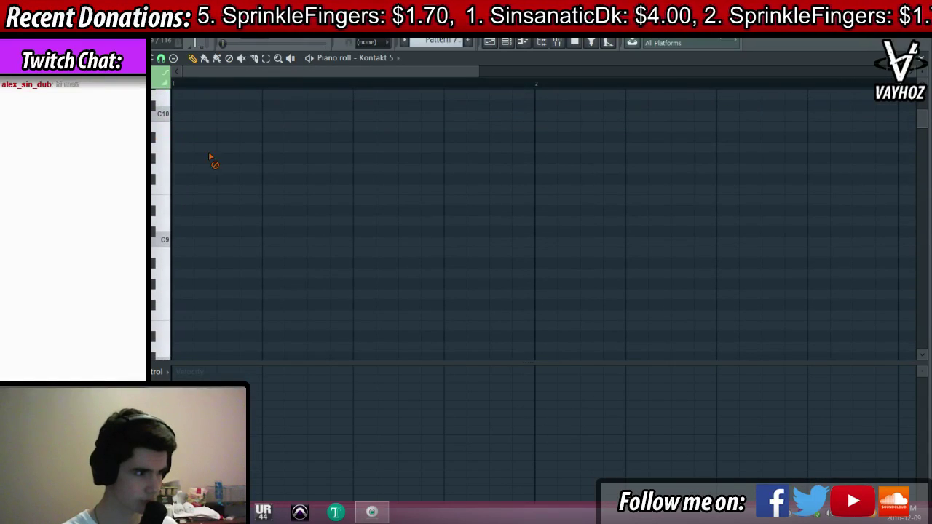
pyautogui.moveTo(199, 197); pyautogui.dragTo(185, 239)
pyautogui.scroll(-3, 200, 230)
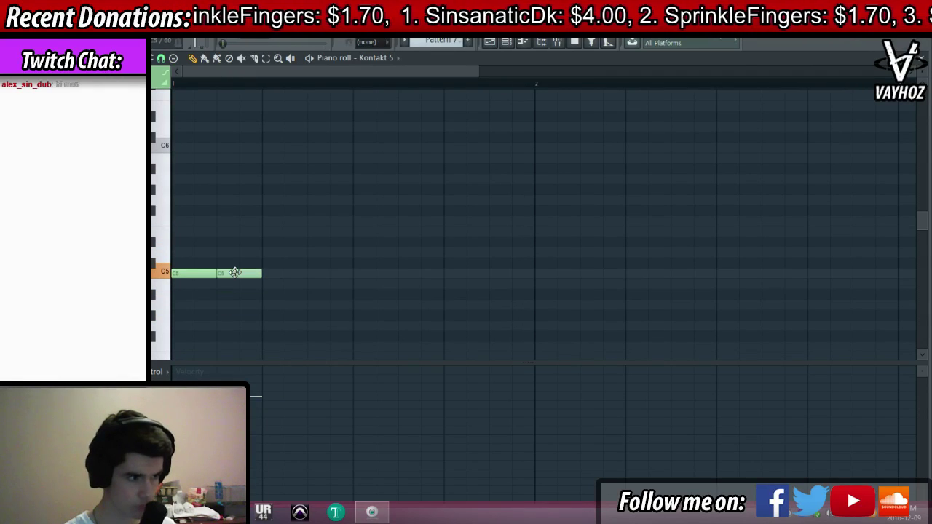
pyautogui.press('F5')
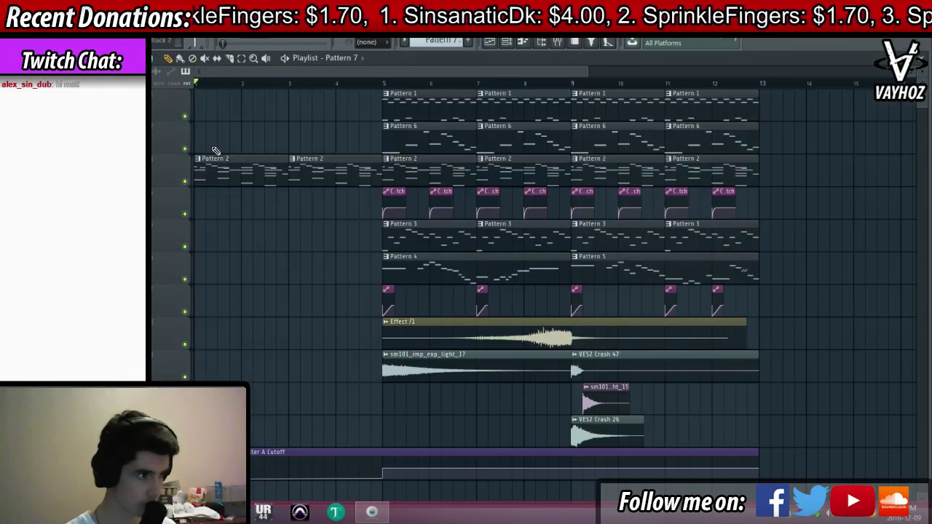
pyautogui.doubleClick(220, 136)
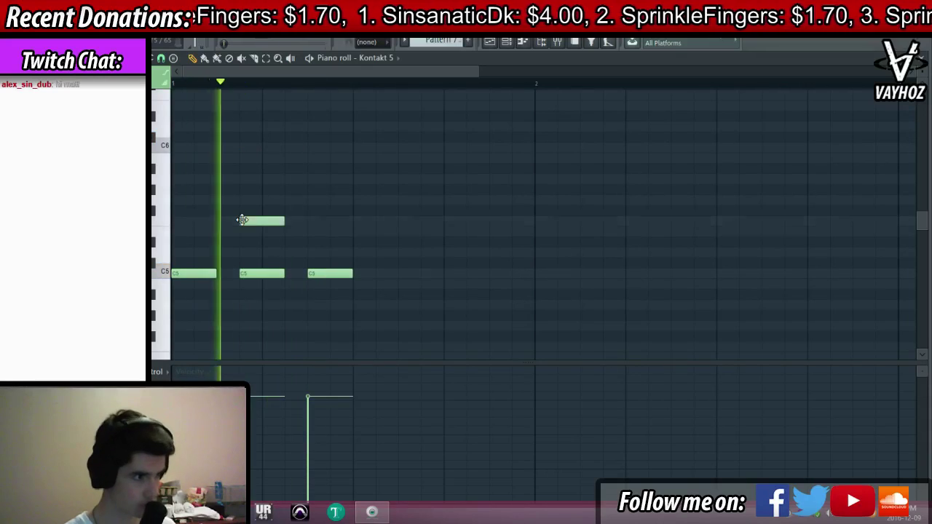
# Replace the last two C5 notes with a D5 and F5 pair, followed by three D#5 and G5 pairs up to bar 2
pyautogui.rightClick(325, 221)
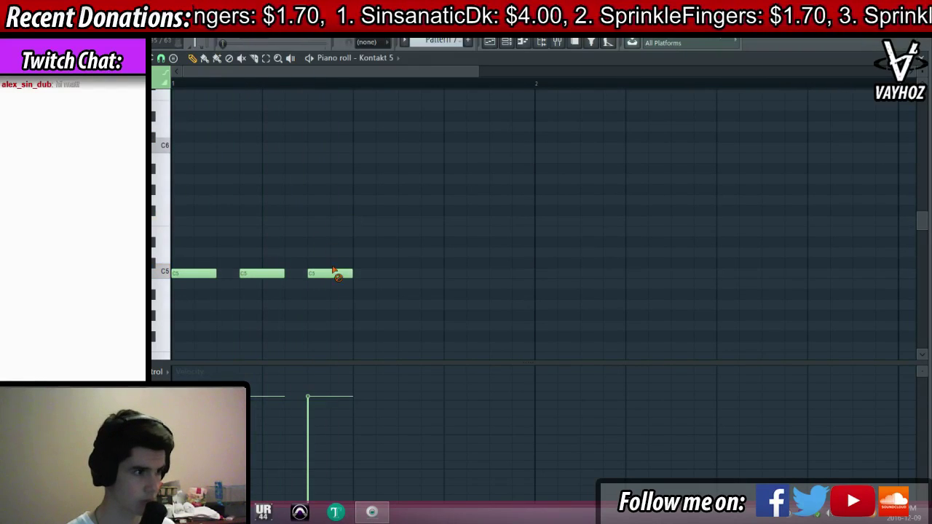
pyautogui.rightClick(332, 273)
pyautogui.rightClick(262, 273)
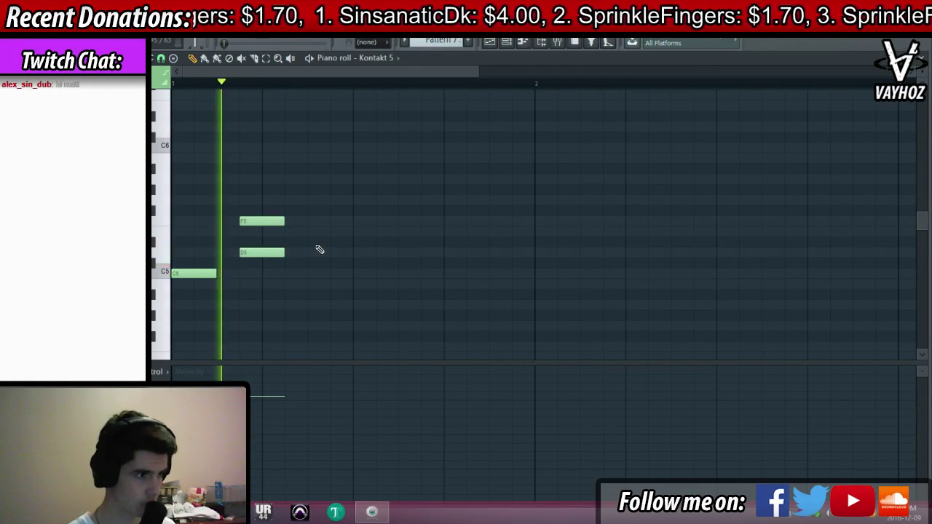
pyautogui.click(324, 220)
pyautogui.click(321, 241)
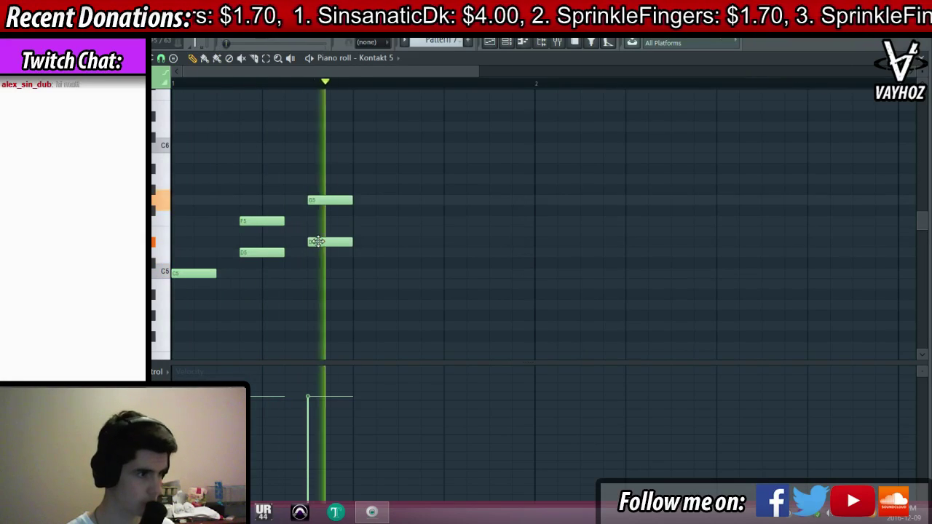
pyautogui.moveTo(377, 166)
pyautogui.mouseDown()
pyautogui.moveTo(322, 218)
pyautogui.moveTo(332, 239)
pyautogui.moveTo(522, 238)
pyautogui.moveTo(512, 240)
pyautogui.mouseUp()
pyautogui.keyDown('ctrl'); pyautogui.click(674, 276); pyautogui.keyUp('ctrl')
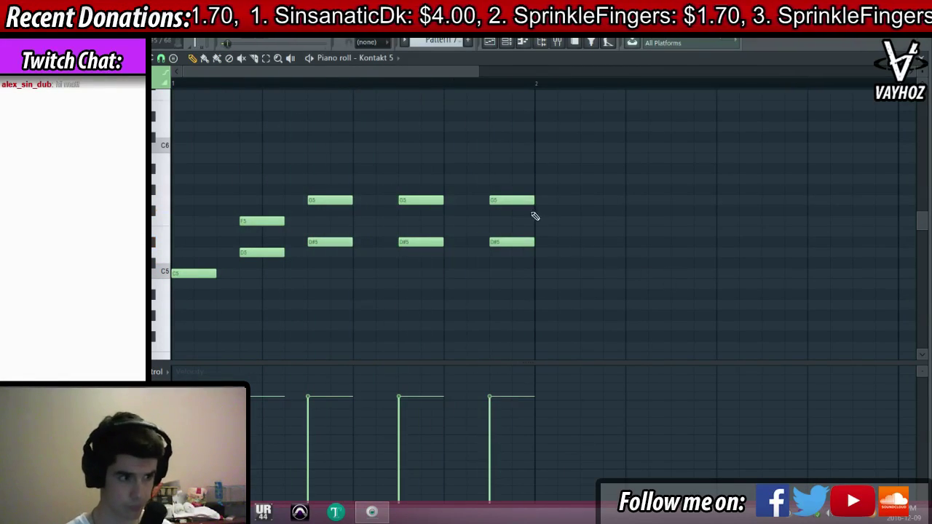
# Continue the melody with a C6 at the start of bar 2, followed by spaced D6 and D#6 notes
pyautogui.moveTo(516, 177); pyautogui.dragTo(565, 152)
pyautogui.scroll(-2, 561, 116)
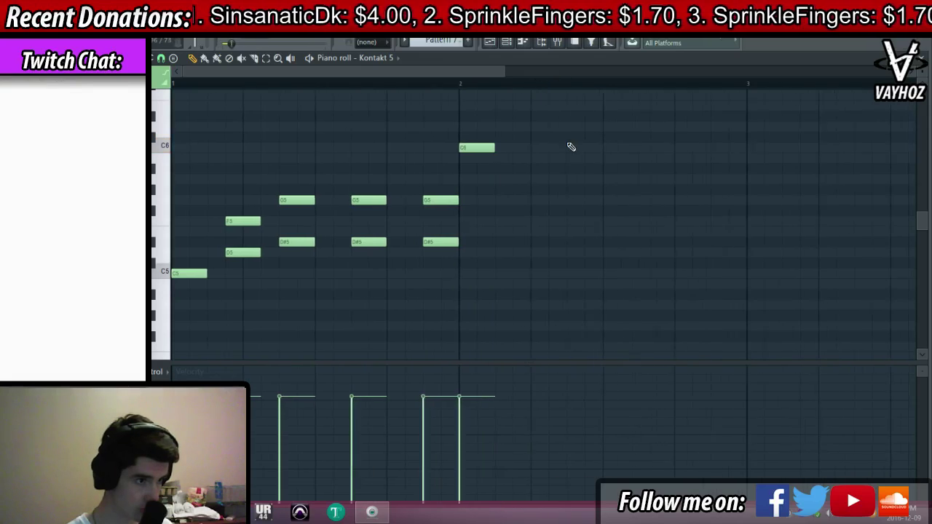
pyautogui.scroll(2, 553, 153)
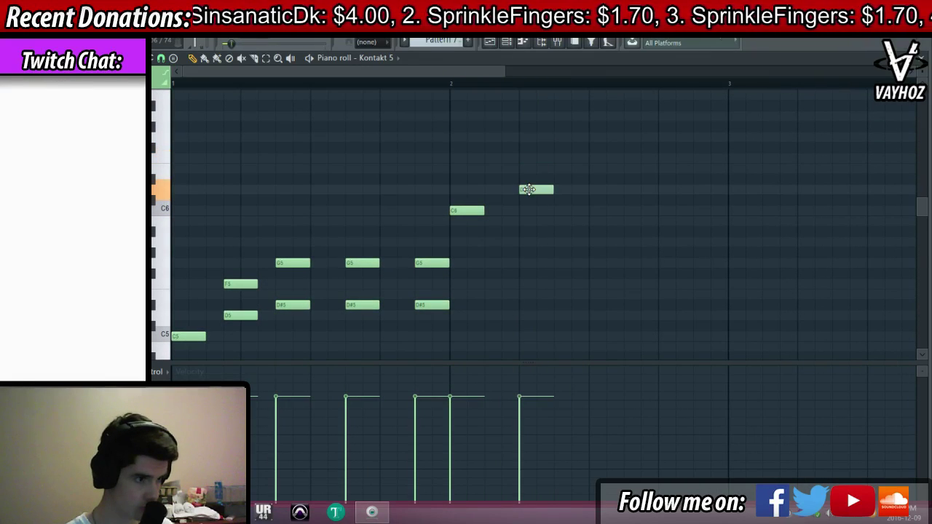
pyautogui.click(560, 179)
pyautogui.moveTo(549, 189); pyautogui.dragTo(532, 189)
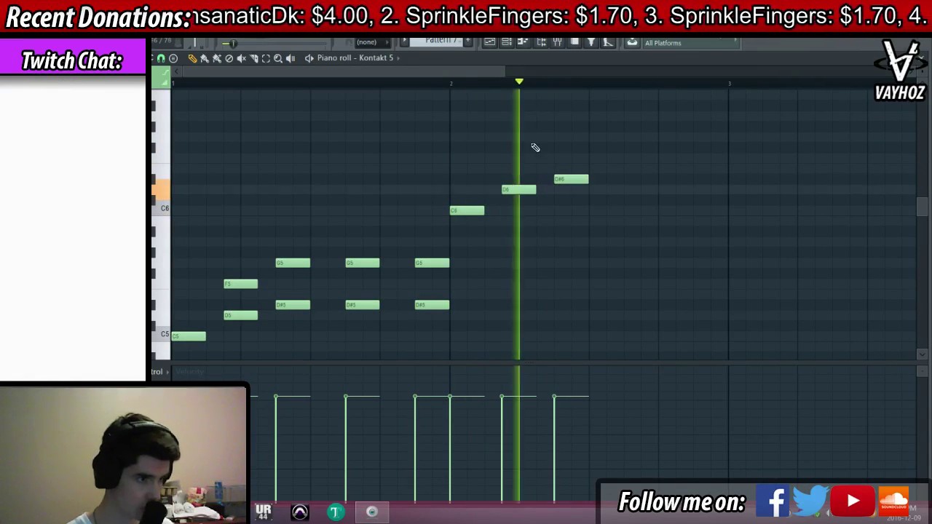
# Add an F6 above the D6 in bar 2 and complete three D#6 and G6 pairs up to bar 3
pyautogui.click(512, 136)
pyautogui.moveTo(510, 161); pyautogui.dragTo(510, 169)
pyautogui.moveTo(558, 147); pyautogui.dragTo(559, 137)
pyautogui.moveTo(614, 111); pyautogui.dragTo(704, 181)
pyautogui.keyDown('ctrl'); pyautogui.click(738, 214); pyautogui.keyUp('ctrl')
pyautogui.press('space')
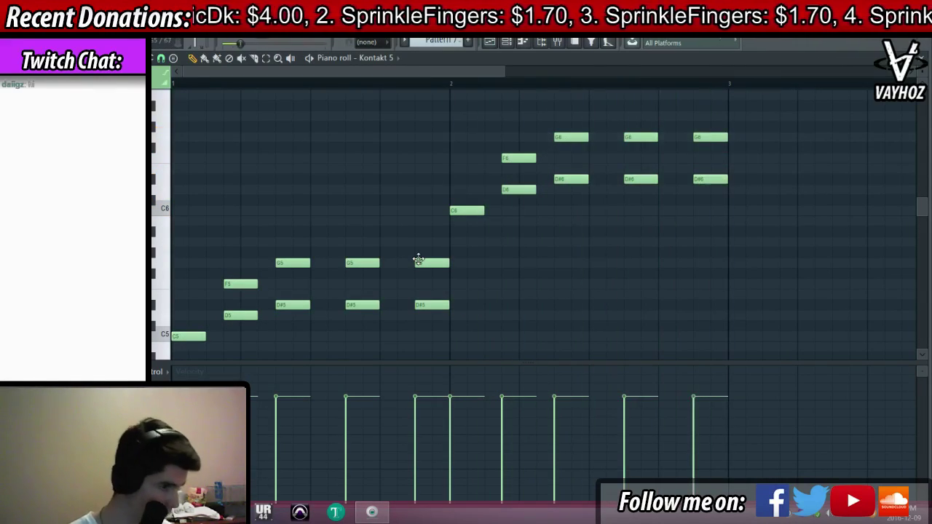
# Place a second Pattern 7 clip at bar 3 of the playlist and play the arrangement back
pyautogui.press('F5')
pyautogui.press('space')
pyautogui.click(293, 132)
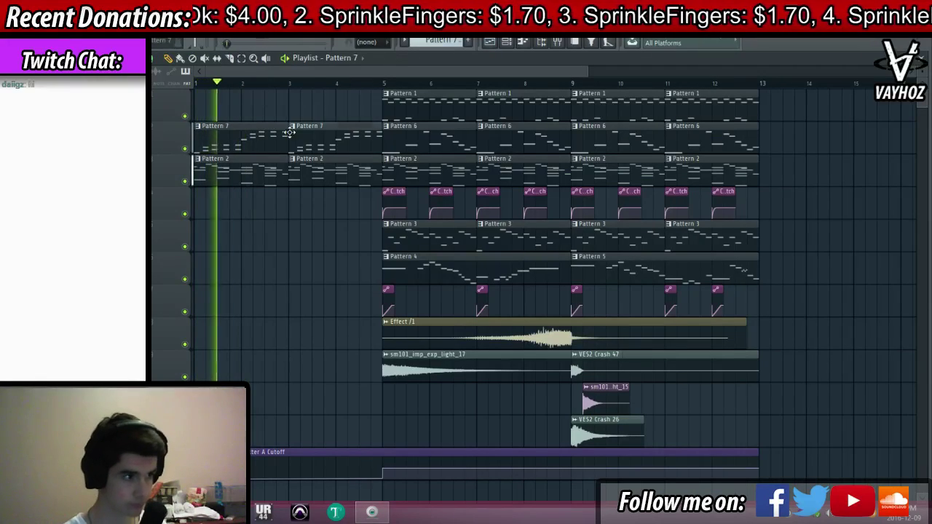
pyautogui.press('F6')
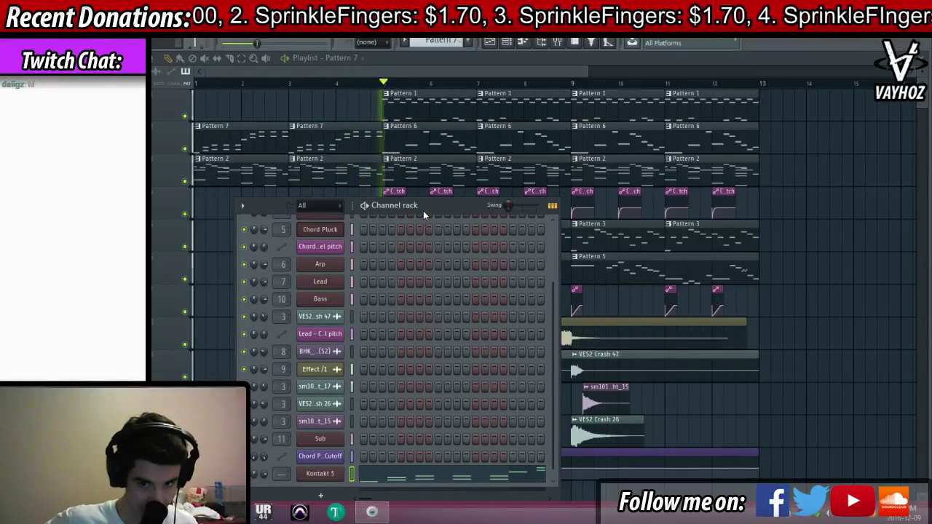
pyautogui.click(418, 161)
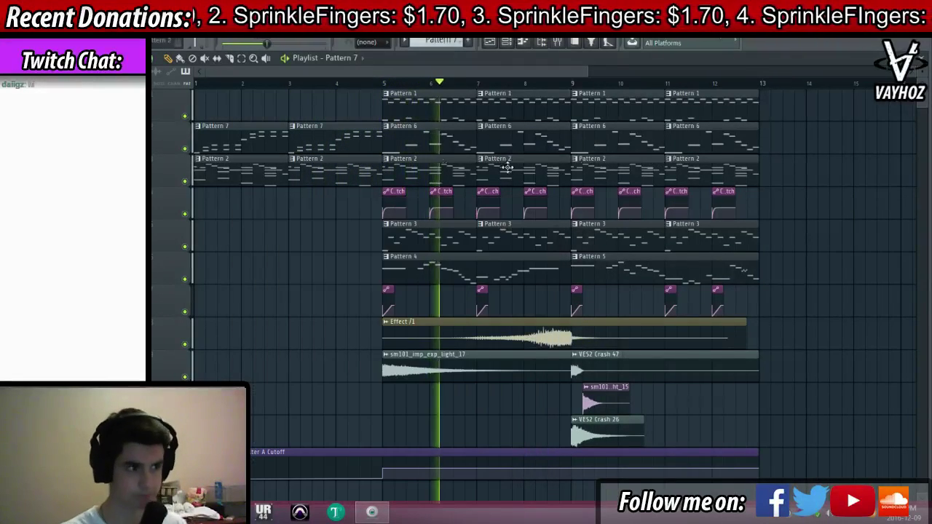
pyautogui.press('space')
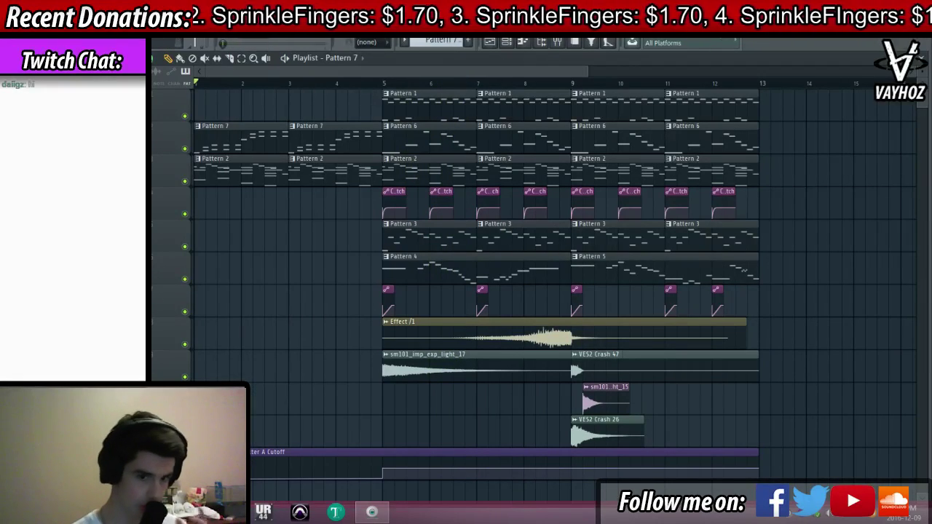
# Rename the Kontakt 5 channel to Kalimba and route it to mixer track 12
pyautogui.press('F6')
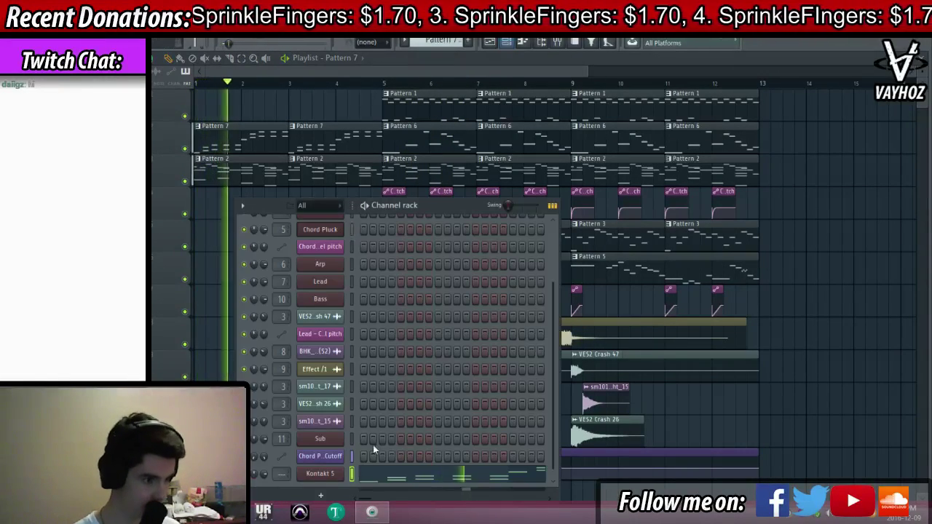
pyautogui.click(334, 475)
pyautogui.press('F2')
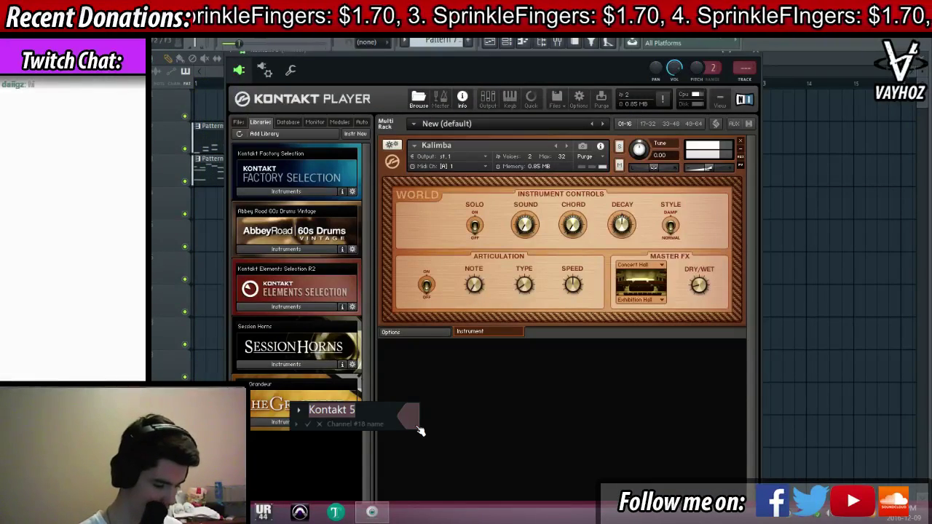
pyautogui.write('Kalimba')
pyautogui.press('Return')
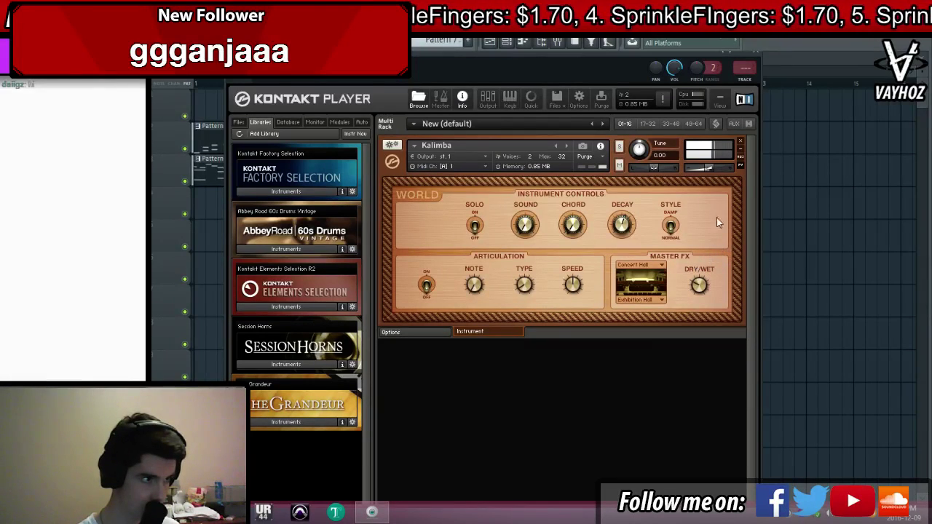
pyautogui.click(745, 76)
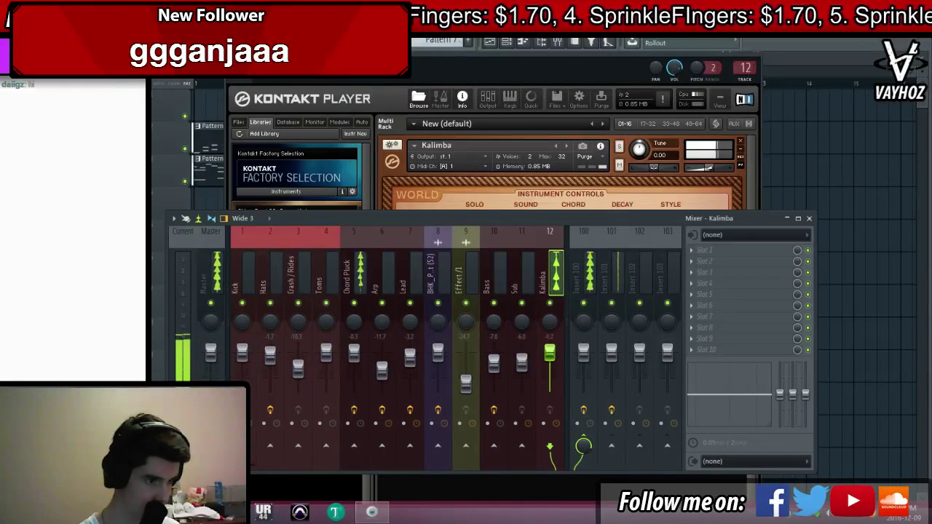
# Solo the Kalimba mixer track and load Edison into its first effect slot
pyautogui.press('F5')
pyautogui.press('F9')
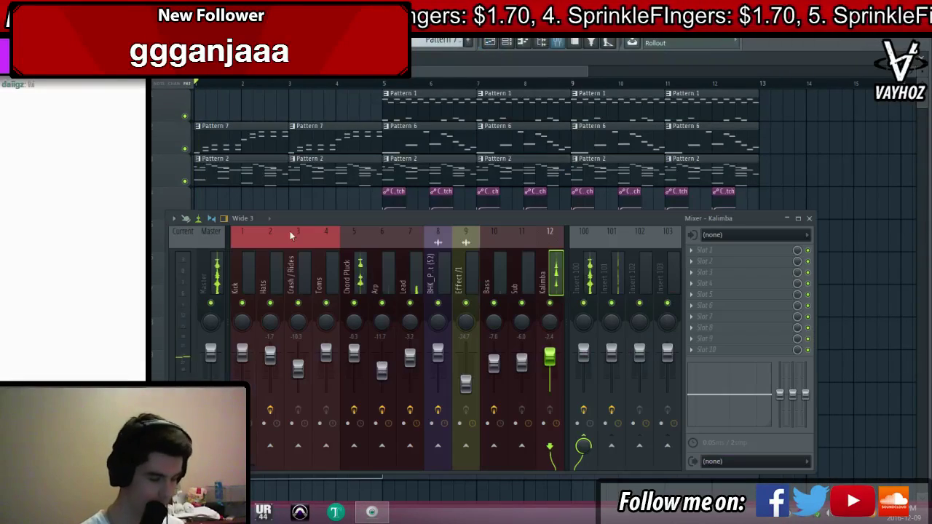
pyautogui.rightClick(551, 303)
pyautogui.press('space')
pyautogui.click(712, 253)
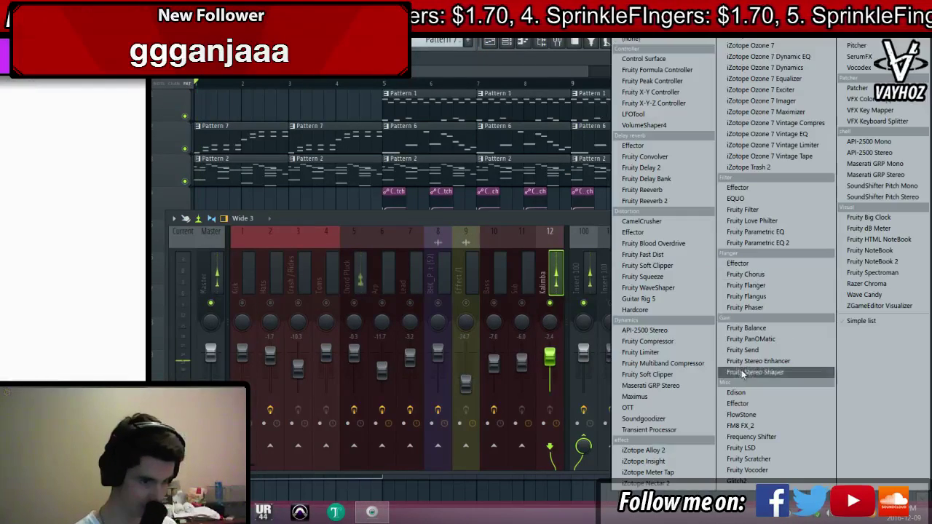
pyautogui.click(738, 394)
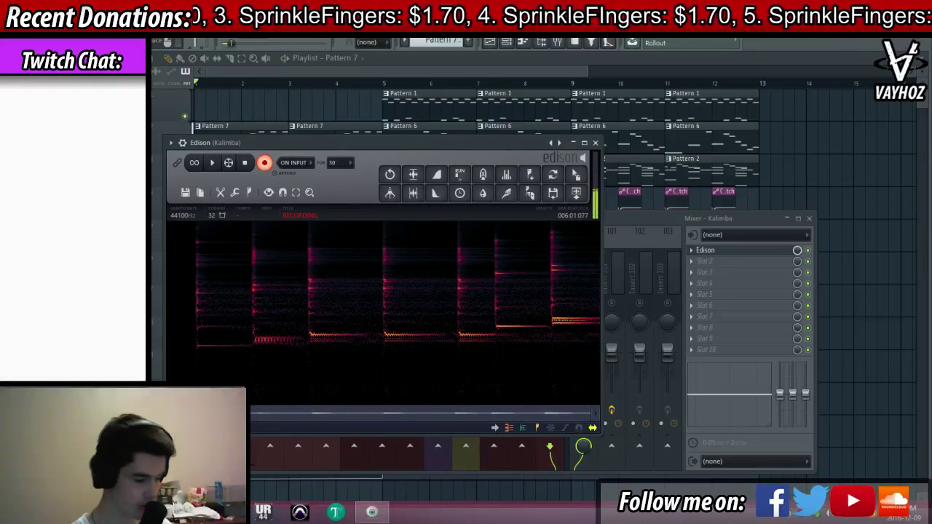
pyautogui.press('space')
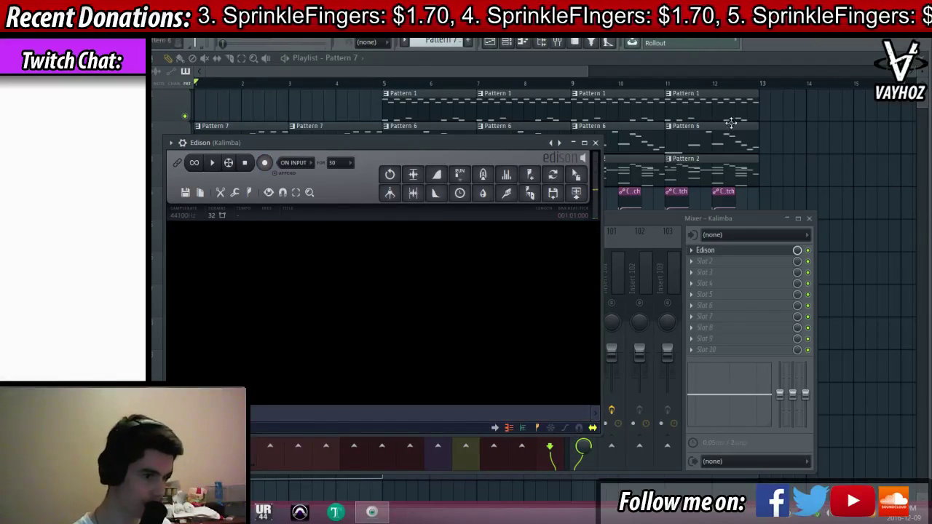
# Load Fruity Reeverb 2 into the Kalimba track's second effect slot and bypass it
pyautogui.click(704, 261)
pyautogui.click(688, 197)
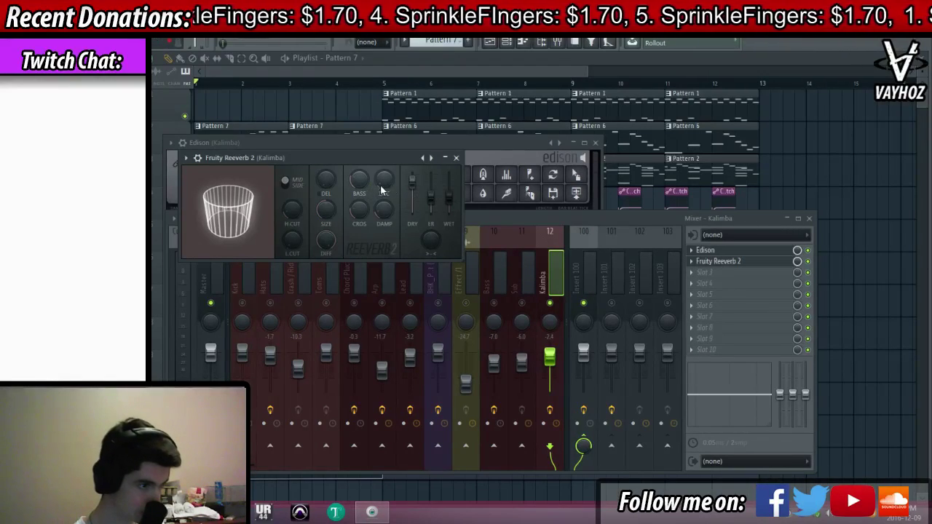
pyautogui.press('F12')
pyautogui.press('F9')
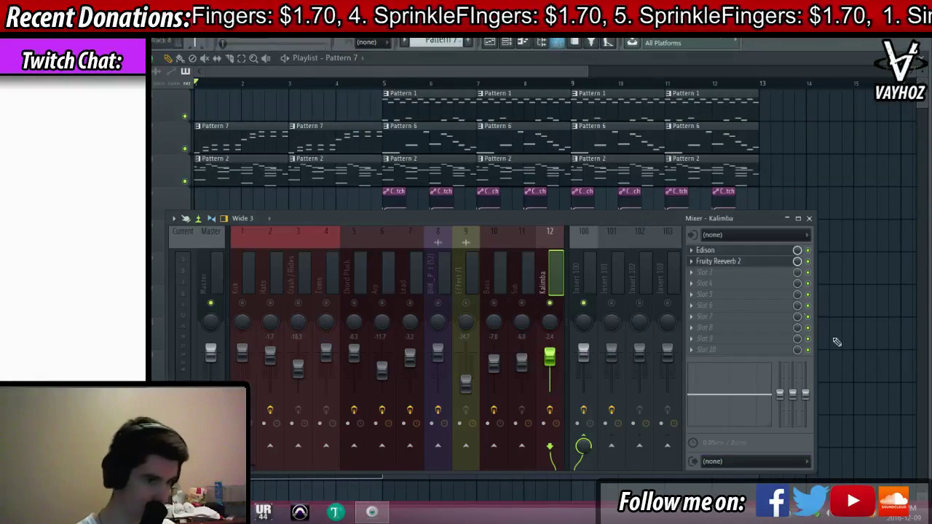
pyautogui.click(779, 256)
# Try to record the Kalimba into Edison and check its Kontakt instrument settings
pyautogui.click(770, 252)
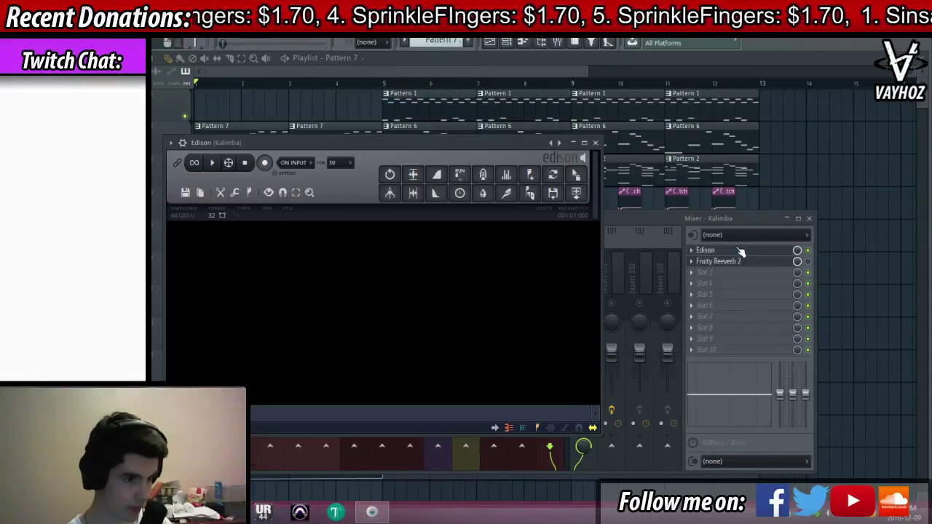
pyautogui.click(265, 162)
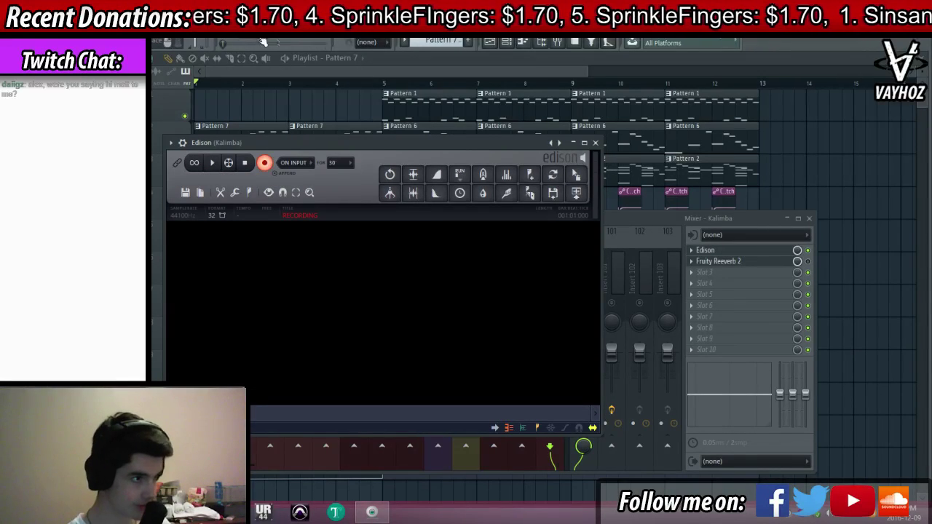
pyautogui.press('F12')
pyautogui.press('F6')
pyautogui.click(321, 474)
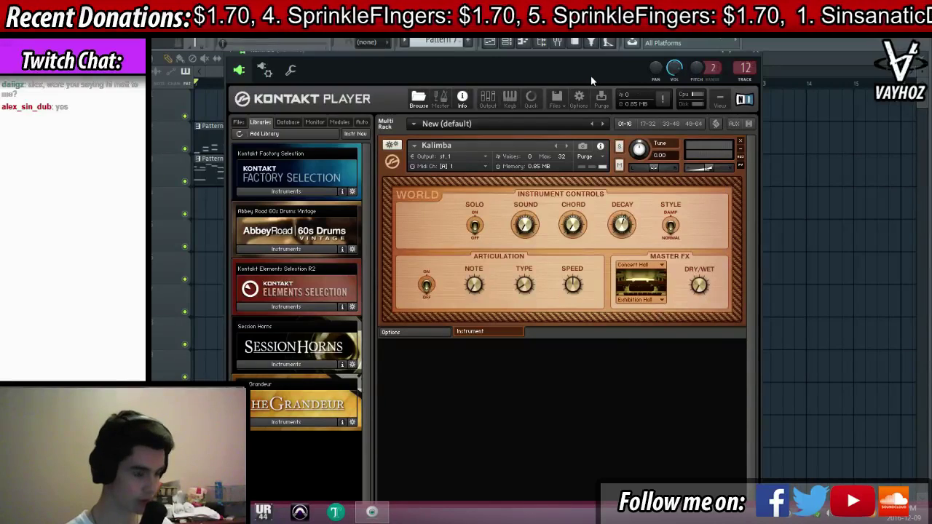
pyautogui.press('F9')
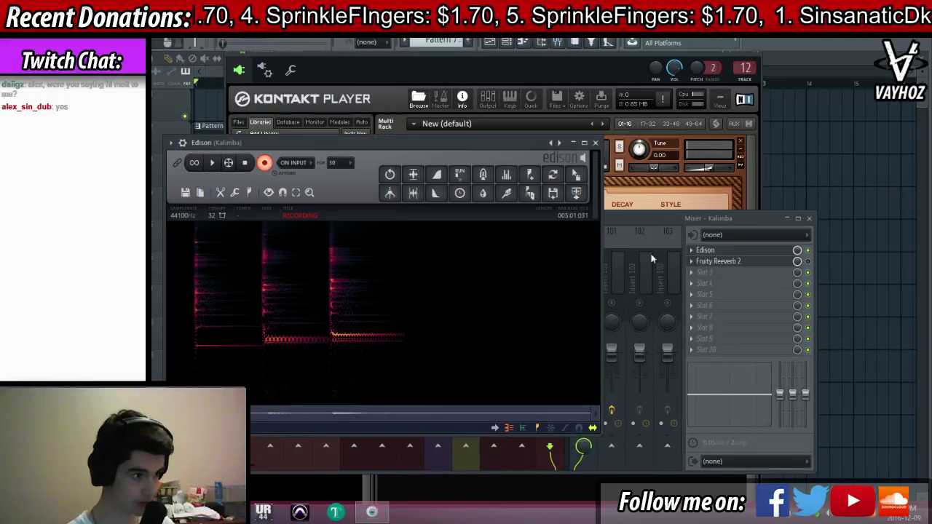
pyautogui.click(366, 223)
# Record a fresh take of the Kalimba melody in Edison, deleting the second Pattern 7 clip at bar 3
pyautogui.click(264, 162)
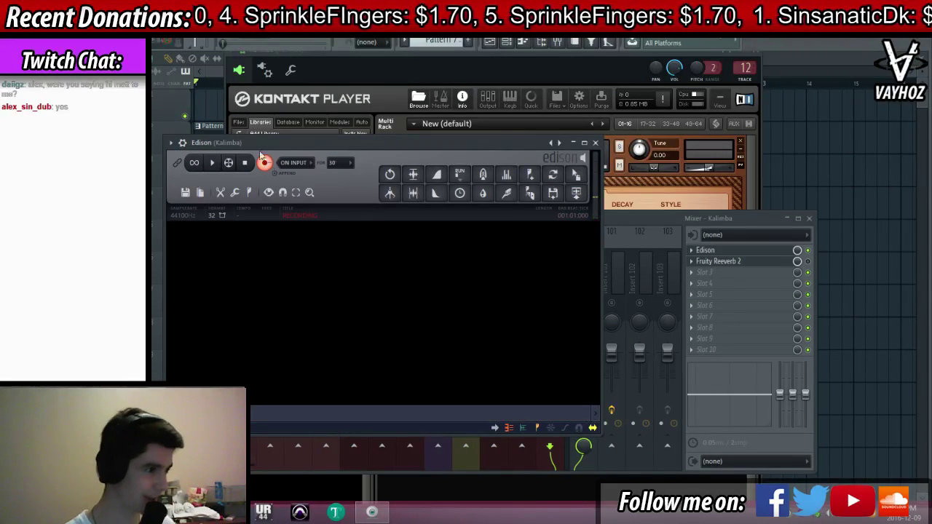
pyautogui.press('space')
pyautogui.rightClick(211, 112)
pyautogui.rightClick(319, 127)
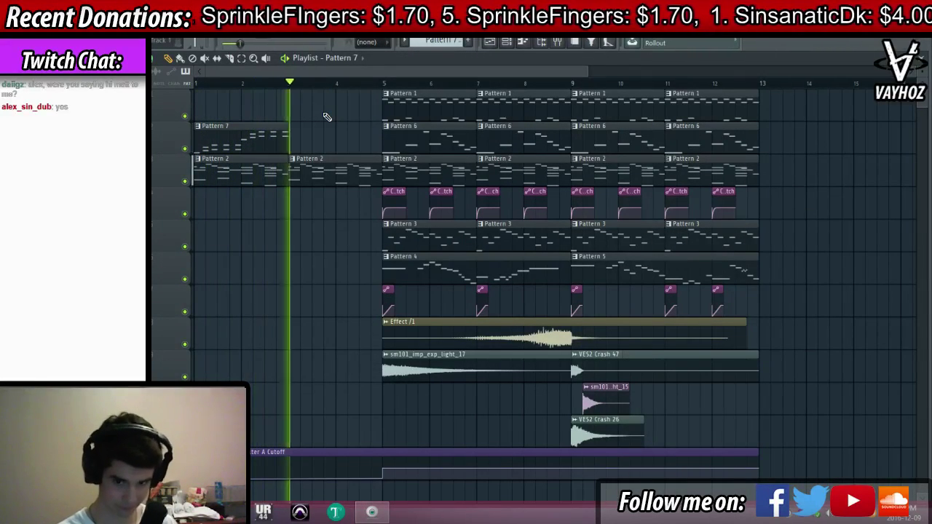
pyautogui.press('space')
pyautogui.press('F9')
pyautogui.click(717, 251)
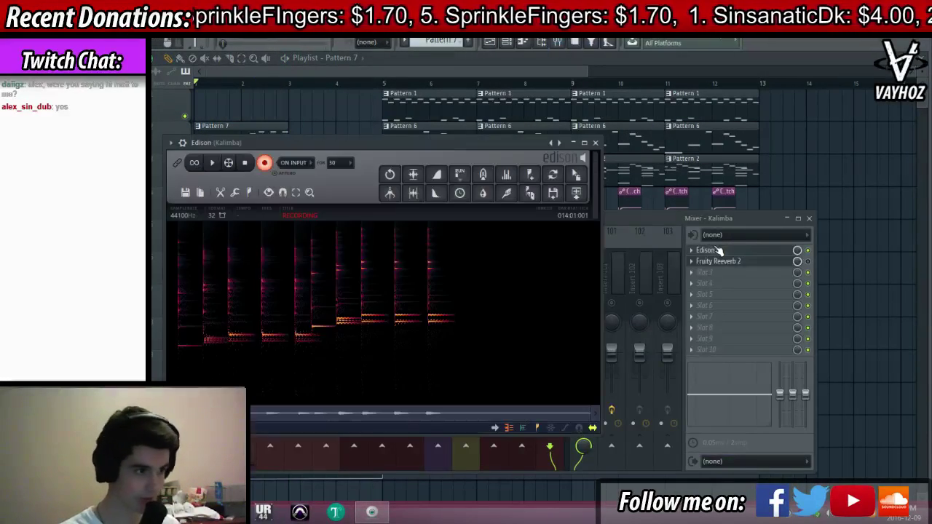
# Normalize and trim the whole Edison recording, and place it at bar 1 of the first playlist track
pyautogui.hotkey('ctrl', 'a')
pyautogui.click(414, 176)
pyautogui.press('space')
pyautogui.click(417, 195)
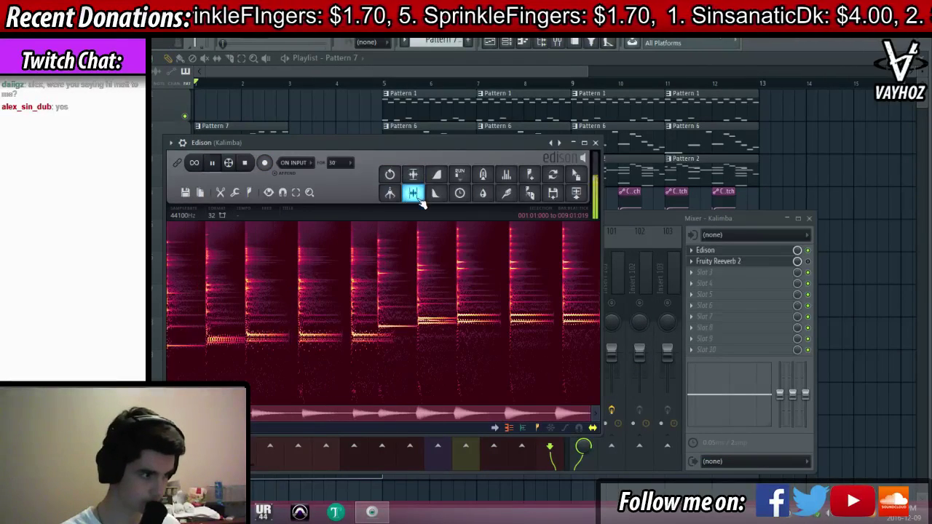
pyautogui.moveTo(575, 174); pyautogui.dragTo(215, 113)
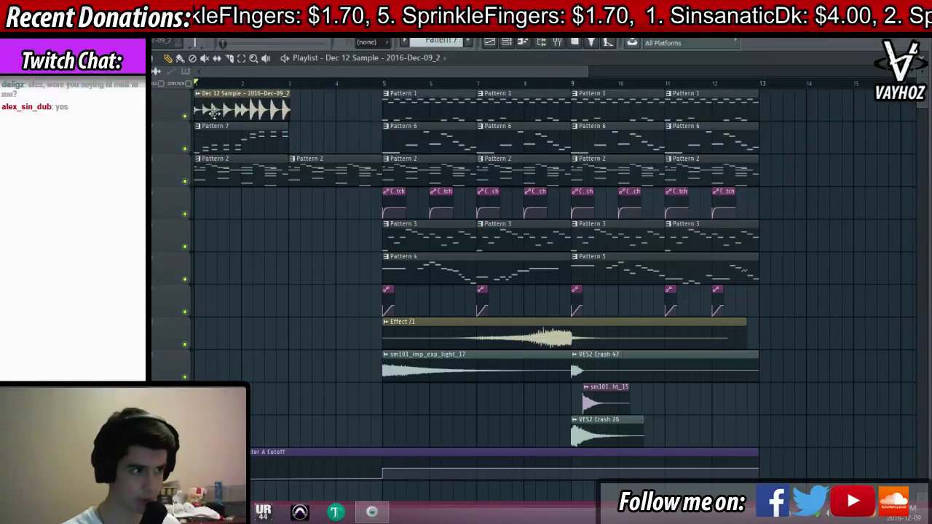
# Delete the remaining Pattern 7 clip at bar 1 and reverse the recorded sample above it
pyautogui.rightClick(258, 134)
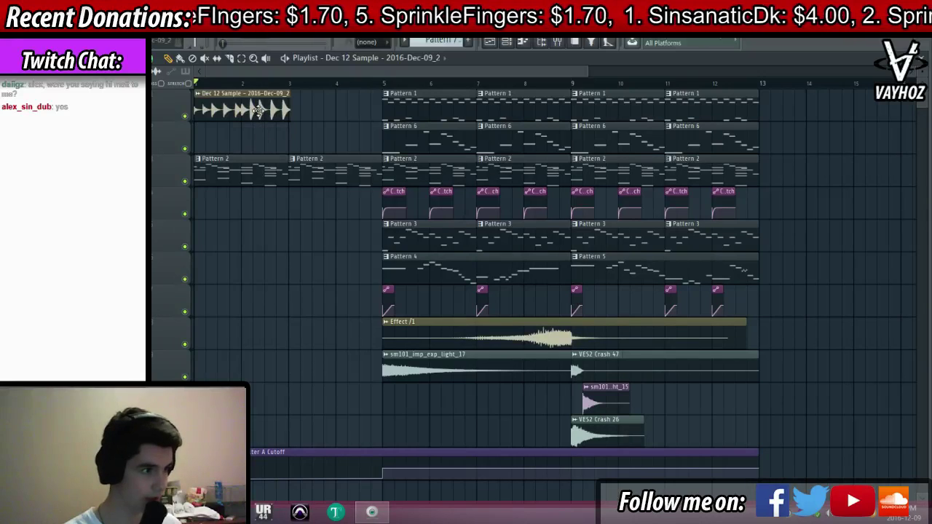
pyautogui.doubleClick(259, 111)
pyautogui.click(356, 292)
pyautogui.press('Escape')
# Slip the audio inside the reversed sample clip earlier so its final peak lines up with bar 3
pyautogui.scroll(4, 281, 90)
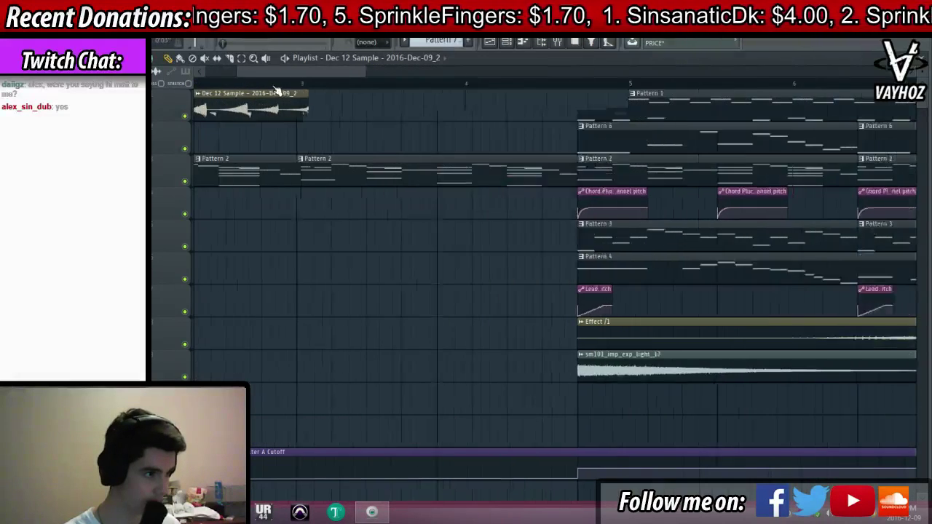
pyautogui.scroll(2, 280, 88)
pyautogui.scroll(5, 348, 75)
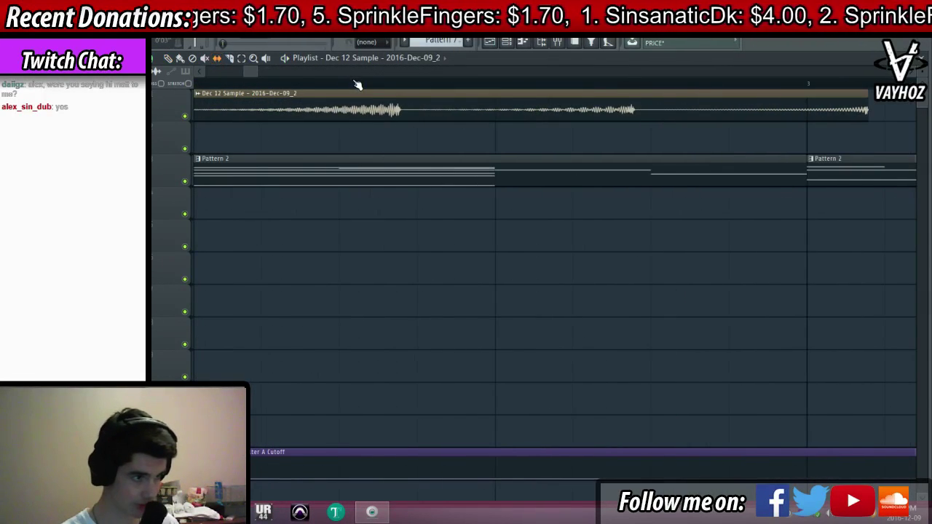
pyautogui.hscroll(-5, 348, 76)
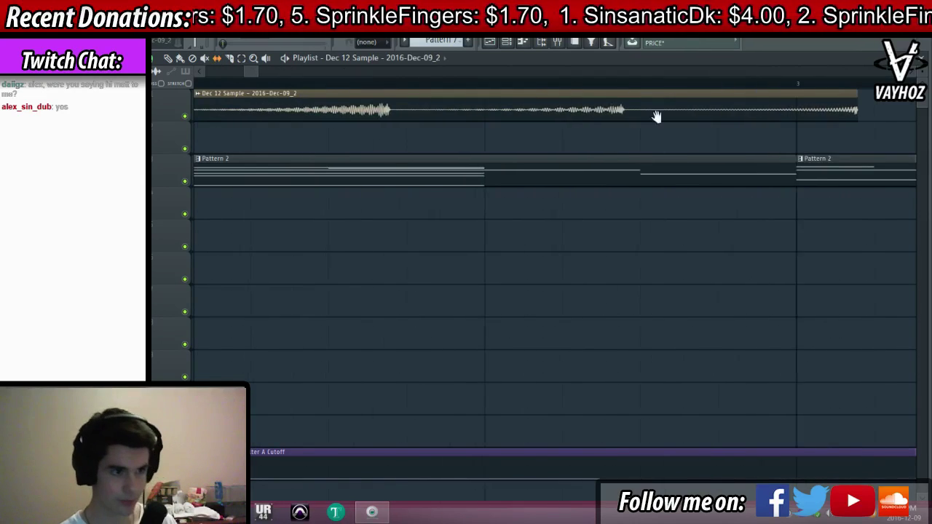
pyautogui.hscroll(2, 656, 119)
pyautogui.moveTo(633, 120); pyautogui.dragTo(576, 122)
pyautogui.scroll(2, 605, 102)
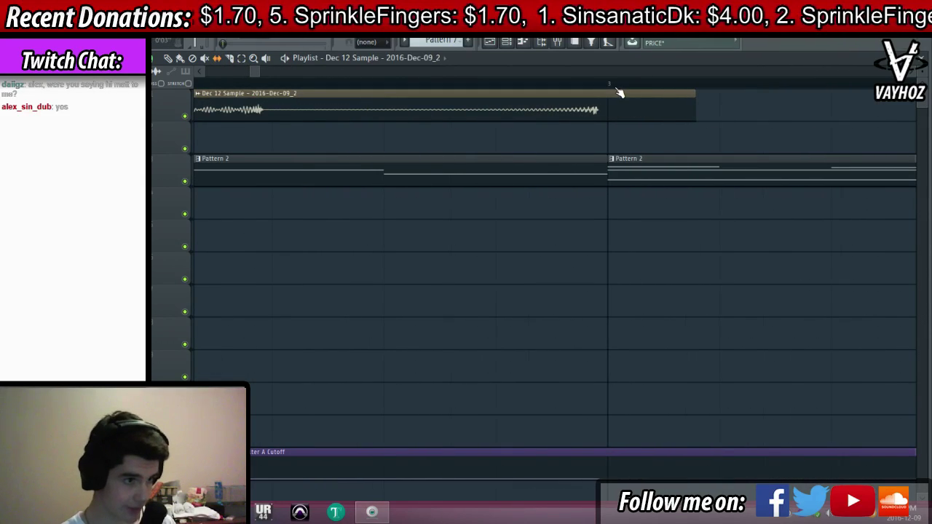
pyautogui.click(603, 82)
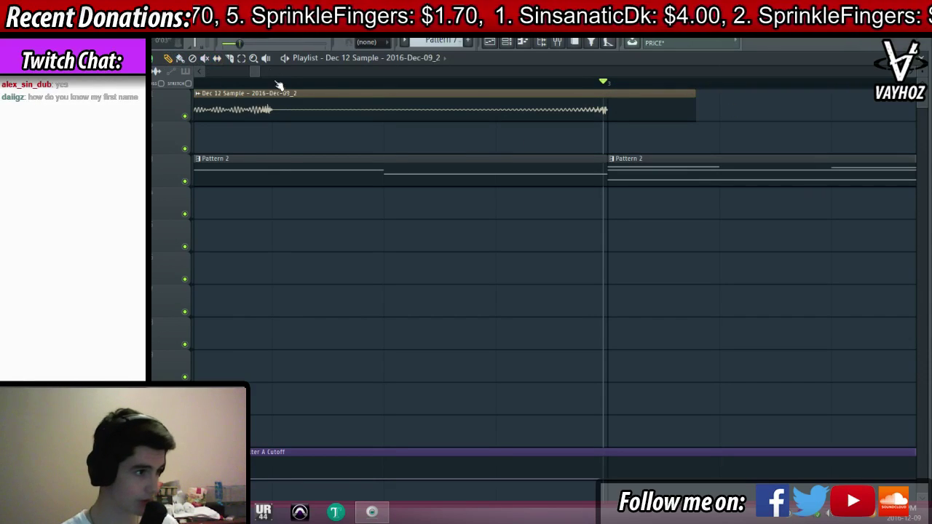
# Trim the end of the reversed sample clip to bar 3 and return the playhead to the song start
pyautogui.moveTo(626, 129); pyautogui.dragTo(623, 96)
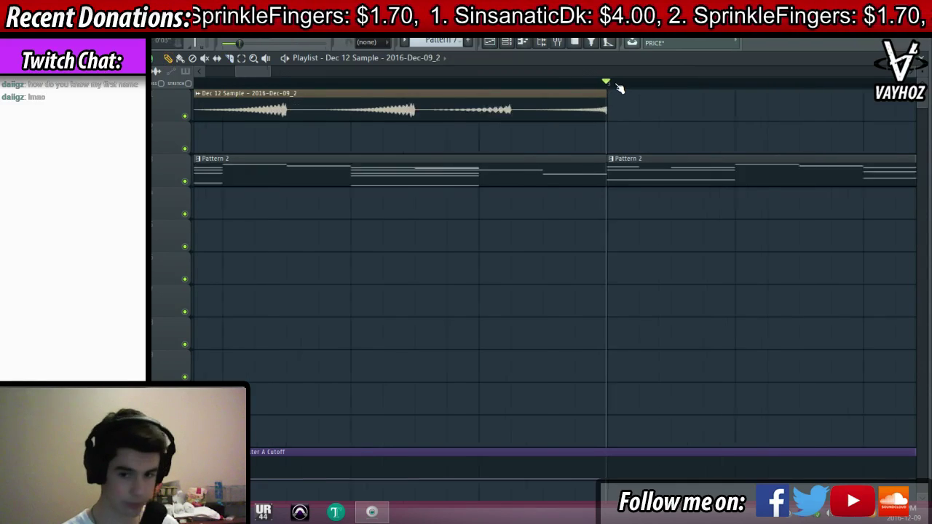
pyautogui.scroll(-1, 620, 90)
pyautogui.click(246, 83)
pyautogui.moveTo(246, 86); pyautogui.dragTo(195, 85)
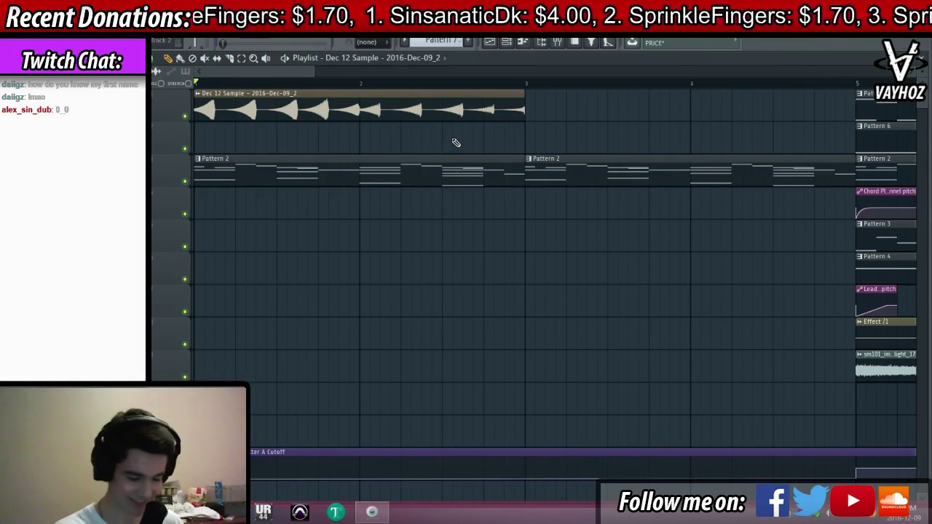
# Rename the reversed sample's channel to Kalimba and route it to mixer track 12
pyautogui.doubleClick(391, 115)
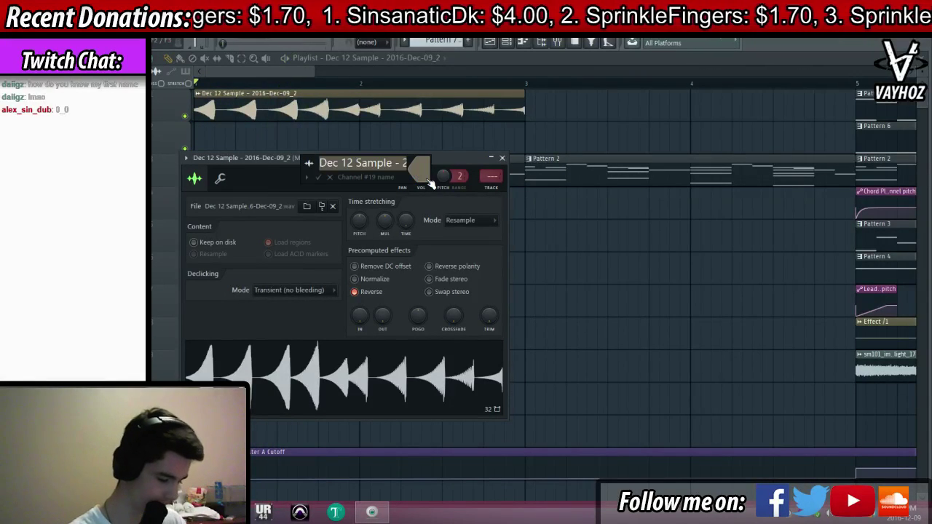
pyautogui.write('Kalimba')
pyautogui.press('Return')
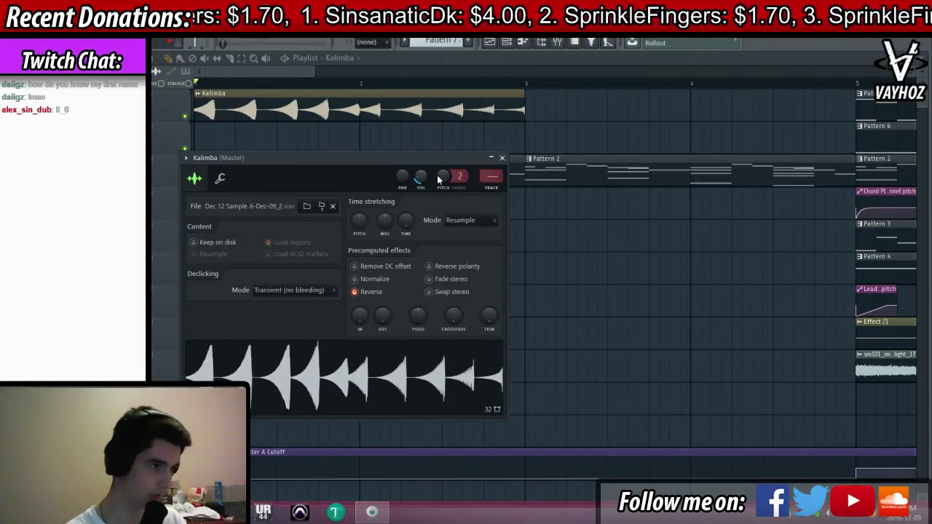
pyautogui.press('F9')
pyautogui.moveTo(493, 180); pyautogui.dragTo(505, 166)
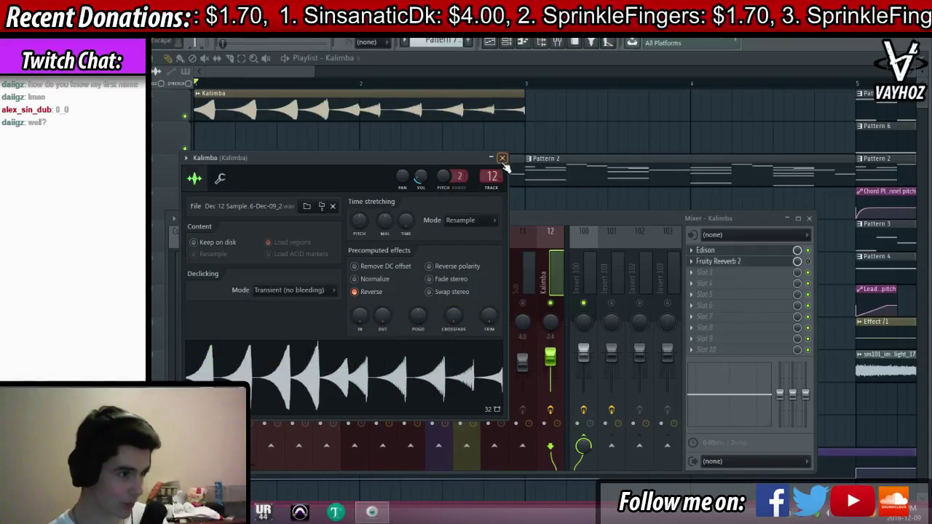
# Re-enable Fruity Reeverb 2 on the Kalimba mixer track and move it above Edison in the effect chain
pyautogui.click(807, 261)
pyautogui.click(782, 252)
pyautogui.click(766, 262)
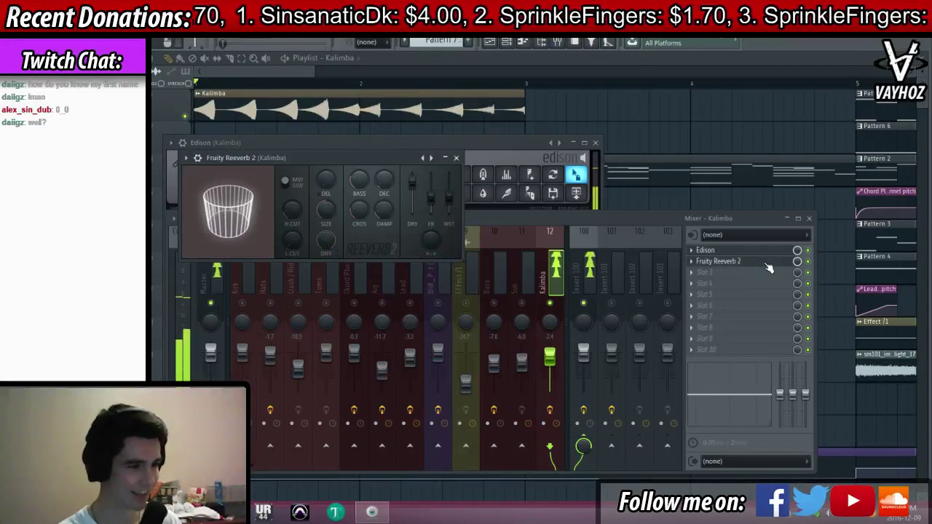
pyautogui.click(745, 252)
pyautogui.click(747, 262)
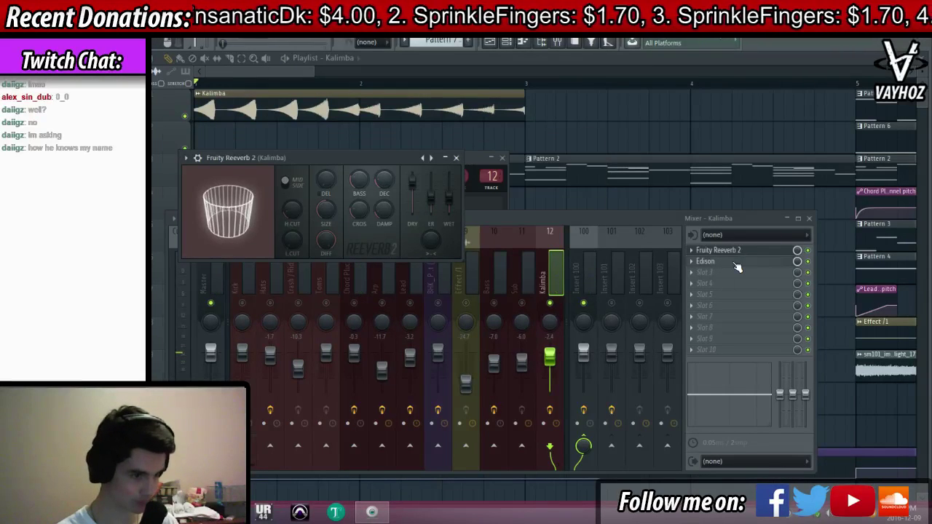
# Record the playback of the reversed Kalimba clip with its reverb into Edison
pyautogui.click(737, 262)
pyautogui.press('space')
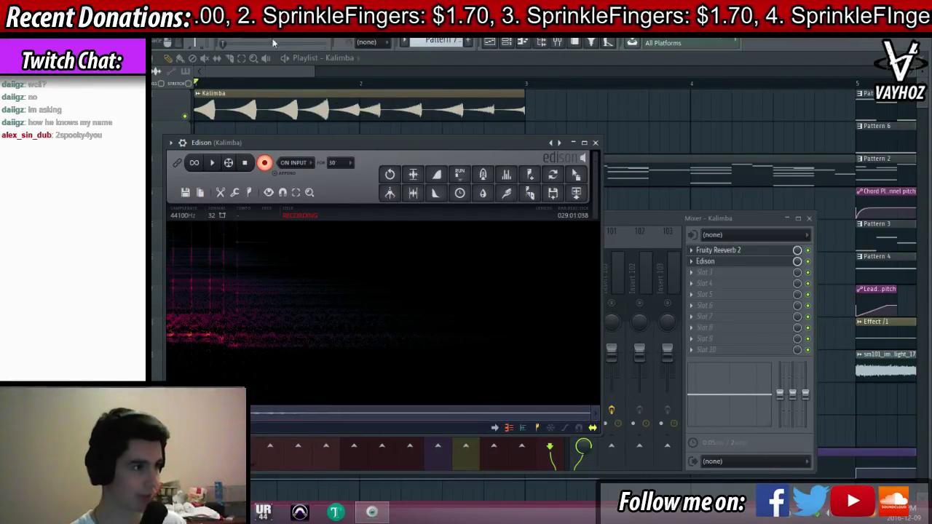
pyautogui.press('space')
pyautogui.moveTo(338, 141); pyautogui.dragTo(345, 132)
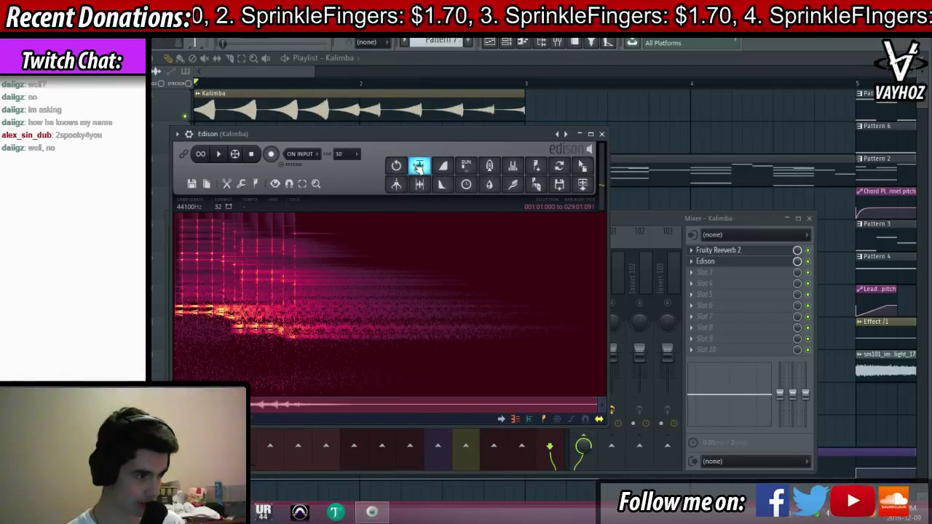
# Place the Edison recording at bar 1 of the second playlist track, replacing the old Kalimba clip, and reverse the new sample
pyautogui.moveTo(514, 185); pyautogui.dragTo(263, 150)
pyautogui.rightClick(328, 108)
pyautogui.doubleClick(352, 138)
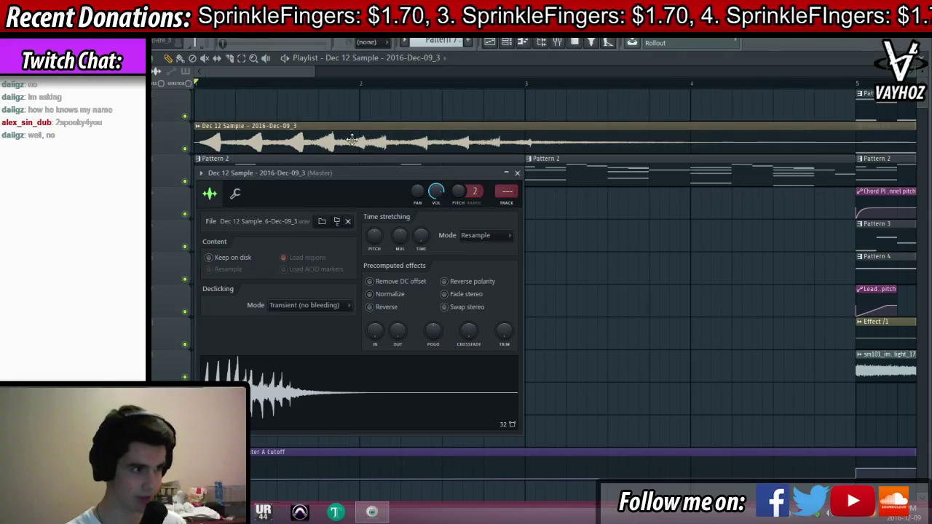
pyautogui.click(370, 306)
pyautogui.rightClick(630, 305)
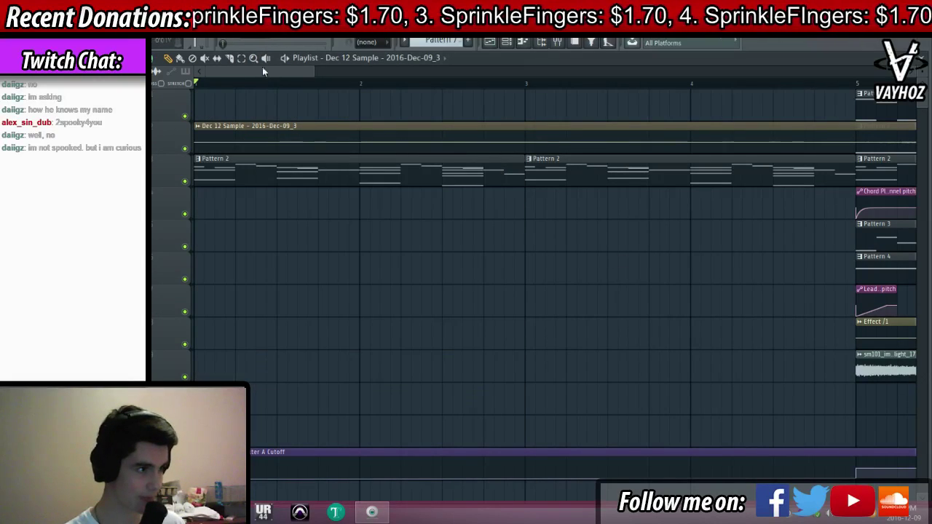
# Slip the audio inside the new sample clip earlier so its peaks fill bars 1 and 2, and audition it soloed
pyautogui.click(217, 58)
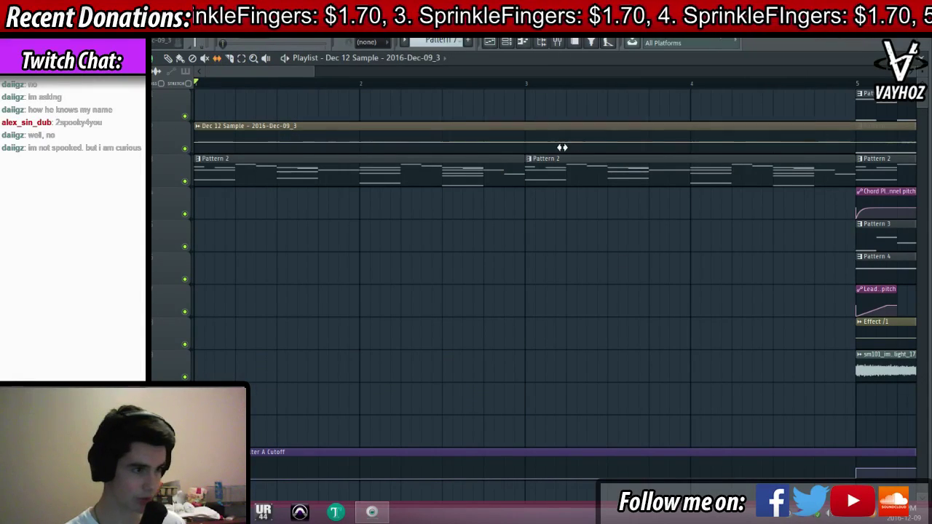
pyautogui.moveTo(562, 148); pyautogui.dragTo(280, 142)
pyautogui.scroll(5, 205, 83)
pyautogui.rightClick(186, 148)
pyautogui.press('space')
pyautogui.press('space')
pyautogui.press('space')
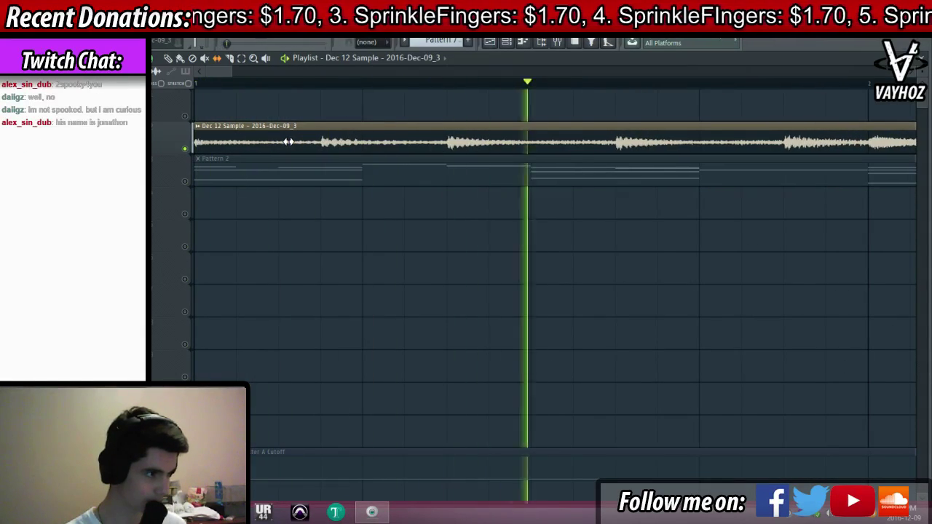
# Route the new sample's channel to mixer track 12 and play it through the Kalimba track
pyautogui.doubleClick(365, 138)
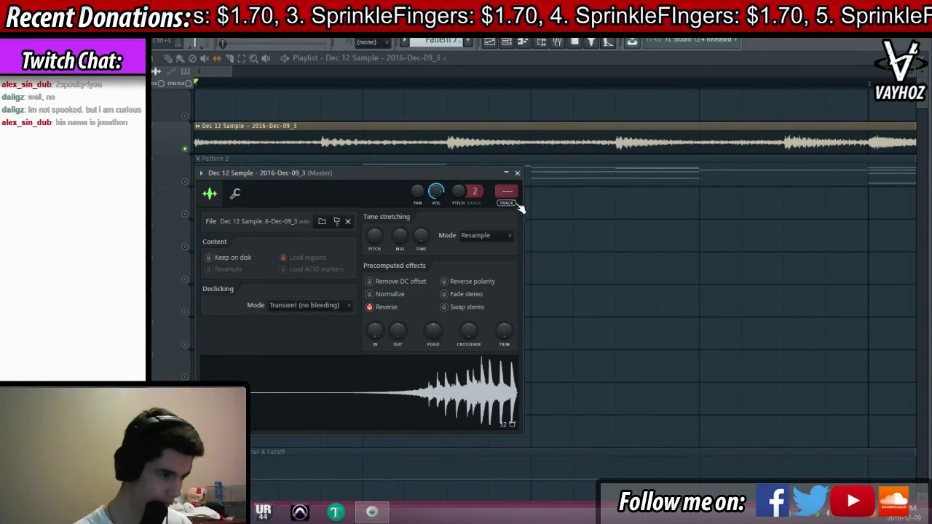
pyautogui.moveTo(506, 192); pyautogui.dragTo(506, 175)
pyautogui.moveTo(508, 191); pyautogui.dragTo(508, 186)
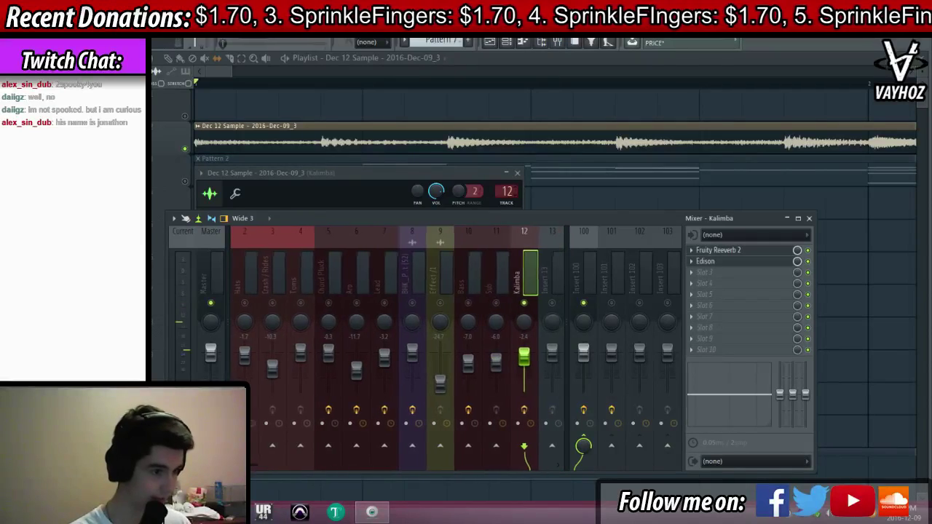
pyautogui.press('space')
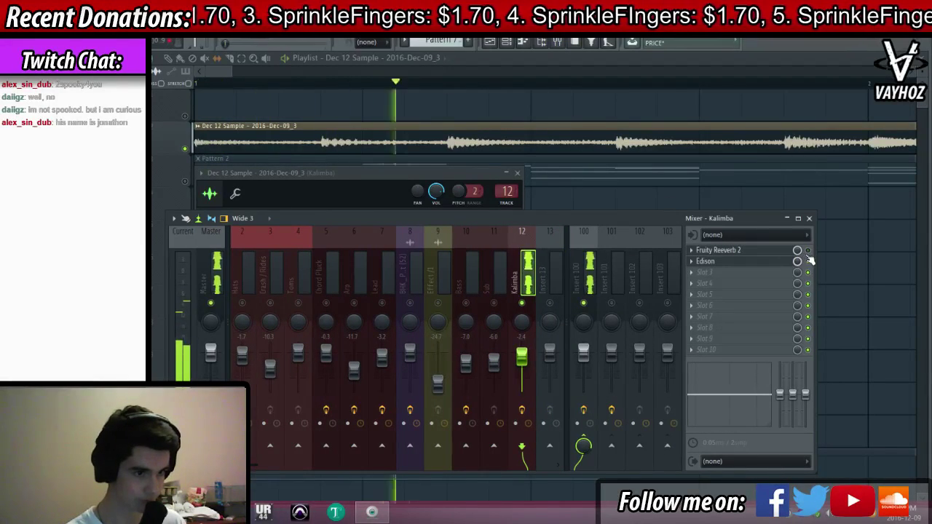
# Load a fresh Fruity Reeverb 2 on the Kalimba mixer track and lower the track's fader to -12.9 dB
pyautogui.click(700, 270)
pyautogui.moveTo(702, 245)
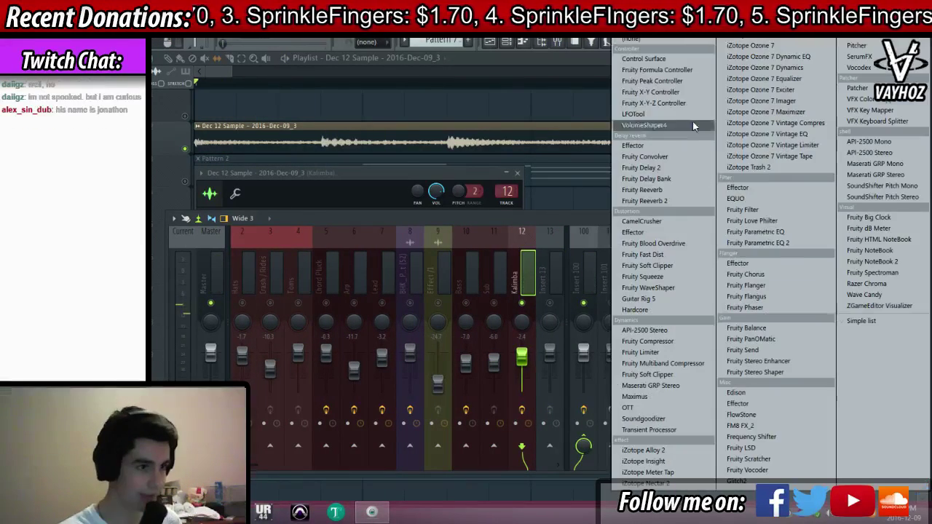
pyautogui.click(644, 201)
pyautogui.press('space')
pyautogui.moveTo(522, 356); pyautogui.dragTo(522, 372)
# Replace Edison with OTT on the Kalimba mixer track and set its Depth to 20%
pyautogui.click(707, 261)
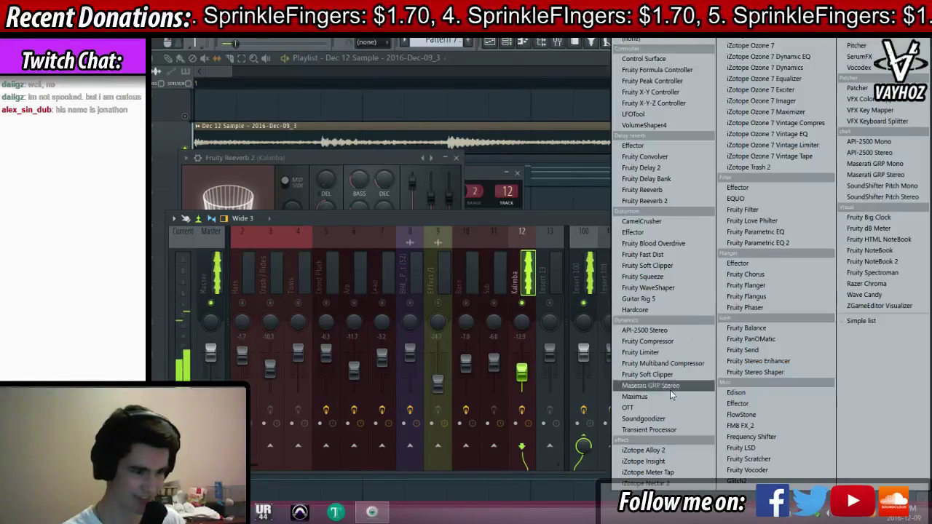
pyautogui.click(660, 408)
pyautogui.press('space')
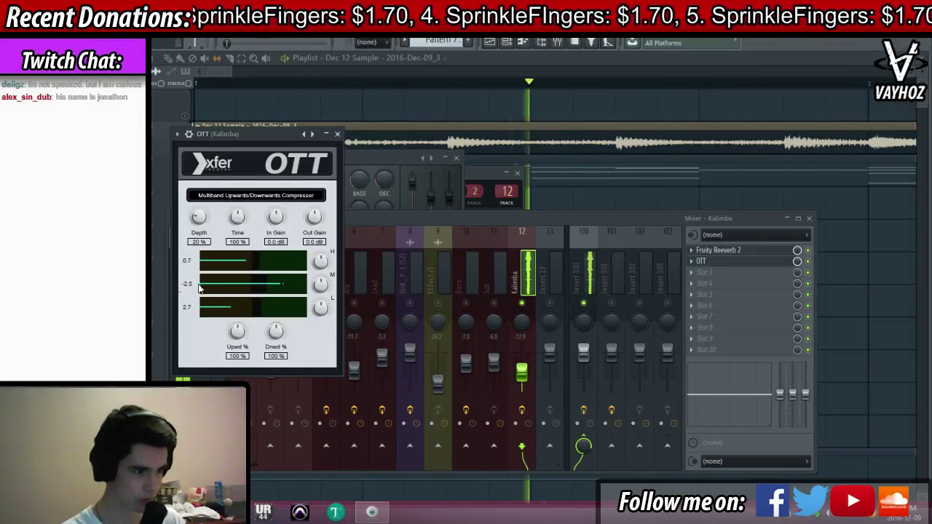
# Unsolo the sample and lower the Kalimba mixer fader to about -22.5 dB to hear it with the full intro
pyautogui.click(513, 284)
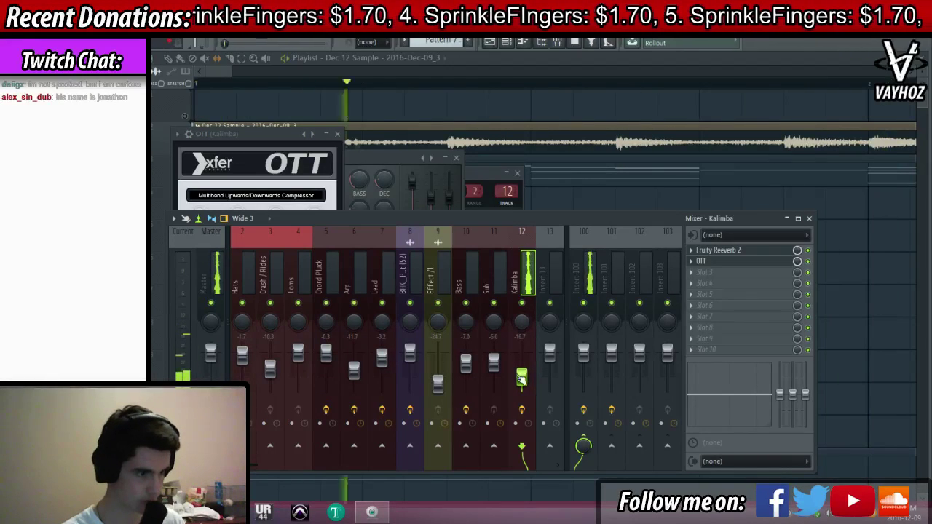
pyautogui.moveTo(522, 371); pyautogui.dragTo(521, 381)
pyautogui.press('F12')
pyautogui.press('space')
pyautogui.press('space')
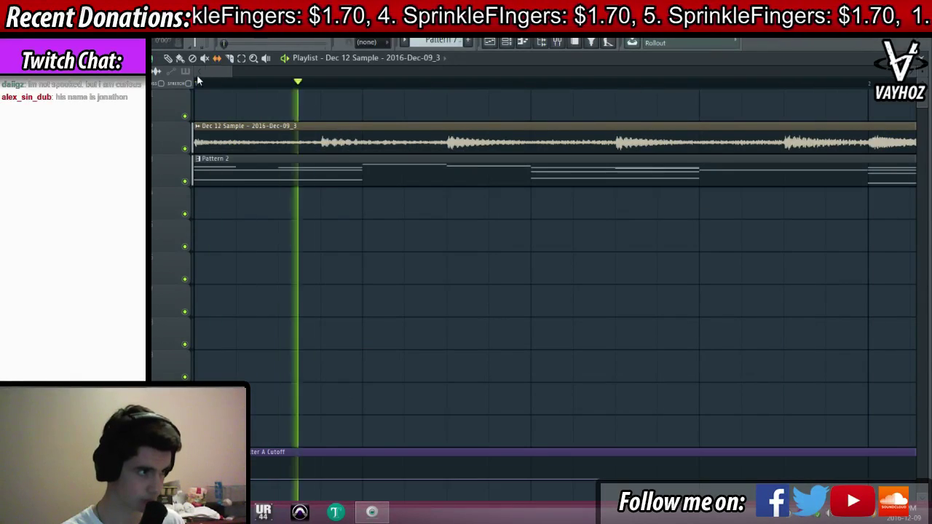
# Trim the end of the sample clip to bar 3 and add a copy of it spanning bars 3 to 5
pyautogui.scroll(-5, 245, 85)
pyautogui.scroll(-2, 245, 86)
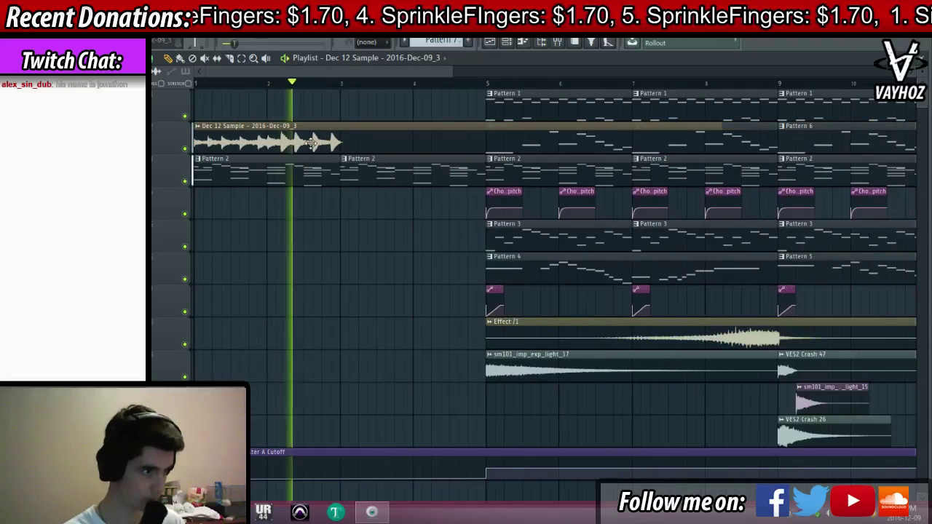
pyautogui.moveTo(719, 130); pyautogui.dragTo(366, 137)
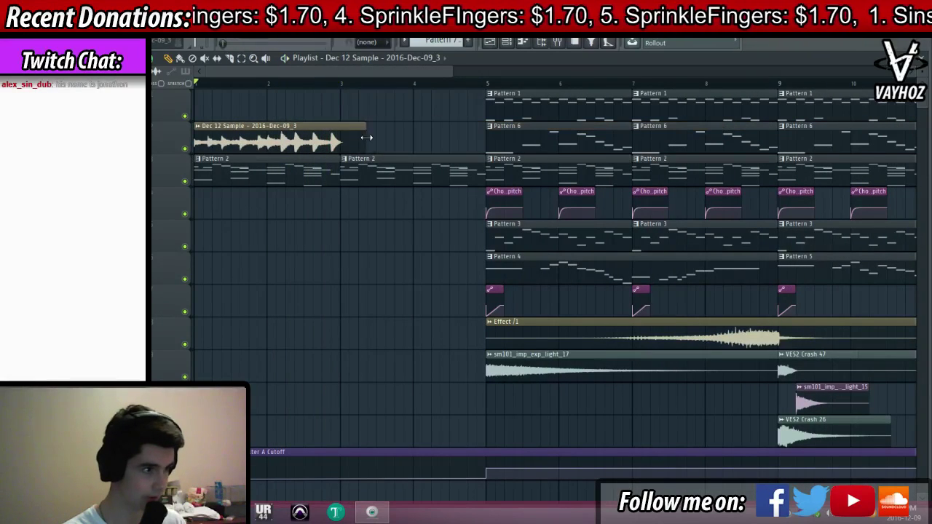
pyautogui.scroll(5, 349, 90)
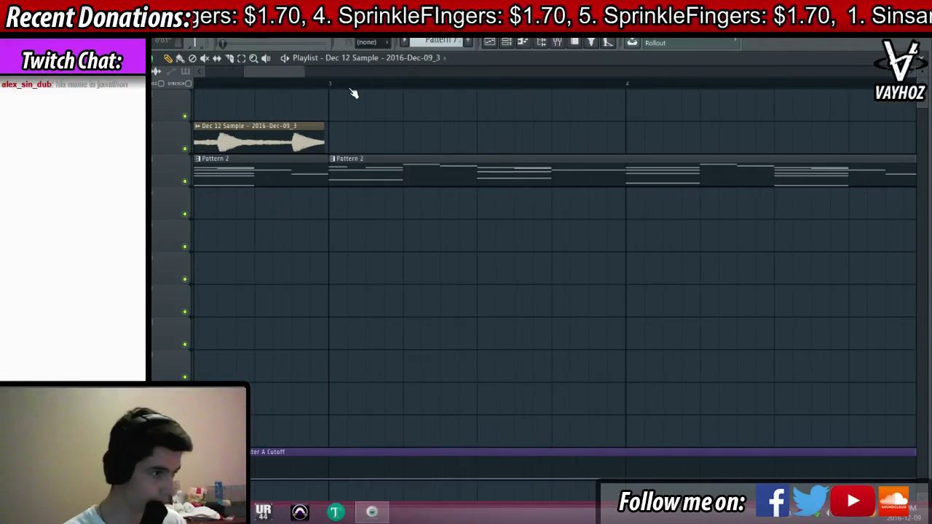
pyautogui.hscroll(-2, 612, 209)
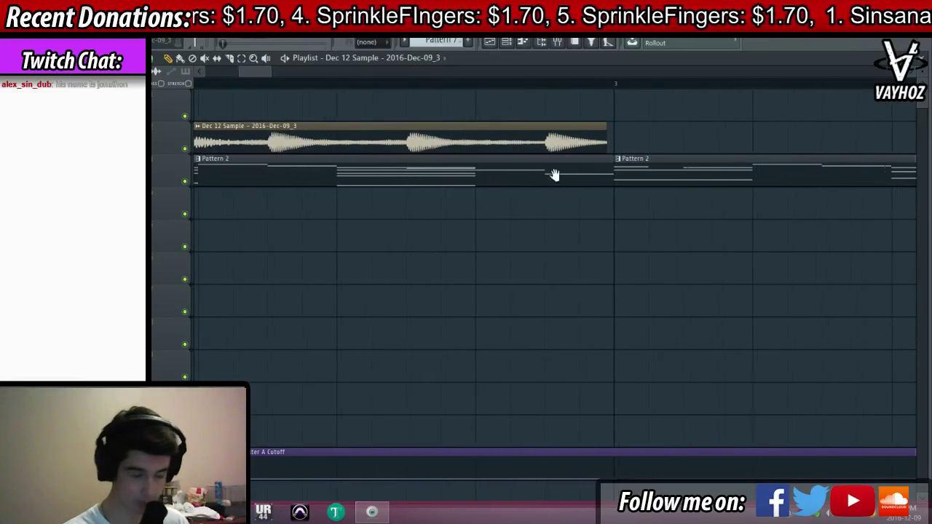
pyautogui.hscroll(1, 555, 173)
pyautogui.scroll(-2, 561, 102)
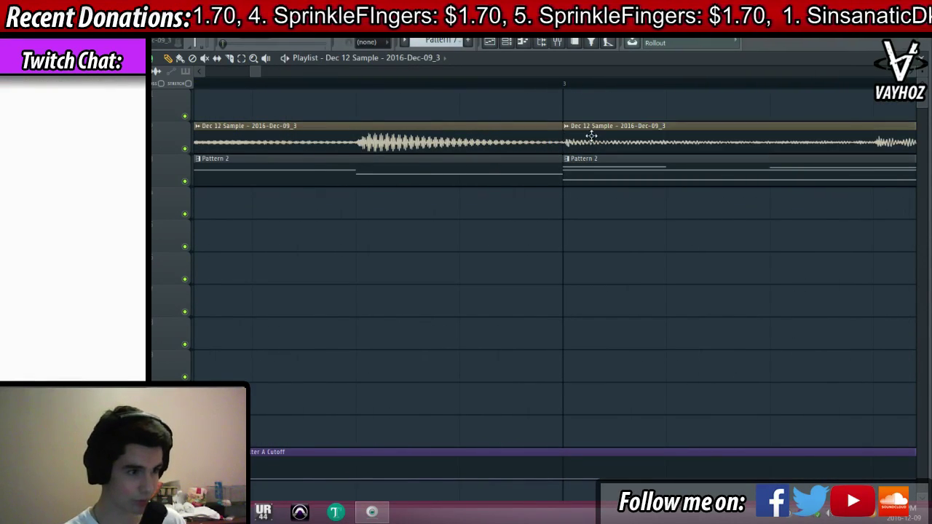
pyautogui.scroll(-3, 574, 87)
pyautogui.scroll(-4, 578, 85)
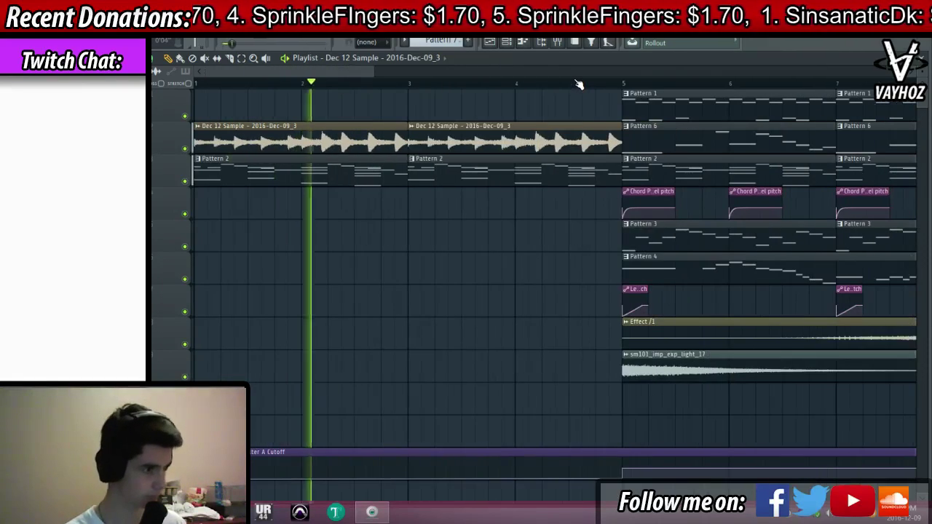
# Delete the first sample clip, extend the second one's start back to bar 1, and audition the intro
pyautogui.press('F9')
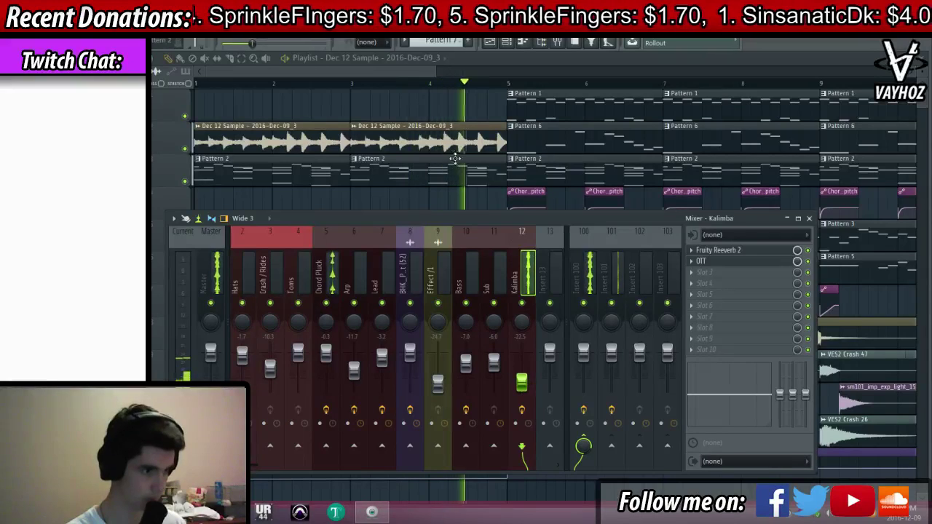
pyautogui.press('space')
pyautogui.rightClick(337, 146)
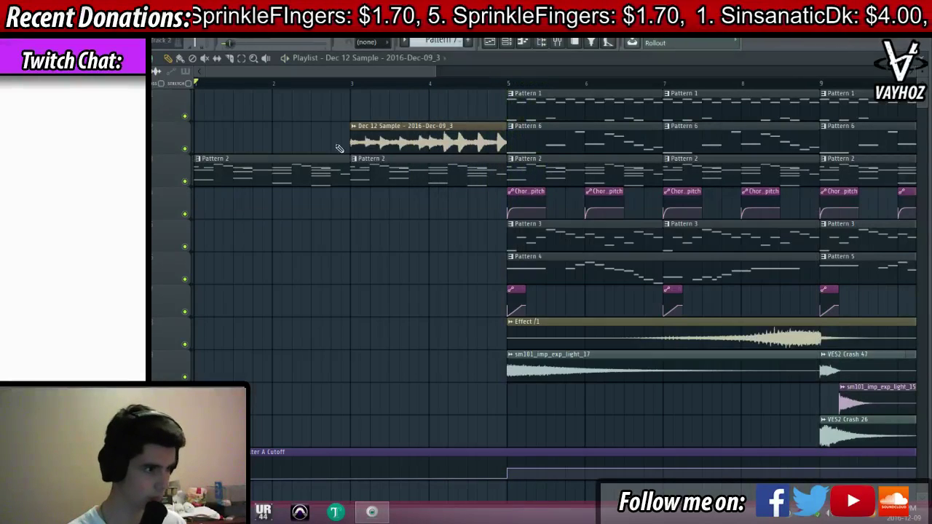
pyautogui.moveTo(348, 143); pyautogui.dragTo(196, 143)
pyautogui.press('space')
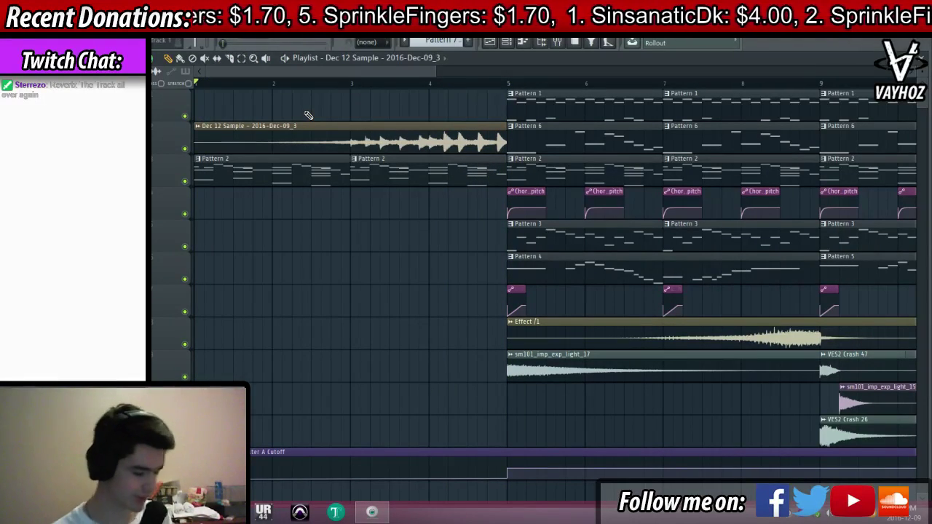
pyautogui.press('space')
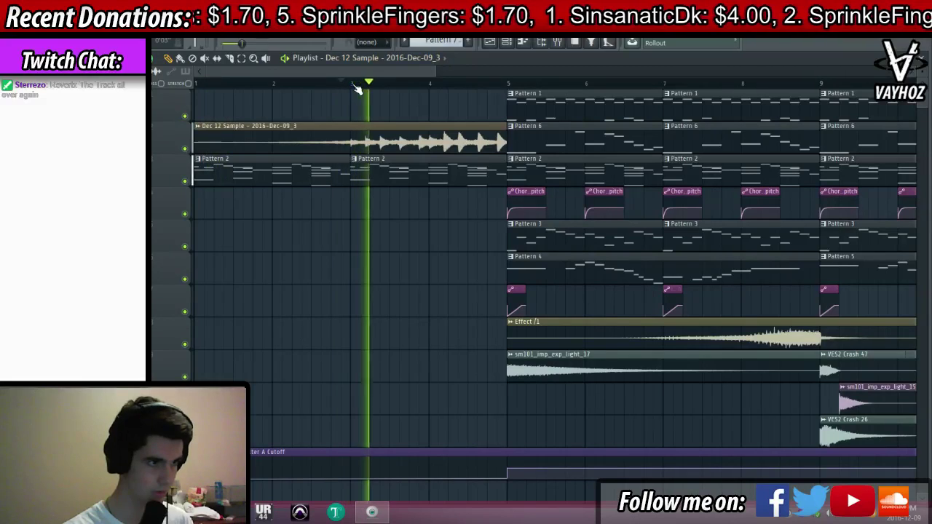
pyautogui.press('space')
# Undo the playlist edits until the recorded sample clips are gone from the intro
pyautogui.hotkey('ctrl', 'z')
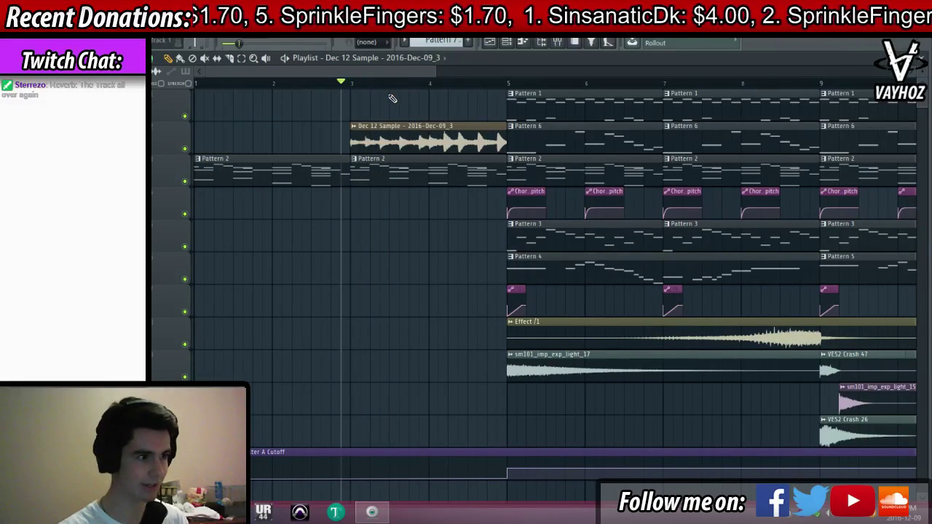
pyautogui.hotkey('ctrl', 'z')
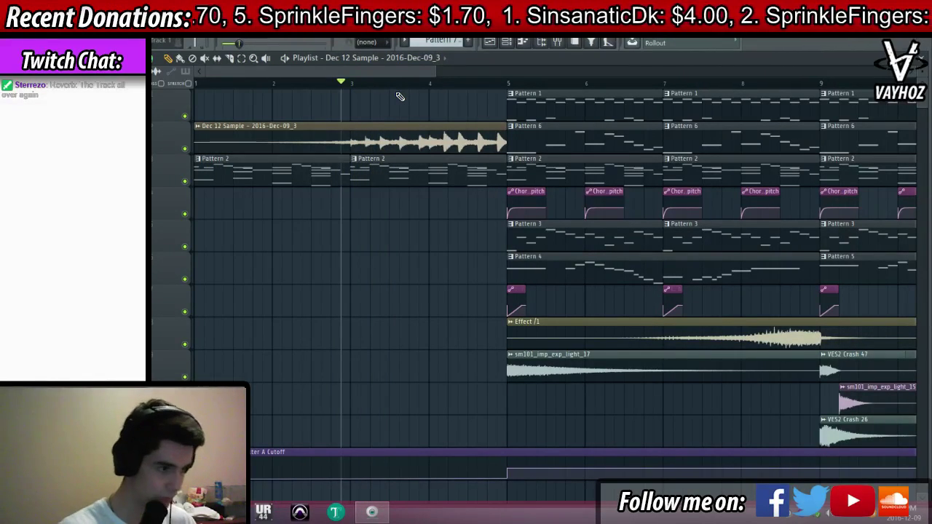
pyautogui.hotkey('ctrl', 'z')
pyautogui.hotkey('ctrl', 'z')
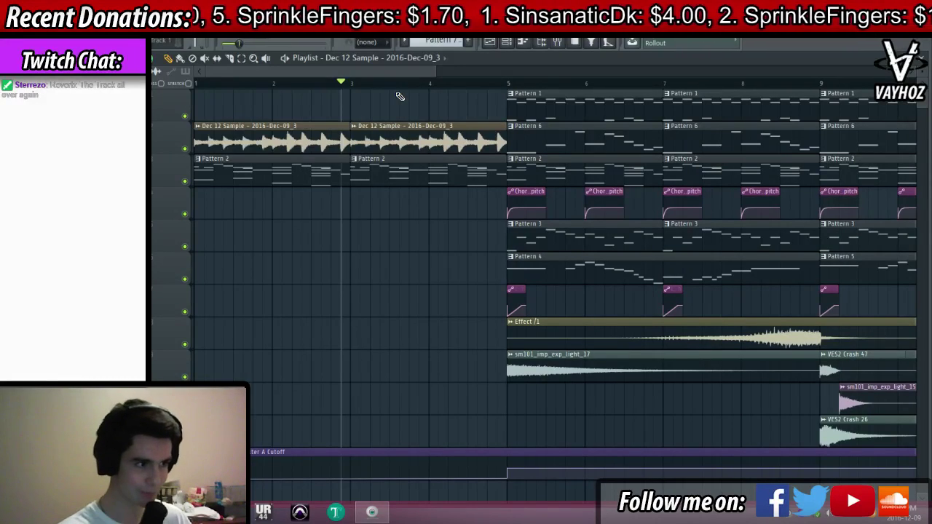
pyautogui.hotkey('ctrl', 'z')
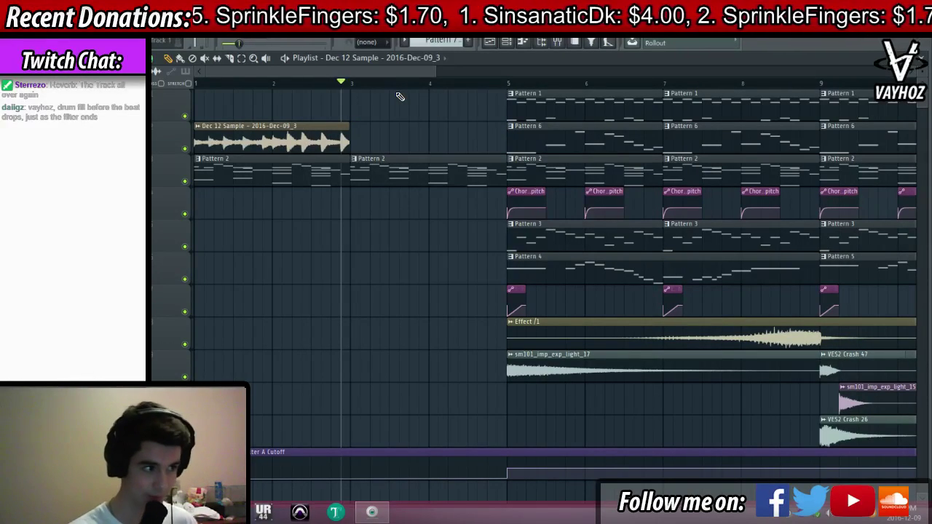
pyautogui.hotkey('ctrl', 'z')
pyautogui.hotkey('ctrl', 'z')
# Raise the Kalimba mixer track's fader to -14.5 dB
pyautogui.press('F9')
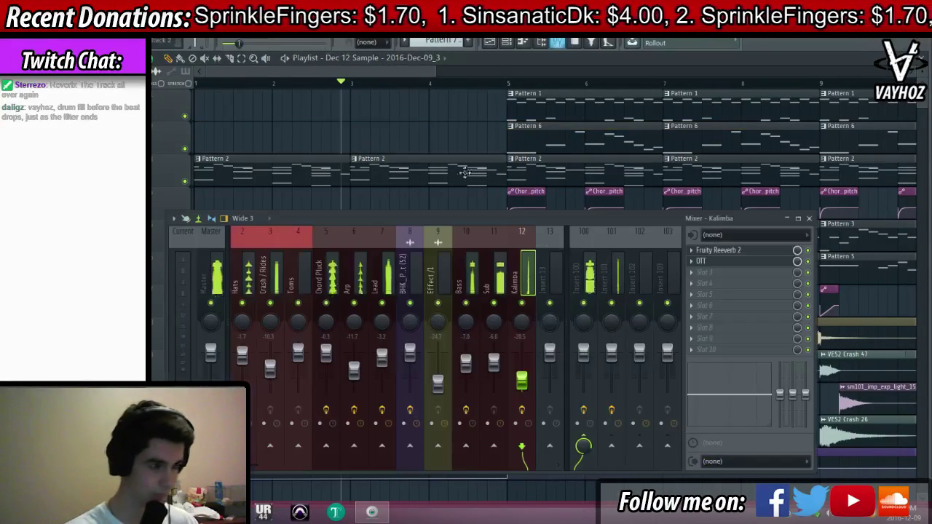
pyautogui.press('F9')
pyautogui.press('F9')
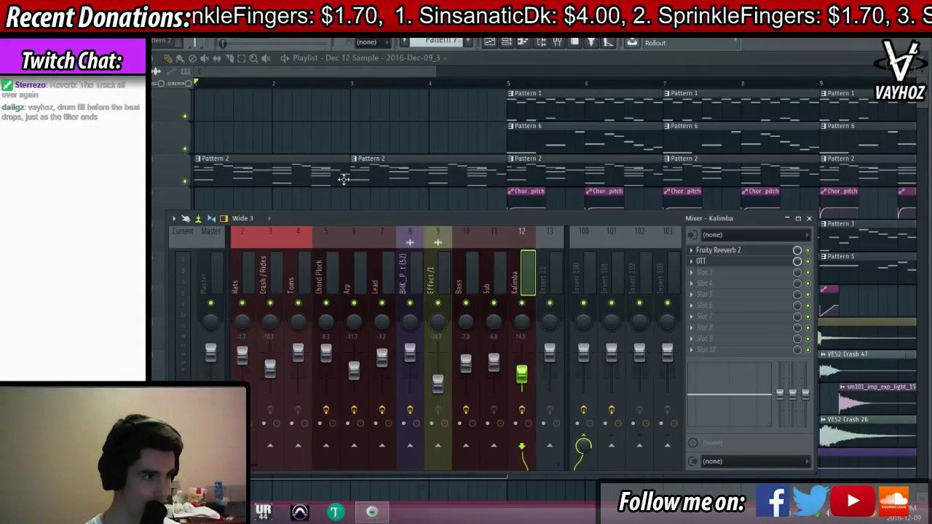
pyautogui.press('F9')
# Place a two-bar pattern clip at bar 1 of the second playlist track, set its source to Pattern 7, and solo that track
pyautogui.click(201, 134)
pyautogui.click(198, 128)
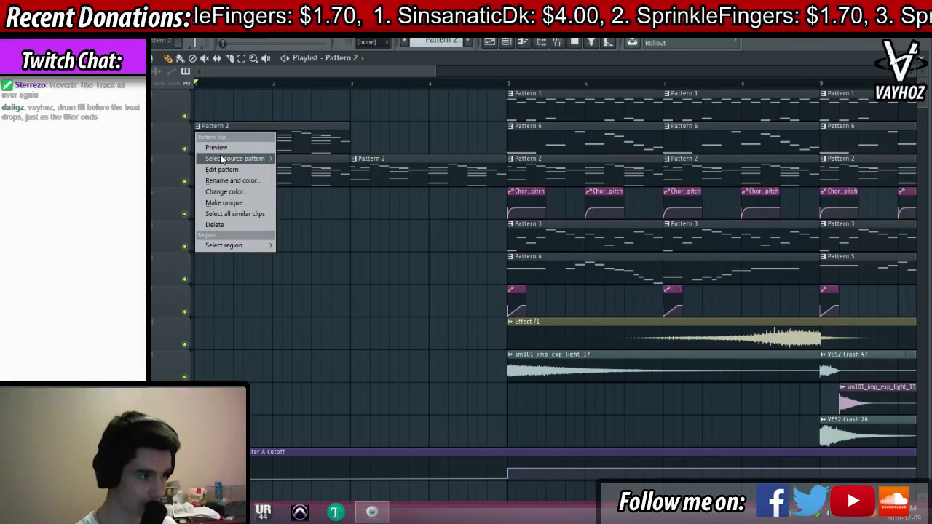
pyautogui.moveTo(219, 158)
pyautogui.click(300, 224)
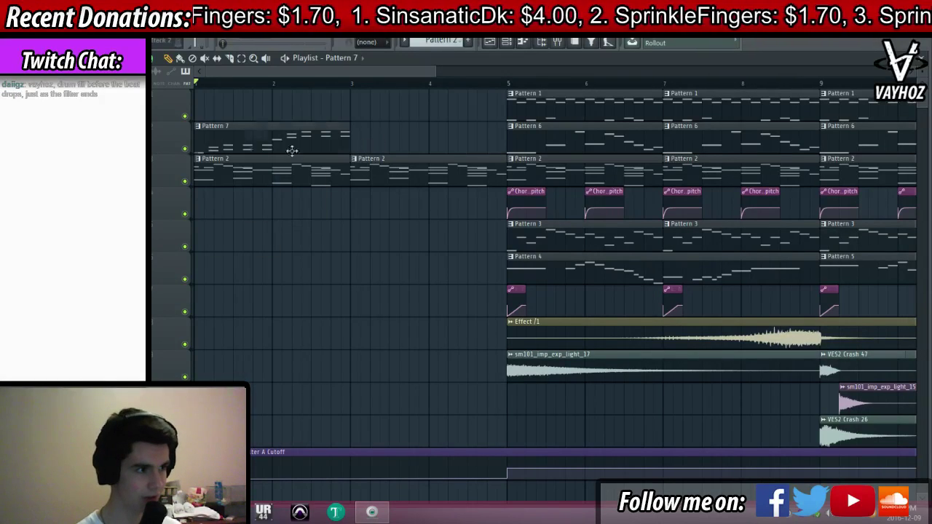
pyautogui.rightClick(186, 149)
pyautogui.press('F9')
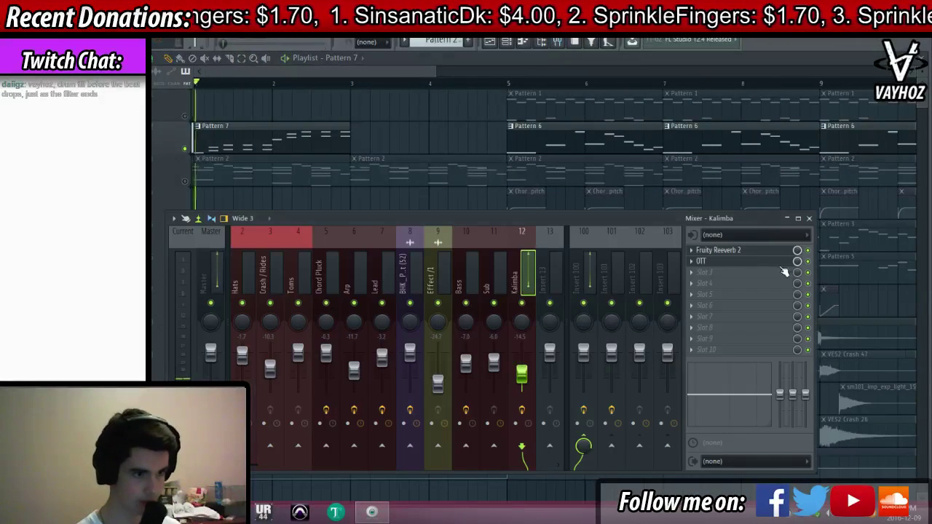
# Move OTT down to slot 3 on the Kalimba track, bypass it, and set Fruity Reeverb 2 to fully wet with no dry signal
pyautogui.scroll(-1, 745, 263)
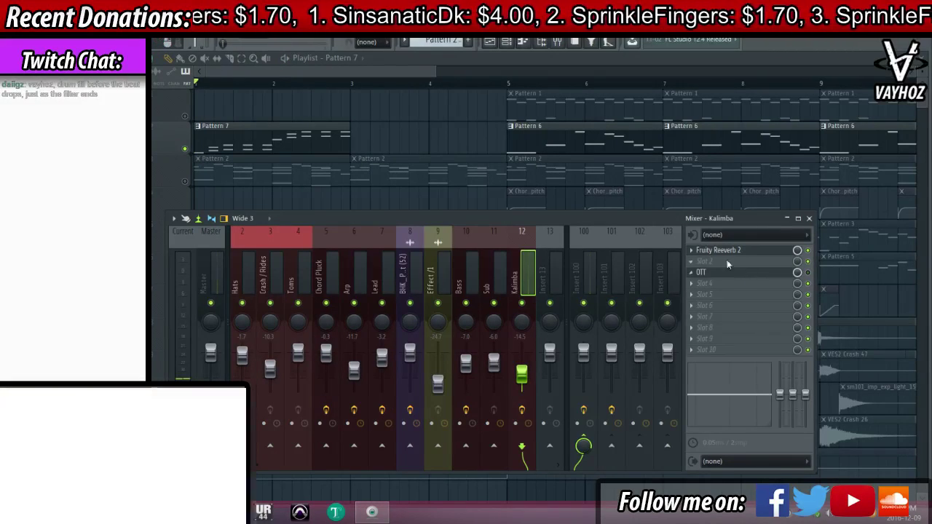
pyautogui.click(727, 262)
pyautogui.click(544, 254)
pyautogui.click(719, 252)
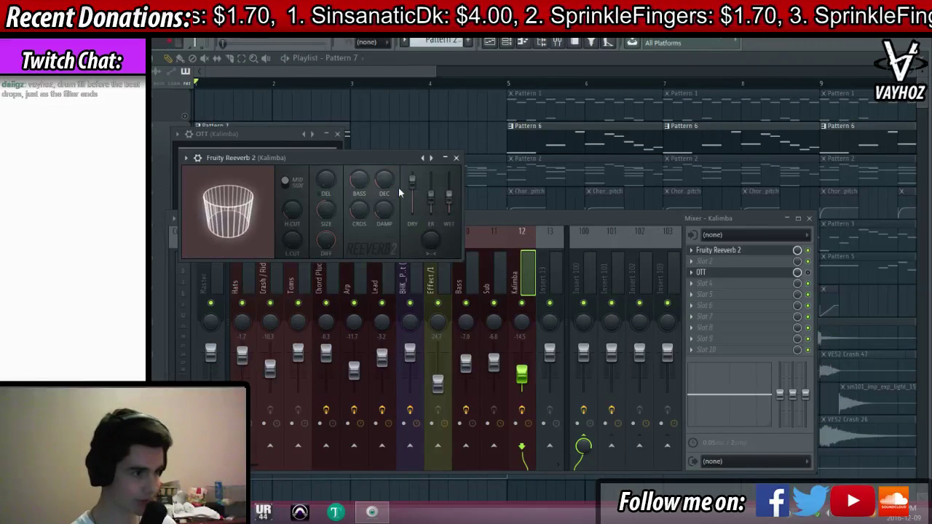
pyautogui.rightClick(450, 192)
pyautogui.click(466, 195)
pyautogui.press('space')
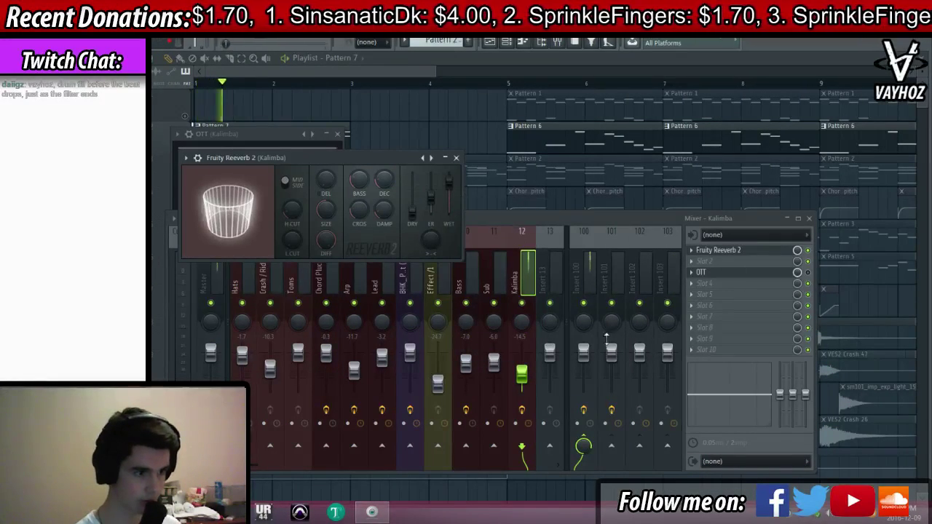
# Load Edison into slot 2 of the Kalimba mixer track and record the Pattern 7 playback with its reverb tail
pyautogui.click(740, 264)
pyautogui.click(737, 392)
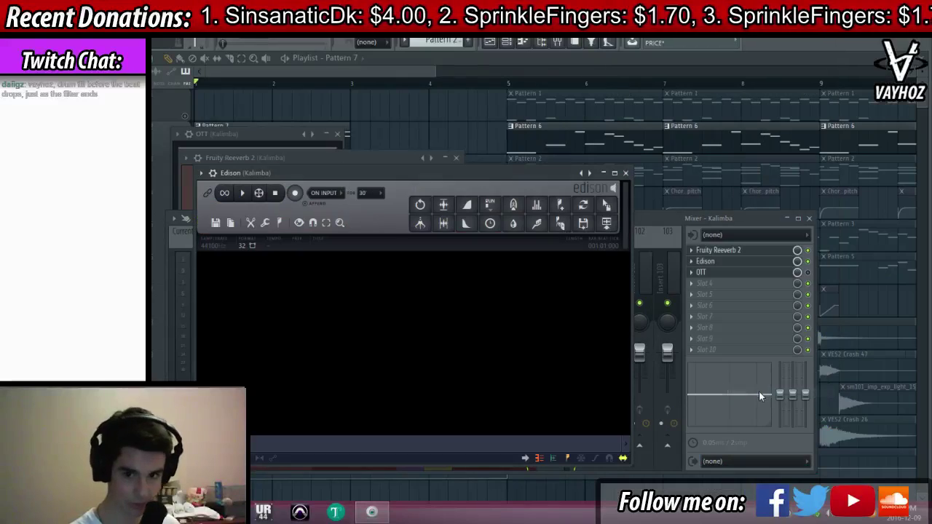
pyautogui.press('space')
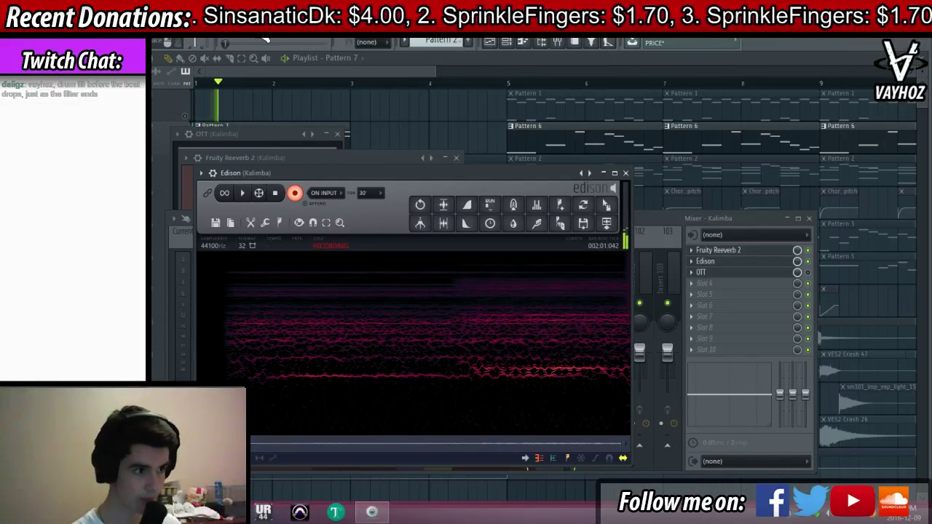
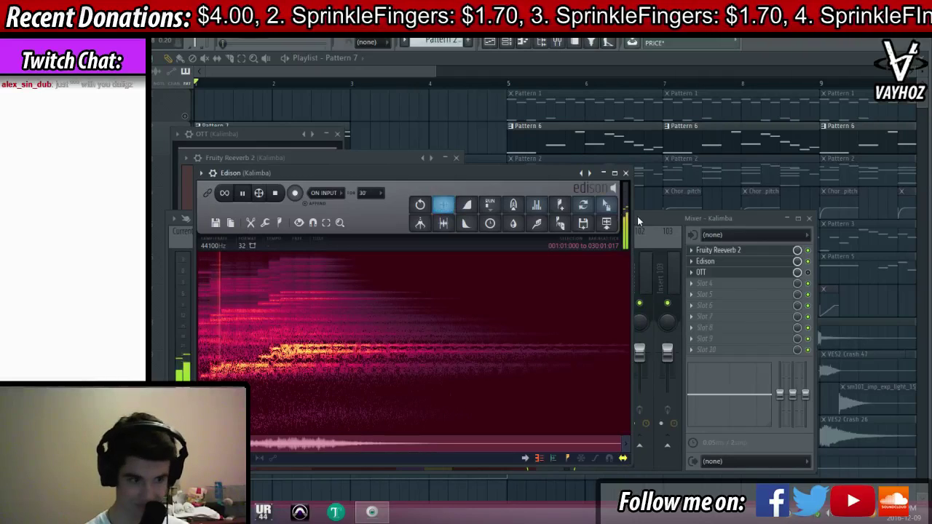
# Place the Edison recording at bar 1 of the first playlist track, unsolo the tracks, and delete the Pattern 7 clip
pyautogui.moveTo(606, 206); pyautogui.dragTo(308, 100)
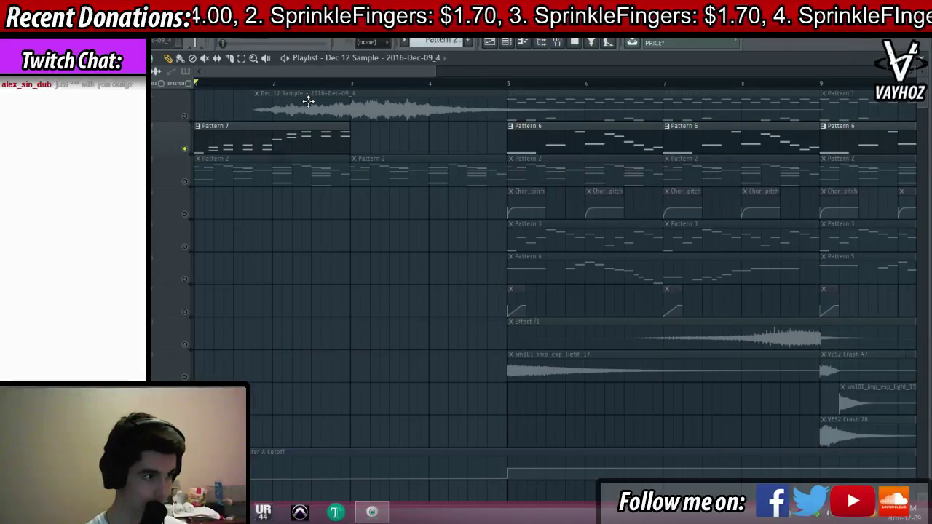
pyautogui.rightClick(185, 116)
pyautogui.rightClick(186, 116)
pyautogui.rightClick(226, 137)
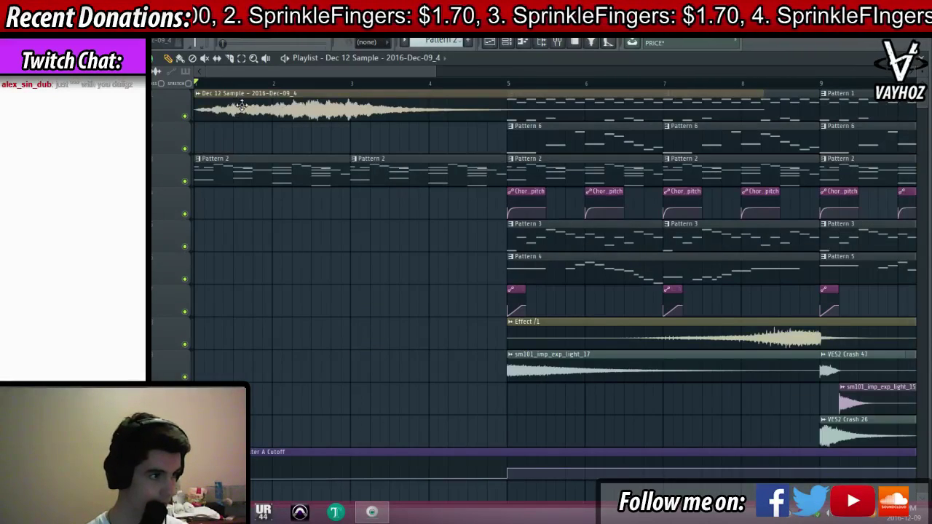
# Reverse the recorded sample, slip its audio earlier inside the clip so the swell falls within the intro, and audition it
pyautogui.doubleClick(238, 105)
pyautogui.click(408, 322)
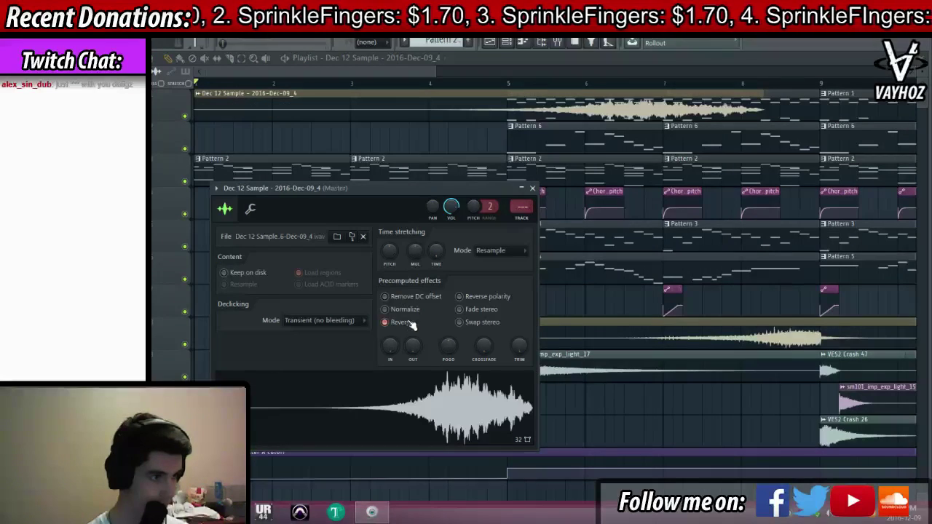
pyautogui.click(219, 59)
pyautogui.moveTo(597, 107); pyautogui.dragTo(288, 101)
pyautogui.press('space')
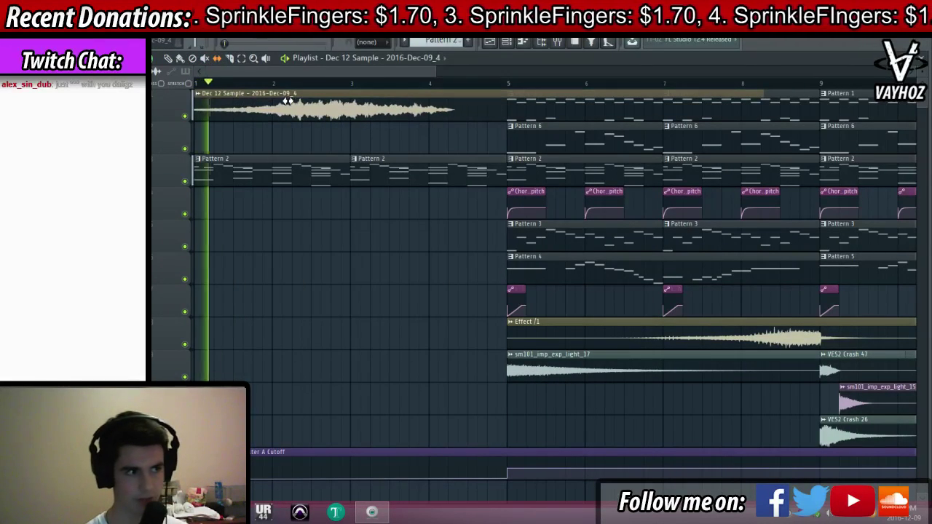
# Route the reversed sample's channel to Kalimba mixer track 12 and play the intro
pyautogui.doubleClick(291, 102)
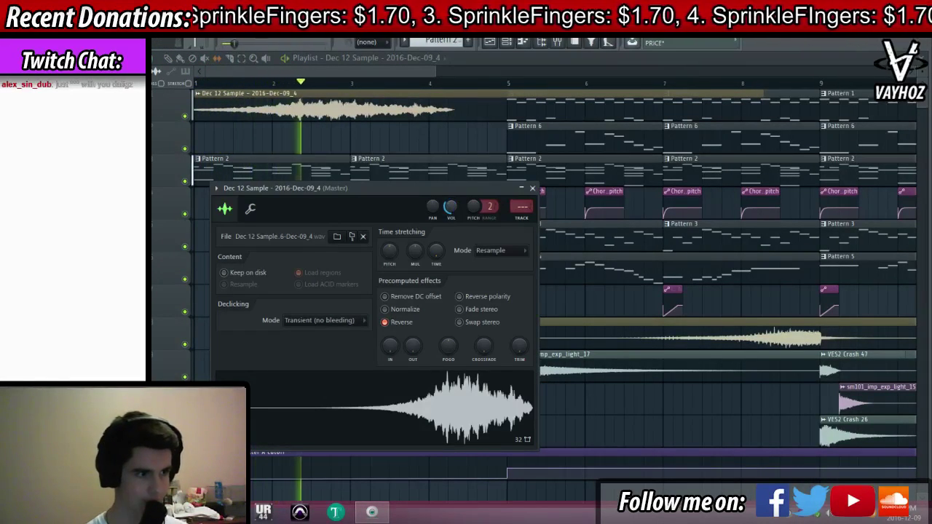
pyautogui.moveTo(525, 208); pyautogui.dragTo(526, 172)
pyautogui.press('space')
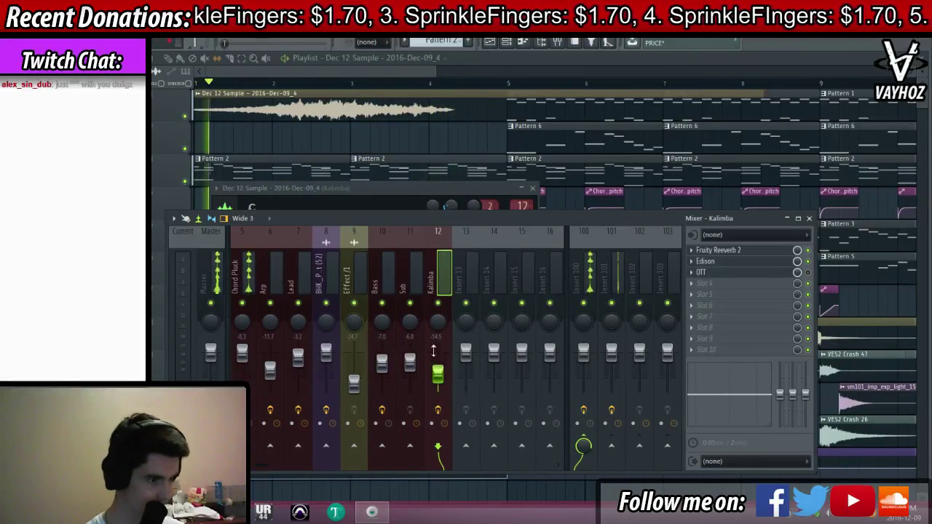
# Remove Edison from slot 2 of the Kalimba mixer track and re-enable OTT in slot 3
pyautogui.click(691, 263)
pyautogui.moveTo(736, 248)
pyautogui.click(655, 55)
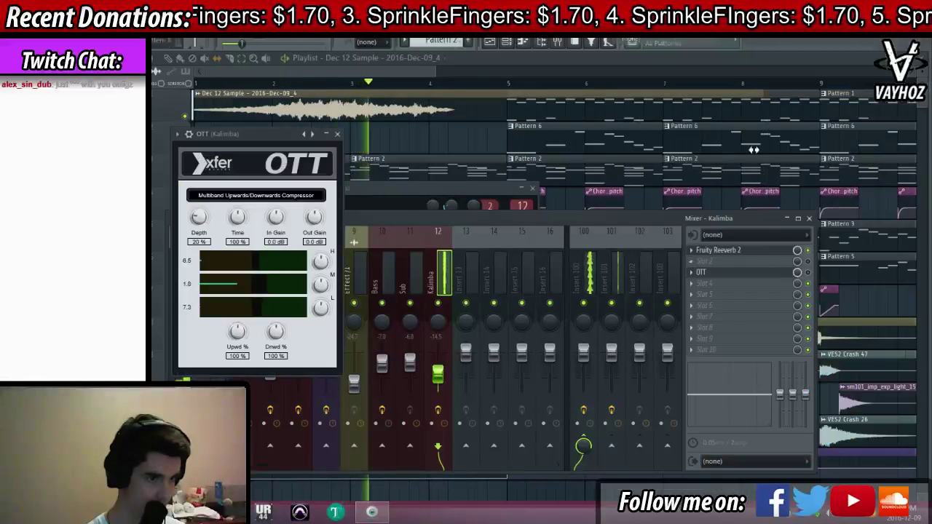
pyautogui.click(811, 263)
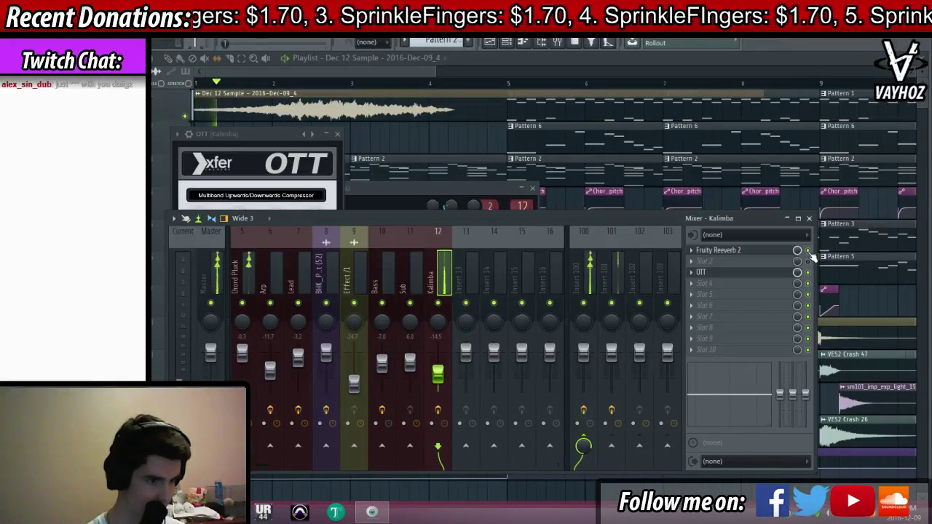
# Reset Fruity Reeverb 2's dry level to default and lower its wet level to about the middle on the Kalimba track
pyautogui.click(786, 251)
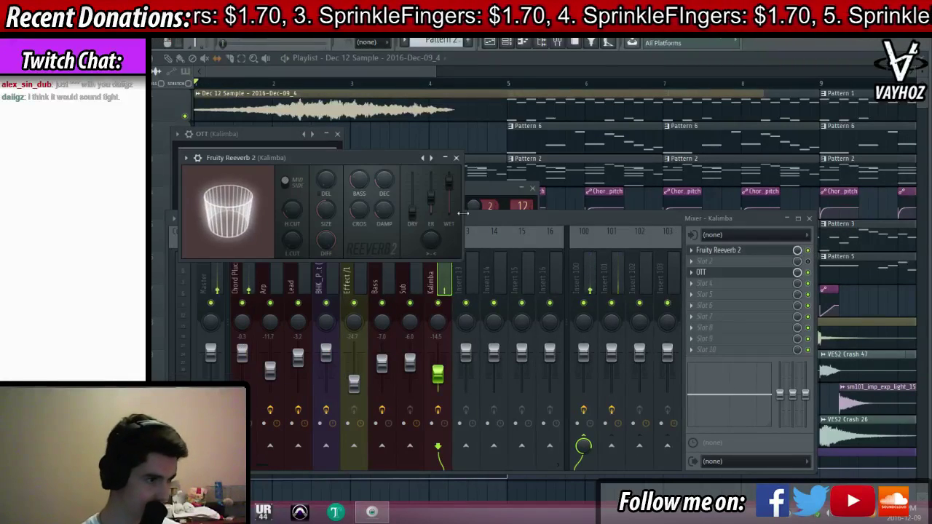
pyautogui.rightClick(410, 193)
pyautogui.click(427, 199)
pyautogui.moveTo(449, 180); pyautogui.dragTo(449, 196)
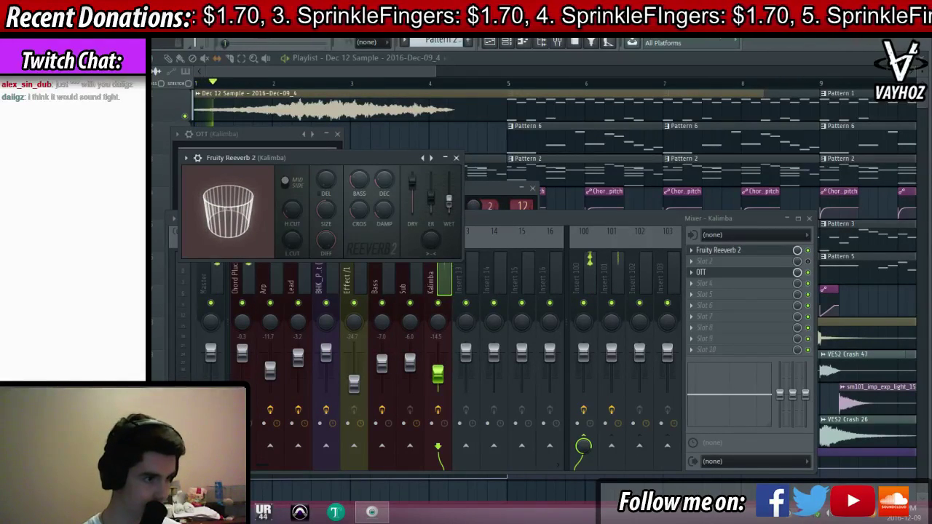
pyautogui.press('Escape')
pyautogui.press('Escape')
pyautogui.press('Escape')
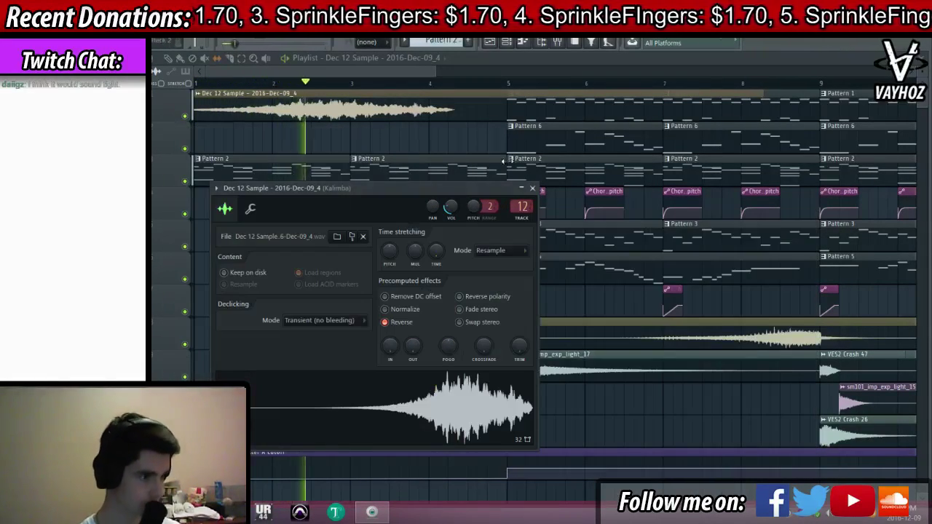
# Lower the Kalimba mixer track's fader to about -18.4 dB and restart playback of the intro
pyautogui.press('F9')
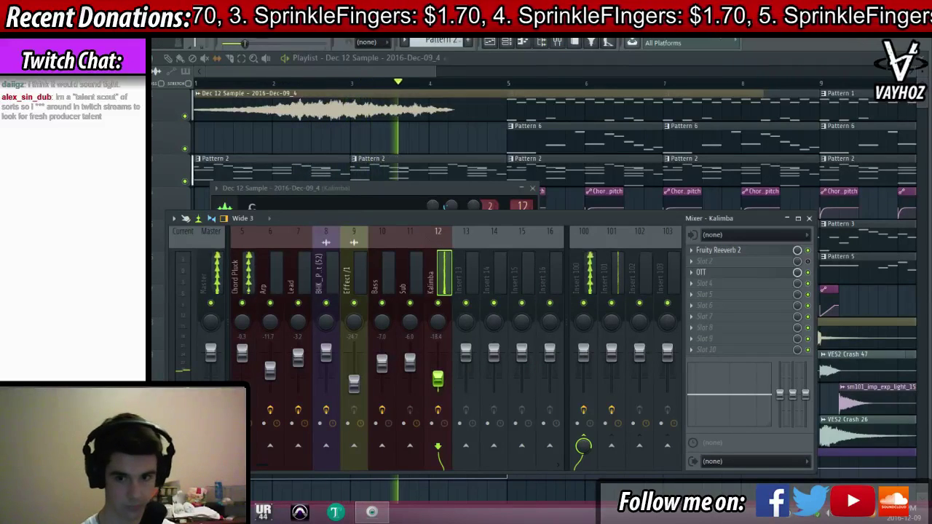
pyautogui.press('space')
pyautogui.click(406, 148)
pyautogui.press('space')
# Slice the reversed sample clip at bar 3, delete the part after the cut, and move the rest to end at bar 5
pyautogui.click(230, 59)
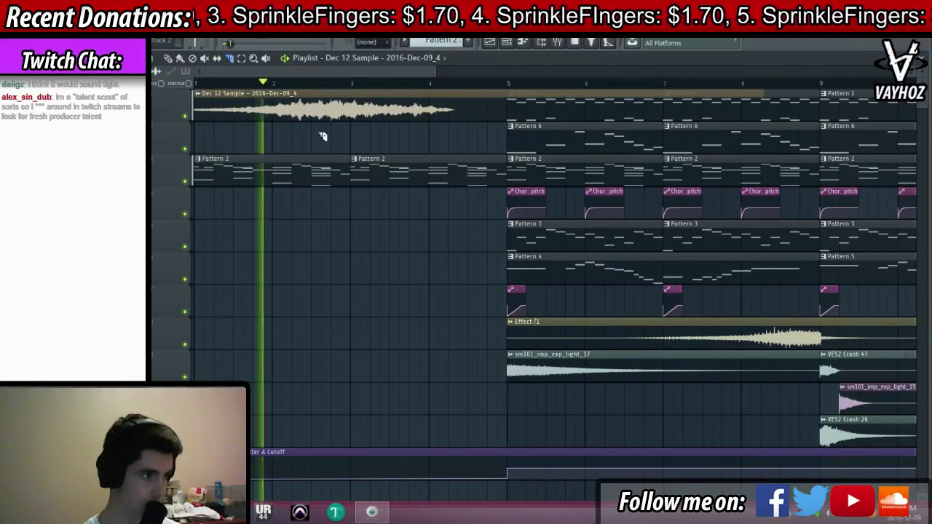
pyautogui.moveTo(354, 130)
pyautogui.mouseDown()
pyautogui.moveTo(358, 95)
pyautogui.moveTo(493, 103)
pyautogui.mouseUp()
pyautogui.click(168, 58)
pyautogui.rightClick(371, 106)
pyautogui.press('space')
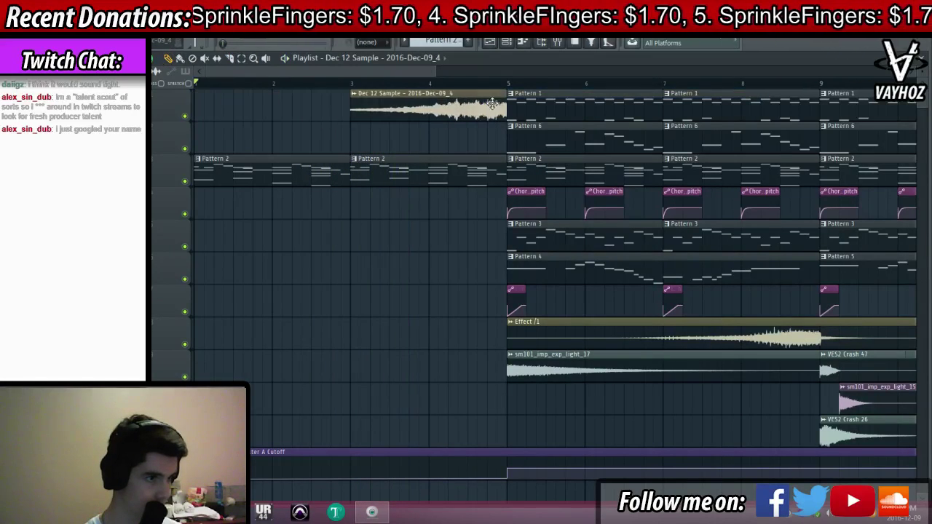
# Extend the reversed sample clip's start back to bar 1 and audition the intro
pyautogui.moveTo(353, 108); pyautogui.dragTo(195, 109)
pyautogui.press('space')
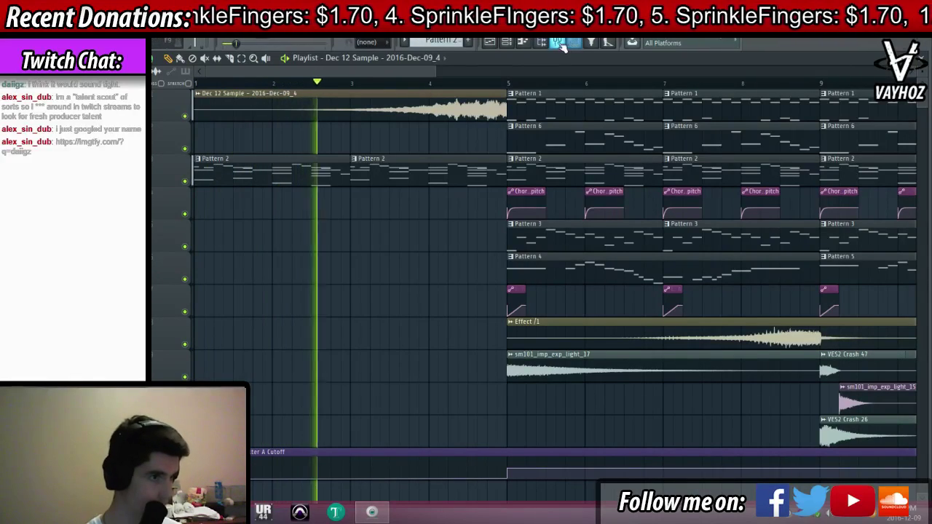
pyautogui.scroll(-2, 431, 85)
pyautogui.scroll(-1, 431, 85)
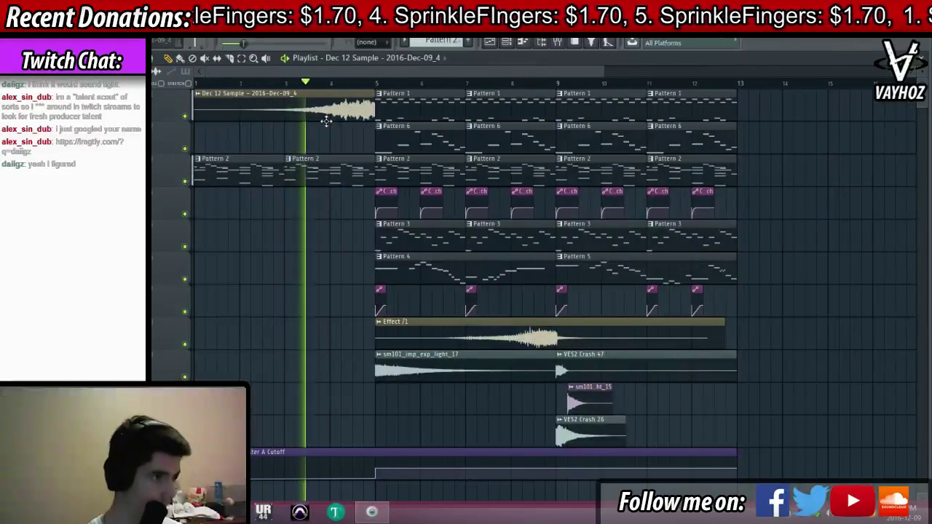
# Place a copy of the sample clip at bar 1 of the second playlist track, make it unique, and turn off its Reverse effect
pyautogui.click(207, 136)
pyautogui.press('space')
pyautogui.click(199, 128)
pyautogui.click(233, 211)
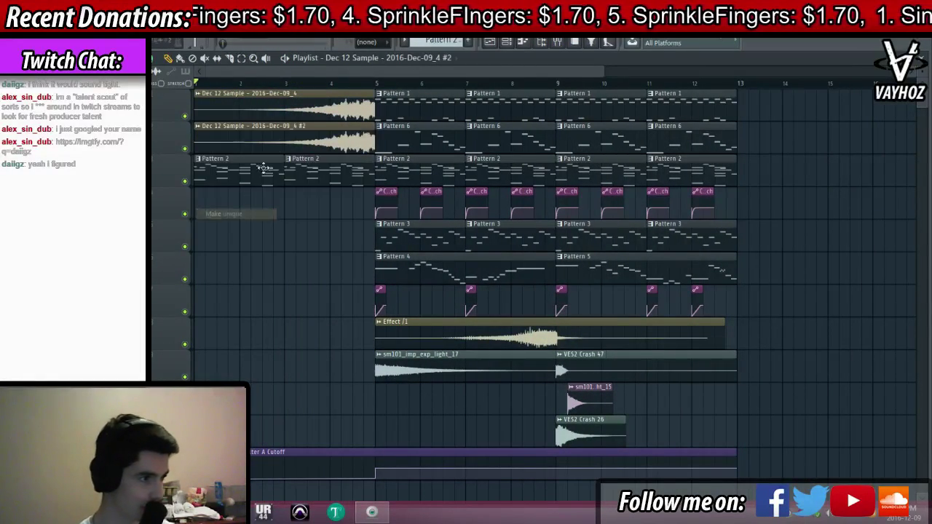
pyautogui.click(412, 338)
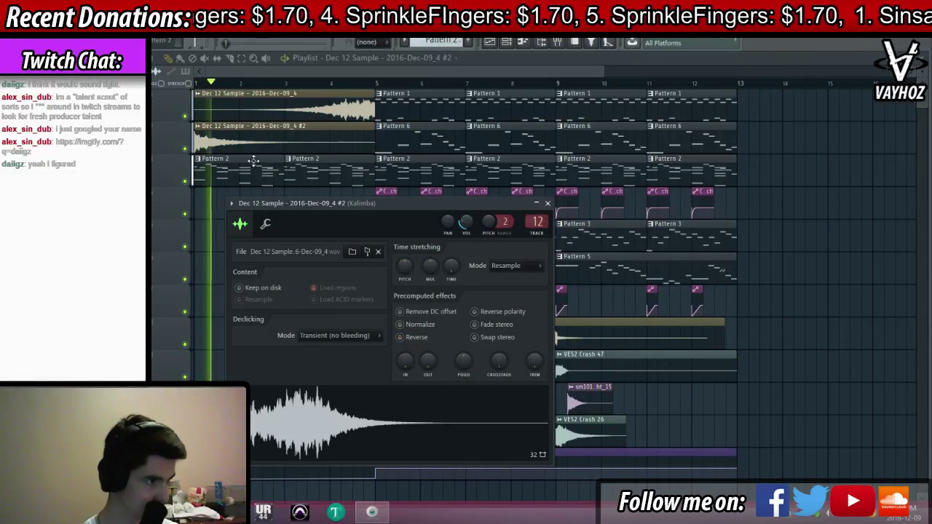
# Slip the non-reversed sample's audio later inside its clip on the second track, auditioning its timing against the chords
pyautogui.click(217, 59)
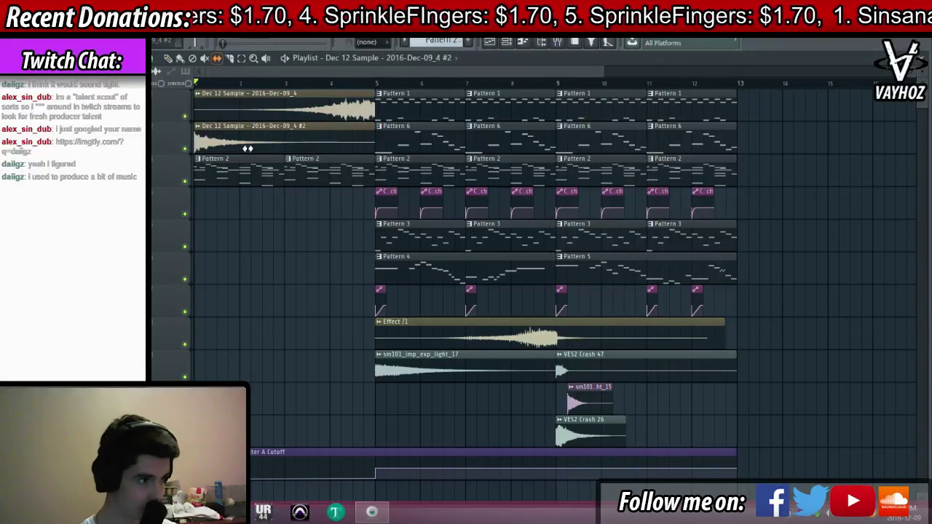
pyautogui.press('space')
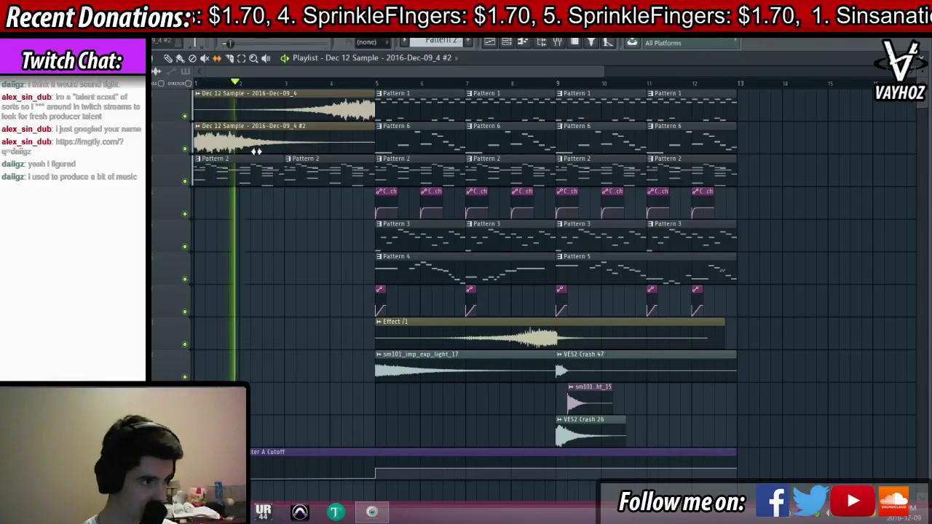
pyautogui.scroll(5, 208, 86)
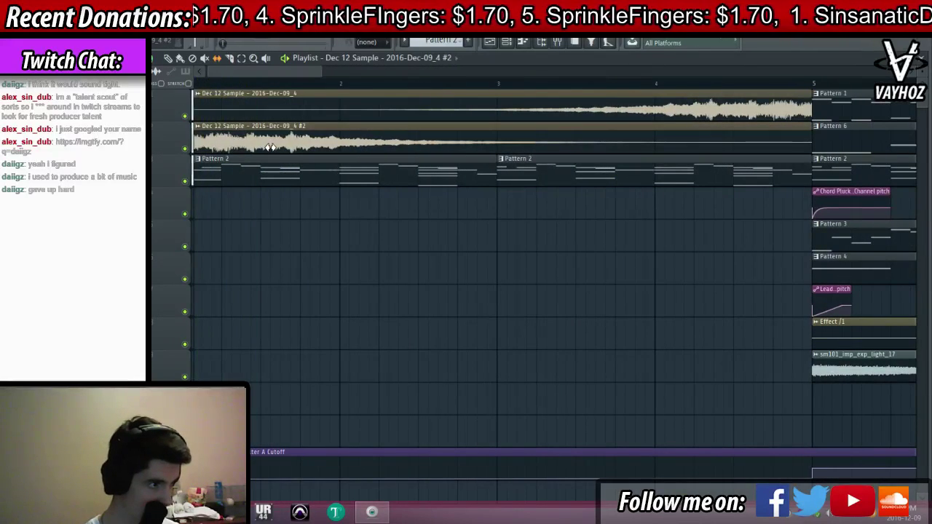
pyautogui.press('space')
pyautogui.moveTo(252, 143); pyautogui.dragTo(331, 149)
pyautogui.press('space')
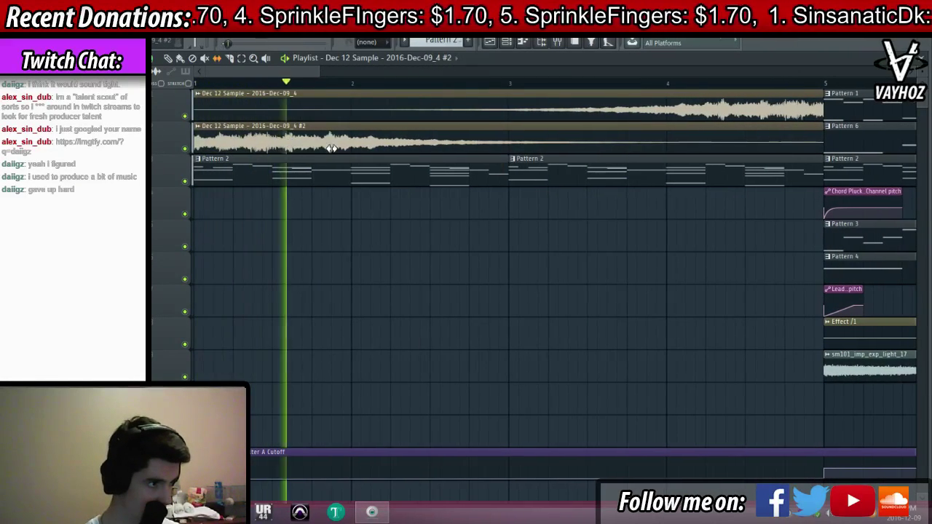
pyautogui.press('space')
pyautogui.press('space')
pyautogui.press('space')
pyautogui.moveTo(240, 139); pyautogui.dragTo(382, 138)
pyautogui.press('space')
pyautogui.press('space')
pyautogui.press('space')
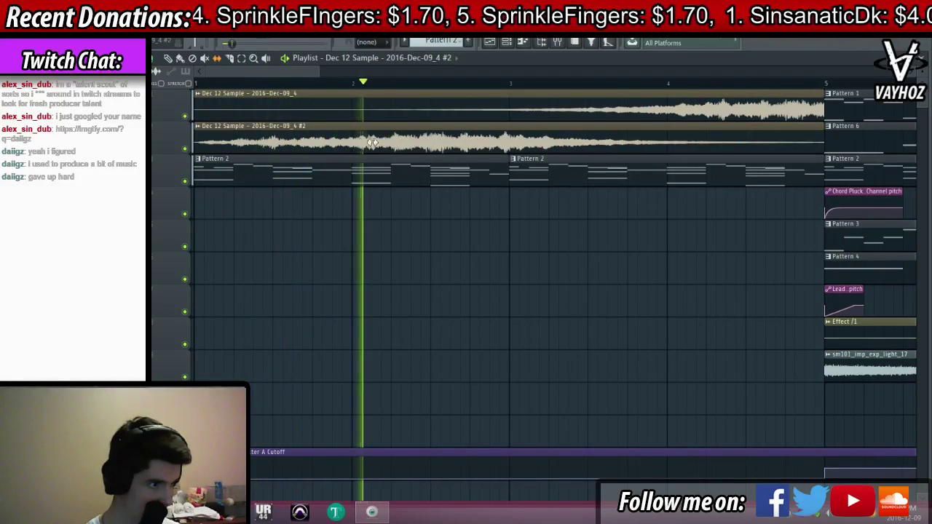
# Slip the non-reversed sample's audio back earlier so the clip opens near the start of its decay, auditioning the result
pyautogui.press('space')
pyautogui.moveTo(444, 147); pyautogui.dragTo(339, 152)
pyautogui.press('space')
pyautogui.press('space')
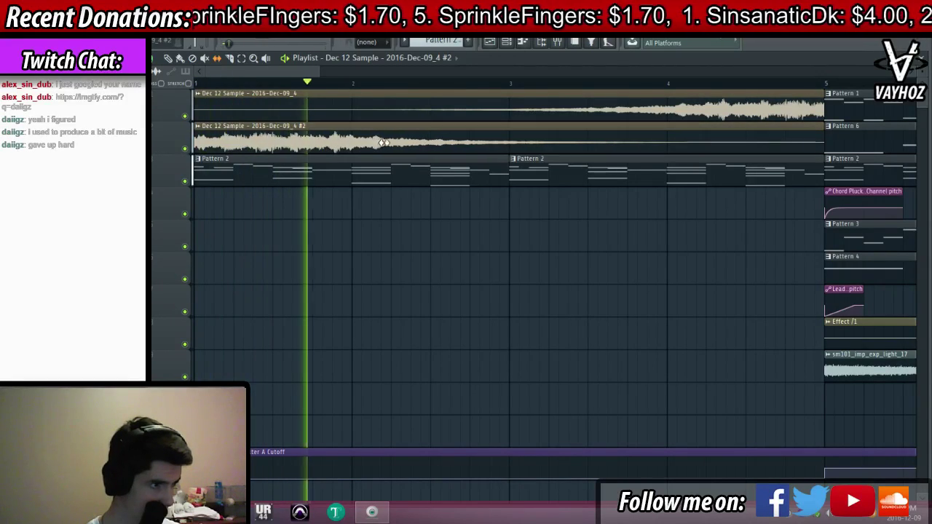
pyautogui.moveTo(407, 145); pyautogui.dragTo(324, 150)
pyautogui.press('space')
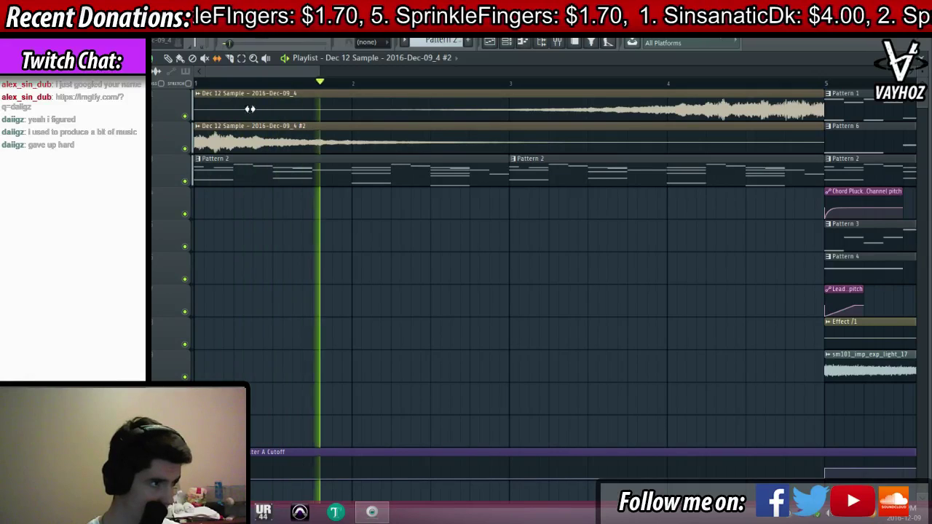
# Set the Kalimba mixer fader to -16.7 dB and slip the second sample's audio earlier so only its quiet tail plays
pyautogui.press('F9')
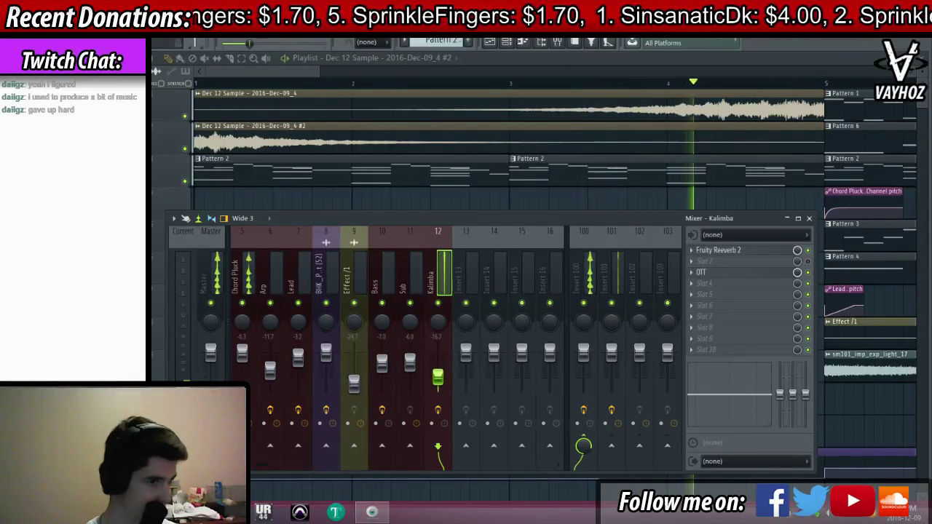
pyautogui.press('F9')
pyautogui.scroll(-3, 656, 131)
pyautogui.press('space')
pyautogui.scroll(-3, 676, 92)
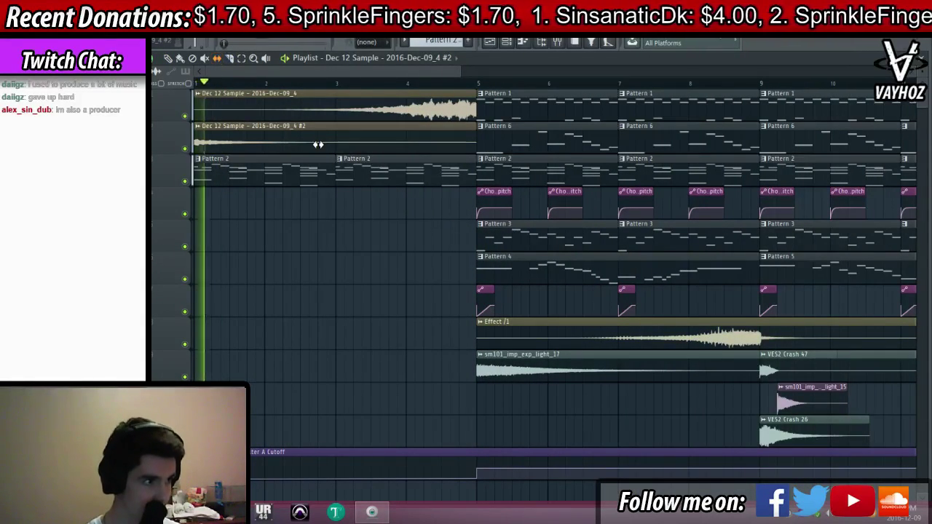
pyautogui.press('space')
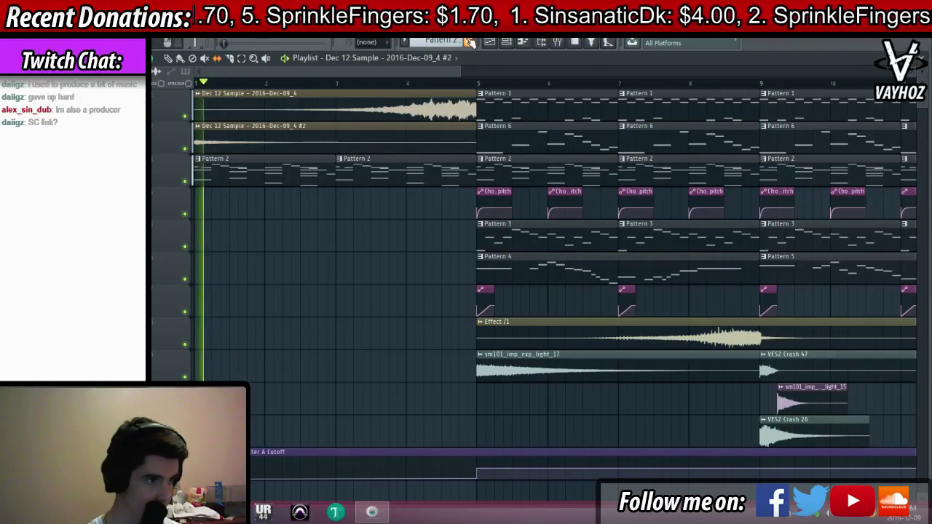
# Create a new pattern and place a Pattern 1 clip at bar 1 of the fourth playlist track
pyautogui.click(470, 43)
pyautogui.click(487, 115)
pyautogui.click(206, 204)
pyautogui.press('space')
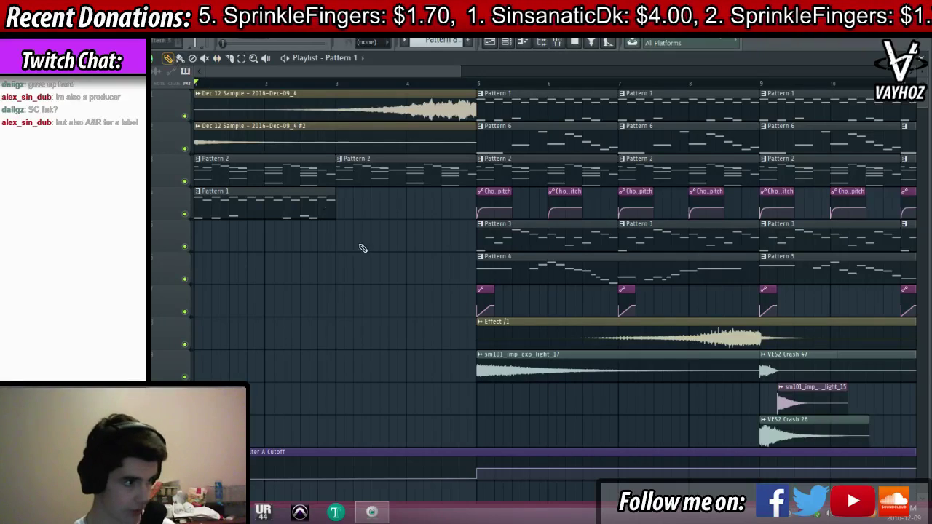
# Shorten the Pattern 1 clip on the fourth playlist track to a thin sliver at bar 1 and audition the intro
pyautogui.moveTo(334, 207); pyautogui.dragTo(206, 211)
pyautogui.press('space')
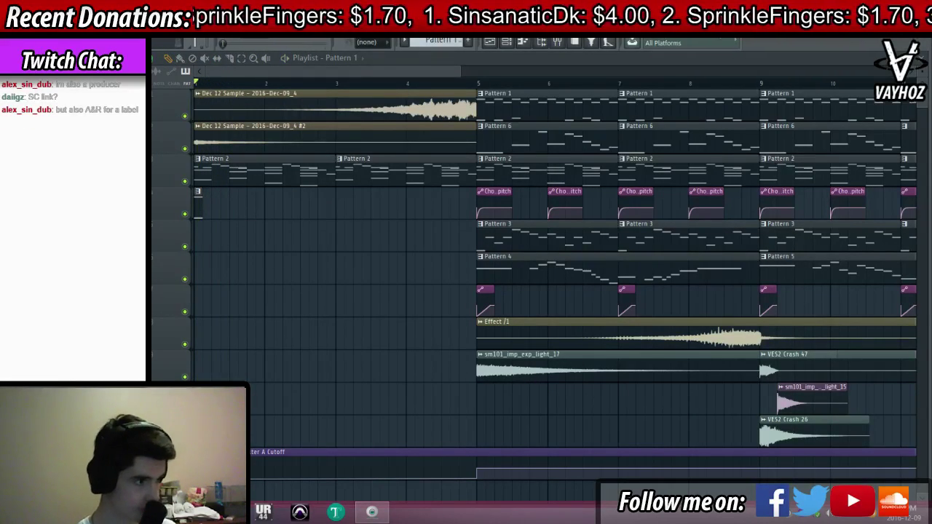
# Try the sm101_imp_exp_light_17 impact sample at bar 1 of its track, audition it, and remove the clip again
pyautogui.click(205, 368)
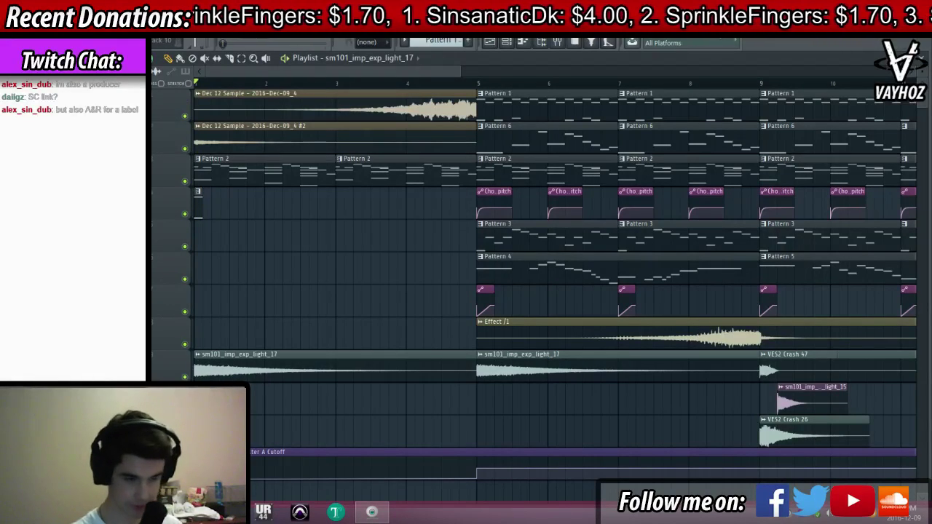
pyautogui.press('space')
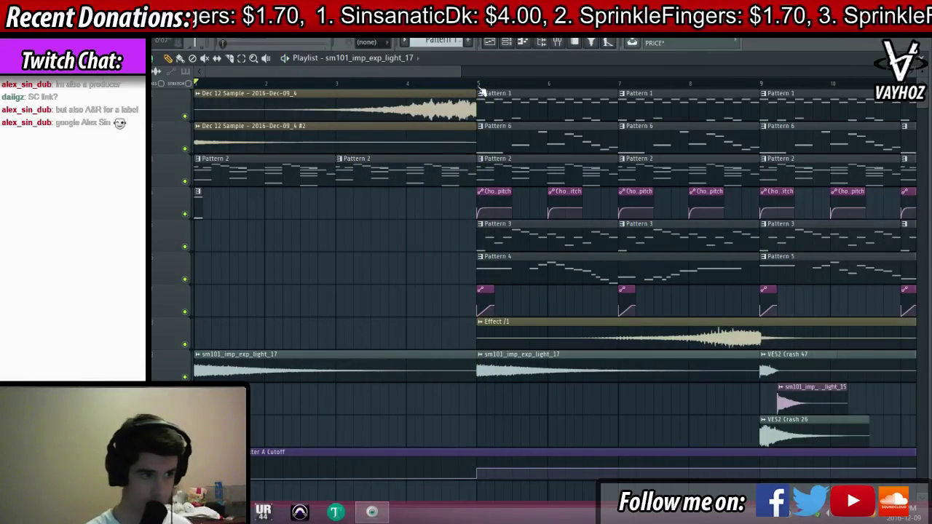
pyautogui.scroll(-2, 479, 87)
pyautogui.press('F9')
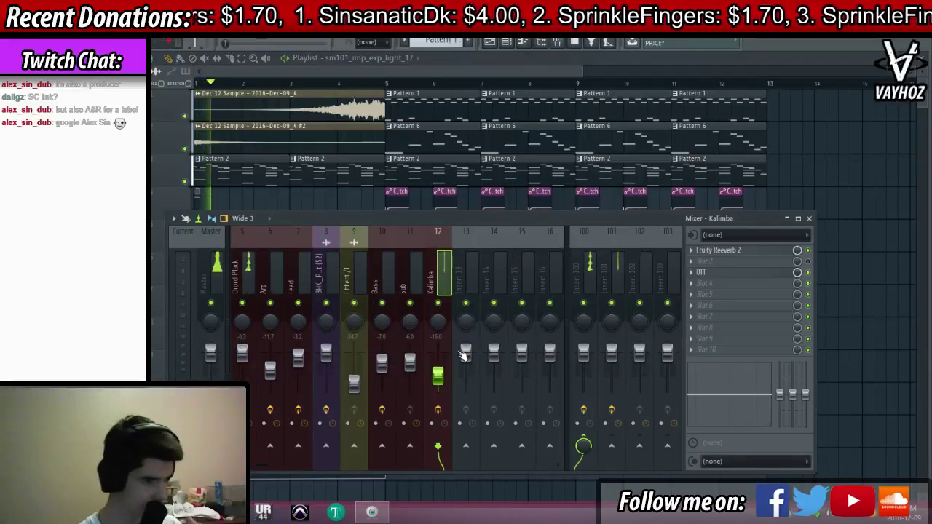
pyautogui.press('F9')
pyautogui.rightClick(283, 355)
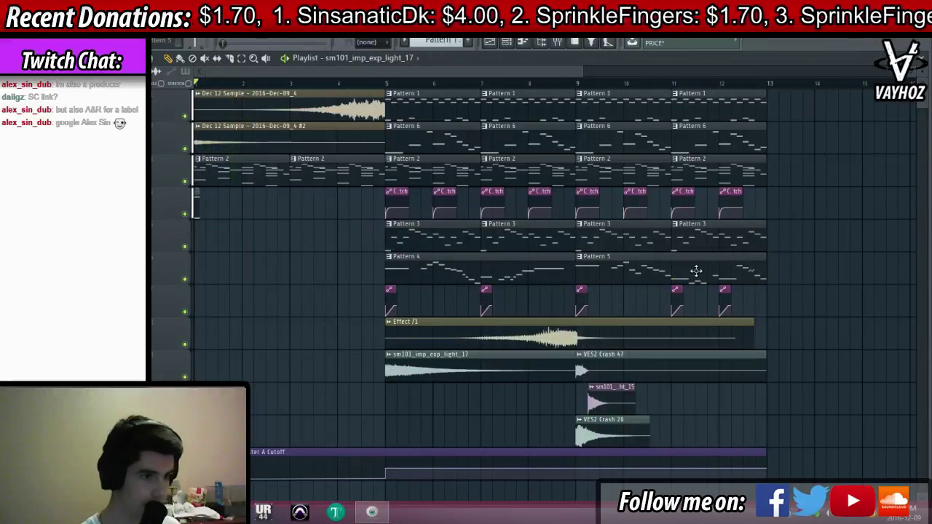
# Try a copy of the Effect /1 clip in the intro before bar 5, and remove it again
pyautogui.moveTo(695, 270); pyautogui.dragTo(556, 324)
pyautogui.click(324, 322)
pyautogui.moveTo(320, 308); pyautogui.dragTo(374, 321)
pyautogui.moveTo(237, 398); pyautogui.dragTo(202, 397)
pyautogui.rightClick(281, 387)
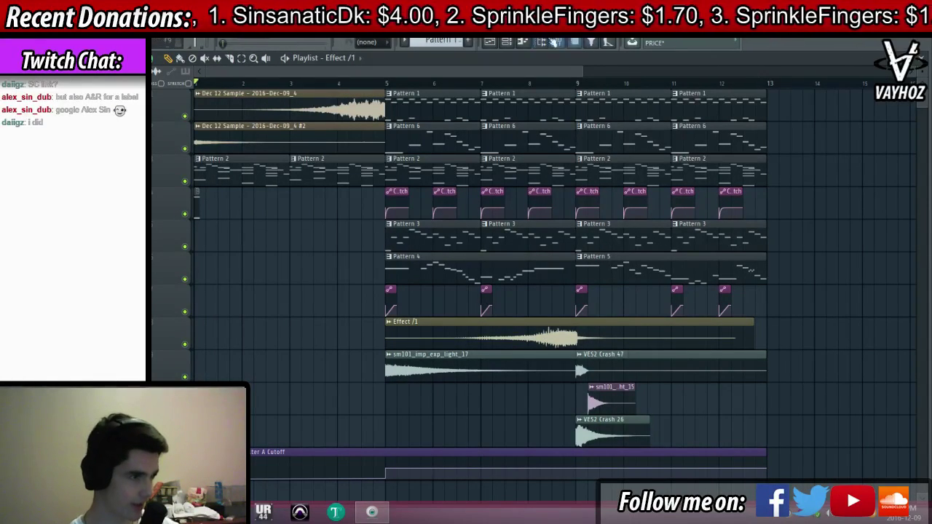
# Copy all the Chord Pluck notes from Pattern 2
pyautogui.doubleClick(277, 175)
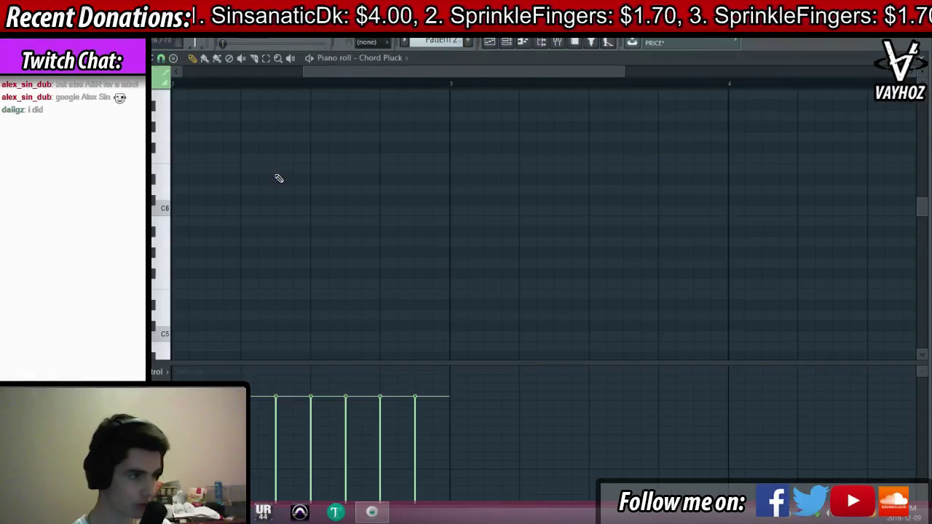
pyautogui.hotkey('ctrl', 'a')
pyautogui.press('Escape')
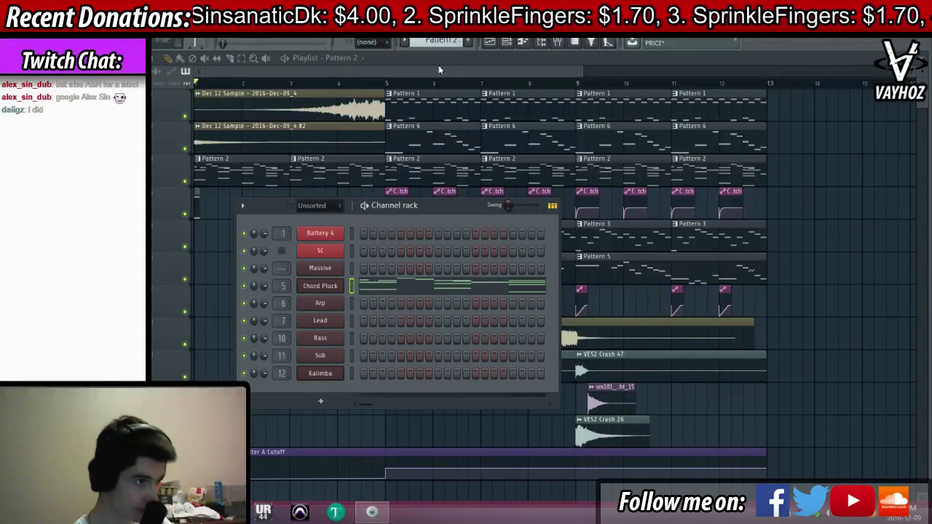
# Switch to Pattern 8, add a Kontakt 5 channel, and load The Grandeur piano into it
pyautogui.click(469, 42)
pyautogui.click(320, 401)
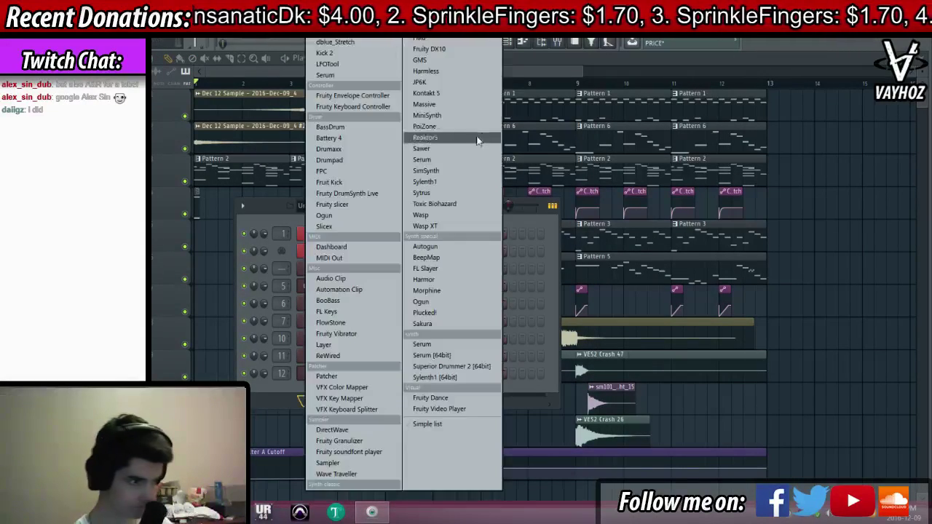
pyautogui.click(479, 95)
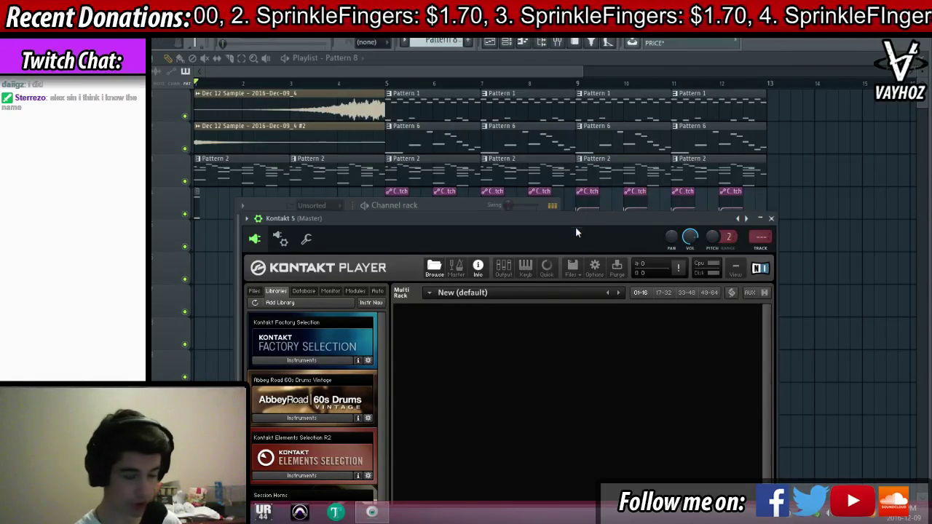
pyautogui.moveTo(576, 230); pyautogui.dragTo(573, 197)
pyautogui.moveTo(443, 248); pyautogui.dragTo(434, 121)
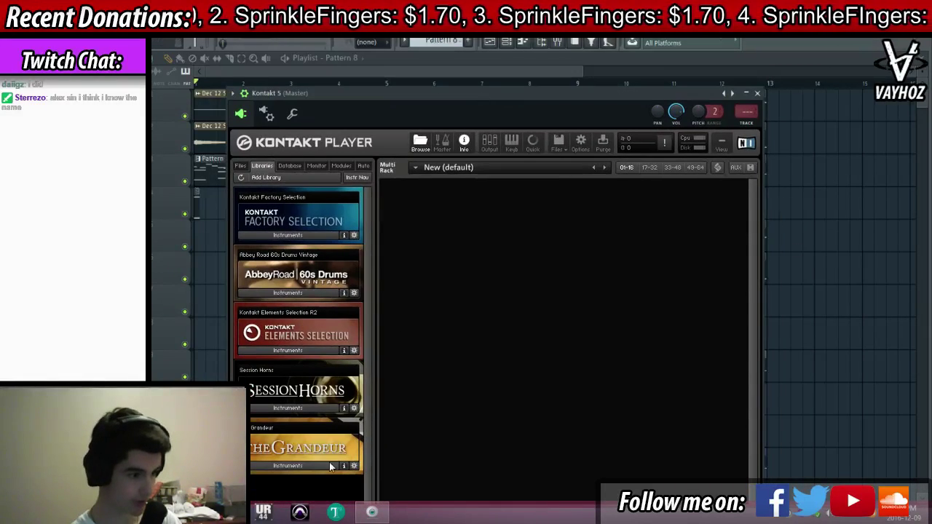
pyautogui.doubleClick(311, 483)
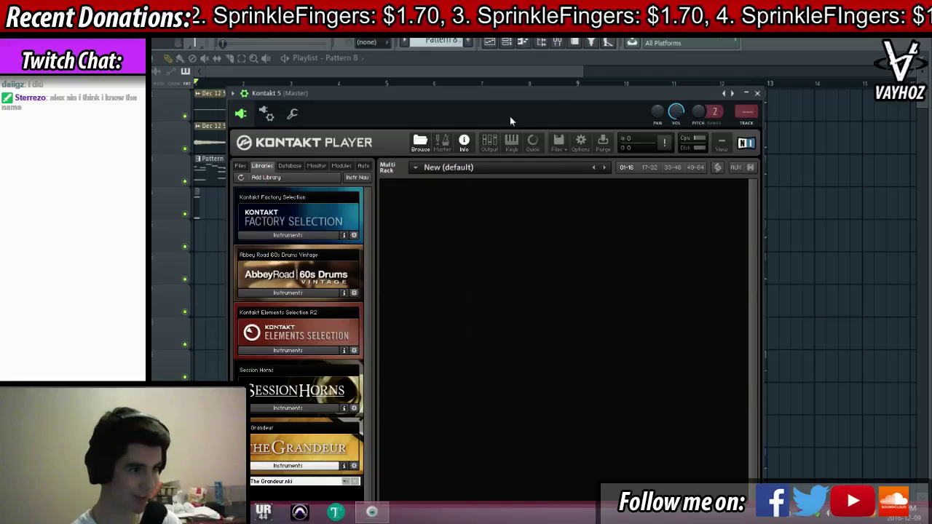
pyautogui.moveTo(534, 111); pyautogui.dragTo(491, 112)
pyautogui.press('Escape')
# Paste the copied chord notes into the Kontakt 5 channel's piano roll in Pattern 8
pyautogui.rightClick(333, 387)
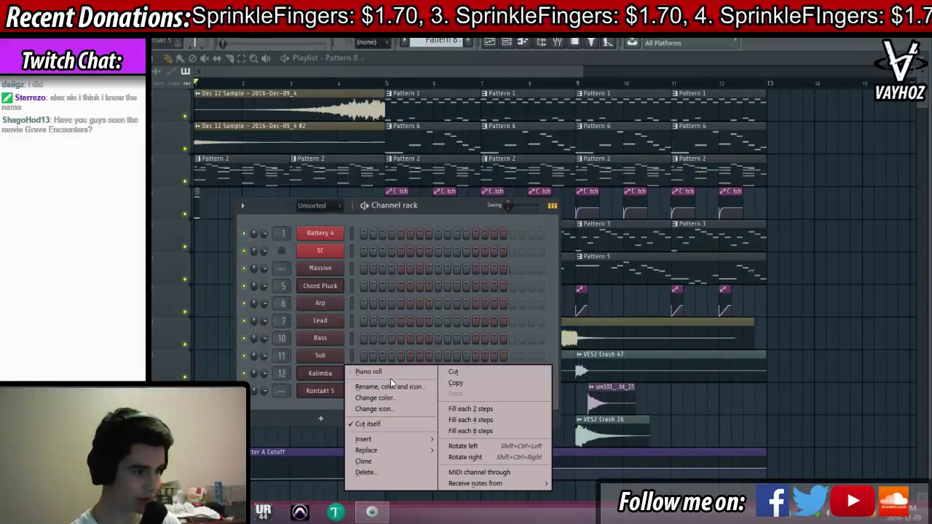
pyautogui.click(390, 376)
pyautogui.scroll(-5, 434, 87)
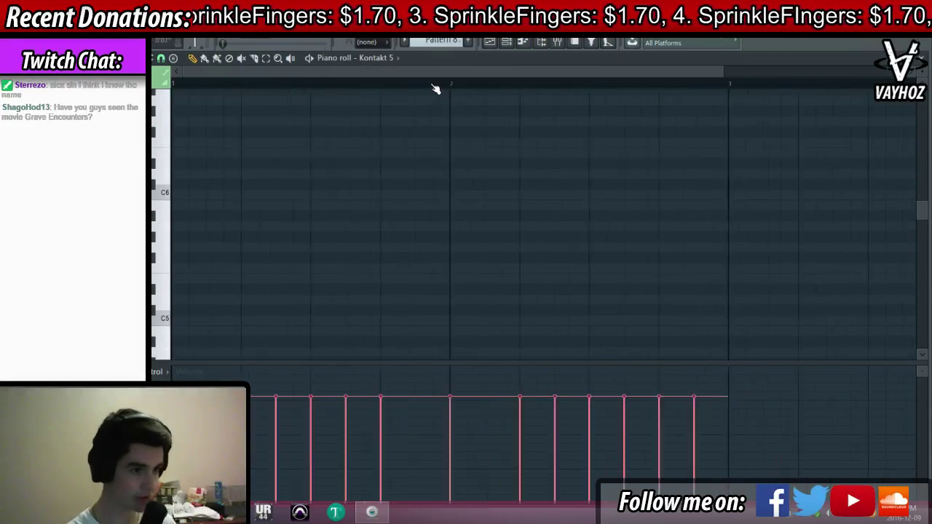
pyautogui.scroll(6, 387, 216)
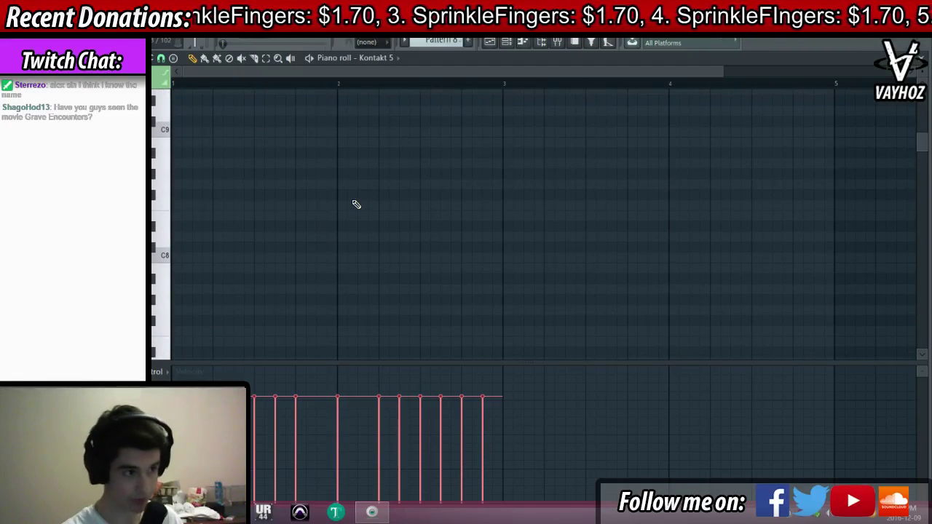
pyautogui.scroll(-10, 365, 211)
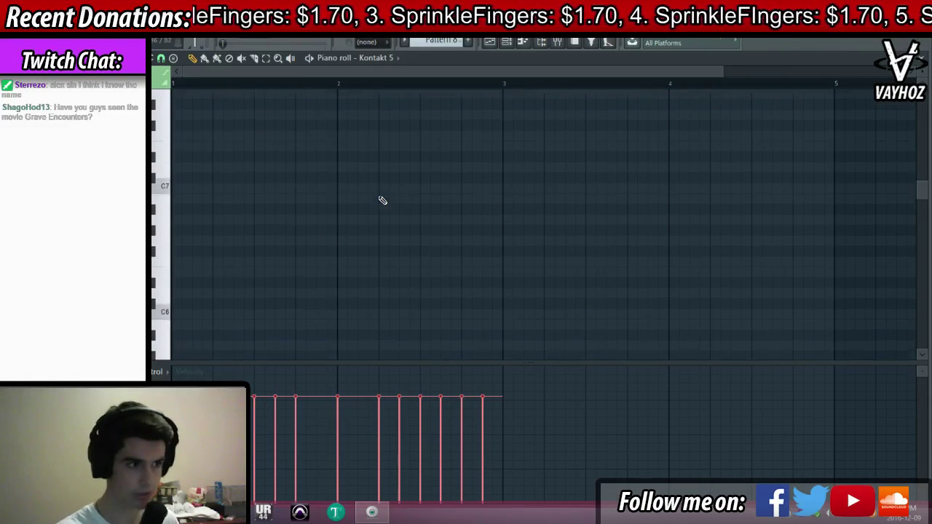
pyautogui.scroll(3, 375, 251)
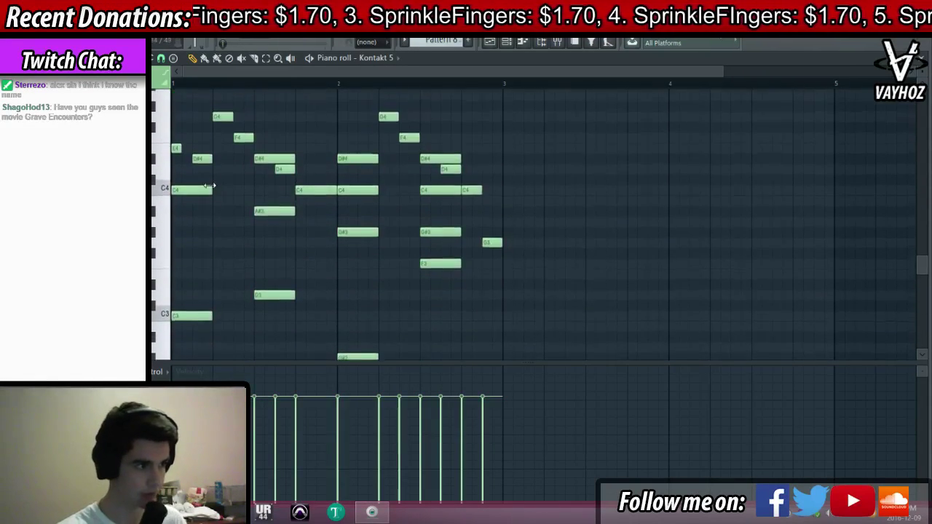
pyautogui.press('F7')
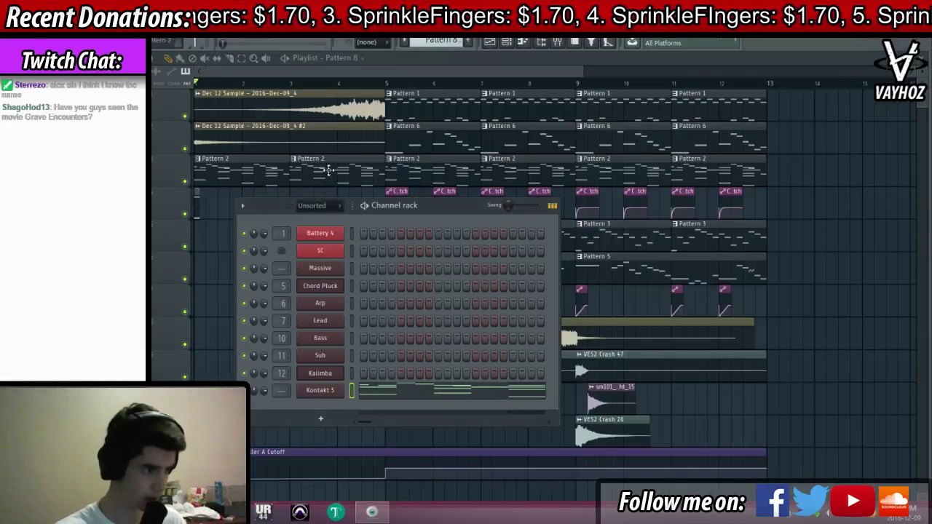
# Place a Pattern 8 clip at bar 1 of the fifth playlist track and solo that track for playback
pyautogui.press('F6')
pyautogui.click(206, 245)
pyautogui.press('space')
pyautogui.press('space')
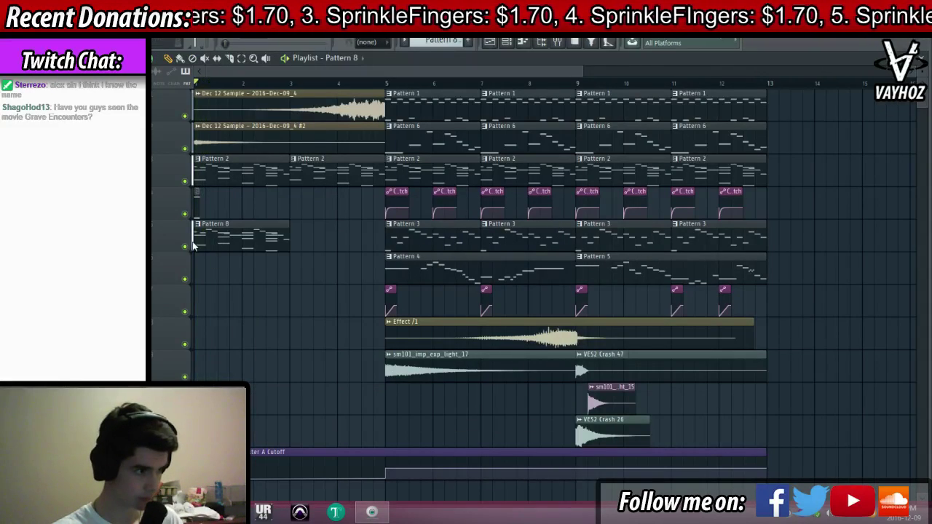
pyautogui.rightClick(185, 246)
pyautogui.press('space')
# Delete the short E4 note from Pattern 8's opening chord and extend its D#4 to start at bar 1
pyautogui.doubleClick(245, 227)
pyautogui.hotkey('ctrl', 'b')
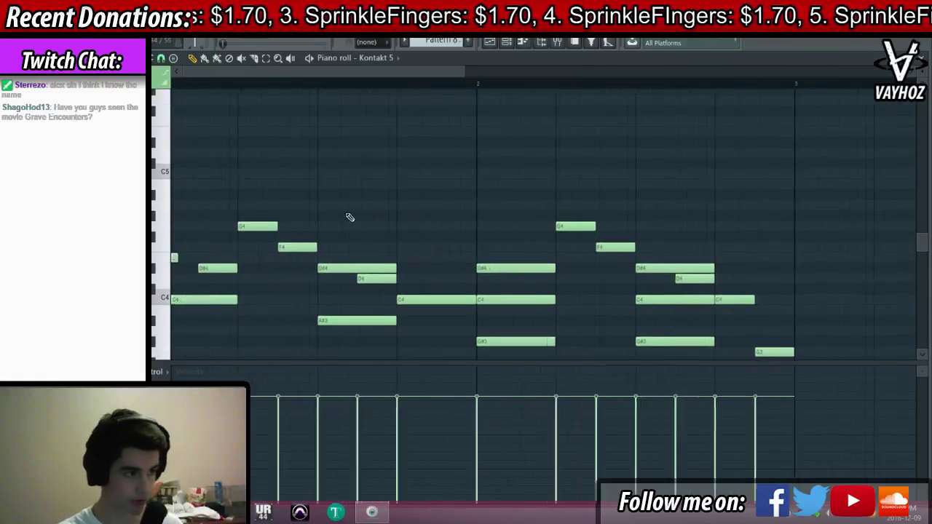
pyautogui.scroll(-3, 240, 209)
pyautogui.scroll(6, 257, 204)
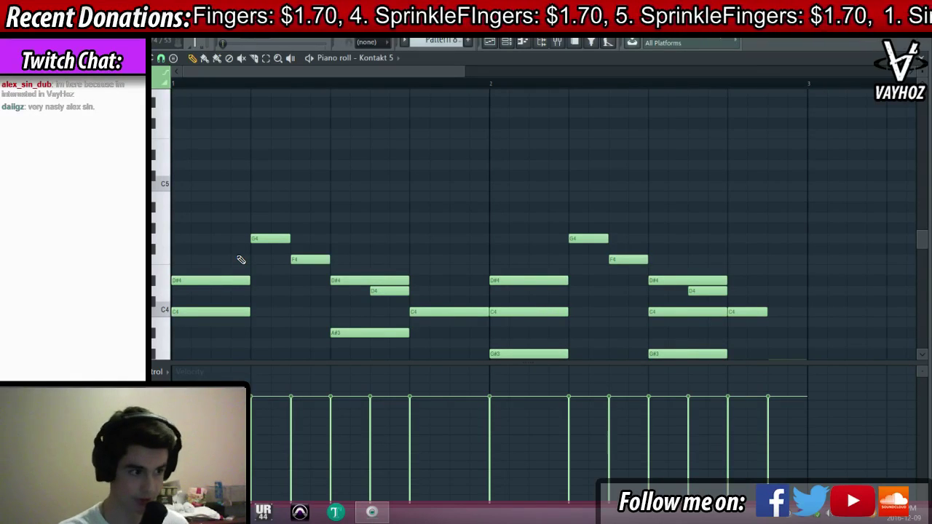
# Inspect The Grandeur's settings in Kontakt 5 while the soloed piano pattern plays
pyautogui.press('F5')
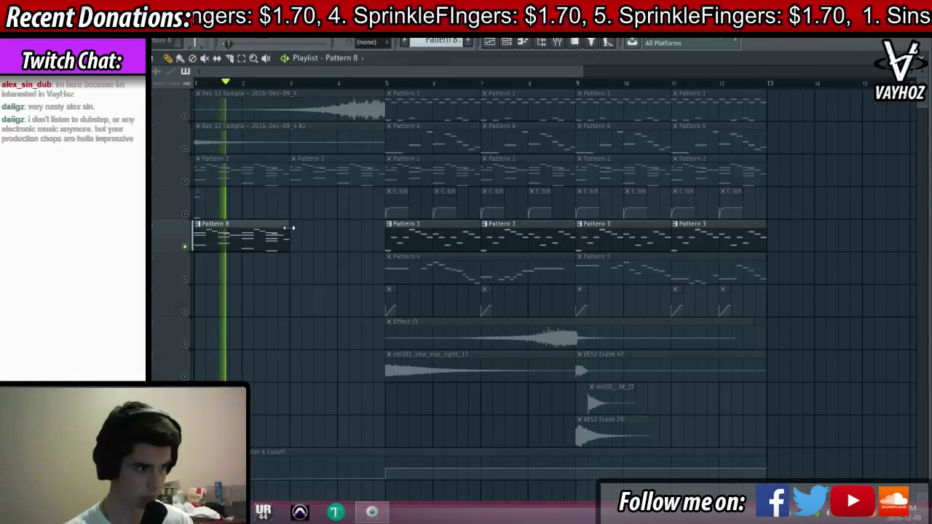
pyautogui.press('F6')
pyautogui.click(340, 390)
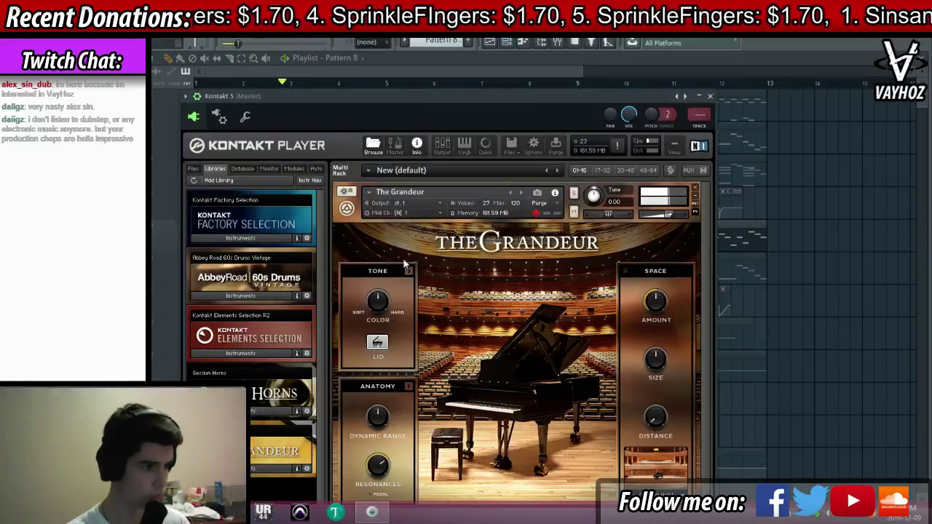
pyautogui.press('F6')
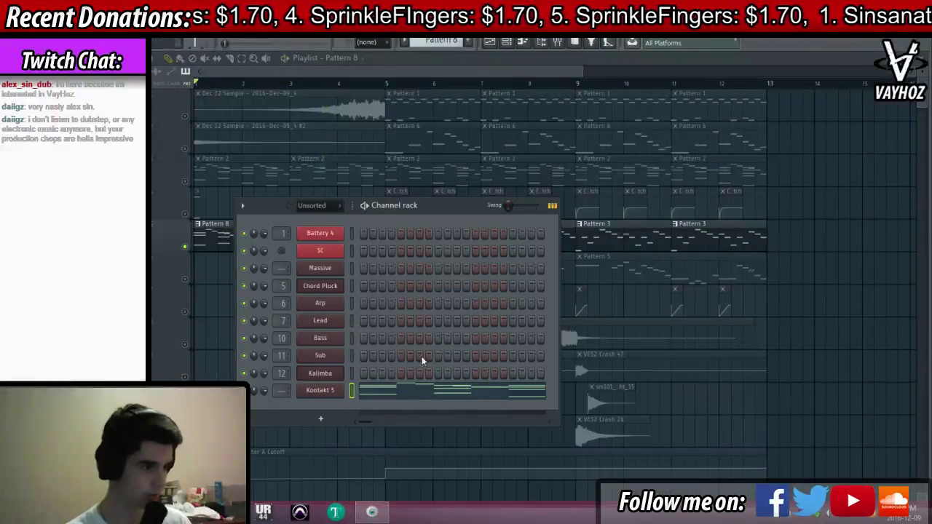
# Add a G4 note to the opening piano chord and delete the single G4 and F4 melody notes after it
pyautogui.click(412, 397)
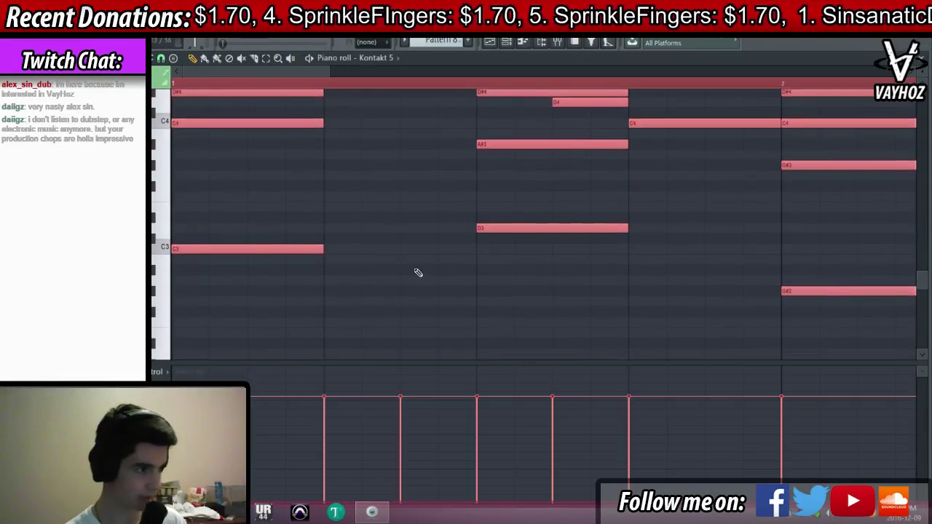
pyautogui.press('space')
pyautogui.scroll(3, 235, 187)
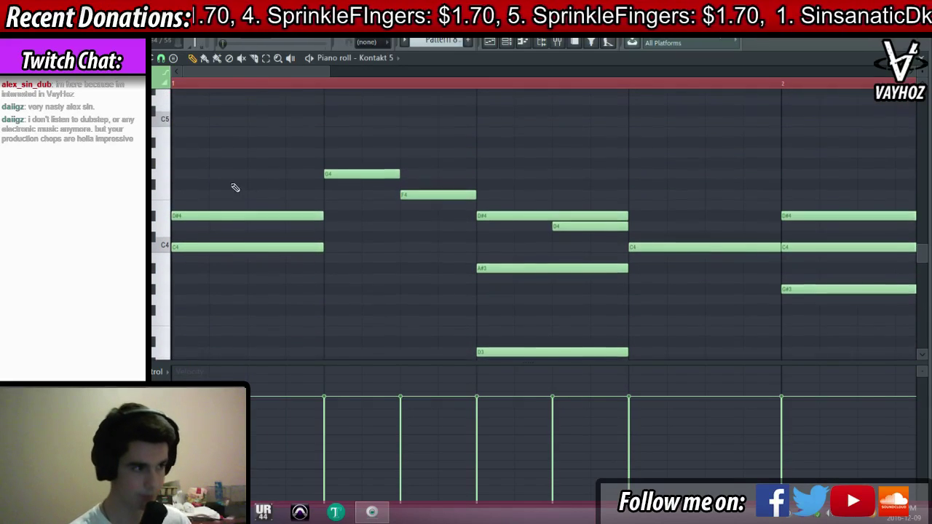
pyautogui.moveTo(168, 172); pyautogui.dragTo(174, 206)
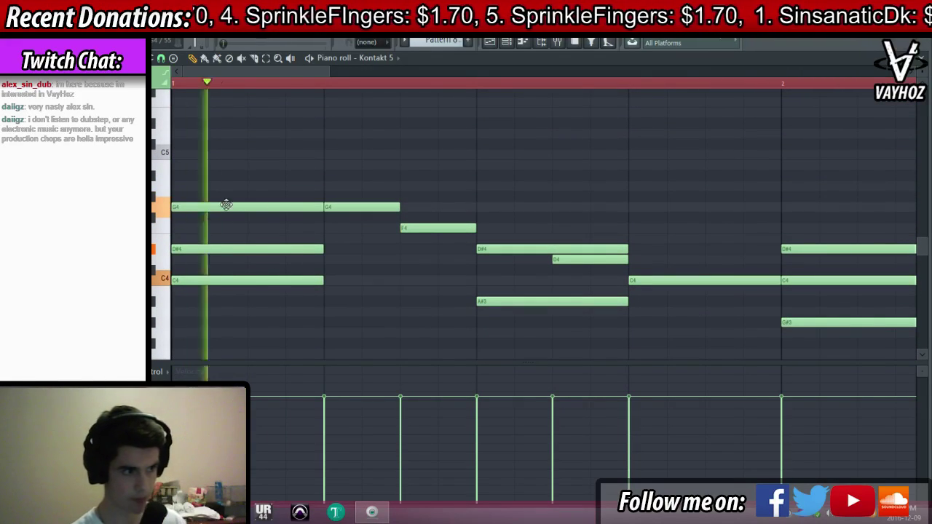
pyautogui.rightClick(409, 229)
pyautogui.scroll(-12, 435, 221)
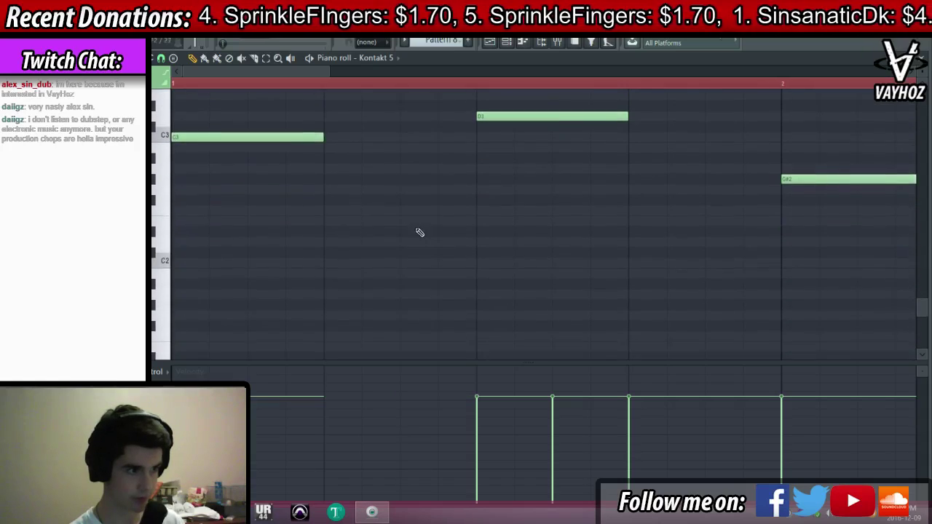
pyautogui.scroll(11, 393, 215)
# Stretch the four-note opening chord to the middle of bar 1, lower its velocity, and audition it
pyautogui.moveTo(335, 169); pyautogui.dragTo(312, 358)
pyautogui.scroll(-1, 316, 361)
pyautogui.moveTo(315, 319); pyautogui.dragTo(470, 327)
pyautogui.moveTo(175, 423); pyautogui.dragTo(174, 447)
pyautogui.press('space')
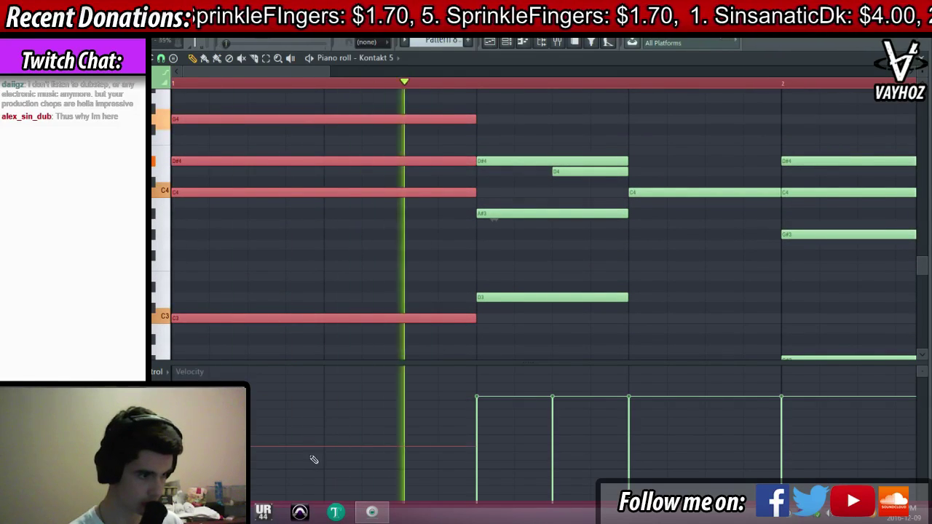
pyautogui.press('space')
# Delete the D4 and C4 melody notes in the second half of bar 1 and raise the second chord's D#4 to F4
pyautogui.rightClick(559, 338)
pyautogui.scroll(-3, 597, 84)
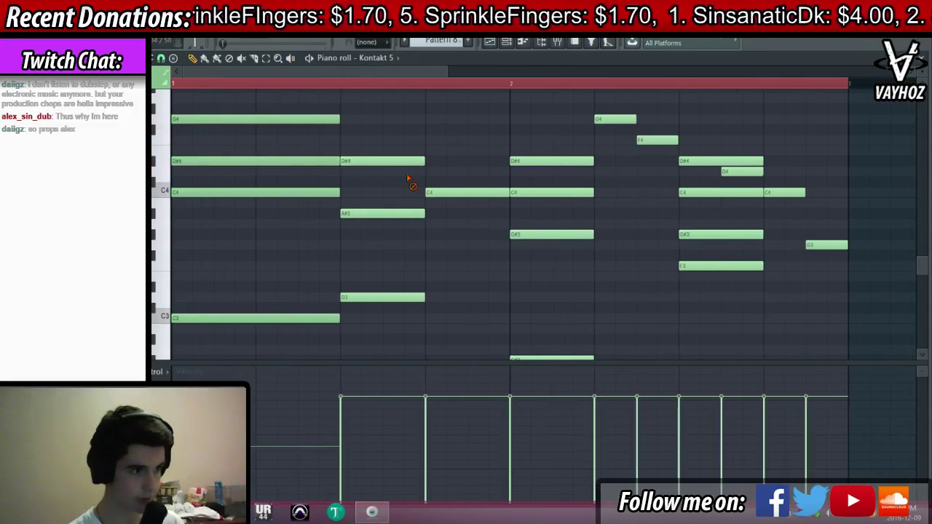
pyautogui.moveTo(402, 162); pyautogui.dragTo(442, 301)
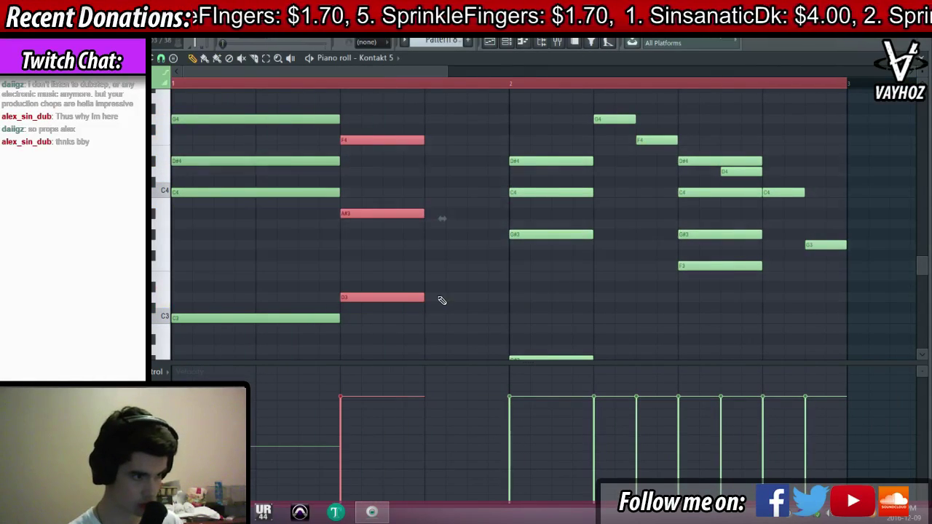
# Stretch the second chord (D3, A#3, F4) to the end of bar 1 and lower its velocity to match the first
pyautogui.keyDown('ctrl'); pyautogui.click(497, 311); pyautogui.keyUp('ctrl')
pyautogui.moveTo(342, 399); pyautogui.dragTo(340, 446)
pyautogui.press('space')
# Delete the G4 and F4 melody notes in bar 2, then stretch the third chord to mid-bar and lower its velocity
pyautogui.scroll(-3, 547, 84)
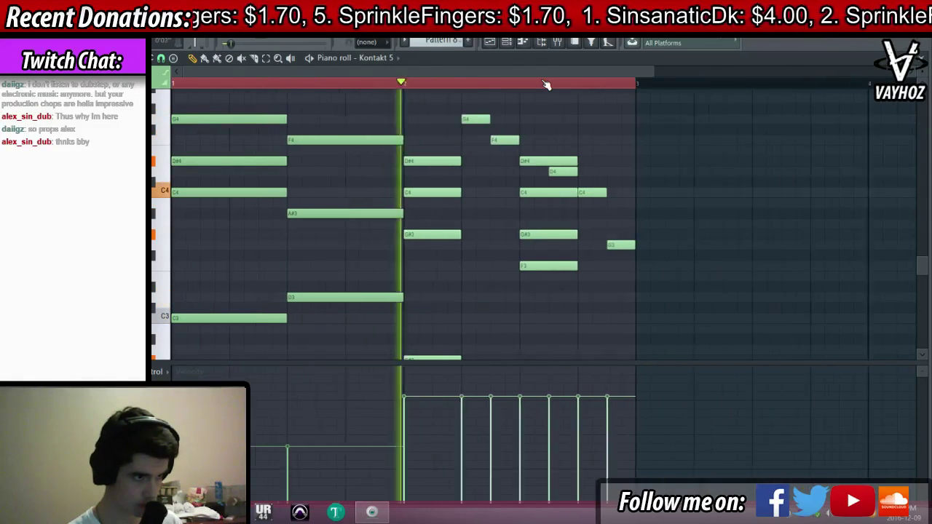
pyautogui.rightClick(426, 119)
pyautogui.rightClick(446, 138)
pyautogui.moveTo(389, 147); pyautogui.dragTo(458, 339)
pyautogui.moveTo(364, 397); pyautogui.dragTo(367, 443)
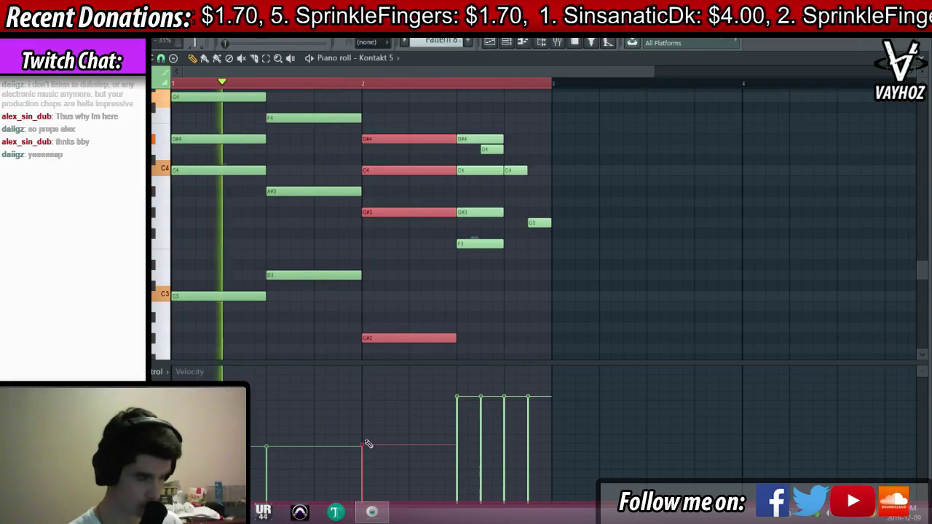
# Delete the D4, C4 and G3 melody notes around the last chord and stretch that chord to the end of bar 2
pyautogui.keyDown('ctrl'); pyautogui.click(514, 198); pyautogui.keyUp('ctrl')
pyautogui.rightClick(496, 150)
pyautogui.rightClick(516, 170)
pyautogui.rightClick(540, 222)
pyautogui.moveTo(482, 123); pyautogui.dragTo(509, 81)
pyautogui.scroll(-4, 558, 273)
pyautogui.click(487, 218)
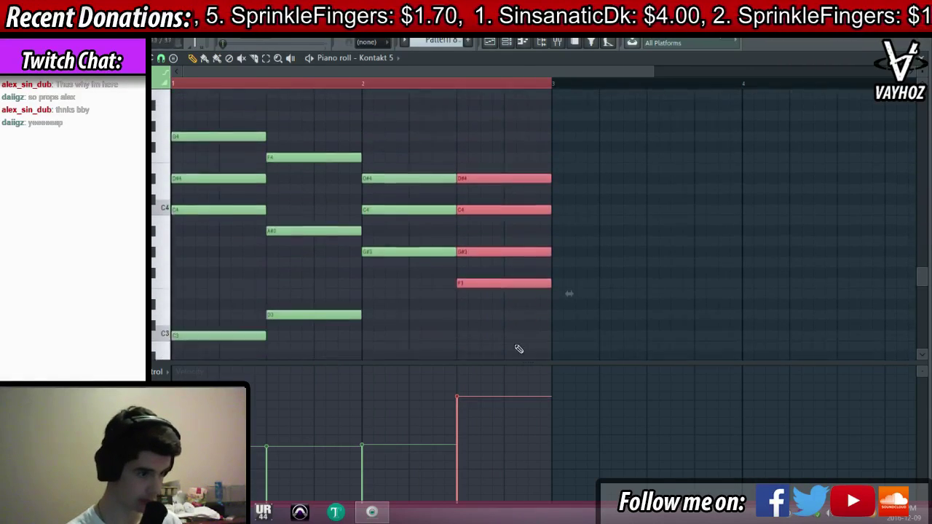
# Add an F2 bass note to the last chord and lower the chord's velocity to match the others during playback
pyautogui.scroll(-2, 520, 348)
pyautogui.press('space')
pyautogui.moveTo(458, 398); pyautogui.dragTo(459, 443)
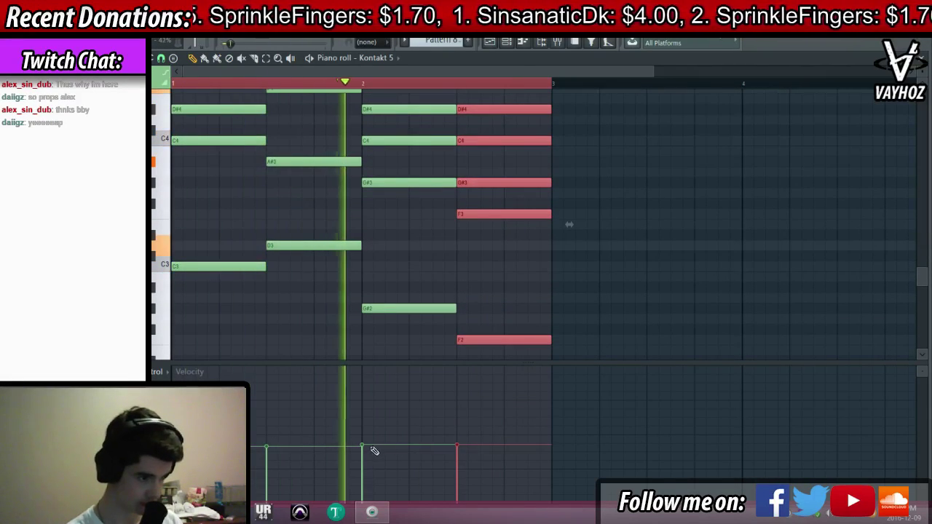
# Rename the Kontakt channel playing The Grandeur to "Piano soft" and route it to mixer track 13
pyautogui.press('F9')
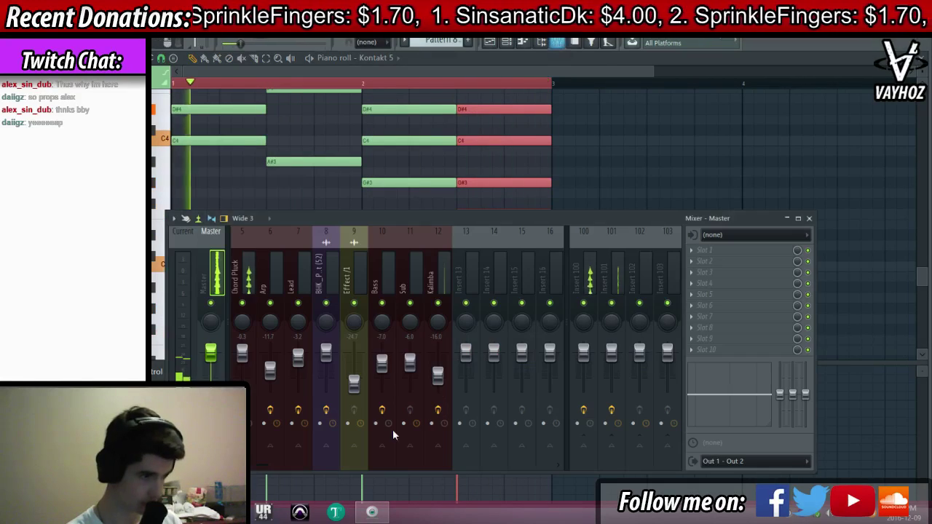
pyautogui.press('F5')
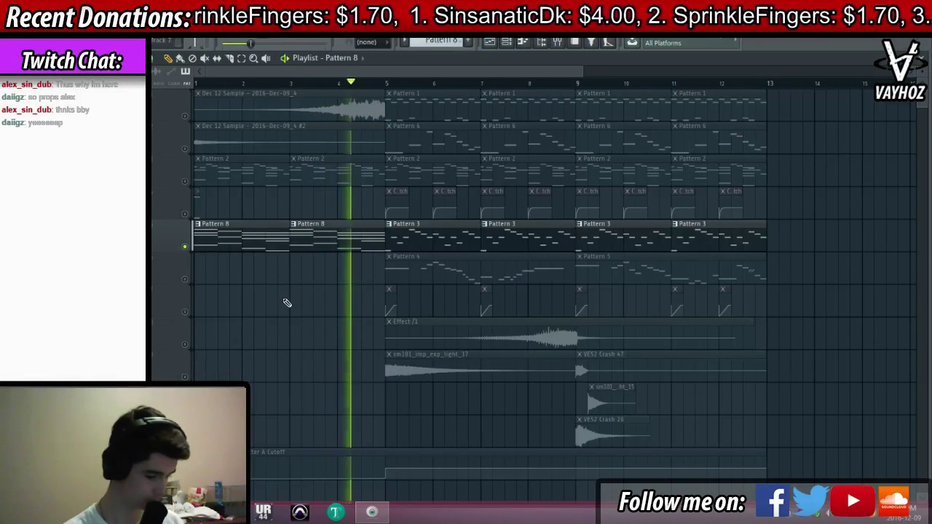
pyautogui.press('F9')
pyautogui.press('F6')
pyautogui.click(324, 394)
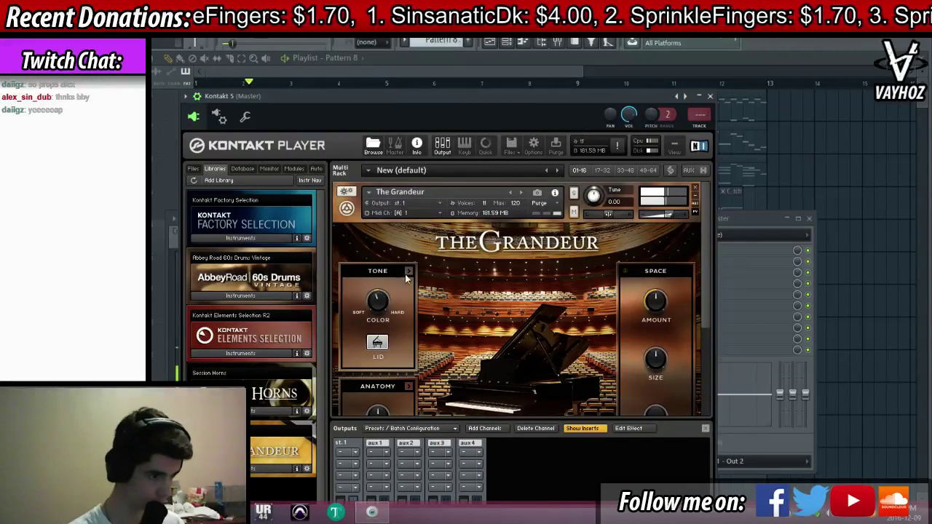
pyautogui.moveTo(544, 96); pyautogui.dragTo(541, 77)
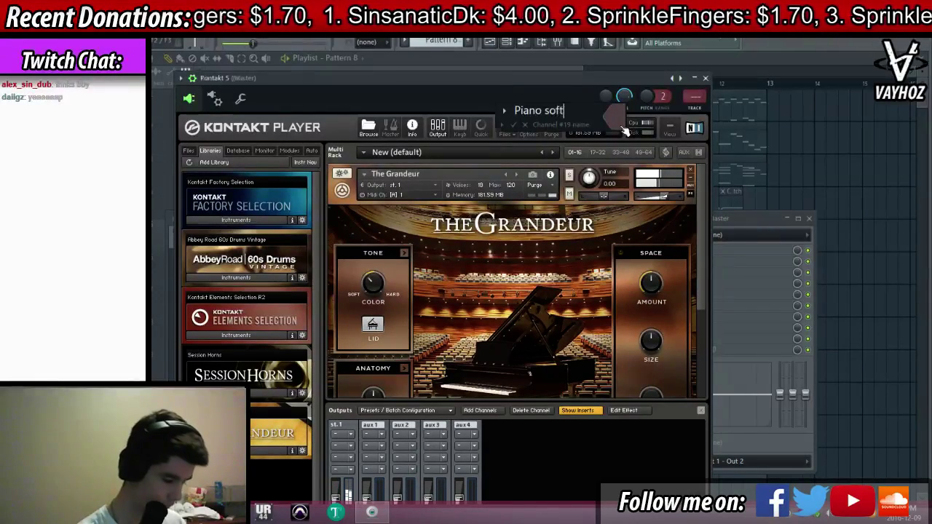
pyautogui.press('Return')
pyautogui.click(694, 109)
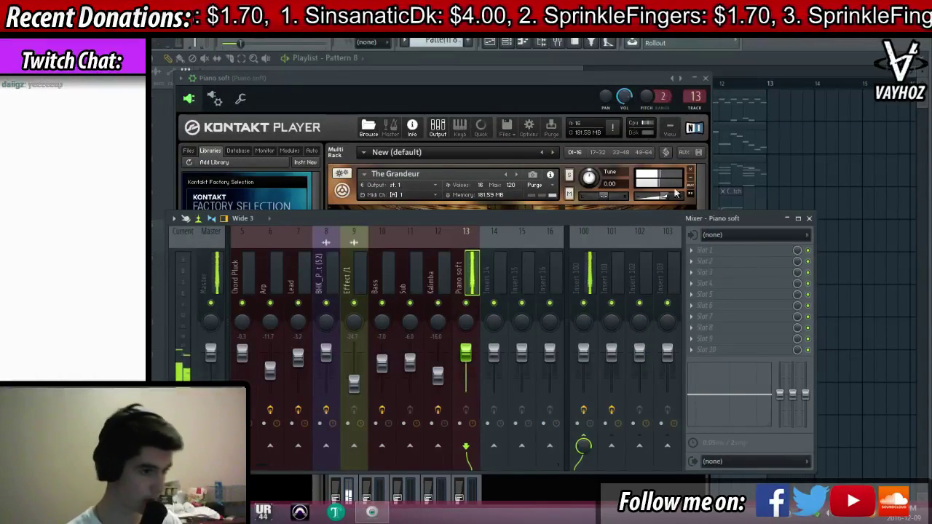
pyautogui.click(739, 253)
pyautogui.press('Escape')
pyautogui.press('Escape')
pyautogui.press('Escape')
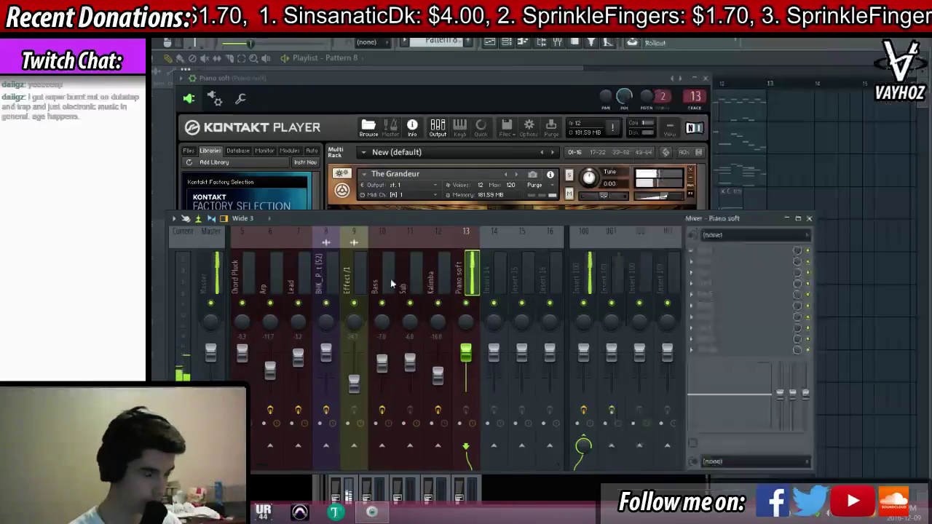
# Raise the upper chord notes of the Piano soft pattern by one octave, leaving the bass notes in place
pyautogui.click(417, 391)
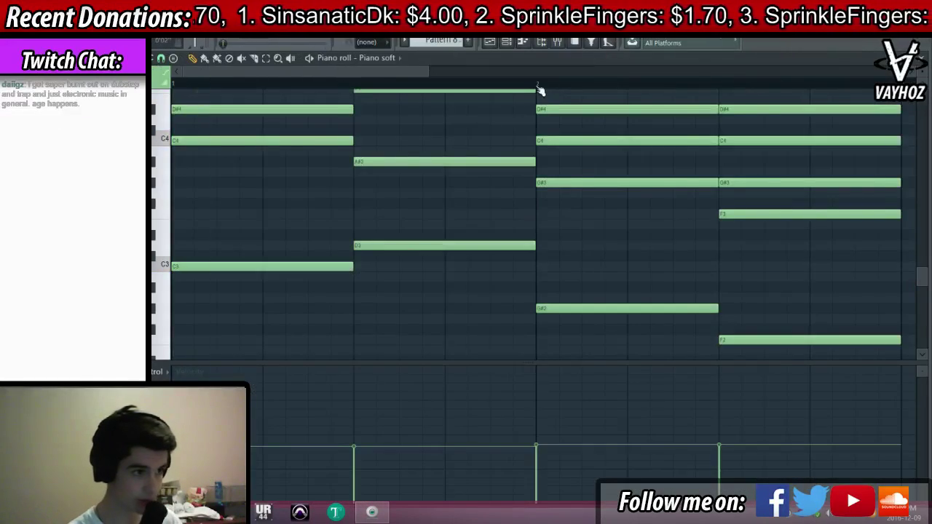
pyautogui.scroll(-4, 541, 84)
pyautogui.scroll(-3, 544, 86)
pyautogui.scroll(2, 510, 252)
pyautogui.moveTo(506, 297); pyautogui.dragTo(218, 102)
pyautogui.scroll(1, 239, 234)
pyautogui.moveTo(195, 332); pyautogui.dragTo(198, 206)
pyautogui.click(185, 217)
pyautogui.hotkey('ctrl', 'z')
pyautogui.press('space')
pyautogui.keyDown('ctrl'); pyautogui.click(561, 243); pyautogui.keyUp('ctrl')
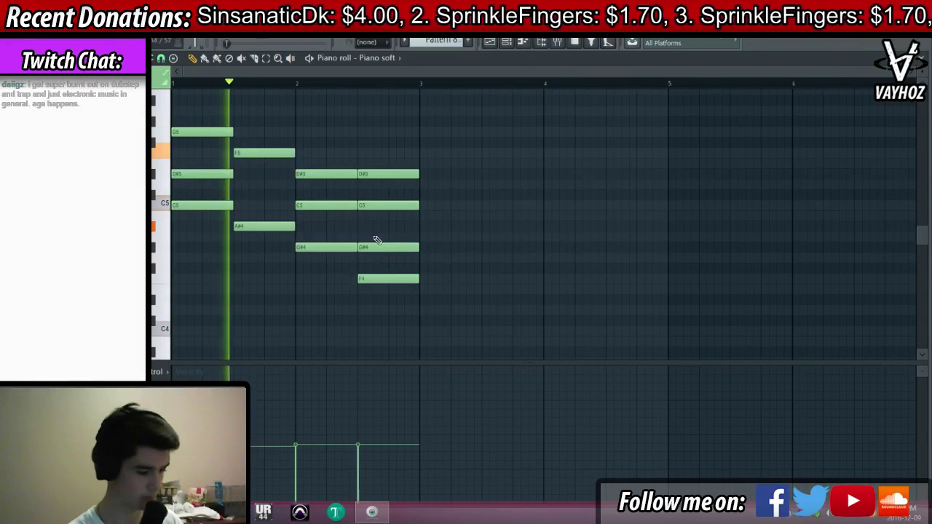
# Move the bass note of the second piano chord down to G2
pyautogui.press('F6')
pyautogui.click(429, 389)
pyautogui.scroll(-8, 491, 233)
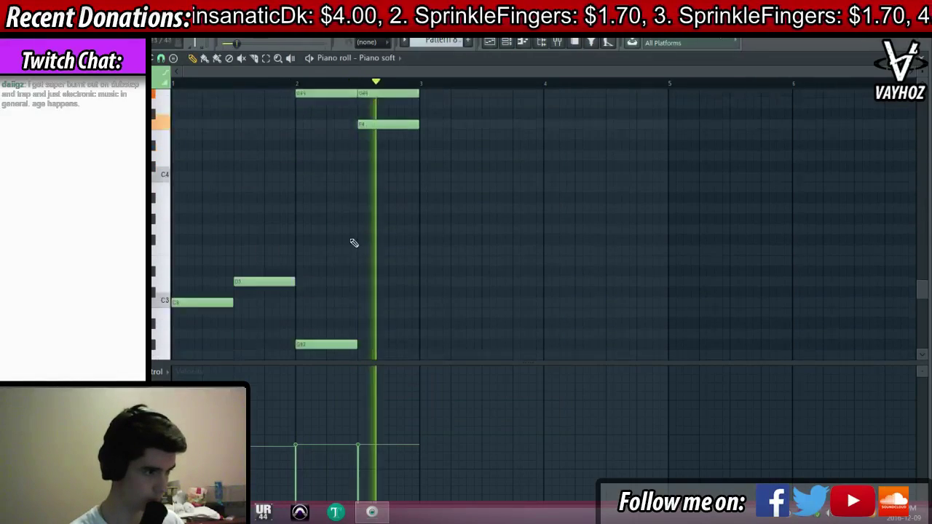
pyautogui.press('space')
pyautogui.press('space')
pyautogui.moveTo(271, 186); pyautogui.dragTo(267, 256)
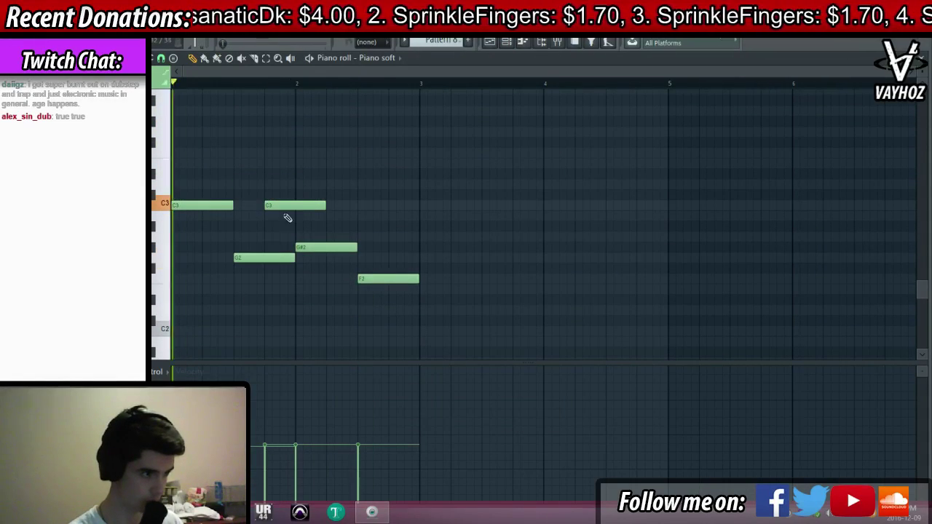
# Add a D5 note to the second piano chord, between its A#4 and F5 notes
pyautogui.press('F6')
pyautogui.click(336, 389)
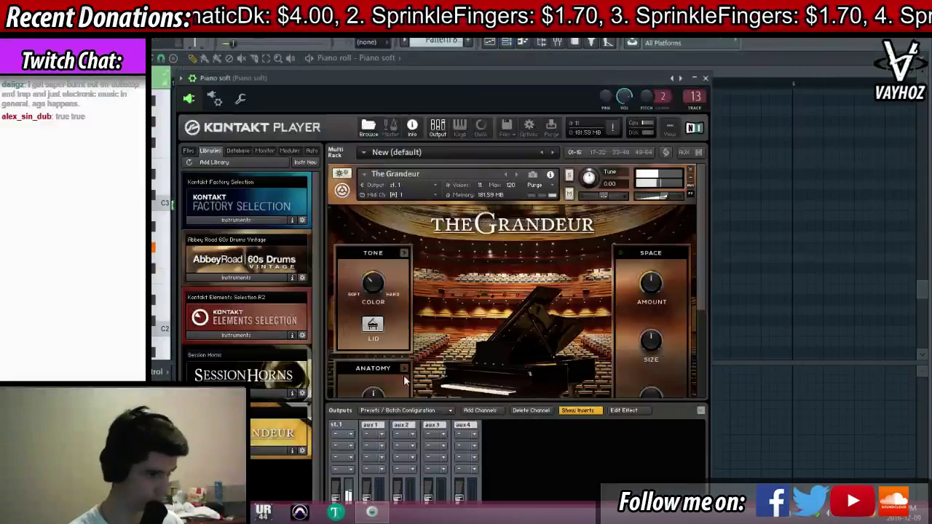
pyautogui.click(706, 78)
pyautogui.press('F6')
pyautogui.scroll(5, 372, 223)
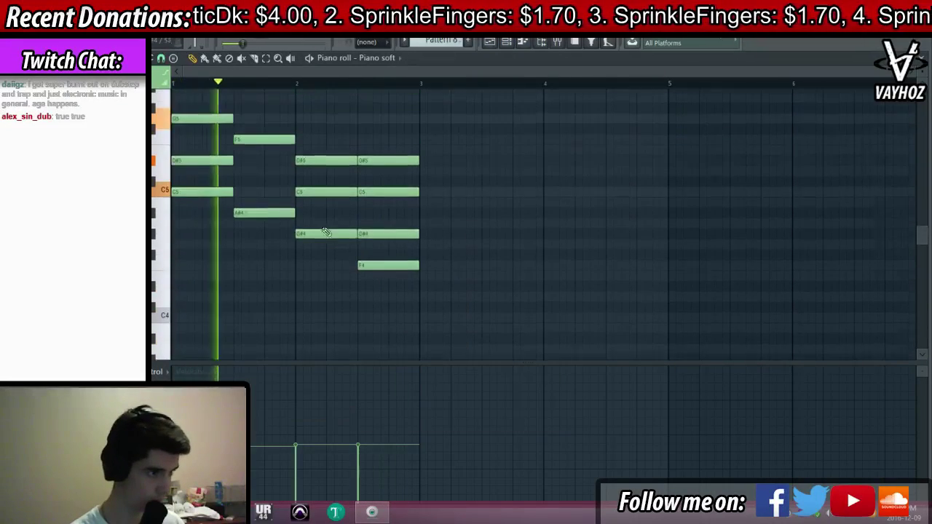
pyautogui.moveTo(249, 175); pyautogui.dragTo(240, 183)
pyautogui.press('space')
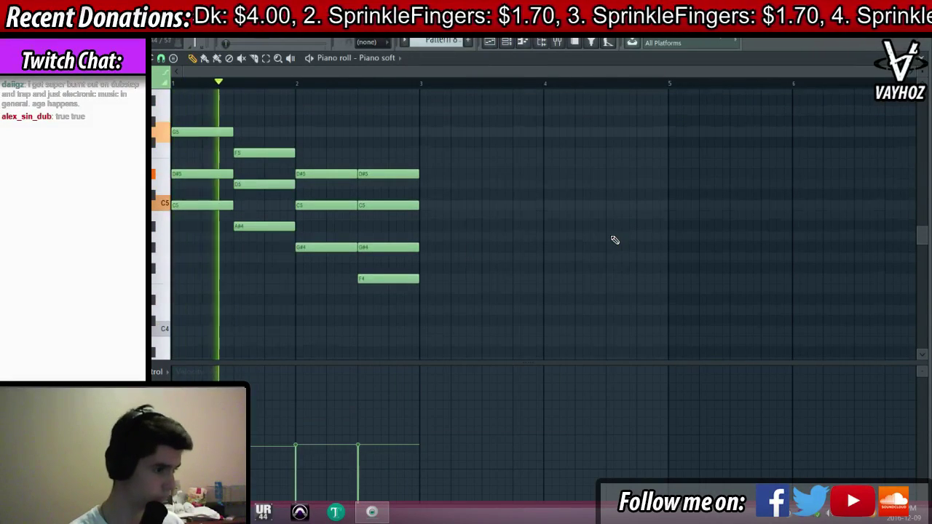
# Turn The Grandeur's tone color further toward soft during playback
pyautogui.scroll(-3, 614, 240)
pyautogui.hotkey('ctrl', 'a')
pyautogui.press('F6')
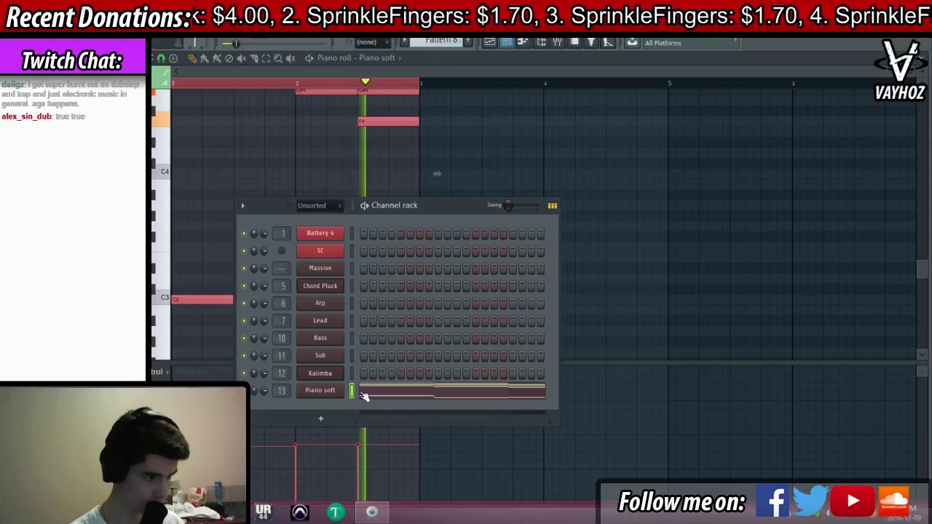
pyautogui.click(338, 389)
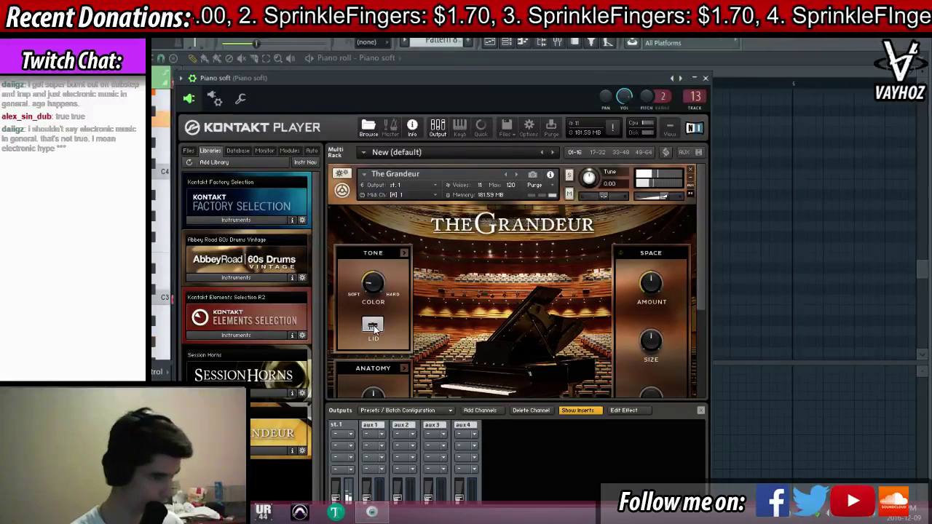
# Place Pattern 3 twice across bars 1 to 4 below the Pattern 8 clips and lower the Arp mixer volume to about -16.7 dB
pyautogui.press('F5')
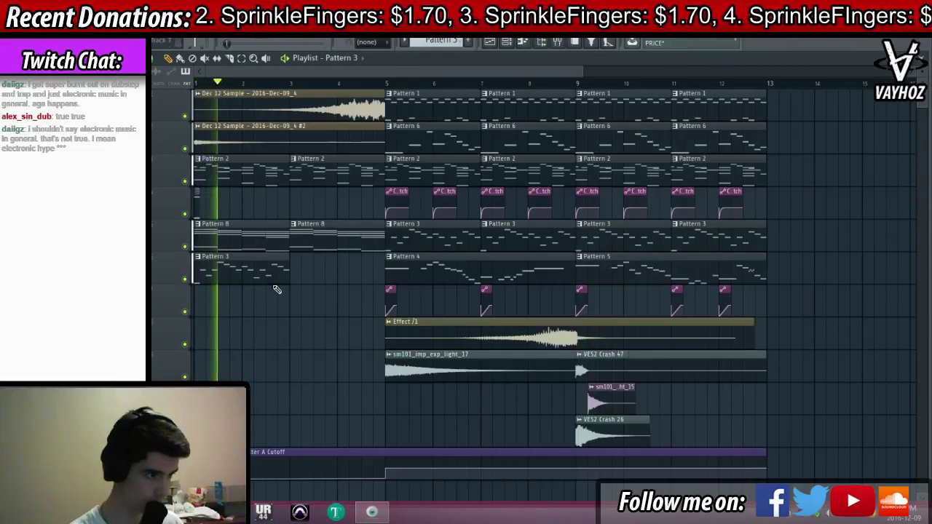
pyautogui.press('F9')
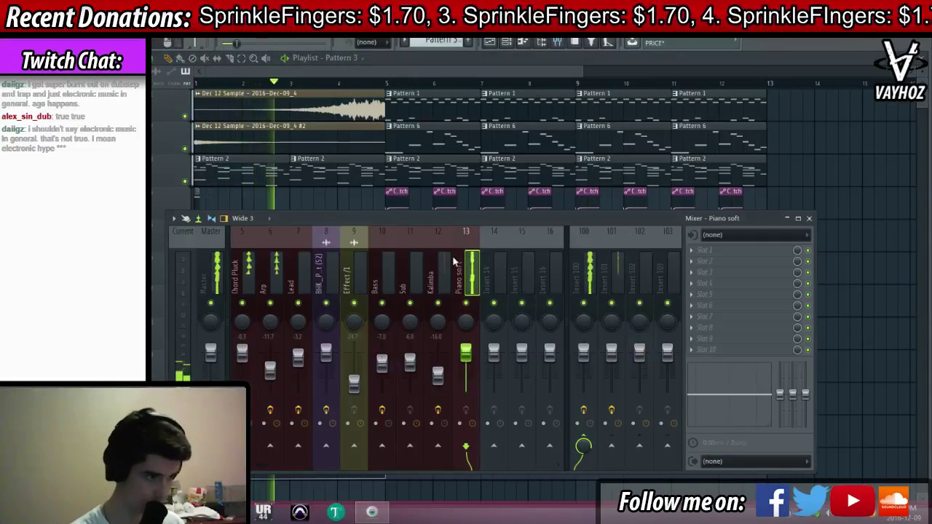
pyautogui.moveTo(453, 262); pyautogui.dragTo(272, 282)
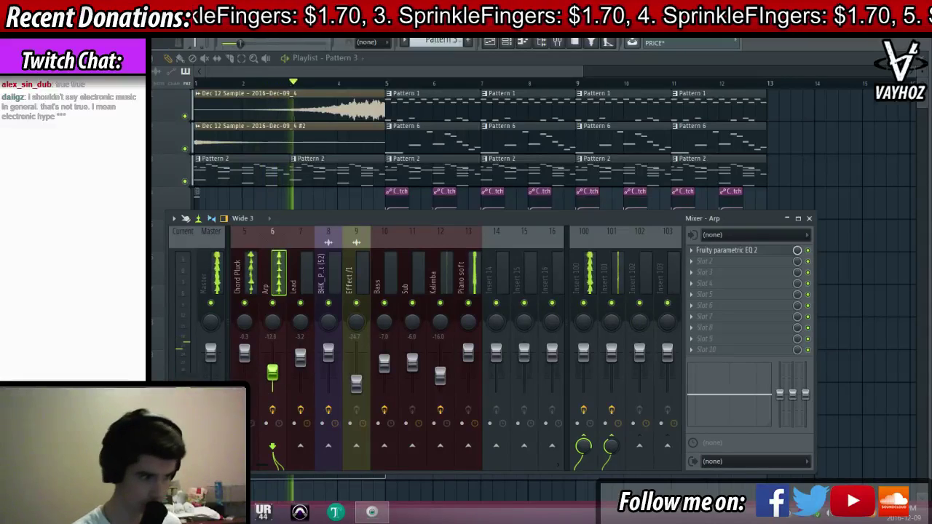
pyautogui.press('F9')
pyautogui.press('space')
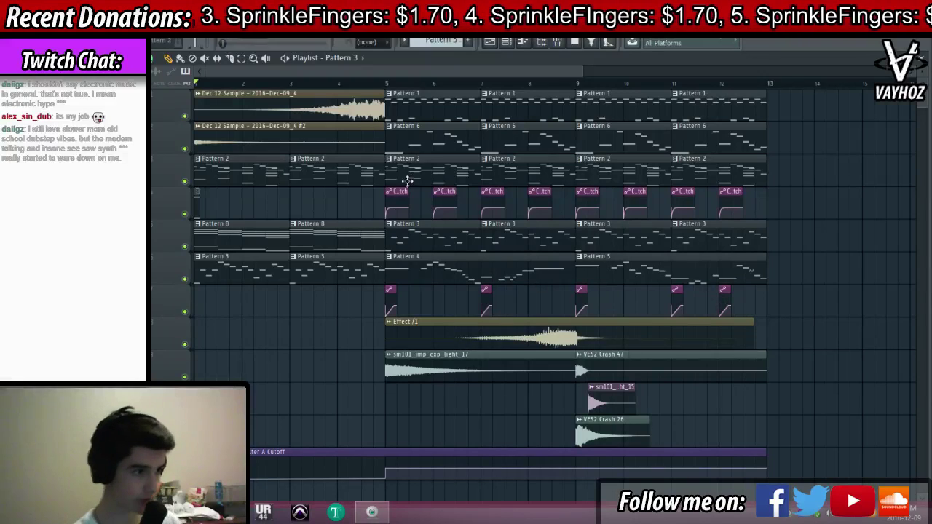
# Create an empty Pattern 9 and solo the playlist track holding the intro's Pattern 3 clips to audition it
pyautogui.press('space')
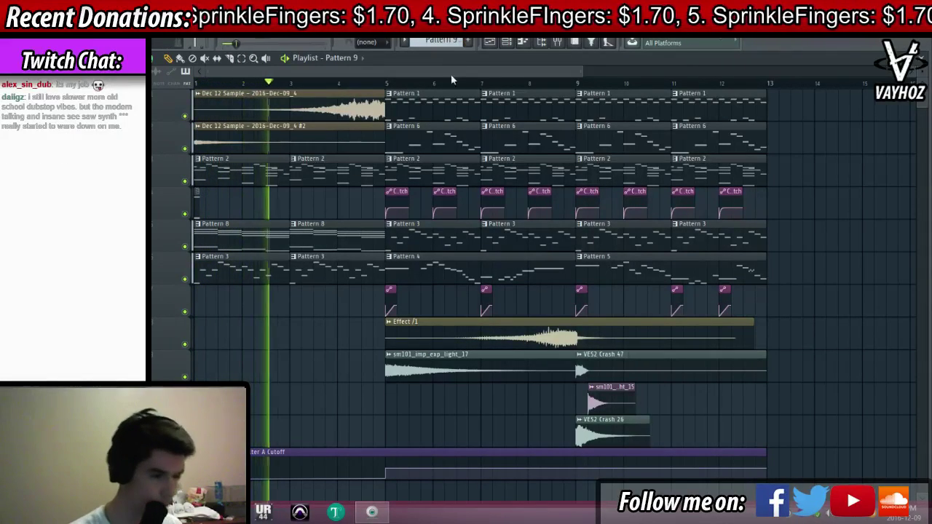
pyautogui.press('F9')
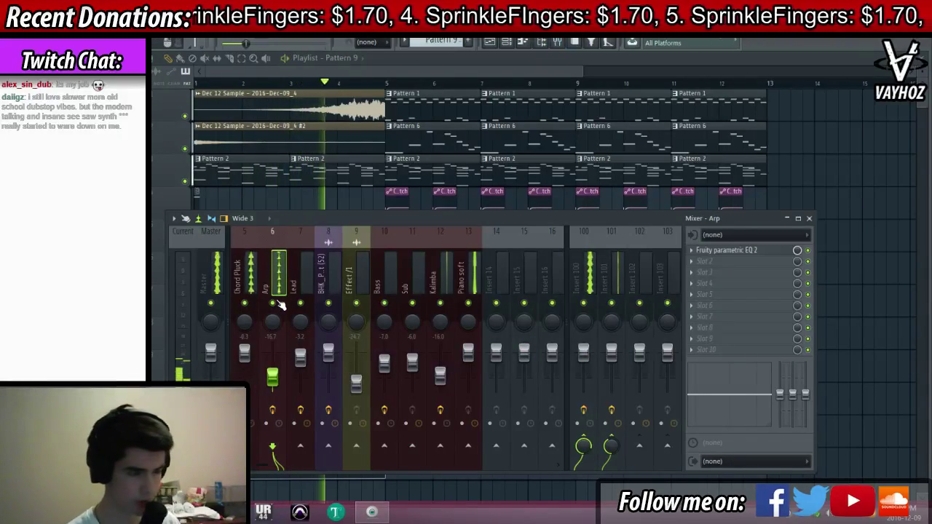
pyautogui.press('F9')
pyautogui.scroll(-2, 246, 286)
pyautogui.press('space')
pyautogui.press('space')
pyautogui.rightClick(185, 200)
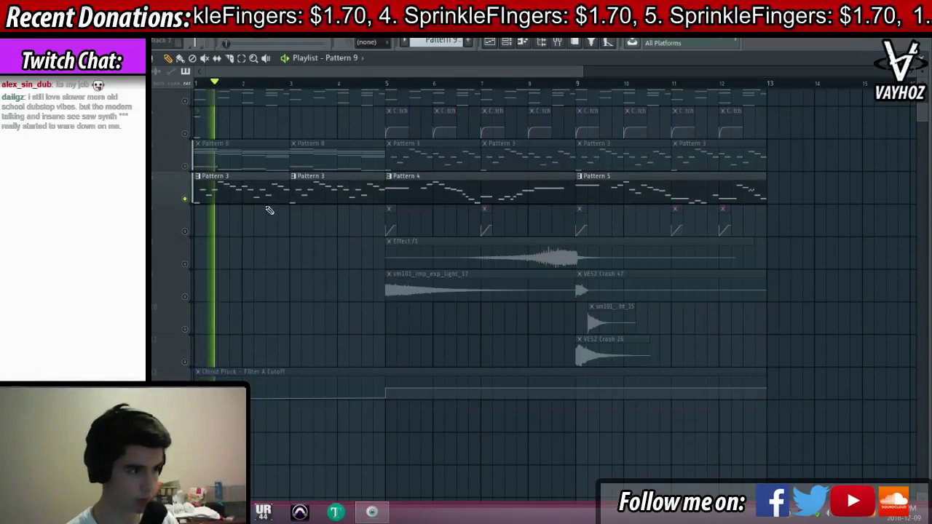
pyautogui.press('space')
pyautogui.press('space')
pyautogui.press('F9')
pyautogui.press('space')
pyautogui.press('F9')
pyautogui.scroll(-1, 248, 160)
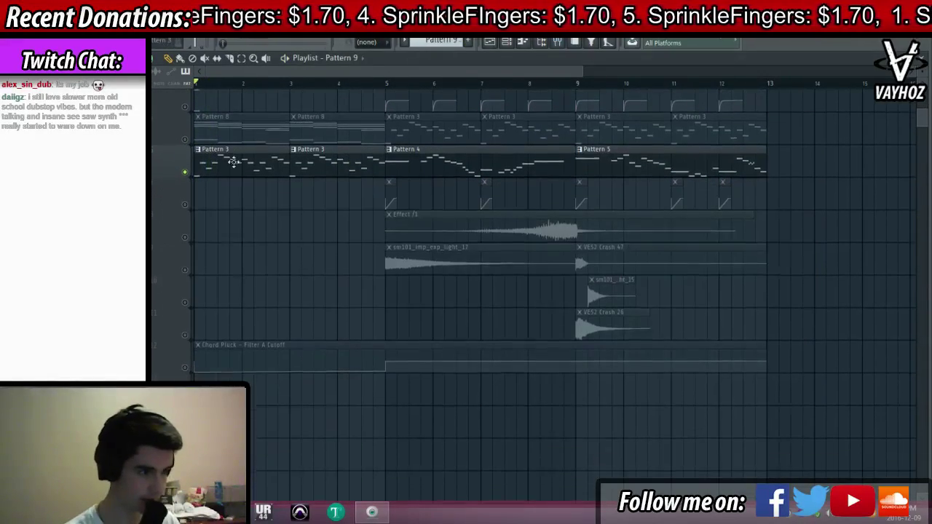
# Copy the Arp notes from Pattern 3 into the Arp channel of Pattern 9
pyautogui.doubleClick(233, 160)
pyautogui.press('F7')
pyautogui.click(469, 44)
pyautogui.rightClick(333, 306)
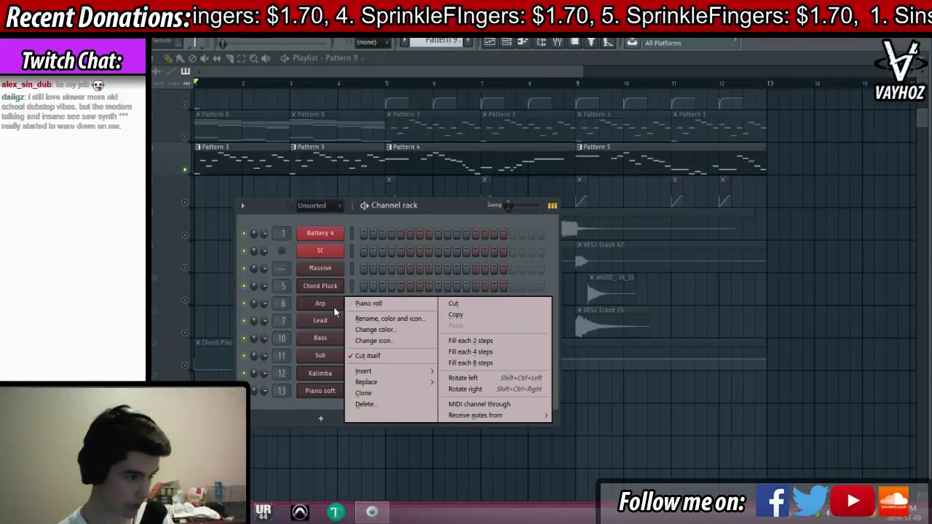
pyautogui.click(358, 304)
# Replace the Pattern 3 clip at bar 1 with Pattern 9 and play it back
pyautogui.press('F5')
pyautogui.rightClick(240, 165)
pyautogui.click(240, 165)
pyautogui.press('space')
# Transpose all Arp notes in Pattern 9 down one octave so the first note sits on C4
pyautogui.press('F7')
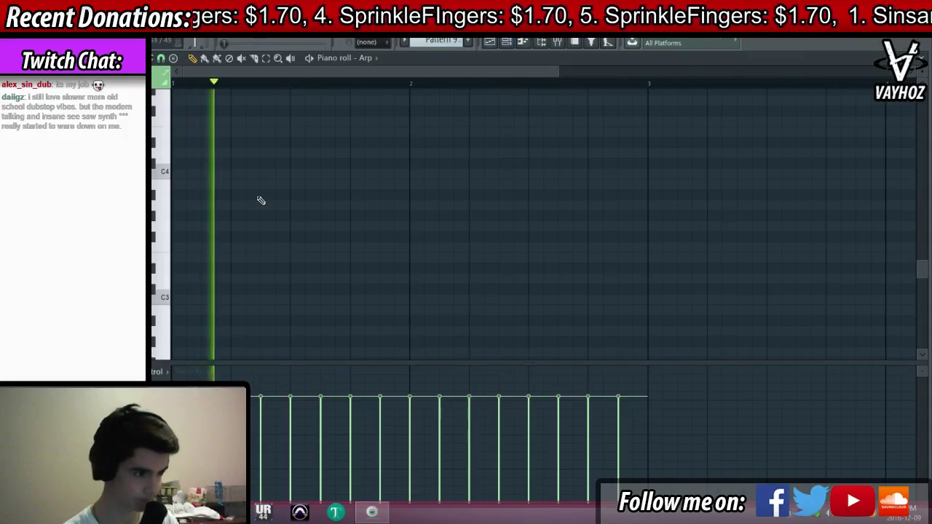
pyautogui.hotkey('ctrl', 'a')
pyautogui.press('space')
pyautogui.scroll(5, 310, 221)
pyautogui.scroll(-4, 229, 254)
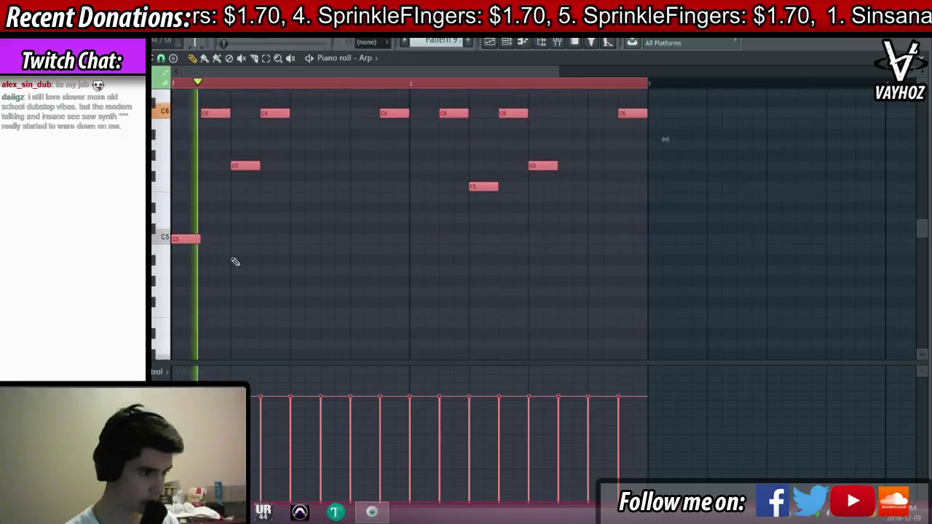
pyautogui.moveTo(183, 243); pyautogui.dragTo(157, 359)
pyautogui.press('space')
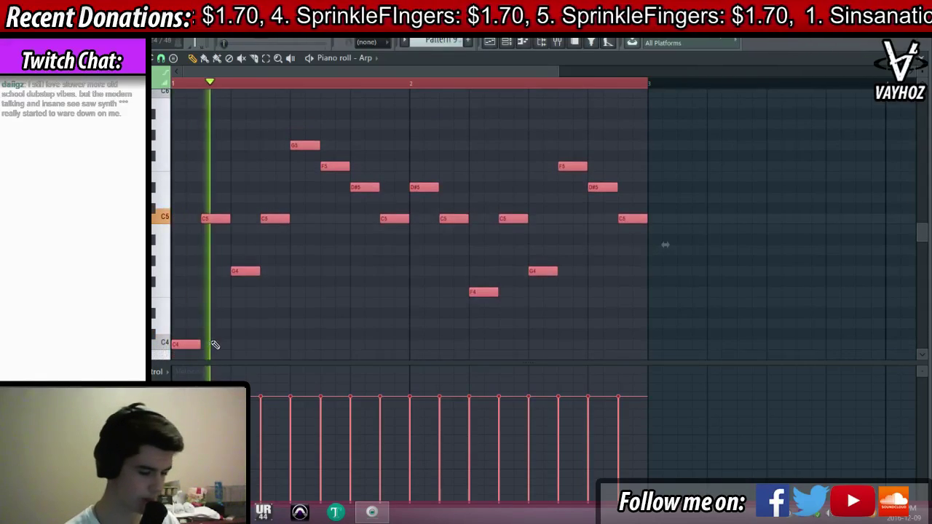
# Unsolo the Pattern 9 playlist track so the whole arrangement plays together
pyautogui.press('F9')
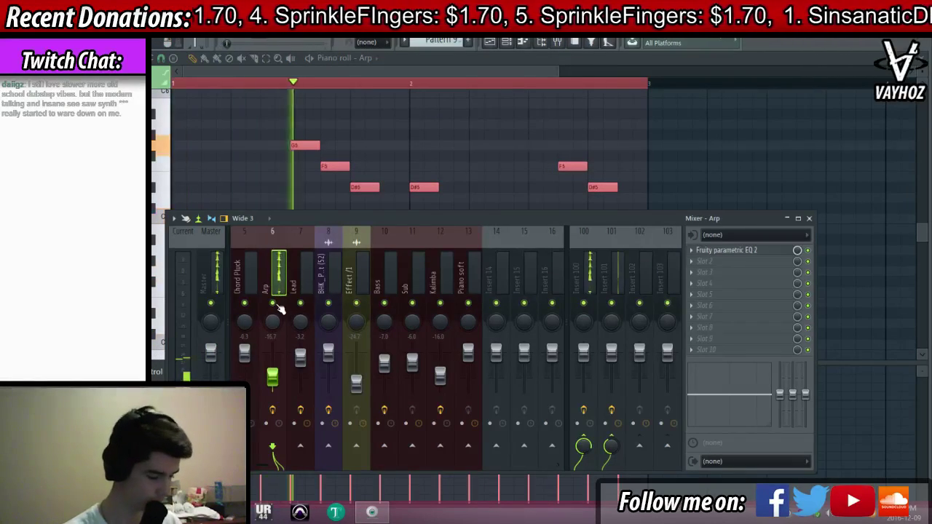
pyautogui.press('F5')
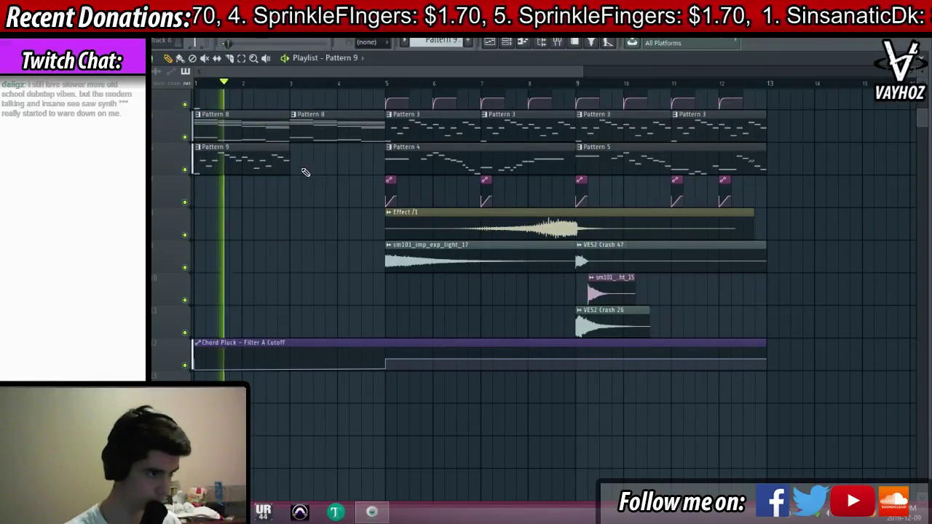
pyautogui.scroll(1, 391, 326)
pyautogui.scroll(3, 350, 310)
# Add a second Fruity parametric EQ 2 to the Arp mixer track and set band 7 to a Steep 8 low pass
pyautogui.press('F9')
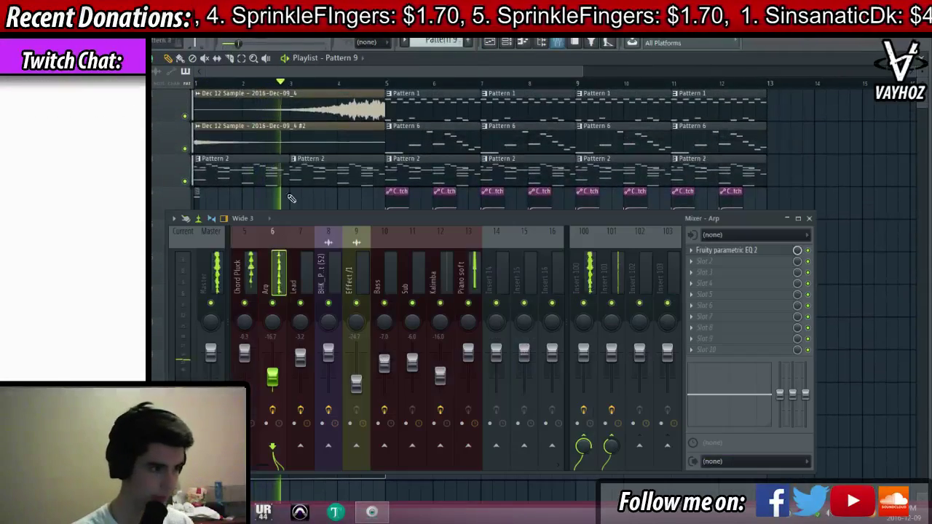
pyautogui.click(732, 253)
pyautogui.click(765, 243)
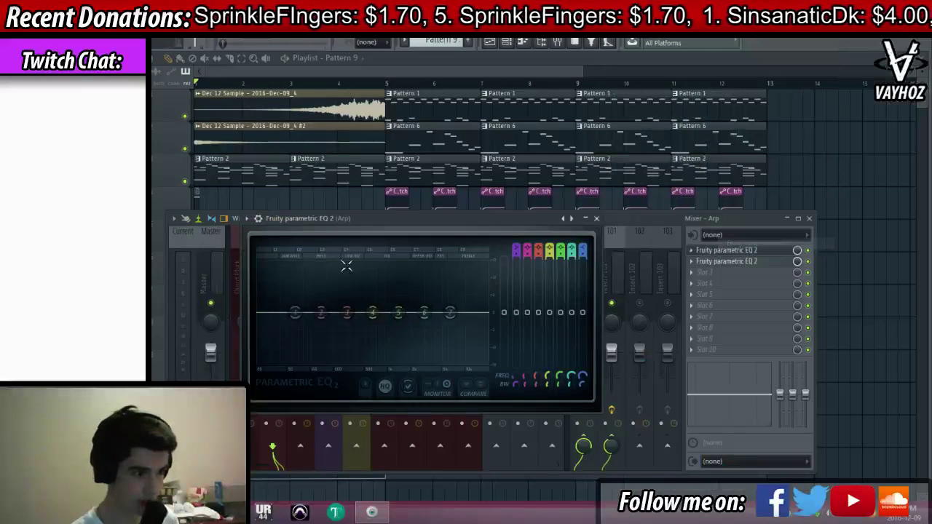
pyautogui.rightClick(450, 314)
pyautogui.moveTo(473, 354)
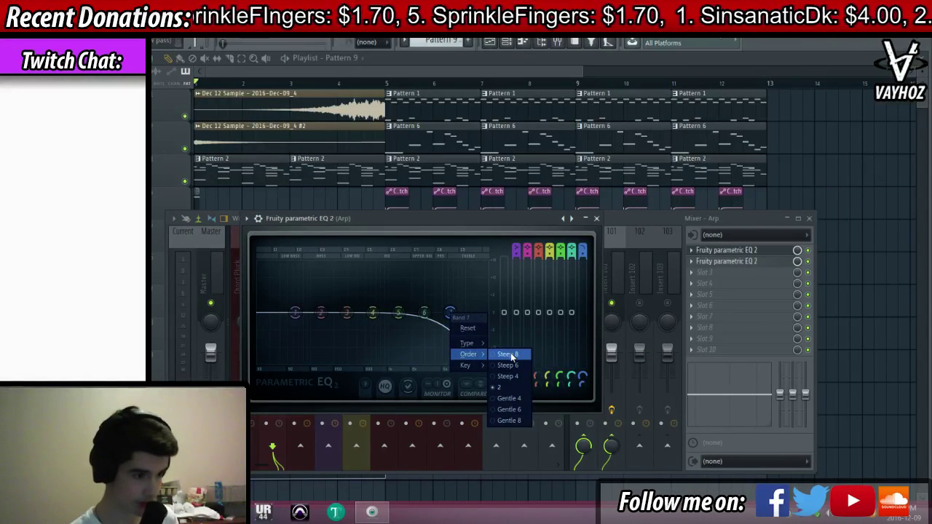
pyautogui.click(508, 354)
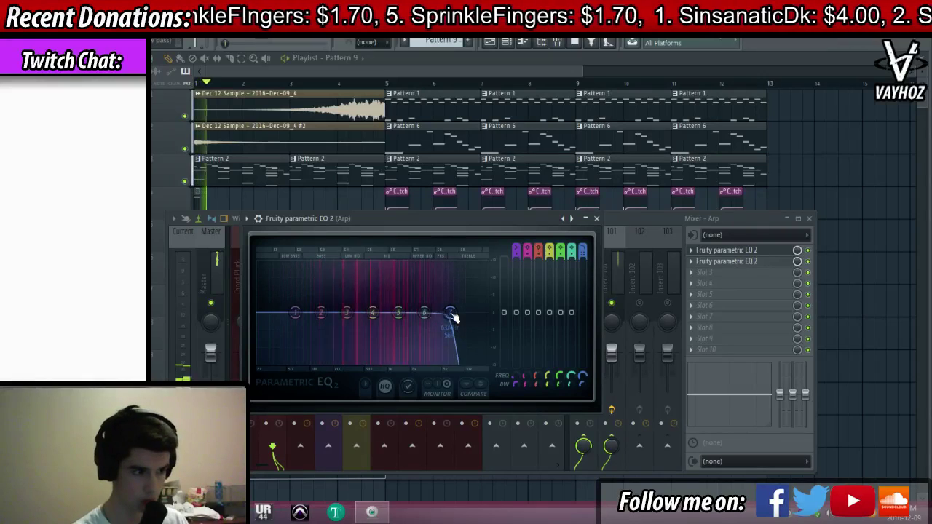
# Give the Arp EQ's band 7 low pass a gentler slope and move its frequency to the top of the range
pyautogui.moveTo(453, 319); pyautogui.dragTo(444, 315)
pyautogui.rightClick(443, 315)
pyautogui.moveTo(466, 353)
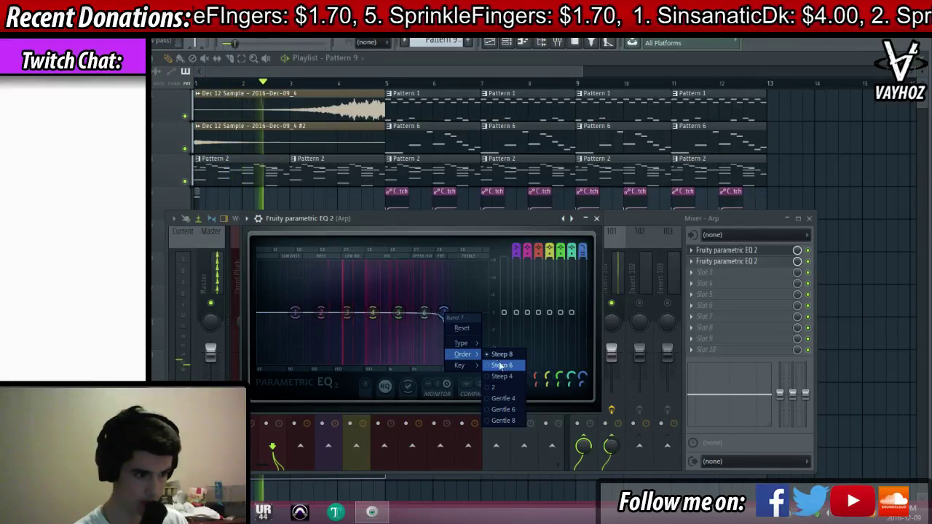
pyautogui.click(501, 364)
pyautogui.rightClick(444, 314)
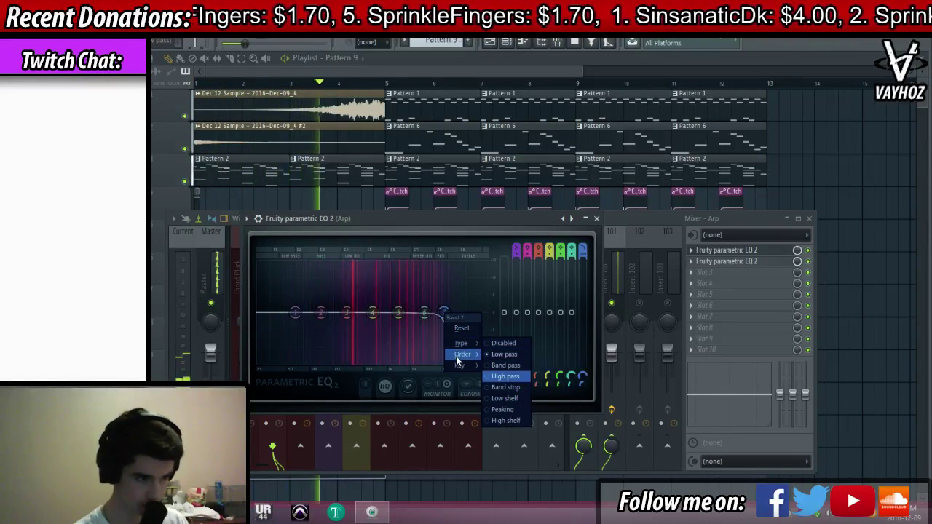
pyautogui.click(504, 409)
pyautogui.moveTo(444, 313); pyautogui.dragTo(490, 314)
# Create an automation clip for band 7's frequency that rises from bar 1 to bar 5, and delete the end point at bar 13
pyautogui.press('space')
pyautogui.rightClick(584, 377)
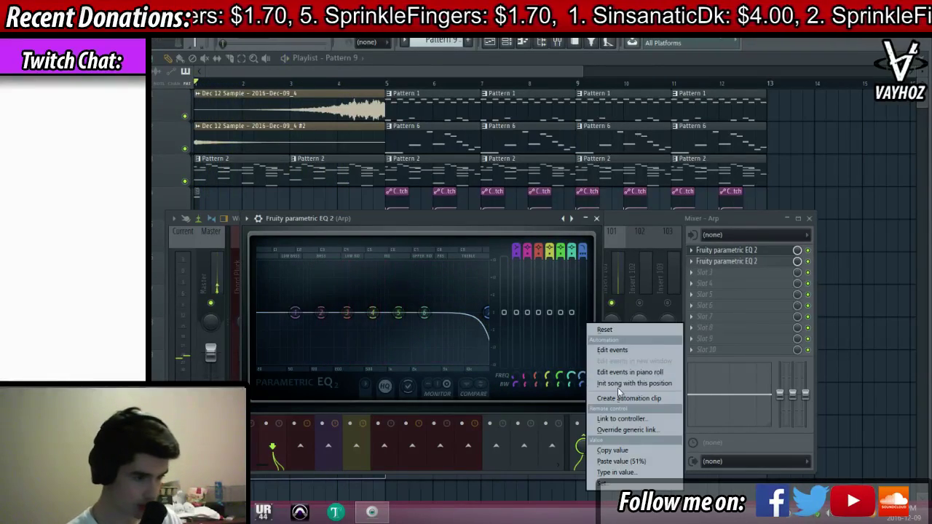
pyautogui.click(633, 399)
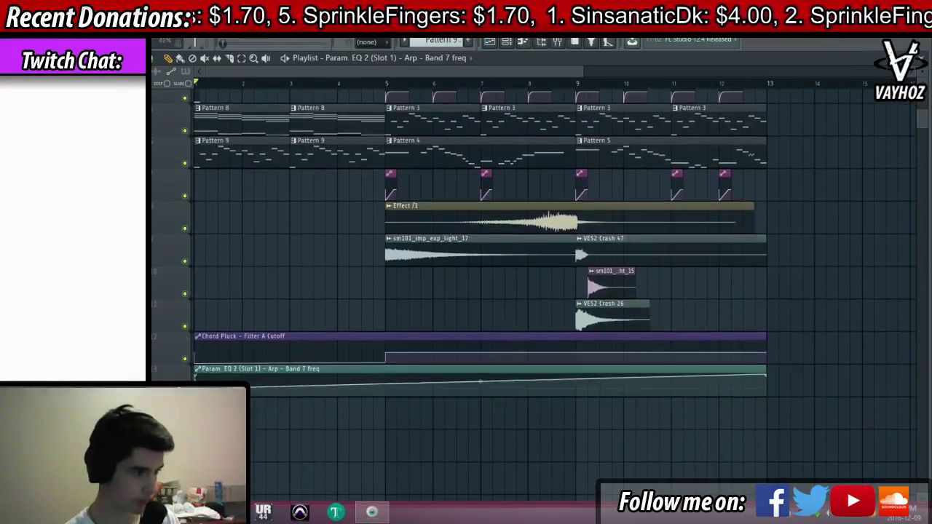
pyautogui.moveTo(195, 388); pyautogui.dragTo(196, 393)
pyautogui.rightClick(393, 374)
pyautogui.rightClick(767, 376)
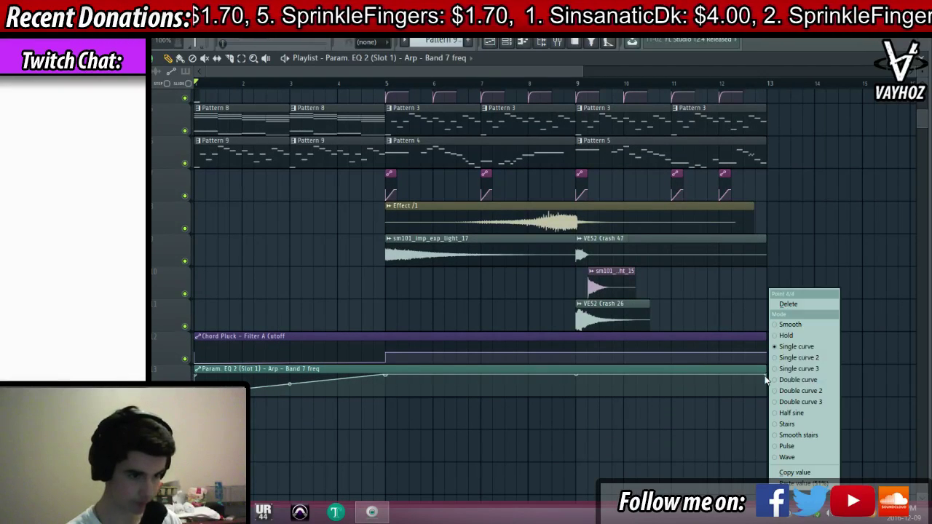
pyautogui.click(803, 303)
# Play the intro and raise the starting level of the Arp band 7 frequency automation
pyautogui.press('space')
pyautogui.press('F9')
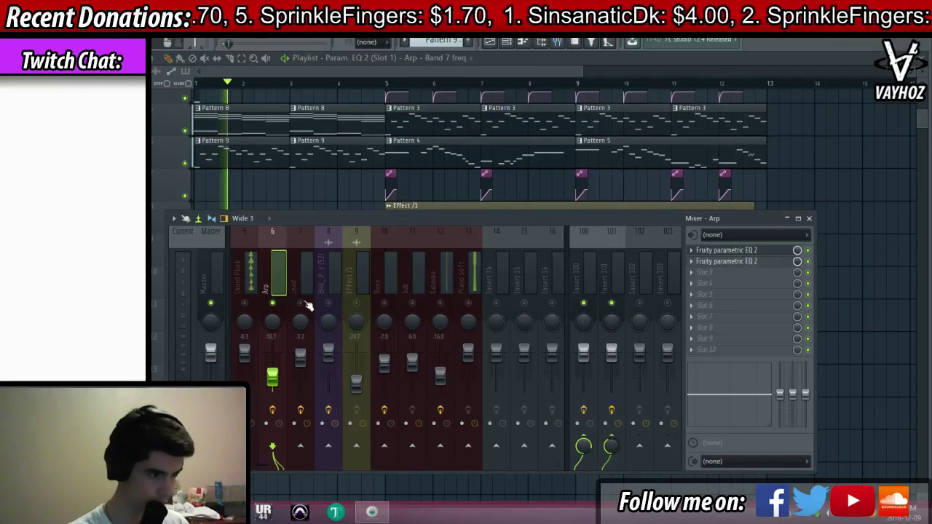
pyautogui.press('F9')
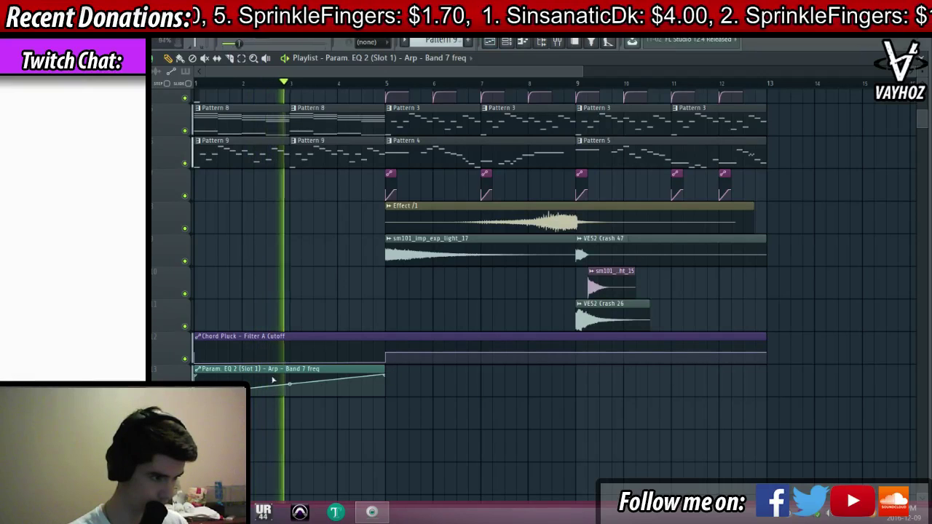
pyautogui.press('space')
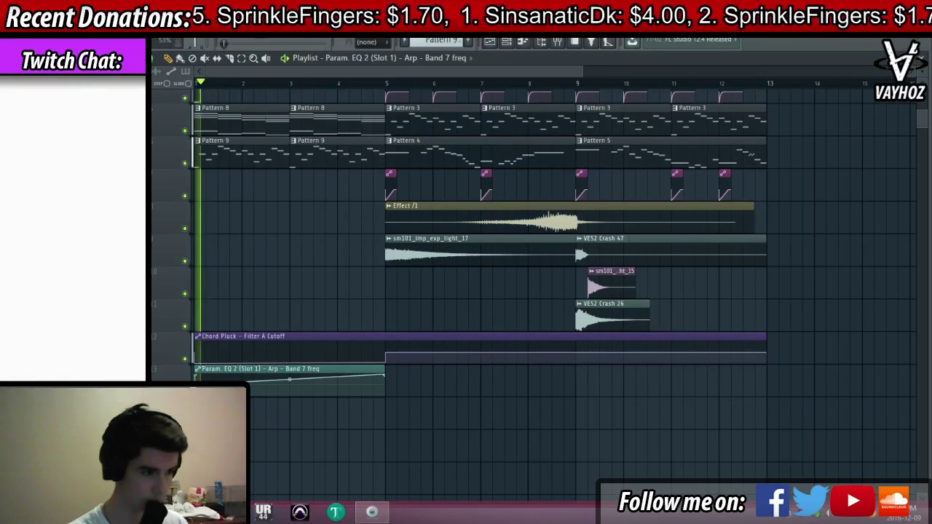
# Compare the two equalizers on the Arp mixer track and remove the Fruity parametric EQ 2 in slot 1
pyautogui.press('F9')
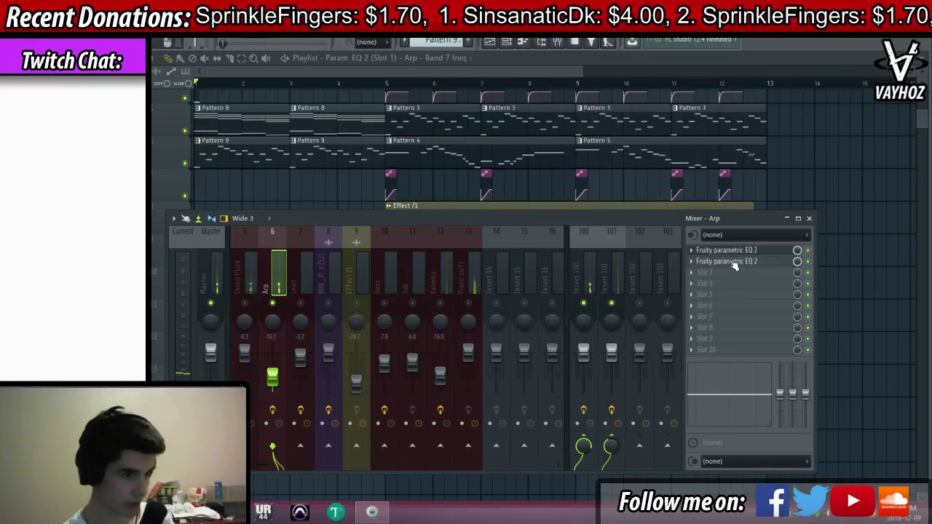
pyautogui.rightClick(733, 262)
pyautogui.click(555, 214)
pyautogui.click(760, 263)
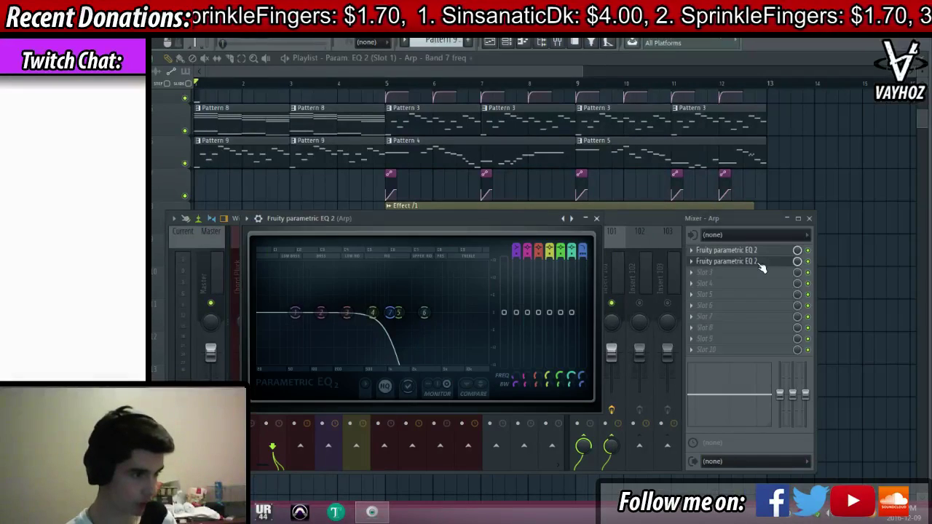
pyautogui.click(762, 252)
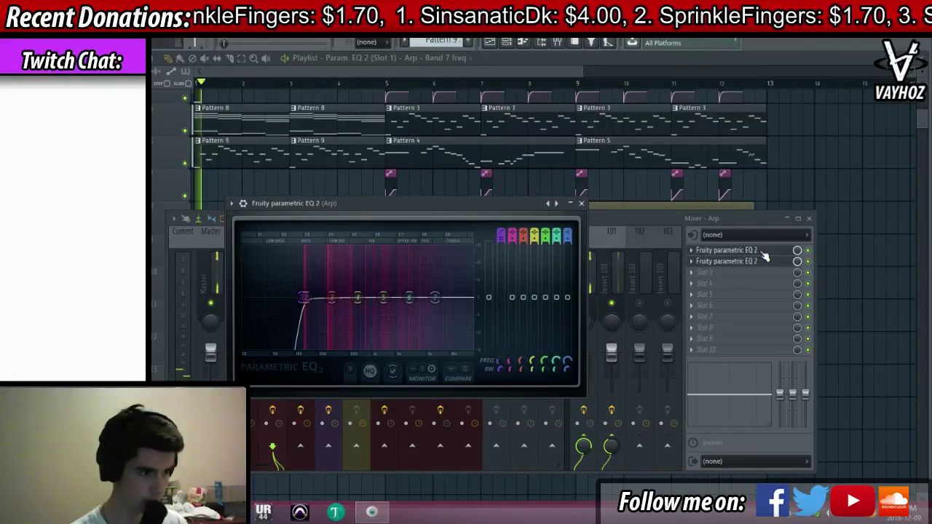
pyautogui.click(691, 251)
pyautogui.click(718, 247)
pyautogui.click(638, 43)
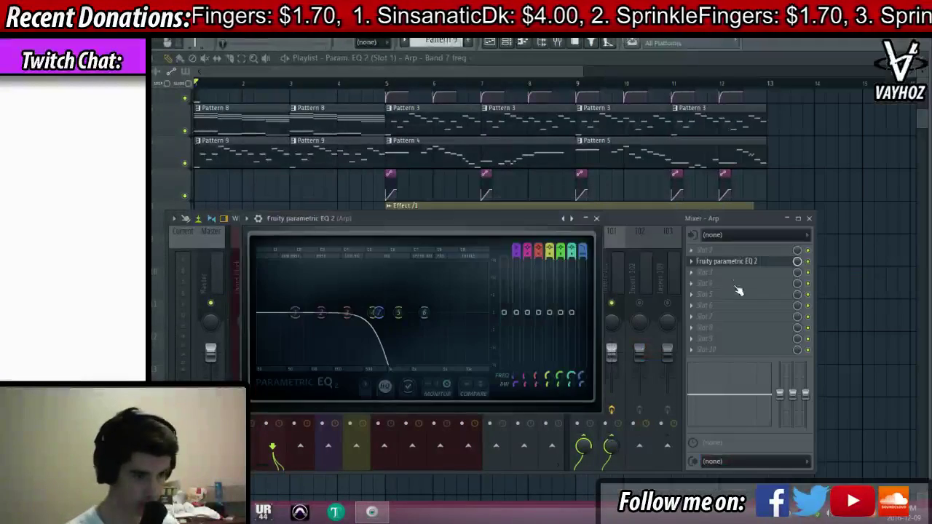
# Set band 1 of the remaining Arp EQ to a Steep 8 high pass and raise its frequency to band 2's position
pyautogui.click(750, 263)
pyautogui.click(750, 263)
pyautogui.rightClick(295, 314)
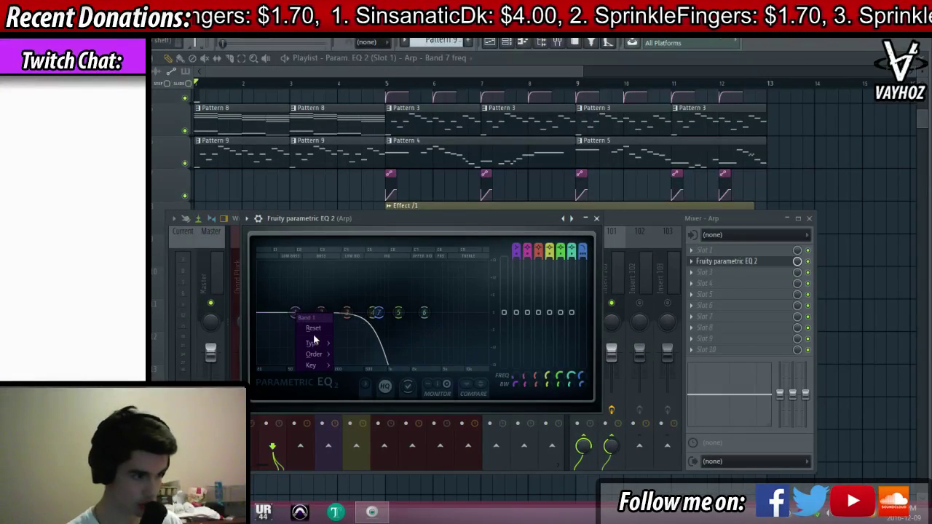
pyautogui.moveTo(317, 343)
pyautogui.click(353, 377)
pyautogui.rightClick(296, 313)
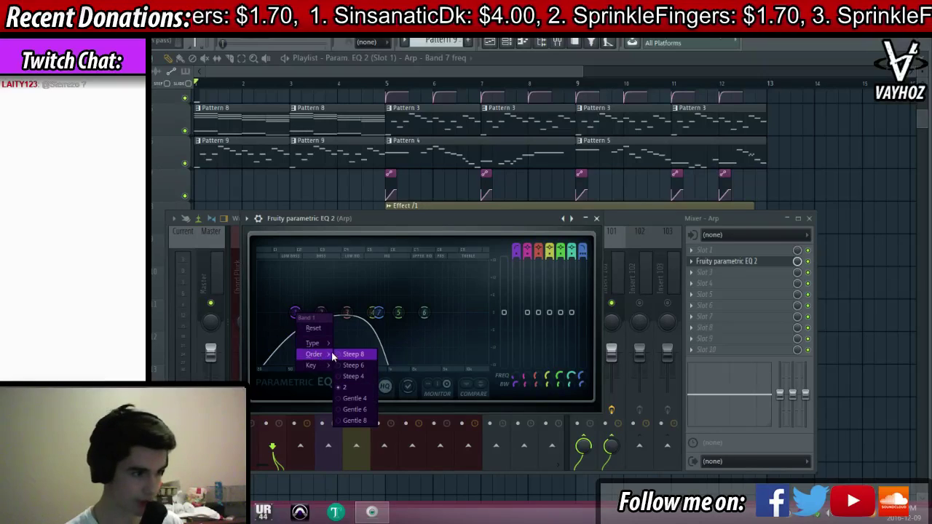
pyautogui.click(352, 354)
pyautogui.press('space')
pyautogui.moveTo(295, 314); pyautogui.dragTo(319, 314)
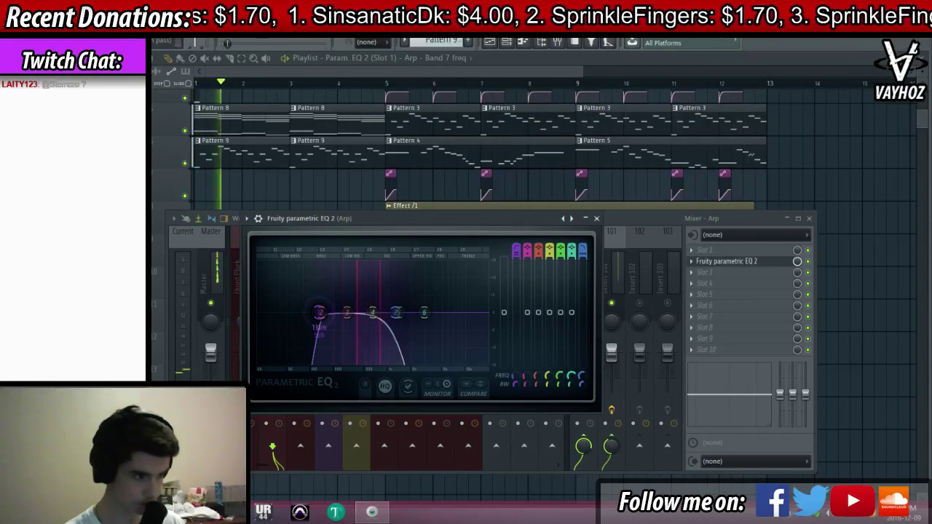
pyautogui.click(746, 263)
pyautogui.click(728, 273)
pyautogui.click(338, 288)
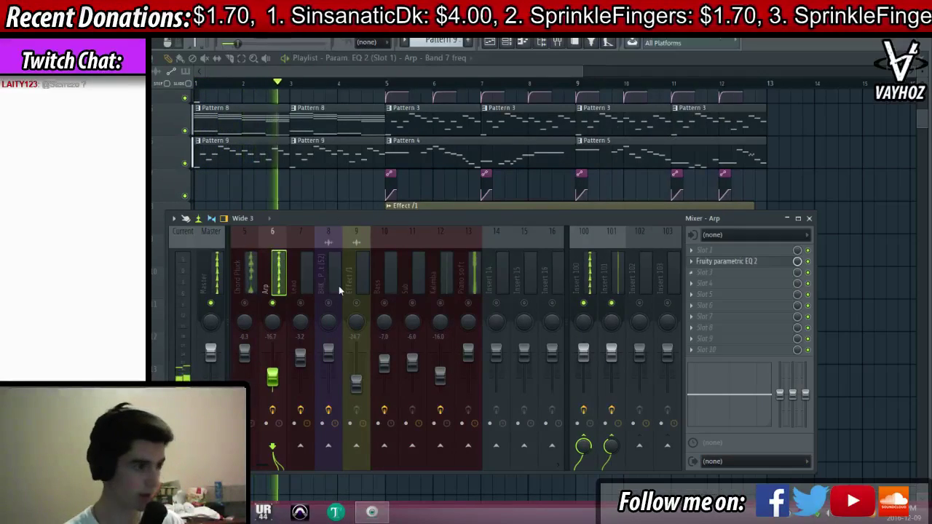
# Enable the Delay effect in the Arp channel's Serum and switch off the compressor's multiband mode
pyautogui.press('F6')
pyautogui.click(313, 206)
pyautogui.click(321, 214)
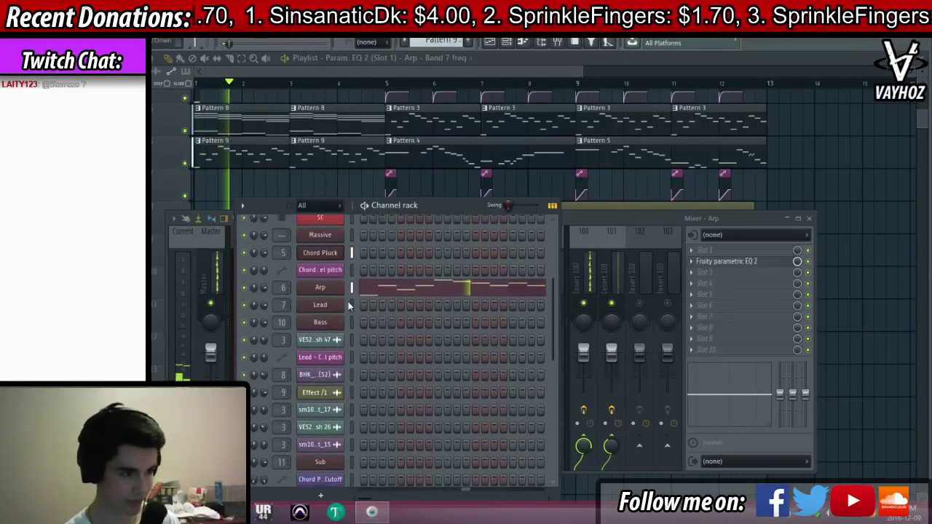
pyautogui.click(320, 304)
pyautogui.click(313, 111)
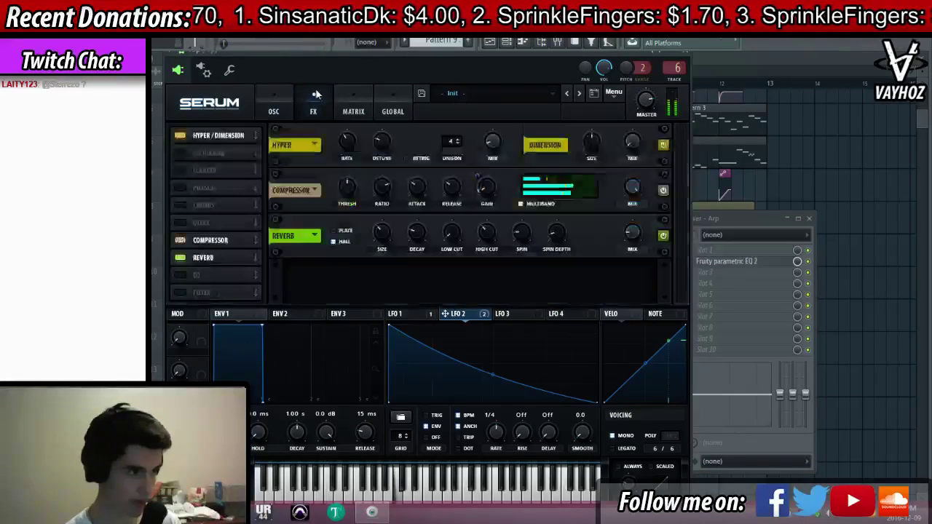
pyautogui.click(199, 223)
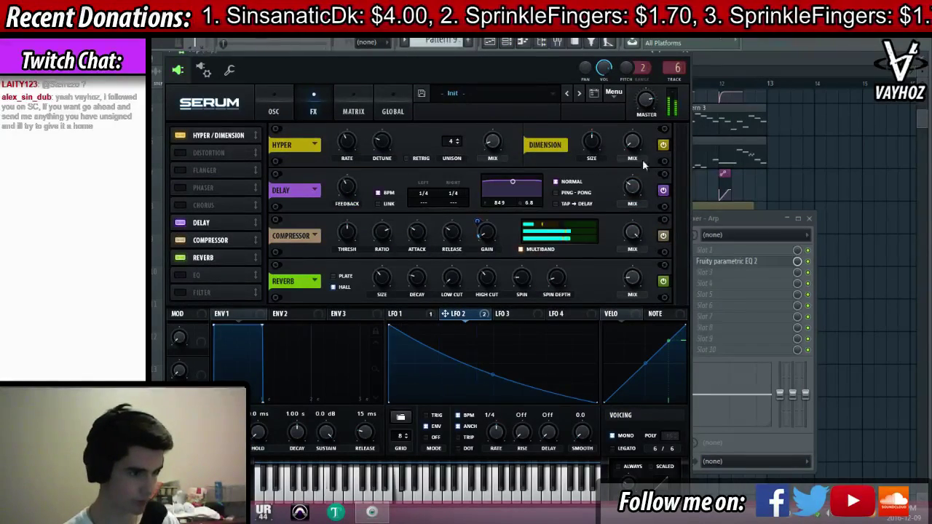
pyautogui.moveTo(636, 193)
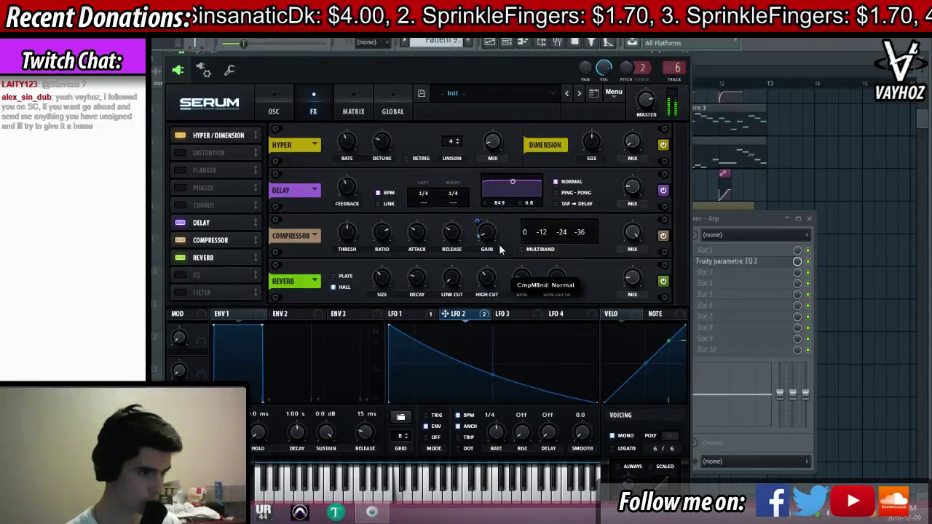
# Adjust Serum's filter cutoff and modulate the Osc A level with LFO 2, reshaping that LFO's curve
pyautogui.click(269, 115)
pyautogui.moveTo(612, 241)
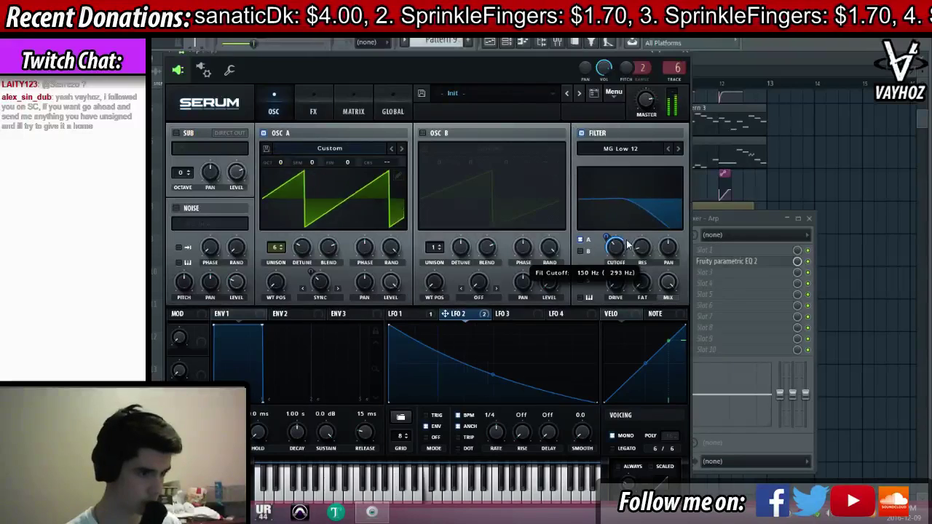
pyautogui.moveTo(609, 245); pyautogui.dragTo(617, 254)
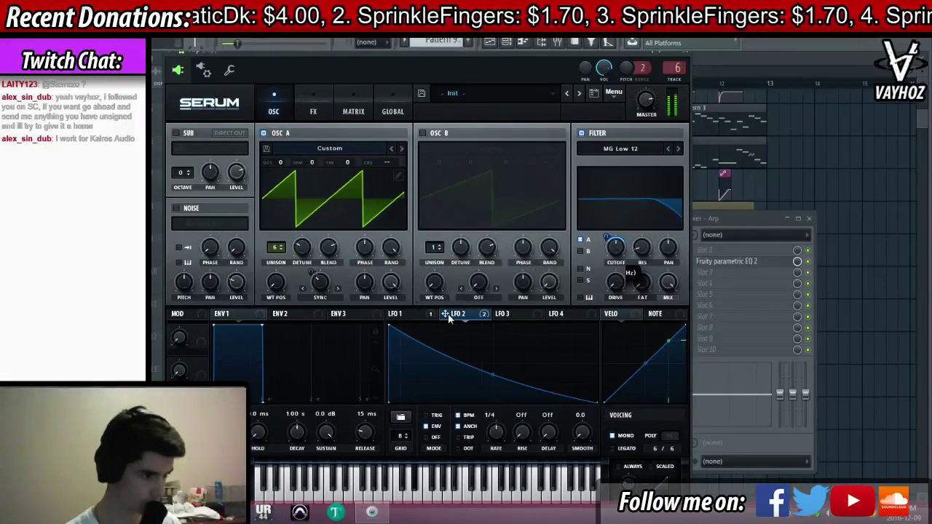
pyautogui.moveTo(392, 282); pyautogui.dragTo(334, 393)
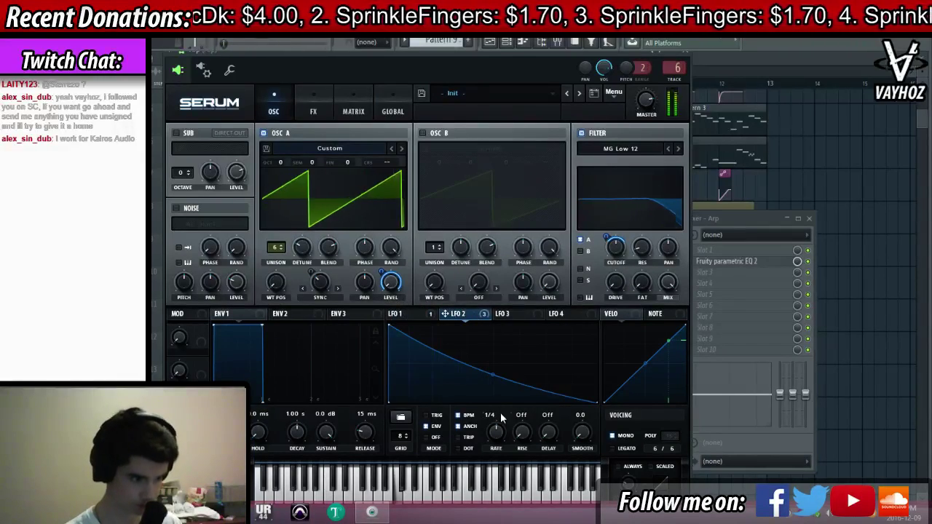
pyautogui.moveTo(492, 377)
pyautogui.mouseDown()
pyautogui.moveTo(482, 381)
pyautogui.moveTo(500, 372)
pyautogui.moveTo(501, 389)
pyautogui.mouseUp()
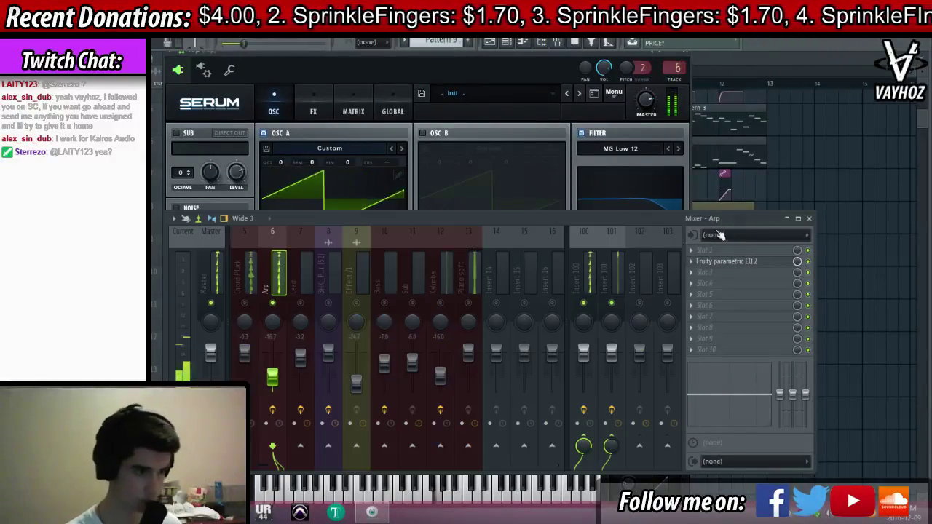
# Raise the Arp mixer track to -15.9 dB, unsolo it, and return to the playlist
pyautogui.press('F9')
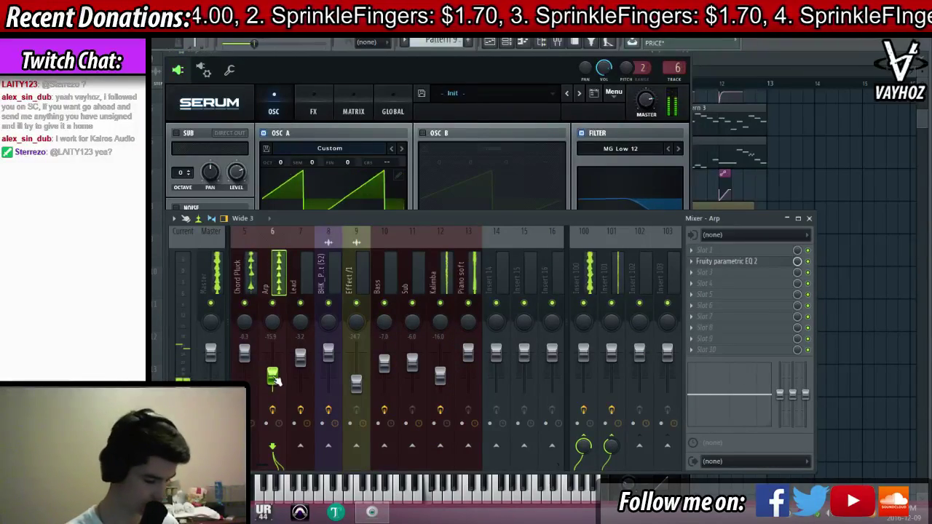
pyautogui.press('F12')
pyautogui.press('F5')
# Play back the end of the intro leading into bar 5 and set the playhead at bar 4
pyautogui.scroll(4, 826, 266)
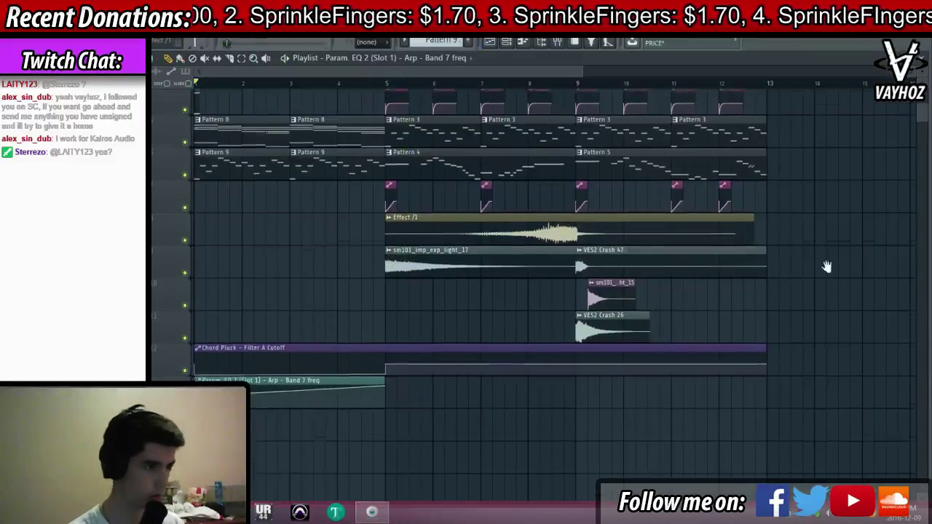
pyautogui.scroll(3, 375, 91)
pyautogui.scroll(1, 375, 88)
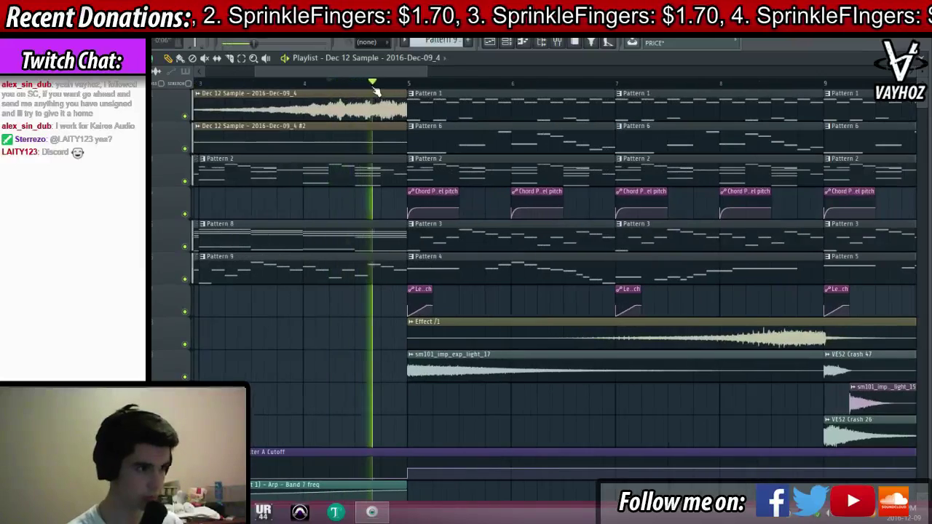
pyautogui.press('space')
pyautogui.moveTo(619, 205); pyautogui.dragTo(822, 209)
pyautogui.click(497, 83)
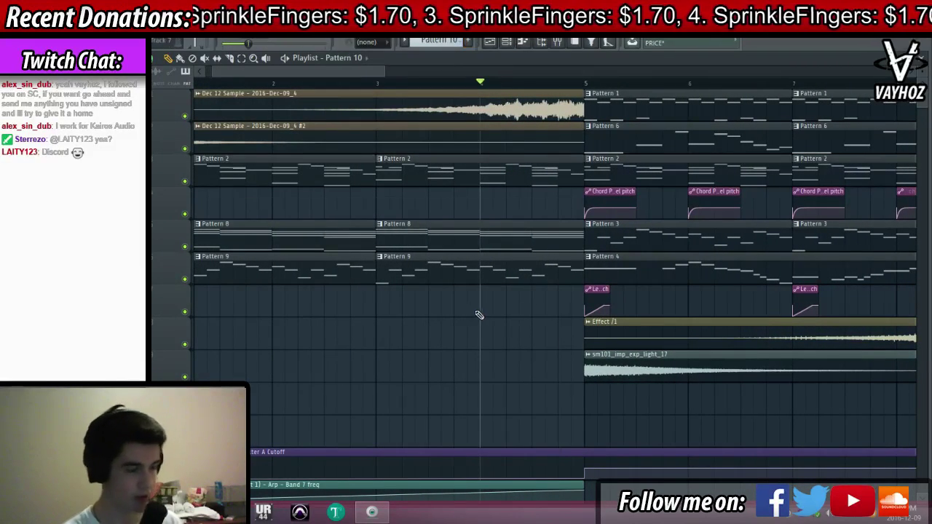
# Add a Superior Drummer 2 [64bit] channel for the new Pattern 10
pyautogui.press('F6')
pyautogui.click(321, 495)
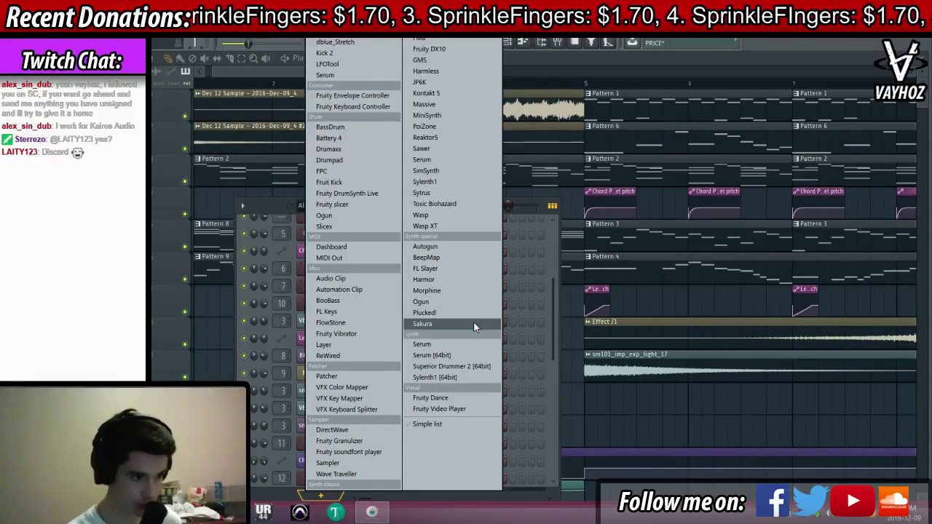
pyautogui.click(462, 369)
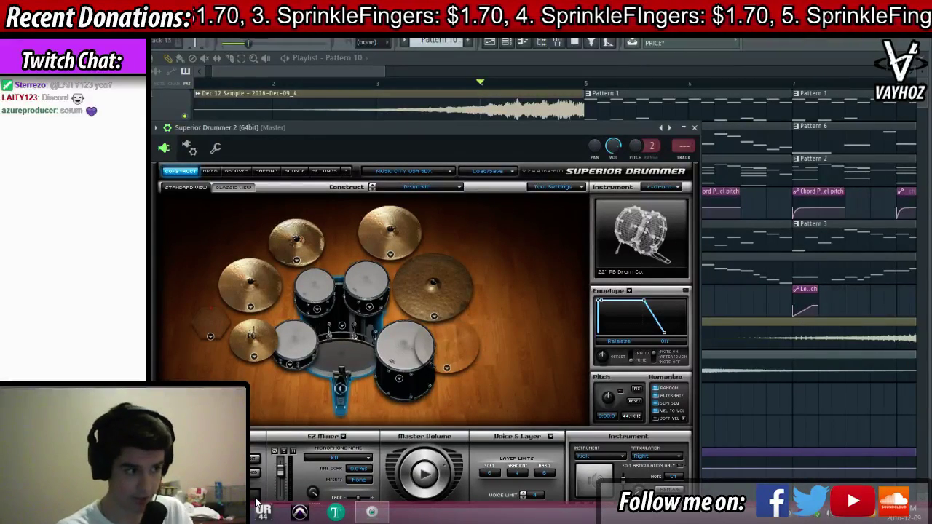
# Look at Superior Drummer's mixer and load the Full PB Kit in the construct view
pyautogui.click(209, 170)
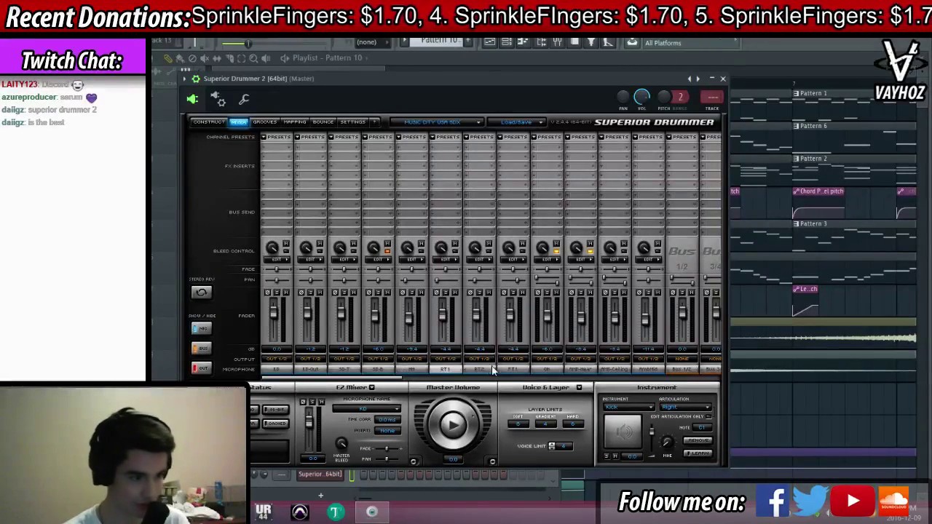
pyautogui.click(216, 124)
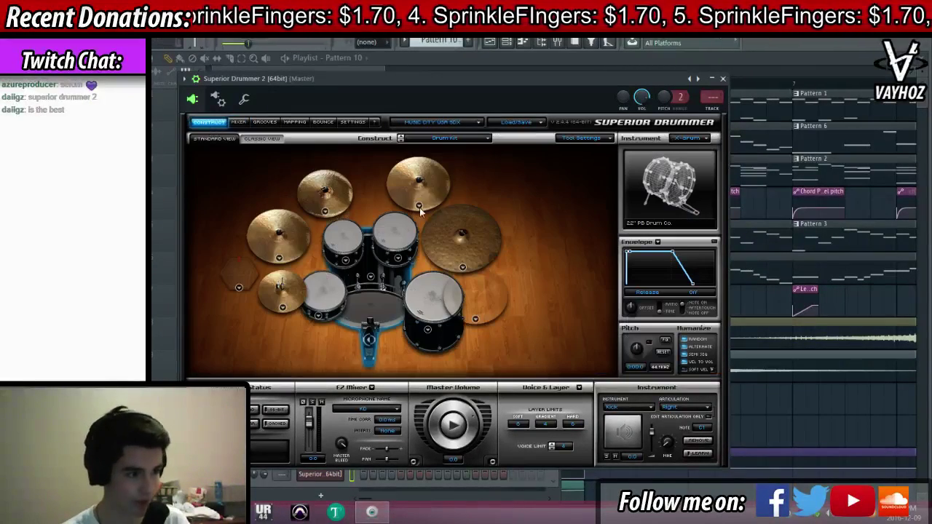
pyautogui.click(472, 139)
pyautogui.click(469, 175)
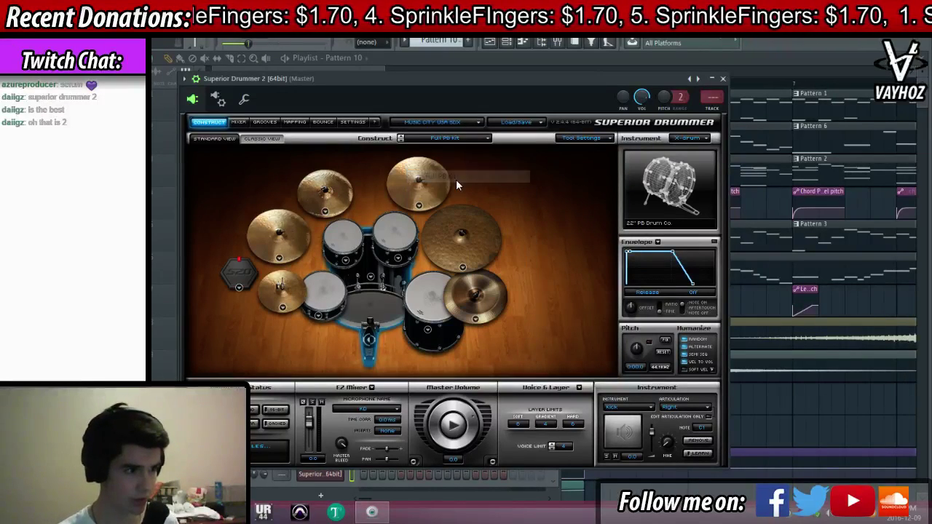
# Switch Superior Drummer's sound library to N.Y. - Avatar and close the plugin
pyautogui.click(436, 122)
pyautogui.click(459, 146)
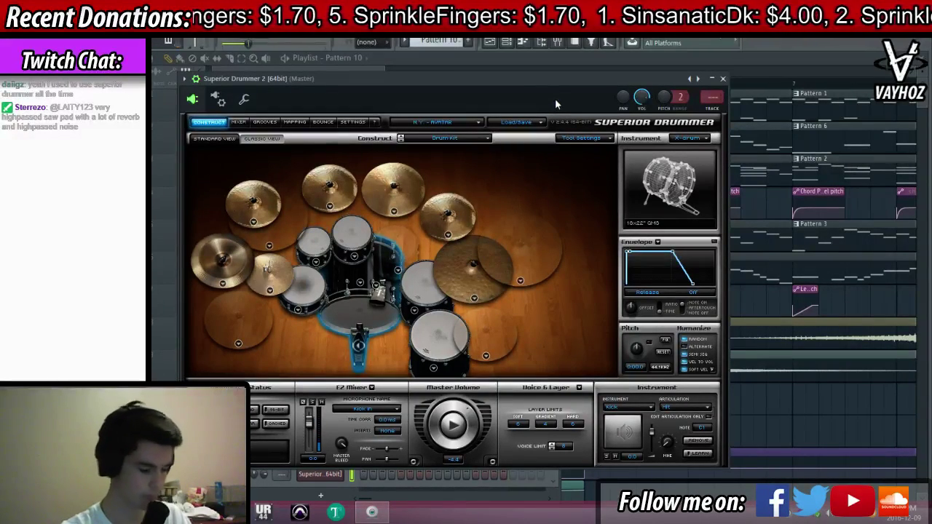
pyautogui.click(321, 474)
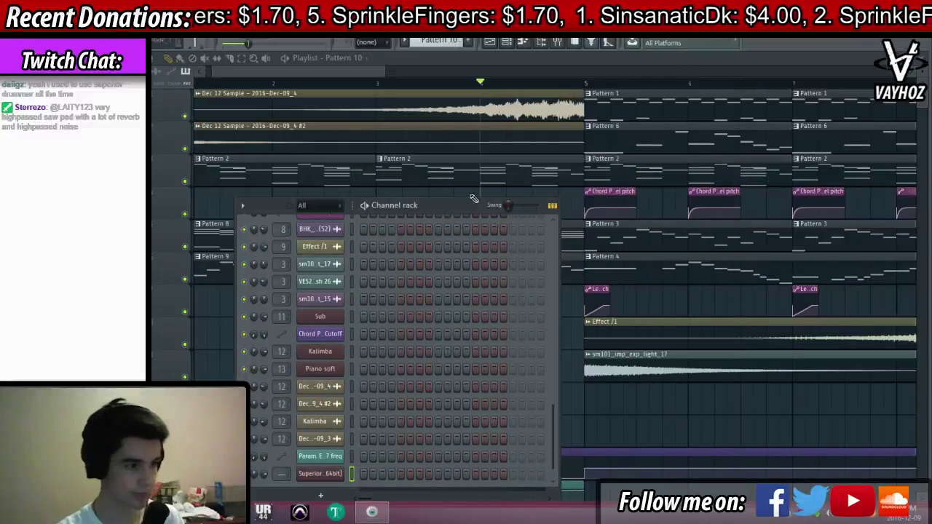
# Open the Superior Drummer channel's piano roll and audition drum sounds by moving a test note between D3 and C5
pyautogui.rightClick(333, 484)
pyautogui.click(418, 376)
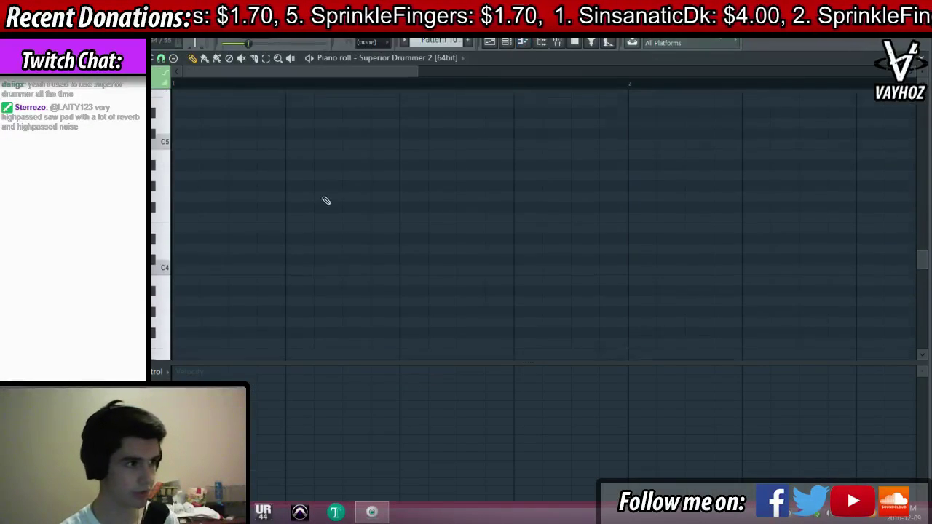
pyautogui.click(211, 191)
pyautogui.moveTo(211, 193); pyautogui.dragTo(183, 315)
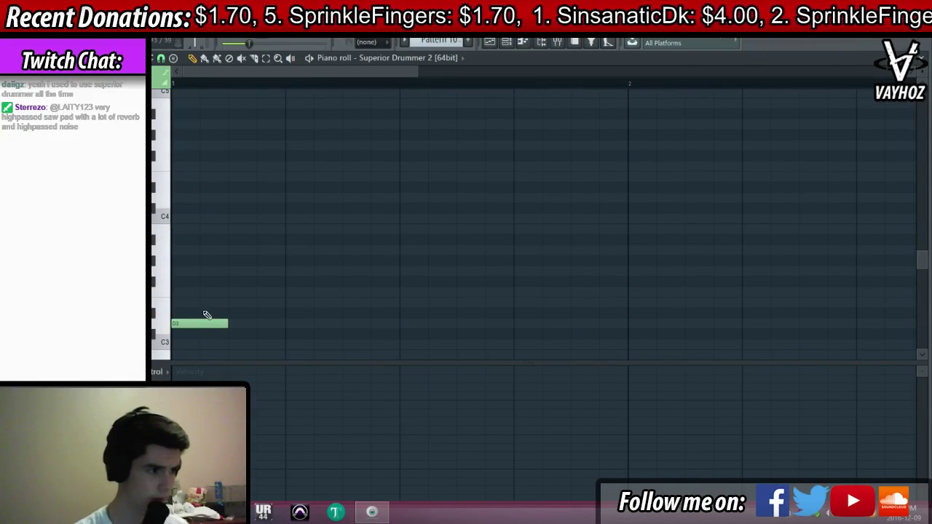
pyautogui.moveTo(201, 230); pyautogui.dragTo(188, 169)
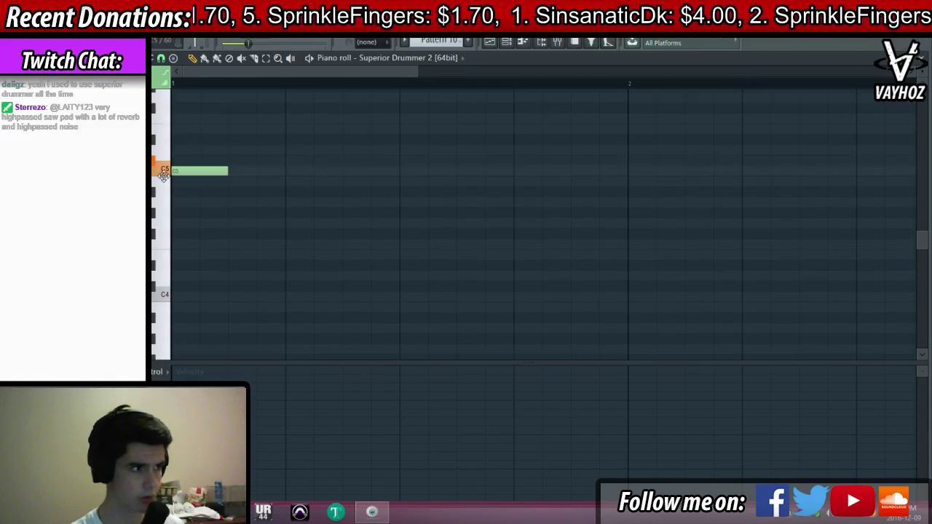
pyautogui.rightClick(189, 171)
pyautogui.scroll(-3, 237, 275)
pyautogui.click(190, 202)
# Look over the drum kit pads in Superior Drummer's classic construct view and return to the piano roll
pyautogui.press('F6')
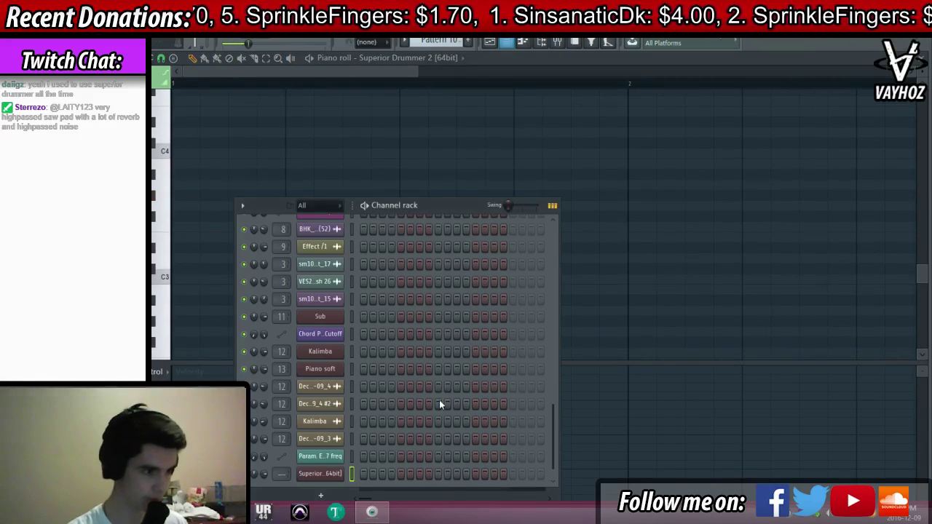
pyautogui.click(320, 475)
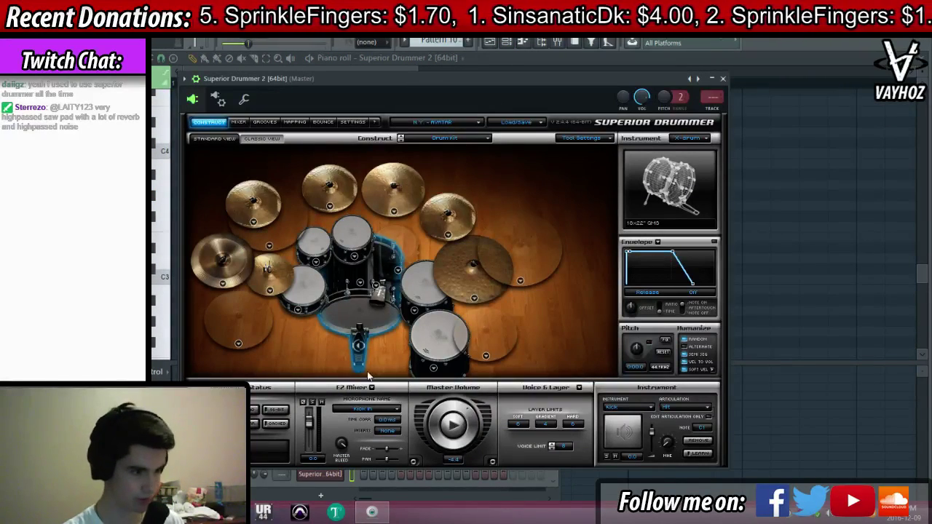
pyautogui.click(214, 138)
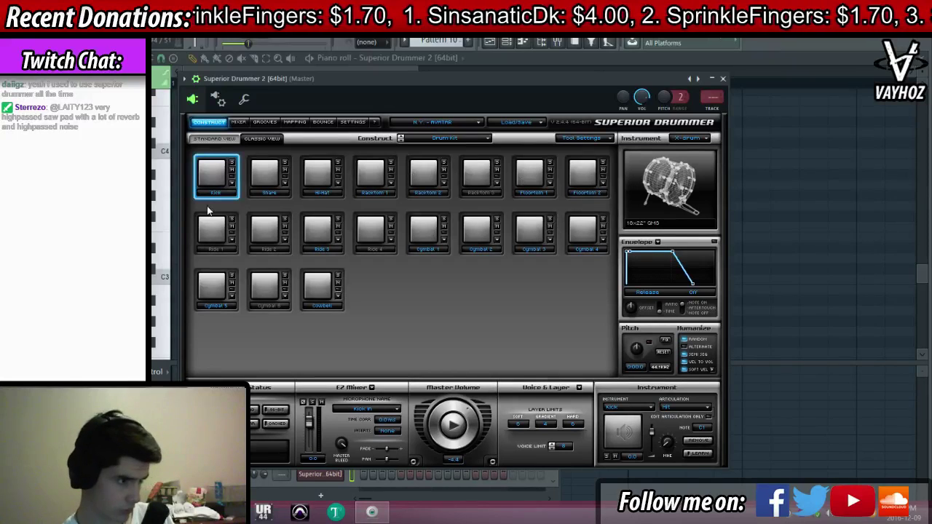
pyautogui.press('Escape')
pyautogui.press('Escape')
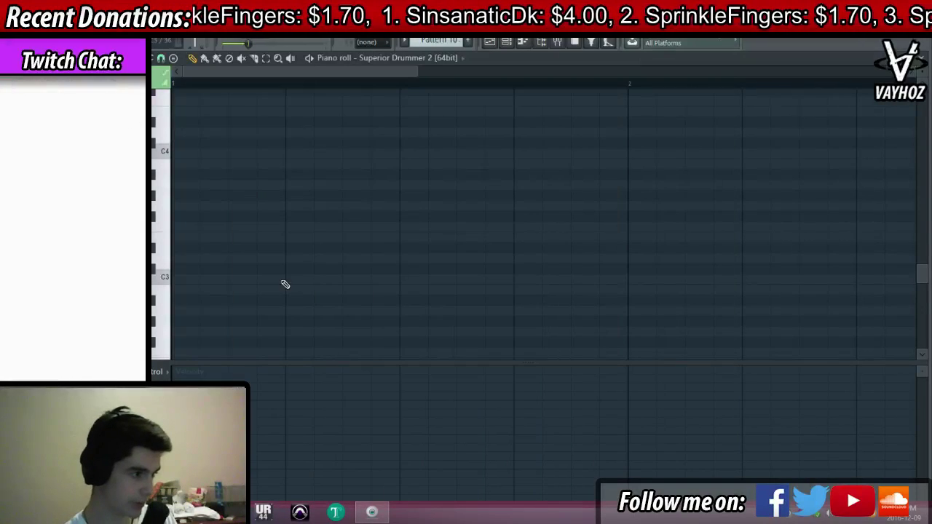
# Audition more drum sounds between C3 and A#3 with test notes and clear them from the piano roll
pyautogui.scroll(-3, 283, 282)
pyautogui.click(169, 174)
pyautogui.click(168, 182)
pyautogui.click(190, 182)
pyautogui.scroll(3, 198, 201)
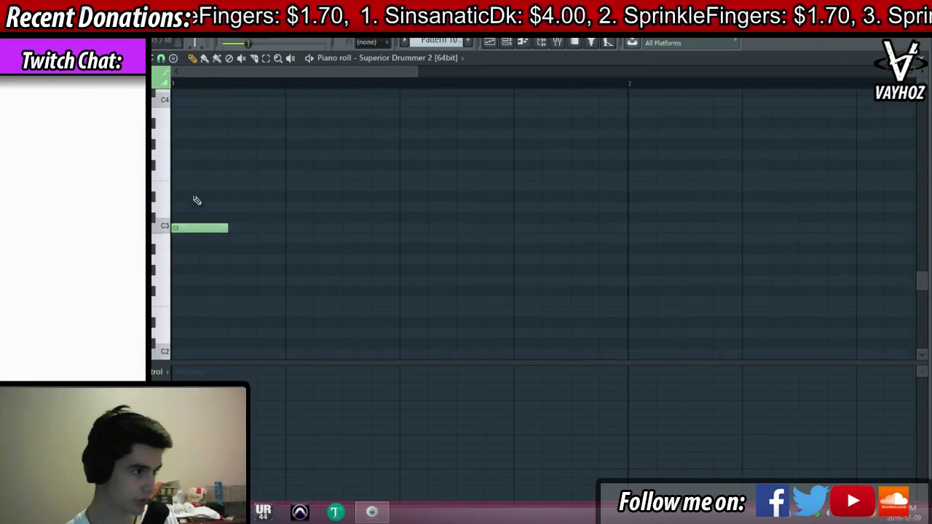
pyautogui.moveTo(185, 156)
pyautogui.mouseDown()
pyautogui.moveTo(197, 125)
pyautogui.moveTo(199, 146)
pyautogui.mouseUp()
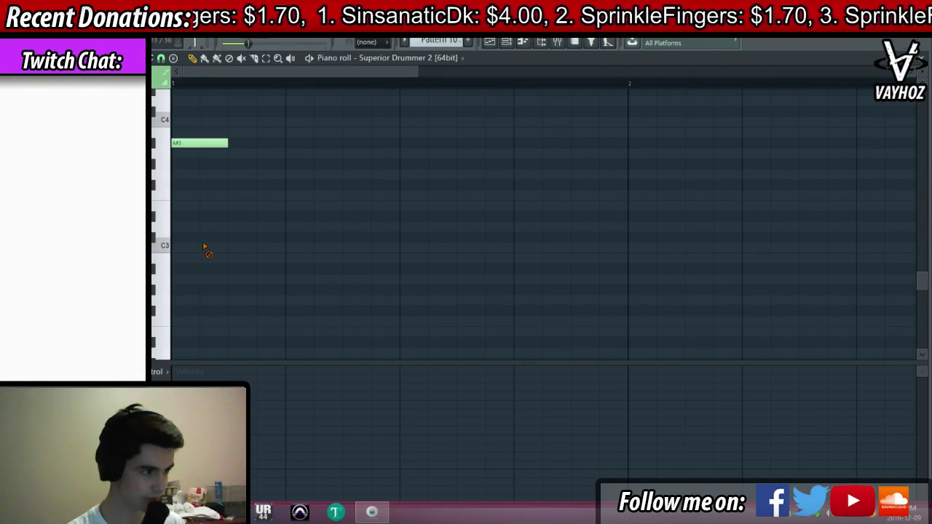
pyautogui.moveTo(184, 141); pyautogui.dragTo(167, 151)
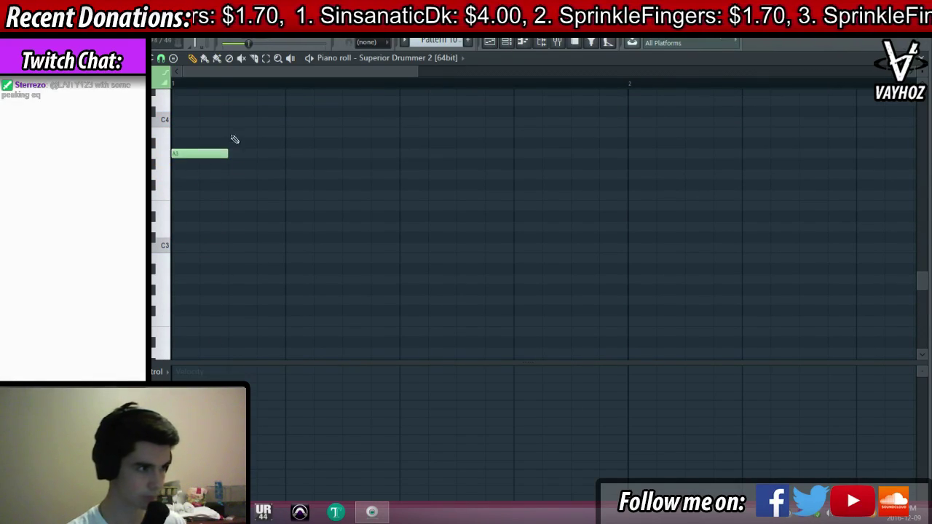
pyautogui.click(254, 164)
pyautogui.press('space')
pyautogui.press('space')
pyautogui.rightClick(252, 163)
pyautogui.rightClick(187, 156)
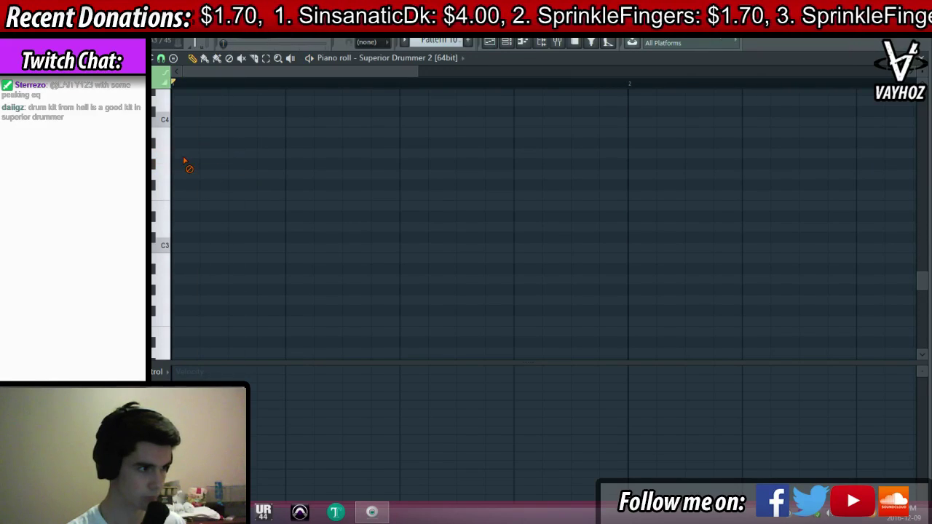
# Place C4 drum hits at the start of bar 1 and on its fourth sixteenth step
pyautogui.moveTo(182, 122)
pyautogui.mouseDown()
pyautogui.moveTo(179, 105)
pyautogui.moveTo(173, 123)
pyautogui.mouseUp()
pyautogui.click(235, 131)
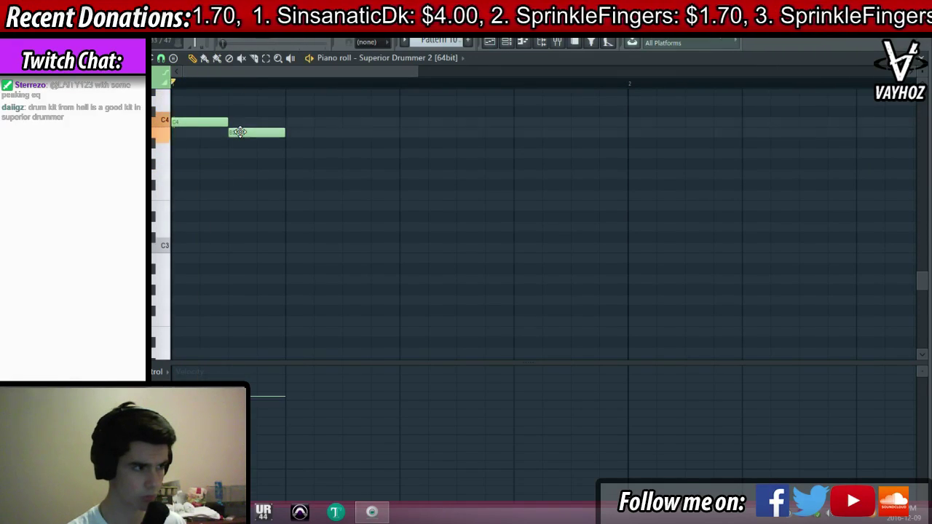
pyautogui.moveTo(246, 133); pyautogui.dragTo(267, 133)
pyautogui.rightClick(282, 135)
pyautogui.click(275, 123)
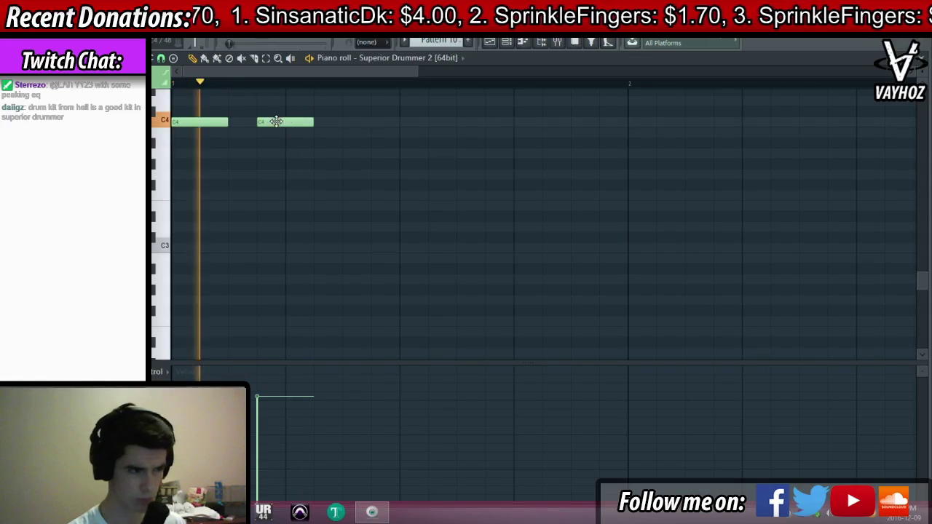
pyautogui.click(303, 134)
pyautogui.click(347, 147)
pyautogui.press('space')
pyautogui.rightClick(358, 144)
pyautogui.rightClick(314, 136)
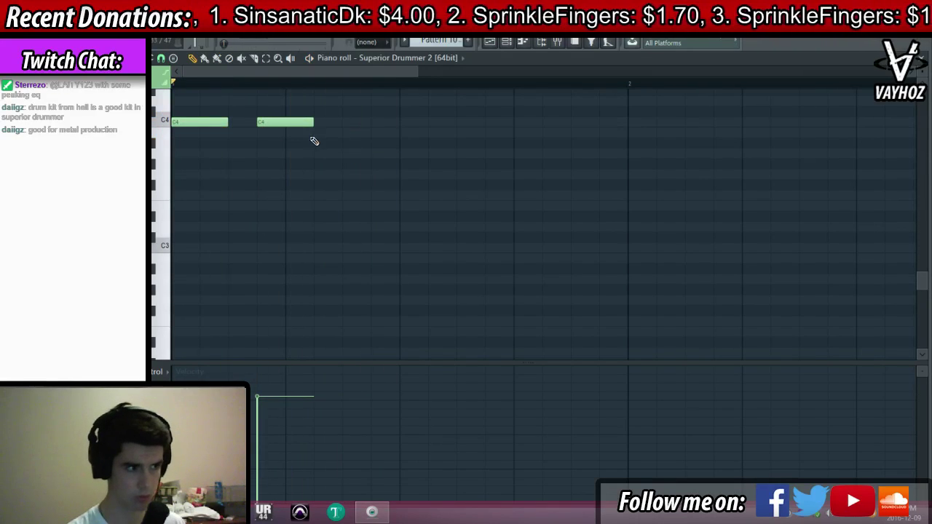
# Add a B3 hit on the sixth sixteenth step and an E3 hit on the seventh
pyautogui.press('space')
pyautogui.moveTo(346, 135)
pyautogui.mouseDown()
pyautogui.moveTo(339, 148)
pyautogui.moveTo(333, 134)
pyautogui.mouseUp()
pyautogui.scroll(3, 310, 187)
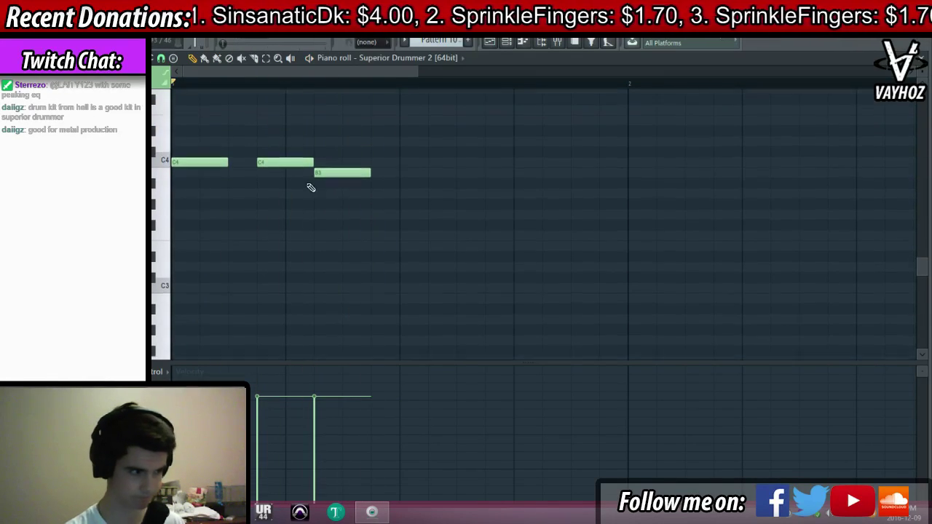
pyautogui.moveTo(365, 248)
pyautogui.mouseDown()
pyautogui.moveTo(356, 296)
pyautogui.moveTo(364, 264)
pyautogui.mouseUp()
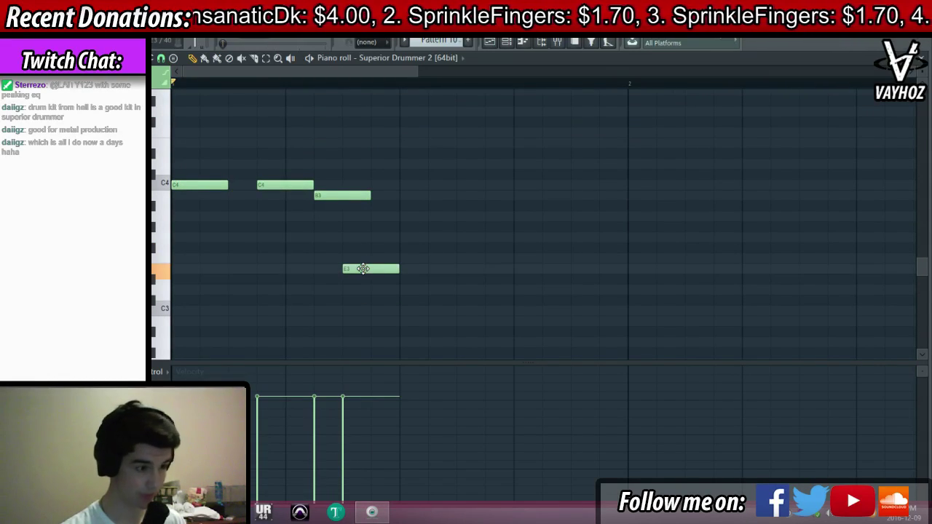
# Add a G3 hit beneath the first C4 at the start of the bar and play the pattern
pyautogui.click(235, 269)
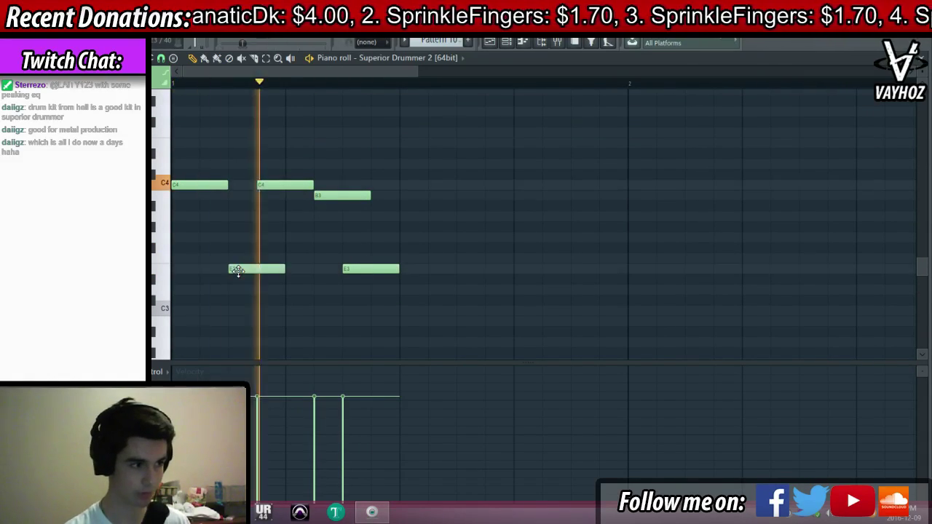
pyautogui.moveTo(245, 269); pyautogui.dragTo(206, 241)
pyautogui.rightClick(239, 240)
pyautogui.press('space')
pyautogui.press('space')
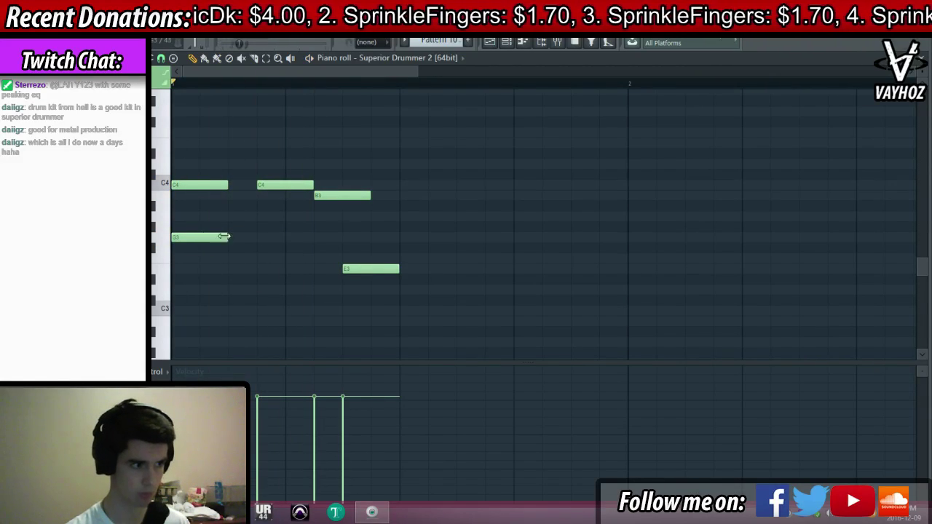
pyautogui.press('space')
# Extend the fill with E3 on beat 3, A3 on the eleventh sixteenth step and G3 on the twelfth
pyautogui.click(440, 239)
pyautogui.moveTo(442, 239); pyautogui.dragTo(430, 239)
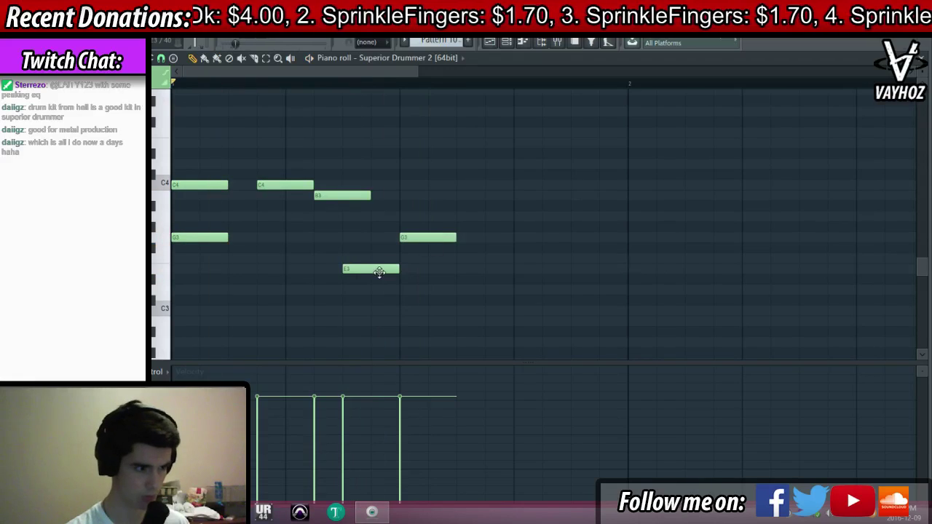
pyautogui.moveTo(379, 271); pyautogui.dragTo(441, 269)
pyautogui.moveTo(436, 237); pyautogui.dragTo(486, 214)
pyautogui.press('space')
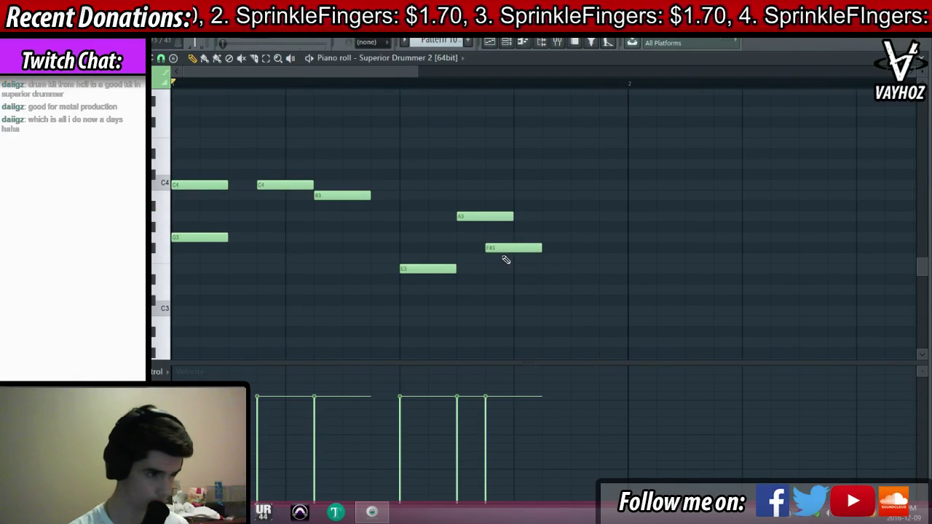
pyautogui.moveTo(503, 249); pyautogui.dragTo(502, 237)
pyautogui.press('space')
# Redraw the velocities of all drum hits, raising them close to the maximum with slight variation
pyautogui.click(461, 429)
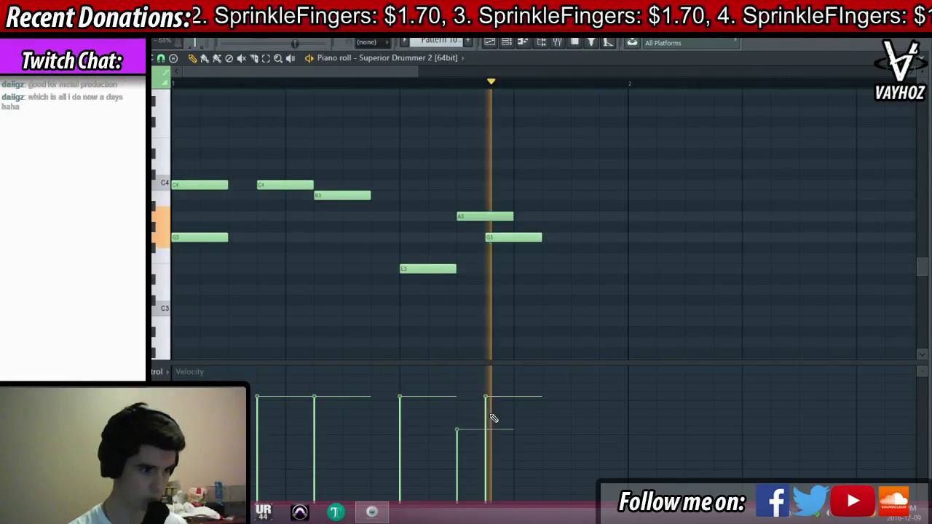
pyautogui.moveTo(491, 411); pyautogui.dragTo(182, 398)
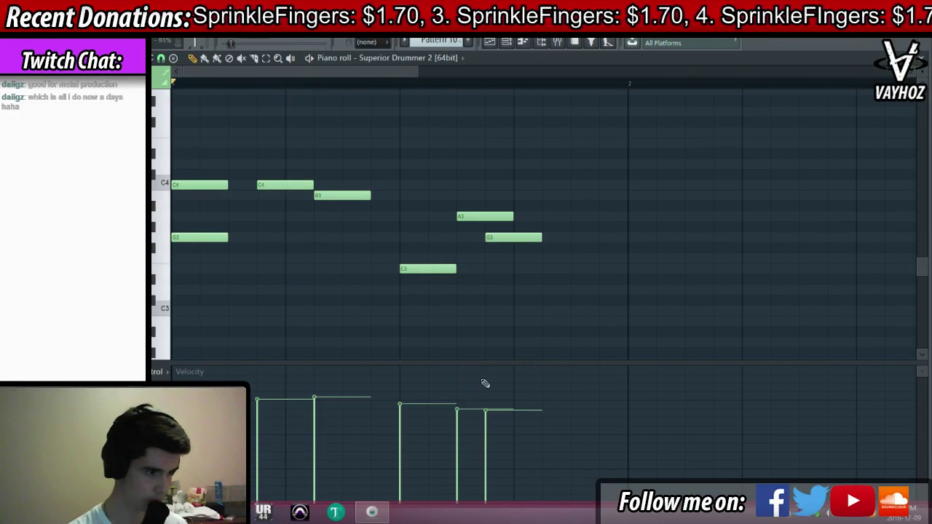
pyautogui.moveTo(483, 380)
pyautogui.mouseDown()
pyautogui.moveTo(272, 388)
pyautogui.moveTo(341, 386)
pyautogui.moveTo(316, 377)
pyautogui.moveTo(480, 384)
pyautogui.mouseUp()
# Move the last G3 hit to the eleventh sixteenth step and delete the A3 hit there
pyautogui.click(512, 231)
pyautogui.rightClick(509, 231)
pyautogui.moveTo(508, 237)
pyautogui.mouseDown()
pyautogui.moveTo(534, 239)
pyautogui.moveTo(491, 241)
pyautogui.mouseUp()
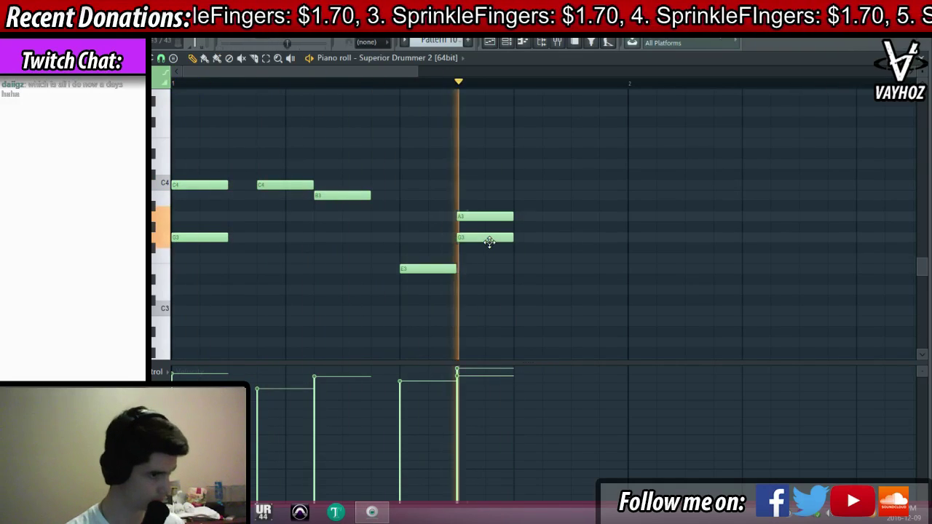
pyautogui.click(491, 248)
pyautogui.rightClick(495, 247)
pyautogui.rightClick(500, 217)
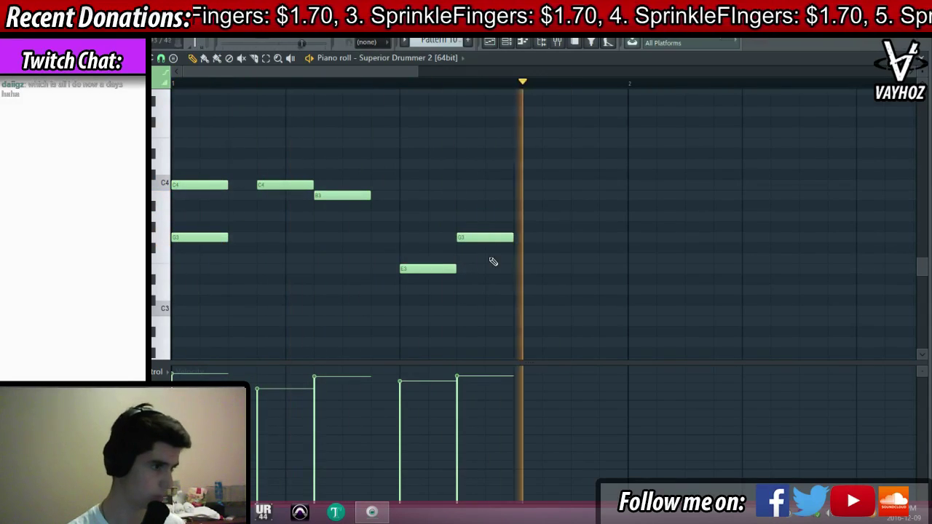
# Place Pattern 10 at bar 4 in the playlist on the empty track and play the lead-in to bar 5
pyautogui.press('F5')
pyautogui.moveTo(502, 338); pyautogui.dragTo(526, 420)
pyautogui.scroll(-2, 379, 84)
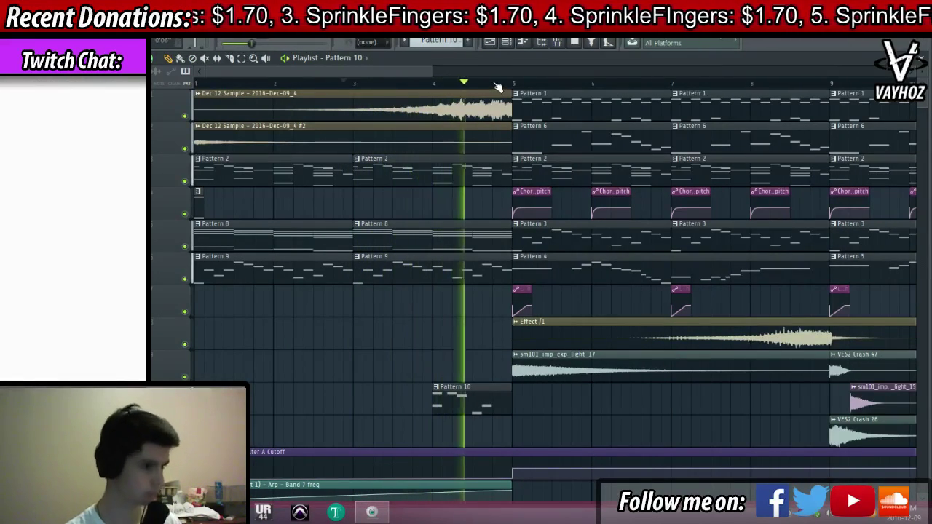
pyautogui.press('space')
pyautogui.press('space')
pyautogui.press('space')
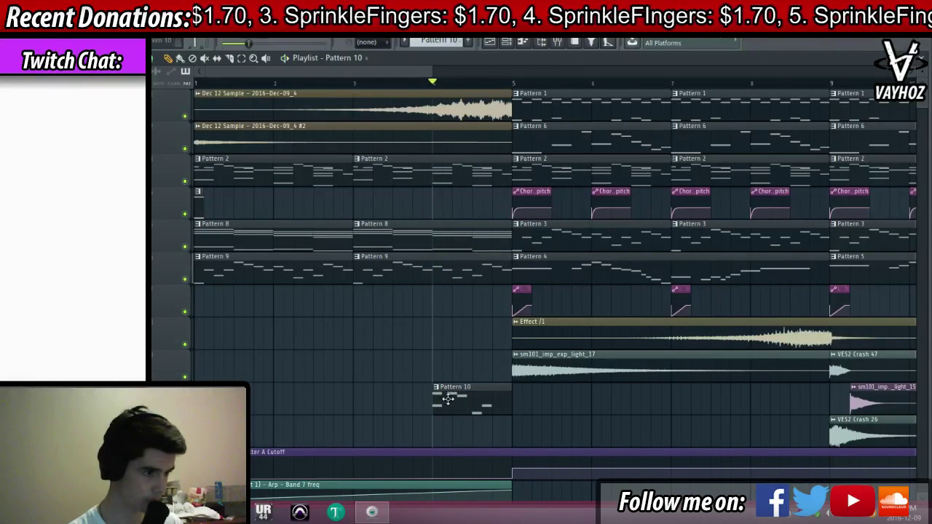
# Reopen Pattern 10's drum notes and move the B3 hit to the seventh sixteenth step
pyautogui.doubleClick(448, 396)
pyautogui.press('space')
pyautogui.press('space')
pyautogui.press('space')
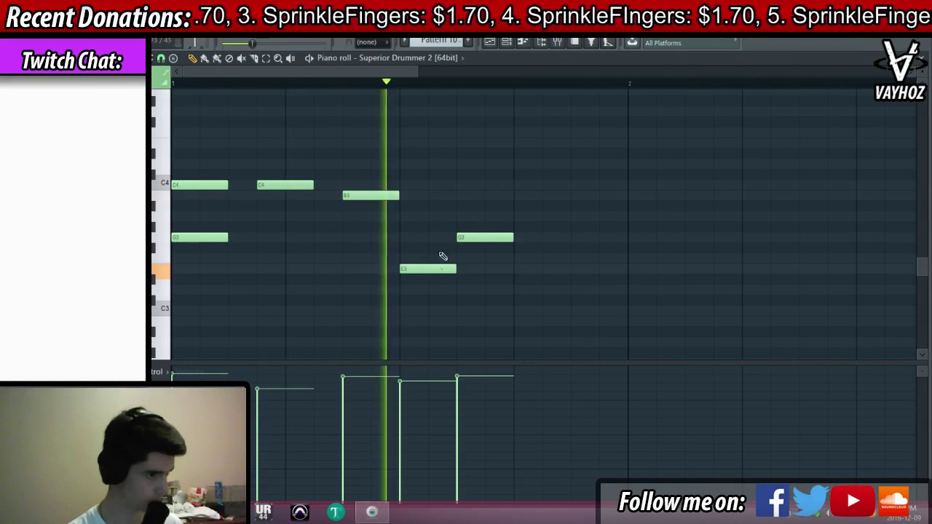
# Add an A3 hit on beat 4 and a D3 hit at maximum velocity on the fifteenth sixteenth step
pyautogui.click(535, 215)
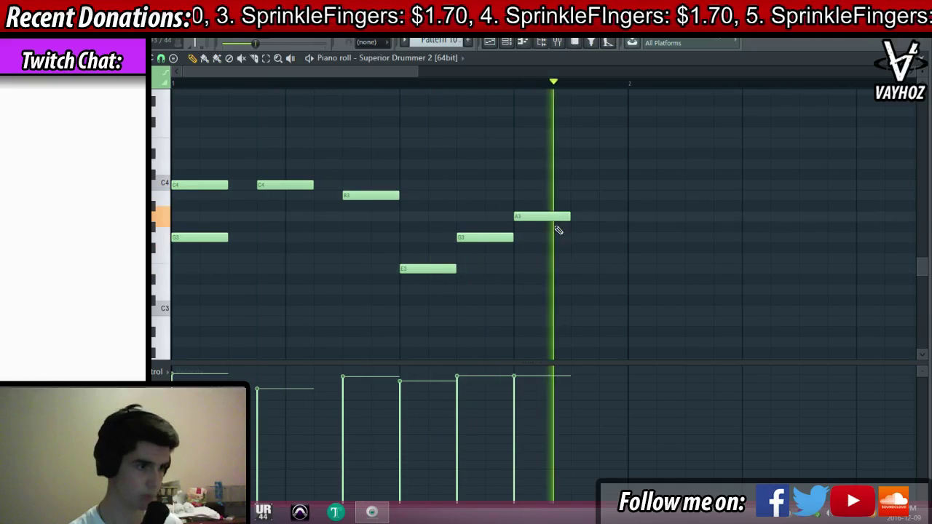
pyautogui.click(600, 271)
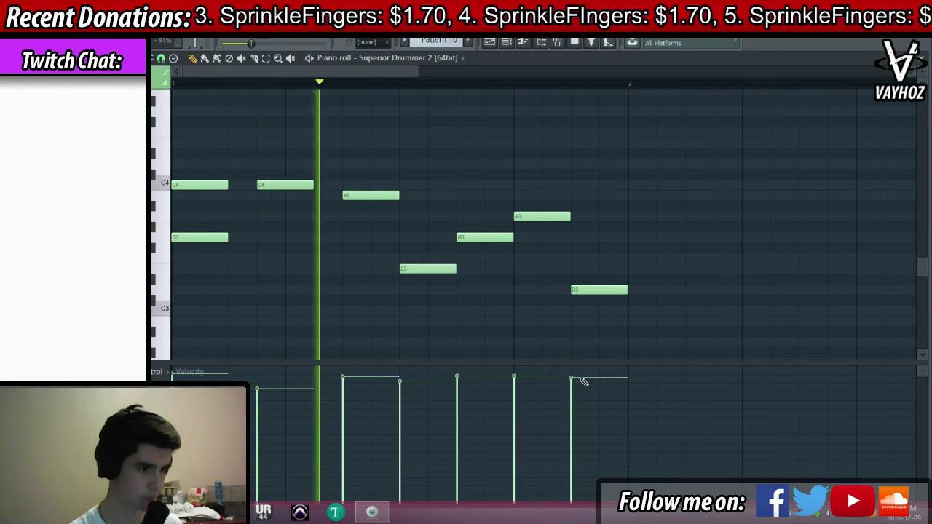
pyautogui.click(602, 297)
pyautogui.rightClick(605, 298)
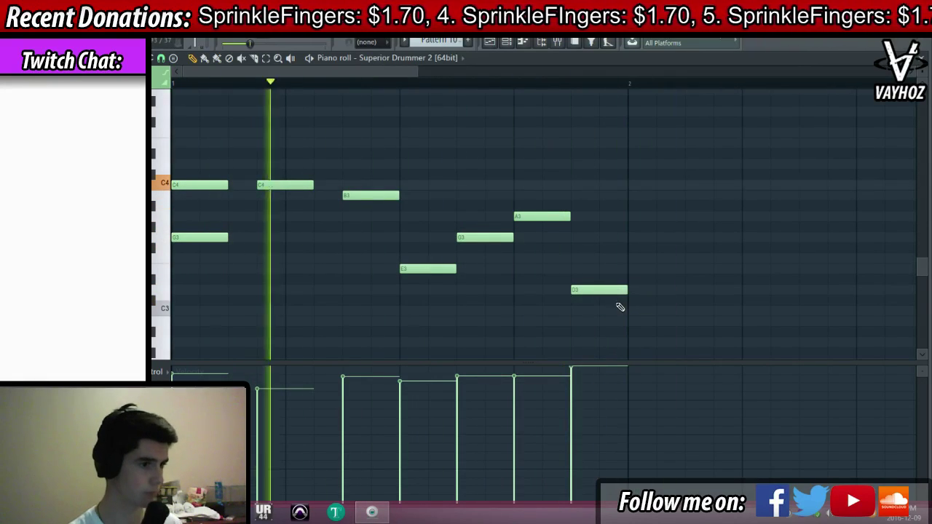
pyautogui.click(619, 303)
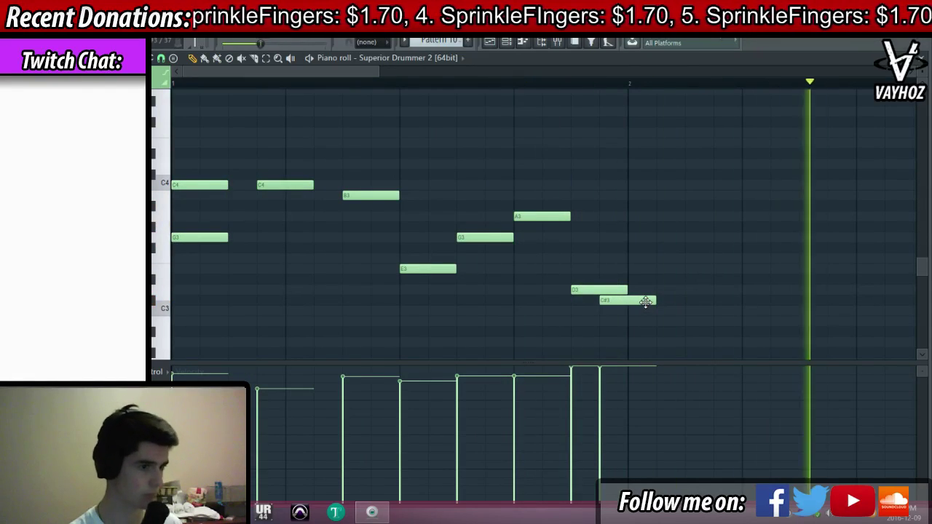
pyautogui.rightClick(634, 302)
# Play the arrangement from the start in the playlist and bring up the channel rack
pyautogui.press('F5')
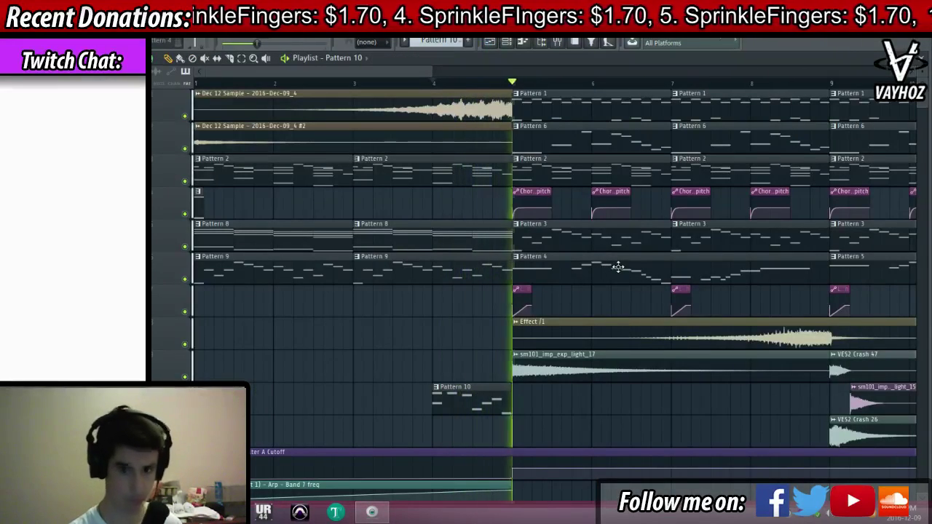
pyautogui.scroll(-2, 517, 93)
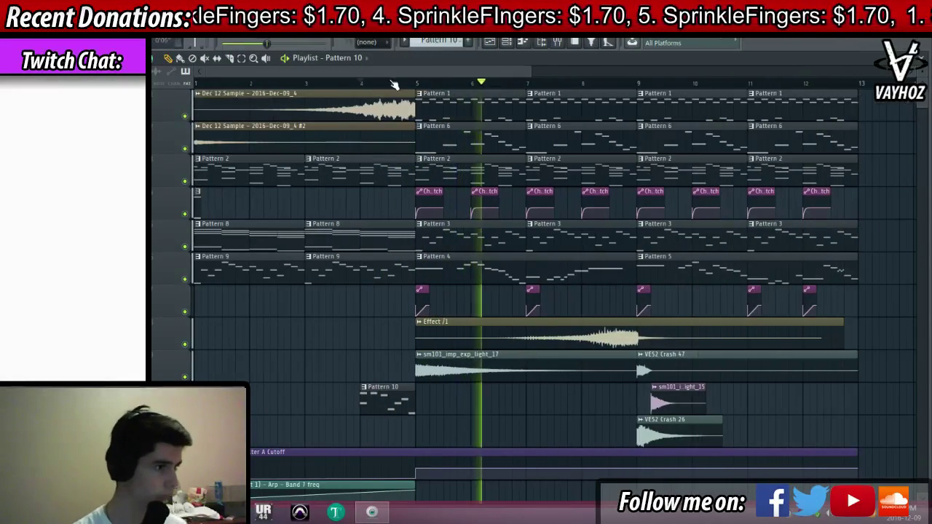
pyautogui.press('space')
pyautogui.press('space')
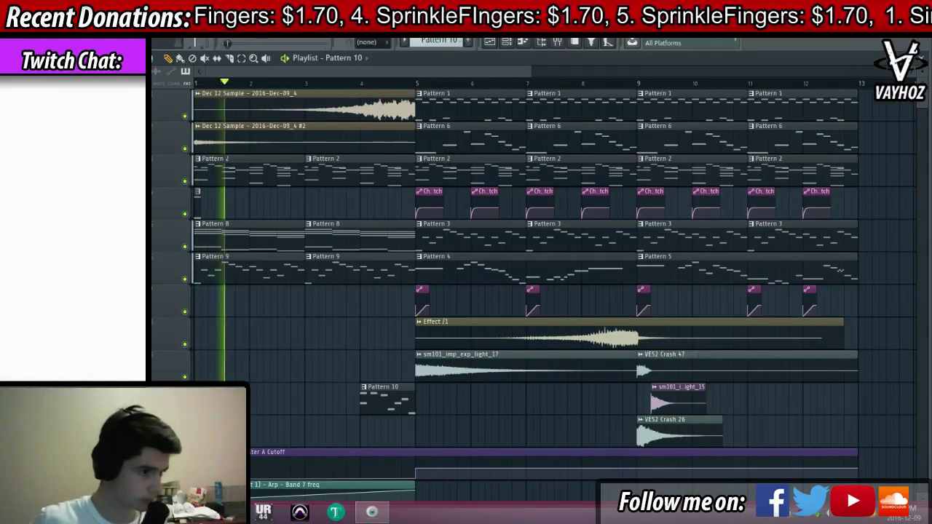
pyautogui.press('F6')
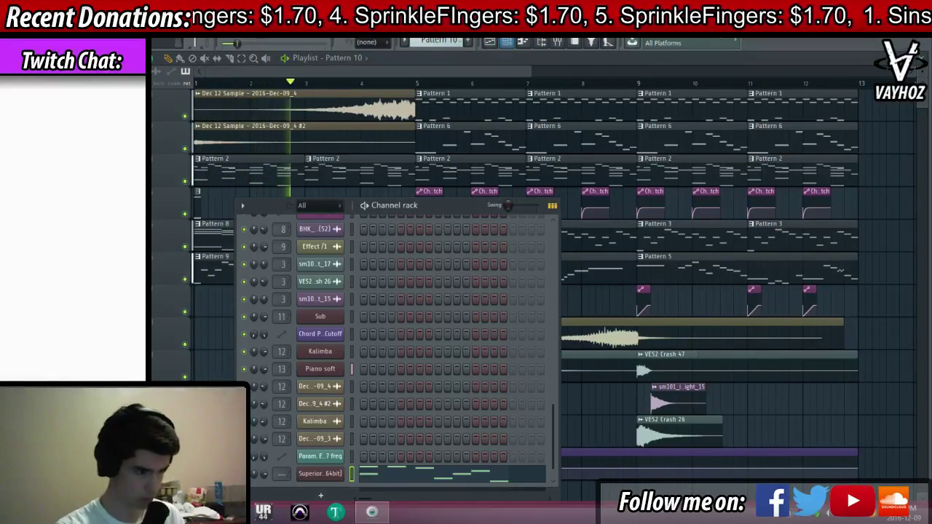
# Rename the Superior Drummer channel as Surperior Drummer and route it to mixer track 14
pyautogui.click(318, 474)
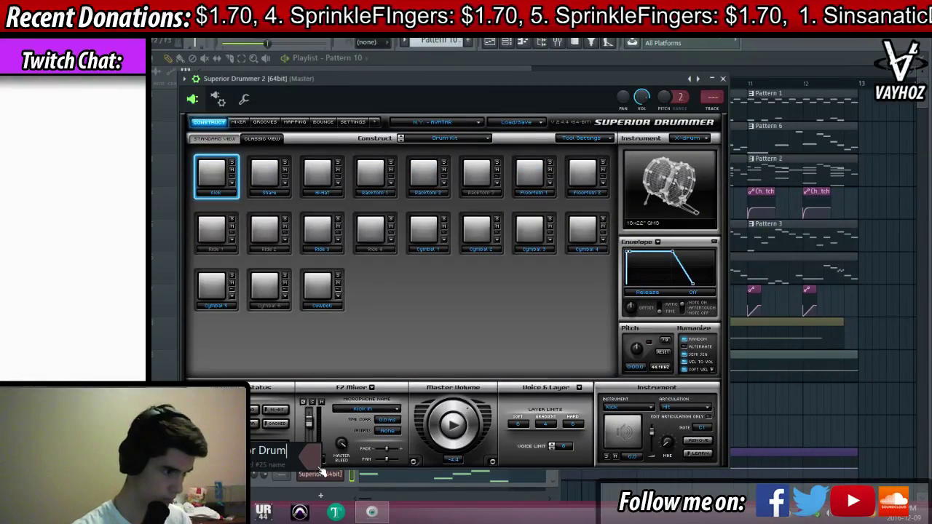
pyautogui.write('mer')
pyautogui.press('Return')
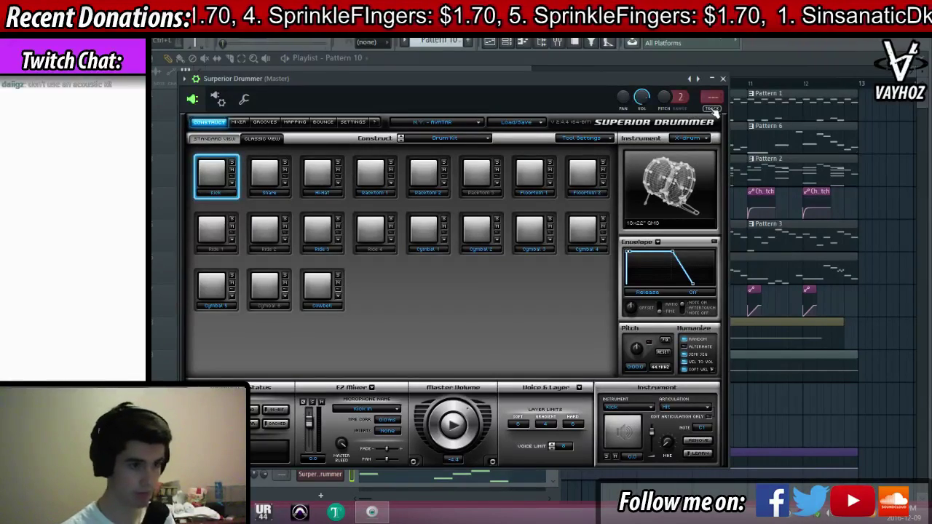
pyautogui.hotkey('ctrl', 'l')
pyautogui.press('F5')
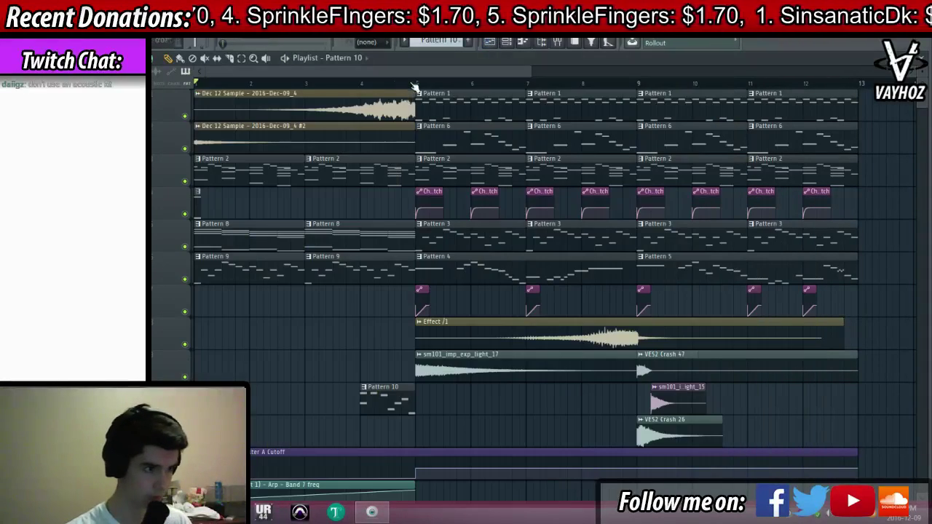
# Set playback to start at bar 4 and play the drum fill with the mixer open
pyautogui.click(377, 86)
pyautogui.press('space')
pyautogui.scroll(3, 377, 87)
pyautogui.press('F9')
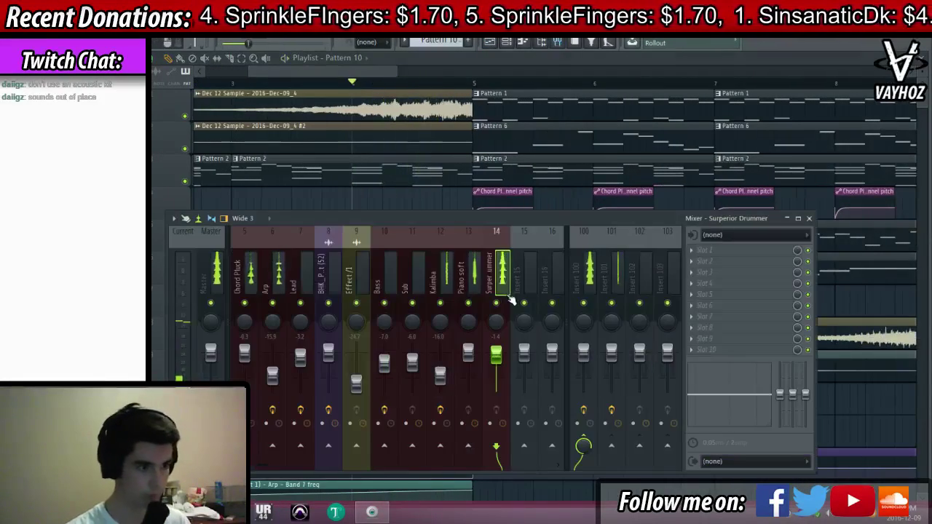
pyautogui.click(721, 256)
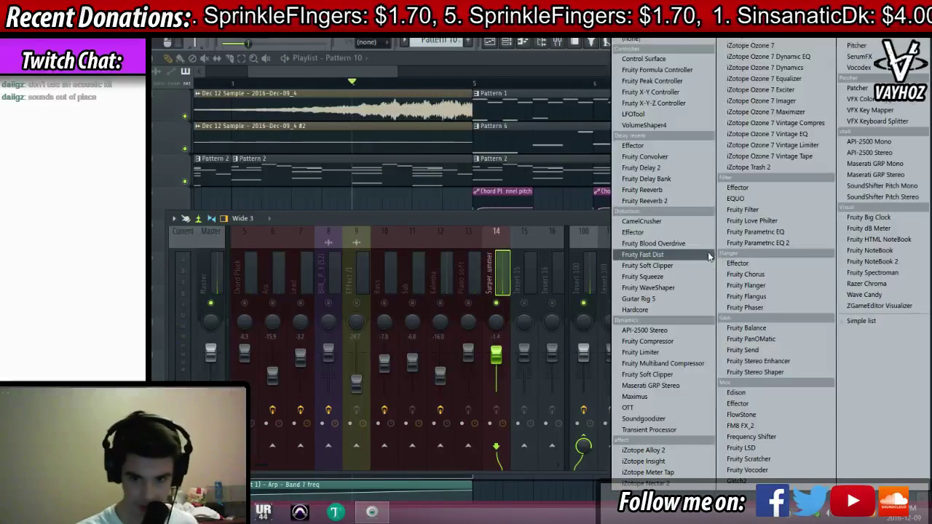
pyautogui.click(670, 352)
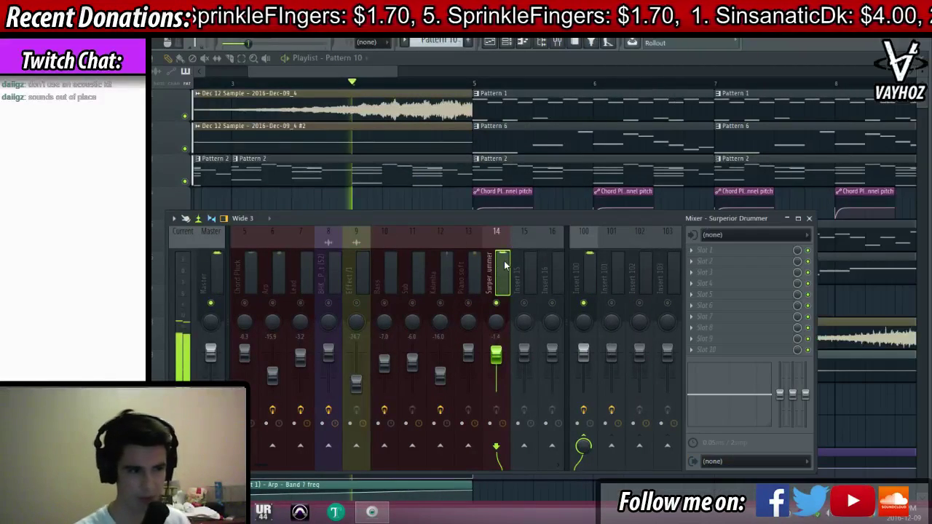
pyautogui.press('space')
pyautogui.click(750, 251)
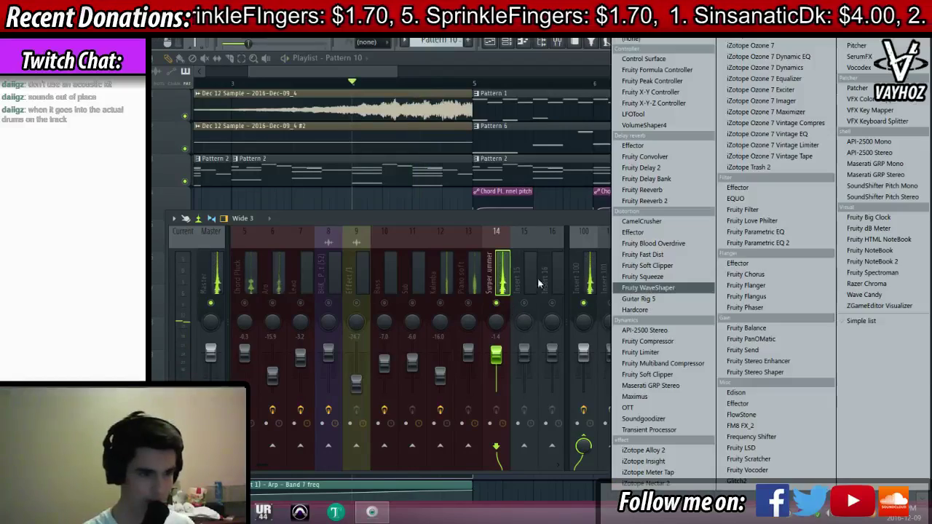
pyautogui.click(536, 278)
# Adjust the overhead and ambience microphone channels in Superior Drummer's internal mixer and close the plugin
pyautogui.press('F6')
pyautogui.click(319, 475)
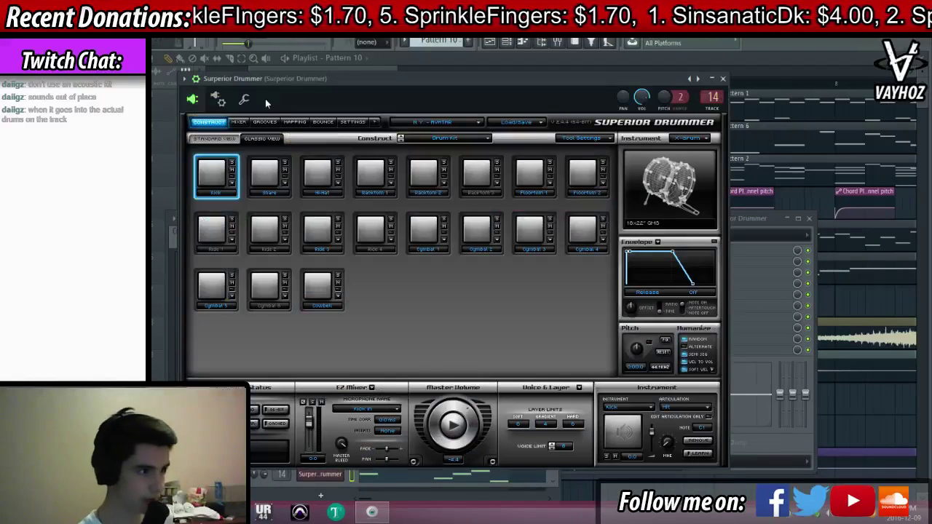
pyautogui.click(239, 121)
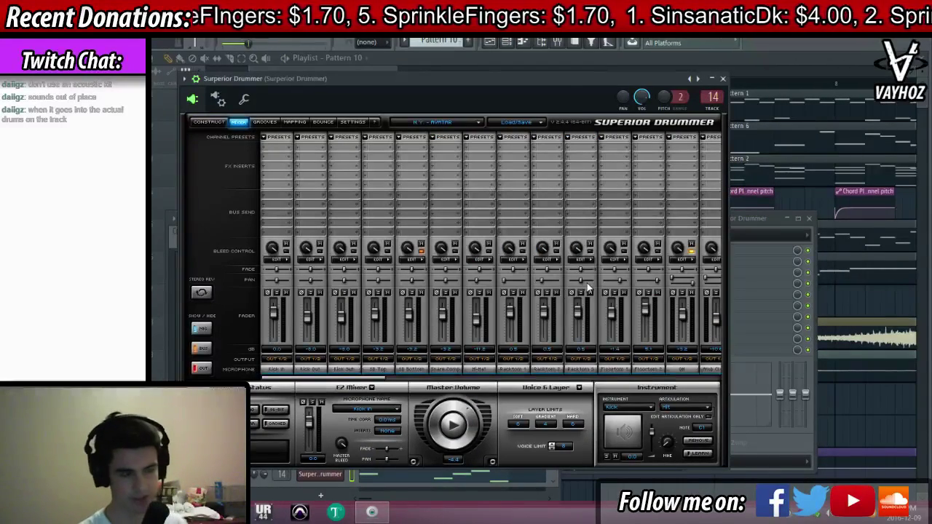
pyautogui.moveTo(565, 81); pyautogui.dragTo(554, 88)
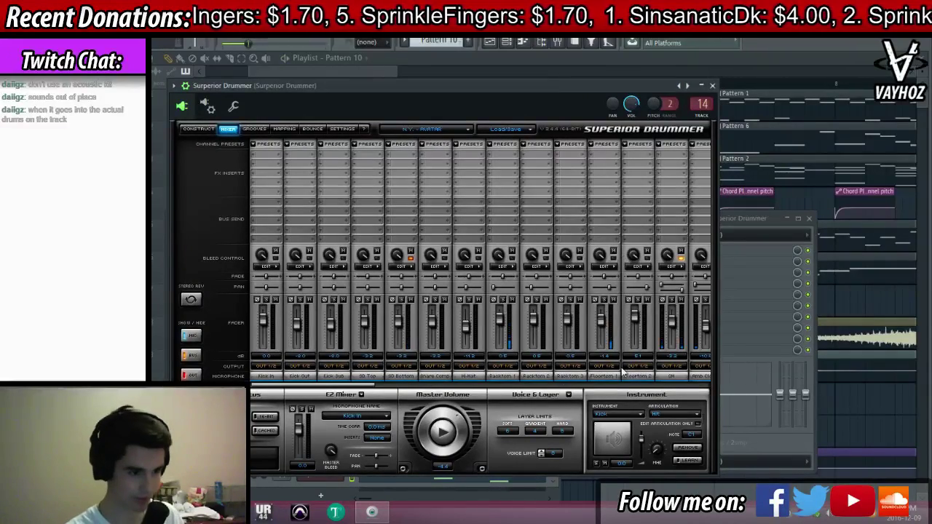
pyautogui.moveTo(672, 319); pyautogui.dragTo(672, 332)
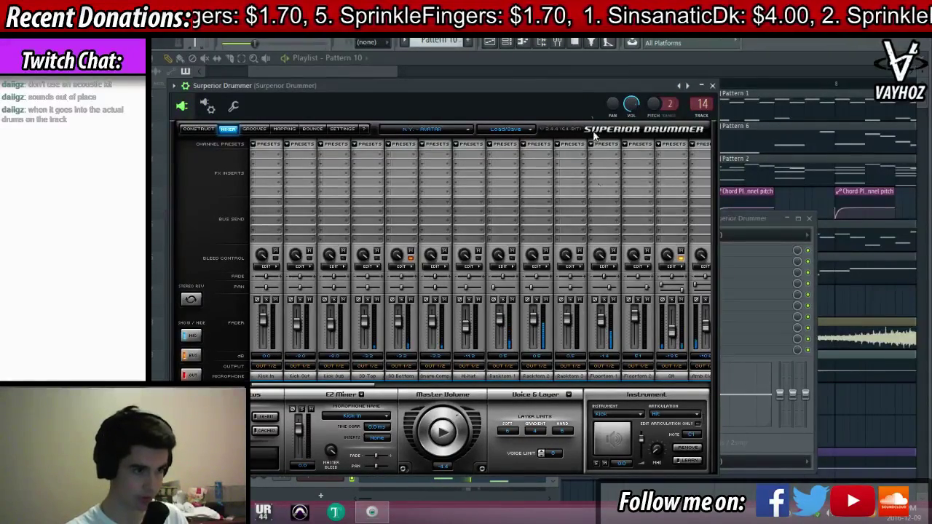
pyautogui.moveTo(361, 390); pyautogui.dragTo(468, 392)
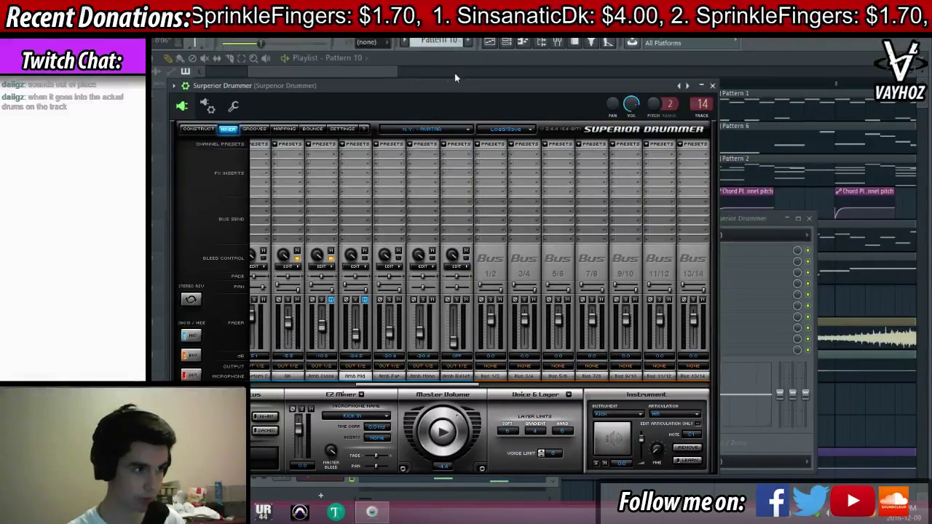
pyautogui.click(713, 85)
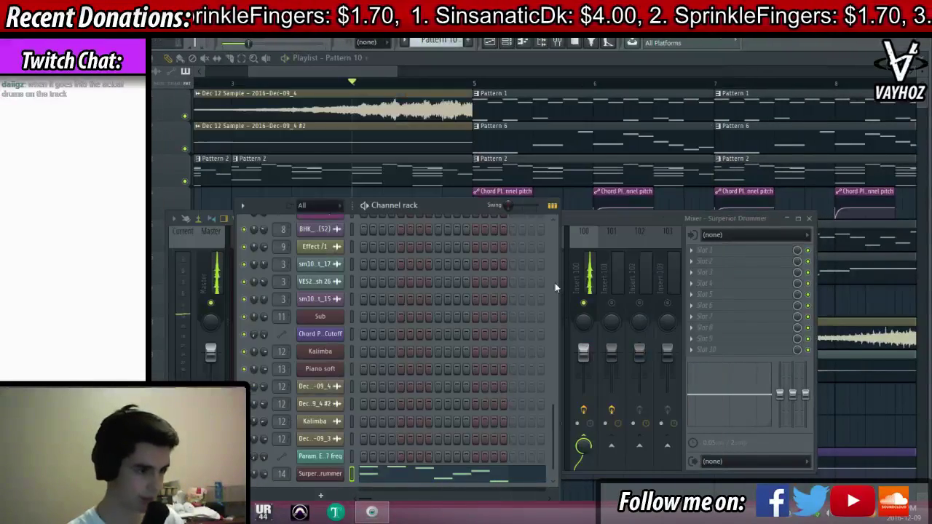
# Load OTT in the first effect slot of the drum mixer track and set its depth to 43%
pyautogui.click(700, 219)
pyautogui.click(718, 252)
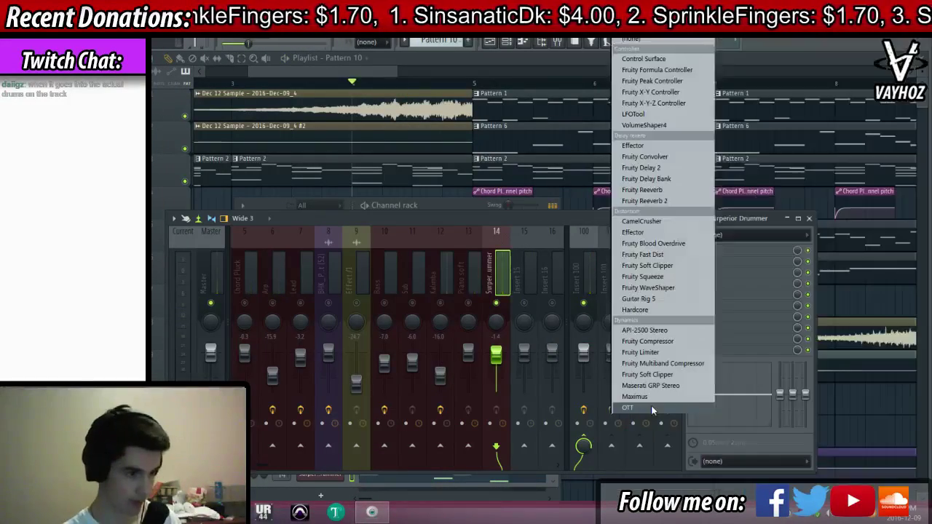
pyautogui.click(651, 407)
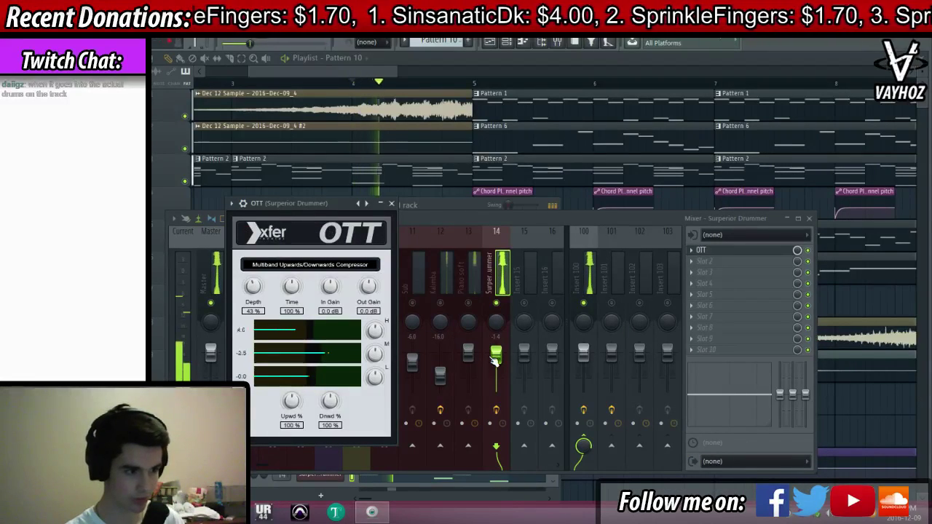
pyautogui.click(489, 275)
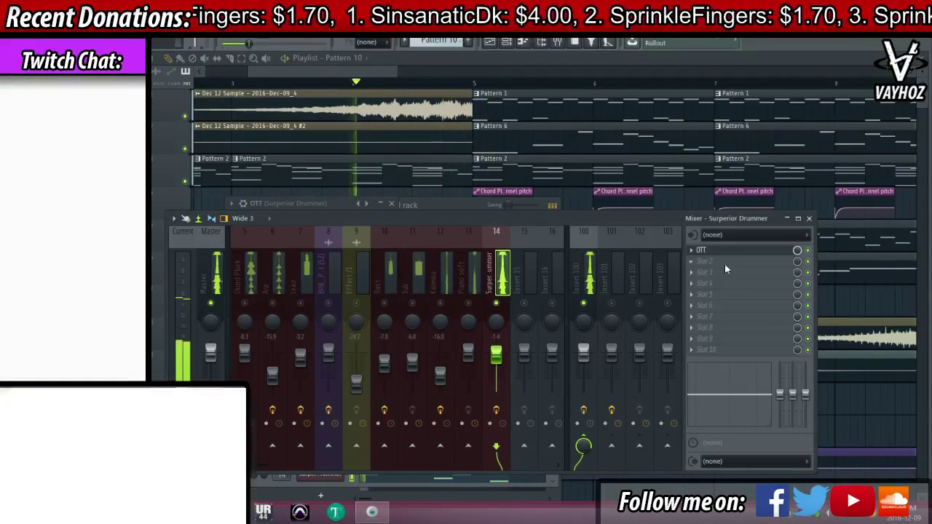
# Add Fruity Parametric EQ 2 in slot 2 and make band 1 a steep high-pass filter at the lowest frequencies
pyautogui.click(724, 262)
pyautogui.click(802, 248)
pyautogui.rightClick(320, 319)
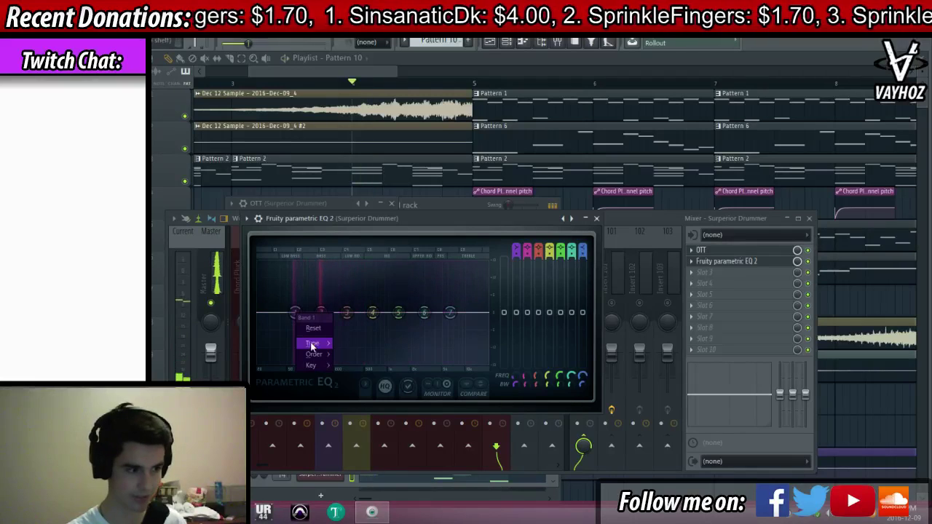
pyautogui.moveTo(318, 346)
pyautogui.click(358, 376)
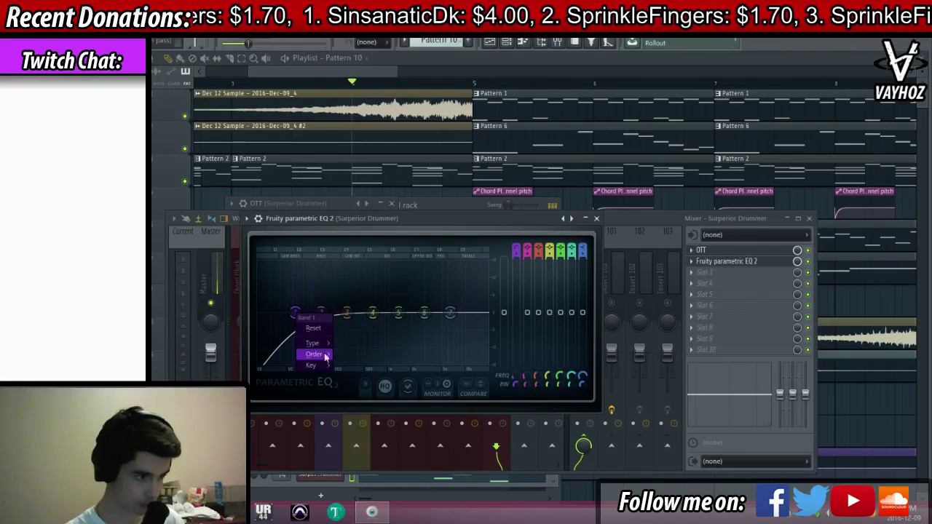
pyautogui.click(355, 364)
pyautogui.moveTo(274, 313); pyautogui.dragTo(259, 313)
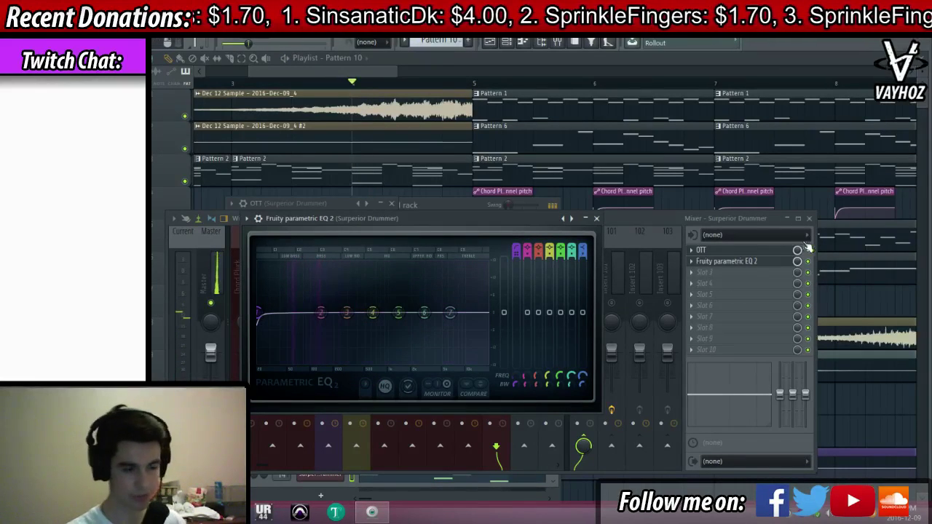
pyautogui.click(730, 217)
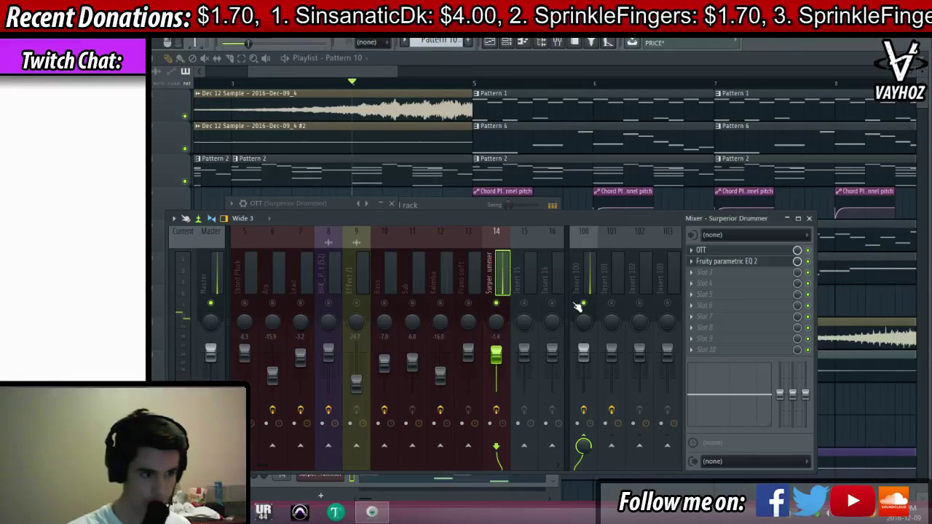
# Add Fruity Balance in slot 3 of the drum track and create an automation clip for its volume
pyautogui.click(748, 284)
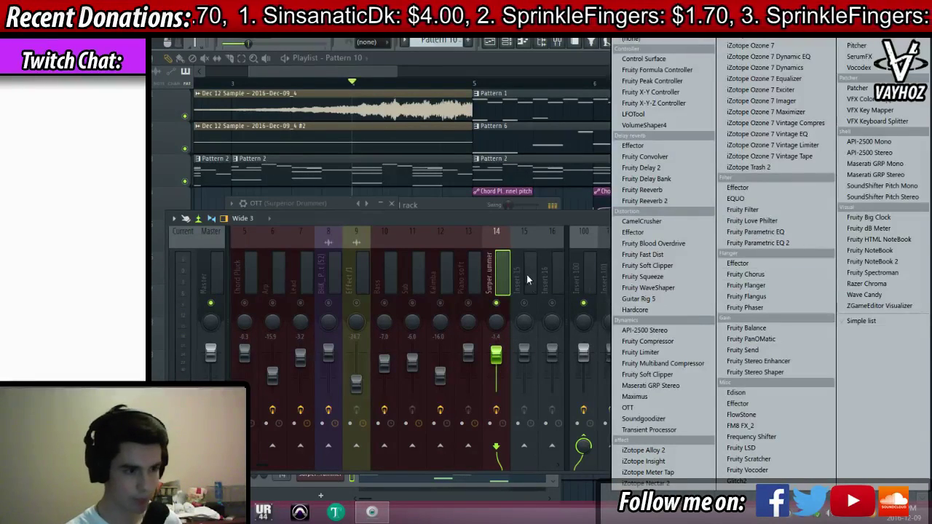
pyautogui.click(511, 270)
pyautogui.click(722, 279)
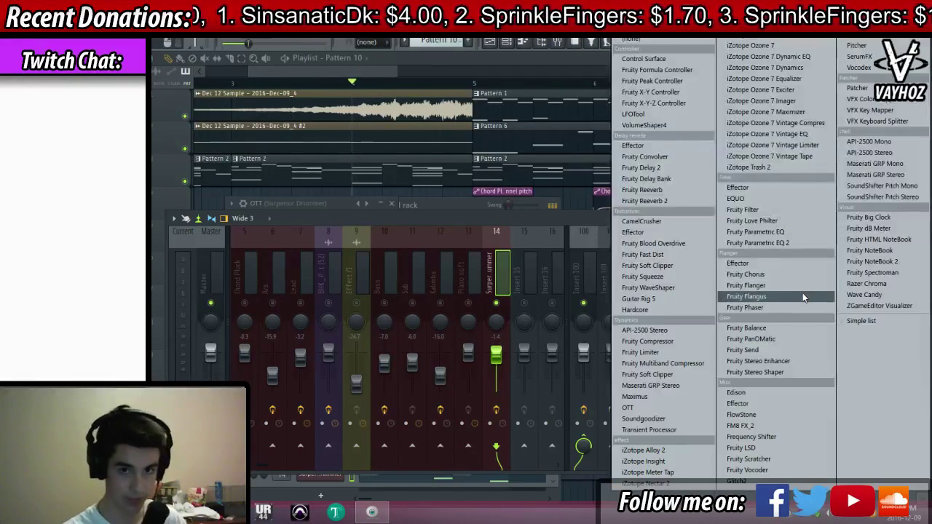
pyautogui.click(765, 328)
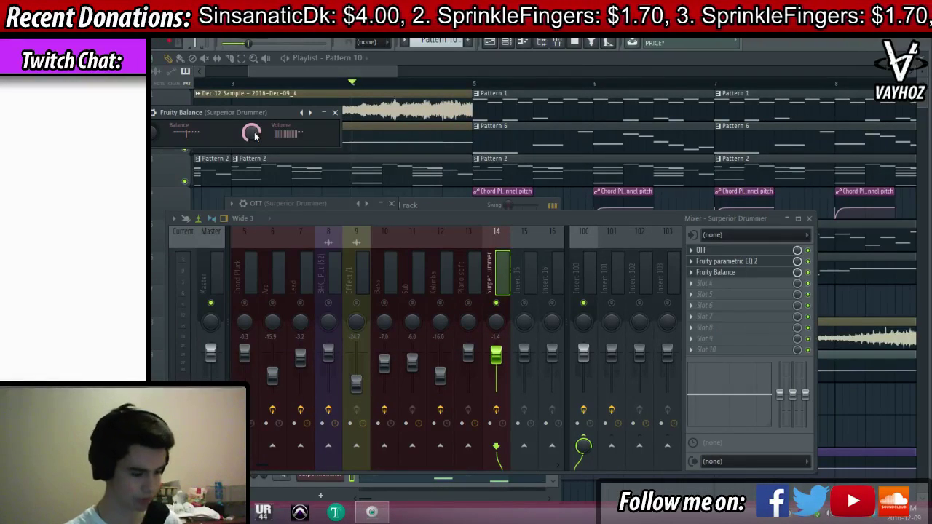
pyautogui.rightClick(255, 134)
pyautogui.click(327, 204)
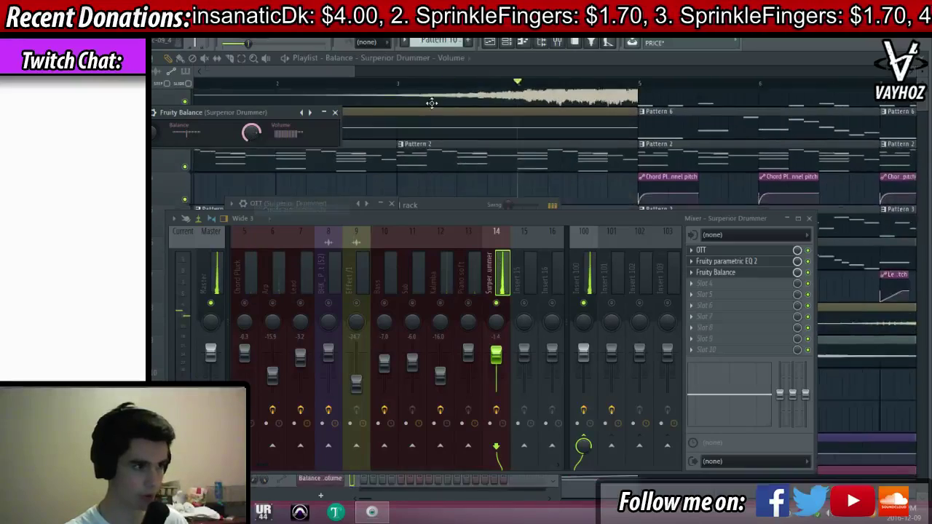
# Move the drum volume automation clip to the empty playlist track below the arp EQ frequency automation
pyautogui.moveTo(431, 104); pyautogui.dragTo(466, 238)
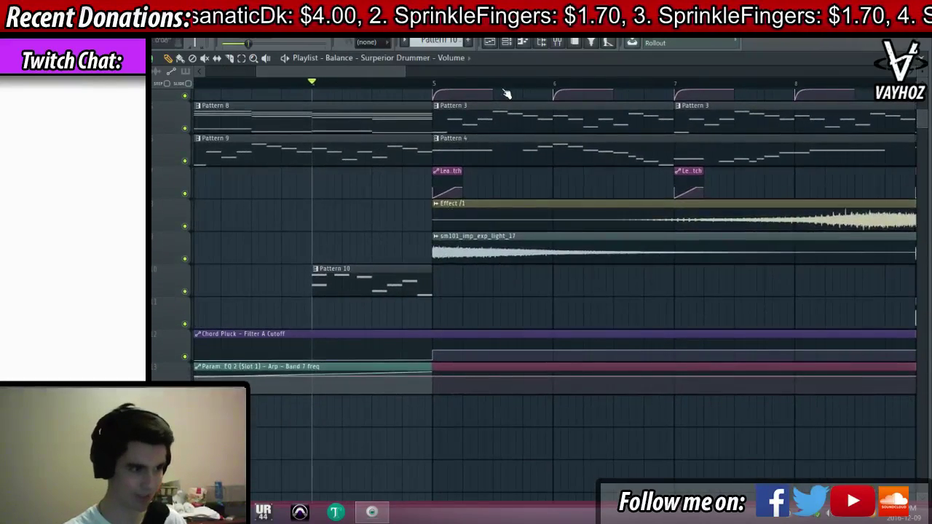
pyautogui.scroll(-2, 506, 93)
pyautogui.moveTo(468, 365); pyautogui.dragTo(471, 396)
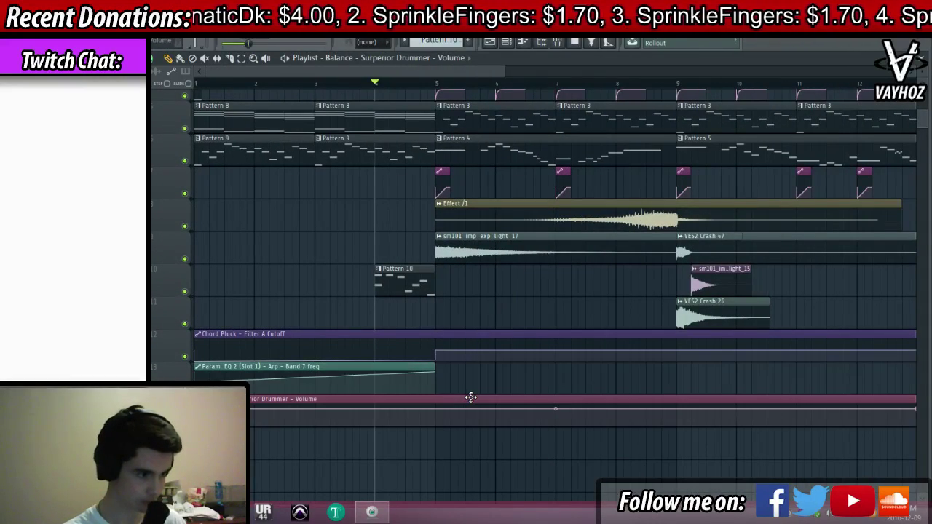
# Shape the drum volume automation to hold its level until bar 5, drop to zero there, and end at bar 9
pyautogui.scroll(-2, 470, 395)
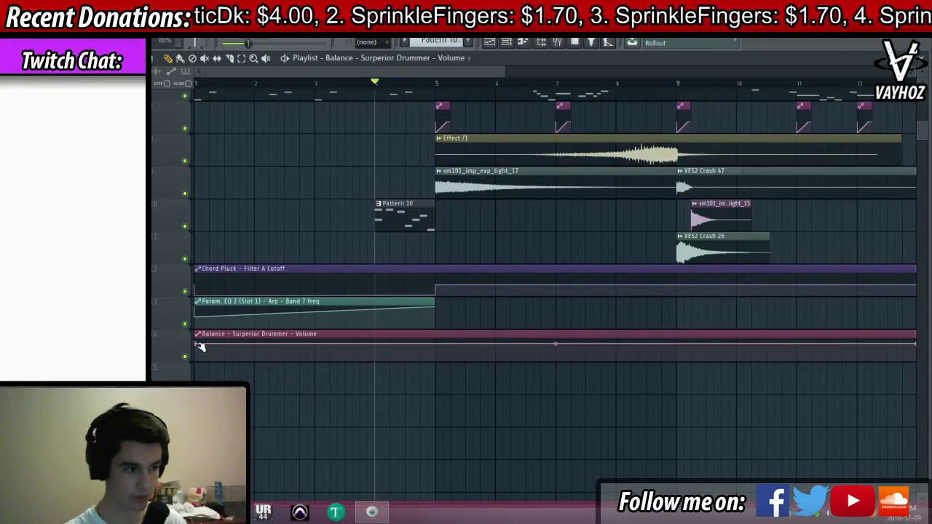
pyautogui.rightClick(196, 344)
pyautogui.click(260, 472)
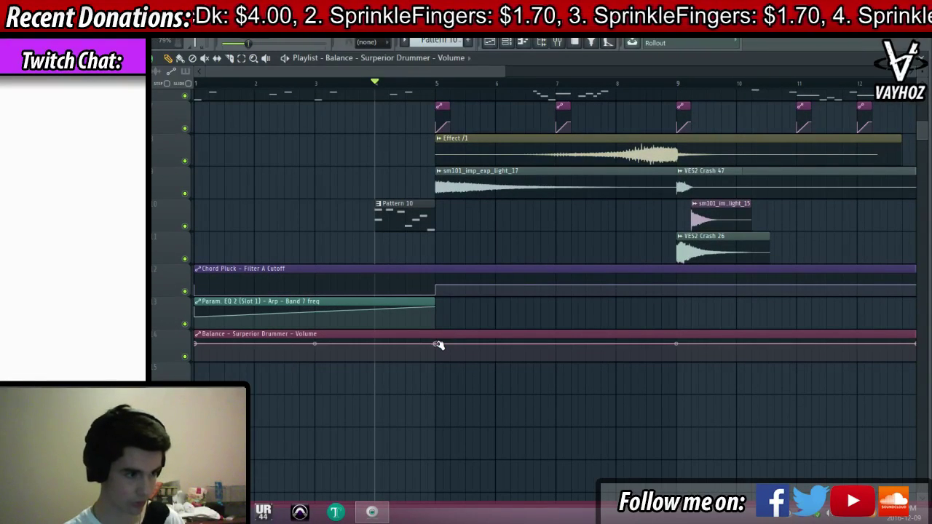
pyautogui.rightClick(438, 345)
pyautogui.click(472, 477)
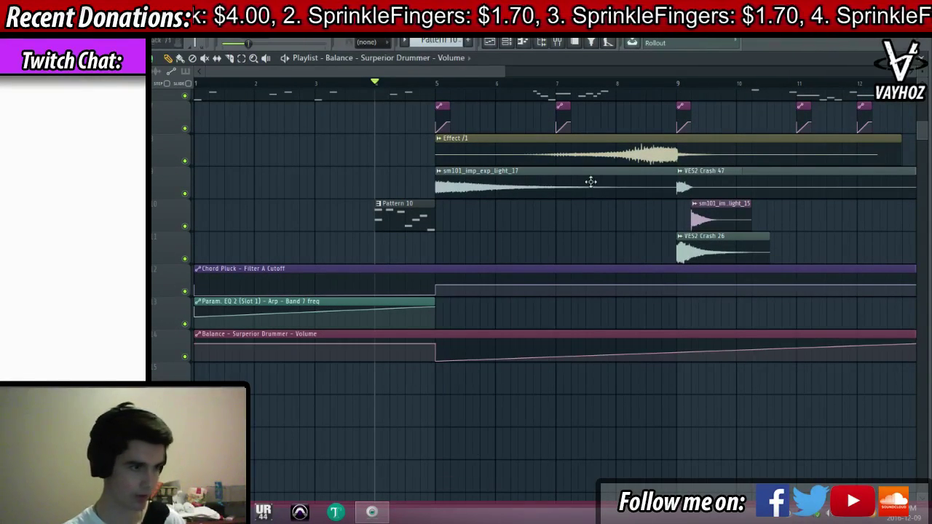
pyautogui.scroll(-2, 591, 182)
pyautogui.moveTo(483, 352); pyautogui.dragTo(552, 381)
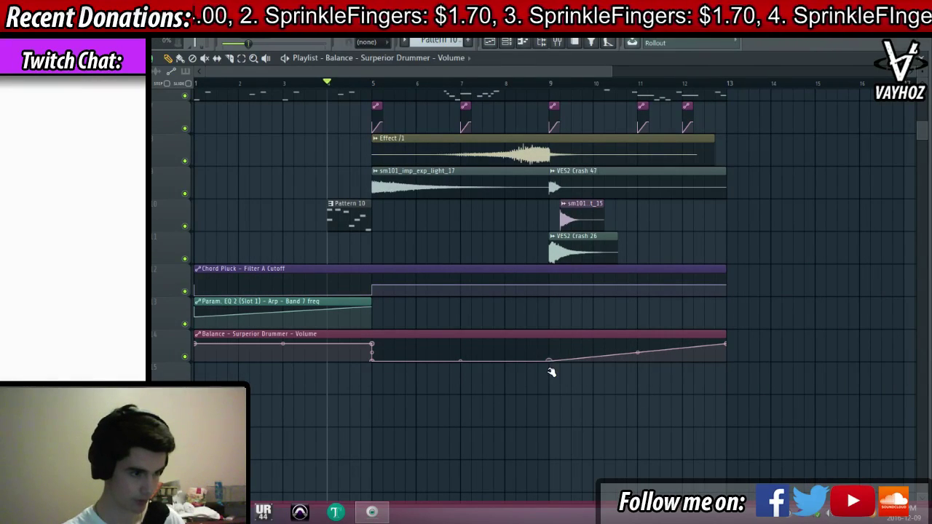
# Play the drum fill from bar 4 and lower the drum mixer track's fader to -3.5 dB
pyautogui.press('space')
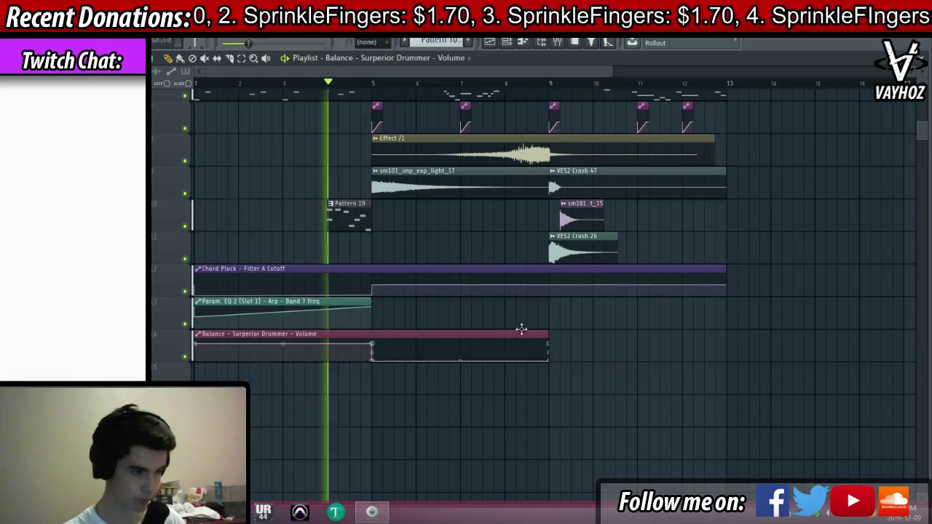
pyautogui.press('F9')
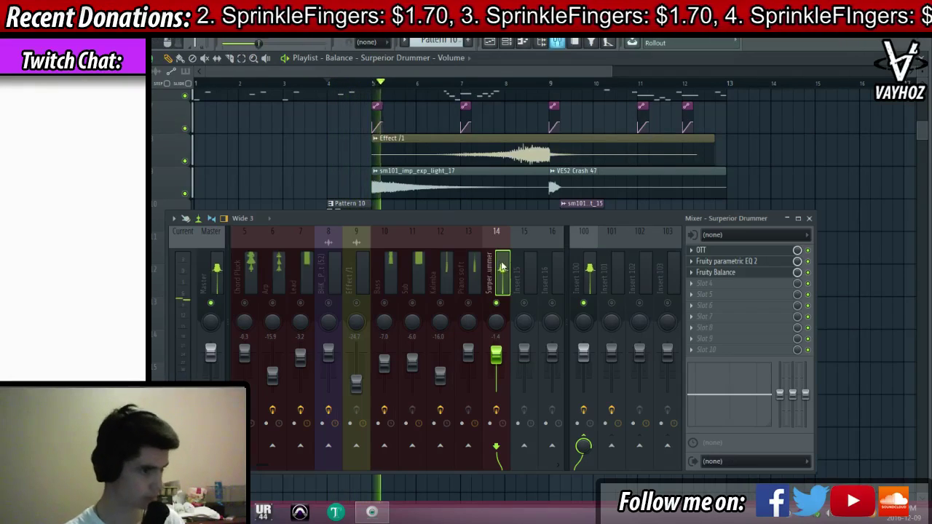
pyautogui.press('space')
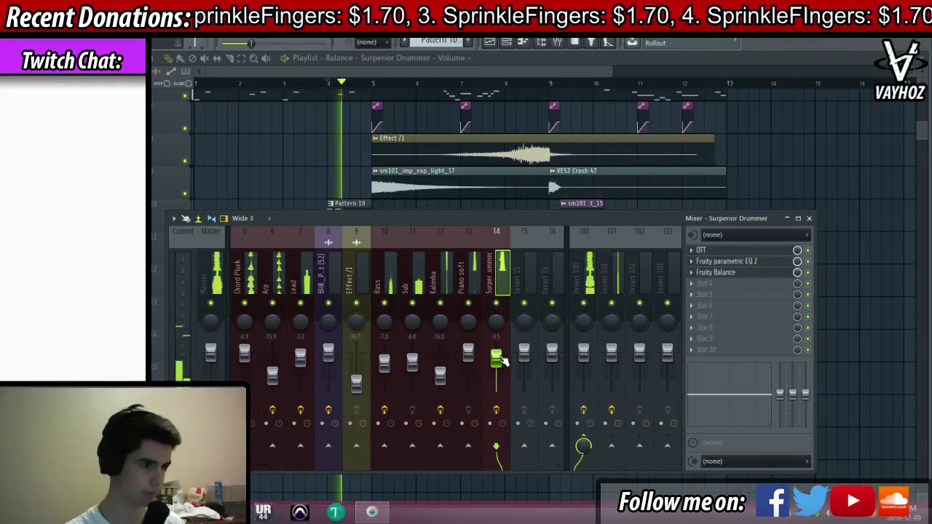
pyautogui.press('F9')
pyautogui.press('space')
# Open Pattern 10's drum fill in the piano roll and shorten the first C4 note
pyautogui.doubleClick(342, 211)
pyautogui.press('space')
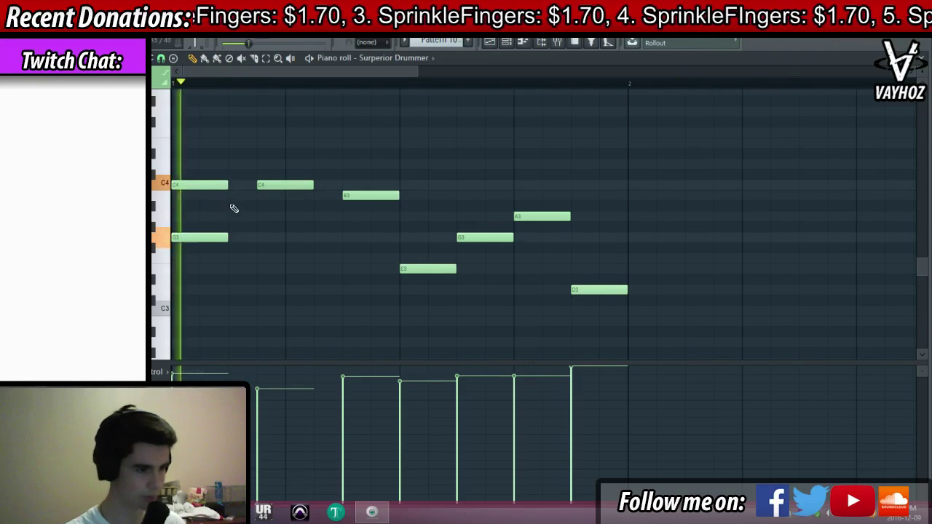
pyautogui.press('F6')
pyautogui.press('space')
pyautogui.press('F6')
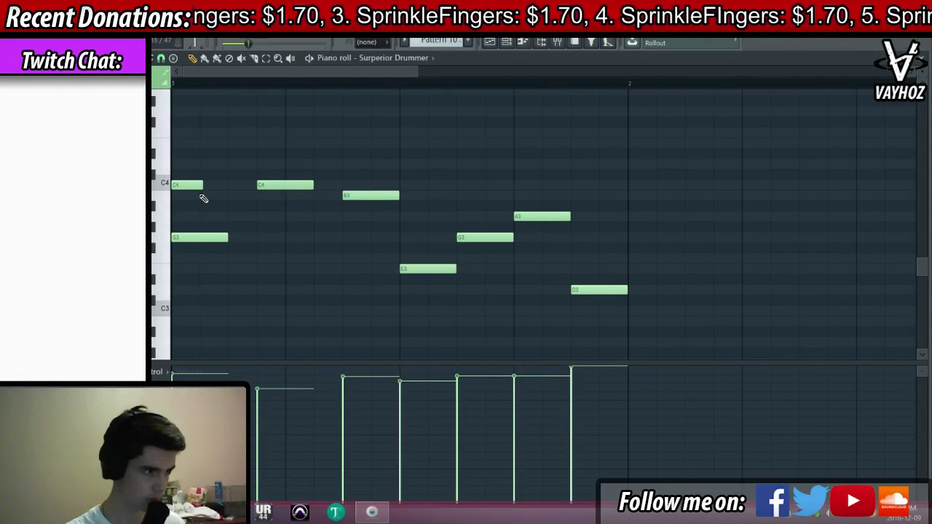
# Add a short B3 note just after the first C4, and a lower-velocity C4 a sixteenth before beat 3
pyautogui.press('space')
pyautogui.moveTo(200, 198); pyautogui.dragTo(198, 199)
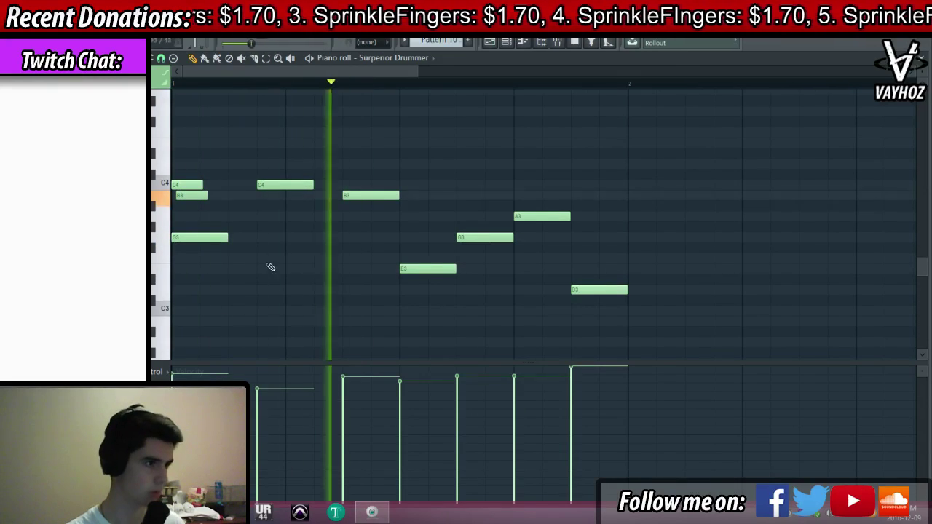
pyautogui.click(357, 207)
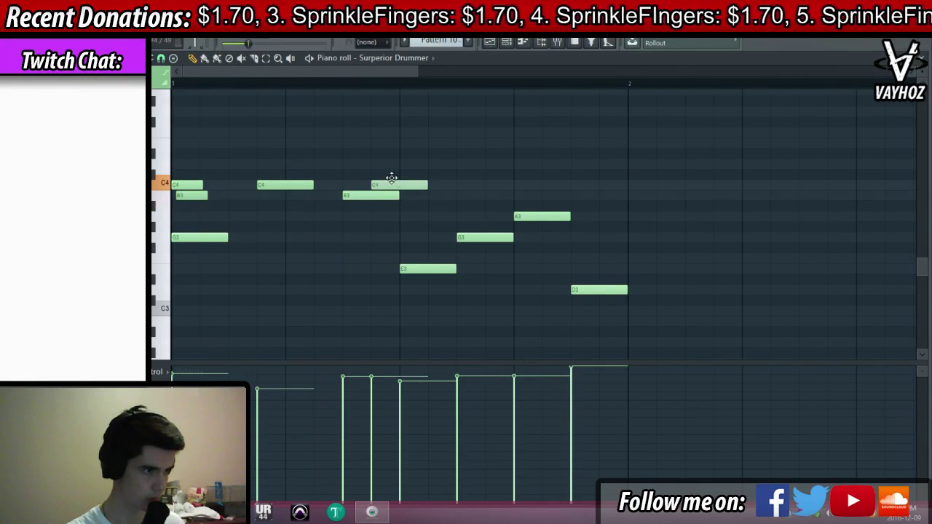
pyautogui.moveTo(376, 376); pyautogui.dragTo(373, 419)
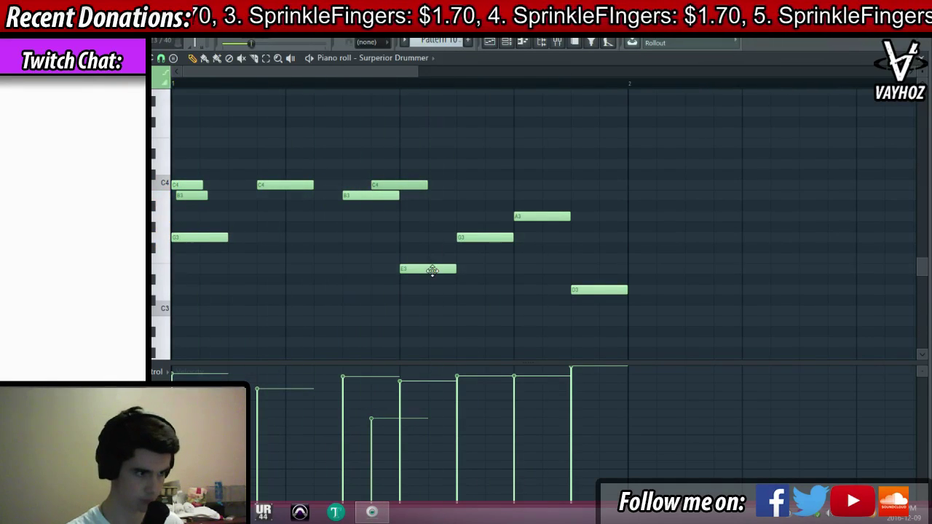
# Try extra C3 notes on beats 1 and 3 of the drum fill, and remove both
pyautogui.moveTo(415, 303); pyautogui.dragTo(181, 312)
pyautogui.click(410, 311)
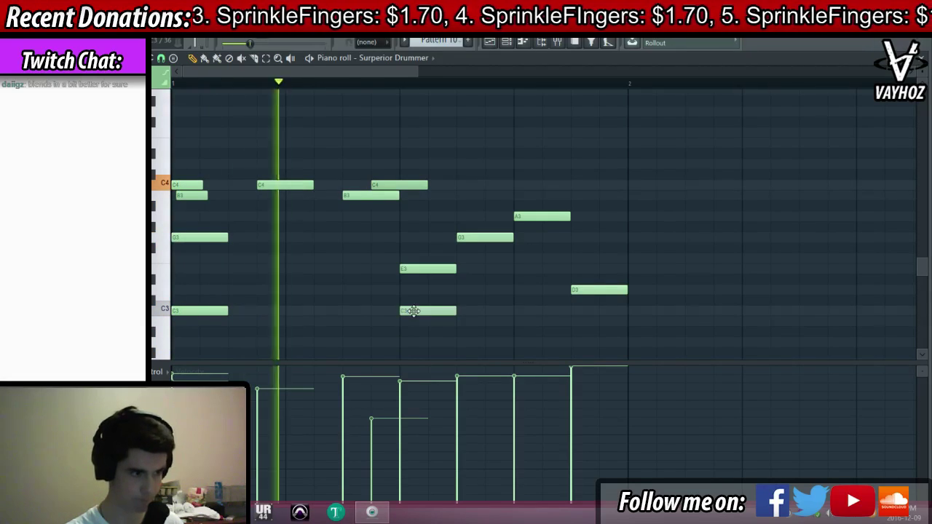
pyautogui.rightClick(222, 311)
pyautogui.rightClick(446, 311)
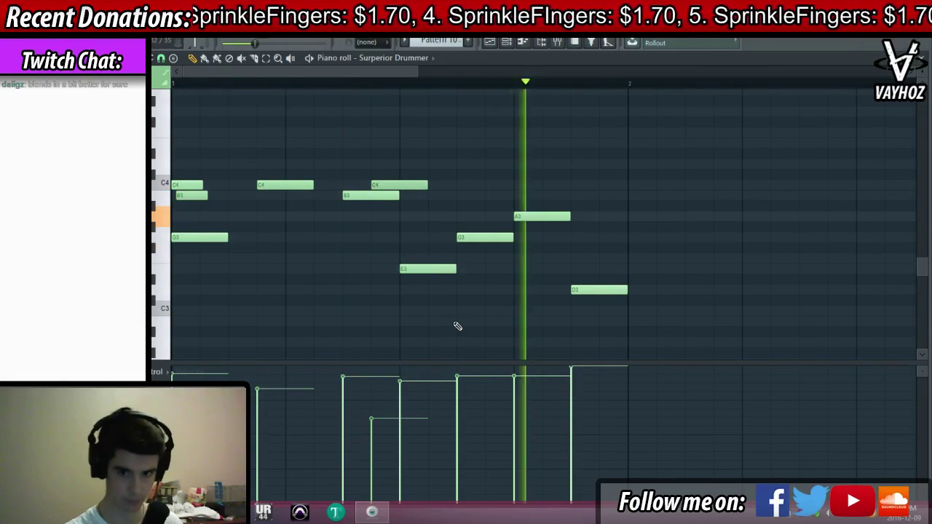
# Return to the playlist and play the edited drum fill in context, restarting playback from bar 1
pyautogui.press('Escape')
pyautogui.press('F9')
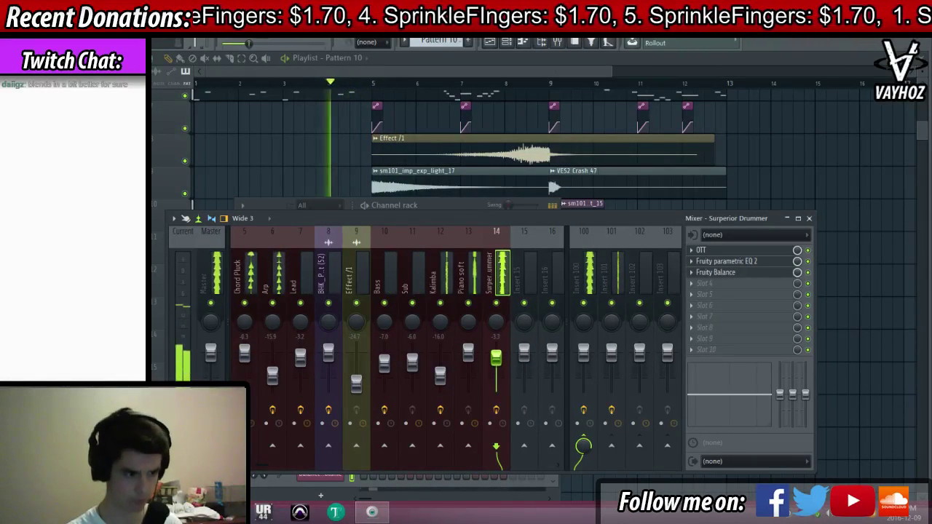
pyautogui.click(418, 175)
pyautogui.scroll(-1, 426, 176)
pyautogui.scroll(4, 300, 168)
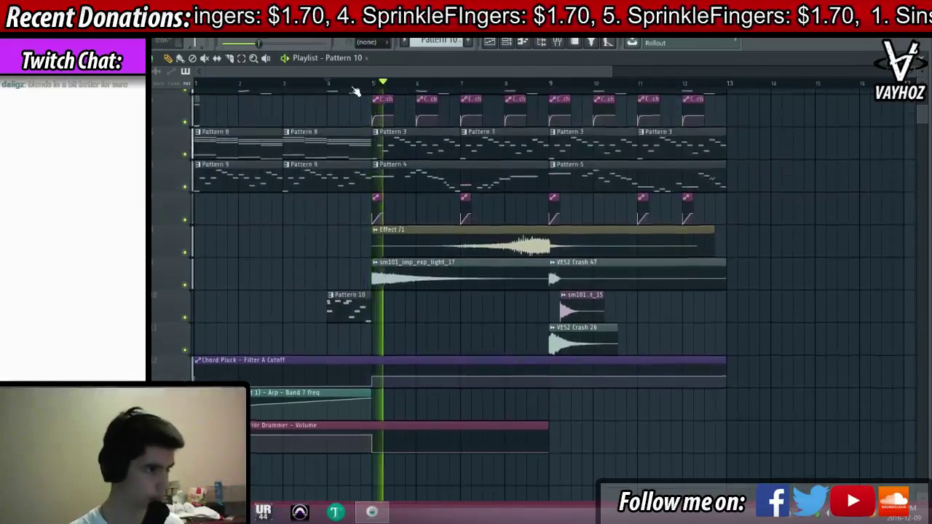
pyautogui.scroll(3, 369, 74)
pyautogui.click(198, 84)
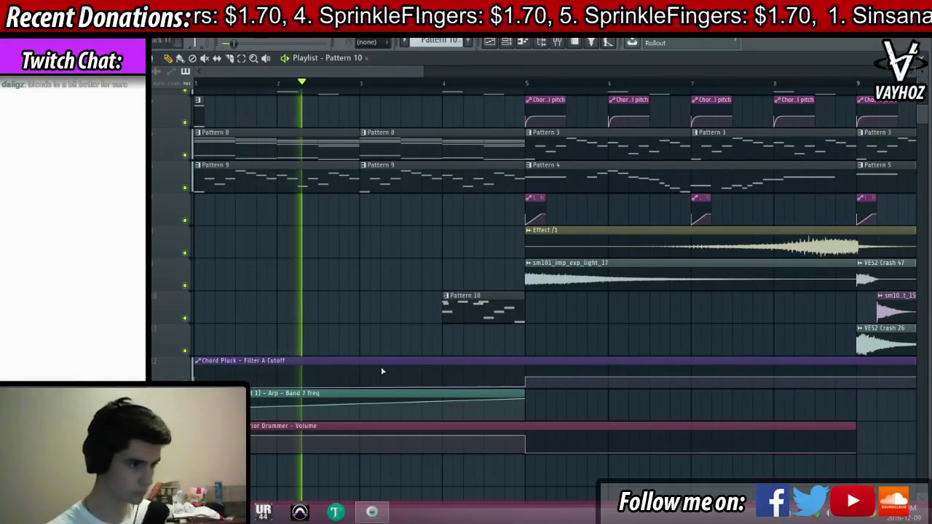
# Set the drum mixer track's fader to -3.8 dB while the intro plays into the section from bar 5
pyautogui.press('F6')
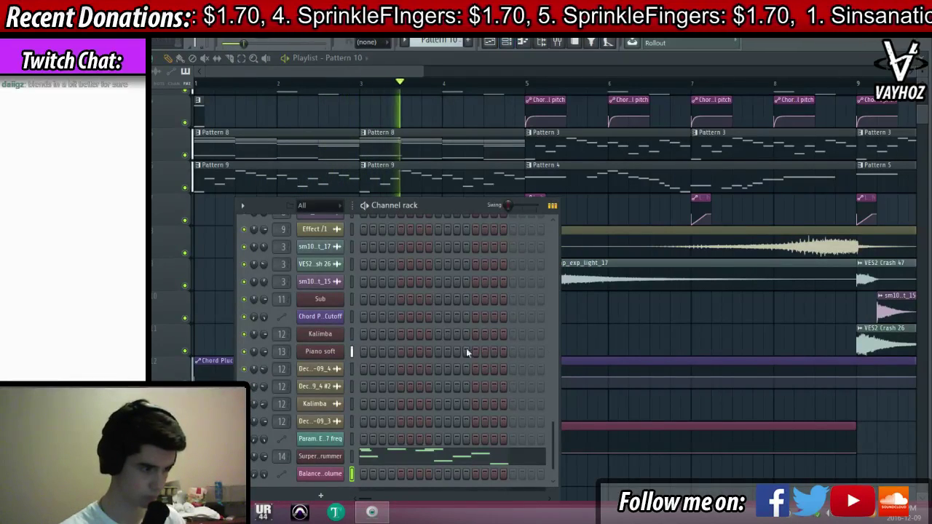
pyautogui.press('F9')
pyautogui.press('F9')
pyautogui.press('F6')
pyautogui.scroll(-2, 495, 183)
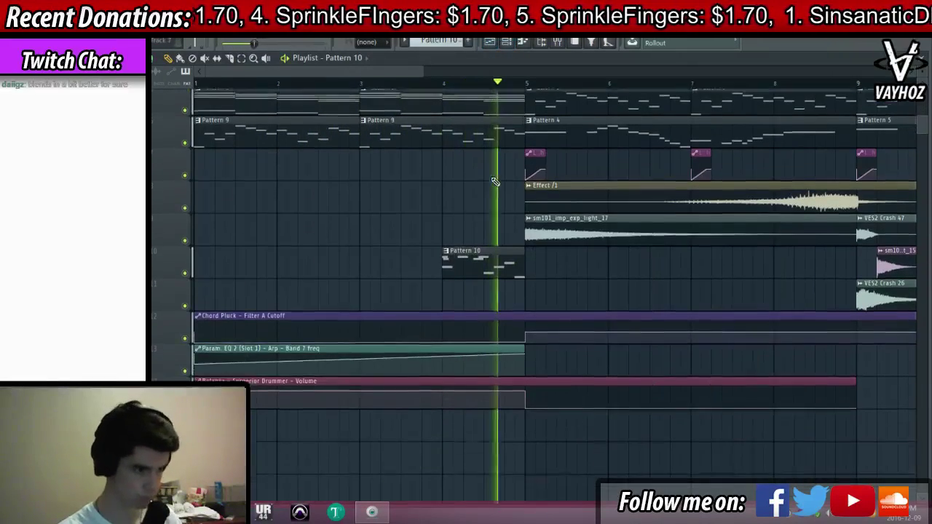
pyautogui.hscroll(3, 580, 78)
pyautogui.scroll(4, 541, 236)
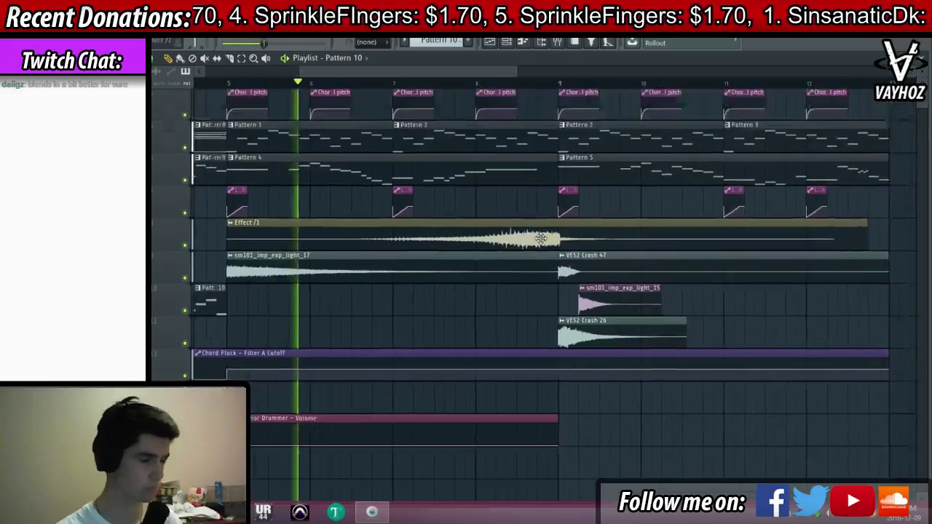
# Solo the Lead mixer track with its fader at -2.8 dB and route it to insert 101
pyautogui.press('F9')
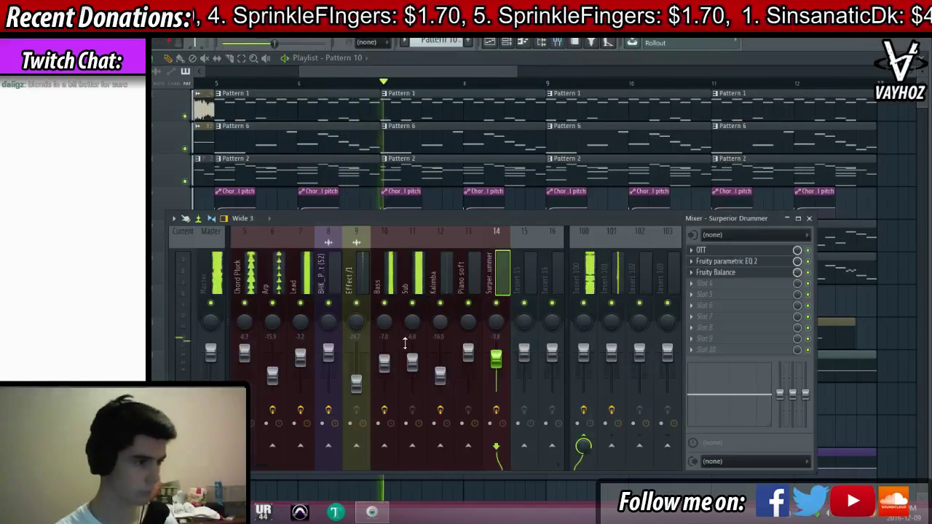
pyautogui.click(300, 357)
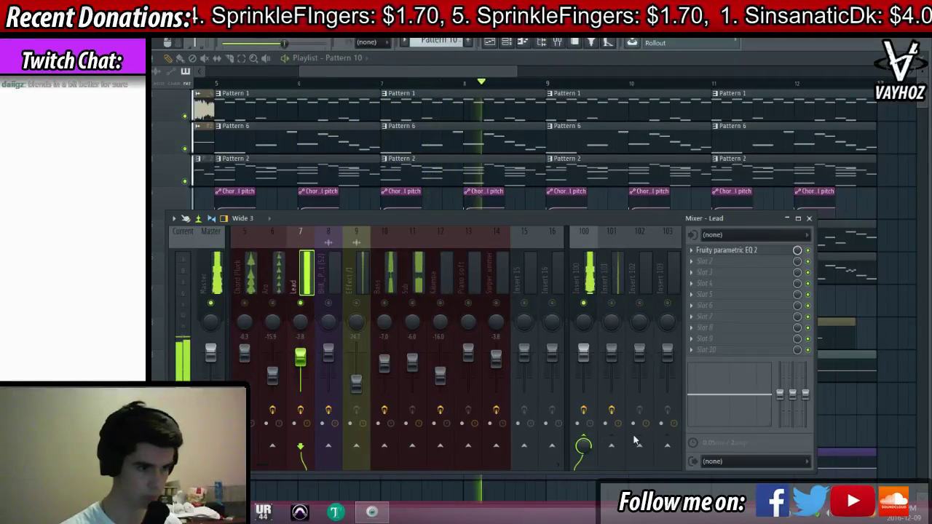
pyautogui.click(612, 446)
pyautogui.press('F9')
# Open the Lead channel's instrument from the channel rack
pyautogui.press('F6')
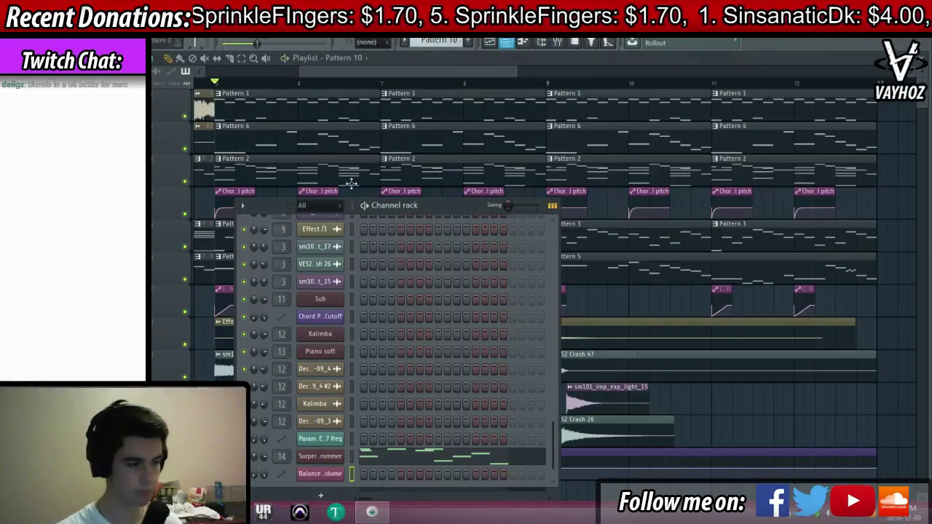
pyautogui.scroll(9, 427, 401)
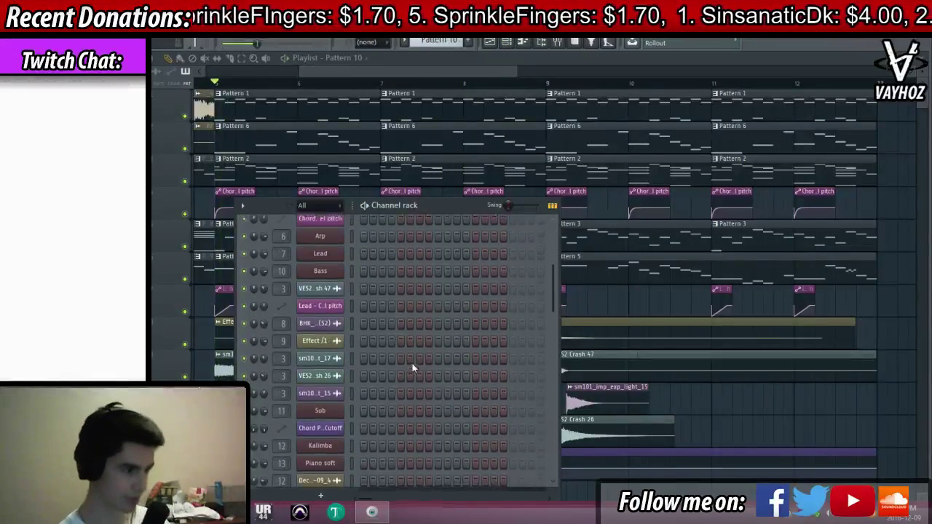
pyautogui.click(324, 298)
pyautogui.click(331, 300)
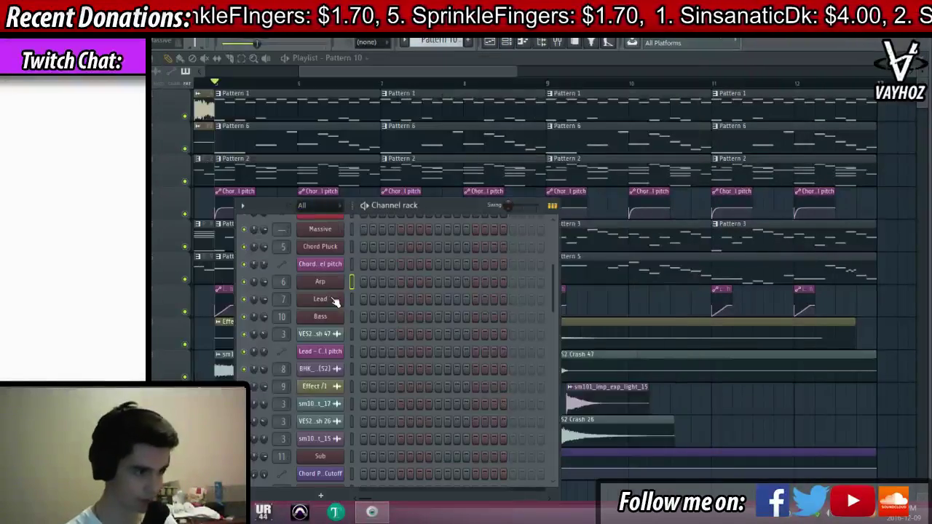
# Check the Lead synth's first effect slot and review the mixer levels during playback
pyautogui.click(335, 302)
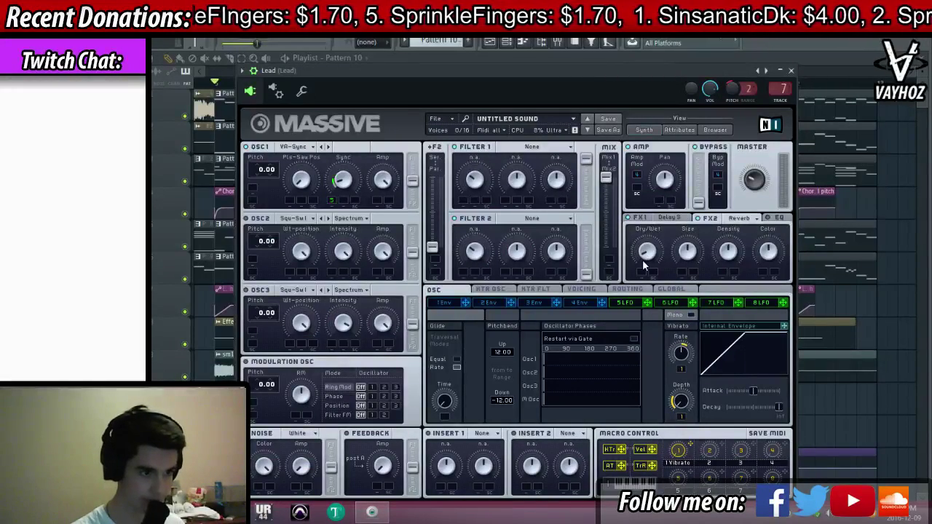
pyautogui.click(641, 218)
pyautogui.press('Escape')
pyautogui.press('F9')
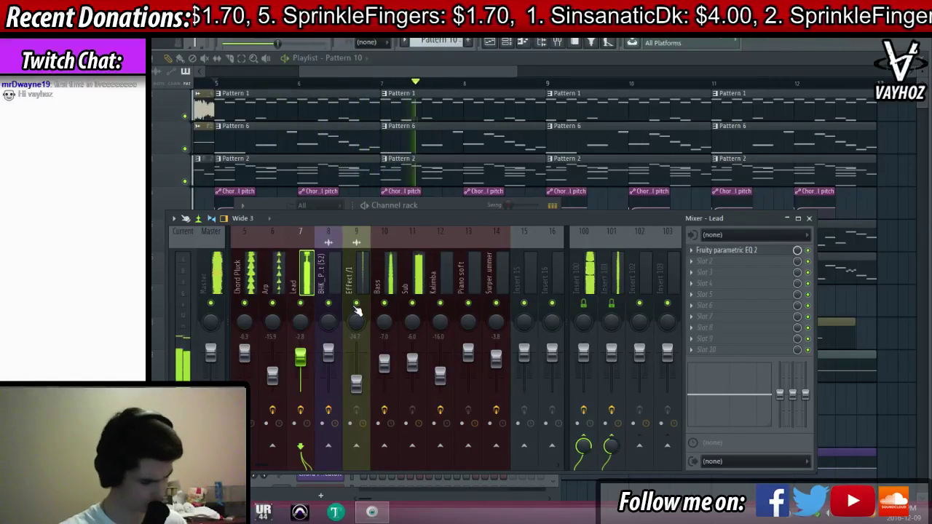
pyautogui.press('F9')
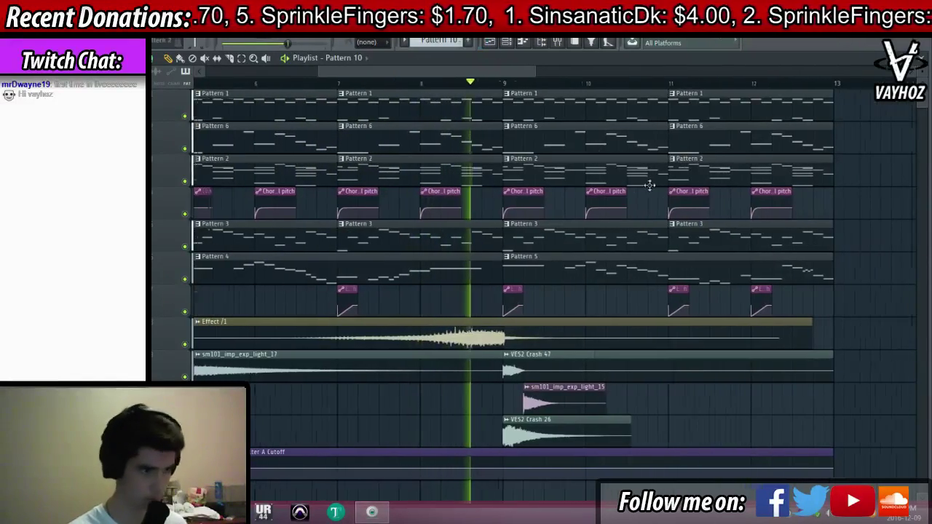
pyautogui.press('F9')
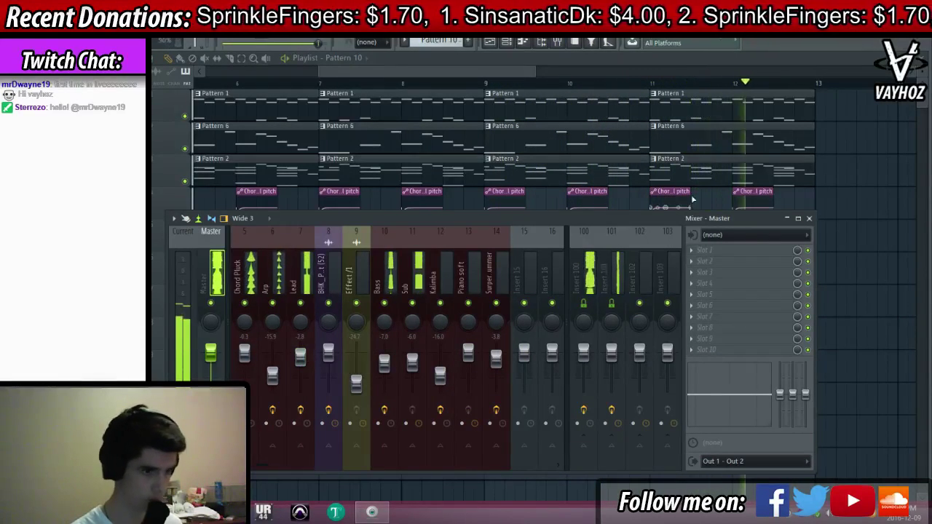
pyautogui.press('F9')
# Examine the Lead melody of Pattern 5 in the piano roll and return to the playlist
pyautogui.doubleClick(716, 263)
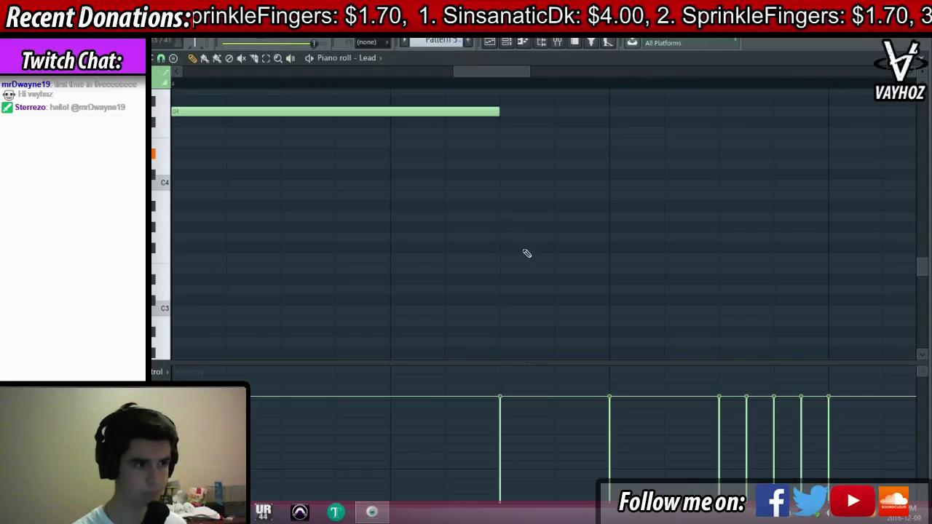
pyautogui.scroll(1, 370, 202)
pyautogui.moveTo(374, 141); pyautogui.dragTo(379, 93)
pyautogui.scroll(5, 509, 154)
pyautogui.press('space')
pyautogui.scroll(-2, 590, 91)
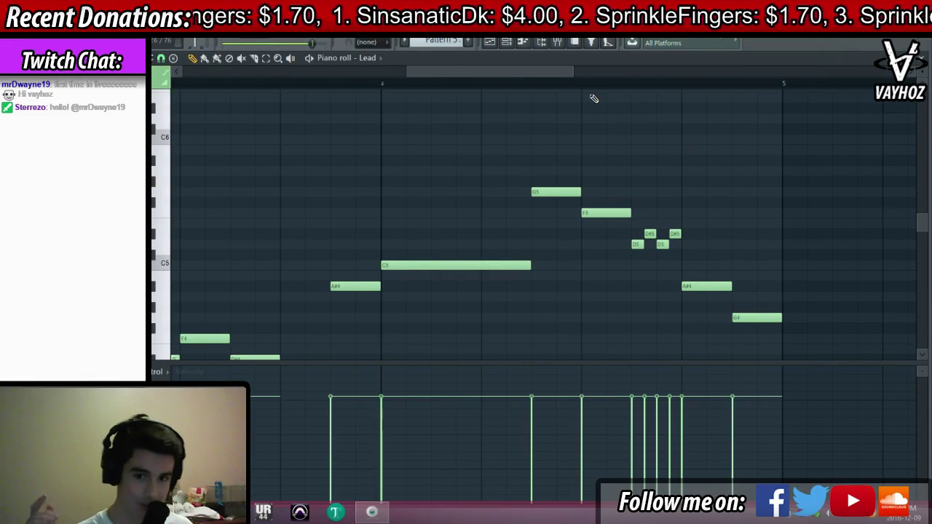
pyautogui.press('F7')
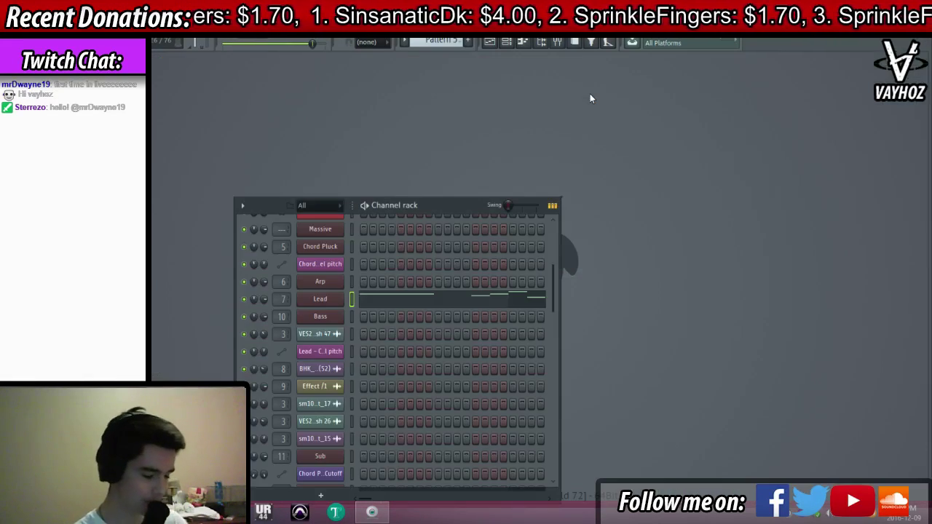
pyautogui.press('F6')
pyautogui.press('F6')
pyautogui.press('F5')
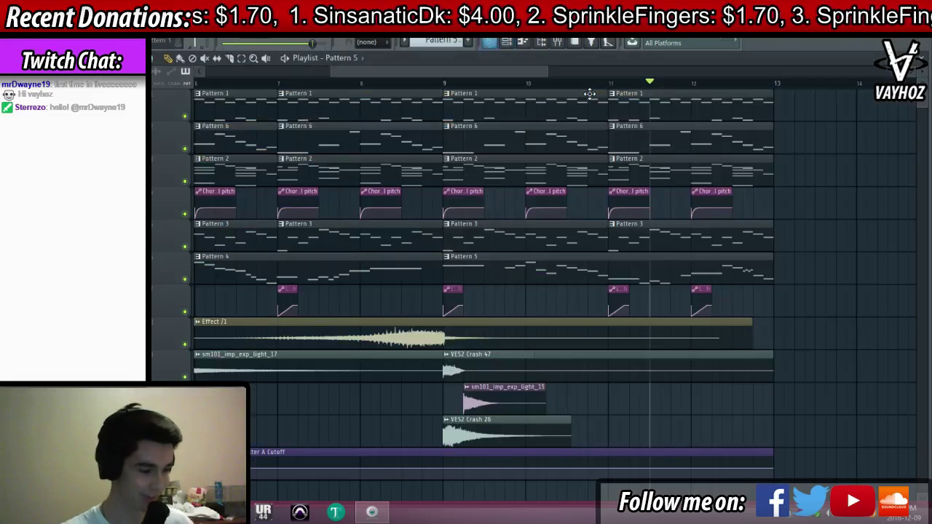
# Audition the existing arrangement from bar 4 and from bar 11
pyautogui.scroll(-4, 651, 87)
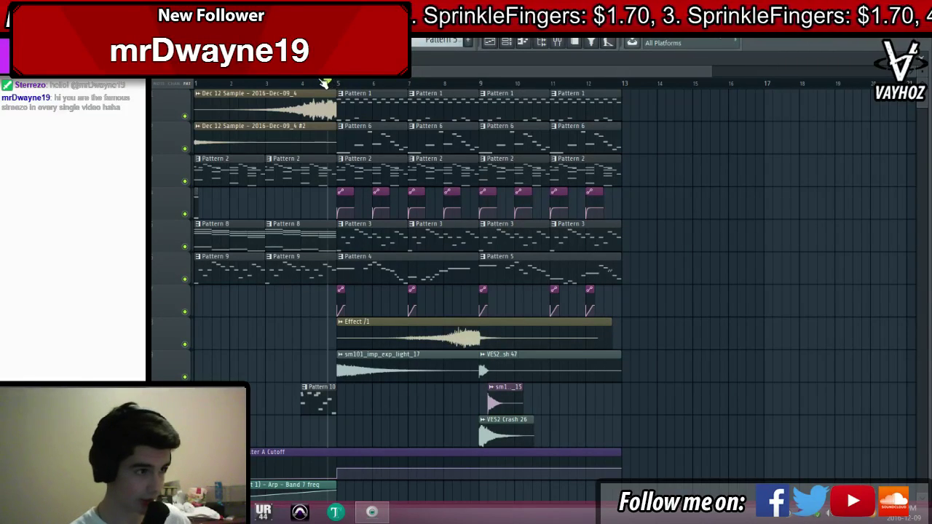
pyautogui.moveTo(325, 84); pyautogui.dragTo(302, 83)
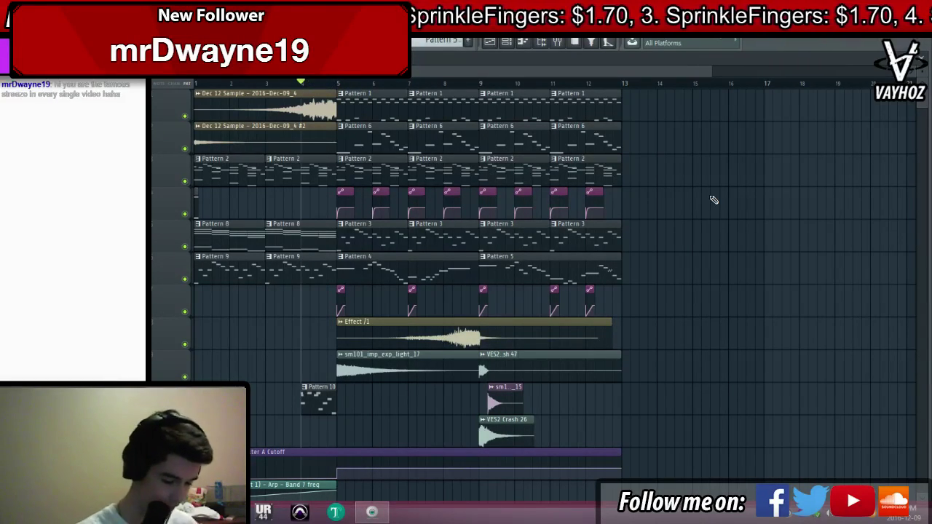
pyautogui.press('F5')
pyautogui.press('F6')
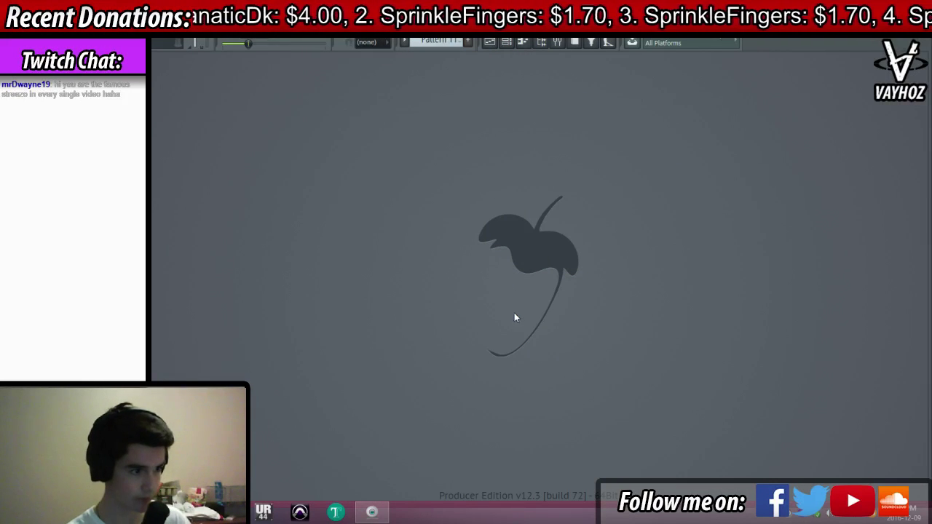
pyautogui.press('F6')
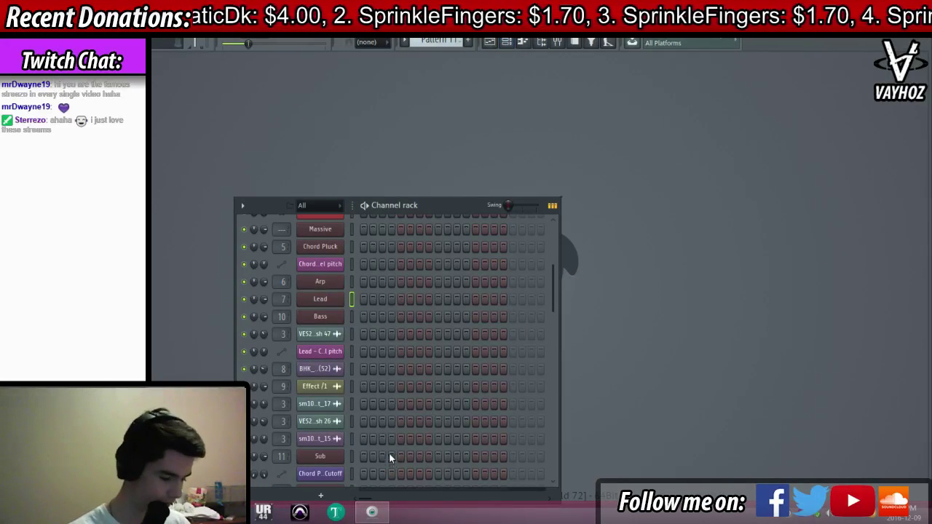
pyautogui.press('F5')
pyautogui.scroll(-2, 506, 89)
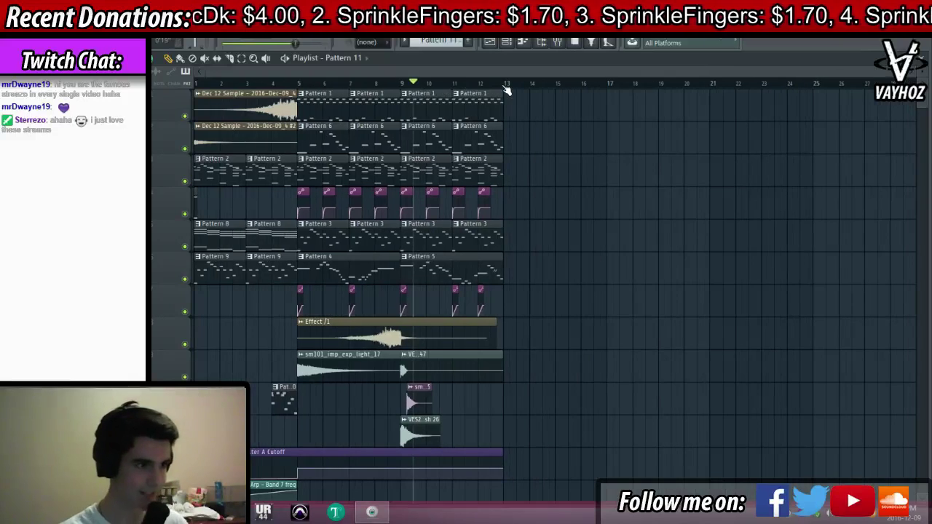
pyautogui.click(452, 83)
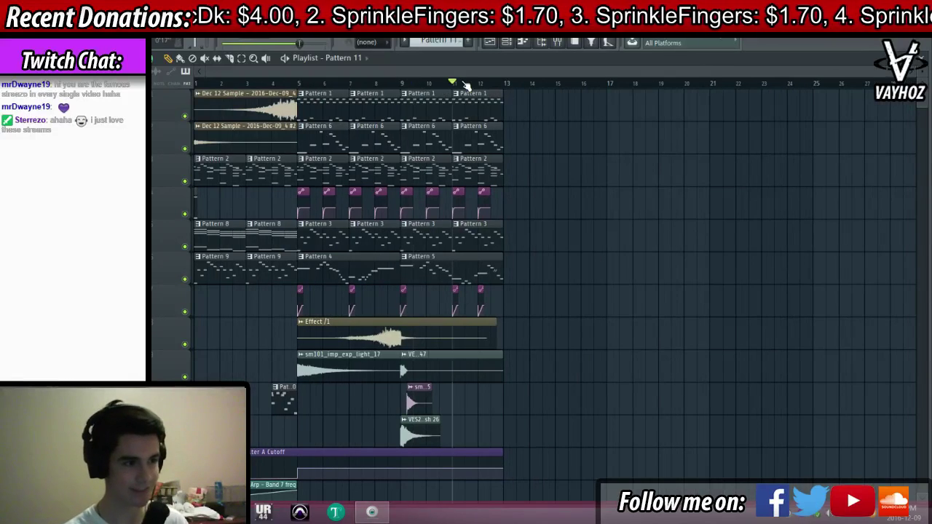
# Add a Pattern 2 clip at bar 13 on the third track and trim it to an eighth of a bar
pyautogui.click(507, 173)
pyautogui.click(509, 86)
pyautogui.scroll(2, 535, 86)
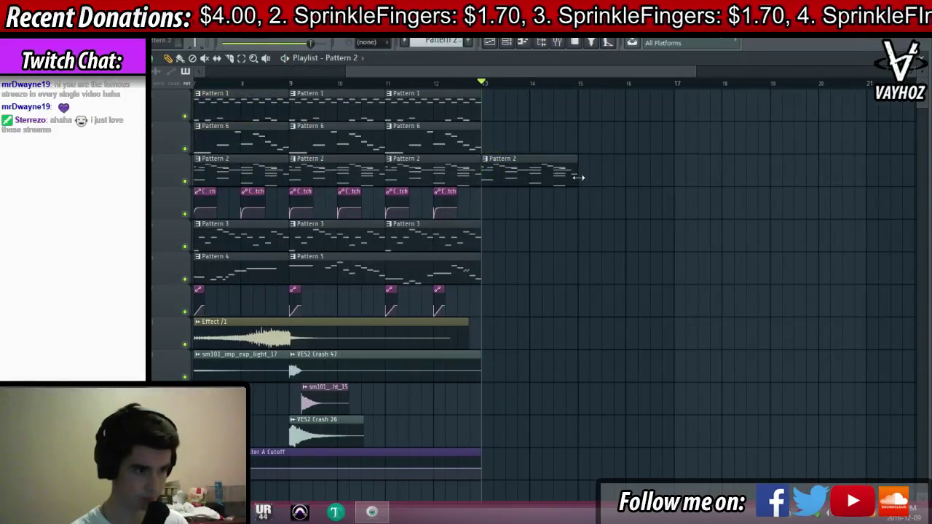
pyautogui.moveTo(579, 177); pyautogui.dragTo(503, 186)
pyautogui.hscroll(-4, 496, 74)
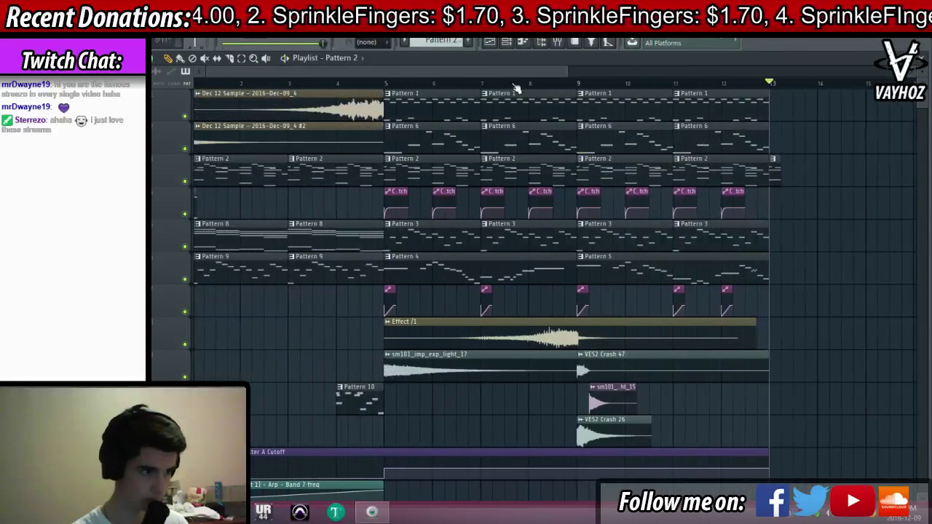
pyautogui.scroll(4, 805, 86)
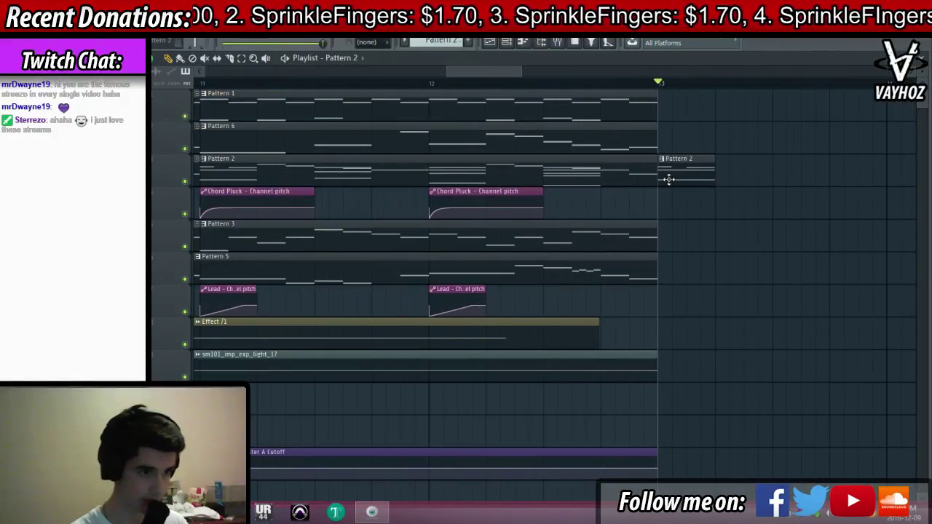
pyautogui.moveTo(690, 176); pyautogui.dragTo(673, 185)
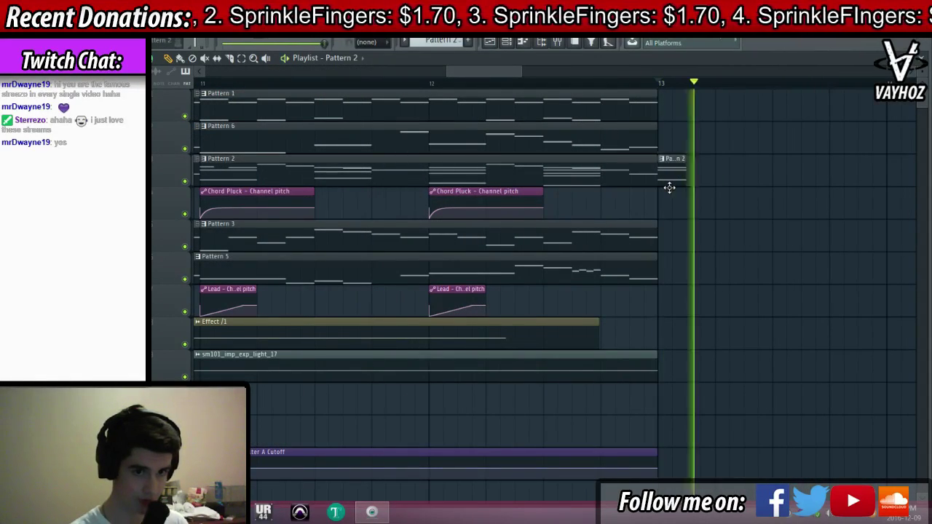
pyautogui.moveTo(872, 189); pyautogui.dragTo(608, 221)
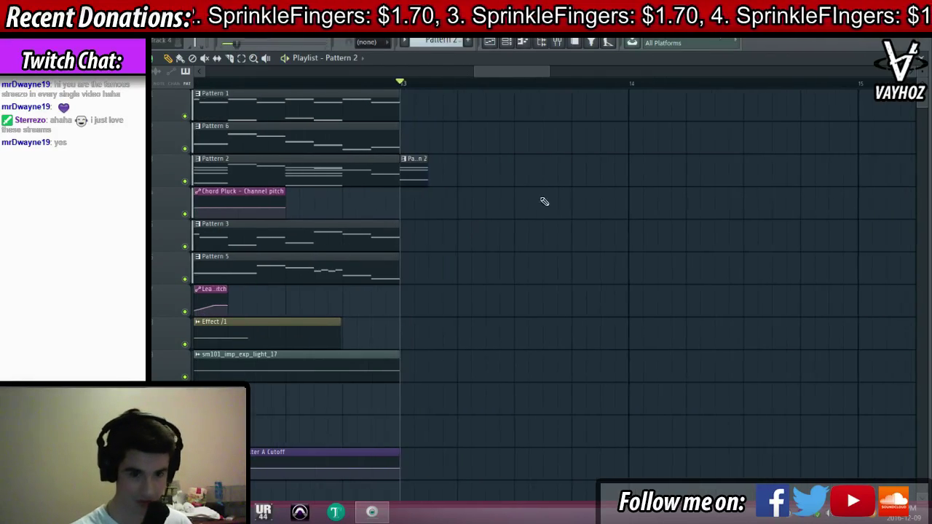
# Add further short Pattern 2 clips in bar 13, forming two groups separated by a one-step gap
pyautogui.press('space')
pyautogui.press('space')
pyautogui.click(431, 175)
pyautogui.press('space')
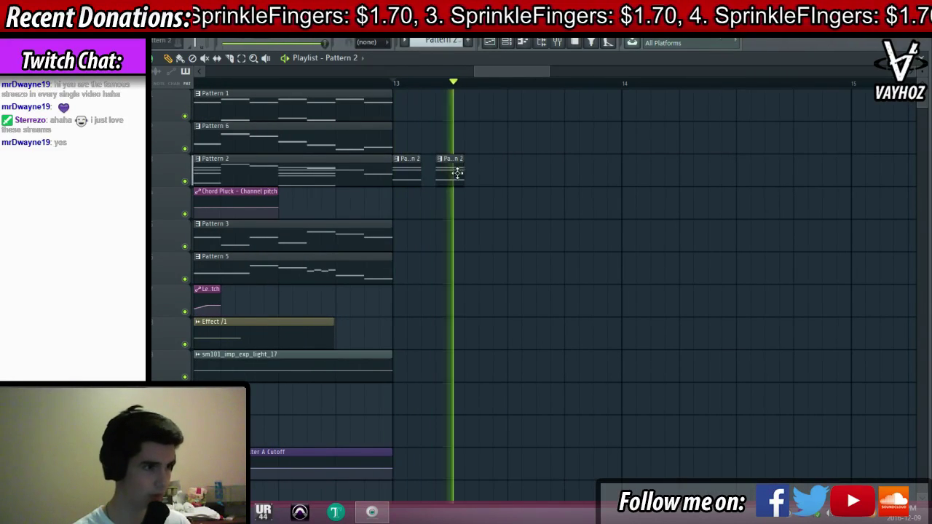
pyautogui.moveTo(448, 175); pyautogui.dragTo(468, 182)
pyautogui.click(498, 178)
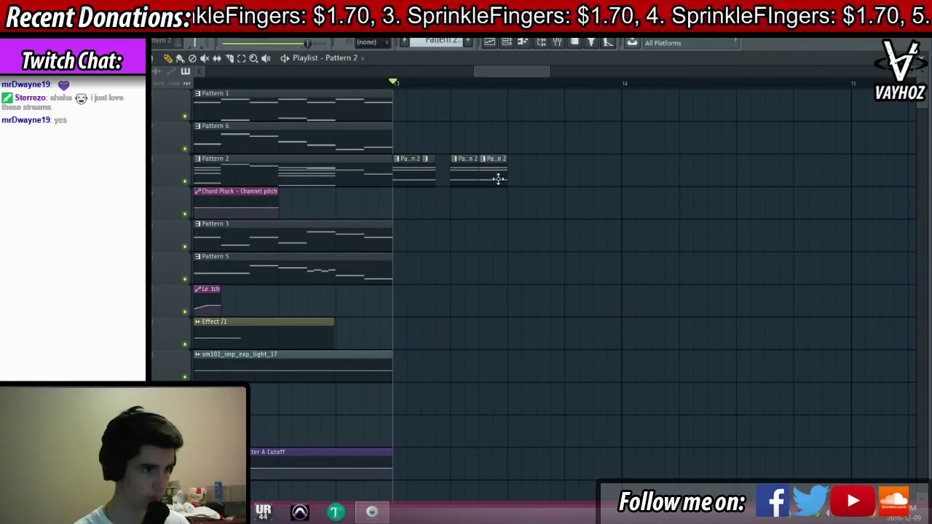
# Loop bars 13 to 15 and duplicate the two Pattern 2 clip groups into the second half of bar 13
pyautogui.moveTo(405, 88); pyautogui.dragTo(853, 83)
pyautogui.press('space')
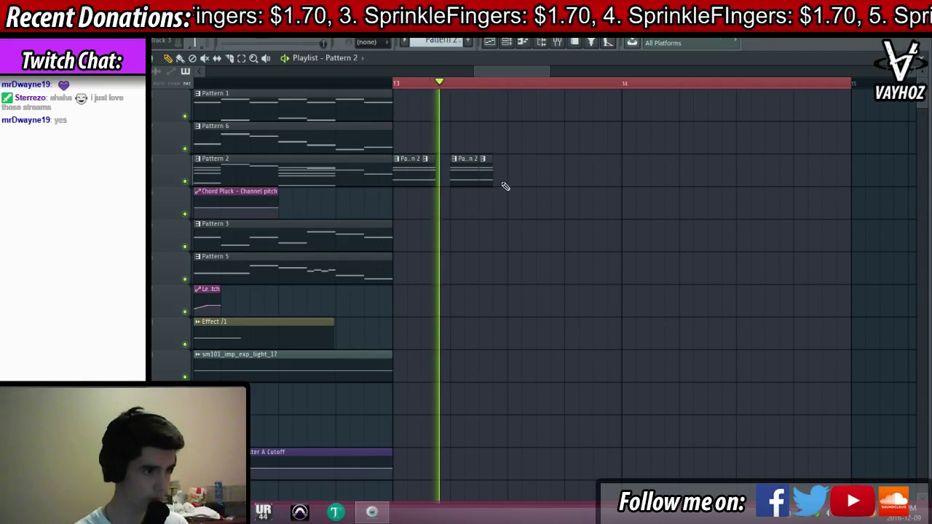
pyautogui.click(517, 176)
pyautogui.rightClick(522, 172)
pyautogui.press('space')
pyautogui.moveTo(520, 182)
pyautogui.mouseDown()
pyautogui.moveTo(412, 176)
pyautogui.moveTo(524, 164)
pyautogui.mouseUp()
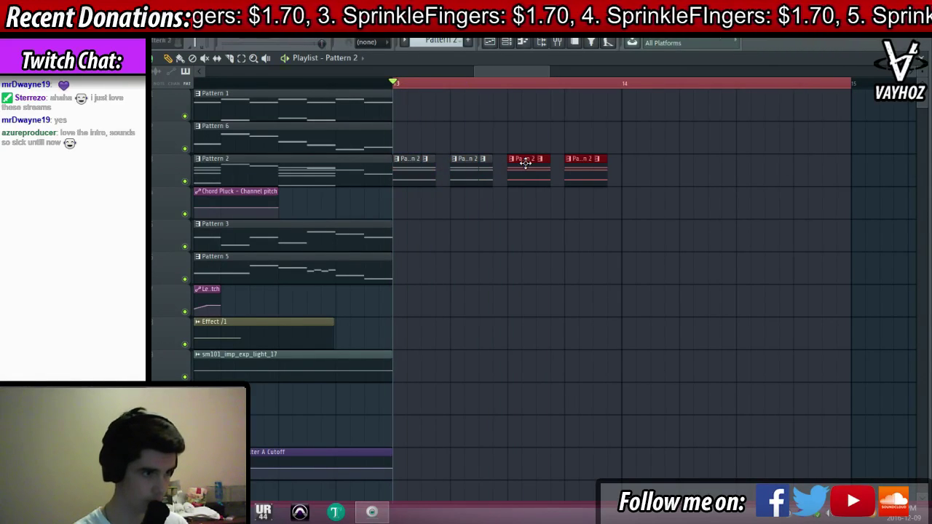
# Remove the trailing one-step clip from the fourth Pattern 2 group in bar 13
pyautogui.press('space')
pyautogui.moveTo(605, 162); pyautogui.dragTo(593, 168)
pyautogui.keyDown('ctrl'); pyautogui.click(605, 179); pyautogui.keyUp('ctrl')
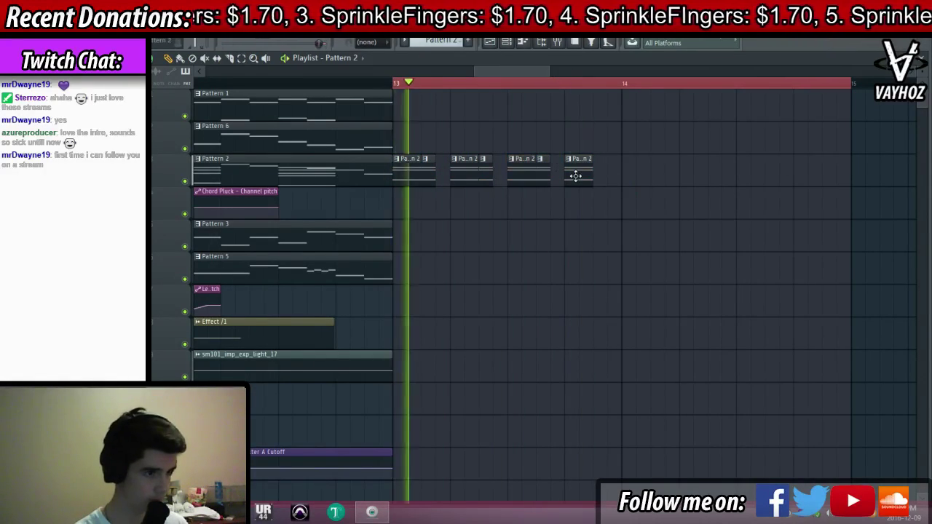
# Add a short clip at the end of bar 13 on the fourth track as a unique pattern with a different Chord Pluck chord
pyautogui.click(603, 201)
pyautogui.click(597, 190)
pyautogui.click(623, 268)
pyautogui.doubleClick(629, 218)
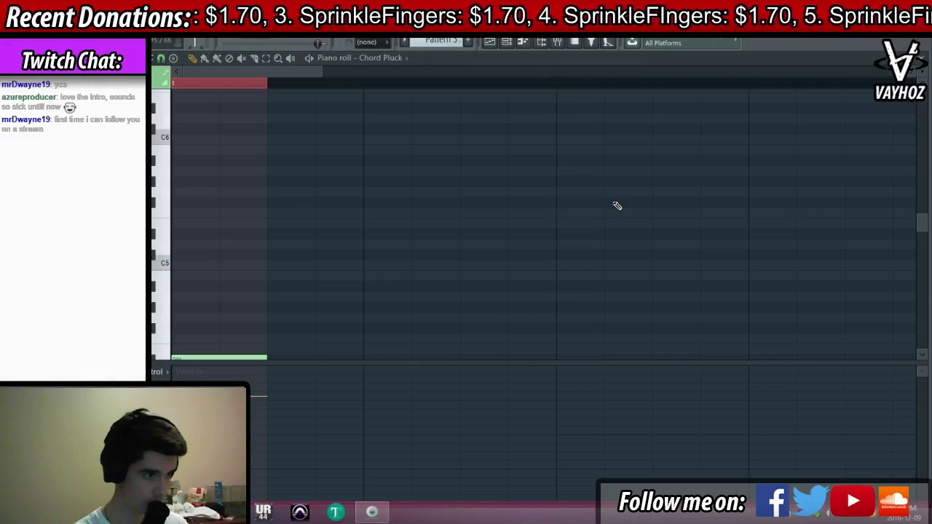
pyautogui.scroll(-3, 333, 233)
pyautogui.hotkey('shift', 'Down')
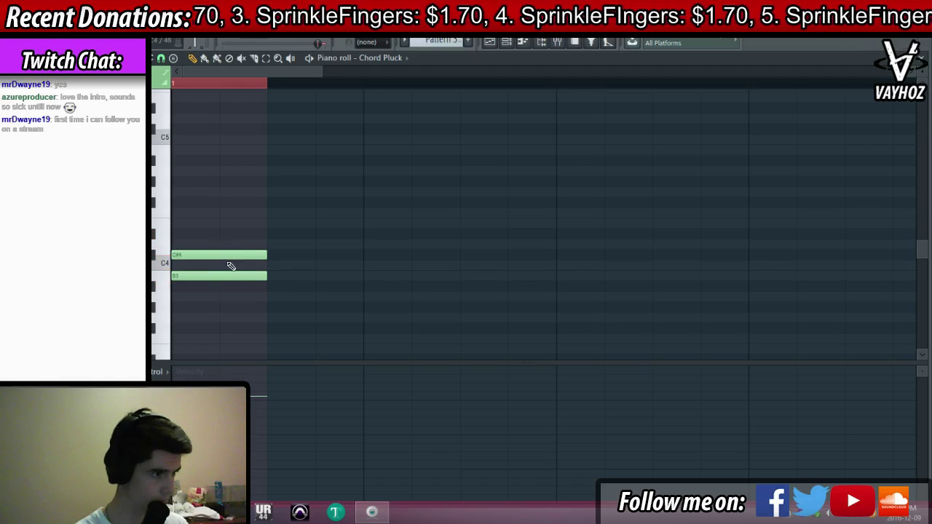
pyautogui.press('Escape')
# Extend the first Pattern 3 clip on the fourth track with a one-step copy directly after it
pyautogui.click(642, 200)
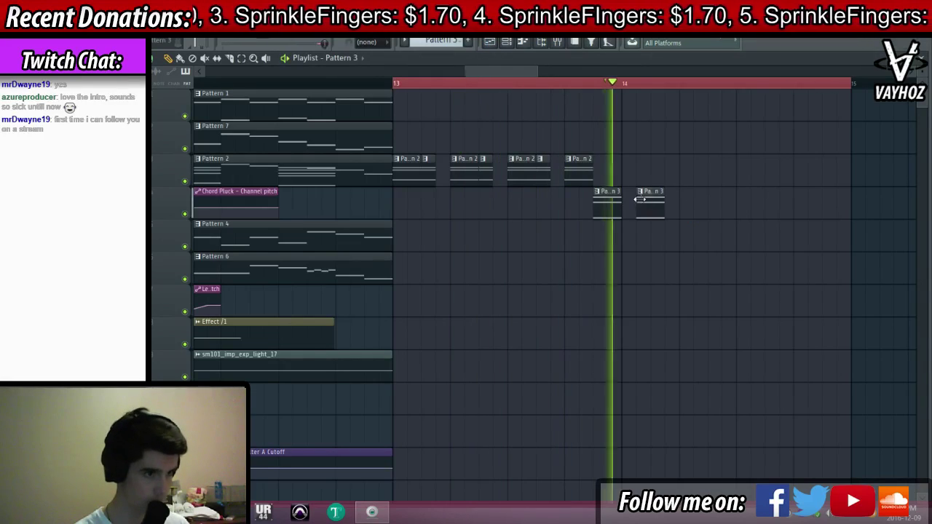
pyautogui.press('space')
pyautogui.moveTo(647, 204); pyautogui.dragTo(660, 204)
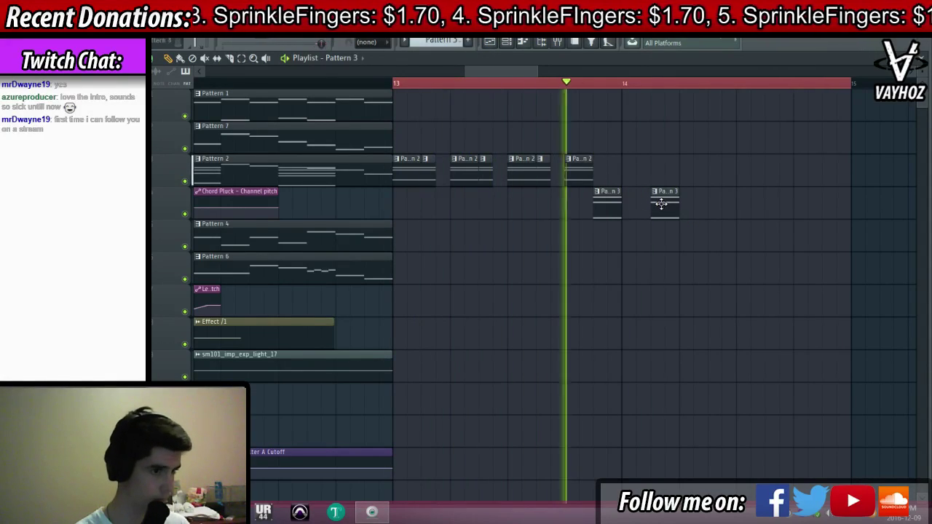
pyautogui.click(682, 180)
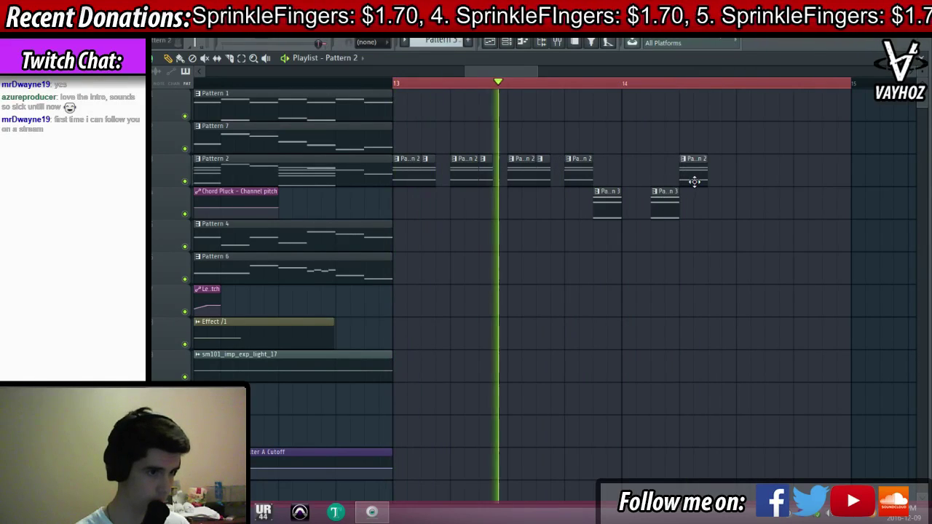
pyautogui.moveTo(693, 180); pyautogui.dragTo(637, 209)
pyautogui.rightClick(629, 175)
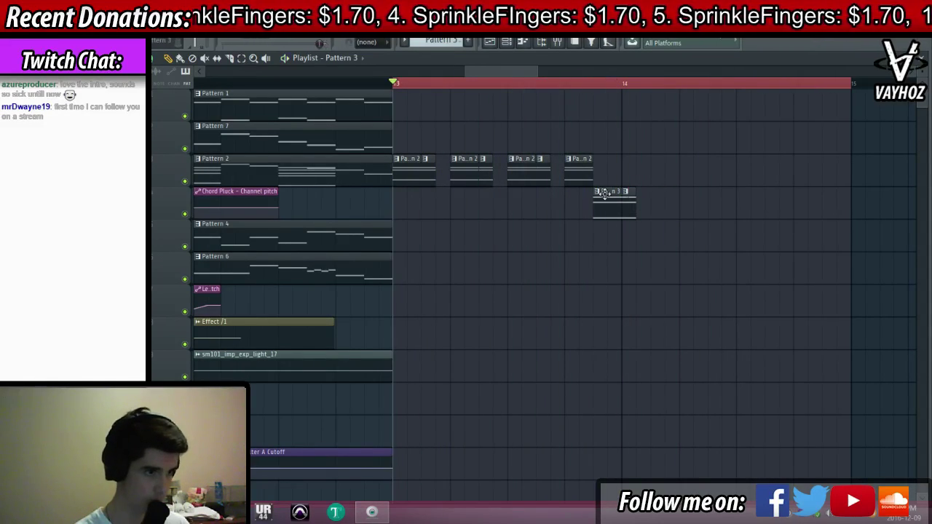
# Build a second Pattern 3 group early in bar 14 from a two-step clip and a one-step clip
pyautogui.click(578, 170)
pyautogui.click(657, 202)
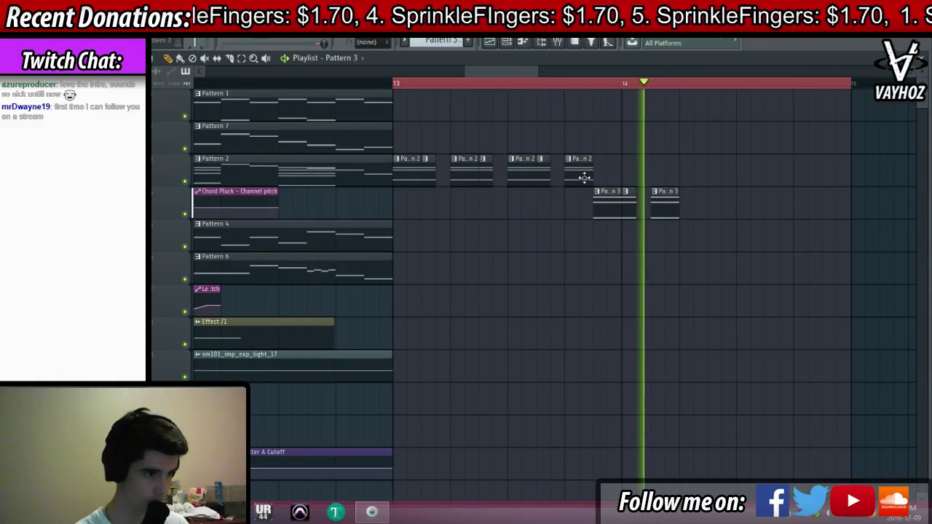
pyautogui.click(661, 205)
pyautogui.click(690, 209)
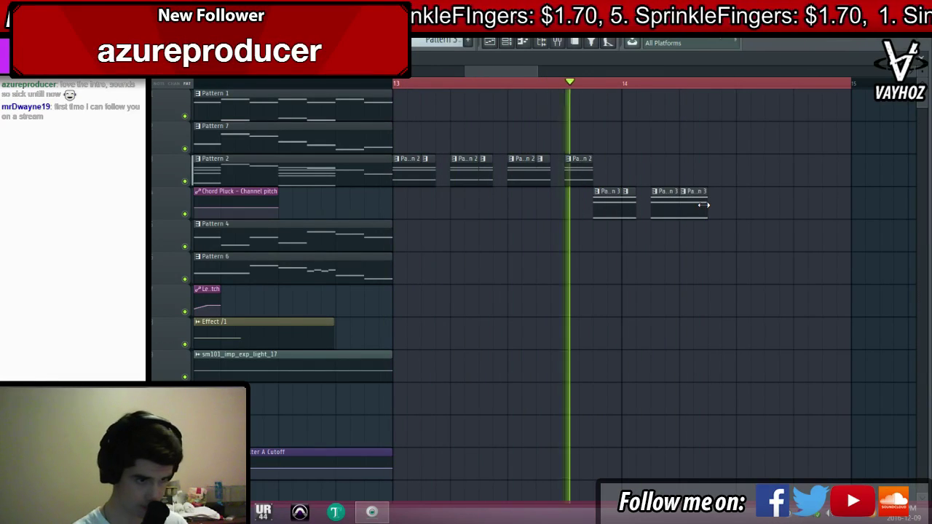
pyautogui.moveTo(704, 207); pyautogui.dragTo(690, 208)
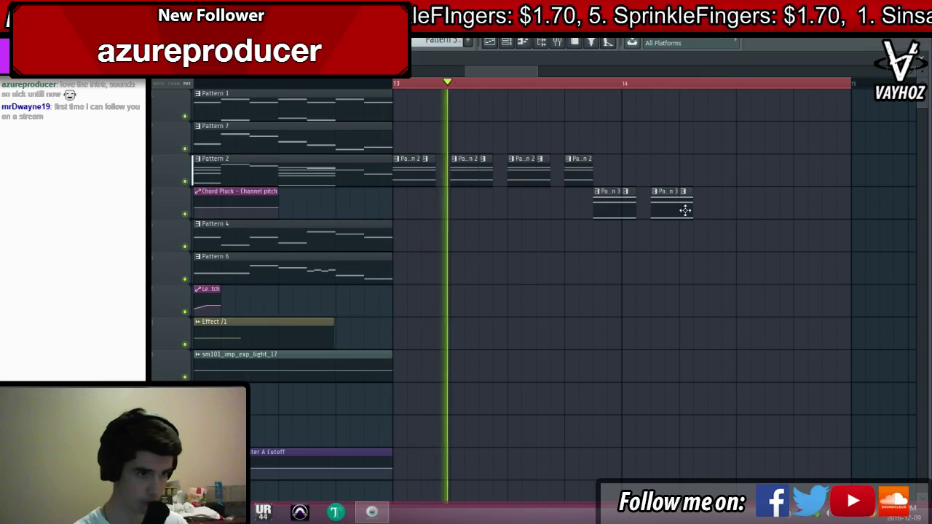
# Add a third Pattern 3 group in bar 14 and place a short Pattern 2 clip one step after it on the third track
pyautogui.click(713, 211)
pyautogui.click(742, 173)
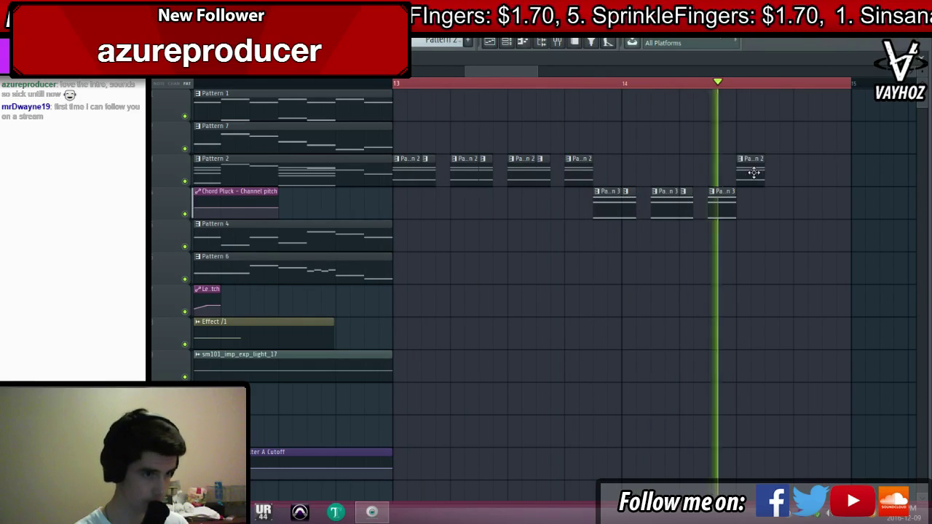
pyautogui.moveTo(750, 178); pyautogui.dragTo(793, 173)
pyautogui.click(725, 200)
pyautogui.click(744, 199)
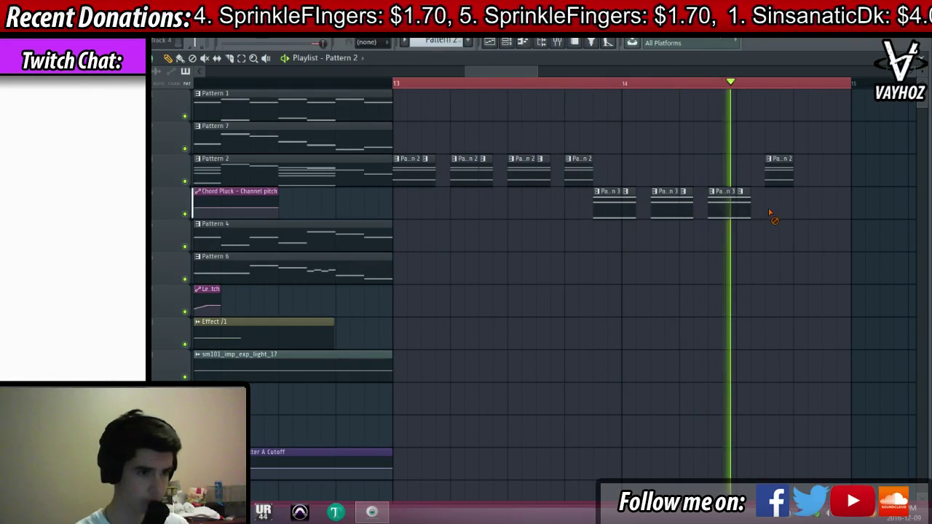
# Extend the third Pattern 3 group in bar 14 with a one-step clip up to the following Pattern 2 clip
pyautogui.moveTo(747, 200); pyautogui.dragTo(764, 201)
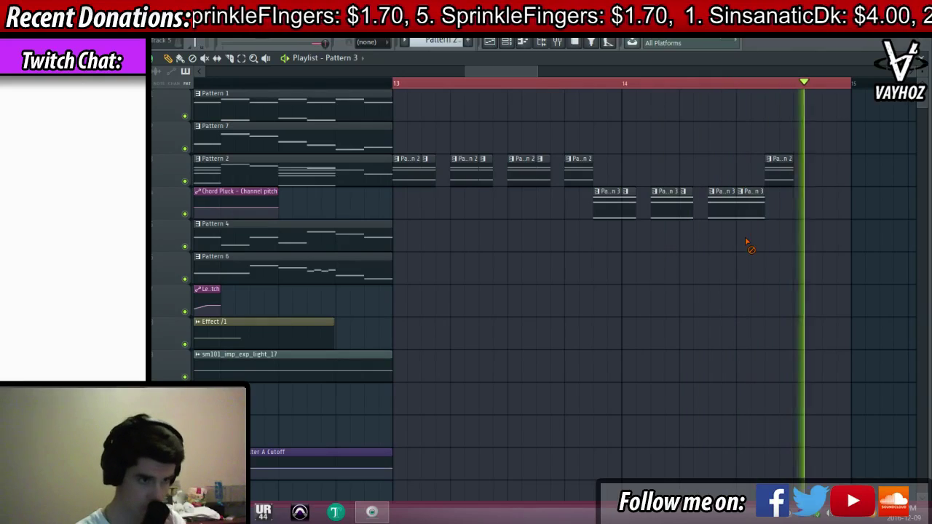
pyautogui.click(771, 184)
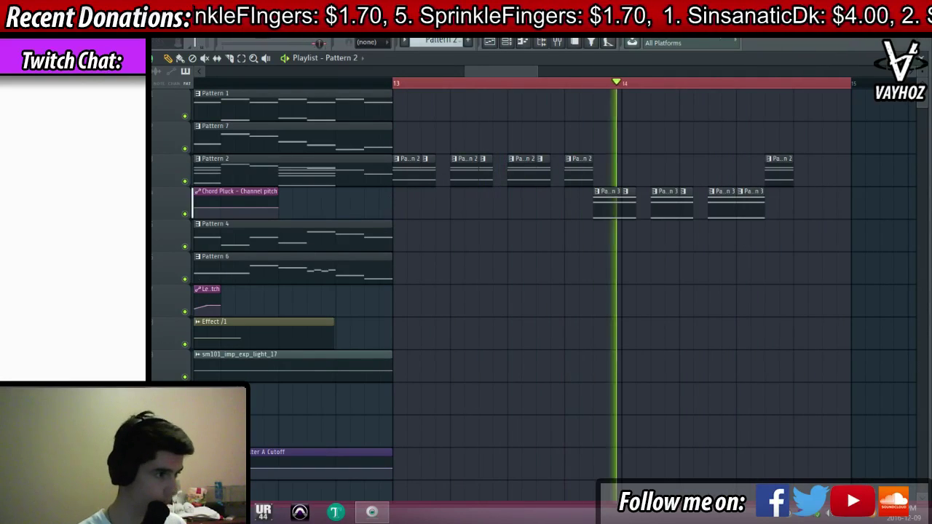
pyautogui.press('space')
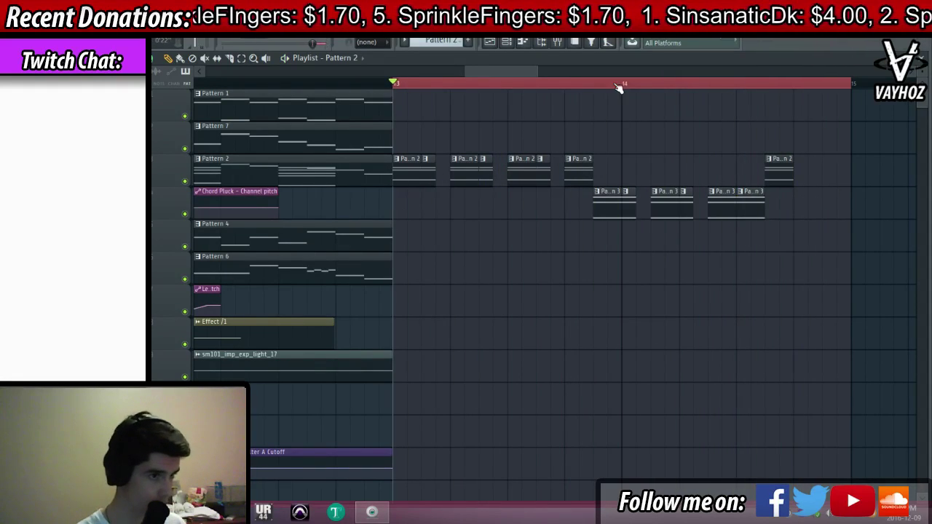
# Clear the time selection and play the song from bar 12 to check the transition into the new section
pyautogui.keyDown('ctrl'); pyautogui.click(617, 83); pyautogui.keyUp('ctrl')
pyautogui.scroll(-3, 619, 87)
pyautogui.click(433, 85)
pyautogui.scroll(-3, 436, 87)
pyautogui.press('space')
pyautogui.scroll(1, 440, 87)
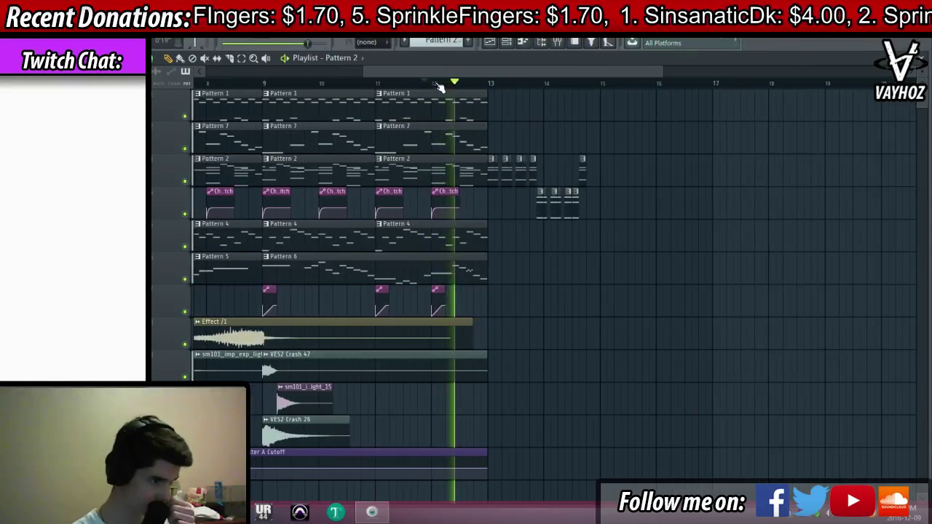
pyautogui.click(467, 265)
pyautogui.moveTo(501, 266); pyautogui.dragTo(496, 267)
pyautogui.press('space')
pyautogui.press('space')
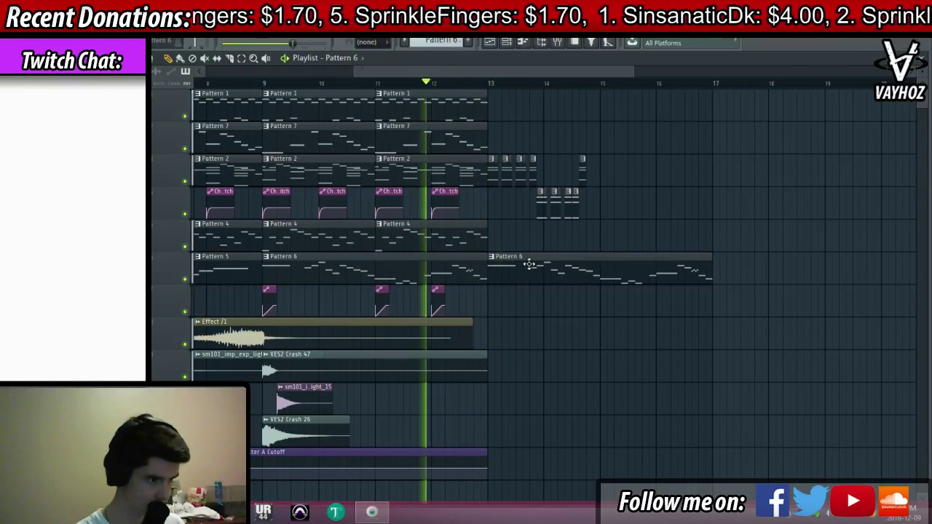
pyautogui.rightClick(529, 264)
# Start a new pattern and add another Massive instrument channel for it
pyautogui.click(468, 42)
pyautogui.press('F6')
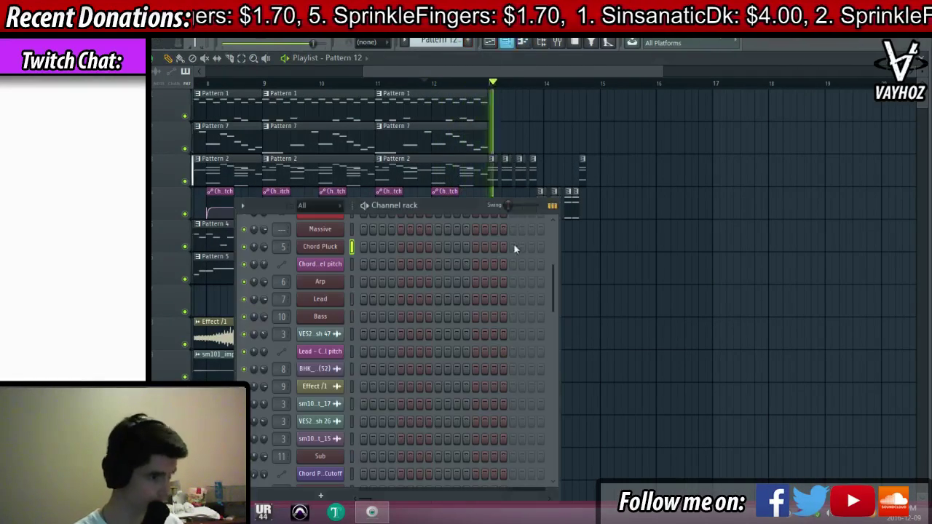
pyautogui.click(320, 496)
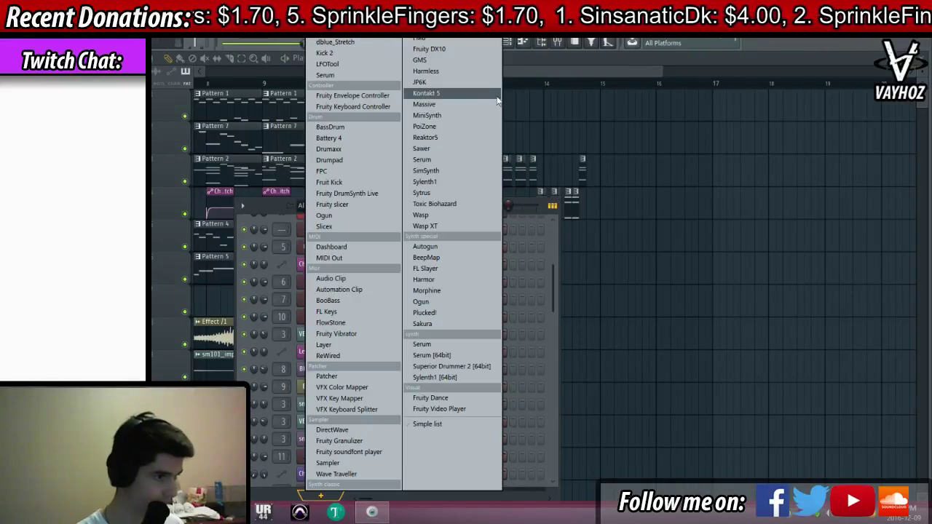
pyautogui.click(487, 106)
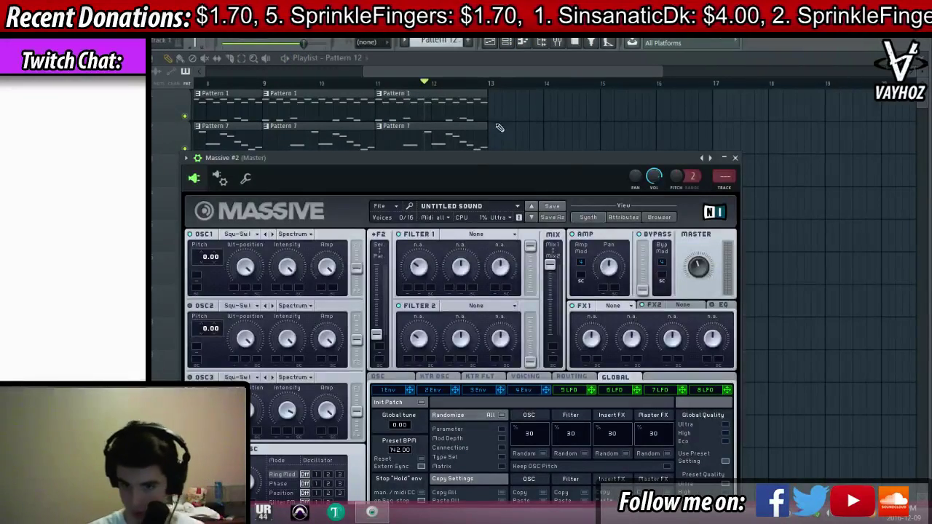
pyautogui.moveTo(497, 179); pyautogui.dragTo(532, 119)
pyautogui.click(431, 147)
pyautogui.click(432, 148)
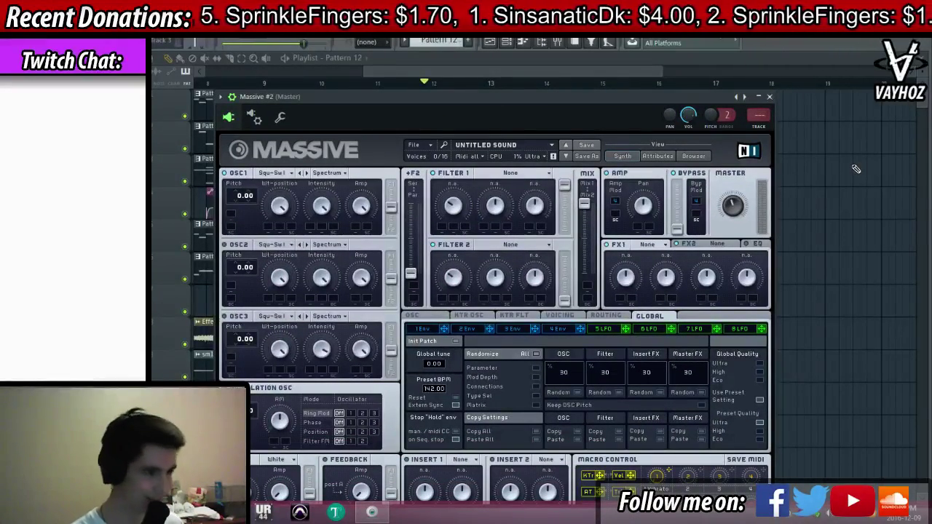
pyautogui.moveTo(597, 97); pyautogui.dragTo(597, 75)
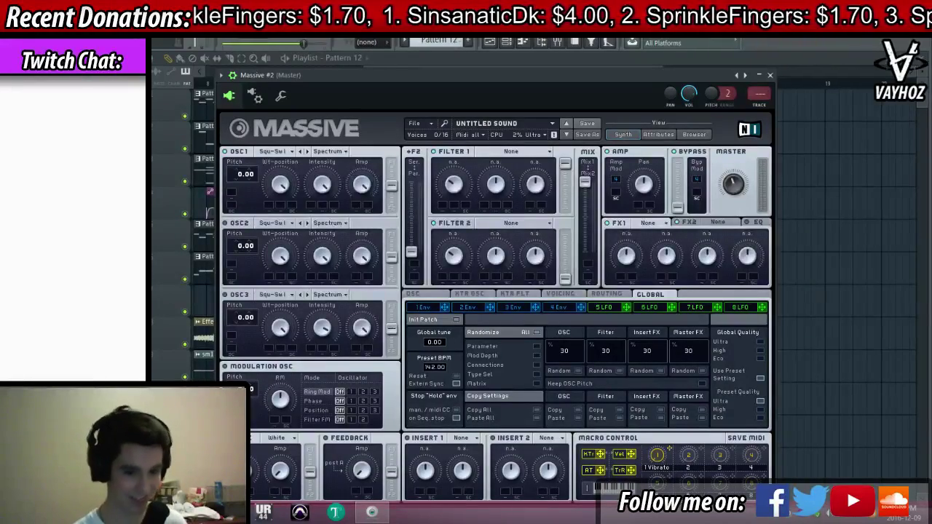
pyautogui.moveTo(632, 119); pyautogui.dragTo(640, 114)
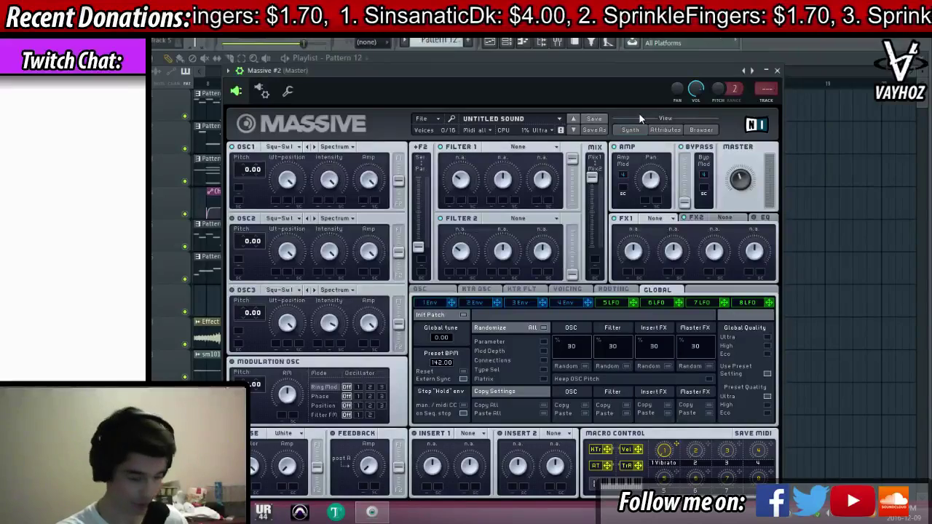
pyautogui.moveTo(587, 89); pyautogui.dragTo(604, 77)
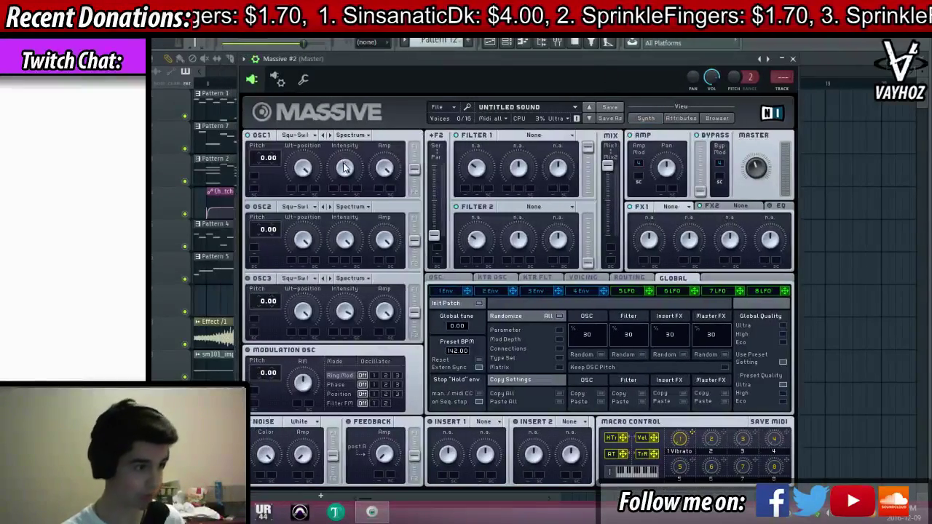
# Set OSC1 of the new Massive instrument to the Grain I wavetable and Filter 1 to Lowpass 4
pyautogui.click(299, 134)
pyautogui.click(332, 170)
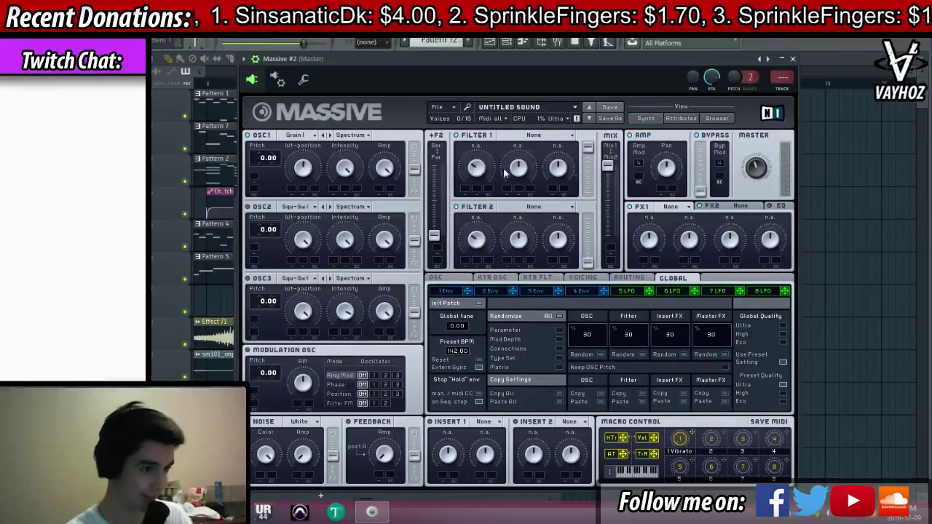
pyautogui.click(534, 135)
pyautogui.click(533, 170)
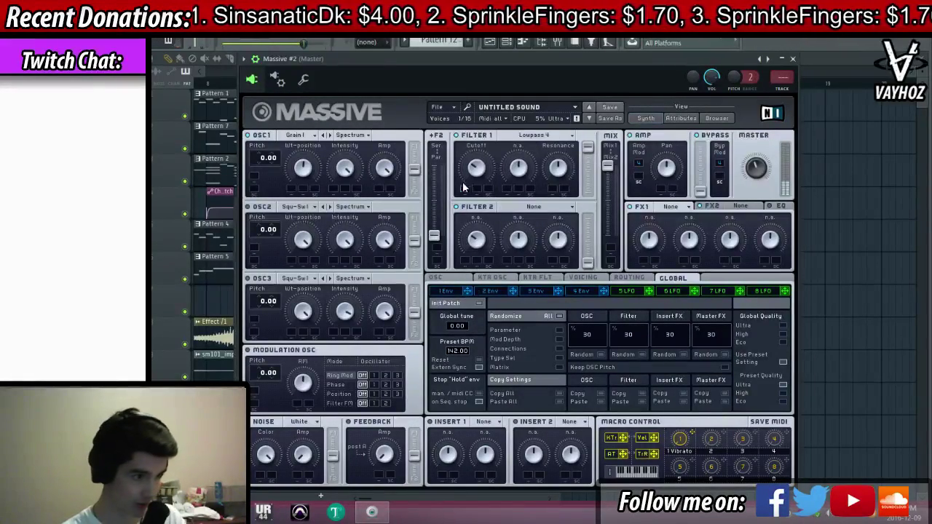
# Modulate Filter 1's cutoff with envelope 1 and show that envelope's settings
pyautogui.rightClick(468, 191)
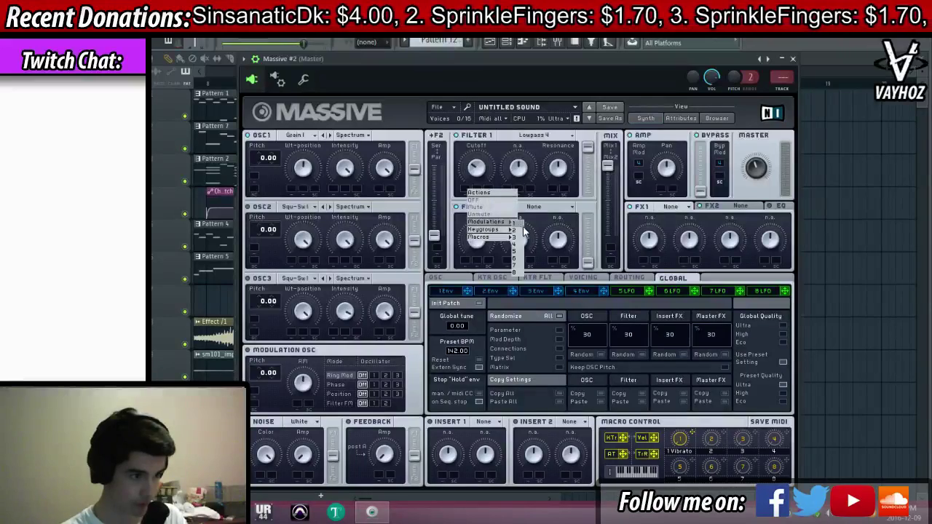
pyautogui.click(516, 224)
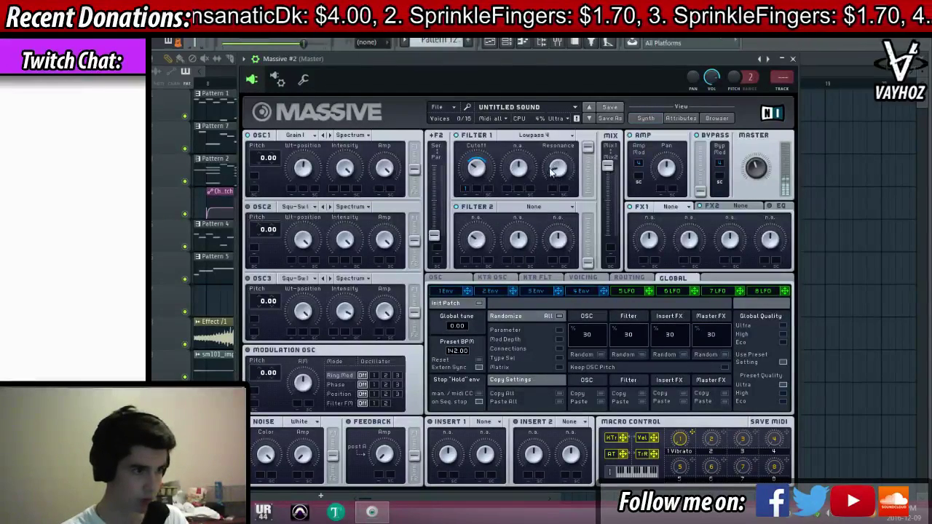
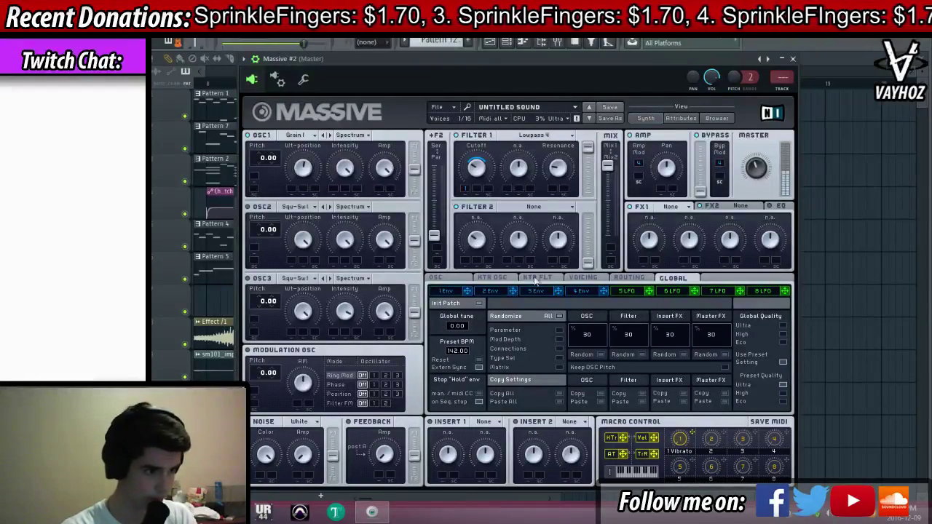
pyautogui.click(447, 291)
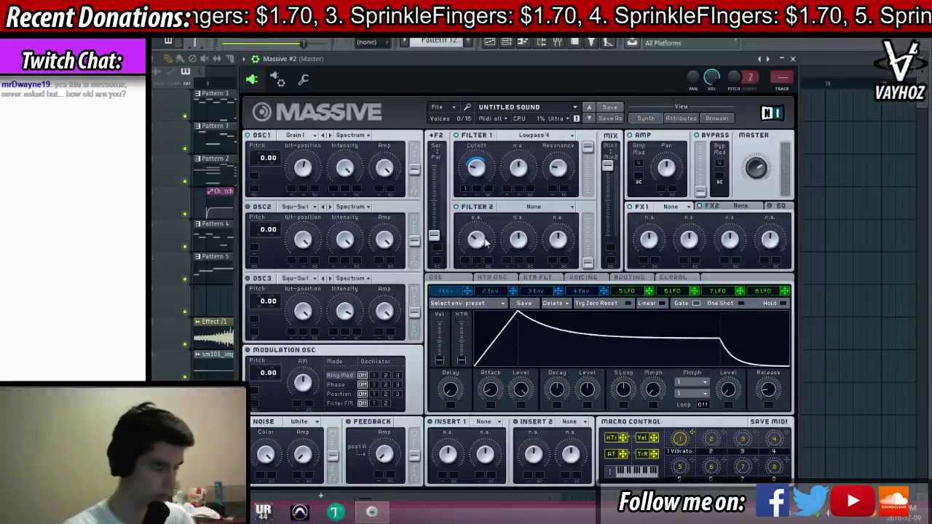
# Open the piano roll of Massive #2 and enter four consecutive one-step C3 notes at the start of Pattern 12
pyautogui.click(484, 44)
pyautogui.rightClick(337, 473)
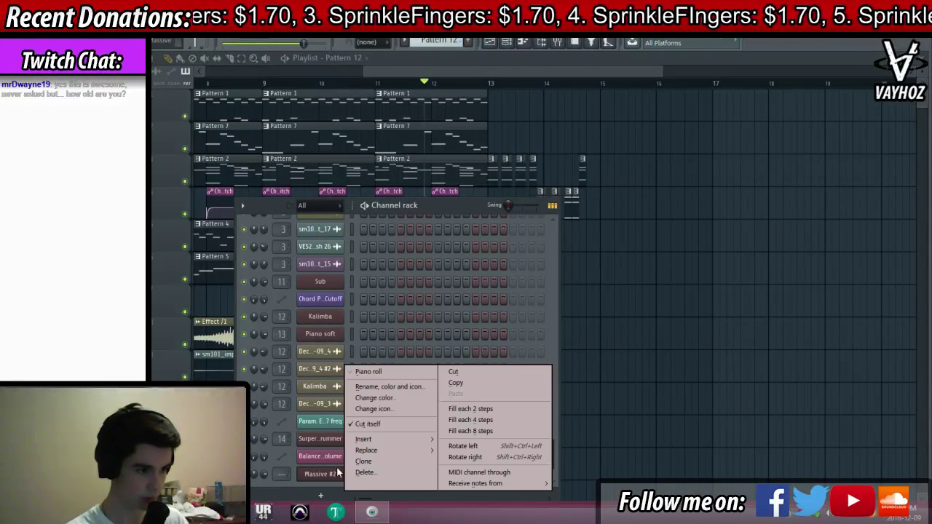
pyautogui.click(401, 372)
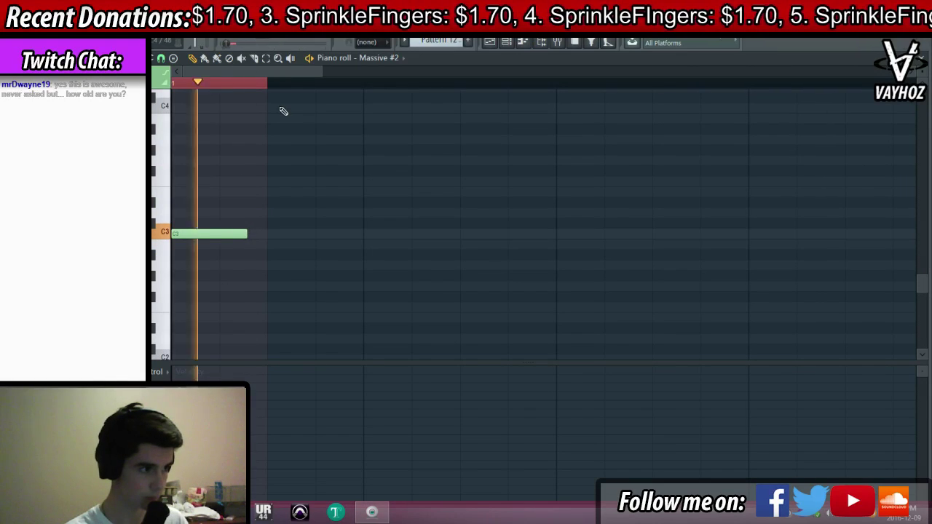
pyautogui.press('space')
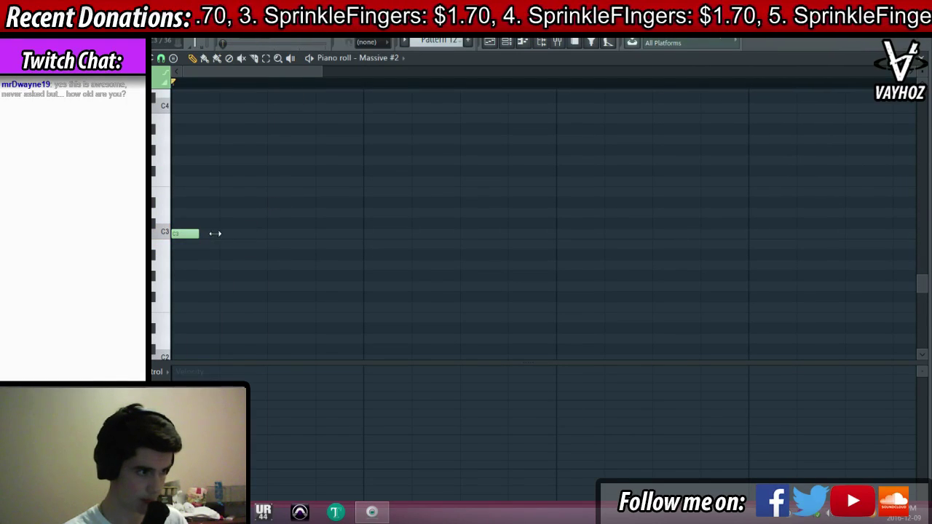
pyautogui.click(330, 233)
pyautogui.press('space')
pyautogui.press('space')
pyautogui.hotkey('ctrl', 'a')
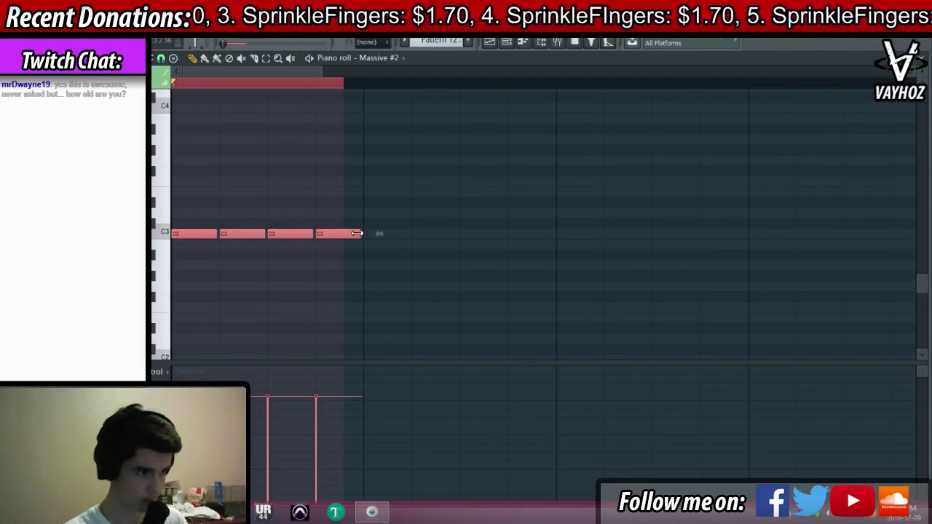
# Duplicate the four C3 notes directly after themselves and shorten all eight notes to leave small gaps
pyautogui.press('space')
pyautogui.hotkey('ctrl', 'a')
pyautogui.keyDown('shift'); pyautogui.moveTo(200, 236); pyautogui.dragTo(392, 237); pyautogui.keyUp('shift')
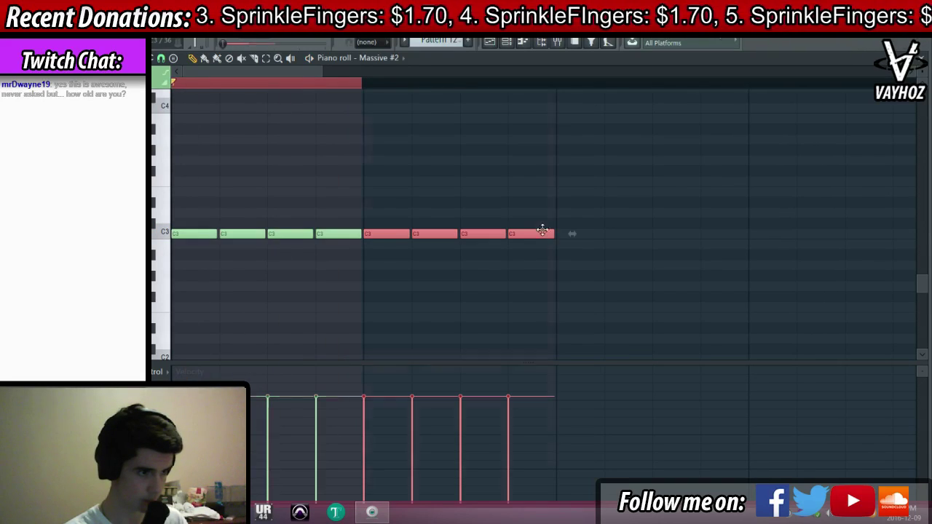
pyautogui.hotkey('ctrl', 'a')
pyautogui.press('space')
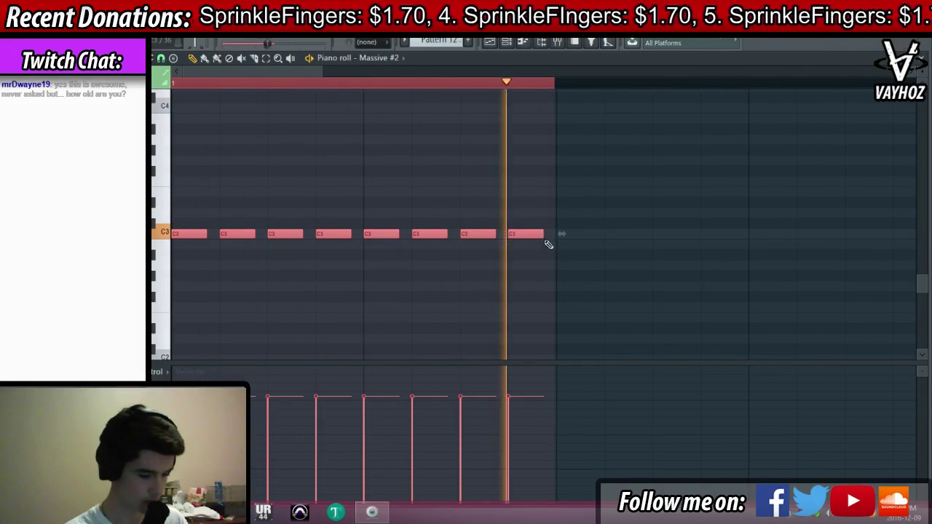
# Fill bars 13 and 14 of the fifth track with half-bar Pattern 12 clips and add a short Pattern 1 clip at bar 13
pyautogui.press('F5')
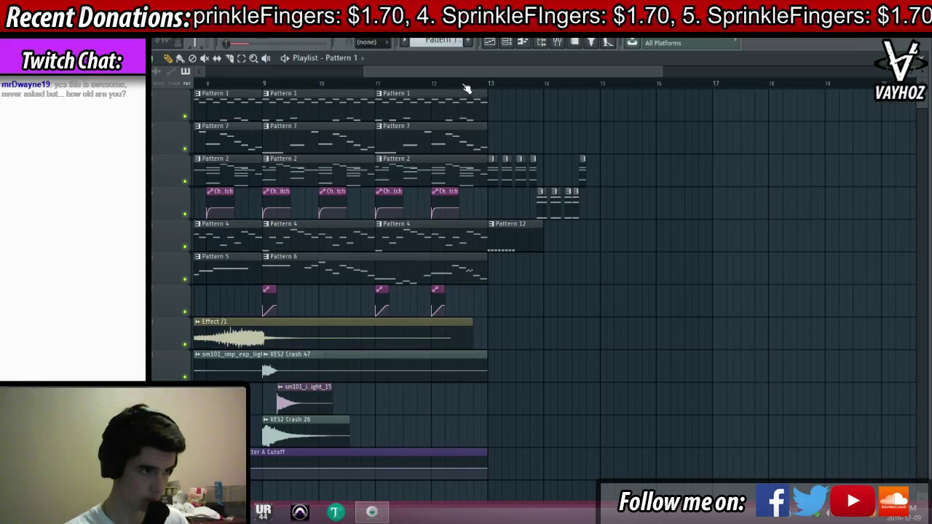
pyautogui.click(466, 88)
pyautogui.moveTo(541, 237); pyautogui.dragTo(511, 242)
pyautogui.click(524, 242)
pyautogui.press('space')
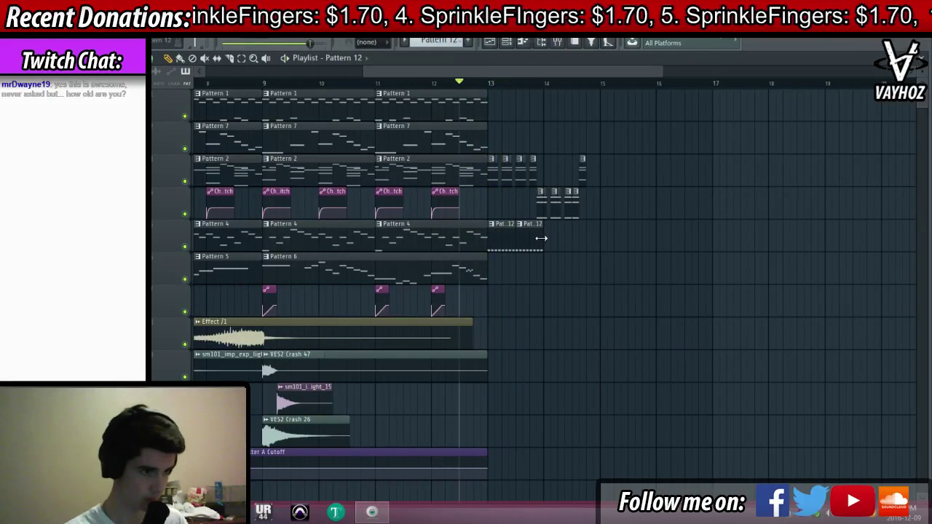
pyautogui.hscroll(-6, 356, 206)
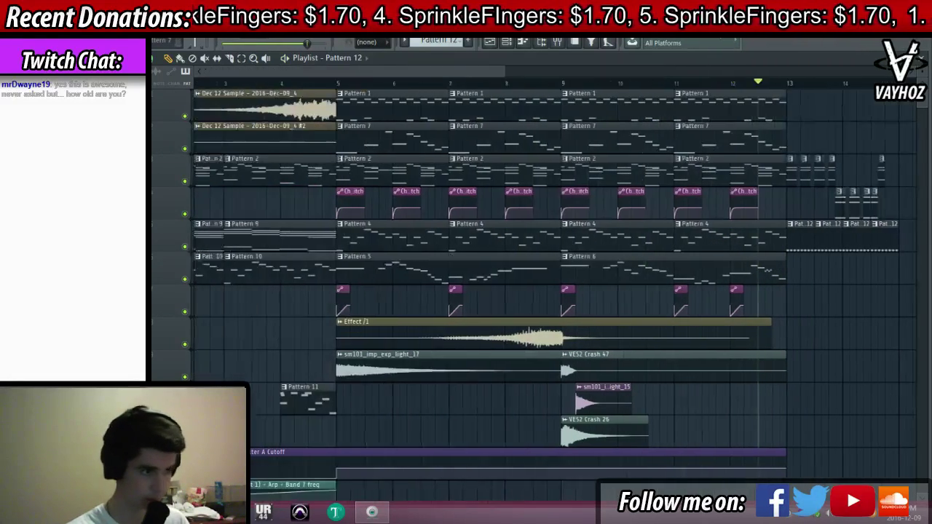
pyautogui.hscroll(7, 564, 193)
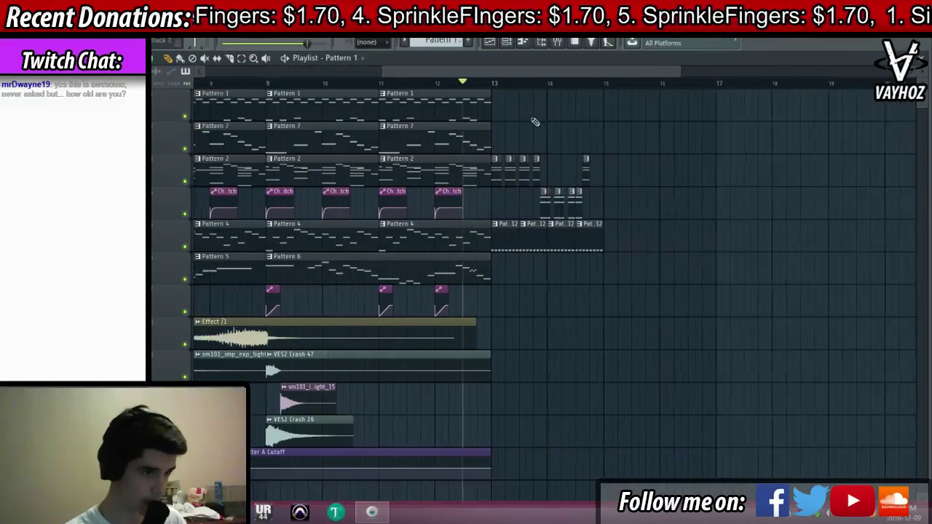
pyautogui.press('space')
# Adjust the Filter 1 cutoff modulation in Massive #2 while playing the new section
pyautogui.press('F6')
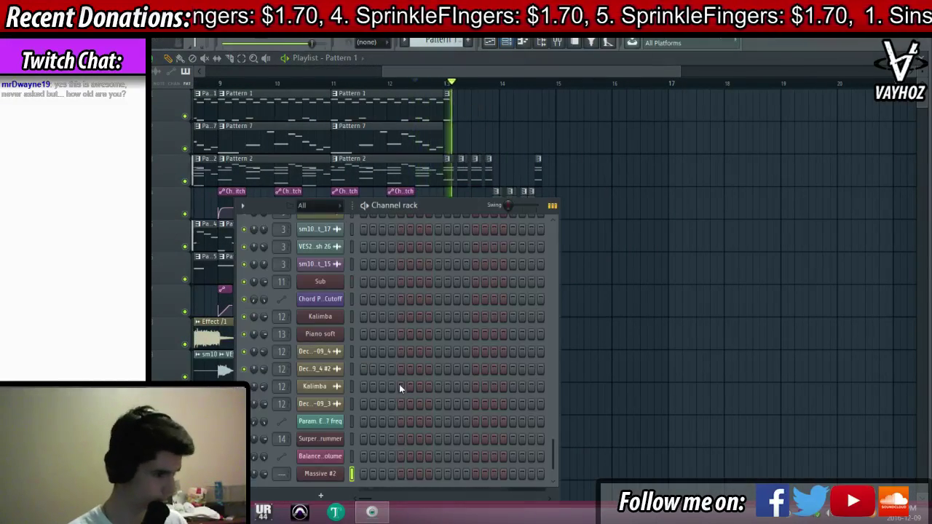
pyautogui.click(323, 477)
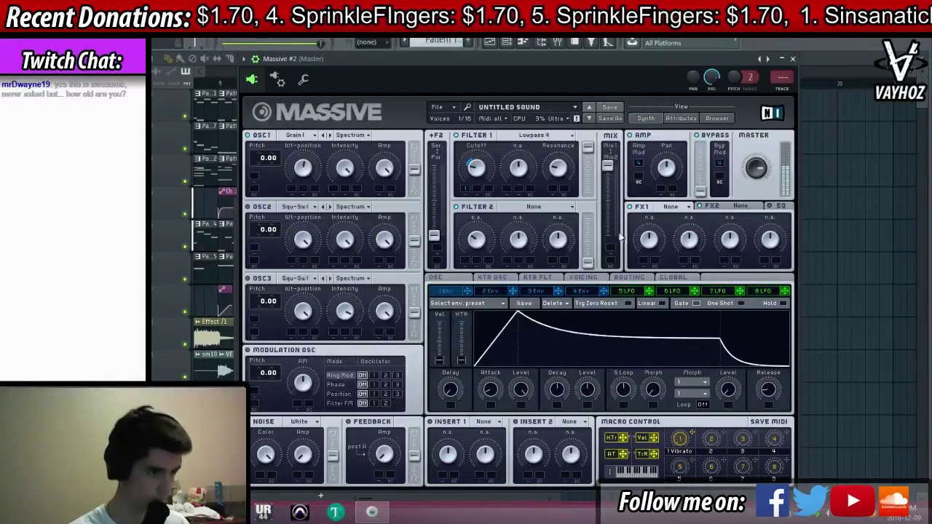
pyautogui.press('F5')
pyautogui.press('space')
pyautogui.press('space')
pyautogui.scroll(3, 514, 87)
pyautogui.press('space')
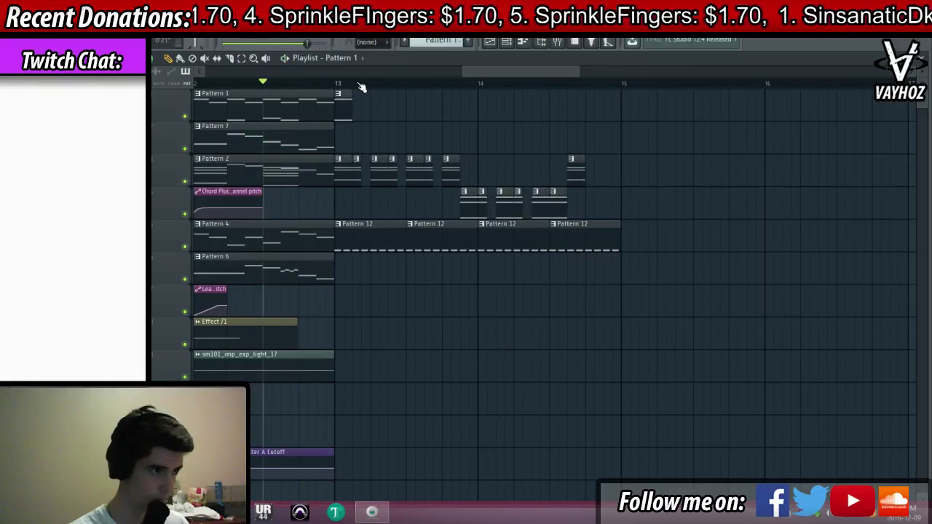
# Remove the second C3 note in Pattern 12 and lengthen the first note to nearly two steps
pyautogui.doubleClick(368, 248)
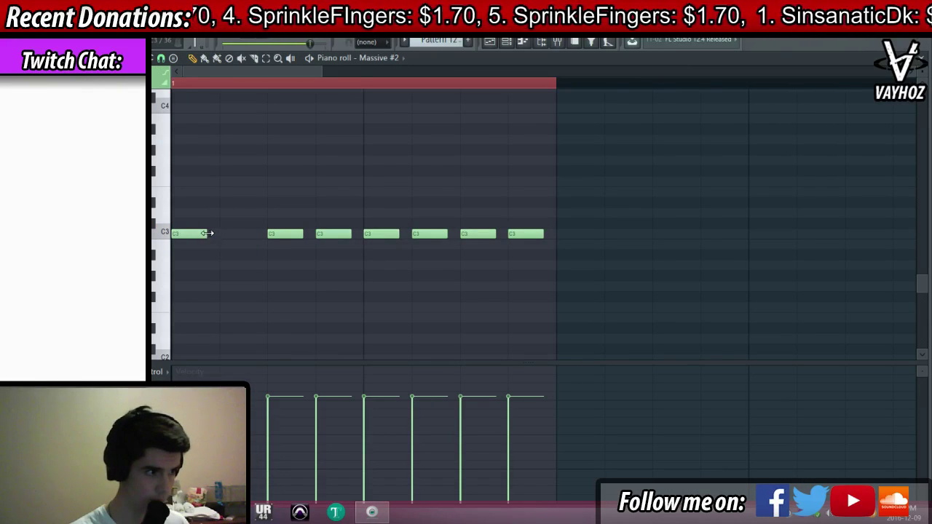
pyautogui.moveTo(208, 233); pyautogui.dragTo(249, 235)
pyautogui.rightClick(290, 235)
pyautogui.rightClick(322, 235)
pyautogui.click(302, 235)
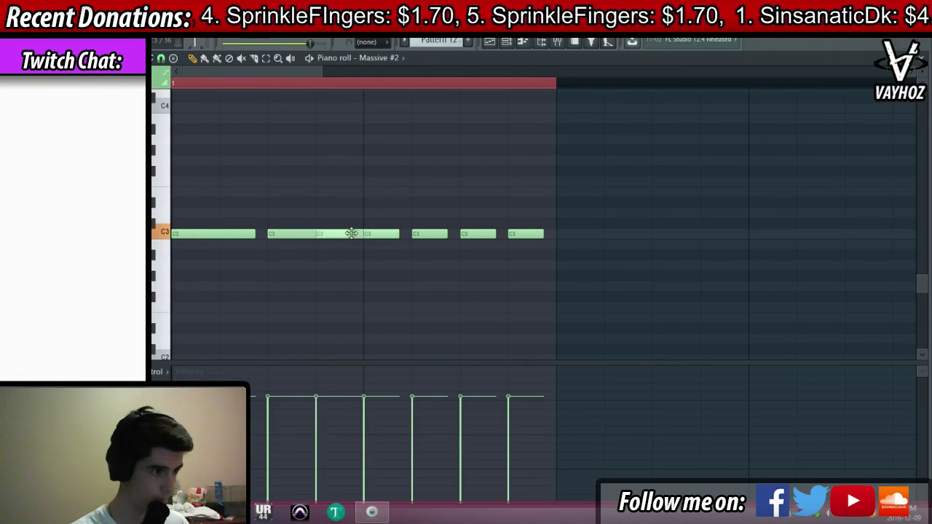
# Clear the C3 notes in the second half of Pattern 12 and replace them with two notes nearly two steps long
pyautogui.rightClick(381, 234)
pyautogui.rightClick(429, 234)
pyautogui.rightClick(477, 233)
pyautogui.rightClick(525, 233)
pyautogui.press('space')
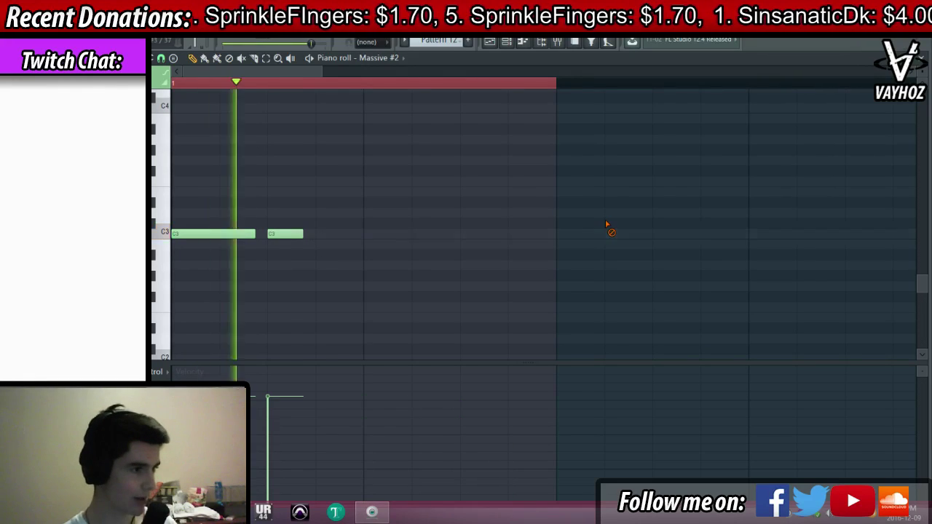
pyautogui.press('space')
pyautogui.click(474, 237)
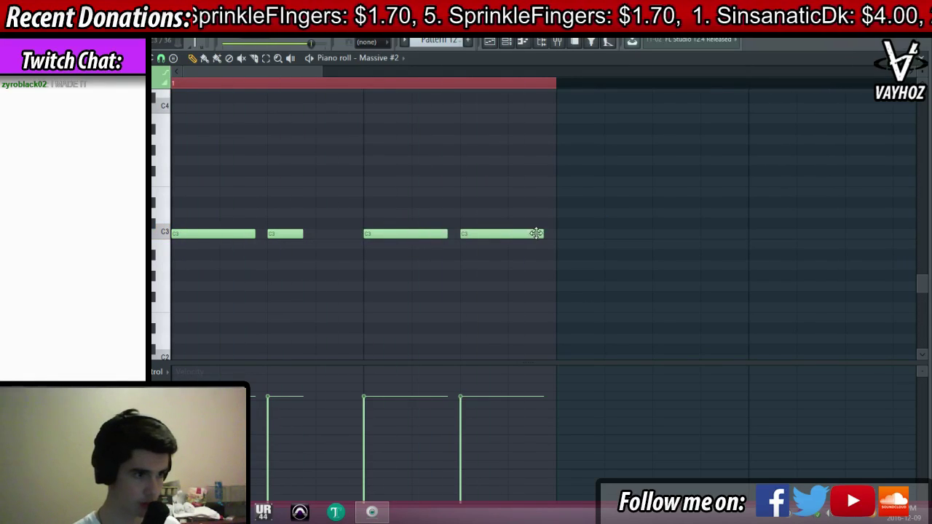
# Shorten the last C3 note in Pattern 12 to just under one step, matching the shorter second note
pyautogui.moveTo(541, 234); pyautogui.dragTo(520, 236)
pyautogui.press('space')
pyautogui.rightClick(556, 84)
pyautogui.press('space')
pyautogui.scroll(-2, 349, 222)
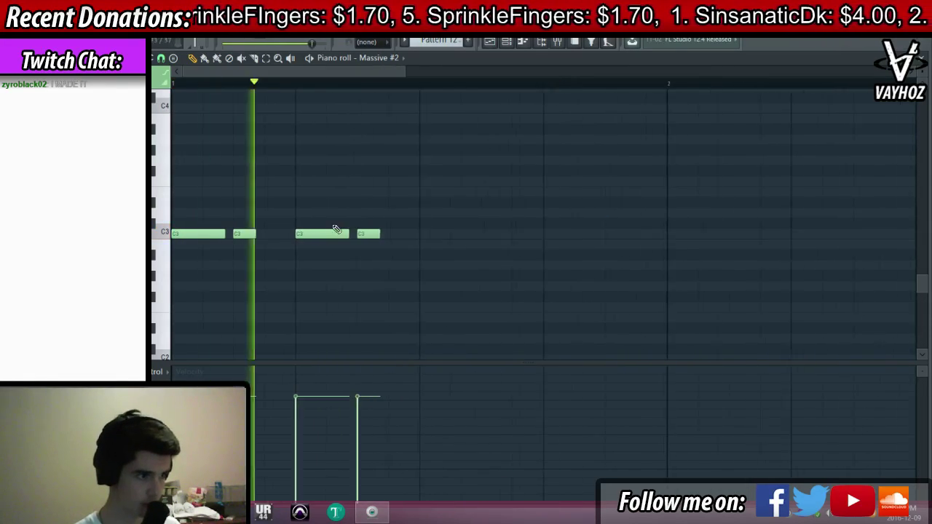
# Copy the four C3 notes of Pattern 12 into the second half of the bar so the rhythm fills it
pyautogui.click(335, 231)
pyautogui.press('space')
pyautogui.click(420, 236)
pyautogui.rightClick(434, 237)
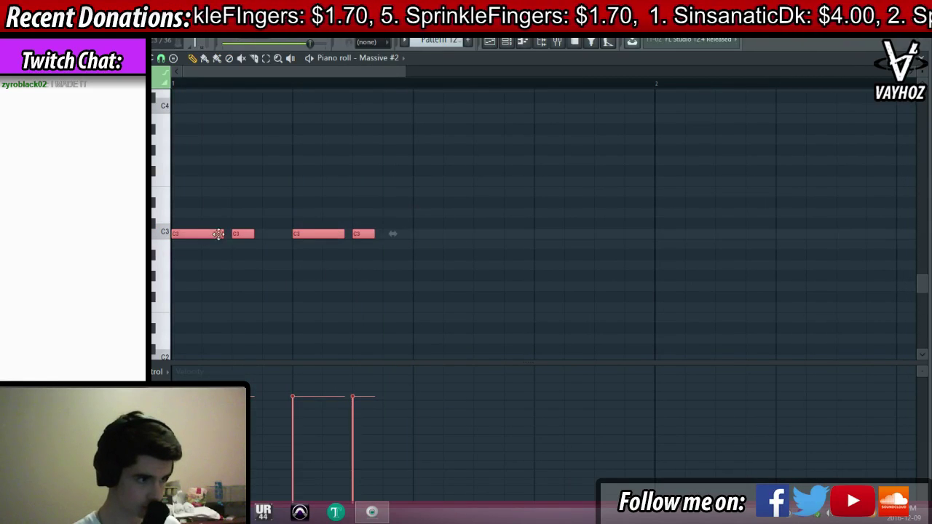
pyautogui.press('space')
pyautogui.moveTo(219, 234); pyautogui.dragTo(460, 233)
pyautogui.press('space')
pyautogui.press('space')
pyautogui.keyDown('ctrl'); pyautogui.click(535, 87); pyautogui.keyUp('ctrl')
pyautogui.press('space')
pyautogui.scroll(-2, 539, 87)
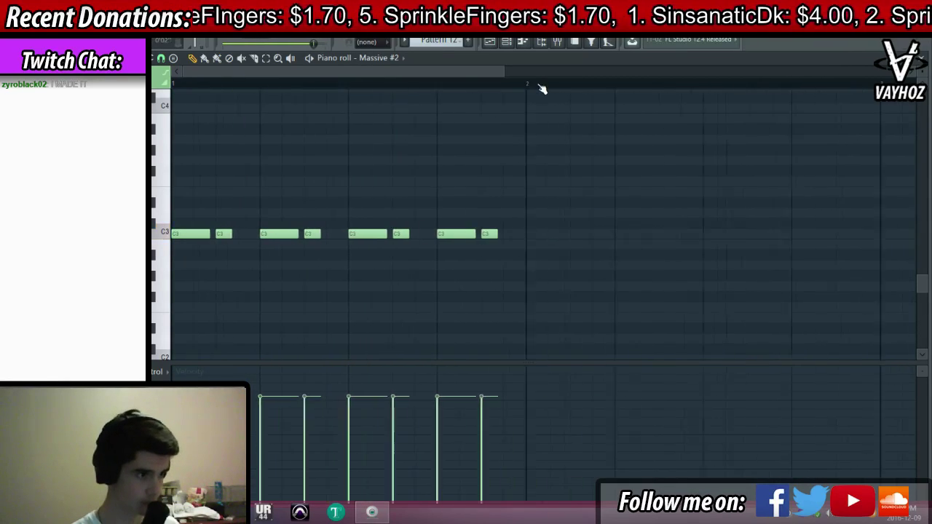
# Delete the extra Pattern 12 clips from the playlist and extend the remaining clip across bars 13 and 14
pyautogui.press('F5')
pyautogui.rightClick(529, 228)
pyautogui.rightClick(460, 235)
pyautogui.rightClick(584, 239)
pyautogui.moveTo(410, 242); pyautogui.dragTo(565, 225)
pyautogui.press('space')
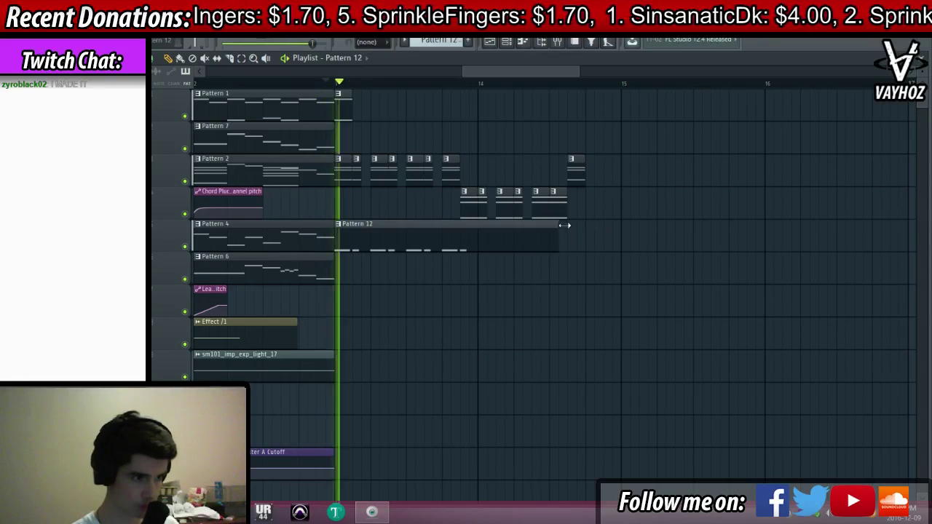
# Replace the last short C3 note in Pattern 12 with five A#2 notes alternating long and short into bar 2
pyautogui.press('F7')
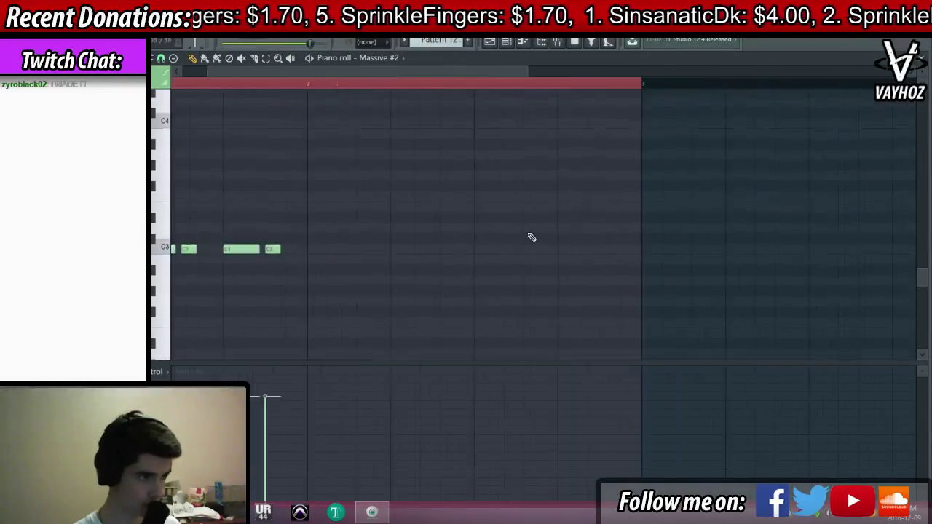
pyautogui.click(373, 85)
pyautogui.press('space')
pyautogui.rightClick(414, 264)
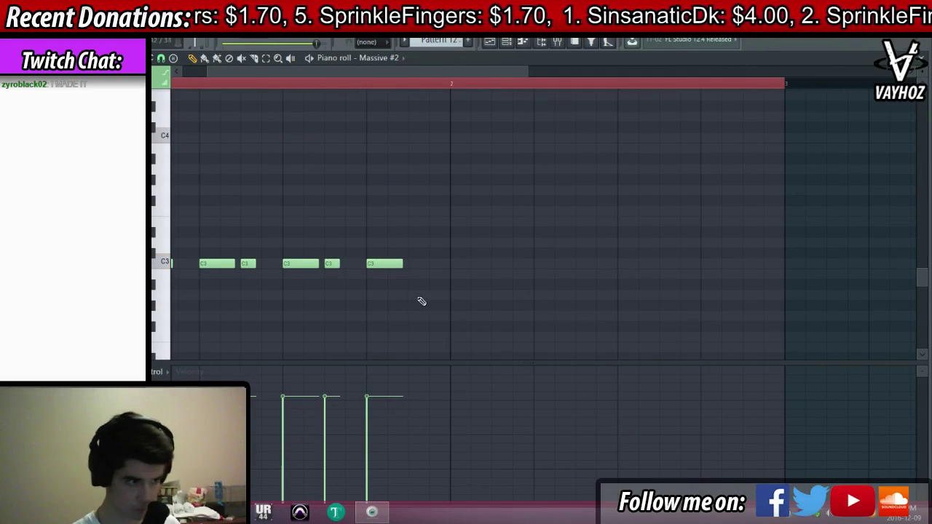
pyautogui.click(470, 284)
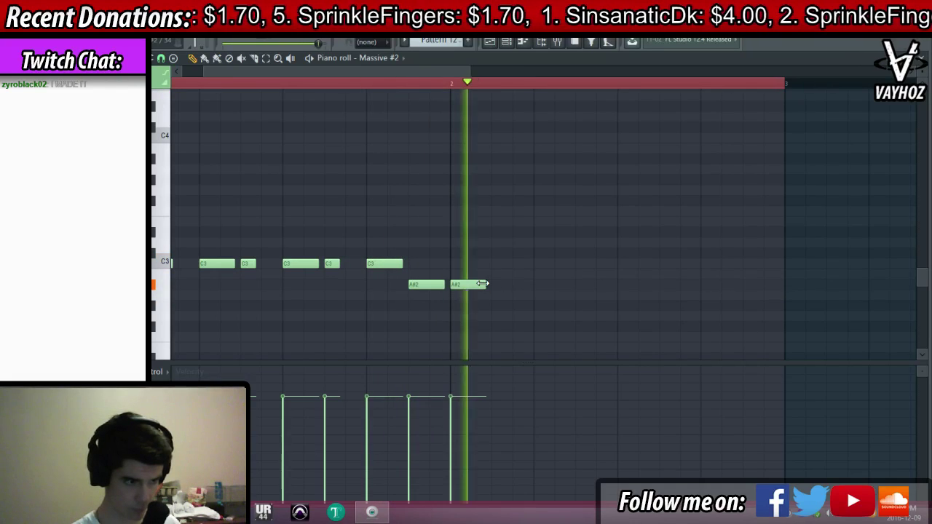
pyautogui.moveTo(483, 284); pyautogui.dragTo(548, 284)
pyautogui.click(501, 284)
pyautogui.click(561, 283)
pyautogui.click(597, 284)
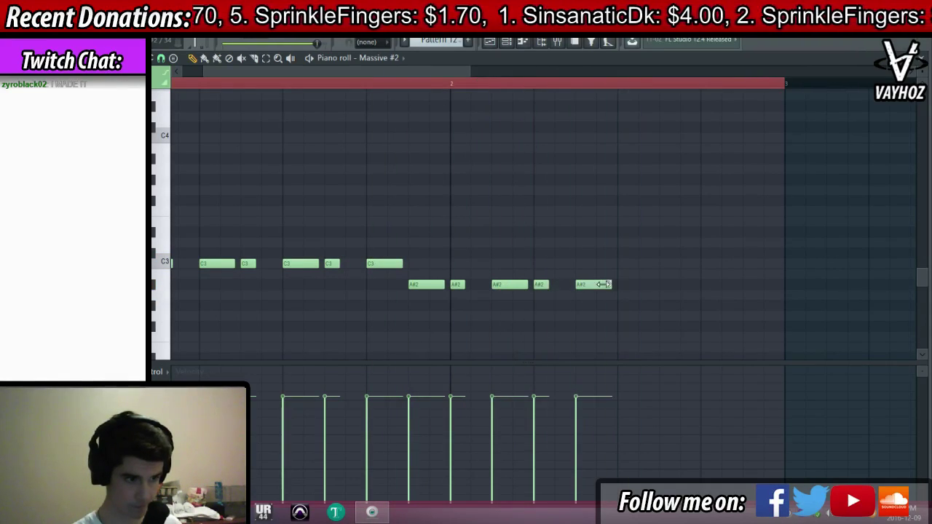
# Add a C3 note after the last A#2 note in Pattern 12 to match the chord stabs
pyautogui.press('F5')
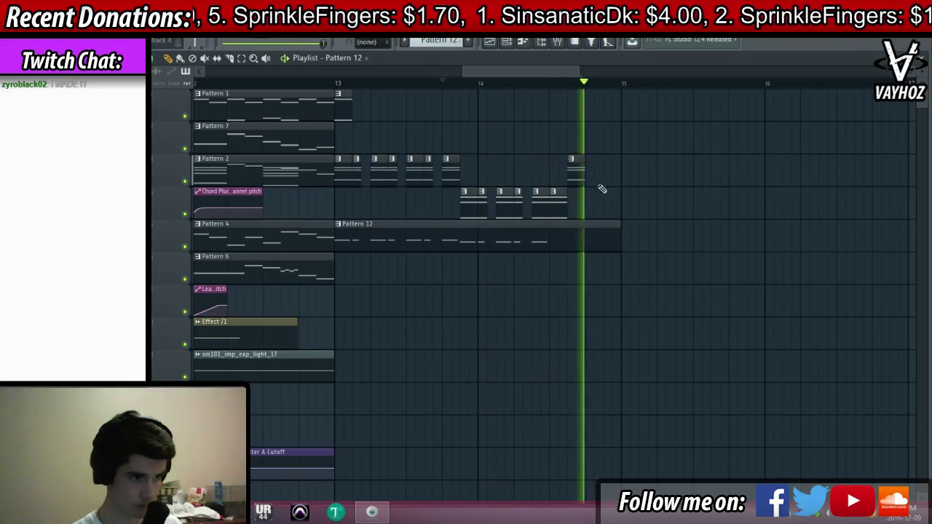
pyautogui.press('F7')
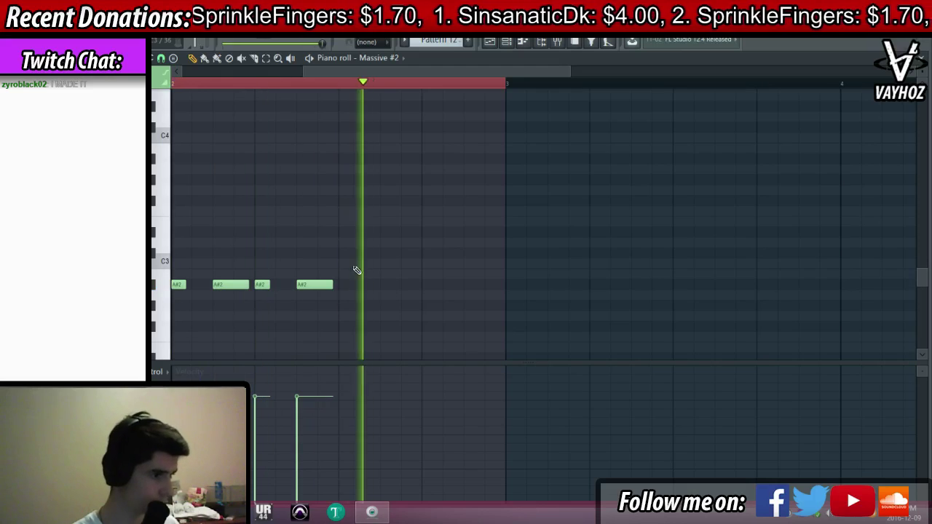
pyautogui.click(357, 263)
pyautogui.press('F5')
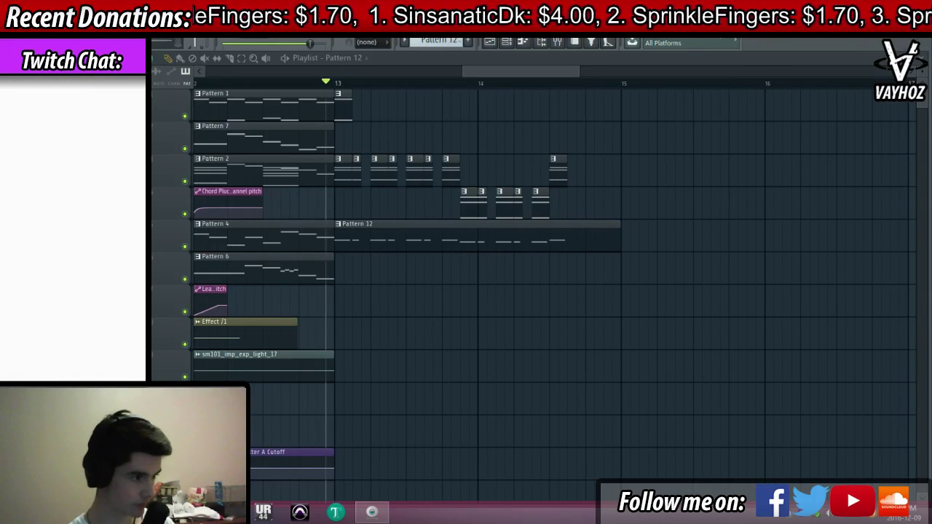
# Place a Clap Alphabetical 3 clip on the sixth track at beat 2 of bar 13 and play it
pyautogui.moveTo(387, 260)
pyautogui.mouseDown()
pyautogui.moveTo(359, 270)
pyautogui.moveTo(396, 272)
pyautogui.mouseUp()
pyautogui.doubleClick(395, 272)
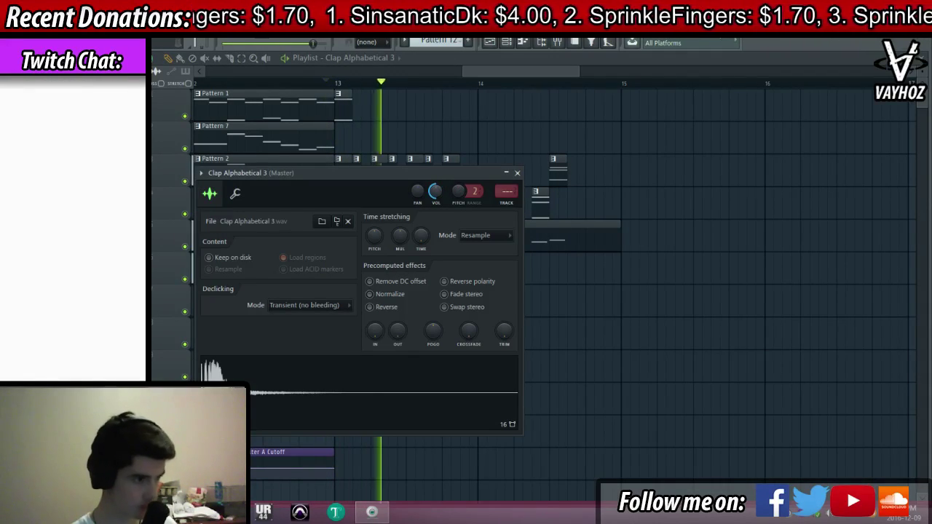
pyautogui.press('Escape')
pyautogui.press('space')
pyautogui.press('space')
pyautogui.press('space')
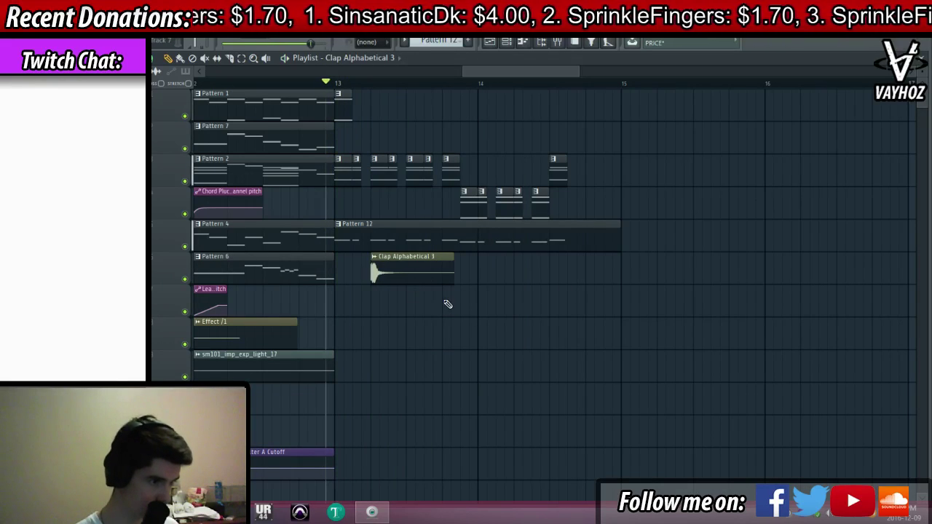
# Add Clap Alphabetical 3 clips at beat 4 of bar 13 and beats 2 and 4 of bar 14, each one track lower
pyautogui.click(444, 309)
pyautogui.click(288, 85)
pyautogui.press('space')
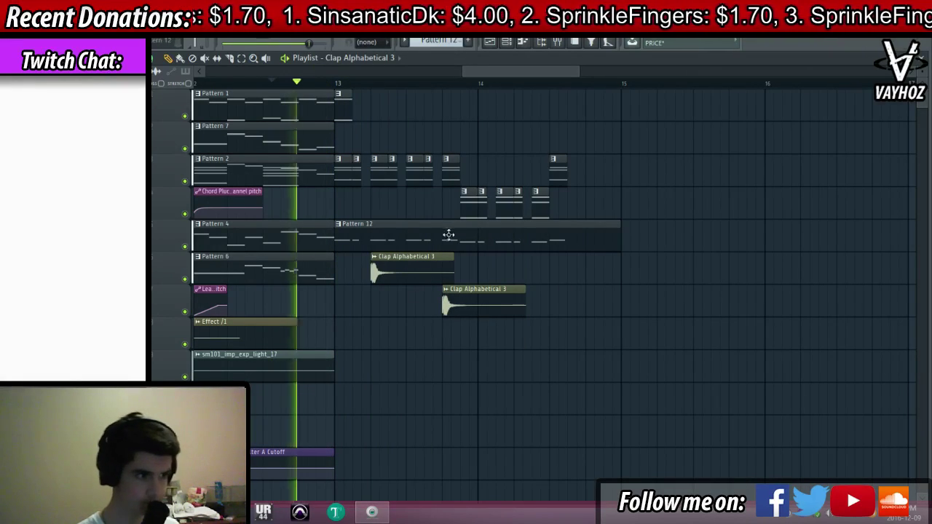
pyautogui.click(528, 335)
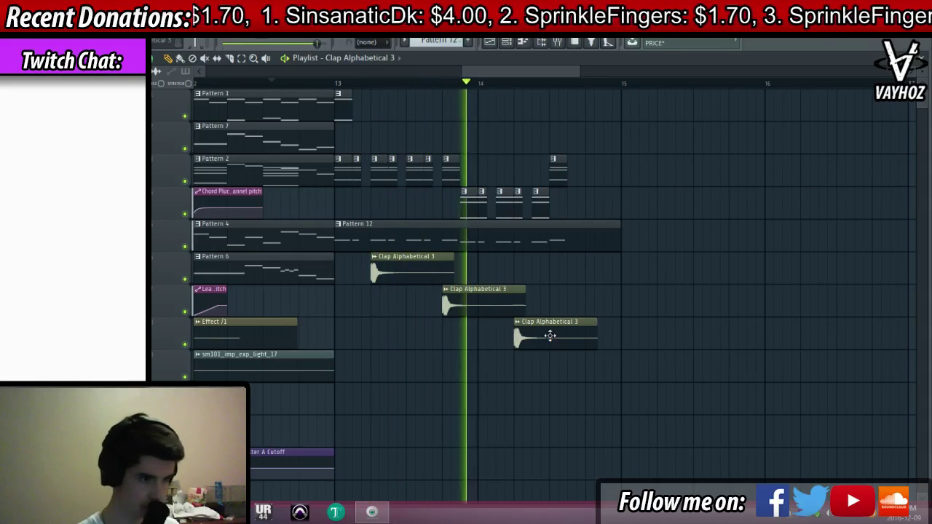
pyautogui.click(588, 367)
# Trim all four Clap Alphabetical 3 clips together to just under one beat
pyautogui.moveTo(703, 344); pyautogui.dragTo(439, 327)
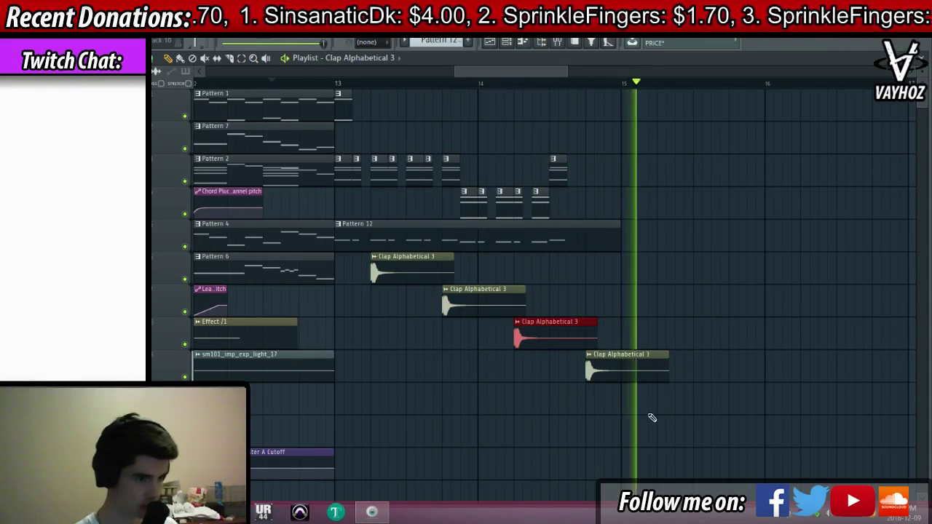
pyautogui.press('space')
pyautogui.moveTo(712, 401); pyautogui.dragTo(401, 281)
pyautogui.press('space')
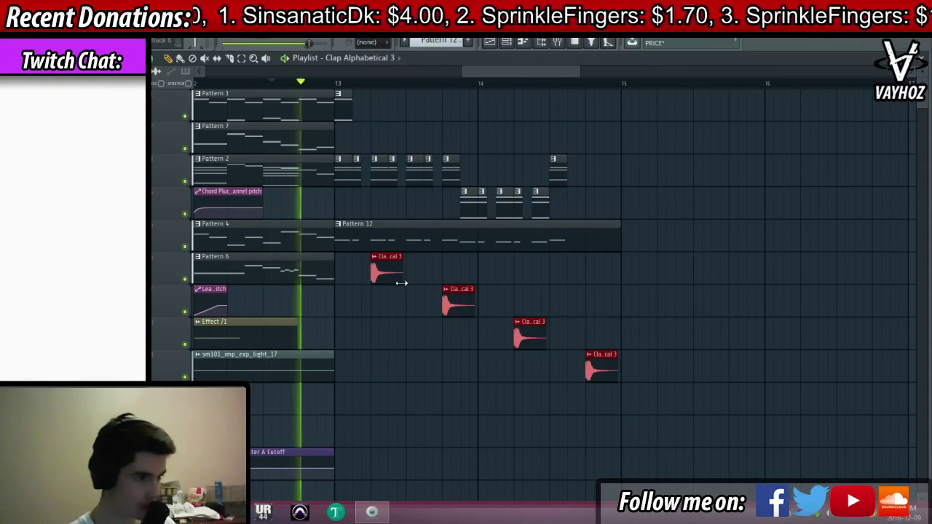
pyautogui.press('space')
pyautogui.keyDown('ctrl'); pyautogui.click(409, 287); pyautogui.keyUp('ctrl')
pyautogui.press('space')
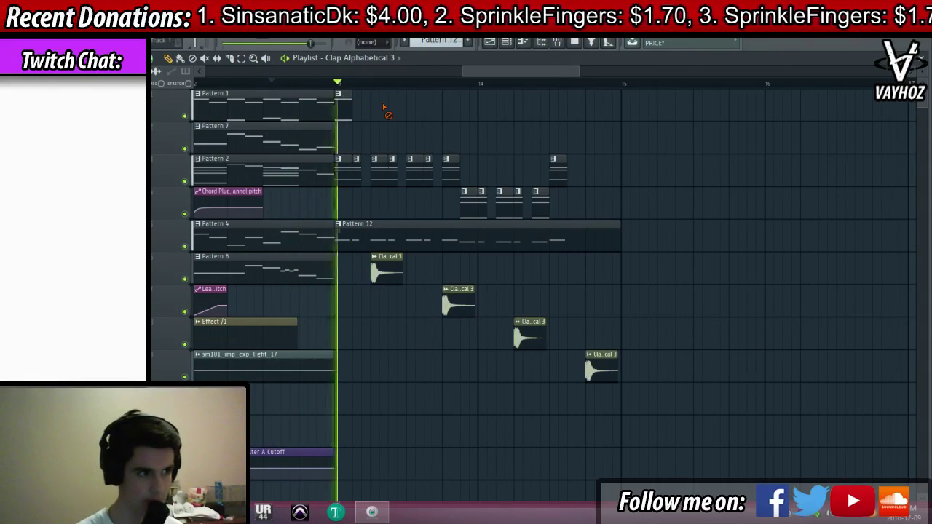
# Move the three lower clap clips up onto the sixth track, keeping their timing, and play the section
pyautogui.moveTo(468, 304); pyautogui.dragTo(469, 271)
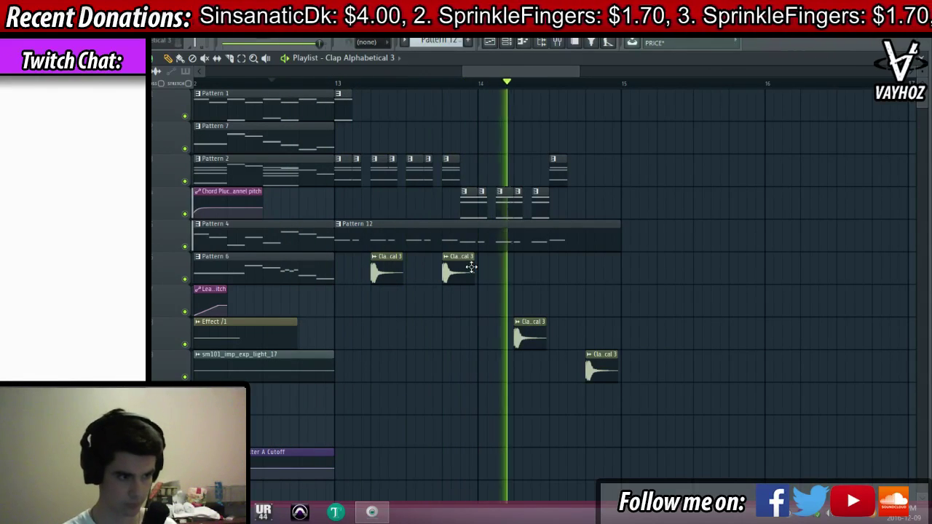
pyautogui.moveTo(526, 336); pyautogui.dragTo(526, 272)
pyautogui.moveTo(587, 369); pyautogui.dragTo(587, 271)
pyautogui.press('space')
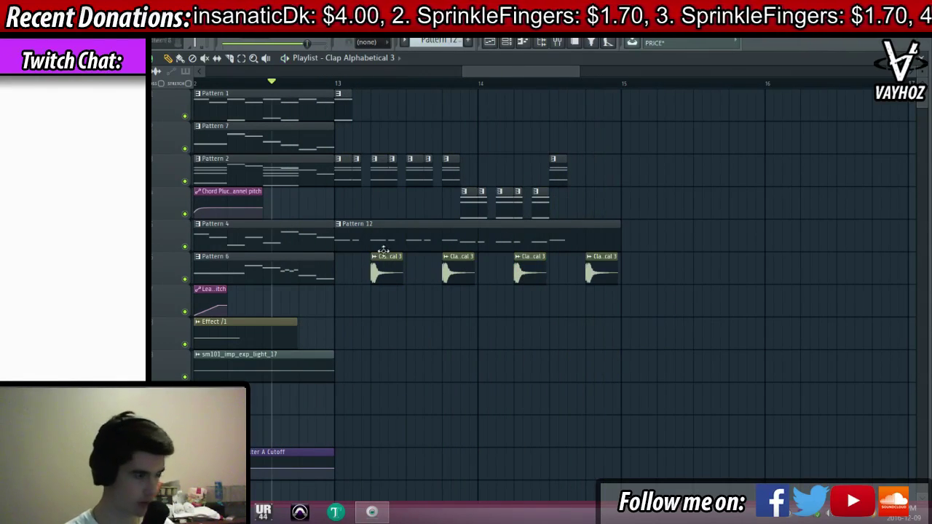
pyautogui.press('space')
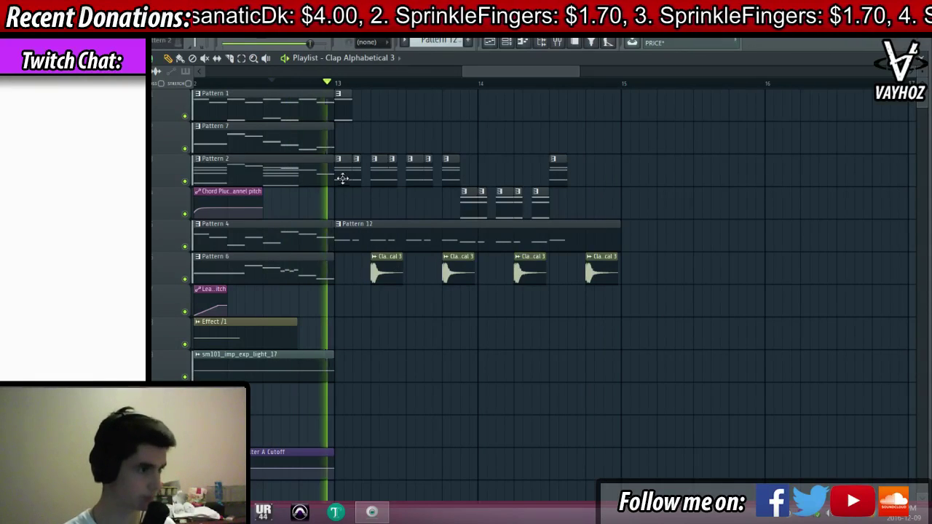
# Merge the Pattern 2 and Pattern 3 chord stabs of bars 13 and 14 into a single pattern clip
pyautogui.moveTo(343, 179); pyautogui.dragTo(603, 199)
pyautogui.hotkey('ctrl', 'g')
pyautogui.hotkey('ctrl', 'd')
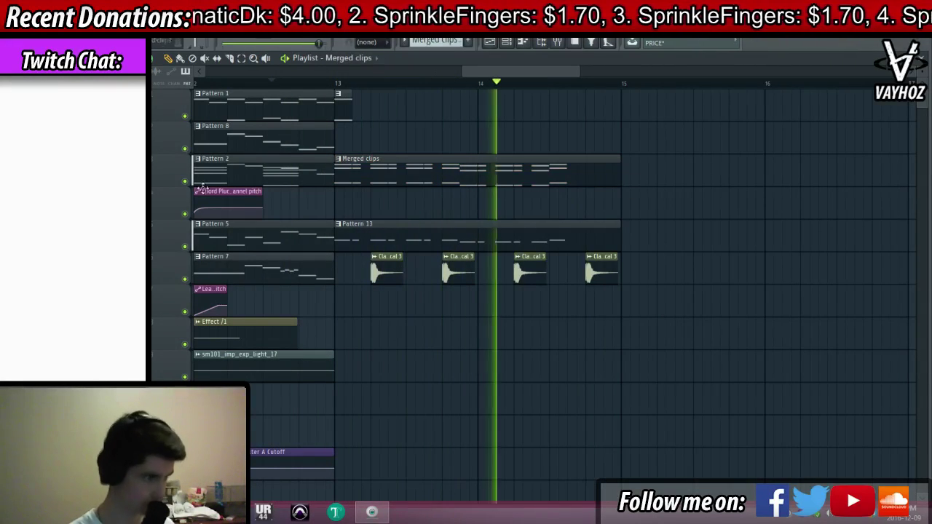
pyautogui.press('space')
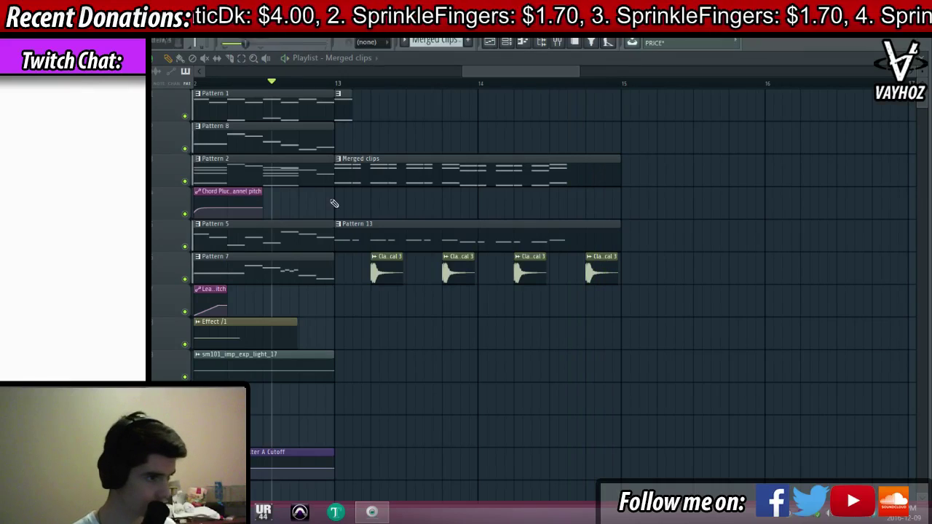
pyautogui.press('space')
pyautogui.click(341, 84)
pyautogui.press('space')
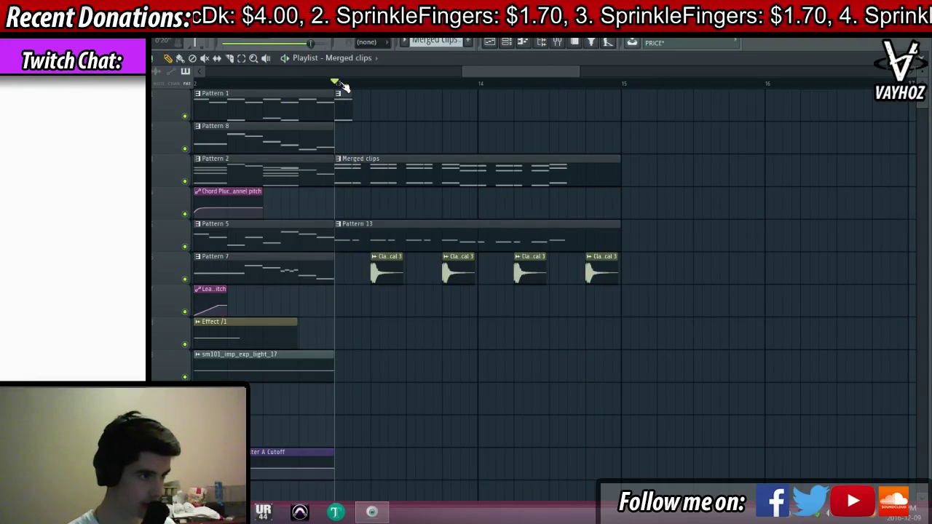
# Duplicate all clips of bars 13 and 14 into bars 15 and 16
pyautogui.doubleClick(439, 240)
pyautogui.press('Escape')
pyautogui.moveTo(347, 84); pyautogui.dragTo(623, 96)
pyautogui.moveTo(512, 166); pyautogui.dragTo(795, 147)
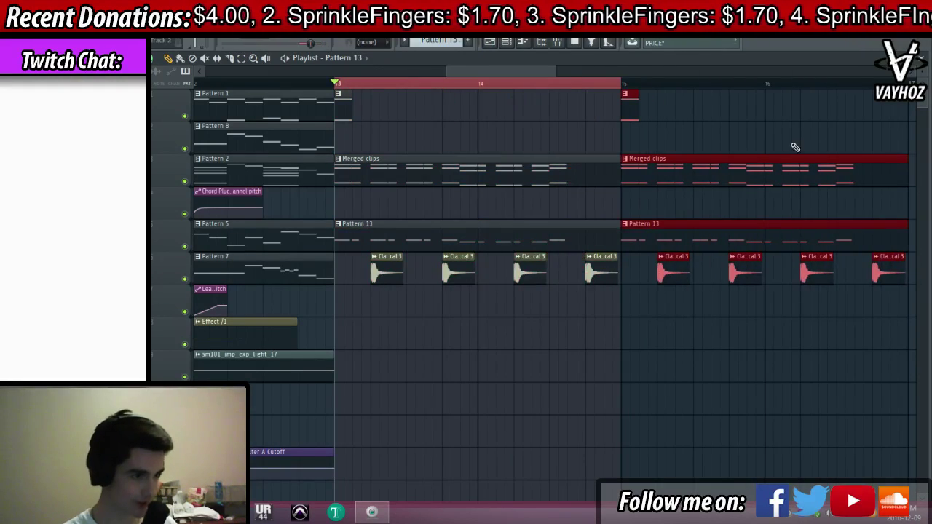
pyautogui.keyDown('ctrl'); pyautogui.click(732, 85); pyautogui.keyUp('ctrl')
# Play the transition into the extended section around bar 13 and inspect the Massive #2 synth settings
pyautogui.scroll(-3, 728, 85)
pyautogui.press('space')
pyautogui.click(498, 84)
pyautogui.scroll(-2, 504, 85)
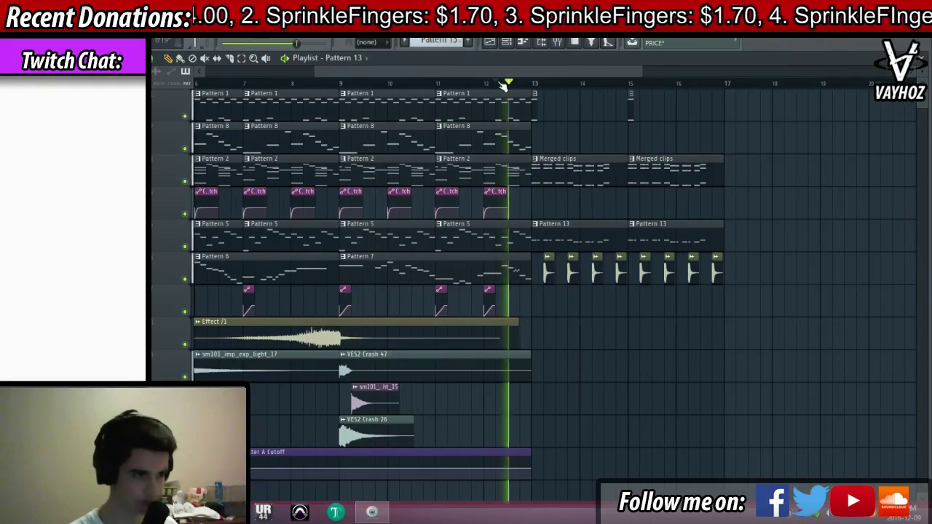
pyautogui.scroll(3, 513, 84)
pyautogui.moveTo(519, 71); pyautogui.dragTo(549, 68)
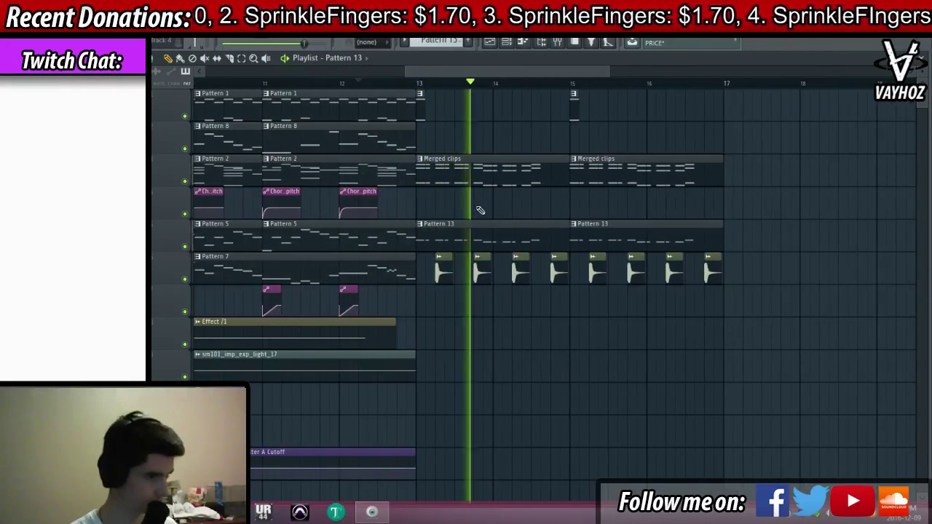
pyautogui.press('F6')
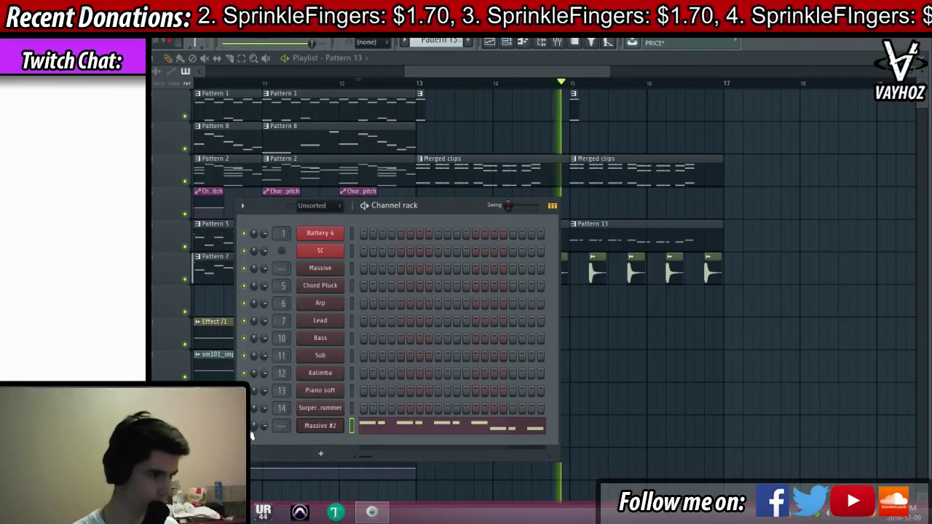
pyautogui.click(320, 426)
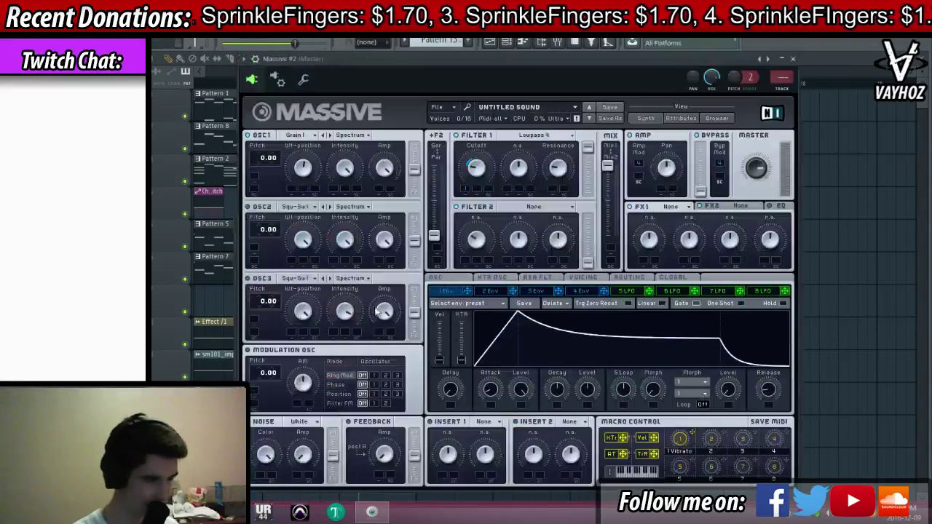
pyautogui.press('Escape')
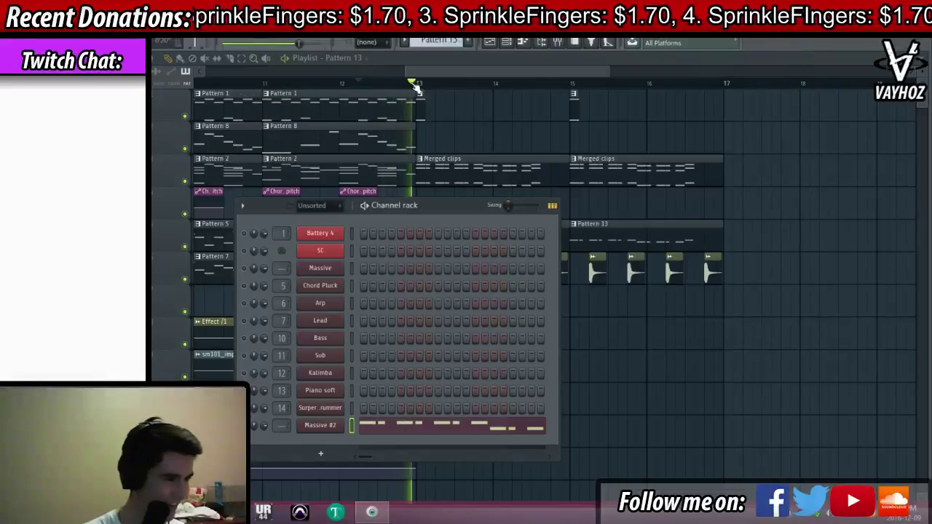
pyautogui.click(415, 84)
pyautogui.press('space')
# Rename the Massive #2 channel to "Bass riser"
pyautogui.press('F6')
pyautogui.click(320, 428)
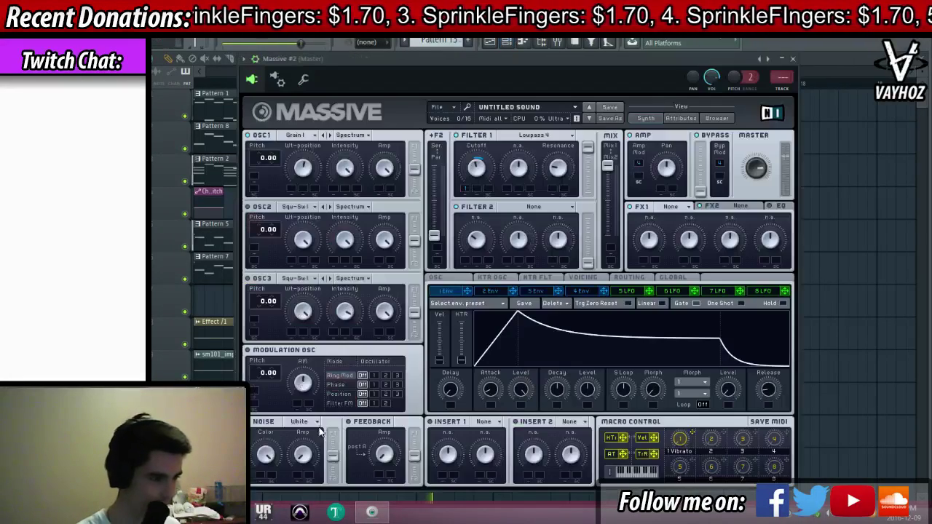
pyautogui.press('F2')
pyautogui.write('Ba')
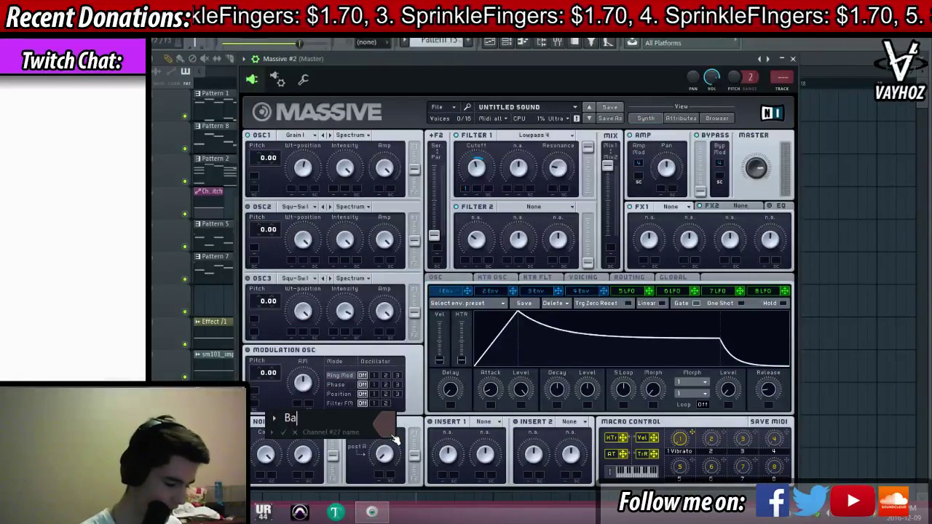
pyautogui.write('ss riser')
pyautogui.press('Return')
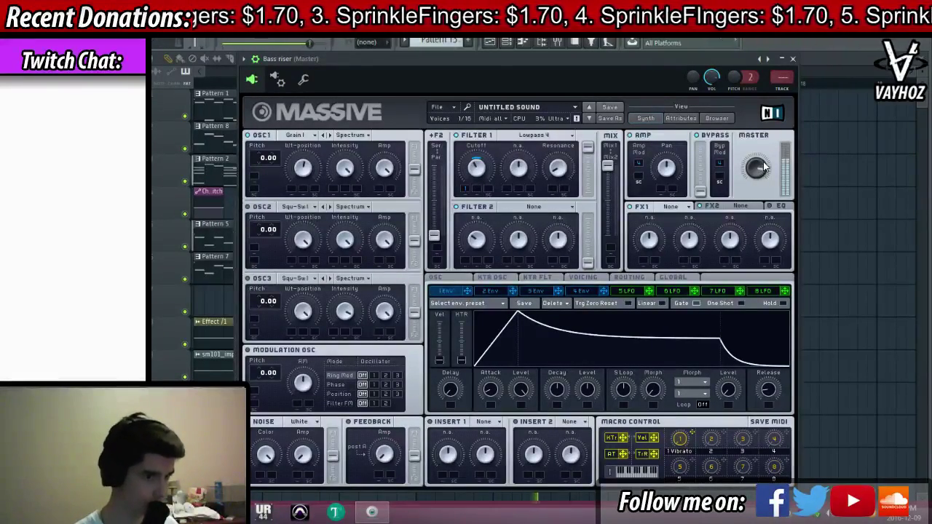
# Cut the Merged clips and Pattern 13 clips at bars 13 and 15 down to their first half beat
pyautogui.press('Escape')
pyautogui.press('space')
pyautogui.press('space')
pyautogui.press('space')
pyautogui.moveTo(494, 173); pyautogui.dragTo(500, 234)
pyautogui.press('space')
pyautogui.press('space')
pyautogui.moveTo(567, 167)
pyautogui.mouseDown()
pyautogui.moveTo(431, 183)
pyautogui.moveTo(500, 168)
pyautogui.moveTo(577, 170)
pyautogui.mouseUp()
pyautogui.press('space')
pyautogui.rightClick(648, 171)
pyautogui.rightClick(649, 235)
pyautogui.hotkey('ctrl', 'd')
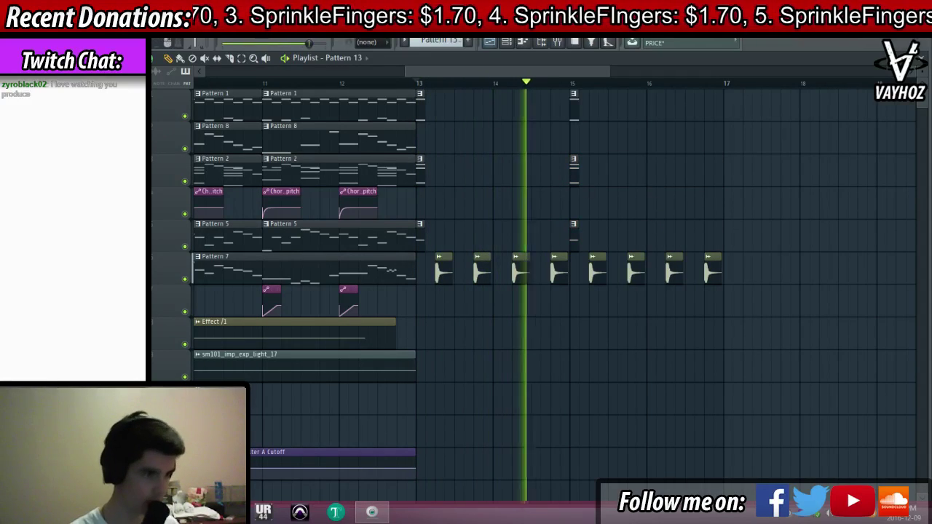
# Create a new empty pattern with the default name
pyautogui.click(470, 43)
pyautogui.press('Return')
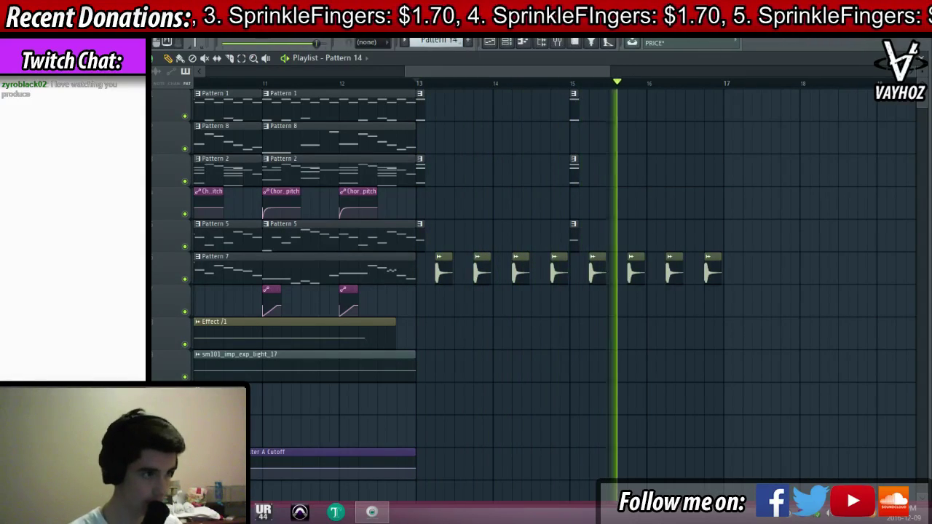
# Add a new Massive synth channel to the project
pyautogui.click(506, 43)
pyautogui.click(320, 454)
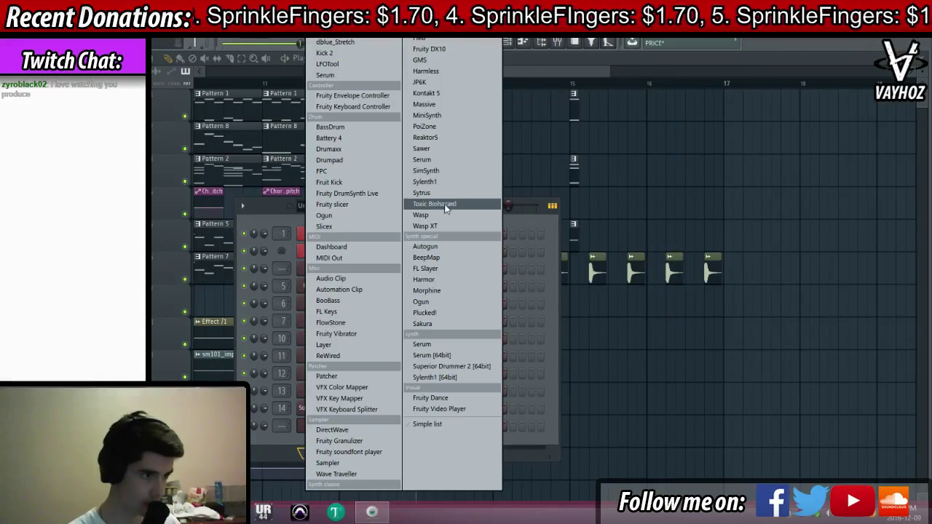
pyautogui.click(429, 104)
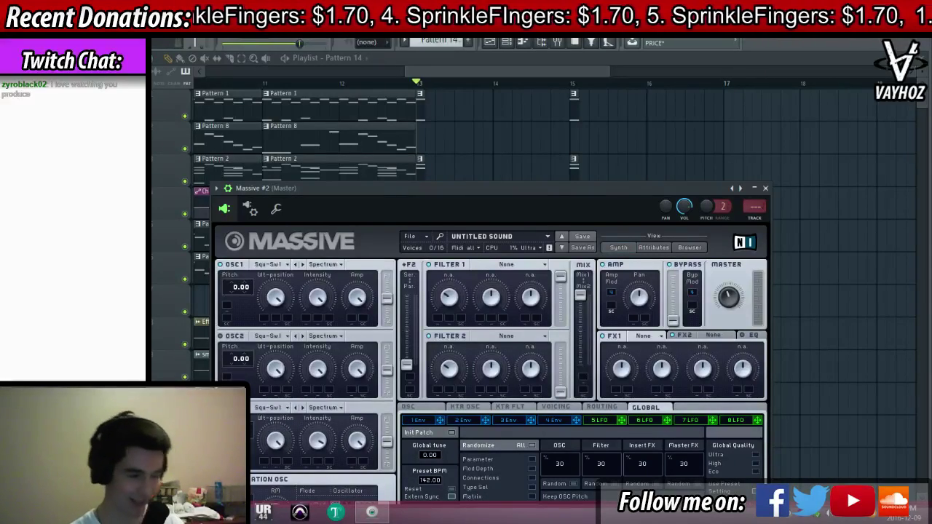
pyautogui.moveTo(608, 194); pyautogui.dragTo(629, 162)
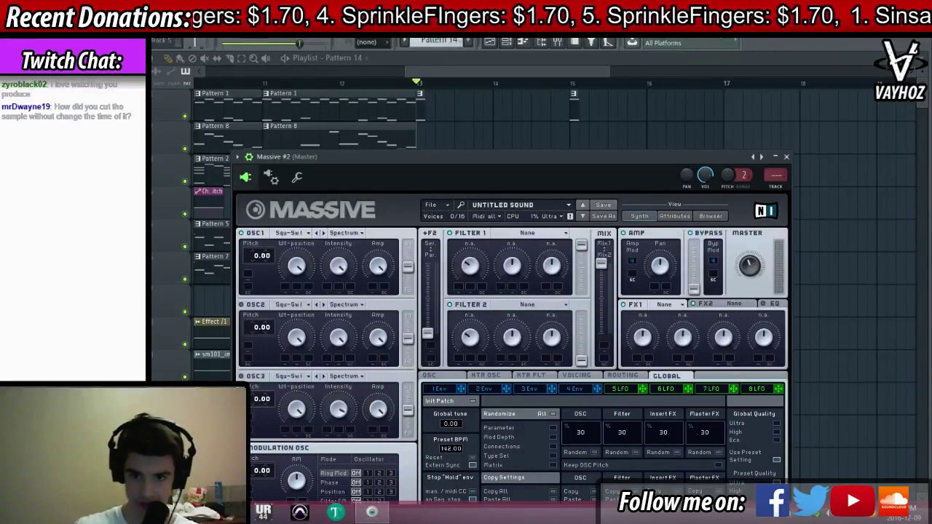
# Try shortening the Clap Alphabetical 3 clip after bar 13 by trimming and by resizing in the other stretch mode, undoing each change
pyautogui.moveTo(610, 112); pyautogui.dragTo(828, 175)
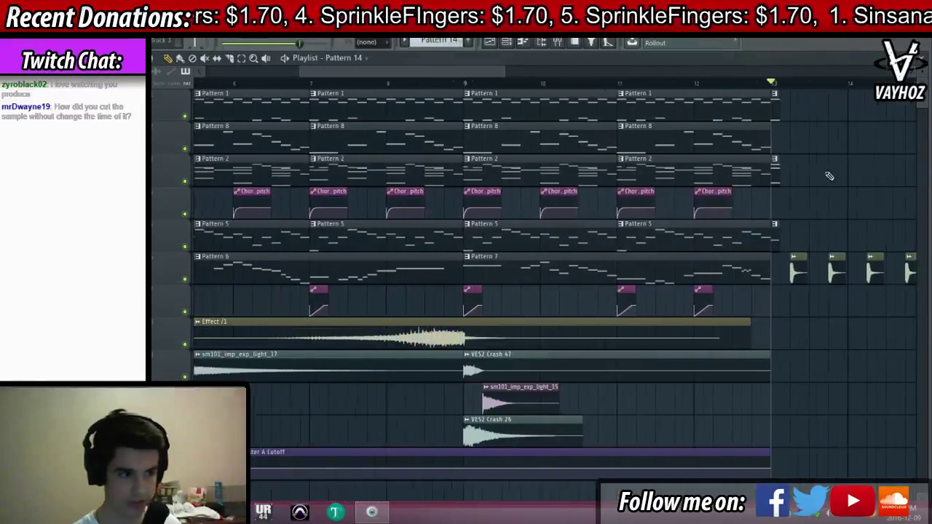
pyautogui.scroll(-1, 798, 83)
pyautogui.scroll(9, 799, 83)
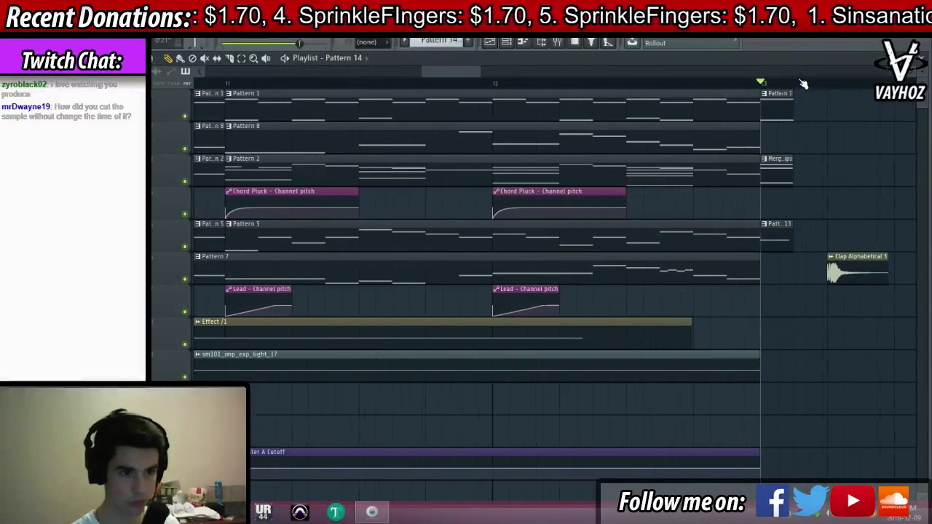
pyautogui.hscroll(2, 807, 71)
pyautogui.hscroll(2, 808, 69)
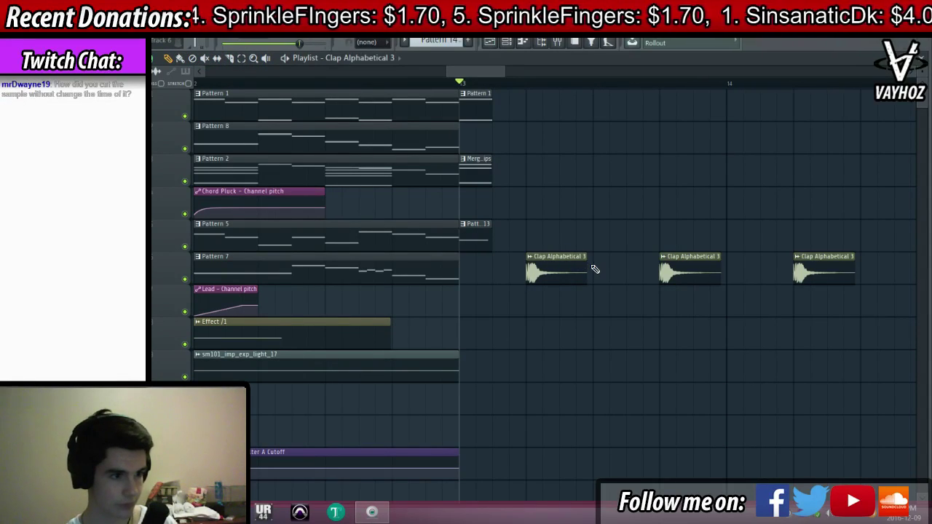
pyautogui.moveTo(588, 262); pyautogui.dragTo(617, 239)
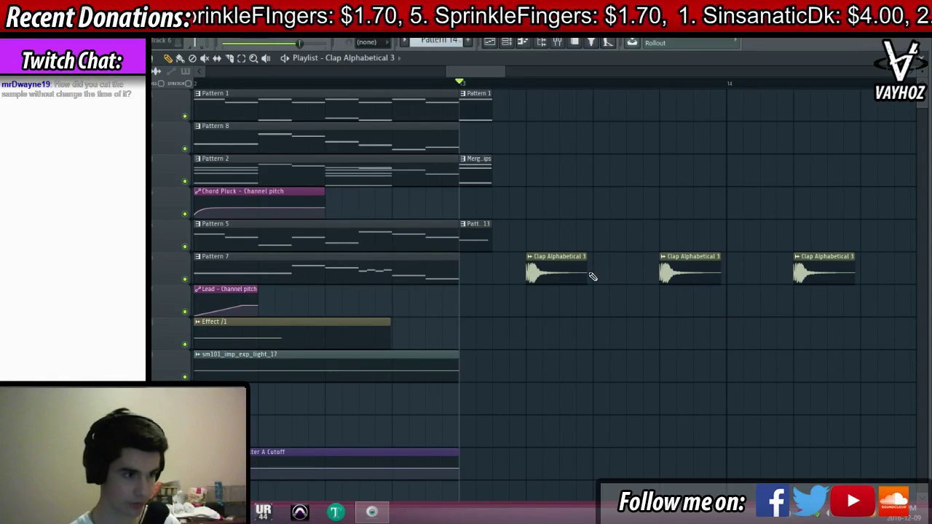
pyautogui.moveTo(587, 254); pyautogui.dragTo(570, 283)
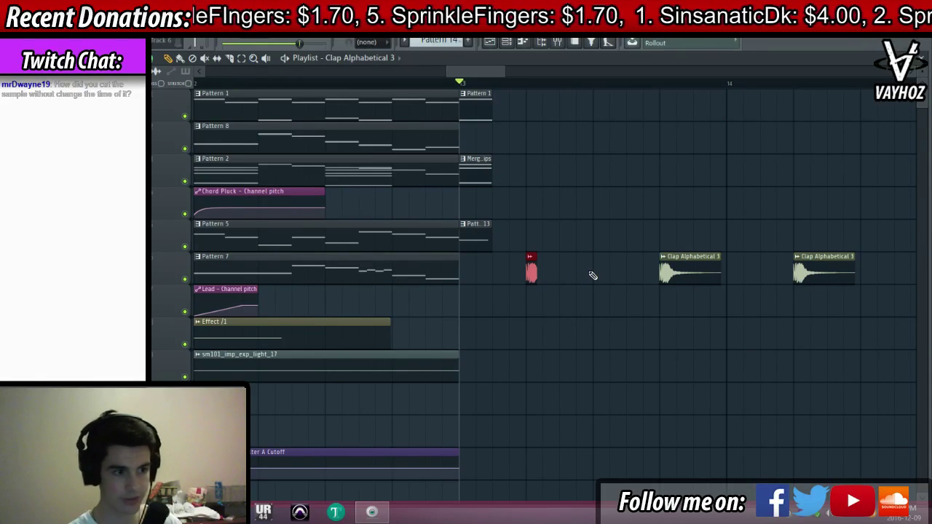
pyautogui.hotkey('ctrl', 'z')
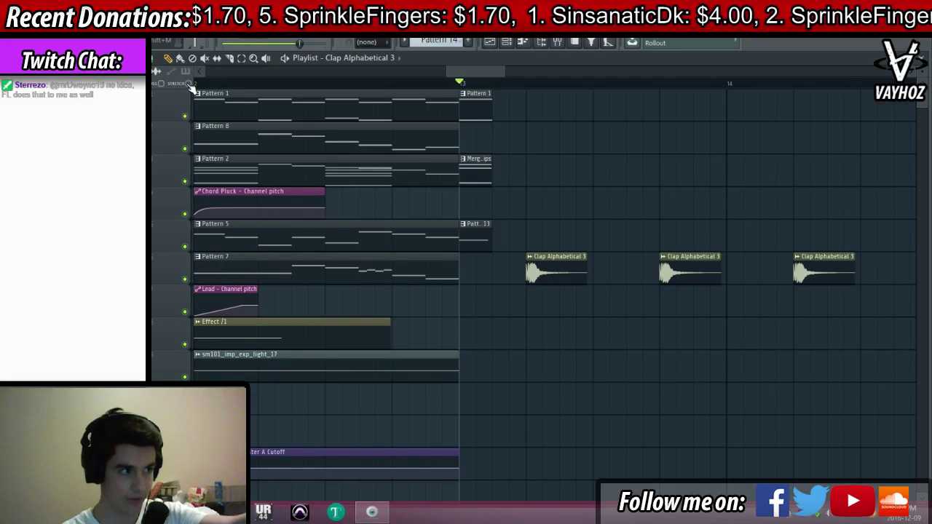
pyautogui.moveTo(587, 272); pyautogui.dragTo(567, 273)
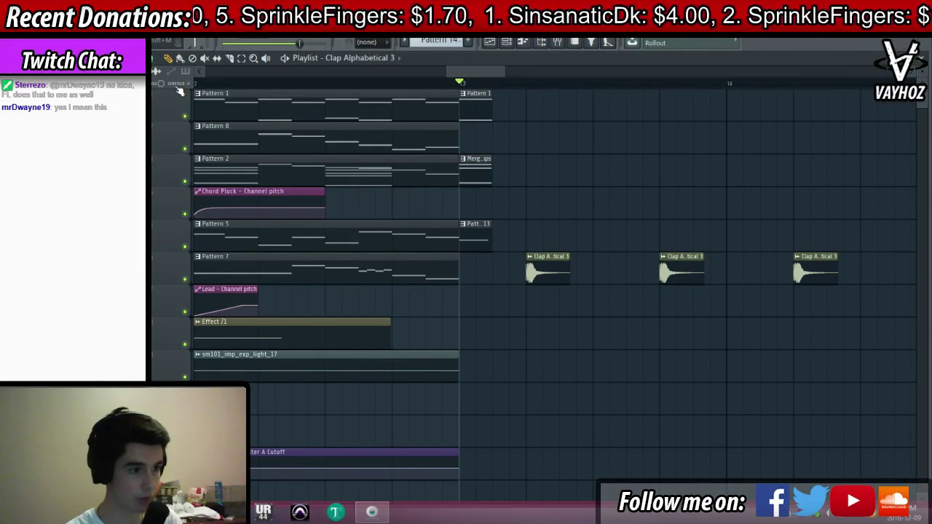
pyautogui.hotkey('ctrl', 'z')
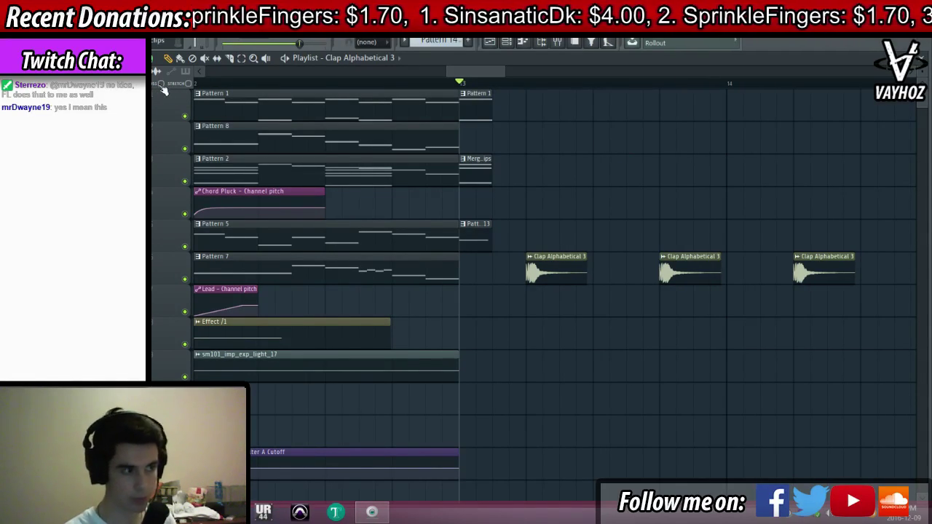
# Play the arrangement from the middle of bar 12 into the clap section at bar 13
pyautogui.moveTo(608, 212); pyautogui.dragTo(686, 211)
pyautogui.click(405, 84)
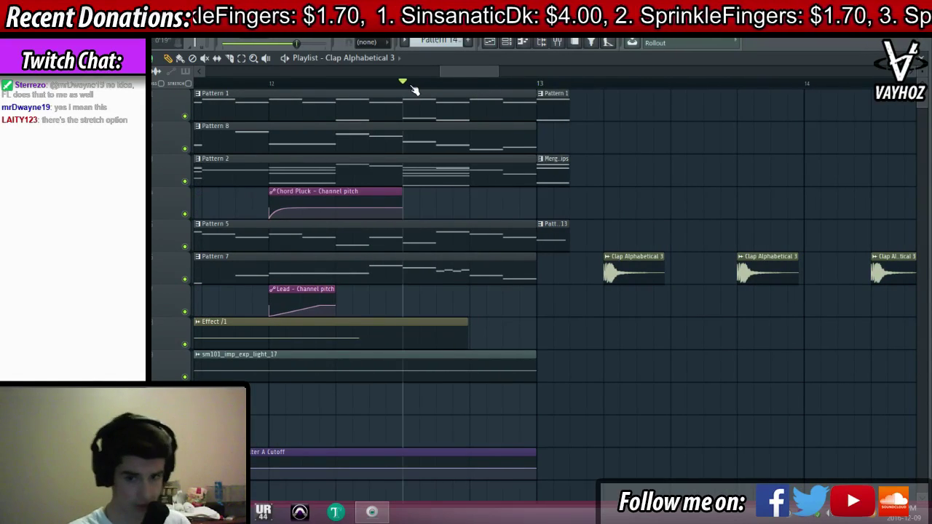
pyautogui.scroll(-3, 436, 91)
pyautogui.press('space')
pyautogui.moveTo(590, 132)
pyautogui.mouseDown()
pyautogui.moveTo(447, 157)
pyautogui.moveTo(446, 167)
pyautogui.mouseUp()
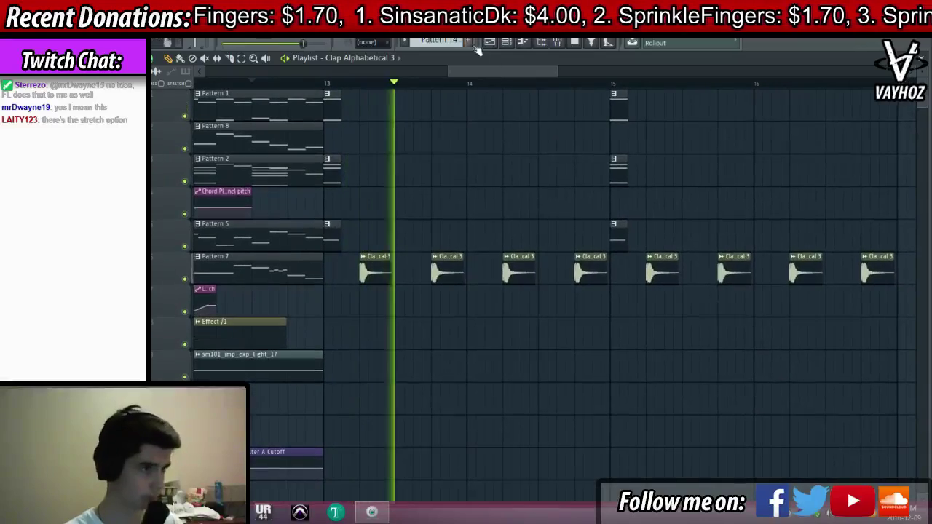
# Modulate the OSC1 pitch of Massive #2 with envelope 1 by 12.00
pyautogui.click(469, 41)
pyautogui.press('F6')
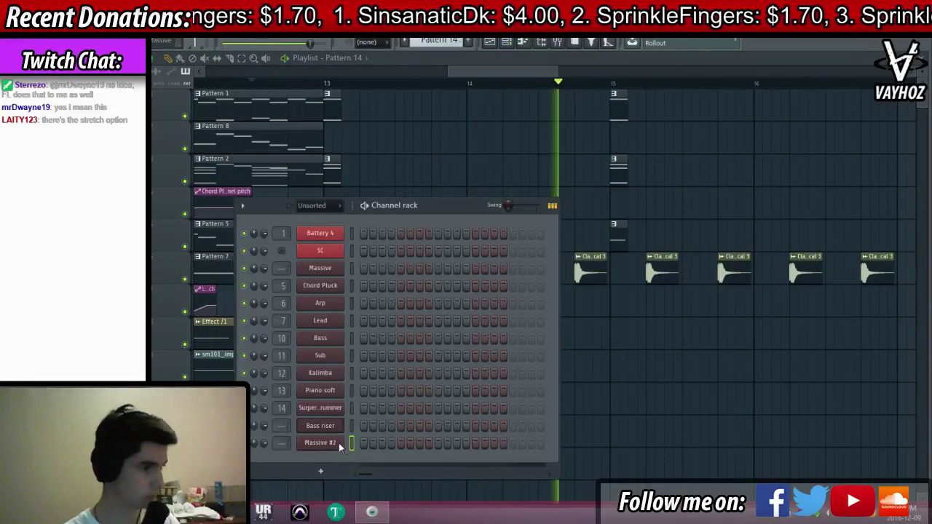
pyautogui.click(341, 443)
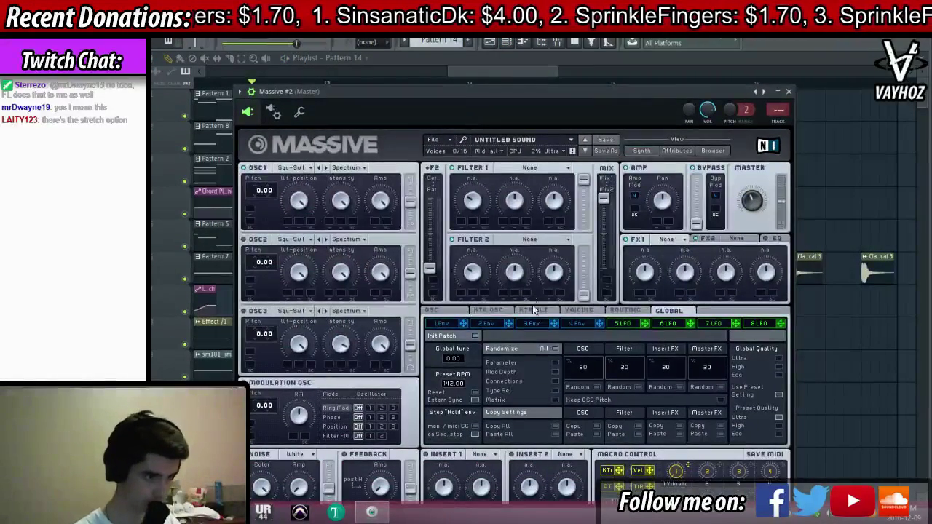
pyautogui.click(458, 324)
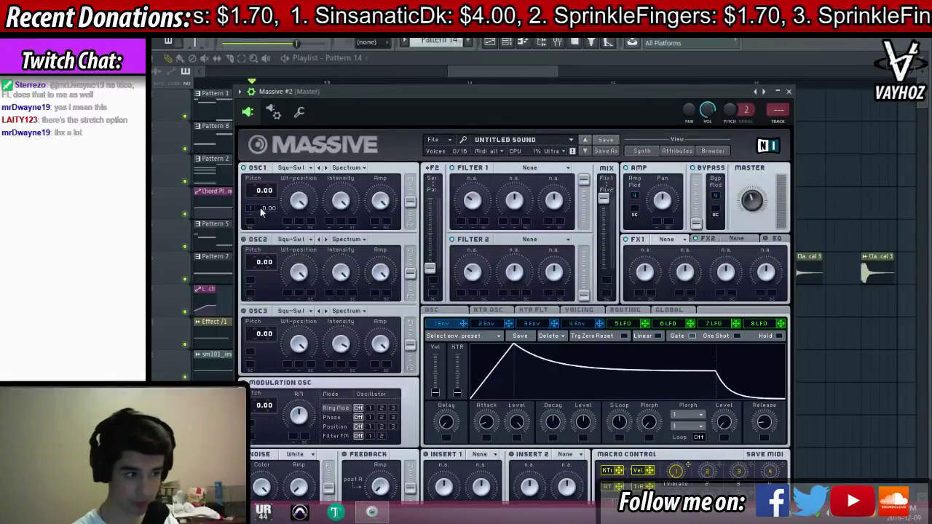
pyautogui.moveTo(280, 198); pyautogui.dragTo(279, 200)
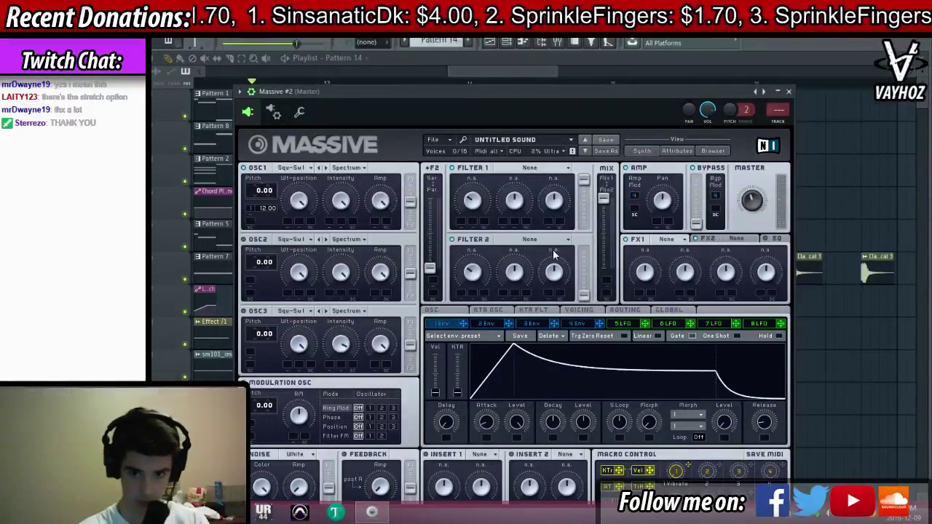
# Lengthen envelope 1's attack and lower its decay level, then set 16 unison voices with the pitch cutoff spread on
pyautogui.moveTo(494, 427); pyautogui.dragTo(515, 412)
pyautogui.moveTo(580, 427); pyautogui.dragTo(568, 445)
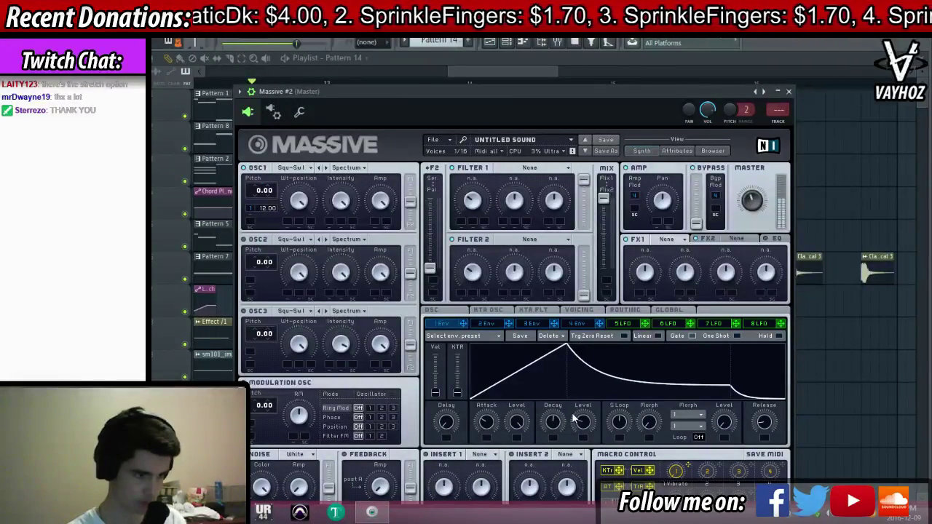
pyautogui.moveTo(496, 431); pyautogui.dragTo(498, 423)
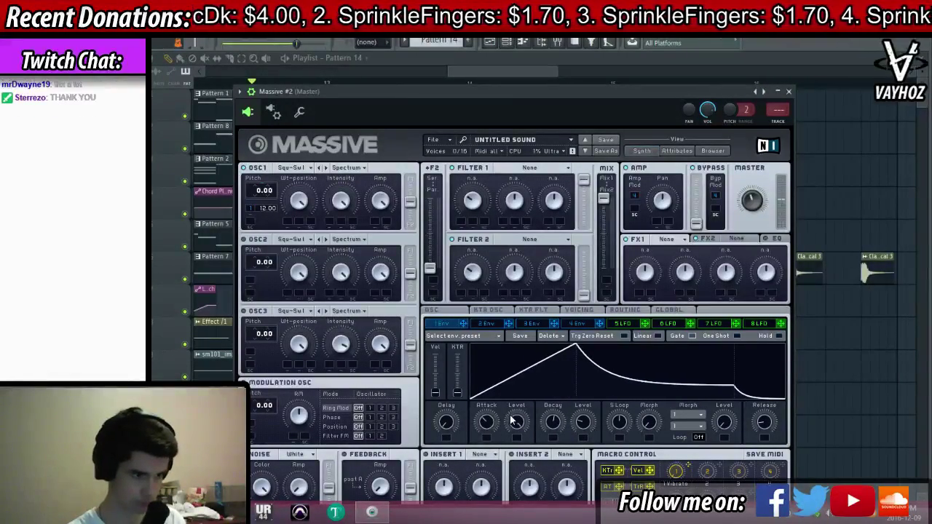
pyautogui.click(576, 313)
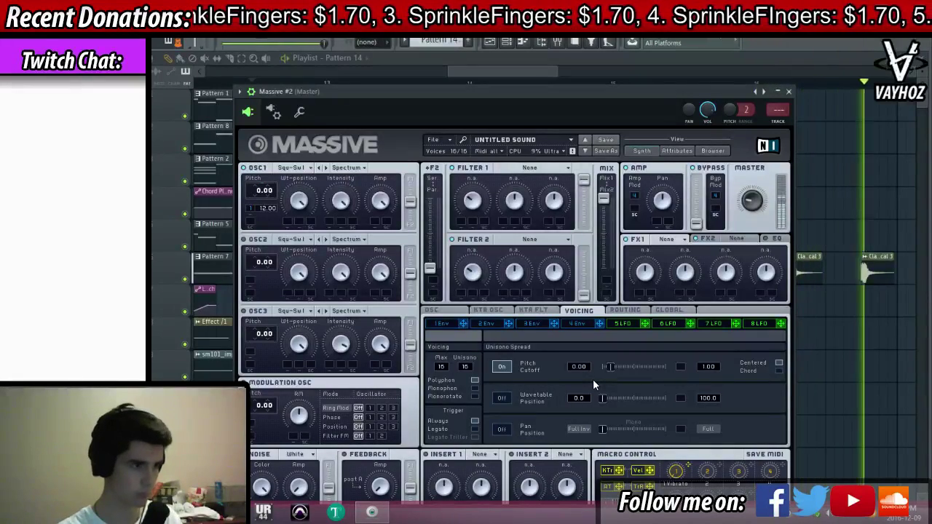
pyautogui.press('Escape')
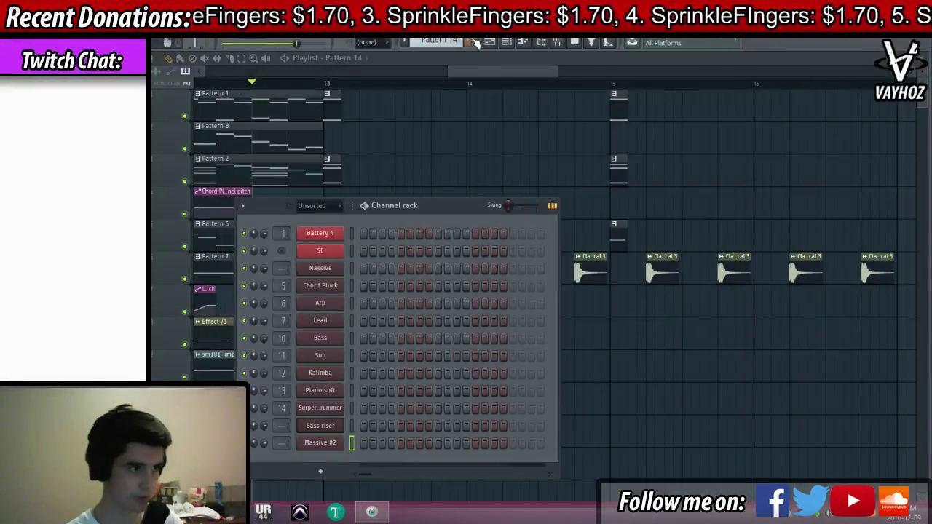
# Open the piano roll of Massive #2 in Pattern 14 and draw a one-beat C#4 note at the start of bar 1
pyautogui.click(469, 42)
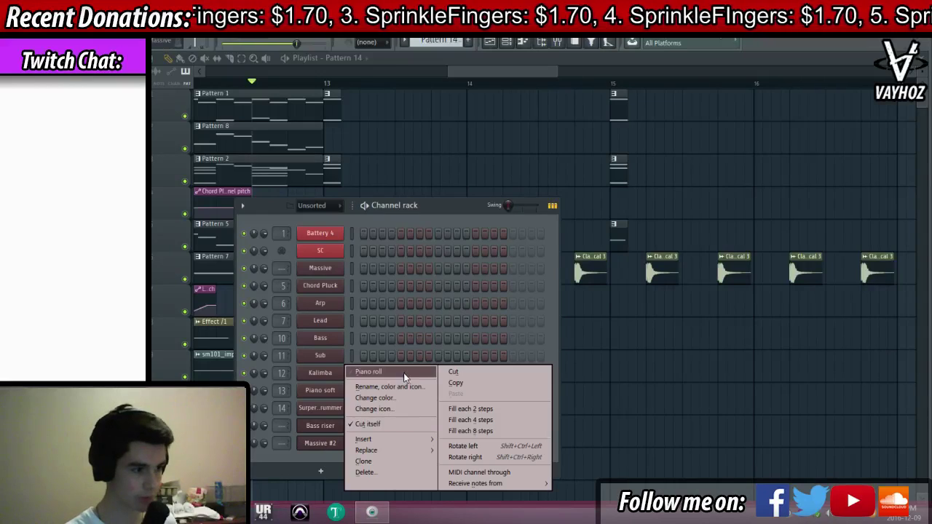
pyautogui.click(404, 373)
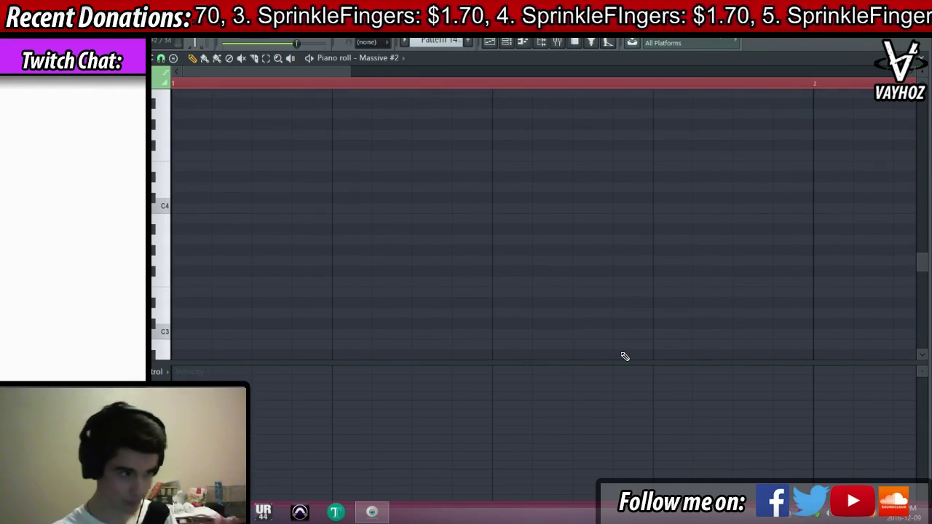
pyautogui.scroll(2, 263, 230)
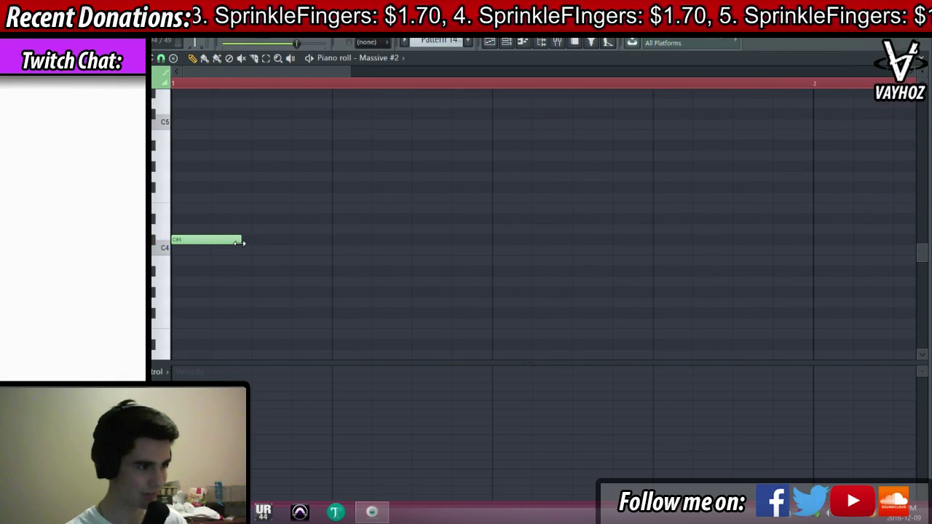
pyautogui.moveTo(323, 239); pyautogui.dragTo(321, 246)
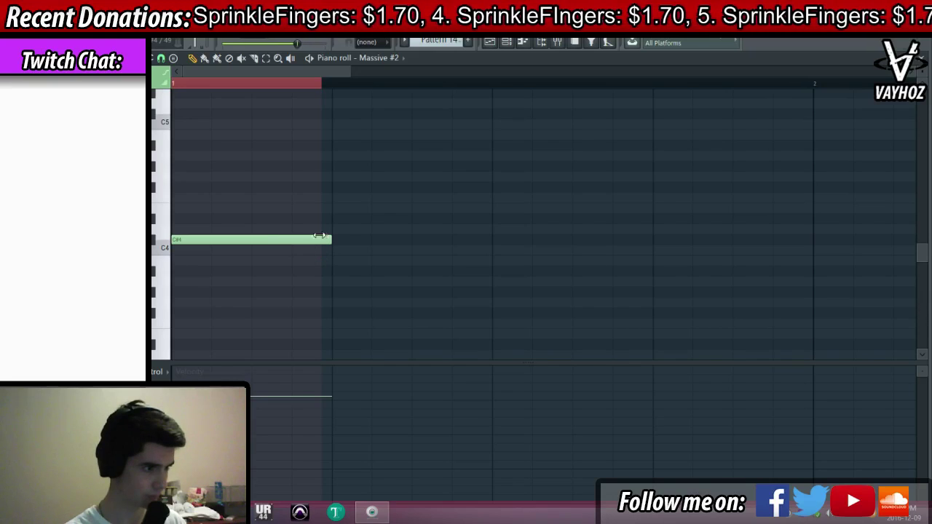
# Add a half-beat C#4 note on the off-beat of beat 2, removing the misplaced trial notes around it
pyautogui.press('F5')
pyautogui.press('space')
pyautogui.click(337, 310)
pyautogui.press('F7')
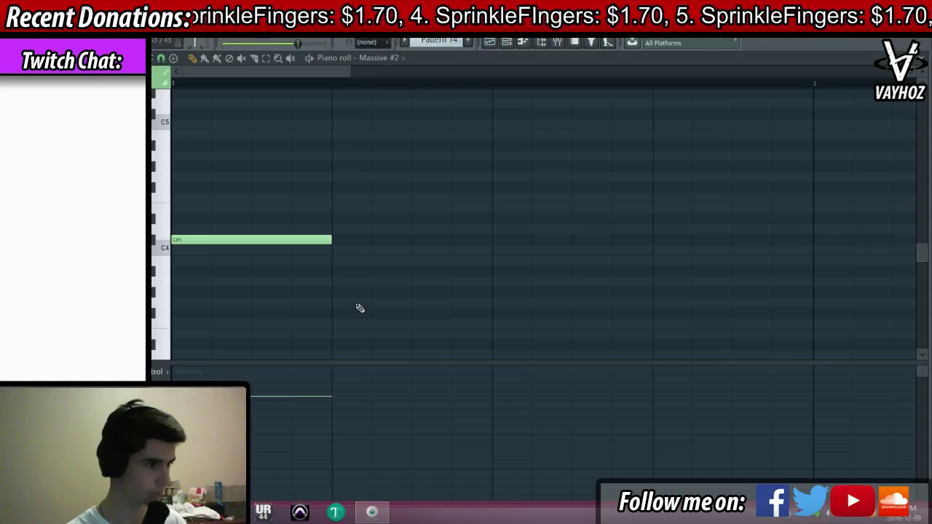
pyautogui.press('space')
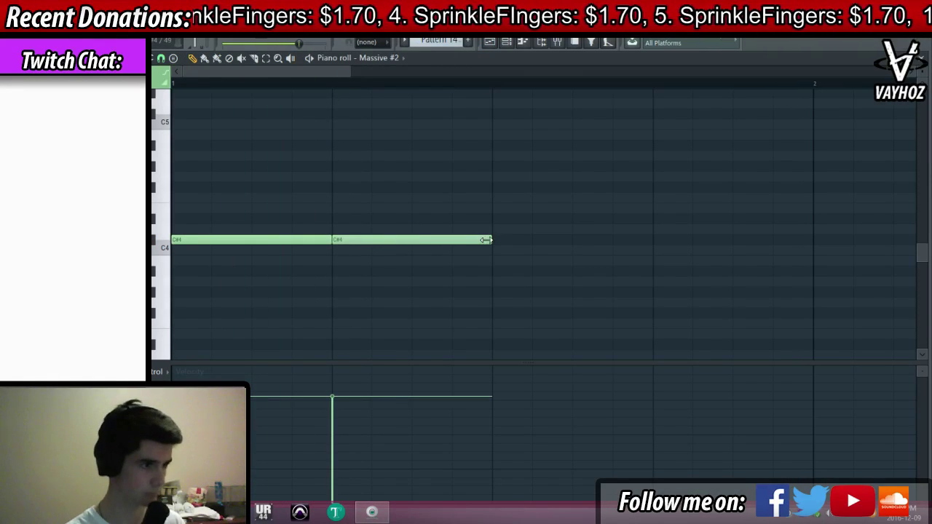
pyautogui.moveTo(487, 239); pyautogui.dragTo(367, 240)
pyautogui.press('space')
pyautogui.click(450, 239)
pyautogui.press('space')
pyautogui.rightClick(446, 239)
pyautogui.rightClick(366, 241)
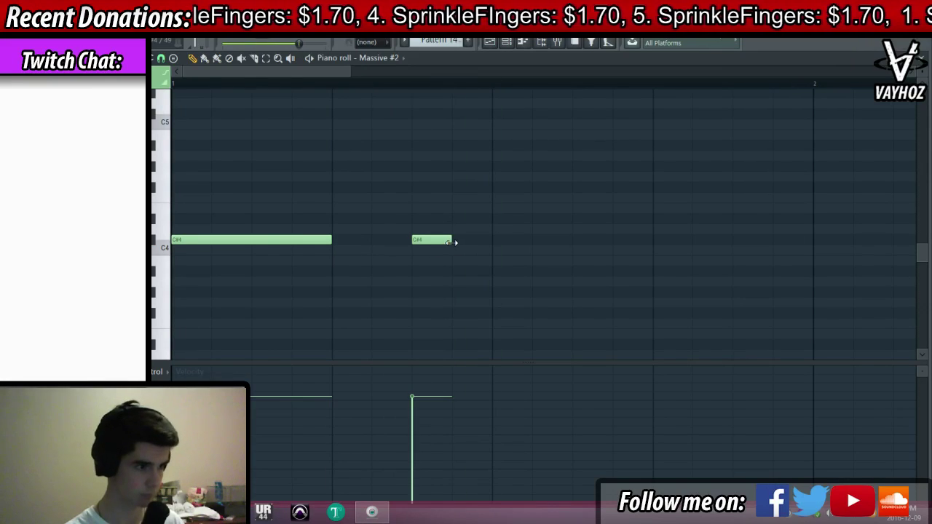
pyautogui.moveTo(451, 242); pyautogui.dragTo(492, 241)
# Add C#4 notes on beat 3 and its off-beat, trimming the repeated short notes to slightly under half a beat
pyautogui.press('space')
pyautogui.click(510, 241)
pyautogui.press('space')
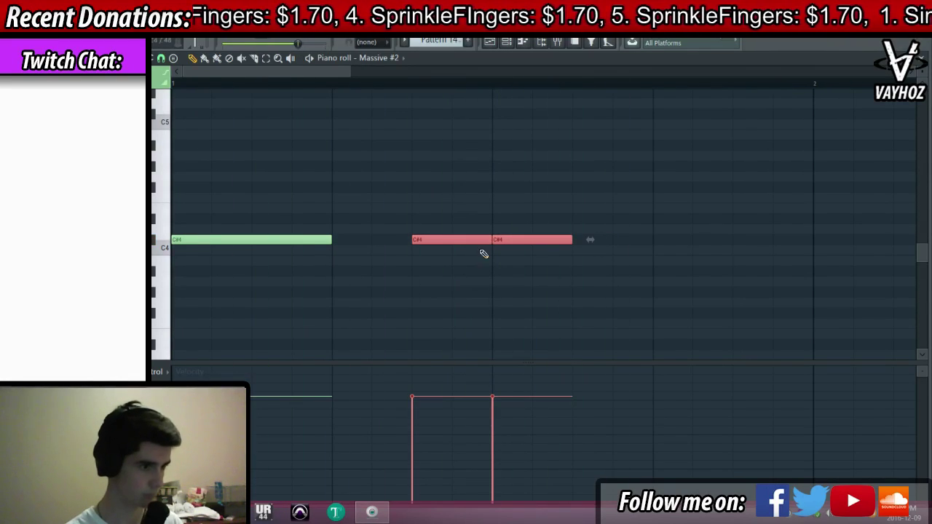
pyautogui.moveTo(571, 241); pyautogui.dragTo(561, 243)
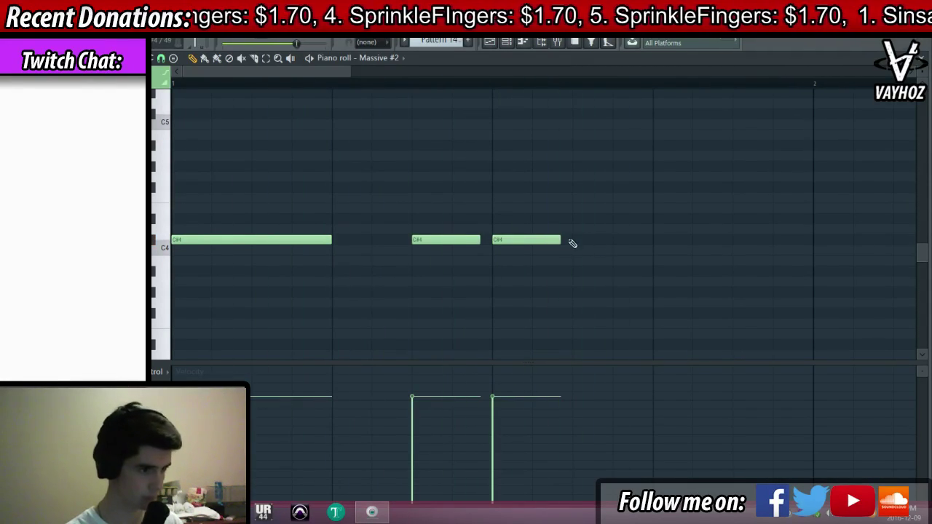
pyautogui.click(573, 243)
# Add a fourth short C#4 note on beat 4 and shorten all four repeated notes to about a third of a beat
pyautogui.press('F6')
pyautogui.click(319, 444)
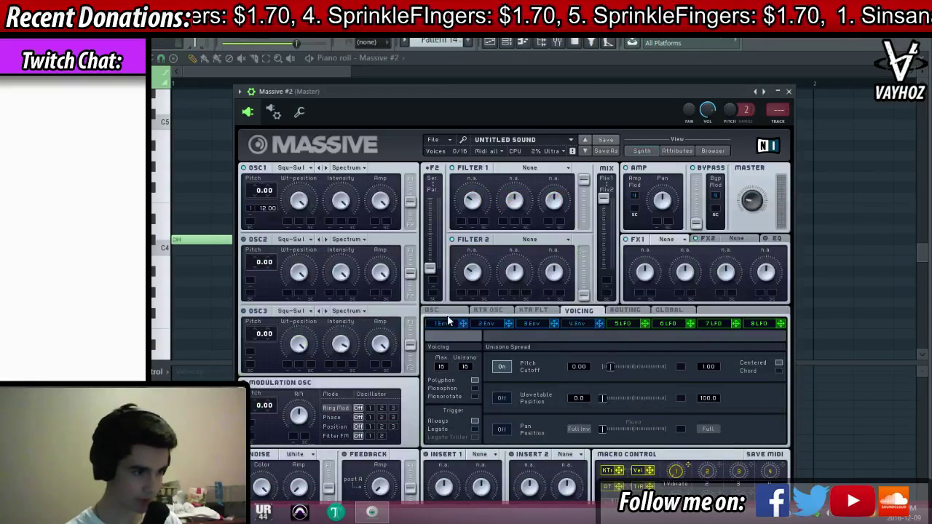
pyautogui.click(209, 189)
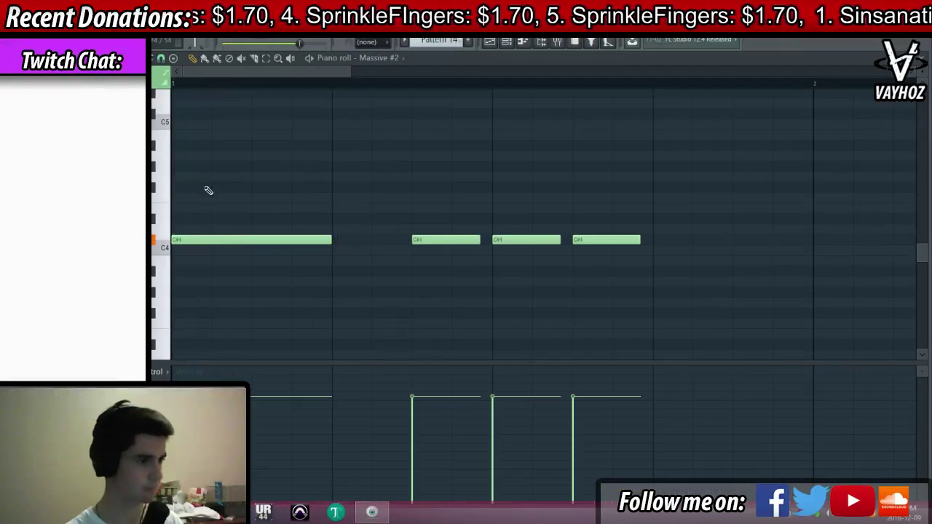
pyautogui.press('space')
pyautogui.click(668, 242)
pyautogui.press('space')
pyautogui.moveTo(753, 228); pyautogui.dragTo(461, 240)
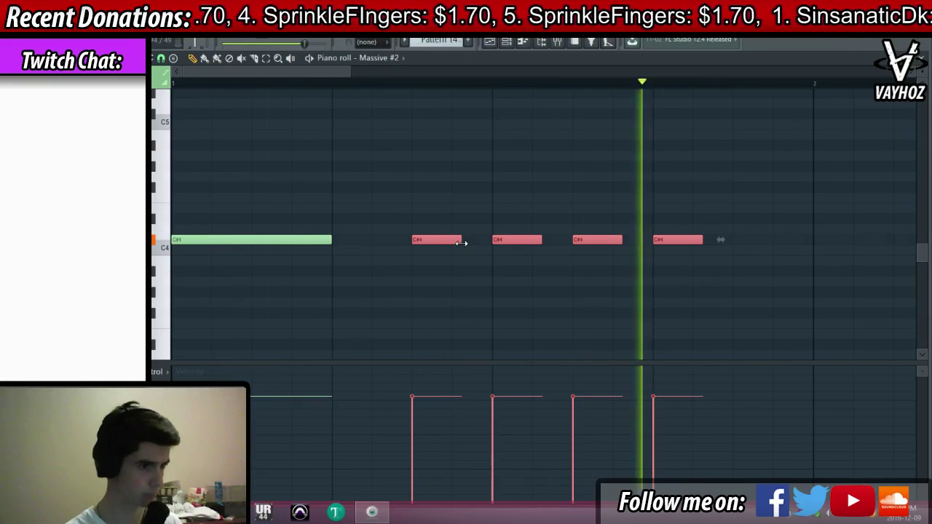
# Add a one-beat C#4 note on the off-beat of beat 4, extending into bar 2
pyautogui.click(658, 251)
pyautogui.click(749, 245)
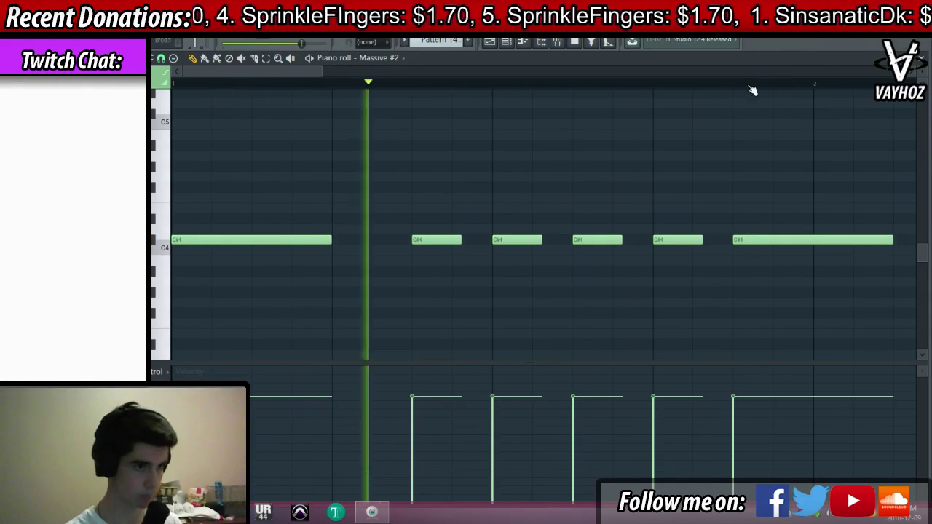
pyautogui.scroll(-4, 753, 87)
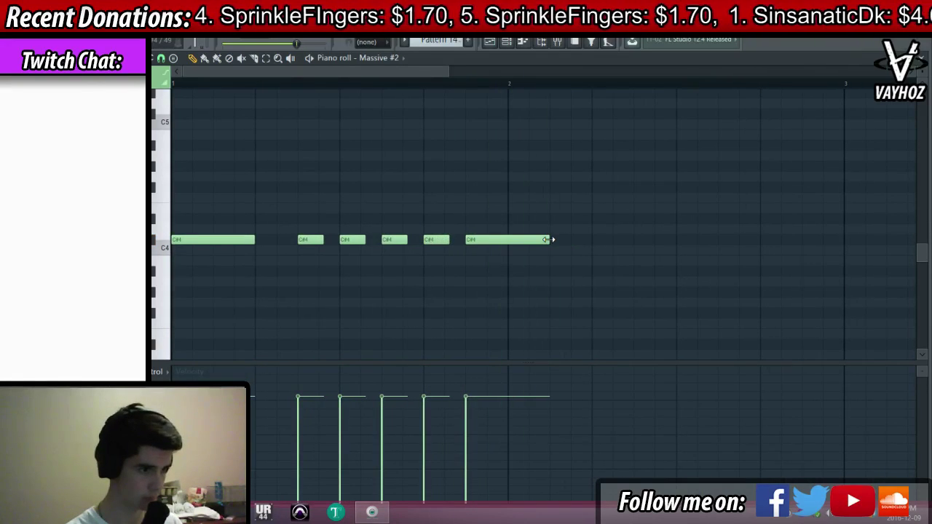
# Add a third-of-a-beat C#4 note in bar 2 directly after the one-beat note
pyautogui.press('space')
pyautogui.moveTo(551, 241); pyautogui.dragTo(513, 242)
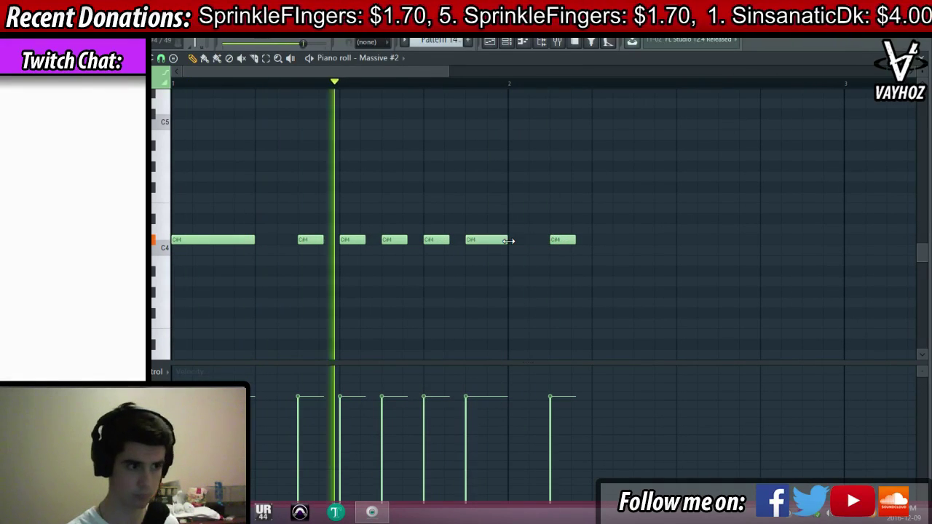
pyautogui.press('space')
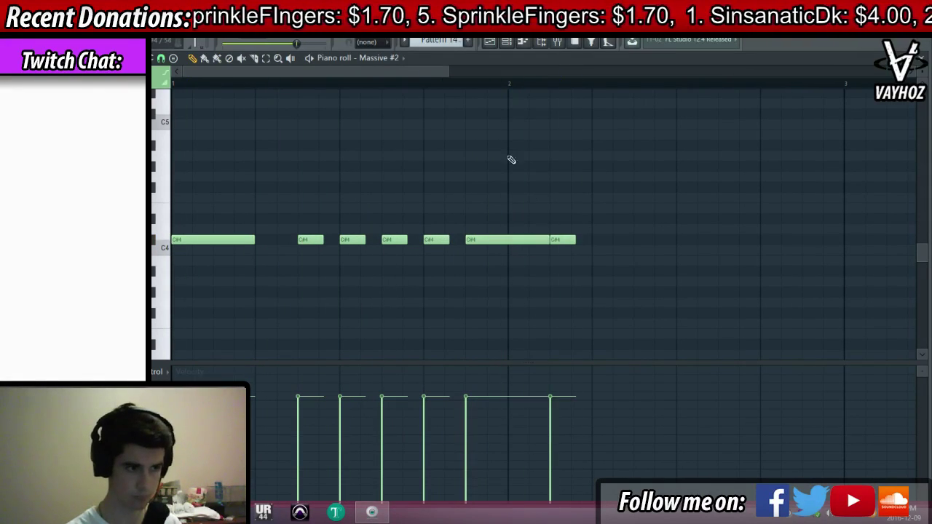
pyautogui.click(464, 73)
pyautogui.click(423, 83)
# Add short C#4 notes every half beat from beat 2 to beat 4 of bar 2, lengthening the last to fill the bar
pyautogui.press('space')
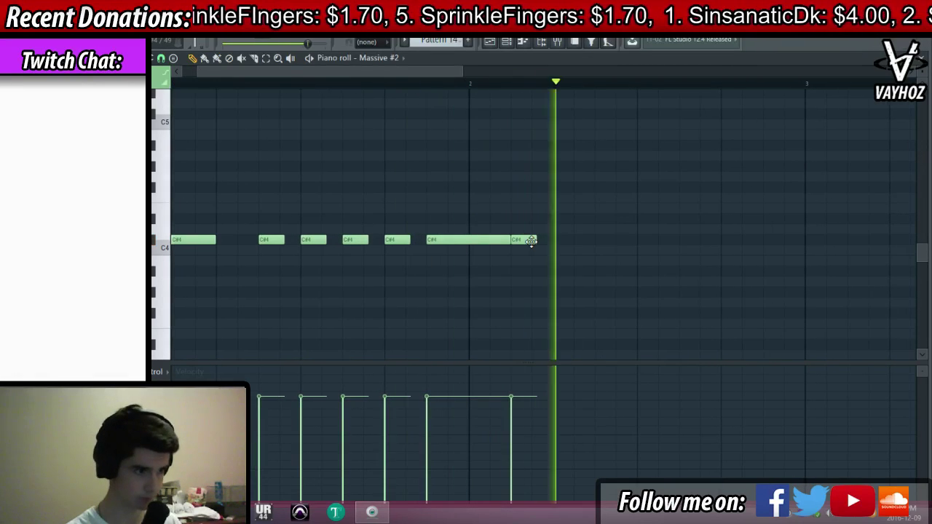
pyautogui.click(566, 241)
pyautogui.press('space')
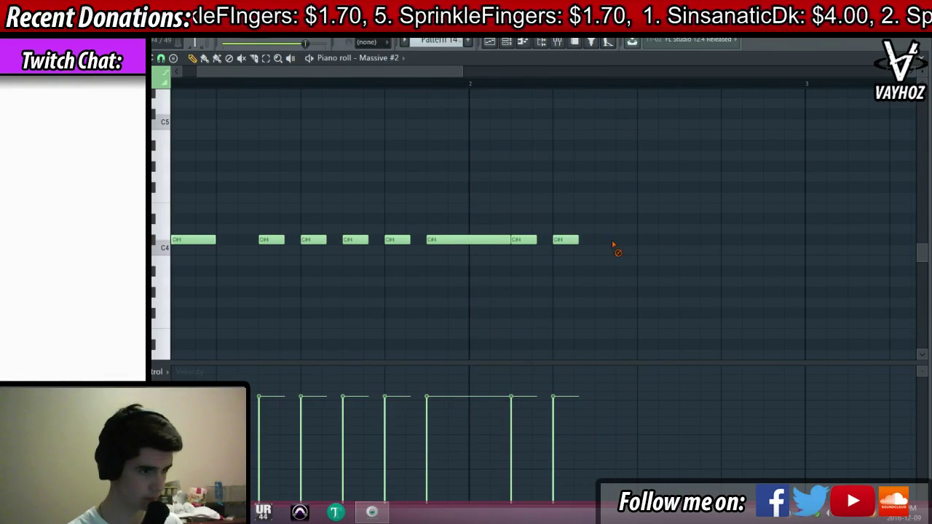
pyautogui.press('space')
pyautogui.click(608, 241)
pyautogui.click(650, 241)
pyautogui.click(692, 241)
pyautogui.click(728, 241)
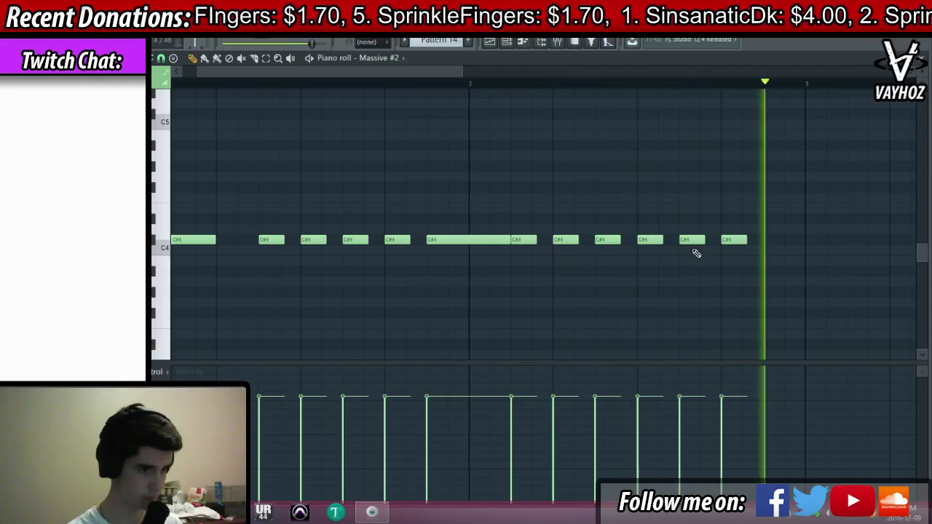
pyautogui.press('space')
pyautogui.press('space')
# Return to the playlist and channel rack, switch to a new empty pattern and stop playback
pyautogui.press('F5')
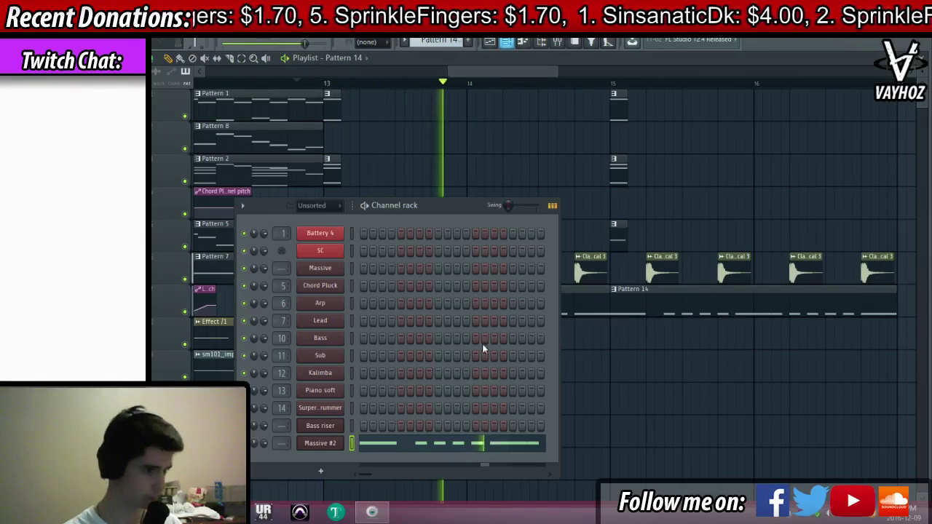
pyautogui.press('F6')
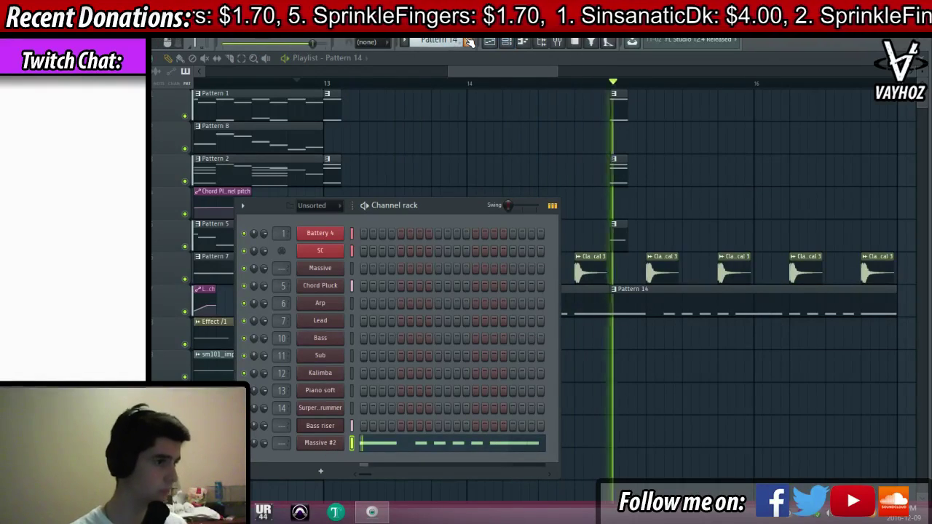
pyautogui.click(469, 42)
pyautogui.press('space')
# Rename the Massive #2 channel to Lazer and route it to mixer track 15
pyautogui.click(326, 444)
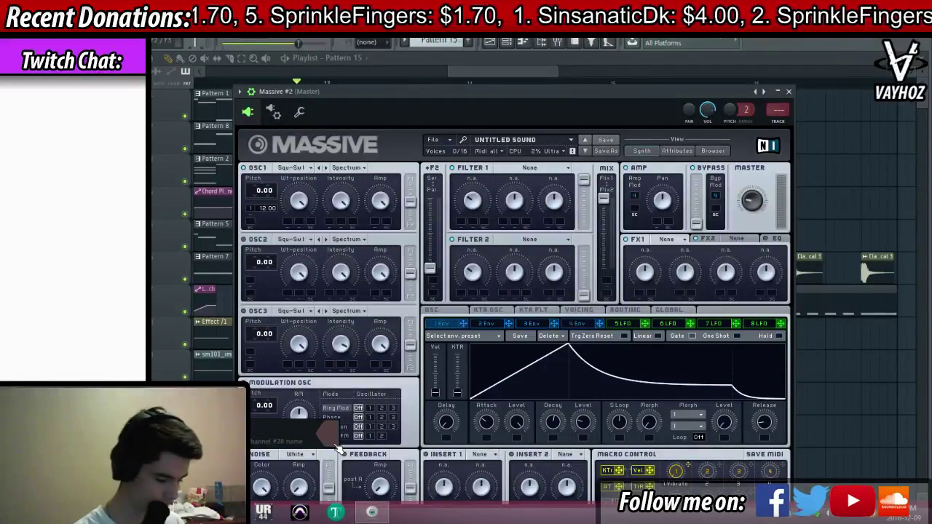
pyautogui.press('Return')
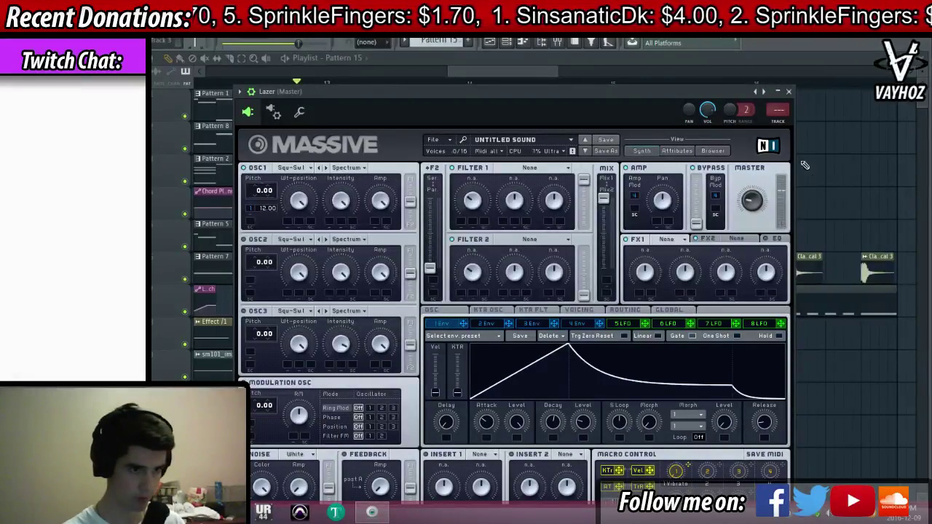
pyautogui.hotkey('ctrl', 'l')
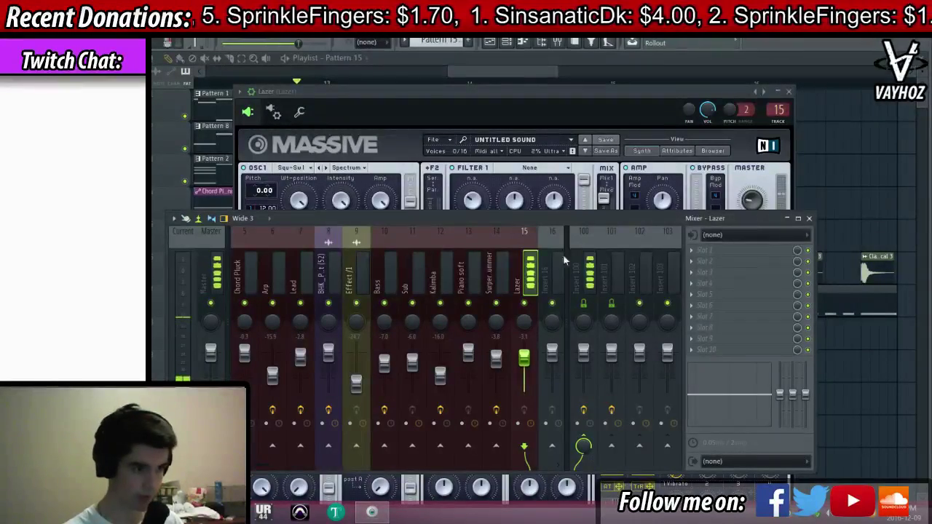
# Enable the unison Pan Position spread in Lazer's Massive and load a low-mix Reverb in FX2
pyautogui.click(577, 203)
pyautogui.click(578, 311)
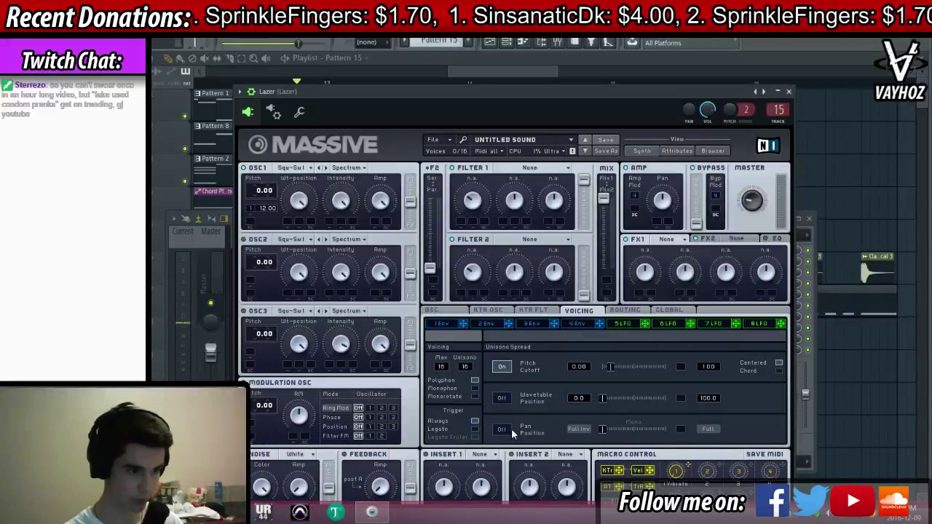
pyautogui.click(766, 242)
pyautogui.click(742, 313)
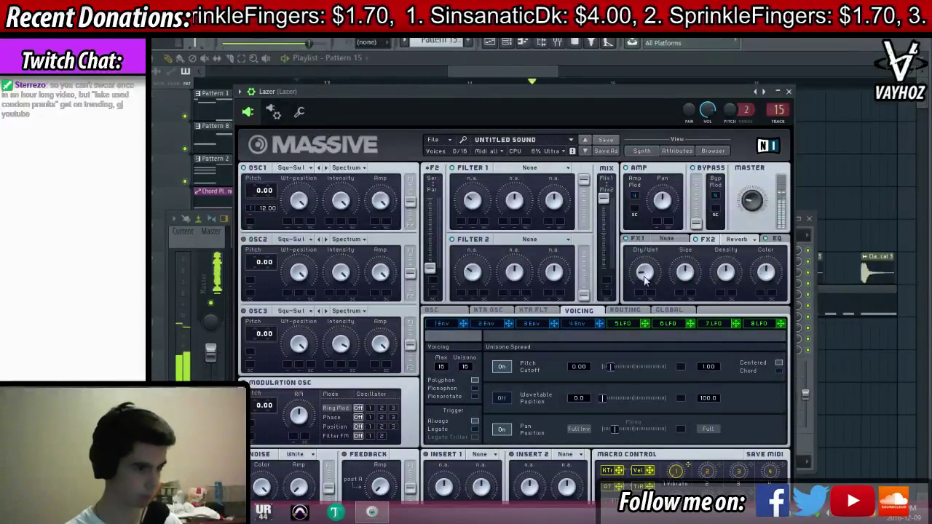
pyautogui.press('Escape')
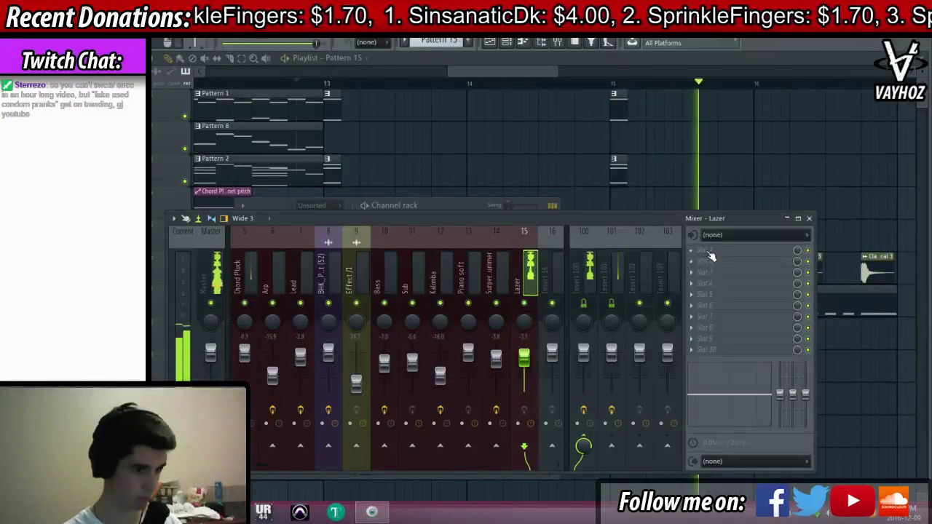
# Load the OTT compressor into the first effect slot of the Lazer mixer track
pyautogui.click(710, 255)
pyautogui.click(631, 408)
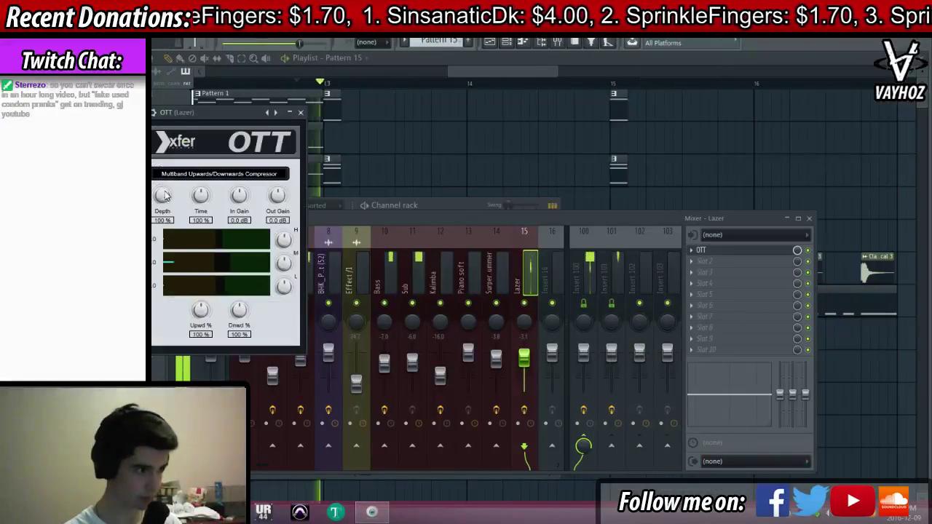
pyautogui.press('Escape')
pyautogui.press('Escape')
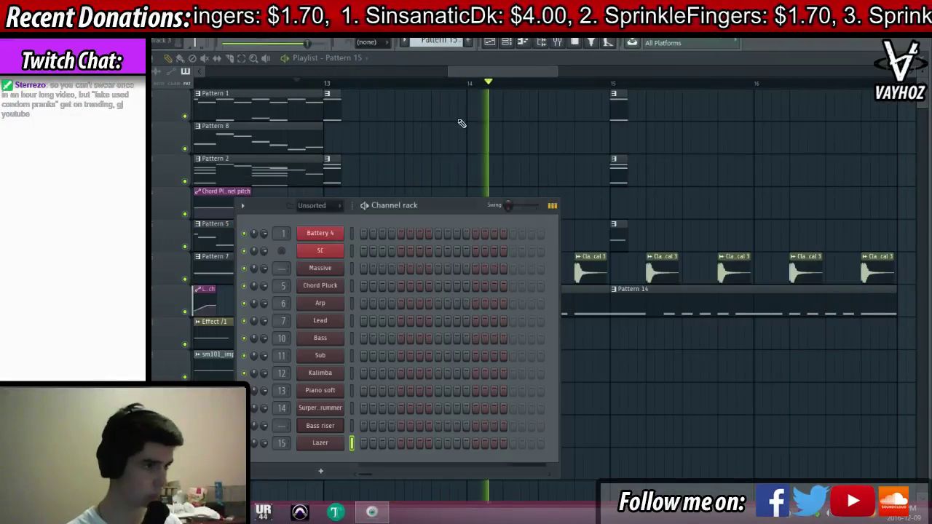
pyautogui.press('space')
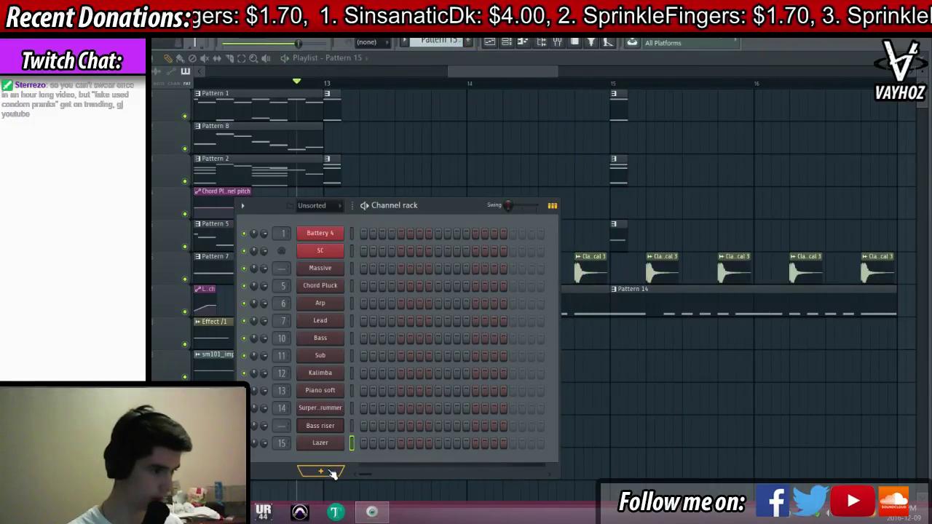
# Place a copy of the intro's Pattern 11 at bar 17, on the track below Pattern 14
pyautogui.moveTo(472, 157); pyautogui.dragTo(603, 108)
pyautogui.scroll(-5, 604, 108)
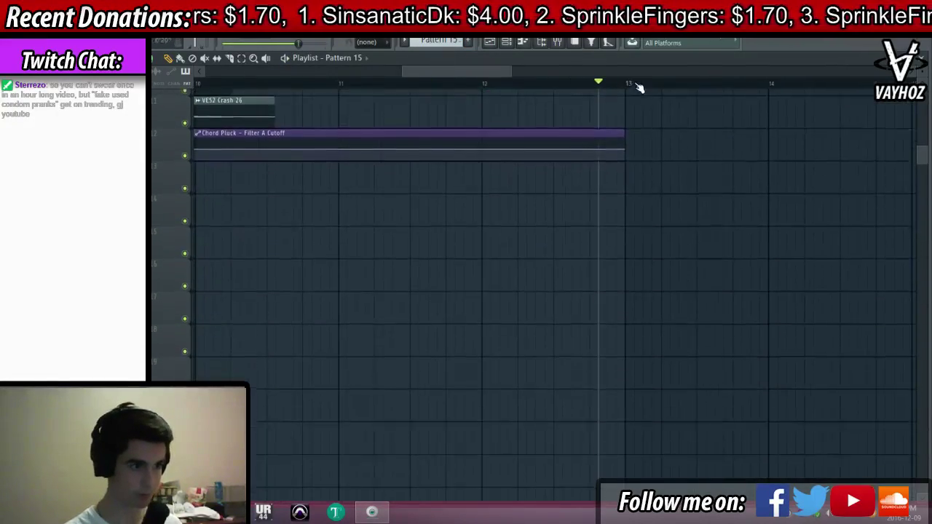
pyautogui.scroll(-4, 639, 87)
pyautogui.scroll(-2, 639, 87)
pyautogui.scroll(4, 474, 269)
pyautogui.click(220, 243)
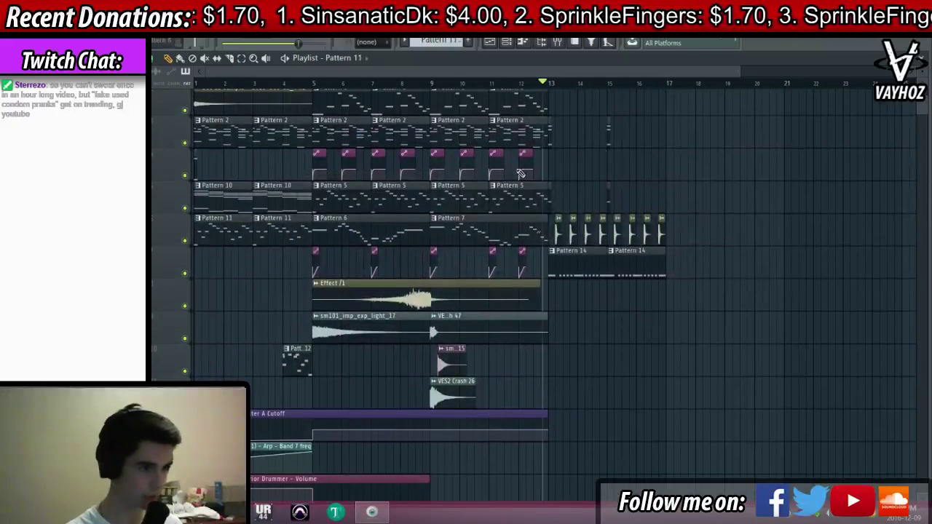
pyautogui.scroll(3, 631, 89)
pyautogui.scroll(3, 631, 89)
pyautogui.click(784, 290)
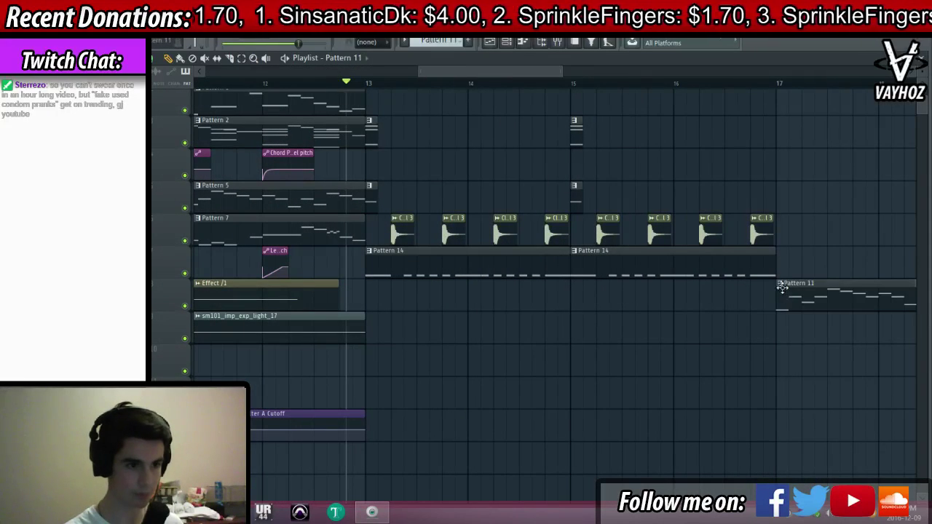
# Make the clip at bar 17 a unique pattern and play the song from bar 17
pyautogui.click(780, 284)
pyautogui.click(806, 360)
pyautogui.click(779, 80)
pyautogui.press('space')
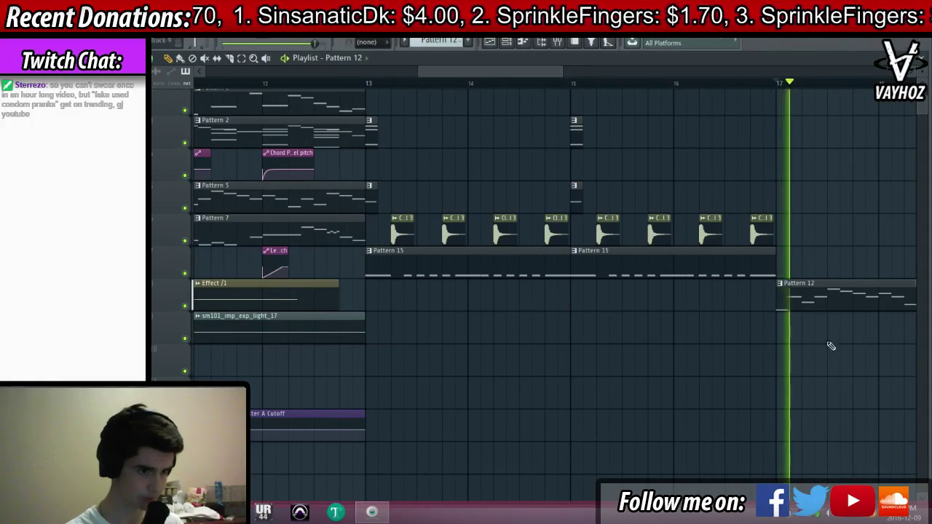
# Rework the start of the Arp notes in Pattern 12 into a rising half-beat-step run of C4, D#4, F4 and G4
pyautogui.press('F7')
pyautogui.scroll(3, 316, 241)
pyautogui.moveTo(249, 346); pyautogui.dragTo(233, 312)
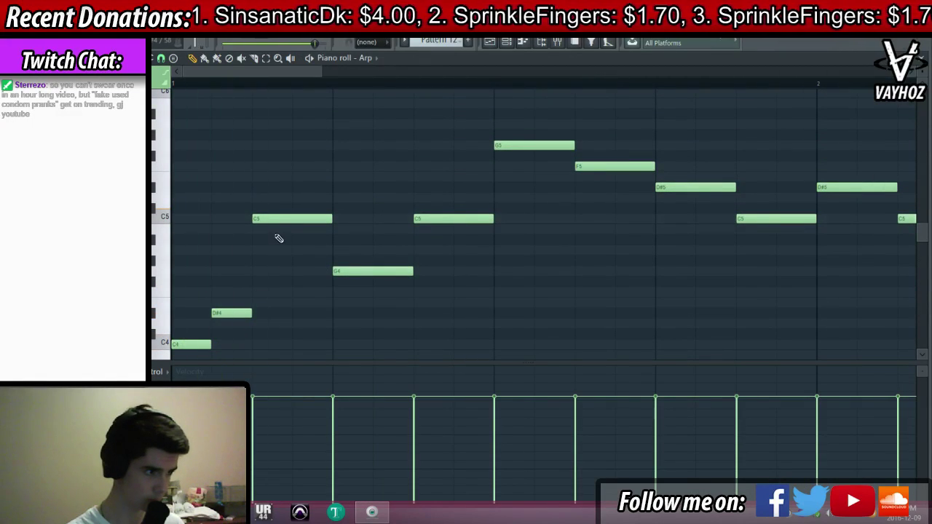
pyautogui.rightClick(267, 219)
pyautogui.moveTo(265, 271); pyautogui.dragTo(263, 295)
pyautogui.click(313, 259)
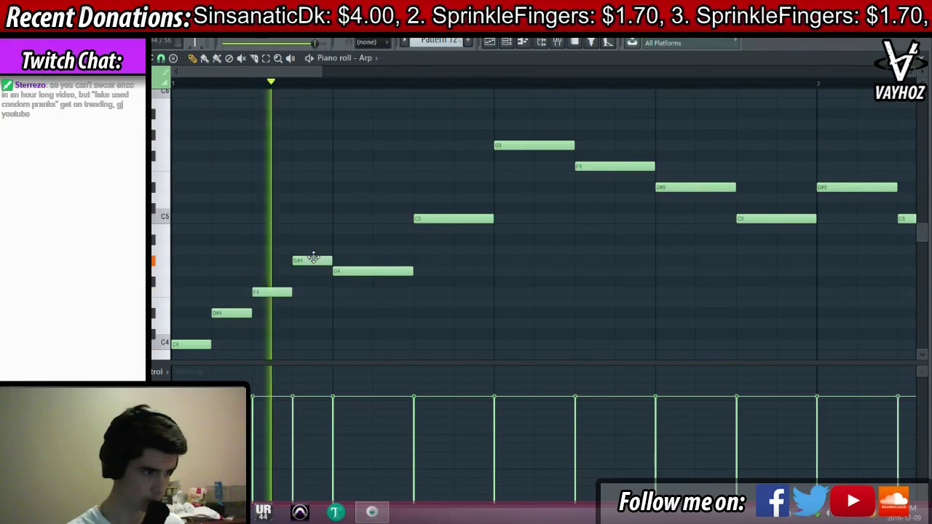
pyautogui.rightClick(335, 270)
pyautogui.moveTo(314, 261); pyautogui.dragTo(314, 272)
# Delete all the original Arp notes that follow the four-note run
pyautogui.rightClick(523, 146)
pyautogui.rightClick(467, 218)
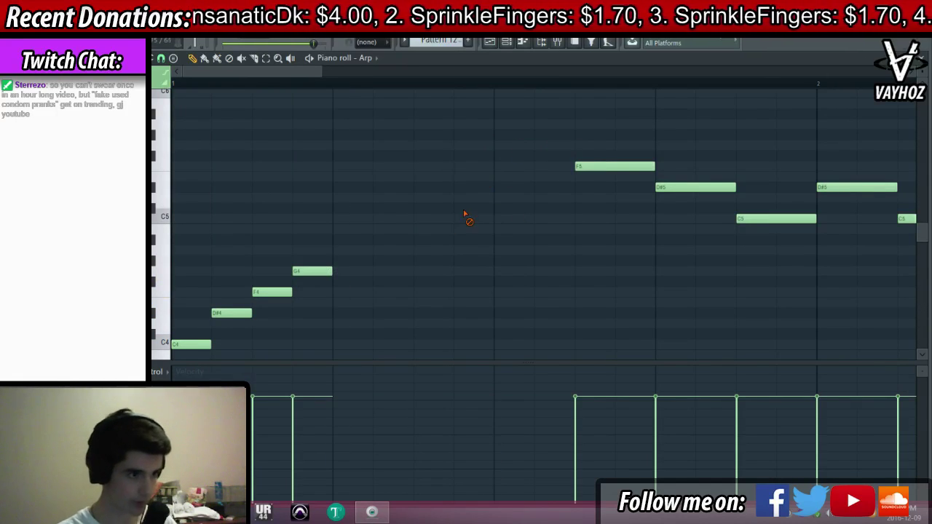
pyautogui.rightClick(612, 166)
pyautogui.press('space')
pyautogui.scroll(-3, 640, 95)
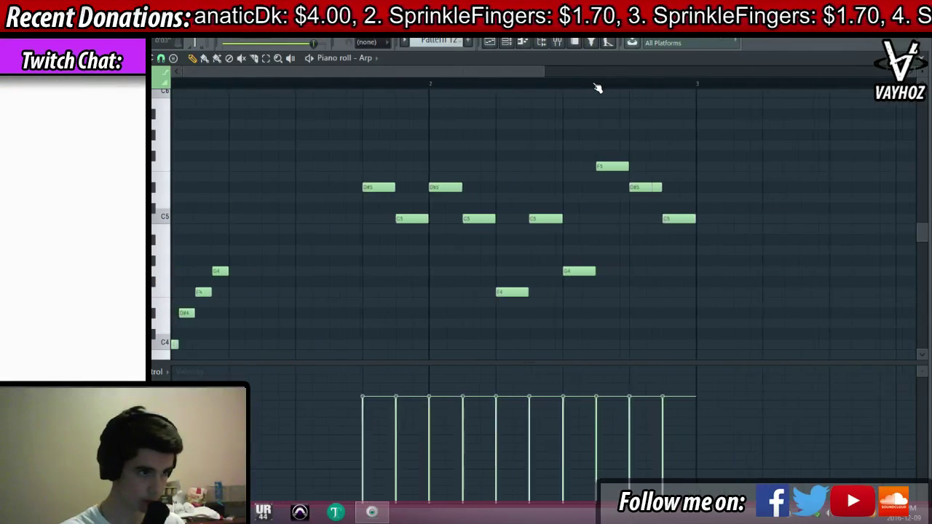
pyautogui.moveTo(684, 121); pyautogui.dragTo(333, 322)
pyautogui.press('Delete')
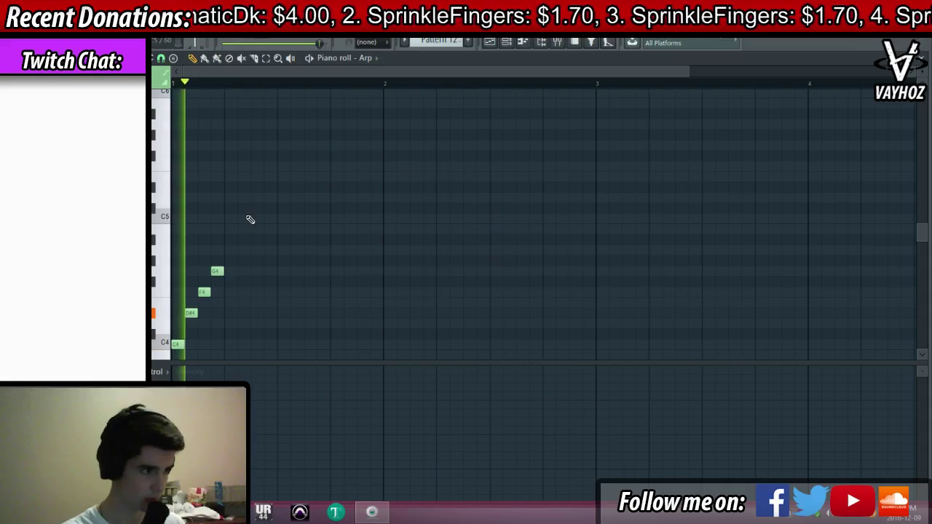
# Extend the run with a copy one octave higher, C5 to G5, and repeat the eight notes in the second half of bar 1
pyautogui.moveTo(173, 343); pyautogui.dragTo(244, 220)
pyautogui.hotkey('ctrl', 'b')
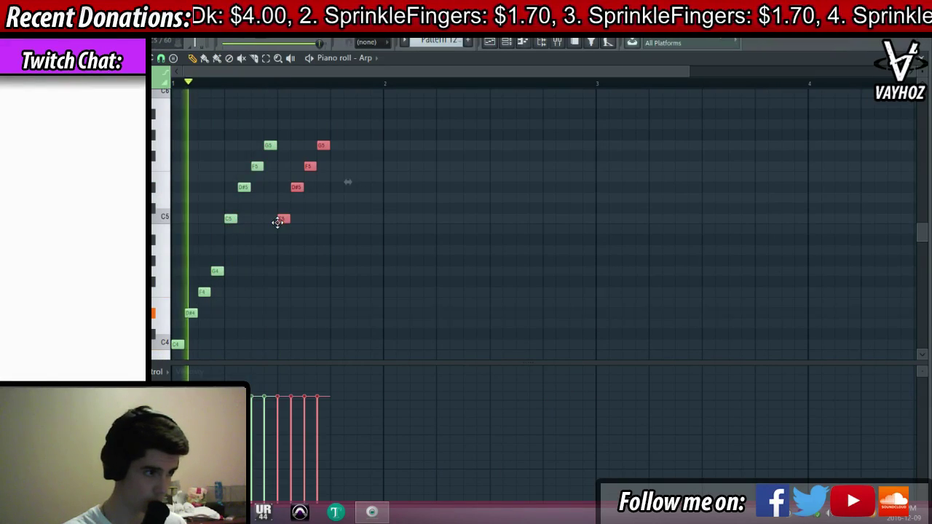
pyautogui.hotkey('ctrl', 'd')
pyautogui.moveTo(350, 142); pyautogui.dragTo(281, 233)
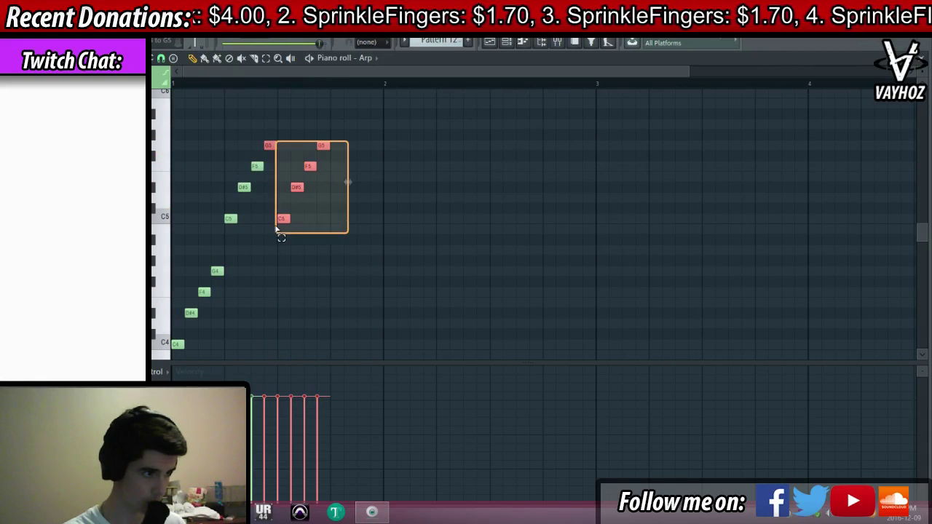
pyautogui.press('Delete')
pyautogui.hotkey('ctrl', 'a')
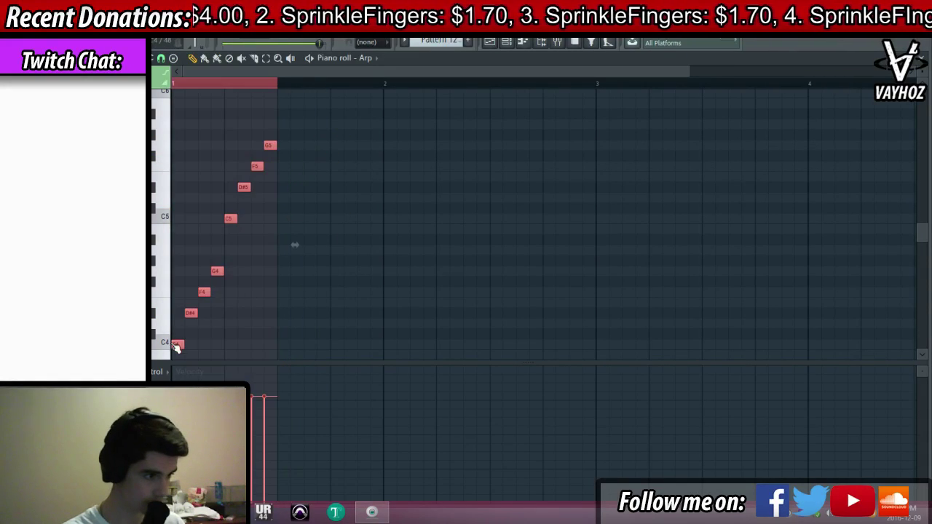
pyautogui.moveTo(175, 346); pyautogui.dragTo(278, 345)
# Move the Pattern 12 clip to bar 13 in the playlist and repeat it every bar through bar 16
pyautogui.press('F5')
pyautogui.press('space')
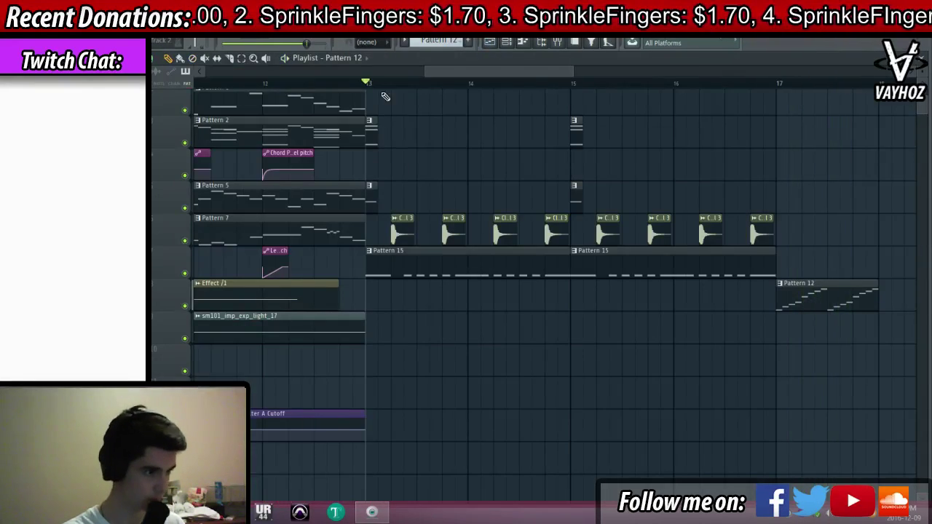
pyautogui.moveTo(790, 299); pyautogui.dragTo(378, 306)
pyautogui.hotkey('ctrl', 'b')
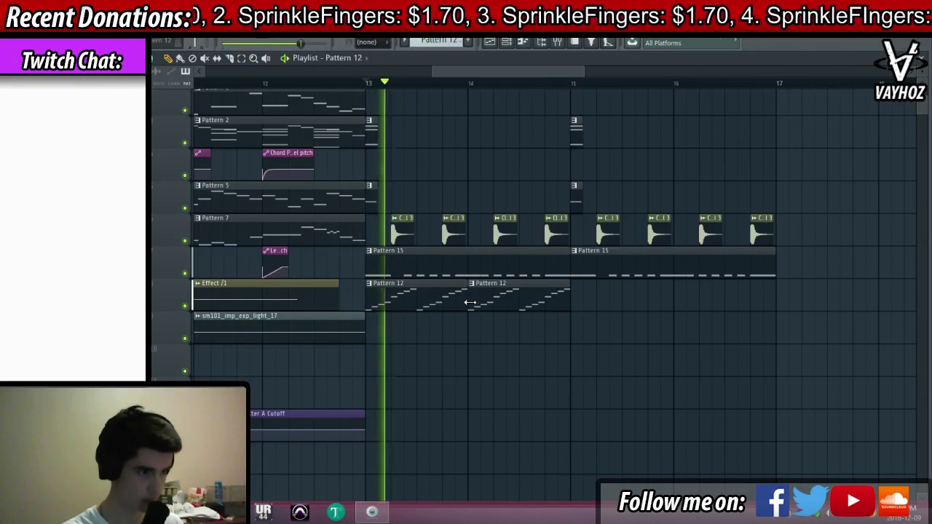
pyautogui.click(576, 307)
pyautogui.click(675, 303)
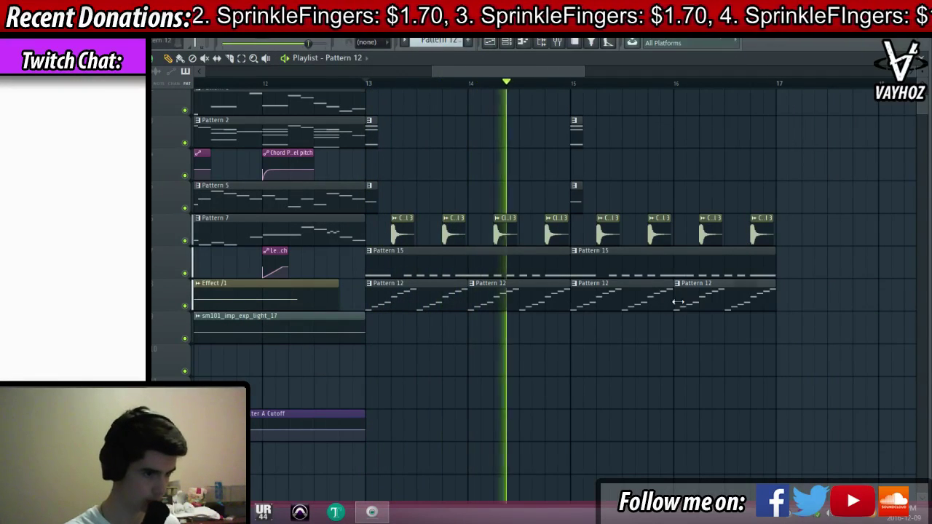
# Copy the four Pattern 12 clips from bars 13–16 to bars 17–20
pyautogui.moveTo(730, 354); pyautogui.dragTo(655, 355)
pyautogui.moveTo(643, 364); pyautogui.dragTo(264, 348)
pyautogui.moveTo(266, 345); pyautogui.dragTo(676, 350)
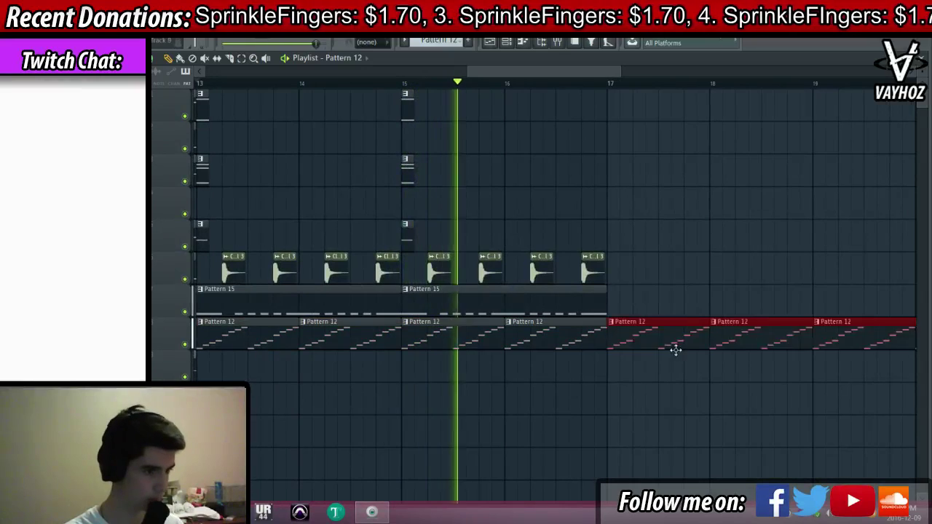
pyautogui.moveTo(576, 72); pyautogui.dragTo(589, 66)
pyautogui.scroll(-1, 599, 95)
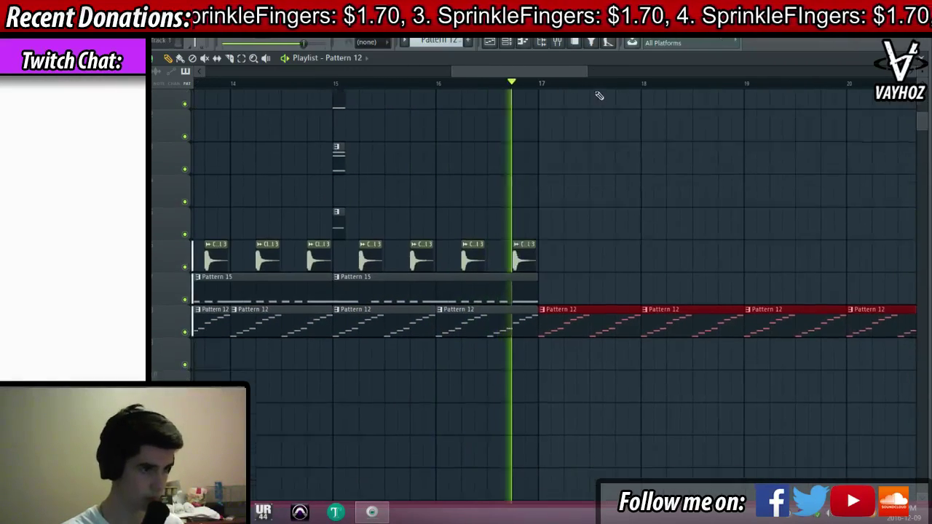
pyautogui.scroll(-5, 600, 96)
pyautogui.press('space')
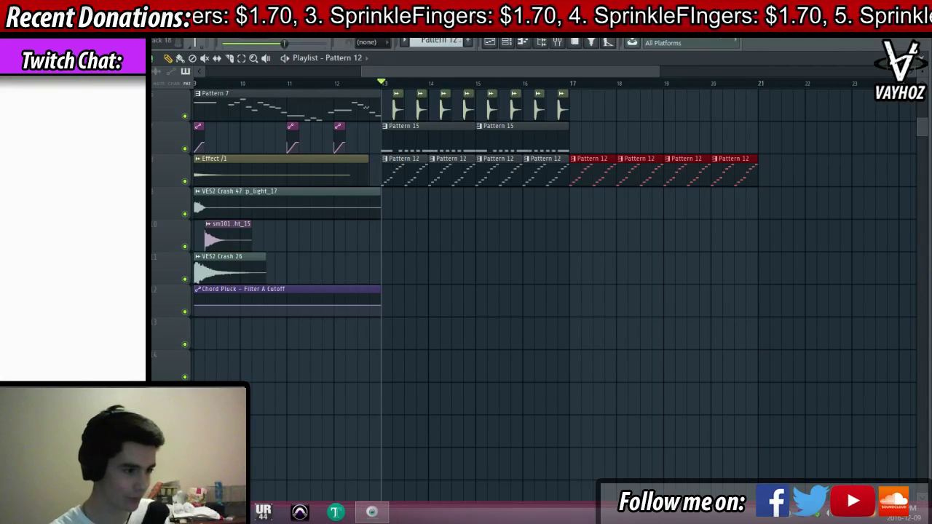
pyautogui.hscroll(-1, 509, 225)
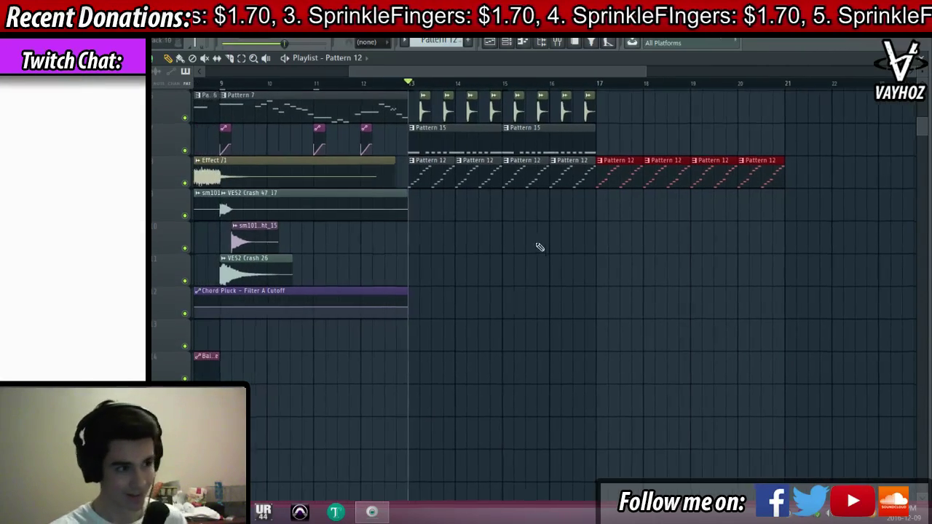
# Delete the copied Pattern 12 clips in bars 17–20 of the playlist
pyautogui.keyDown('ctrl'); pyautogui.click(590, 89); pyautogui.keyUp('ctrl')
pyautogui.scroll(4, 591, 98)
pyautogui.rightClick(629, 313)
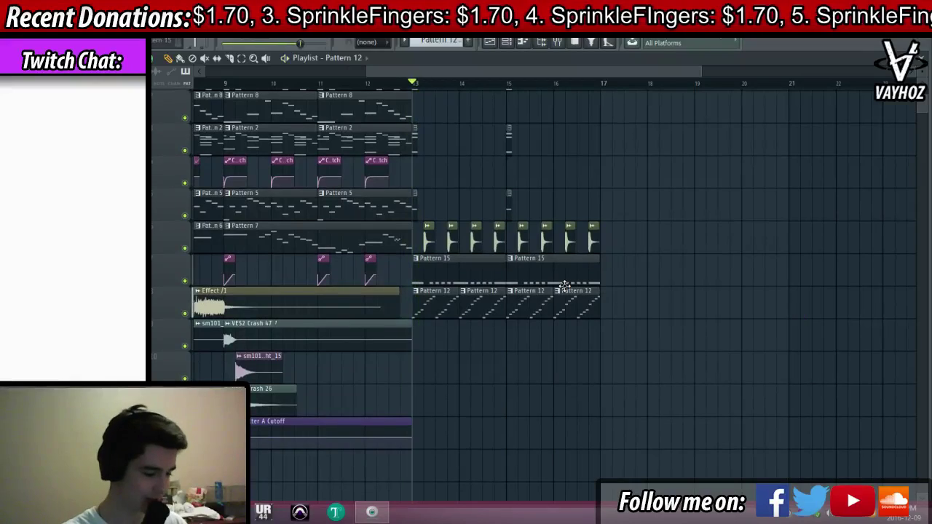
# Audition the Bass riser channel and play the arrangement from bar 13
pyautogui.scroll(2, 542, 167)
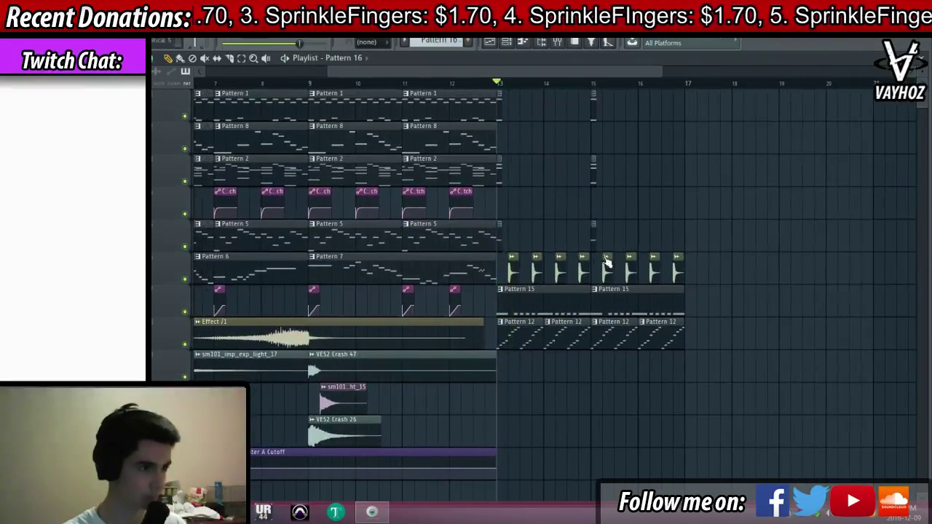
pyautogui.press('space')
pyautogui.press('F6')
pyautogui.press('space')
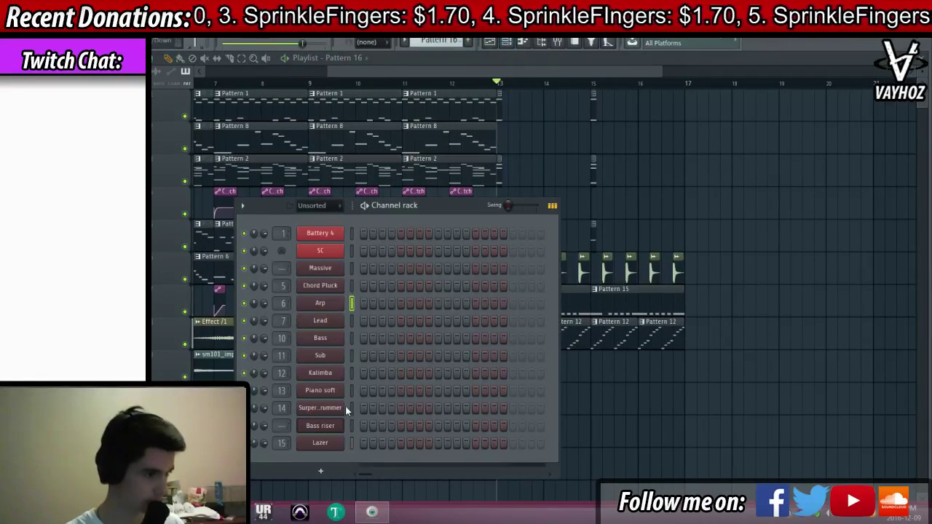
pyautogui.click(352, 425)
pyautogui.press('space')
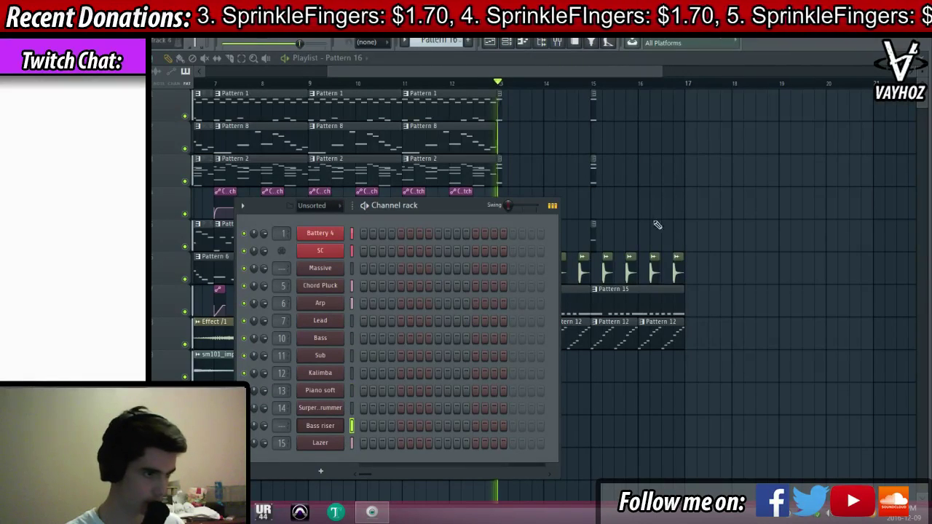
# Delete the short Pattern 5 clips at bars 13 and 15 in the playlist
pyautogui.press('F6')
pyautogui.press('space')
pyautogui.rightClick(497, 243)
pyautogui.hotkey('ctrl', 'z')
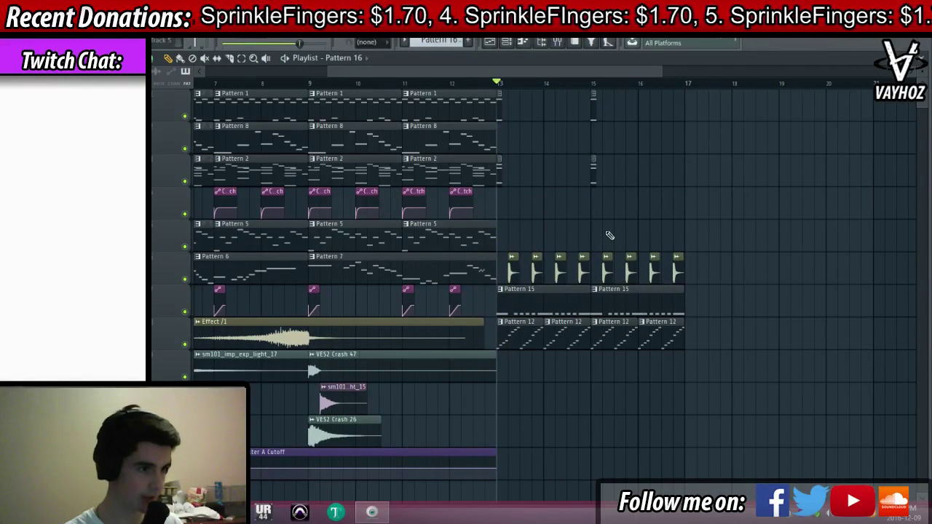
# Delete the Bass riser channel from the channel rack
pyautogui.press('F6')
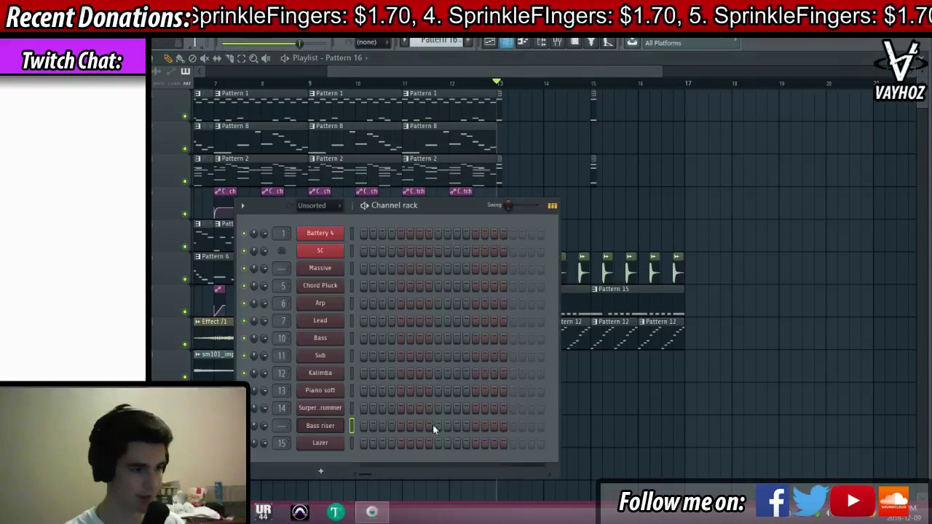
pyautogui.rightClick(339, 426)
pyautogui.click(370, 448)
pyautogui.click(525, 287)
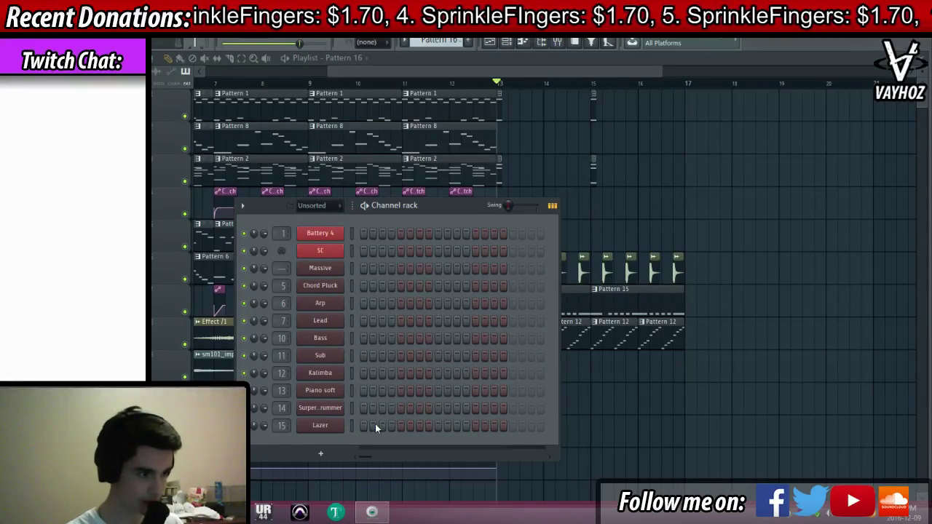
# Add a new Serum instrument channel and reposition its window so the whole synth is in view
pyautogui.click(320, 471)
pyautogui.click(437, 157)
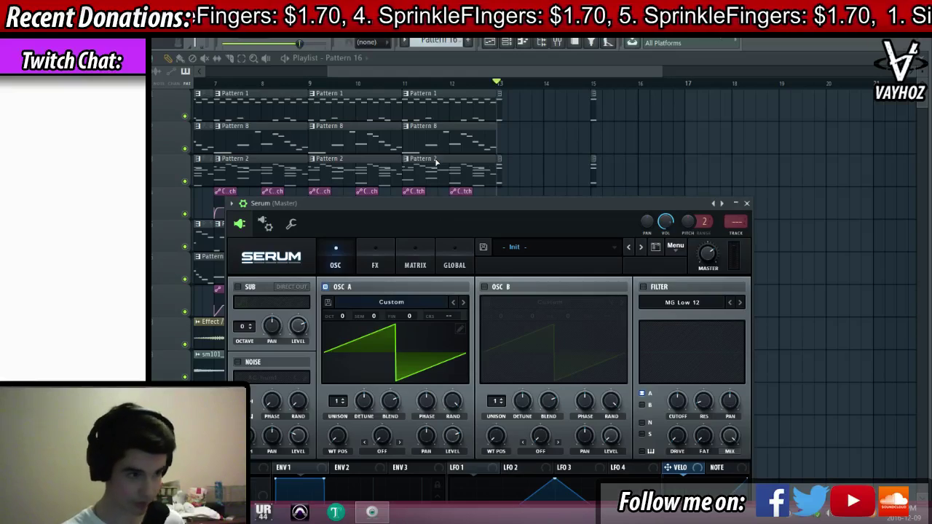
pyautogui.moveTo(575, 203); pyautogui.dragTo(556, 90)
# Load the Basic Shapes wavetable into Serum's oscillator A
pyautogui.click(369, 189)
pyautogui.moveTo(343, 203)
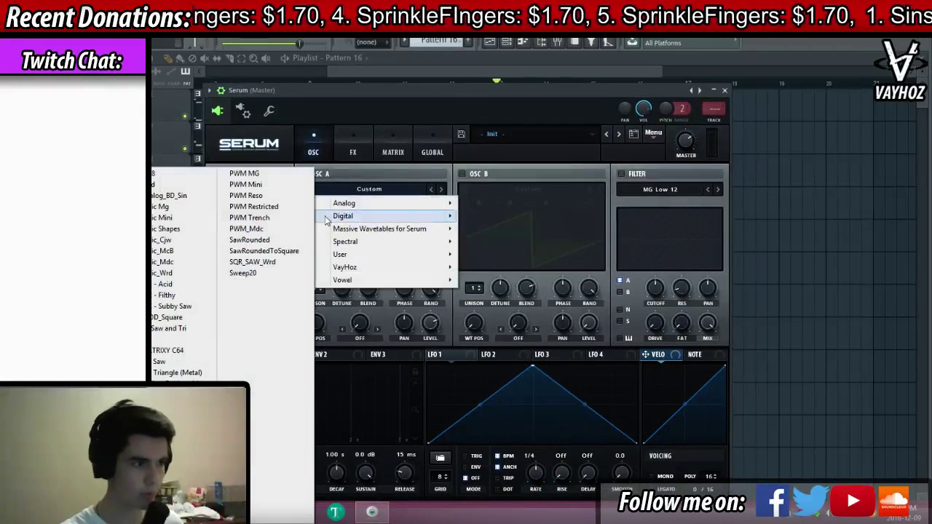
pyautogui.click(171, 229)
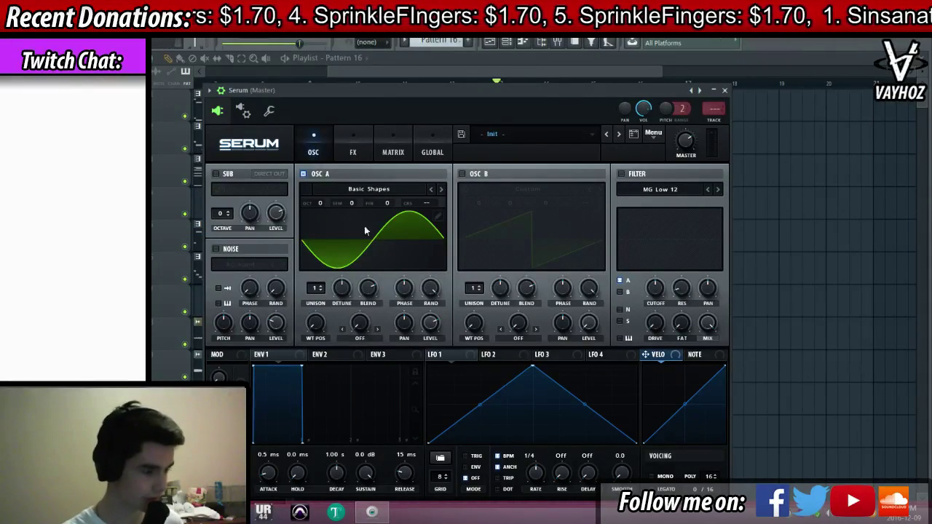
# Browse the saved Serum preset files and load the robot penguin preset
pyautogui.click(653, 133)
pyautogui.click(682, 182)
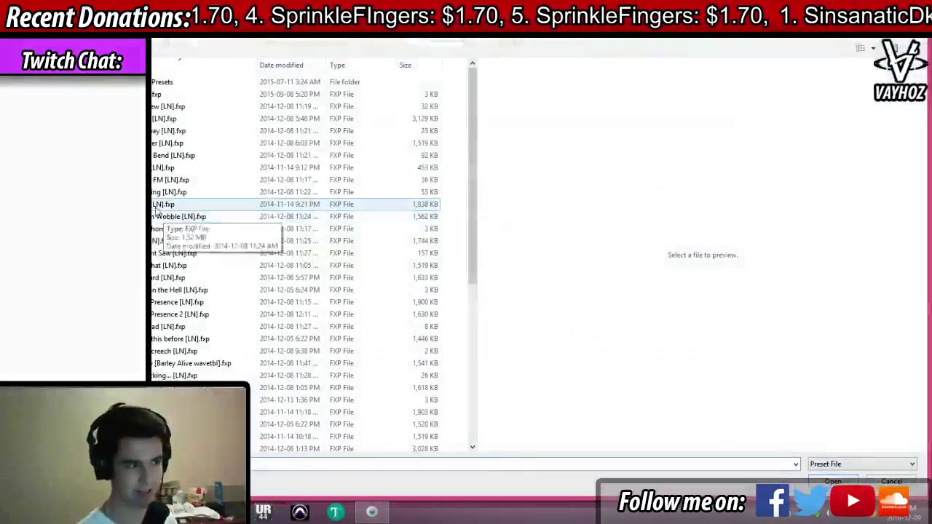
pyautogui.scroll(-1, 233, 172)
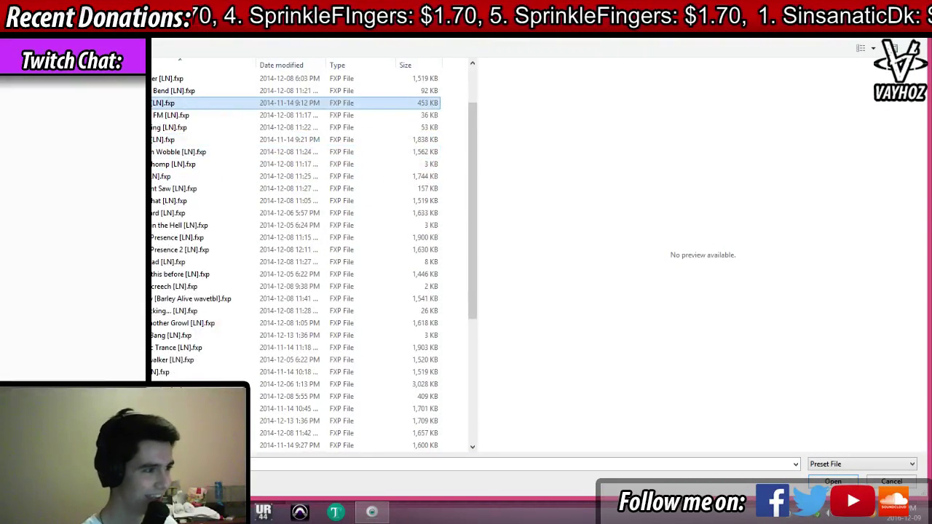
pyautogui.click(66, 168)
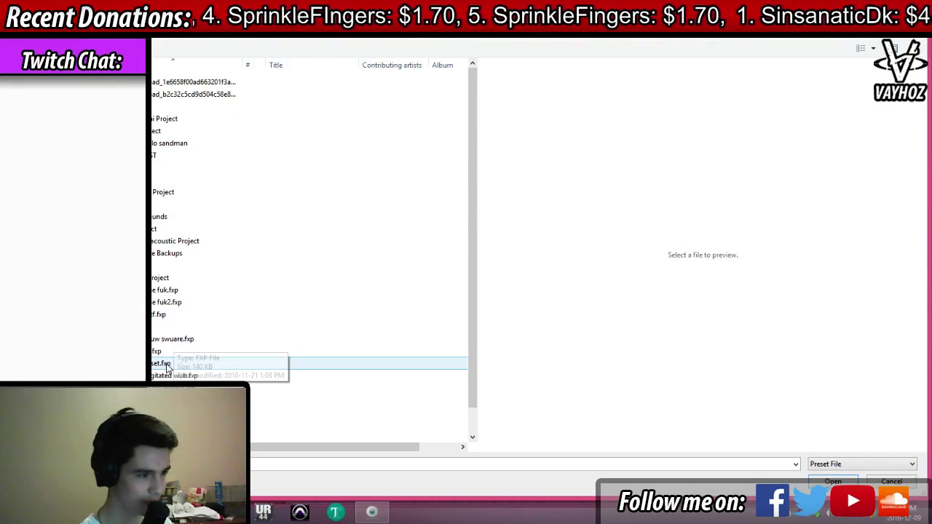
pyautogui.click(187, 353)
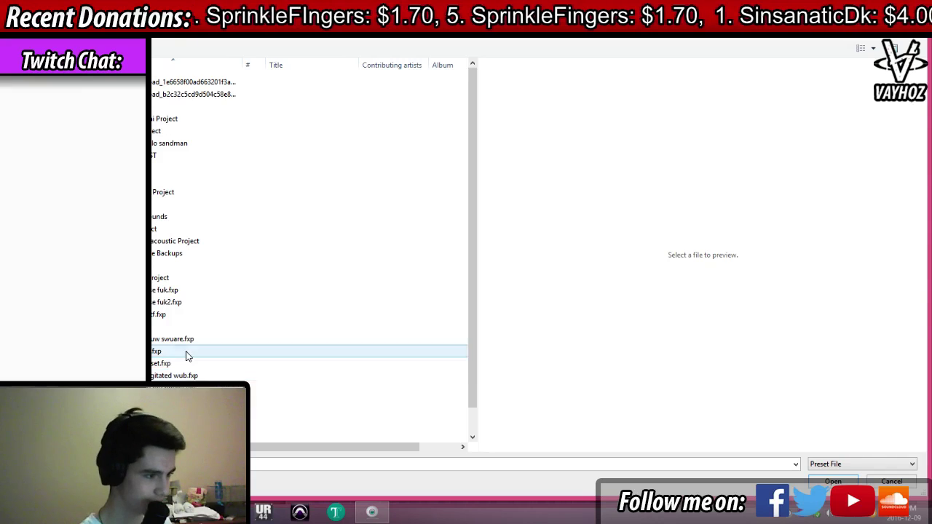
pyautogui.scroll(-1, 188, 354)
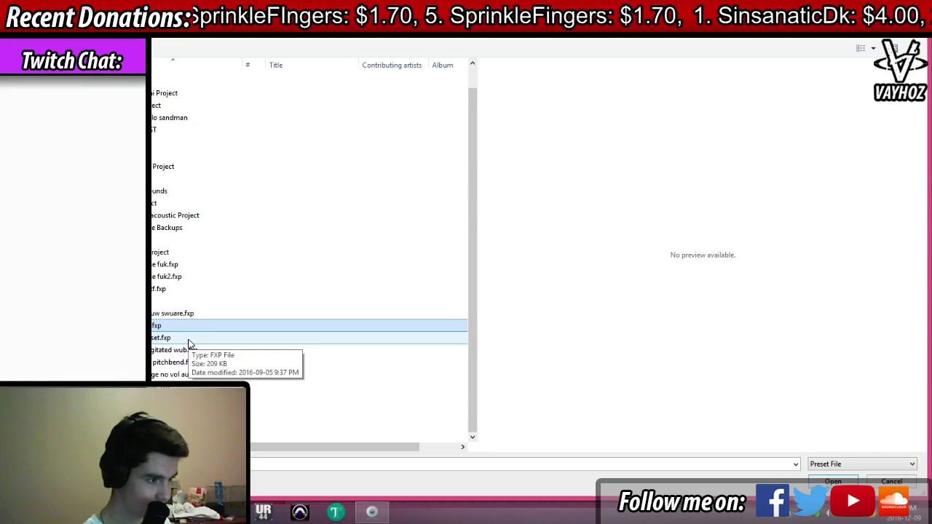
pyautogui.doubleClick(190, 398)
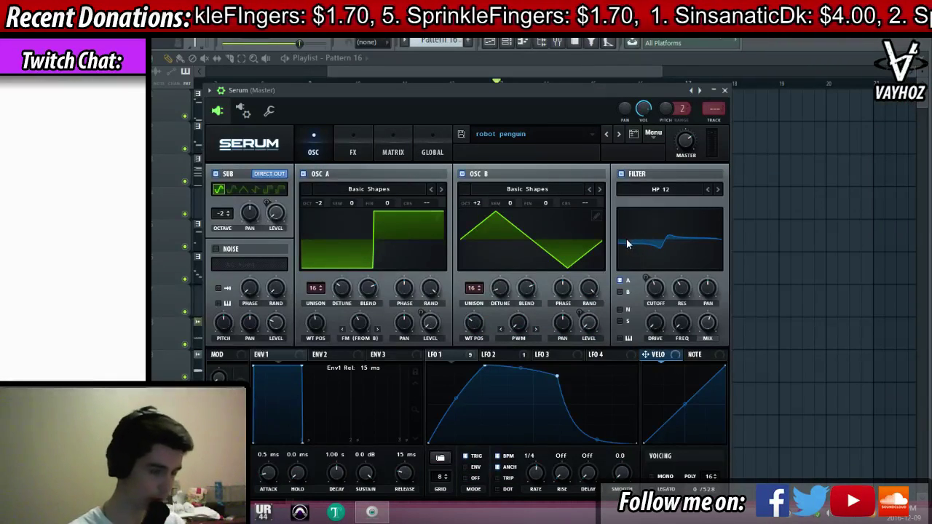
# Audition the robot penguin preset and examine its effects and modulation matrix
pyautogui.press('F9')
pyautogui.click(691, 141)
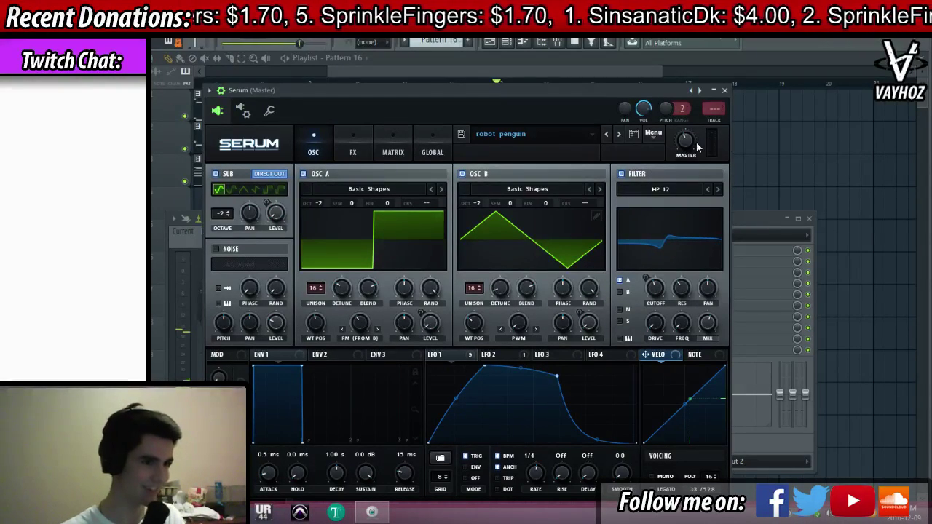
pyautogui.click(354, 142)
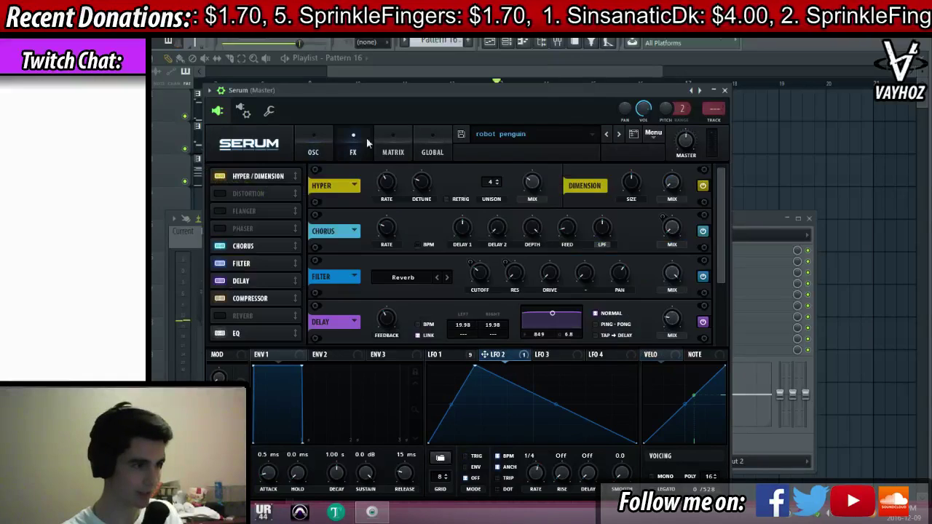
pyautogui.click(439, 151)
pyautogui.click(392, 150)
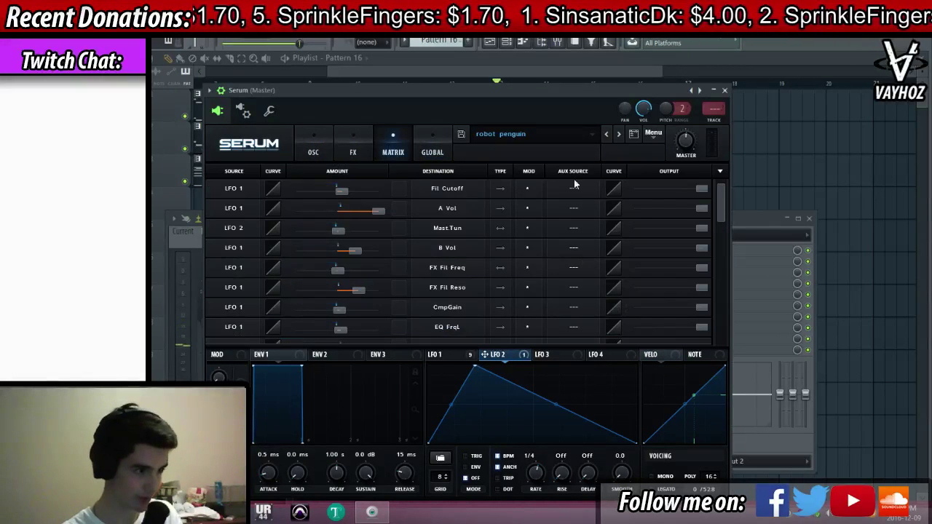
pyautogui.moveTo(722, 200); pyautogui.dragTo(719, 224)
# Load the Big PHase fuk preset into Serum from the saved preset files
pyautogui.click(647, 134)
pyautogui.click(684, 179)
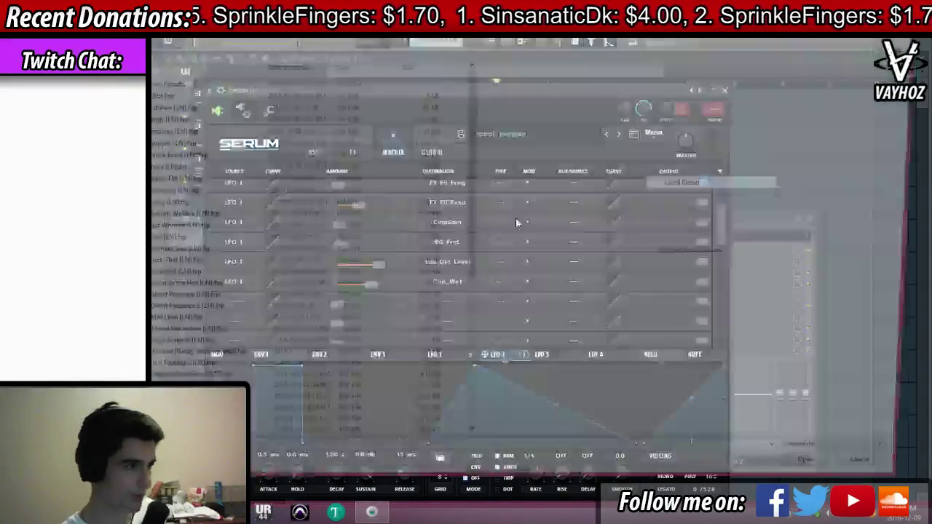
pyautogui.click(54, 29)
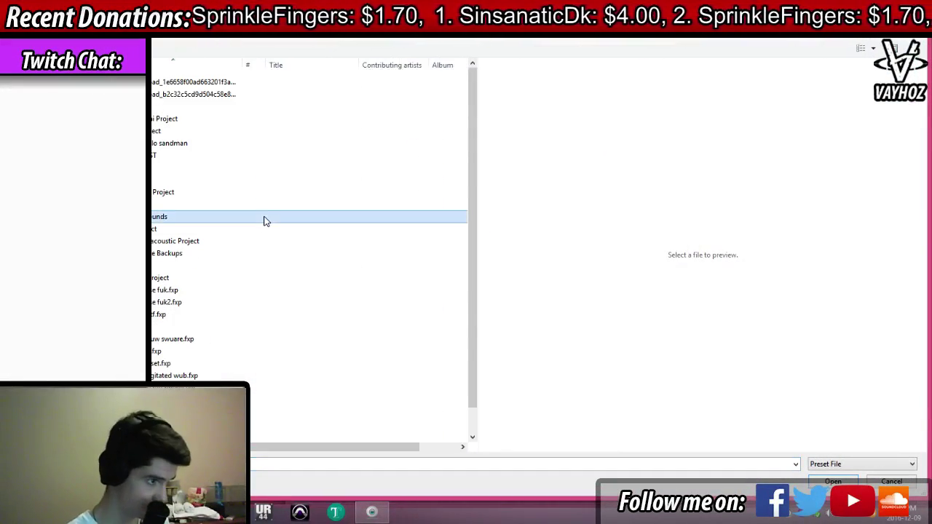
pyautogui.scroll(-2, 264, 219)
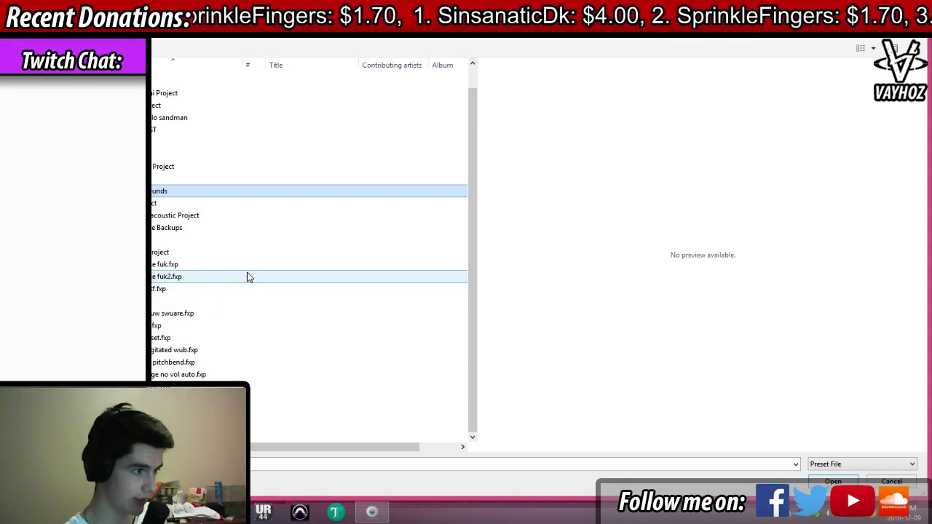
pyautogui.doubleClick(258, 264)
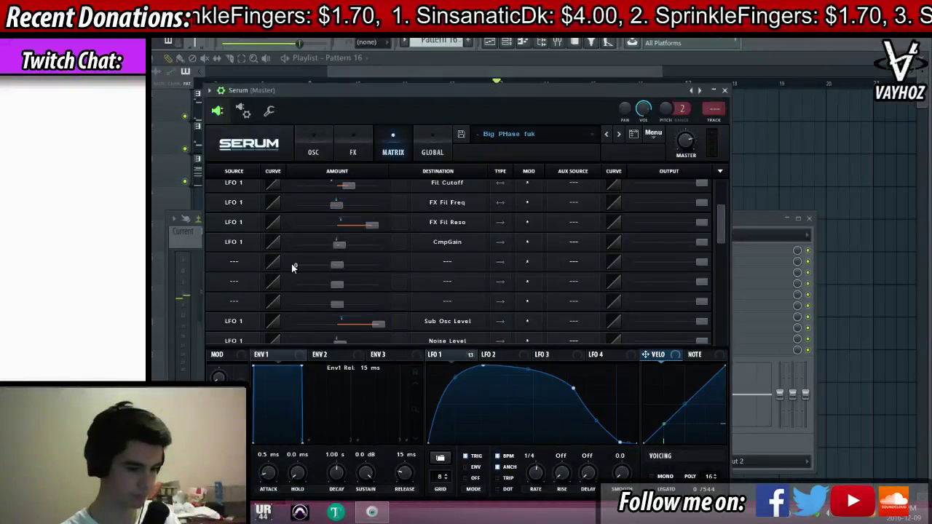
# Adjust the falling part of Serum's LFO 1 curve, close the synth and switch to Pattern 14
pyautogui.click(327, 156)
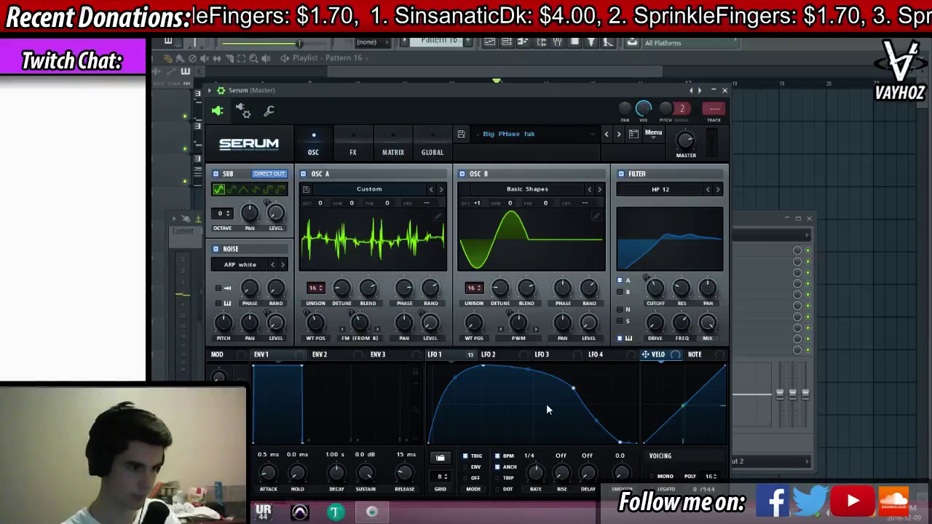
pyautogui.moveTo(560, 386); pyautogui.dragTo(537, 397)
pyautogui.press('Escape')
pyautogui.press('Escape')
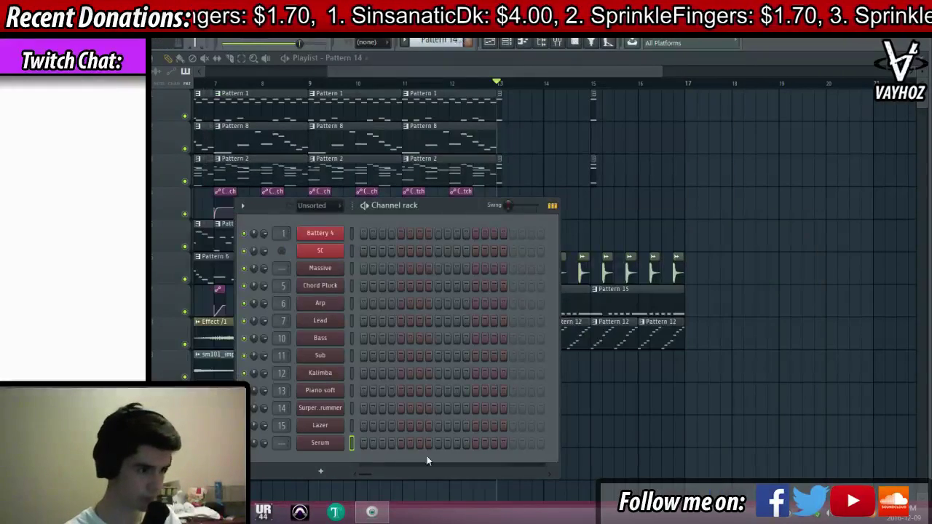
# Open the Serum channel's piano roll in Pattern 14 and place a C2 note at the start of bar 1
pyautogui.rightClick(329, 444)
pyautogui.click(368, 372)
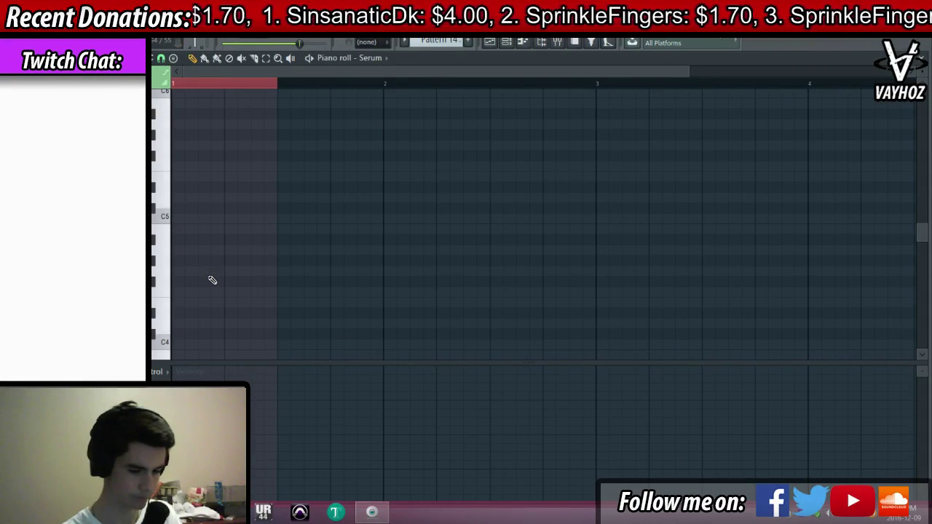
pyautogui.scroll(-1, 229, 253)
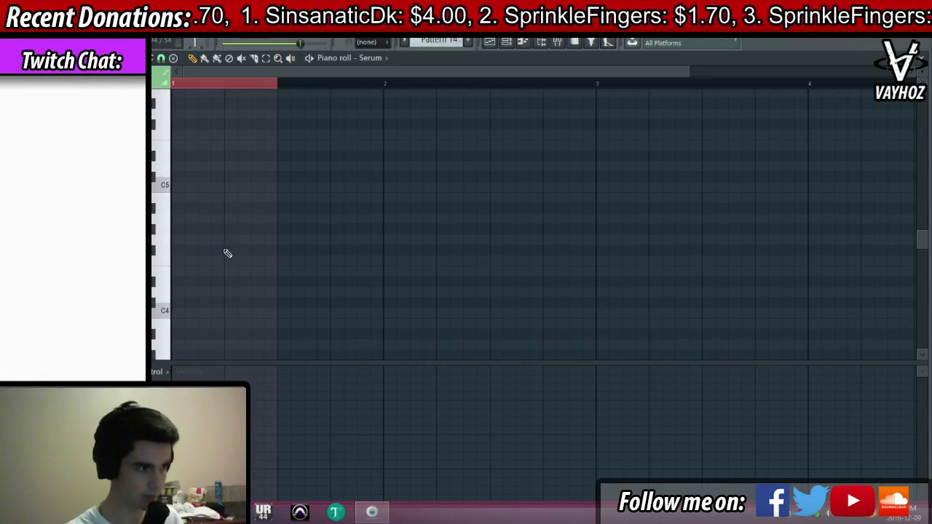
pyautogui.scroll(5, 228, 252)
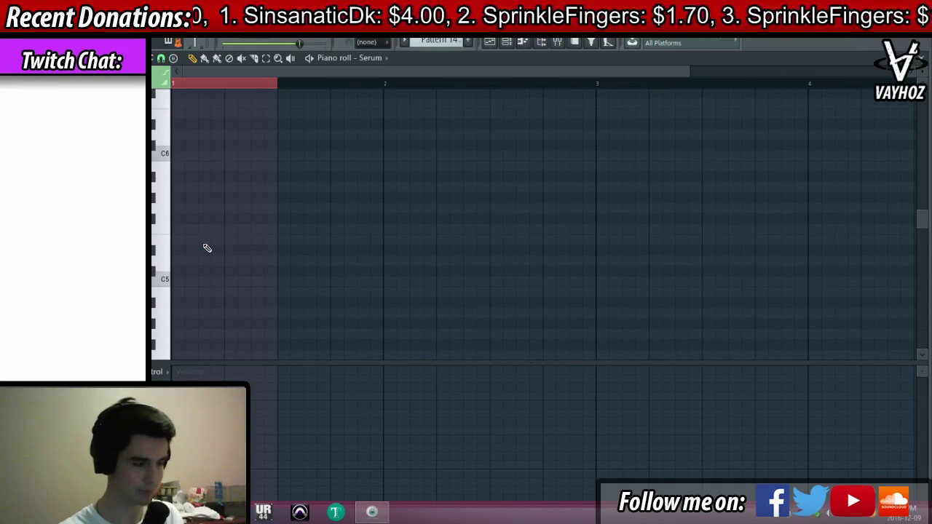
pyautogui.scroll(-12, 206, 248)
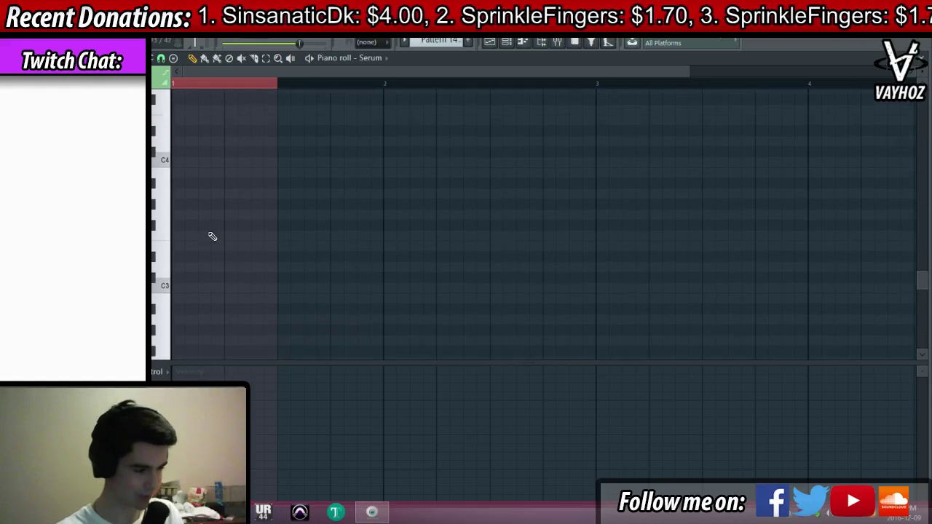
pyautogui.scroll(-5, 212, 236)
pyautogui.scroll(-3, 214, 230)
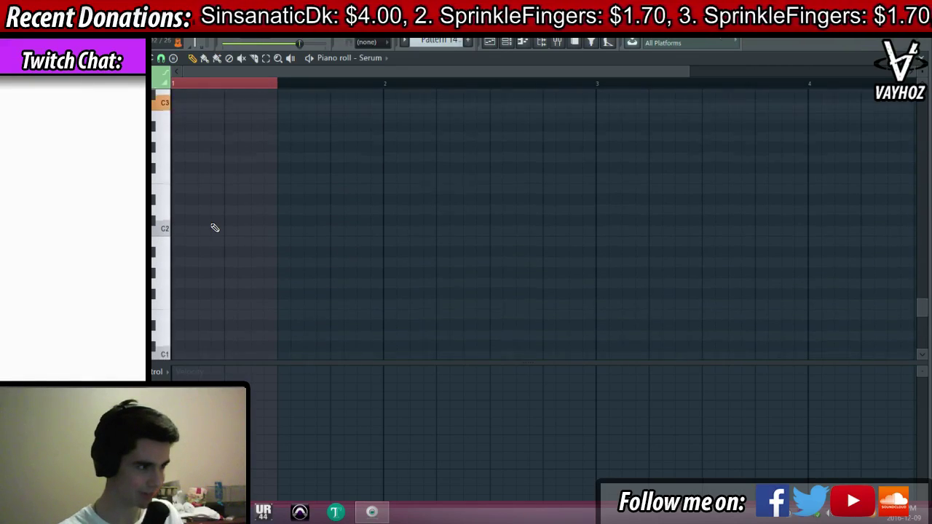
pyautogui.scroll(3, 211, 225)
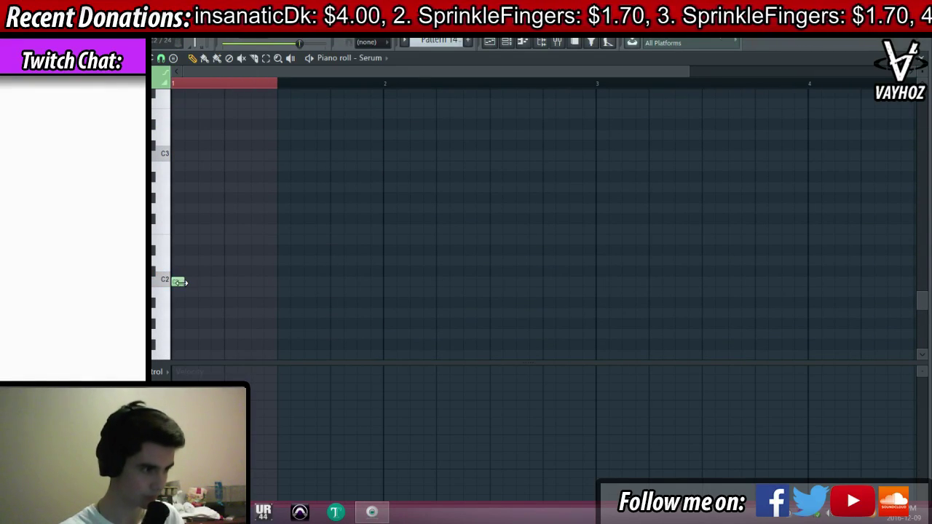
pyautogui.press('F7')
# Place a Pattern 14 clip at bar 13 on track 4 of the playlist and play the section
pyautogui.press('l')
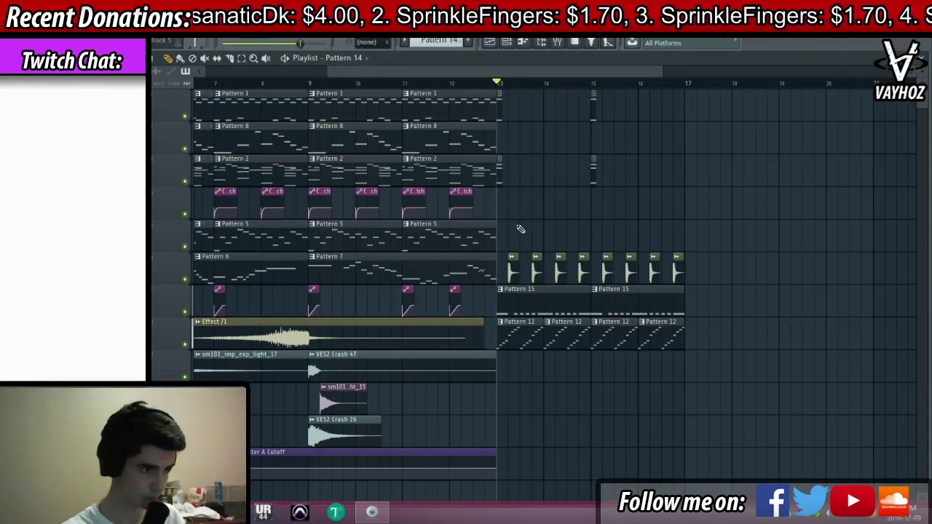
pyautogui.click(511, 207)
pyautogui.press('space')
pyautogui.press('F7')
pyautogui.press('F6')
pyautogui.press('F5')
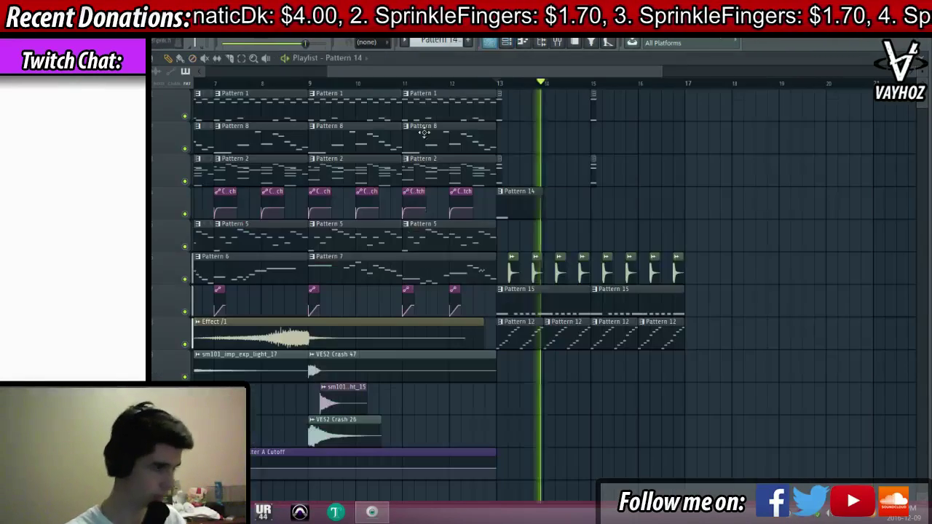
pyautogui.press('space')
# Open the Chord Pluck notes of Pattern 2 from the start of the playlist to check the chord roots
pyautogui.scroll(-3, 447, 85)
pyautogui.moveTo(447, 84); pyautogui.dragTo(188, 94)
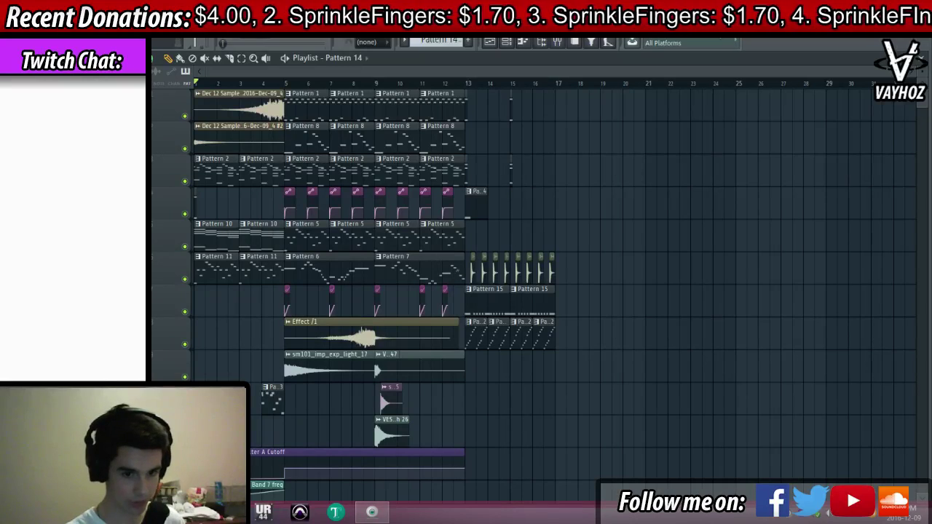
pyautogui.doubleClick(195, 175)
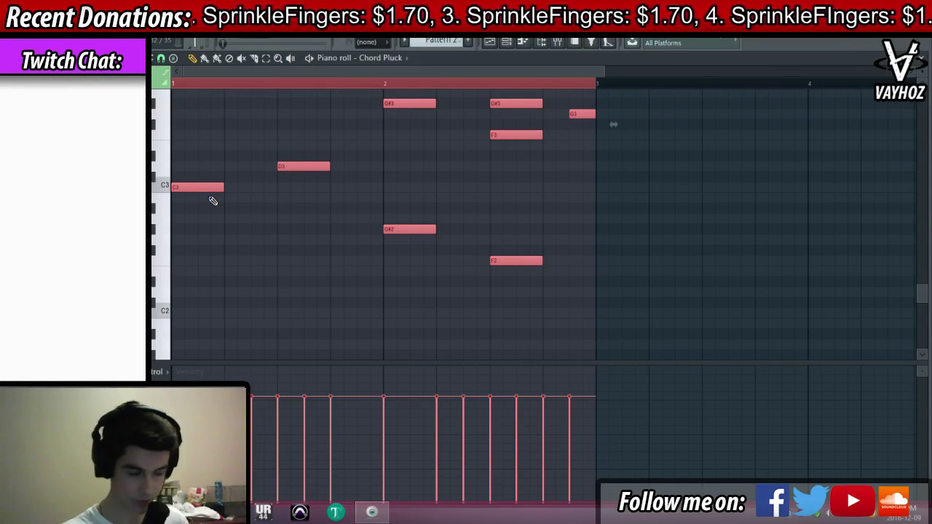
# Try transposing all Chord Pluck notes of Pattern 2 down so the first root sits at A2 or A#2, then undo it
pyautogui.press('space')
pyautogui.scroll(1, 192, 186)
pyautogui.press('space')
pyautogui.press('space')
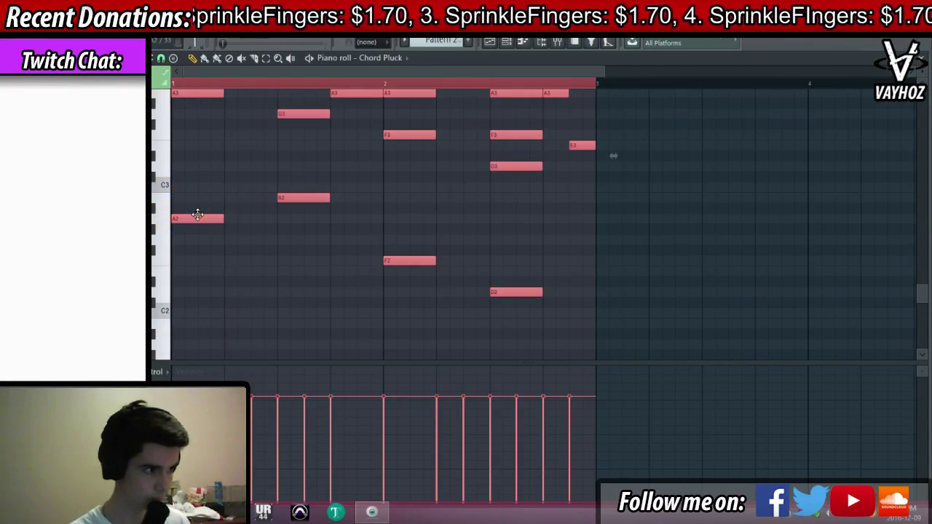
pyautogui.scroll(-1, 198, 209)
pyautogui.moveTo(211, 186); pyautogui.dragTo(208, 209)
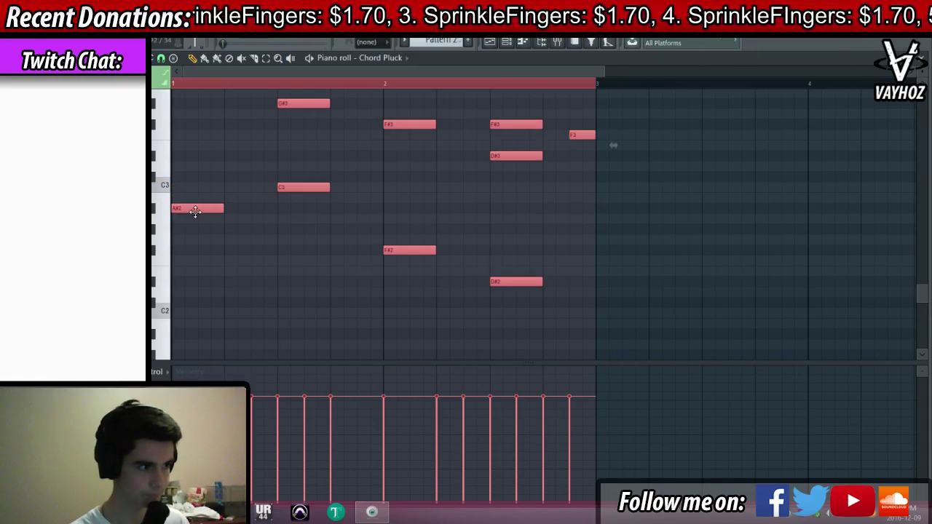
pyautogui.press('space')
pyautogui.hotkey('ctrl', 'z')
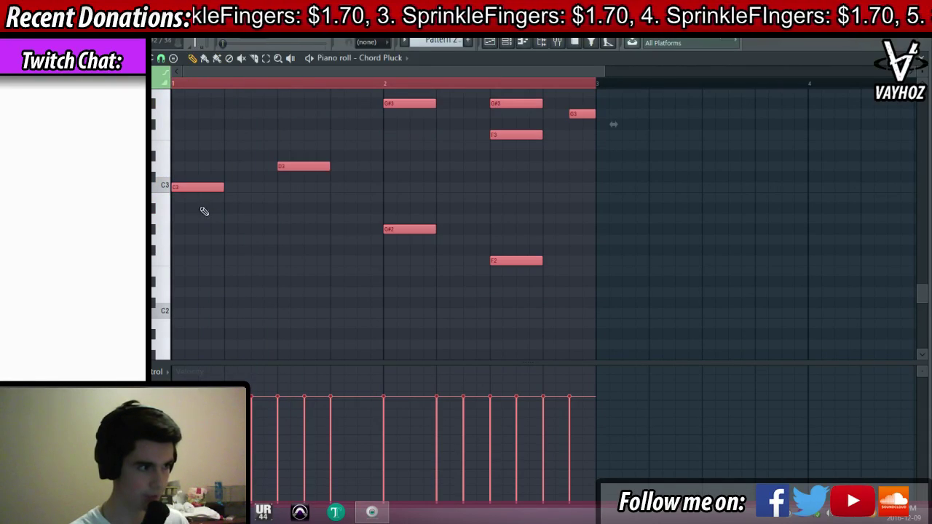
# Transpose all Chord Pluck notes of Pattern 2 up three semitones so the first root is D#3, playing them along the way
pyautogui.moveTo(205, 187); pyautogui.dragTo(207, 171)
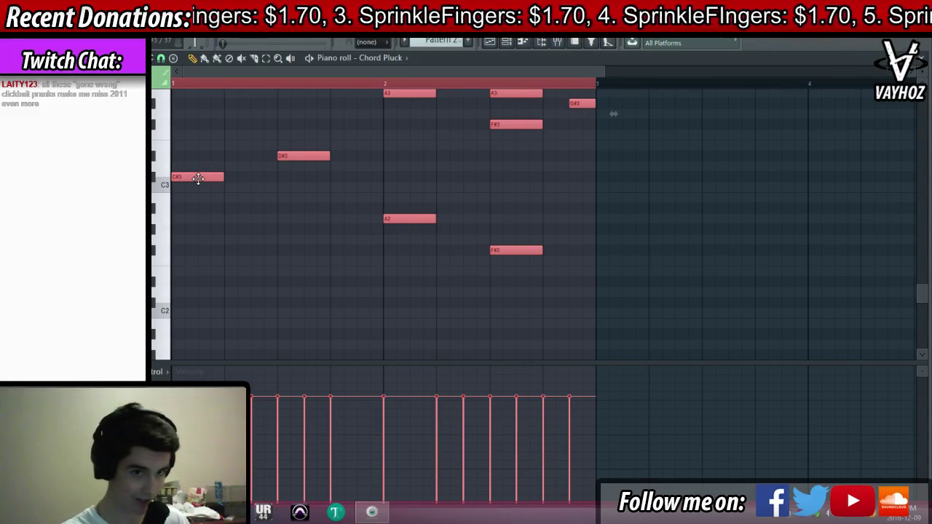
pyautogui.moveTo(198, 179)
pyautogui.mouseDown()
pyautogui.moveTo(203, 148)
pyautogui.moveTo(183, 169)
pyautogui.mouseUp()
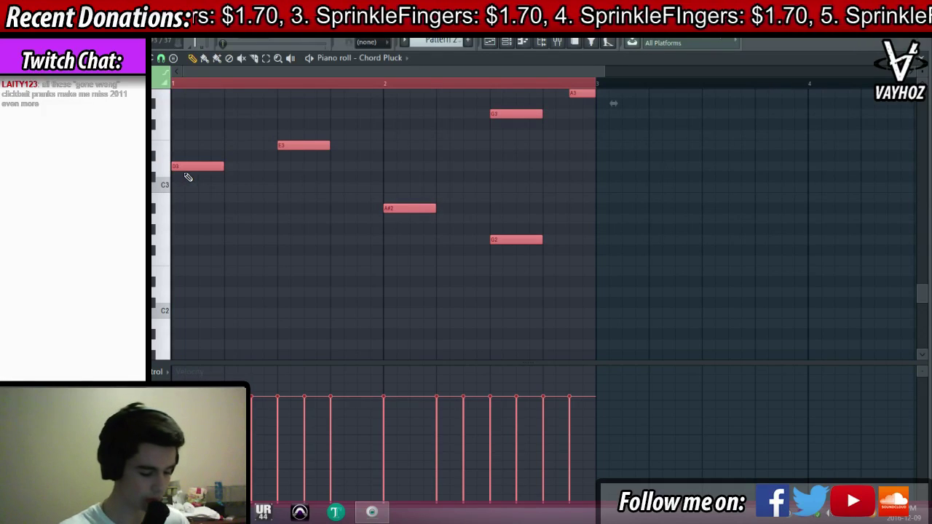
pyautogui.press('space')
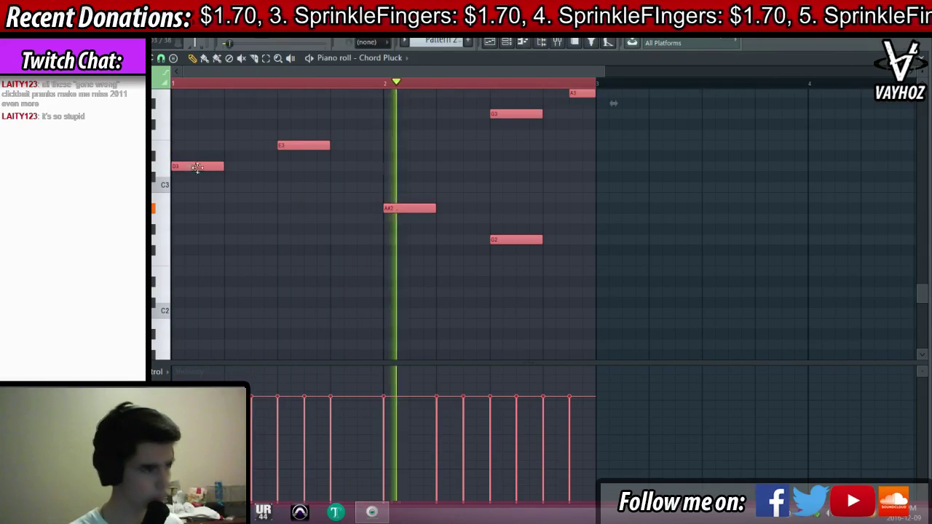
pyautogui.moveTo(197, 168)
pyautogui.mouseDown()
pyautogui.moveTo(202, 147)
pyautogui.moveTo(182, 149)
pyautogui.moveTo(184, 164)
pyautogui.mouseUp()
pyautogui.press('space')
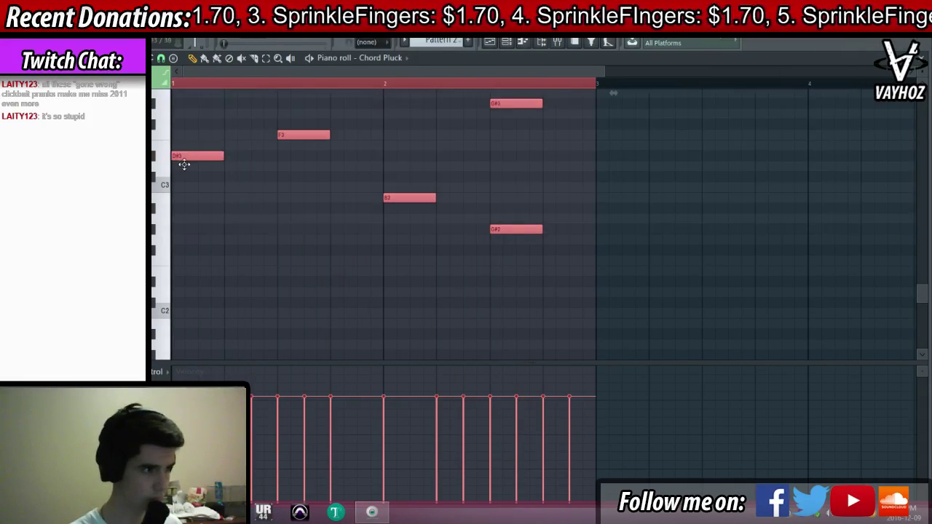
pyautogui.press('space')
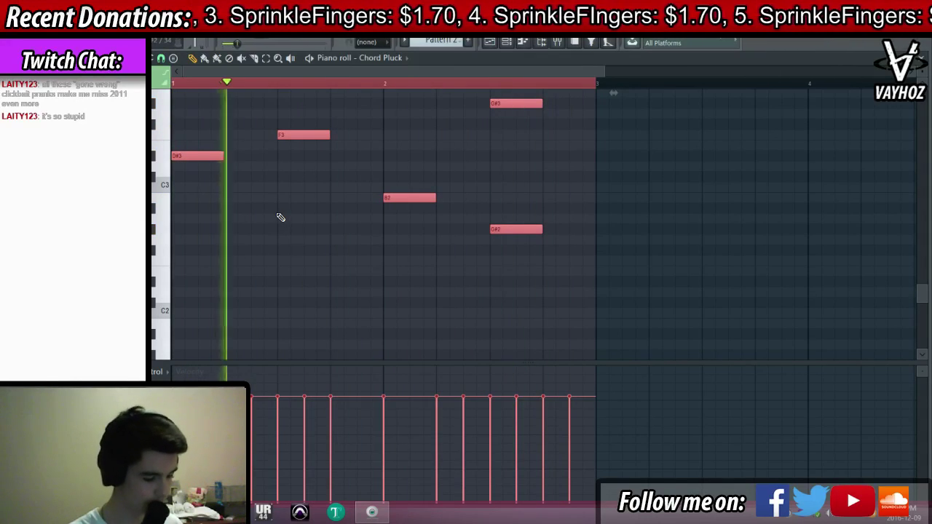
# Try the Pattern 2 Chord Pluck notes one semitone higher, with E3 as the first root, and play them
pyautogui.press('F5')
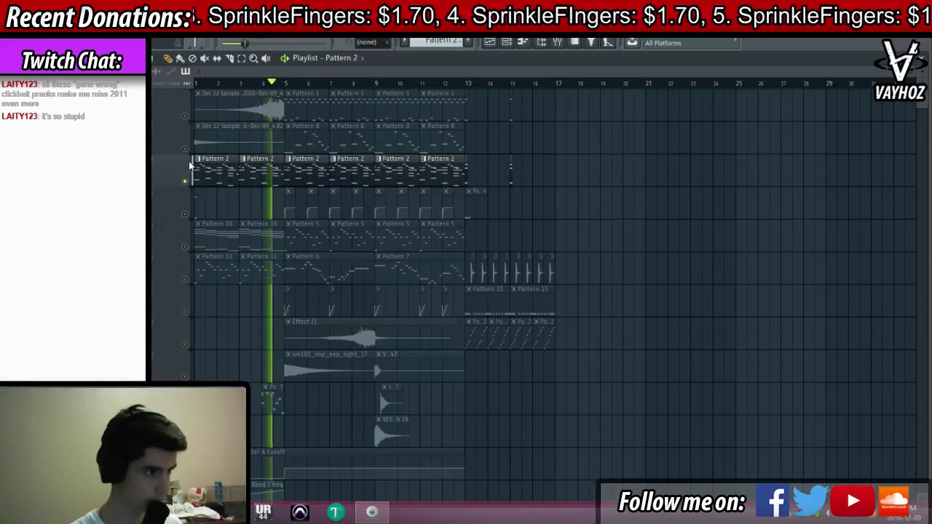
pyautogui.press('F7')
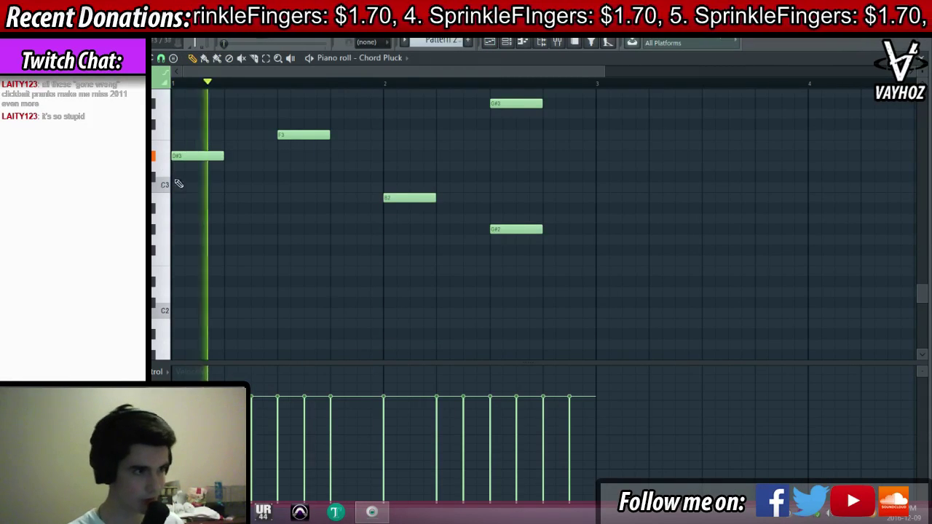
pyautogui.press('space')
pyautogui.hotkey('ctrl', 'a')
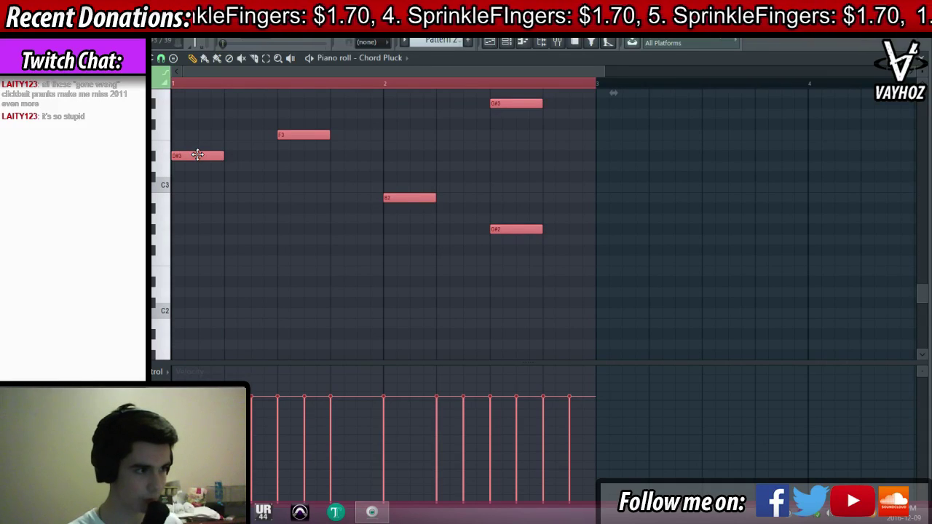
pyautogui.press('space')
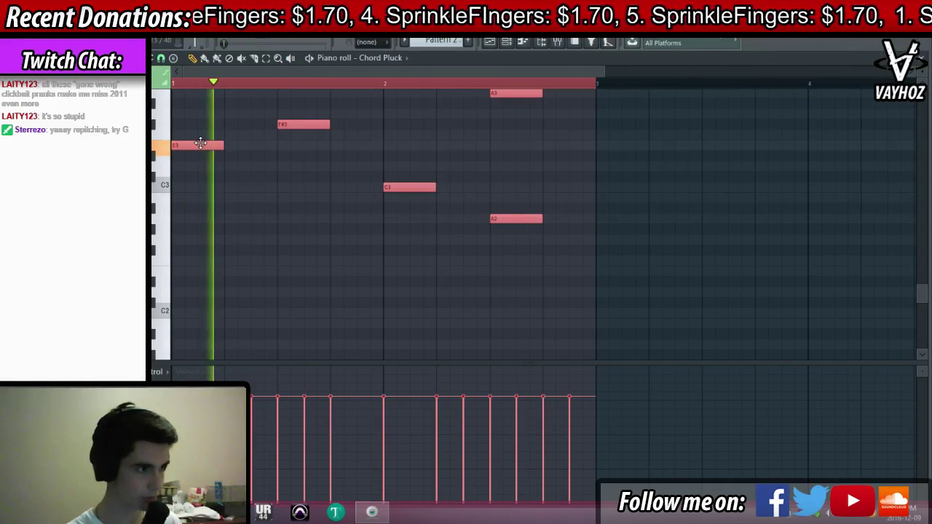
pyautogui.press('space')
pyautogui.press('F5')
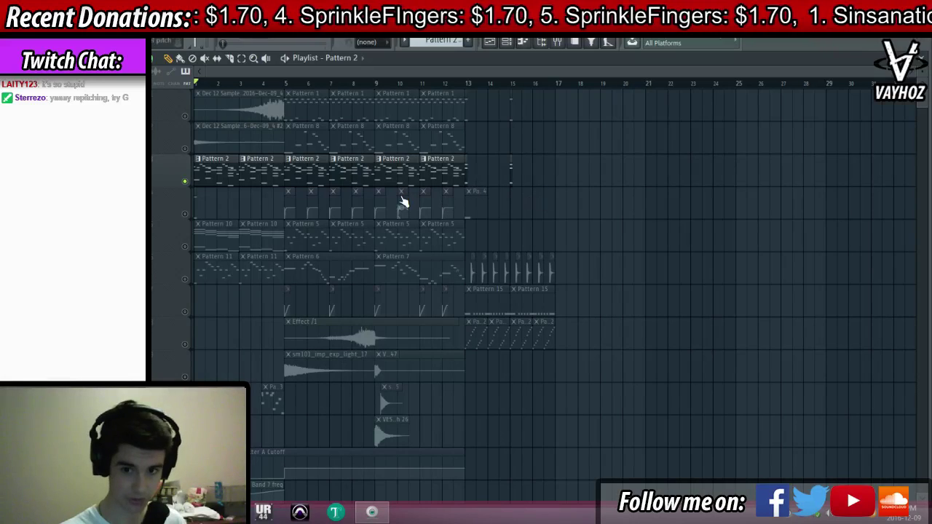
# Recheck the Pattern 2 Chord Pluck transposition by playing it with D#3 as the first root, and return to the playlist
pyautogui.doubleClick(210, 168)
pyautogui.hotkey('ctrl', 'a')
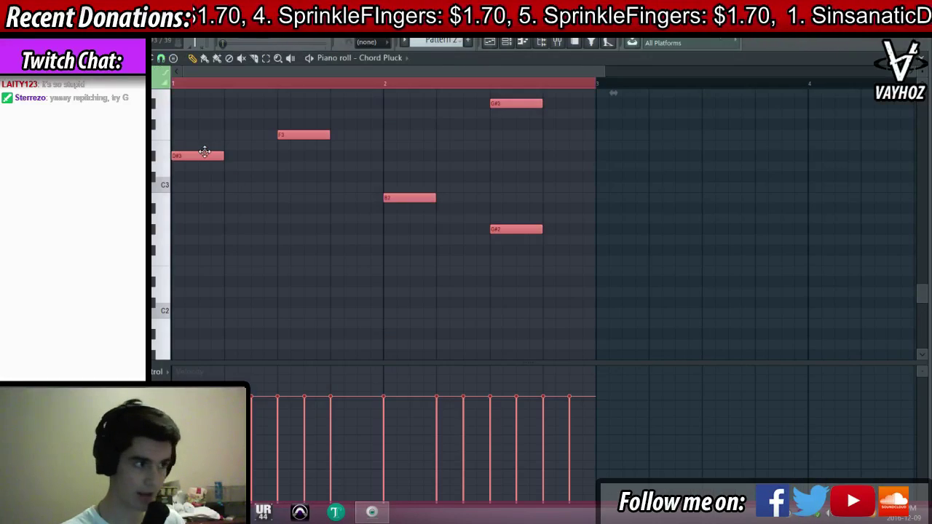
pyautogui.moveTo(202, 152); pyautogui.dragTo(195, 170)
pyautogui.press('space')
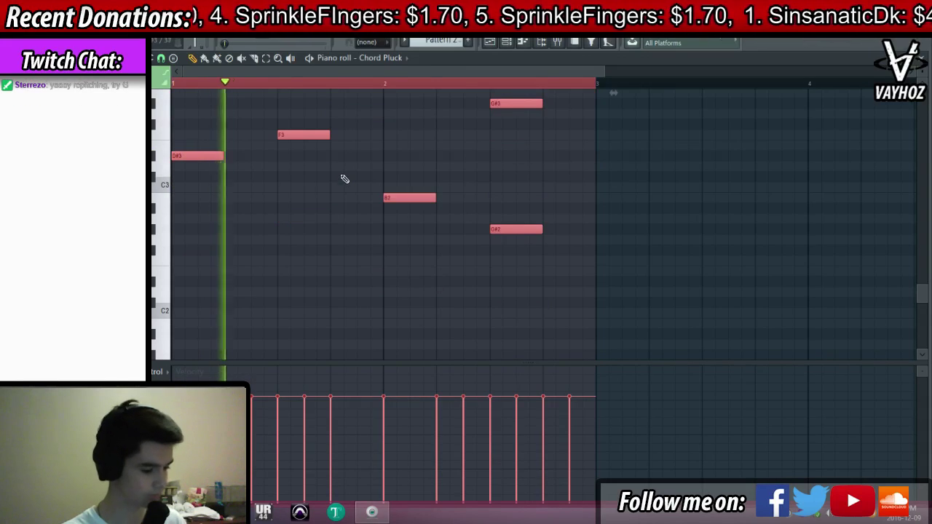
pyautogui.press('Escape')
pyautogui.press('space')
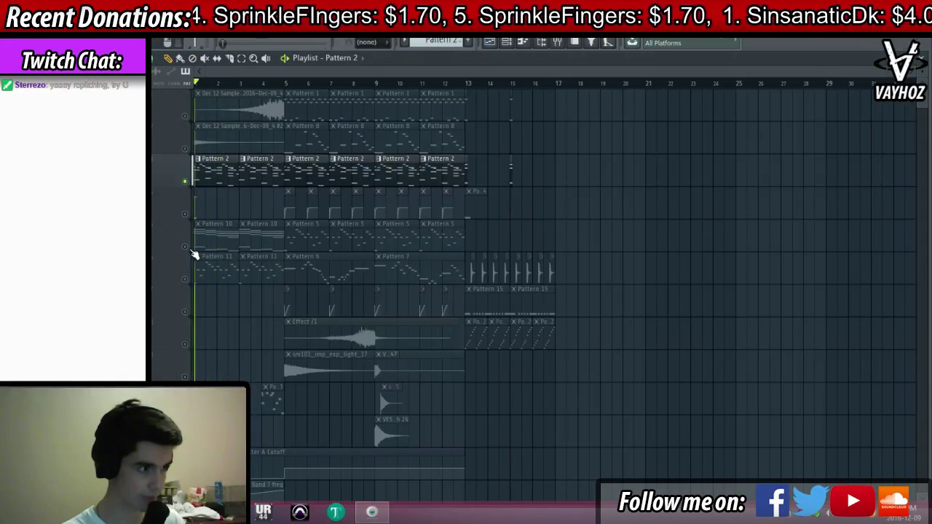
# Transpose all Piano soft notes of Pattern 10 up so the first note is D#3, and play them
pyautogui.doubleClick(210, 243)
pyautogui.moveTo(218, 186); pyautogui.dragTo(212, 155)
pyautogui.press('space')
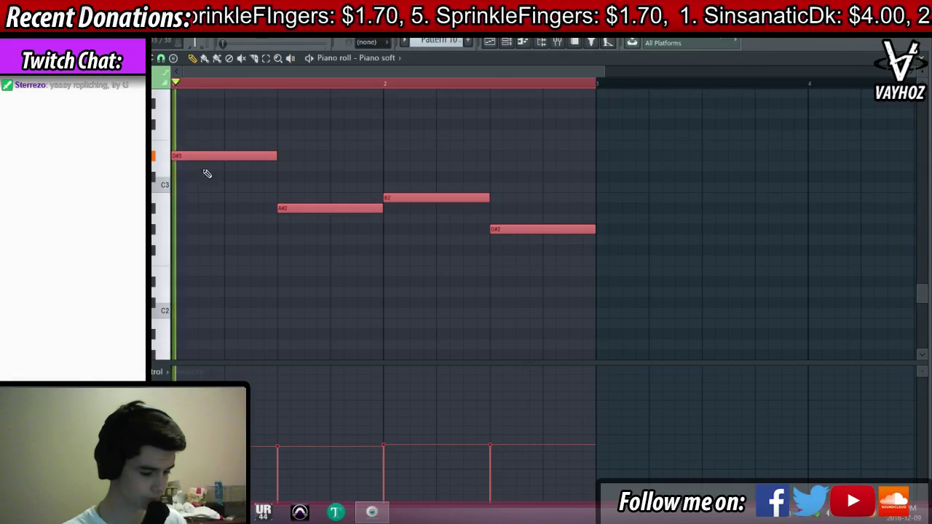
pyautogui.press('F5')
# Transpose all Arp notes of Pattern 11 up to match the new key and play them with the Chord Pluck and Piano soft tracks
pyautogui.doubleClick(187, 279)
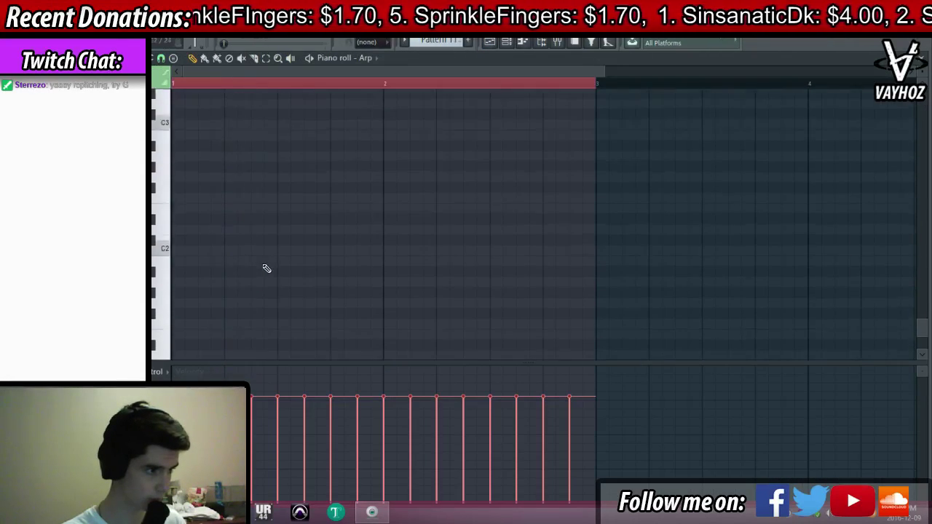
pyautogui.scroll(10, 254, 265)
pyautogui.click(187, 251)
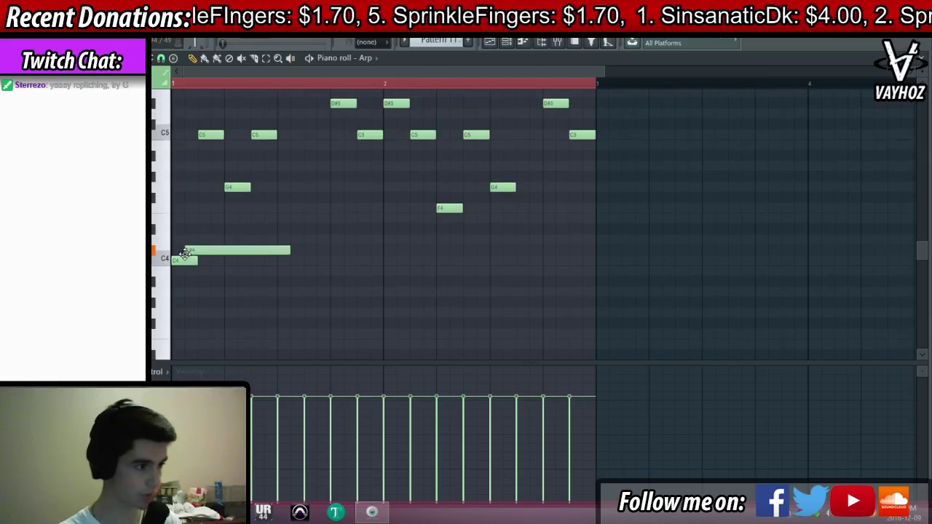
pyautogui.moveTo(185, 252)
pyautogui.mouseDown()
pyautogui.moveTo(186, 231)
pyautogui.moveTo(188, 250)
pyautogui.moveTo(187, 240)
pyautogui.mouseUp()
pyautogui.hotkey('ctrl', 'z')
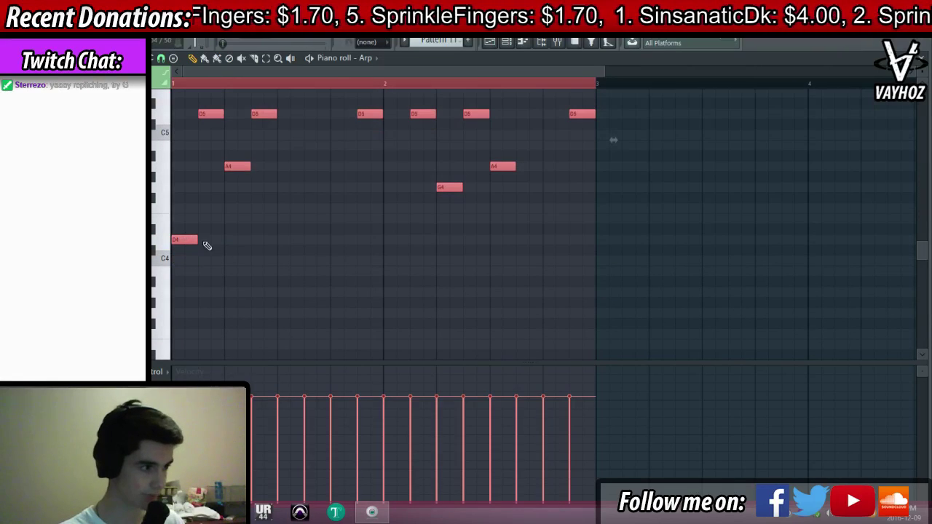
pyautogui.press('F5')
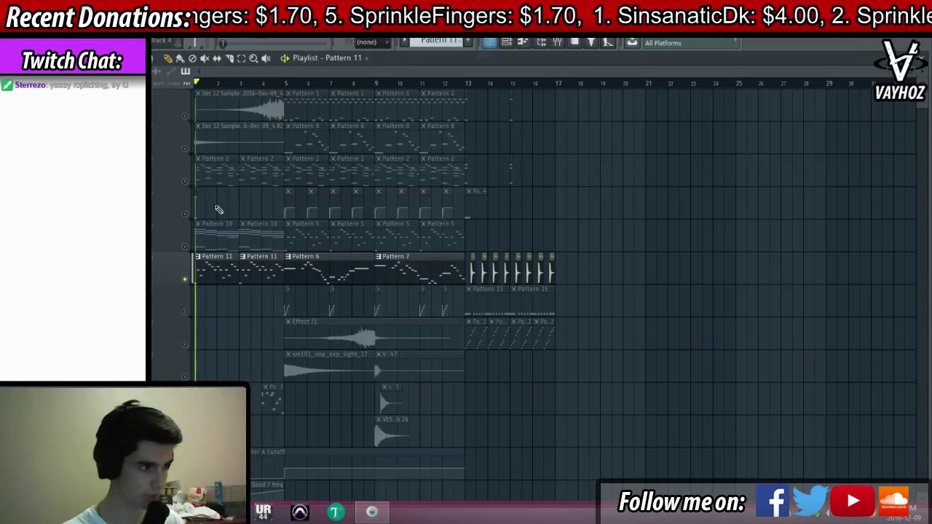
pyautogui.click(185, 180)
pyautogui.click(184, 246)
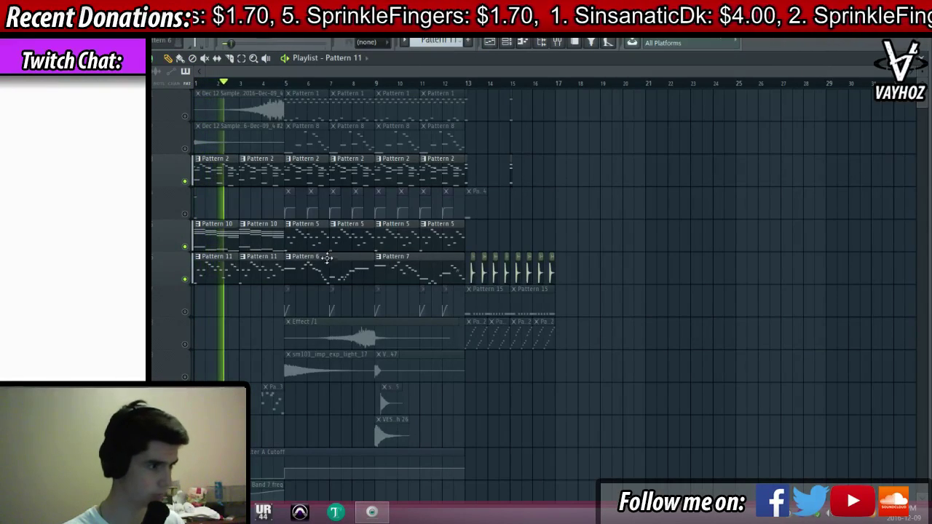
# Transpose all Arp notes of Pattern 5 up to match the new key and stop playback
pyautogui.doubleClick(301, 236)
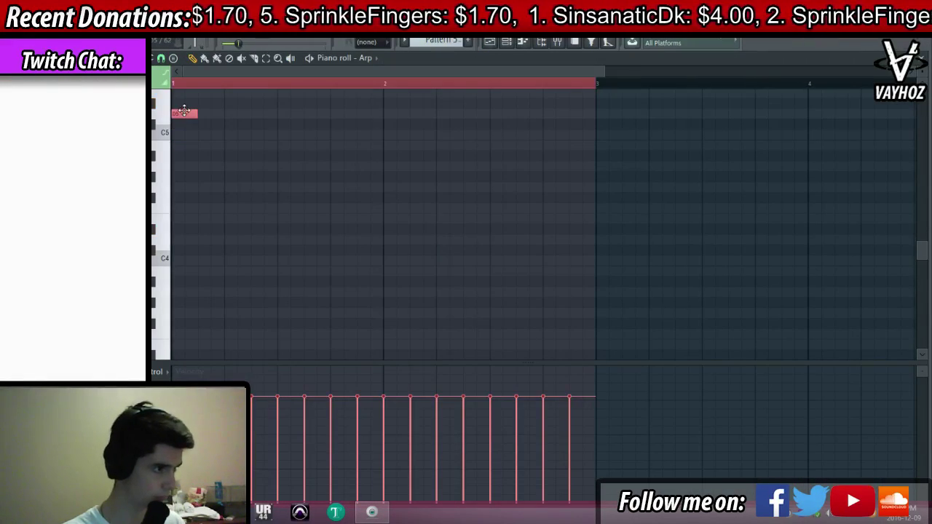
pyautogui.moveTo(188, 103); pyautogui.dragTo(176, 105)
pyautogui.press('F5')
pyautogui.press('space')
# Reset the reversed Dec 12 Sample's time-stretch pitch, set its mode to Stretch and raise the channel pitch fully with a range of 3
pyautogui.scroll(-3, 289, 243)
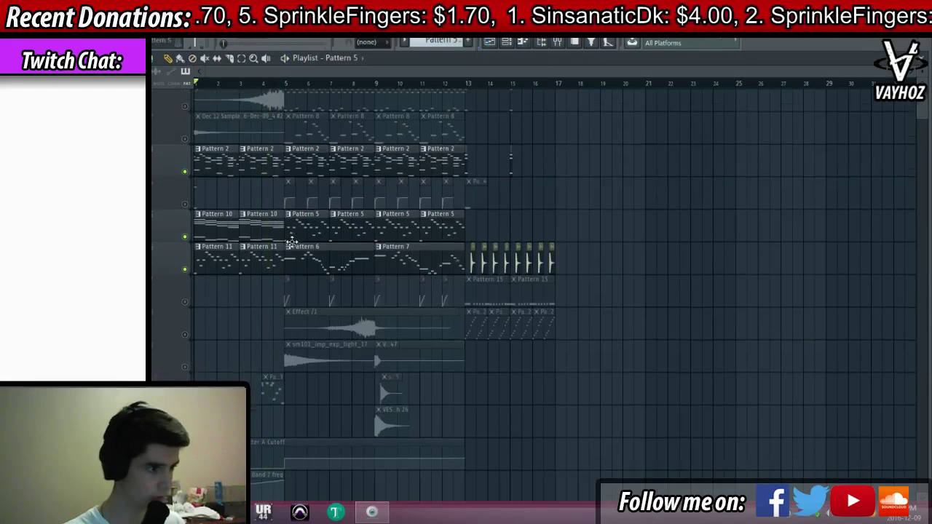
pyautogui.scroll(3, 254, 219)
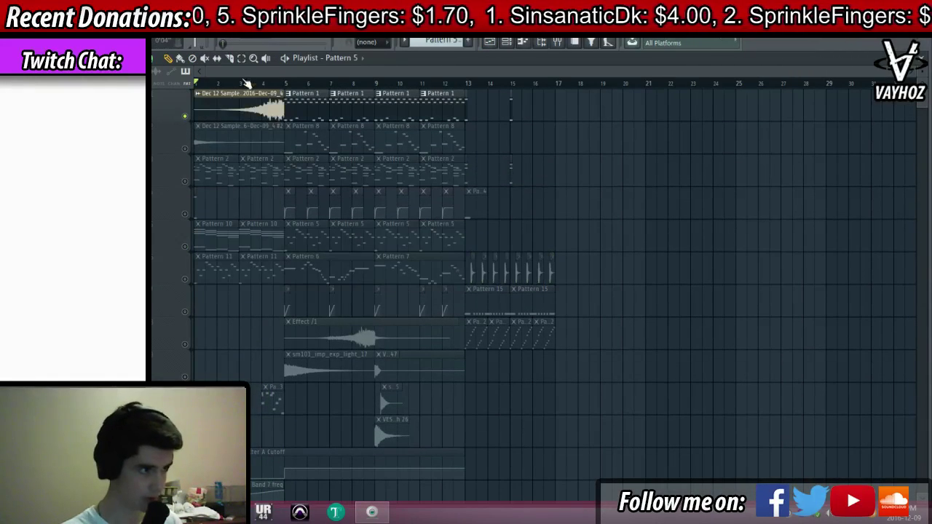
pyautogui.doubleClick(250, 110)
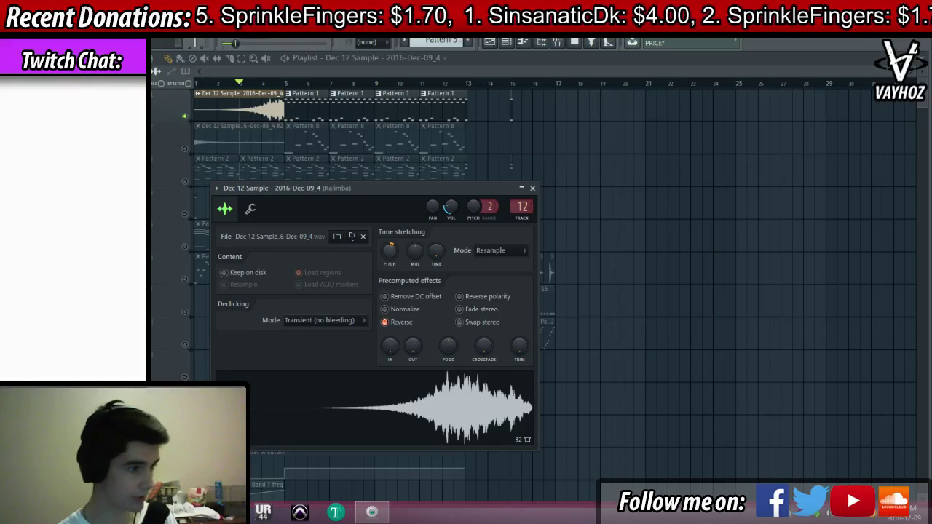
pyautogui.rightClick(390, 250)
pyautogui.click(445, 259)
pyautogui.click(492, 255)
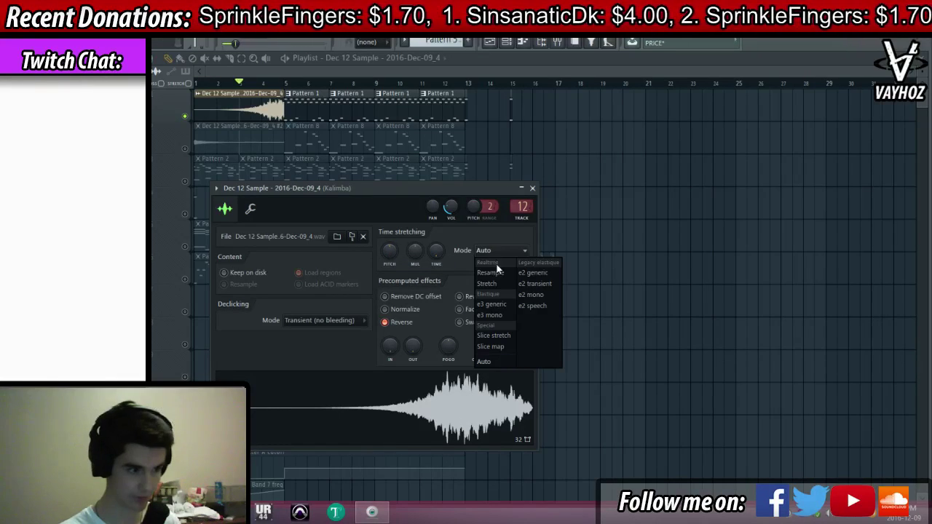
pyautogui.click(500, 285)
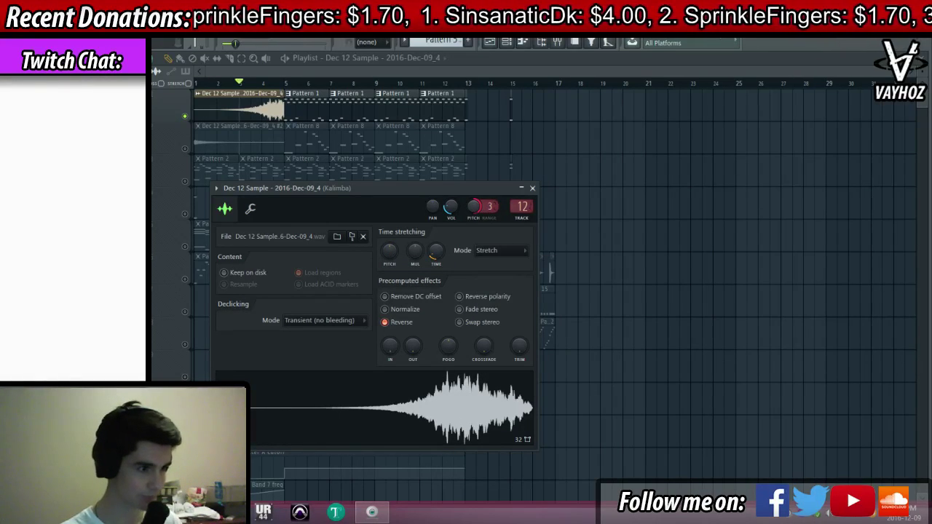
# Set the second Dec 12 Sample clip on track 2 to Stretch mode and raise its channel pitch fully with a range of 3
pyautogui.doubleClick(203, 142)
pyautogui.click(509, 265)
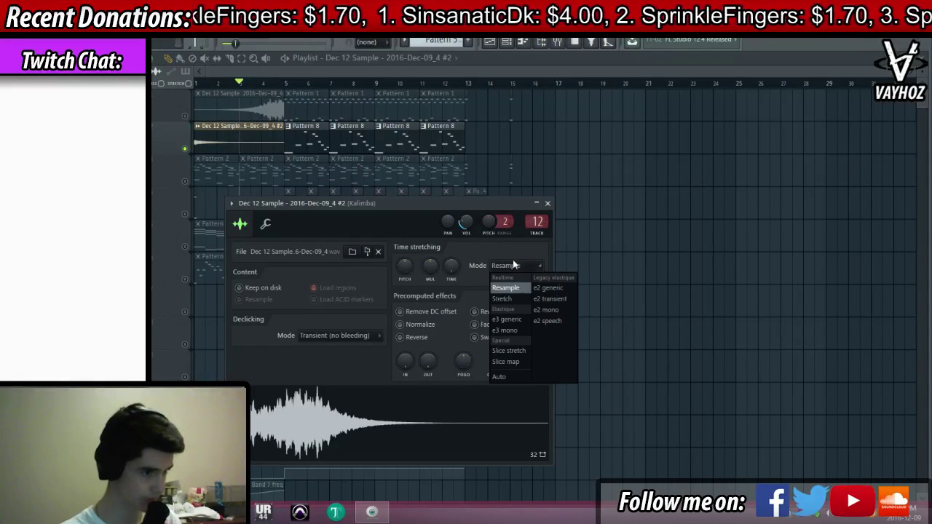
pyautogui.click(510, 299)
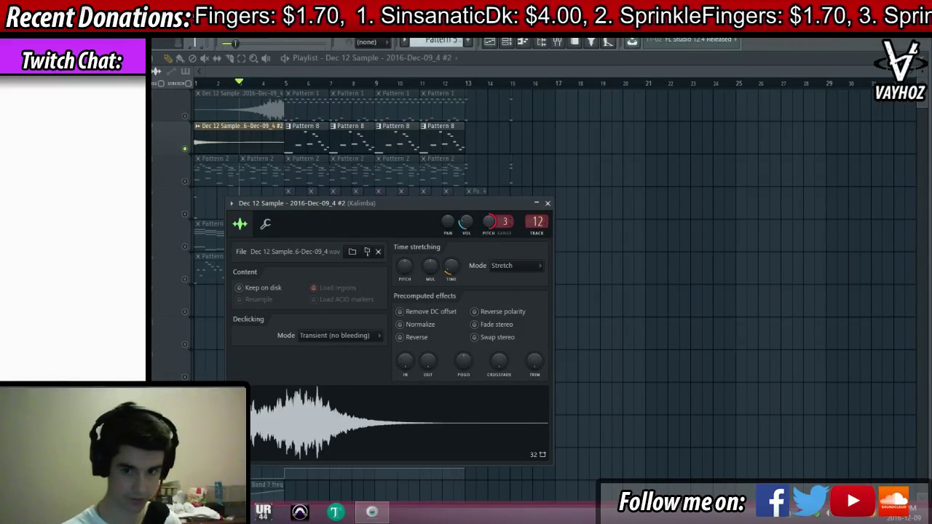
pyautogui.press('Escape')
# Solo and play the Pattern 11 track and track 10 to check which other parts need transposing
pyautogui.scroll(-3, 407, 167)
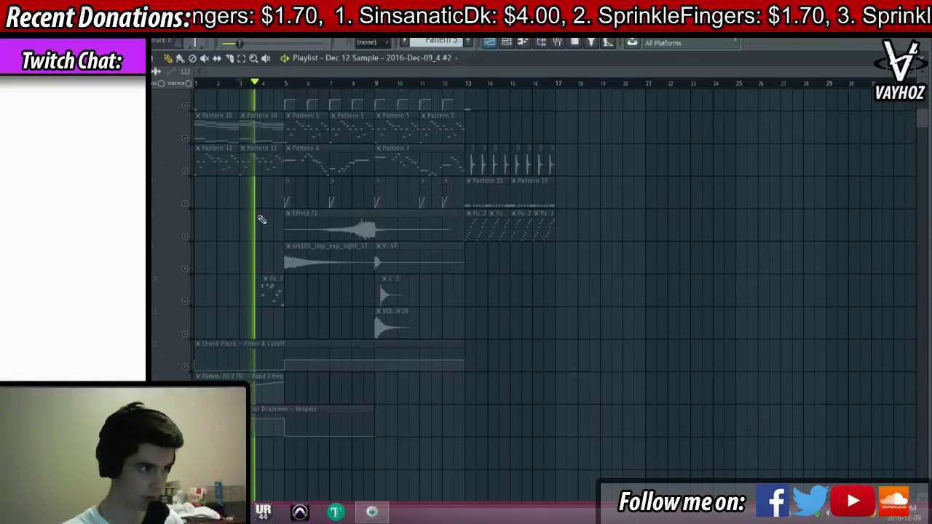
pyautogui.press('space')
pyautogui.scroll(1, 244, 223)
pyautogui.rightClick(185, 201)
pyautogui.press('space')
pyautogui.press('space')
pyautogui.press('space')
pyautogui.scroll(-4, 266, 311)
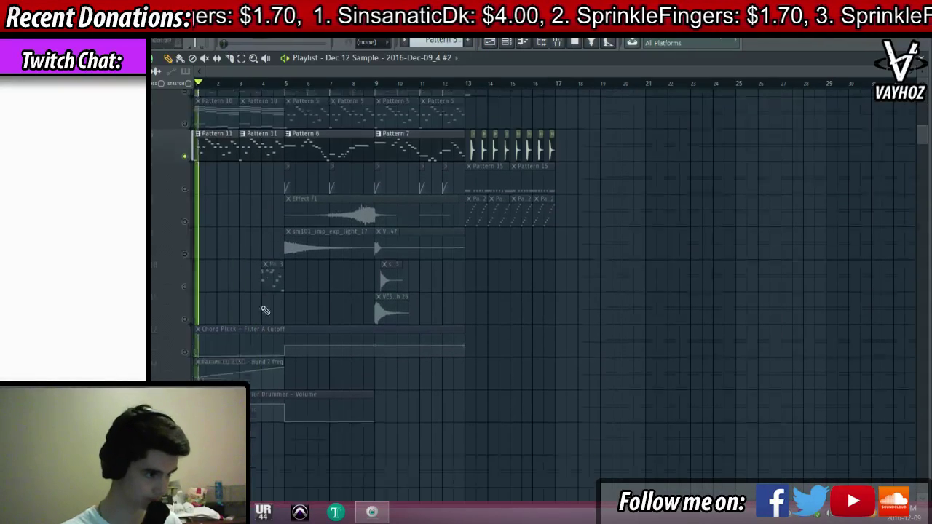
pyautogui.scroll(4, 254, 309)
pyautogui.press('space')
pyautogui.click(190, 327)
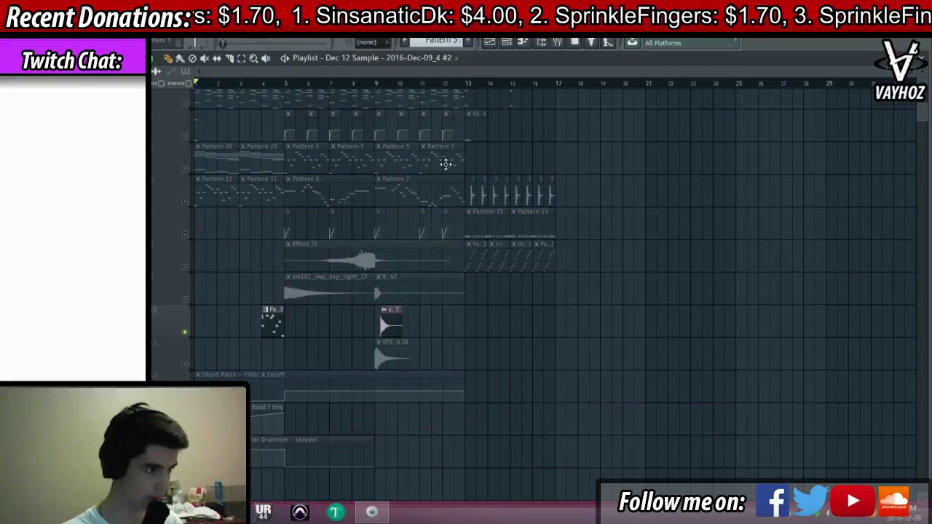
# Transpose all Bass notes of Pattern 8 up three semitones so the phrase starts on D#3
pyautogui.scroll(3, 270, 162)
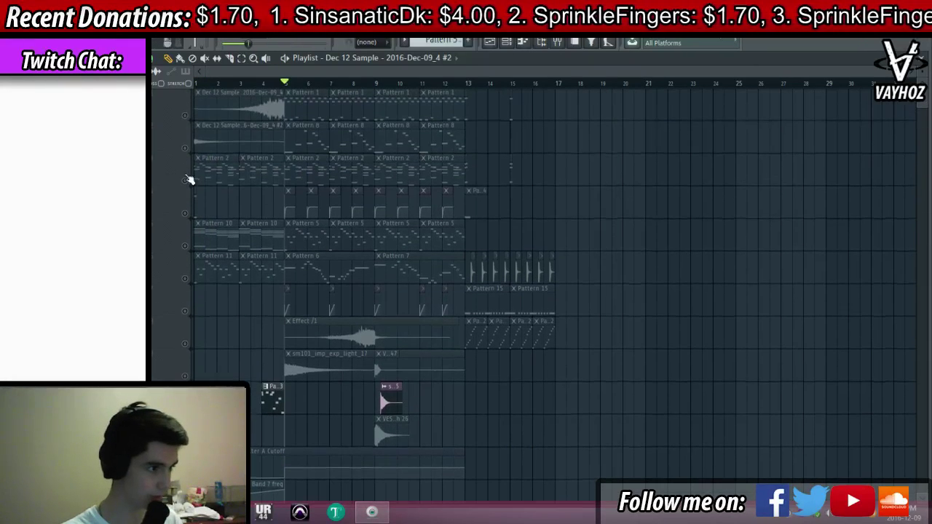
pyautogui.click(187, 150)
pyautogui.doubleClick(297, 150)
pyautogui.hotkey('ctrl', 'a')
pyautogui.scroll(-4, 328, 256)
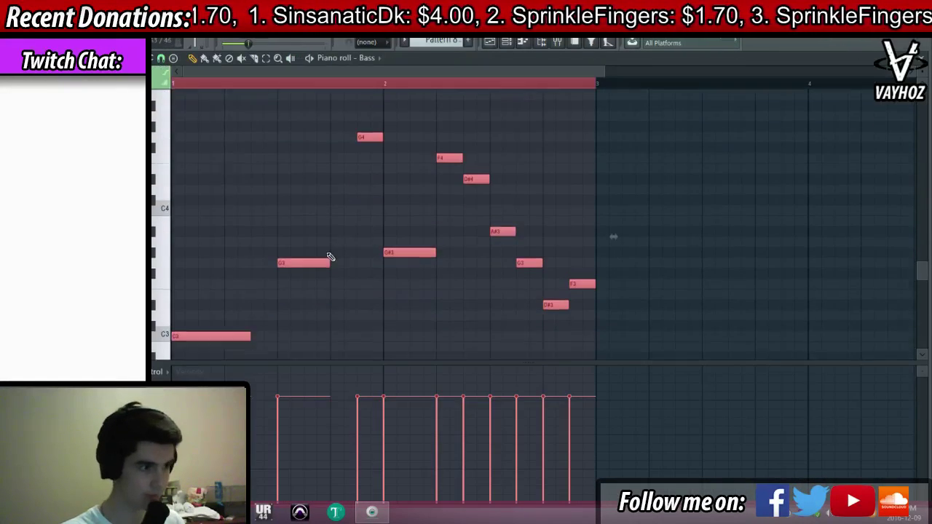
pyautogui.moveTo(214, 261); pyautogui.dragTo(202, 225)
pyautogui.press('space')
pyautogui.press('space')
# Transpose all Sub notes of Pattern 8 up three semitones to line up with the bass notes
pyautogui.rightClick(222, 261)
pyautogui.rightClick(223, 260)
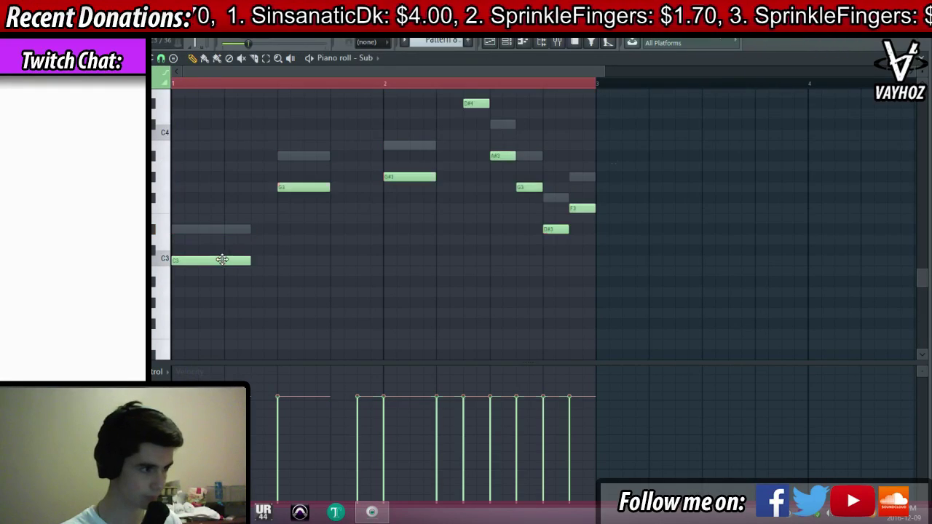
pyautogui.hotkey('ctrl', 'a')
pyautogui.moveTo(223, 261); pyautogui.dragTo(226, 225)
pyautogui.press('space')
pyautogui.press('Escape')
# Solo and play tracks 1, 3 and 5 of the playlist in turn to check their key
pyautogui.rightClick(185, 118)
pyautogui.press('space')
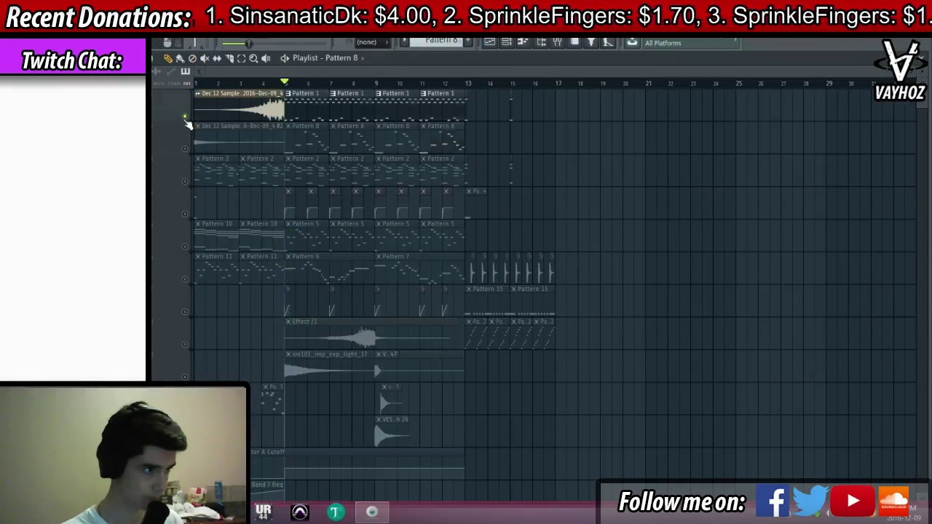
pyautogui.press('space')
pyautogui.press('space')
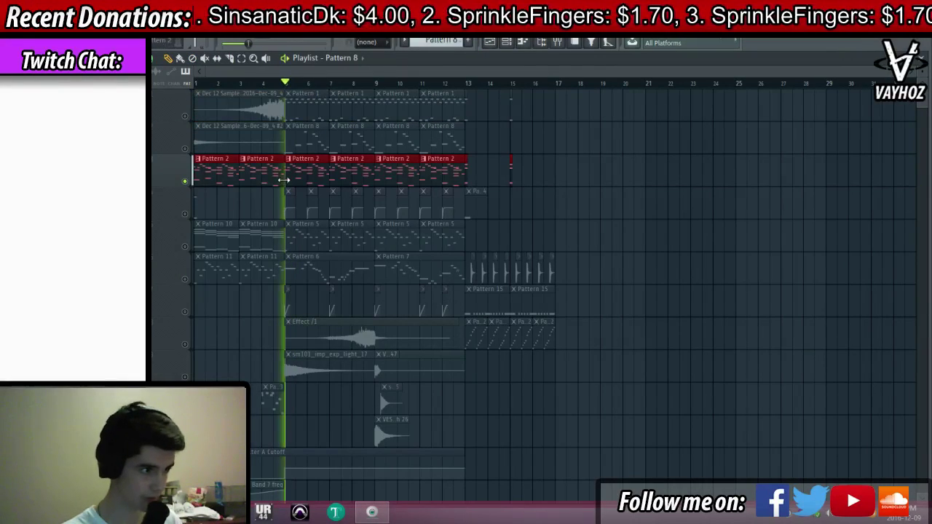
pyautogui.click(187, 246)
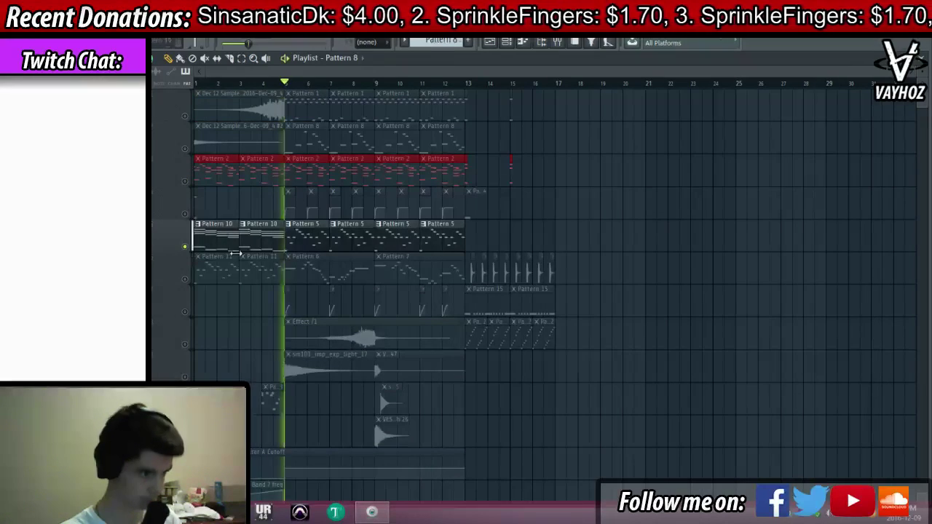
# Solo track 6 and transpose all Lead notes of Pattern 6 up three semitones so the melody starts on D#5
pyautogui.click(187, 270)
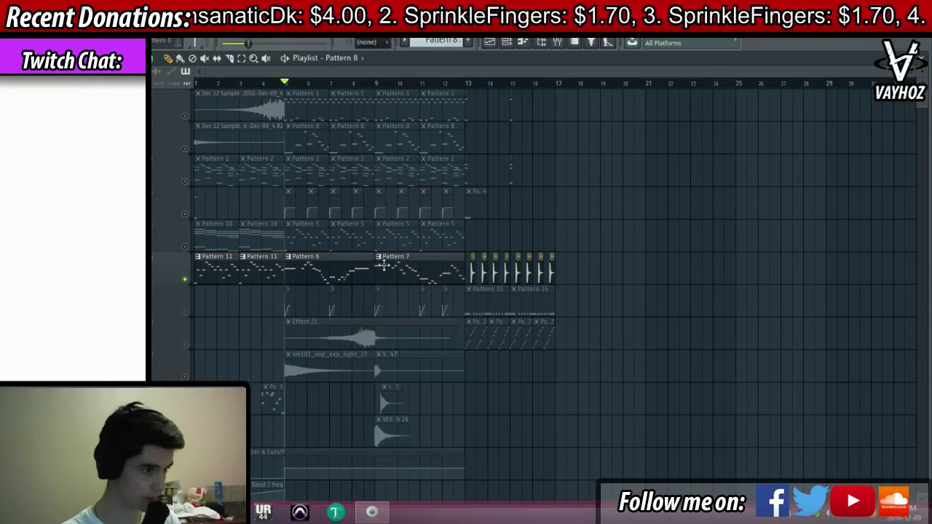
pyautogui.doubleClick(381, 264)
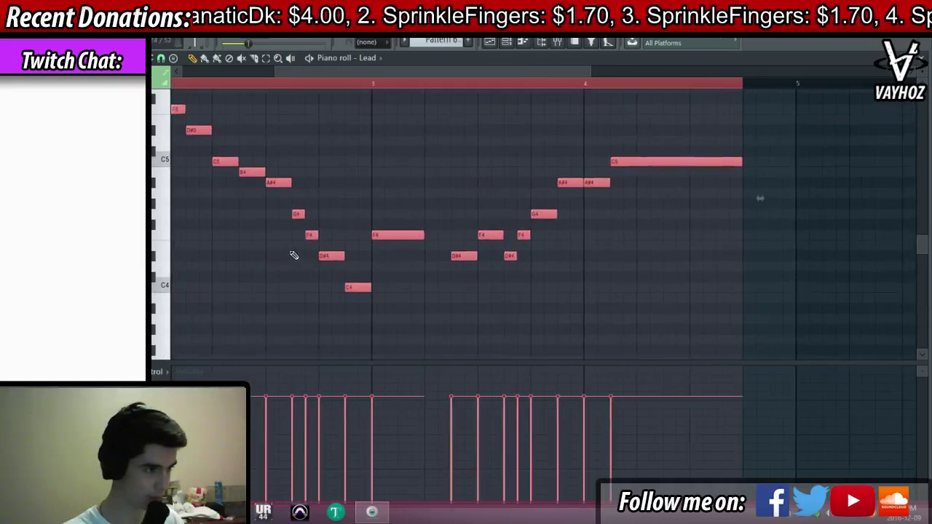
pyautogui.moveTo(219, 205); pyautogui.dragTo(221, 196)
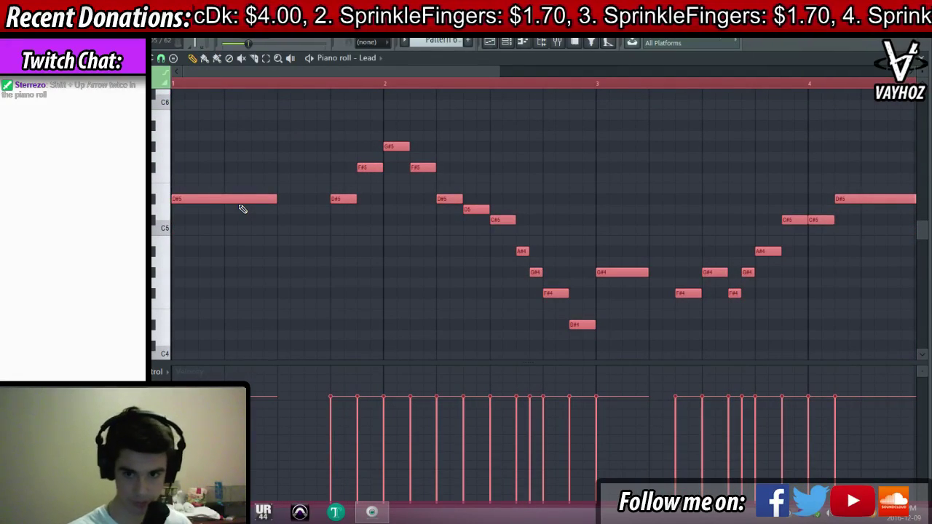
pyautogui.press('F5')
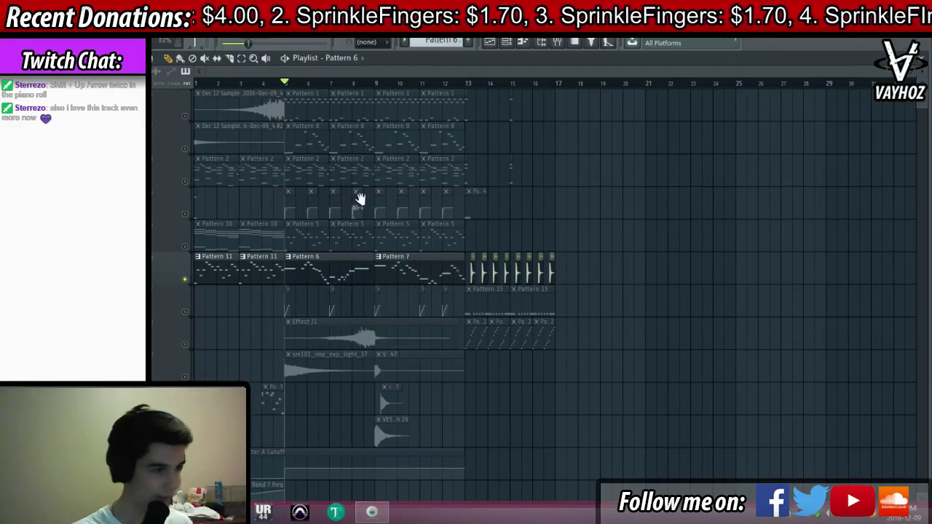
# Transpose all Lead notes of Pattern 7 up three semitones so the melody starts on A#5
pyautogui.scroll(-2, 277, 271)
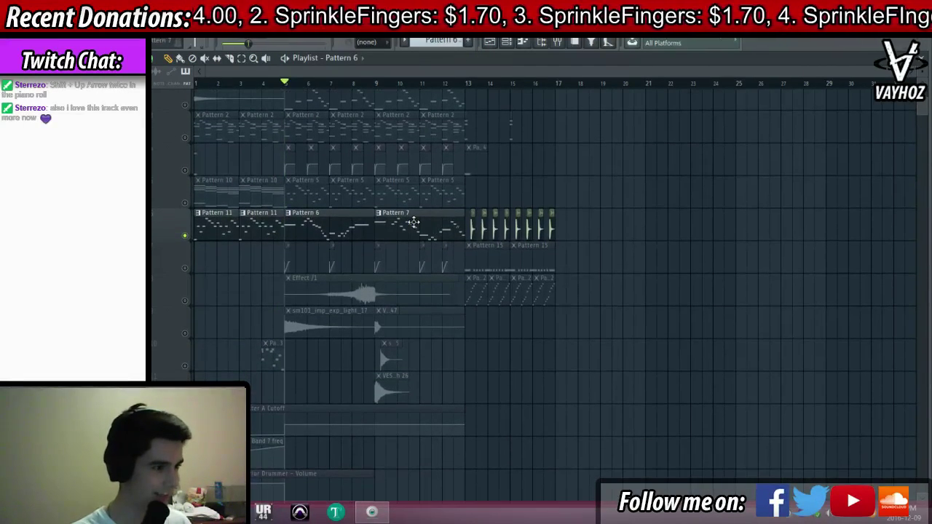
pyautogui.doubleClick(413, 222)
pyautogui.hotkey('ctrl', 'a')
pyautogui.moveTo(406, 187); pyautogui.dragTo(506, 203)
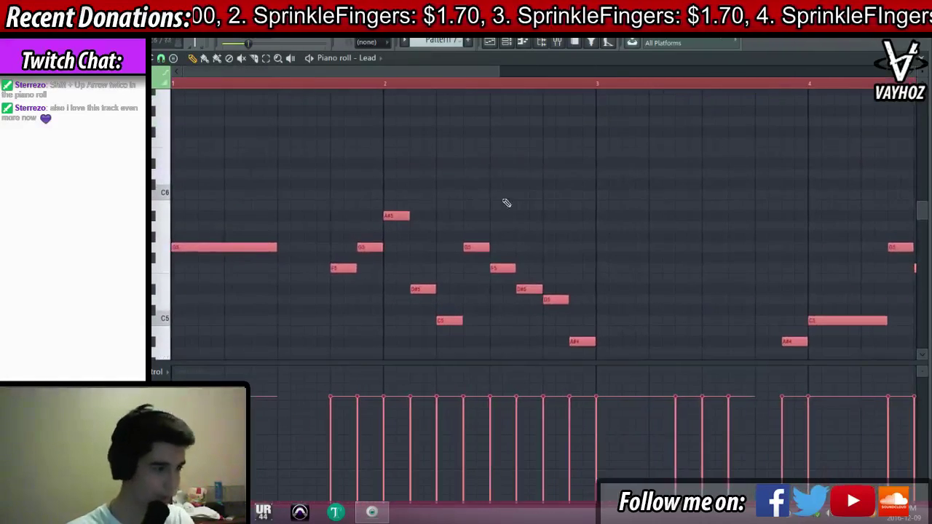
pyautogui.scroll(-2, 240, 245)
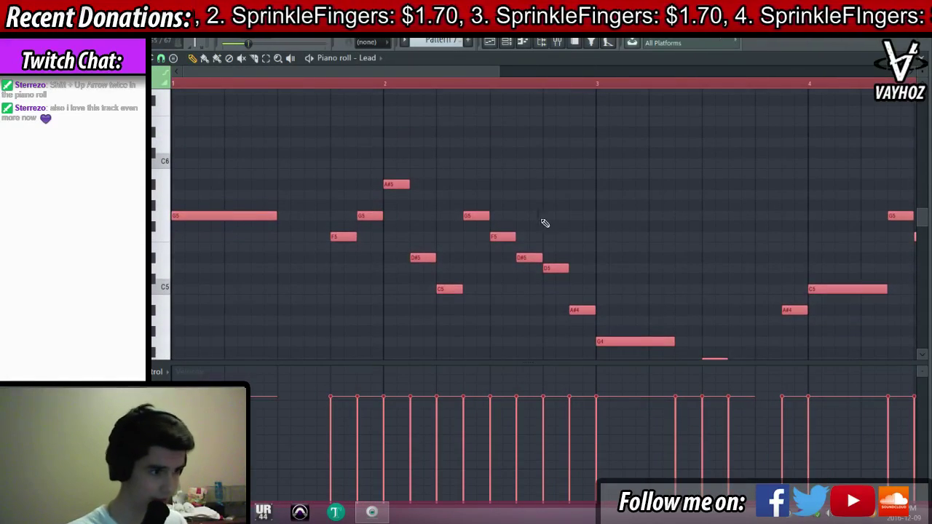
pyautogui.click(231, 38)
pyautogui.press('space')
pyautogui.press('space')
pyautogui.scroll(1, 273, 197)
pyautogui.moveTo(238, 230); pyautogui.dragTo(242, 197)
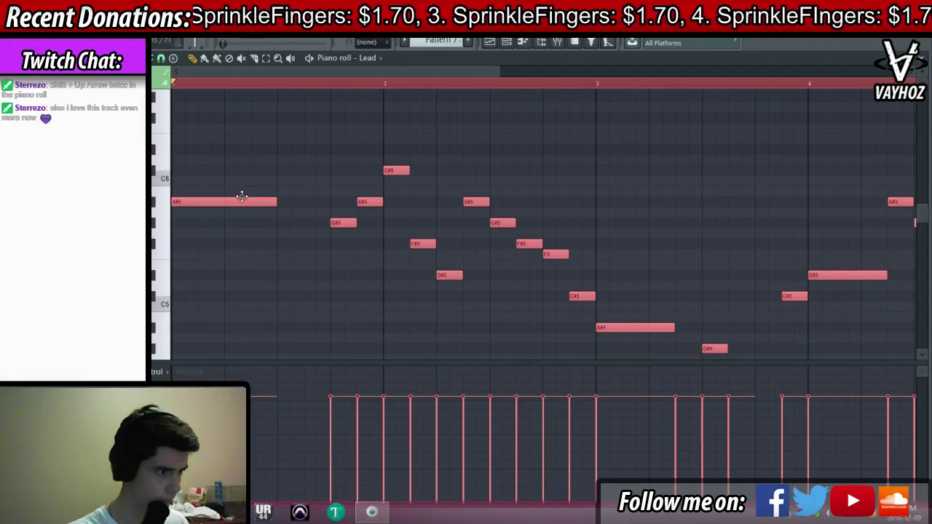
pyautogui.press('space')
pyautogui.press('F5')
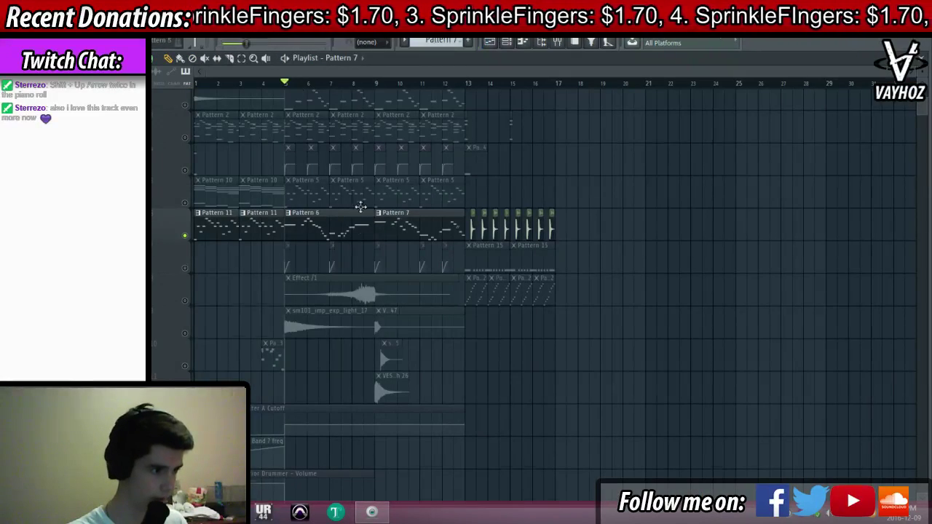
# Solo the Effect /1 track and play the Pattern 8 track on its own, then restore all tracks
pyautogui.scroll(-1, 361, 207)
pyautogui.click(183, 270)
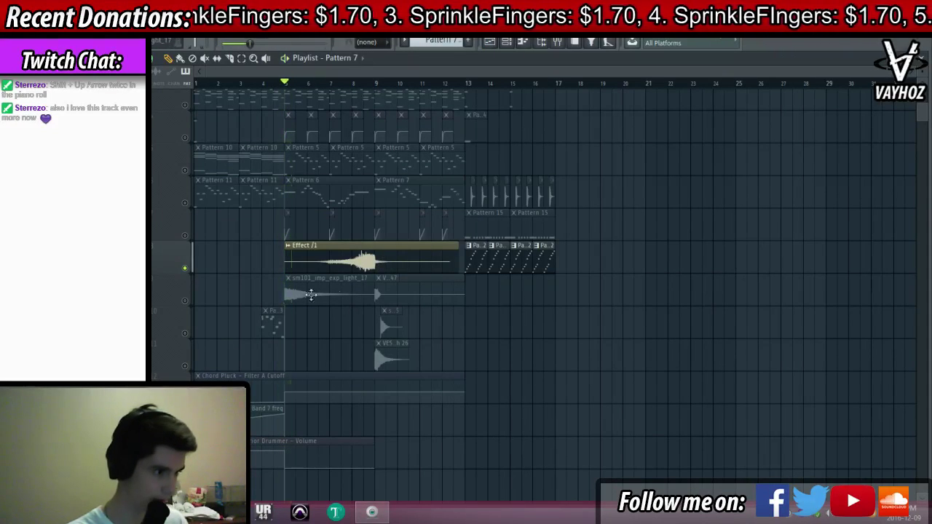
pyautogui.scroll(2, 217, 295)
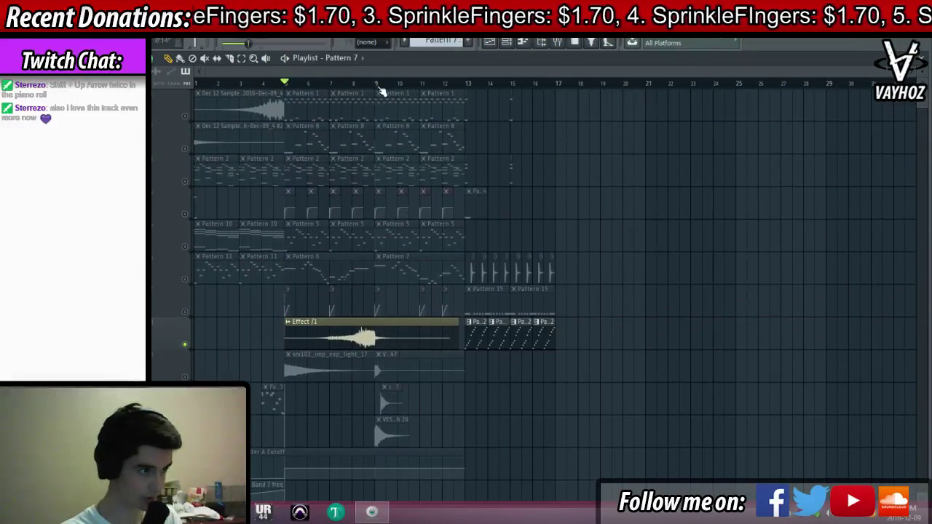
pyautogui.press('space')
pyautogui.rightClick(188, 149)
pyautogui.press('space')
pyautogui.press('space')
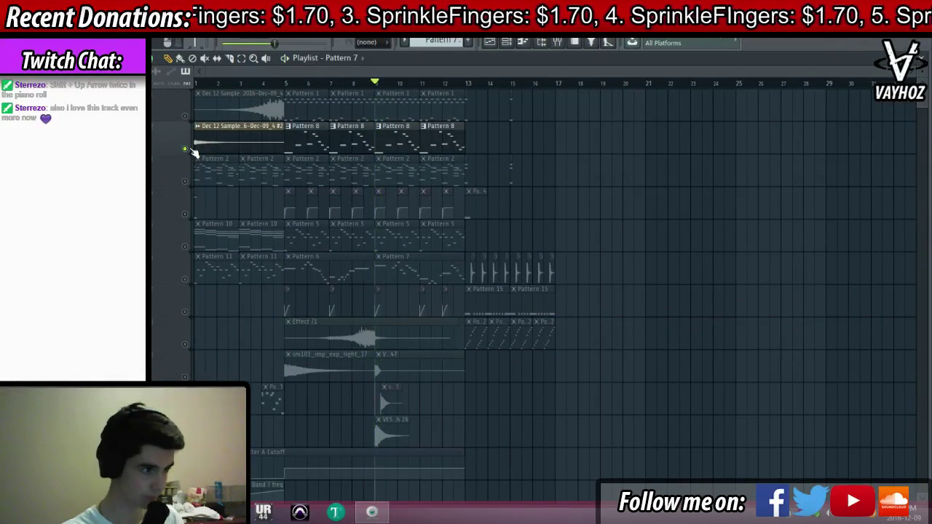
pyautogui.rightClick(188, 148)
pyautogui.scroll(5, 471, 83)
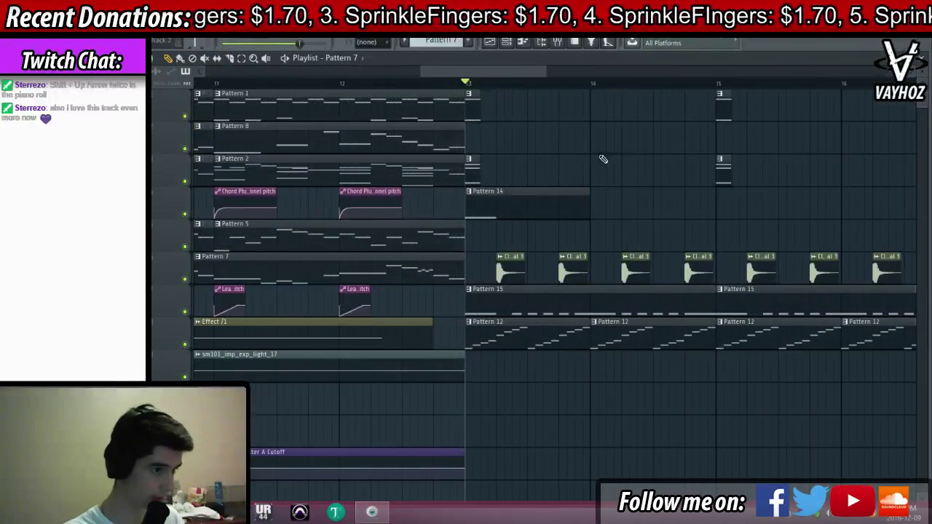
# Solo track 3 and transpose the Chord Pluck notes of the merged clip at bar 13 up three semitones
pyautogui.click(185, 180)
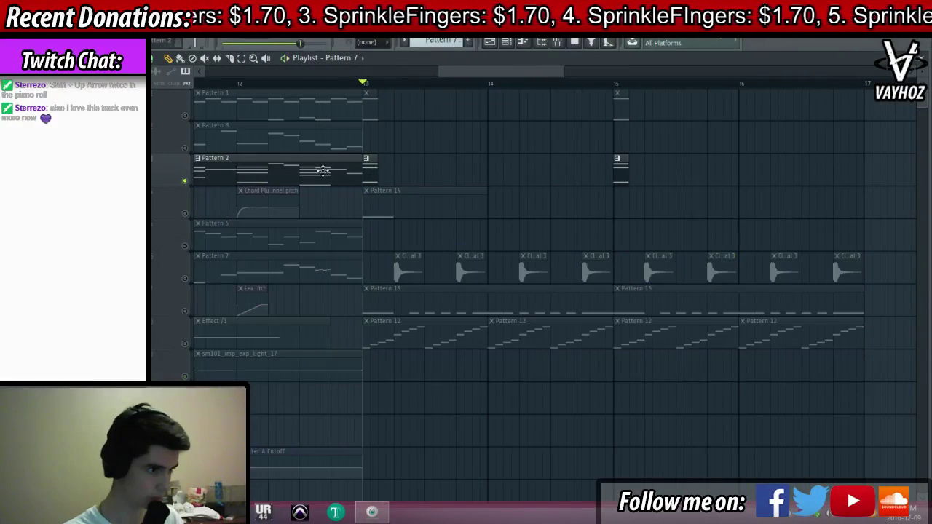
pyautogui.doubleClick(375, 170)
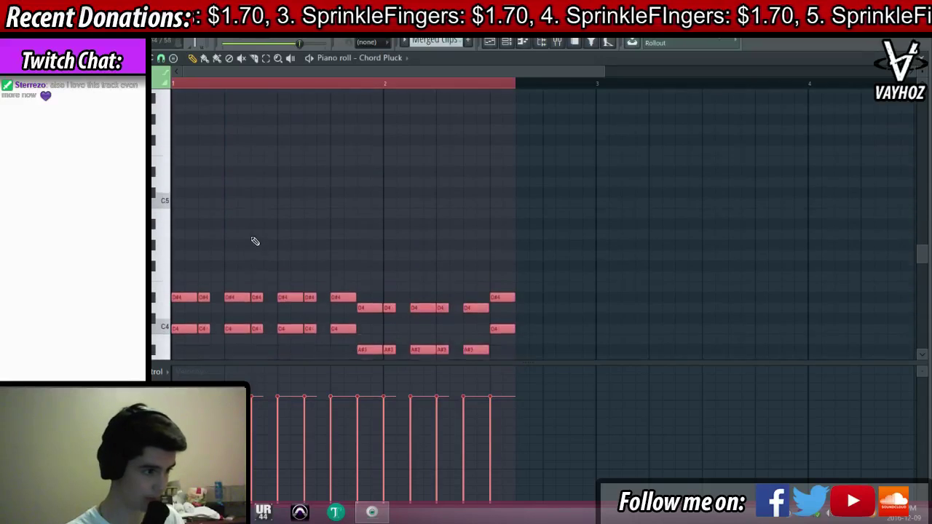
pyautogui.moveTo(191, 283); pyautogui.dragTo(185, 236)
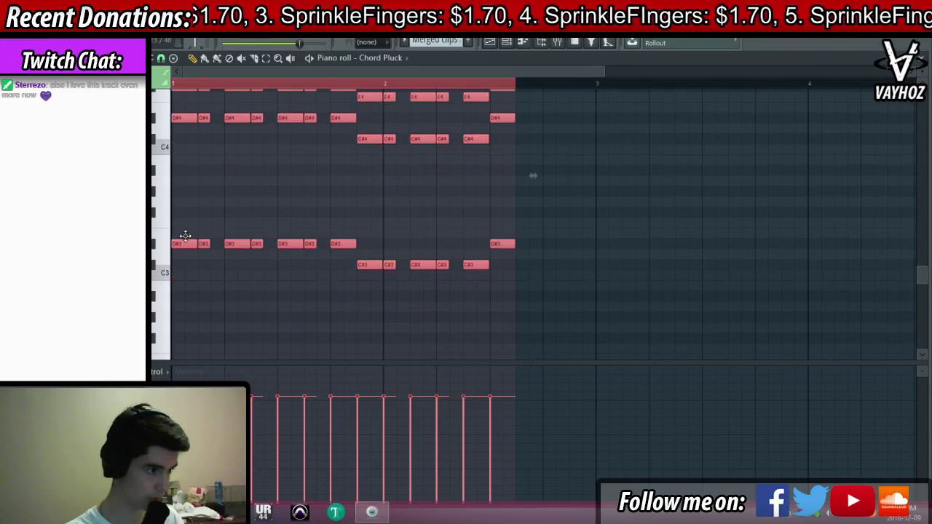
pyautogui.press('F5')
# Solo track 7 and transpose all Lazer notes of Pattern 15 up to D# to match the new key
pyautogui.click(188, 311)
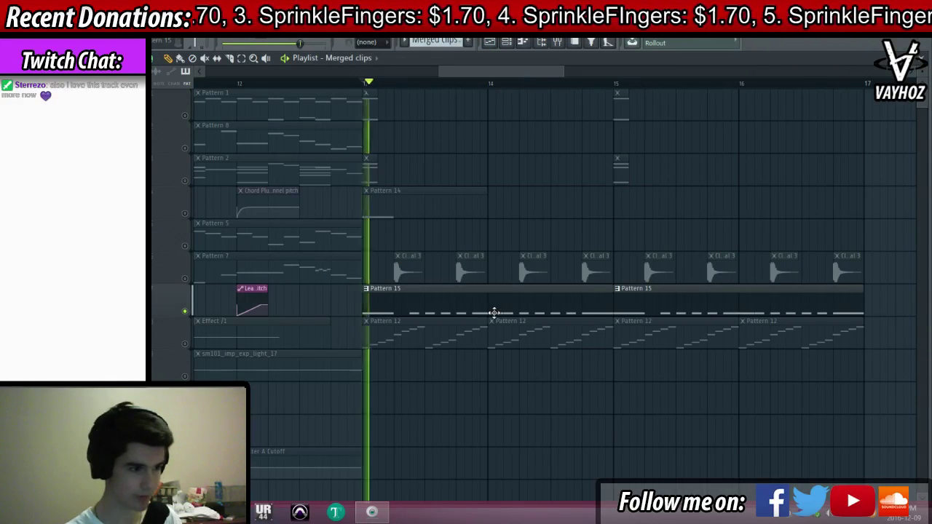
pyautogui.doubleClick(432, 307)
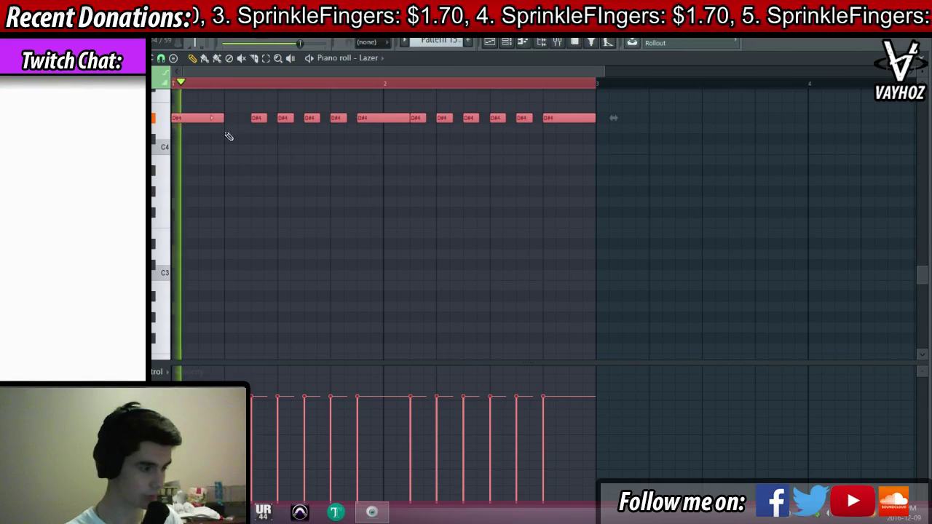
pyautogui.moveTo(214, 118); pyautogui.dragTo(195, 108)
pyautogui.press('space')
pyautogui.press('F9')
pyautogui.press('space')
pyautogui.press('F5')
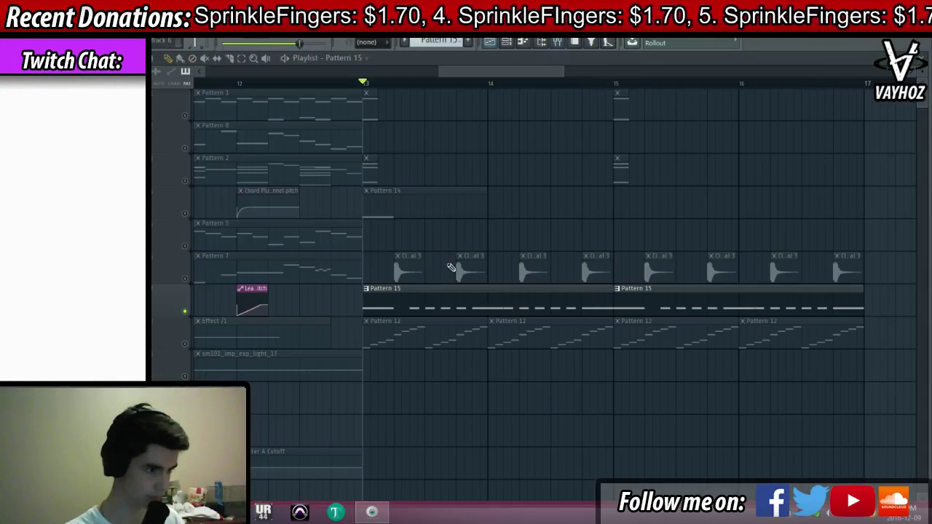
pyautogui.press('F6')
pyautogui.press('F6')
pyautogui.press('F5')
pyautogui.press('F6')
pyautogui.press('F5')
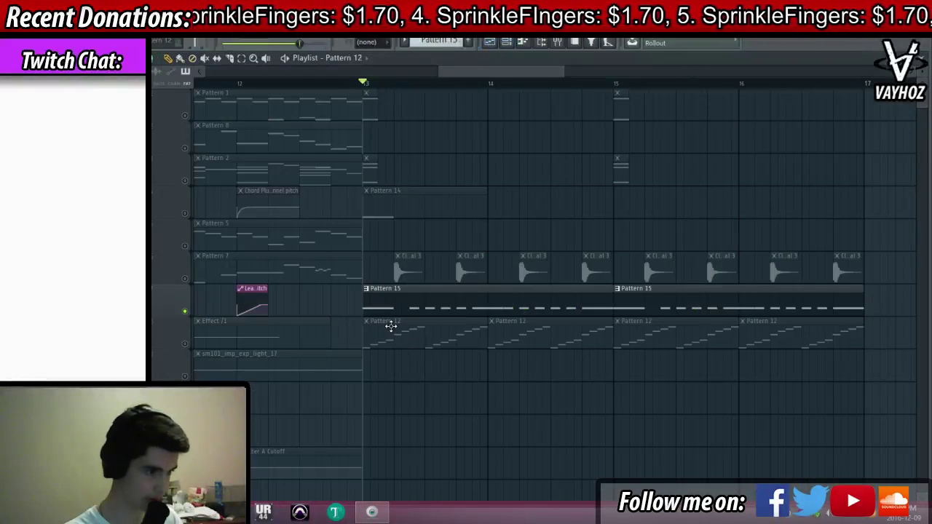
# Transpose all Arp notes of Pattern 12 up three semitones so the run starts on D#4
pyautogui.doubleClick(391, 326)
pyautogui.scroll(2, 175, 187)
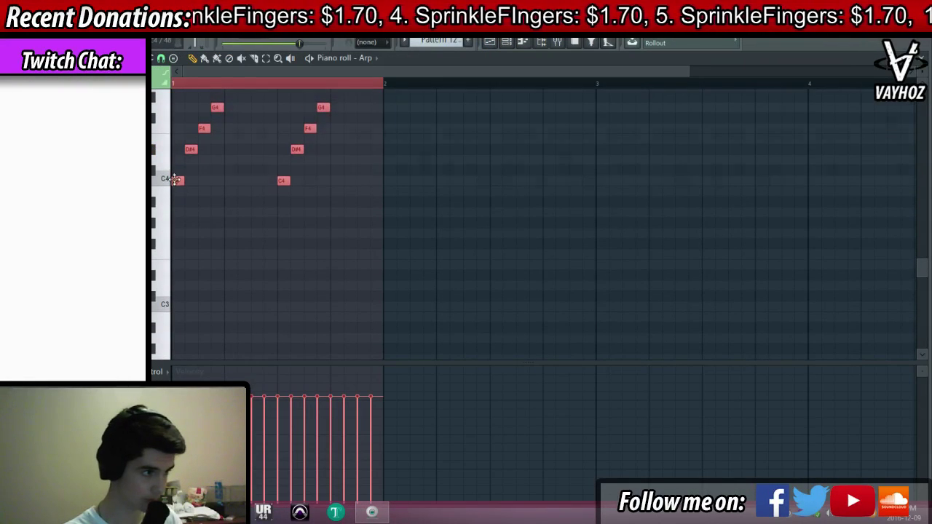
pyautogui.moveTo(174, 179); pyautogui.dragTo(173, 149)
pyautogui.press('F5')
# Restore all tracks from solo and move the Serum note of Pattern 14 up to D#2
pyautogui.rightClick(185, 279)
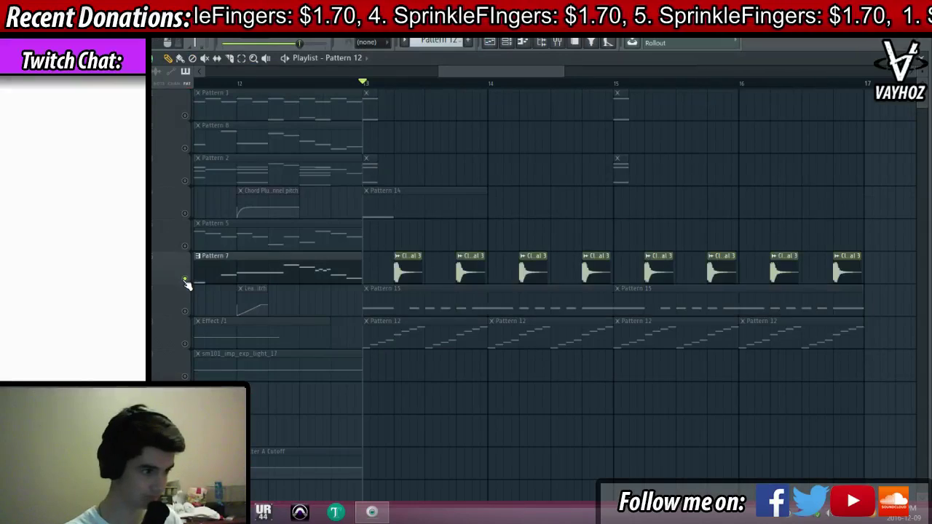
pyautogui.rightClick(185, 278)
pyautogui.moveTo(542, 179); pyautogui.dragTo(734, 219)
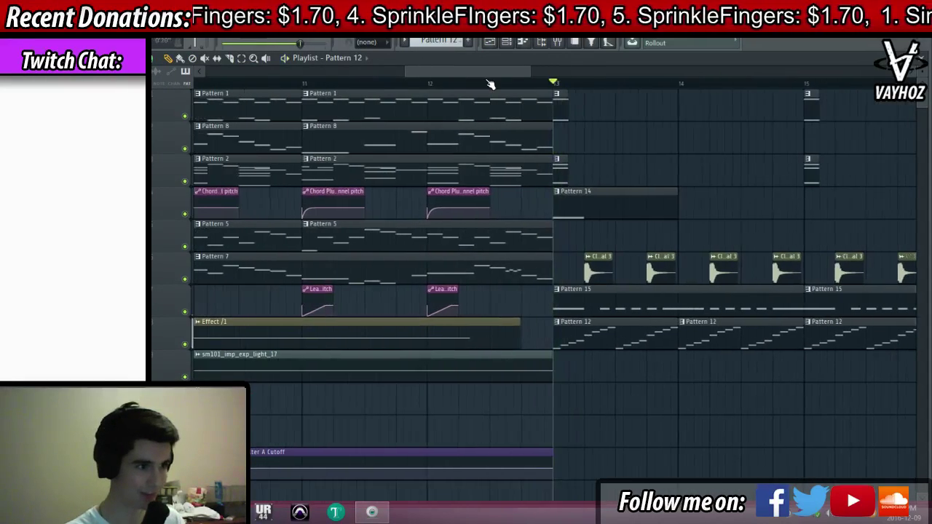
pyautogui.scroll(-5, 489, 84)
pyautogui.doubleClick(503, 207)
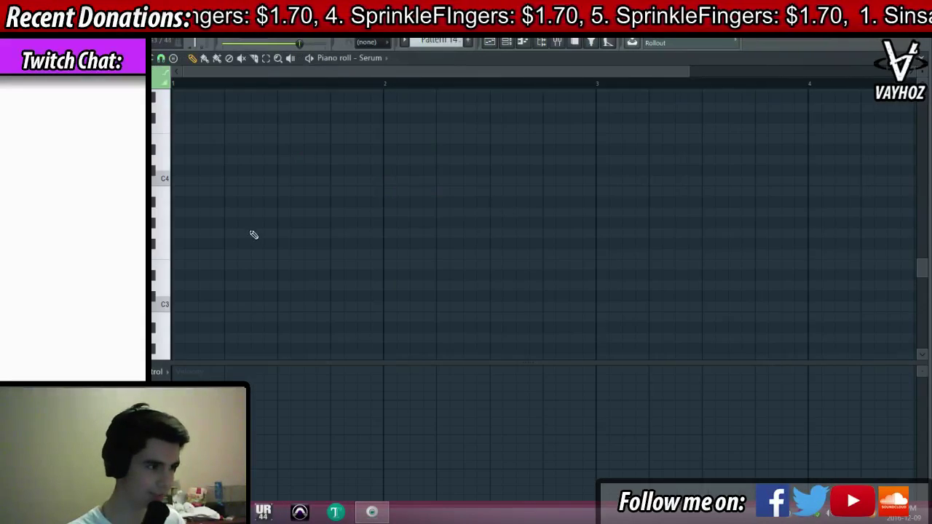
pyautogui.scroll(-7, 253, 236)
pyautogui.moveTo(195, 213); pyautogui.dragTo(194, 180)
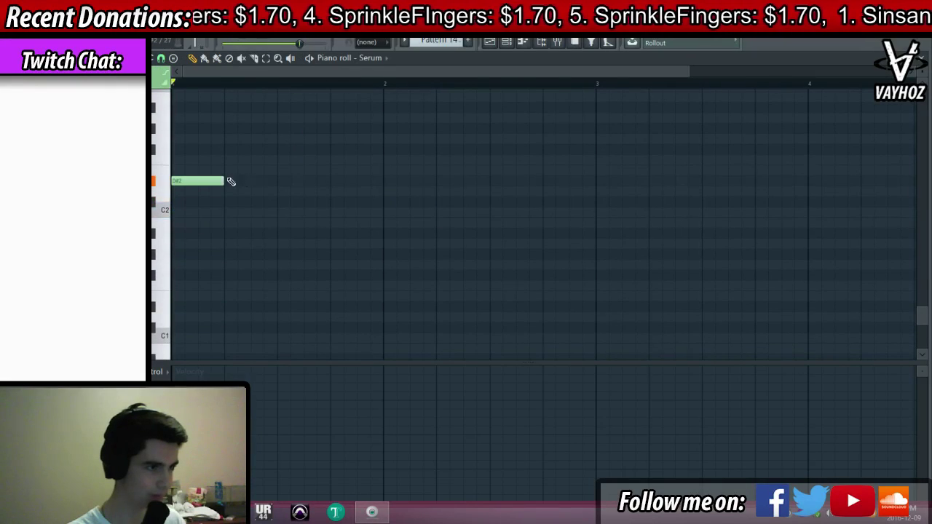
# Play the full arrangement from bar 11, from bar 5 and from just before bar 7 to check the transposed parts
pyautogui.press('space')
pyautogui.press('F5')
pyautogui.press('space')
pyautogui.click(438, 91)
pyautogui.click(437, 85)
pyautogui.press('space')
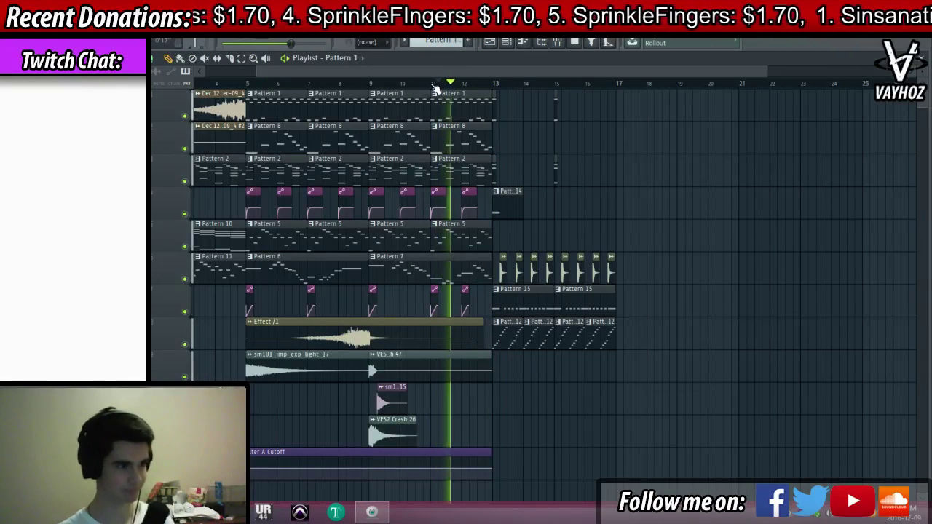
pyautogui.click(249, 85)
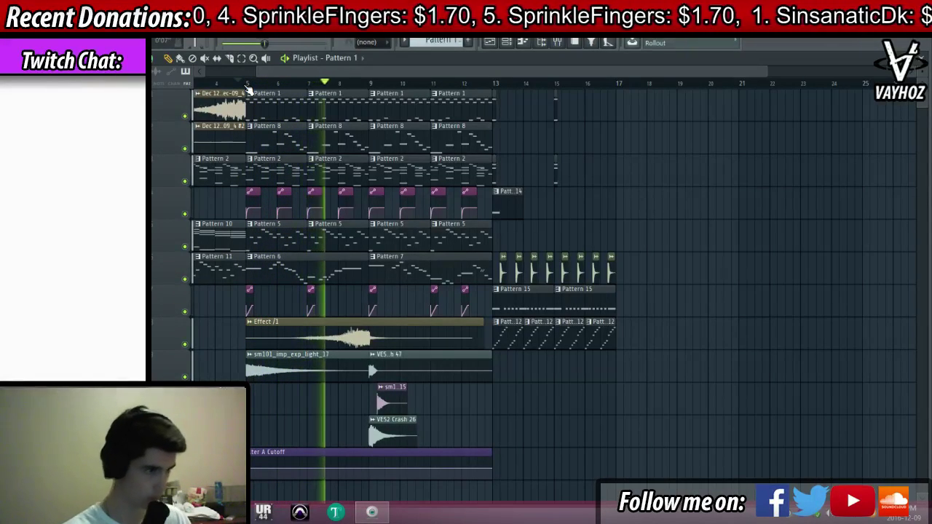
pyautogui.press('space')
pyautogui.click(301, 83)
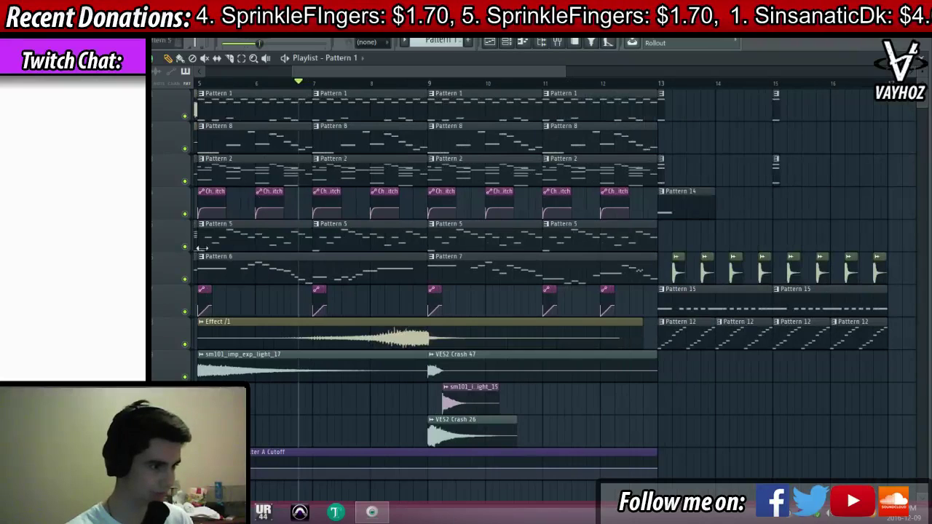
pyautogui.press('space')
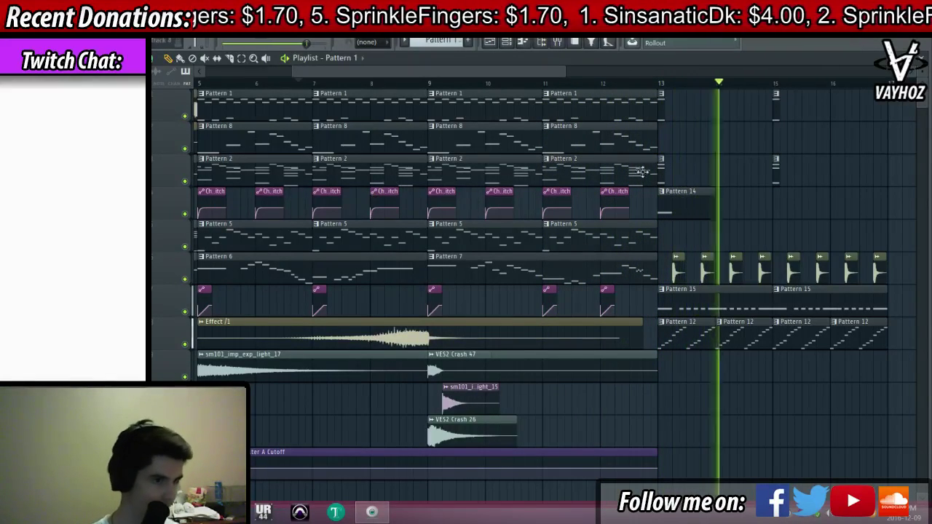
# Play the arrangement around bar 12 into bar 13 to check the transition into the new section
pyautogui.press('space')
pyautogui.keyDown('ctrl'); pyautogui.scroll(3, 658, 93); pyautogui.keyUp('ctrl')
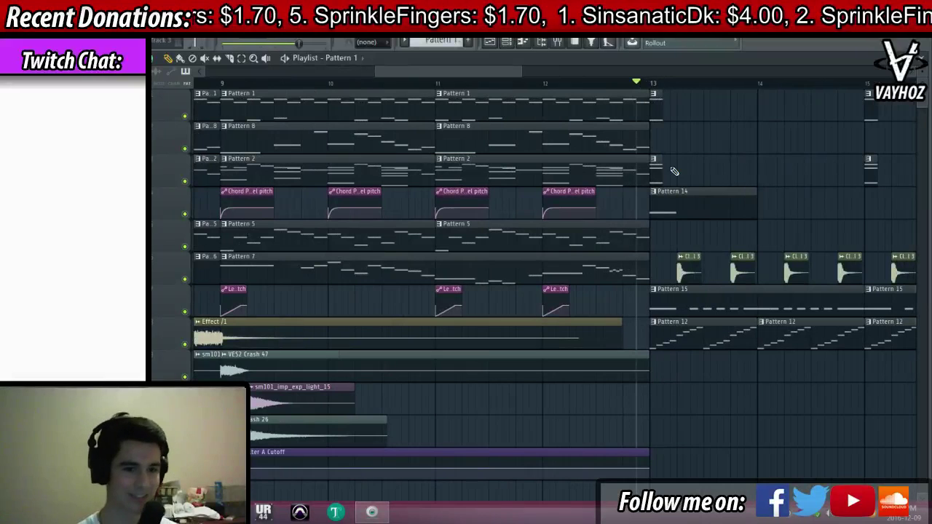
pyautogui.scroll(-4, 718, 71)
pyautogui.press('space')
pyautogui.press('space')
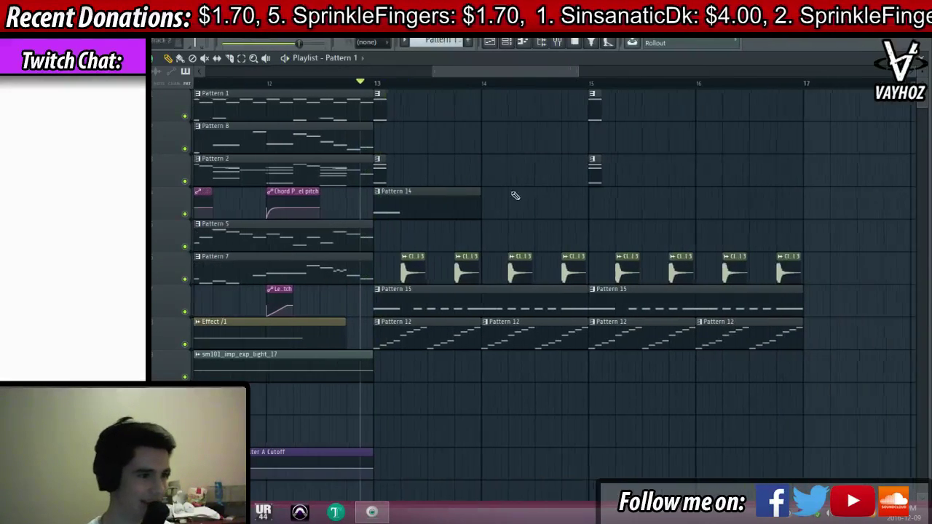
pyautogui.press('space')
pyautogui.press('space')
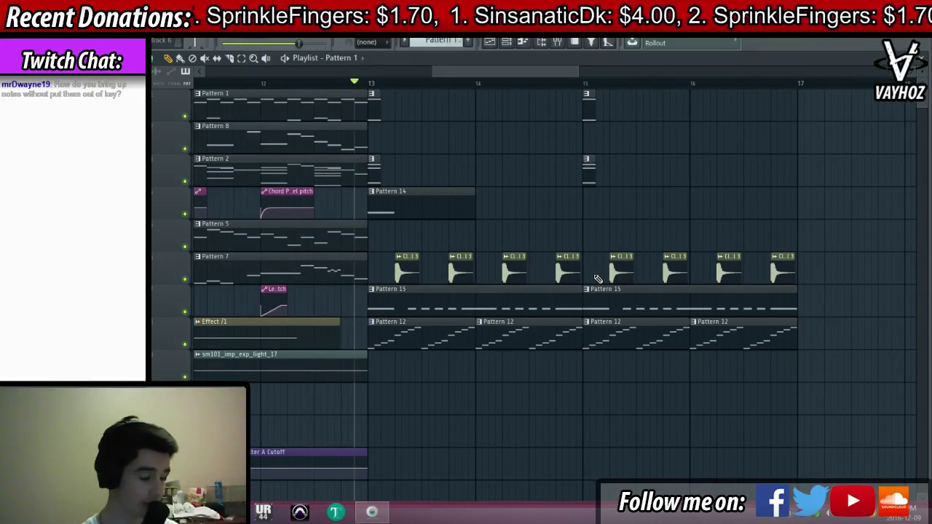
# Open the Bass notes of Pattern 8, select all of them to examine their key, and return to the playlist
pyautogui.scroll(-5, 521, 85)
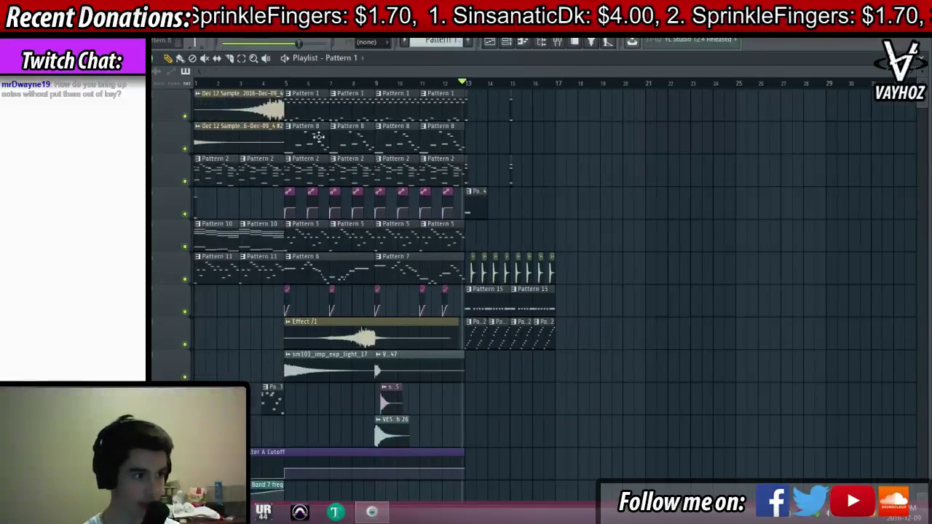
pyautogui.doubleClick(329, 135)
pyautogui.scroll(8, 466, 197)
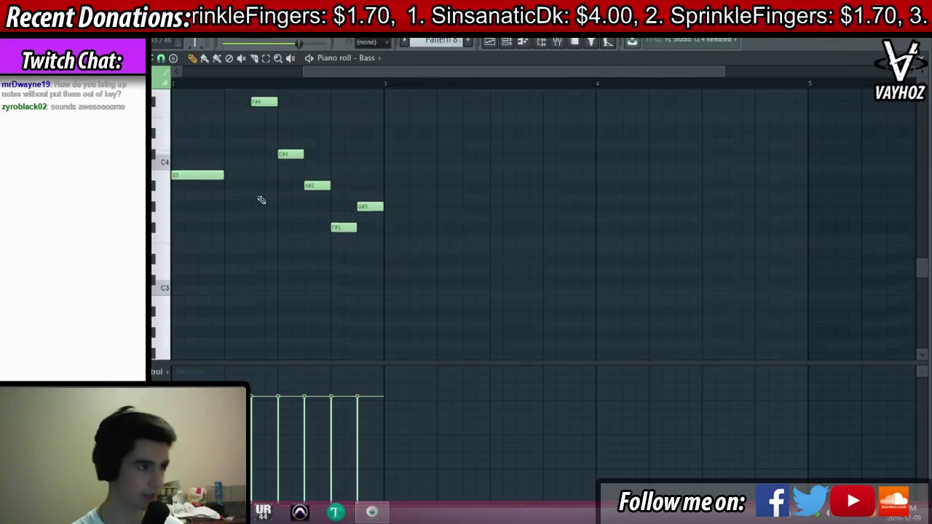
pyautogui.hotkey('ctrl', 'a')
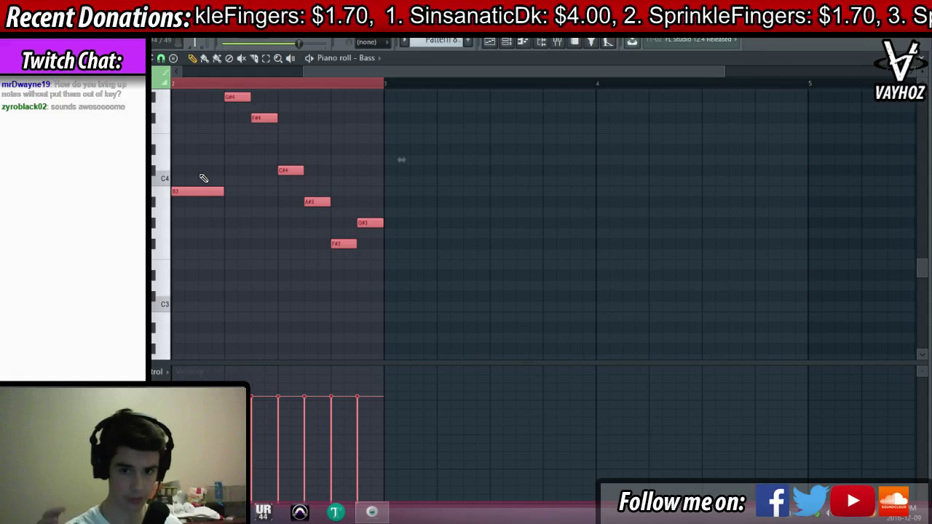
pyautogui.press('F5')
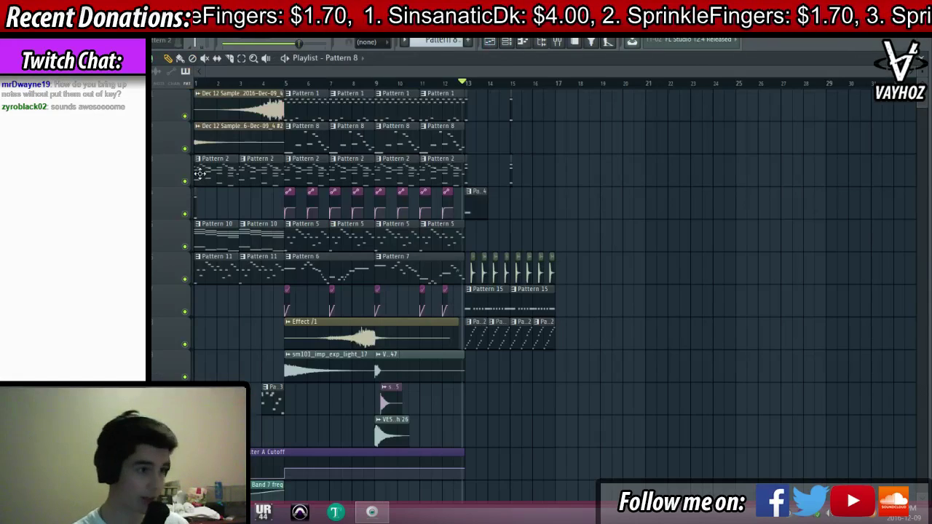
# Play the arrangement from bar 12 with the mixer open and check the Lazer track
pyautogui.scroll(2, 444, 84)
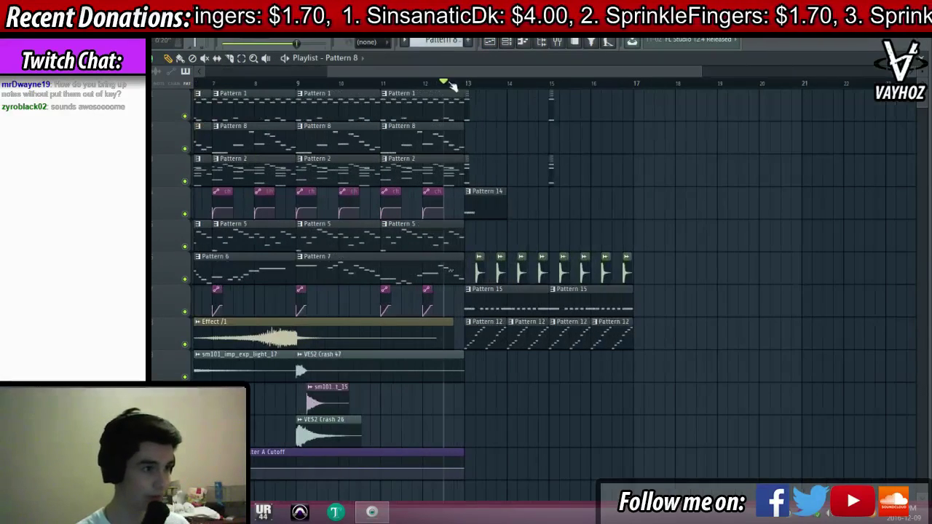
pyautogui.click(428, 85)
pyautogui.scroll(1, 445, 82)
pyautogui.scroll(-1, 472, 74)
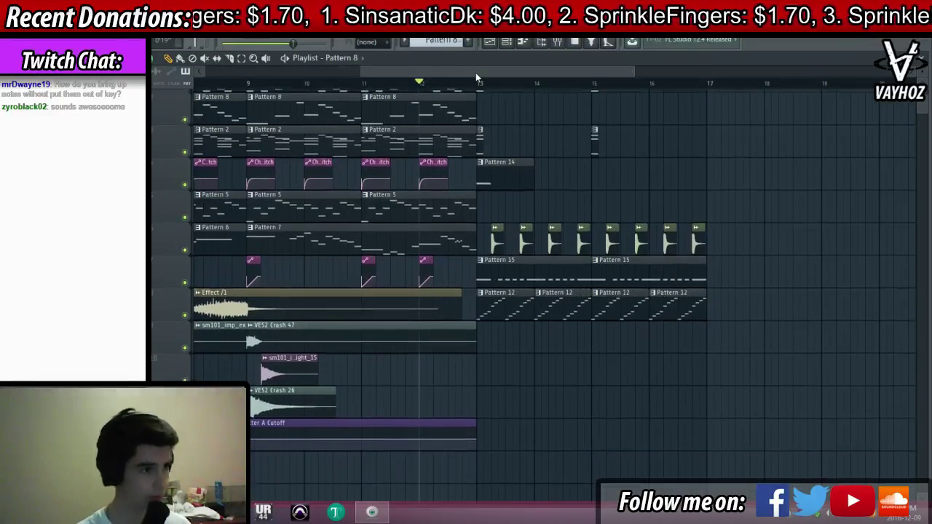
pyautogui.press('F9')
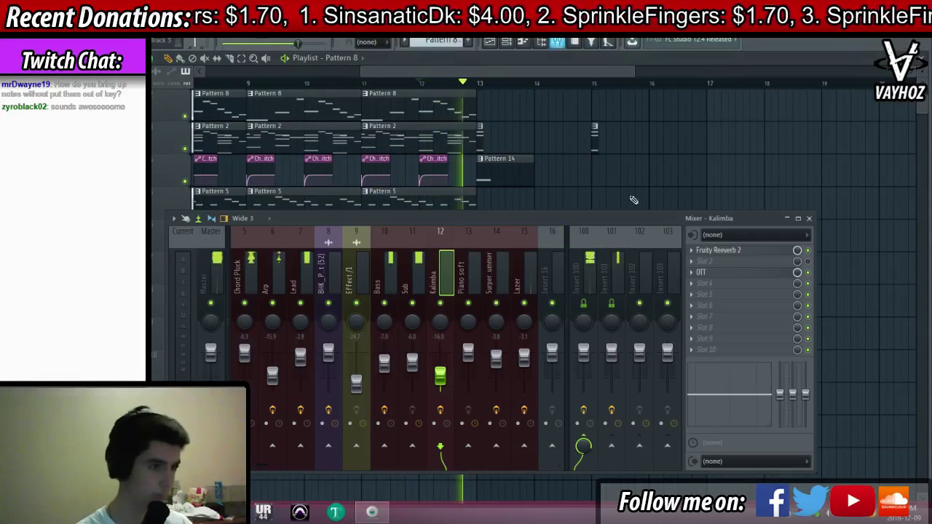
pyautogui.click(527, 277)
pyautogui.press('space')
# Move the two Pattern 15 clips from bar 13 to bar 17
pyautogui.moveTo(507, 125); pyautogui.dragTo(438, 140)
pyautogui.moveTo(492, 281); pyautogui.dragTo(828, 277)
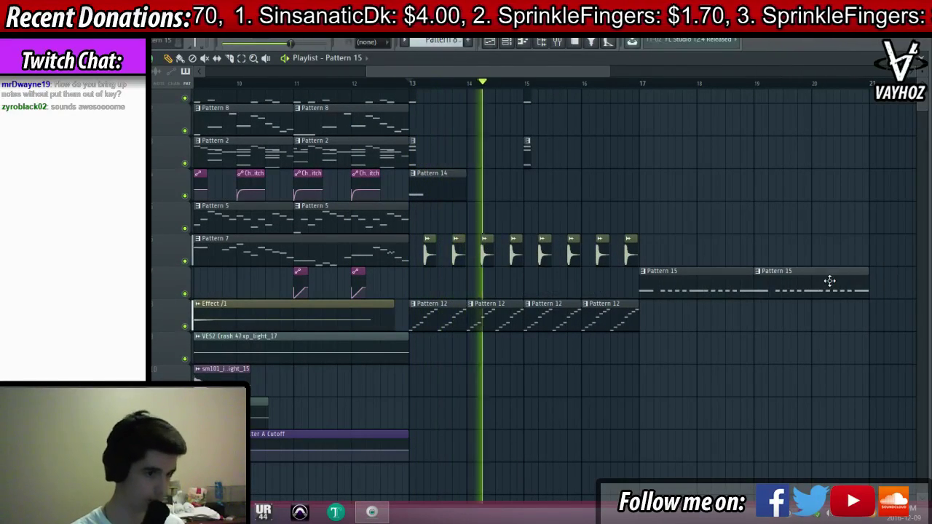
pyautogui.moveTo(602, 308); pyautogui.dragTo(575, 326)
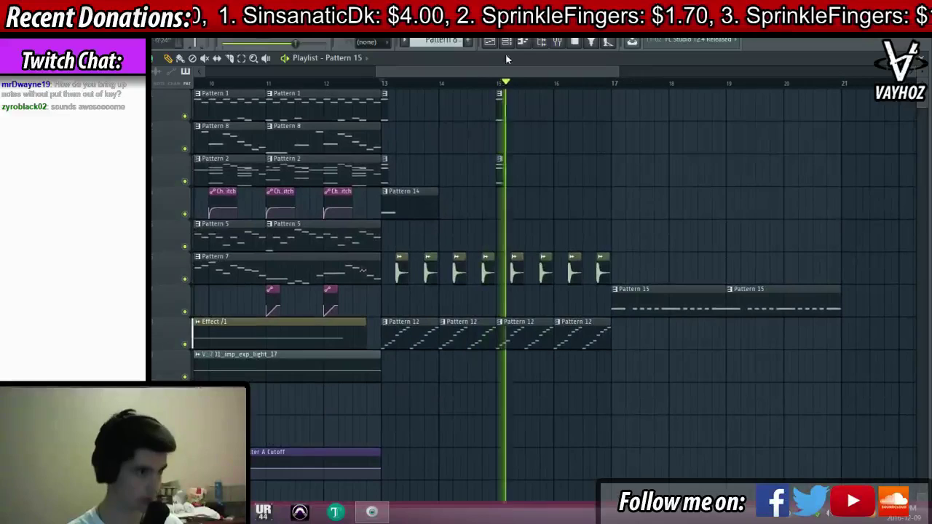
# Switch to the empty Pattern 16, inspect the EQ settings of the Lazer synth and close it again
pyautogui.click(469, 43)
pyautogui.press('F6')
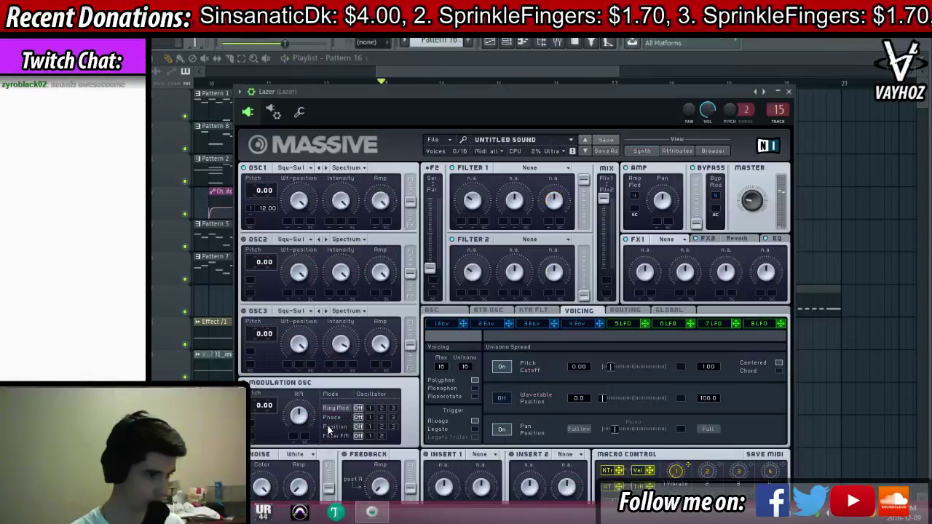
pyautogui.click(320, 425)
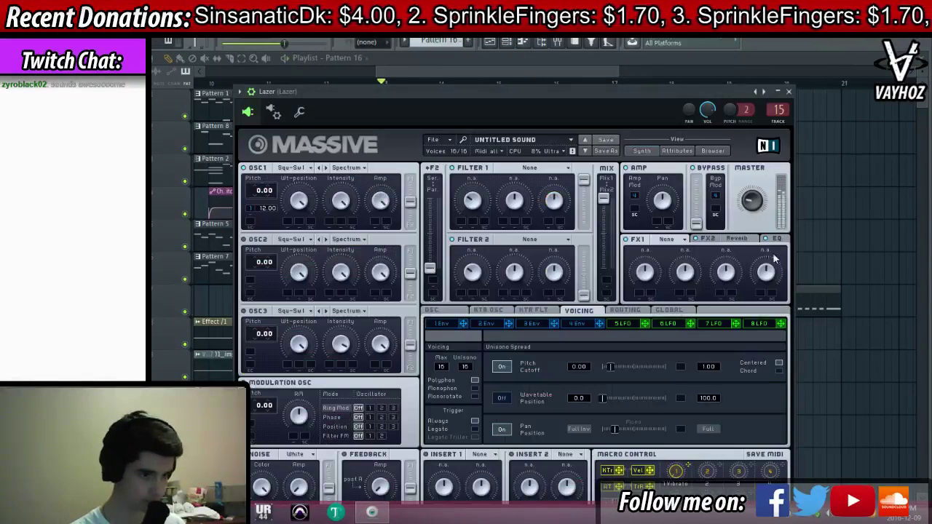
pyautogui.click(776, 239)
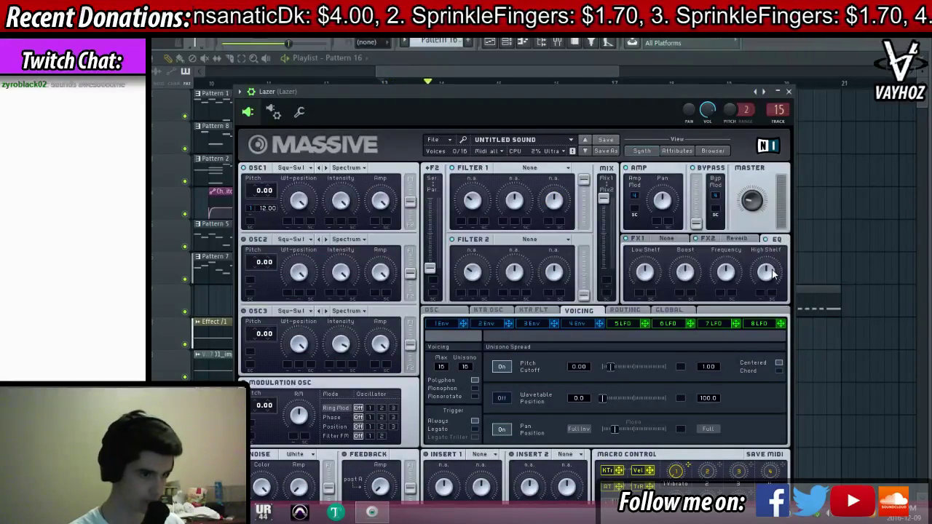
pyautogui.press('Escape')
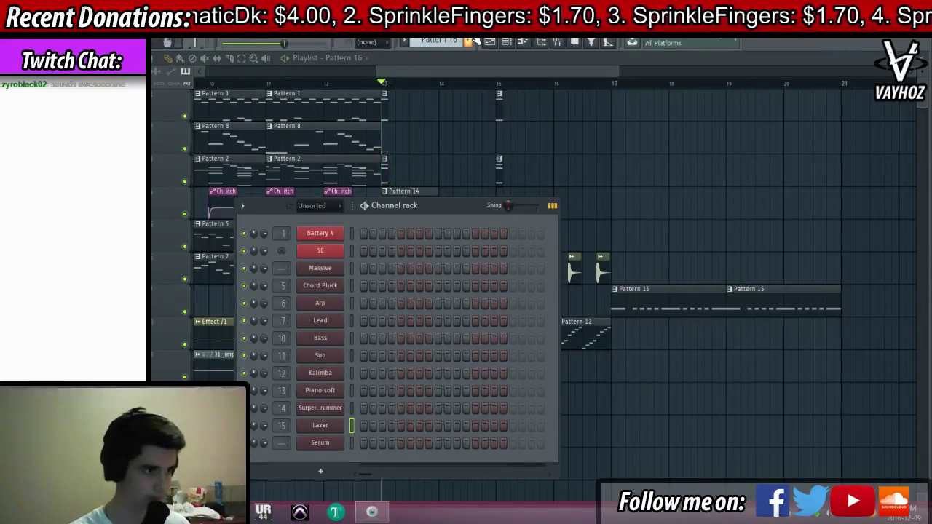
# Play the section from bar 13 through bar 16 without the Lazer part
pyautogui.press('space')
pyautogui.press('space')
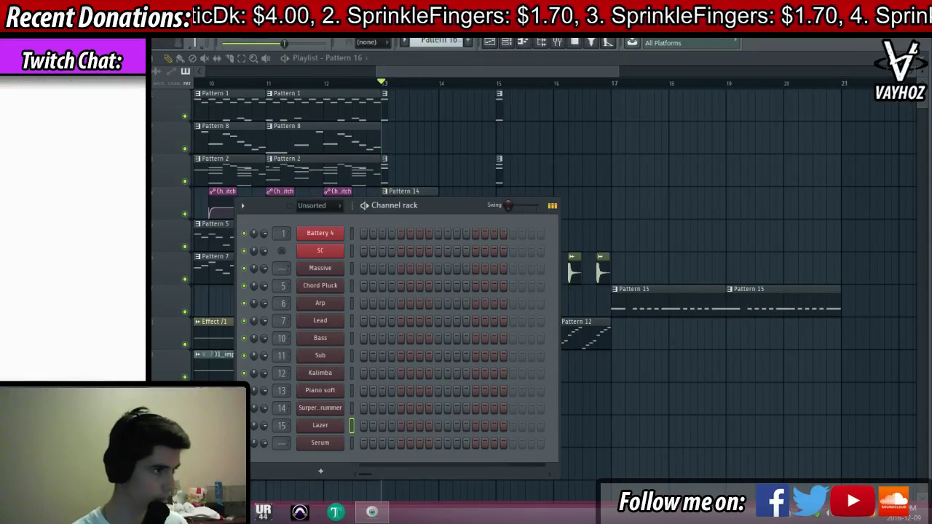
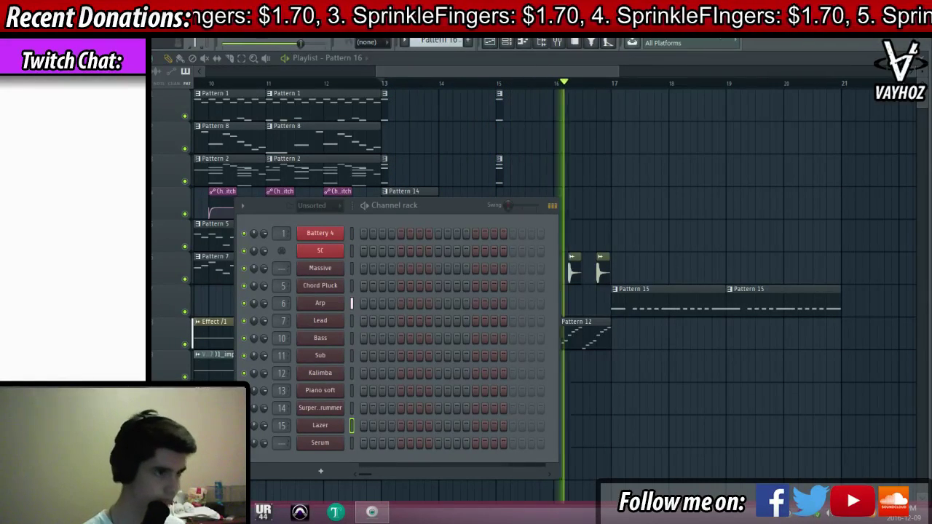
pyautogui.press('space')
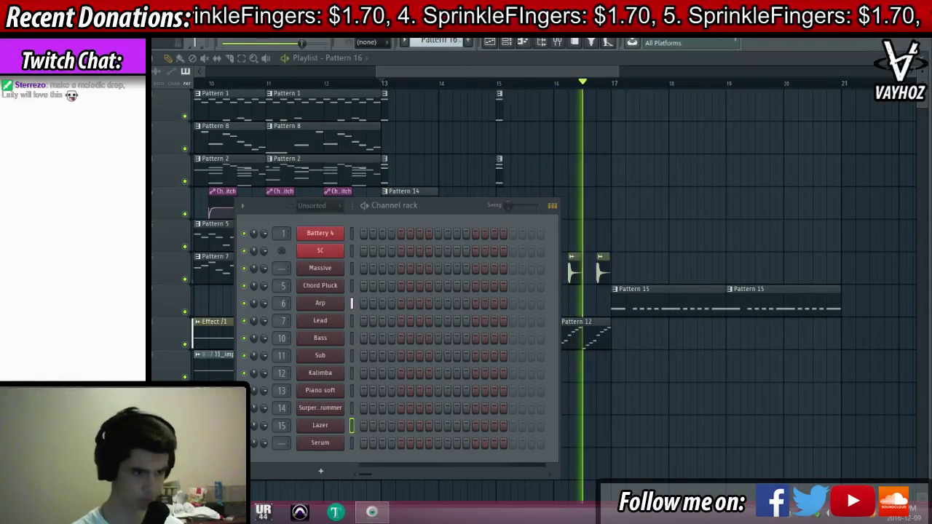
pyautogui.press('space')
# Place the Presenta_Its4InTheMorning vocal sample on the second track near bar 13 and autodetect its tempo for time stretching
pyautogui.moveTo(146, 263); pyautogui.dragTo(420, 131)
pyautogui.doubleClick(423, 131)
pyautogui.click(510, 281)
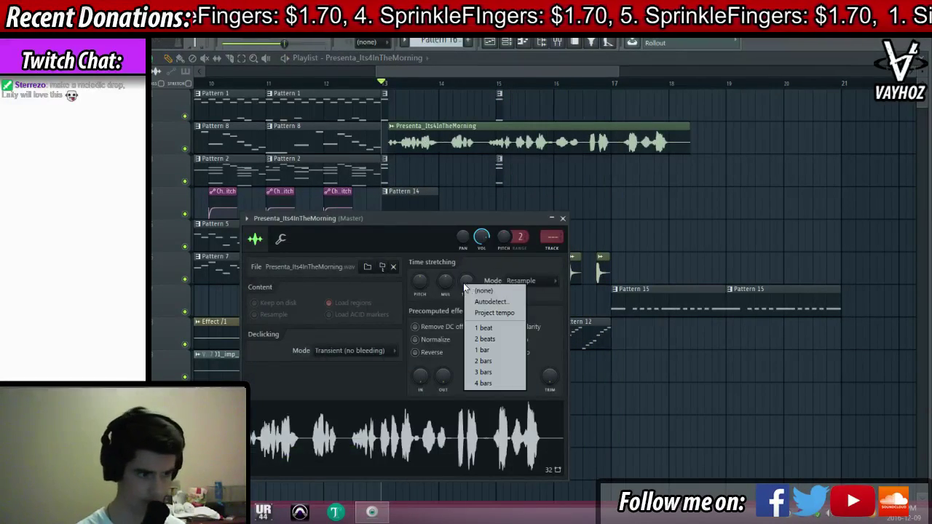
pyautogui.click(484, 305)
pyautogui.click(470, 305)
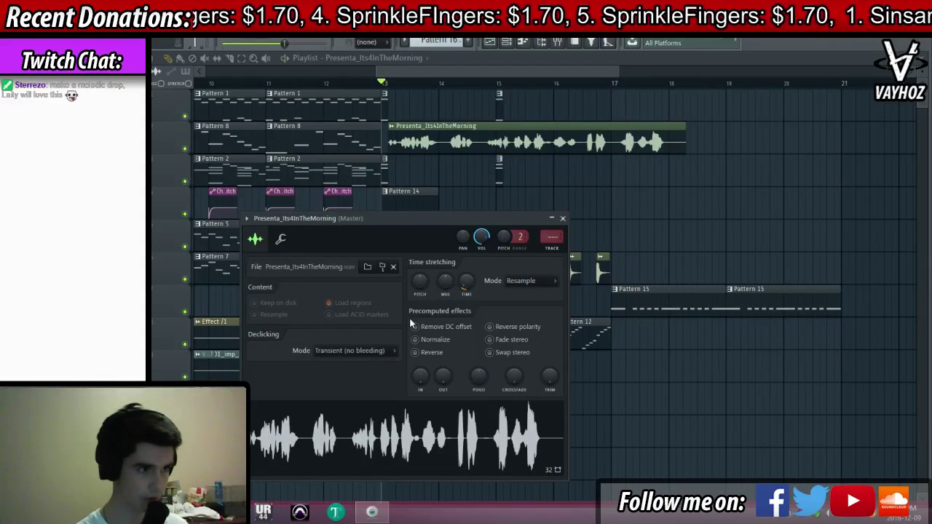
# Align the vocal clip to bar 13, set its time-stretching mode to Auto, and lower its volume during playback
pyautogui.moveTo(446, 141); pyautogui.dragTo(439, 140)
pyautogui.press('space')
pyautogui.doubleClick(439, 141)
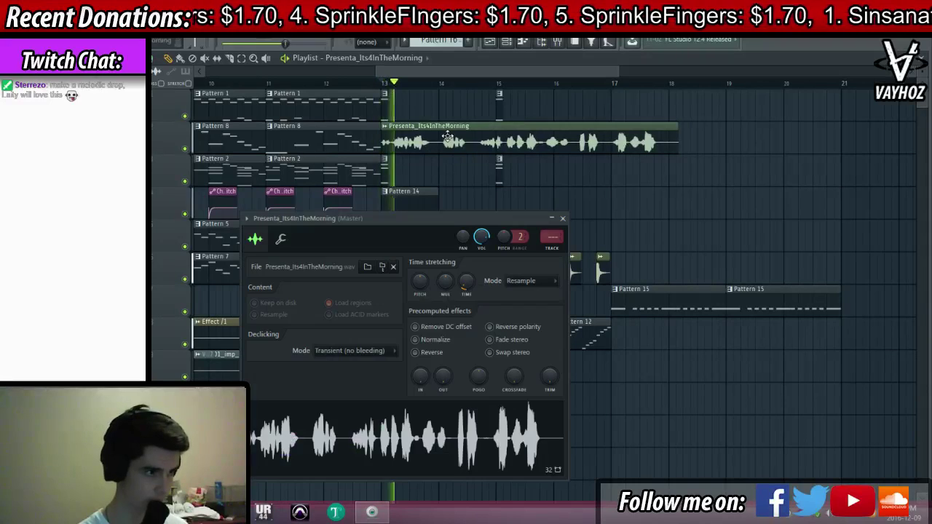
pyautogui.rightClick(419, 279)
pyautogui.click(439, 285)
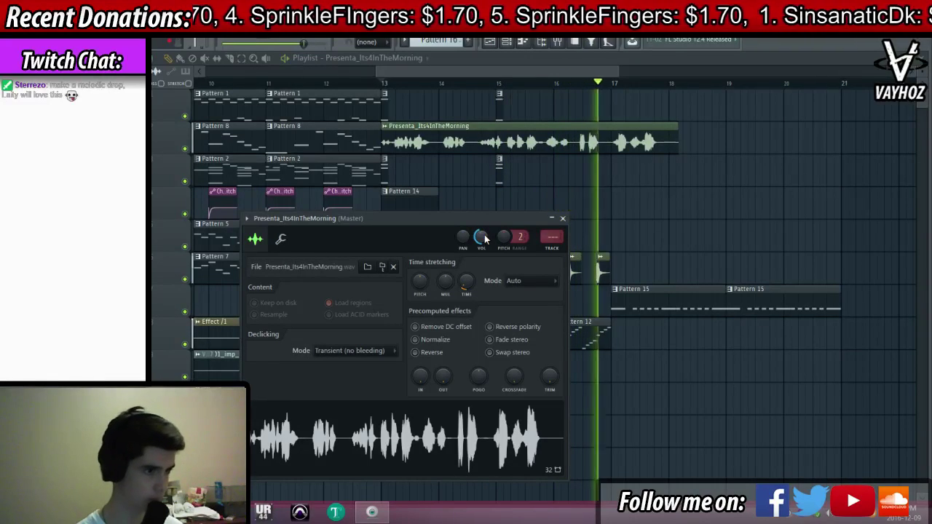
pyautogui.press('space')
pyautogui.click(169, 59)
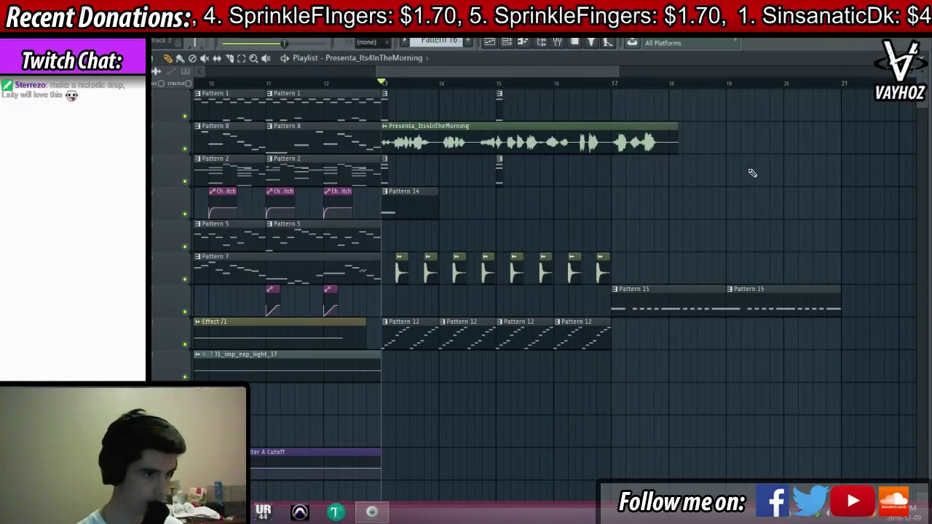
# Slice the vocal clip at bar 17 and delete the part after the cut
pyautogui.press('space')
pyautogui.click(230, 59)
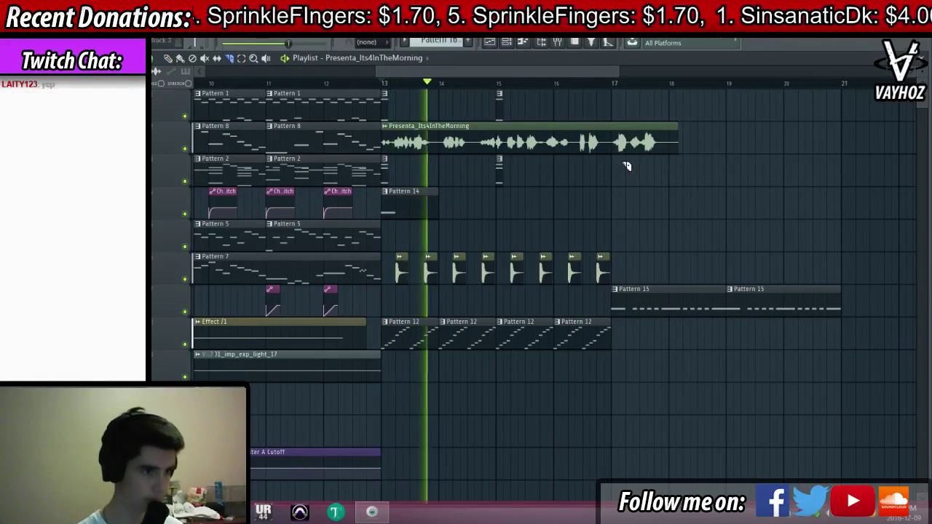
pyautogui.press('space')
pyautogui.moveTo(619, 140); pyautogui.dragTo(624, 125)
pyautogui.press('space')
pyautogui.click(168, 58)
pyautogui.press('space')
pyautogui.rightClick(637, 140)
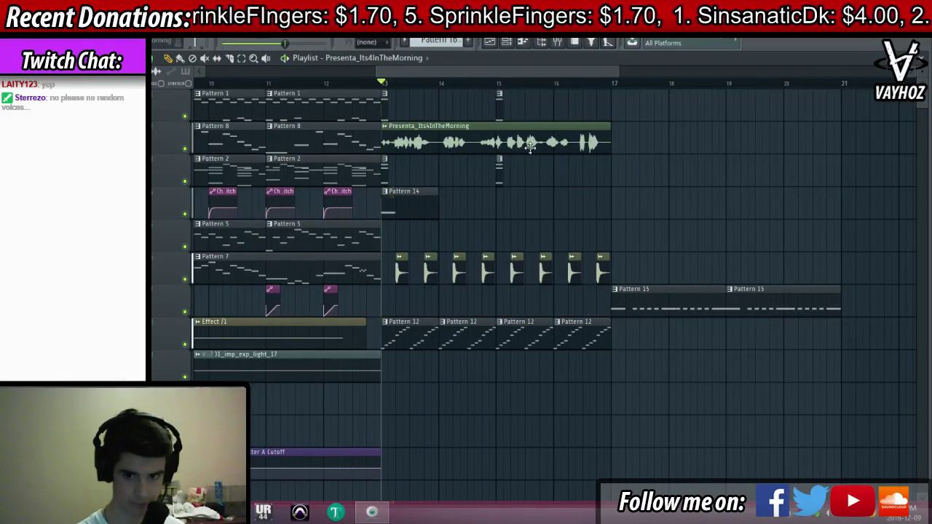
# Move the vocal clip down to the empty track 10 at bar 13, solo that track and play it
pyautogui.scroll(1, 425, 91)
pyautogui.scroll(2, 426, 91)
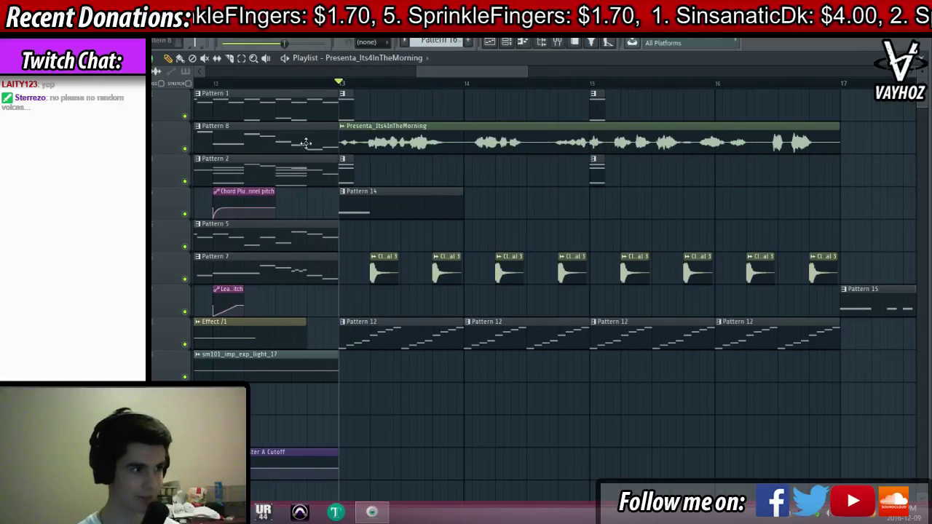
pyautogui.rightClick(185, 149)
pyautogui.moveTo(390, 140); pyautogui.dragTo(391, 406)
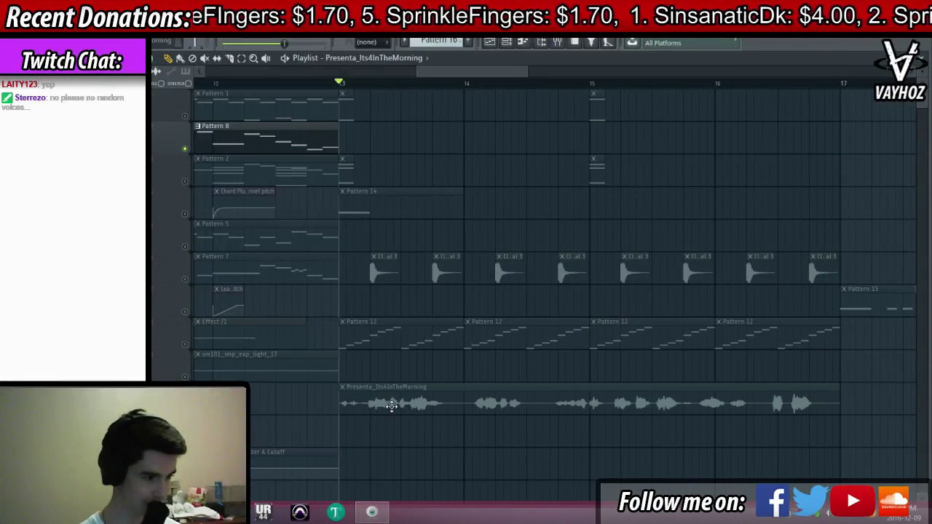
pyautogui.rightClick(185, 409)
pyautogui.press('space')
pyautogui.press('space')
# Open the vocal clip's sample settings and lower its time-stretching pitch
pyautogui.moveTo(515, 341); pyautogui.dragTo(463, 198)
pyautogui.doubleClick(474, 259)
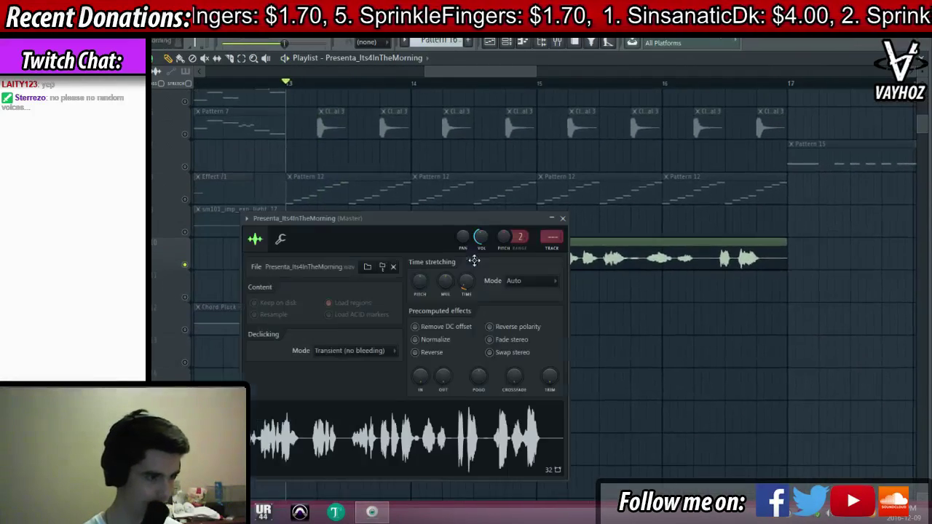
pyautogui.rightClick(423, 284)
pyautogui.click(445, 289)
pyautogui.moveTo(422, 282); pyautogui.dragTo(422, 317)
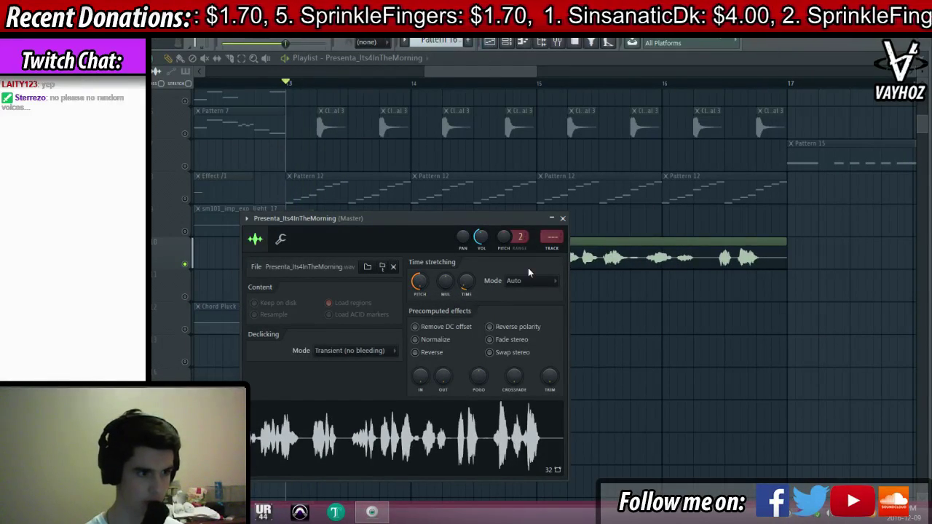
# Show all channels, add a second Massive synth channel and open its empty piano roll in Pattern 16
pyautogui.press('F6')
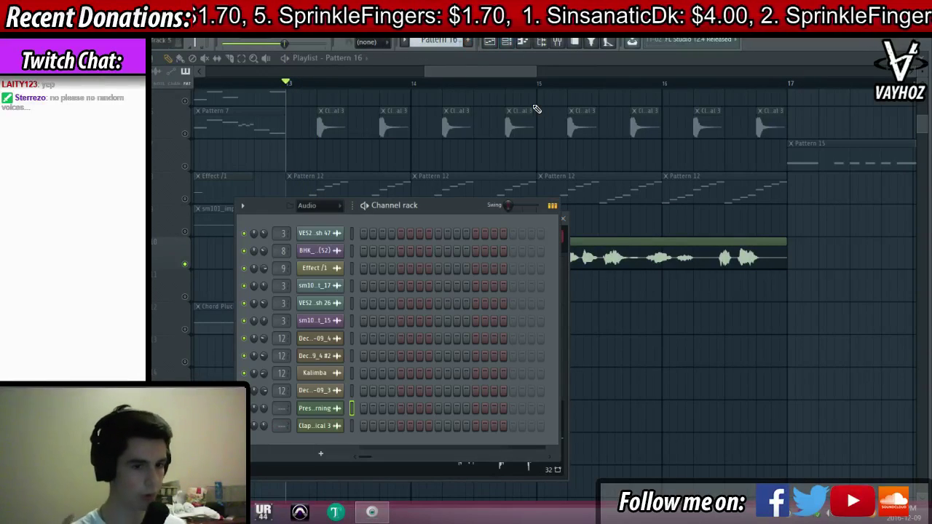
pyautogui.click(318, 206)
pyautogui.click(320, 223)
pyautogui.click(321, 496)
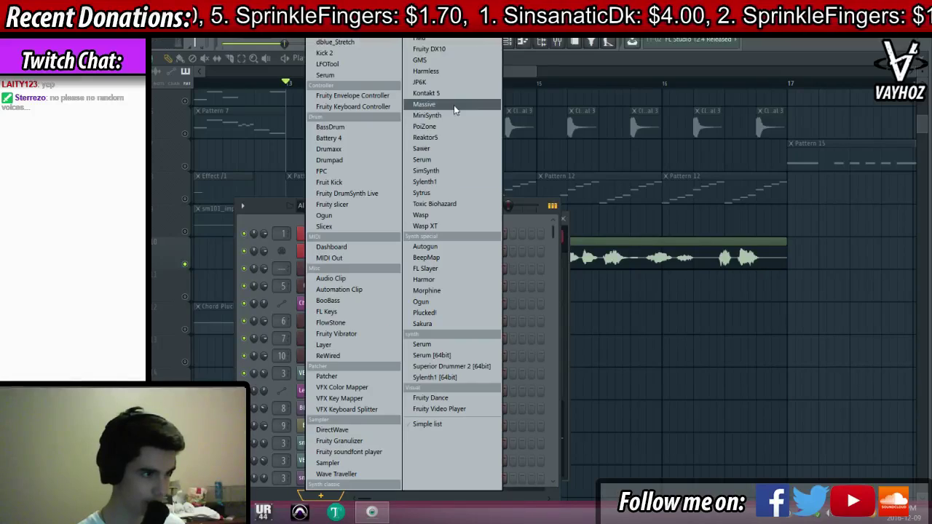
pyautogui.click(454, 105)
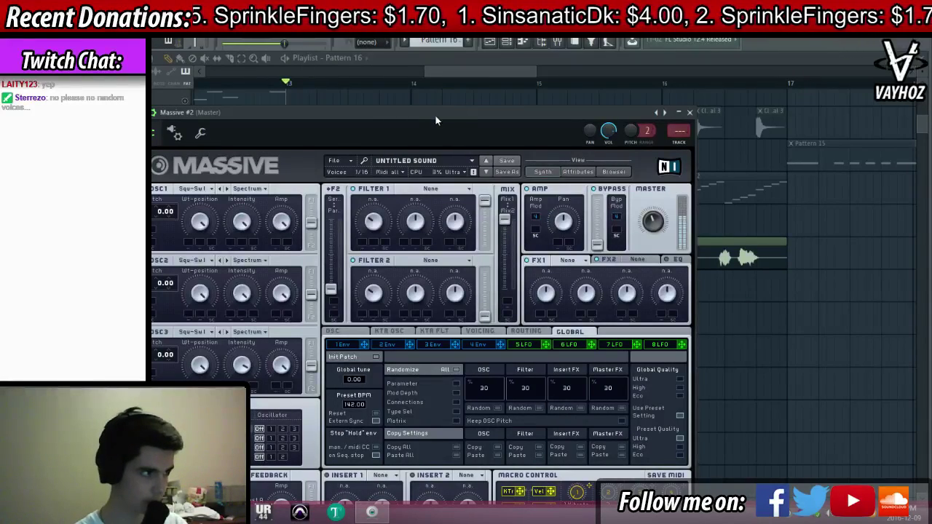
pyautogui.press('Escape')
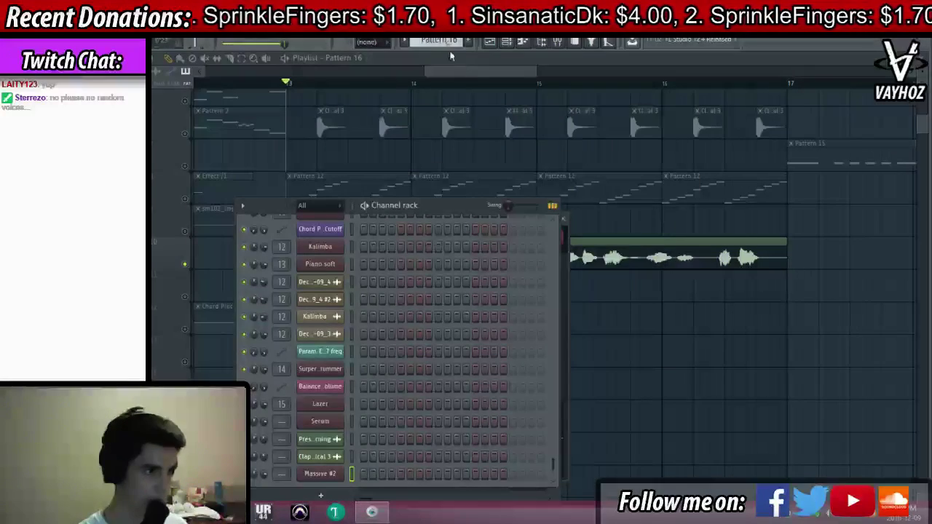
pyautogui.rightClick(339, 472)
pyautogui.click(395, 370)
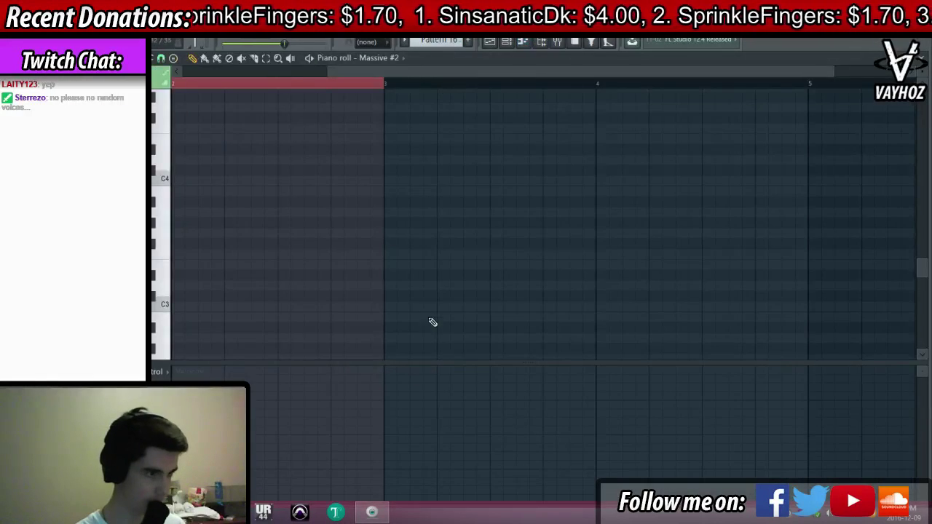
# Route the vocal clip's channel to mixer track 16 and load Vocodex in that track's first effect slot
pyautogui.press('F7')
pyautogui.doubleClick(609, 243)
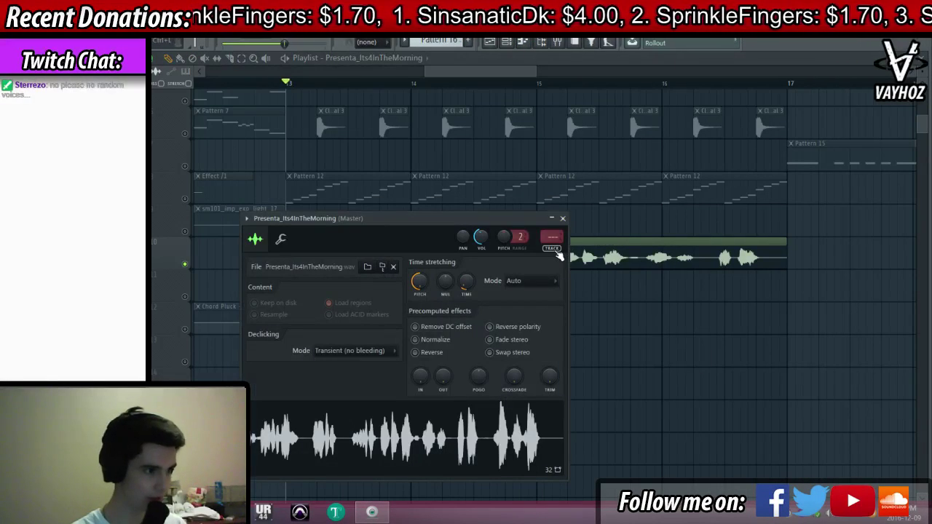
pyautogui.click(555, 249)
pyautogui.press('space')
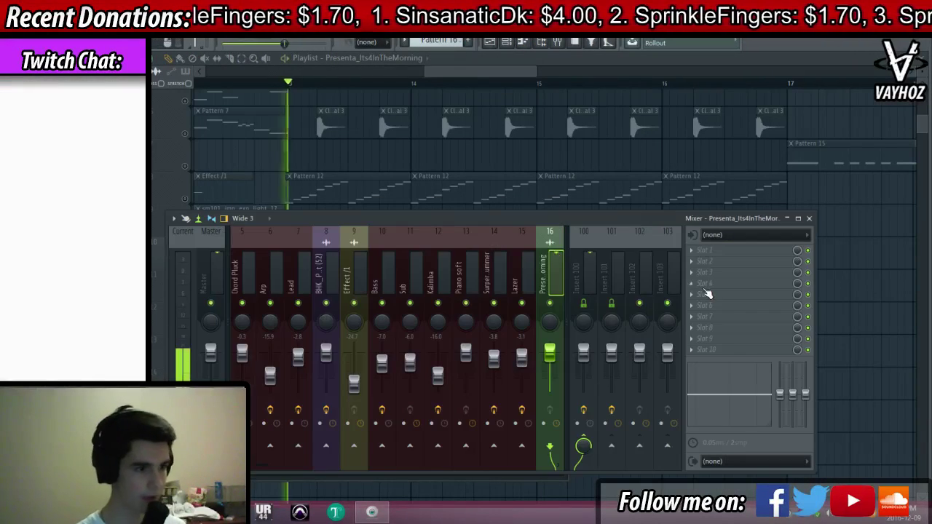
pyautogui.click(699, 270)
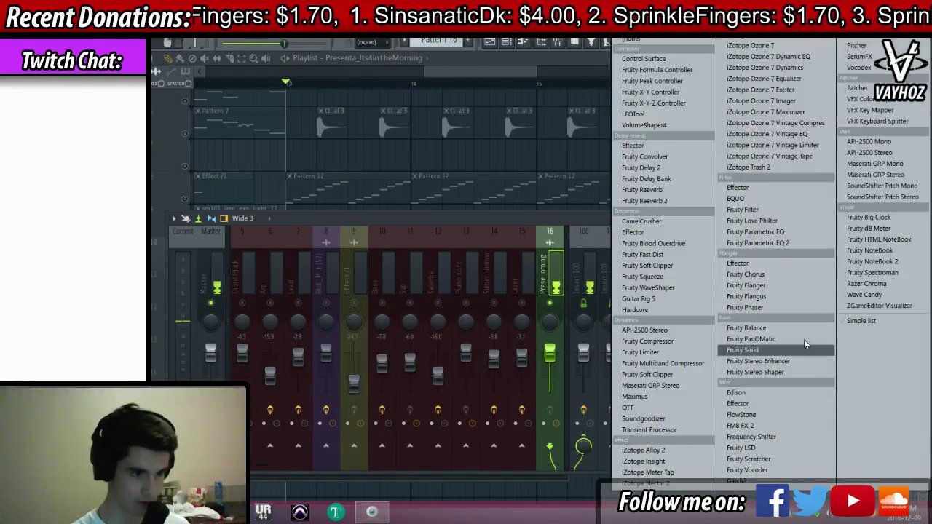
pyautogui.click(734, 139)
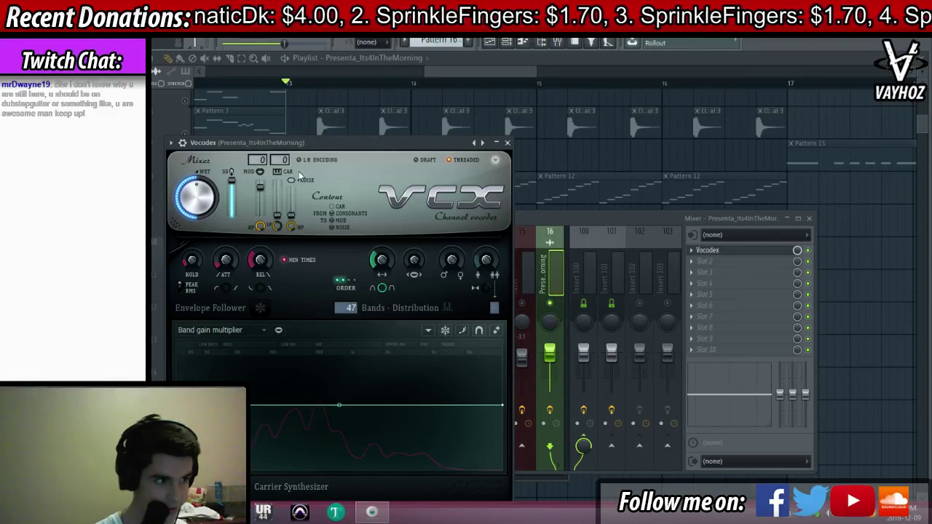
pyautogui.press('Escape')
pyautogui.press('Escape')
pyautogui.press('Escape')
# Open the Massive #2 channel and rename it Saw carrier
pyautogui.click(506, 43)
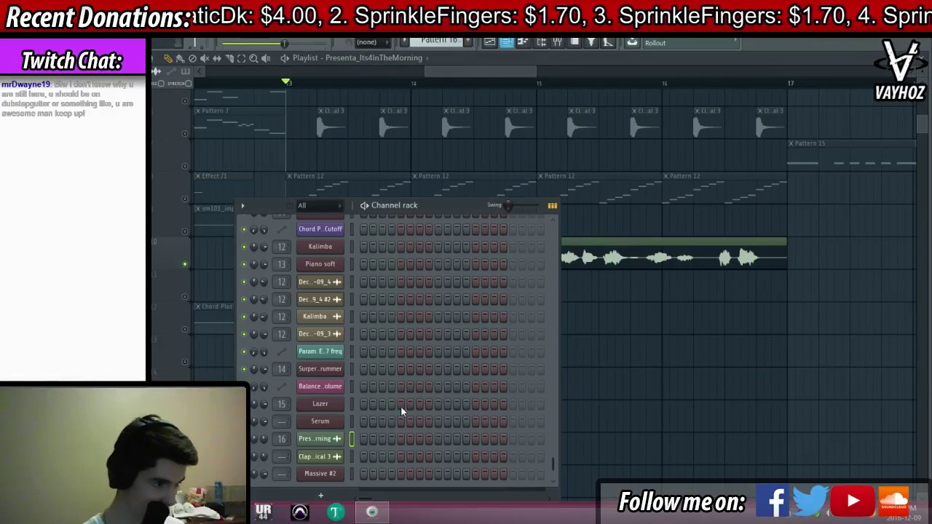
pyautogui.click(329, 475)
pyautogui.press('F2')
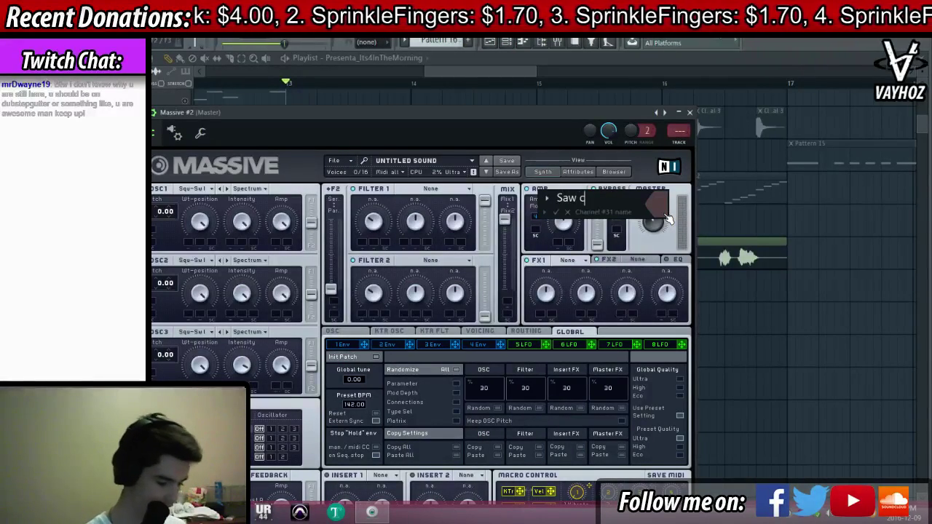
pyautogui.press('Return')
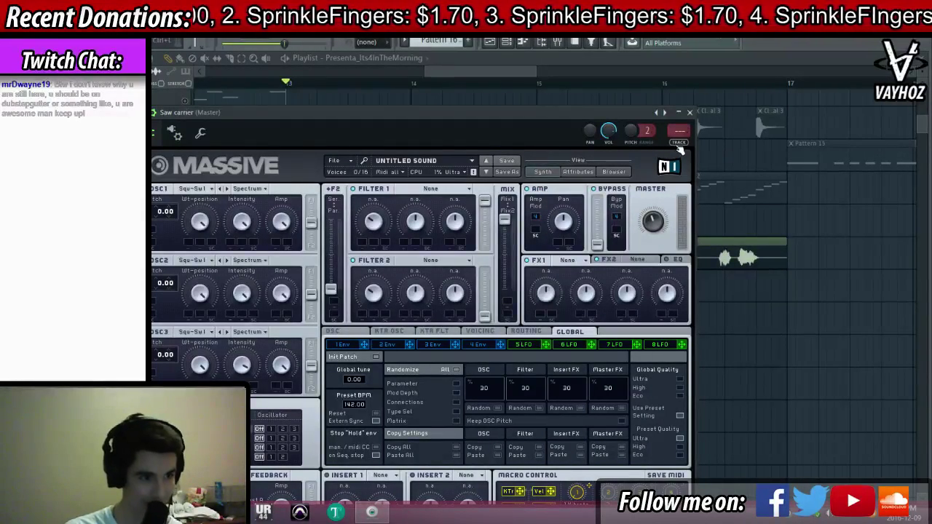
# Route the Saw carrier channel to mixer track 17, unmute that track and send it to the vocal's track 16
pyautogui.hotkey('ctrl', 'l')
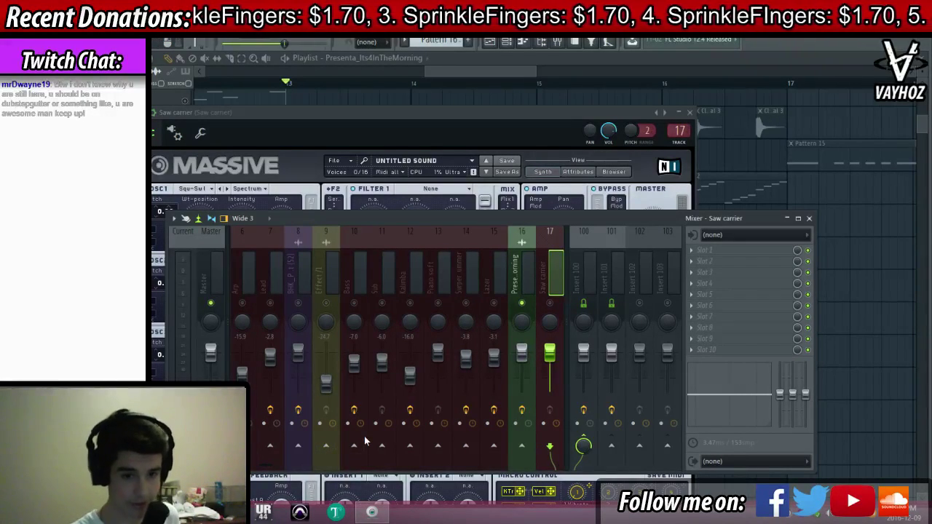
pyautogui.click(550, 303)
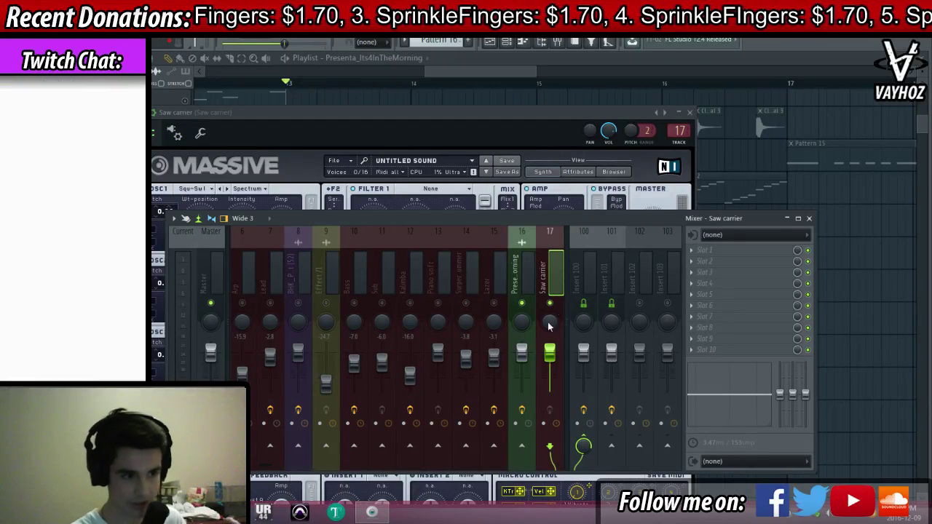
pyautogui.click(521, 445)
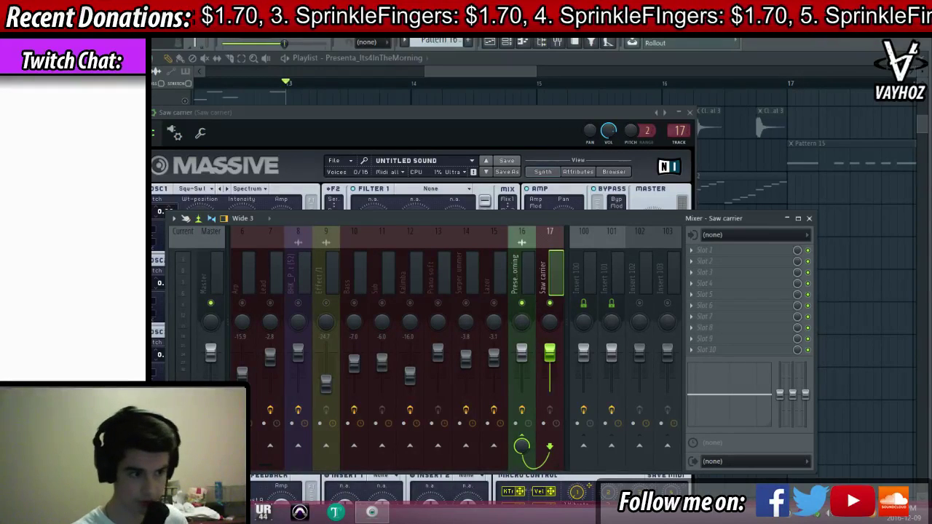
# Open Vocodex on the vocal's mixer track, set its modulator input to 1 and play the vocal
pyautogui.click(515, 283)
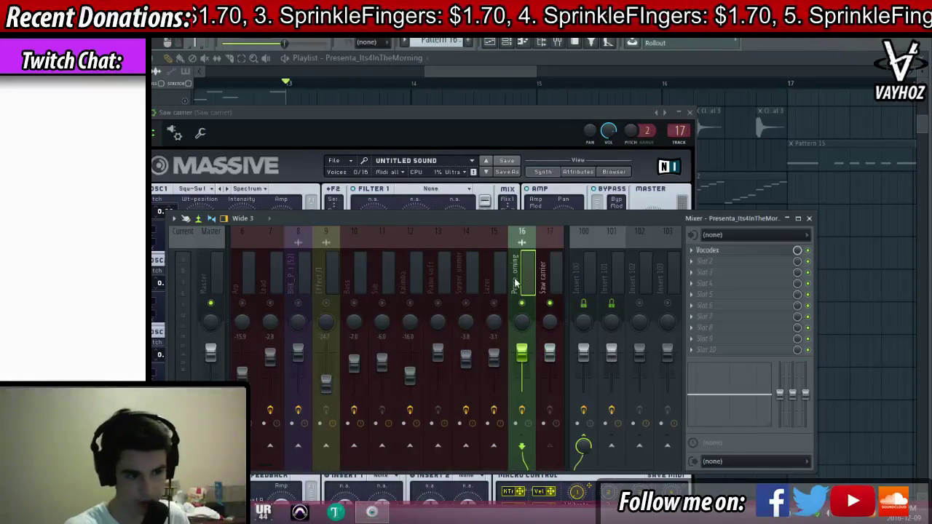
pyautogui.click(720, 251)
pyautogui.click(721, 251)
pyautogui.click(721, 251)
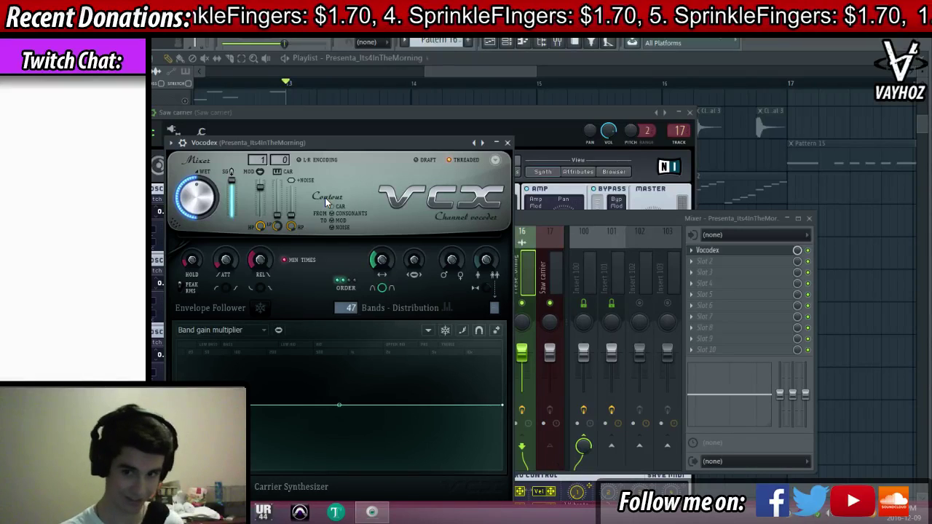
pyautogui.click(260, 171)
pyautogui.click(285, 182)
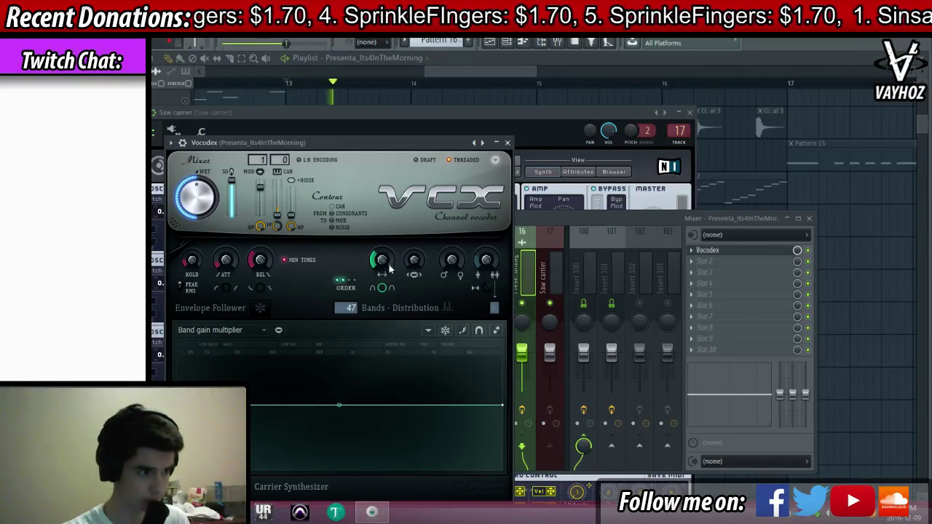
pyautogui.press('F12')
pyautogui.press('space')
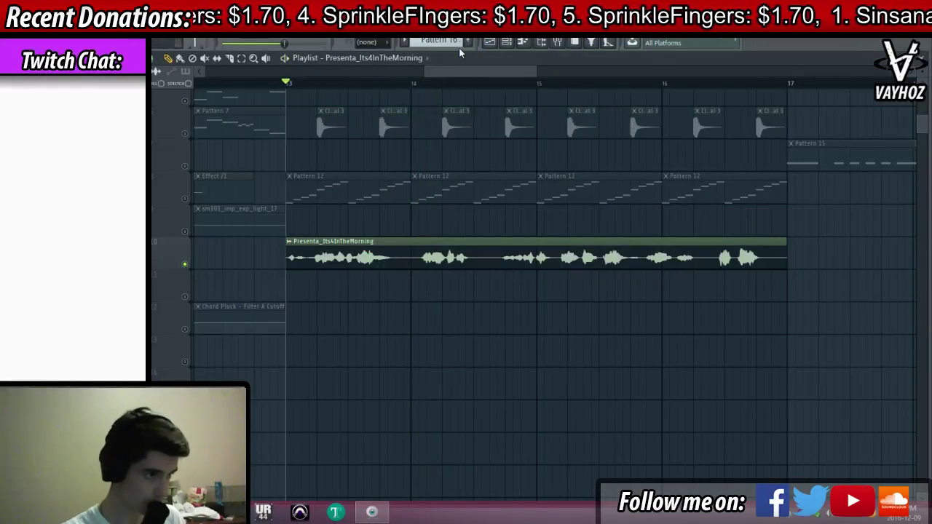
# Open the piano roll of the Saw carrier channel
pyautogui.press('F6')
pyautogui.rightClick(328, 477)
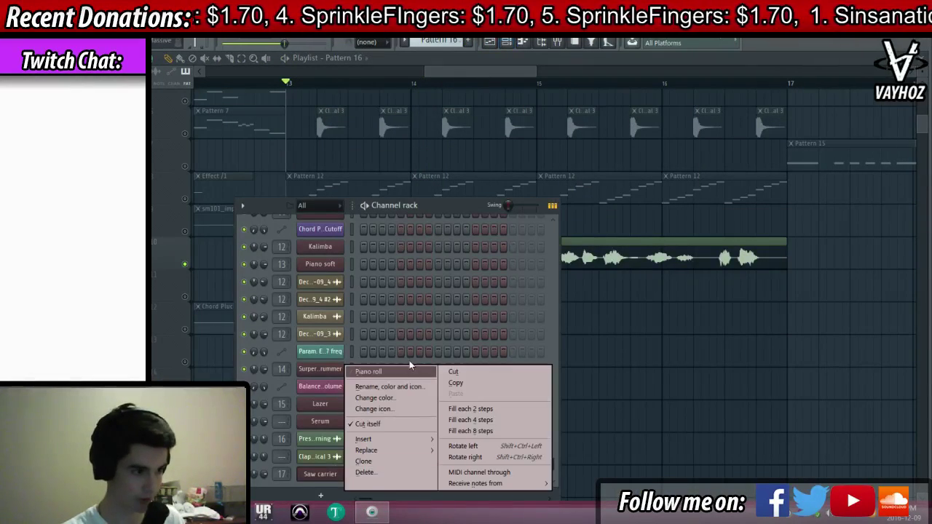
# Draw a sustained note filling the bar in the Saw carrier's piano roll and return to the playlist
pyautogui.click(368, 367)
pyautogui.moveTo(209, 251); pyautogui.dragTo(179, 240)
pyautogui.moveTo(279, 247); pyautogui.dragTo(566, 251)
pyautogui.press('F5')
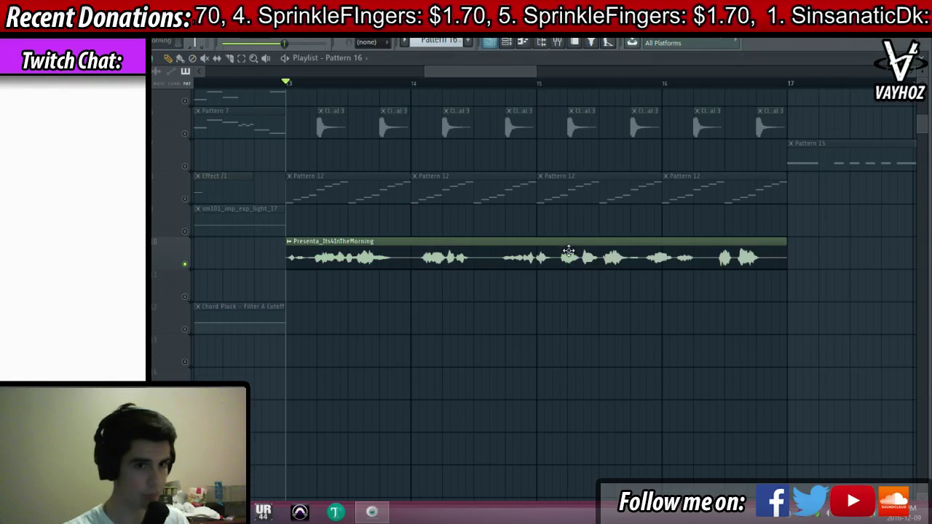
# Place four Pattern 16 clips beneath the vocal from bar 13 to bar 17 and enable their playlist track
pyautogui.click(294, 288)
pyautogui.moveTo(315, 291); pyautogui.dragTo(305, 292)
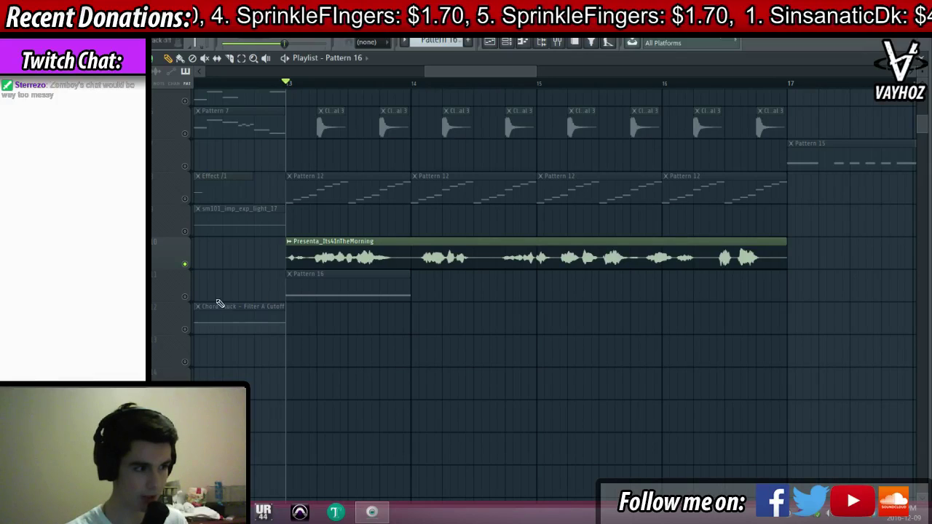
pyautogui.click(186, 297)
pyautogui.click(412, 286)
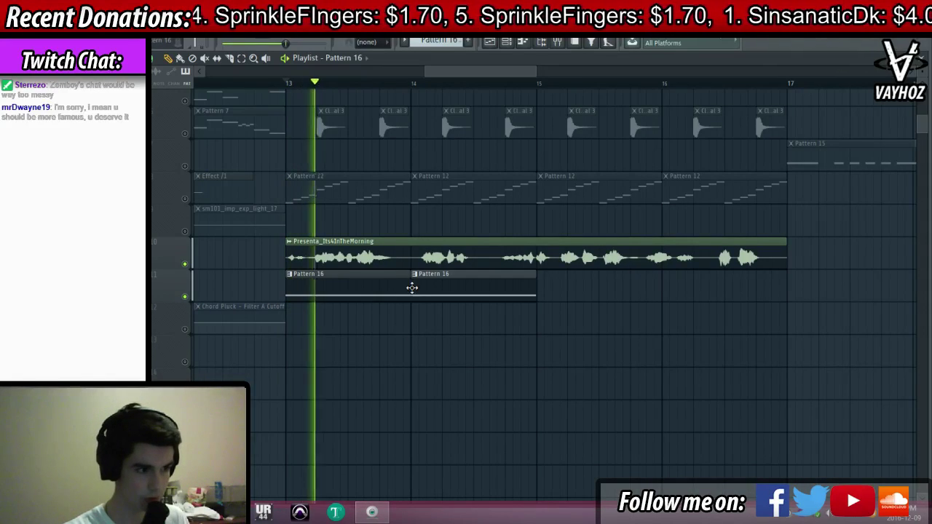
pyautogui.click(575, 288)
pyautogui.click(667, 285)
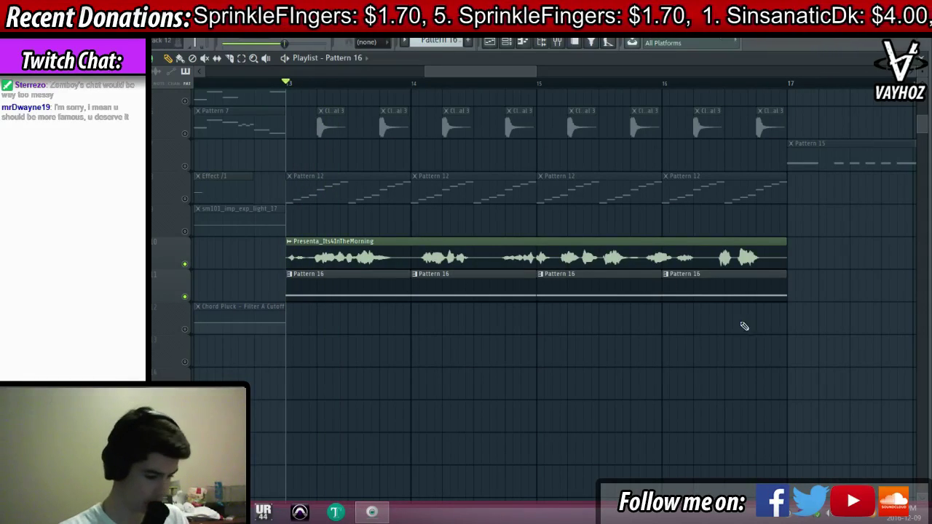
# Open Vocodex on the vocal's mixer track and audition the vocal with the carrier pattern
pyautogui.press('F9')
pyautogui.press('space')
pyautogui.press('space')
pyautogui.click(761, 252)
pyautogui.press('space')
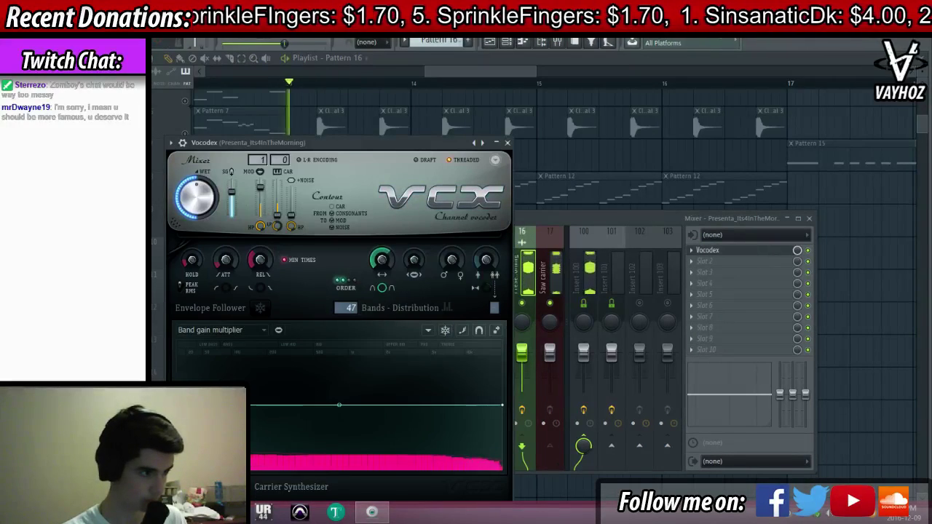
pyautogui.press('F12')
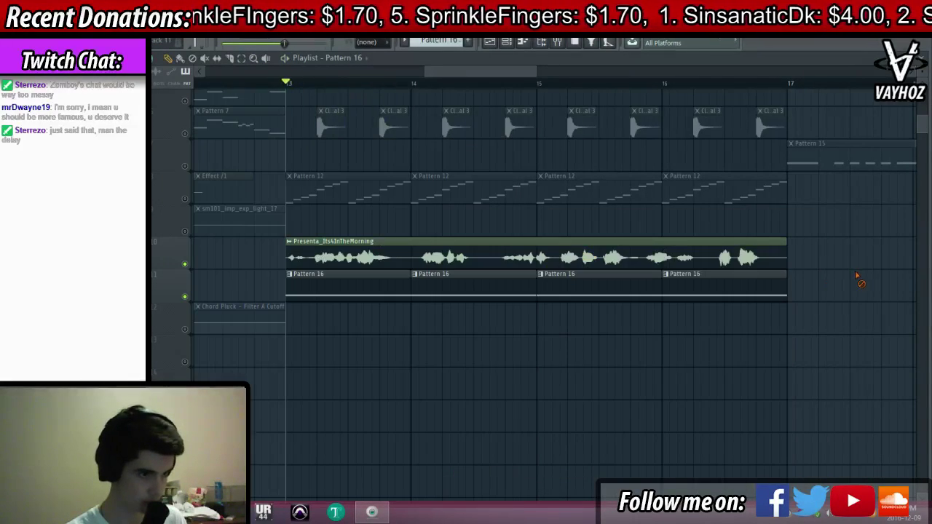
# Set Vocodex's modulator input to 0 and carrier input to 1, and lower the vocal mixer track to about -17 dB
pyautogui.press('F9')
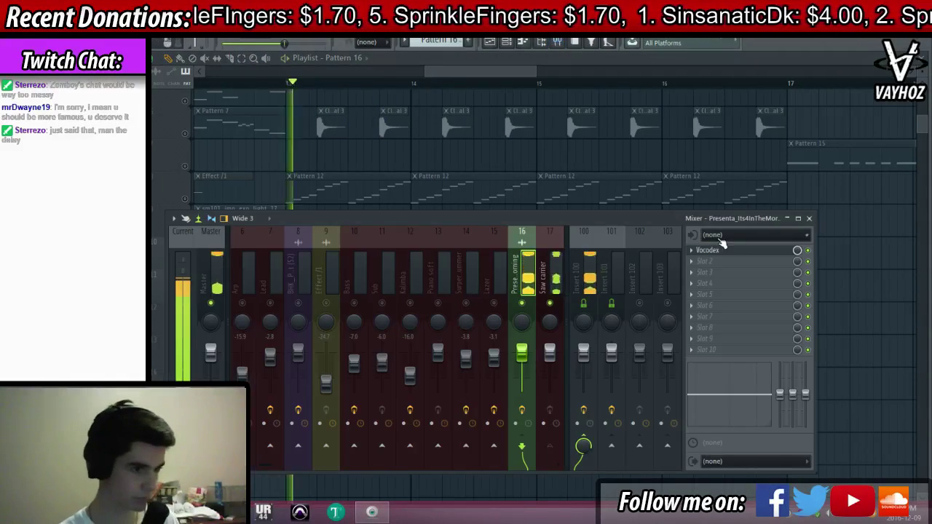
pyautogui.click(728, 250)
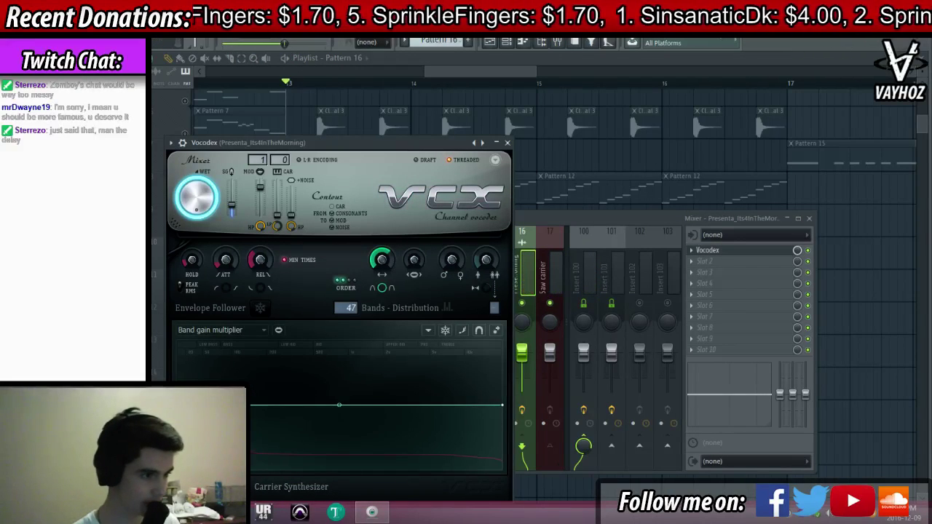
pyautogui.press('space')
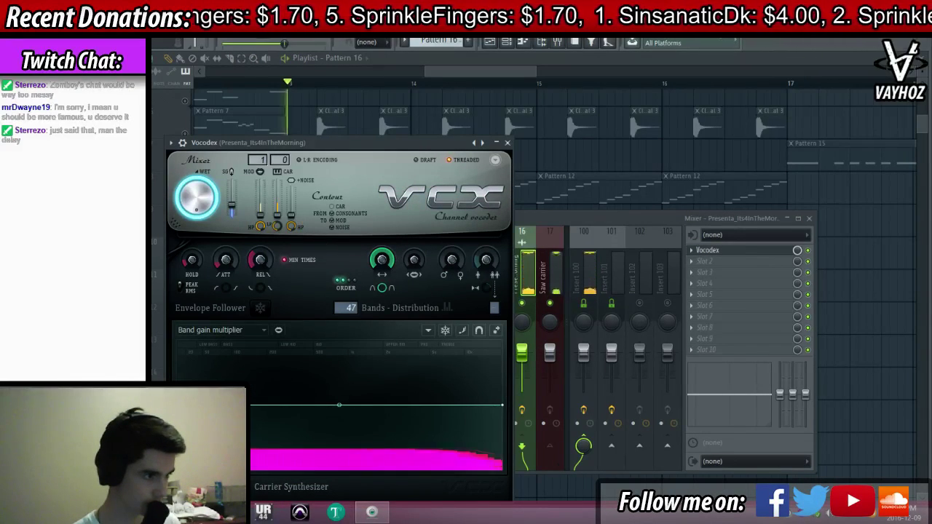
pyautogui.press('space')
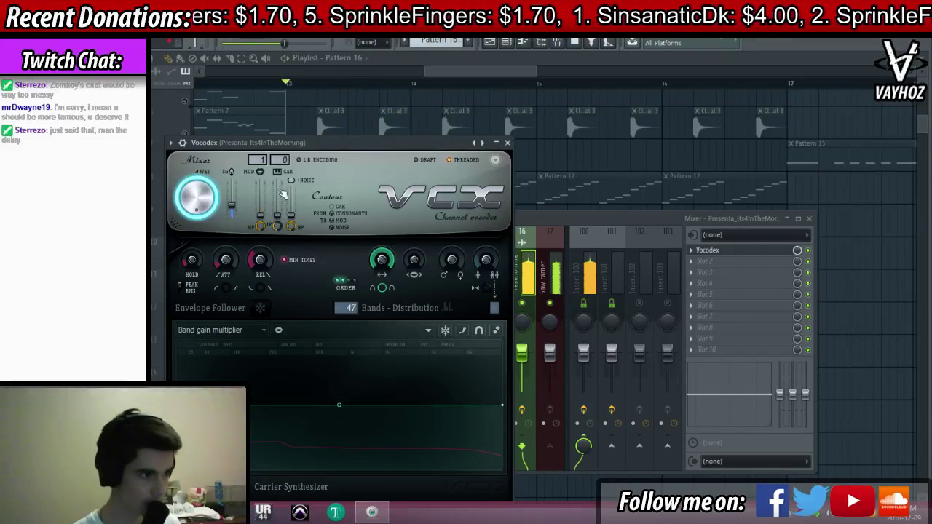
pyautogui.press('space')
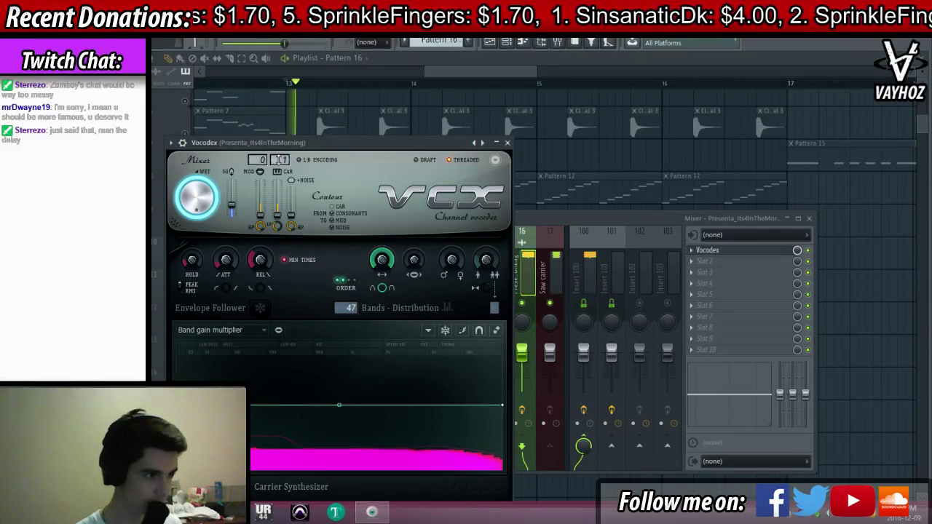
pyautogui.moveTo(522, 353); pyautogui.dragTo(522, 377)
pyautogui.press('space')
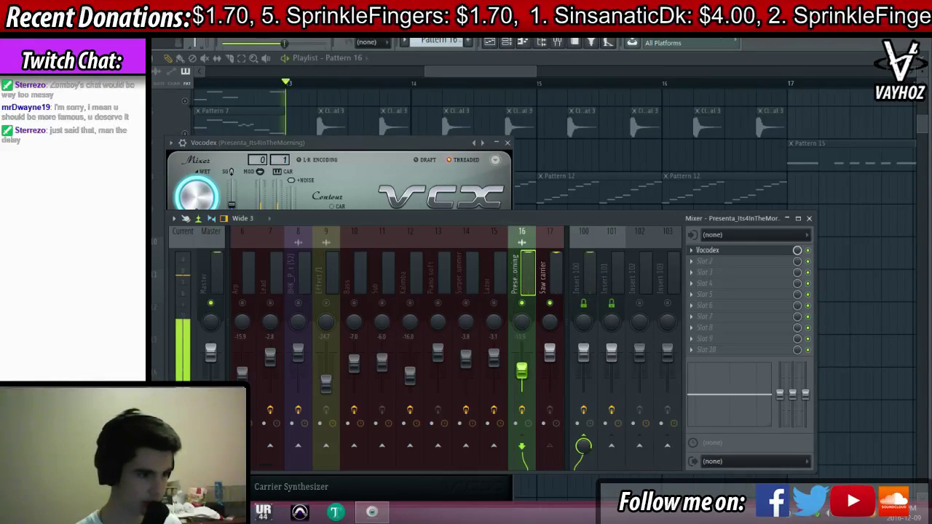
# Raise Vocodex's SG level to maximum and enable Draft mode while auditioning the vocal
pyautogui.click(389, 145)
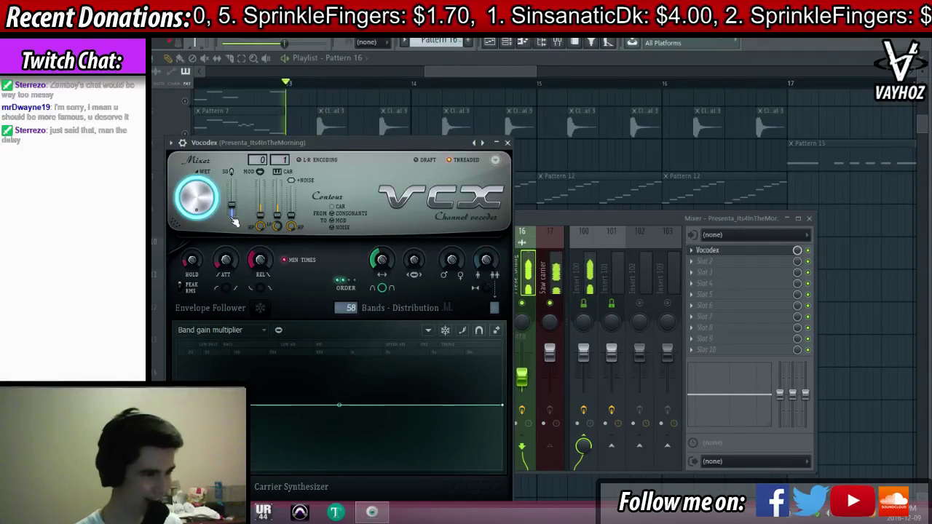
pyautogui.moveTo(232, 216); pyautogui.dragTo(233, 181)
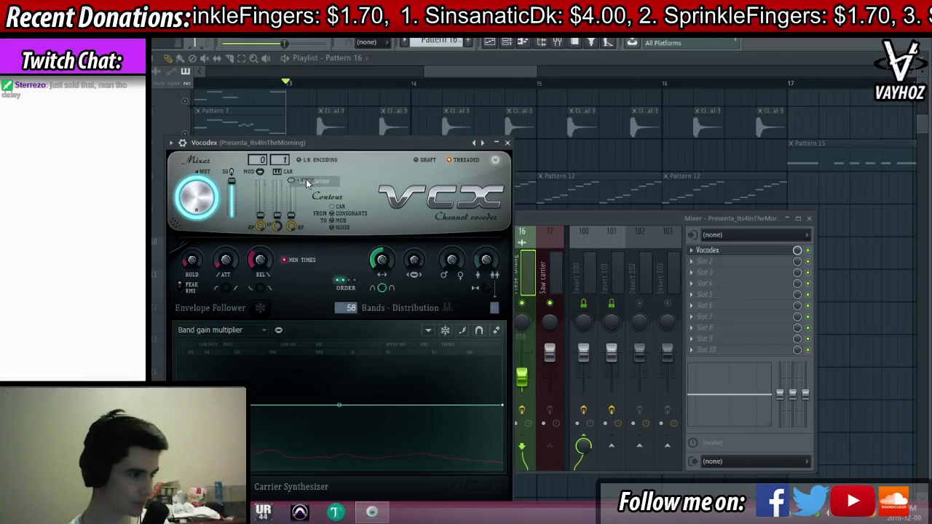
pyautogui.press('space')
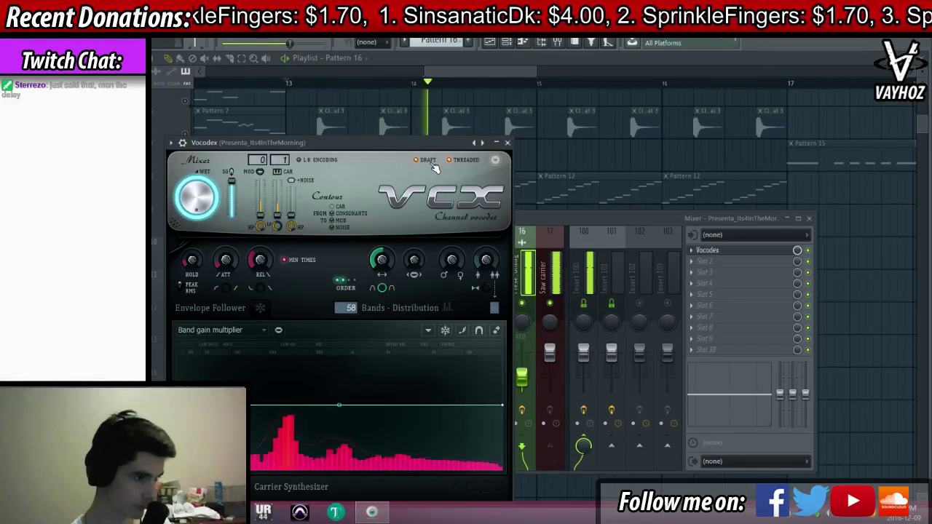
pyautogui.press('space')
pyautogui.press('space')
# Set Vocodex's number of bands to 71 while comparing the sound in playback
pyautogui.moveTo(354, 310); pyautogui.dragTo(354, 303)
pyautogui.press('space')
pyautogui.press('space')
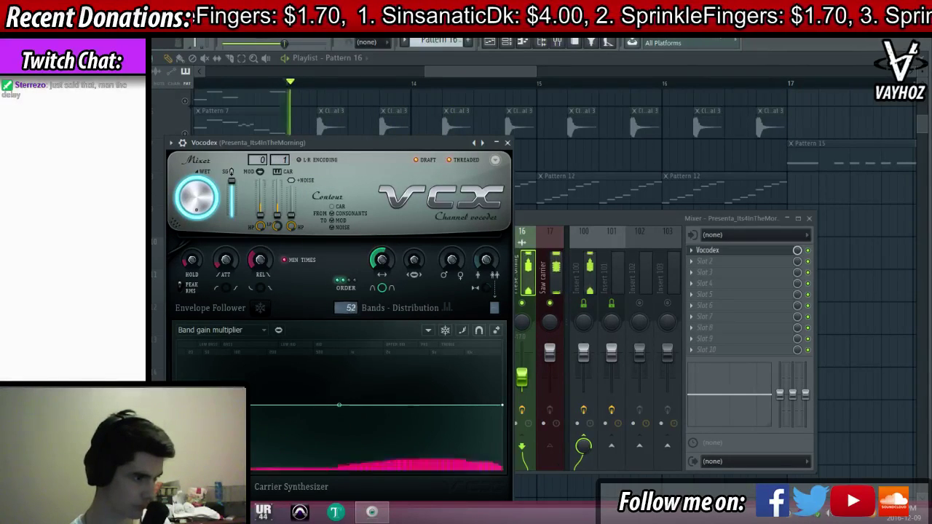
pyautogui.press('space')
pyautogui.press('space')
pyautogui.scroll(-8, 349, 307)
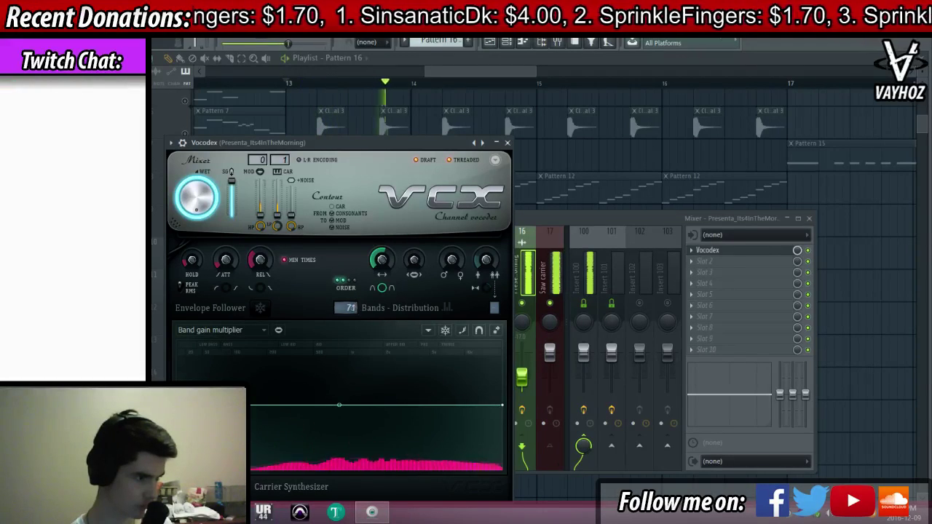
pyautogui.press('space')
# Unsolo the vocal's mixer track and re-enable all playlist tracks to play the full arrangement
pyautogui.click(529, 302)
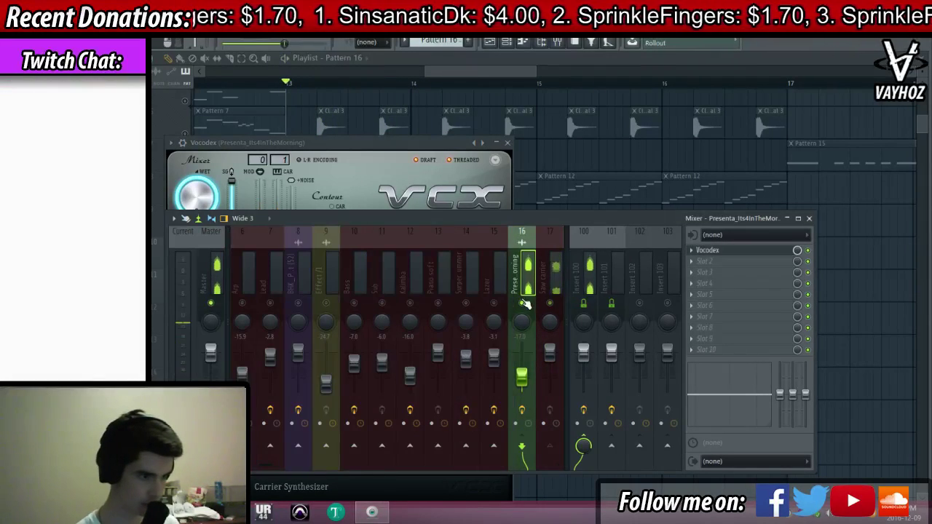
pyautogui.press('F6')
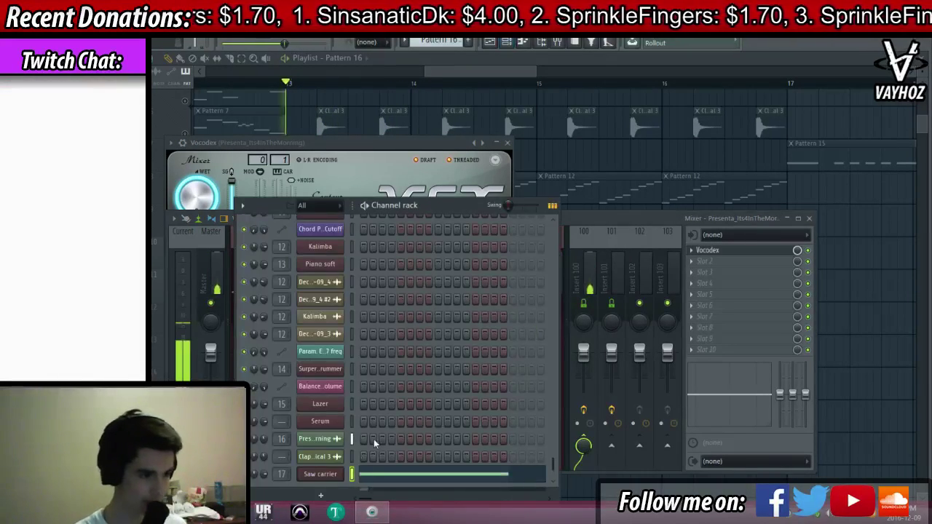
pyautogui.press('F12')
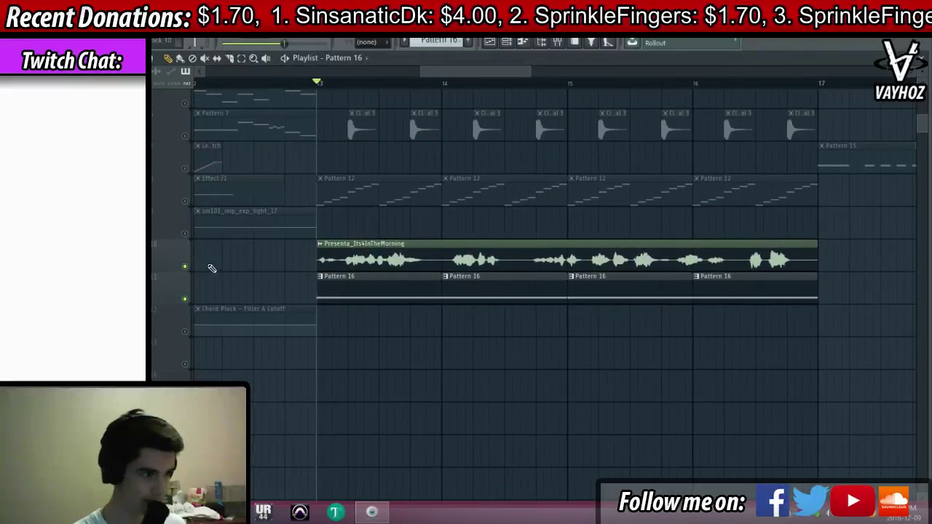
pyautogui.press('space')
pyautogui.press('F9')
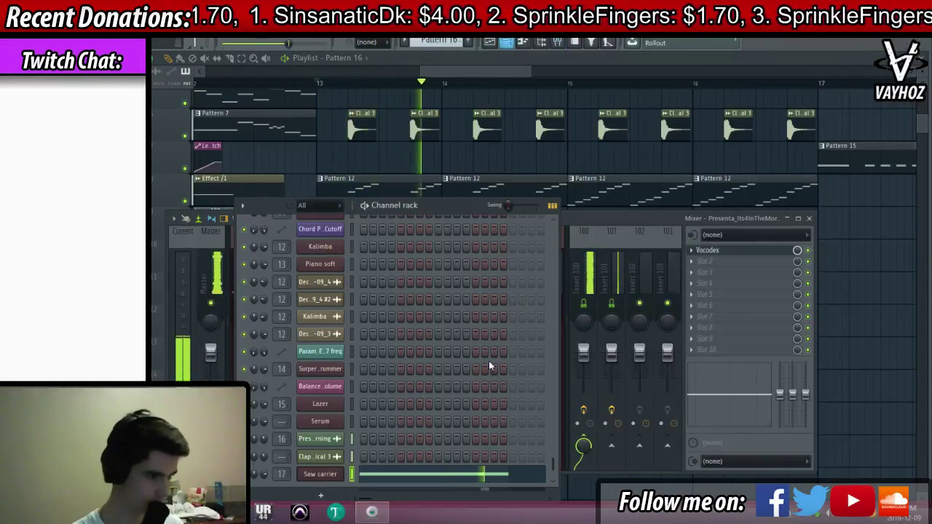
# Open the Saw carrier's Massive synth and assign 5 LFO to modulate the OSC1 Amp
pyautogui.press('F6')
pyautogui.press('space')
pyautogui.click(321, 474)
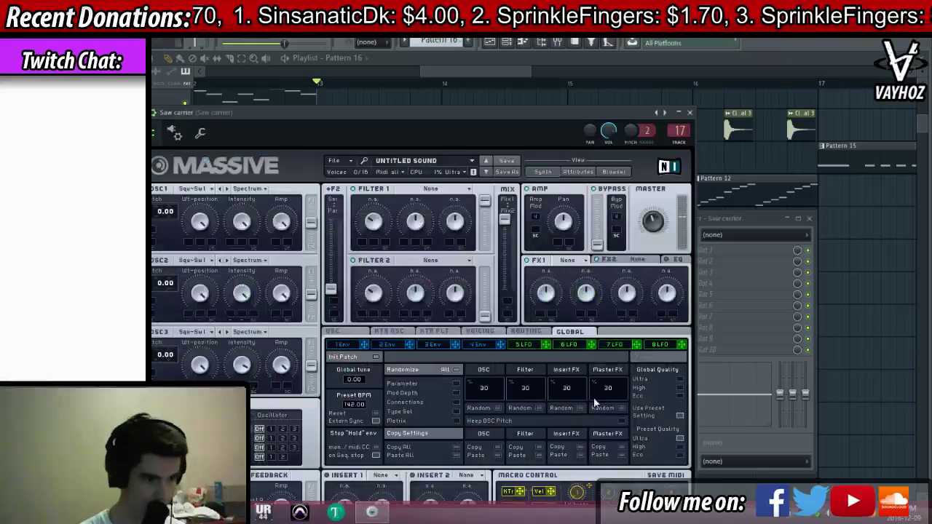
pyautogui.click(523, 345)
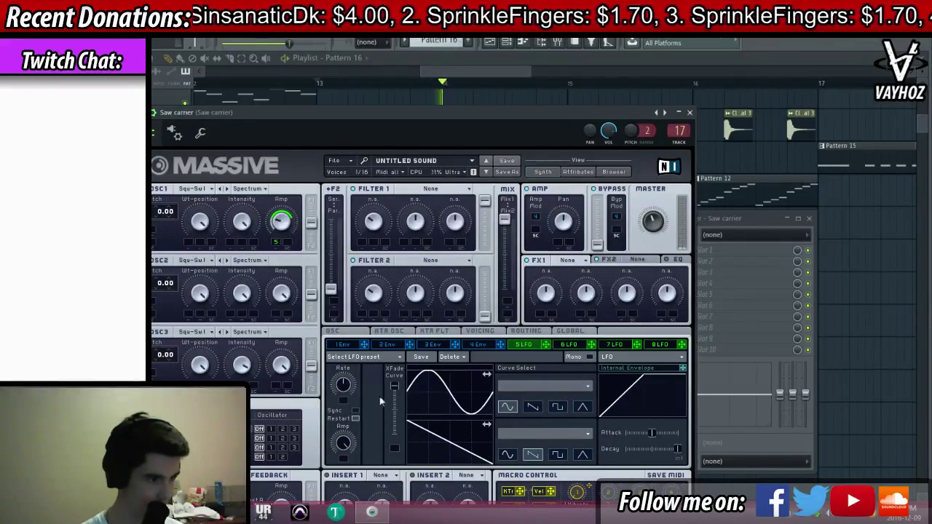
# Try several curves for 5 LFO, including 80-20 RMP uni and Random Steps 4, and set its upper curve to Noise 1
pyautogui.click(555, 384)
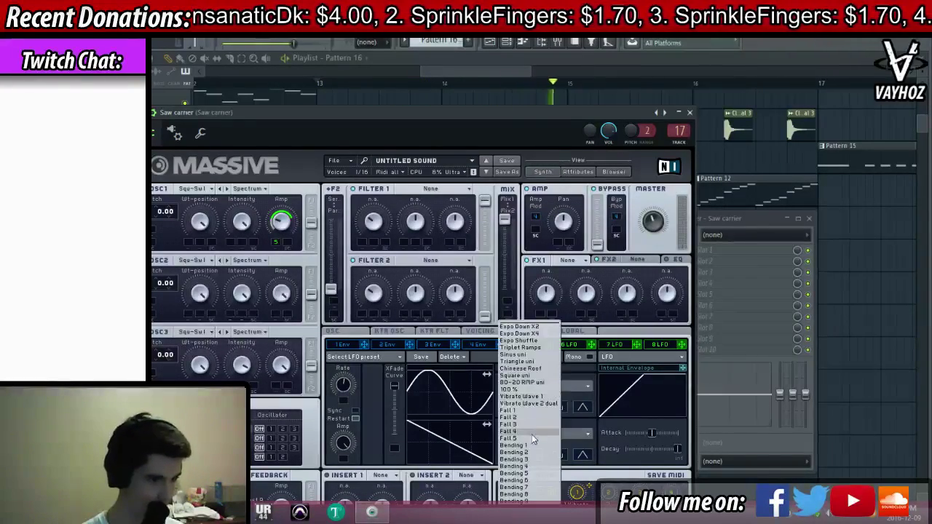
pyautogui.click(531, 383)
pyautogui.moveTo(502, 111); pyautogui.dragTo(491, 62)
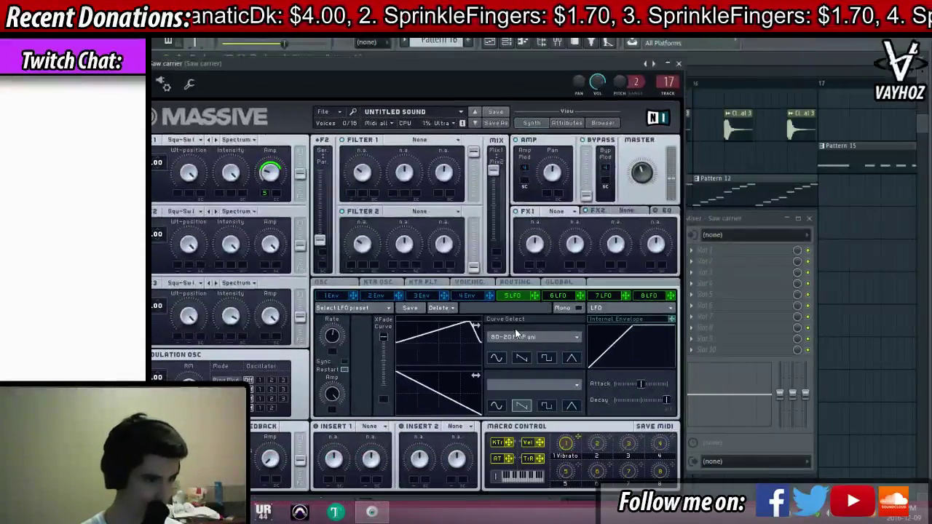
pyautogui.click(514, 333)
pyautogui.click(518, 334)
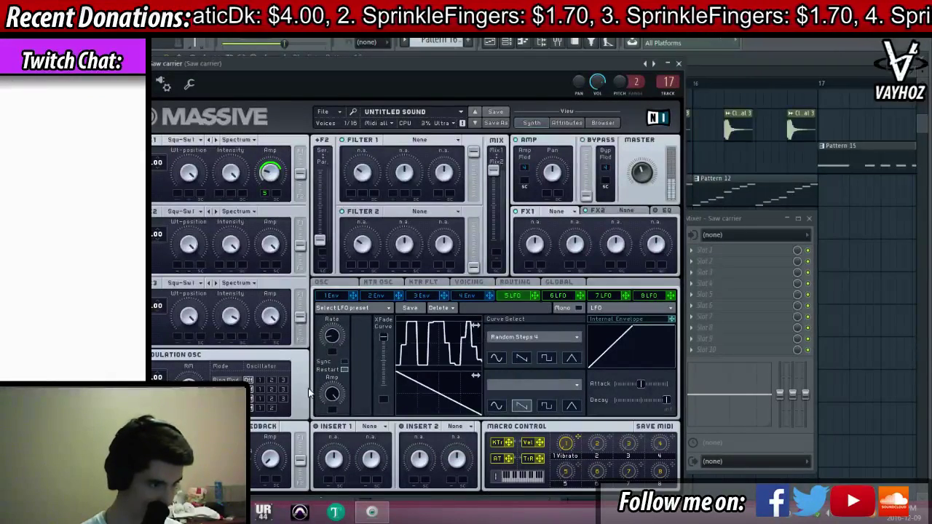
pyautogui.click(537, 385)
pyautogui.click(510, 487)
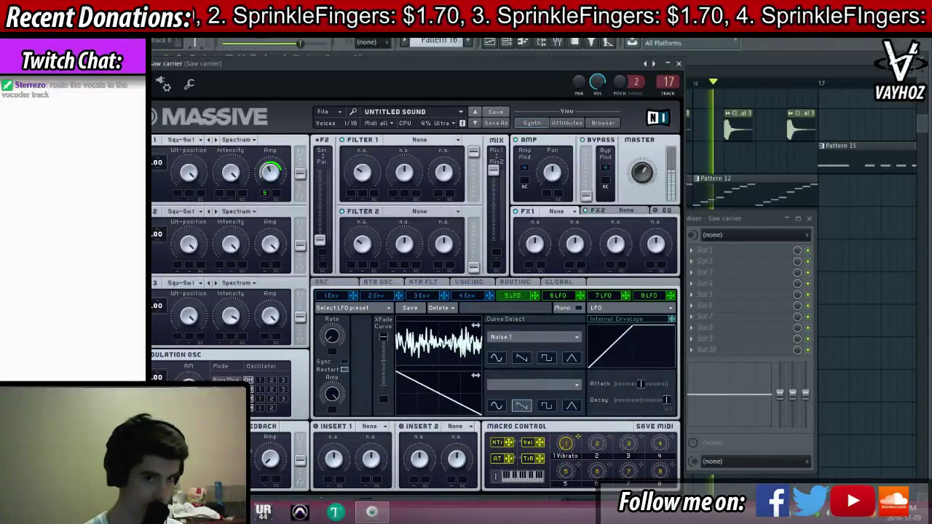
pyautogui.moveTo(542, 91); pyautogui.dragTo(540, 105)
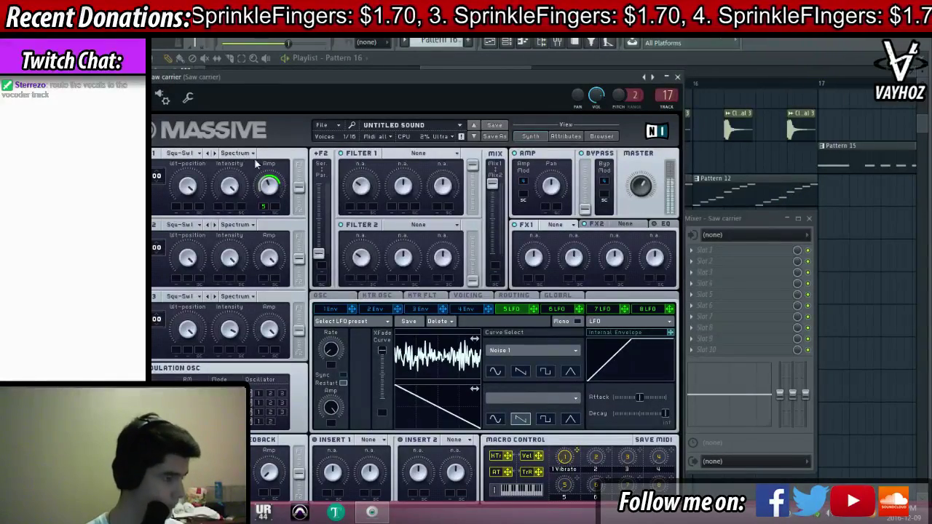
pyautogui.moveTo(375, 119); pyautogui.dragTo(381, 141)
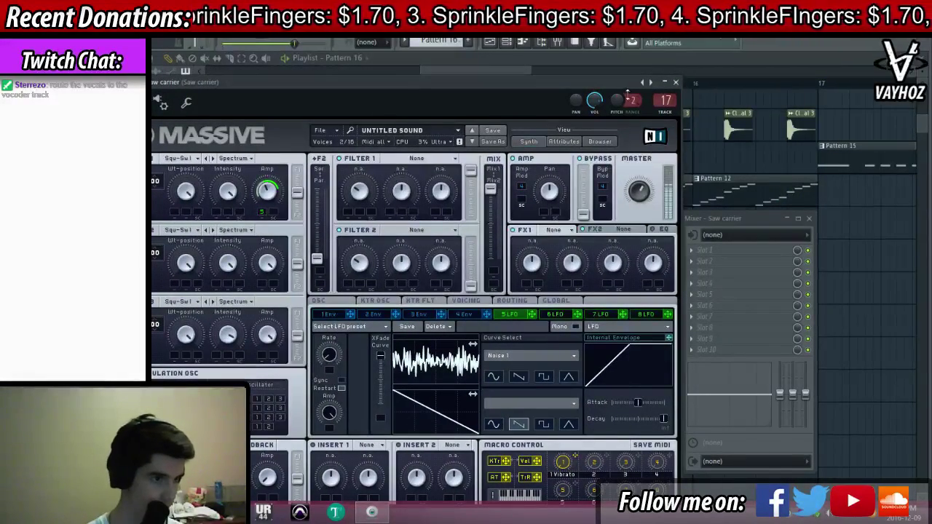
# Select bars 13 to 17 in the playlist and create an automation clip for the Saw carrier's channel pitch
pyautogui.click(453, 68)
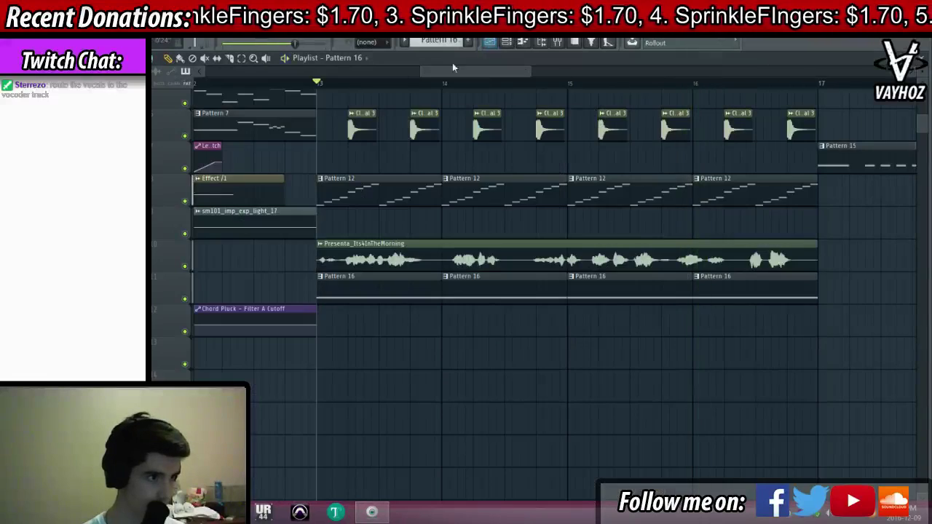
pyautogui.moveTo(318, 85); pyautogui.dragTo(817, 78)
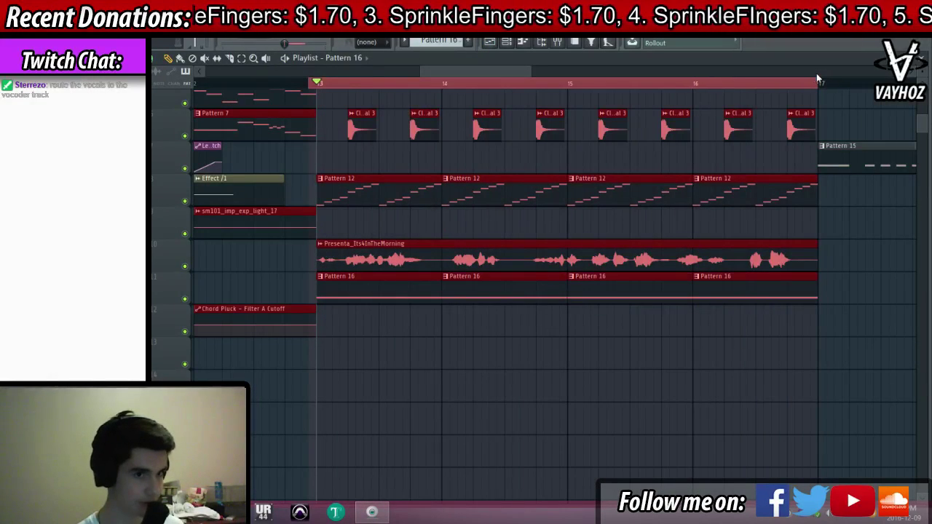
pyautogui.press('space')
pyautogui.press('F6')
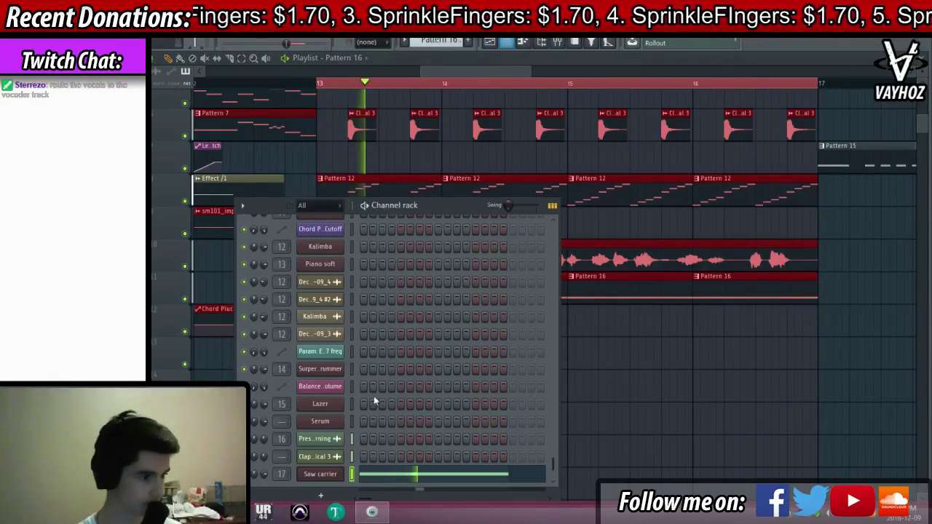
pyautogui.click(325, 473)
pyautogui.rightClick(625, 99)
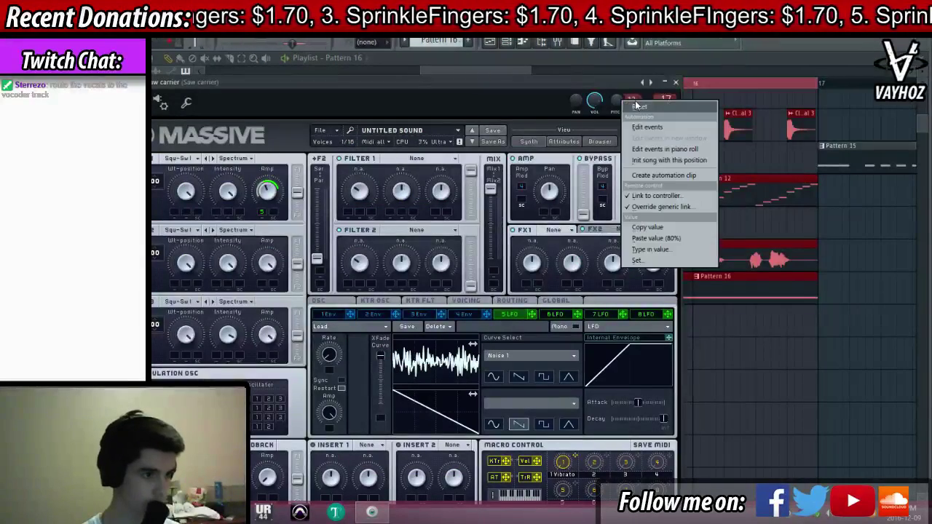
pyautogui.click(669, 174)
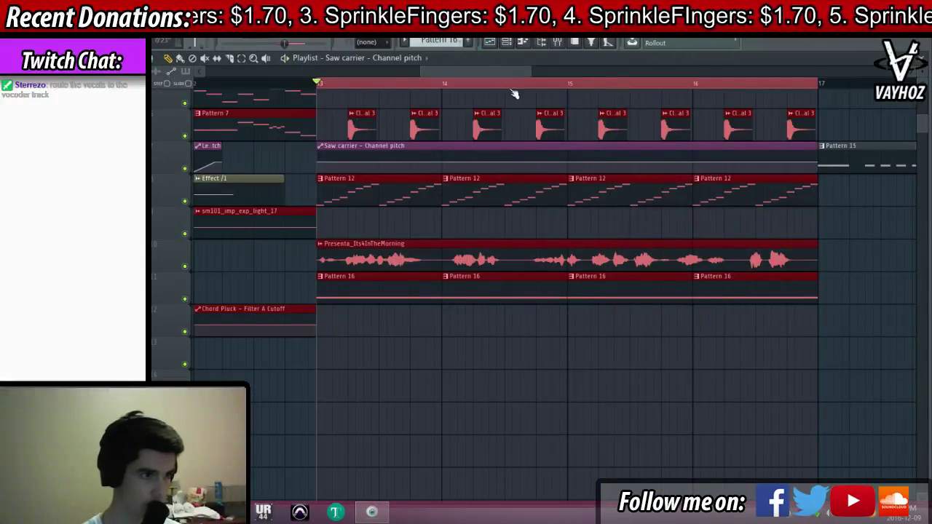
# Move the Saw carrier pitch automation clip one free track lower, starting midway through bar 14, and raise the pitch just after its start
pyautogui.press('space')
pyautogui.moveTo(507, 150); pyautogui.dragTo(700, 223)
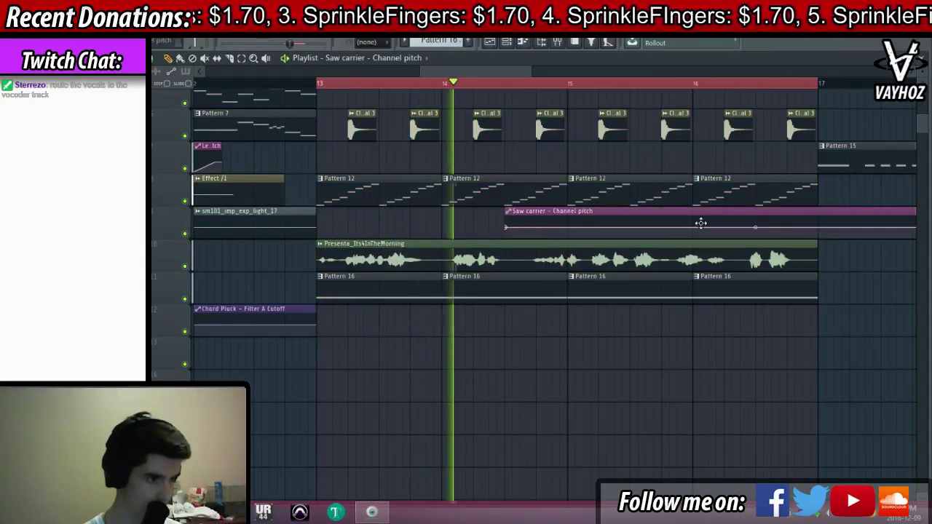
pyautogui.press('space')
pyautogui.rightClick(511, 218)
pyautogui.click(510, 83)
pyautogui.press('space')
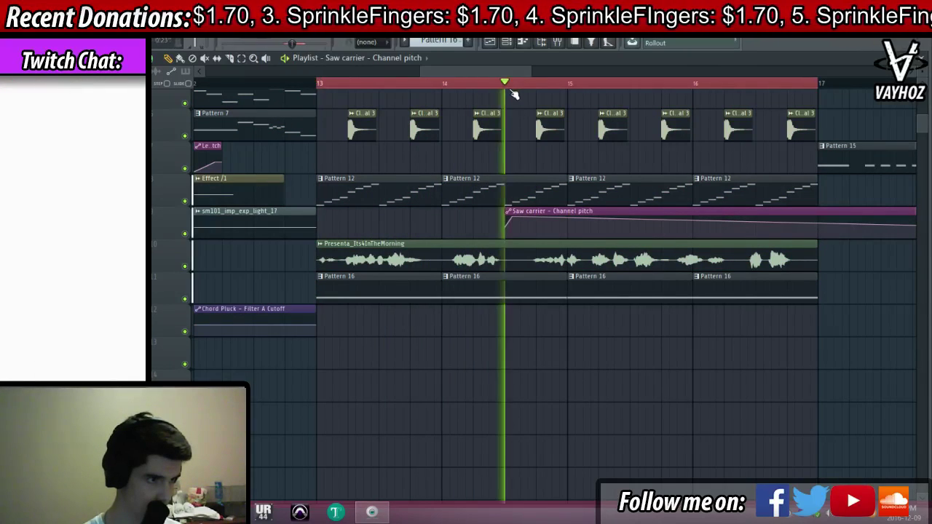
pyautogui.press('space')
# Add automation points that bring the Saw carrier's pitch back down to its base level by bar 15, and audition the bend
pyautogui.rightClick(570, 227)
pyautogui.press('space')
pyautogui.press('space')
pyautogui.press('space')
pyautogui.press('space')
pyautogui.rightClick(540, 221)
pyautogui.press('space')
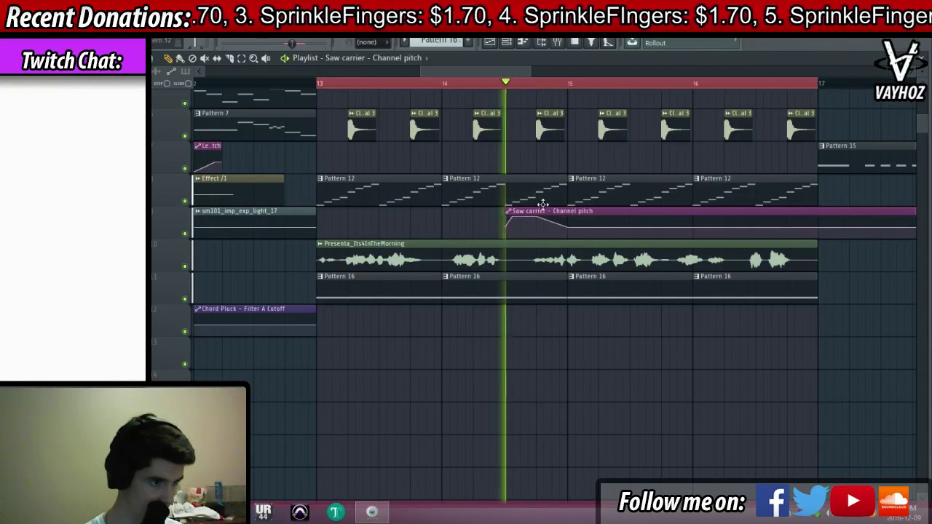
pyautogui.press('space')
pyautogui.press('space')
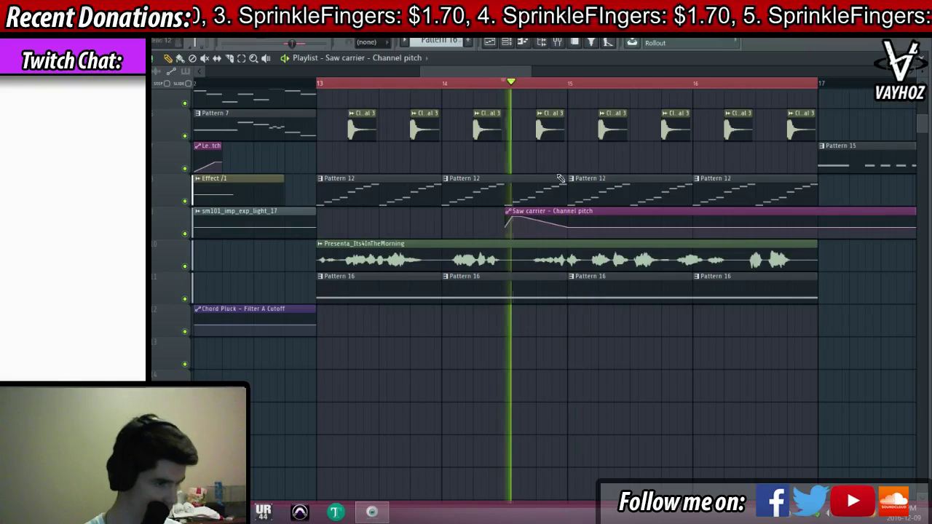
# Delete the surplus end points so the pitch automation clip ends at bar 15, and play from bar 13
pyautogui.scroll(-3, 740, 210)
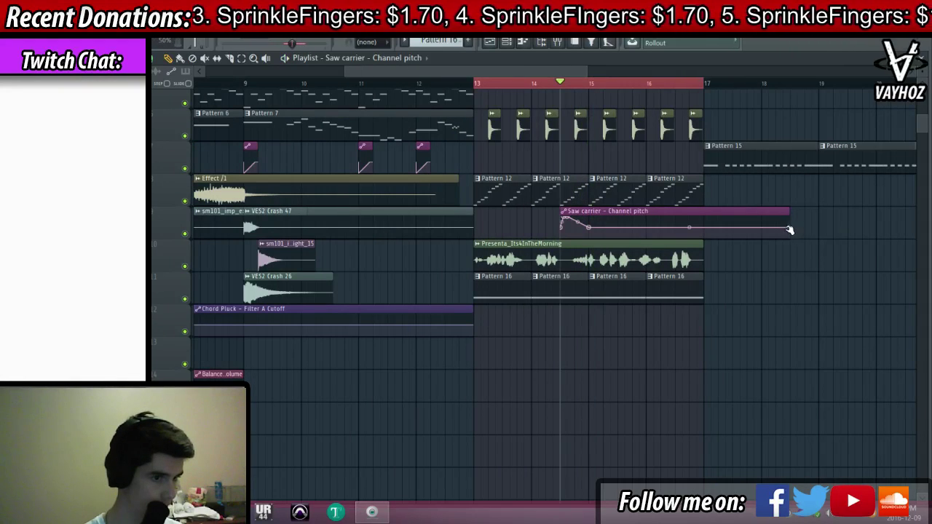
pyautogui.rightClick(790, 229)
pyautogui.click(806, 243)
pyautogui.press('space')
pyautogui.click(476, 85)
# Open the Saw carrier's Massive synth and load the B Tube effect into FX1
pyautogui.press('F6')
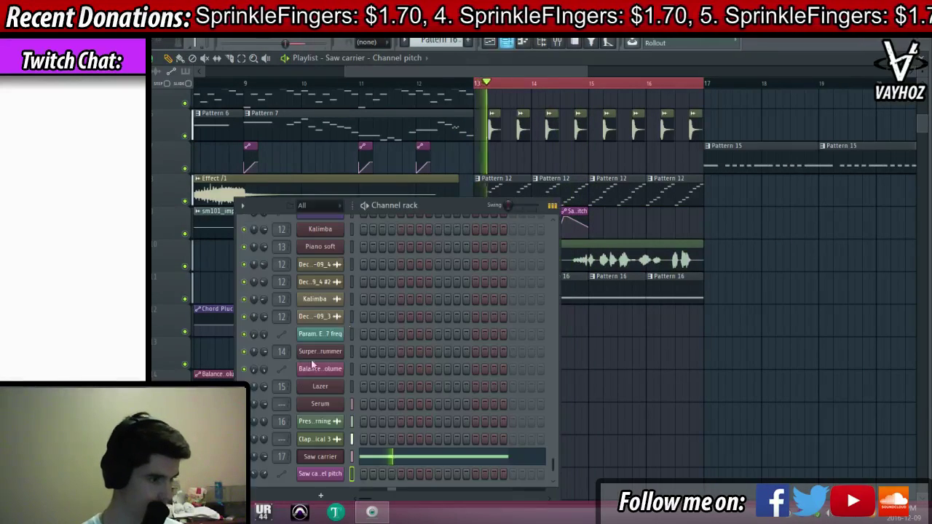
pyautogui.click(320, 457)
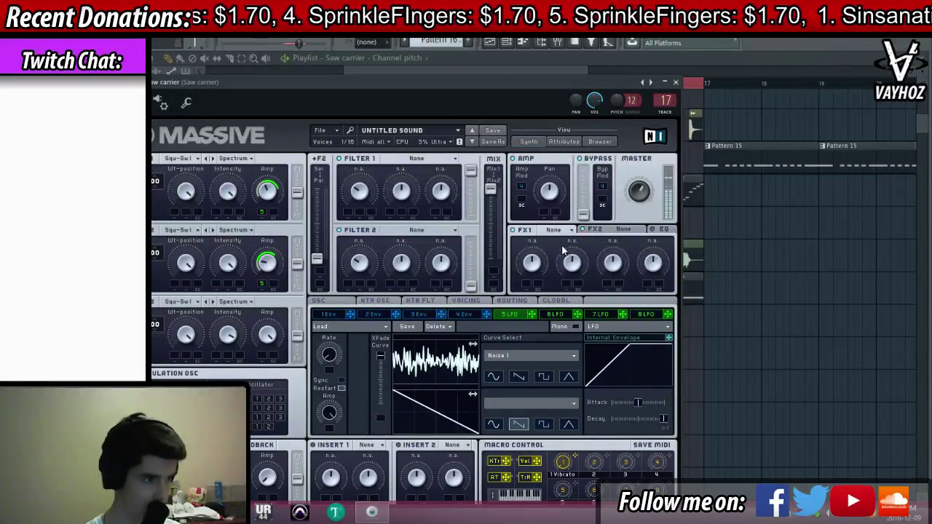
pyautogui.click(559, 230)
pyautogui.click(573, 272)
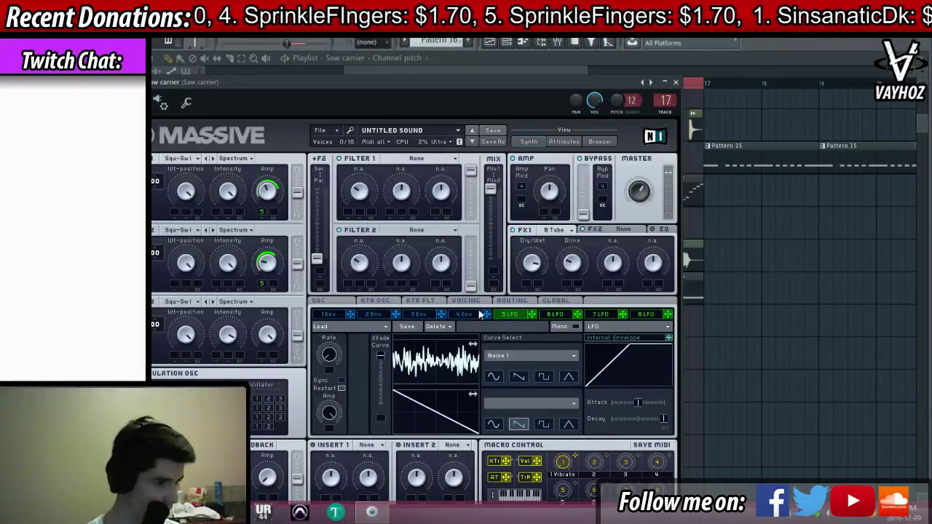
# Set 5 LFO's lower curve to 100% and adjust the XFade Curve slightly toward it
pyautogui.click(502, 402)
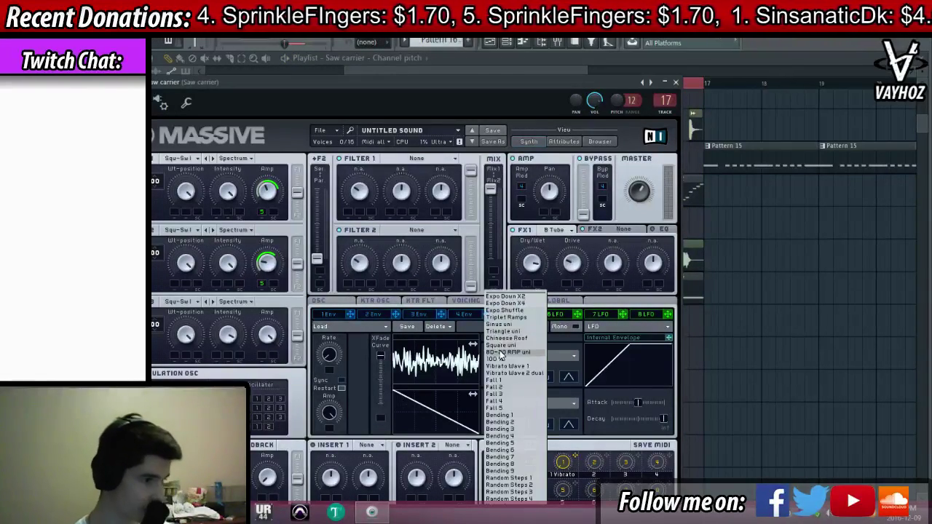
pyautogui.click(499, 360)
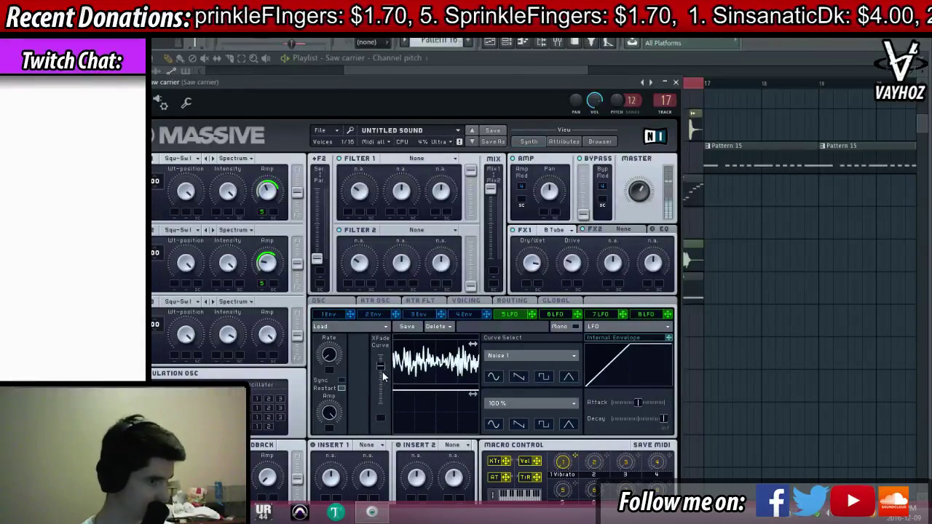
pyautogui.moveTo(385, 369); pyautogui.dragTo(378, 375)
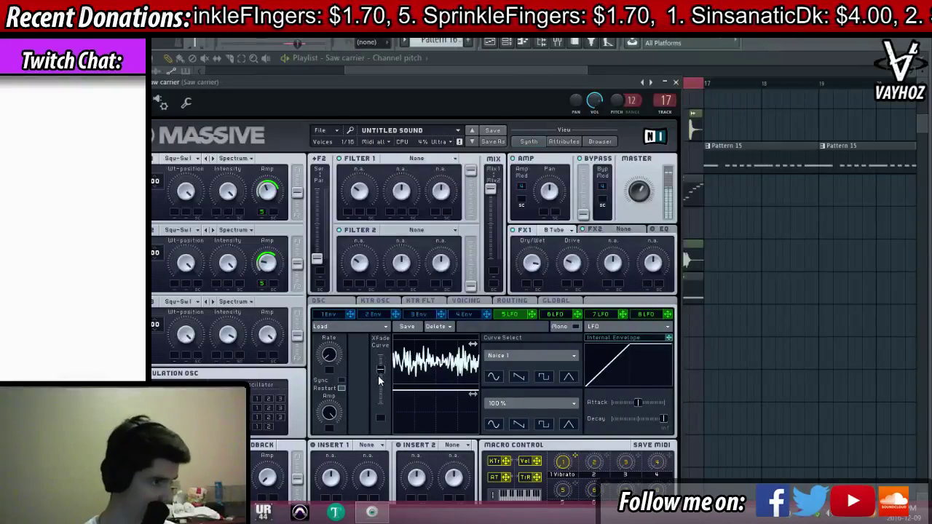
# Set OSC3's pitch to 22.00 with 5 LFO modulating its Amp, and use 3 unisono voices with Pitch Cutoff spread enabled
pyautogui.moveTo(520, 105); pyautogui.dragTo(575, 109)
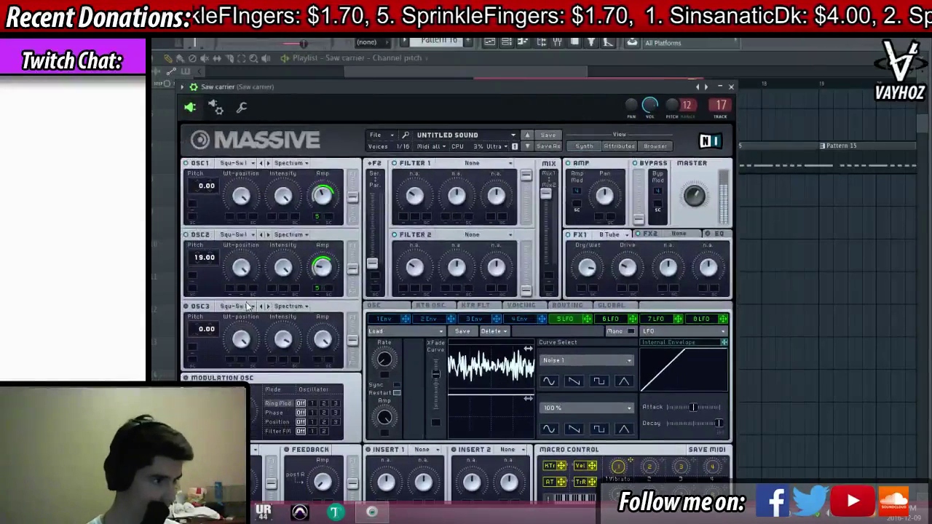
pyautogui.moveTo(206, 328)
pyautogui.mouseDown()
pyautogui.moveTo(231, 308)
pyautogui.moveTo(216, 313)
pyautogui.mouseUp()
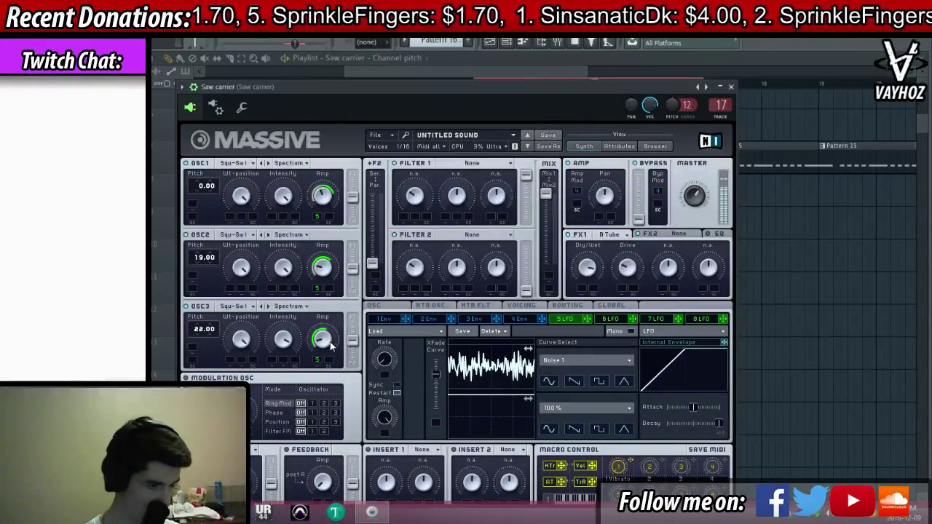
pyautogui.click(521, 305)
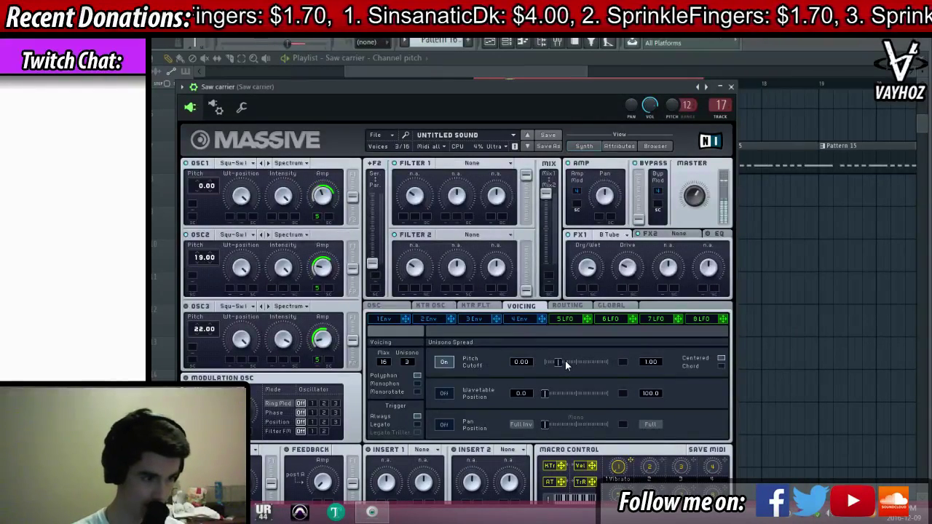
pyautogui.moveTo(567, 360); pyautogui.dragTo(570, 360)
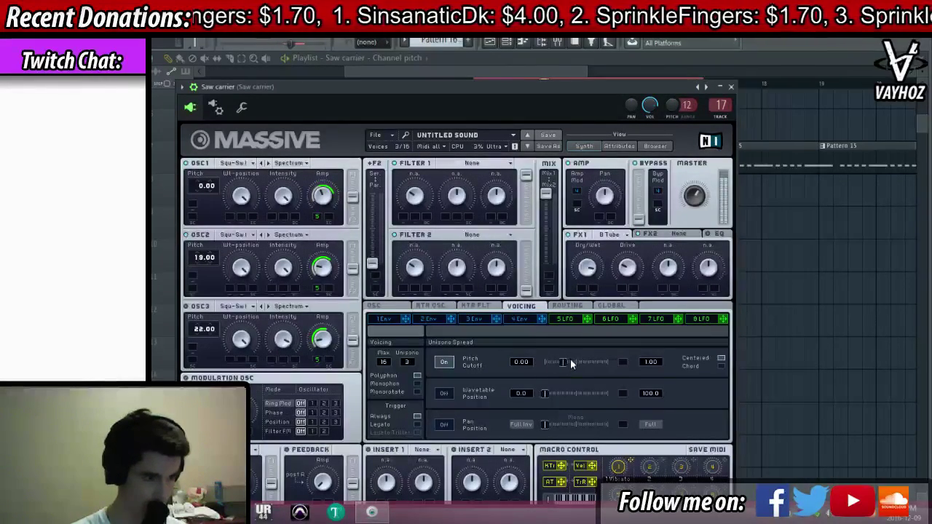
# Load Dim Exp into FX2, enable the synth's EQ and return to the playlist
pyautogui.click(686, 235)
pyautogui.click(684, 292)
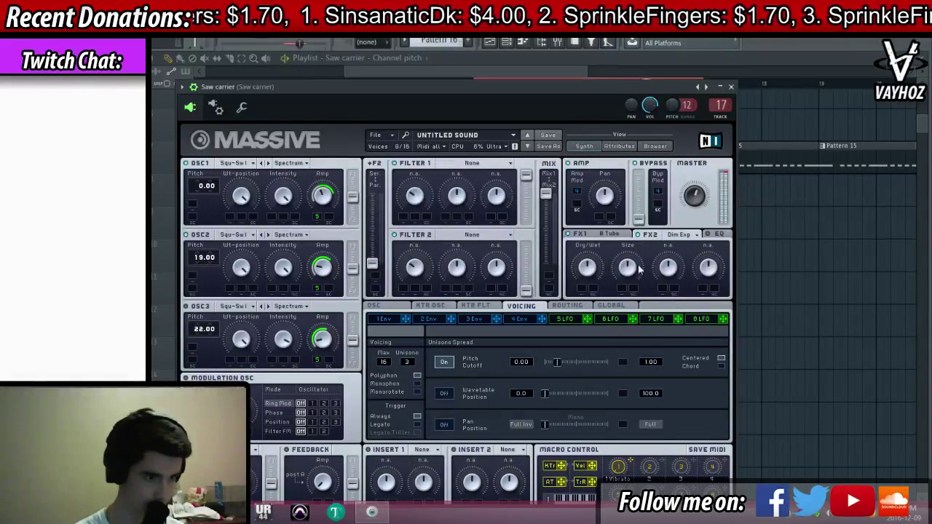
pyautogui.click(719, 236)
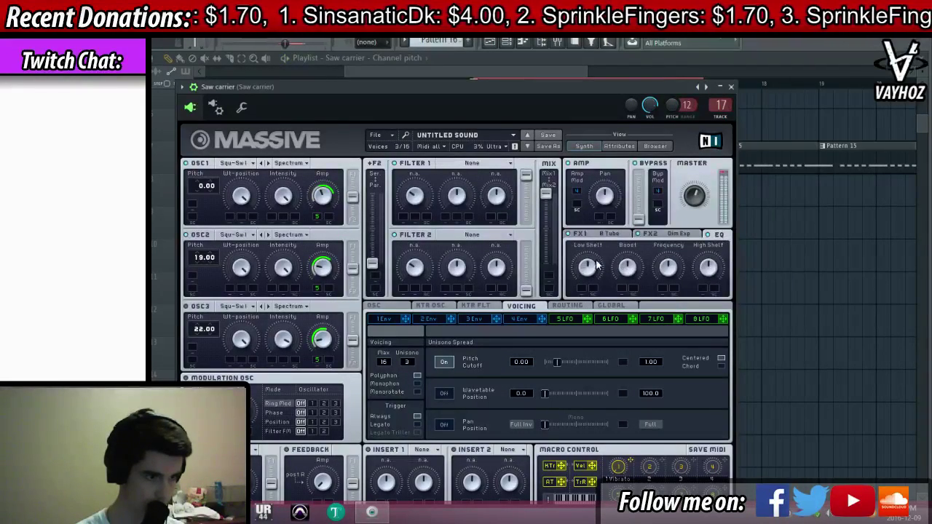
pyautogui.rightClick(811, 253)
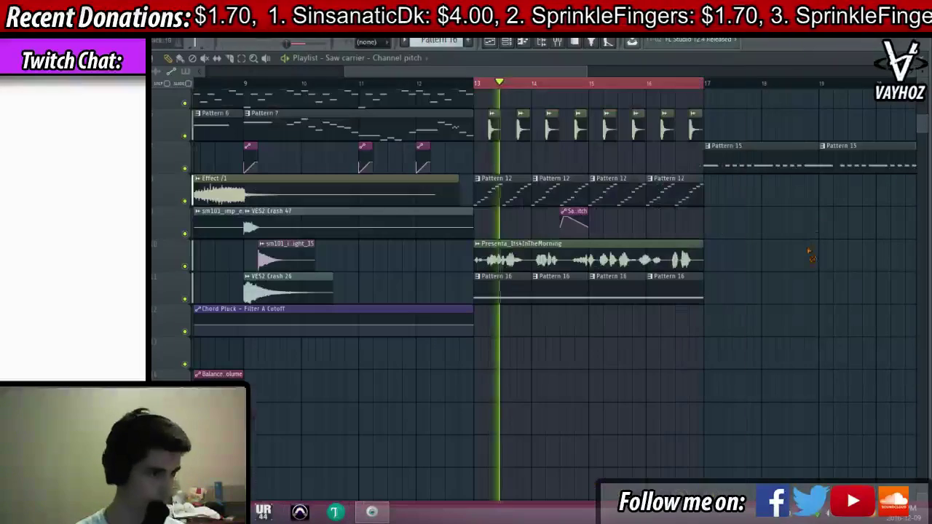
# Place a copy of the Saw carrier pitch automation clip midway through bar 15 and make it unique
pyautogui.click(625, 220)
pyautogui.moveTo(624, 220); pyautogui.dragTo(620, 215)
pyautogui.rightClick(619, 216)
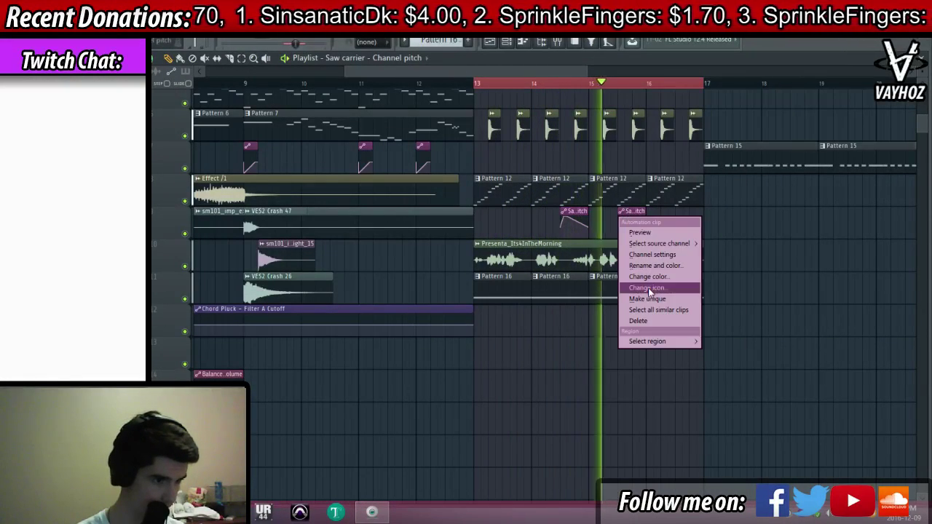
pyautogui.click(644, 294)
# Reshape the second pitch automation clip so the pitch falls toward bar 16, and play from bar 15
pyautogui.press('space')
pyautogui.rightClick(622, 222)
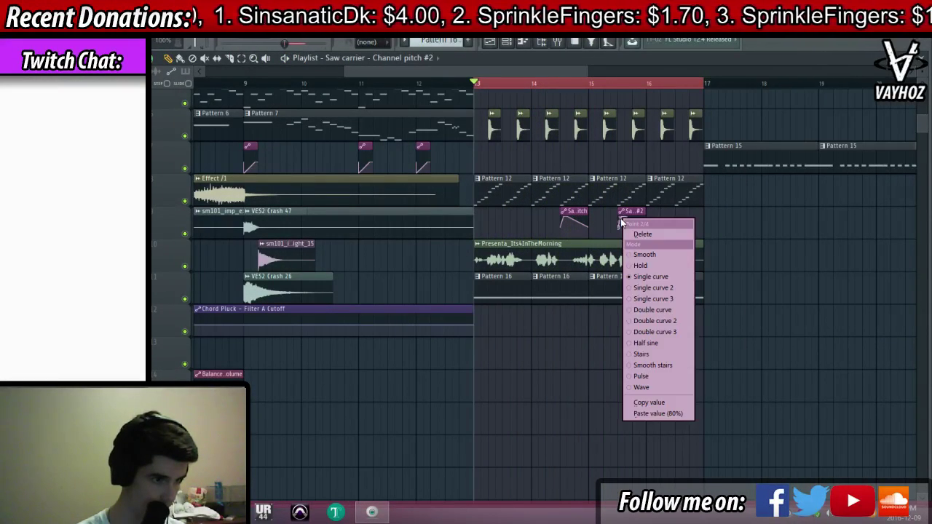
pyautogui.click(622, 159)
pyautogui.click(612, 84)
pyautogui.press('space')
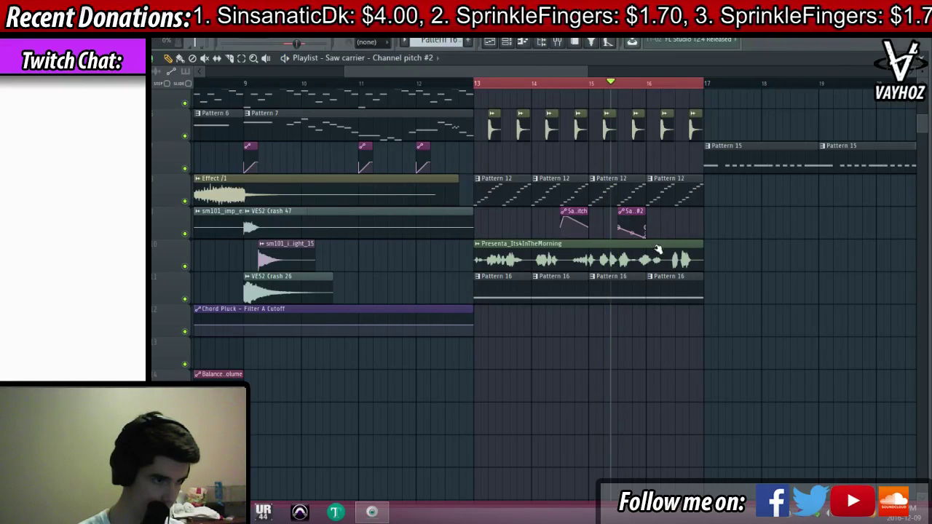
# Copy the first clip's starting pitch value into the second clip's points so its pitch stays level before the final drop
pyautogui.press('space')
pyautogui.rightClick(634, 230)
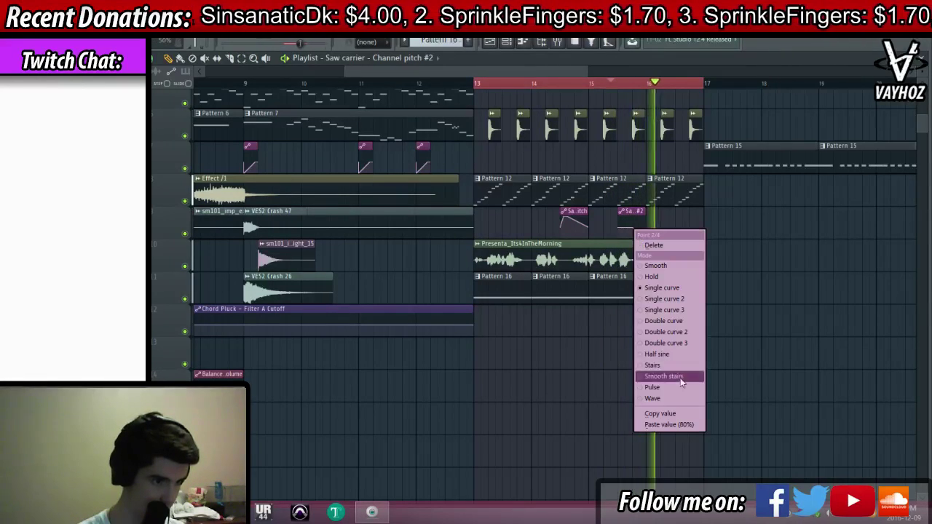
pyautogui.click(540, 300)
pyautogui.rightClick(562, 227)
pyautogui.click(597, 413)
pyautogui.press('space')
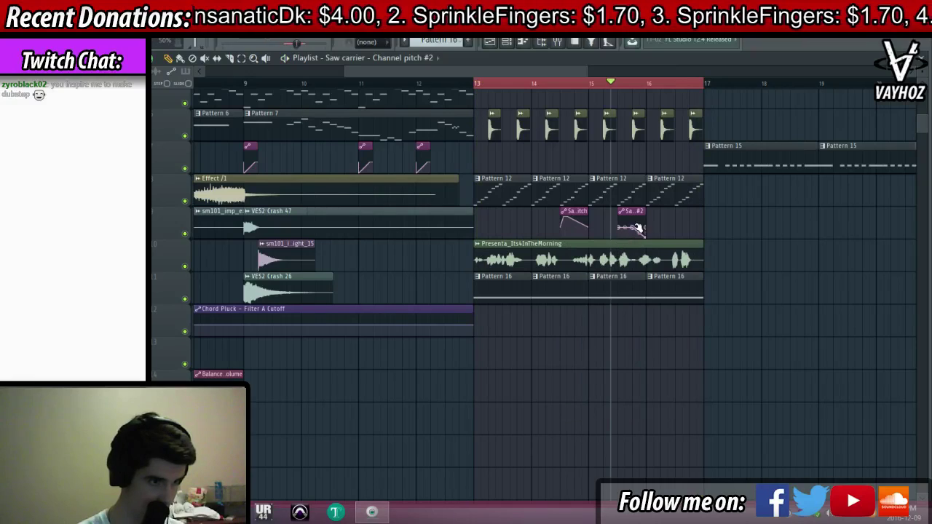
pyautogui.rightClick(638, 229)
pyautogui.click(674, 431)
pyautogui.press('space')
# Reopen the Saw carrier's Massive synth, show its oscillator settings and raise the EQ's Low Shelf and High Shelf
pyautogui.press('F6')
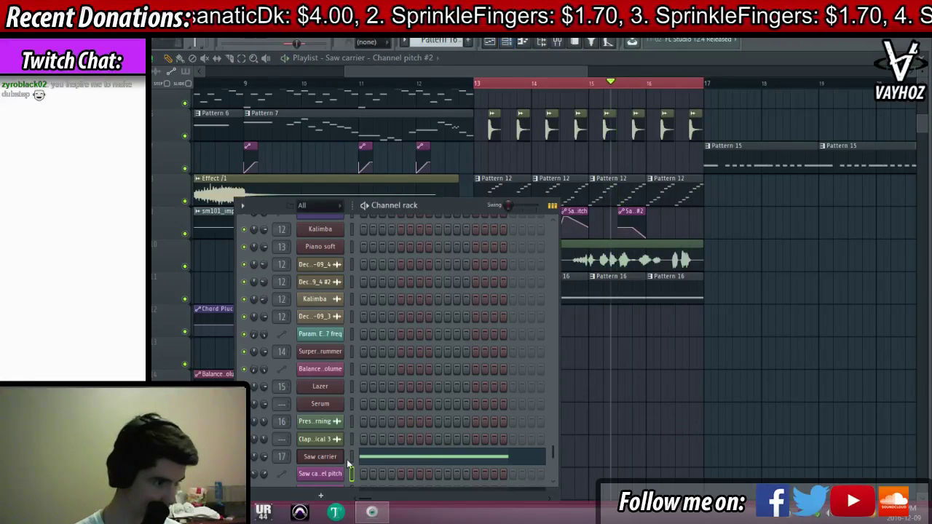
pyautogui.click(336, 457)
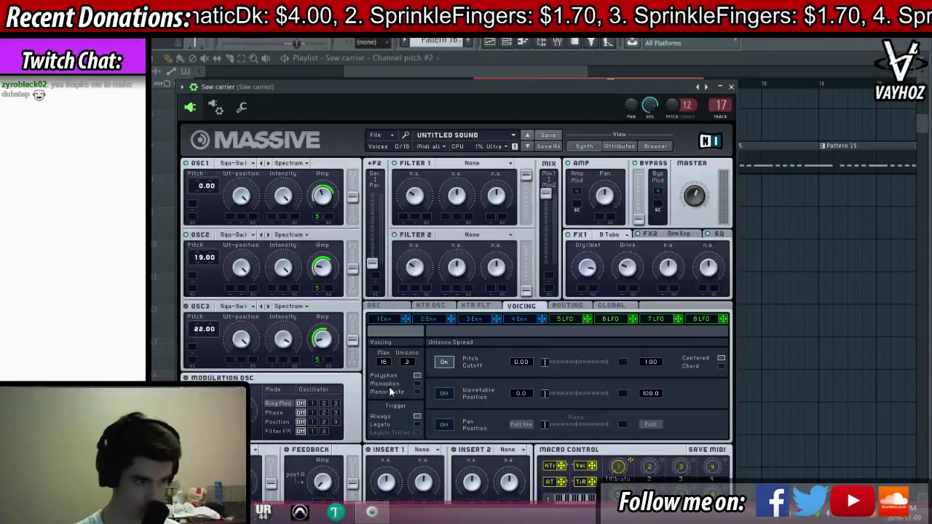
pyautogui.click(374, 306)
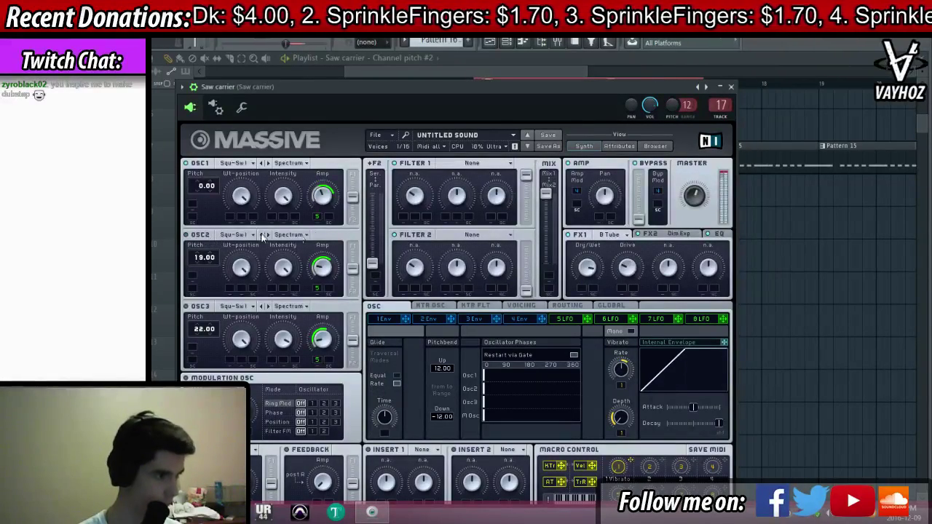
pyautogui.click(715, 234)
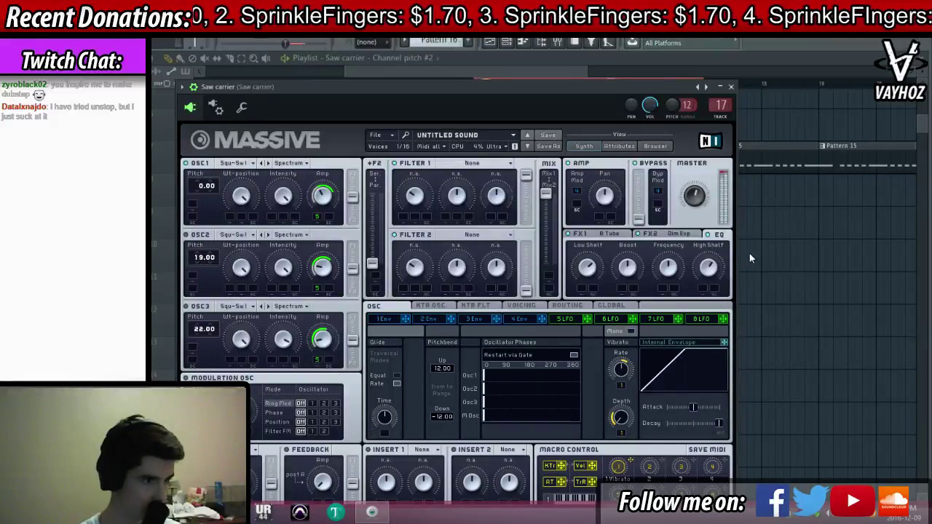
# Add CamelCrusher after Vocodex on the vocal's mixer track
pyautogui.press('F9')
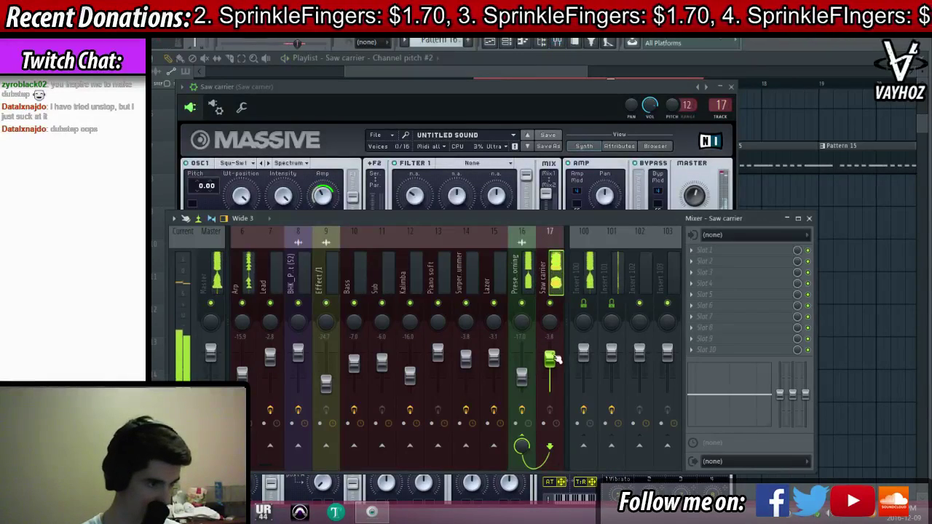
pyautogui.click(555, 273)
pyautogui.click(531, 268)
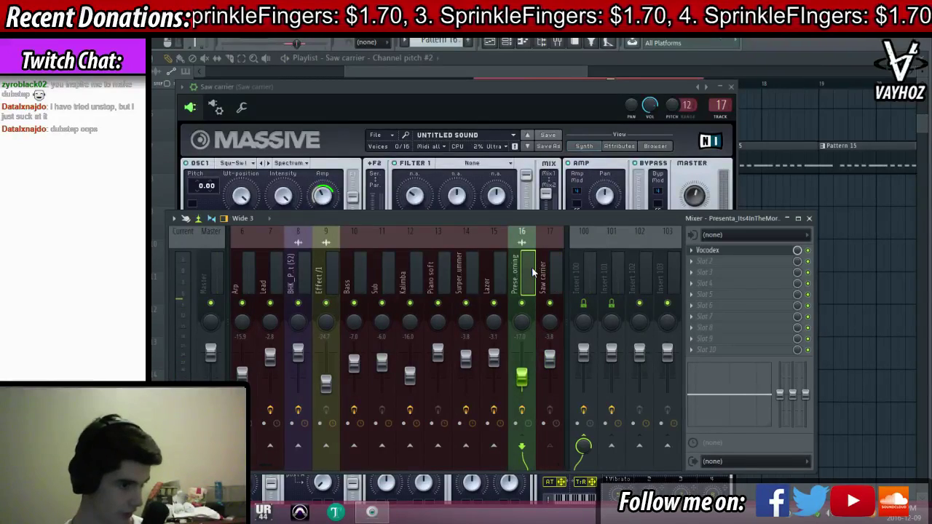
pyautogui.click(684, 211)
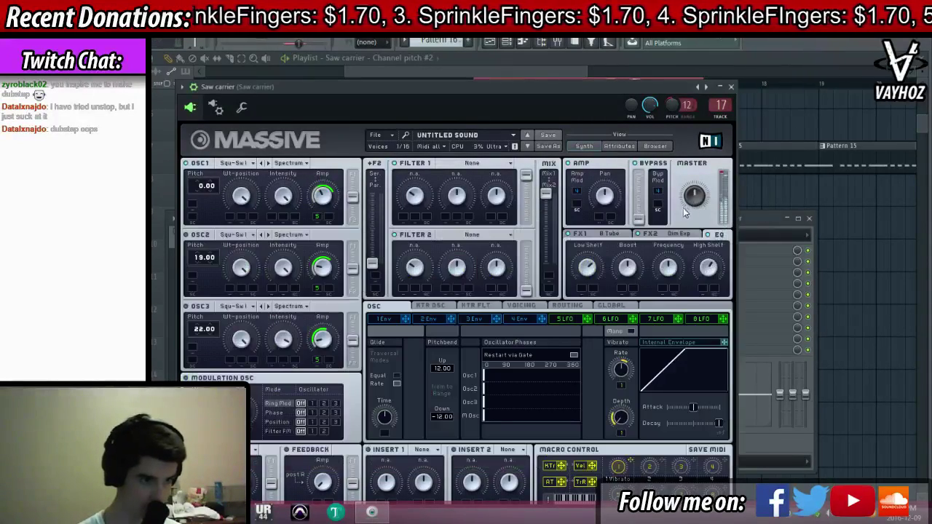
pyautogui.click(753, 218)
pyautogui.click(727, 263)
pyautogui.click(528, 269)
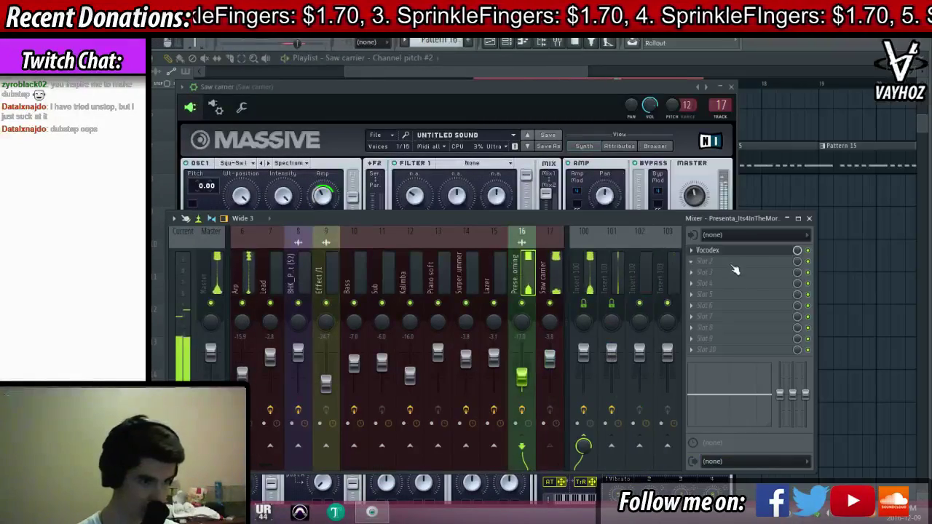
pyautogui.click(733, 264)
pyautogui.click(655, 221)
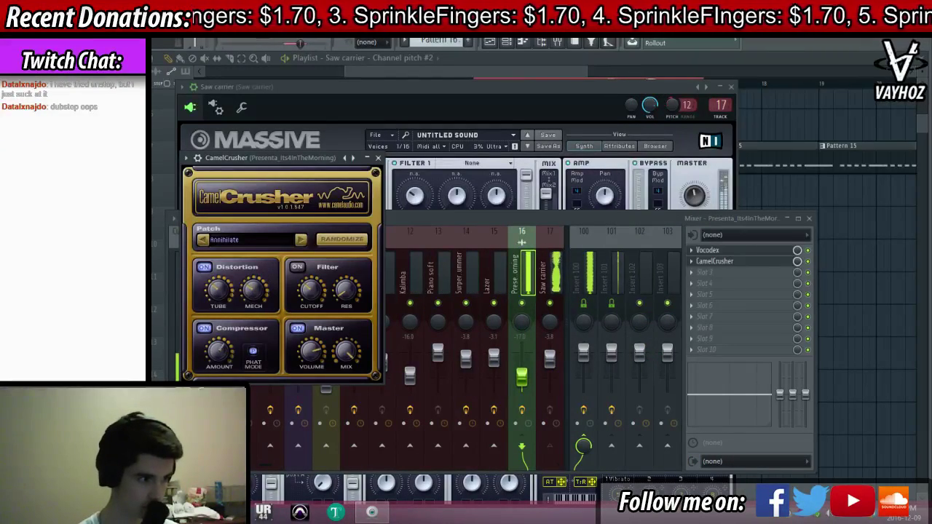
# Insert Fruity parametric EQ 2 between Vocodex and CamelCrusher on the vocal's mixer track
pyautogui.scroll(-1, 739, 264)
pyautogui.click(740, 264)
pyautogui.click(783, 244)
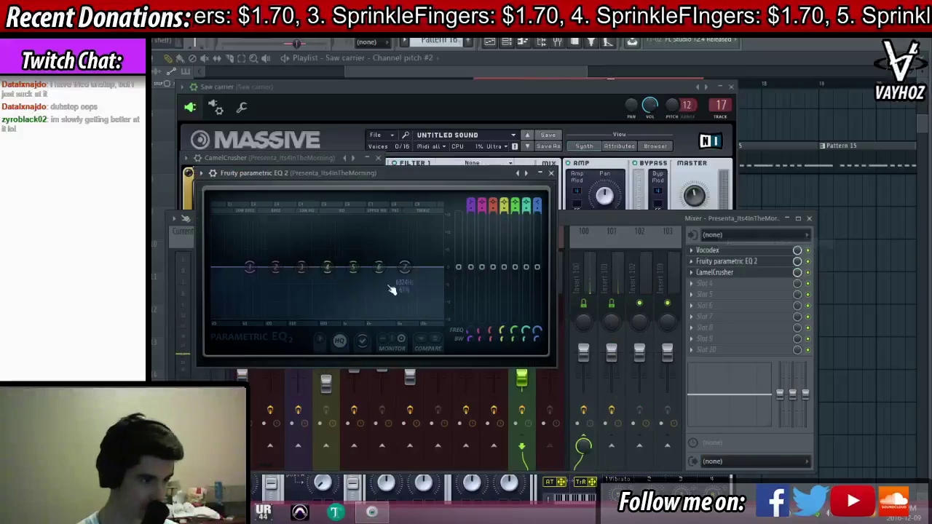
# Lower the vocal EQ's first band, dip band 3 slightly and boost band 7, and select the Insert 100 mixer track
pyautogui.moveTo(250, 267); pyautogui.dragTo(274, 306)
pyautogui.moveTo(302, 267); pyautogui.dragTo(325, 280)
pyautogui.moveTo(405, 268); pyautogui.dragTo(411, 246)
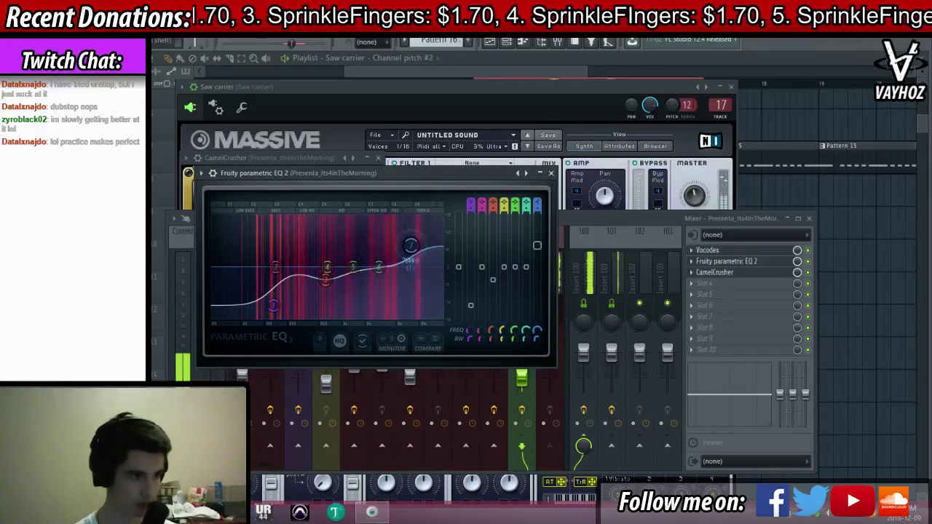
pyautogui.click(577, 268)
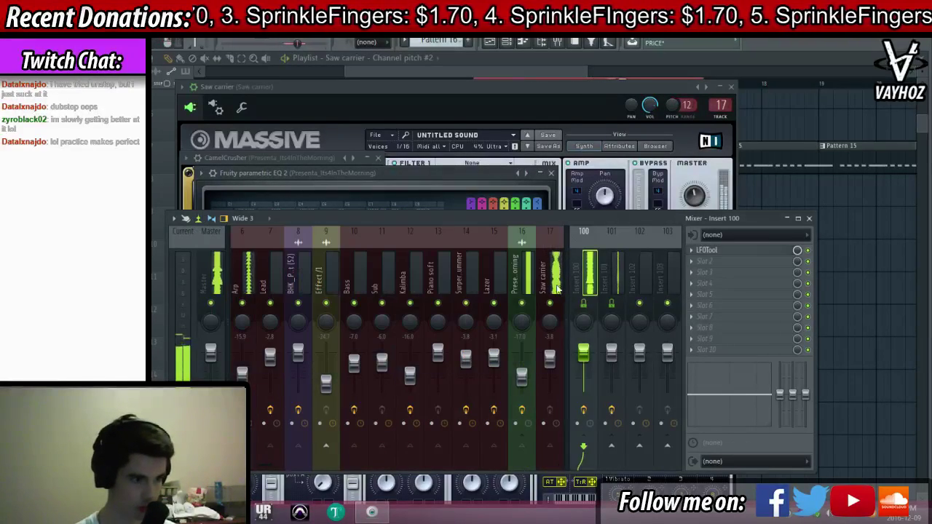
# Select the vocal's mixer track, inspect the vocal clip's channel settings and play the looped section back from its start
pyautogui.click(530, 288)
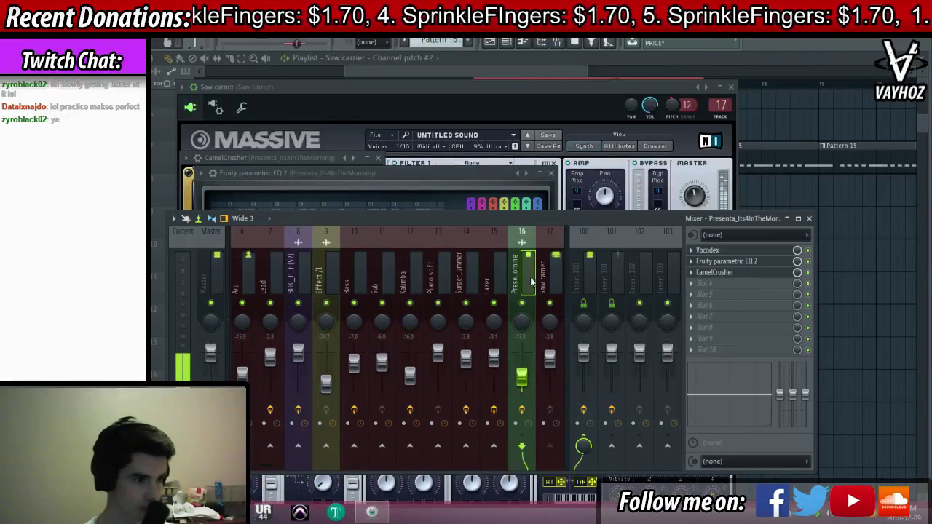
pyautogui.press('F5')
pyautogui.doubleClick(622, 258)
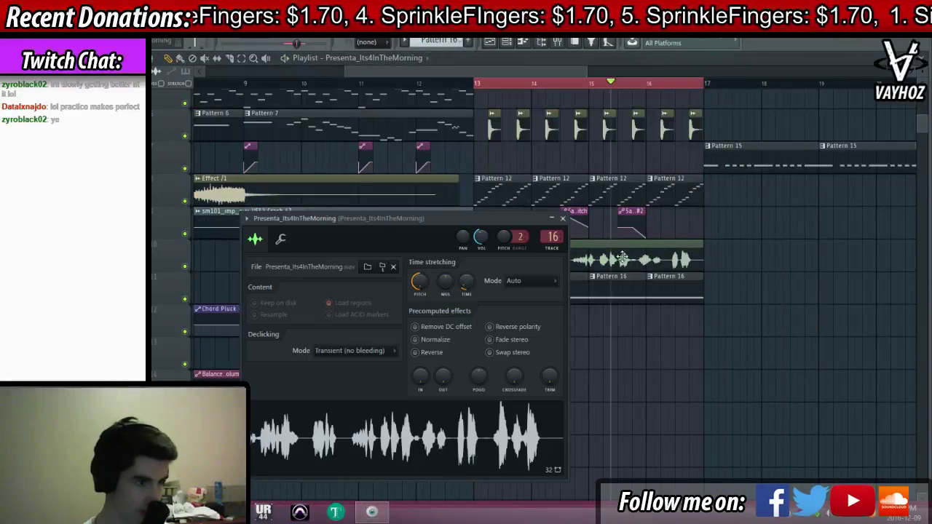
pyautogui.press('F9')
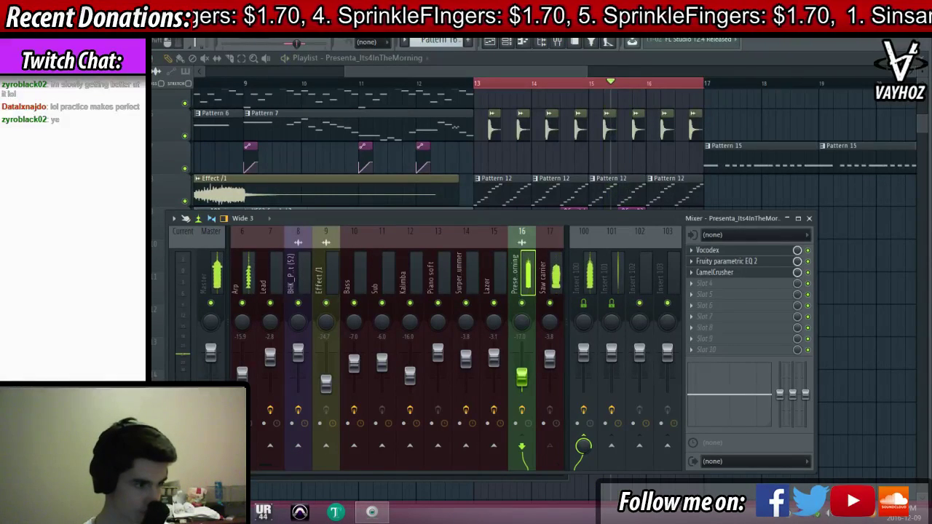
pyautogui.press('space')
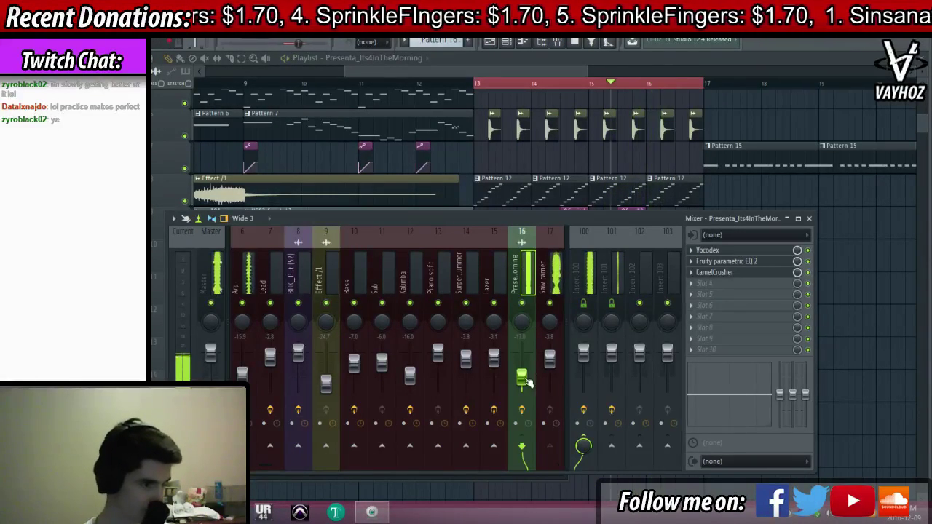
pyautogui.click(491, 86)
pyautogui.press('space')
# Open the Saw carrier's Massive synth and show its Voicing settings
pyautogui.press('F6')
pyautogui.press('space')
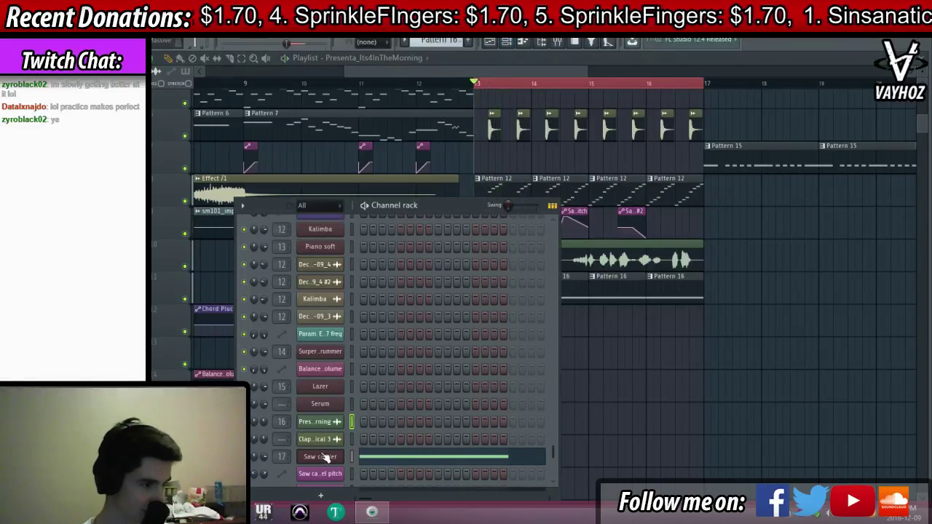
pyautogui.click(326, 457)
pyautogui.click(521, 306)
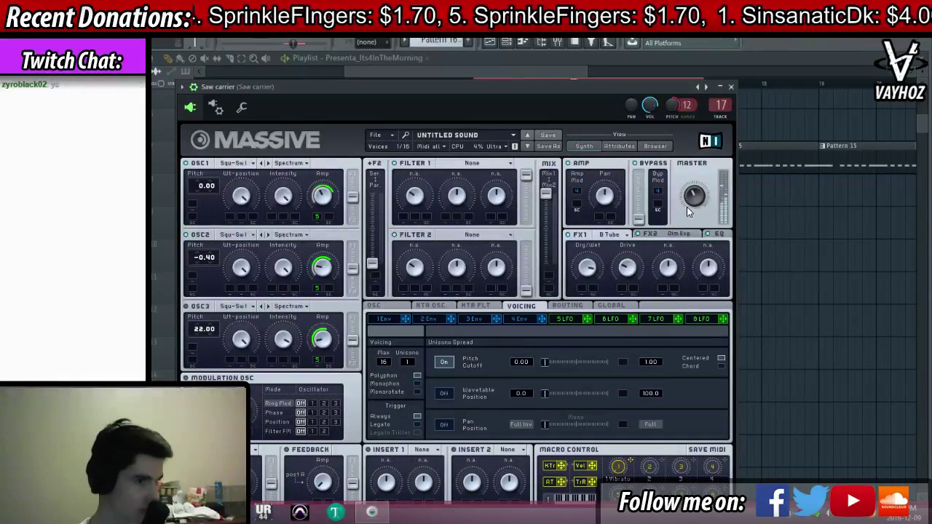
# Reset the mixer faders of the Saw carrier and vocal tracks to their default level
pyautogui.press('F9')
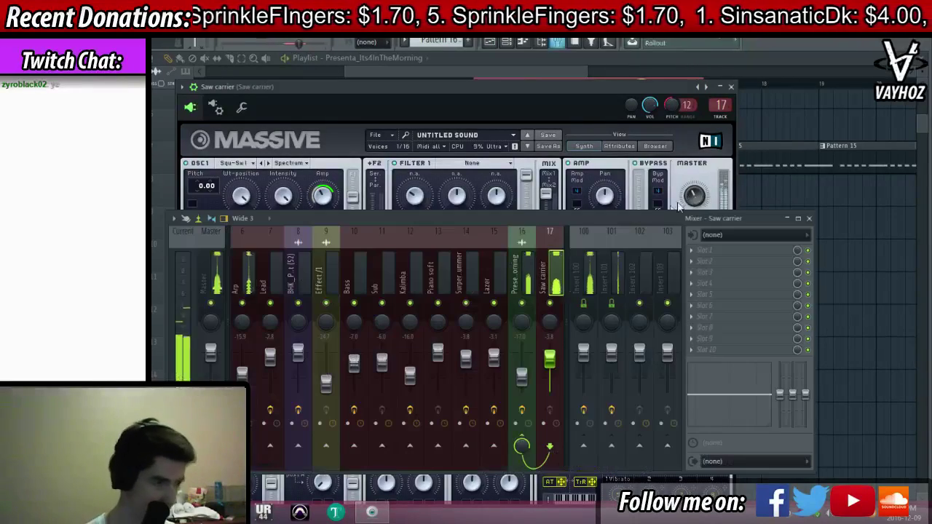
pyautogui.moveTo(564, 357); pyautogui.dragTo(525, 399)
pyautogui.rightClick(552, 368)
pyautogui.click(576, 330)
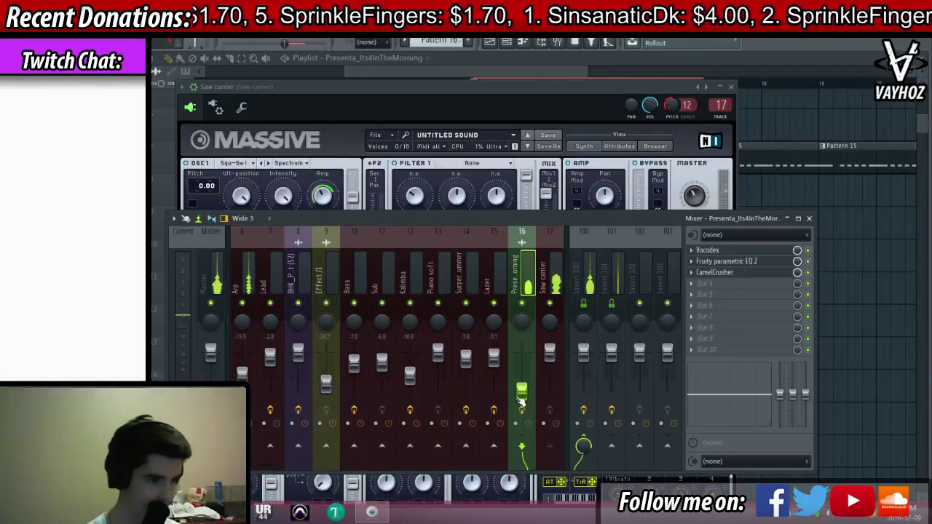
pyautogui.rightClick(522, 399)
pyautogui.click(587, 332)
# Add Fruity Balance after CamelCrusher on the vocal's mixer track and create an automation clip for its Volume
pyautogui.click(771, 284)
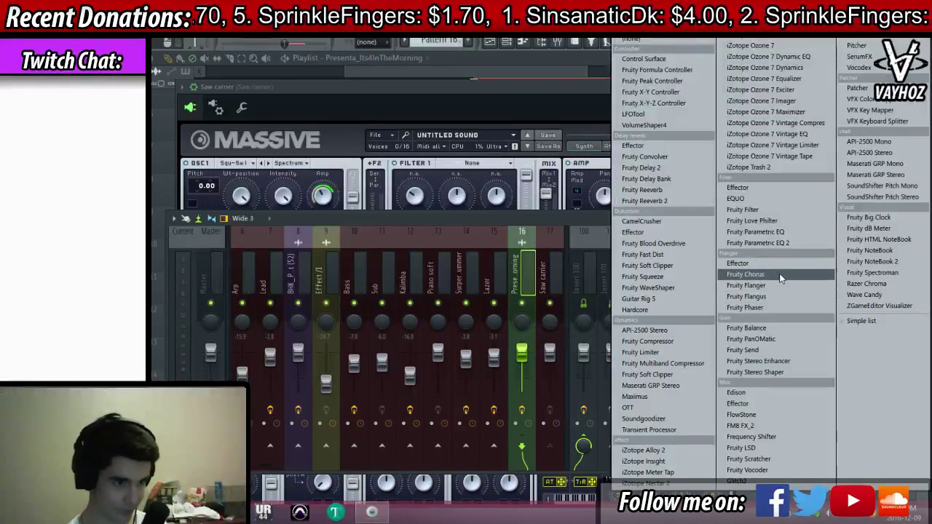
pyautogui.click(754, 329)
pyautogui.rightClick(337, 207)
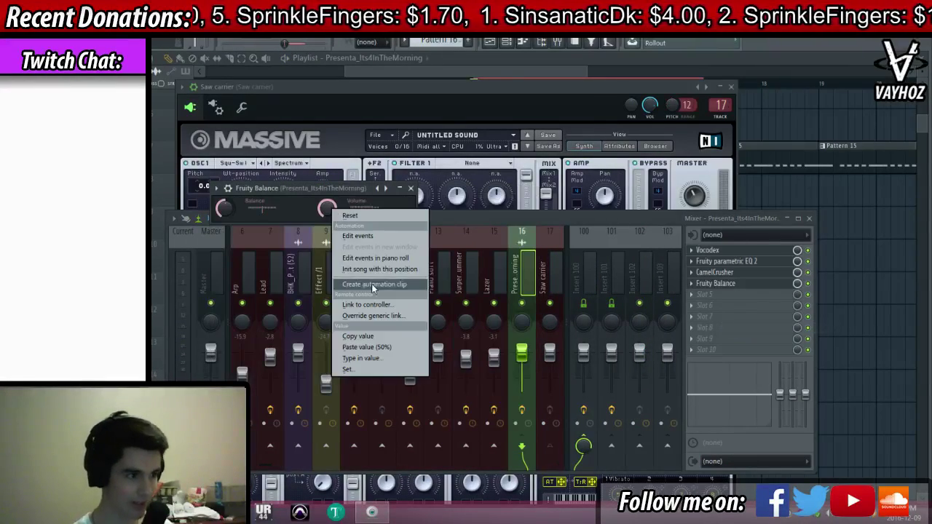
pyautogui.click(375, 288)
pyautogui.scroll(4, 558, 92)
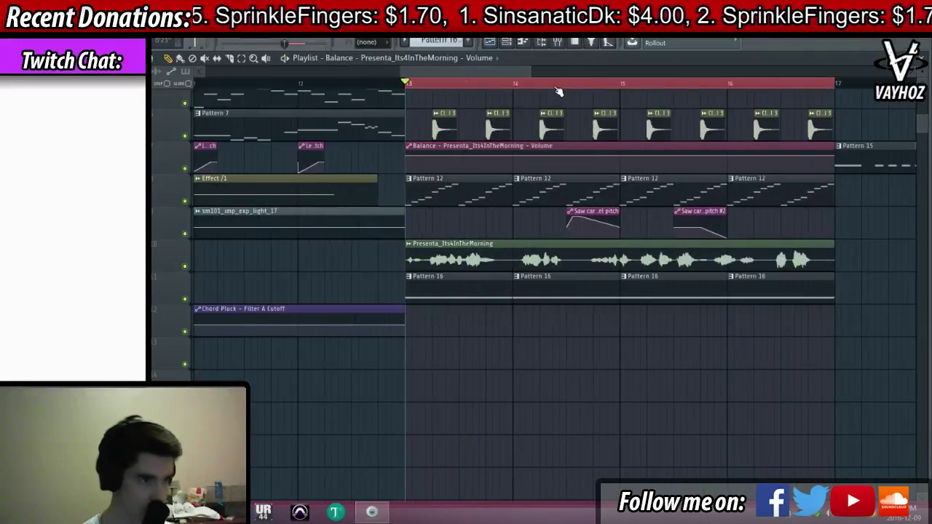
# Lower the vocal track's mixer fader to about -14.3 dB while the section plays
pyautogui.press('F9')
pyautogui.press('space')
pyautogui.moveTo(529, 356); pyautogui.dragTo(529, 376)
pyautogui.press('space')
# Add points to the Balance volume automation so it rises from zero to a peak and falls back within bar 13's first beat
pyautogui.rightClick(320, 161)
pyautogui.rightClick(339, 153)
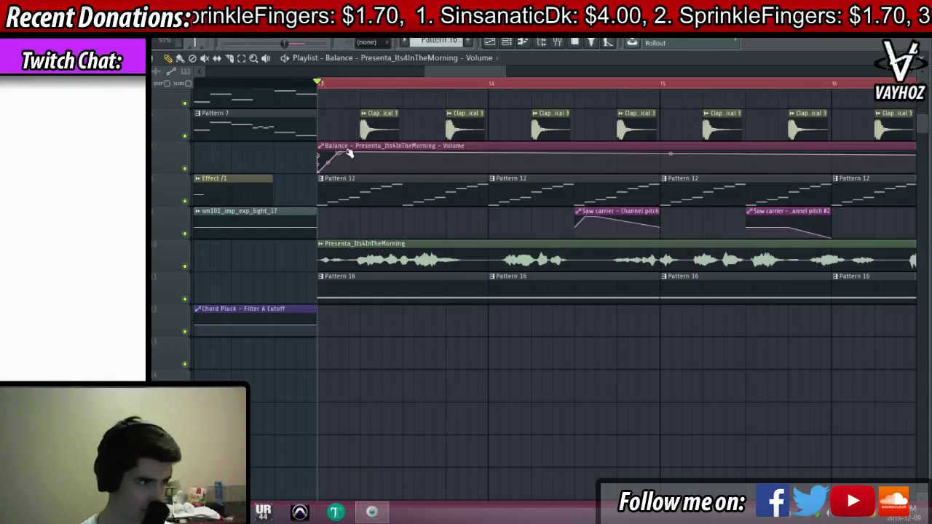
pyautogui.rightClick(360, 173)
pyautogui.press('space')
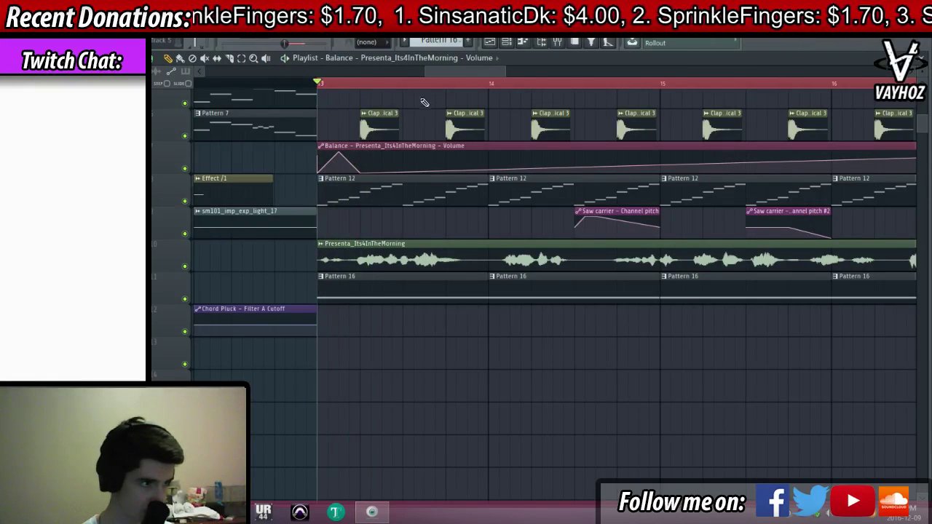
# Trim the Balance volume automation clip to one beat and place a copy on beat 2 of bar 13
pyautogui.scroll(-4, 442, 86)
pyautogui.moveTo(657, 155); pyautogui.dragTo(397, 146)
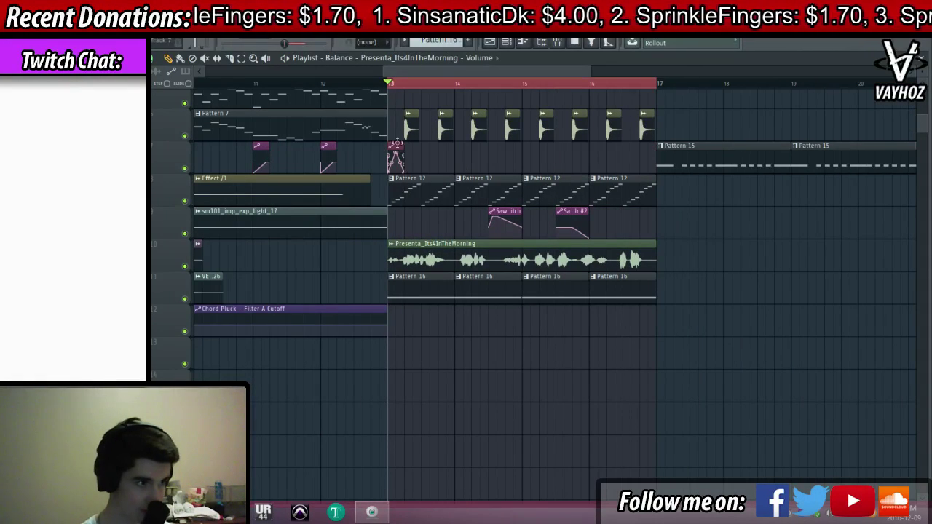
pyautogui.scroll(2, 427, 85)
pyautogui.click(414, 155)
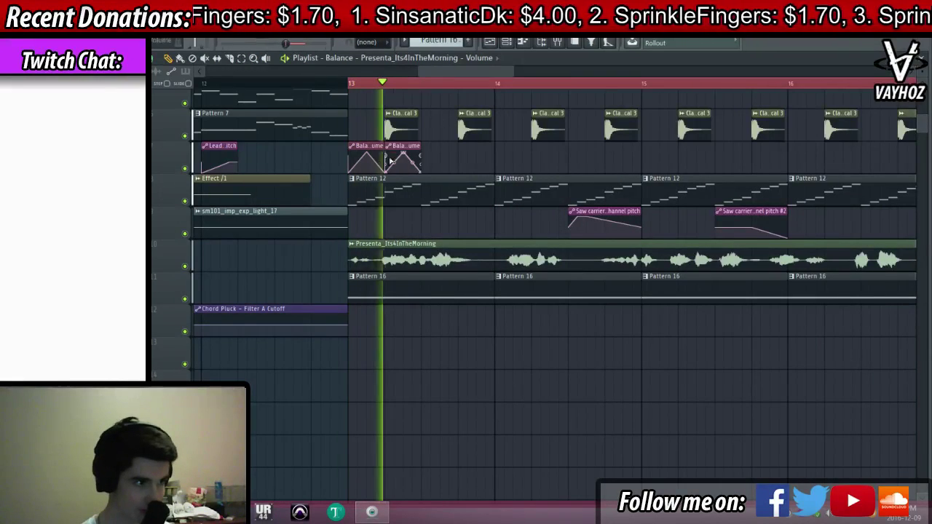
# Bend the volume automation's rise and fall into smooth curves and place another copy on beat 3 of bar 13
pyautogui.press('space')
pyautogui.moveTo(394, 162); pyautogui.dragTo(412, 172)
pyautogui.press('space')
pyautogui.press('space')
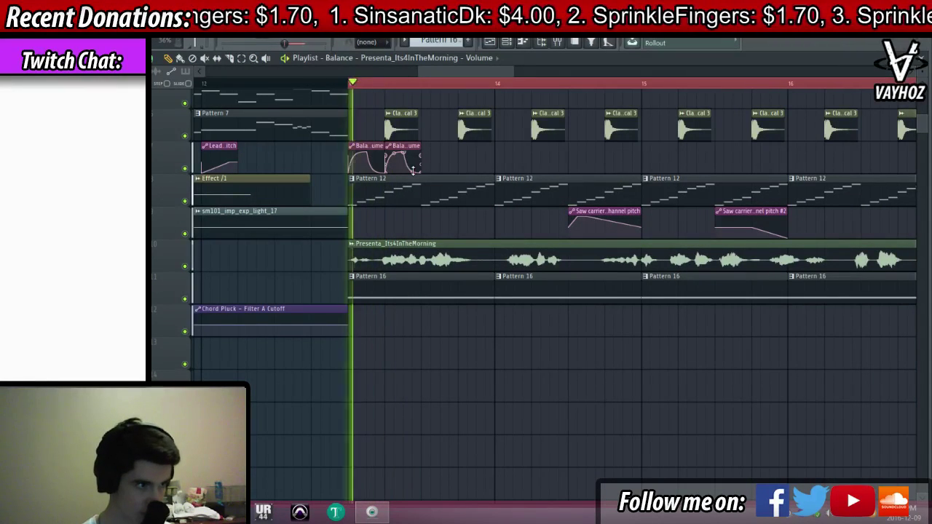
pyautogui.click(448, 158)
pyautogui.press('space')
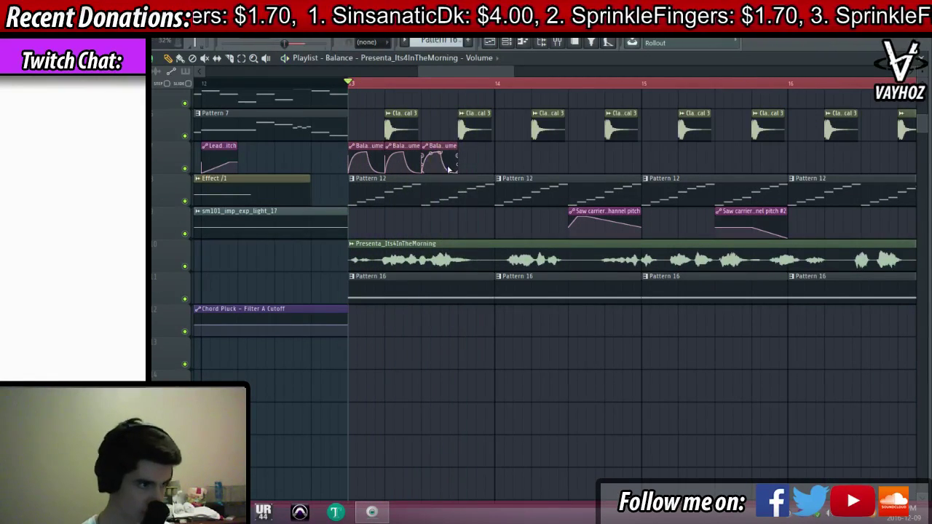
# Replace the copies with one longer volume automation clip that adds a second swell held through beat 2 of bar 13
pyautogui.moveTo(423, 145)
pyautogui.mouseDown()
pyautogui.moveTo(466, 156)
pyautogui.moveTo(408, 146)
pyautogui.mouseUp()
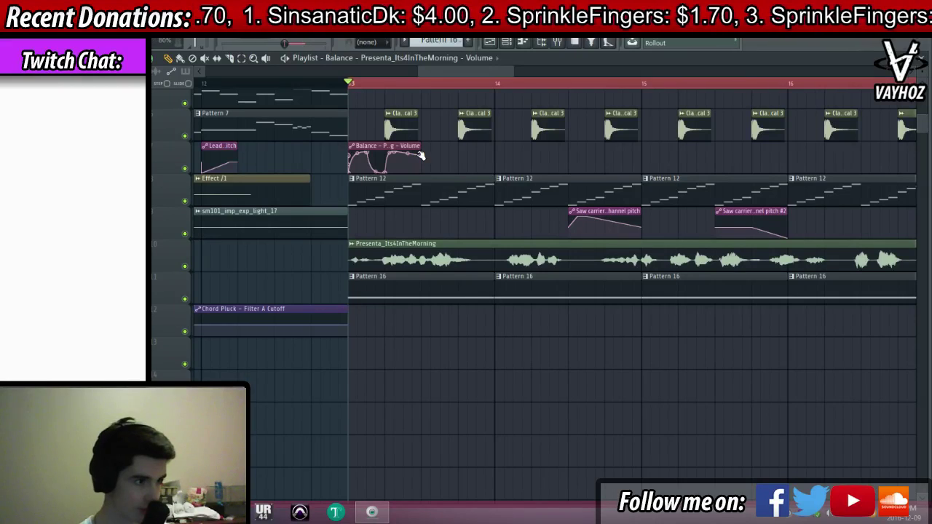
pyautogui.moveTo(423, 145); pyautogui.dragTo(454, 155)
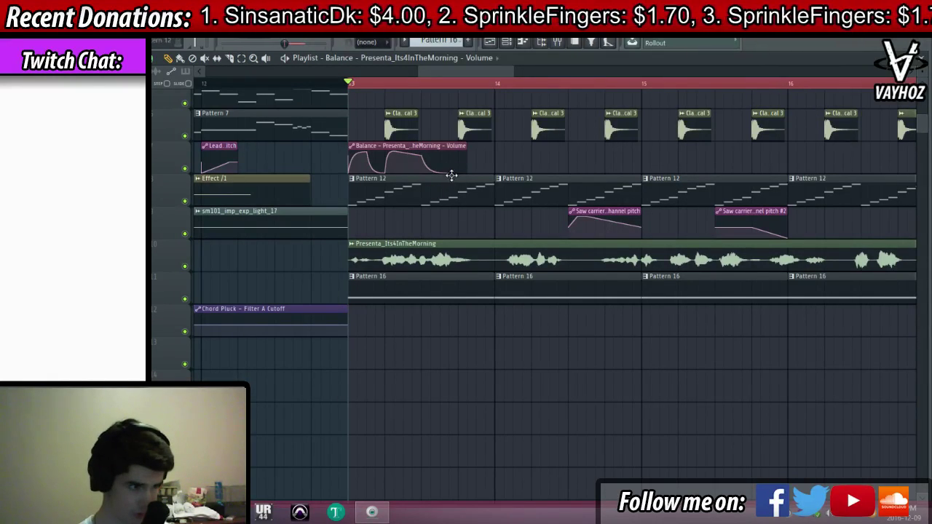
pyautogui.rightClick(427, 156)
pyautogui.click(476, 352)
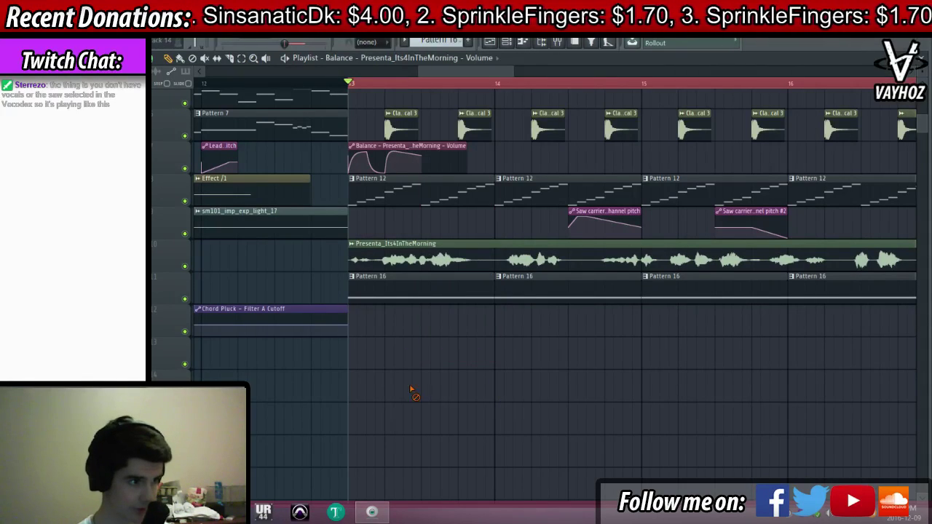
# Copy the first volume automation point's value and paste it onto both swell peaks and the final point
pyautogui.rightClick(351, 157)
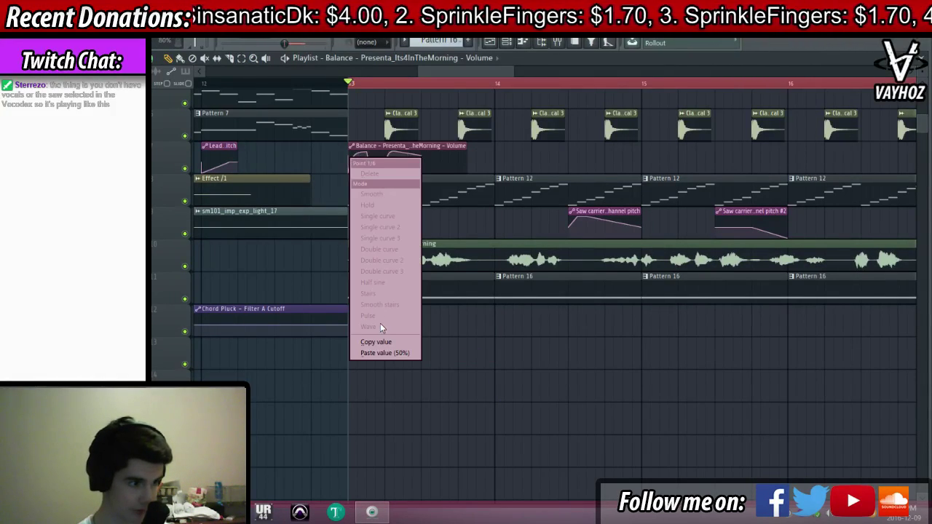
pyautogui.click(383, 342)
pyautogui.rightClick(393, 156)
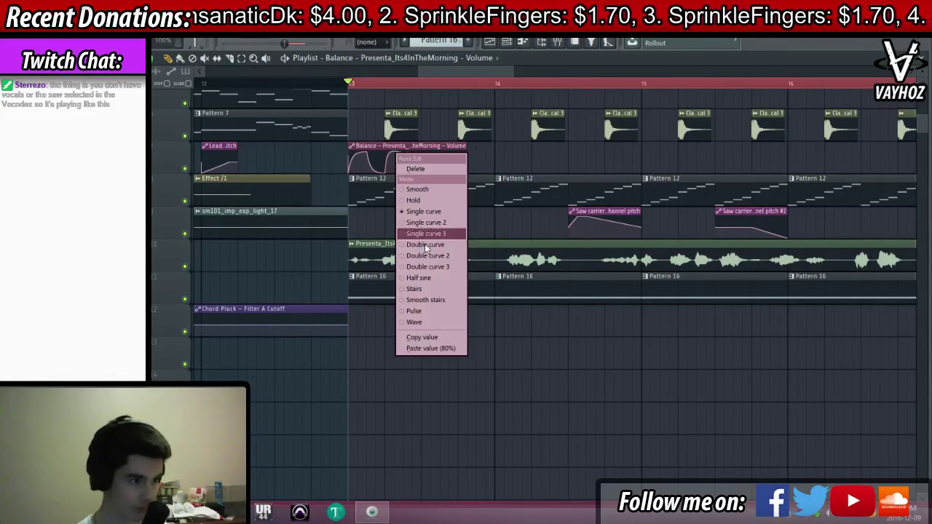
pyautogui.click(428, 348)
pyautogui.rightClick(367, 156)
pyautogui.click(399, 352)
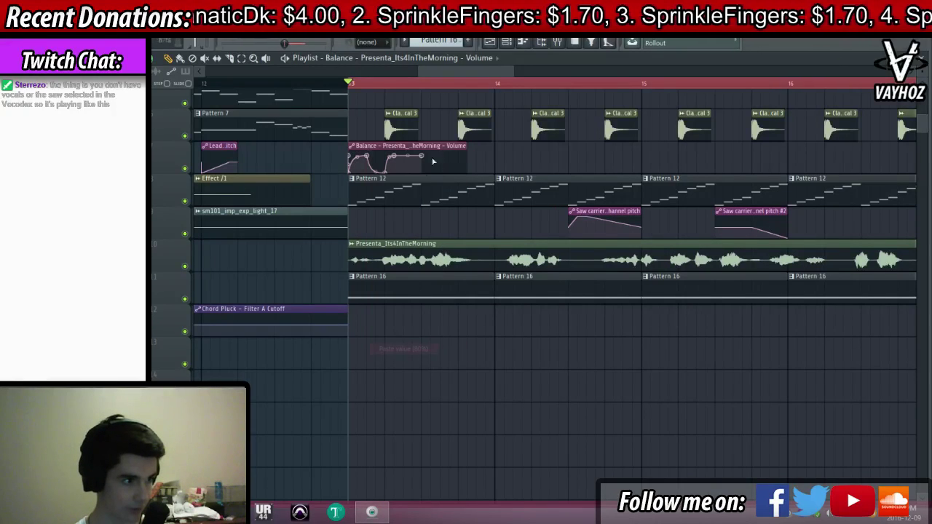
pyautogui.rightClick(423, 156)
pyautogui.click(465, 354)
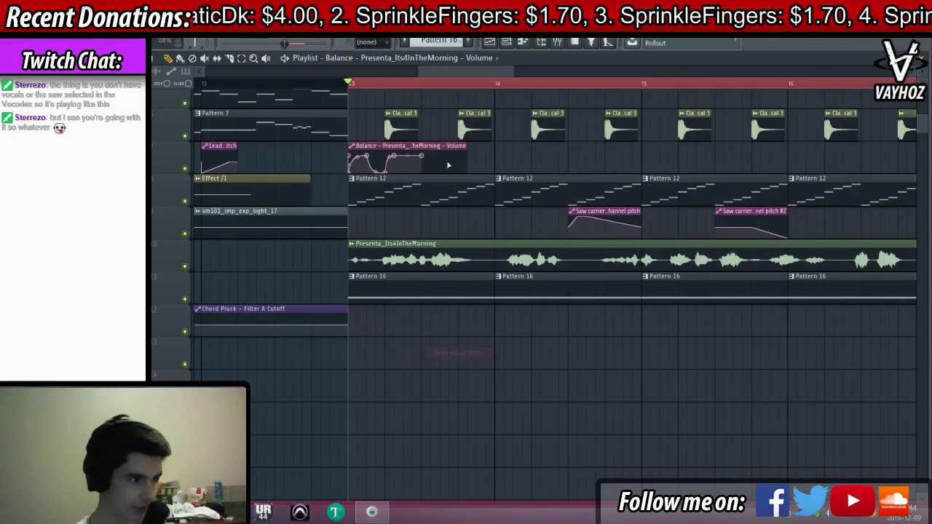
# Trim the volume automation clip to half a bar and place copies on beat 3 of bar 13 and at bar 14
pyautogui.press('space')
pyautogui.moveTo(466, 146); pyautogui.dragTo(421, 149)
pyautogui.click(437, 162)
pyautogui.press('space')
pyautogui.press('space')
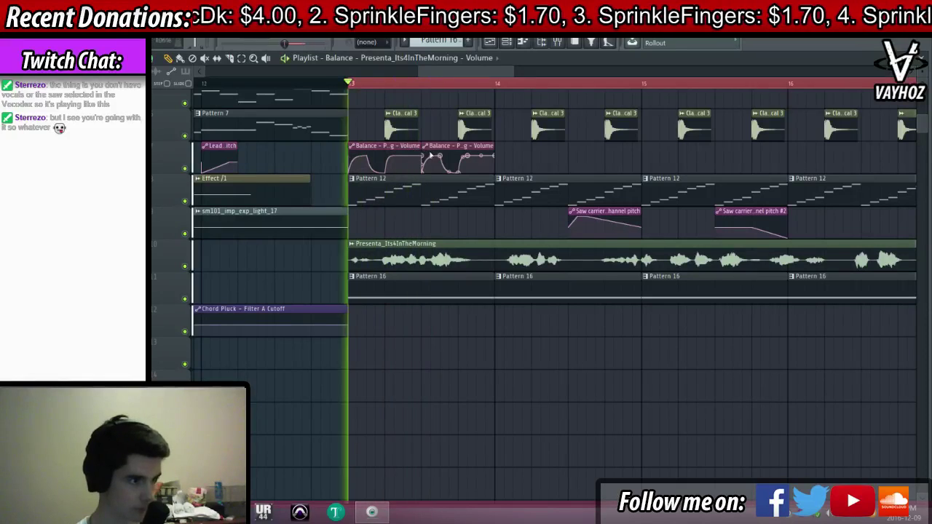
pyautogui.click(512, 163)
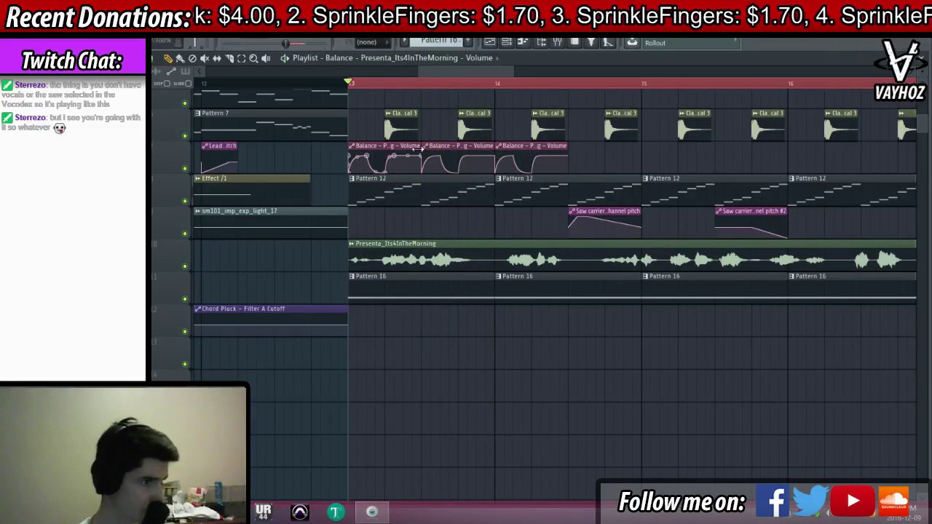
# Trim the first volume automation clip to one beat and move the second one to beat 2 of bar 13
pyautogui.moveTo(443, 149); pyautogui.dragTo(407, 149)
pyautogui.press('space')
pyautogui.press('space')
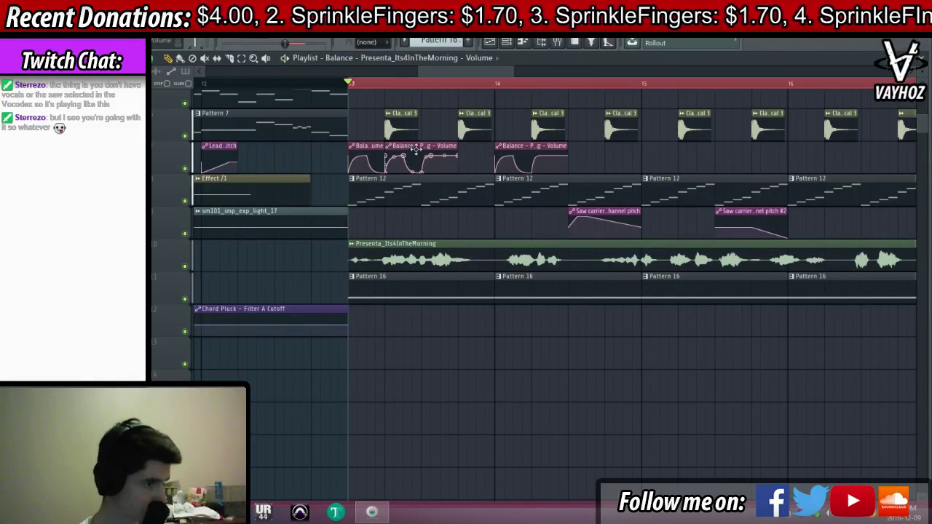
pyautogui.press('space')
# Trim the volume automation clip at bar 14 to one beat and place another one-beat copy right after it
pyautogui.moveTo(529, 151); pyautogui.dragTo(568, 148)
pyautogui.press('space')
pyautogui.press('space')
pyautogui.click(539, 150)
pyautogui.click(574, 150)
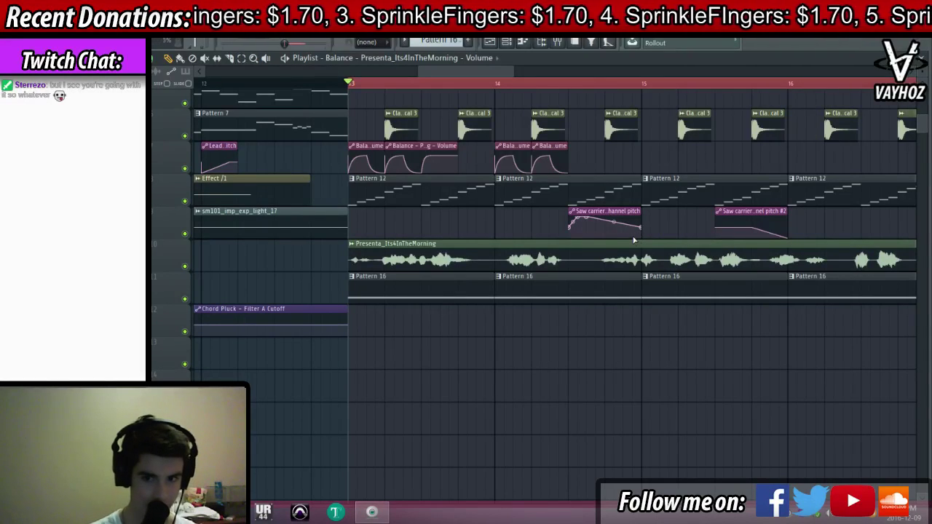
# Open Vocodex on the vocal's mixer track and check its available modulator sources
pyautogui.press('F9')
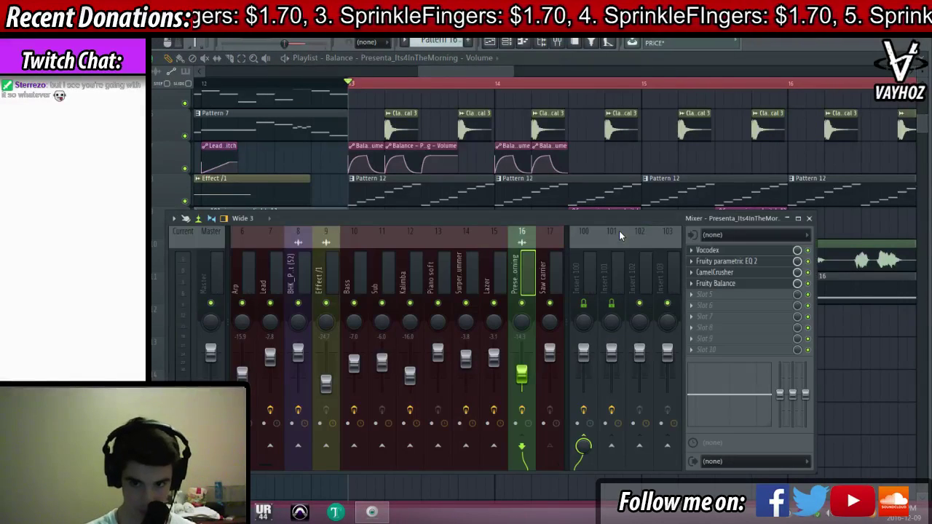
pyautogui.click(736, 251)
pyautogui.click(255, 164)
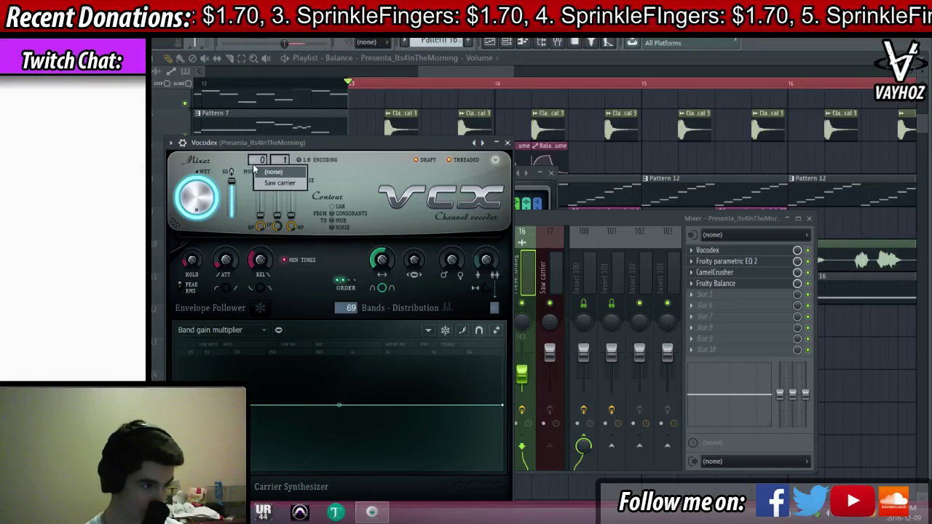
pyautogui.click(304, 149)
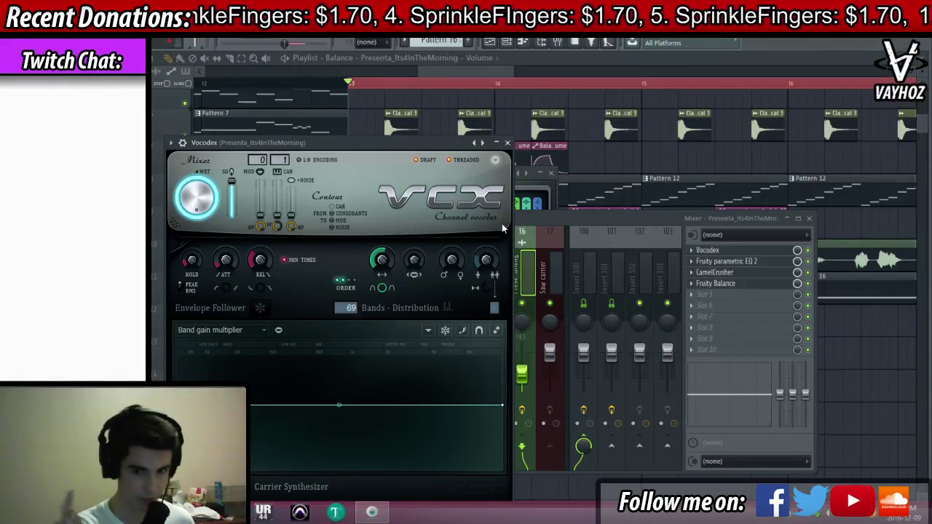
# Place a one-beat volume automation clip on beat 4 of bar 13, on the playlist track of the Saw carrier pitch clips
pyautogui.press('space')
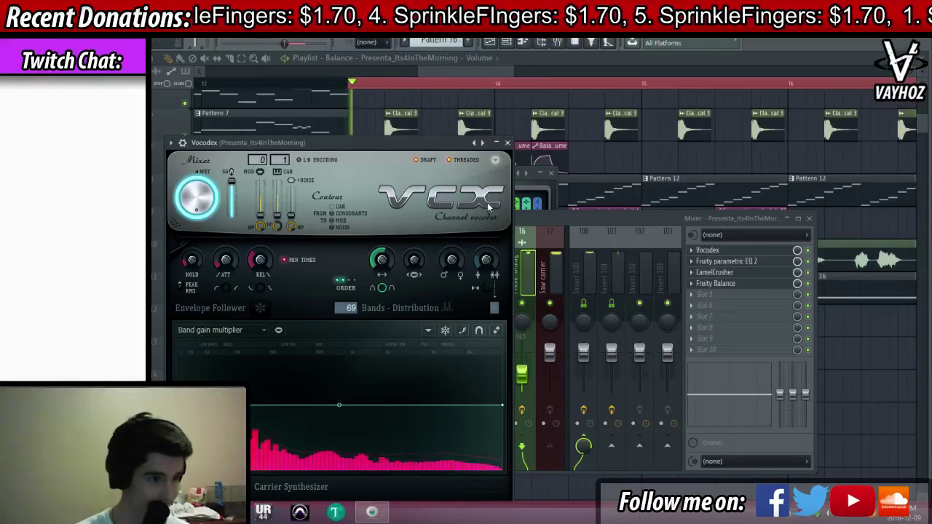
pyautogui.click(612, 217)
pyautogui.moveTo(632, 154); pyautogui.dragTo(532, 171)
pyautogui.press('space')
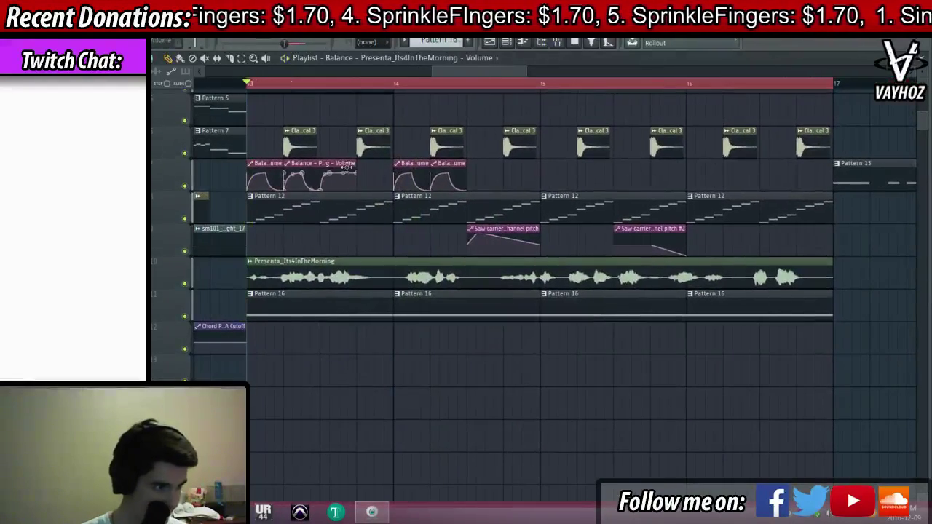
pyautogui.click(372, 172)
pyautogui.press('space')
pyautogui.moveTo(383, 167); pyautogui.dragTo(392, 235)
# Place another volume automation clip on beat 3 of bar 14, right after the two one-beat clips
pyautogui.press('space')
pyautogui.press('space')
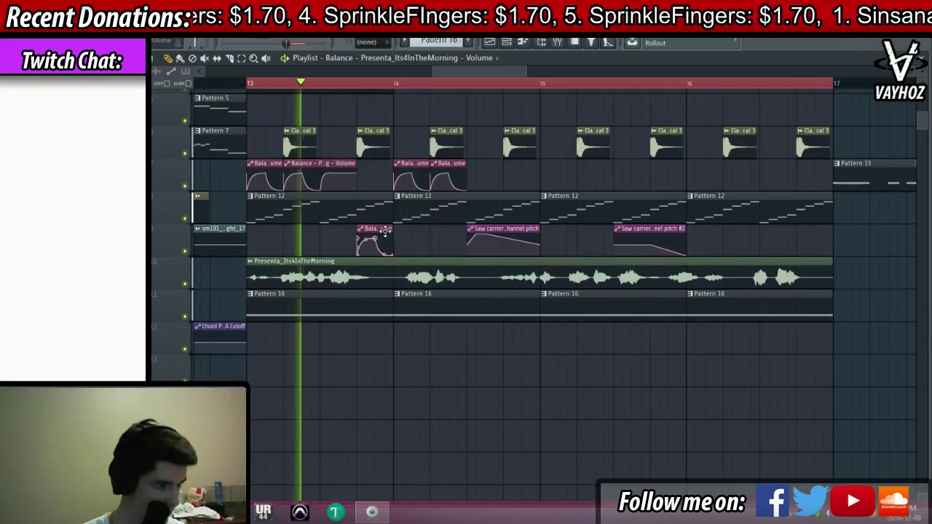
pyautogui.press('F9')
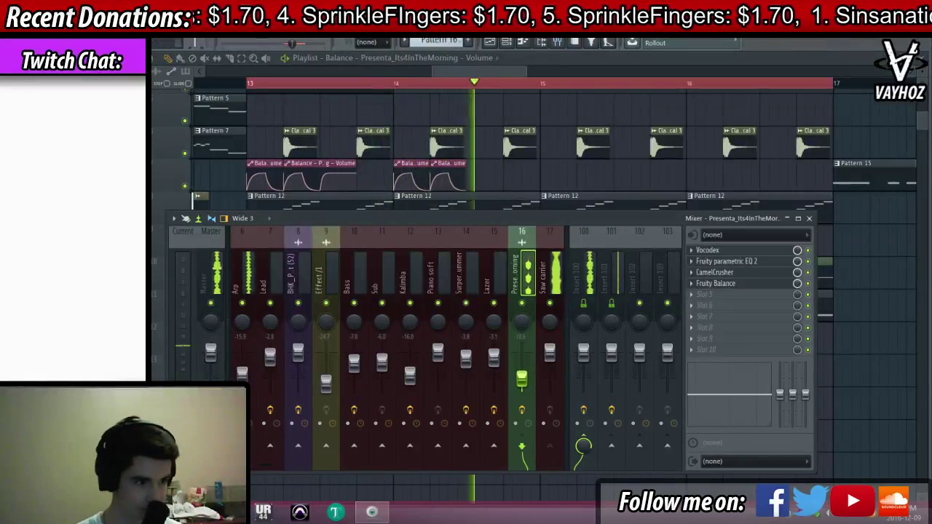
pyautogui.press('F9')
pyautogui.click(486, 173)
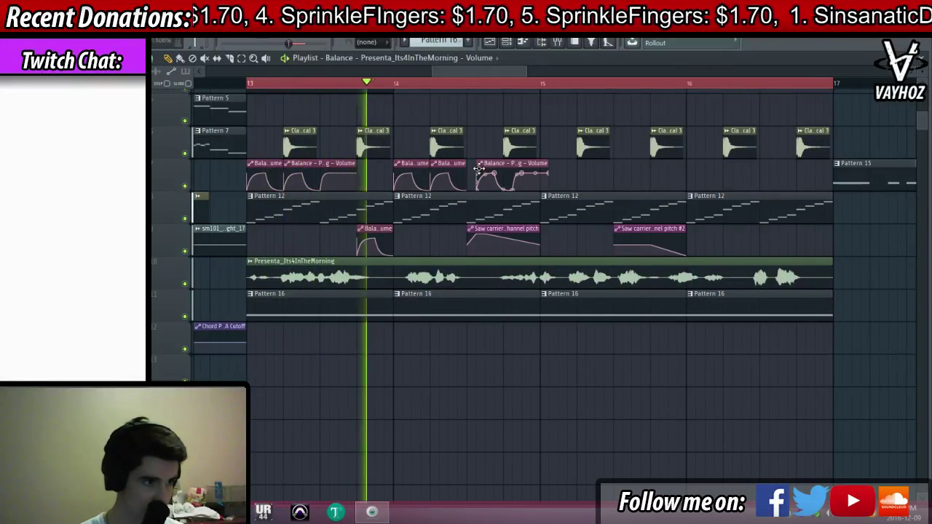
pyautogui.moveTo(482, 166); pyautogui.dragTo(495, 166)
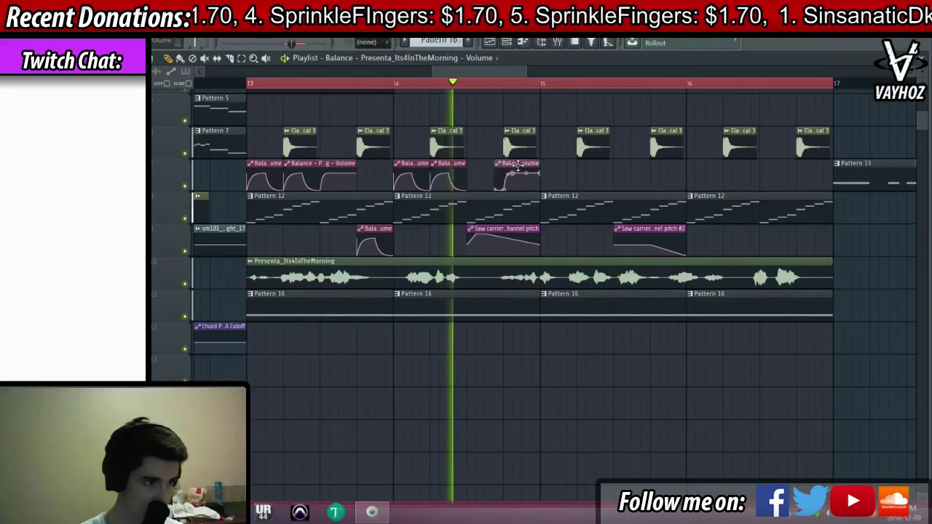
pyautogui.click(474, 88)
pyautogui.press('space')
pyautogui.press('space')
pyautogui.moveTo(477, 164); pyautogui.dragTo(486, 163)
pyautogui.press('space')
pyautogui.press('space')
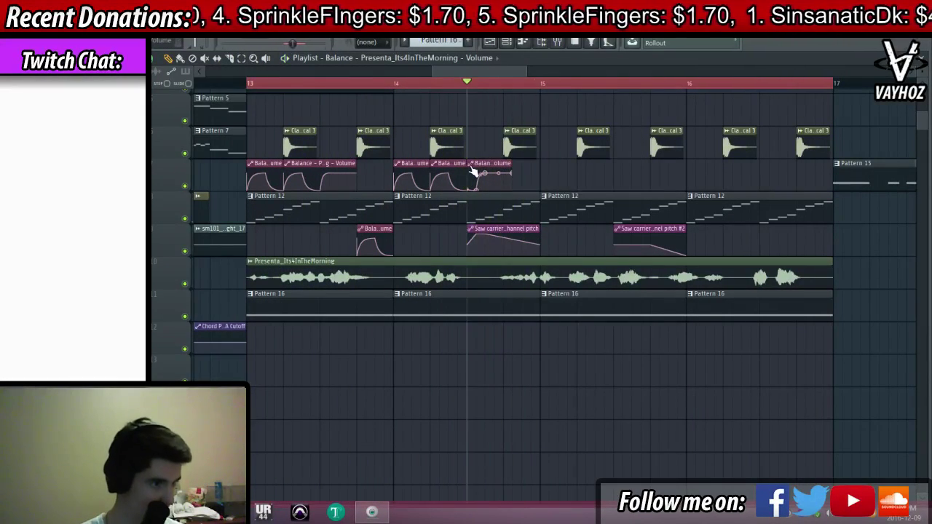
# Trim the volume automation clip on beat 3 of bar 14 to one beat, starting with its rising curve
pyautogui.scroll(3, 486, 109)
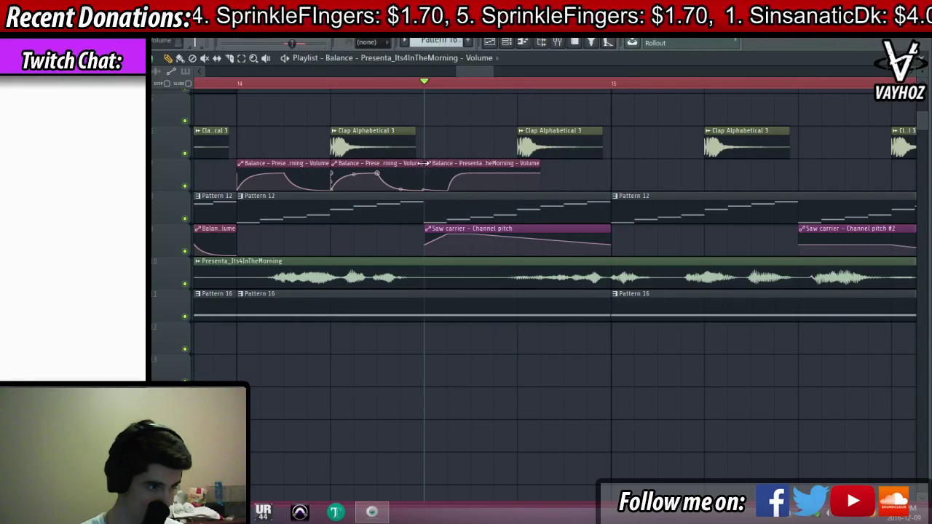
pyautogui.moveTo(470, 163); pyautogui.dragTo(447, 163)
pyautogui.press('space')
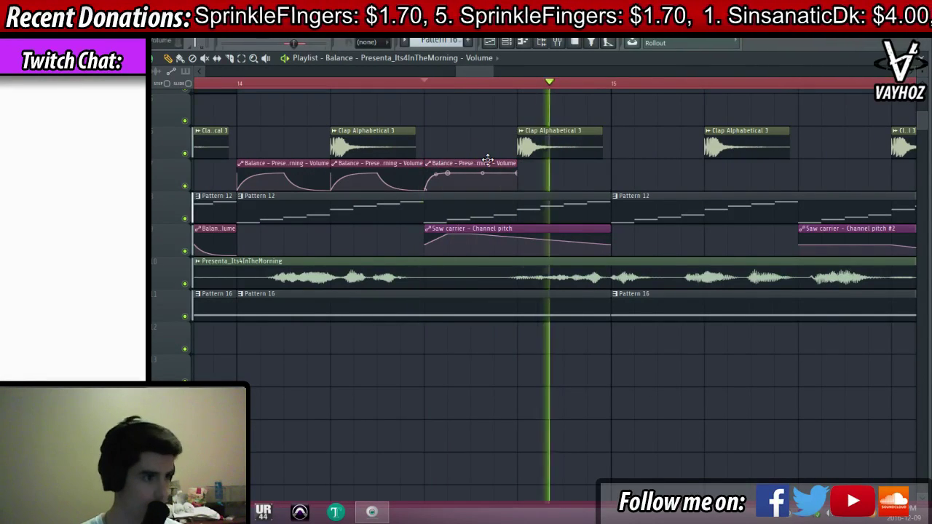
# Copy the volume automation clips of bars 13 and 14 to bars 15 and 16
pyautogui.scroll(-3, 539, 81)
pyautogui.scroll(-2, 533, 89)
pyautogui.moveTo(512, 176); pyautogui.dragTo(528, 160)
pyautogui.press('space')
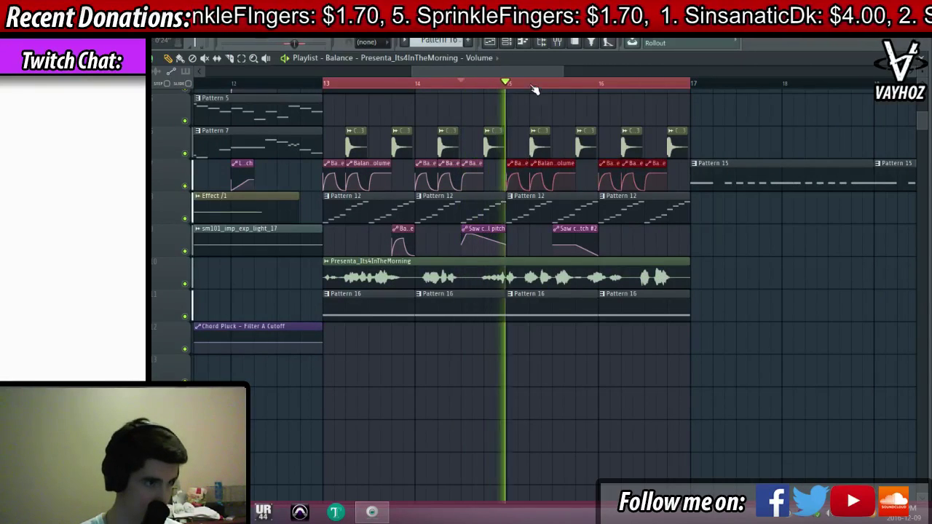
# Clear the playlist's time selection and restart playback from bar 13
pyautogui.rightClick(533, 86)
pyautogui.click(326, 83)
pyautogui.press('F9')
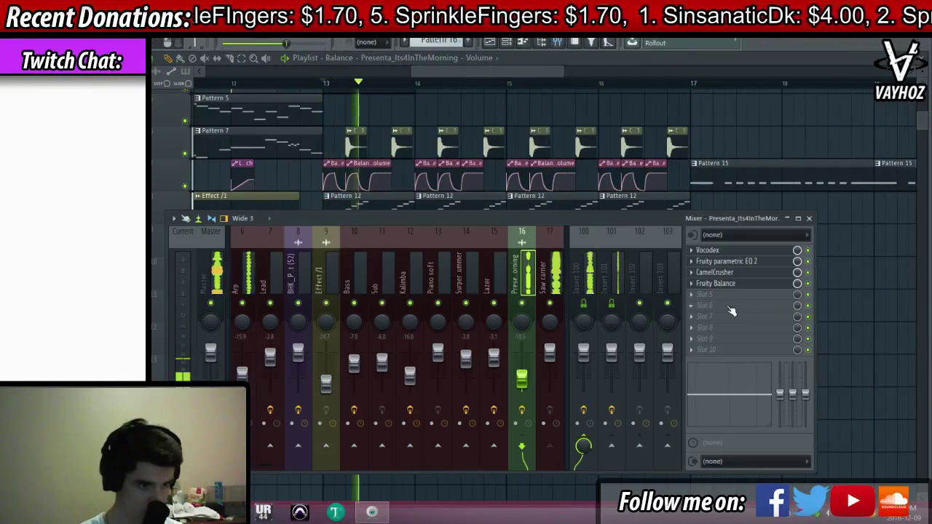
pyautogui.click(696, 294)
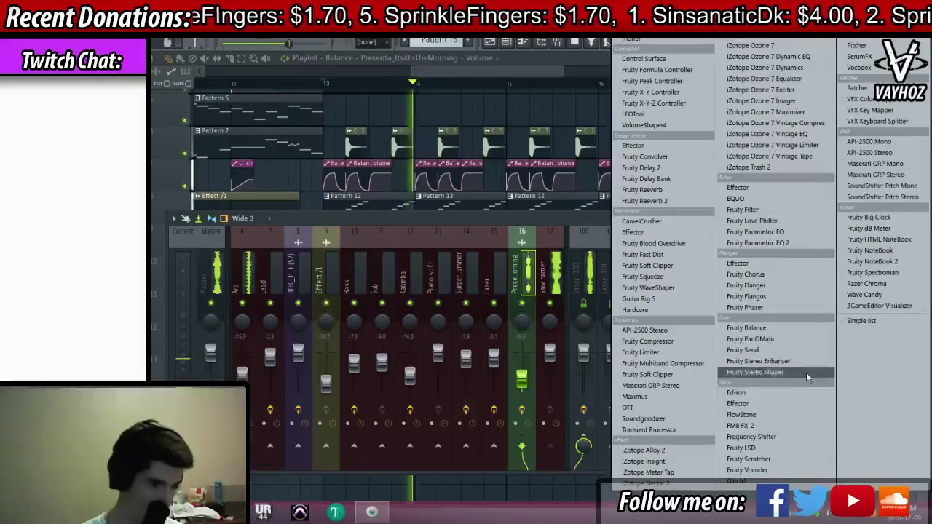
# Shift the first two volume automation clips of bar 14 half a beat earlier, keeping the third on beat 3
pyautogui.click(411, 171)
pyautogui.press('space')
pyautogui.rightClick(445, 169)
pyautogui.press('space')
pyautogui.moveTo(427, 166)
pyautogui.mouseDown()
pyautogui.moveTo(418, 172)
pyautogui.moveTo(440, 175)
pyautogui.mouseUp()
pyautogui.click(448, 174)
pyautogui.press('space')
pyautogui.press('space')
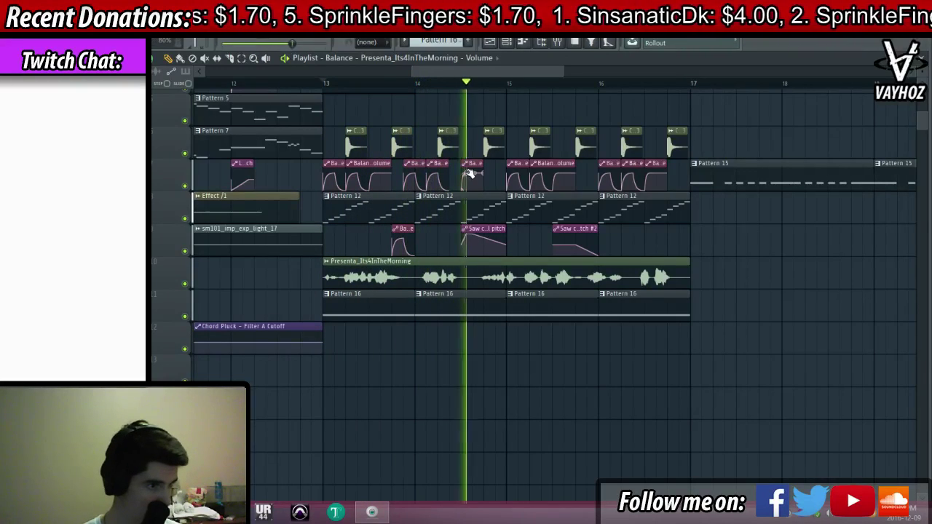
# Soften the volume automation's falling curve and move the beat 4 clip of bar 13 onto the volume clip track, shortened to half a beat
pyautogui.scroll(3, 415, 87)
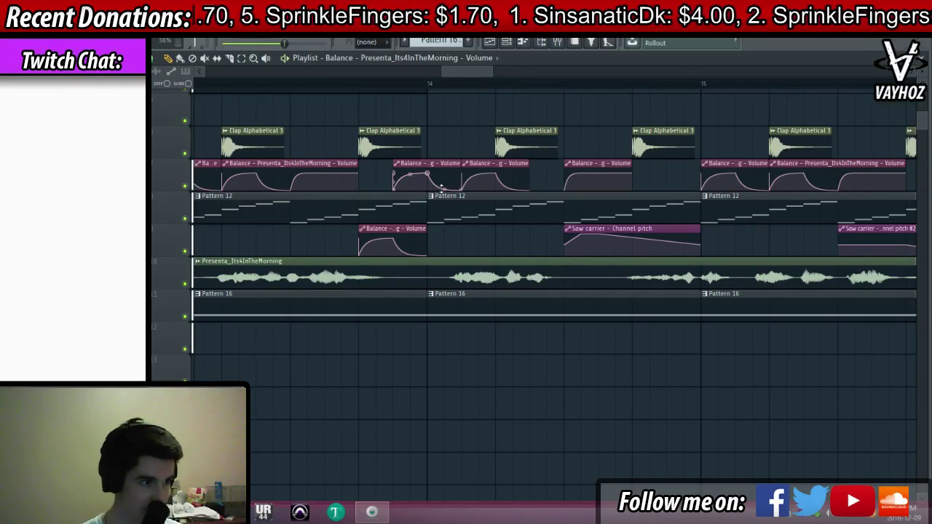
pyautogui.moveTo(442, 188); pyautogui.dragTo(441, 180)
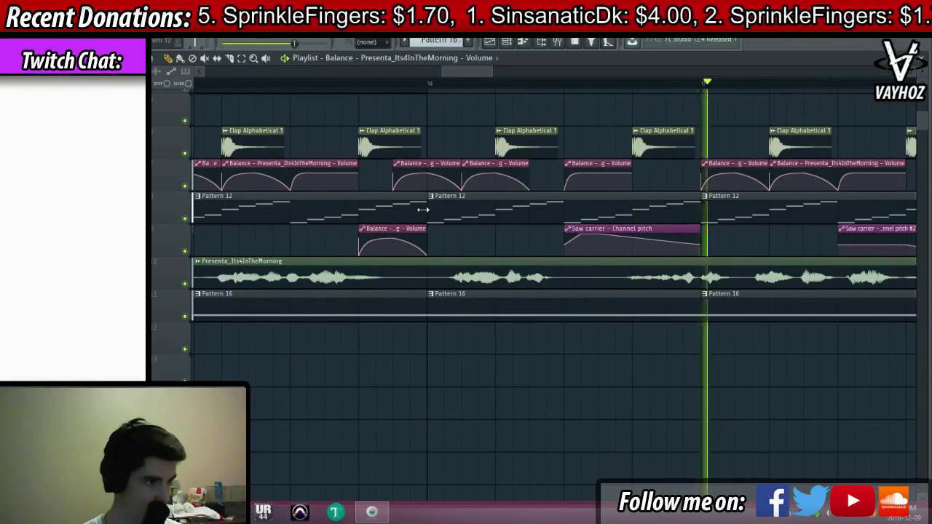
pyautogui.moveTo(425, 229); pyautogui.dragTo(376, 168)
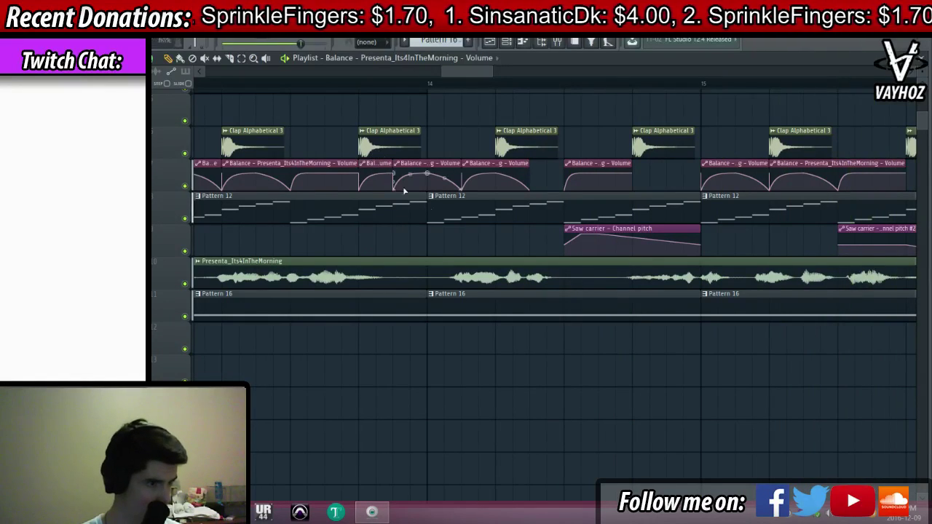
# Delete the copied volume automation clips in bars 15 and 16
pyautogui.scroll(-2, 562, 76)
pyautogui.scroll(-3, 552, 86)
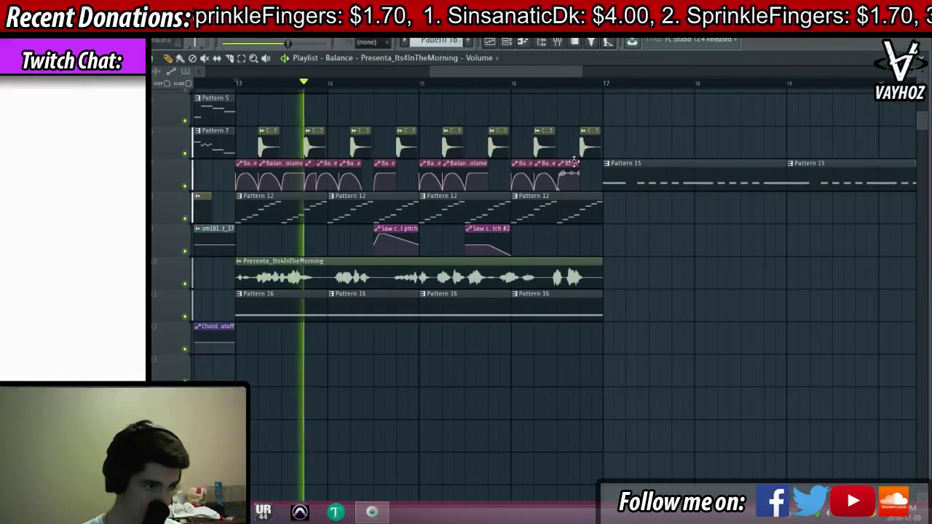
pyautogui.rightClick(570, 171)
pyautogui.rightClick(477, 177)
pyautogui.rightClick(434, 175)
pyautogui.press('space')
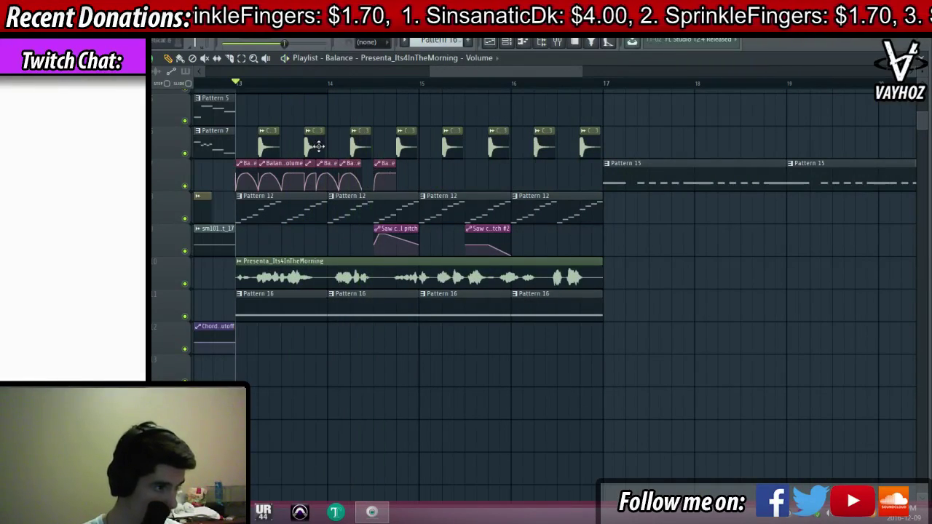
# Fill the gap before beat 3 of bar 14 with a half-beat volume automation clip
pyautogui.scroll(3, 366, 85)
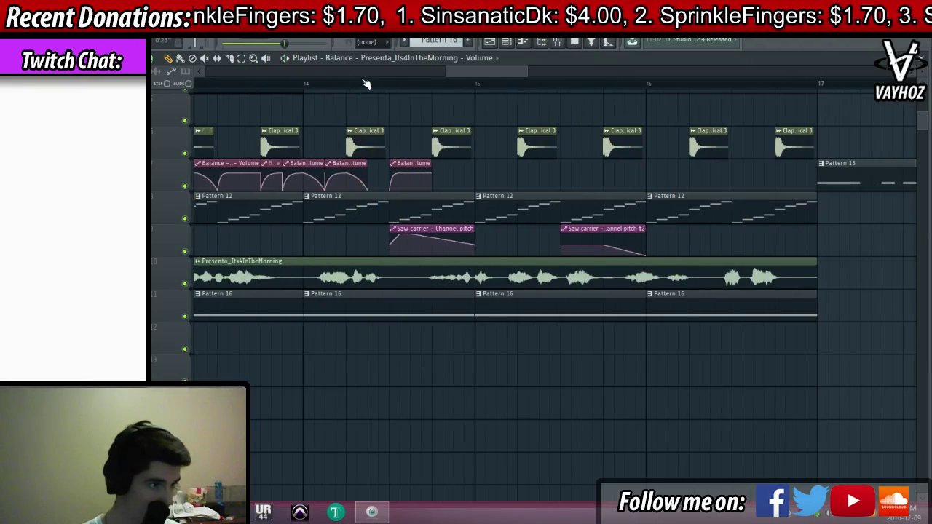
pyautogui.rightClick(380, 174)
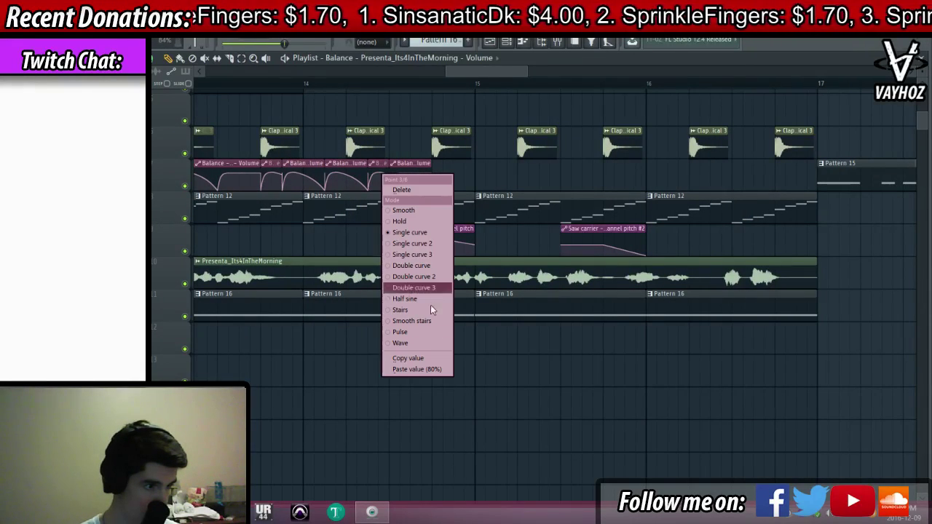
pyautogui.click(432, 369)
# Duplicate the revised volume automation clips of bars 13 and 14 into bars 15 and 16
pyautogui.scroll(-3, 437, 87)
pyautogui.press('space')
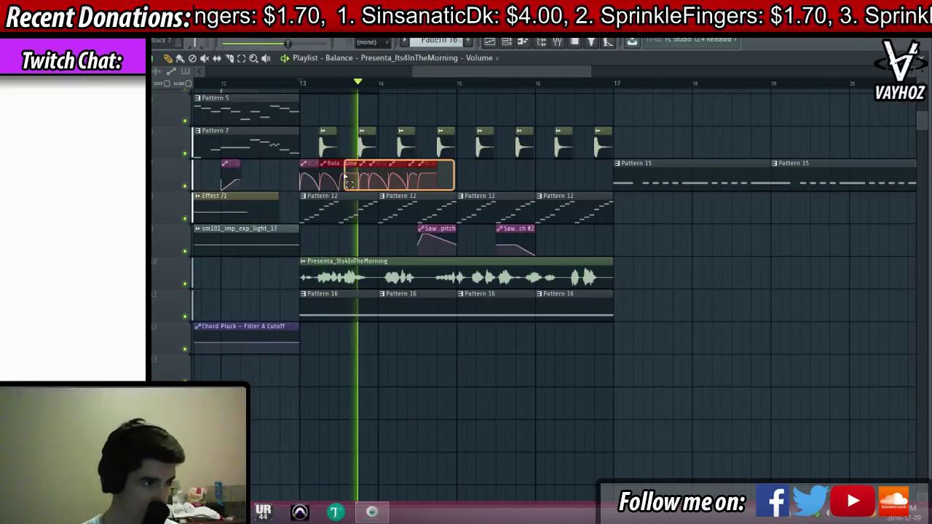
pyautogui.moveTo(314, 165); pyautogui.dragTo(471, 162)
pyautogui.keyDown('ctrl'); pyautogui.click(709, 250); pyautogui.keyUp('ctrl')
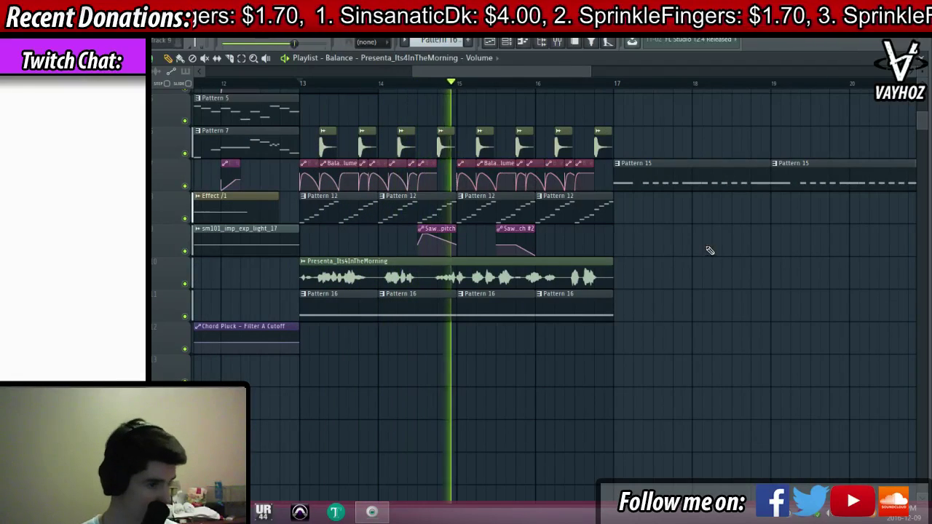
# Add SerumFX to slot 6 of the vocal's mixer track and enable its Chorus effect
pyautogui.press('F9')
pyautogui.click(721, 295)
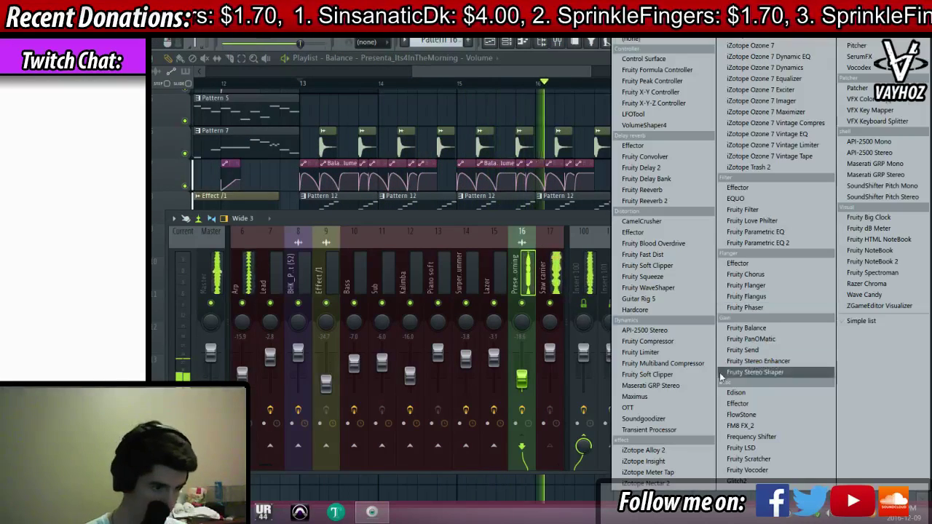
pyautogui.click(746, 328)
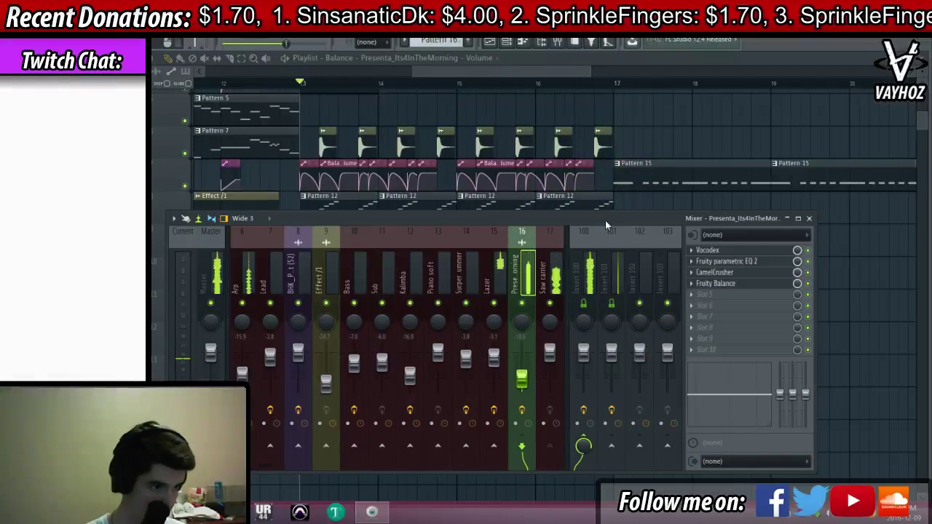
pyautogui.click(747, 307)
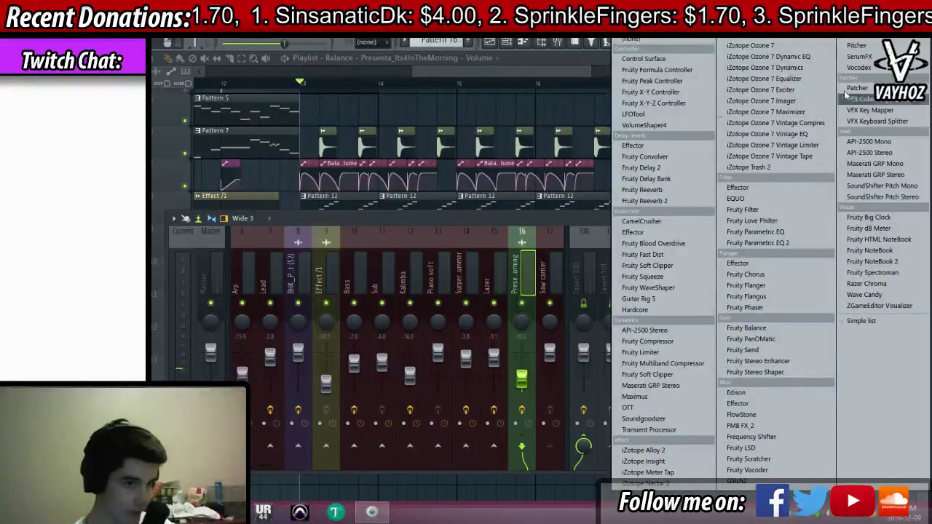
pyautogui.click(867, 56)
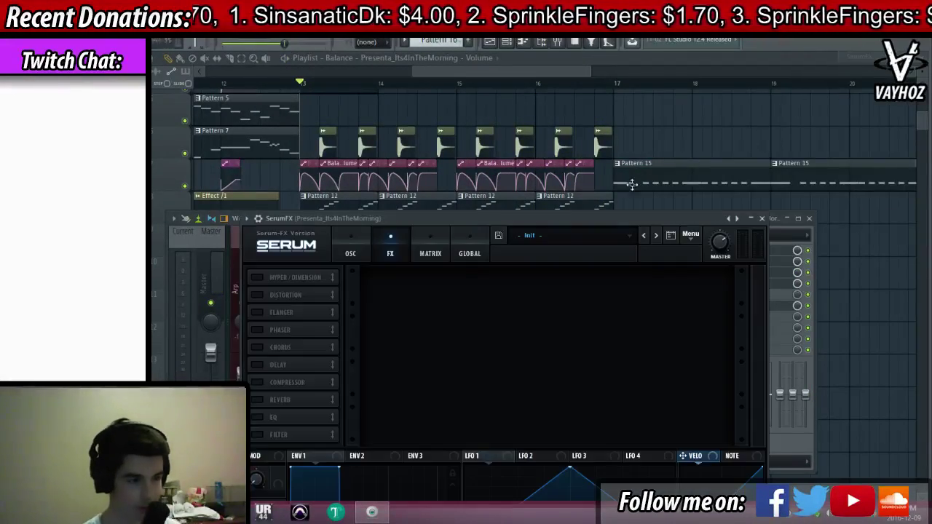
pyautogui.moveTo(494, 205); pyautogui.dragTo(464, 147)
pyautogui.click(248, 275)
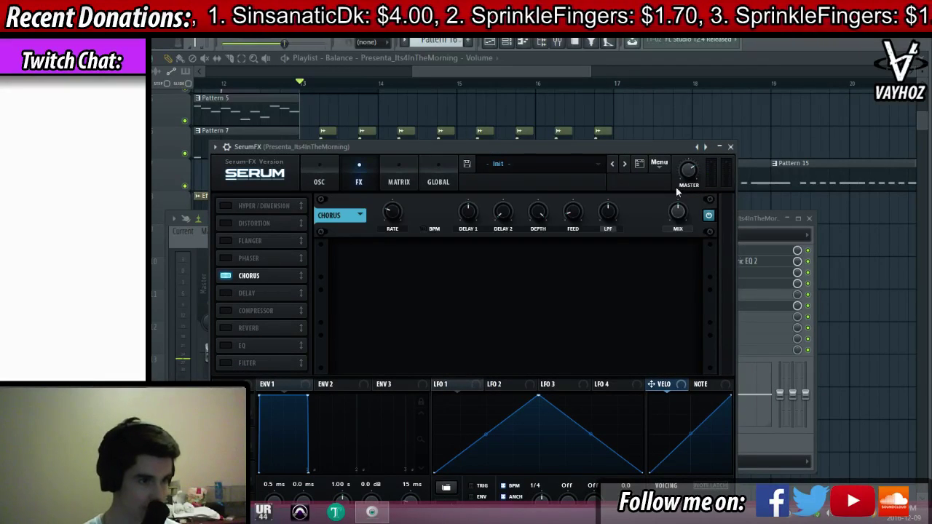
# Try Hyper/Dimension and Delay one at a time alongside the Chorus in SerumFX, and close the plugin
pyautogui.click(228, 205)
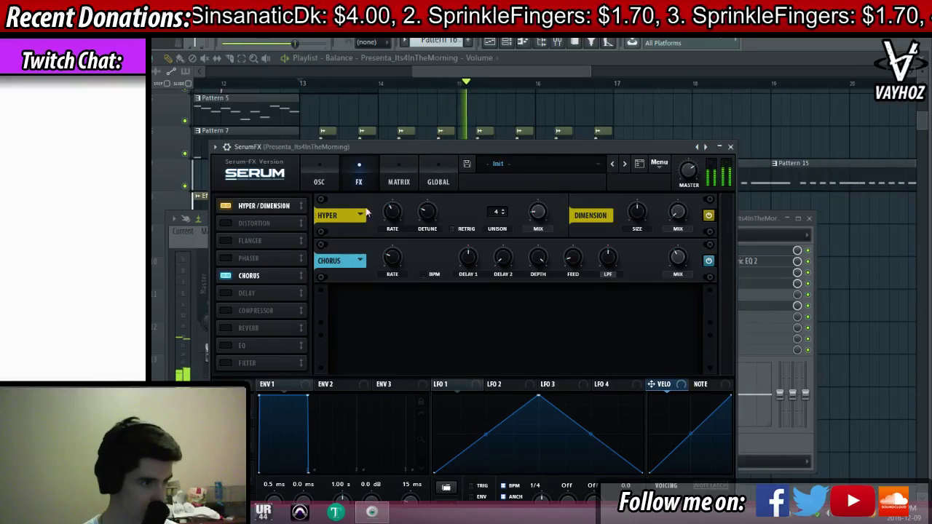
pyautogui.click(248, 208)
pyautogui.click(230, 295)
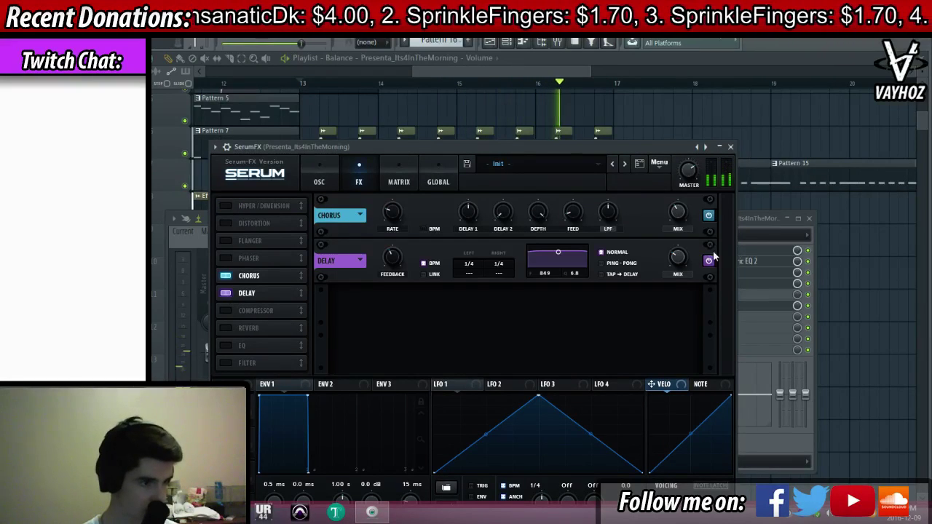
pyautogui.moveTo(622, 150); pyautogui.dragTo(608, 142)
pyautogui.click(220, 287)
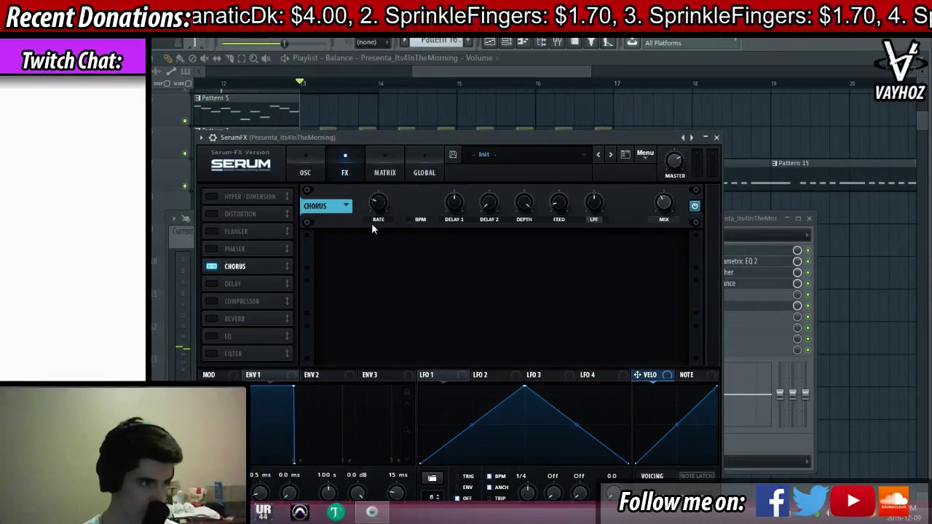
pyautogui.click(713, 136)
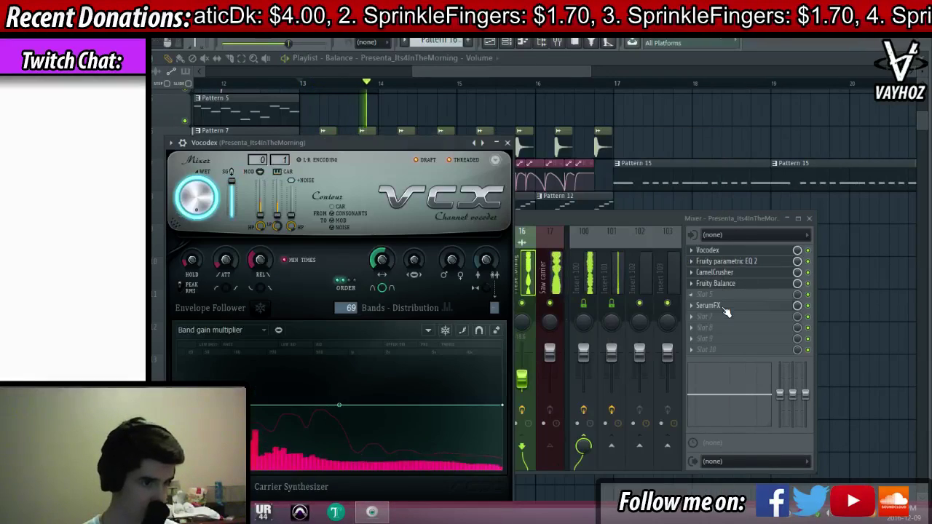
# Set the vocal track's fader to -17.0 dB and reorder its effects as SerumFX, Vocodex, Fruity parametric EQ 2, Fruity Balance, CamelCrusher
pyautogui.click(523, 375)
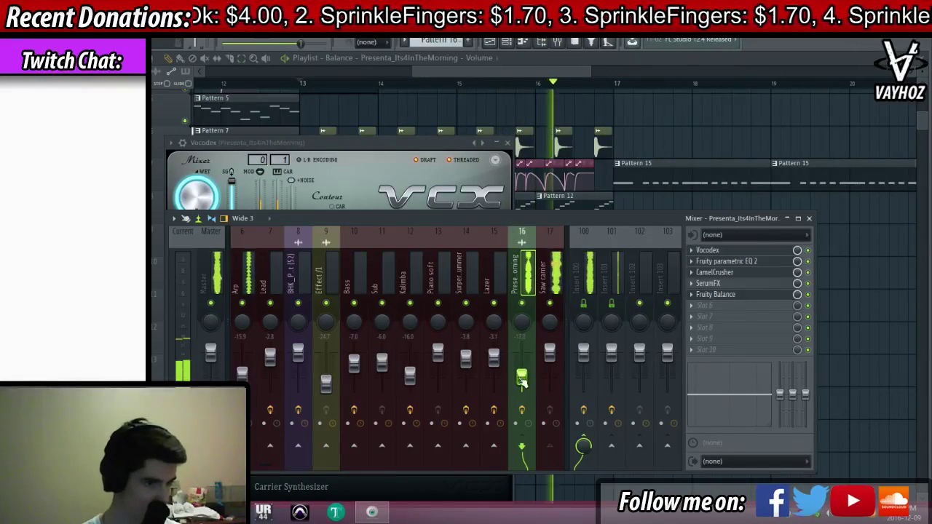
pyautogui.moveTo(739, 294); pyautogui.dragTo(736, 291)
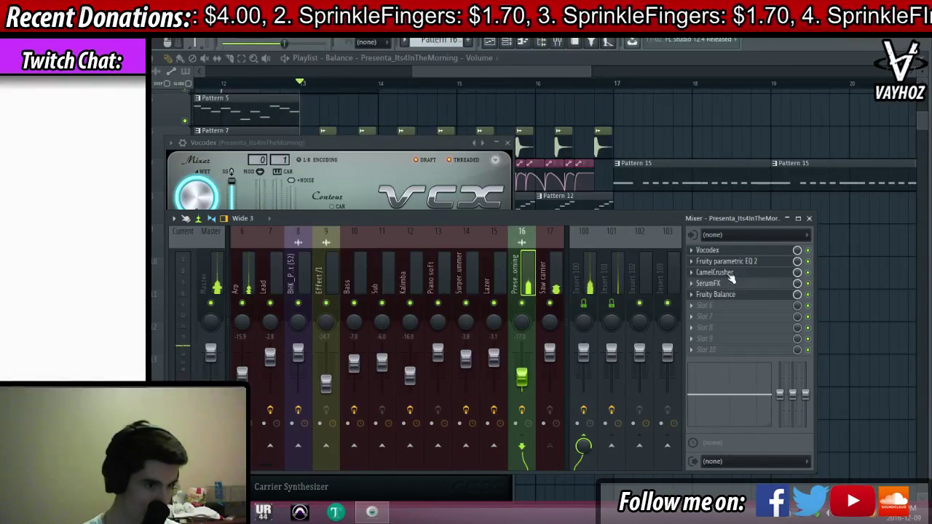
pyautogui.moveTo(730, 254); pyautogui.dragTo(737, 294)
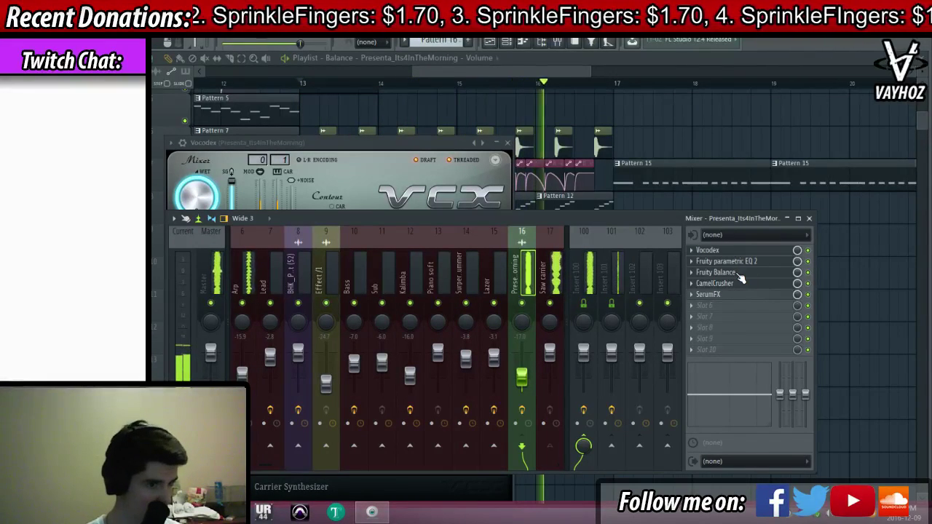
pyautogui.moveTo(731, 294); pyautogui.dragTo(732, 290)
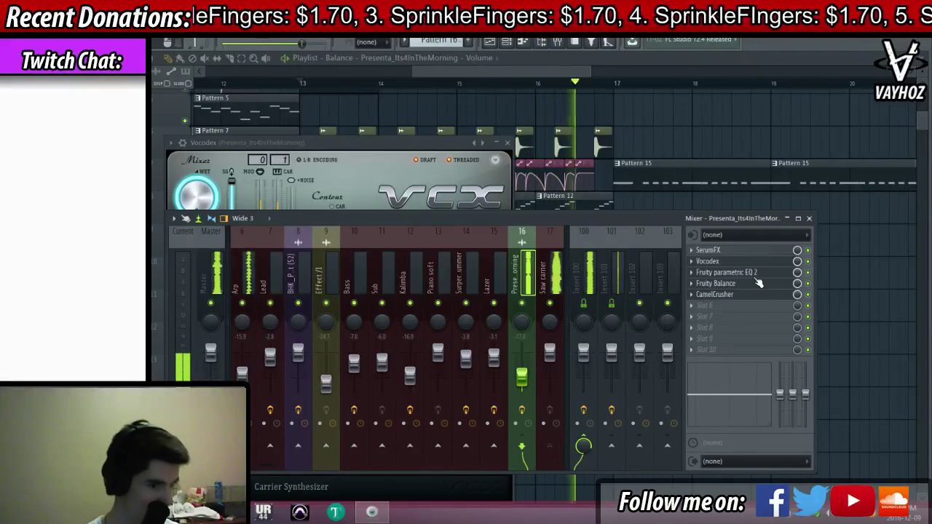
# Lower the high-frequency band 7 slightly in the vocal's Fruity parametric EQ 2
pyautogui.click(757, 274)
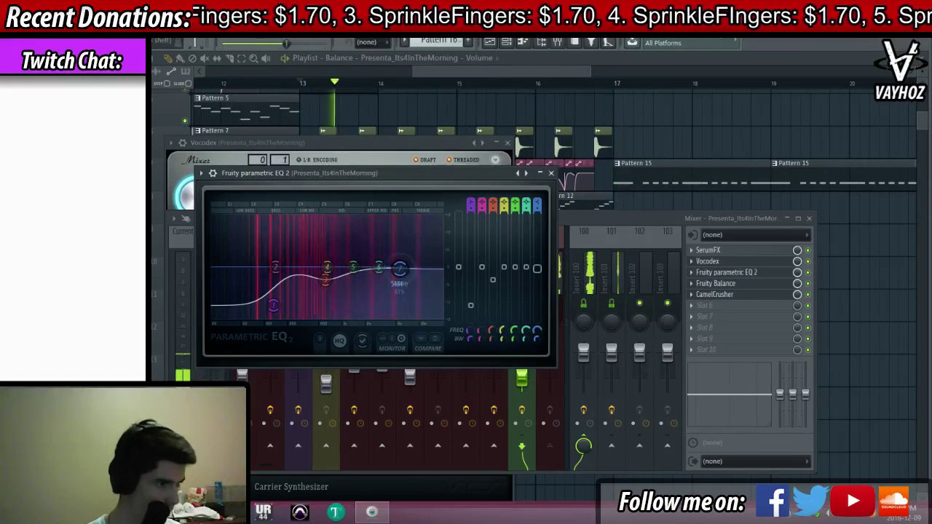
pyautogui.moveTo(399, 268); pyautogui.dragTo(401, 277)
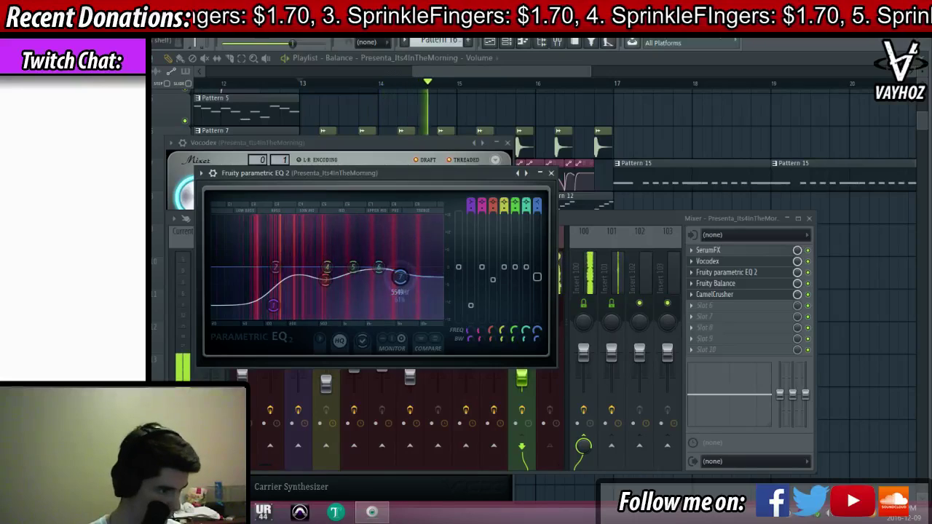
# Close the open plugin and mixer windows and play back the arrangement leading up to the vocal section at bar 13
pyautogui.press('F12')
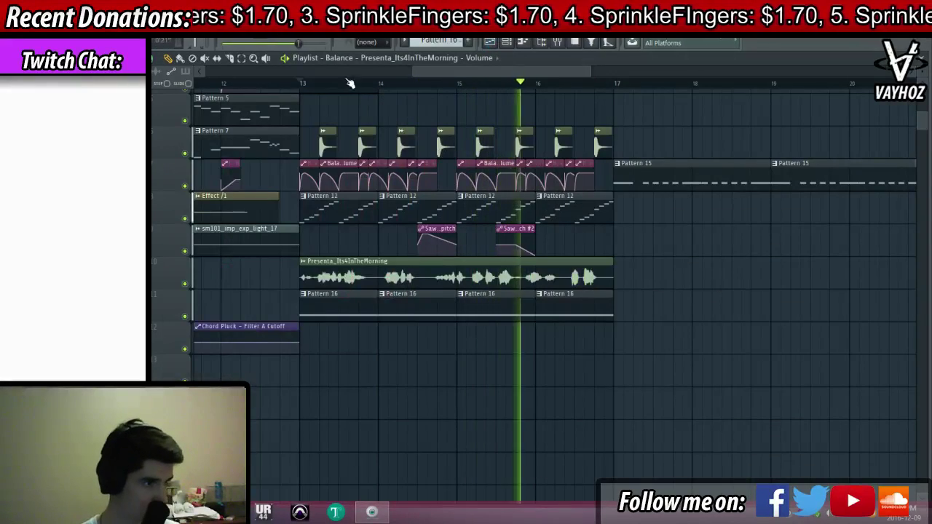
pyautogui.scroll(-4, 349, 84)
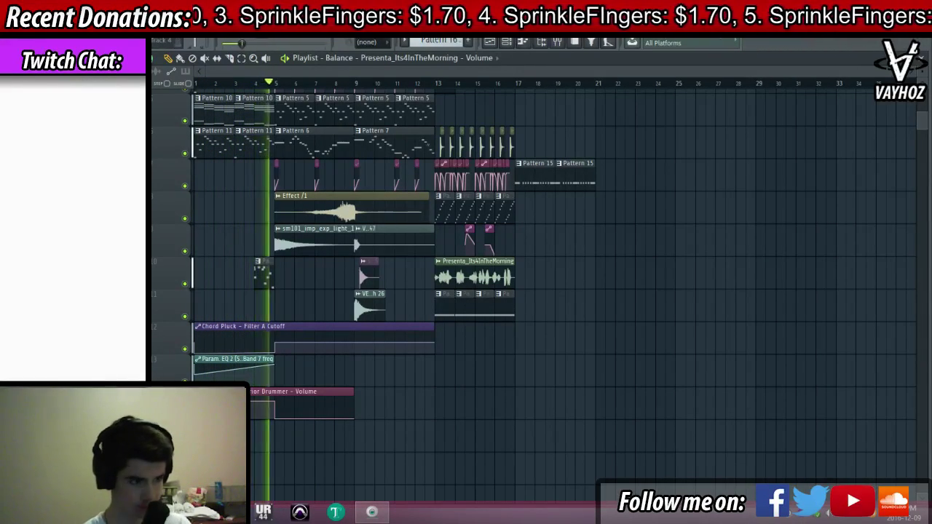
pyautogui.scroll(4, 327, 142)
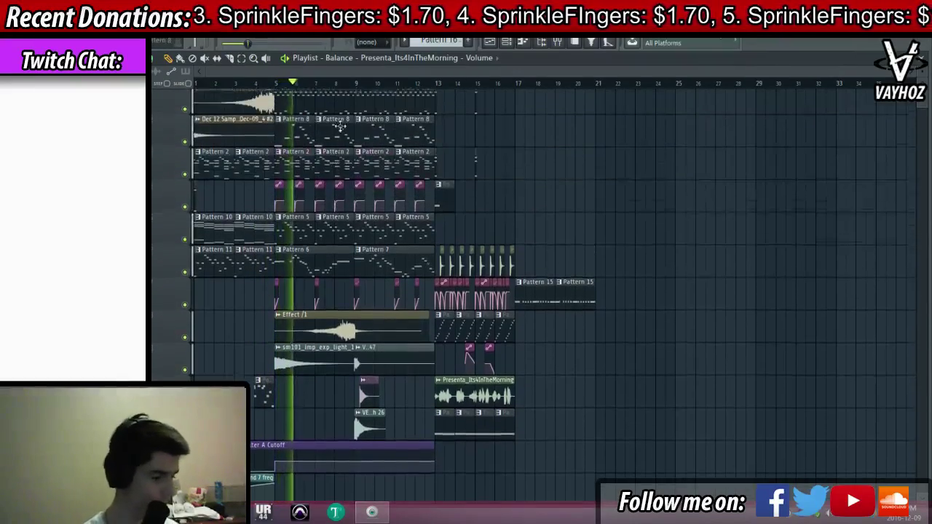
pyautogui.scroll(3, 329, 191)
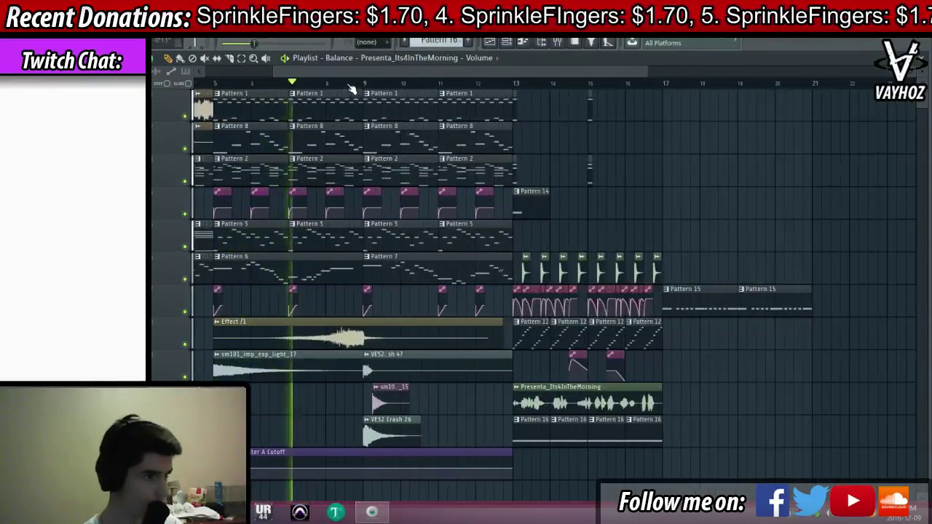
pyautogui.moveTo(595, 279); pyautogui.dragTo(832, 248)
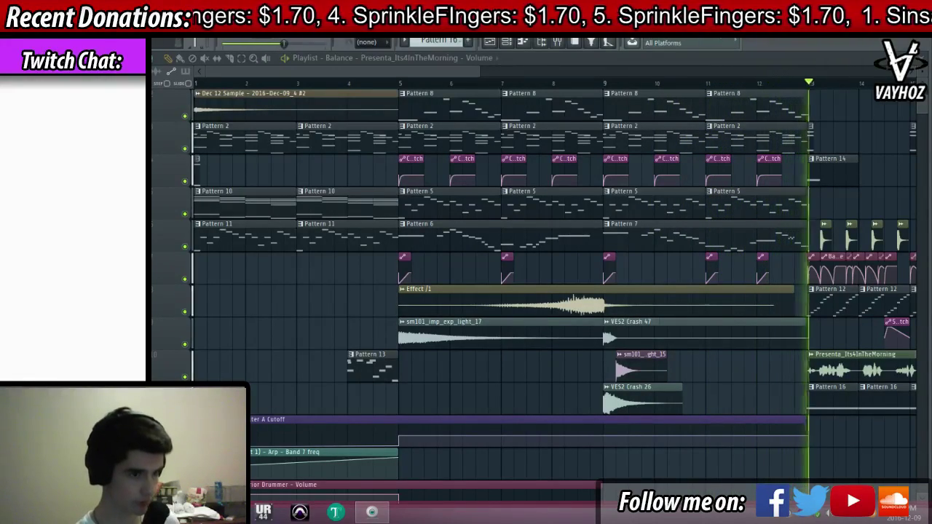
pyautogui.moveTo(497, 223); pyautogui.dragTo(195, 256)
pyautogui.press('space')
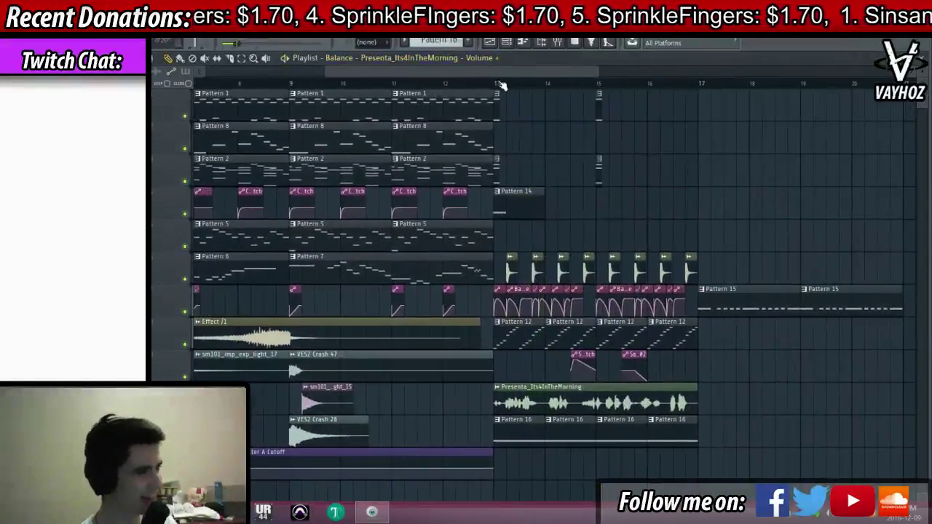
# Place a copy of the Dec 12 Sample - 2016-Dec-09_4 #2 clip on the second playlist track from bar 13 to bar 17
pyautogui.click(498, 84)
pyautogui.scroll(3, 497, 84)
pyautogui.scroll(-4, 498, 76)
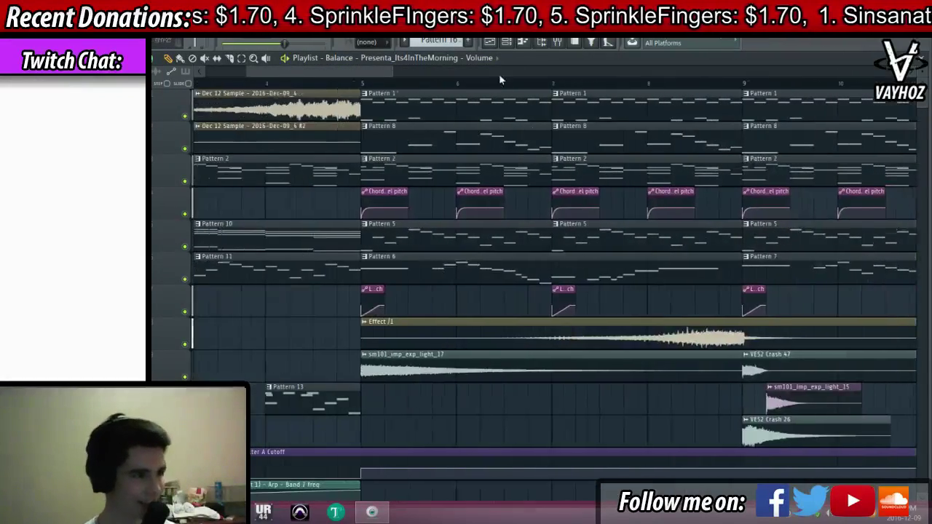
pyautogui.scroll(-2, 468, 89)
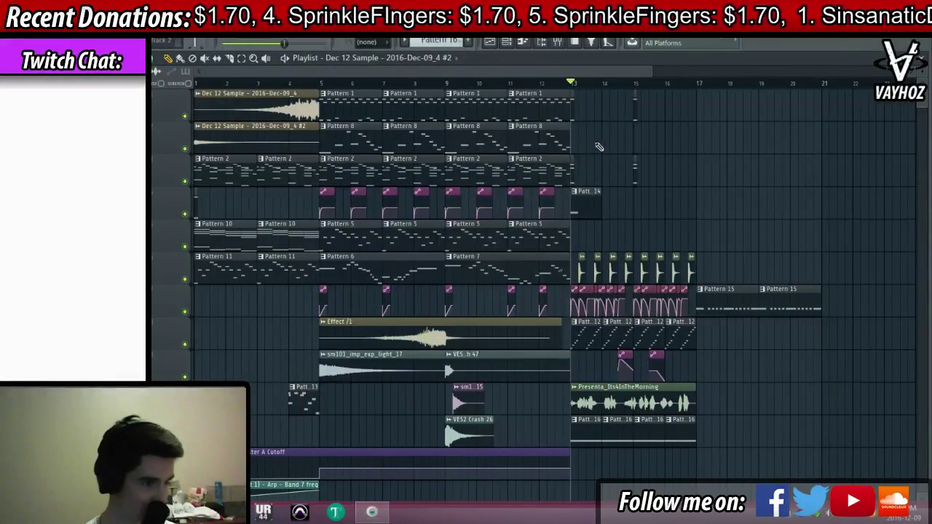
pyautogui.scroll(3, 645, 86)
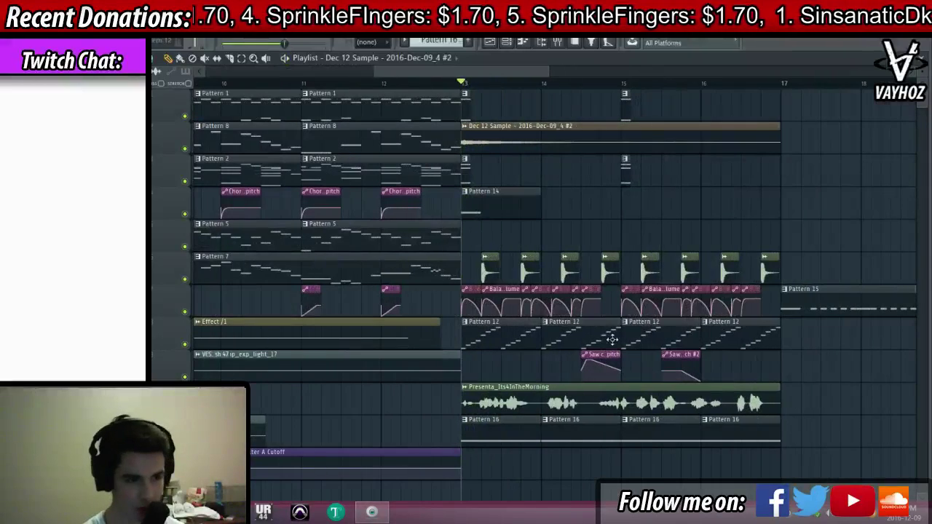
# Try the vocal's mixer track with CamelCrusher and Vocodex bypassed and its fader raised to -4.9 dB
pyautogui.press('F9')
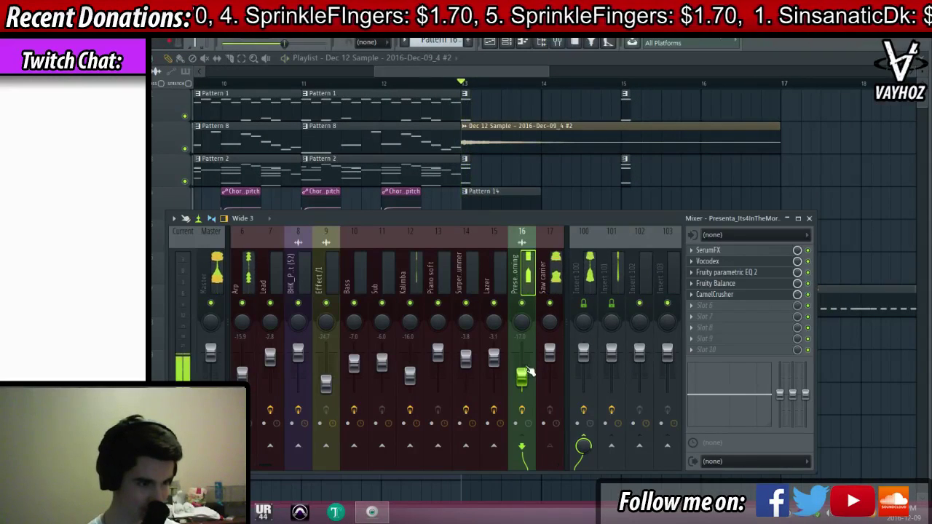
pyautogui.moveTo(528, 370); pyautogui.dragTo(528, 364)
pyautogui.click(807, 294)
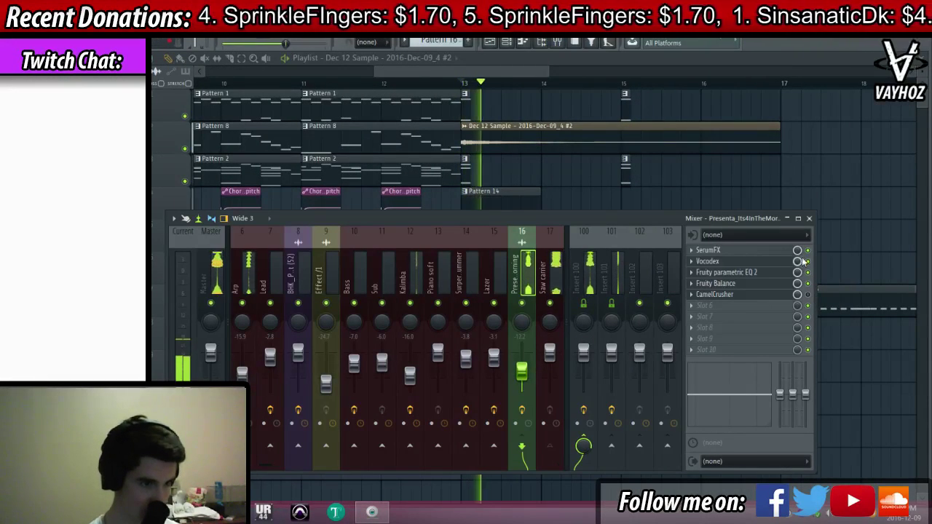
pyautogui.click(807, 260)
pyautogui.click(552, 321)
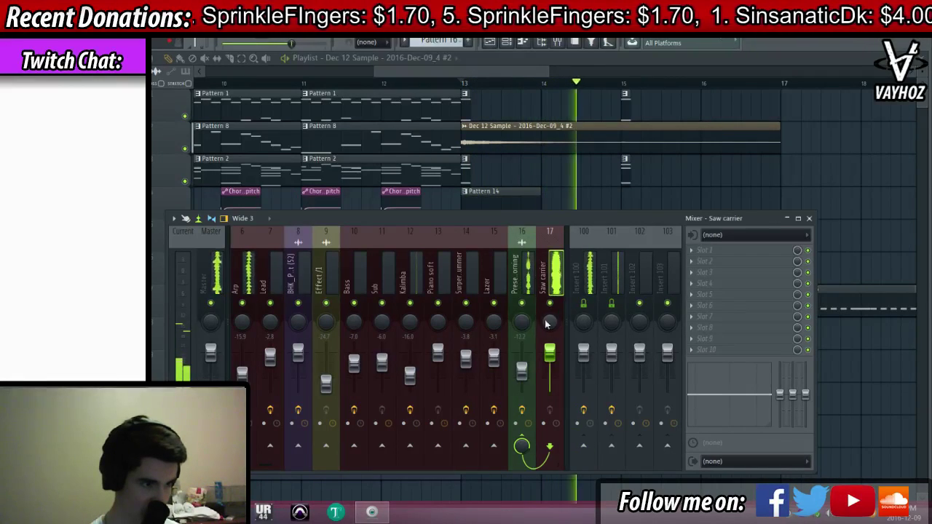
pyautogui.moveTo(525, 373); pyautogui.dragTo(527, 363)
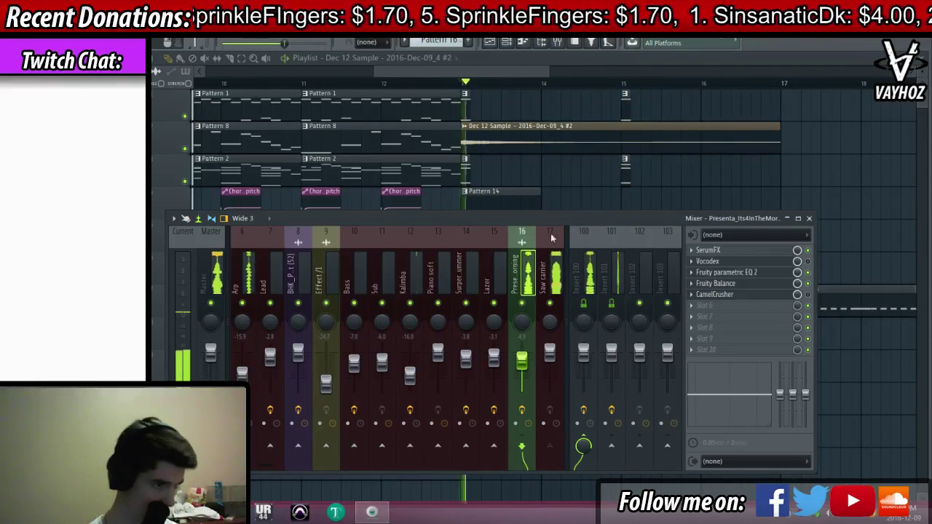
# Inspect the Saw carrier's Massive settings and check its mixer track during playback from bar 13
pyautogui.press('F9')
pyautogui.press('F6')
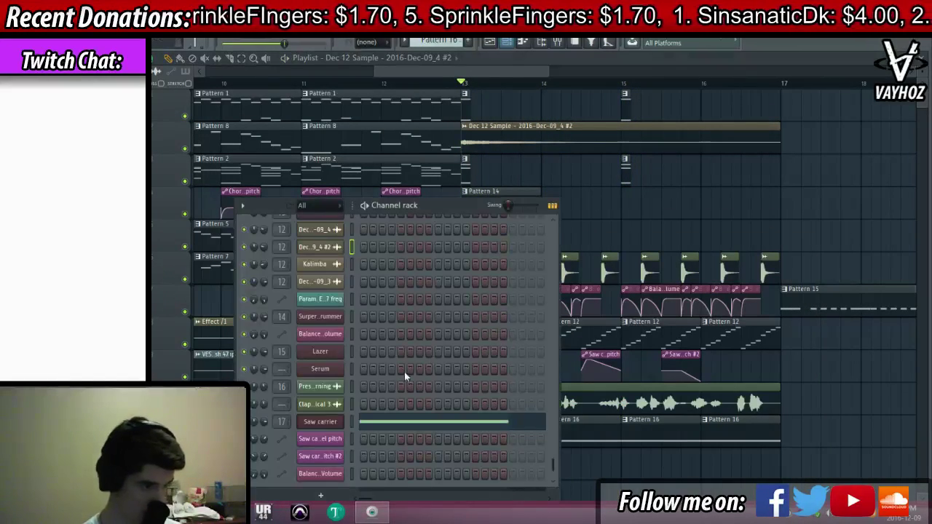
pyautogui.click(336, 423)
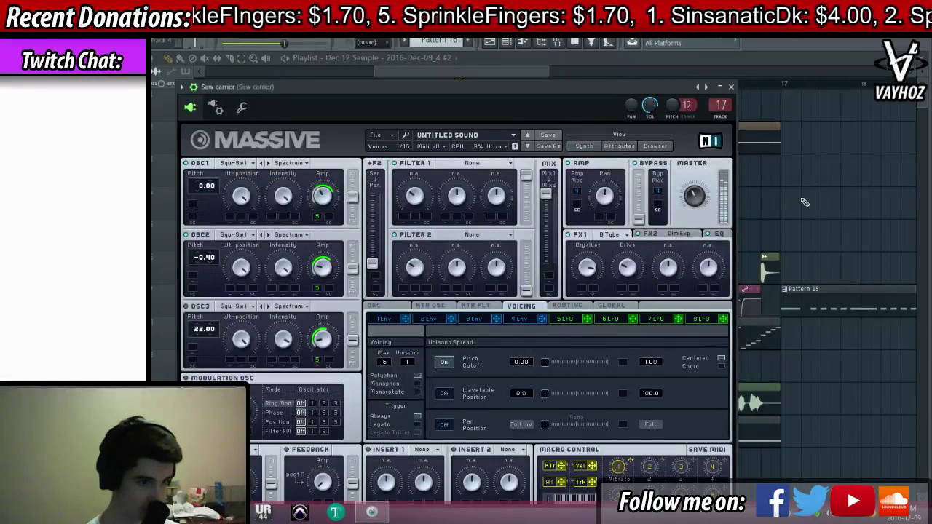
pyautogui.press('Escape')
pyautogui.press('space')
pyautogui.press('space')
pyautogui.press('F9')
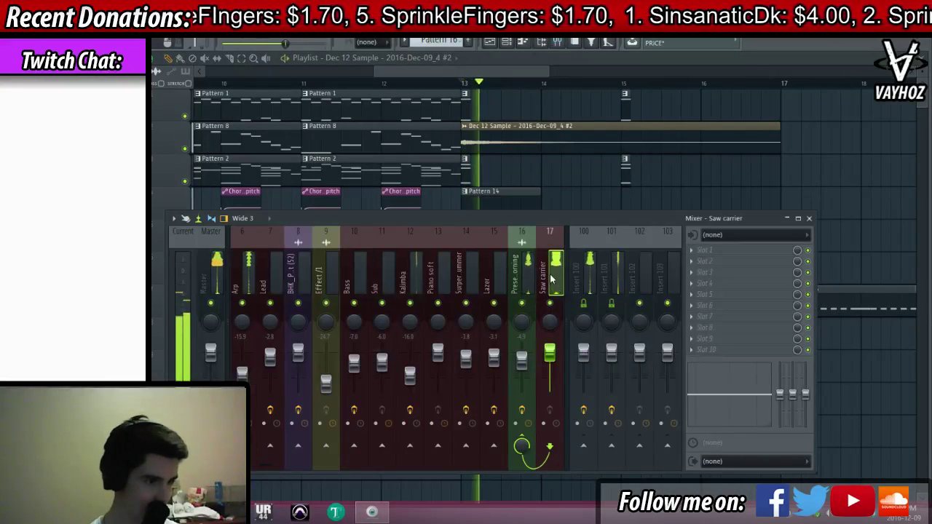
# Solo the vocal's mixer track and remove the Presenta_Its4InTheMorning clip from the playlist at bar 13
pyautogui.press('space')
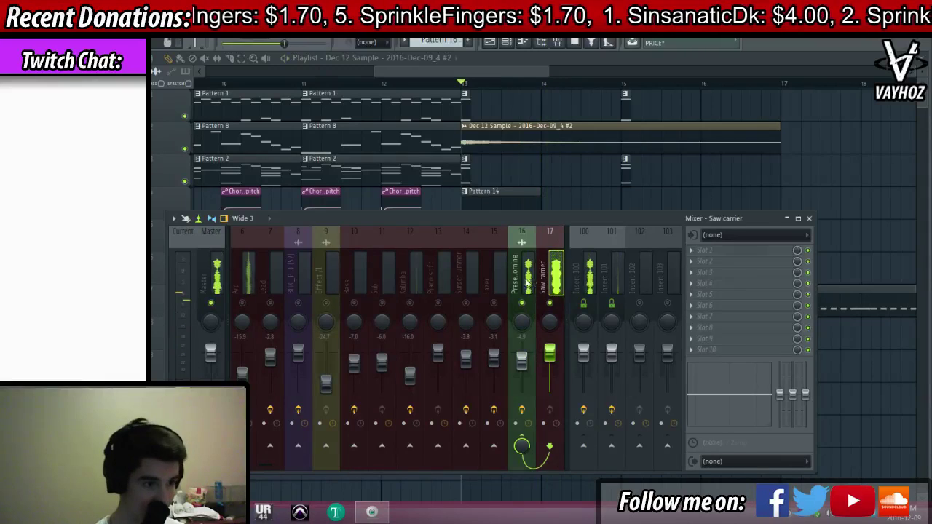
pyautogui.click(526, 283)
pyautogui.press('space')
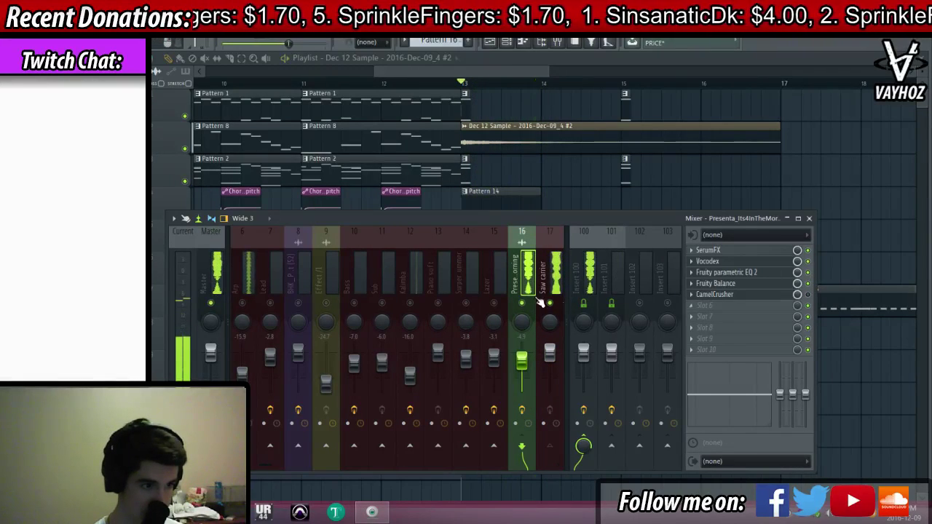
pyautogui.press('F9')
pyautogui.press('space')
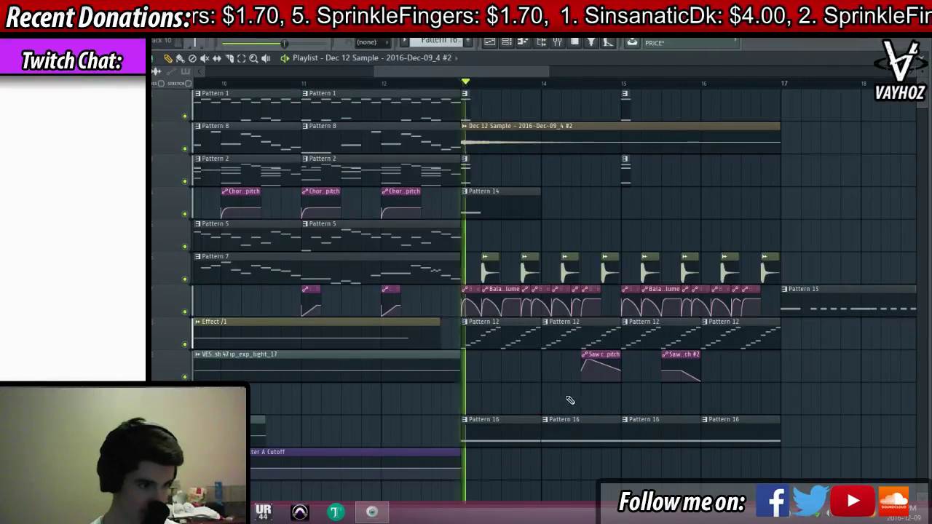
# Compare the vocal and Saw carrier mixer tracks during playback, and route the Saw carrier channel to mixer track 16
pyautogui.press('F9')
pyautogui.click(539, 275)
pyautogui.click(526, 276)
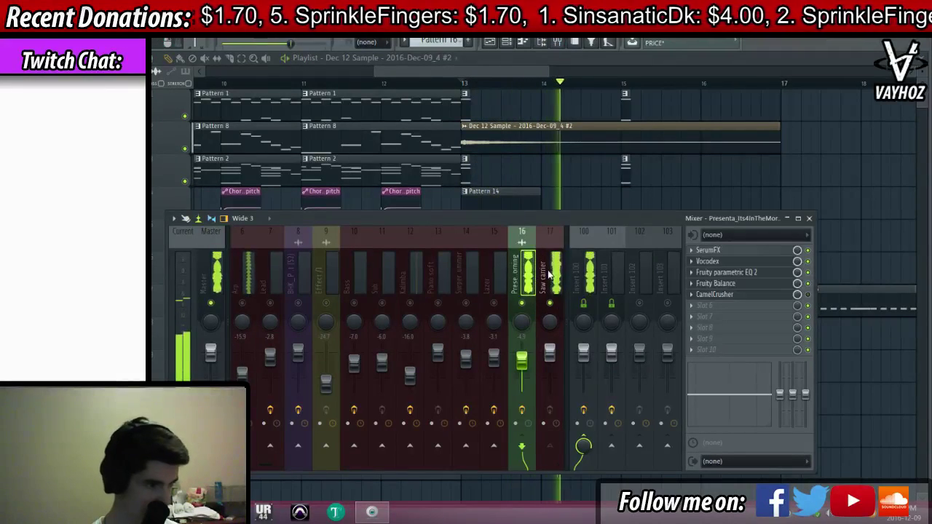
pyautogui.click(547, 277)
pyautogui.press('F6')
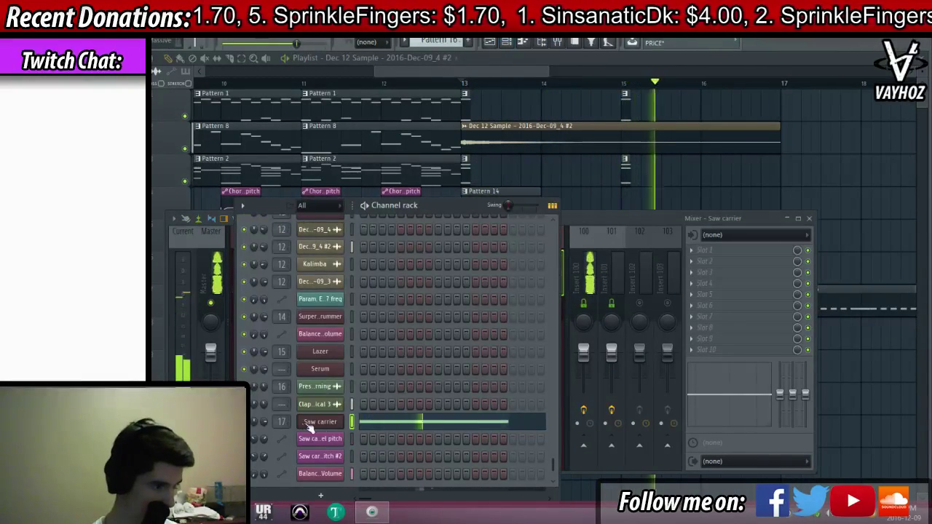
pyautogui.press('space')
pyautogui.moveTo(282, 422); pyautogui.dragTo(282, 427)
pyautogui.press('space')
# Open Vocodex on the vocal's mixer track and set its carrier input number to 0
pyautogui.press('F9')
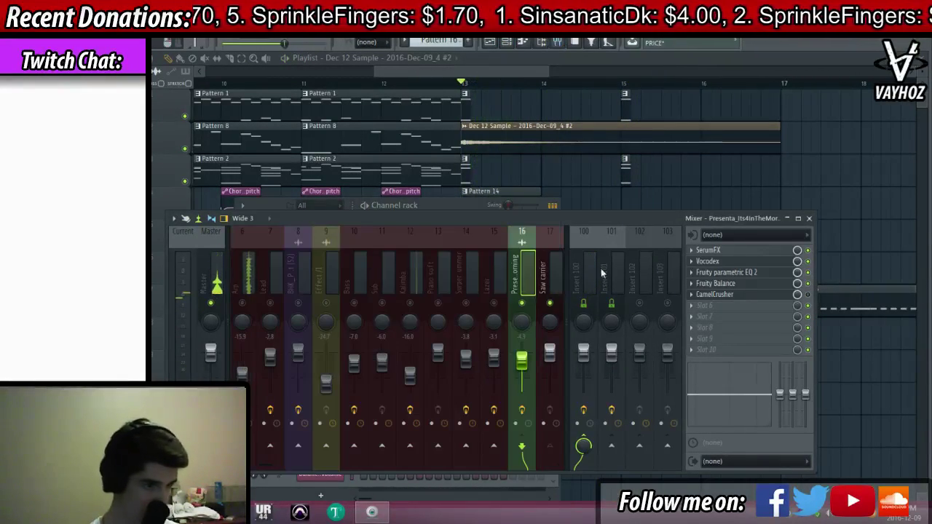
pyautogui.click(729, 263)
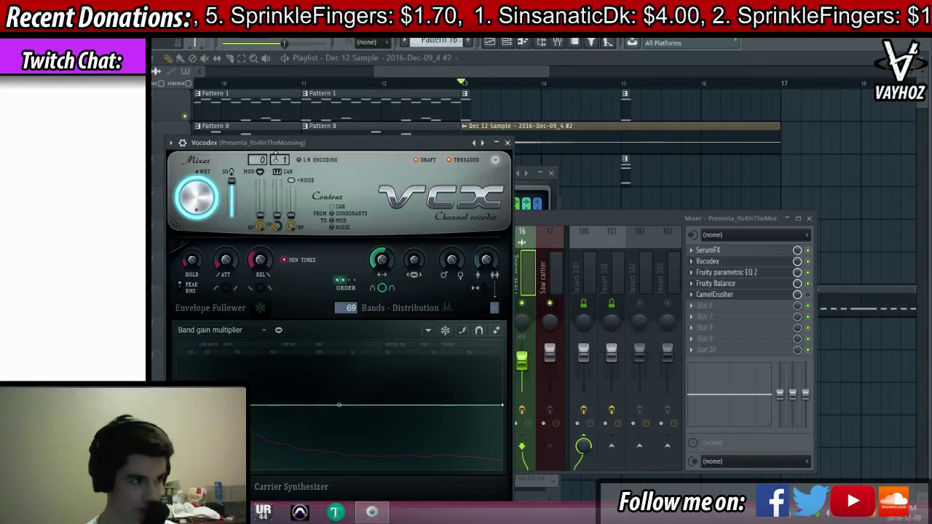
pyautogui.click(540, 289)
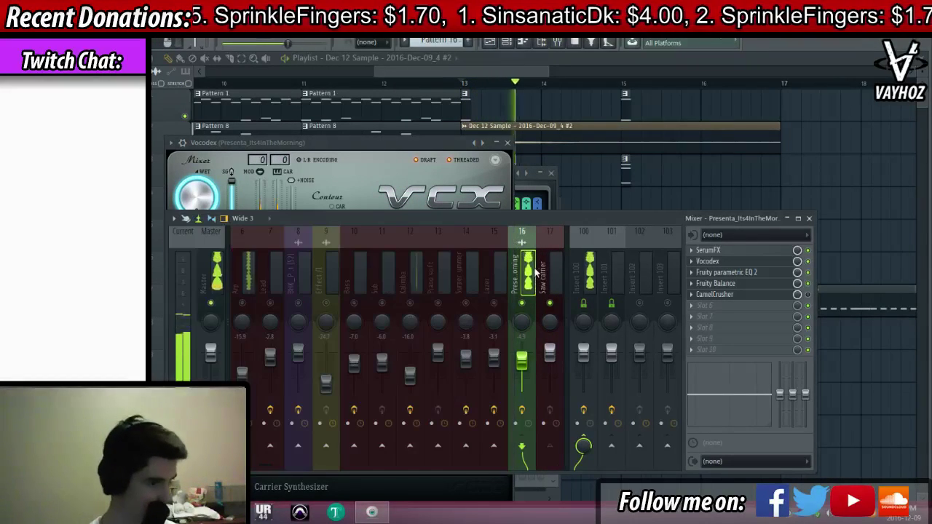
pyautogui.click(417, 190)
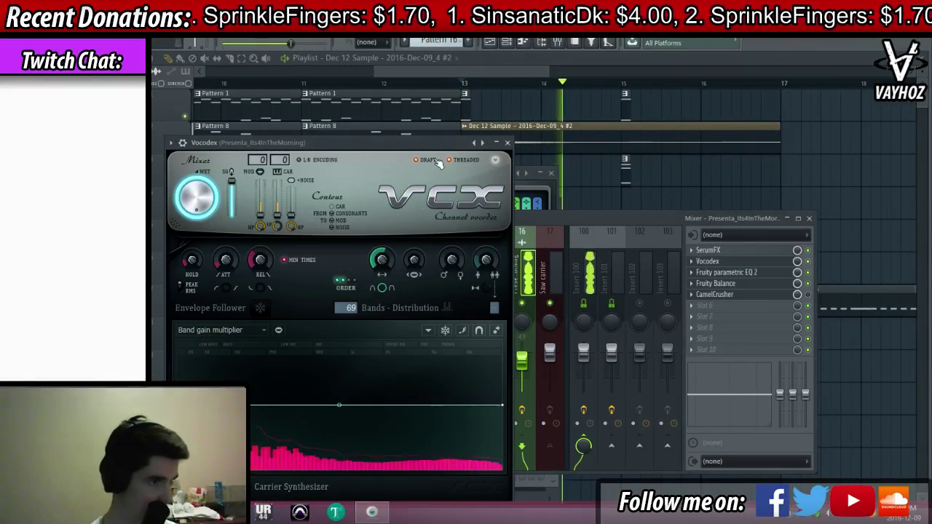
# Re-enable CamelCrusher on the vocal track, place it between Fruity parametric EQ 2 and Fruity Balance, and set the fader to -18.1 dB
pyautogui.click(815, 304)
pyautogui.moveTo(533, 342); pyautogui.dragTo(533, 362)
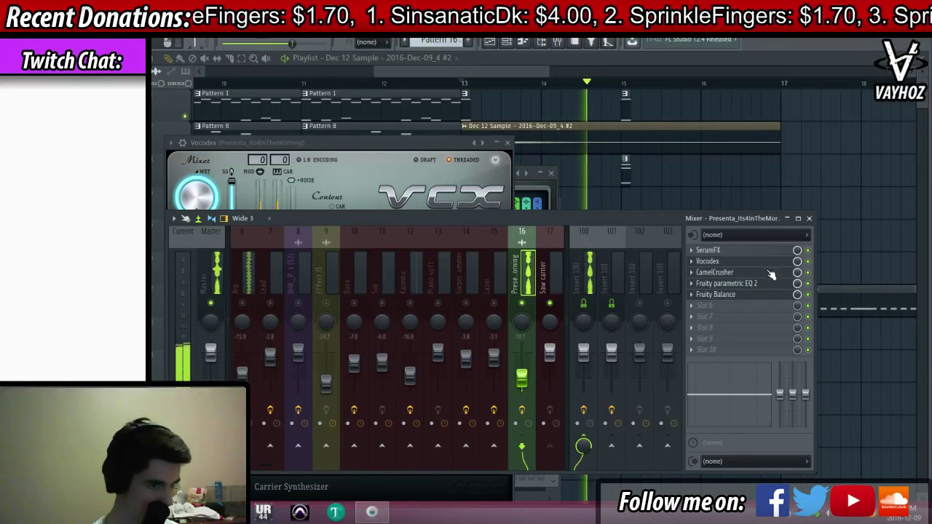
pyautogui.moveTo(773, 269); pyautogui.dragTo(759, 289)
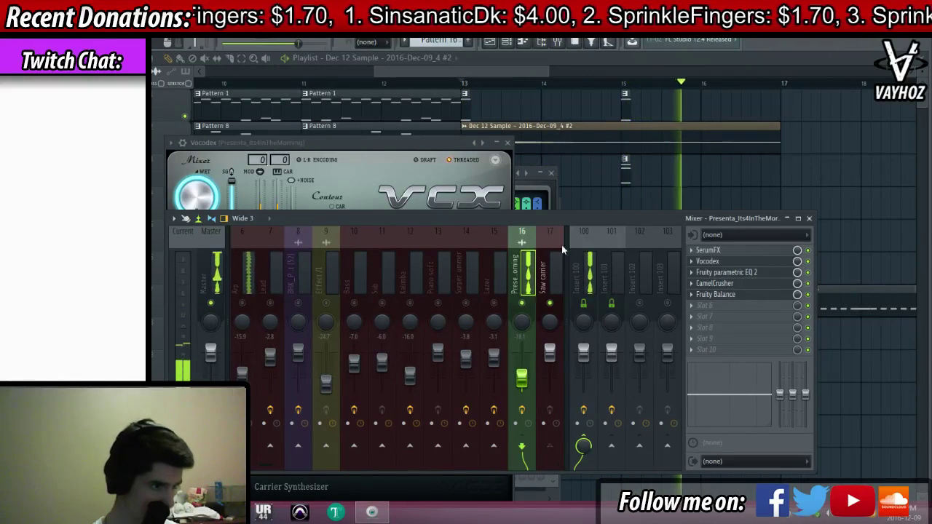
# Increase the bandwidth in Vocodex and try its Threaded option switched off during playback
pyautogui.click(370, 149)
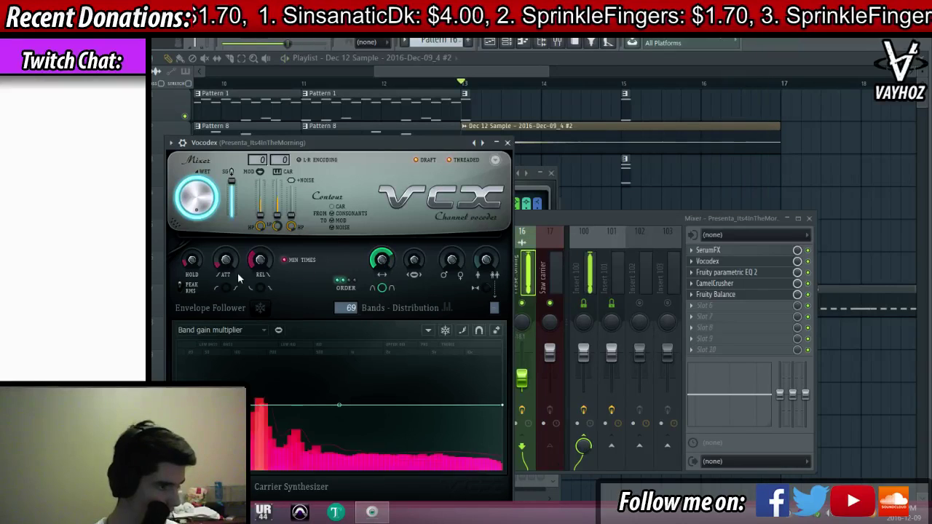
pyautogui.press('space')
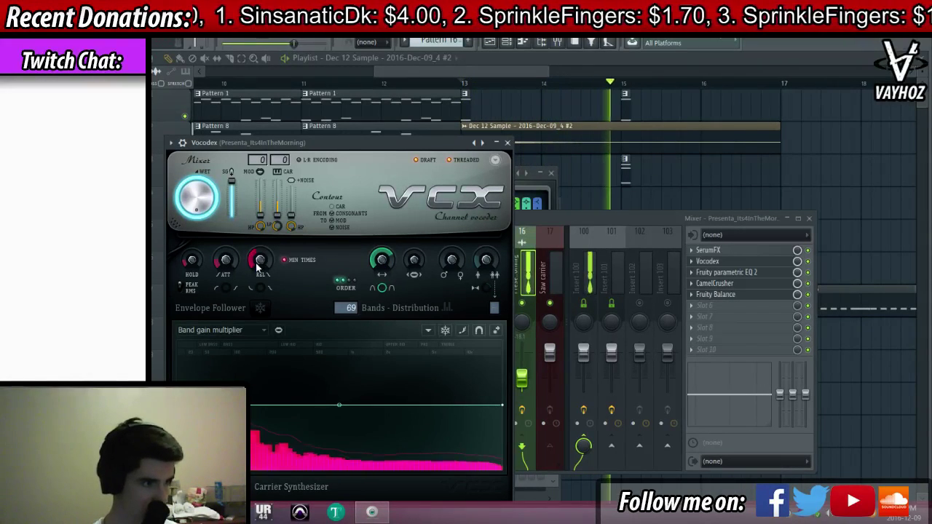
pyautogui.click(527, 280)
pyautogui.click(461, 161)
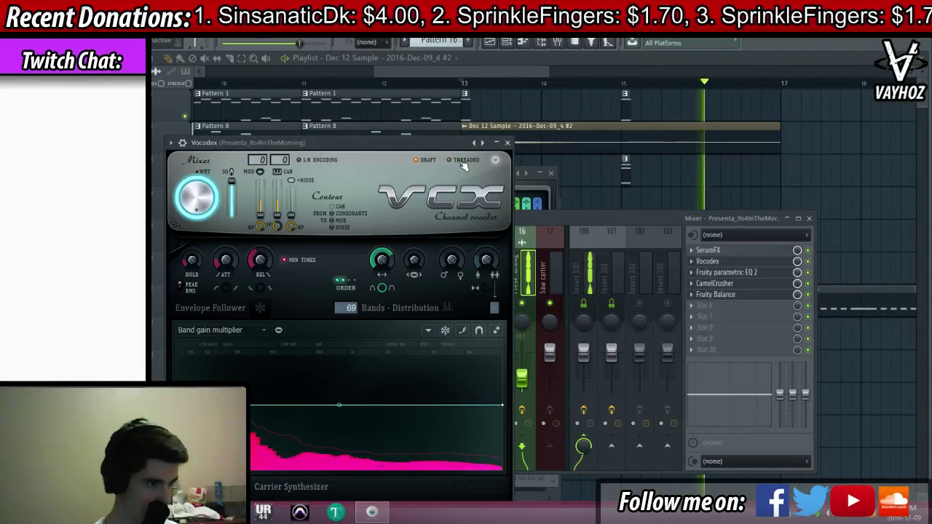
pyautogui.press('space')
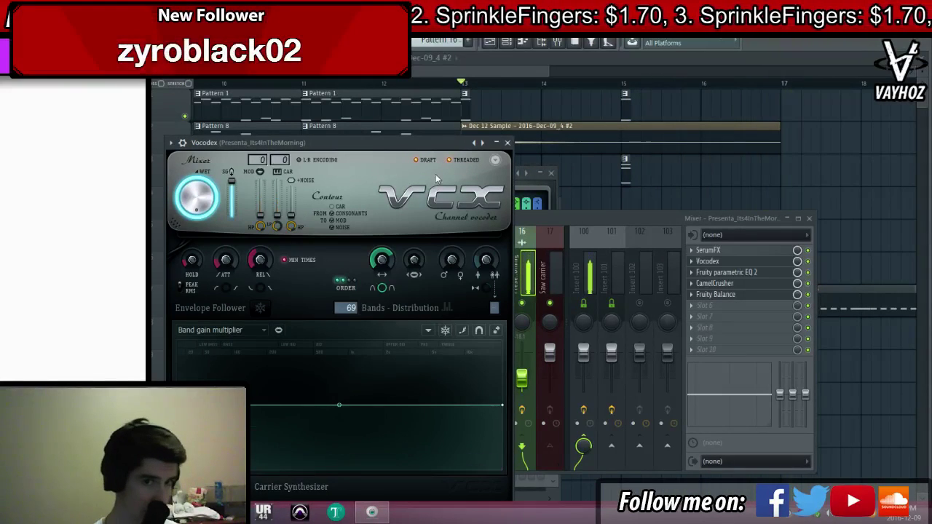
pyautogui.press('space')
# Add a second Fruity parametric EQ 2 in slot 6 of the vocal track and cut gently with bands 5 and 3
pyautogui.click(528, 283)
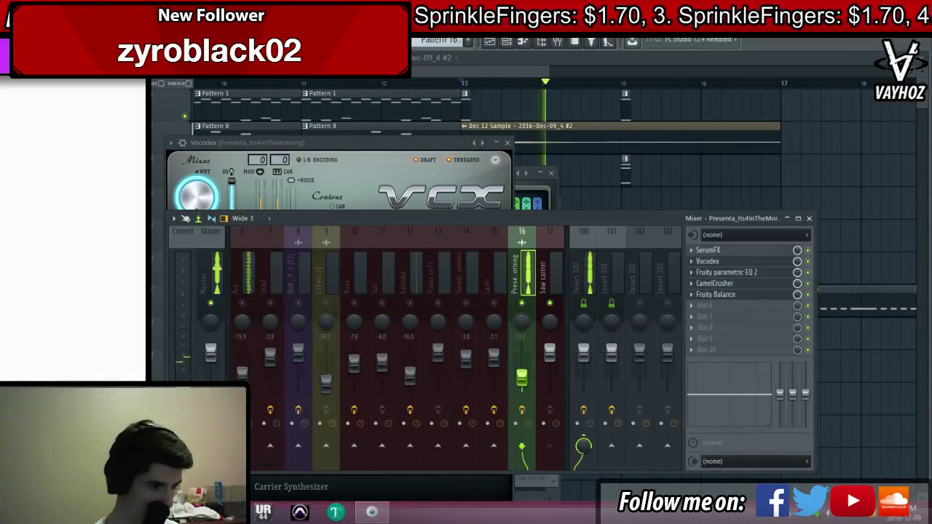
pyautogui.click(705, 305)
pyautogui.click(620, 271)
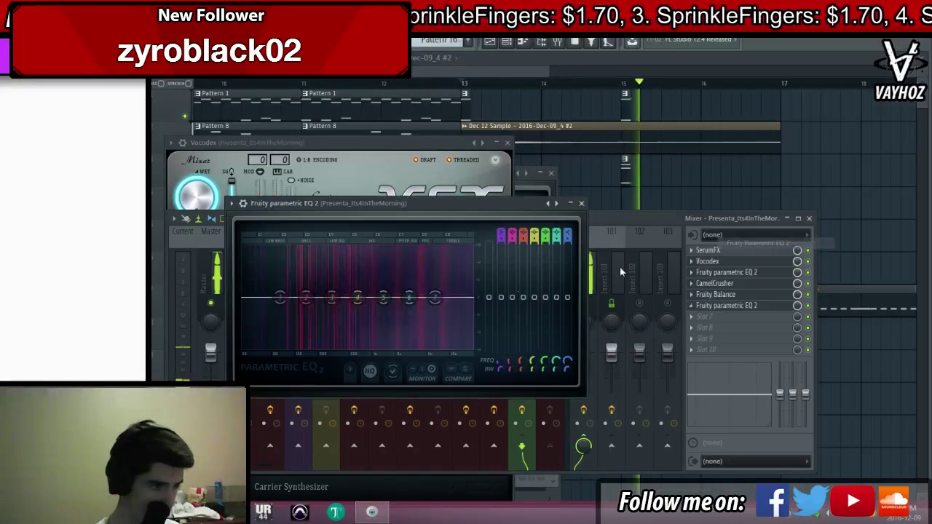
pyautogui.moveTo(382, 302); pyautogui.dragTo(420, 306)
pyautogui.press('space')
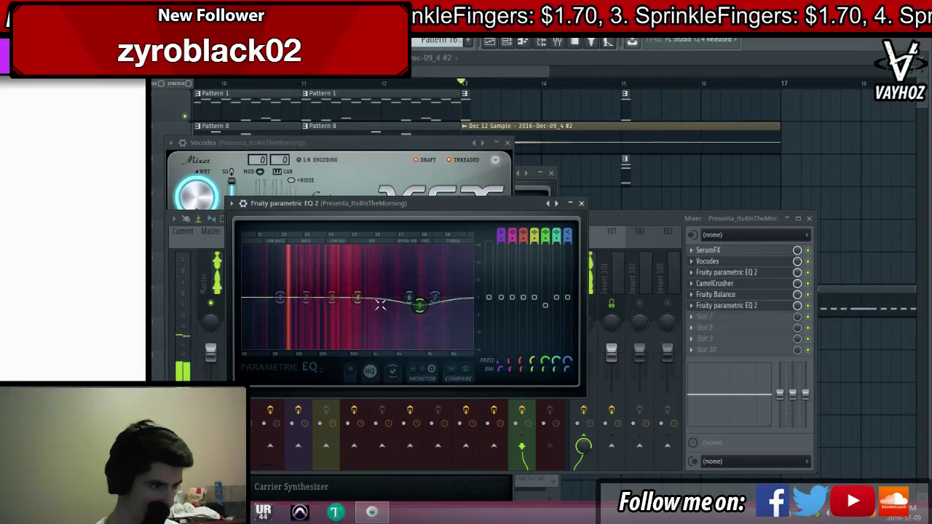
pyautogui.moveTo(331, 297); pyautogui.dragTo(350, 311)
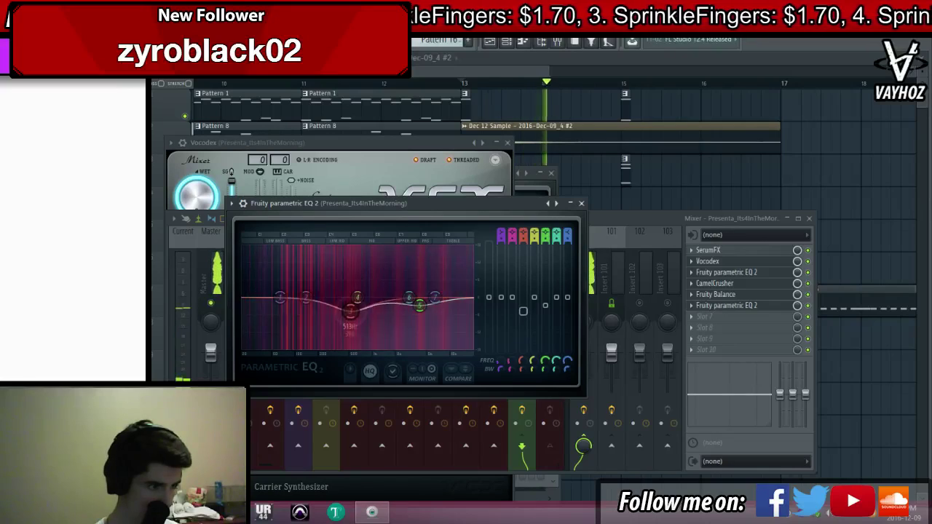
# Make band 1 of the second Fruity parametric EQ 2 a high pass, raise its cutoff slightly, and close the EQ
pyautogui.rightClick(280, 297)
pyautogui.moveTo(302, 331)
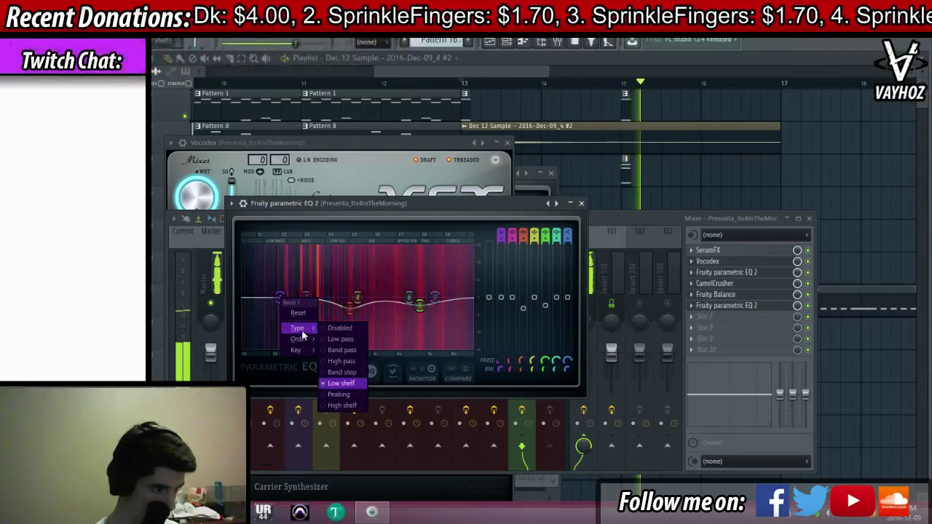
pyautogui.click(342, 360)
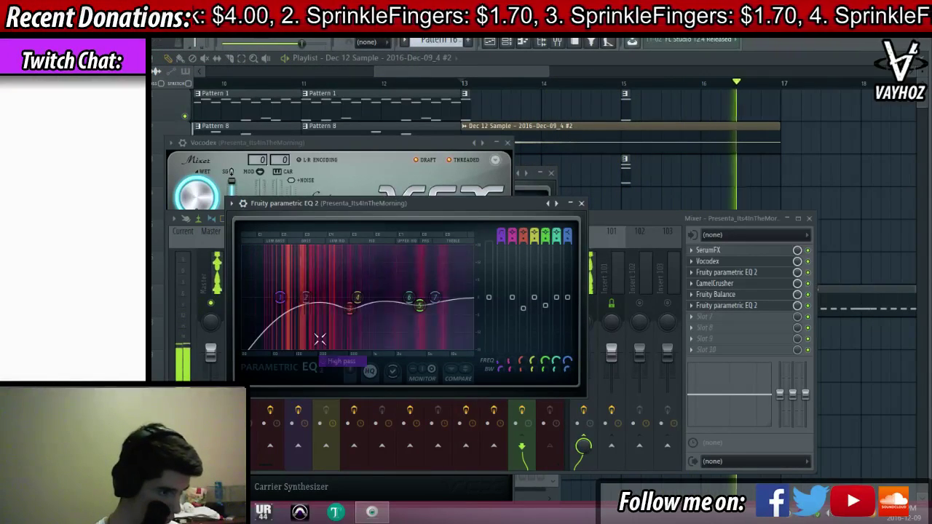
pyautogui.moveTo(281, 297)
pyautogui.mouseDown()
pyautogui.moveTo(300, 297)
pyautogui.moveTo(289, 298)
pyautogui.mouseUp()
pyautogui.press('Escape')
pyautogui.click(532, 295)
# Open the Saw carrier channel's Massive instrument and reposition its window
pyautogui.press('F6')
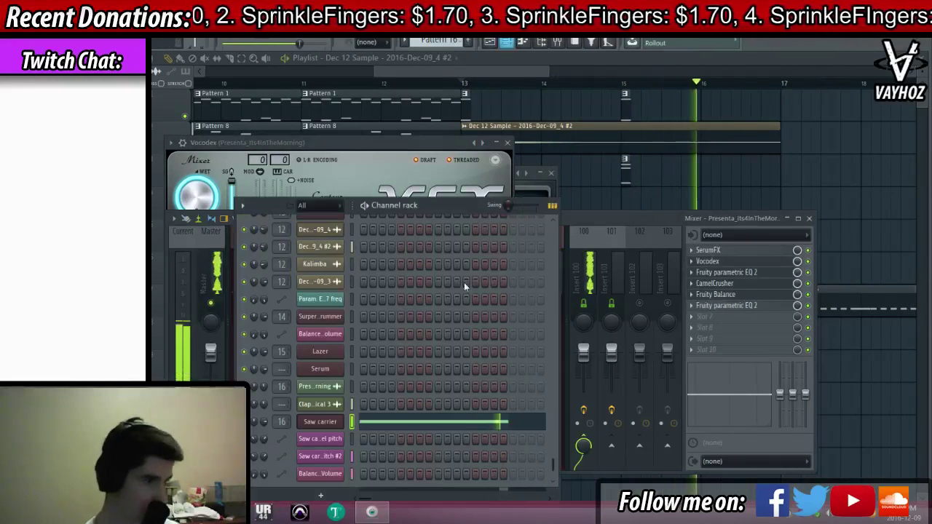
pyautogui.click(330, 421)
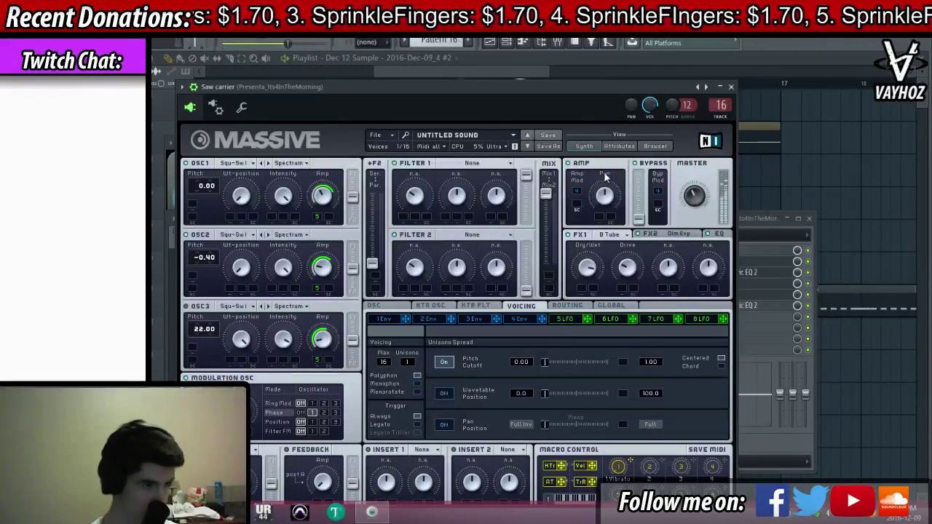
pyautogui.moveTo(592, 111); pyautogui.dragTo(580, 118)
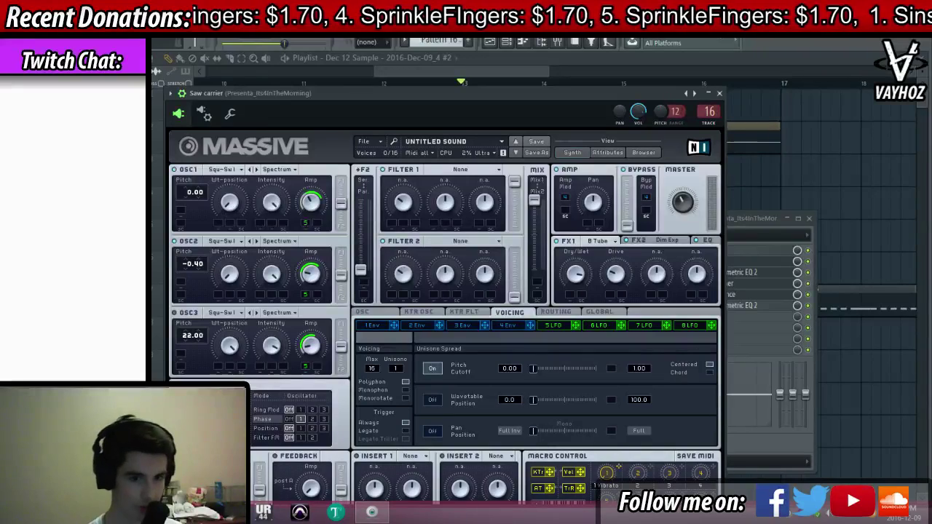
# Toggle solo on vocal mixer track 16 to compare its level against the mix and lower its fader
pyautogui.press('F9')
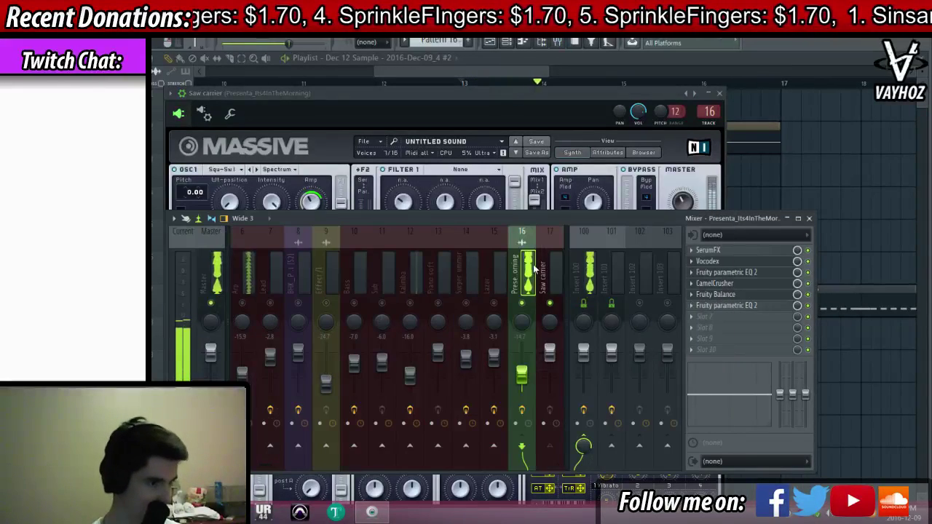
pyautogui.rightClick(522, 303)
pyautogui.rightClick(522, 303)
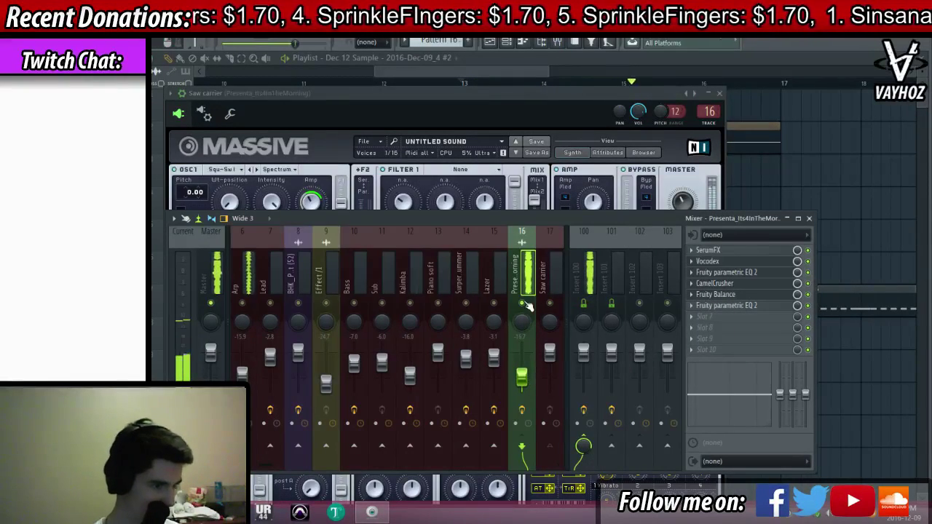
pyautogui.moveTo(522, 377); pyautogui.dragTo(522, 380)
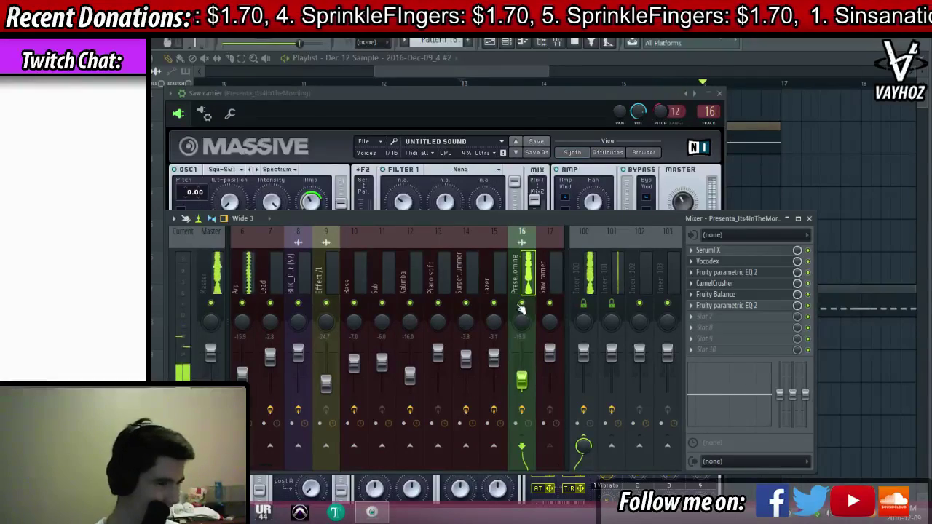
pyautogui.click(530, 91)
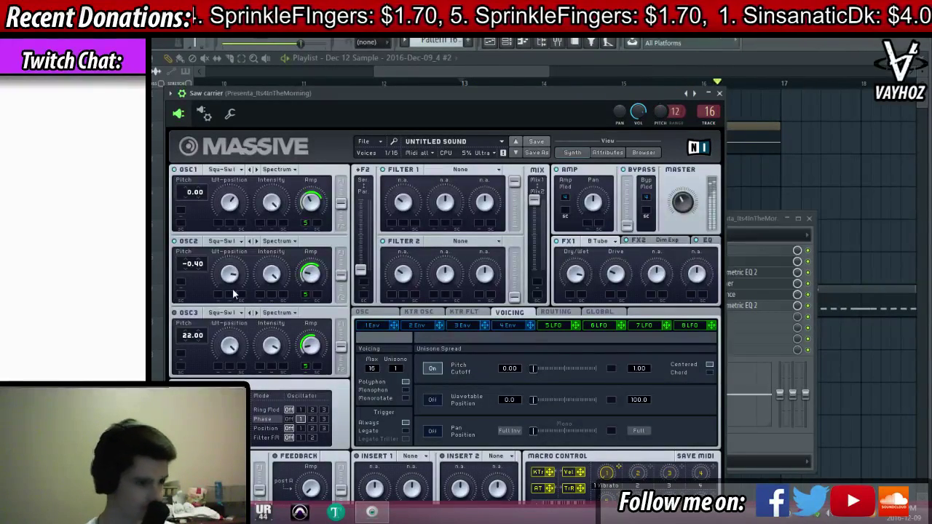
pyautogui.click(748, 219)
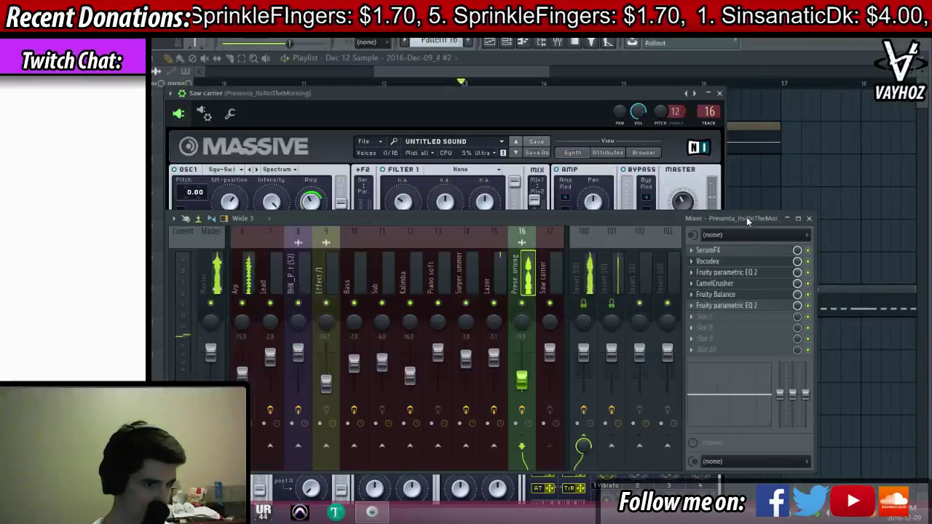
# Make the short chord clip at bar 13 unique and raise its Chord Pluck note from D#3 to D#4
pyautogui.rightClick(772, 192)
pyautogui.press('space')
pyautogui.click(466, 159)
pyautogui.click(491, 235)
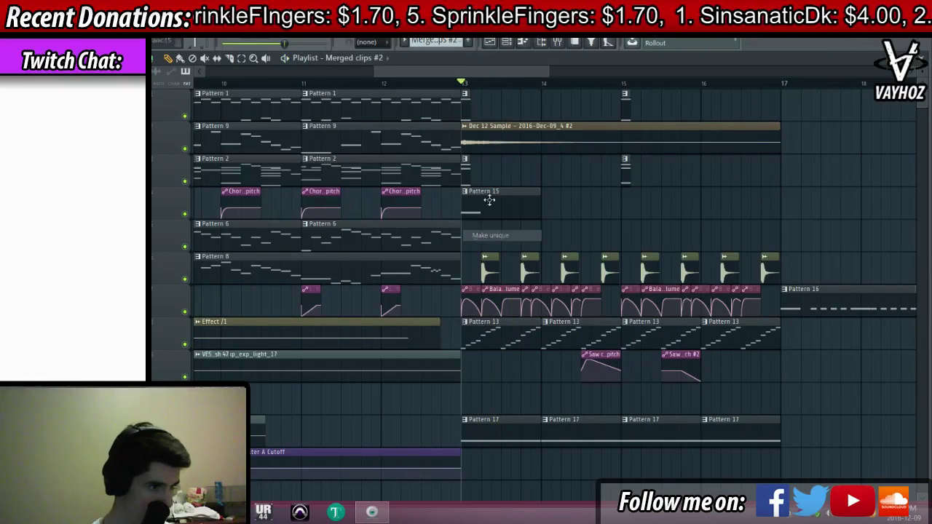
pyautogui.doubleClick(466, 168)
pyautogui.scroll(3, 283, 133)
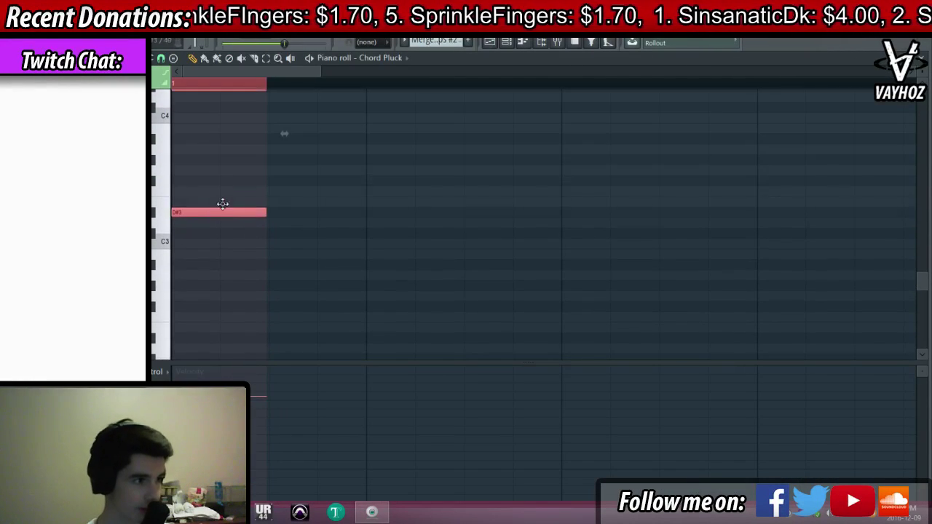
pyautogui.moveTo(223, 208); pyautogui.dragTo(215, 108)
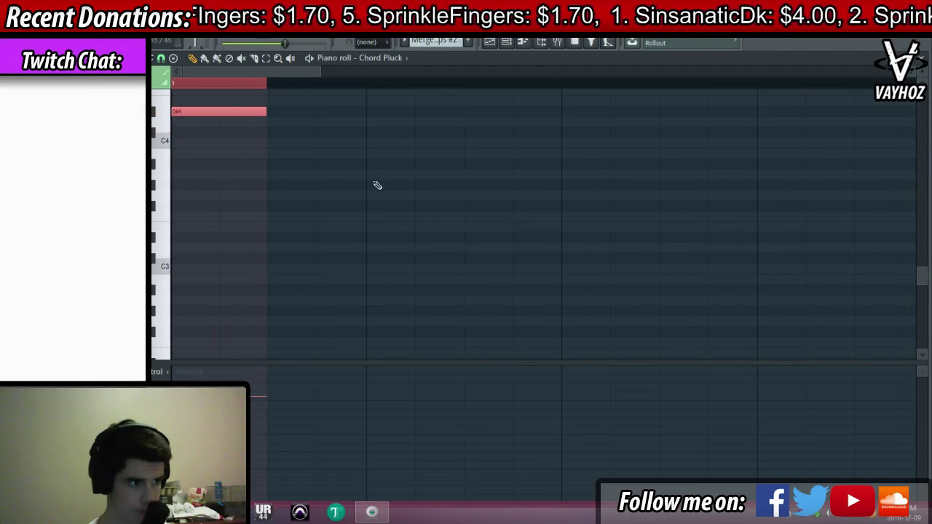
pyautogui.press('F5')
pyautogui.hotkey('ctrl', 'z')
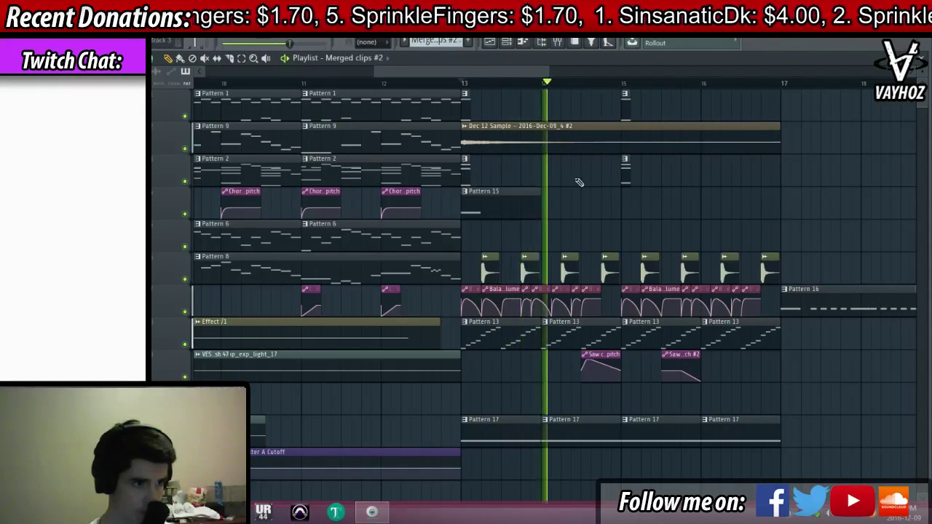
# Replace the short chord clip at bar 15 with a copy of the unique clip from bar 13 and play it back
pyautogui.click(628, 173)
pyautogui.click(466, 172)
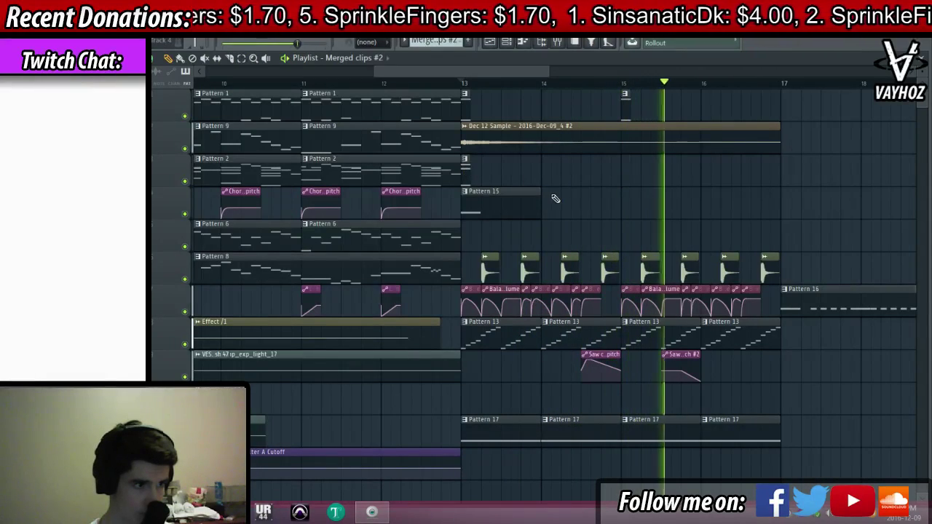
pyautogui.moveTo(638, 235); pyautogui.dragTo(463, 305)
pyautogui.press('space')
pyautogui.scroll(-1, 522, 95)
pyautogui.scroll(-3, 526, 95)
pyautogui.press('space')
pyautogui.scroll(2, 526, 95)
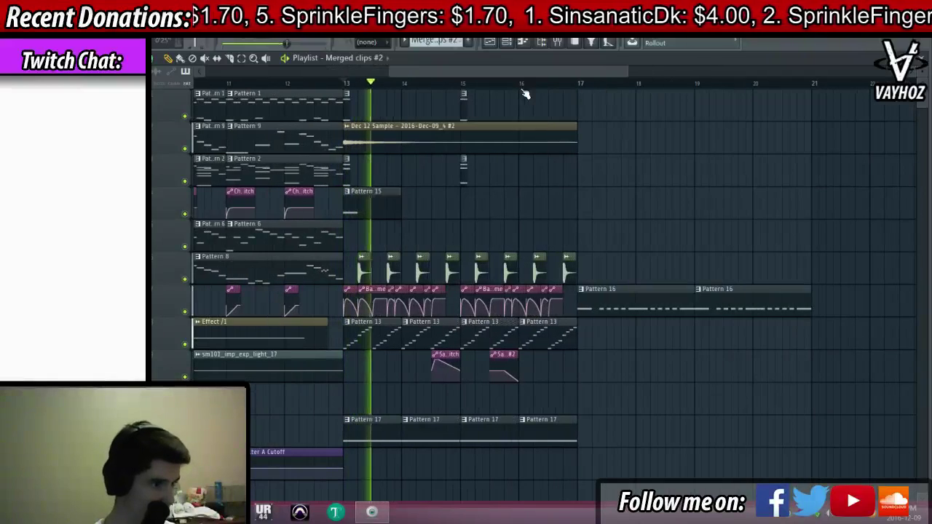
pyautogui.press('space')
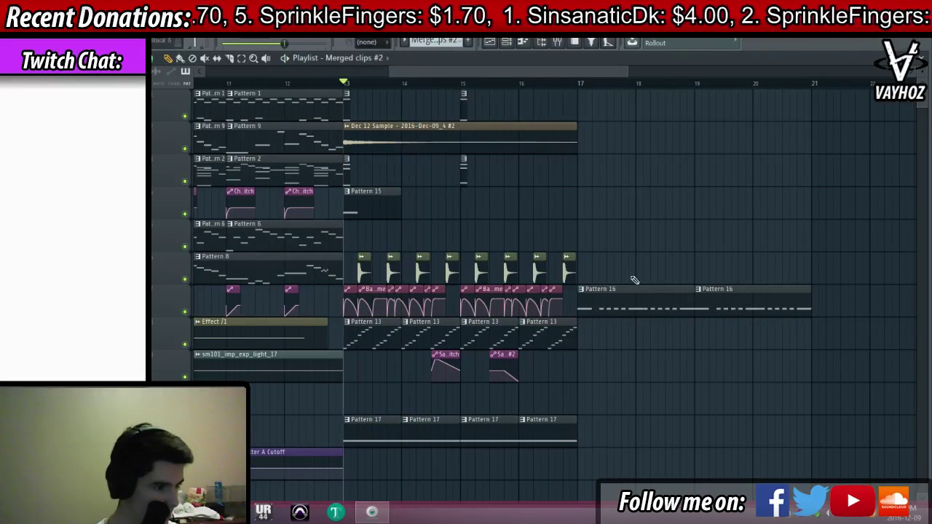
# Move the two Pattern 16 clips from bar 17 to track 12, spanning bars 13 to 17, and play them
pyautogui.moveTo(630, 287); pyautogui.dragTo(418, 441)
pyautogui.keyDown('ctrl'); pyautogui.click(655, 351); pyautogui.keyUp('ctrl')
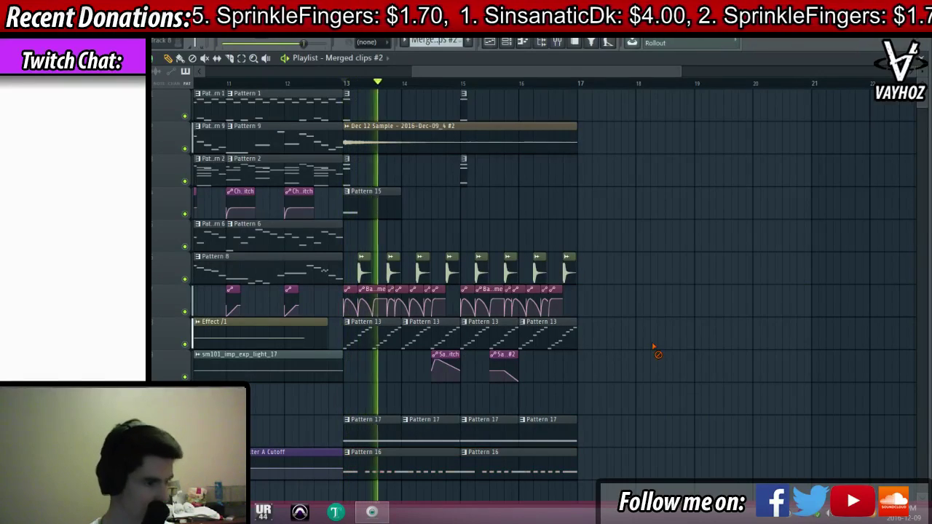
pyautogui.press('space')
# Create a channel pitch automation clip for the Lazer synth across the selected bars 13 to 17
pyautogui.moveTo(352, 82); pyautogui.dragTo(552, 83)
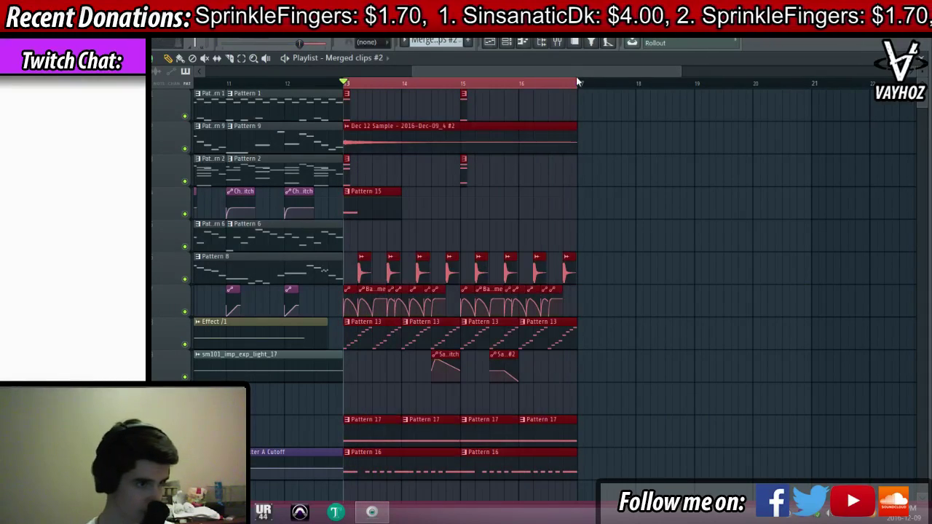
pyautogui.press('F6')
pyautogui.scroll(-10, 390, 416)
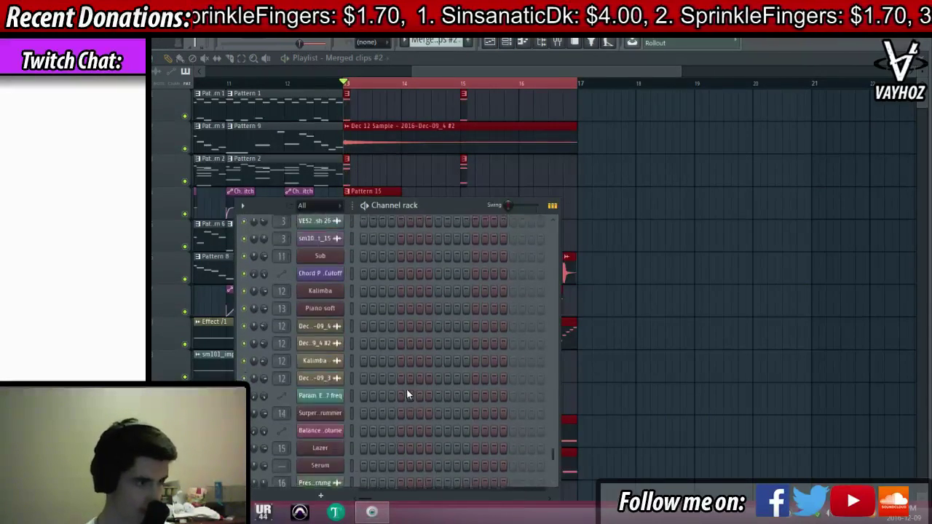
pyautogui.scroll(-5, 415, 393)
pyautogui.click(336, 354)
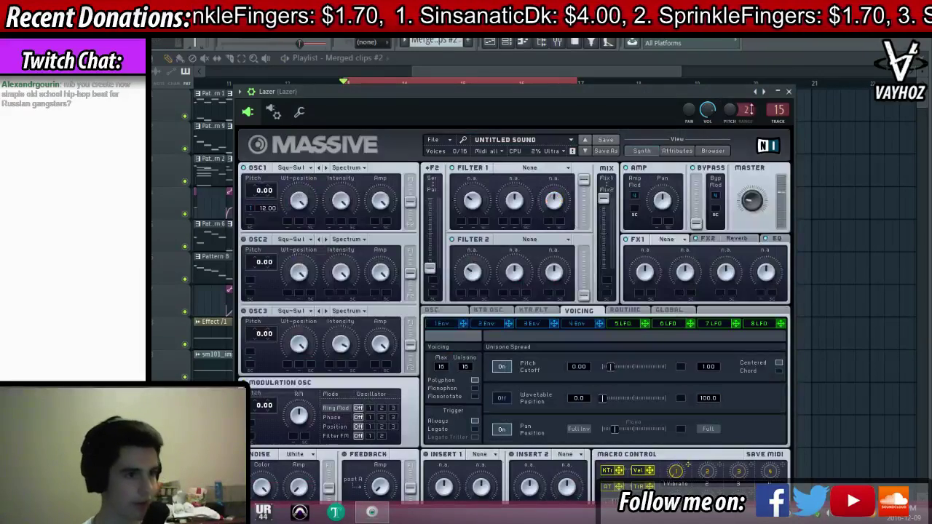
pyautogui.rightClick(742, 108)
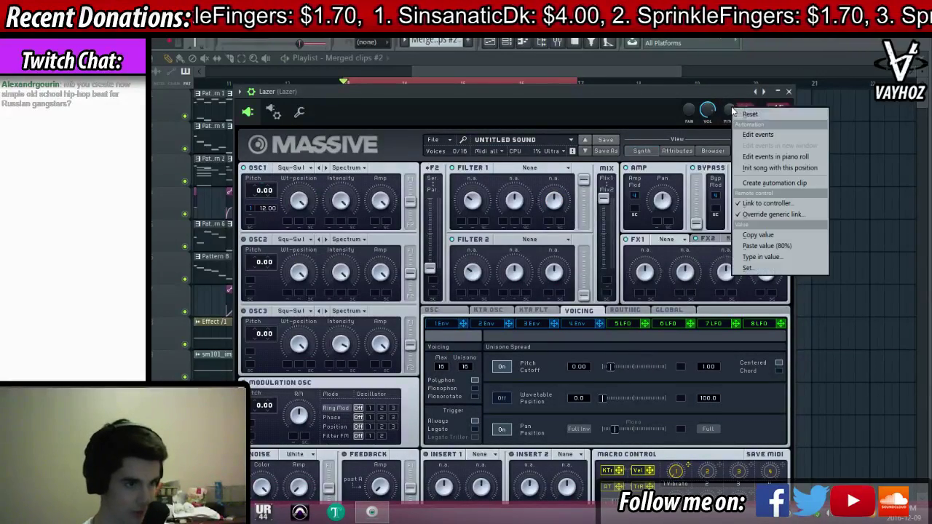
pyautogui.click(731, 110)
pyautogui.rightClick(731, 110)
pyautogui.click(765, 189)
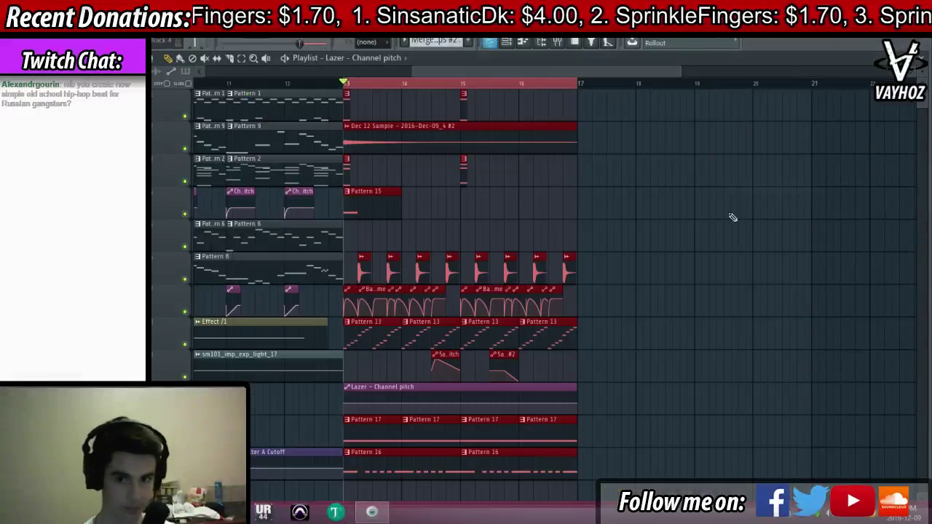
# Shape the Lazer channel pitch automation into a steady upward ramp and play the section
pyautogui.scroll(-4, 649, 256)
pyautogui.press('space')
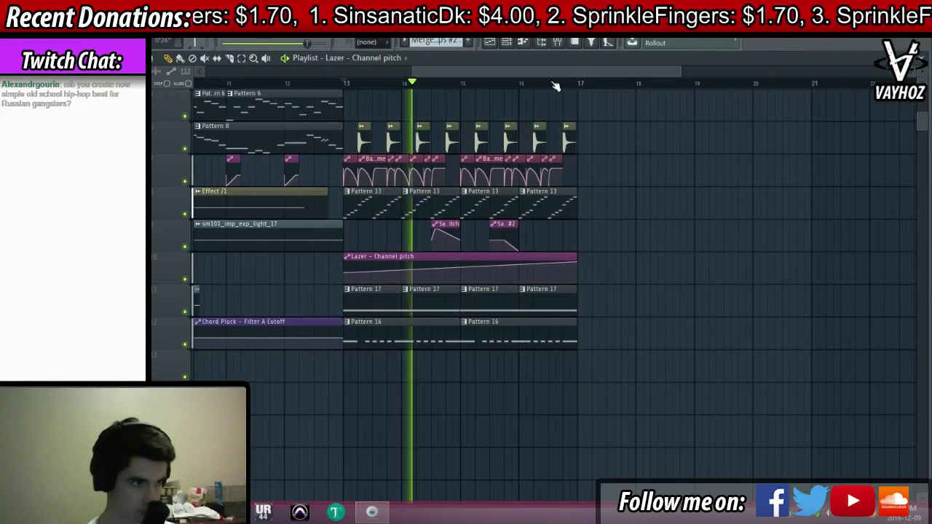
pyautogui.scroll(4, 651, 270)
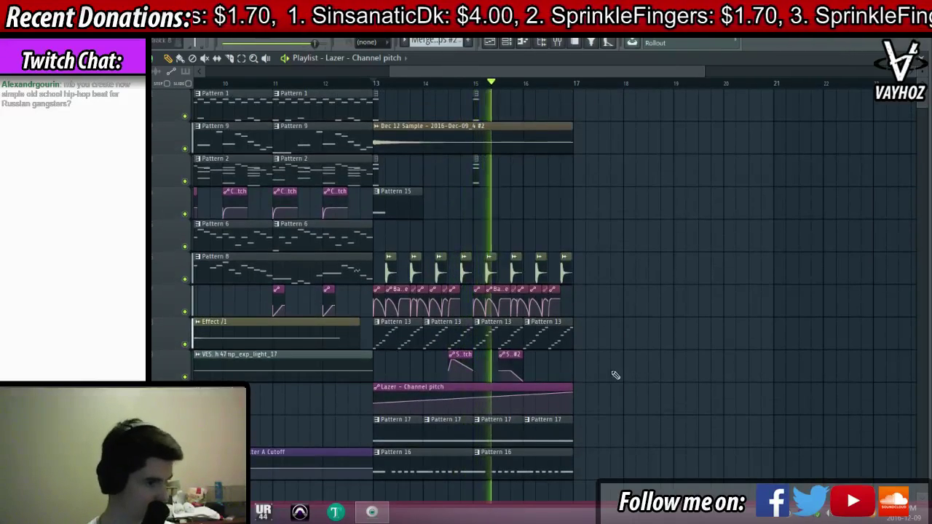
# Move all clips from bars 13 to 17 four bars later so they start at bar 17, and play from there
pyautogui.moveTo(593, 83); pyautogui.dragTo(575, 96)
pyautogui.press('space')
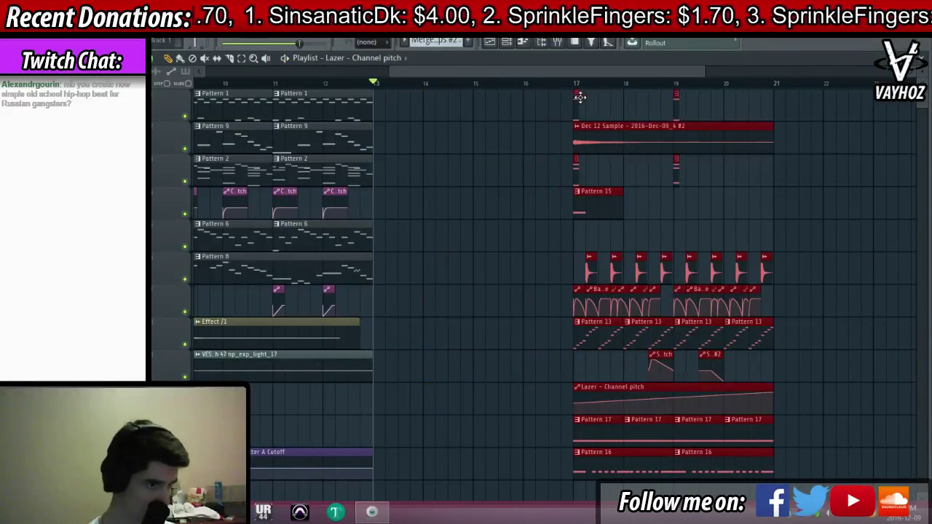
pyautogui.click(581, 90)
pyautogui.press('space')
# Lower the Lazer mixer track's fader to -9.9 dB during playback and select vocal track 16
pyautogui.scroll(-2, 581, 90)
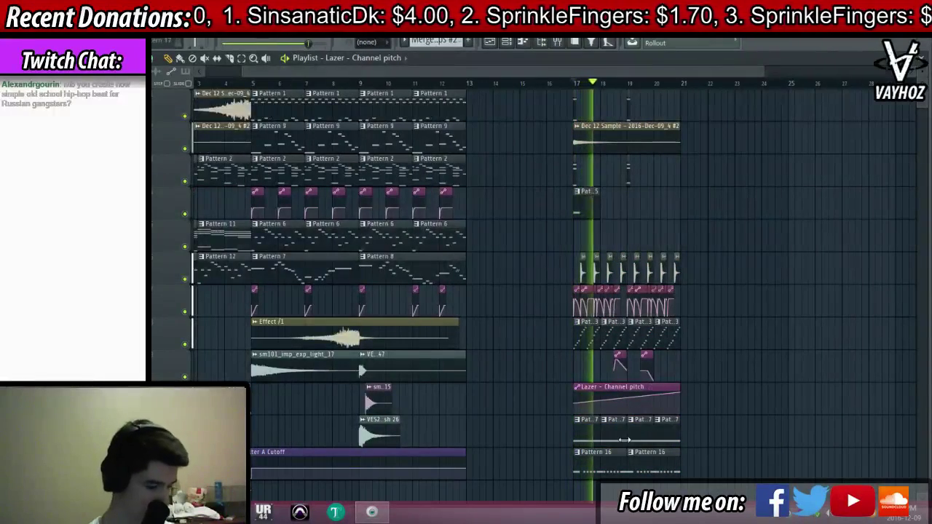
pyautogui.press('F9')
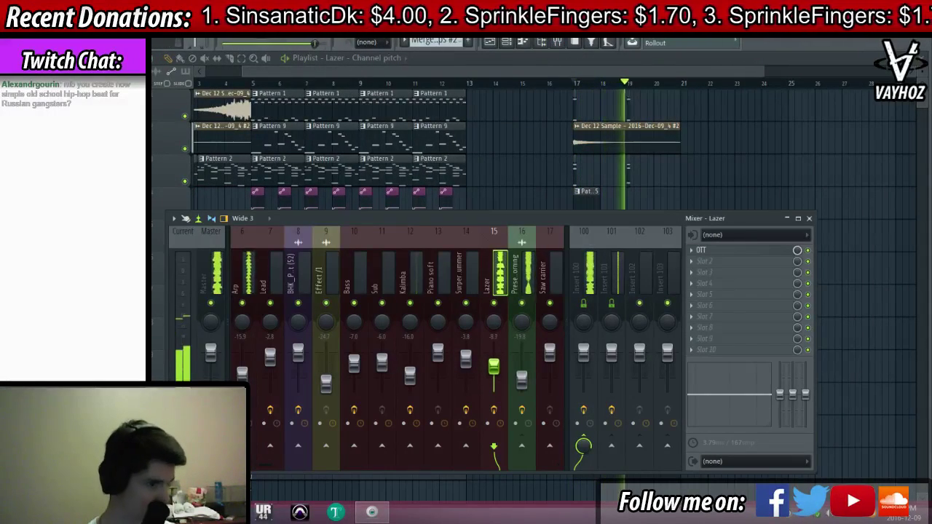
pyautogui.click(528, 275)
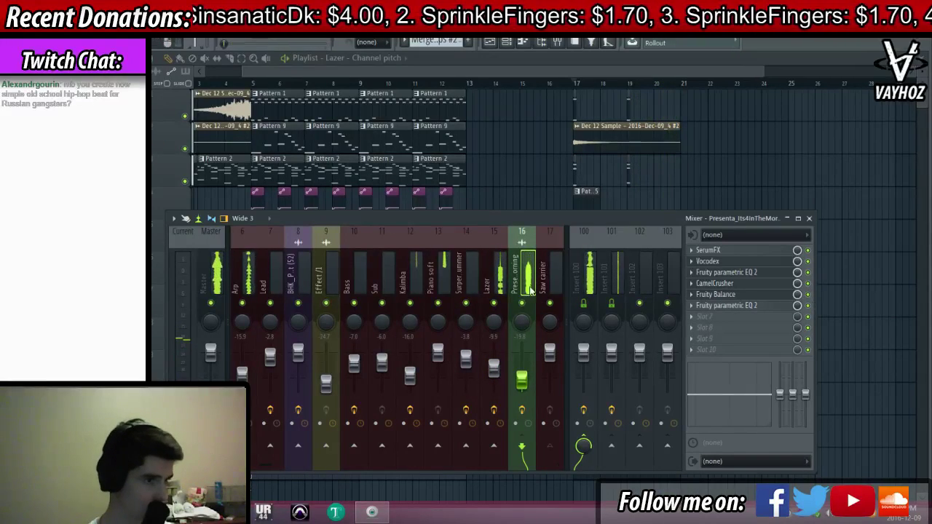
# Adjust the low shelf and high shelf of the EQ in the Saw carrier's Massive, then return to the playlist
pyautogui.press('F6')
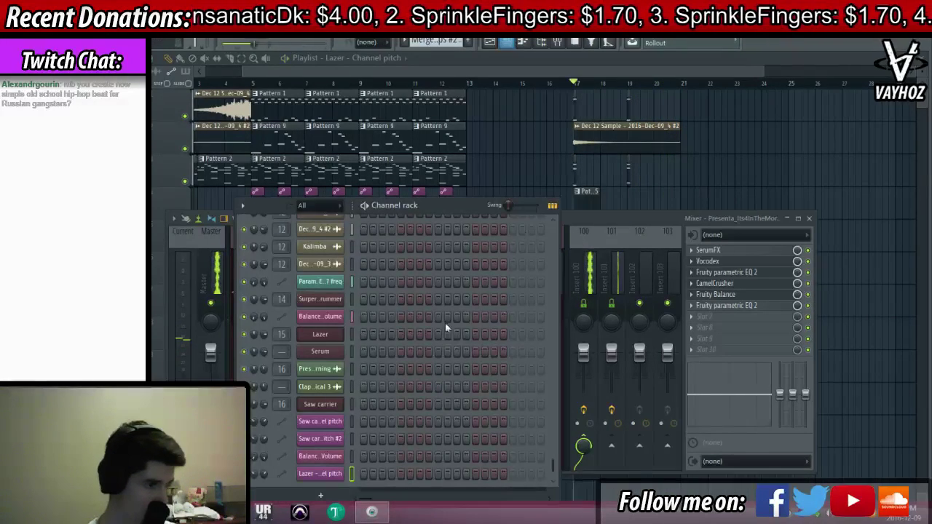
pyautogui.click(324, 406)
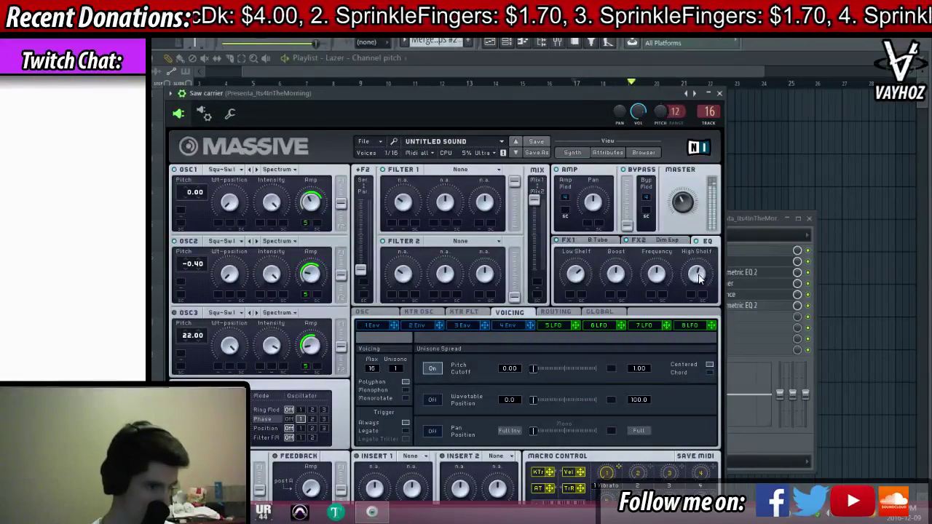
pyautogui.click(747, 227)
pyautogui.click(754, 201)
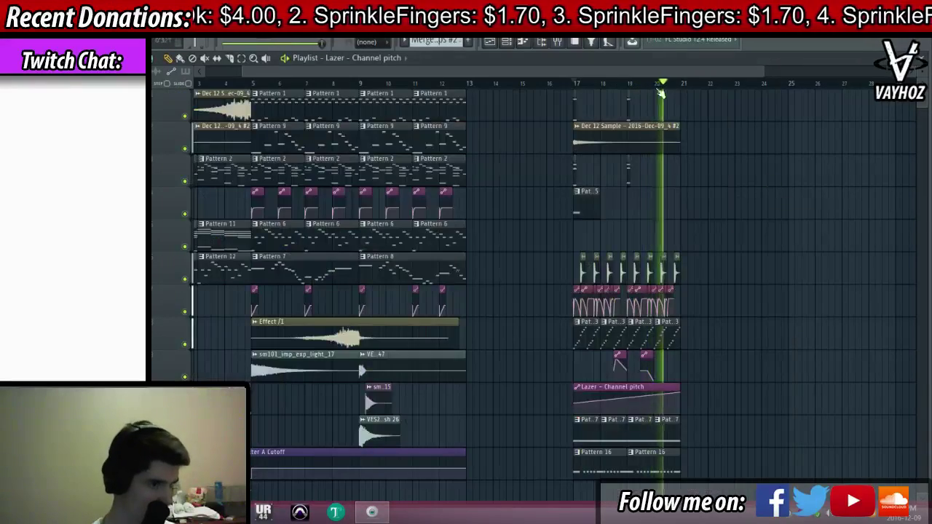
# Play the section from bar 17, solo vocal mixer track 16, and lower its fader further
pyautogui.scroll(3, 665, 86)
pyautogui.scroll(2, 664, 87)
pyautogui.scroll(-4, 655, 90)
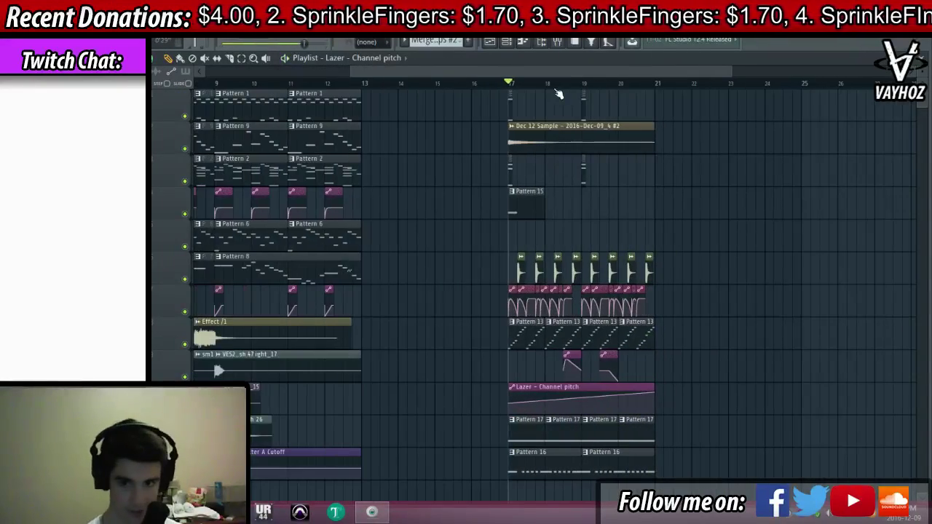
pyautogui.hscroll(2, 583, 212)
pyautogui.press('space')
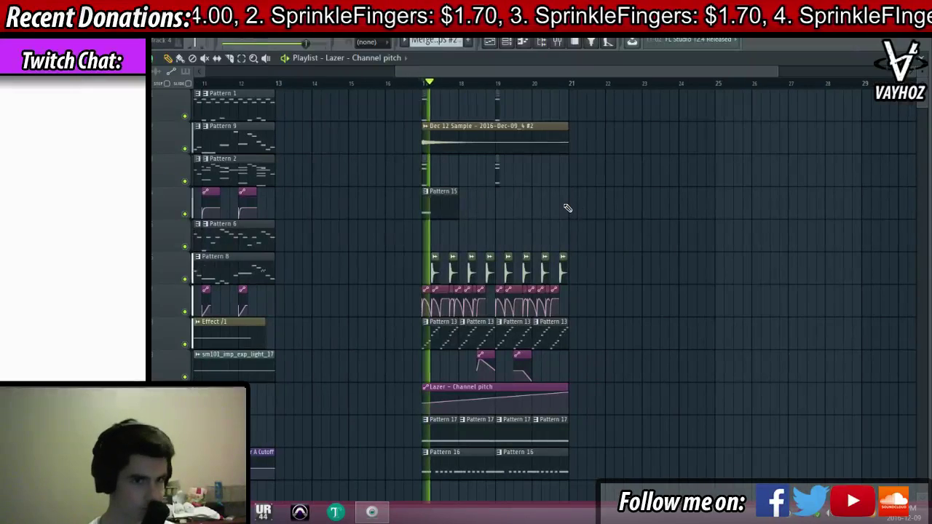
pyautogui.press('F9')
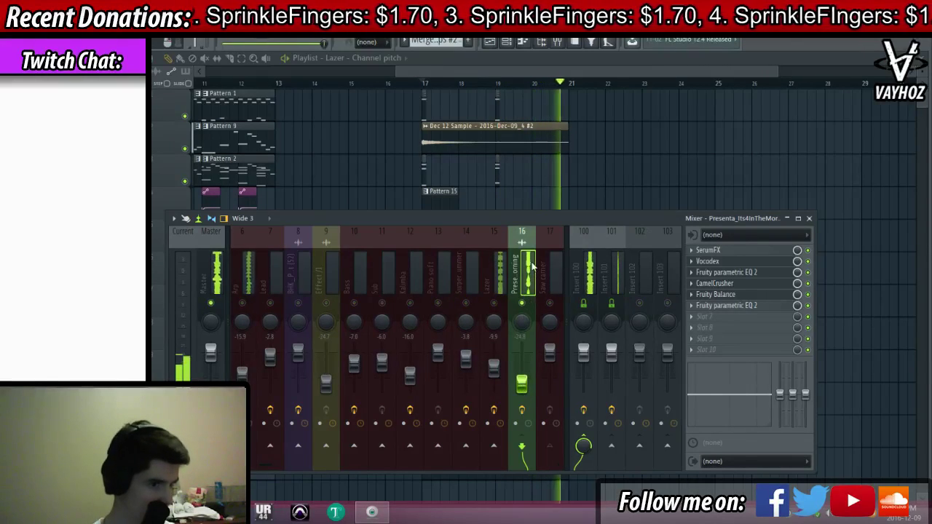
# Adjust an upper band in vocal track 16's last Fruity parametric EQ 2 and select the Insert 100 mixer track
pyautogui.click(743, 305)
pyautogui.moveTo(421, 306)
pyautogui.mouseDown()
pyautogui.moveTo(439, 281)
pyautogui.moveTo(439, 301)
pyautogui.mouseUp()
pyautogui.click(592, 271)
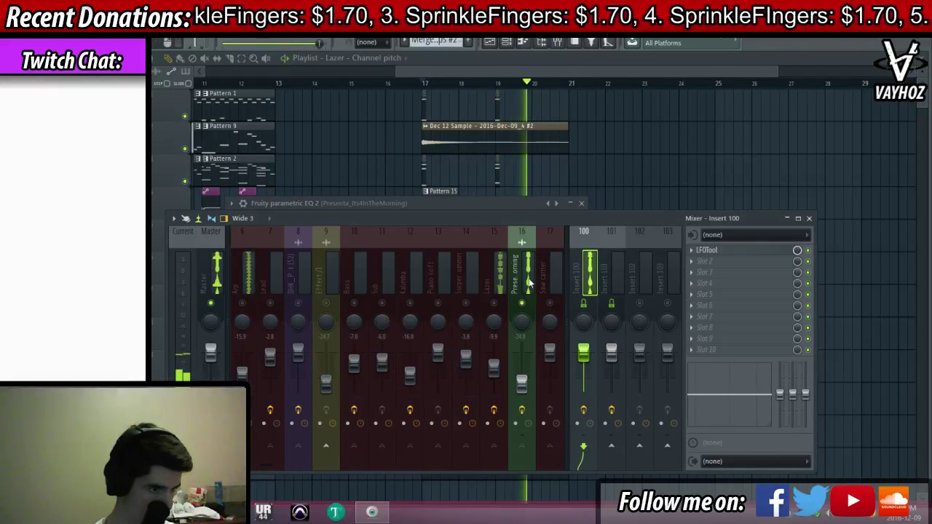
# Reselect vocal mixer track 16, raise its fader, and unsolo it to play the full mix
pyautogui.click(529, 283)
pyautogui.press('space')
pyautogui.rightClick(522, 304)
pyautogui.press('space')
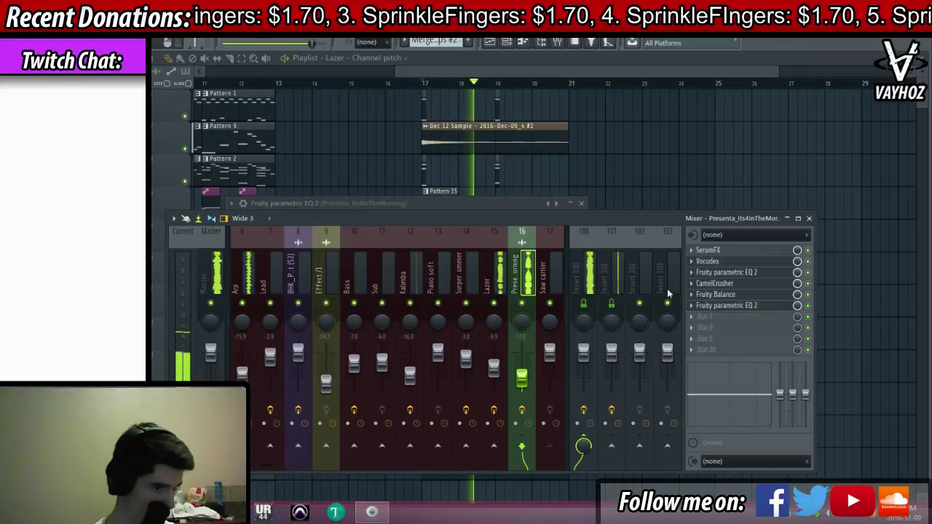
# Raise the low-cut frequency in vocal track 16's last Fruity parametric EQ 2, and close the plugin during playback
pyautogui.click(707, 261)
pyautogui.click(705, 305)
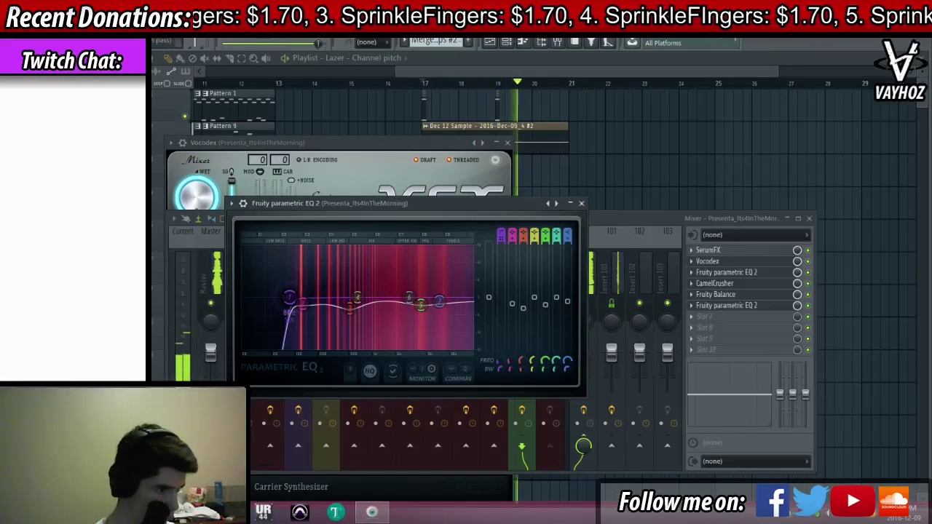
pyautogui.moveTo(285, 297); pyautogui.dragTo(301, 297)
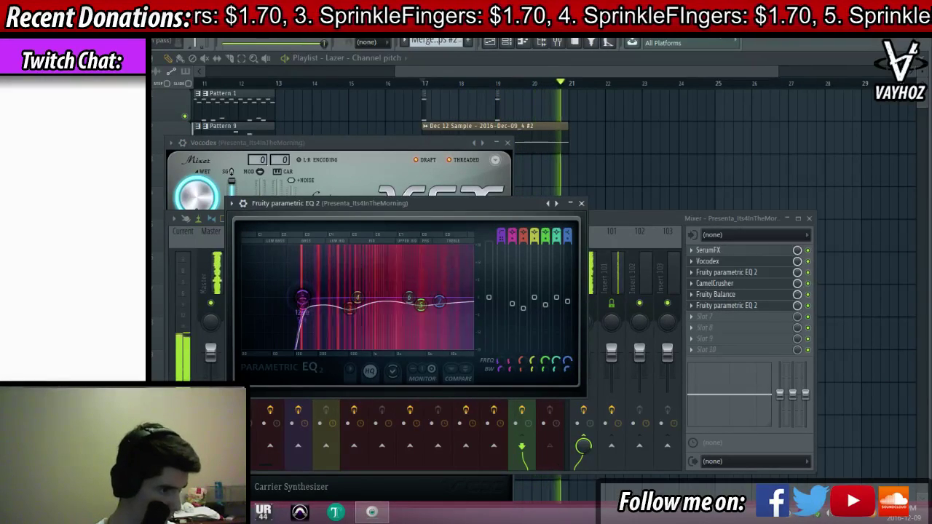
pyautogui.press('Escape')
pyautogui.press('Escape')
pyautogui.press('space')
pyautogui.click(551, 173)
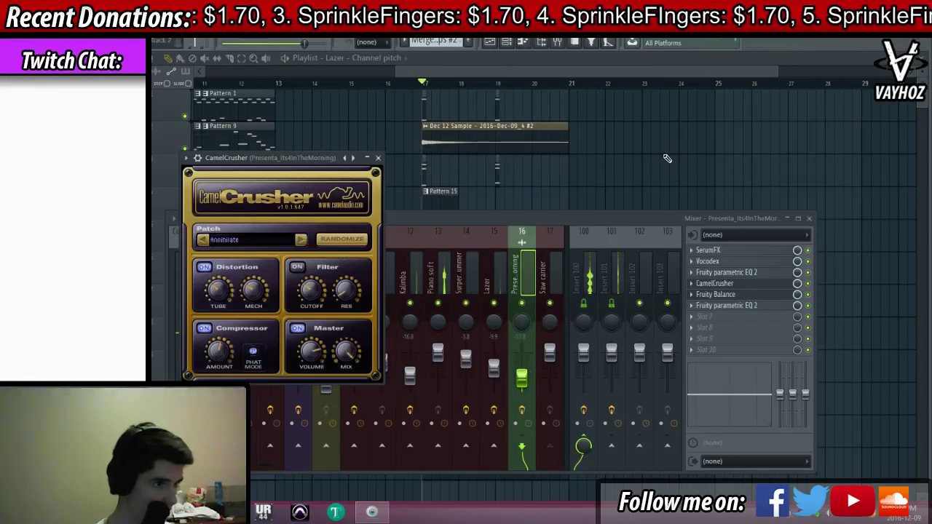
# Duplicate all clips from bars 17 to 21 so the copies fill bars 21 to 25
pyautogui.moveTo(647, 158); pyautogui.dragTo(582, 328)
pyautogui.moveTo(516, 501); pyautogui.dragTo(290, 91)
pyautogui.moveTo(377, 128)
pyautogui.mouseDown()
pyautogui.moveTo(524, 143)
pyautogui.moveTo(523, 127)
pyautogui.mouseUp()
pyautogui.hotkey('ctrl', 'd')
pyautogui.press('space')
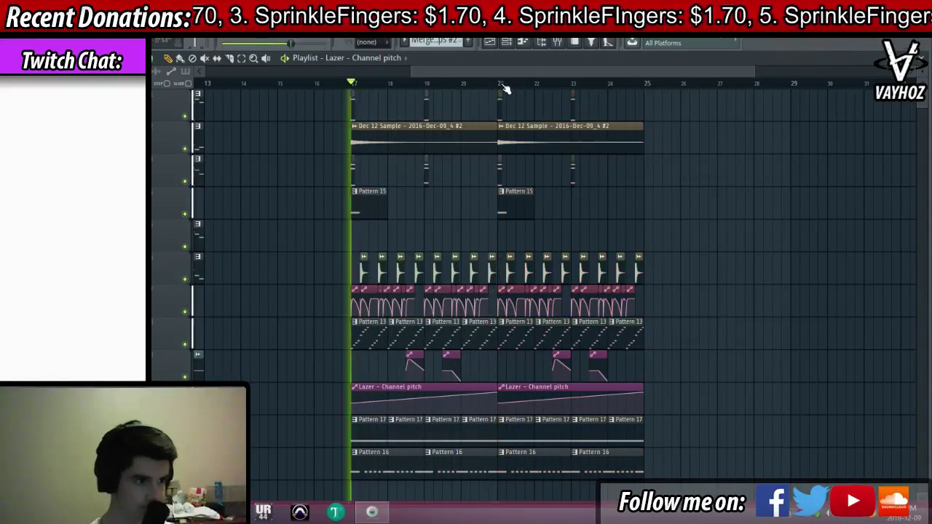
# Play from bar 21 and place a Pattern 1 clip on the first playlist track at beat two of that bar
pyautogui.click(501, 84)
pyautogui.scroll(2, 556, 77)
pyautogui.moveTo(560, 74); pyautogui.dragTo(574, 75)
pyautogui.press('space')
pyautogui.press('space')
pyautogui.press('space')
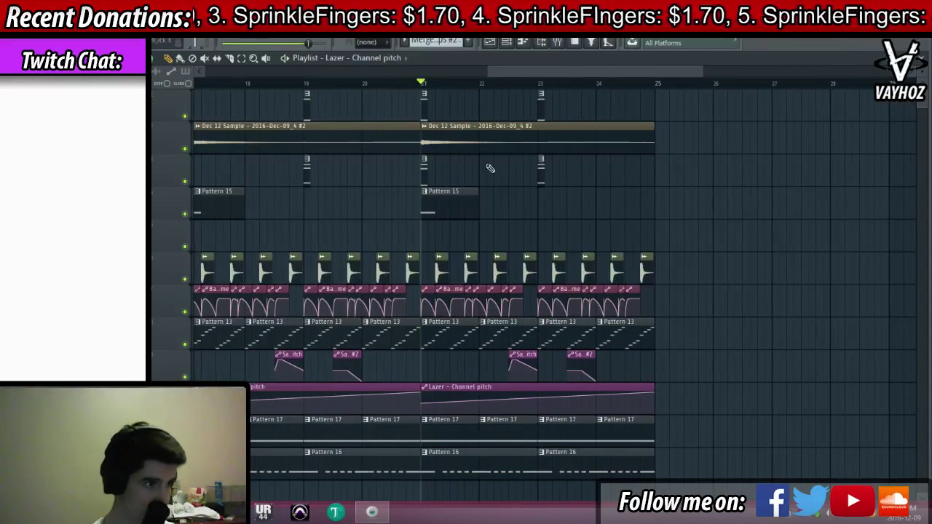
pyautogui.click(424, 107)
pyautogui.press('space')
pyautogui.press('space')
pyautogui.click(438, 115)
pyautogui.press('space')
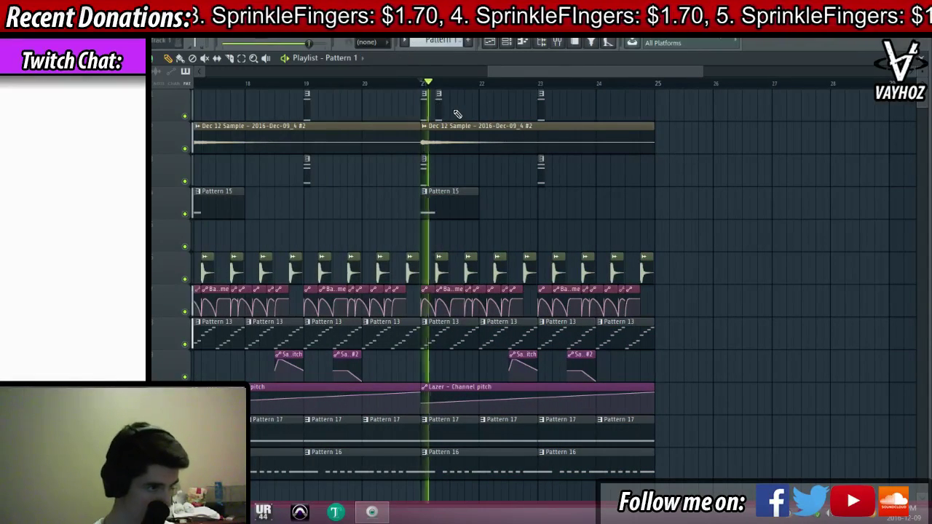
# Try two extra Pattern 1 clips in the second half of bar 21, then remove them
pyautogui.click(452, 113)
pyautogui.click(463, 116)
pyautogui.press('space')
pyautogui.rightClick(464, 117)
pyautogui.press('space')
pyautogui.click(463, 116)
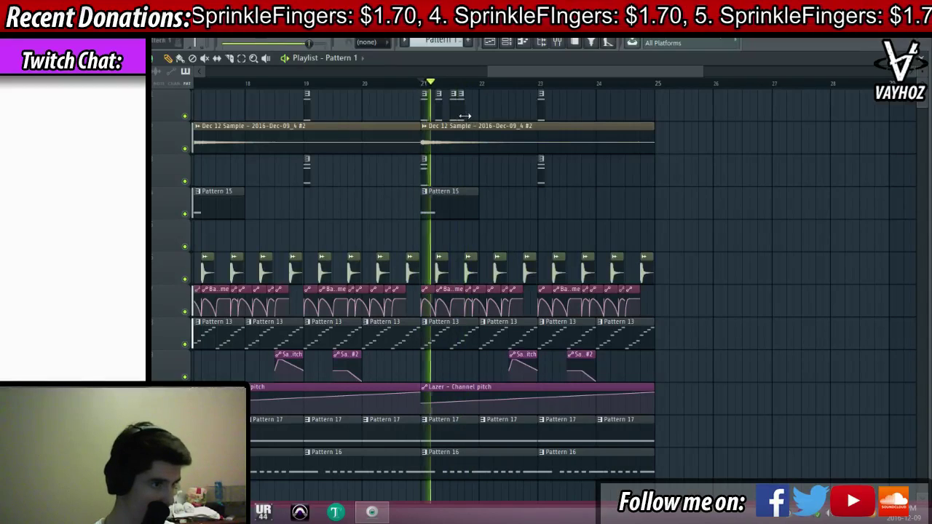
pyautogui.press('space')
pyautogui.rightClick(462, 118)
pyautogui.rightClick(452, 117)
# Fill bar 21 of the first playlist track with back-to-back Pattern 1 clips
pyautogui.click(432, 114)
pyautogui.click(446, 115)
pyautogui.press('space')
pyautogui.click(453, 116)
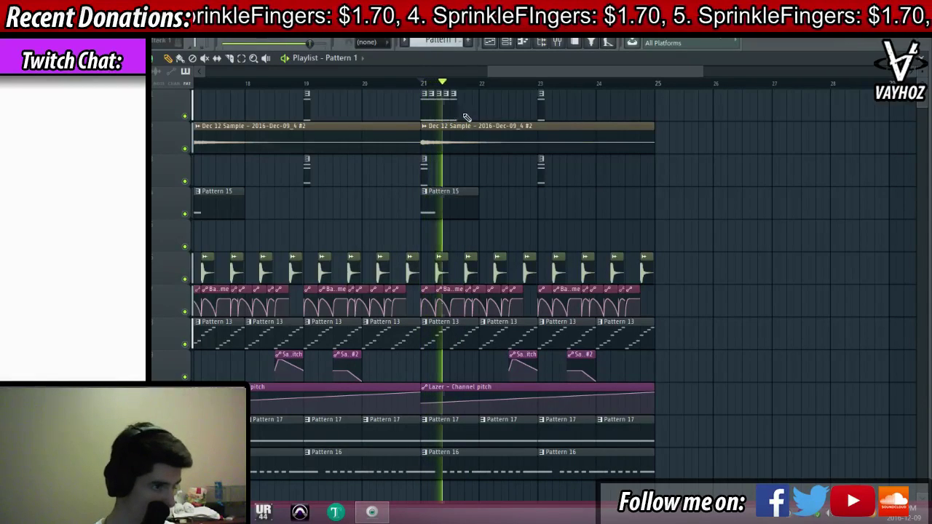
pyautogui.click(461, 117)
pyautogui.click(468, 116)
pyautogui.scroll(4, 495, 88)
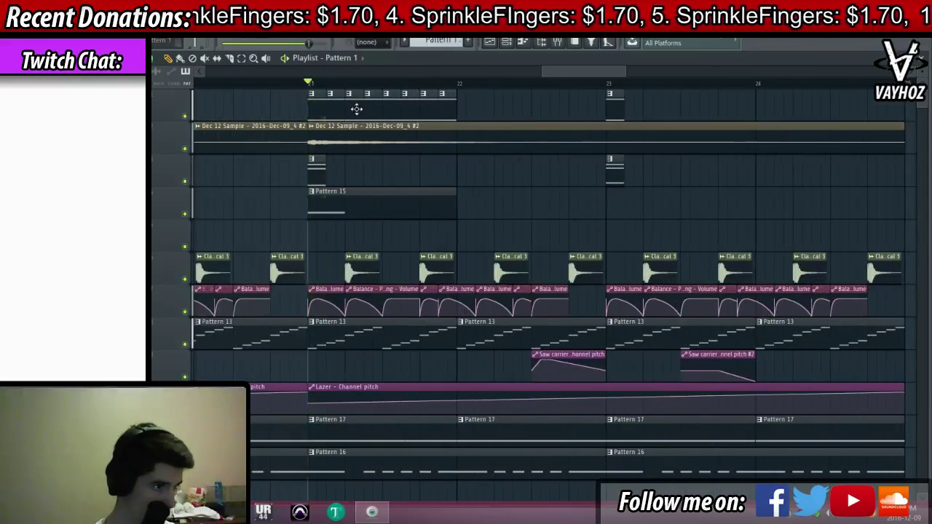
pyautogui.press('space')
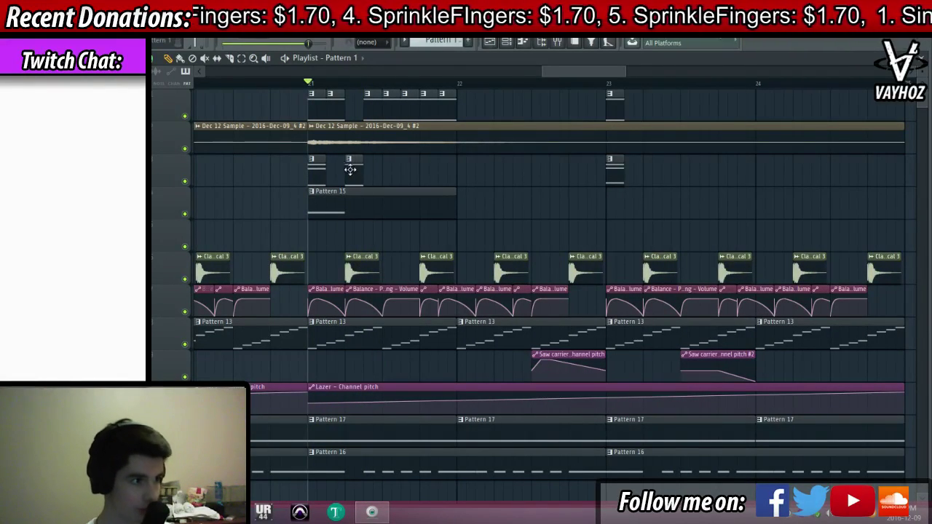
# Make the second third-track clip in bar 21 unique and raise the C3 note in its Battery 4 piano roll
pyautogui.click(349, 159)
pyautogui.click(372, 236)
pyautogui.doubleClick(357, 177)
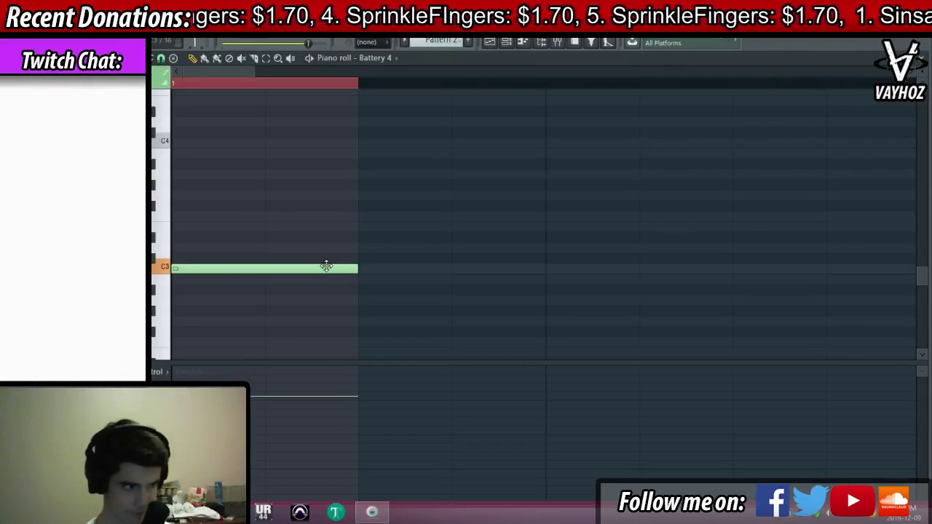
pyautogui.moveTo(326, 267); pyautogui.dragTo(326, 244)
pyautogui.press('Escape')
pyautogui.press('space')
pyautogui.press('space')
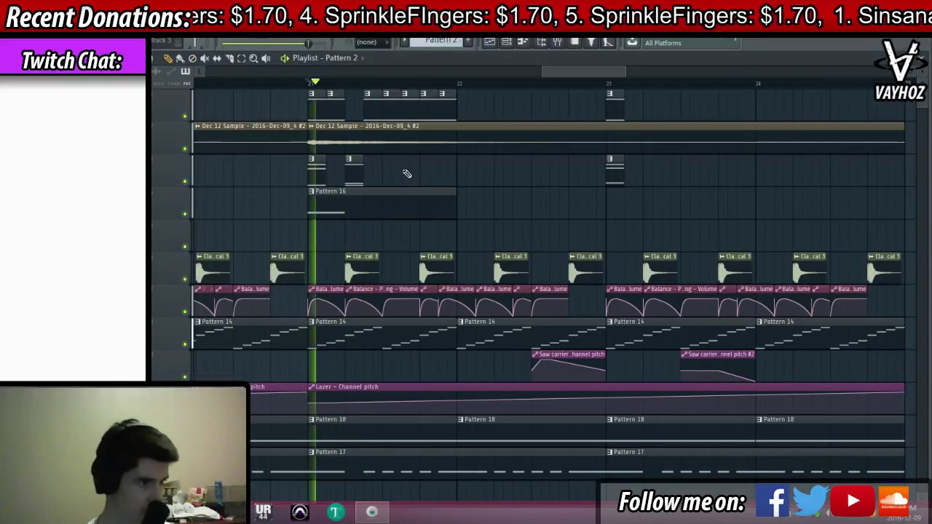
# Place another Pattern 2 clip on the third track late in bar 21 and remove the overlapping Pattern 1 clip
pyautogui.click(400, 167)
pyautogui.rightClick(412, 109)
pyautogui.press('space')
pyautogui.hotkey('ctrl', 'z')
pyautogui.moveTo(403, 171); pyautogui.dragTo(422, 172)
pyautogui.press('space')
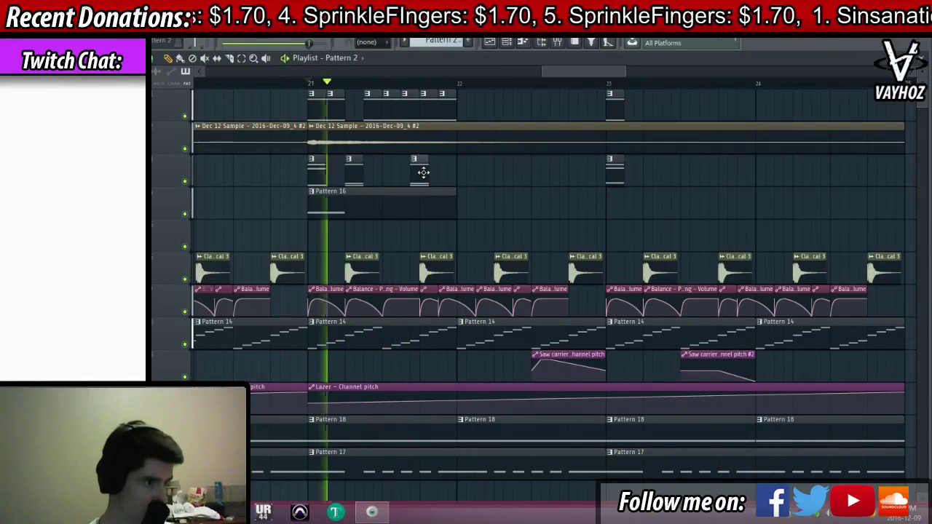
pyautogui.rightClick(422, 109)
pyautogui.press('space')
pyautogui.press('space')
# Play the arrangement from bar 17 to review the extended section
pyautogui.scroll(-4, 513, 89)
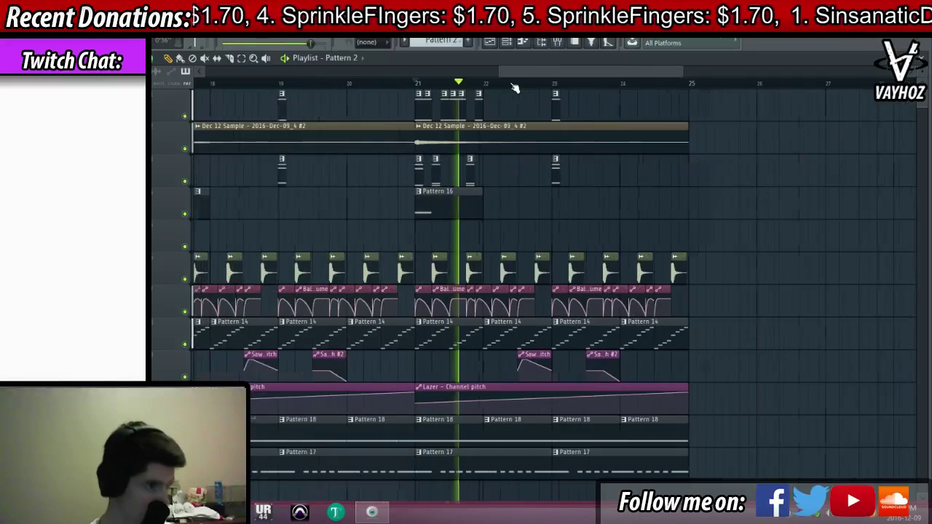
pyautogui.press('space')
pyautogui.click(319, 86)
pyautogui.press('space')
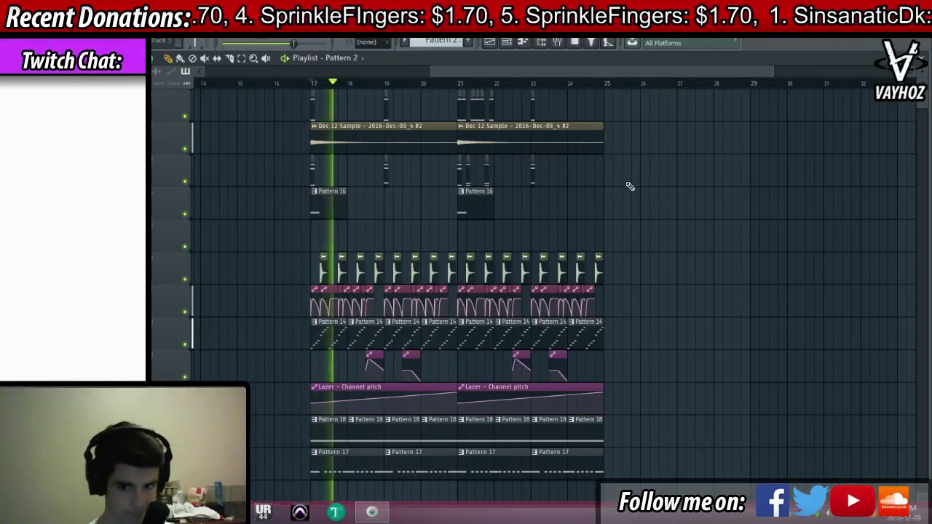
pyautogui.press('space')
pyautogui.moveTo(629, 186); pyautogui.dragTo(580, 205)
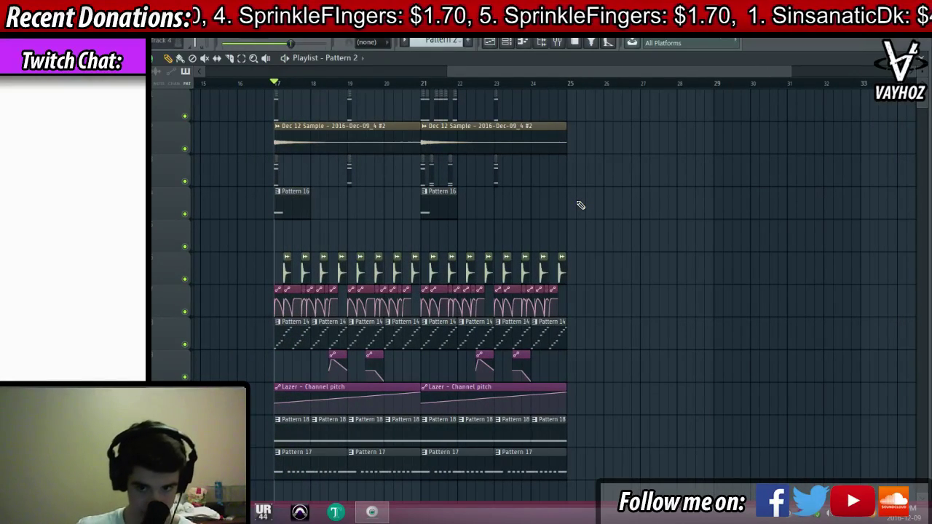
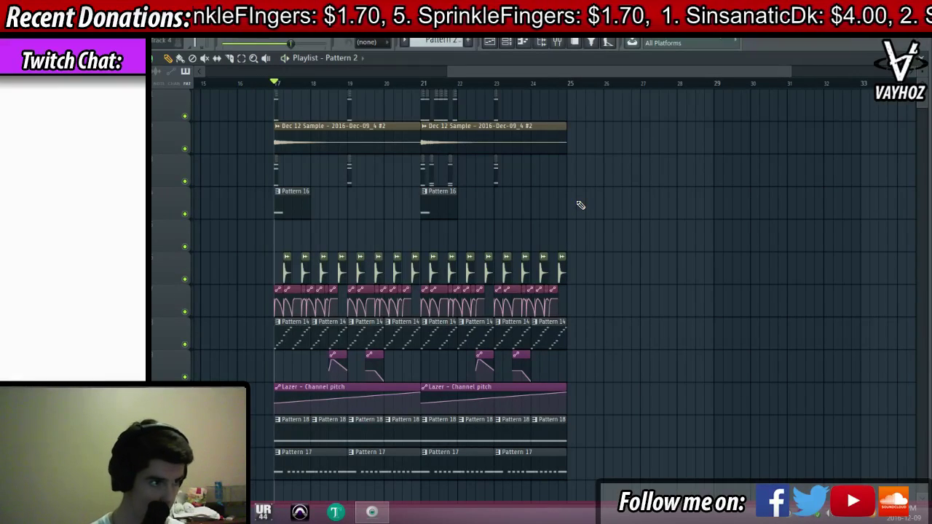
# Select bars 21 to 25 and create an automation clip for the Saw carrier's channel pitch
pyautogui.press('space')
pyautogui.scroll(3, 440, 85)
pyautogui.moveTo(405, 85); pyautogui.dragTo(682, 86)
pyautogui.press('F6')
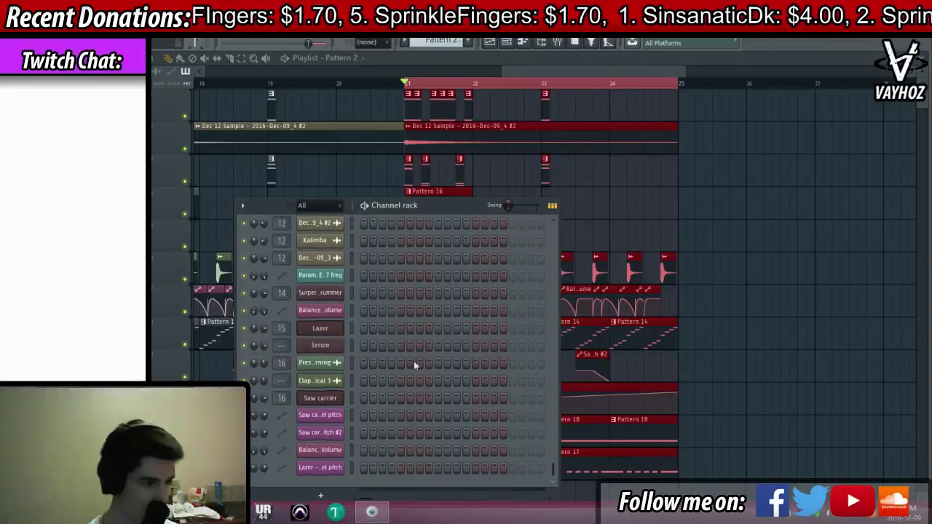
pyautogui.click(341, 401)
pyautogui.rightClick(667, 112)
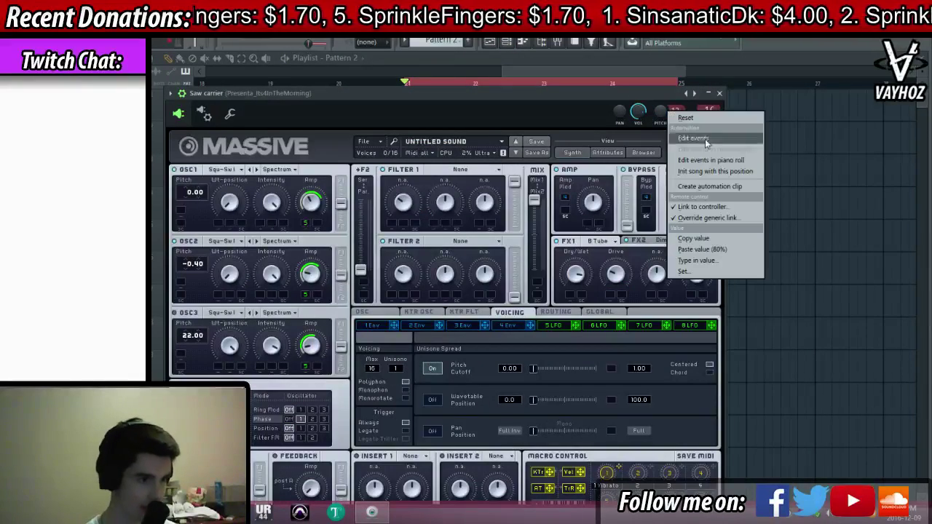
pyautogui.click(716, 186)
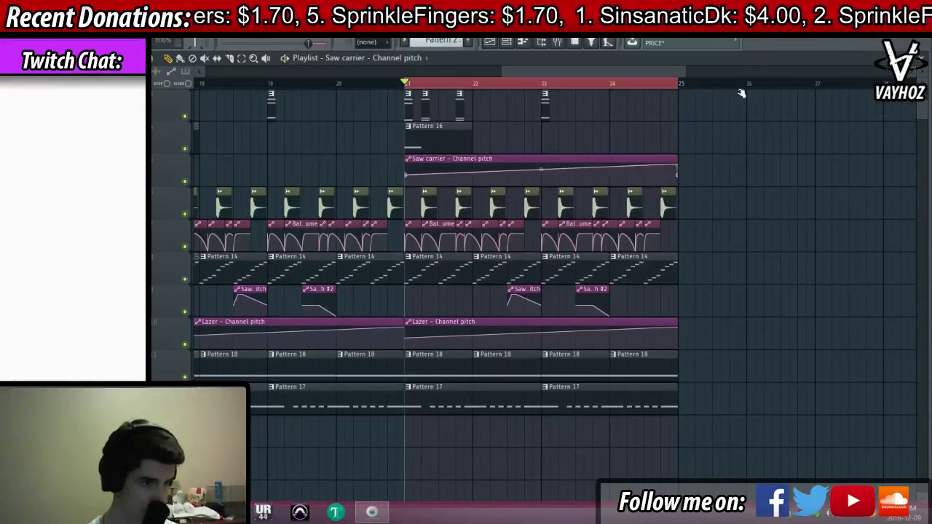
# Try the section without the second Lazer channel pitch clip, then undo the deletion
pyautogui.press('space')
pyautogui.rightClick(561, 331)
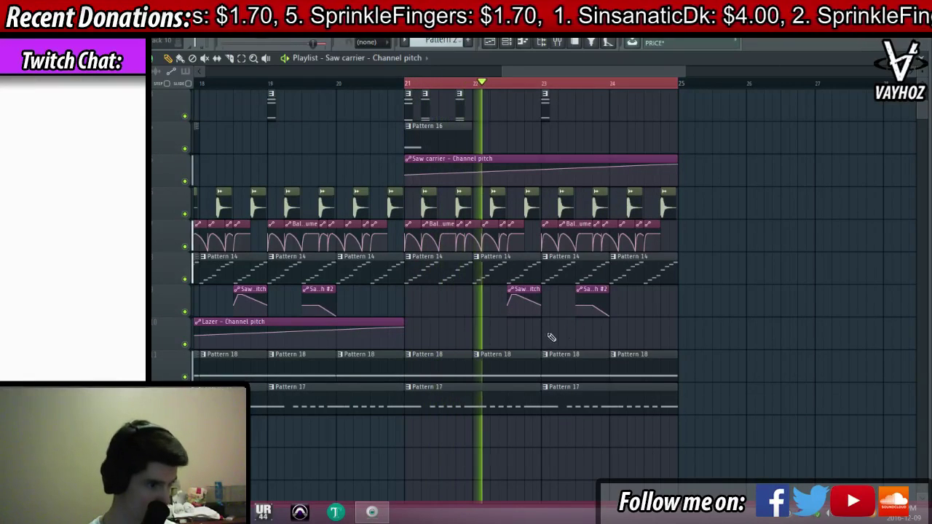
pyautogui.press('space')
pyautogui.hotkey('ctrl', 'z')
# Make the Pattern 17 clip at bar 21 unique and move all its notes together in the piano roll
pyautogui.click(410, 389)
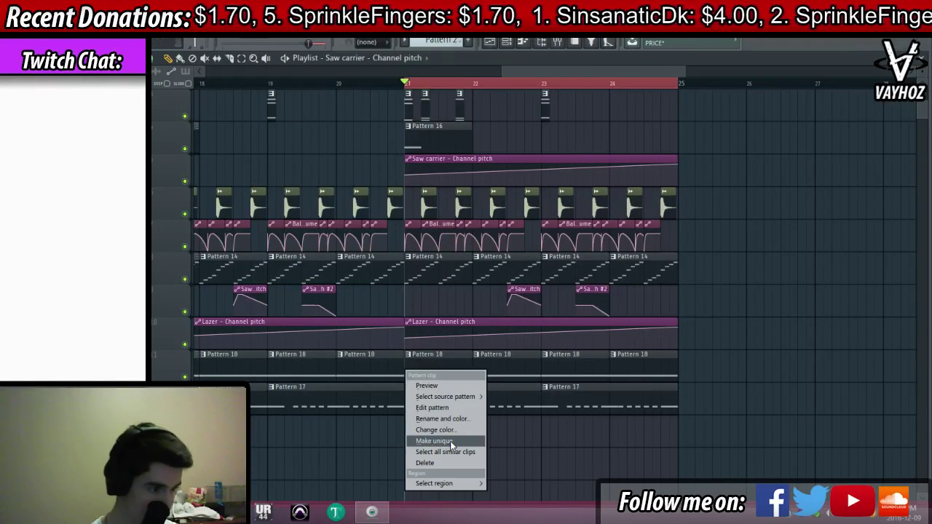
pyautogui.click(451, 441)
pyautogui.doubleClick(469, 408)
pyautogui.hotkey('ctrl', 'a')
pyautogui.scroll(1, 250, 150)
pyautogui.moveTo(250, 131); pyautogui.dragTo(189, 201)
pyautogui.press('Escape')
pyautogui.press('space')
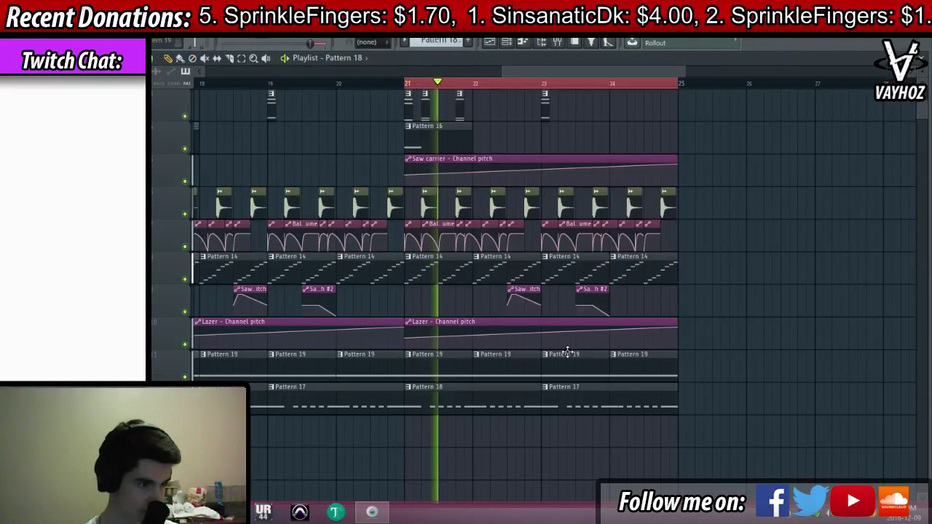
# Replace the Pattern 17 clip at bar 23 with Pattern 18 and play the section
pyautogui.rightClick(551, 396)
pyautogui.click(551, 396)
pyautogui.press('space')
pyautogui.press('space')
pyautogui.scroll(2, 549, 291)
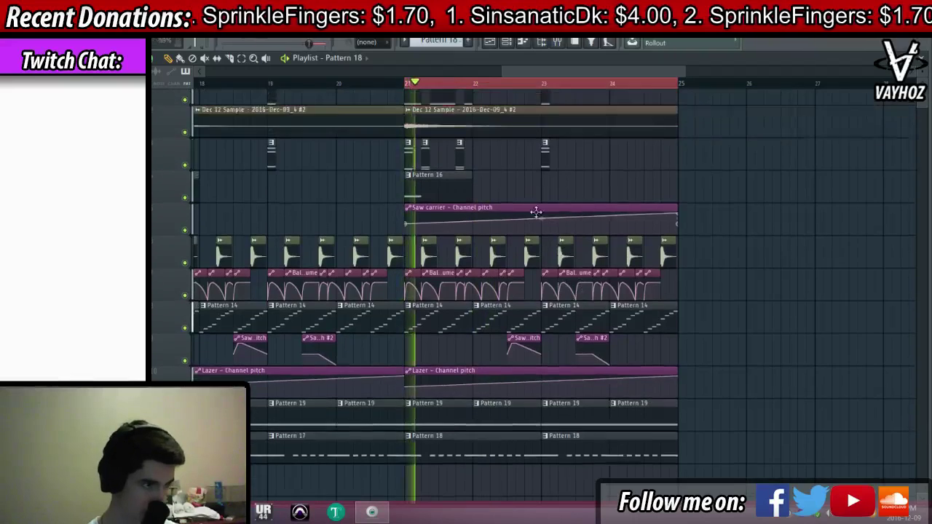
# Move the Pattern 2 clips from bar 21 onto the Pattern 1 track and repeat the sequence through to bar 25
pyautogui.moveTo(525, 105); pyautogui.dragTo(558, 117)
pyautogui.scroll(-6, 572, 85)
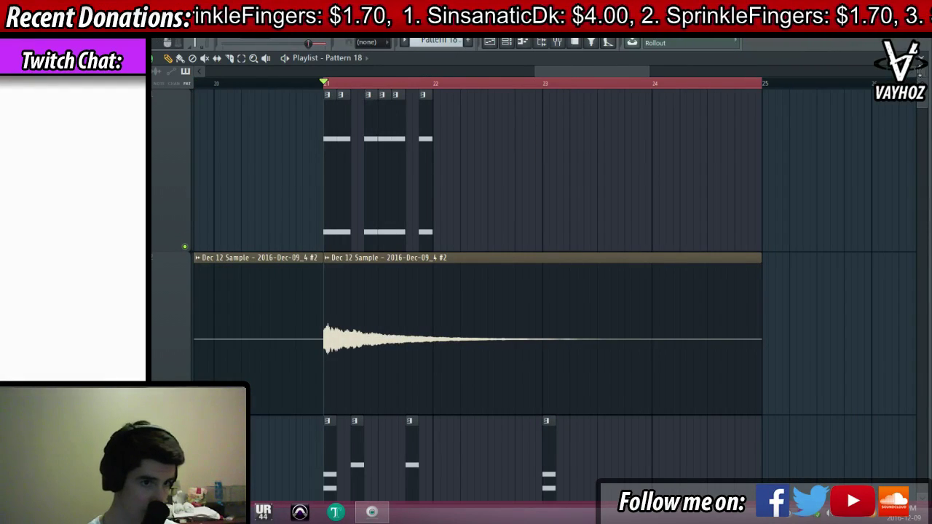
pyautogui.moveTo(921, 72); pyautogui.dragTo(921, 102)
pyautogui.moveTo(503, 91); pyautogui.dragTo(325, 142)
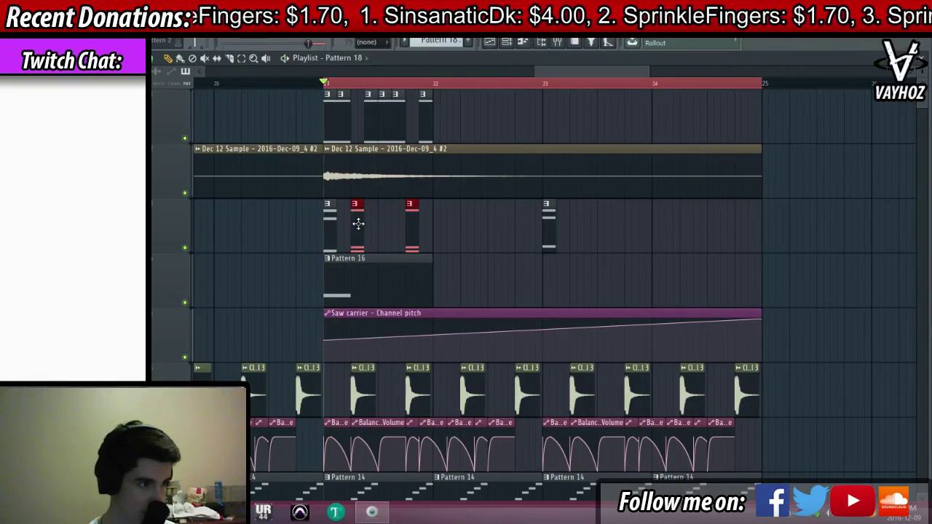
pyautogui.moveTo(466, 115)
pyautogui.mouseDown()
pyautogui.moveTo(322, 121)
pyautogui.moveTo(459, 109)
pyautogui.moveTo(439, 110)
pyautogui.mouseUp()
pyautogui.moveTo(569, 116)
pyautogui.mouseDown()
pyautogui.moveTo(288, 121)
pyautogui.moveTo(545, 119)
pyautogui.moveTo(536, 115)
pyautogui.mouseUp()
# Play from late in bar 22 and place a short Pattern 2 clip on the third track just before bar 23
pyautogui.click(537, 84)
pyautogui.scroll(3, 545, 94)
pyautogui.click(511, 119)
pyautogui.press('space')
pyautogui.press('space')
pyautogui.click(521, 84)
pyautogui.press('space')
pyautogui.press('space')
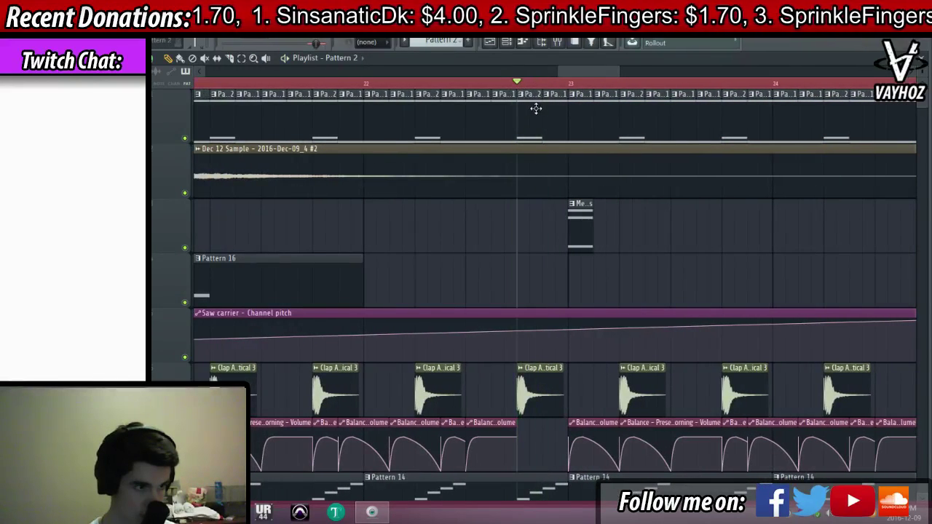
pyautogui.press('space')
pyautogui.click(530, 211)
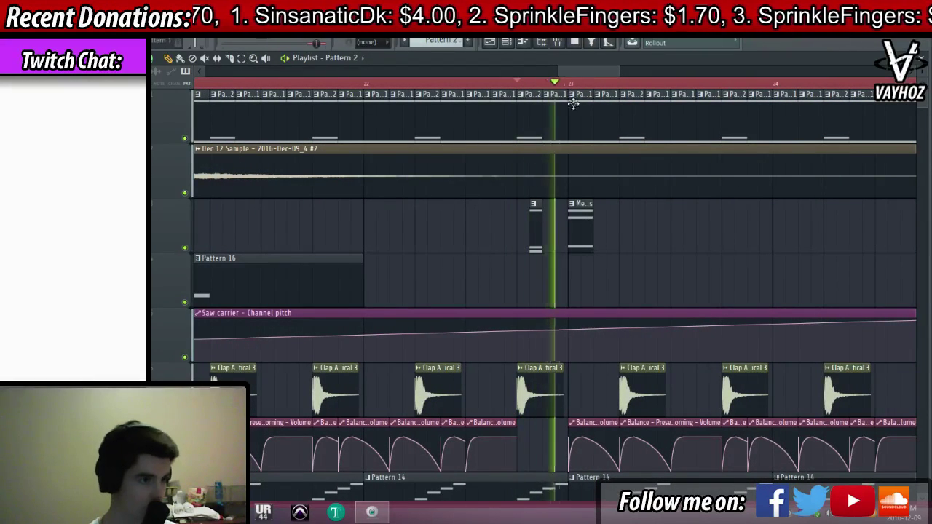
# Rearrange the first-track clips at the start of bar 23, replacing longer ones with short back-to-back pattern clips
pyautogui.scroll(-1, 593, 88)
pyautogui.press('space')
pyautogui.press('space')
pyautogui.rightClick(585, 131)
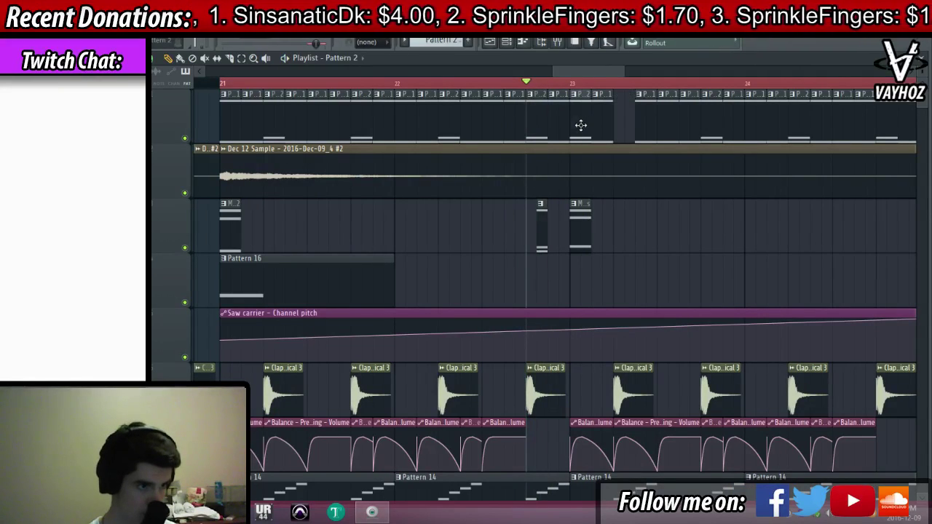
pyautogui.click(580, 125)
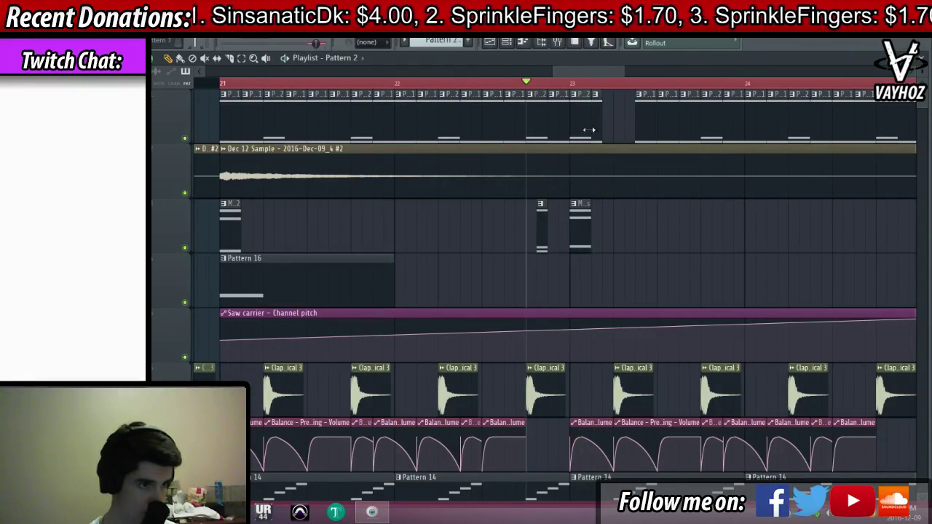
pyautogui.press('space')
pyautogui.click(597, 131)
pyautogui.click(609, 133)
pyautogui.click(619, 130)
pyautogui.press('space')
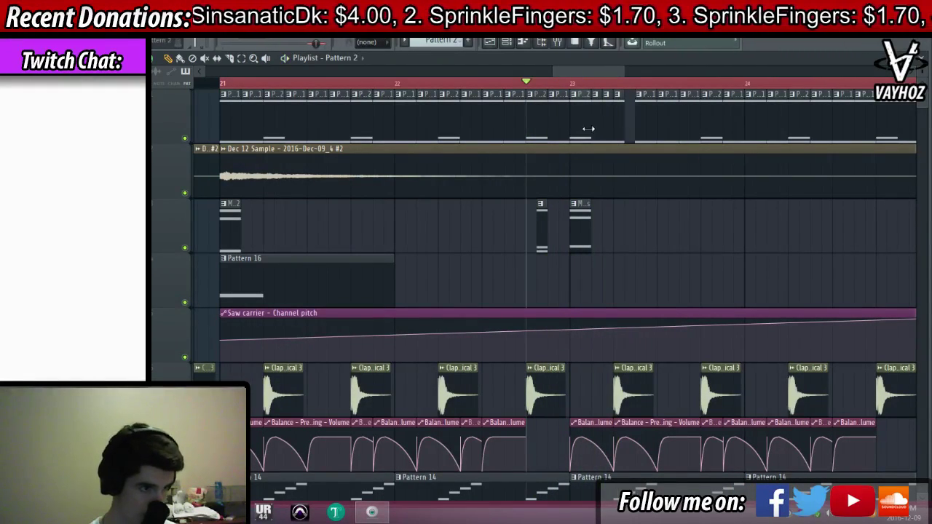
pyautogui.scroll(-3, 620, 87)
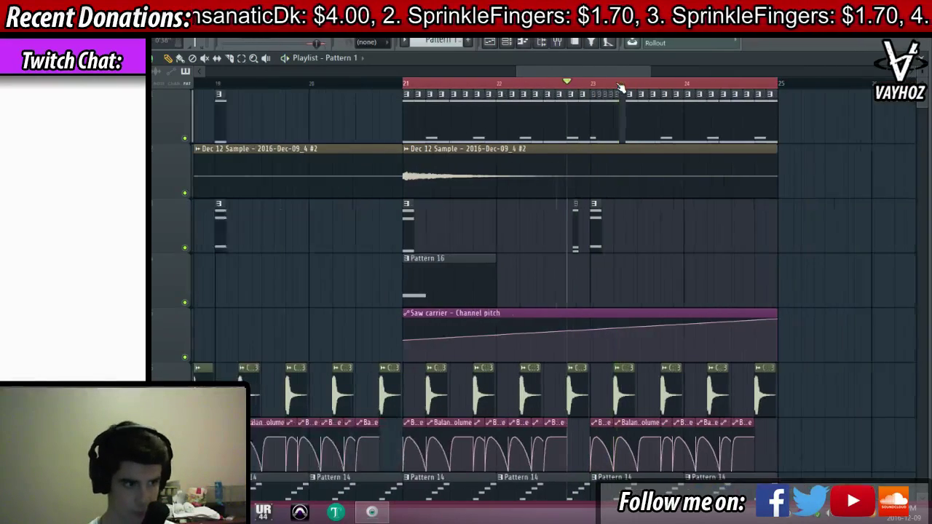
pyautogui.scroll(-3, 437, 91)
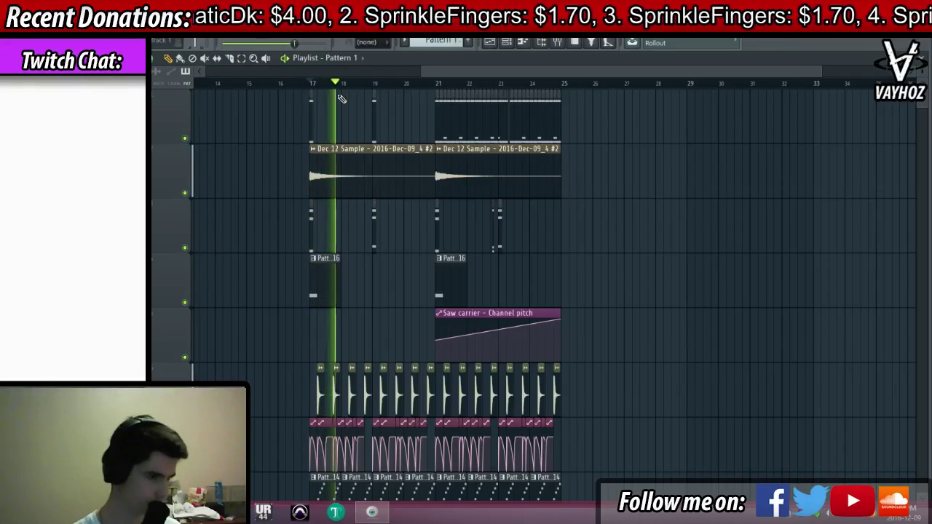
# Slightly lower the level of the Presenta_Its4InTheMorning vocal track in the mixer during playback
pyautogui.scroll(-5, 522, 250)
pyautogui.press('F9')
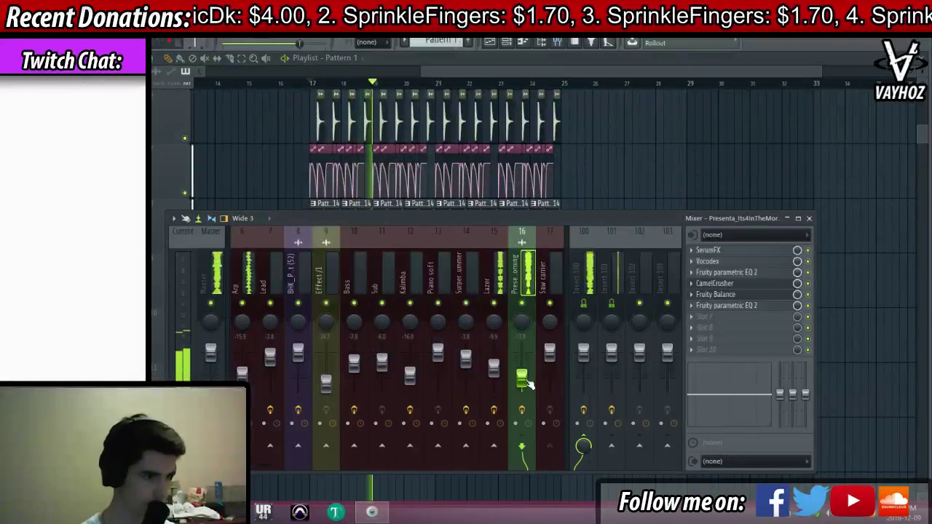
pyautogui.moveTo(522, 378); pyautogui.dragTo(522, 381)
pyautogui.press('F9')
pyautogui.scroll(5, 536, 104)
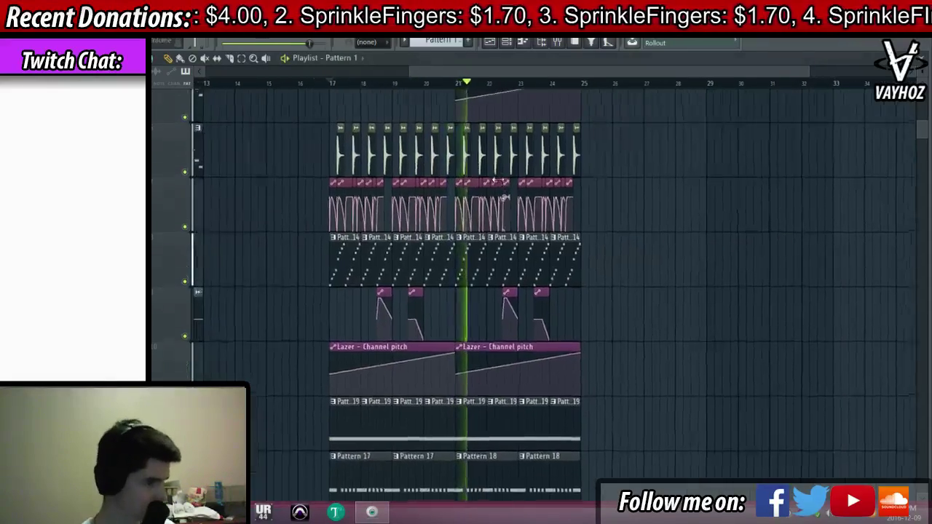
# Shorten the Pattern 16 clip at bar 21 to one beat and repeat it back to back through to bar 25
pyautogui.scroll(1, 536, 104)
pyautogui.scroll(3, 389, 209)
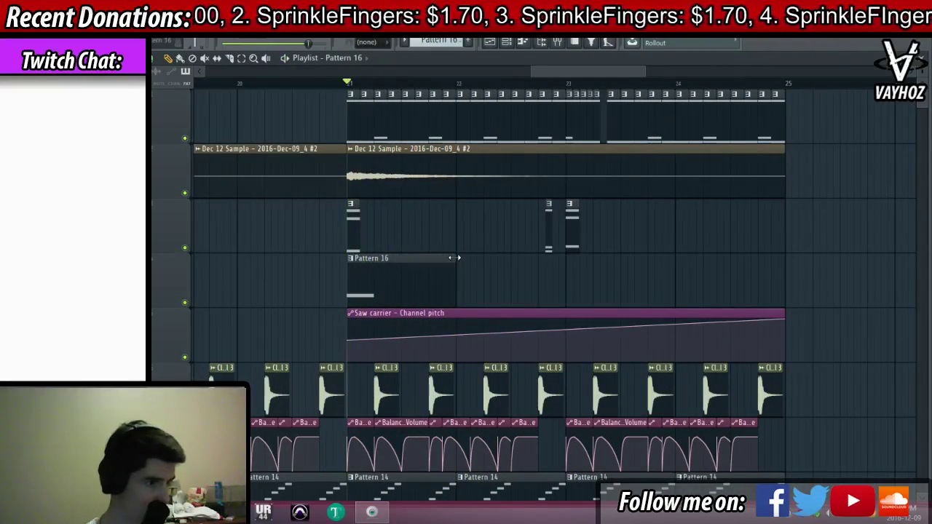
pyautogui.moveTo(455, 276); pyautogui.dragTo(373, 274)
pyautogui.click(381, 273)
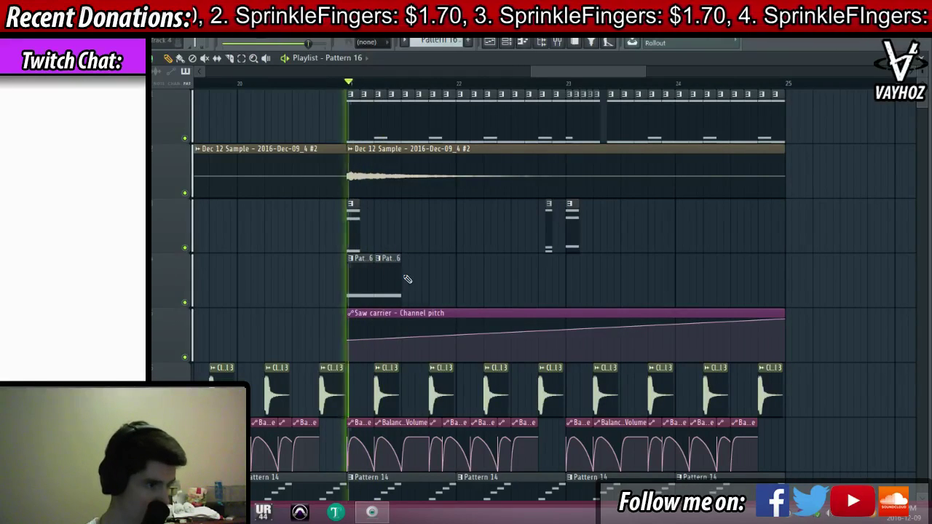
pyautogui.click(408, 279)
pyautogui.click(436, 274)
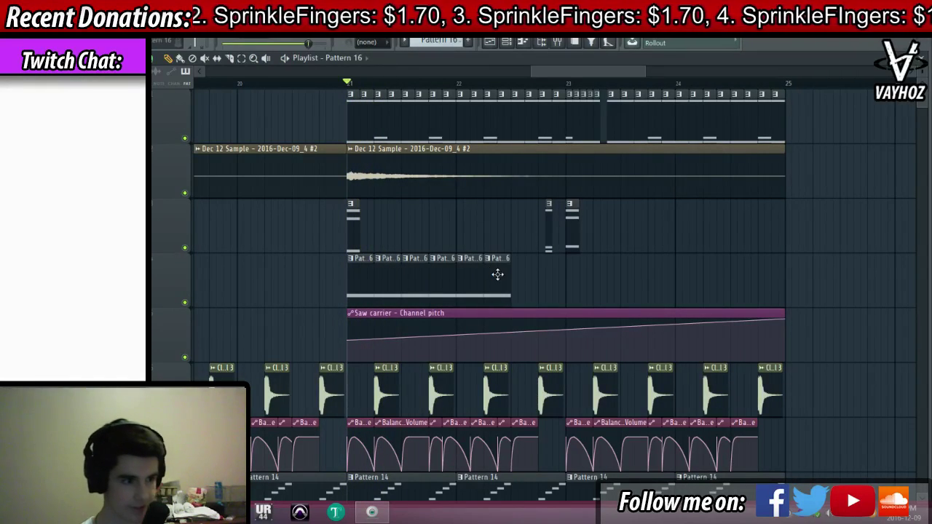
pyautogui.rightClick(588, 274)
pyautogui.moveTo(593, 281); pyautogui.dragTo(356, 279)
pyautogui.moveTo(367, 273)
pyautogui.mouseDown()
pyautogui.moveTo(593, 280)
pyautogui.moveTo(585, 283)
pyautogui.mouseUp()
# Open the Serum synth used in Pattern 16, route it to mixer track 18 and set its pitch range to 12
pyautogui.press('F6')
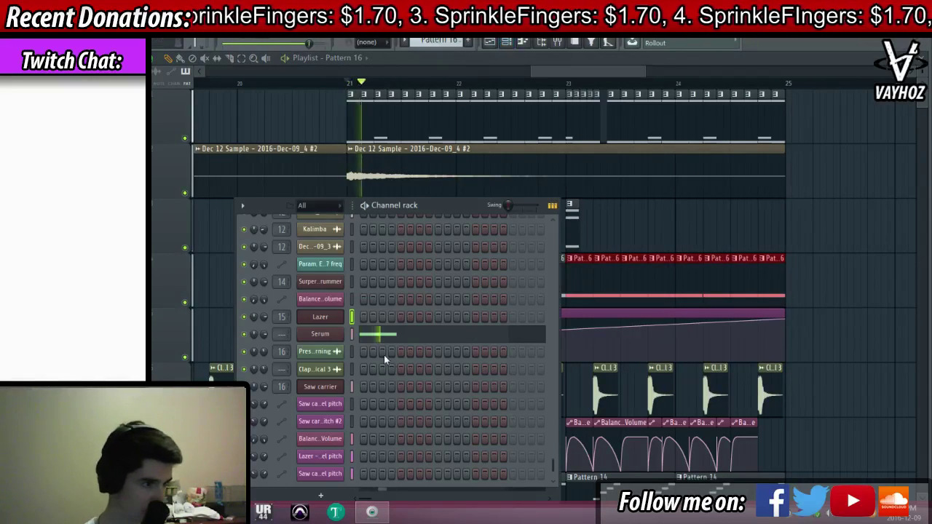
pyautogui.press('space')
pyautogui.click(321, 334)
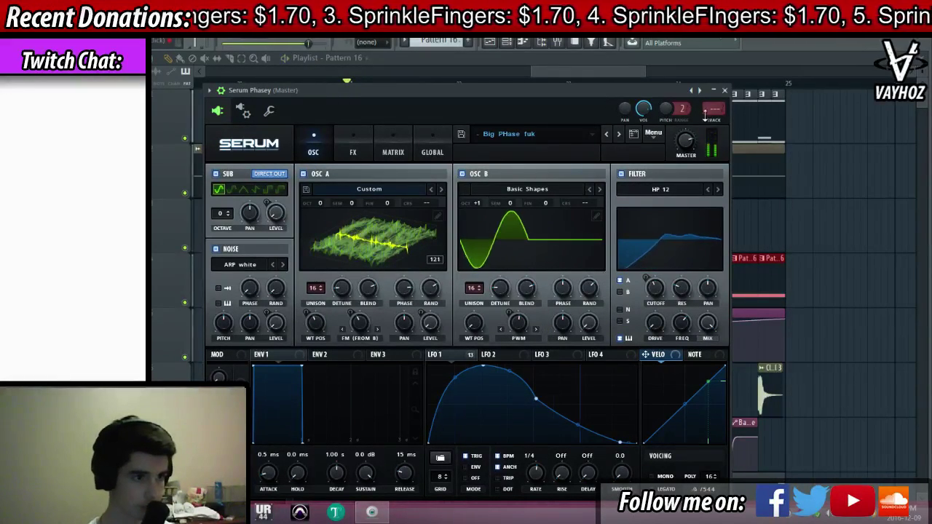
pyautogui.hotkey('ctrl', 'l')
pyautogui.moveTo(688, 109); pyautogui.dragTo(688, 94)
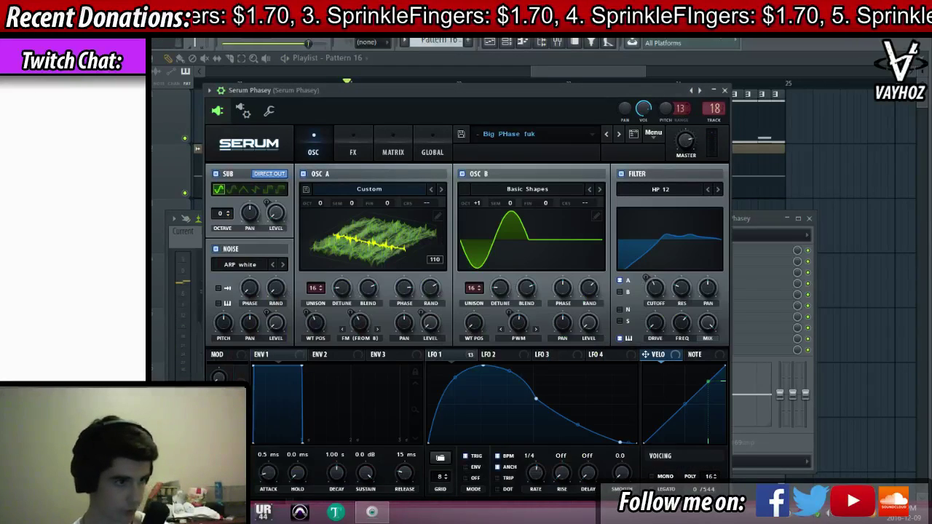
# Link the Serum Phasey channel's pitch to the last Saw carrier - Channel pitch automation clip
pyautogui.rightClick(666, 110)
pyautogui.rightClick(665, 111)
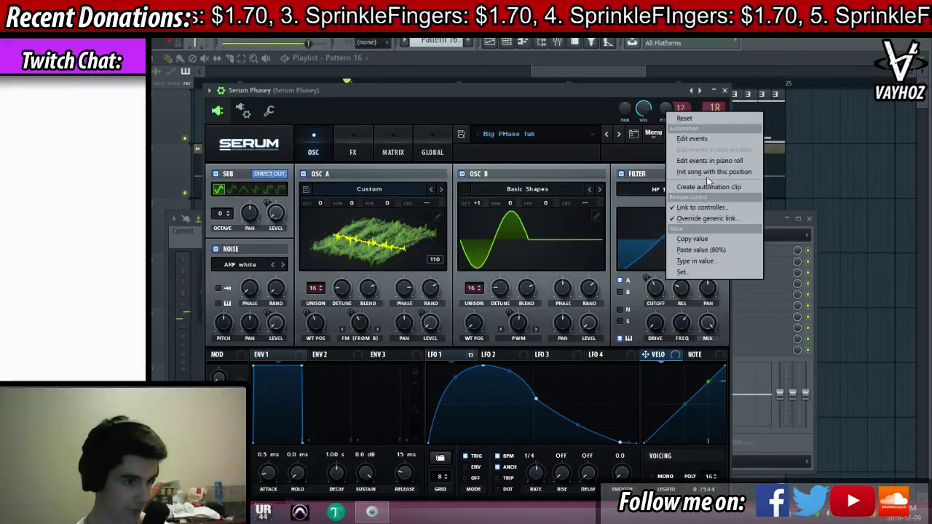
pyautogui.click(701, 173)
pyautogui.rightClick(665, 109)
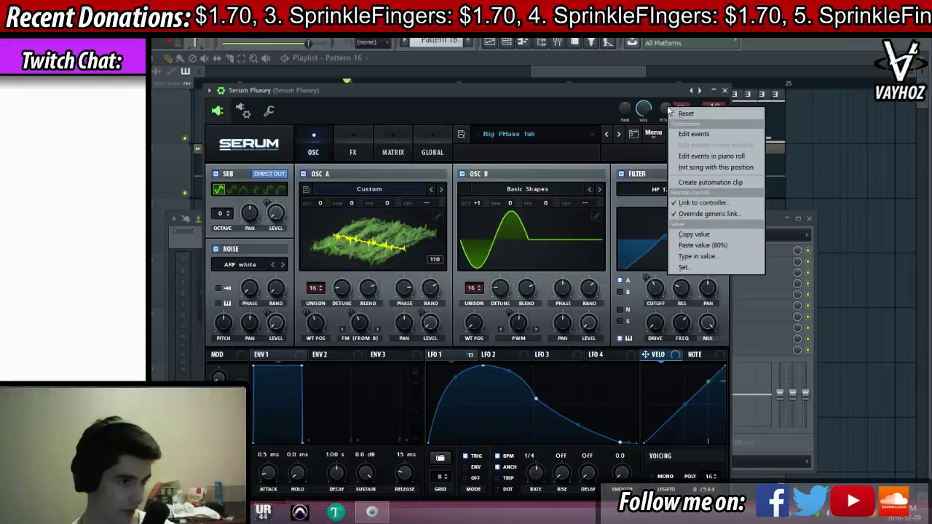
pyautogui.click(703, 203)
pyautogui.click(455, 243)
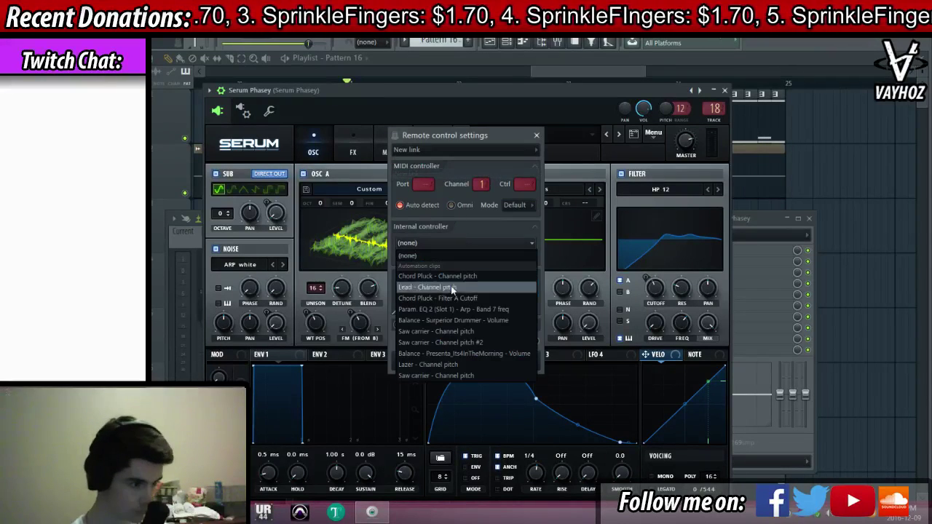
pyautogui.click(477, 375)
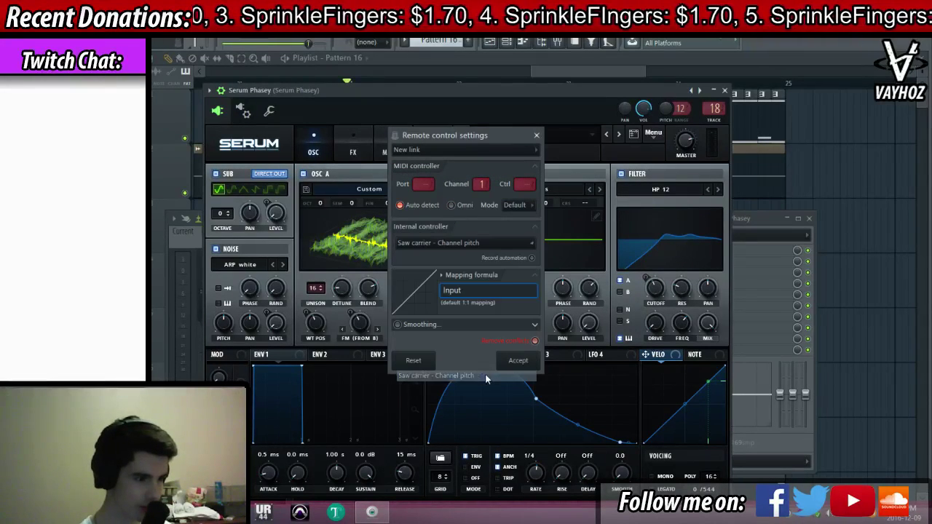
pyautogui.click(514, 362)
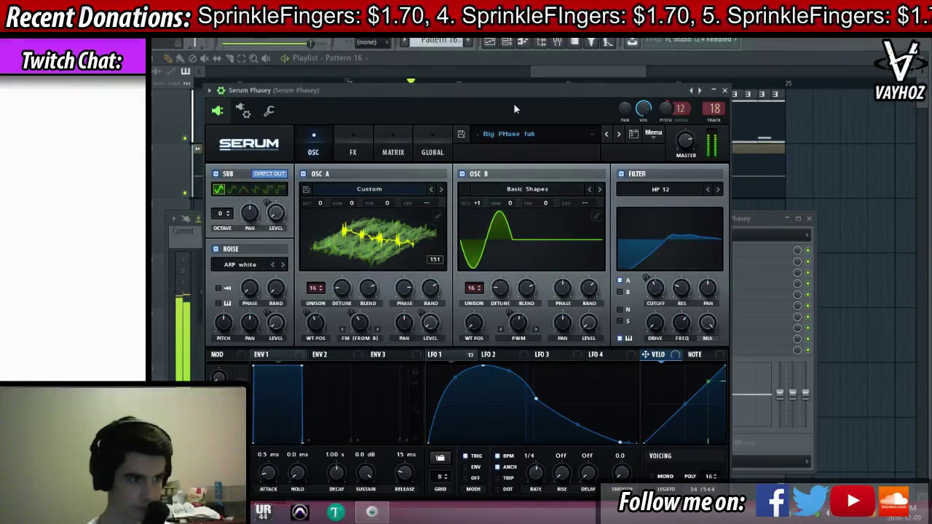
# Lower the Serum Phasey mixer track's level and play the section to check the balance
pyautogui.press('F8')
pyautogui.press('F8')
pyautogui.press('space')
pyautogui.press('F9')
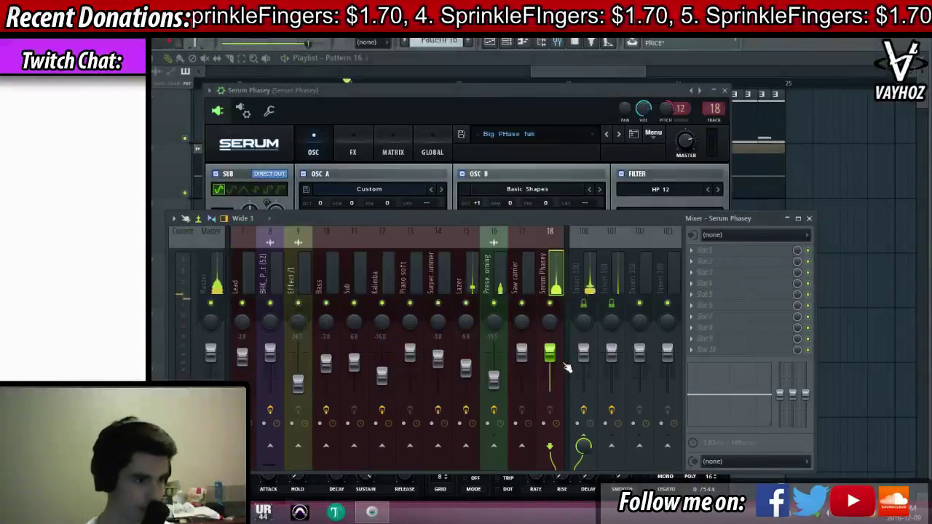
pyautogui.moveTo(550, 353); pyautogui.dragTo(549, 360)
pyautogui.press('space')
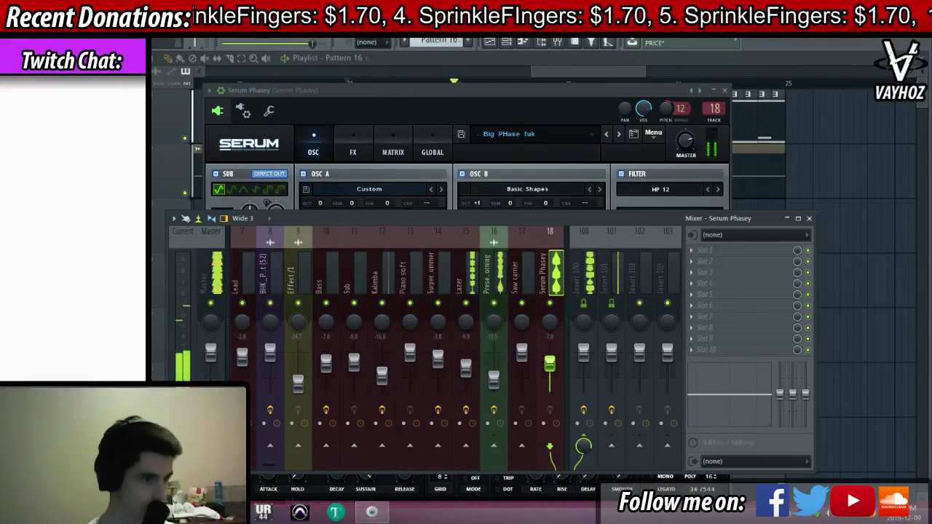
pyautogui.press('F5')
# Select all the drop clips between bars 17 and 25 and move them four bars earlier to start at bar 13
pyautogui.hscroll(2, 566, 125)
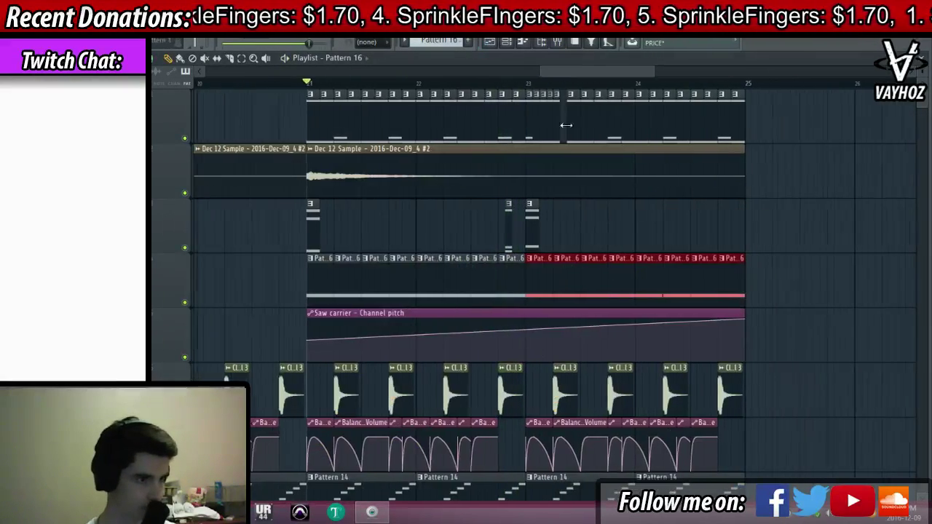
pyautogui.moveTo(566, 84); pyautogui.dragTo(580, 84)
pyautogui.hotkey('ctrl', 'd')
pyautogui.scroll(-5, 586, 88)
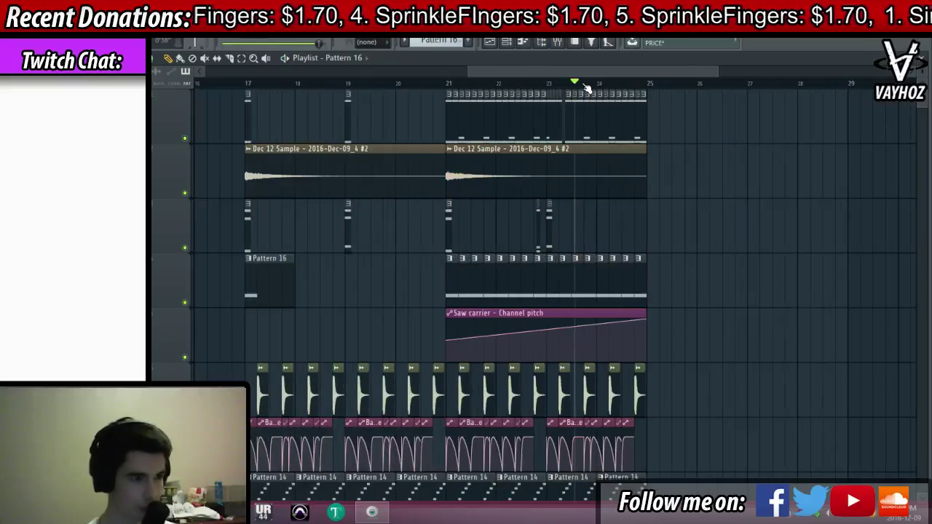
pyautogui.click(382, 84)
pyautogui.press('space')
pyautogui.moveTo(720, 101); pyautogui.dragTo(358, 518)
pyautogui.scroll(6, 424, 379)
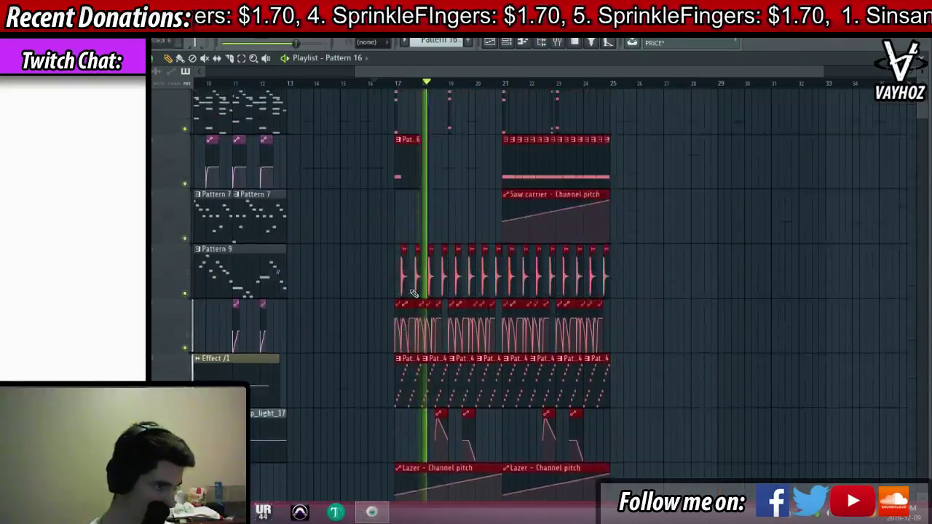
pyautogui.moveTo(409, 169); pyautogui.dragTo(301, 168)
# Play from bar 12 into the relocated drop and review the transition across all playlist tracks
pyautogui.click(275, 84)
pyautogui.press('space')
pyautogui.scroll(3, 320, 83)
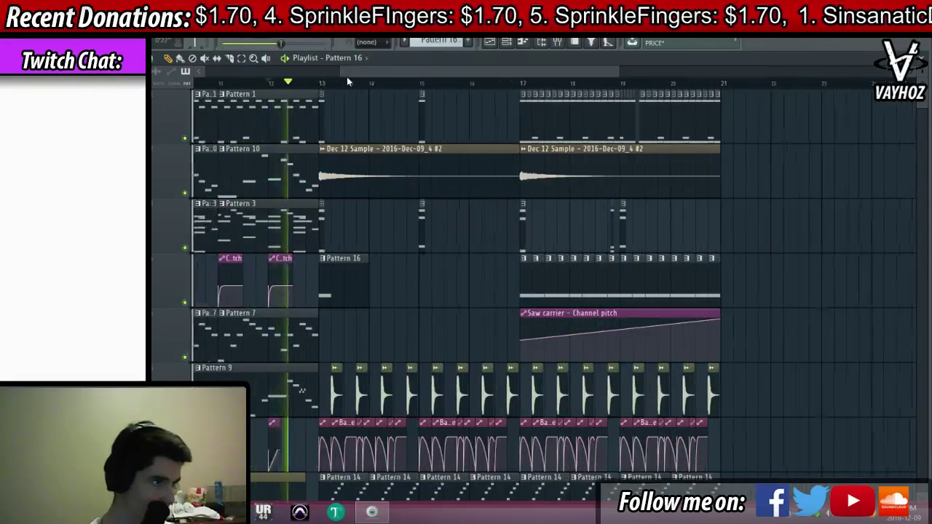
pyautogui.hscroll(-2, 393, 78)
pyautogui.scroll(-2, 404, 81)
pyautogui.scroll(-2, 422, 90)
pyautogui.scroll(5, 458, 91)
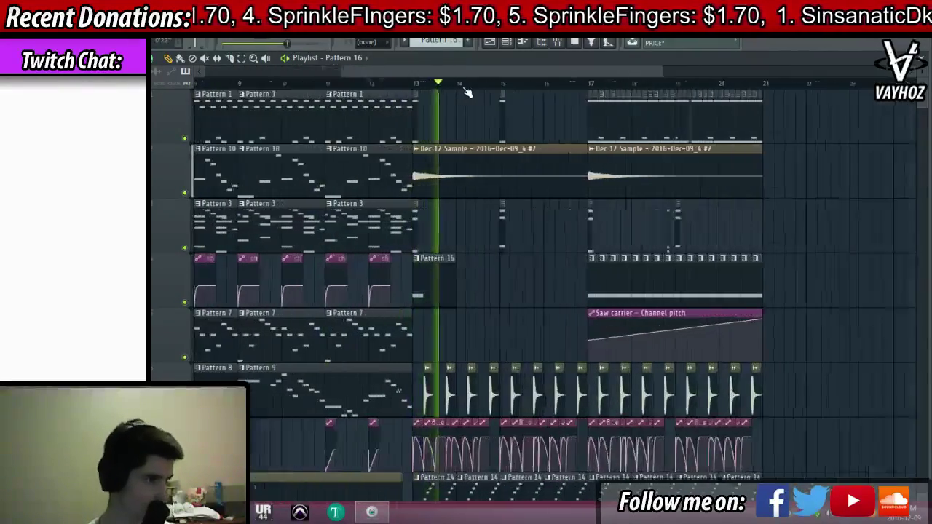
pyautogui.scroll(-6, 601, 279)
pyautogui.scroll(-1, 500, 318)
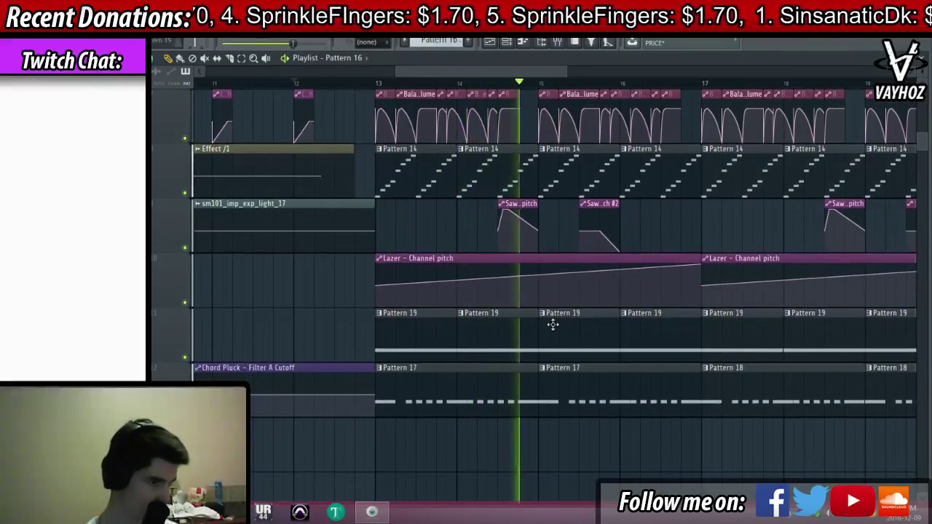
pyautogui.press('space')
# Select bars 13 to 17 as the playback loop and solo the Presenta_Its4InTheMorning vocal track
pyautogui.scroll(-1, 382, 86)
pyautogui.moveTo(382, 86); pyautogui.dragTo(655, 84)
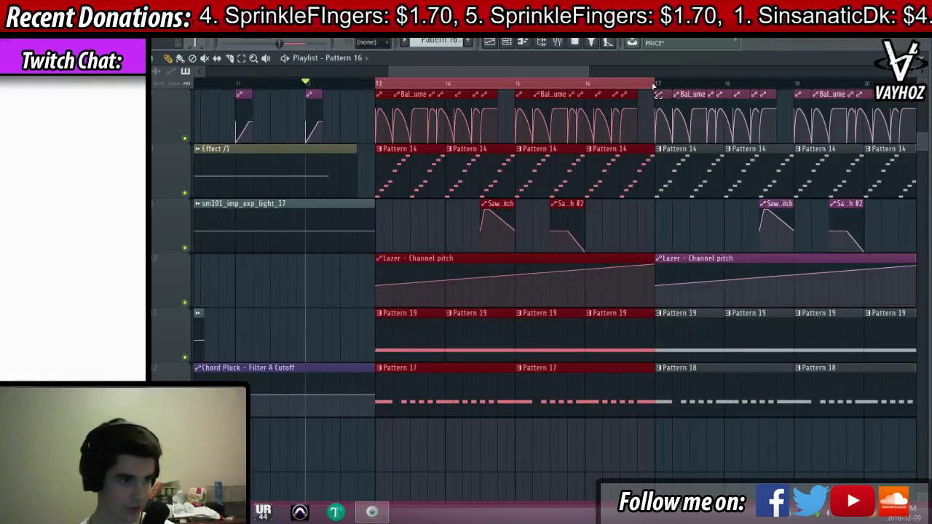
pyautogui.press('F9')
pyautogui.click(499, 304)
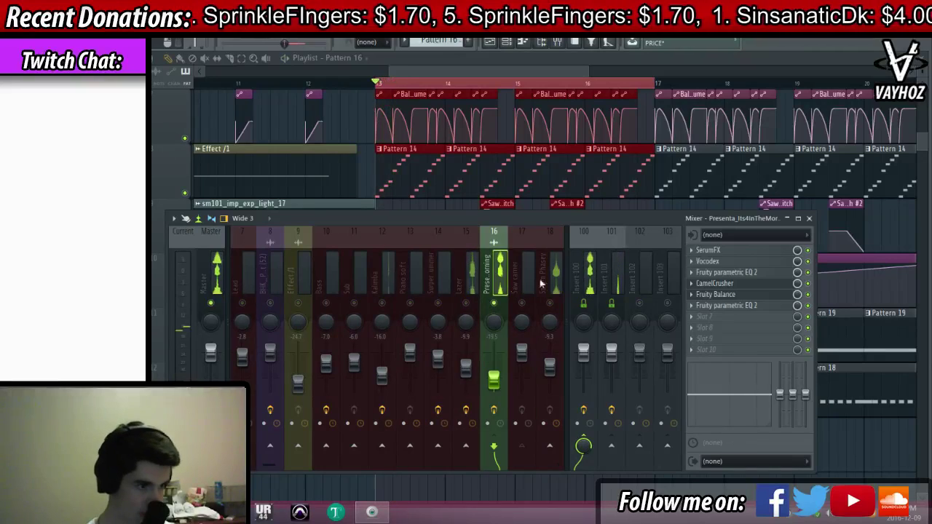
# Check the vocal track's existing EQs and add another Fruity parametric EQ 2 in slot 7
pyautogui.click(746, 307)
pyautogui.click(776, 273)
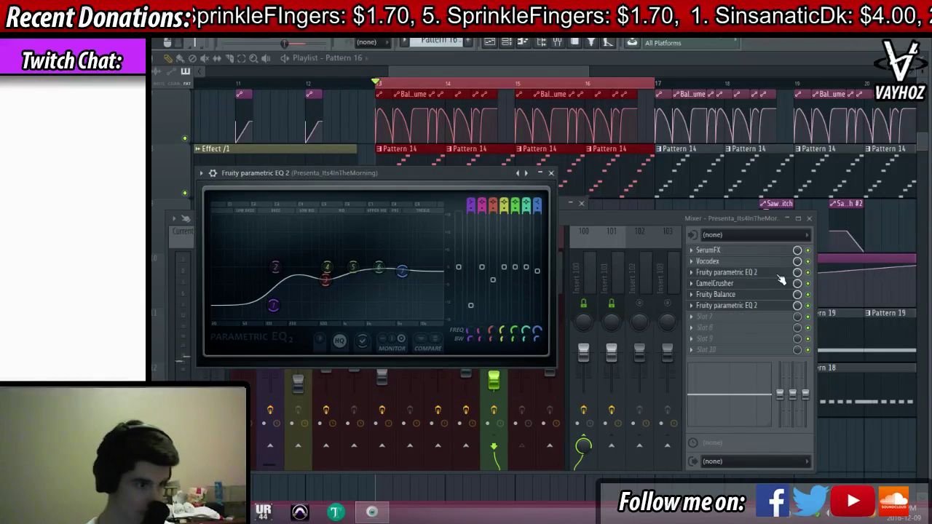
pyautogui.moveTo(755, 319); pyautogui.dragTo(752, 279)
pyautogui.scroll(-6, 752, 253)
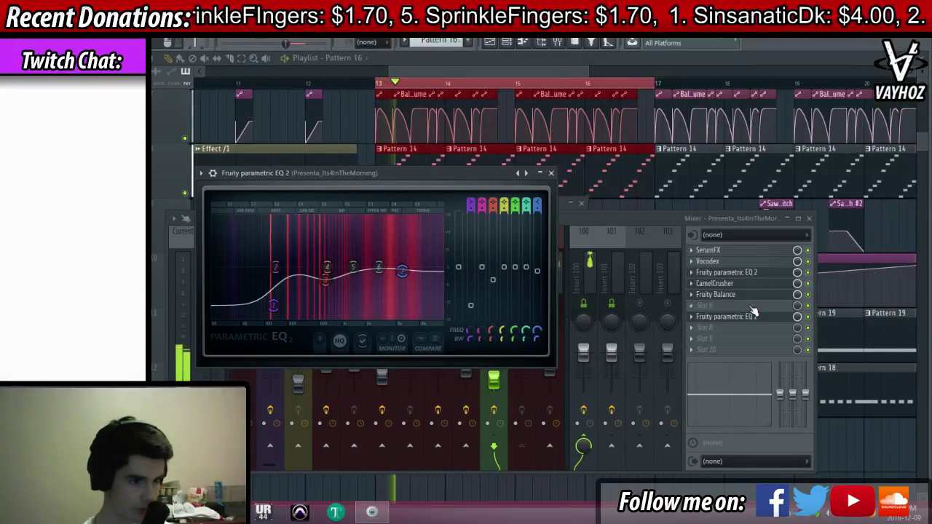
pyautogui.click(752, 319)
pyautogui.click(764, 244)
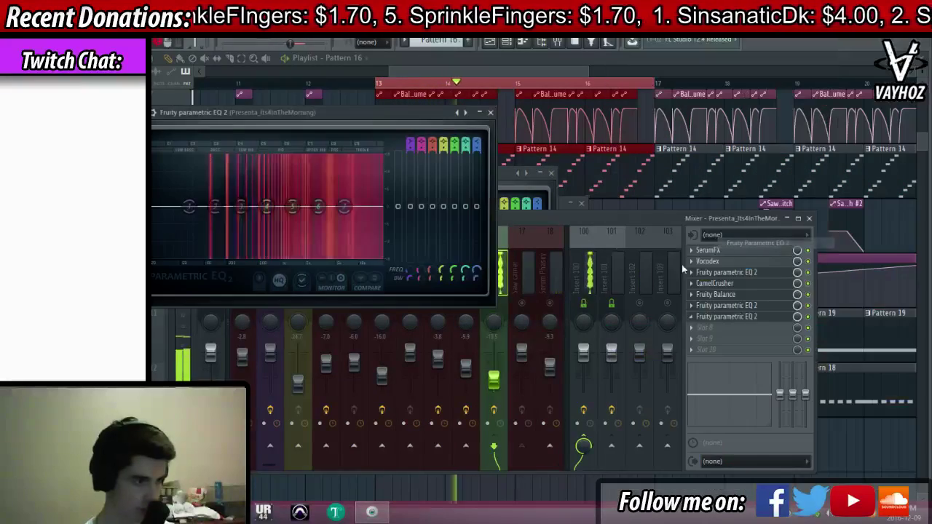
# Make band 7 of the new EQ a Steep 8 low-pass filter and move its cutoff to the upper end
pyautogui.rightClick(345, 207)
pyautogui.moveTo(360, 237)
pyautogui.click(392, 249)
pyautogui.rightClick(345, 207)
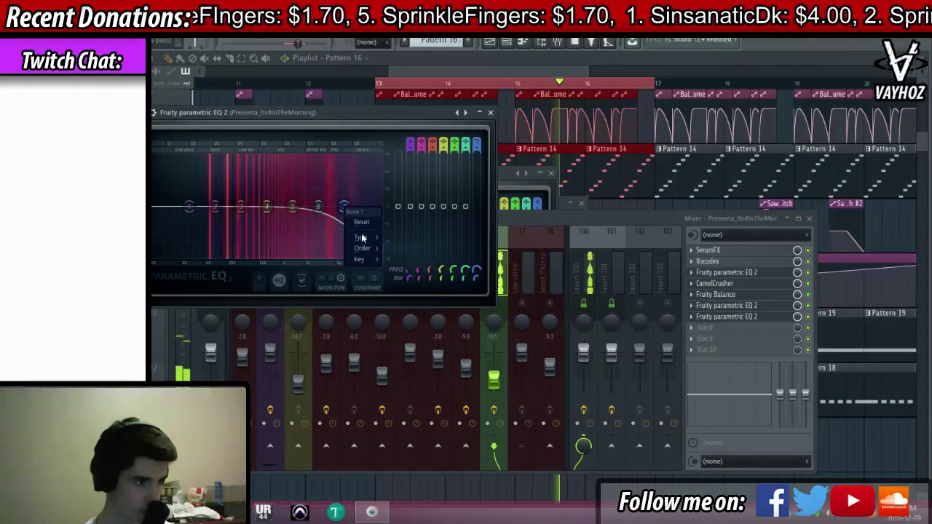
pyautogui.click(396, 249)
pyautogui.moveTo(346, 208); pyautogui.dragTo(353, 208)
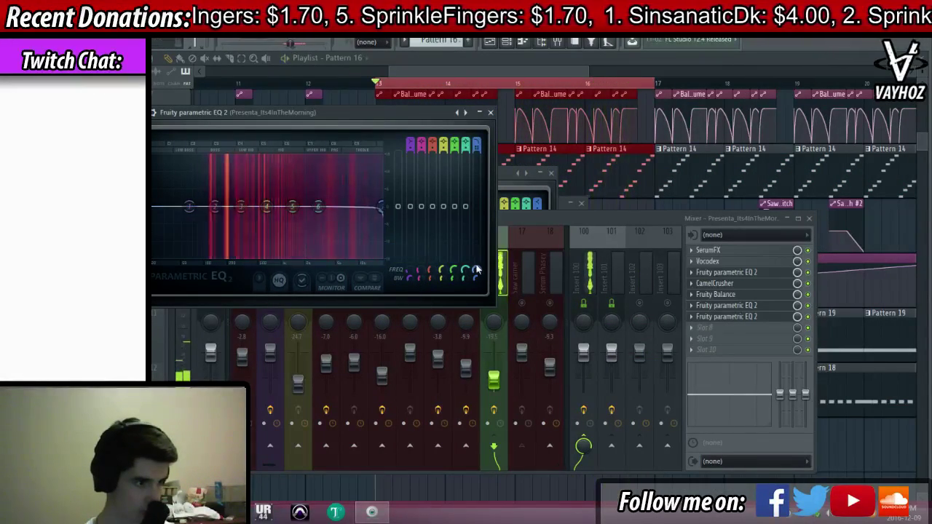
# Create an automation clip for band 7's frequency over bars 13 to 17 and shape it as a rising ramp
pyautogui.rightClick(475, 268)
pyautogui.click(520, 342)
pyautogui.moveTo(375, 431); pyautogui.dragTo(376, 451)
pyautogui.press('space')
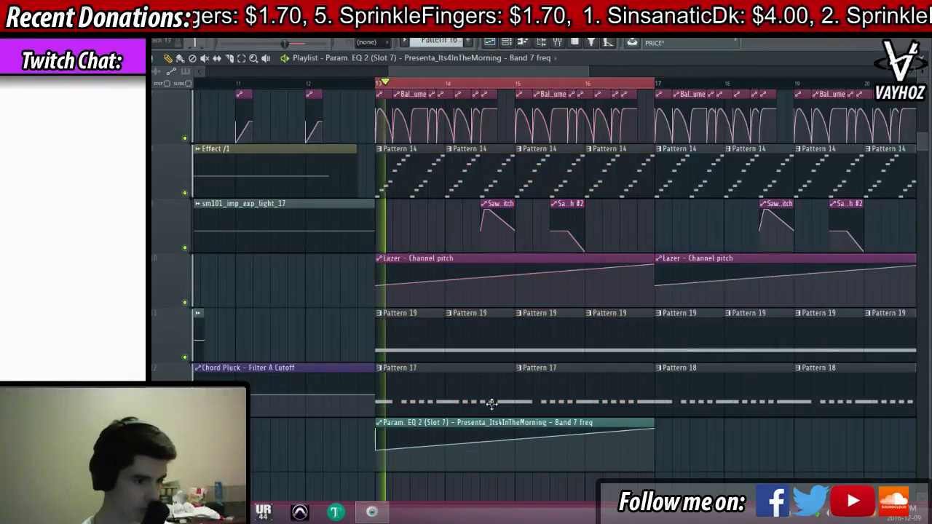
# Reopen the vocal's slot 7 EQ and play the loop to watch the automated low-pass sweep
pyautogui.press('space')
pyautogui.press('F9')
pyautogui.click(732, 307)
pyautogui.click(751, 318)
pyautogui.press('space')
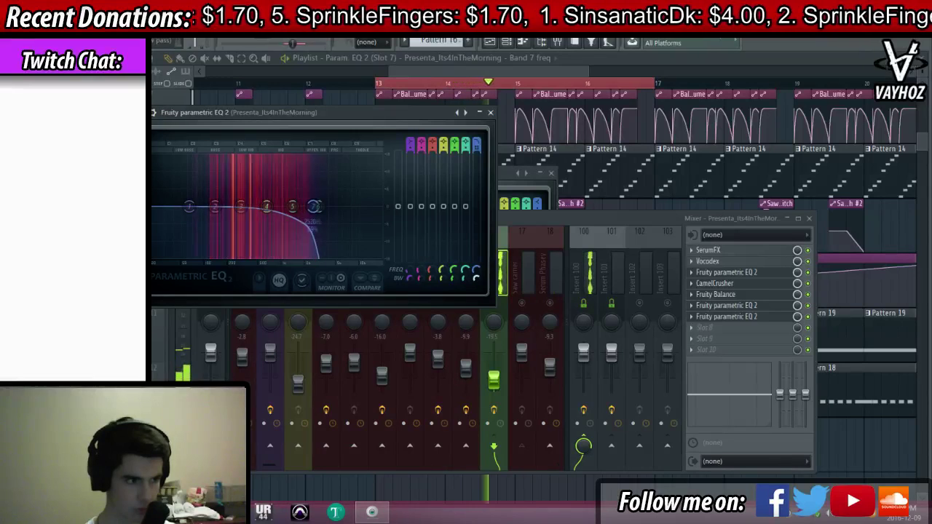
# Reset band 7's bandwidth in the slot 7 EQ, set its order to Steep 4 and play briefly
pyautogui.rightClick(477, 281)
pyautogui.click(494, 293)
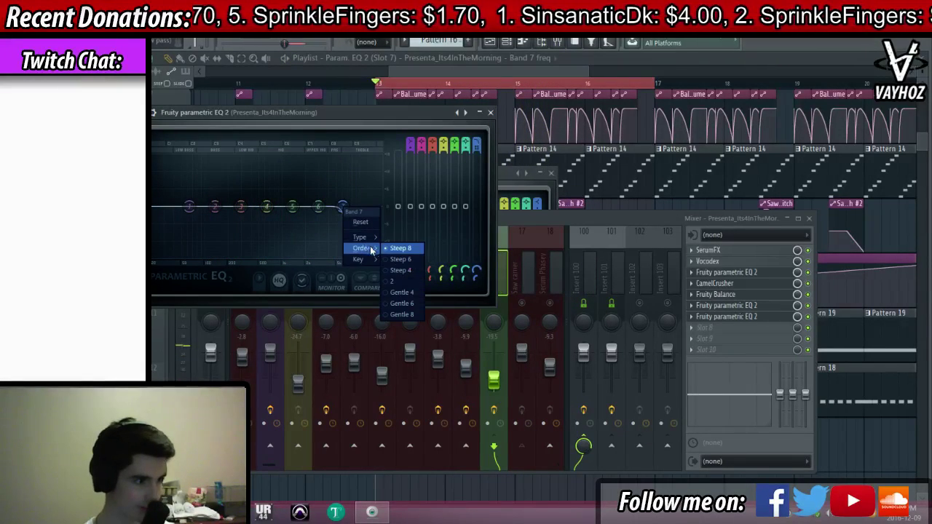
pyautogui.click(399, 271)
pyautogui.press('space')
pyautogui.press('space')
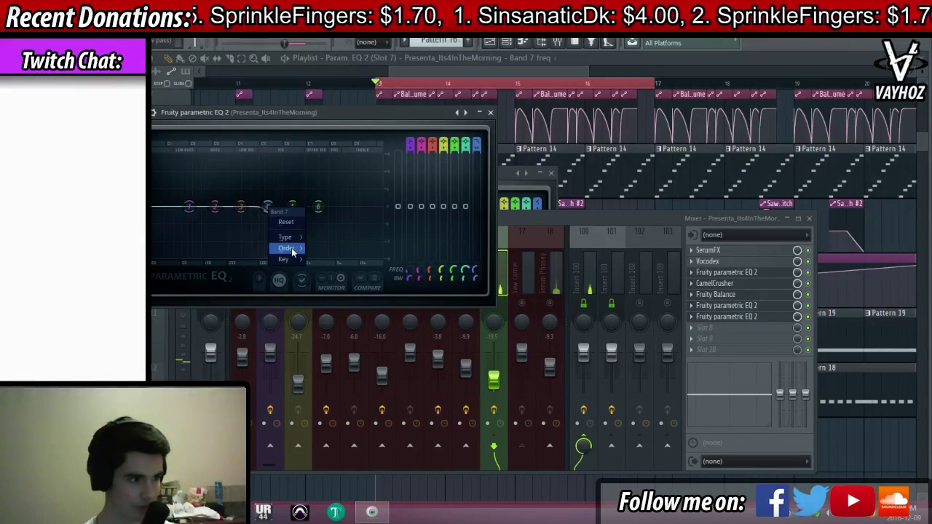
# Test a higher band 7 cutoff in the slot 7 EQ and open the slot 6 EQ during playback
pyautogui.moveTo(476, 270); pyautogui.dragTo(477, 255)
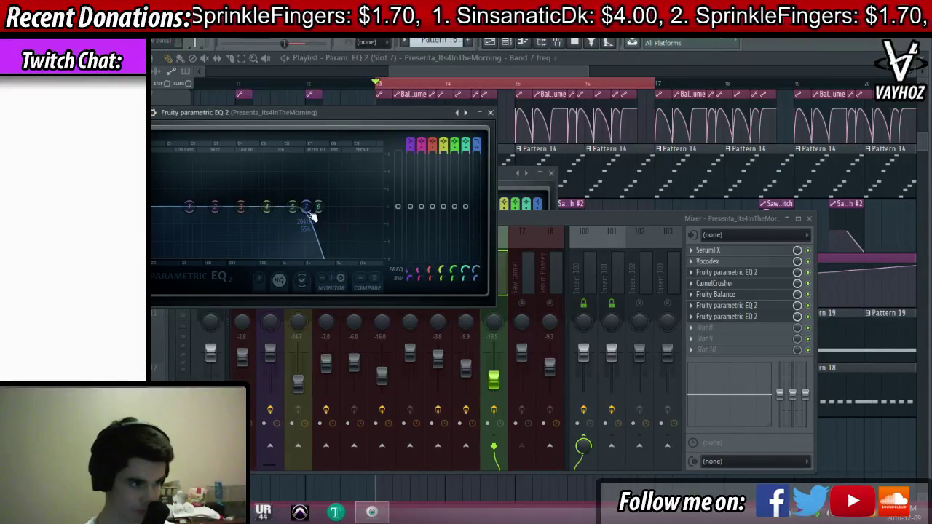
pyautogui.moveTo(317, 242)
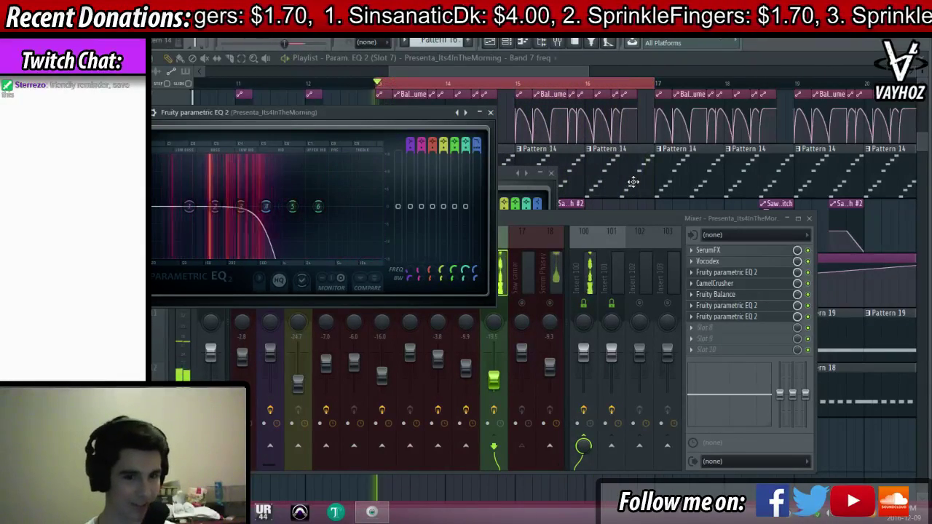
pyautogui.click(764, 307)
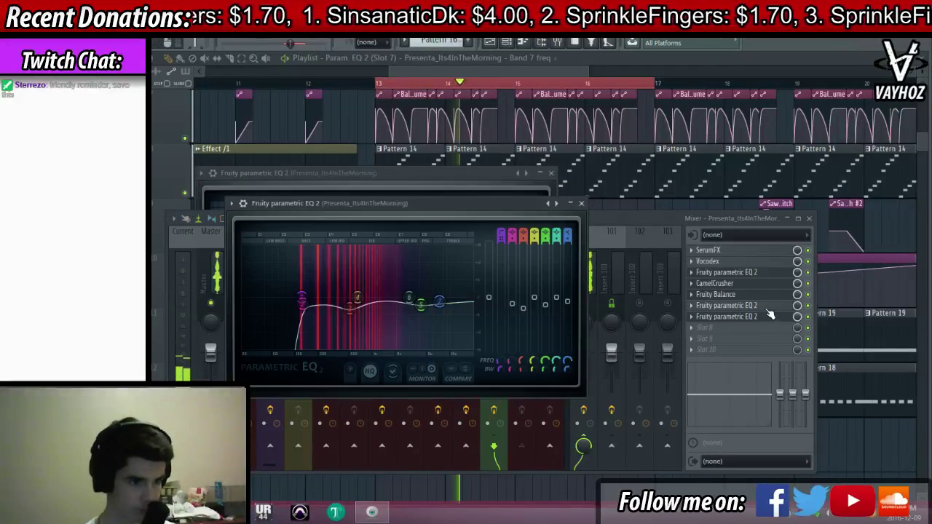
# Close the vocal's EQ windows, unsolo the vocal on mixer track 16 and return to the playlist
pyautogui.press('Escape')
pyautogui.press('Escape')
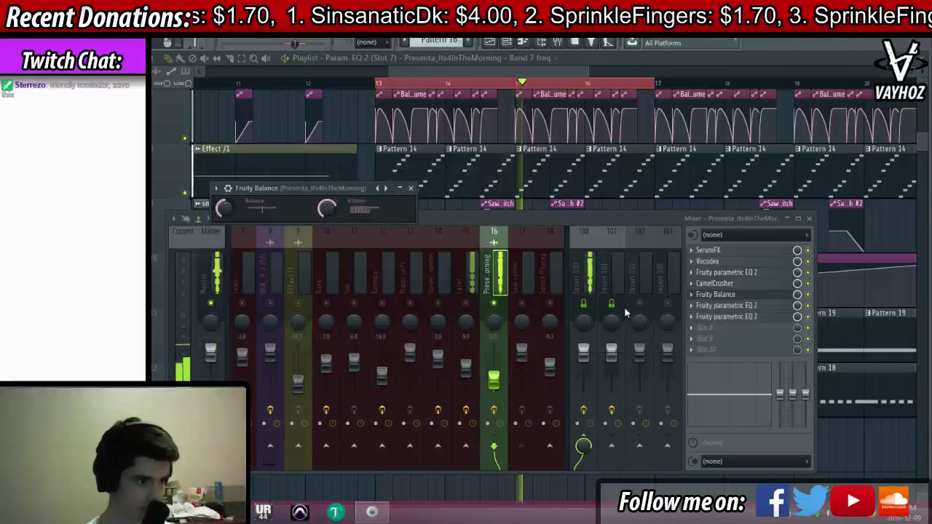
pyautogui.click(495, 312)
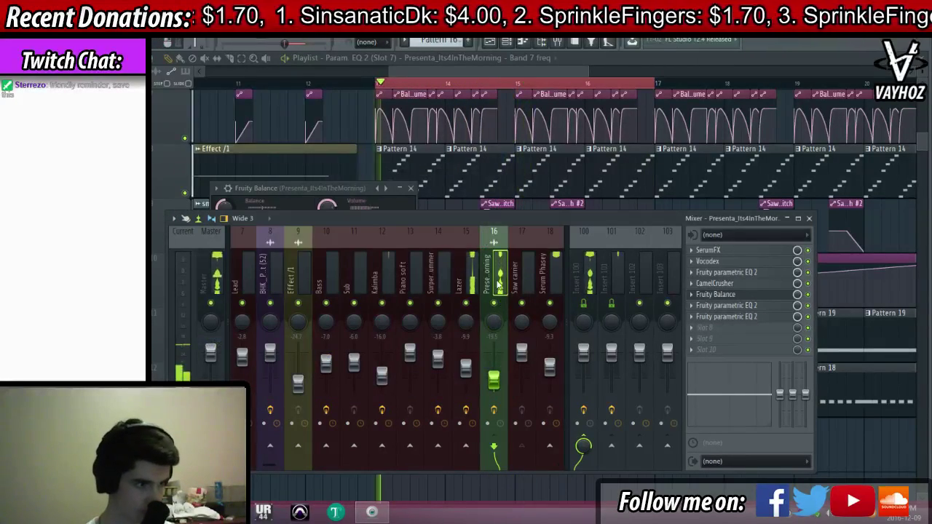
pyautogui.click(506, 174)
pyautogui.scroll(-3, 641, 89)
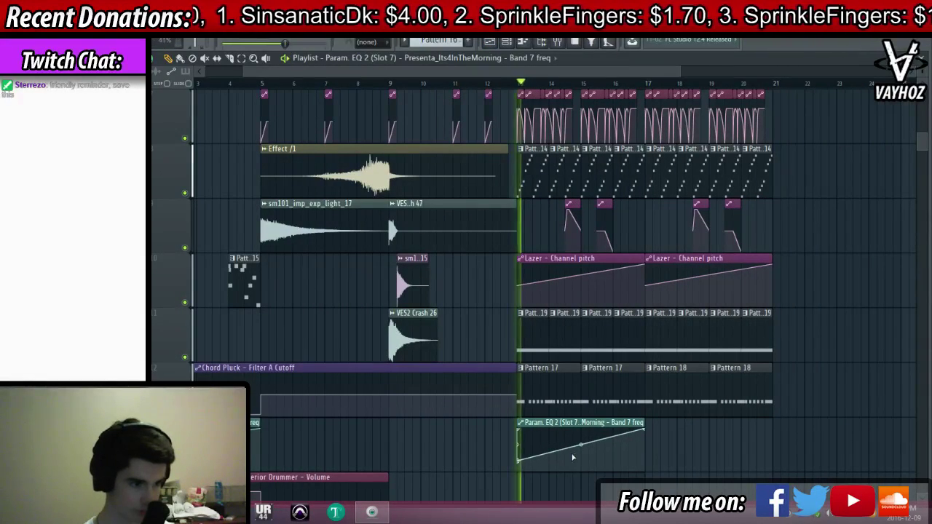
# Copy all of the Lazer notes in Pattern 17 into the Sub channel's piano roll
pyautogui.doubleClick(565, 409)
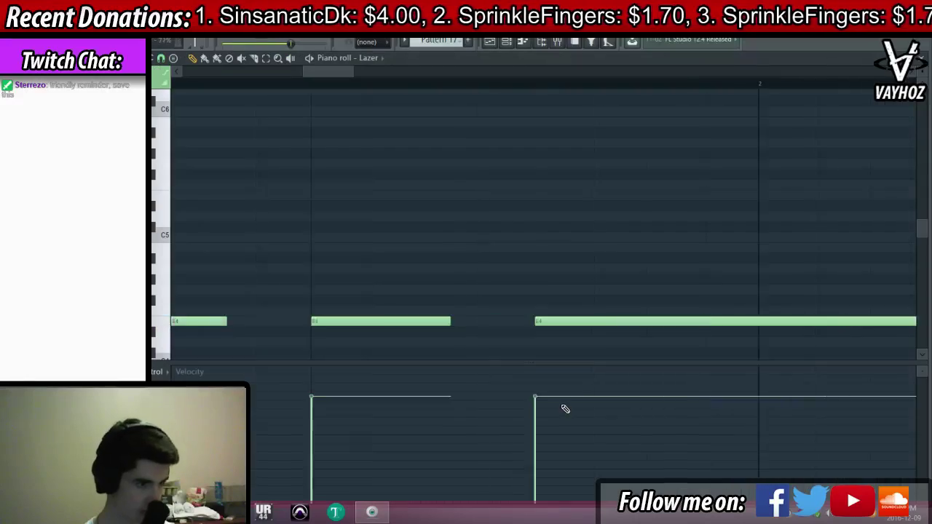
pyautogui.hotkey('ctrl', 'a')
pyautogui.press('Escape')
pyautogui.scroll(10, 426, 349)
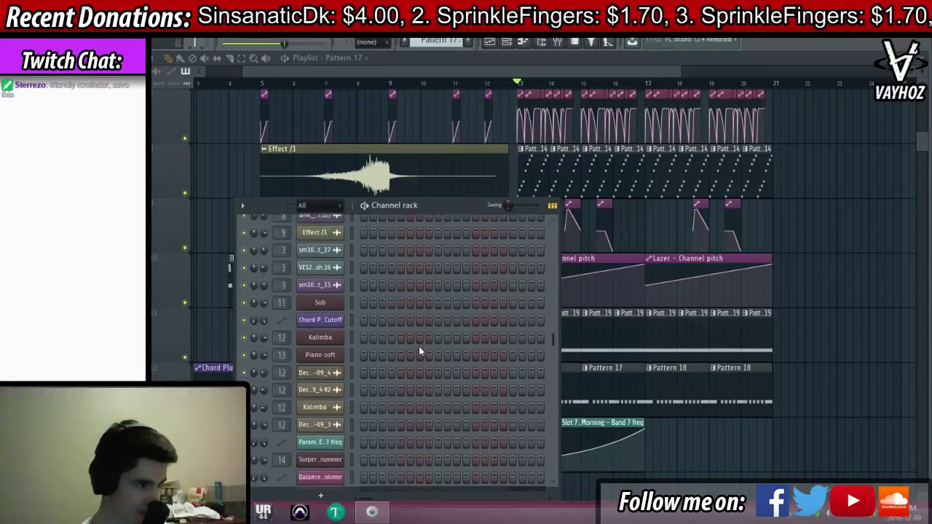
pyautogui.rightClick(344, 412)
pyautogui.click(400, 373)
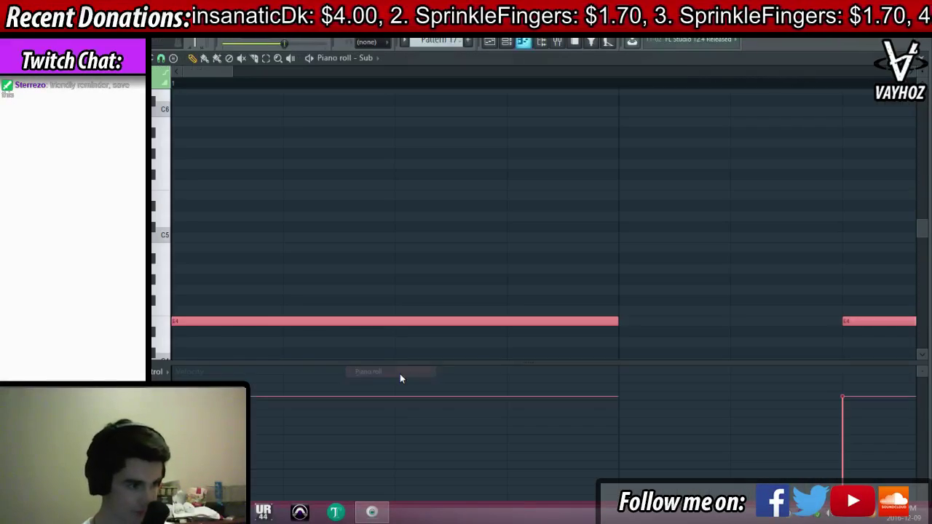
# Select all the Sub notes in Pattern 17, shift them slightly lower in pitch and play the arrangement
pyautogui.press('F9')
pyautogui.press('F6')
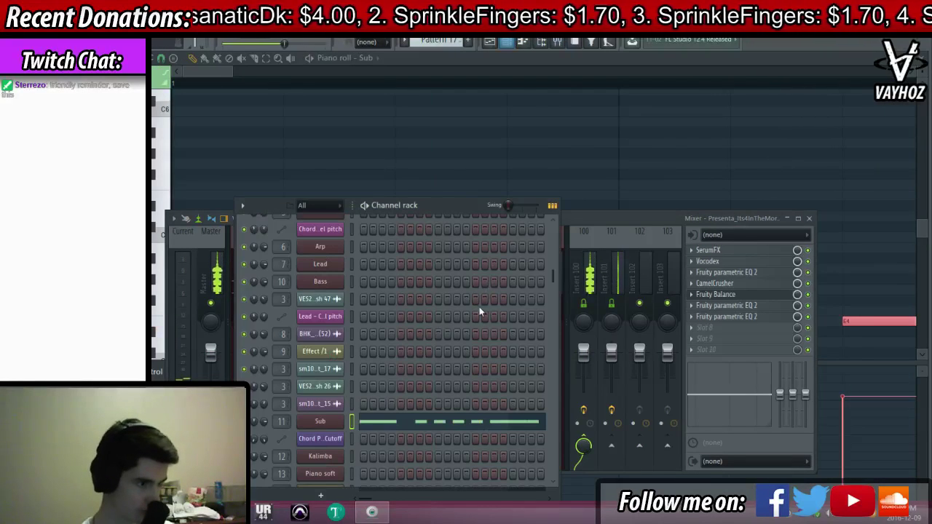
pyautogui.press('F5')
pyautogui.click(405, 424)
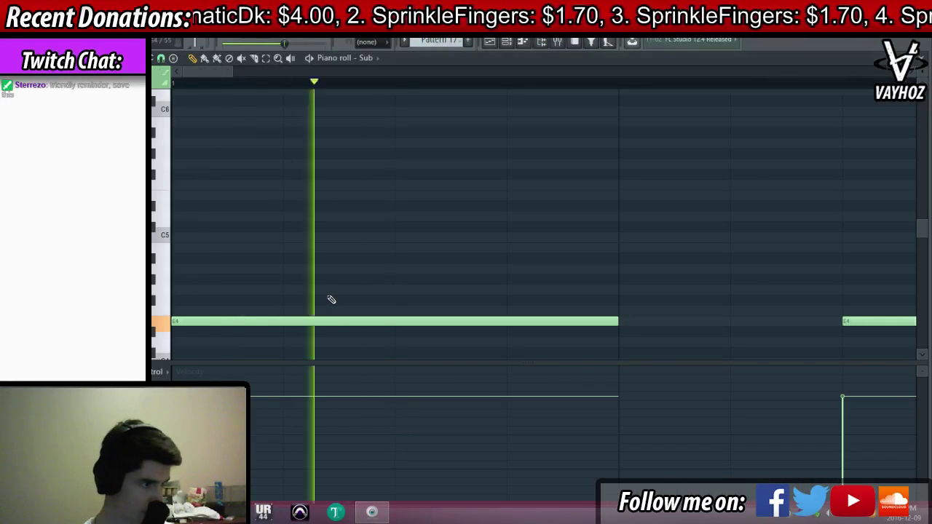
pyautogui.hotkey('ctrl', 'a')
pyautogui.moveTo(341, 321); pyautogui.dragTo(331, 331)
pyautogui.rightClick(335, 322)
pyautogui.hotkey('ctrl', 'a')
pyautogui.press('space')
pyautogui.press('F5')
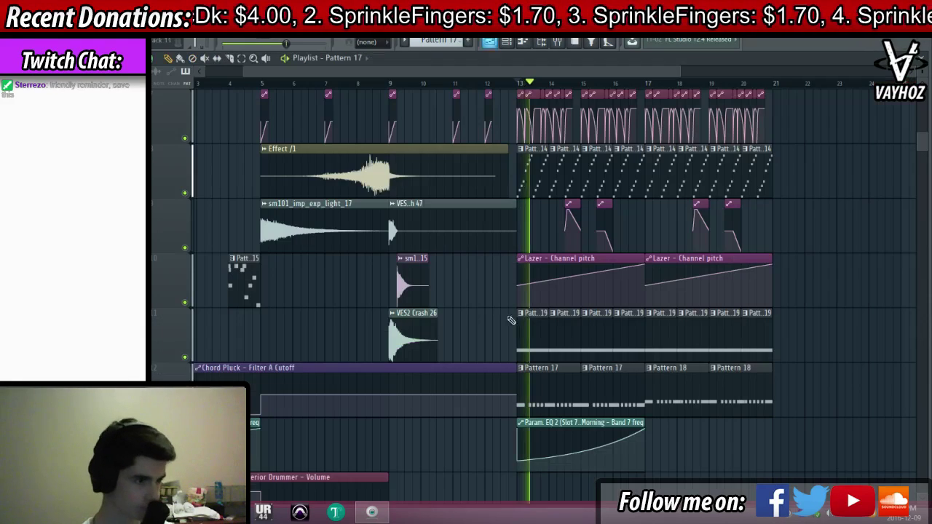
# Lower all of the Sub's notes in Pattern 17 to D#3
pyautogui.press('F6')
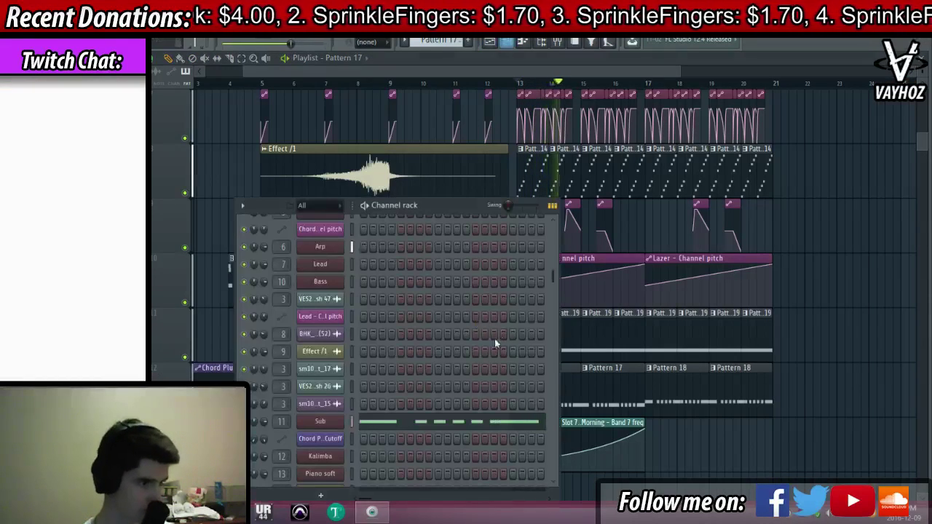
pyautogui.click(413, 420)
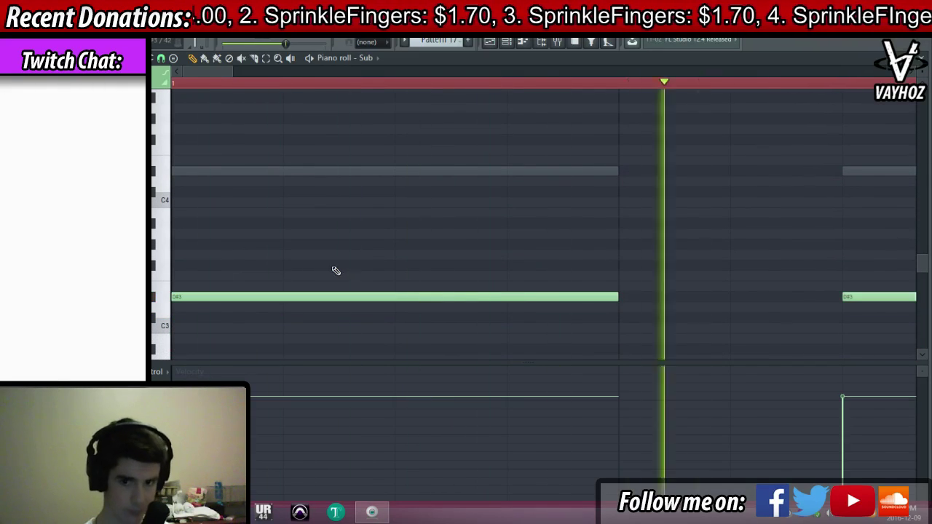
pyautogui.press('F5')
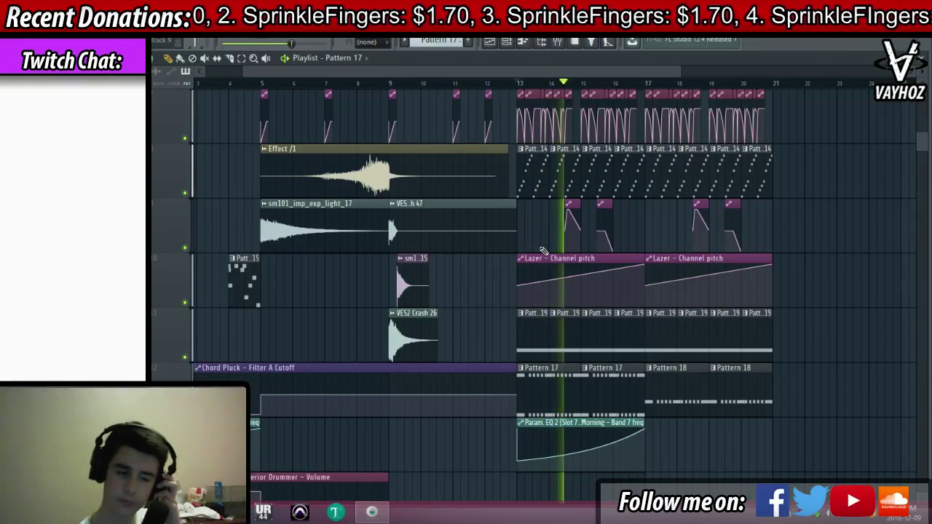
# Replace the two Pattern 18 clips at bars 17 and 19 with Pattern 17 clips
pyautogui.rightClick(658, 391)
pyautogui.click(654, 389)
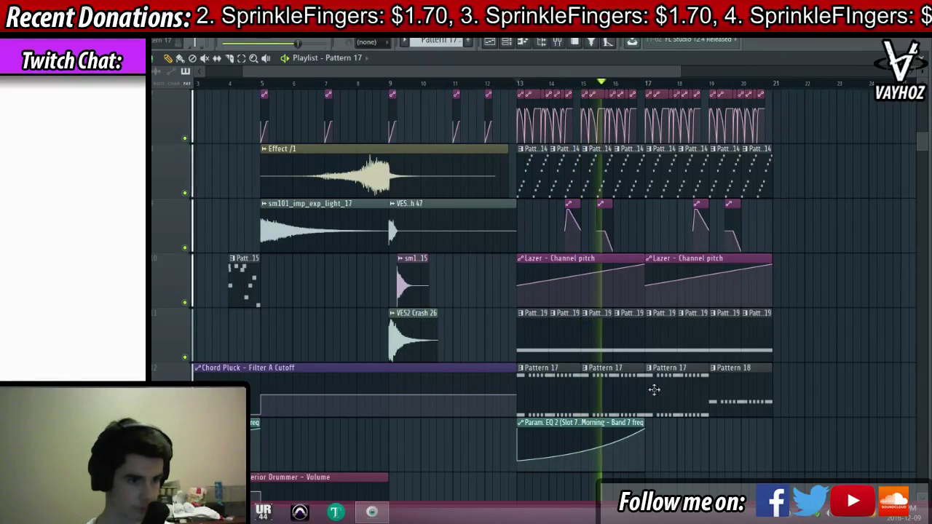
pyautogui.rightClick(721, 392)
pyautogui.click(721, 392)
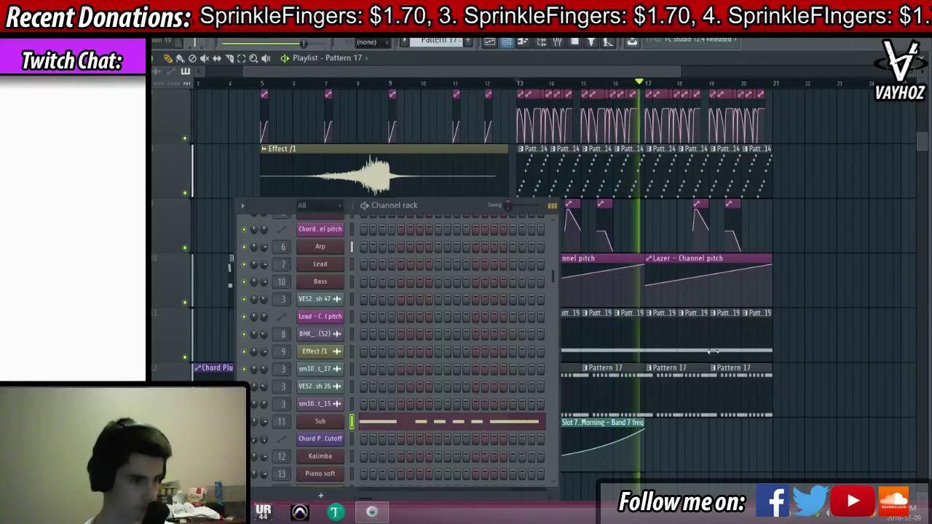
# Set the Sub's pitch range to 12 and link its pitch to the Saw carrier - Channel pitch clip listed below Lazer - Channel pitch
pyautogui.press('F6')
pyautogui.click(320, 421)
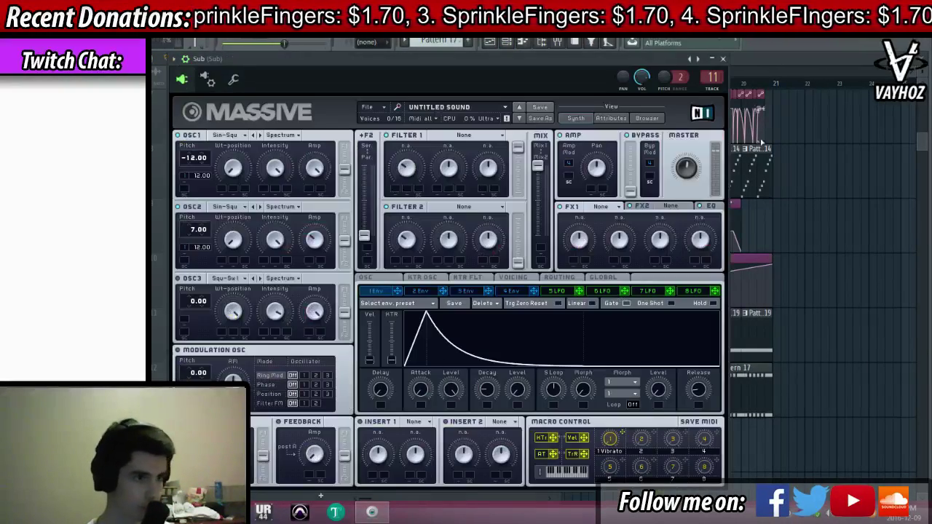
pyautogui.rightClick(666, 80)
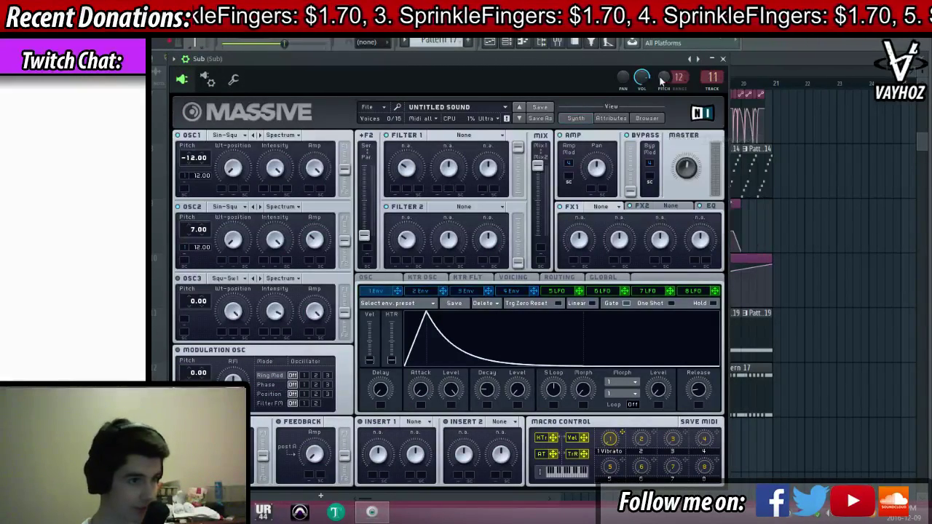
pyautogui.click(702, 175)
pyautogui.click(466, 150)
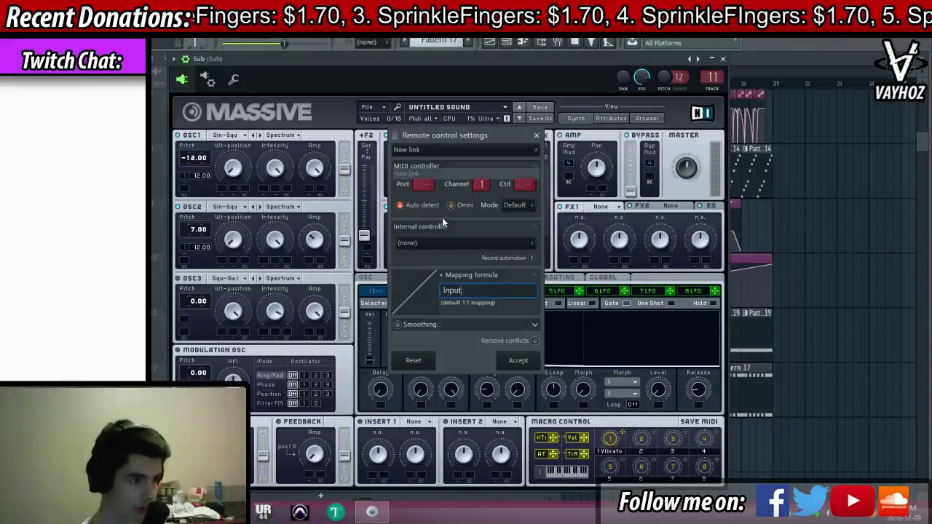
pyautogui.click(466, 242)
pyautogui.click(471, 371)
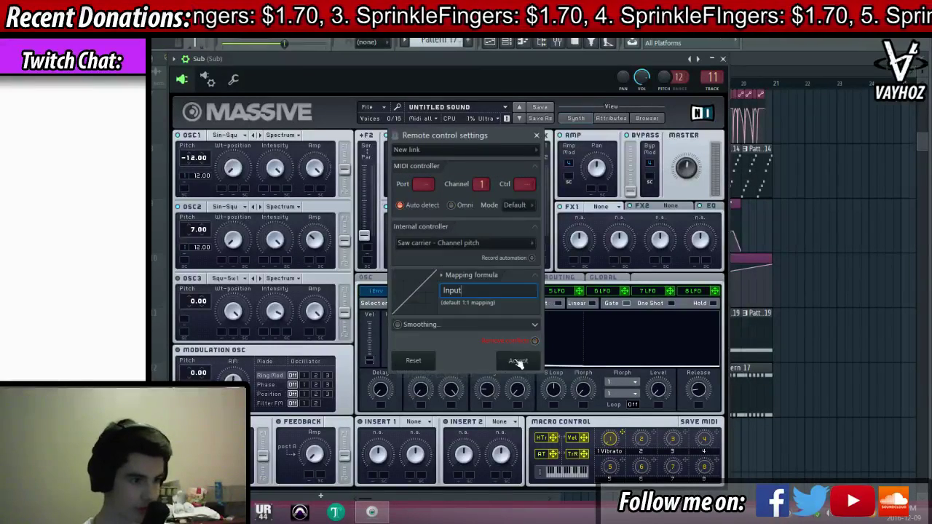
pyautogui.click(518, 362)
pyautogui.press('F5')
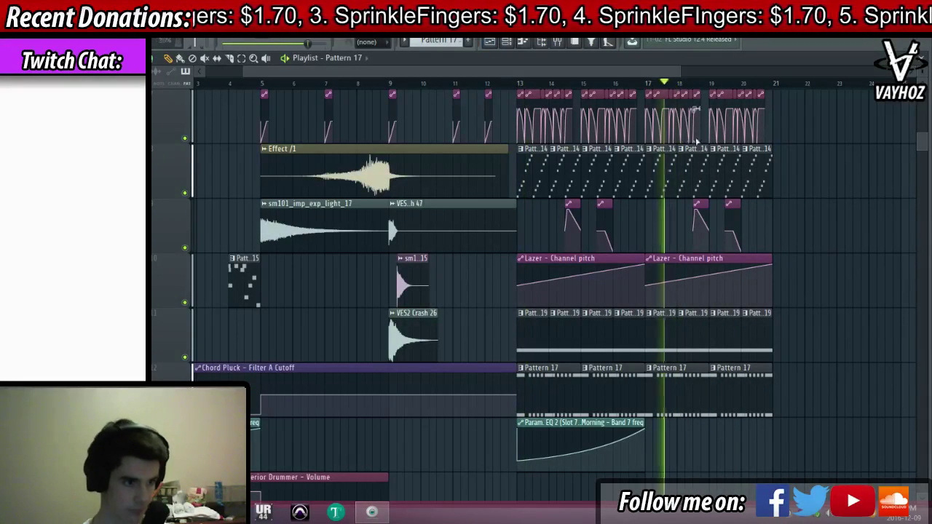
# Play the arrangement from bar 17 and solo the Serum Phasey track in the mixer
pyautogui.click(648, 83)
pyautogui.scroll(6, 803, 183)
pyautogui.press('F8')
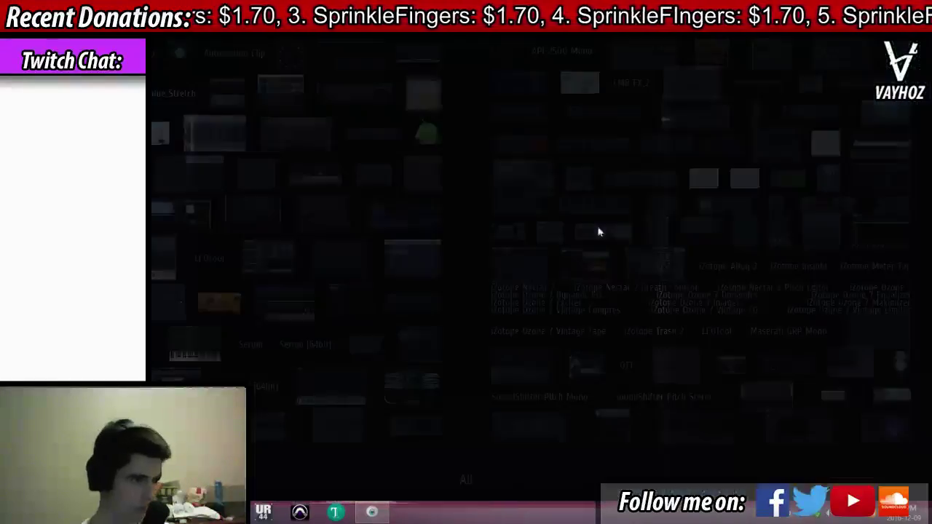
pyautogui.press('F8')
pyautogui.press('F9')
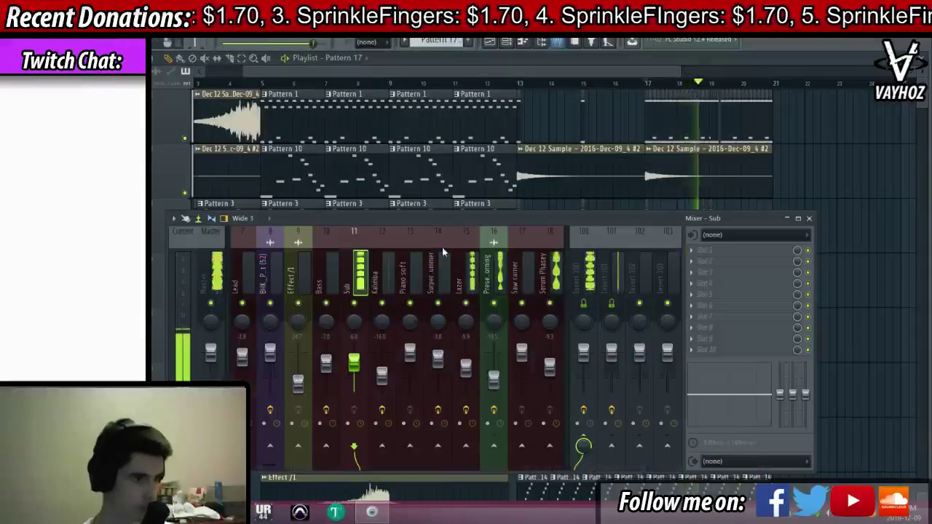
pyautogui.click(558, 291)
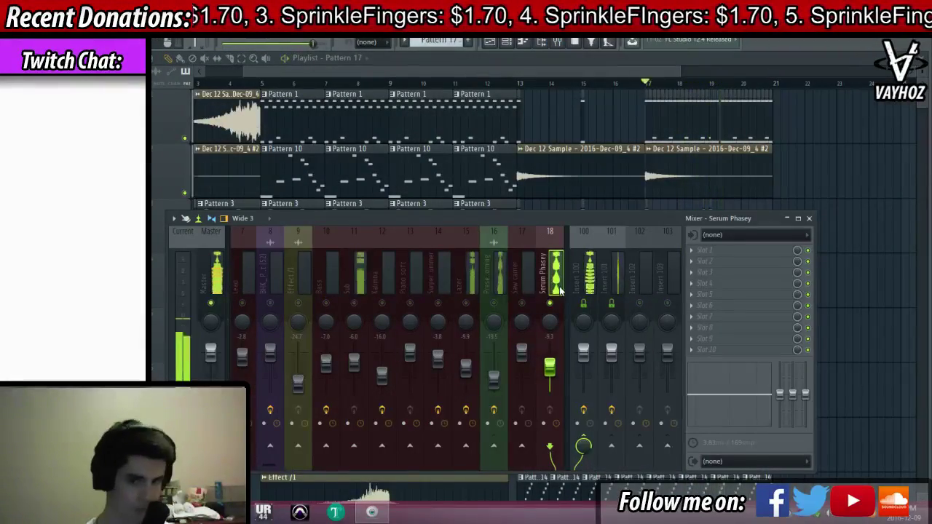
# Add a Fruity parametric EQ 2 to the Serum Phasey track and make band 1 a Steep 8 high-pass with a raised cutoff
pyautogui.click(729, 257)
pyautogui.click(779, 243)
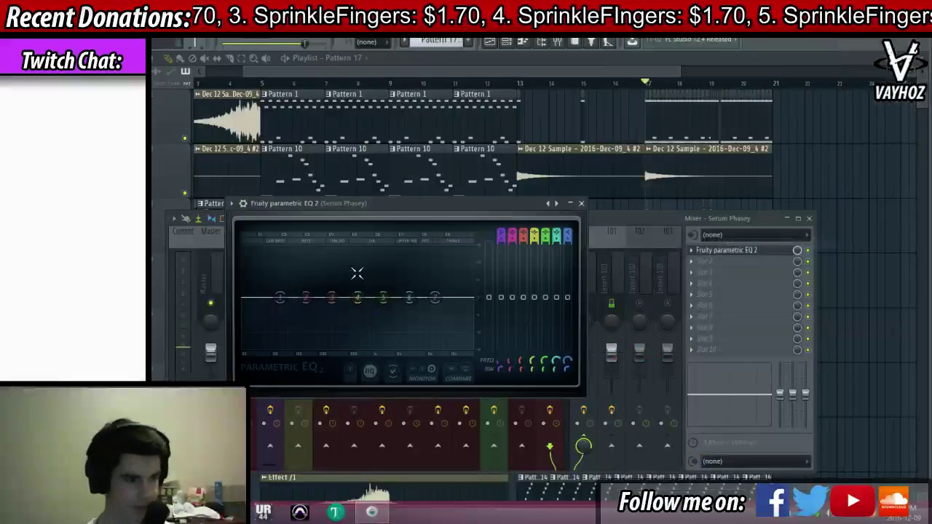
pyautogui.rightClick(286, 305)
pyautogui.click(325, 361)
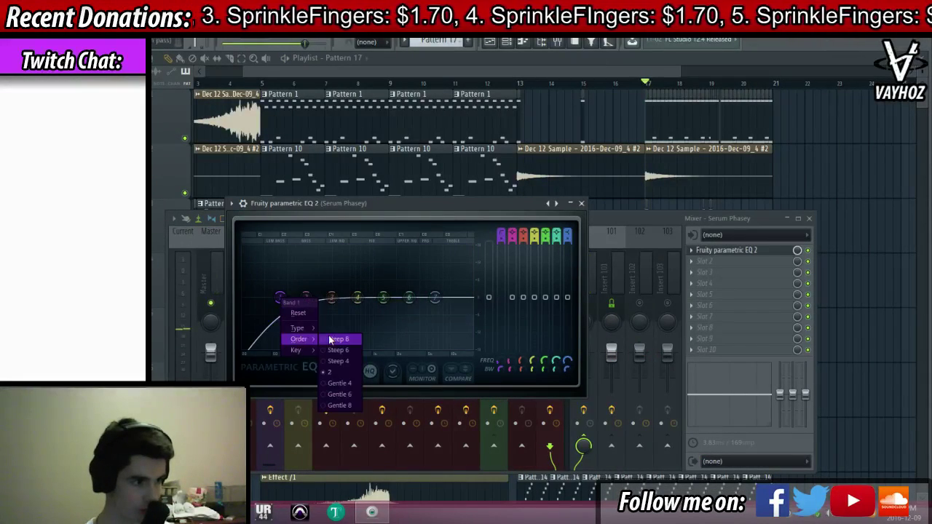
pyautogui.click(329, 339)
pyautogui.press('space')
pyautogui.moveTo(281, 299); pyautogui.dragTo(308, 299)
pyautogui.press('Escape')
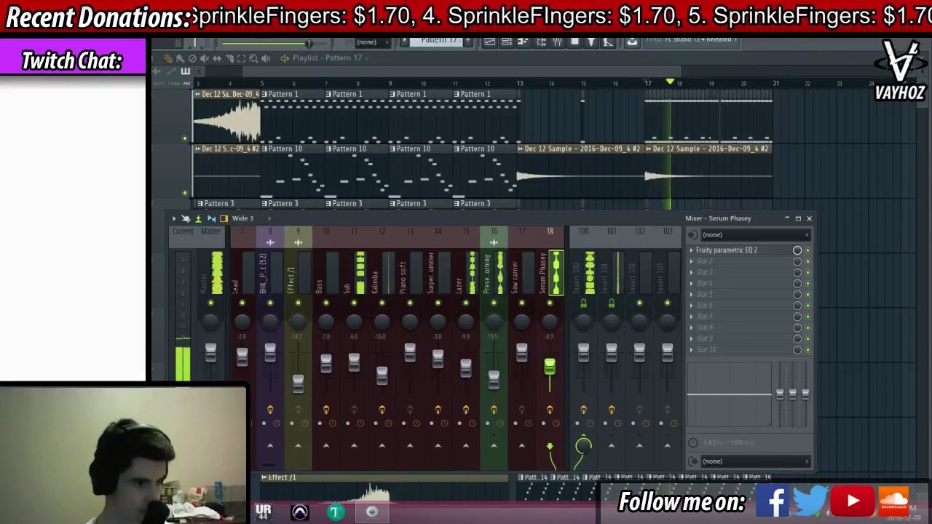
# Move the Saw carrier pitch clip from the middle of bar 14 to mid-bar 16 and place a copy at mid-bar 20
pyautogui.press('F9')
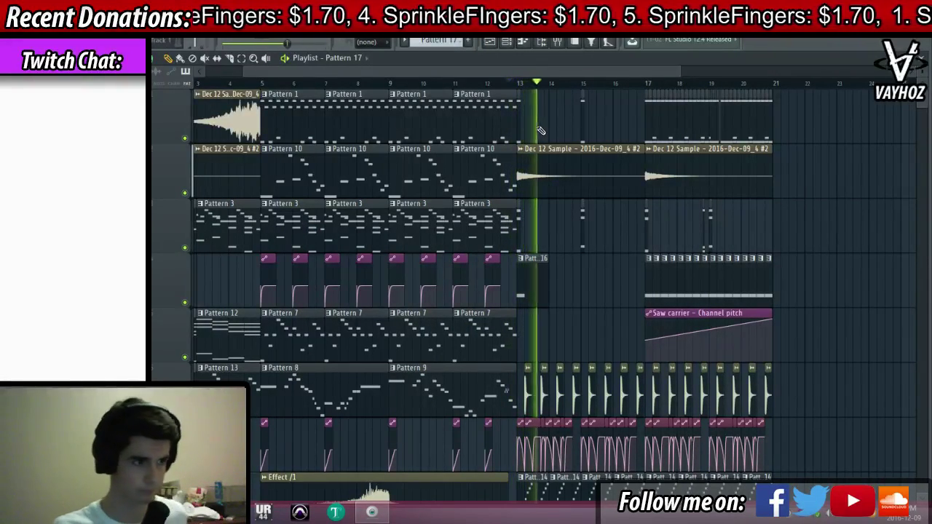
pyautogui.scroll(-2, 541, 129)
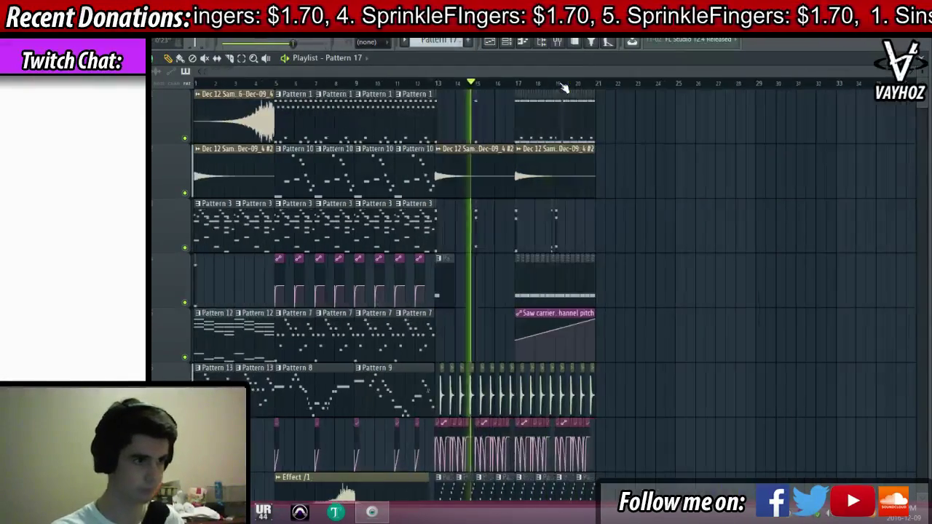
pyautogui.scroll(-2, 573, 259)
pyautogui.scroll(-7, 573, 260)
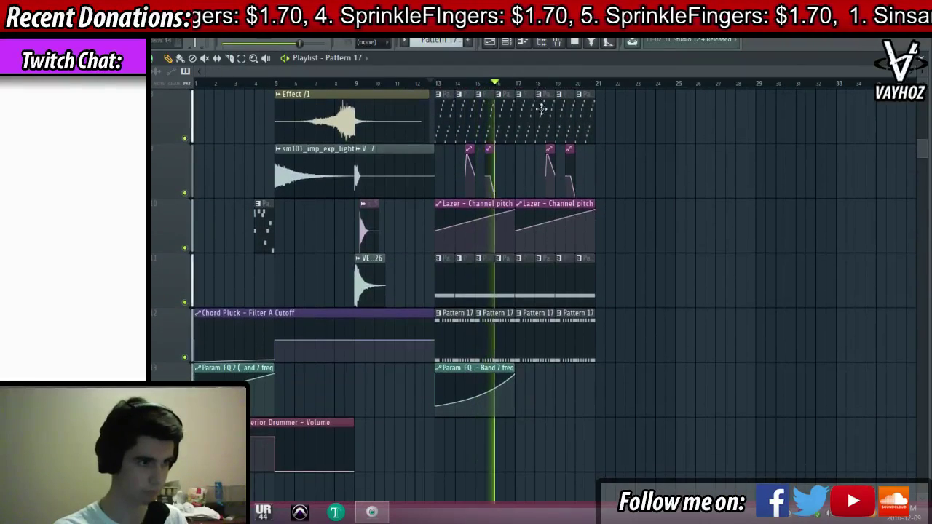
pyautogui.scroll(6, 495, 83)
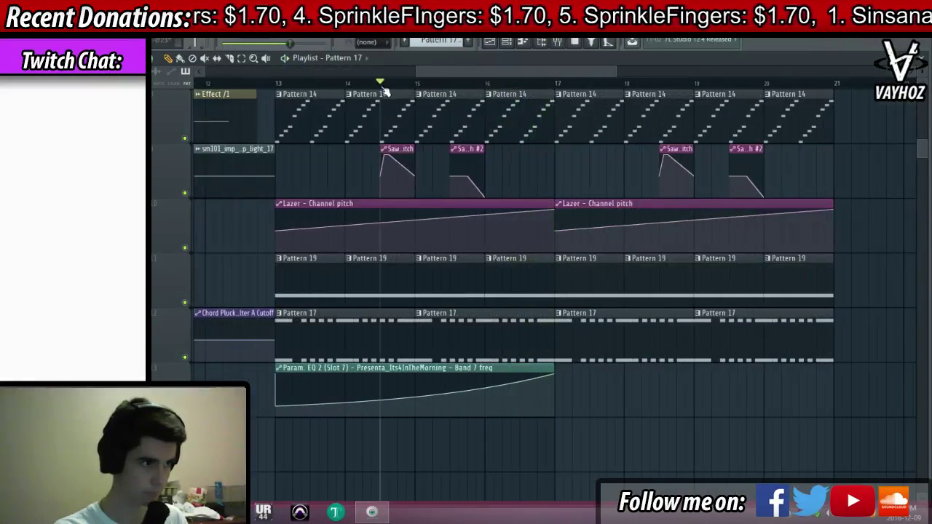
pyautogui.moveTo(400, 148); pyautogui.dragTo(540, 148)
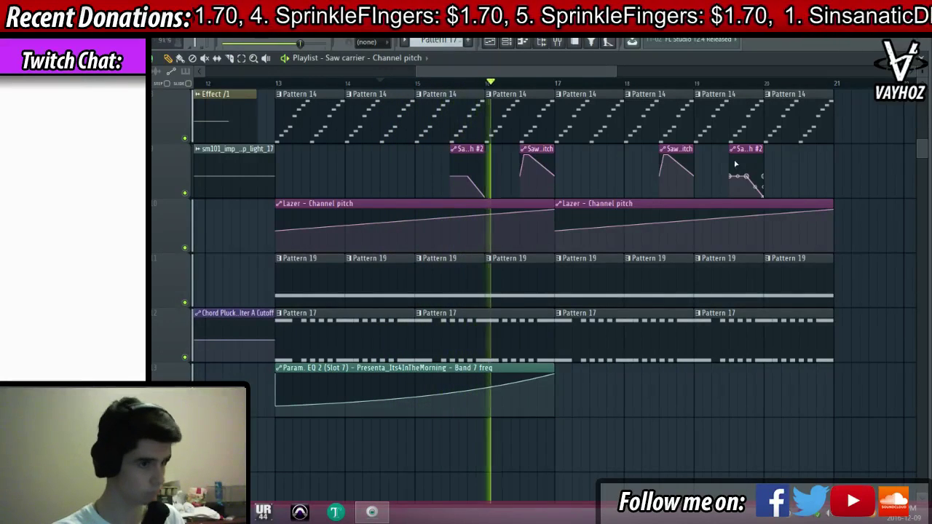
pyautogui.click(801, 166)
pyautogui.press('space')
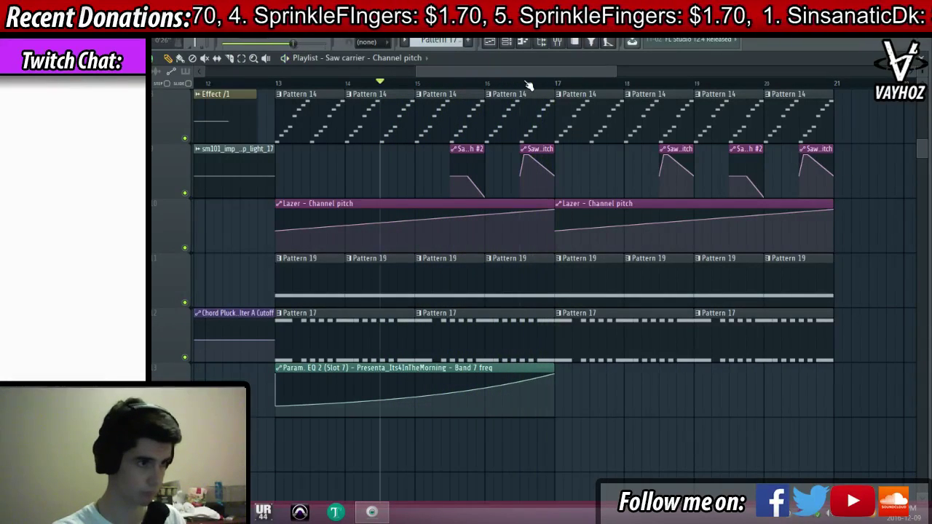
# Add a new link from the Sub's pitch to the Saw carrier - Channel pitch clip listed above Channel pitch #2
pyautogui.press('F6')
pyautogui.click(320, 422)
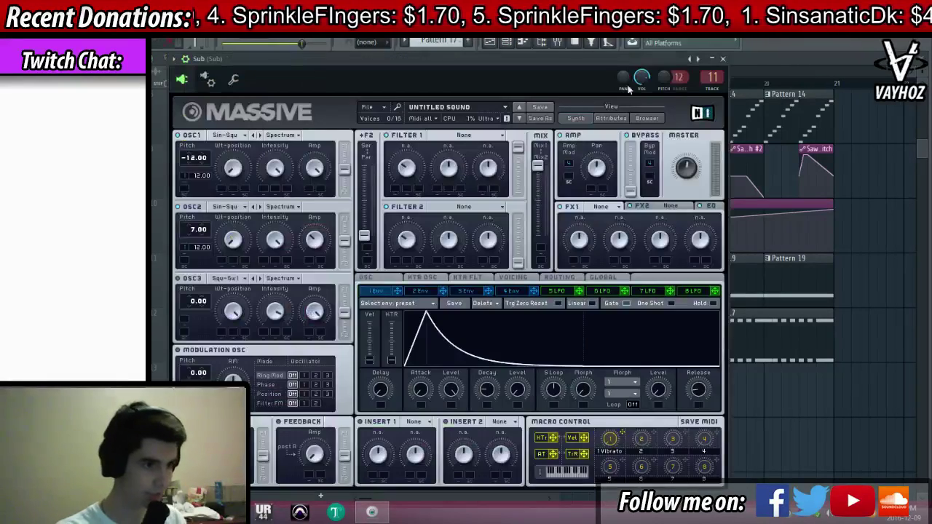
pyautogui.rightClick(664, 80)
pyautogui.click(709, 175)
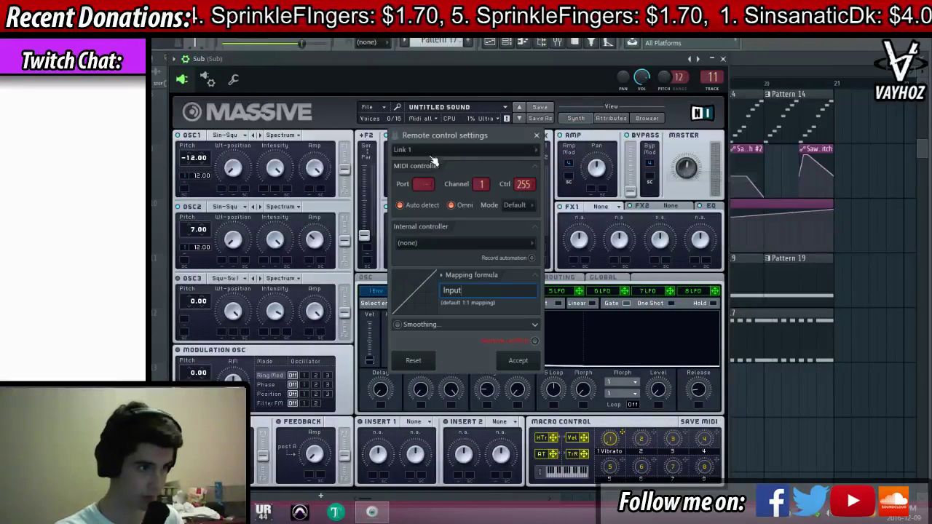
pyautogui.click(440, 242)
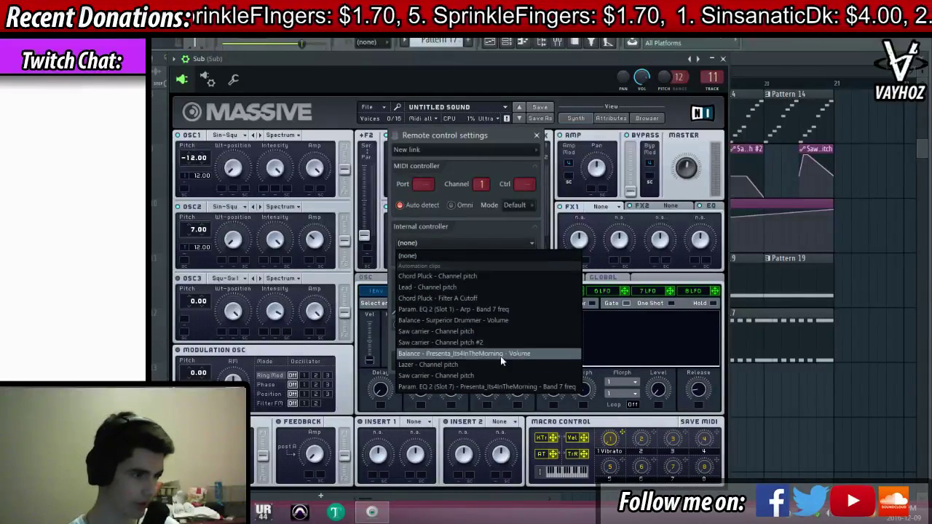
pyautogui.click(521, 332)
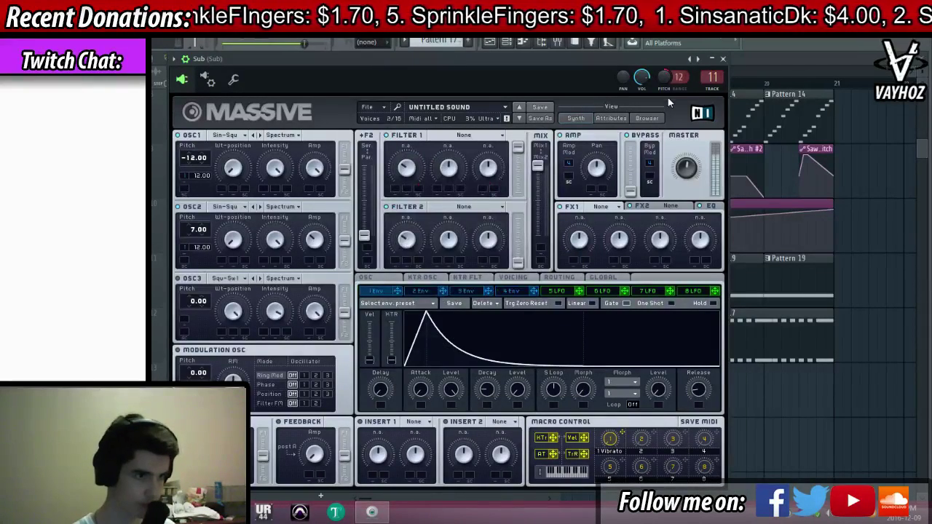
# Close the Sub's instrument window and play the arrangement from the middle of bar 16
pyautogui.click(723, 58)
pyautogui.scroll(-1, 501, 85)
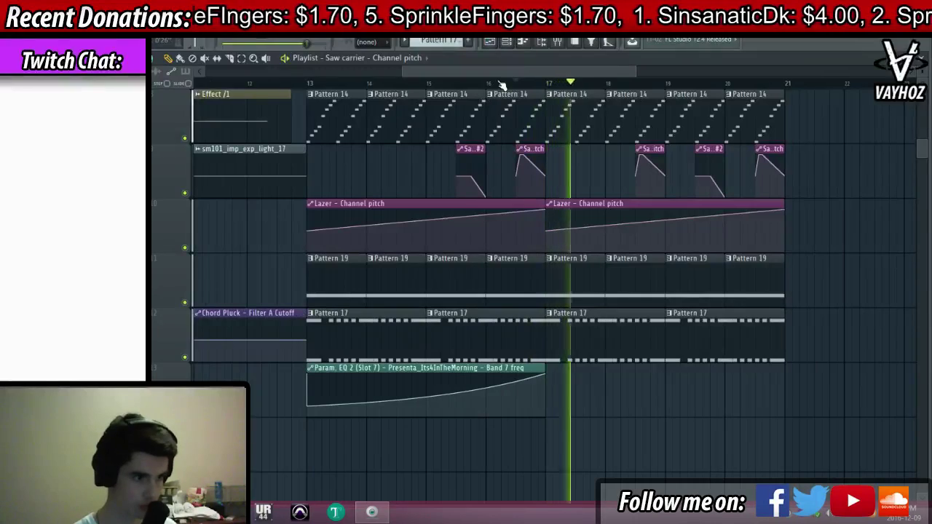
pyautogui.scroll(4, 502, 85)
pyautogui.click(535, 83)
pyautogui.press('space')
pyautogui.scroll(3, 560, 325)
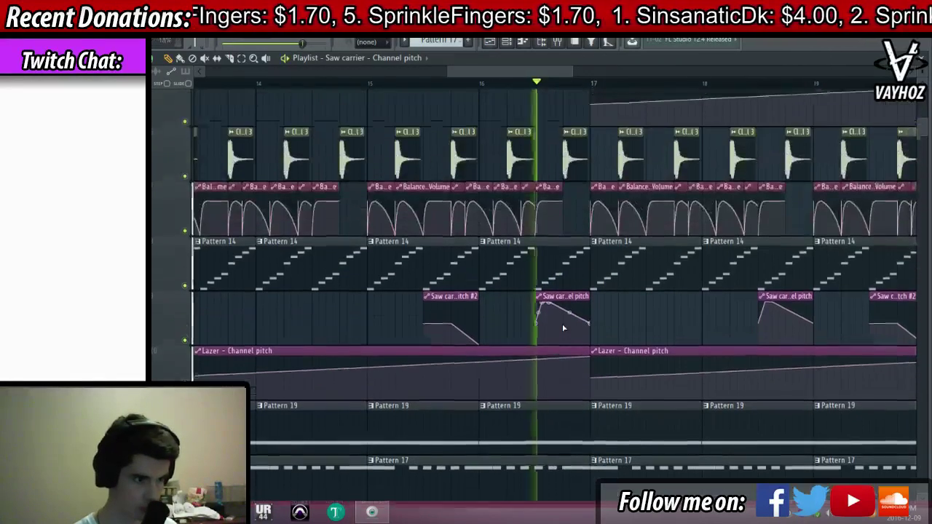
# Toggle solo on the Pattern 17 track, restore all tracks and restart playback from mid-bar 16
pyautogui.scroll(-5, 510, 240)
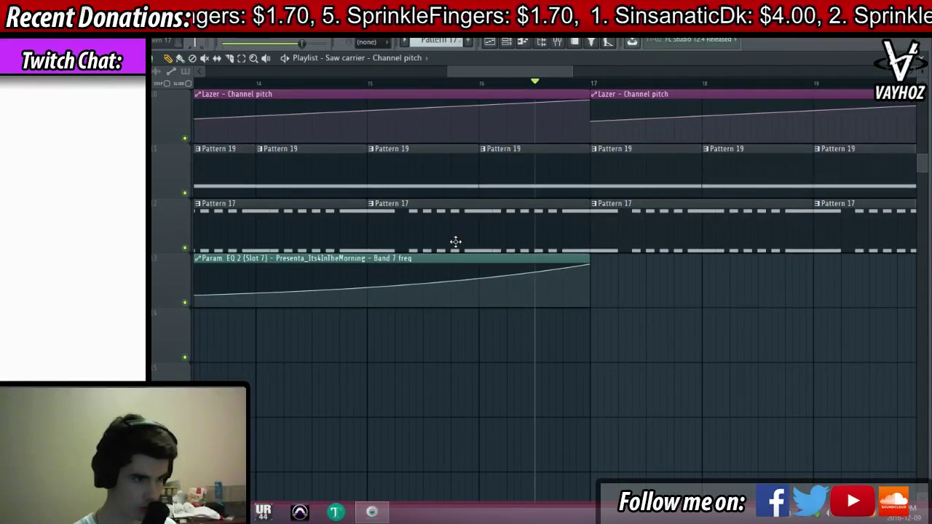
pyautogui.scroll(3, 196, 248)
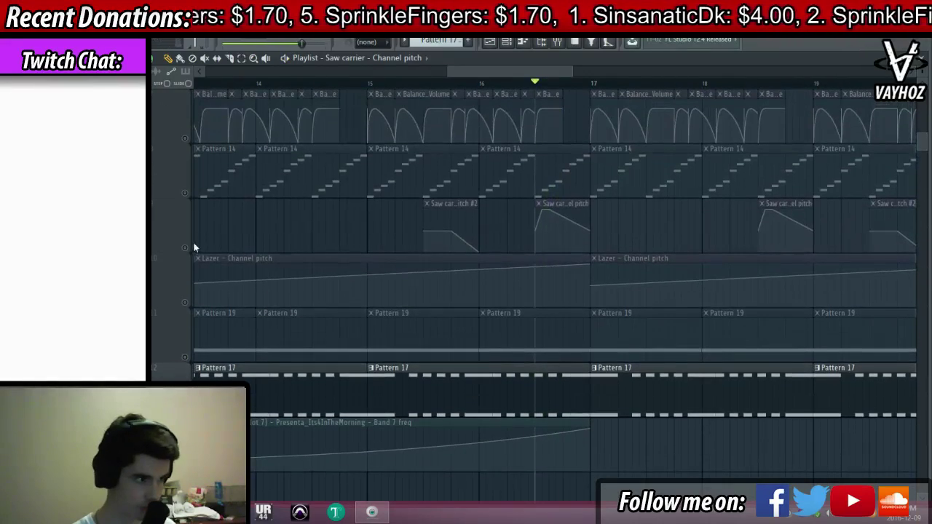
pyautogui.rightClick(185, 412)
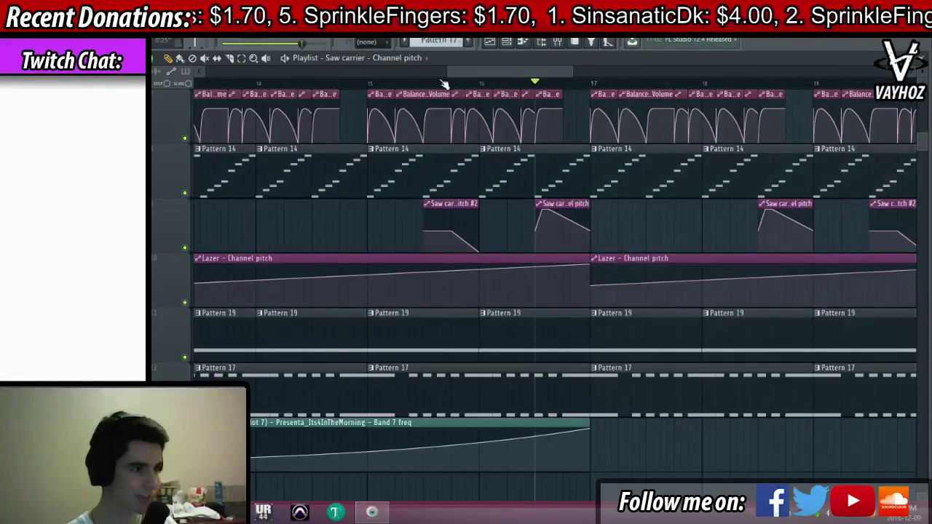
pyautogui.scroll(-4, 444, 85)
pyautogui.scroll(1, 482, 289)
pyautogui.scroll(-2, 462, 321)
pyautogui.press('space')
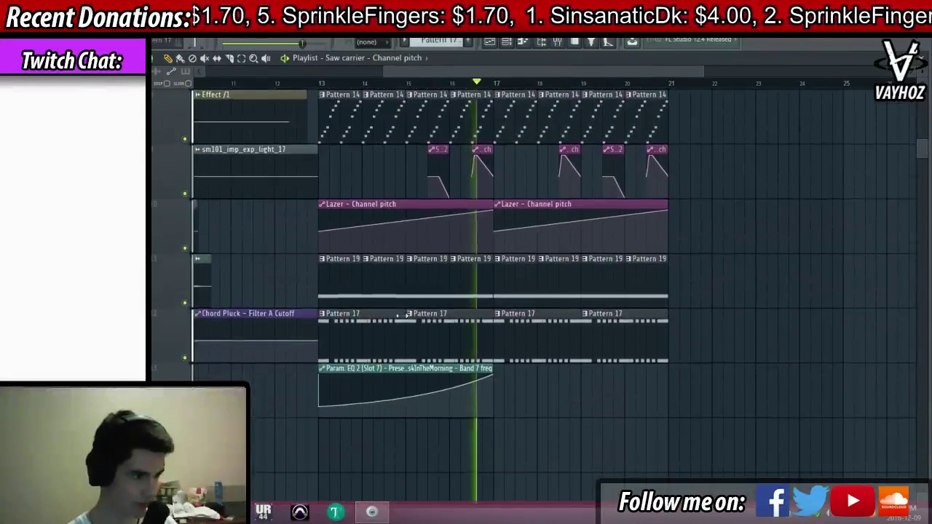
# Make the Pattern 17 clip at bar 15 unique
pyautogui.scroll(3, 463, 293)
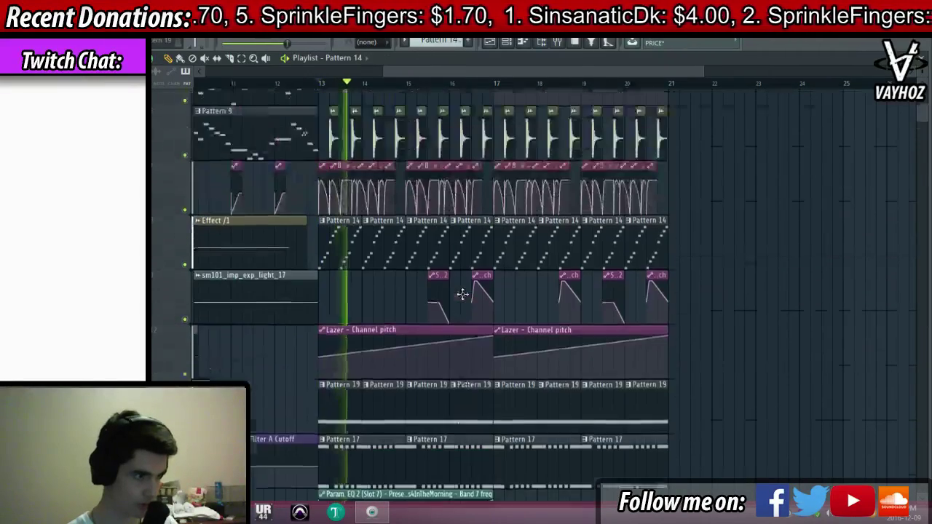
pyautogui.scroll(3, 462, 293)
pyautogui.scroll(-6, 451, 298)
pyautogui.doubleClick(398, 288)
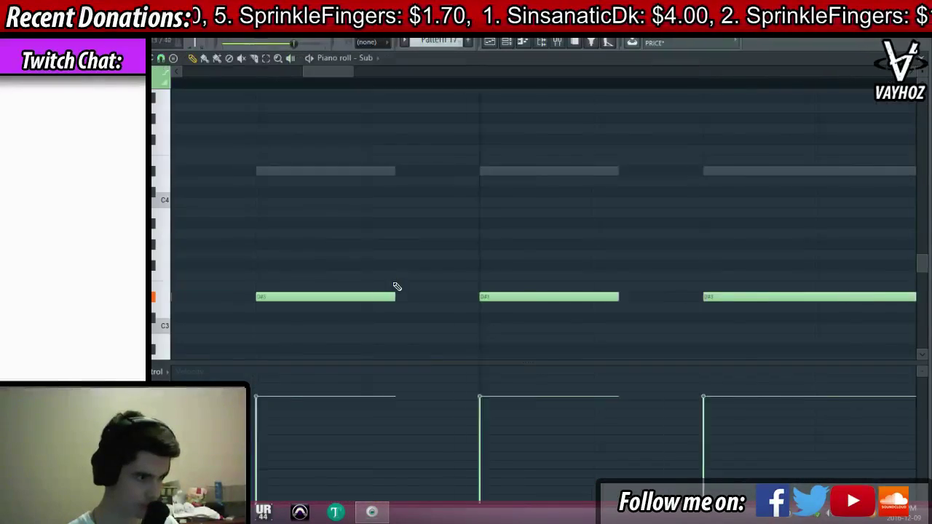
pyautogui.press('Escape')
pyautogui.click(411, 262)
pyautogui.click(463, 339)
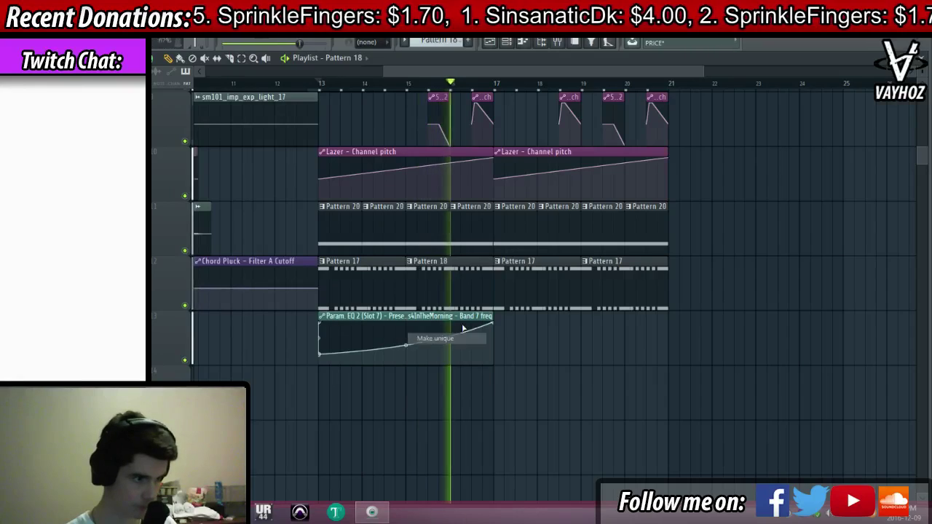
# In Pattern 18's Sub piano roll, replace the last three notes with one long D#3 note extending to the end of bar 2
pyautogui.doubleClick(474, 283)
pyautogui.press('F6')
pyautogui.click(528, 424)
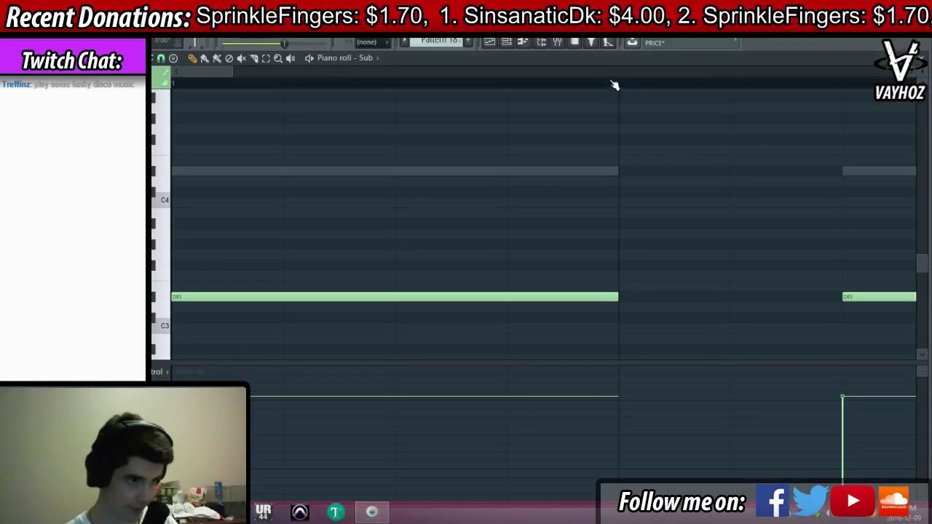
pyautogui.scroll(-9, 610, 90)
pyautogui.press('space')
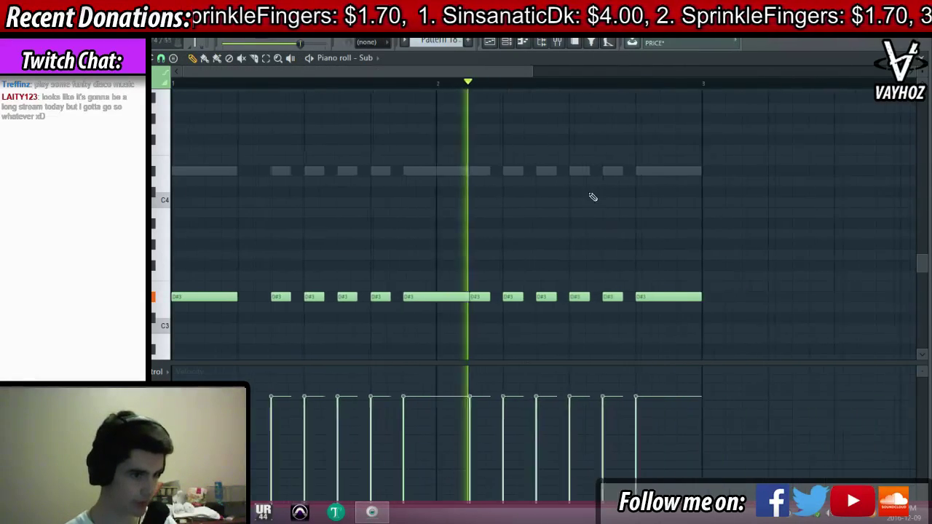
pyautogui.press('space')
pyautogui.rightClick(639, 298)
pyautogui.rightClick(597, 298)
pyautogui.rightClick(565, 298)
pyautogui.click(561, 298)
pyautogui.press('space')
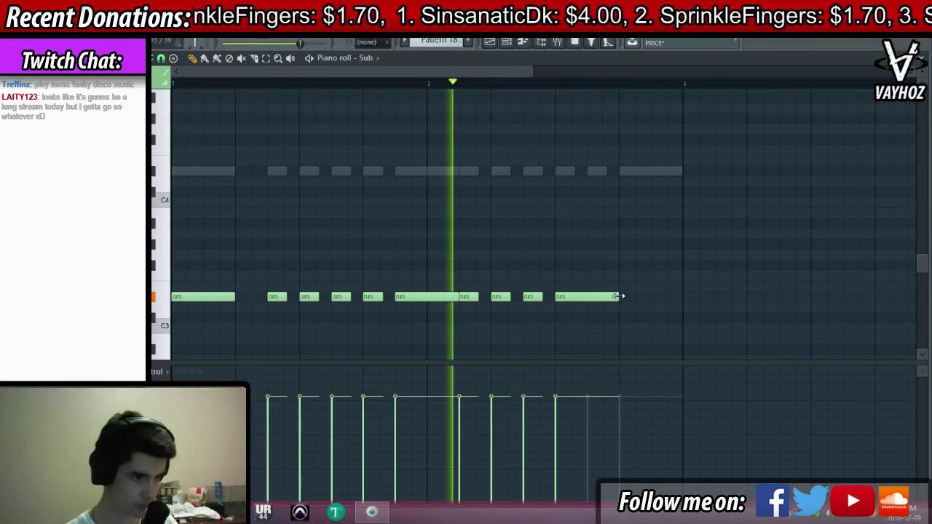
pyautogui.moveTo(619, 296); pyautogui.dragTo(684, 296)
# Play the drop from just before bar 13 in the playlist and look over the full arrangement
pyautogui.press('F5')
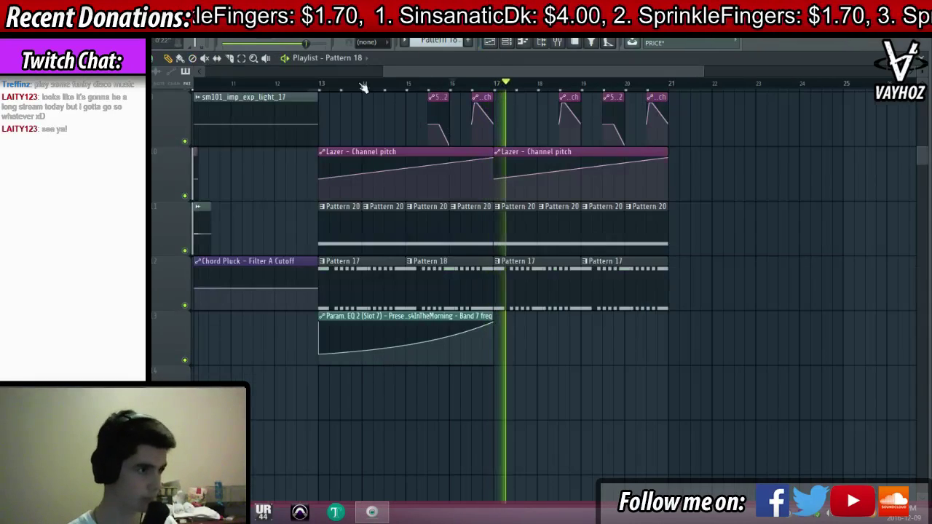
pyautogui.click(307, 83)
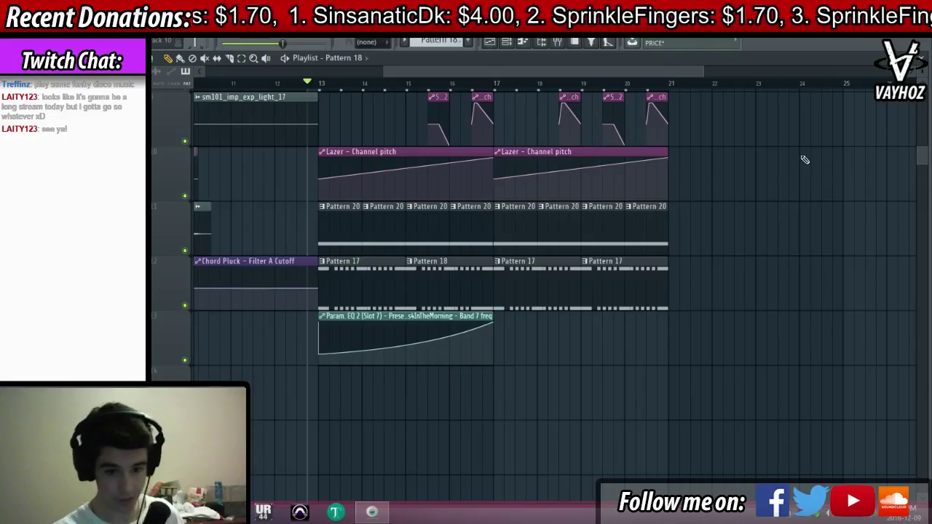
pyautogui.moveTo(769, 184); pyautogui.dragTo(920, 258)
pyautogui.scroll(-1, 729, 86)
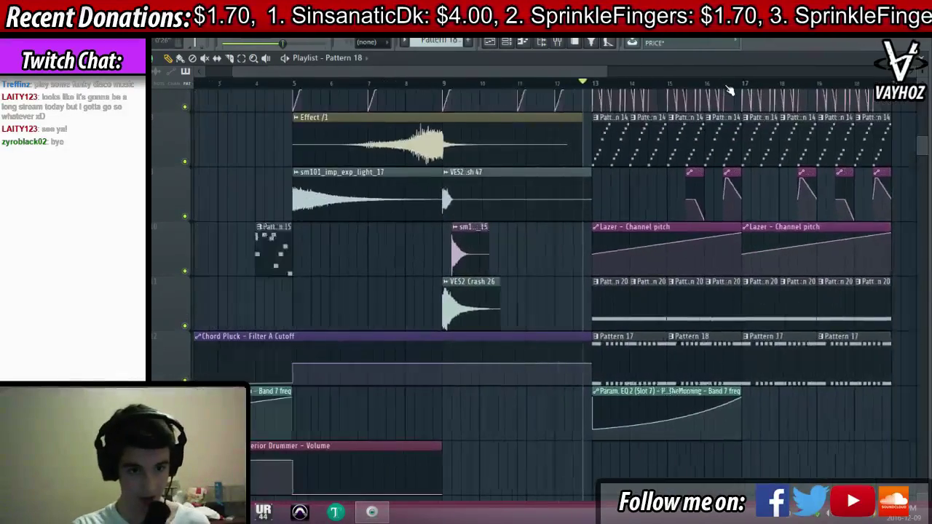
pyautogui.scroll(-3, 729, 91)
pyautogui.scroll(5, 792, 335)
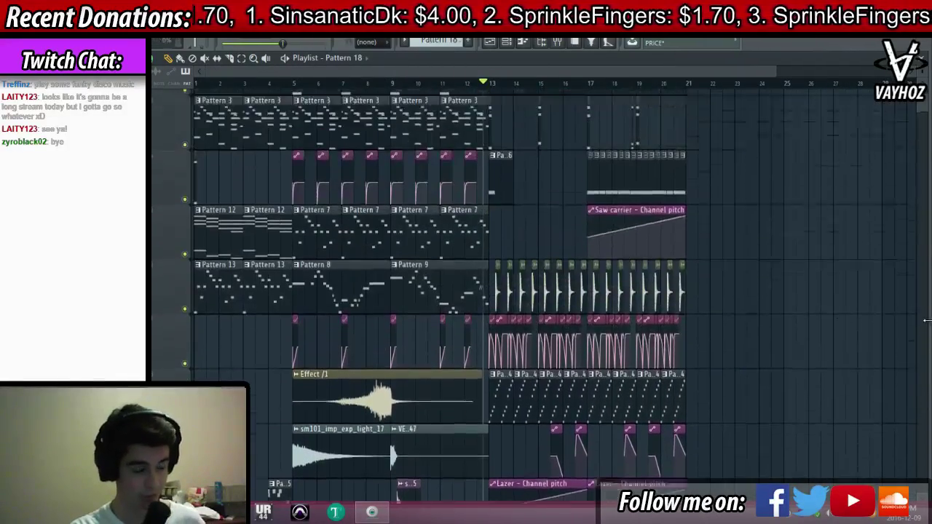
pyautogui.scroll(3, 813, 335)
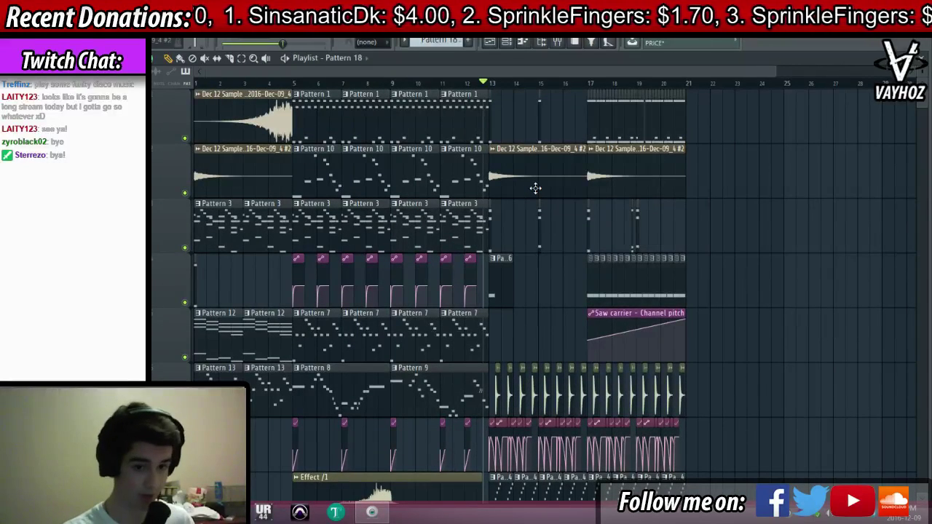